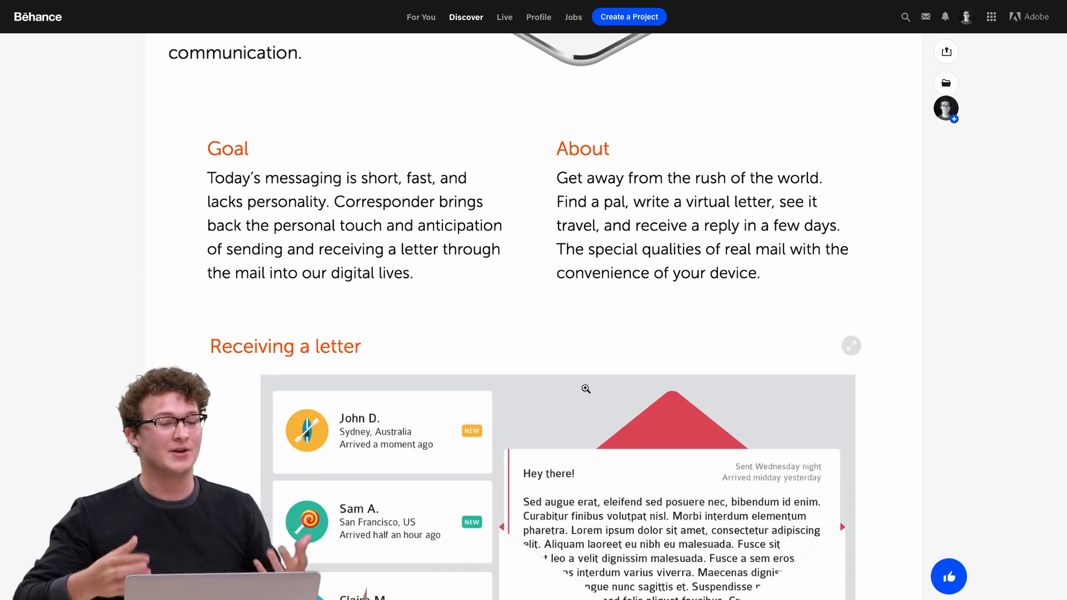
Read through the Corresponder case study's Goal, About and Receiving a letter sections on the project page
scroll(586, 389, up, 2)
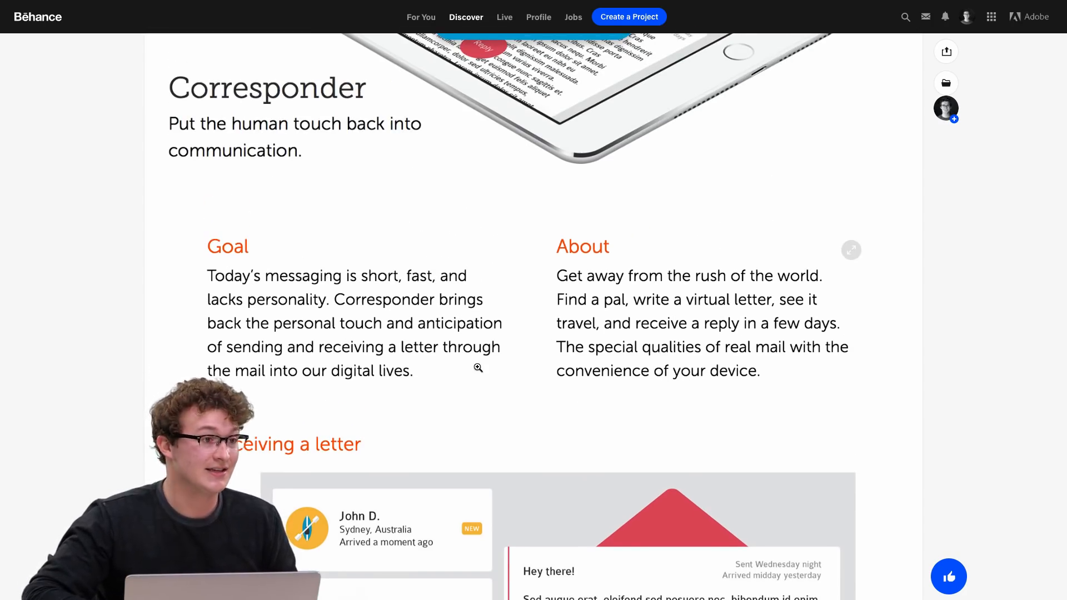
scroll(478, 367, down, 3)
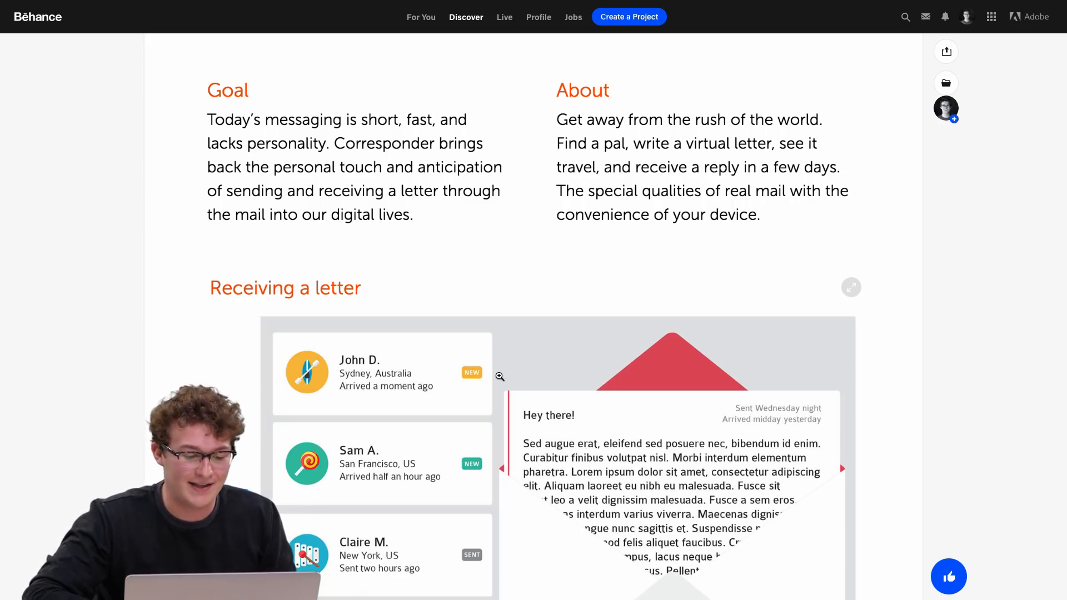
scroll(500, 377, down, 2)
scroll(499, 377, up, 3)
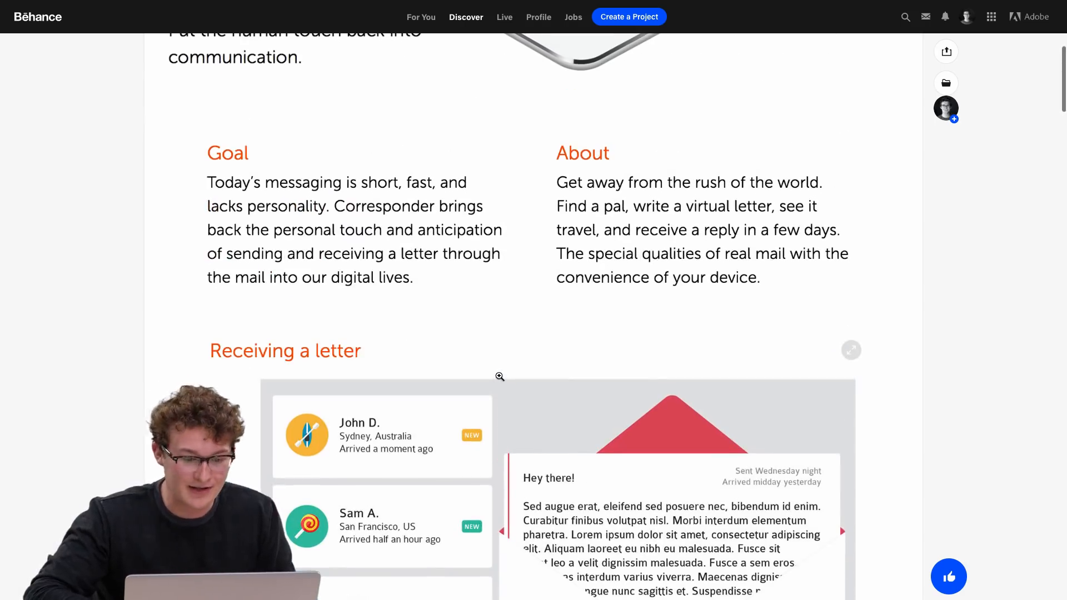
scroll(500, 377, down, 2)
scroll(500, 377, down, 1)
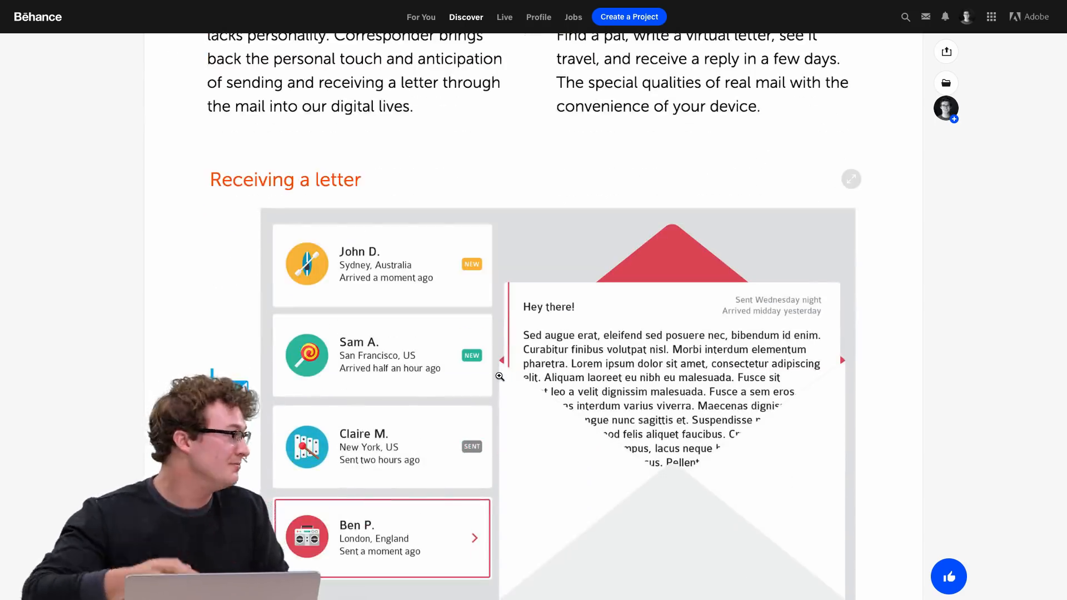
scroll(500, 376, down, 2)
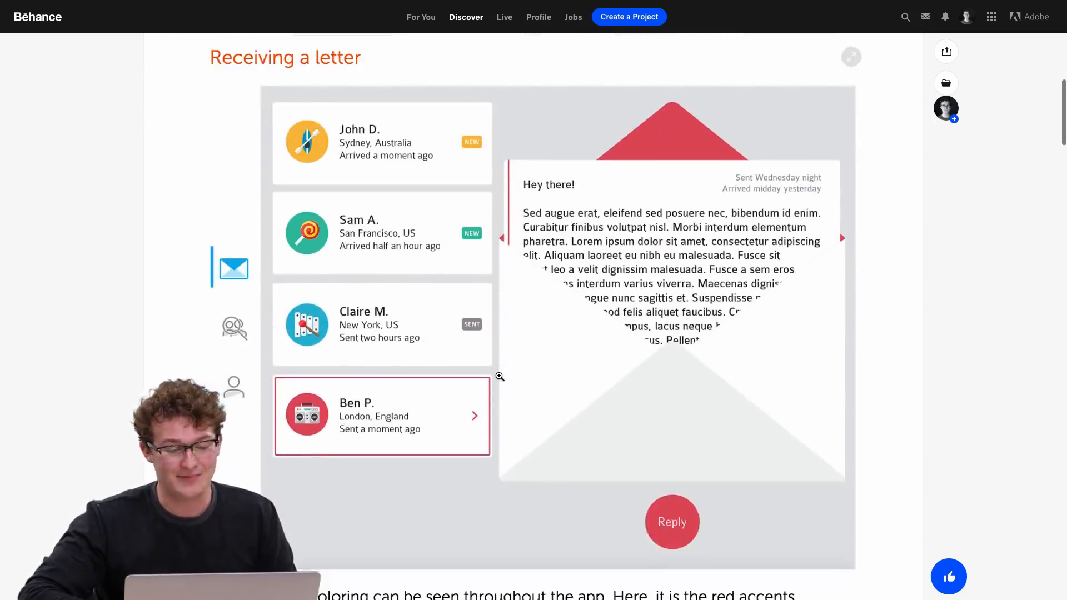
scroll(499, 377, up, 2)
scroll(500, 377, down, 2)
scroll(499, 377, up, 1)
scroll(500, 377, down, 1)
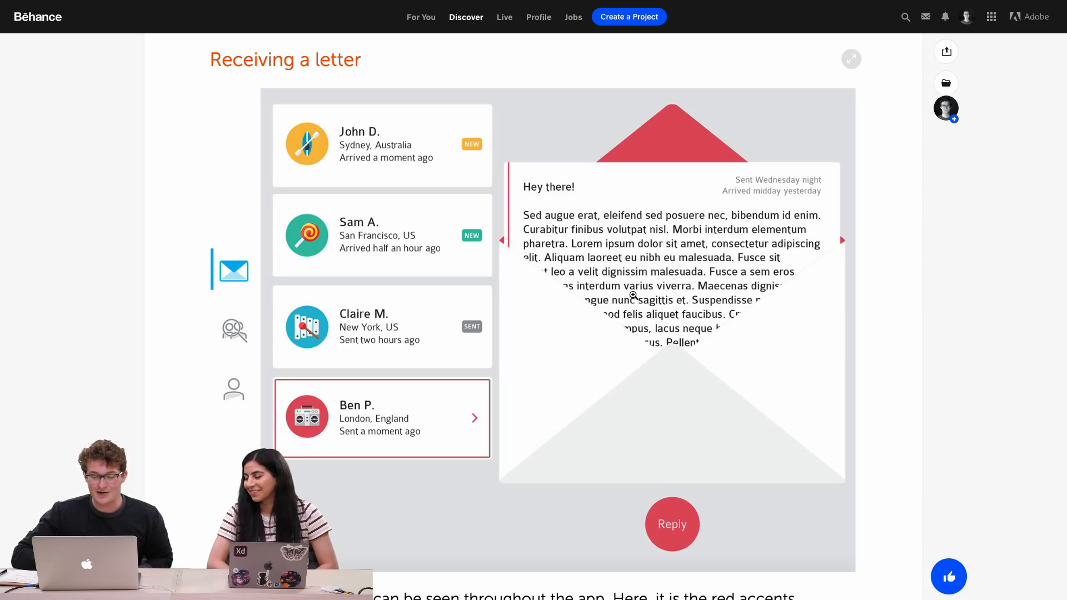
scroll(633, 295, down, 2)
scroll(633, 295, up, 4)
scroll(633, 295, down, 1)
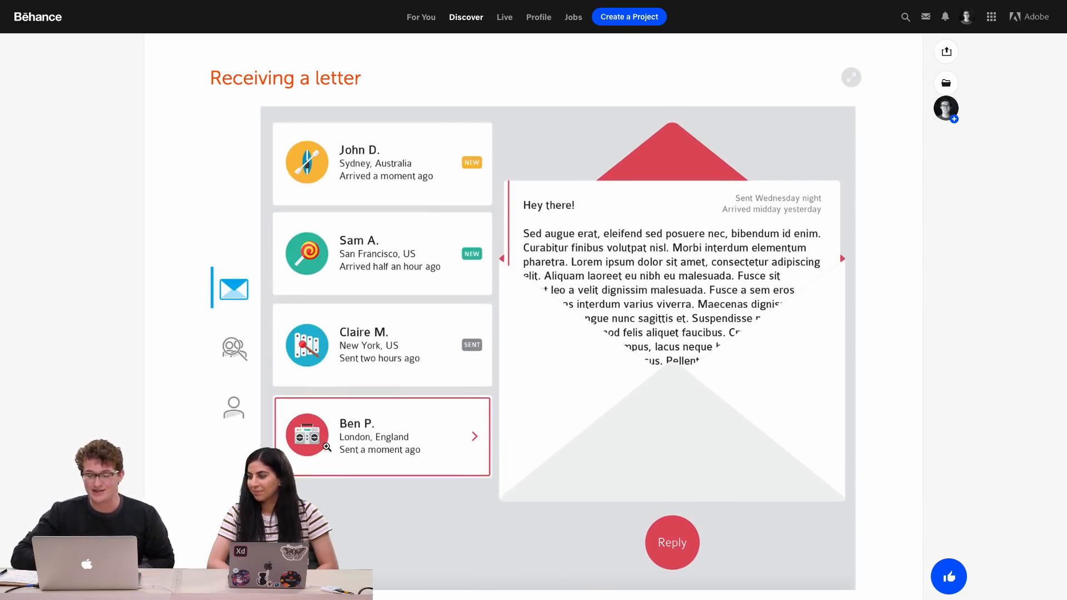
scroll(663, 369, down, 1)
scroll(663, 370, down, 10)
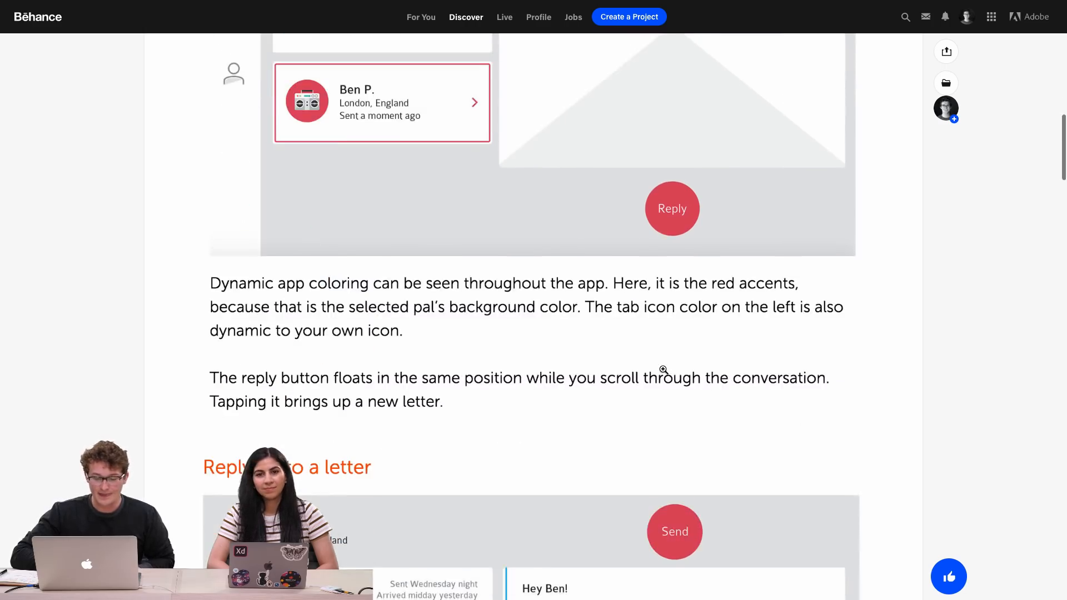
scroll(663, 369, up, 4)
scroll(663, 370, down, 5)
scroll(663, 370, up, 2)
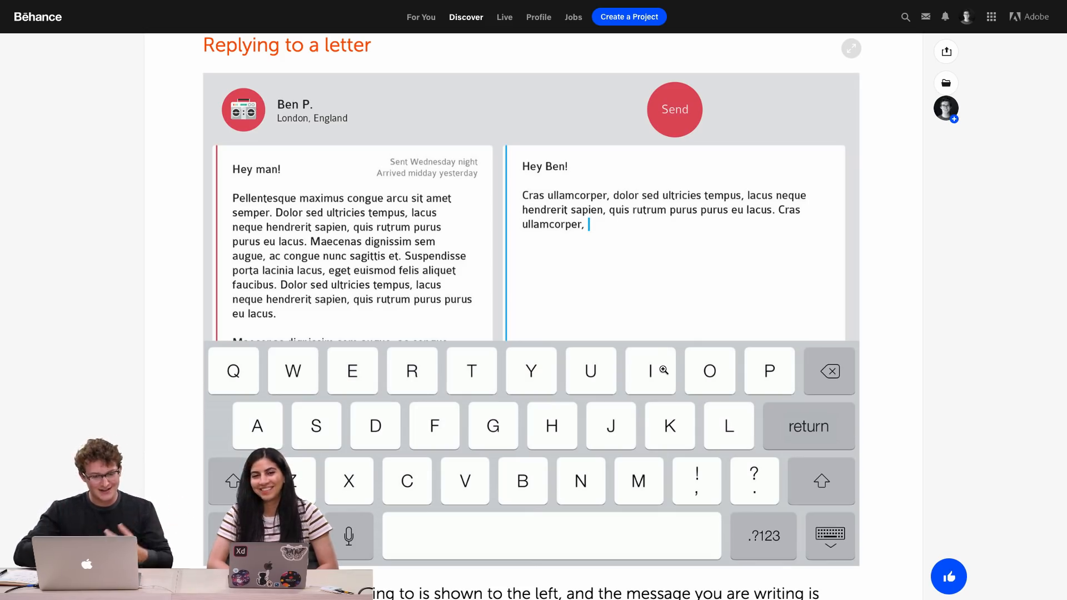
Examine the Replying to a letter section, including the keyboard mockup and the map above the sent letter
scroll(543, 299, down, 1)
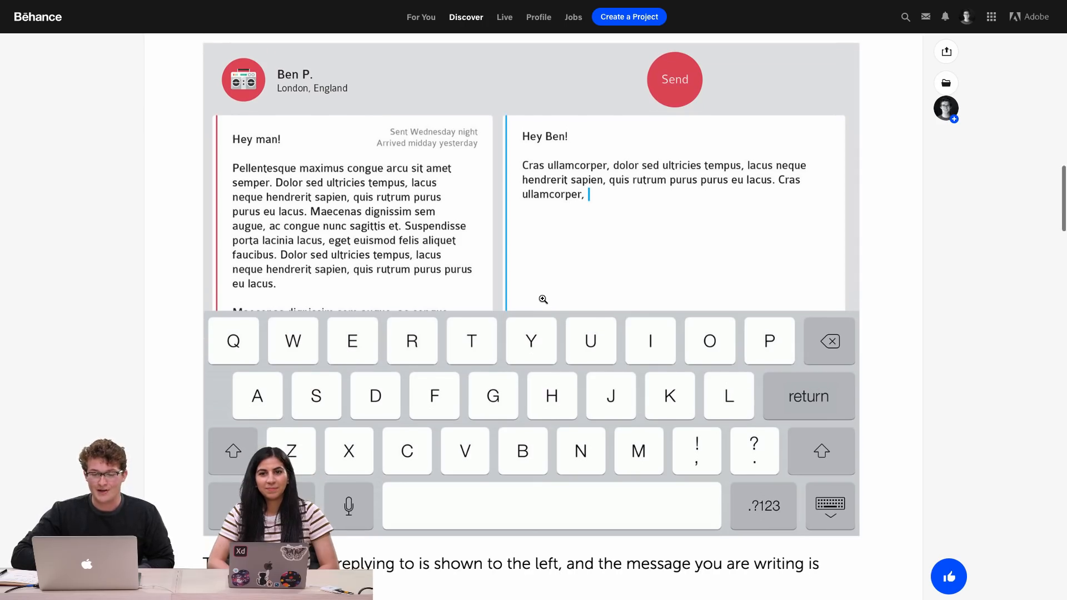
scroll(543, 299, down, 15)
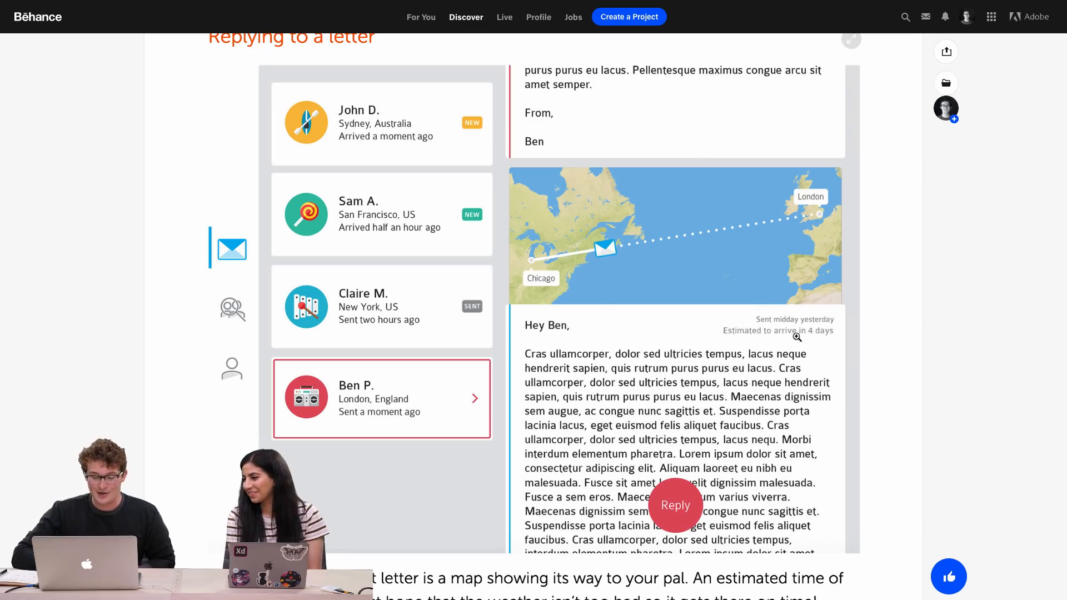
scroll(797, 337, down, 1)
scroll(797, 337, up, 1)
scroll(797, 337, down, 2)
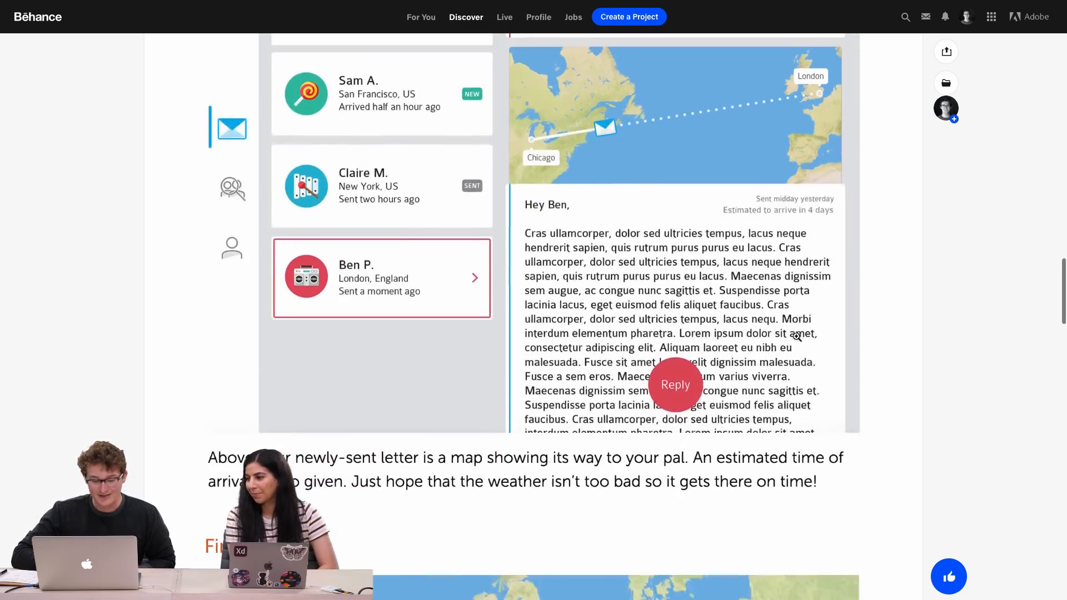
scroll(796, 337, up, 4)
scroll(425, 477, down, 2)
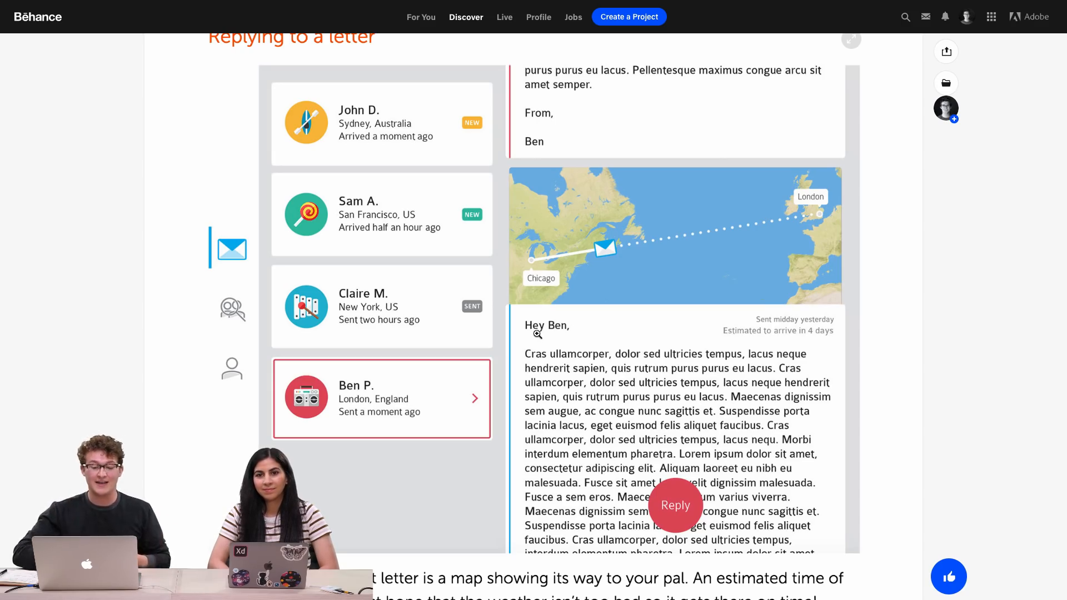
scroll(536, 328, up, 3)
scroll(536, 328, down, 2)
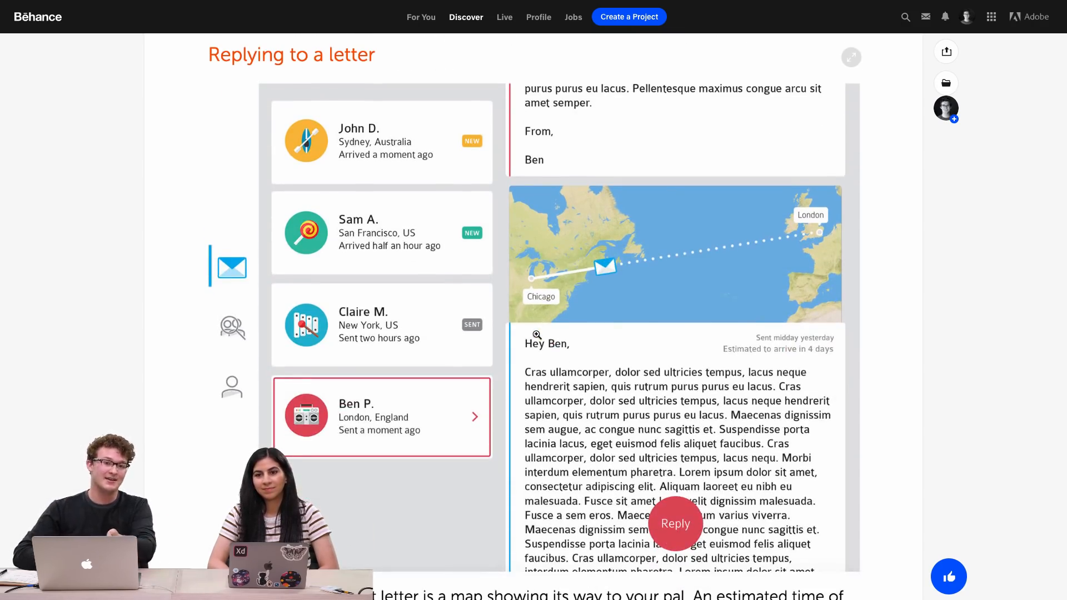
scroll(537, 335, down, 2)
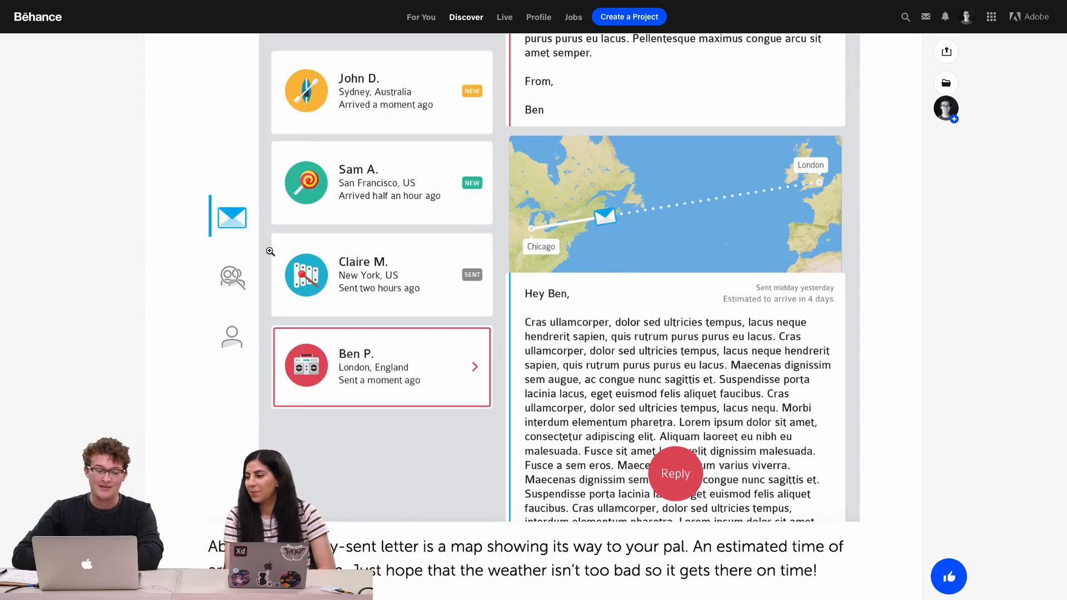
scroll(270, 250, up, 1)
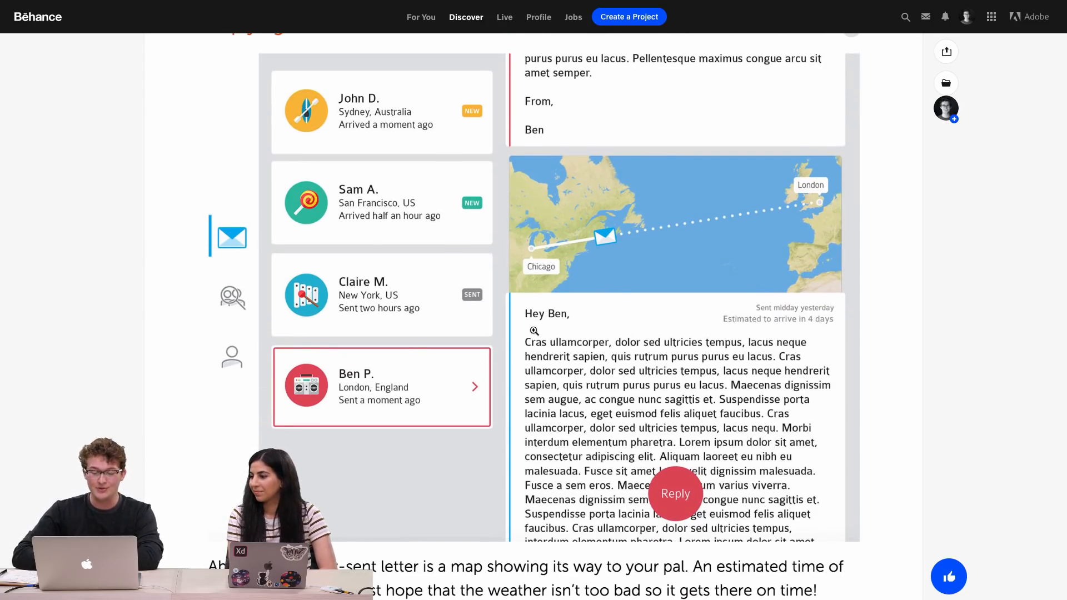
scroll(513, 464, up, 1)
scroll(513, 464, up, 1)
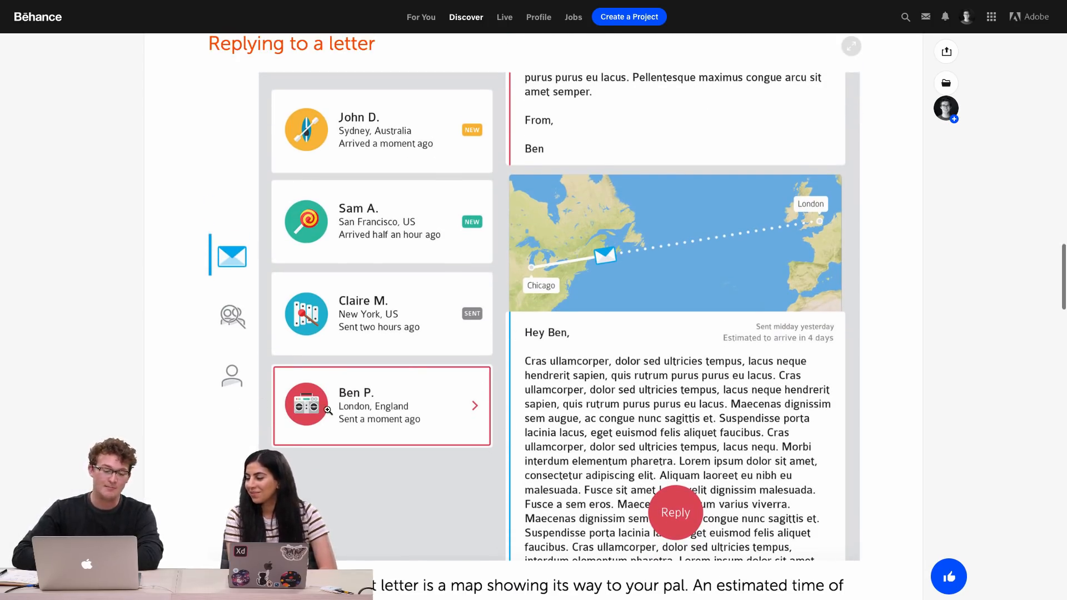
right_click(513, 162)
click(537, 430)
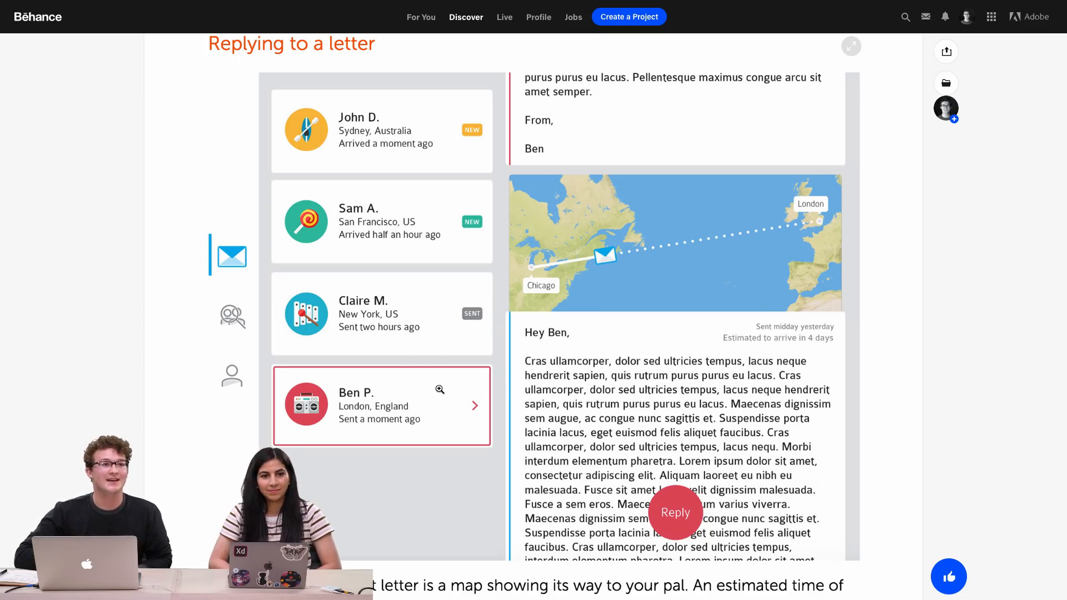
Scroll through the Finding pals section with the London search and pal icons
scroll(440, 389, down, 6)
scroll(440, 389, up, 3)
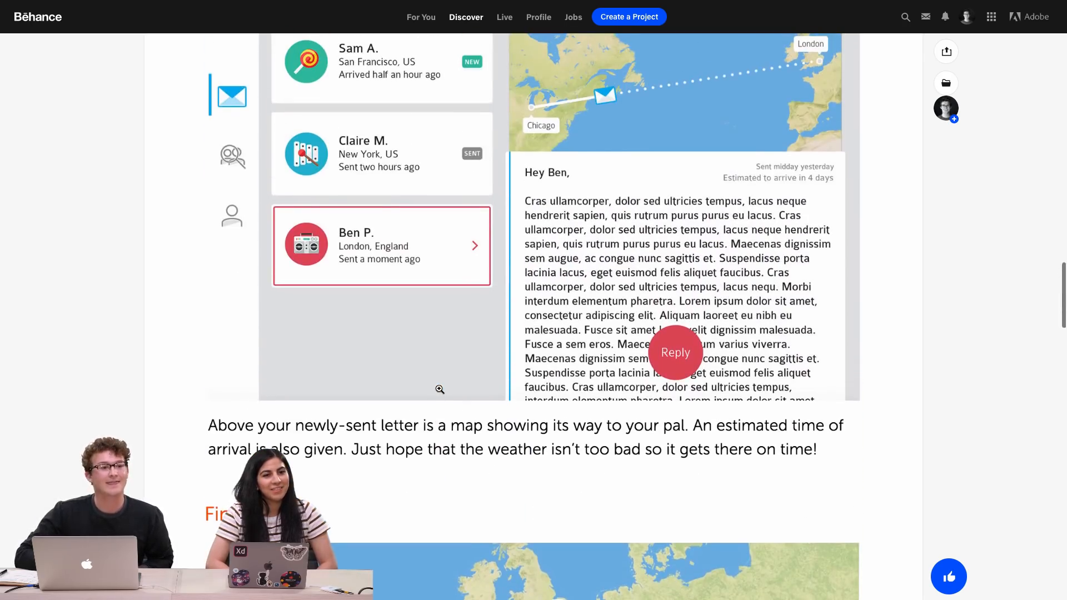
scroll(439, 389, up, 2)
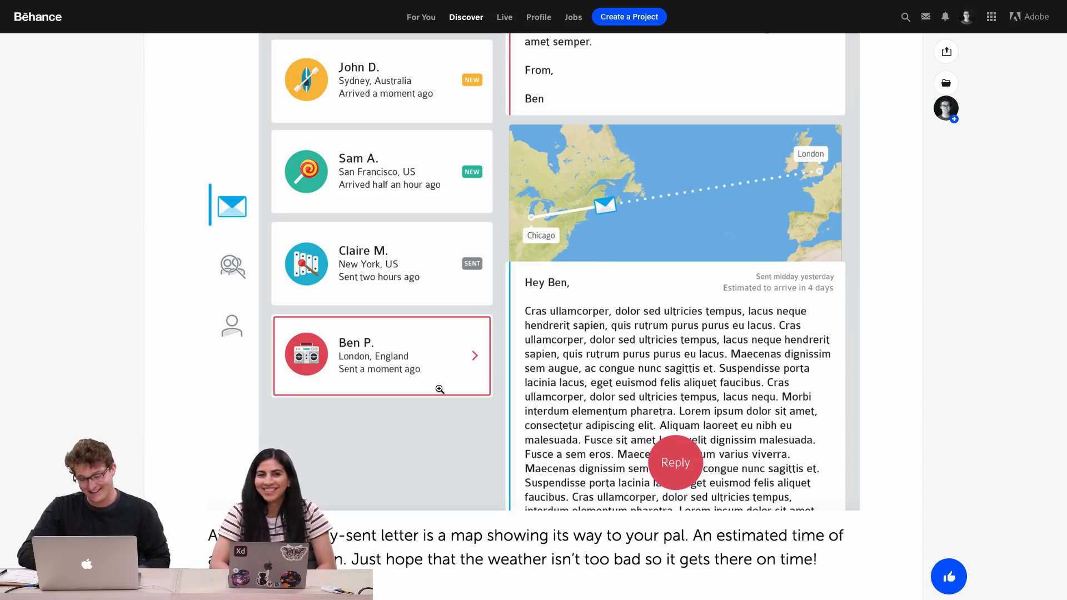
scroll(520, 414, down, 5)
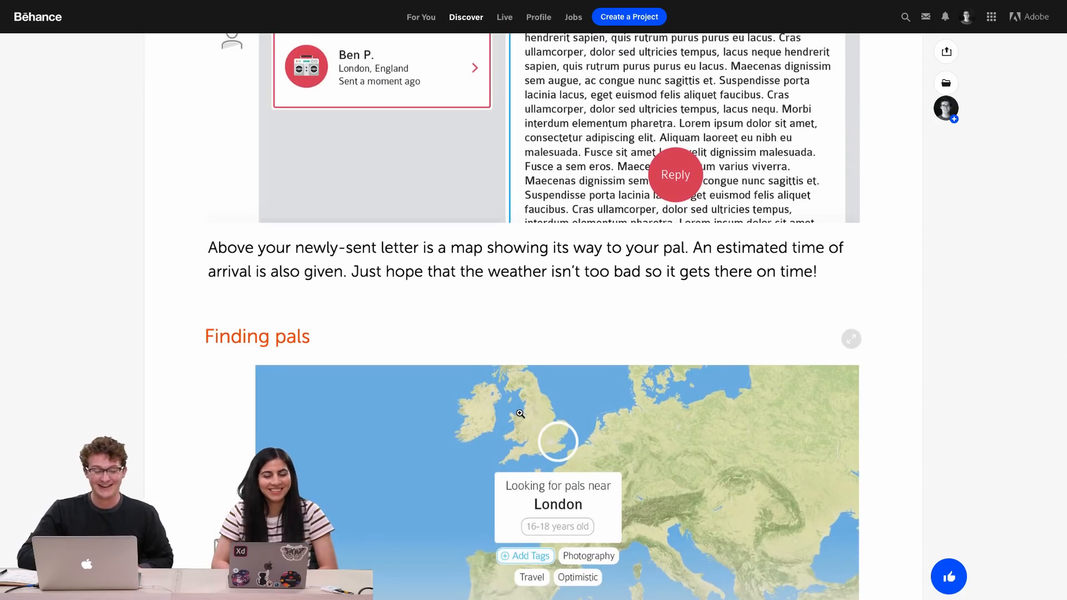
scroll(520, 414, down, 5)
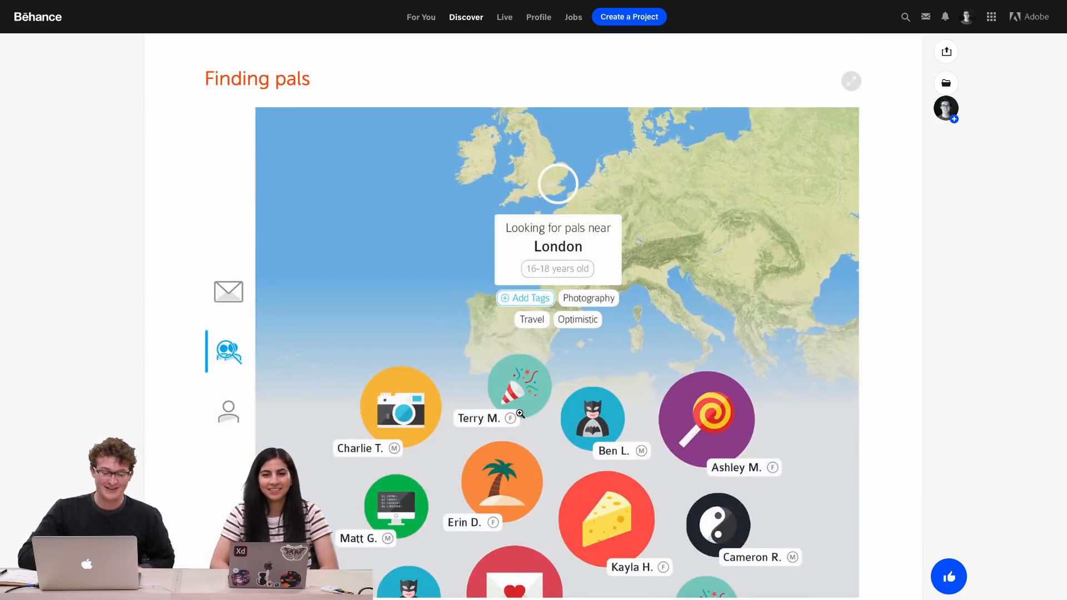
scroll(520, 414, down, 2)
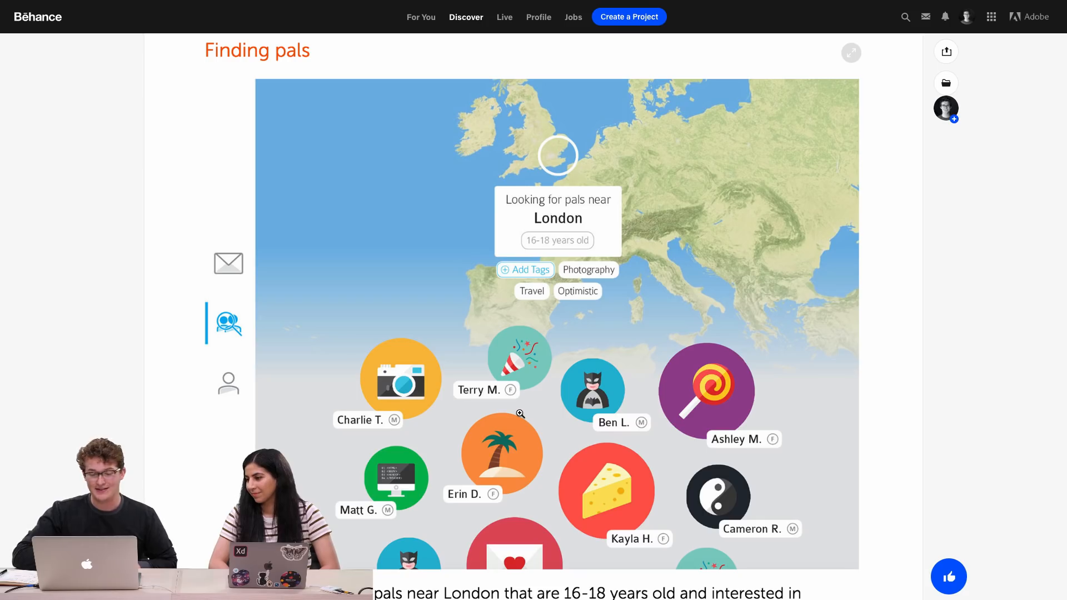
scroll(520, 414, down, 2)
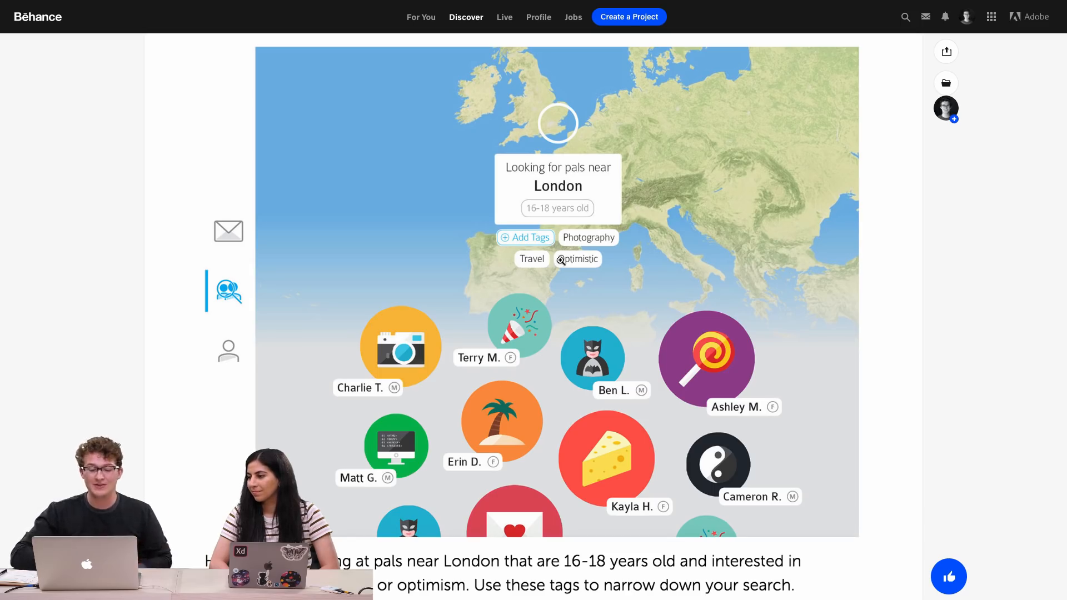
scroll(528, 276, down, 2)
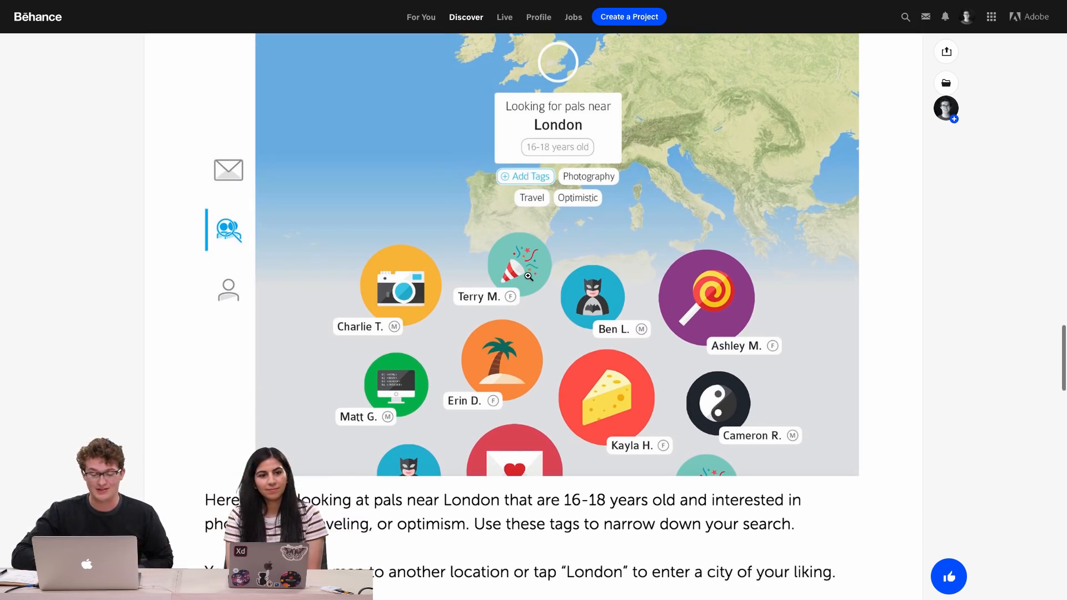
scroll(528, 276, down, 2)
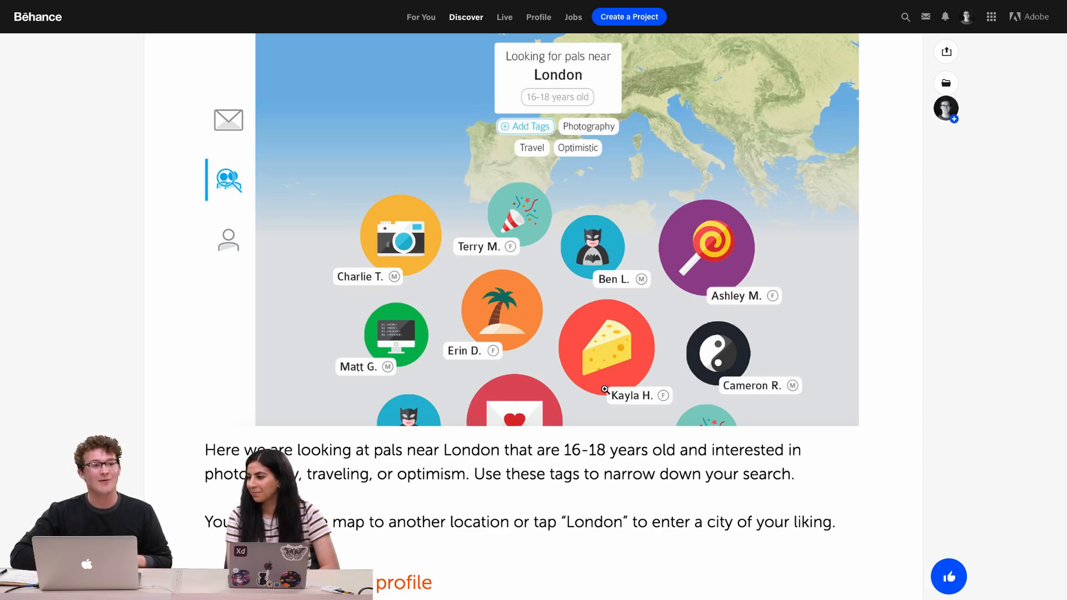
scroll(606, 447, down, 10)
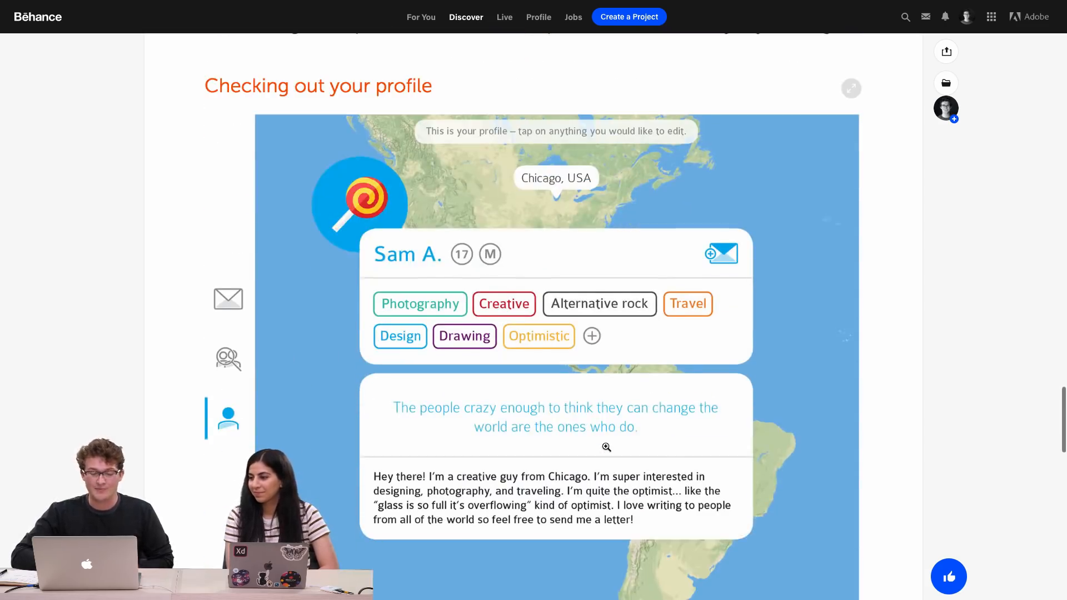
Review the Checking out your profile section and its description text
scroll(605, 447, down, 1)
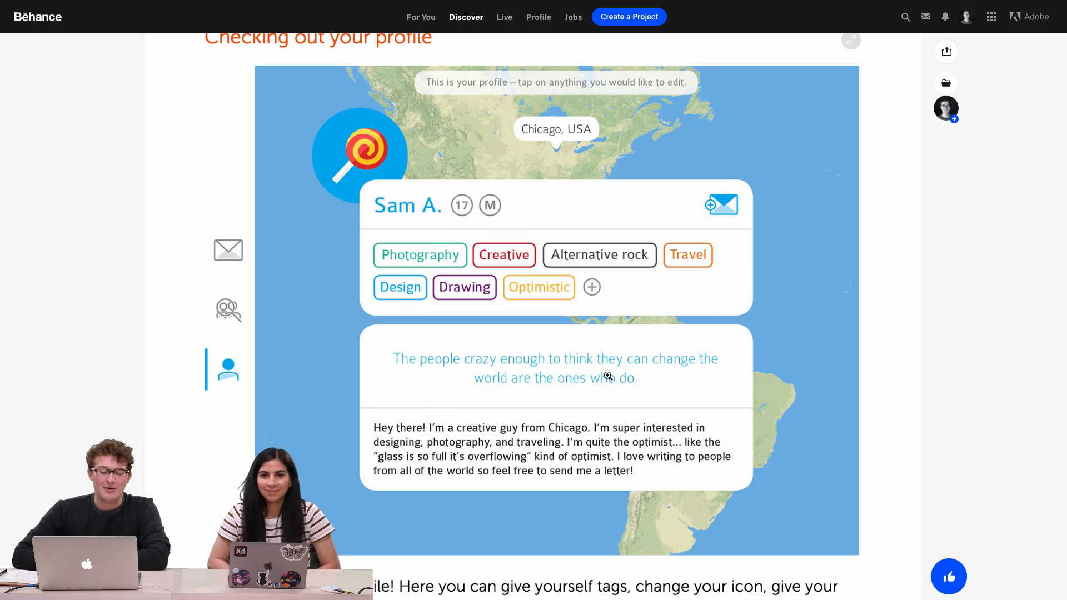
scroll(639, 467, down, 7)
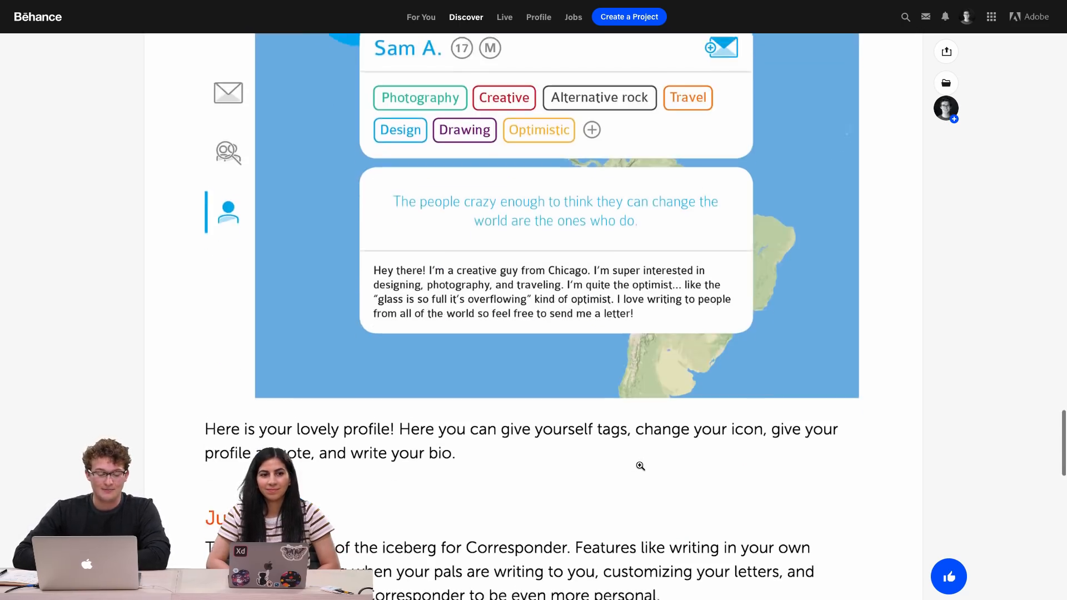
scroll(640, 468, up, 12)
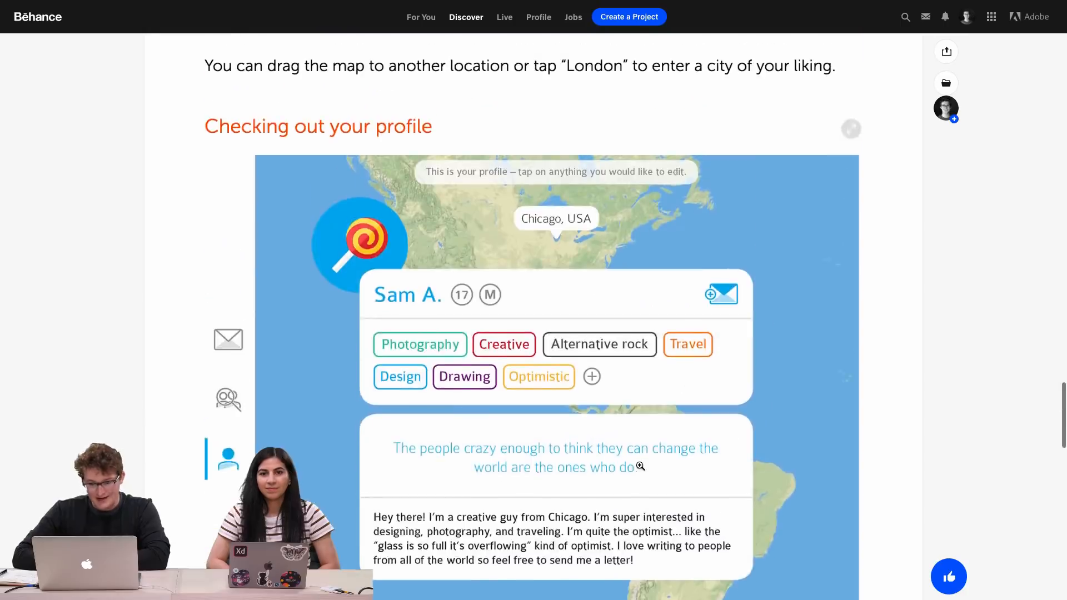
scroll(640, 466, up, 4)
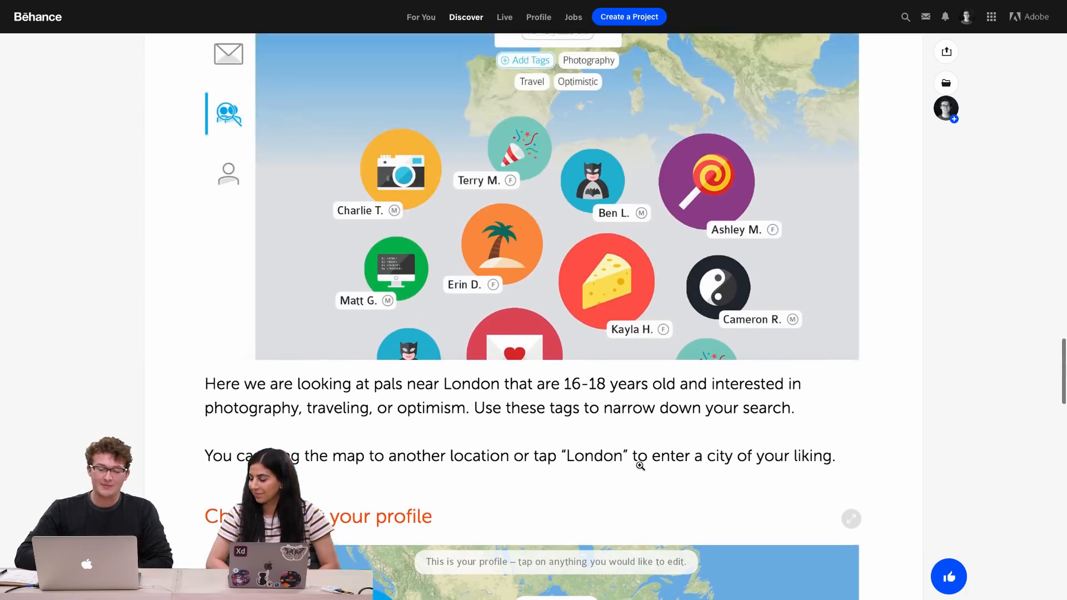
scroll(640, 466, down, 8)
scroll(640, 466, up, 4)
scroll(640, 466, up, 3)
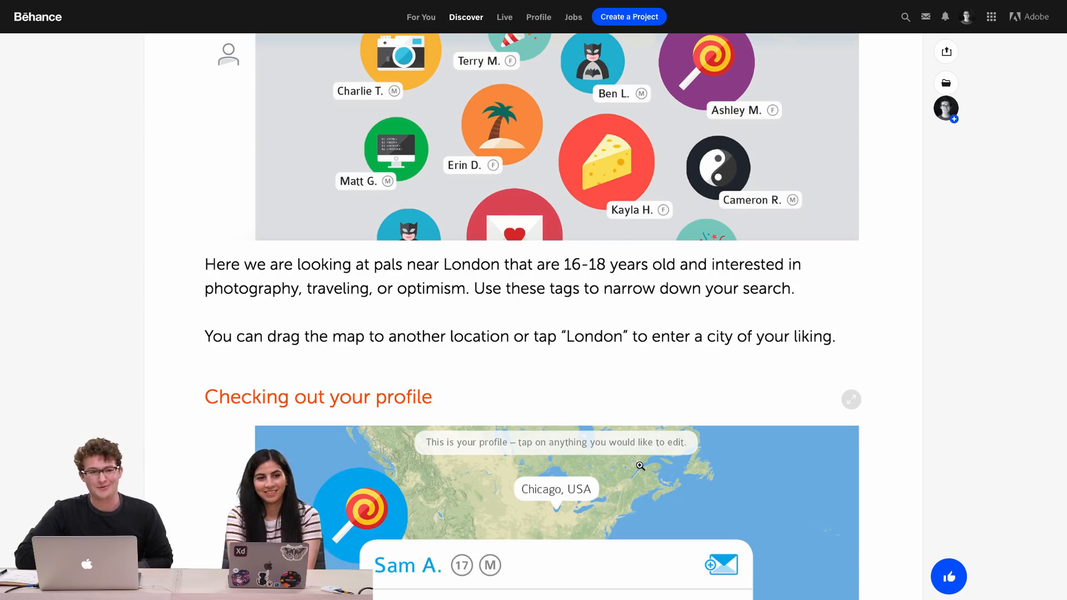
scroll(640, 465, down, 3)
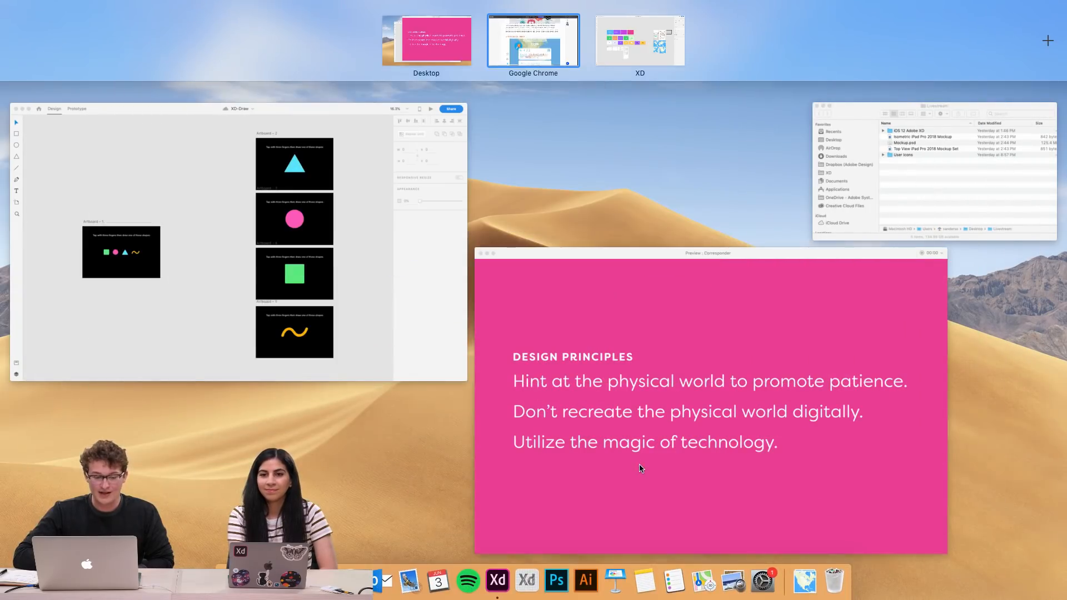
Switch to the Adobe XD preview window of Corresponder and close it to return to the design canvas
click(822, 329)
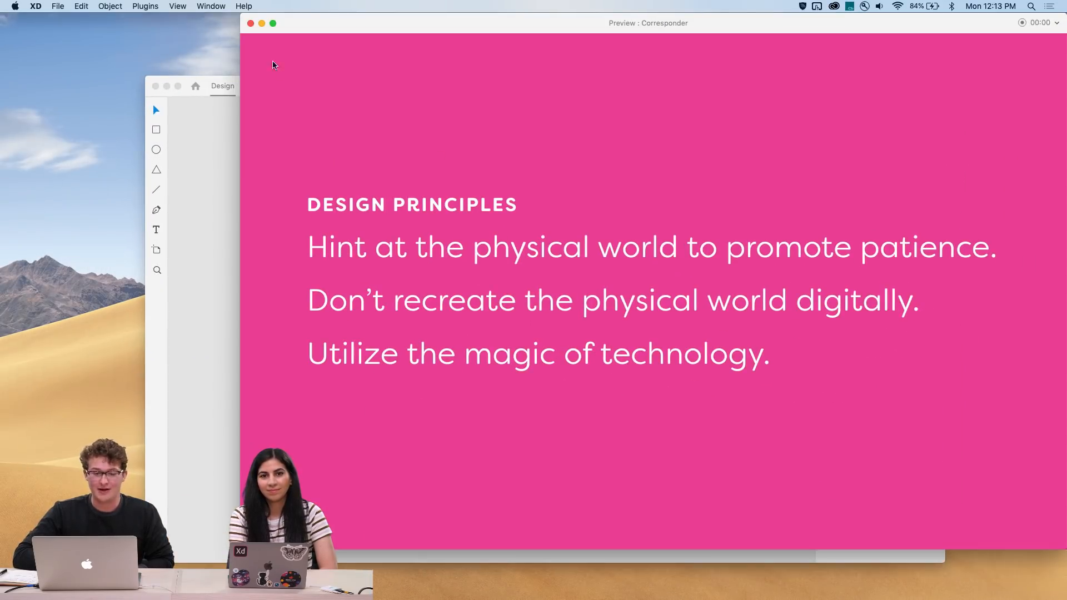
click(251, 24)
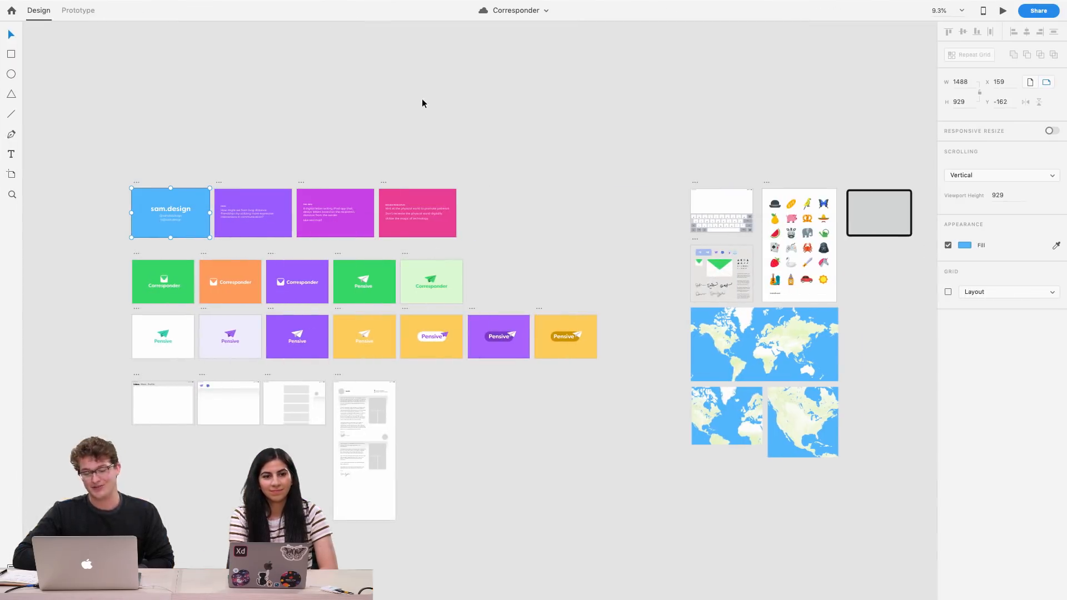
Examine the intro slides and the rows of Corresponder and Pensive logo artboards on the canvas
click(528, 185)
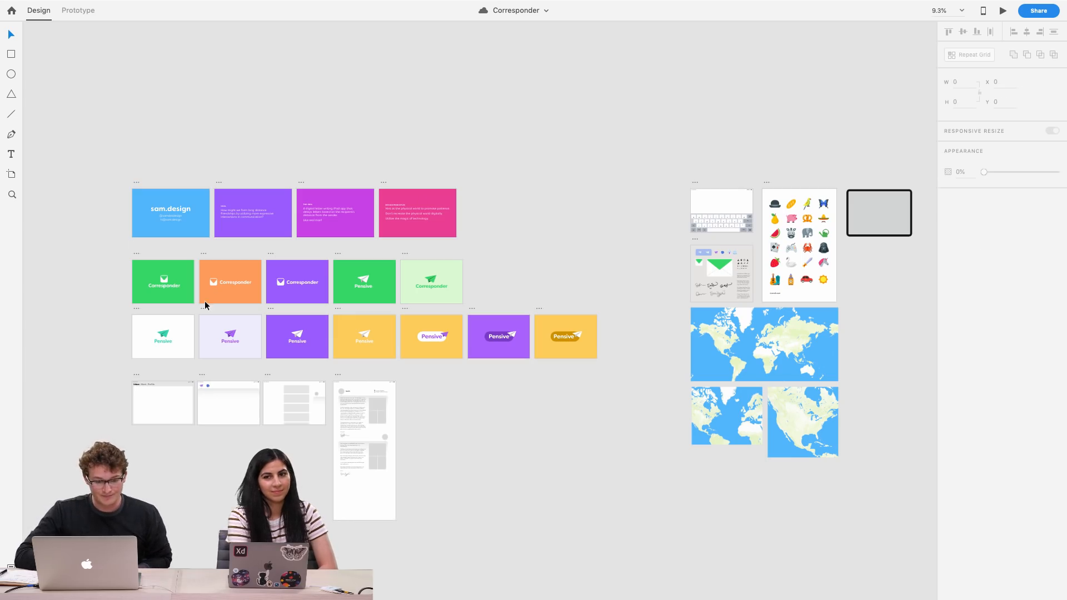
scroll(115, 278, up, 5)
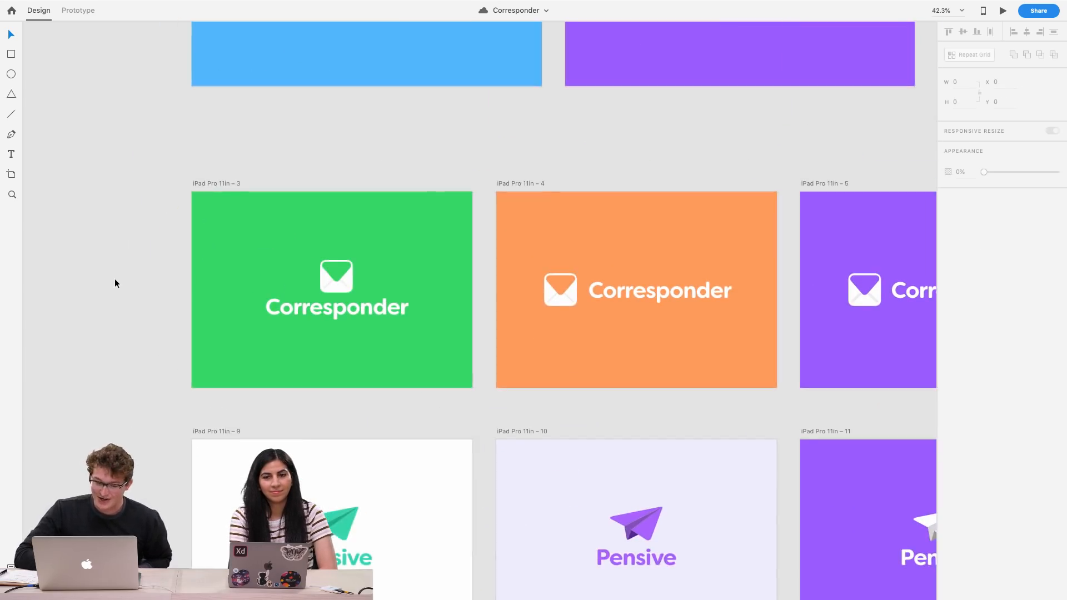
scroll(114, 279, right, 1)
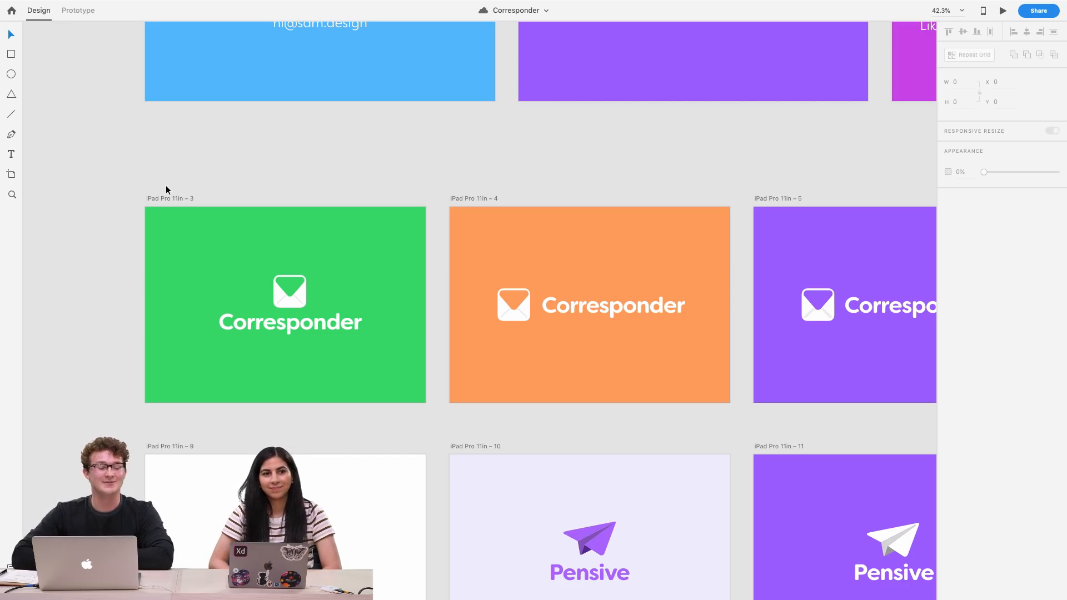
scroll(165, 189, up, 5)
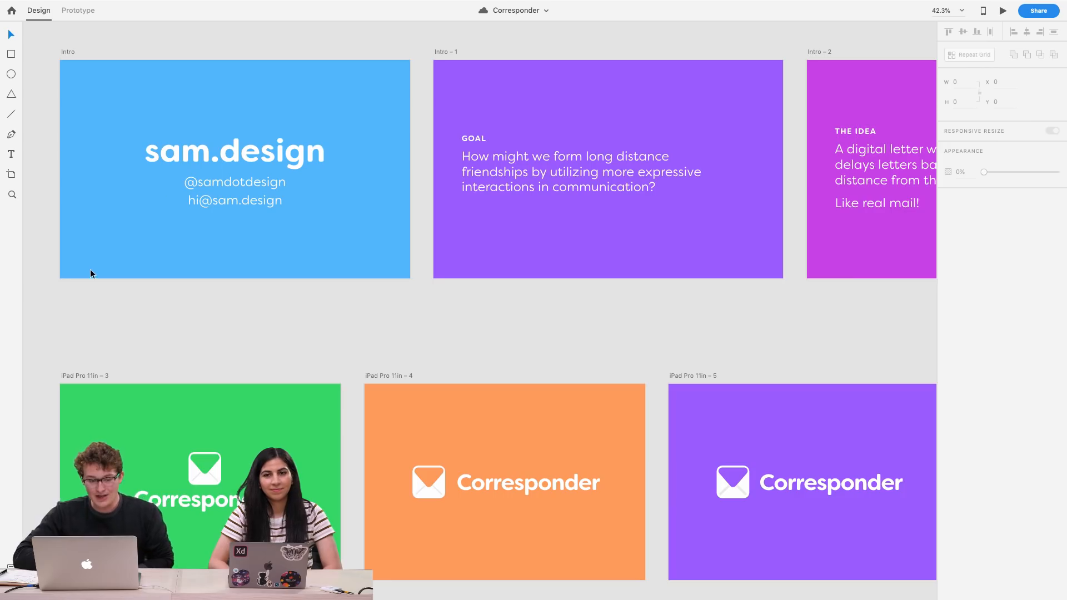
scroll(90, 273, right, 3)
ctrl+scroll(90, 274, down, 5)
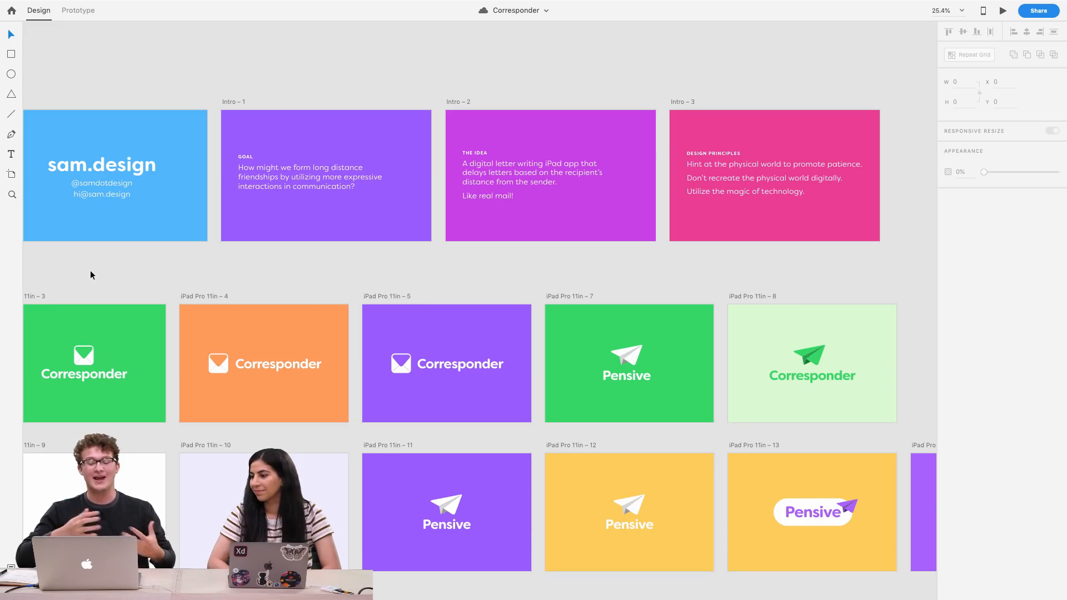
scroll(90, 270, left, 3)
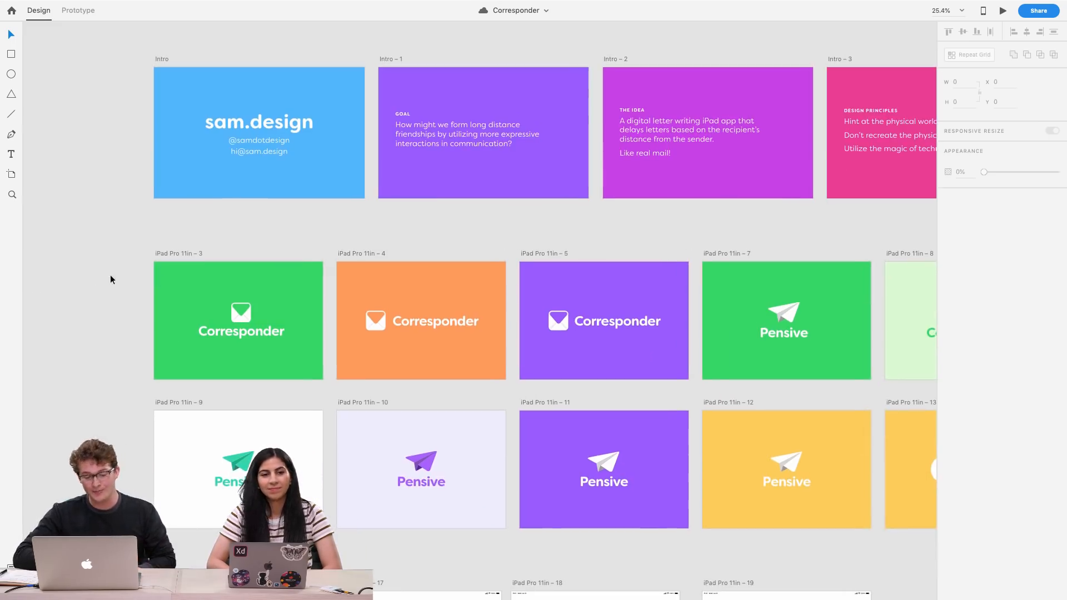
ctrl+scroll(213, 334, up, 5)
scroll(214, 336, left, 3)
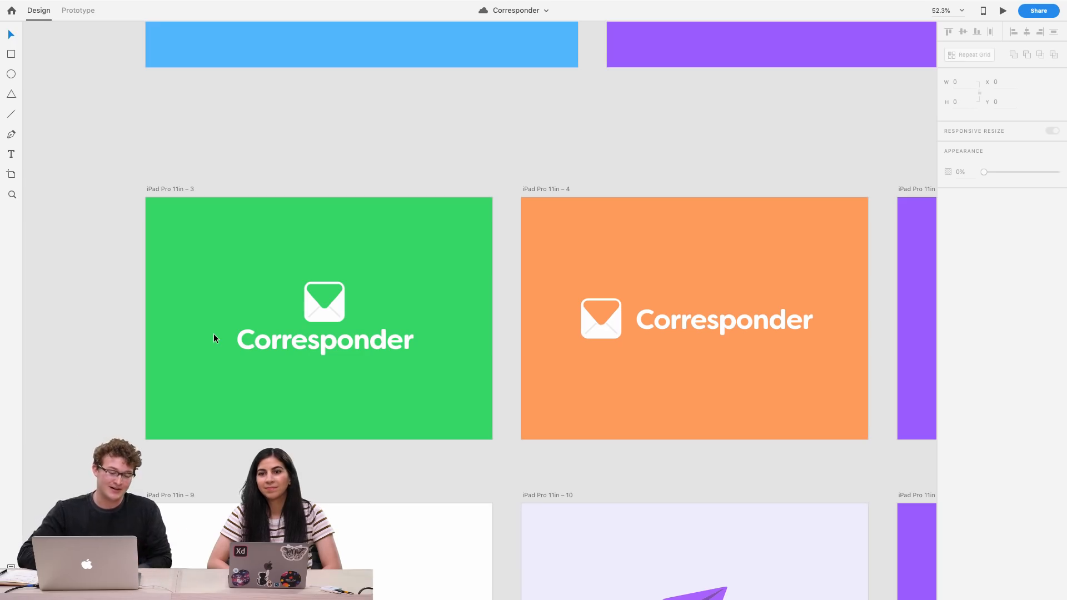
Inspect the green, orange and purple Corresponder logo artboards up close
ctrl+scroll(284, 346, up, 3)
scroll(284, 347, left, 3)
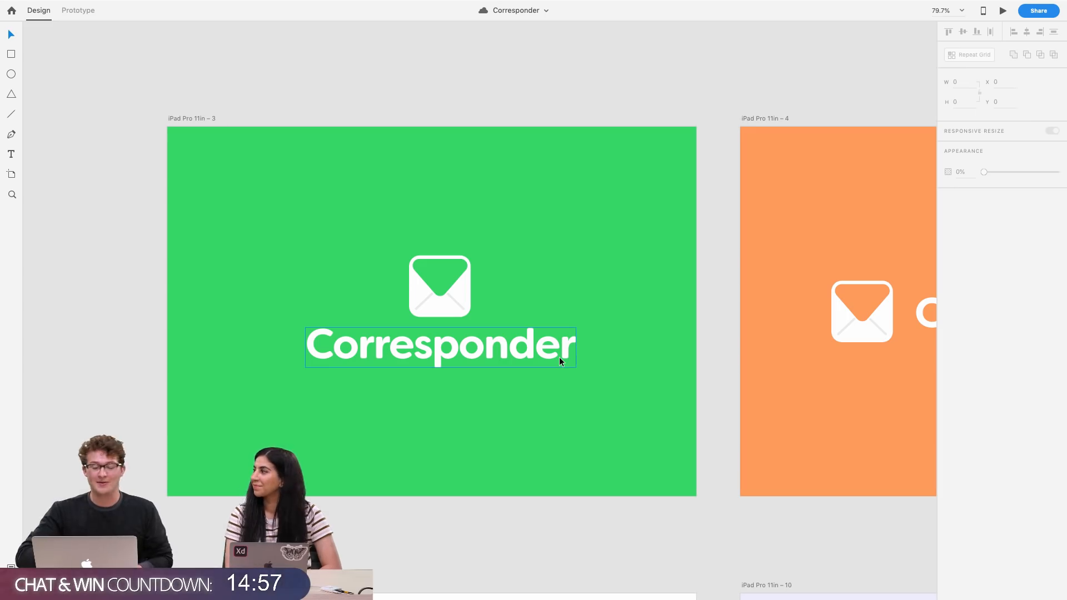
scroll(560, 362, right, 3)
ctrl+scroll(560, 362, down, 3)
scroll(560, 362, up, 1)
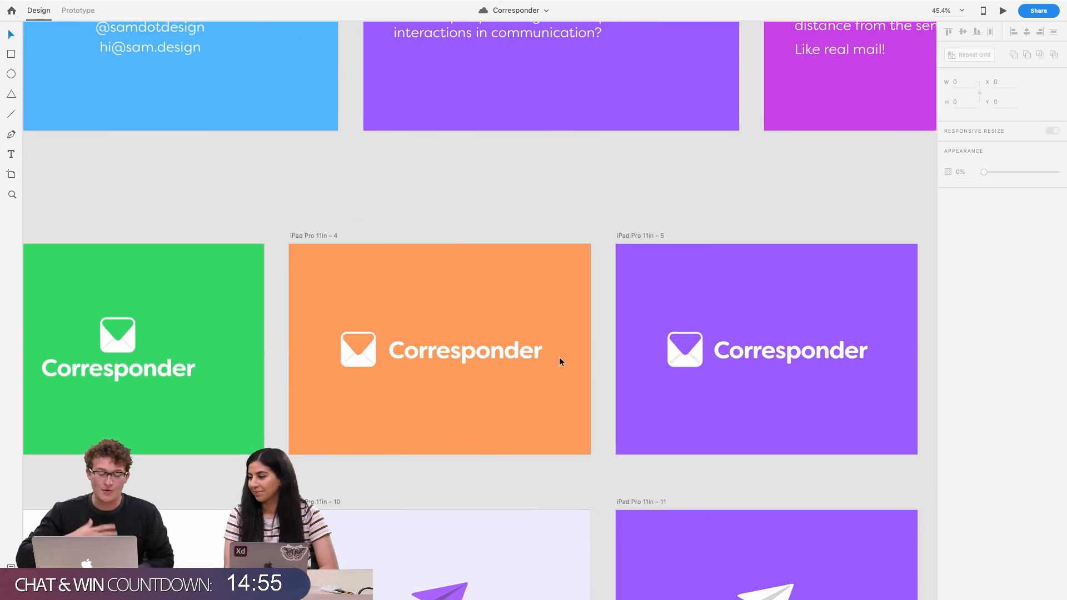
scroll(559, 357, right, 5)
ctrl+scroll(258, 350, up, 3)
scroll(258, 353, right, 2)
scroll(455, 379, right, 4)
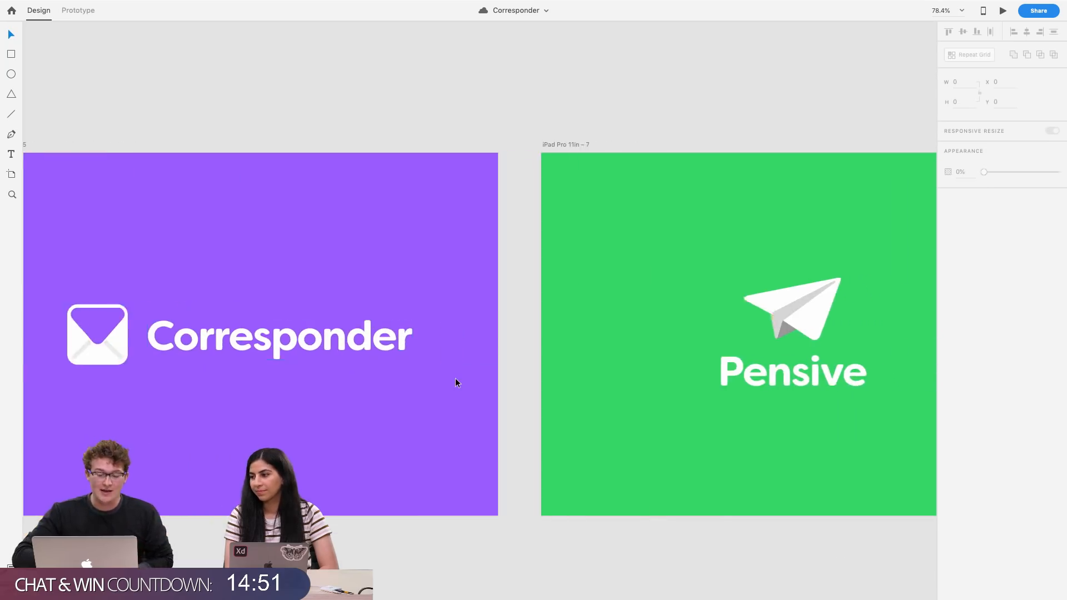
scroll(455, 383, right, 4)
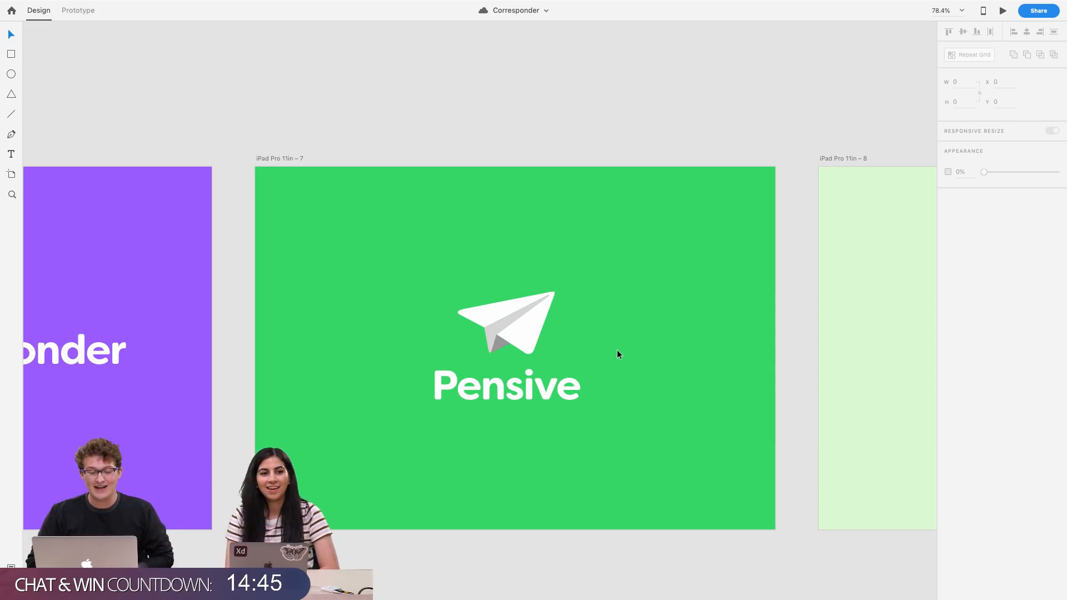
Inspect the green Pensive paper-plane logo artboard closely, including the plane icon
scroll(532, 315, up, 5)
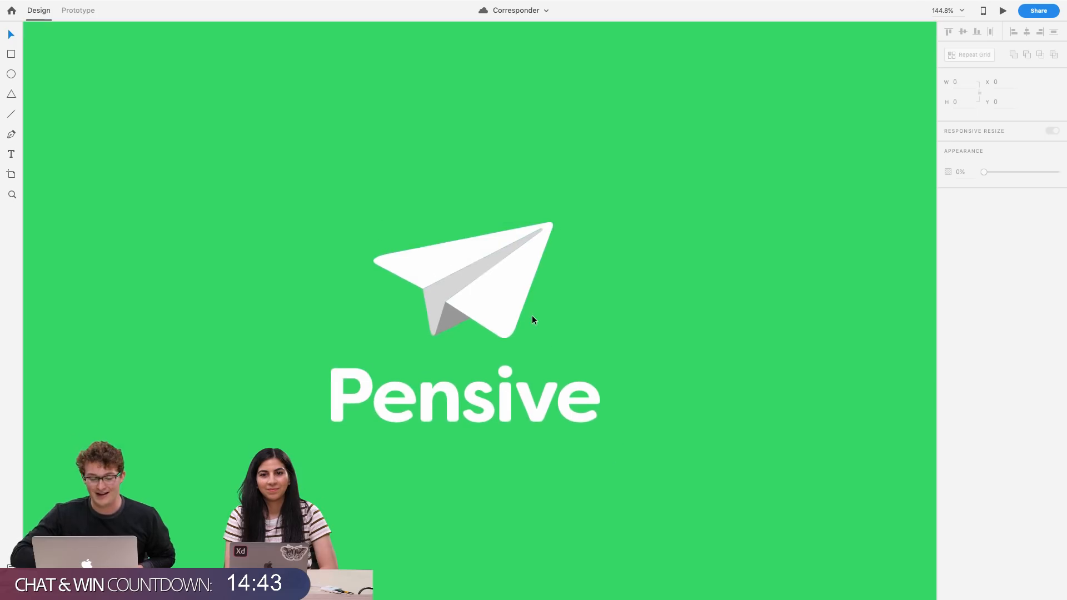
scroll(375, 295, up, 8)
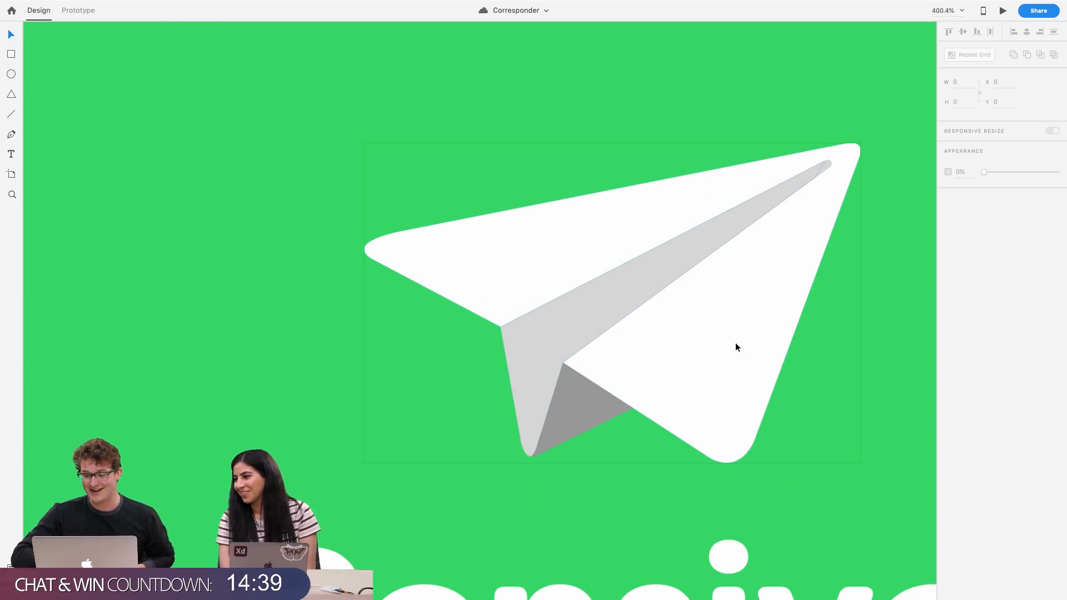
scroll(789, 315, down, 6)
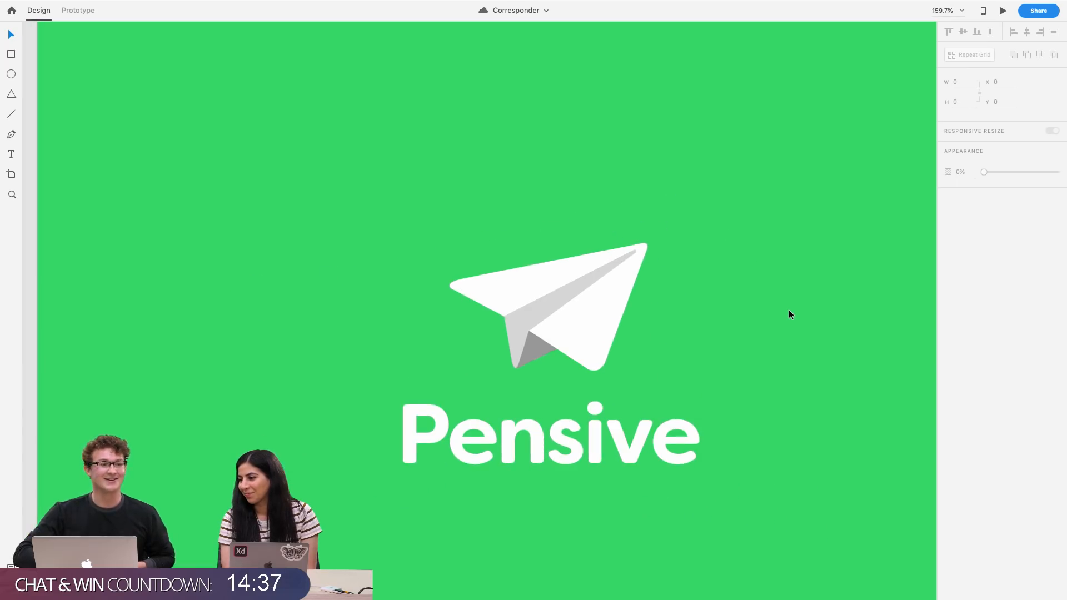
scroll(790, 314, right, 2)
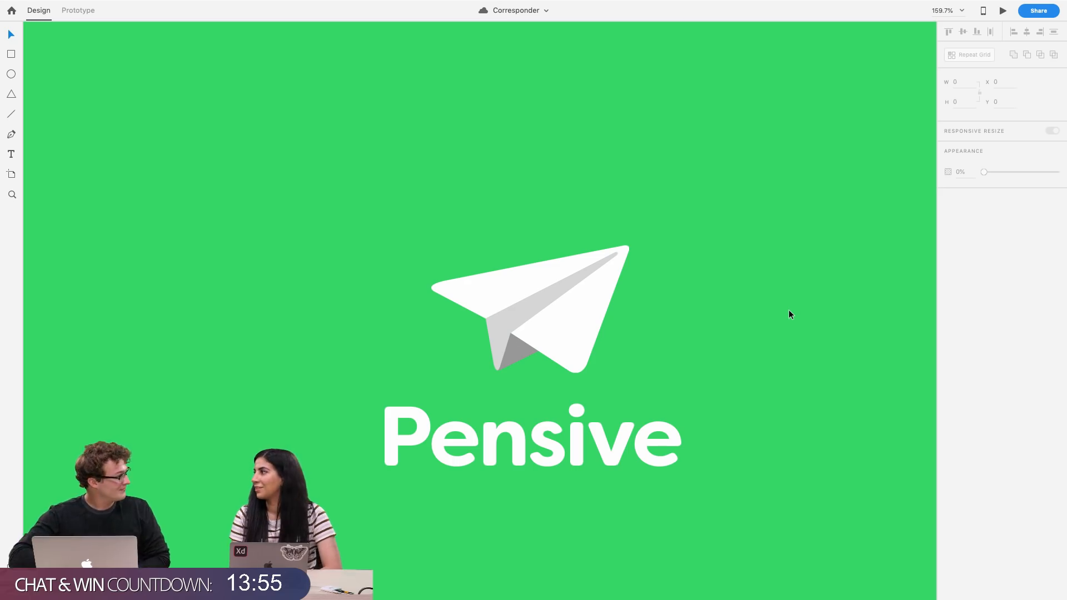
scroll(789, 313, down, 5)
scroll(788, 314, right, 5)
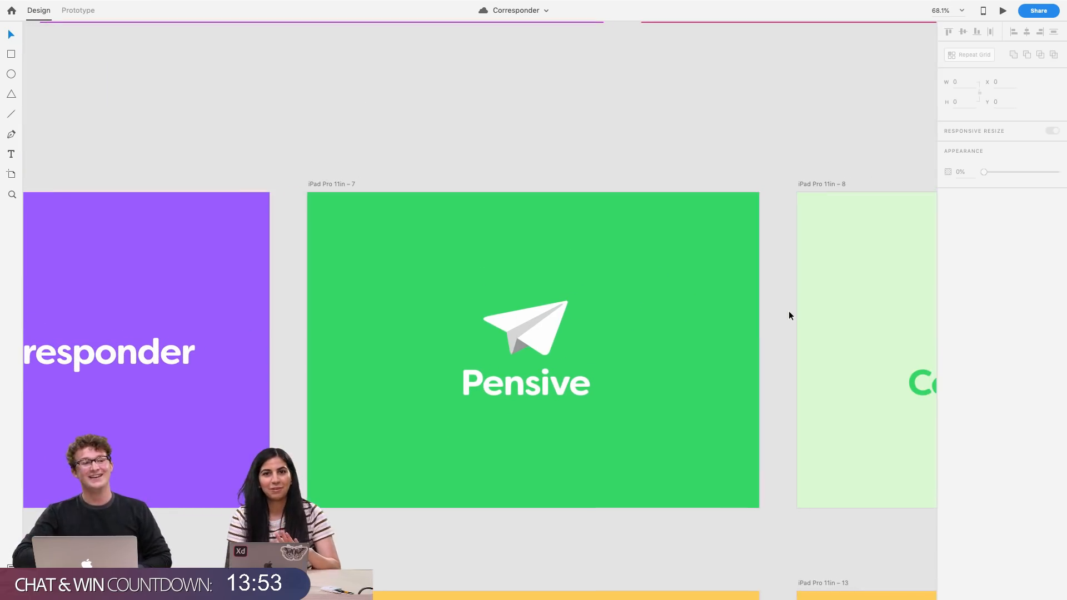
scroll(789, 316, down, 2)
scroll(789, 316, right, 1)
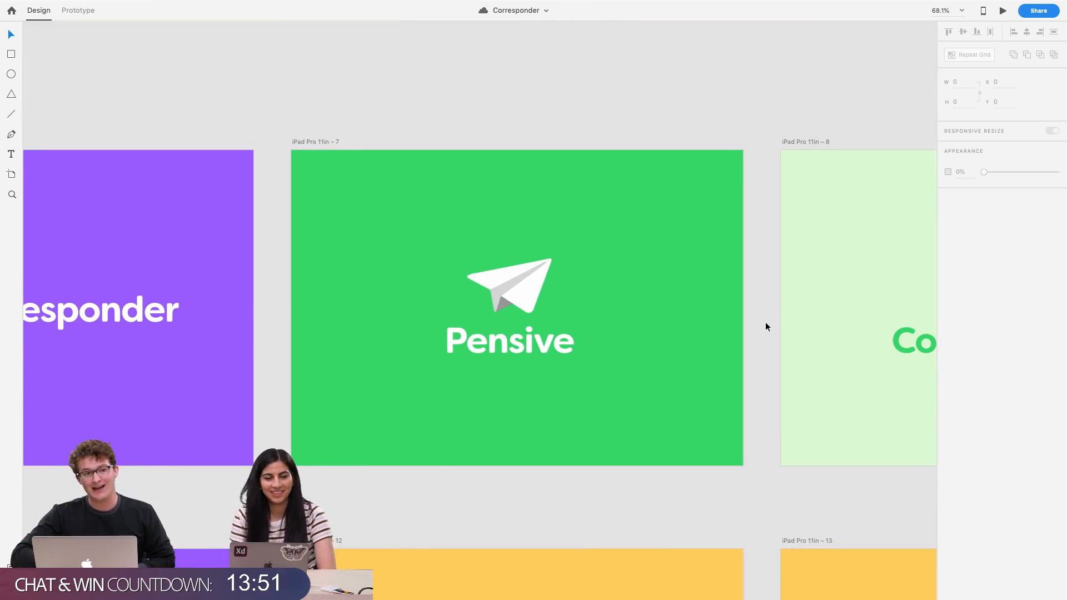
scroll(765, 322, down, 1)
scroll(765, 323, right, 1)
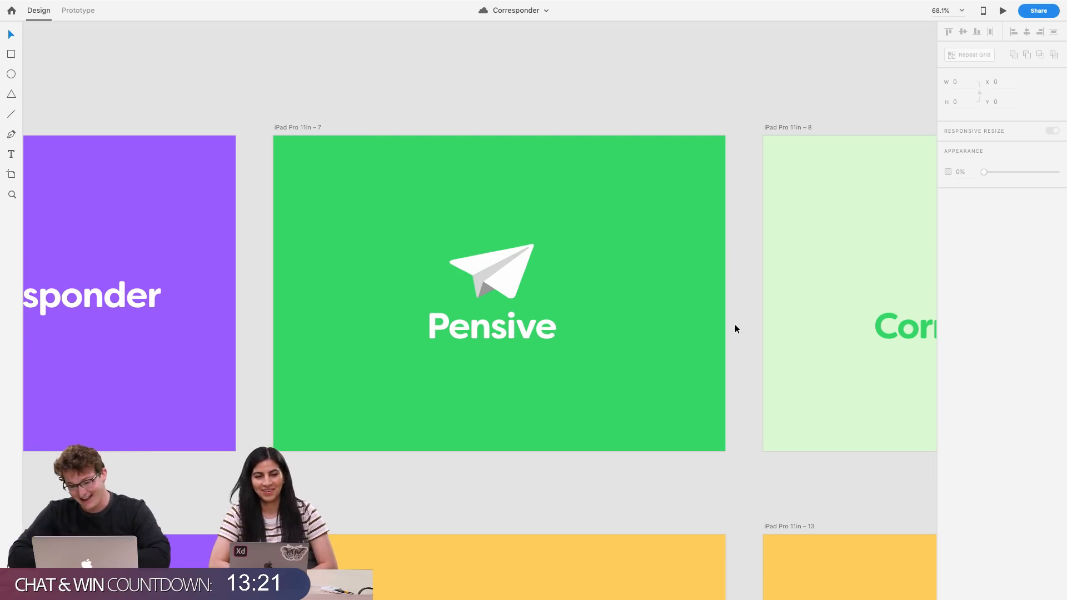
scroll(732, 328, up, 2)
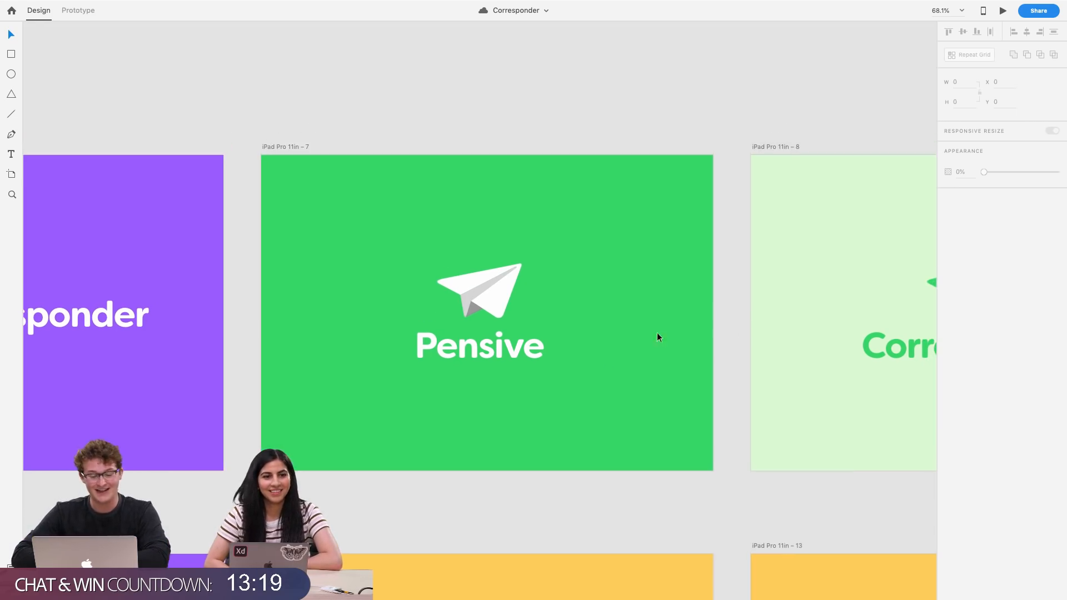
scroll(564, 364, left, 2)
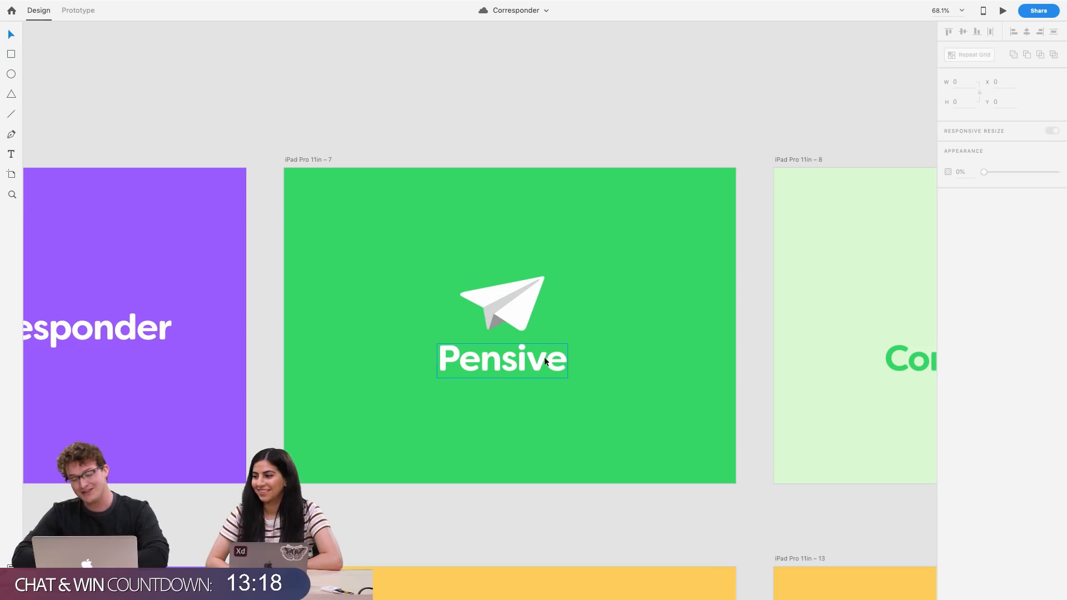
Select the Pensive wordmark text and examine its font properties, then deselect it
click(480, 365)
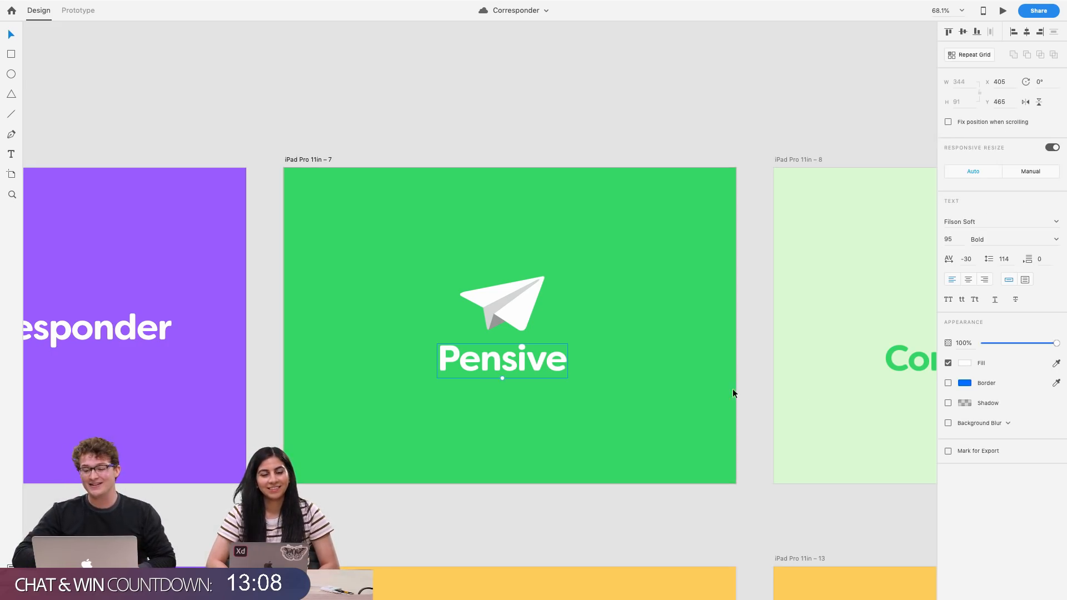
click(955, 221)
click(758, 272)
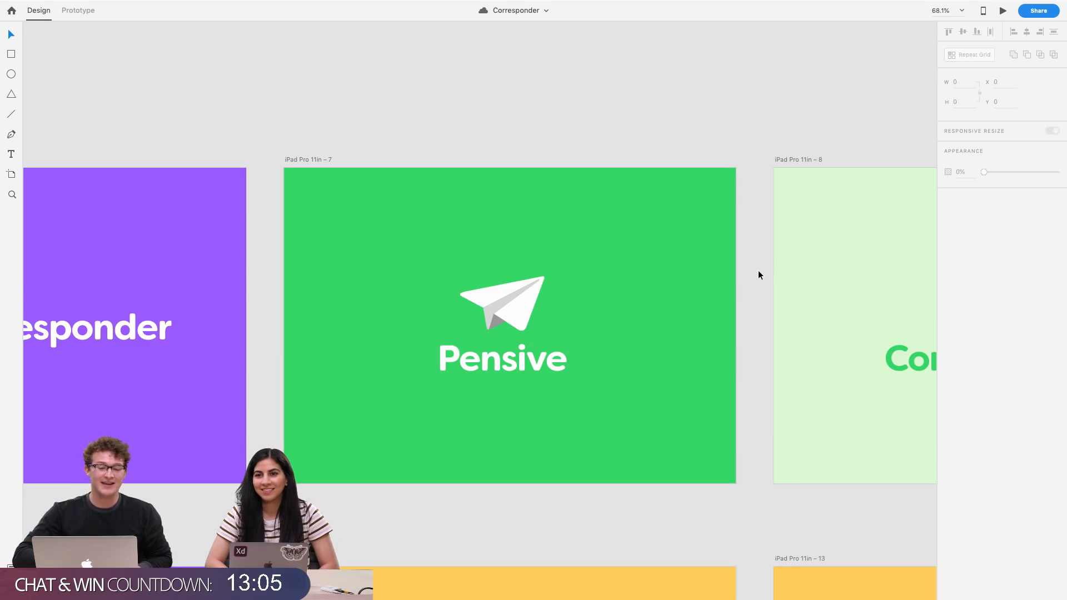
click(521, 368)
click(622, 368)
click(538, 362)
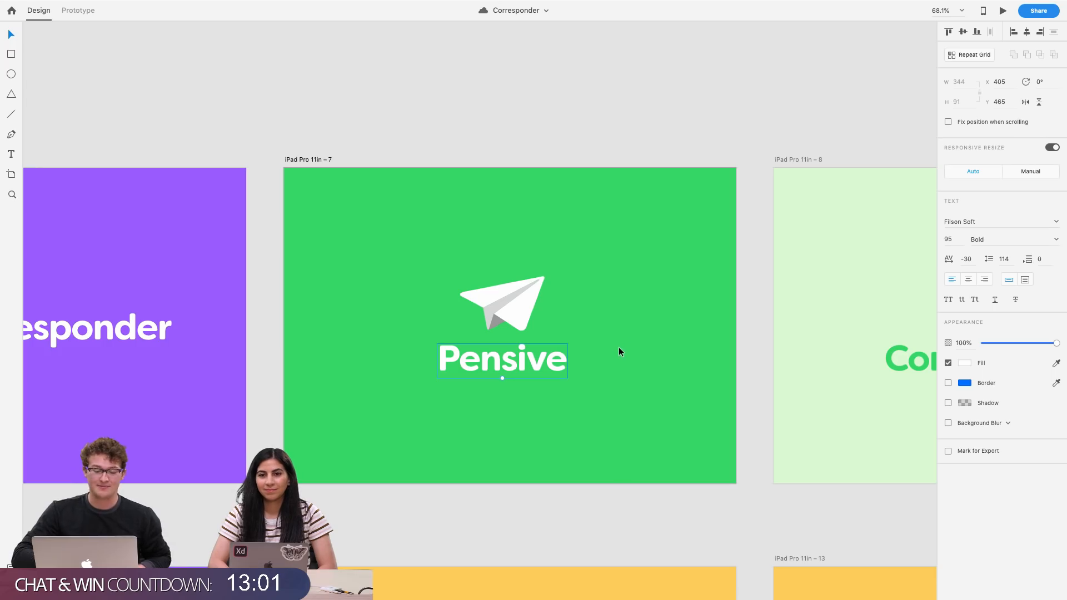
click(619, 347)
click(528, 366)
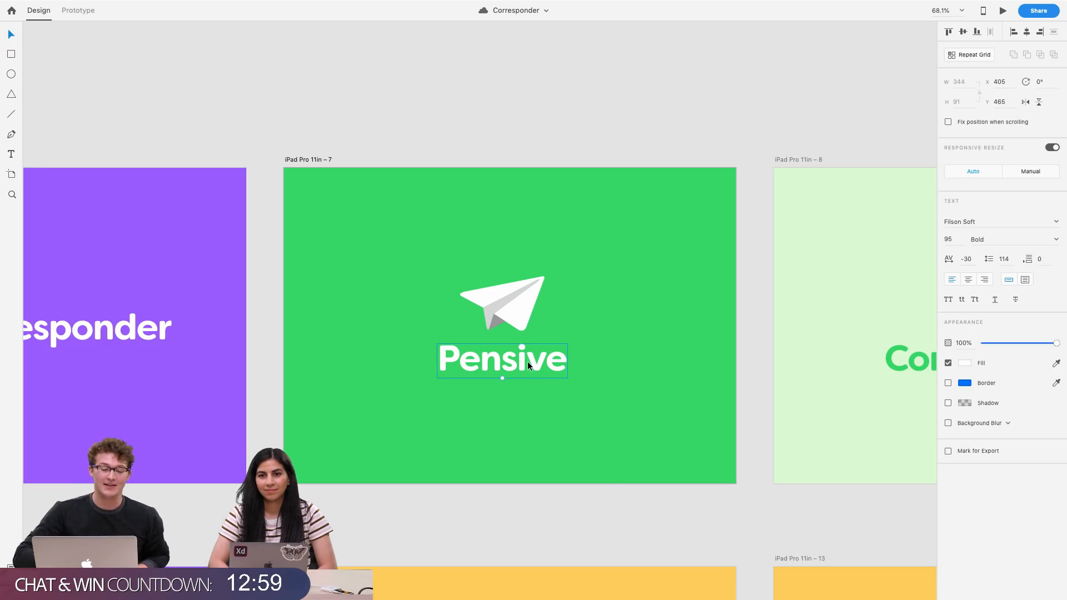
click(618, 347)
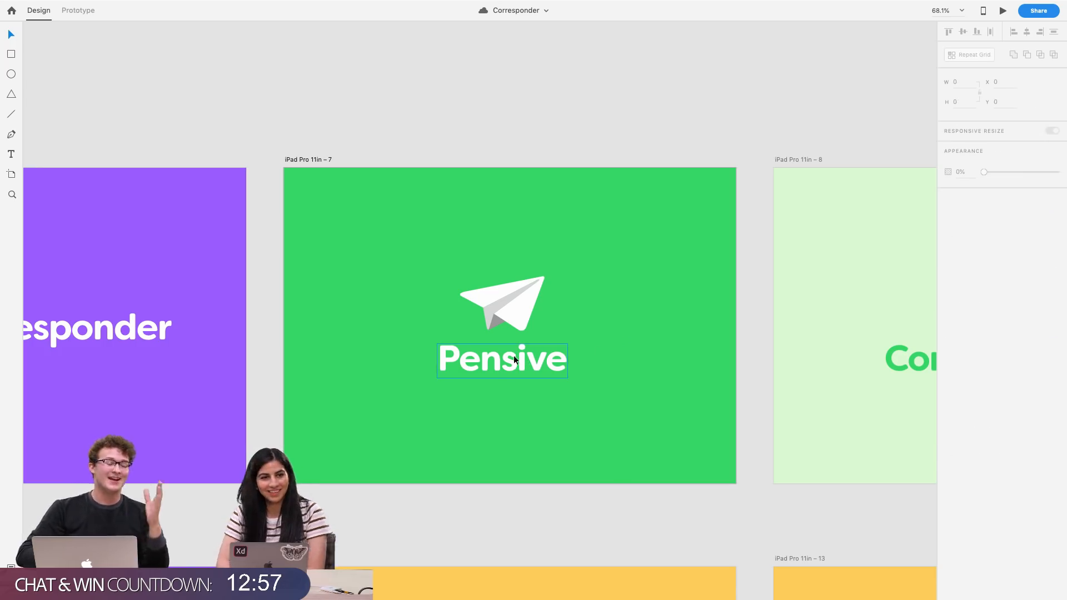
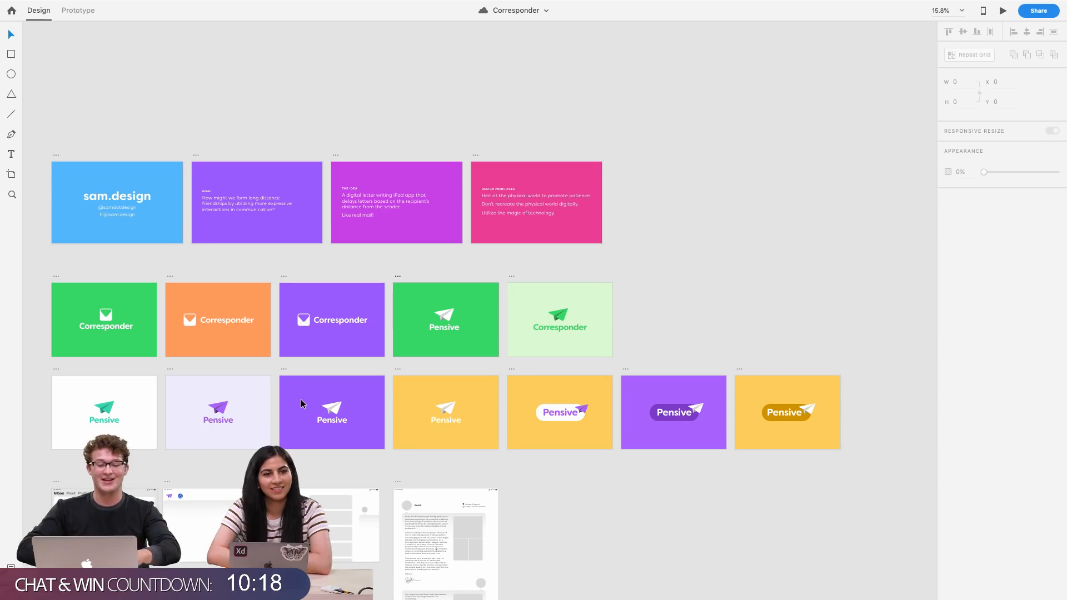
Examine the Corresponder and Pensive logo artboards up close, comparing their green, orange, purple and yellow colour variants
scroll(301, 399, left, 3)
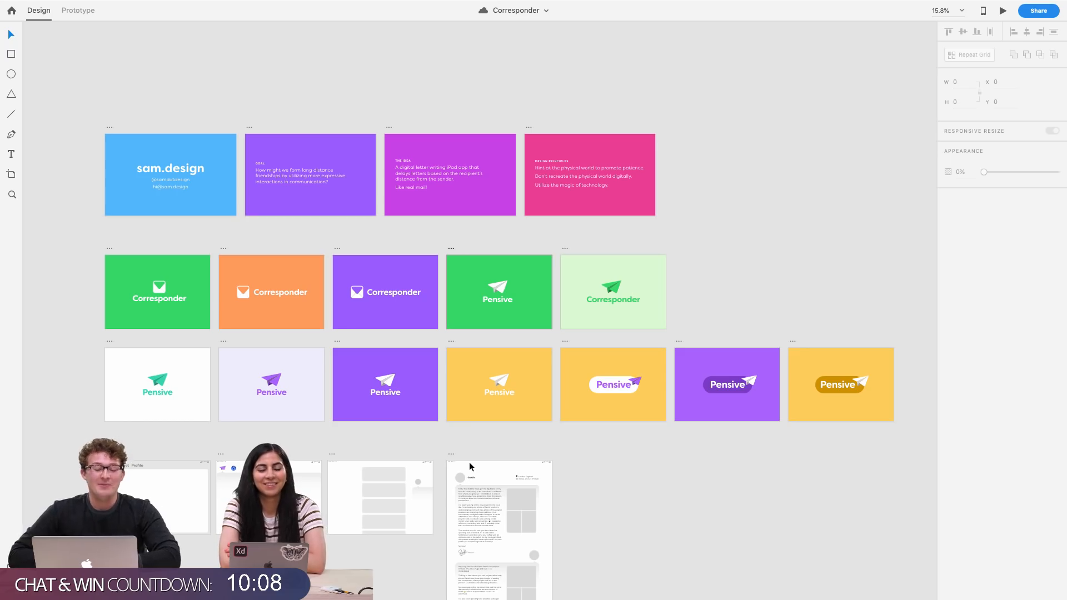
scroll(422, 418, up, 2)
scroll(423, 420, up, 3)
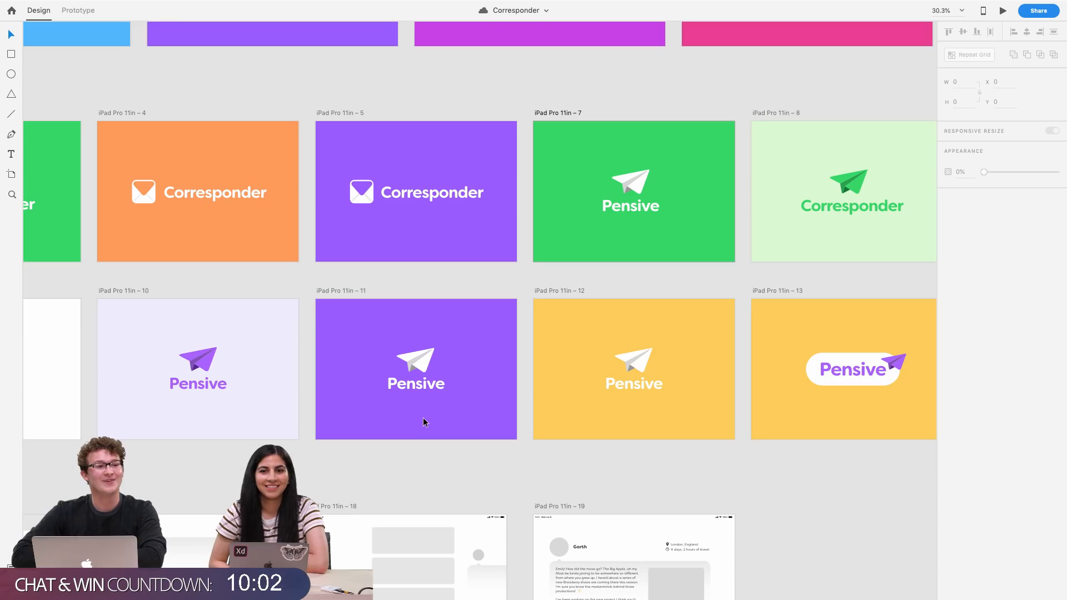
scroll(422, 418, right, 3)
scroll(422, 422, up, 2)
scroll(422, 422, left, 3)
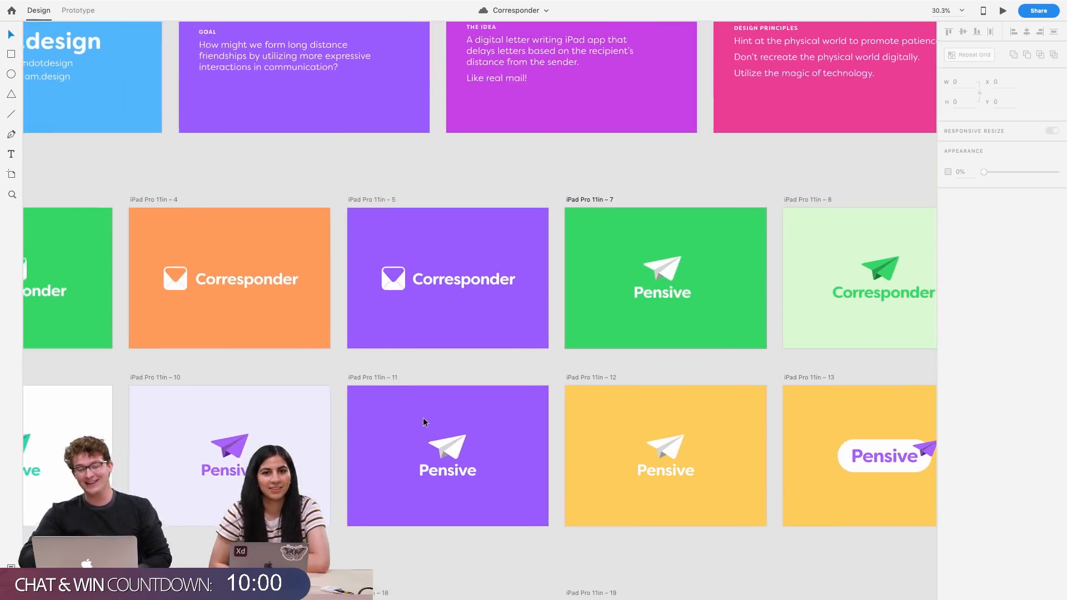
scroll(220, 330, up, 2)
scroll(220, 330, left, 1)
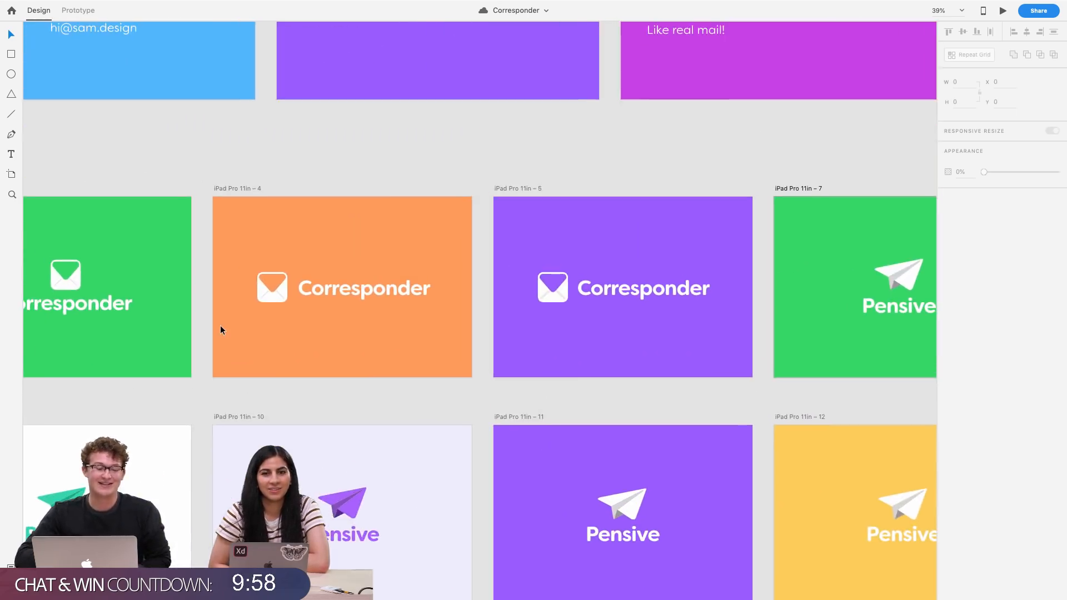
scroll(220, 326, left, 3)
scroll(220, 326, up, 2)
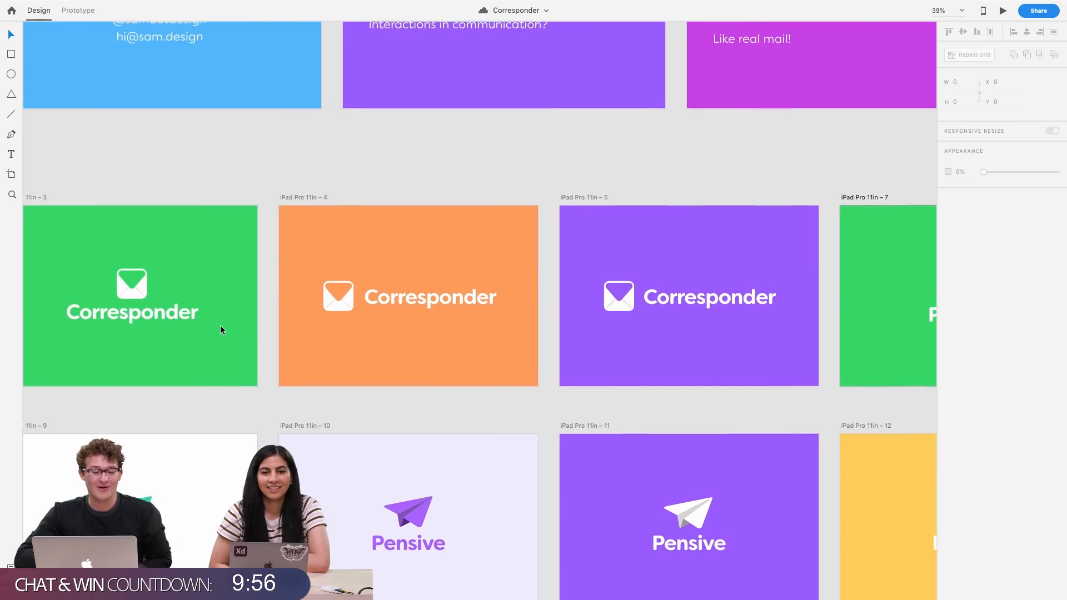
scroll(333, 308, up, 3)
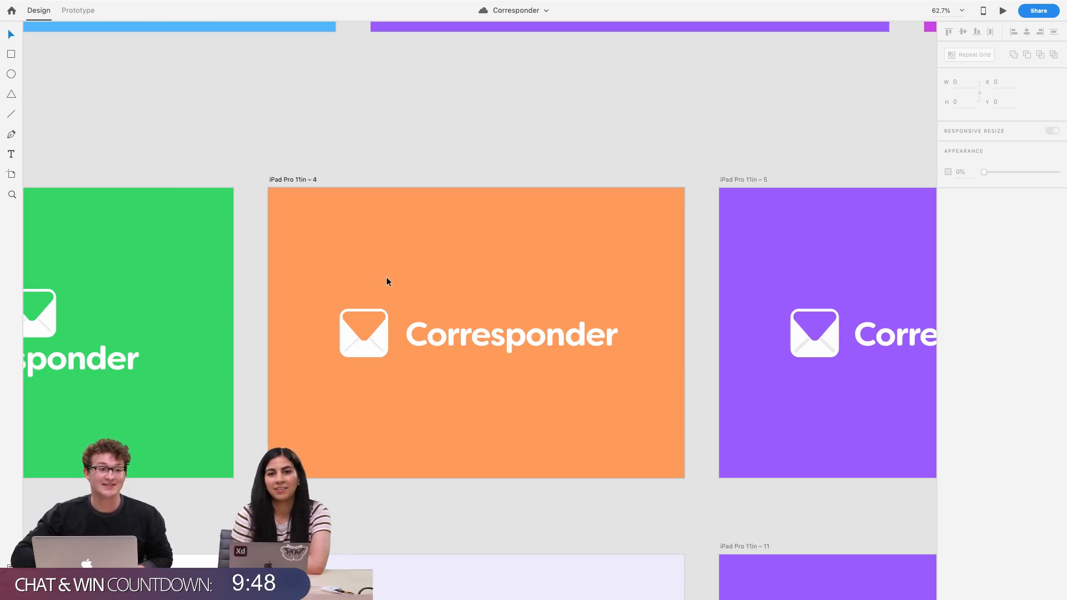
scroll(387, 281, left, 10)
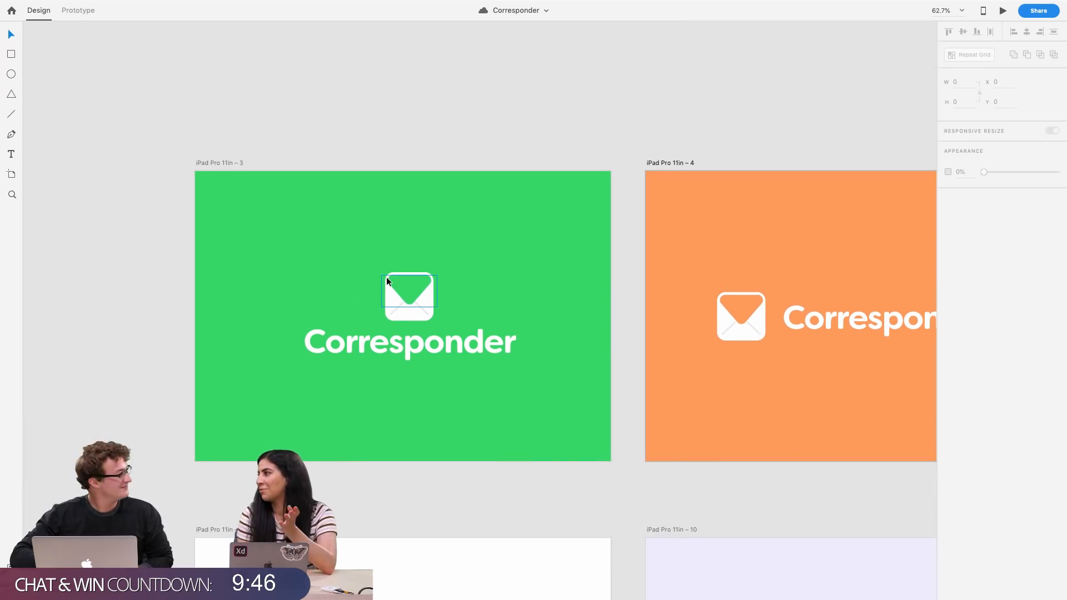
scroll(386, 276, down, 5)
scroll(388, 281, right, 10)
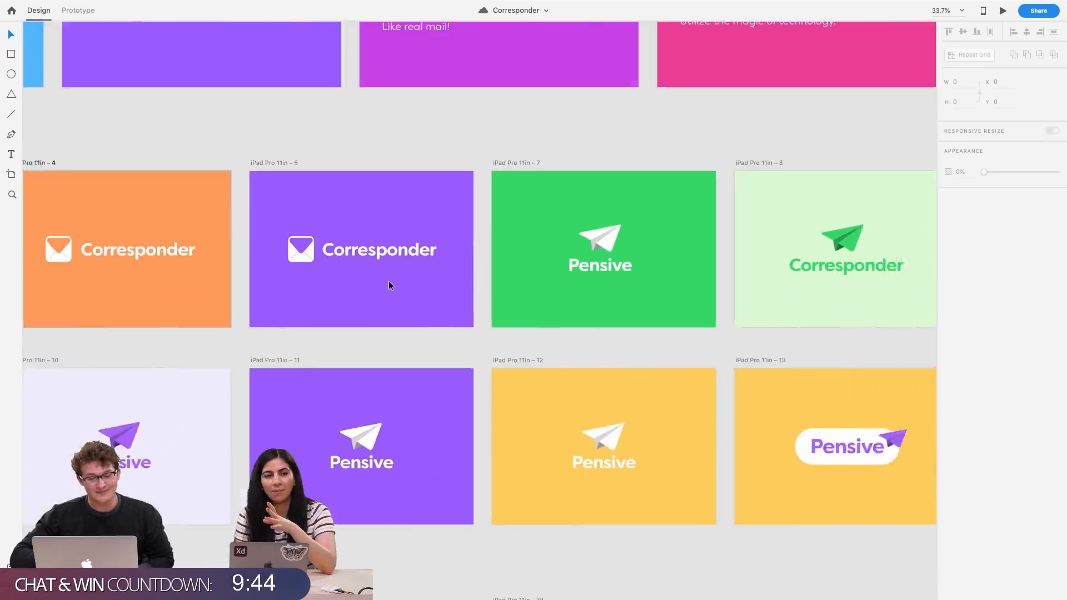
scroll(389, 281, right, 5)
scroll(388, 281, up, 2)
scroll(444, 288, up, 3)
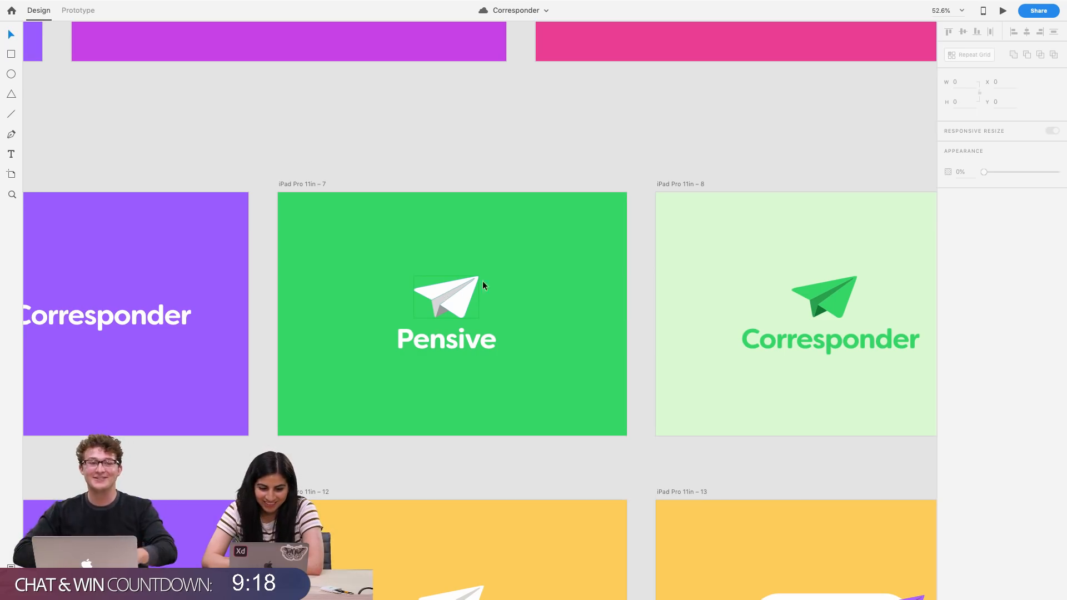
Browse down to the iPad wireframe artboards and across to the Pensive pill-shaped logo artboards
scroll(605, 329, down, 3)
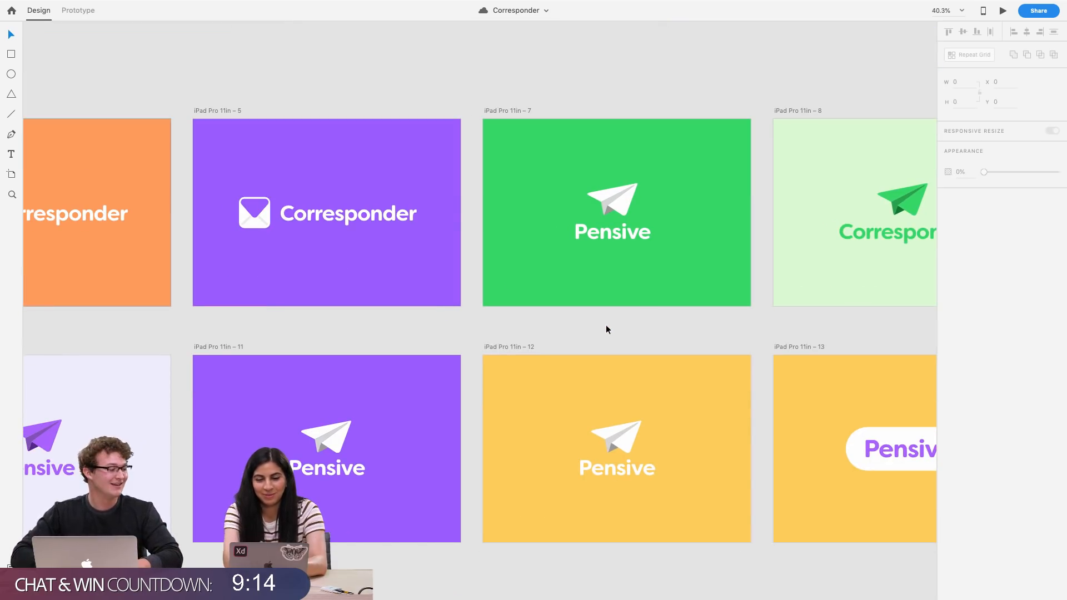
scroll(564, 399, down, 3)
scroll(564, 399, left, 2)
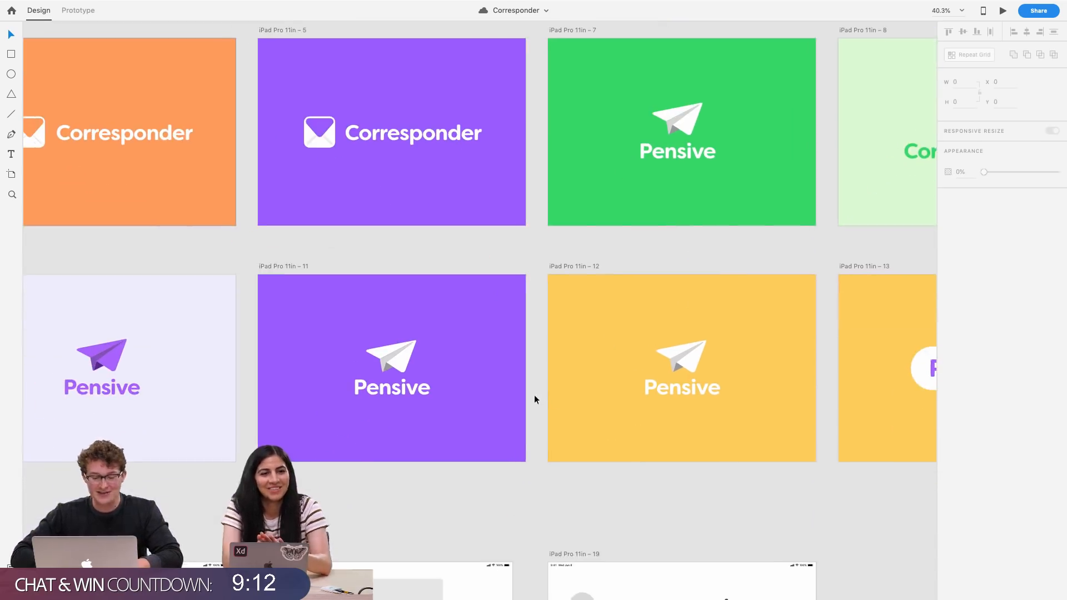
scroll(534, 399, down, 3)
scroll(535, 399, down, 3)
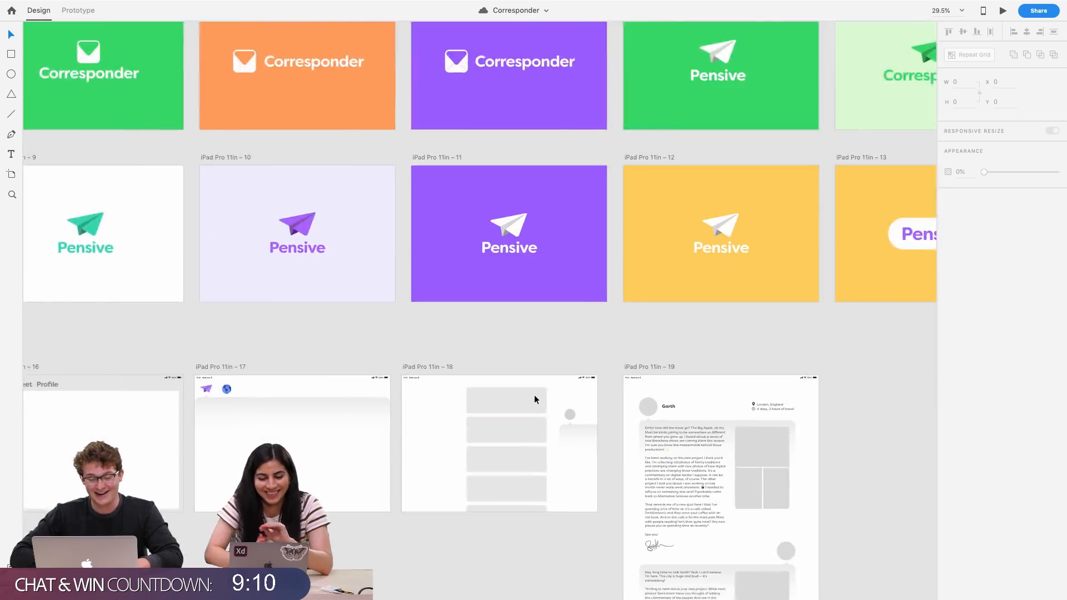
scroll(534, 399, down, 3)
scroll(534, 399, left, 2)
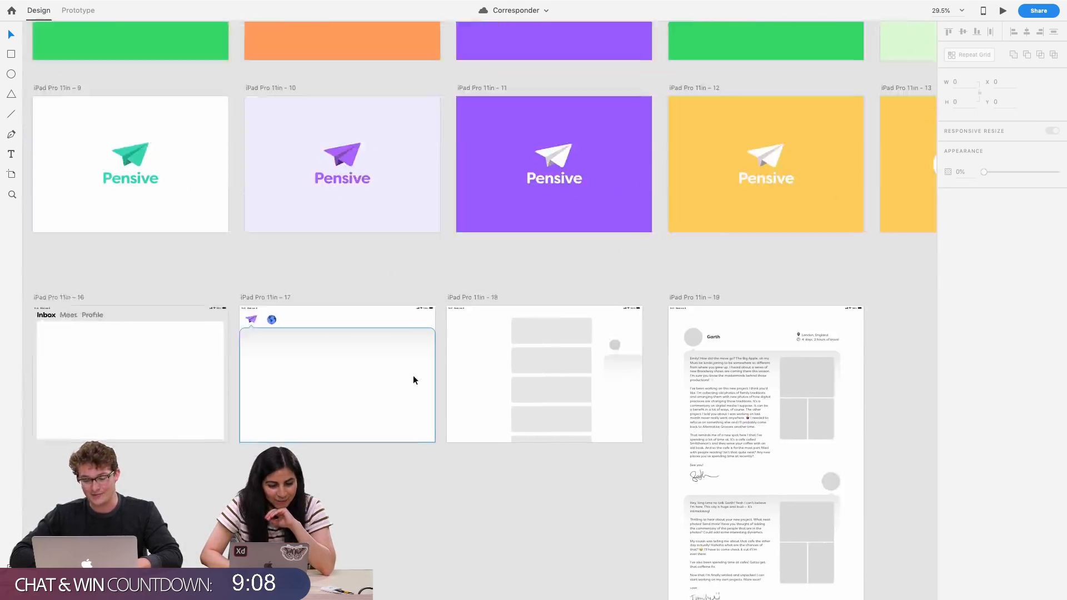
scroll(412, 380, down, 3)
scroll(412, 381, right, 5)
scroll(412, 380, up, 2)
scroll(411, 380, left, 2)
scroll(410, 380, right, 10)
scroll(411, 380, up, 3)
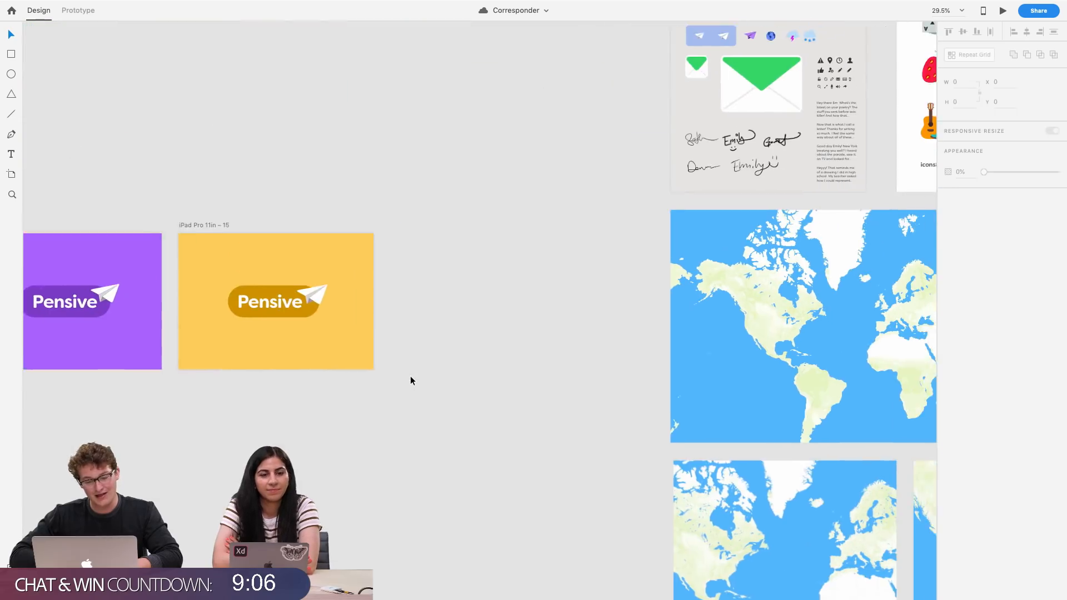
Examine the Icons artboard of icons8 illustrations along with the neighbouring keyboard and asset artboards
scroll(410, 380, down, 3)
scroll(410, 380, right, 4)
scroll(410, 380, up, 3)
scroll(496, 227, up, 2)
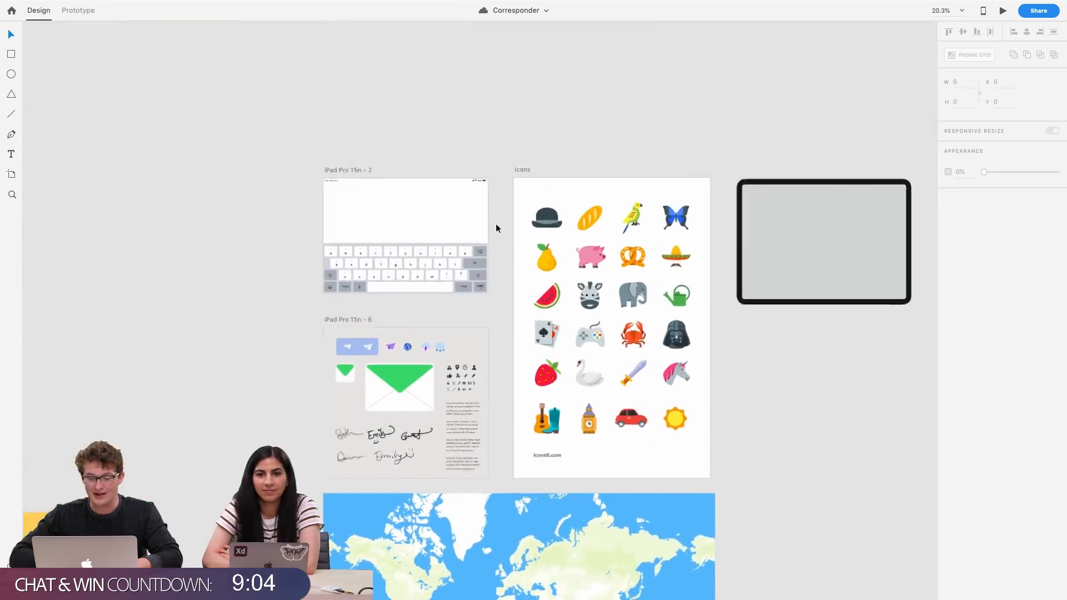
scroll(496, 228, up, 5)
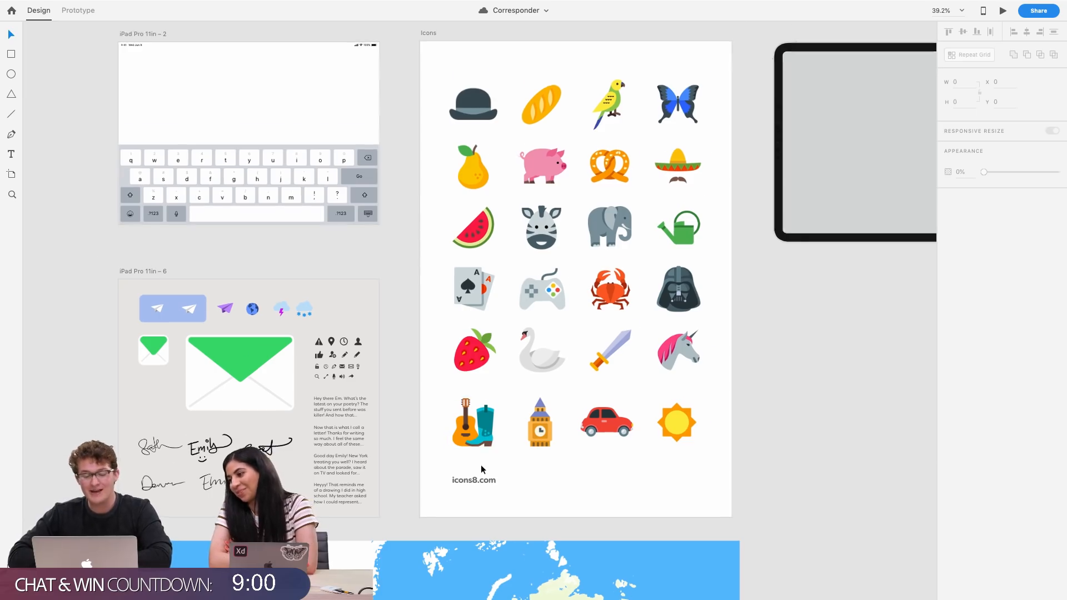
scroll(481, 467, up, 5)
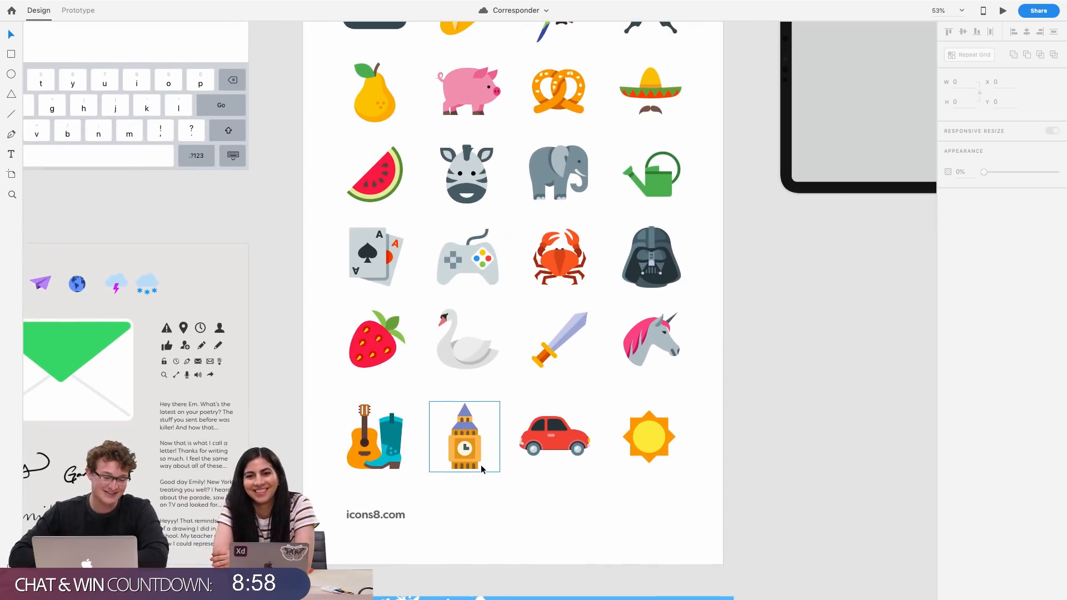
scroll(481, 465, up, 2)
scroll(481, 464, right, 2)
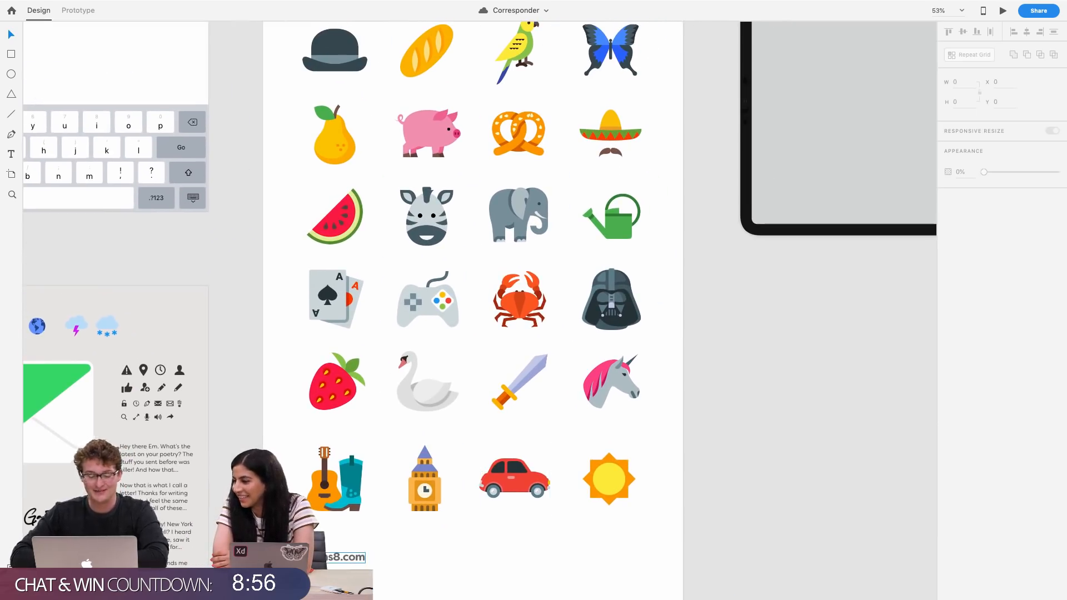
scroll(452, 526, up, 2)
scroll(452, 526, down, 2)
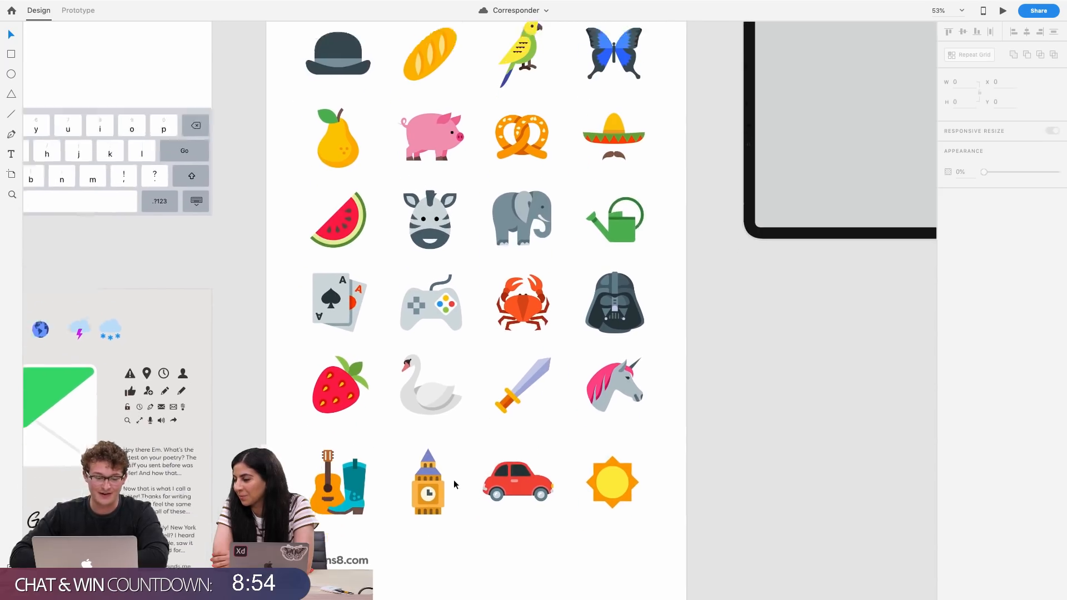
scroll(453, 485, down, 1)
scroll(733, 446, up, 2)
scroll(733, 446, left, 3)
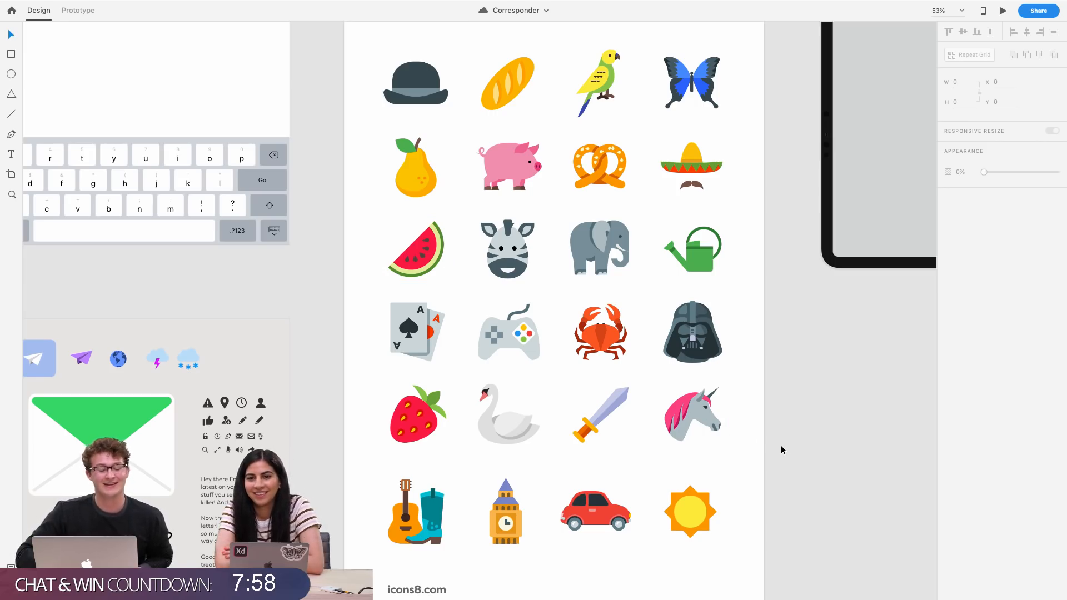
scroll(781, 450, left, 2)
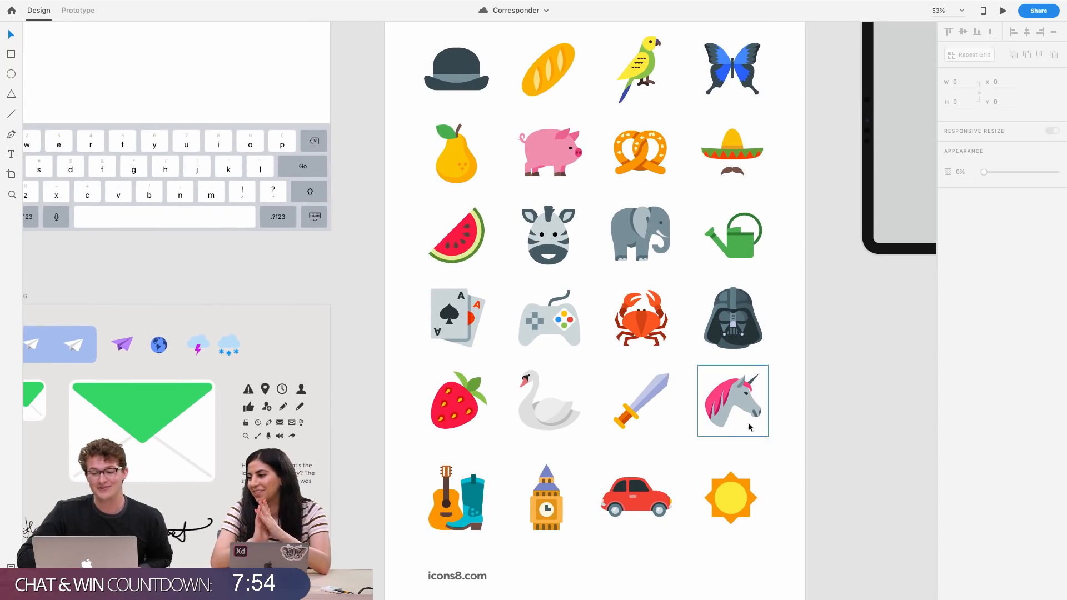
scroll(865, 399, right, 2)
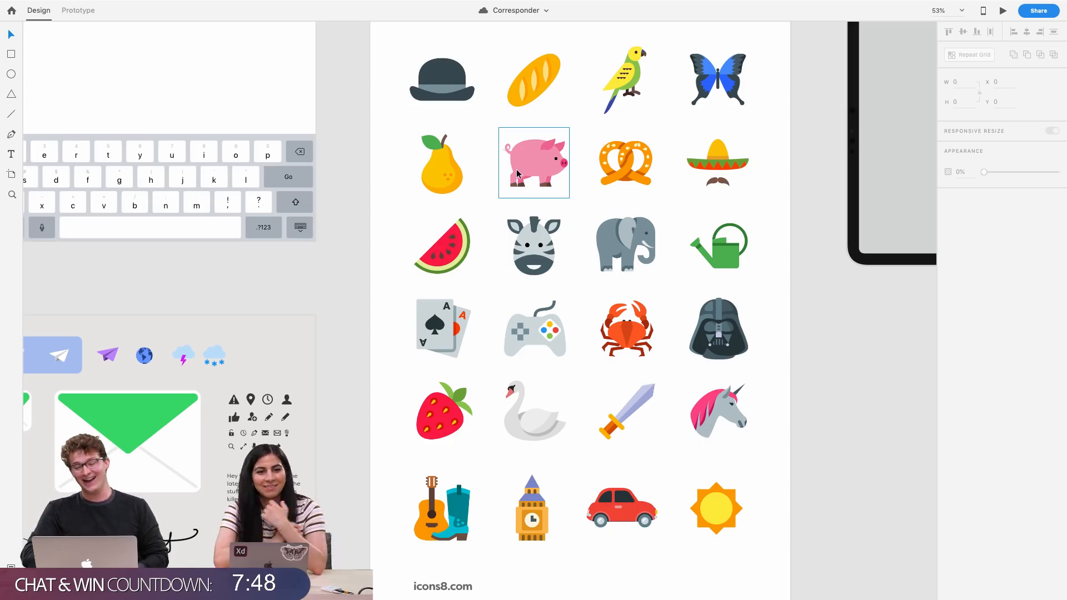
scroll(517, 174, right, 2)
scroll(516, 174, down, 1)
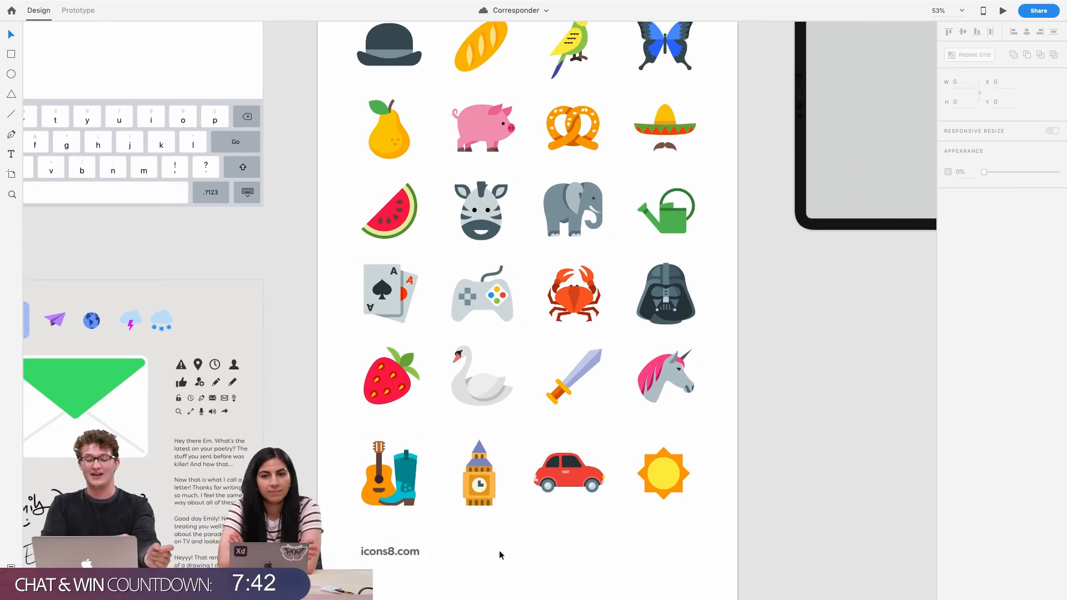
scroll(499, 555, up, 3)
scroll(499, 555, right, 2)
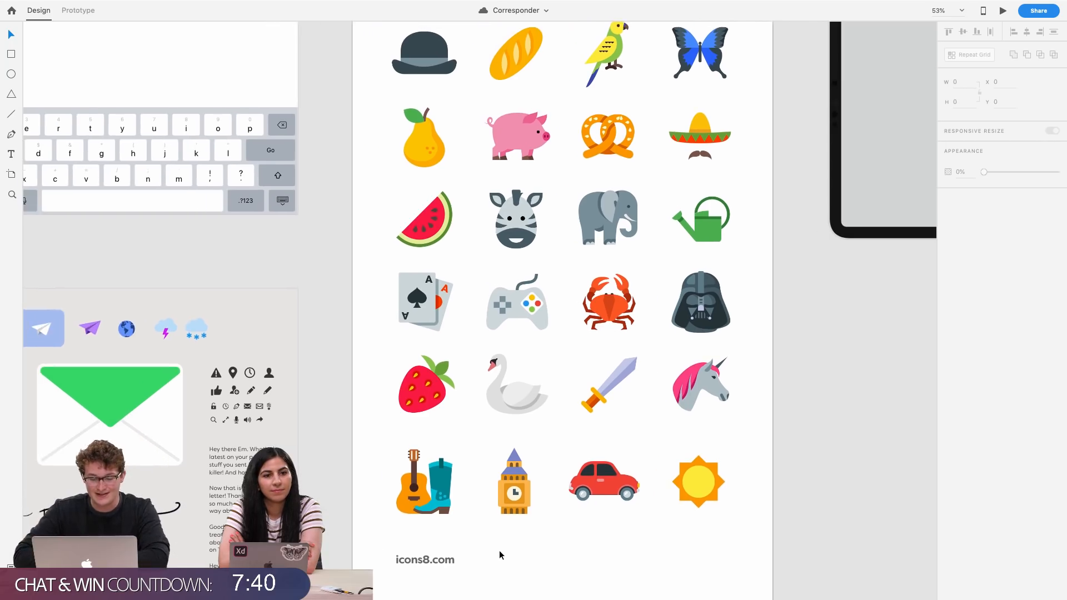
scroll(499, 554, down, 2)
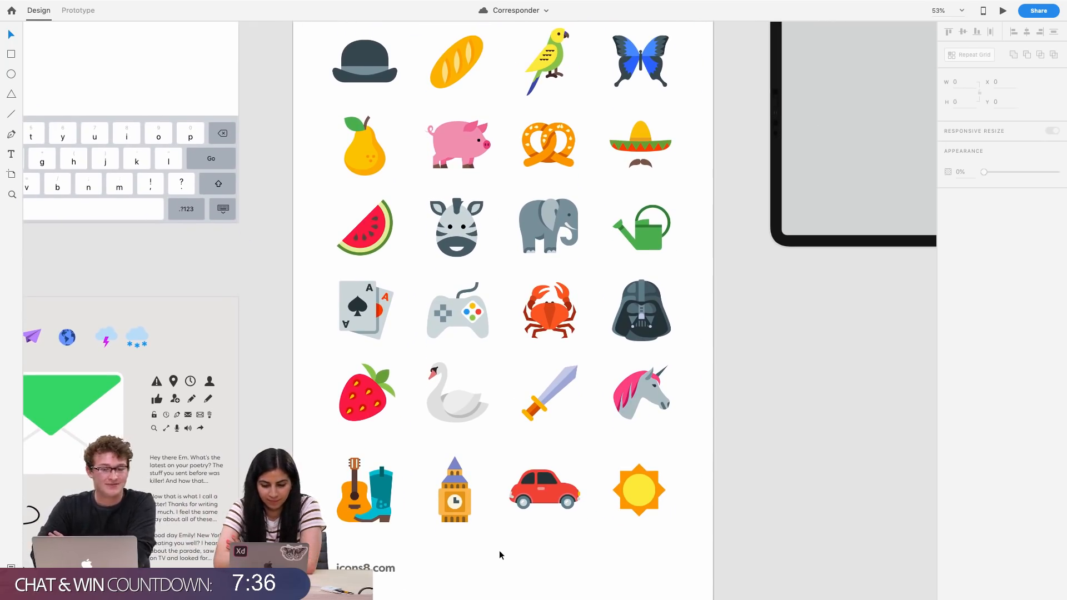
scroll(500, 554, left, 10)
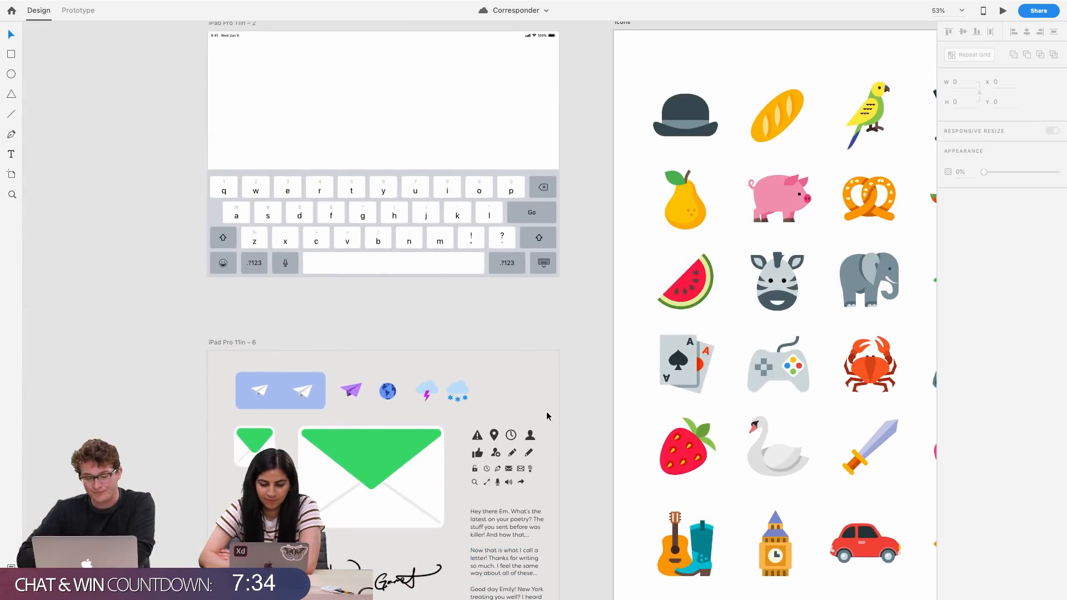
scroll(545, 416, up, 5)
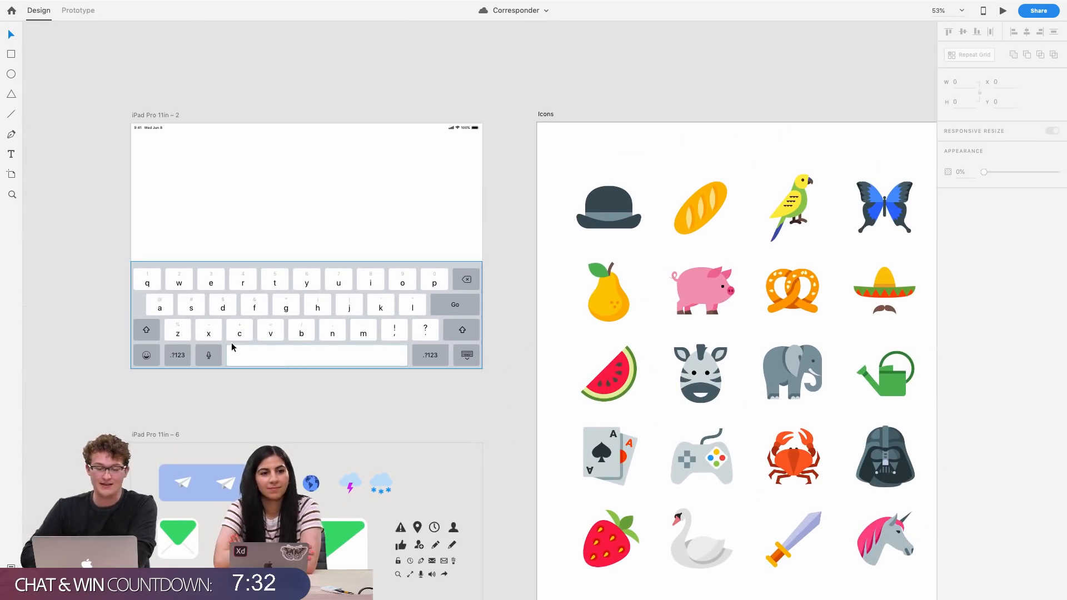
scroll(232, 347, up, 5)
scroll(300, 294, up, 3)
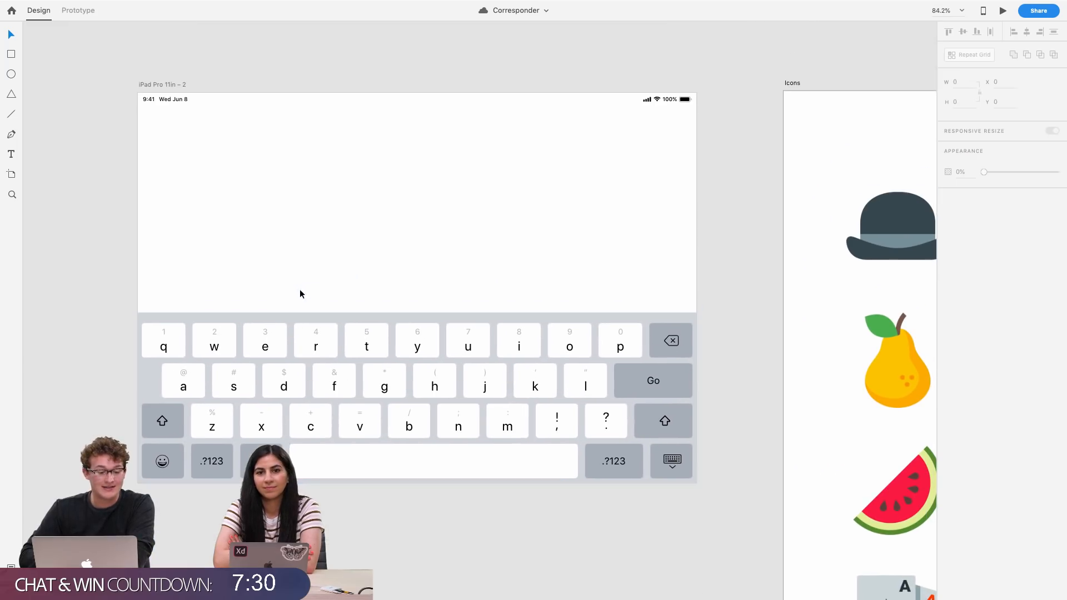
Select the keyboard on the iPad Pro 11in – 2 artboard and open the Get UI Kits options for Apple iOS, then deselect
click(276, 335)
click(310, 282)
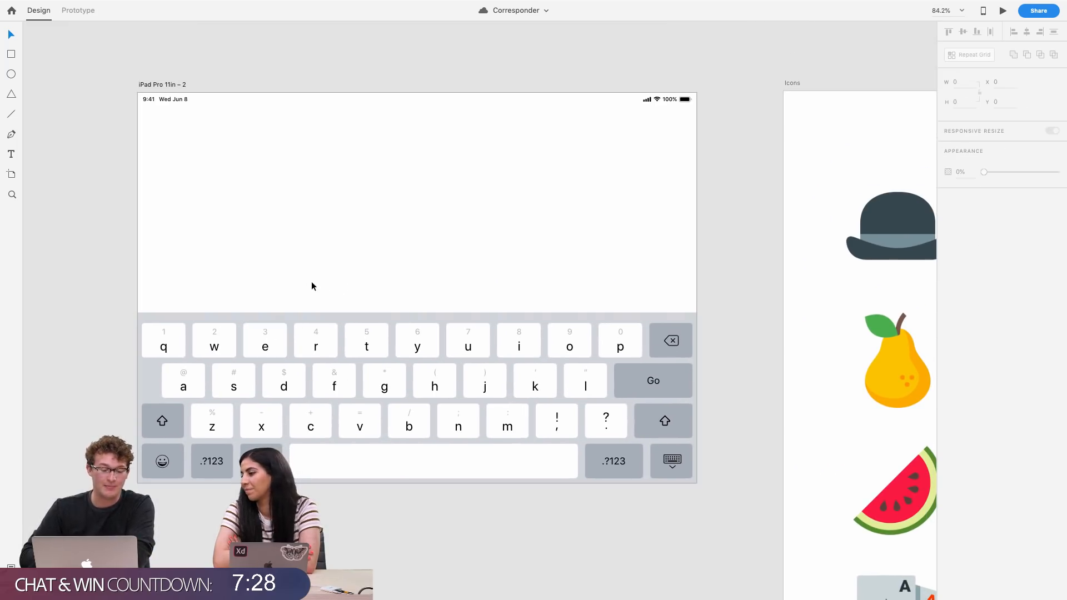
click(309, 315)
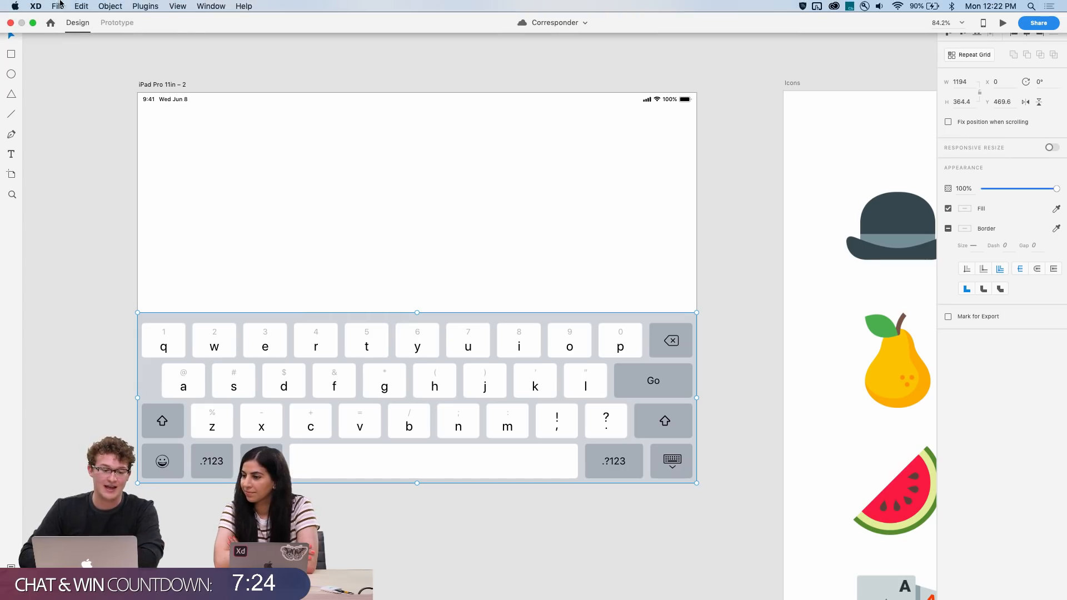
click(59, 6)
mouse_move(98, 63)
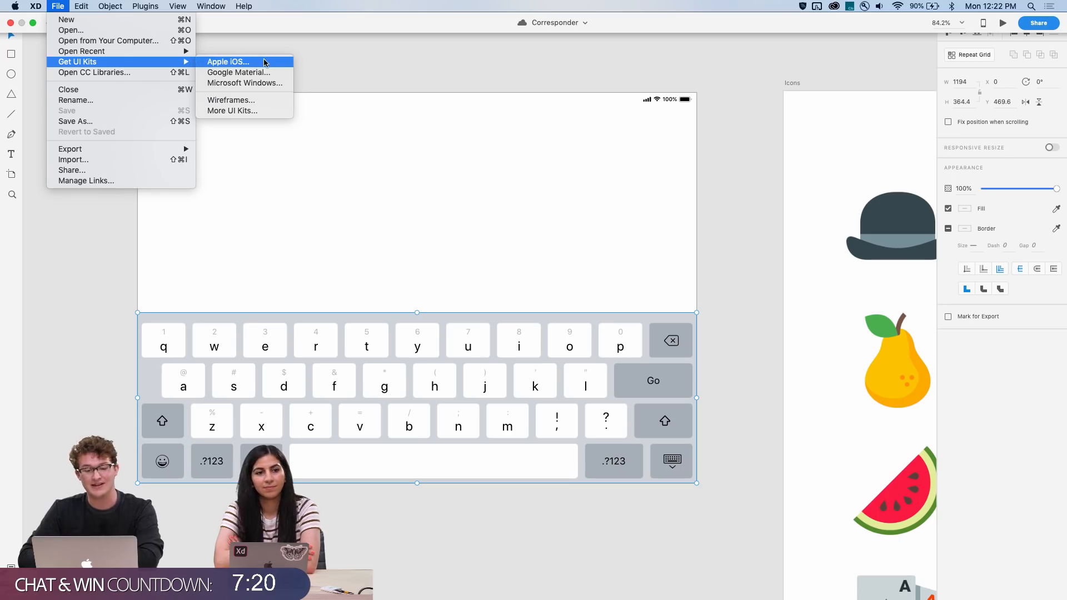
click(400, 72)
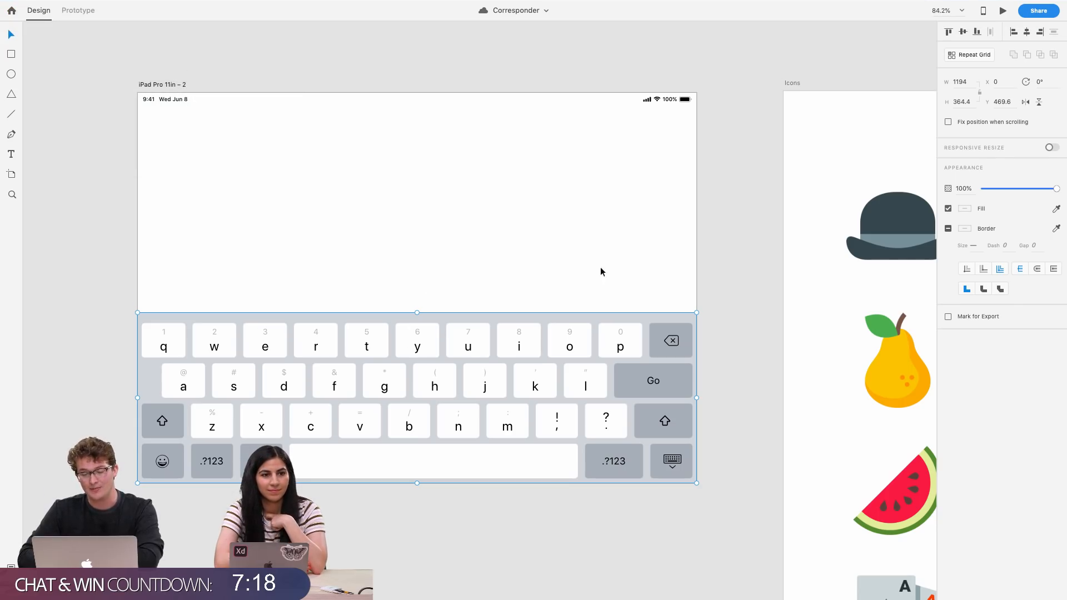
click(724, 254)
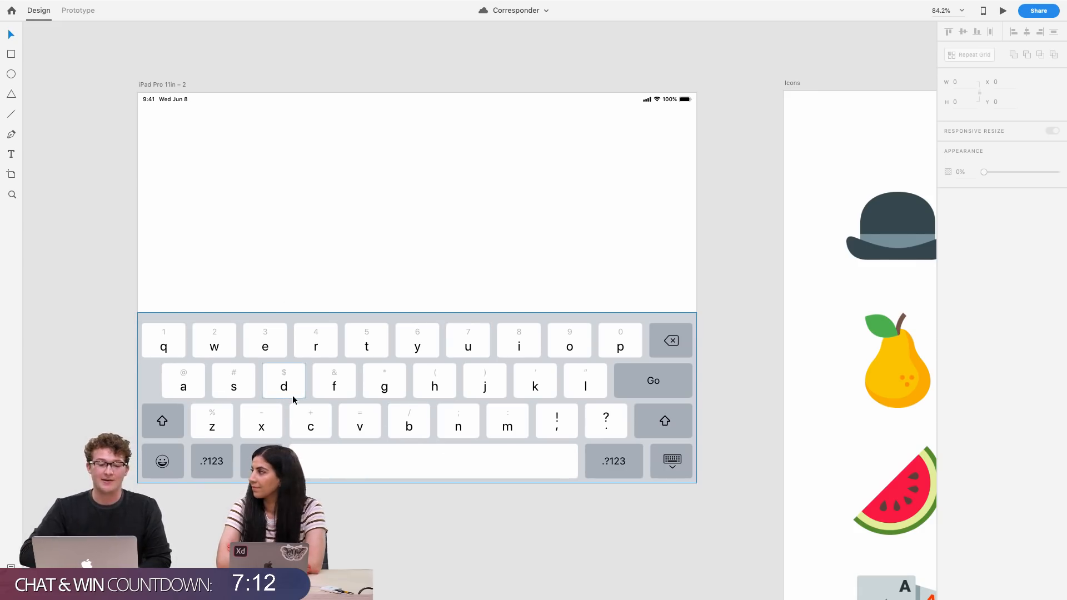
Select the status bar on the keyboard artboard and inspect the iPad Pro 11in – 6 assets artboard below it
scroll(293, 399, up, 3)
scroll(263, 430, up, 1)
scroll(258, 443, up, 1)
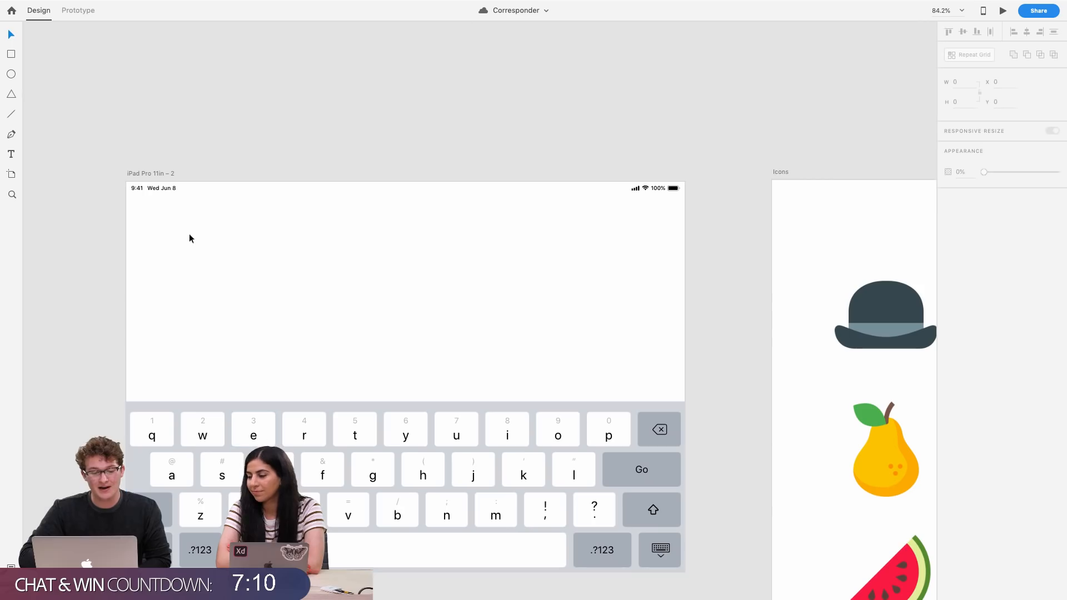
click(150, 188)
scroll(250, 271, down, 10)
scroll(250, 270, down, 5)
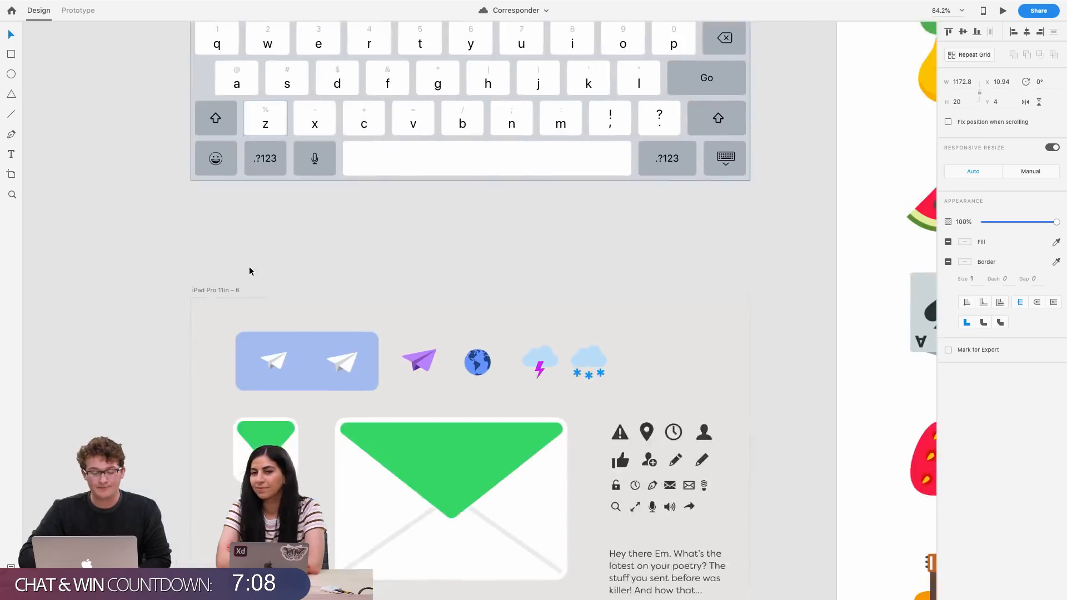
Select the icon grid and the row of plane, globe and weather icons on the iPad Pro 11in – 6 artboard, then deselect
scroll(250, 271, down, 3)
scroll(250, 270, up, 5)
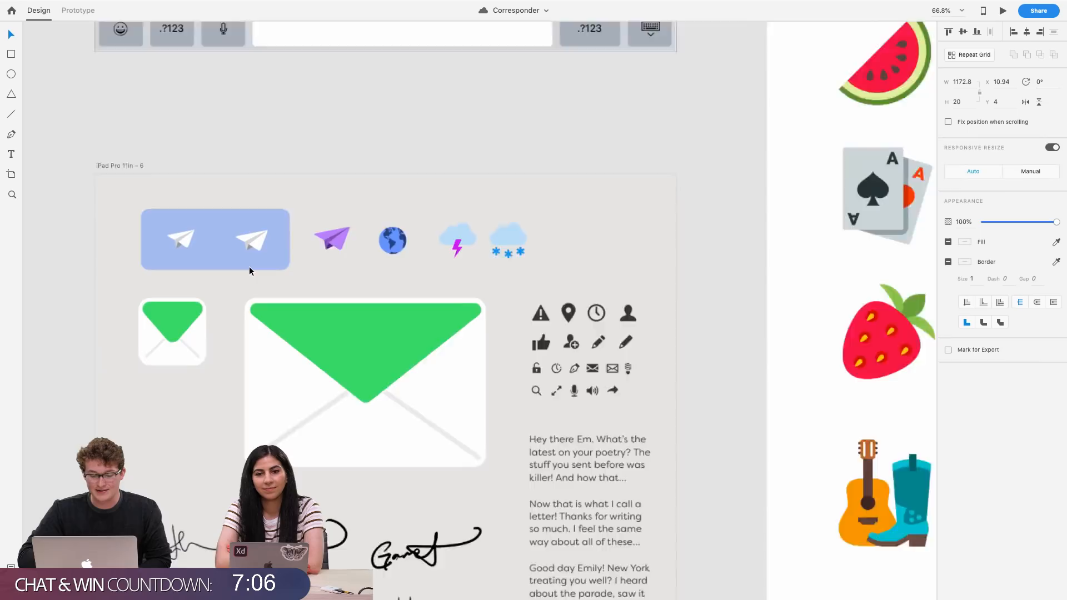
scroll(249, 270, up, 2)
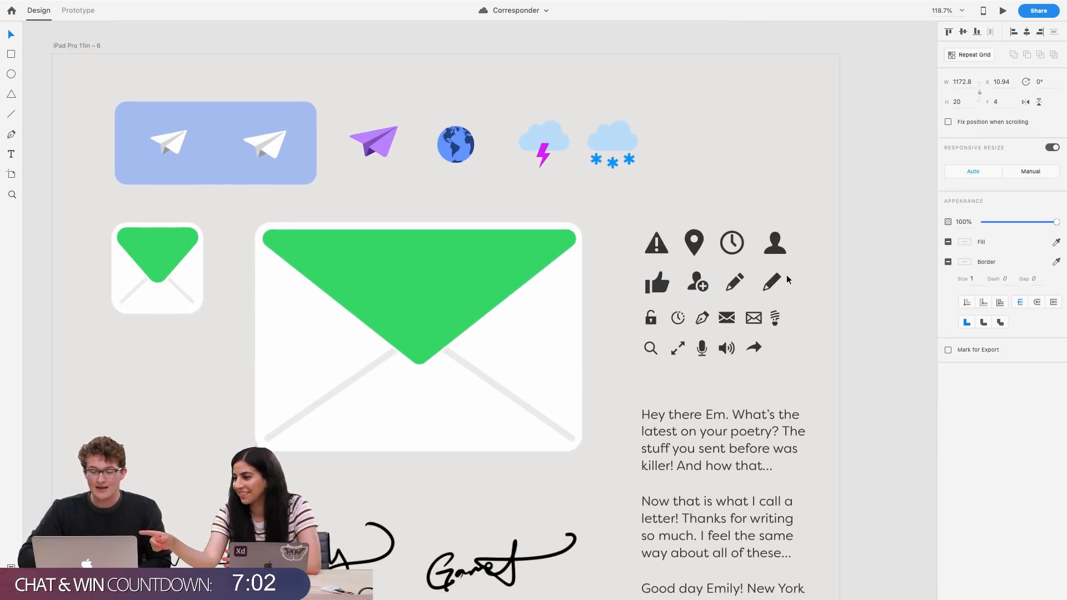
drag(769, 369, 641, 226)
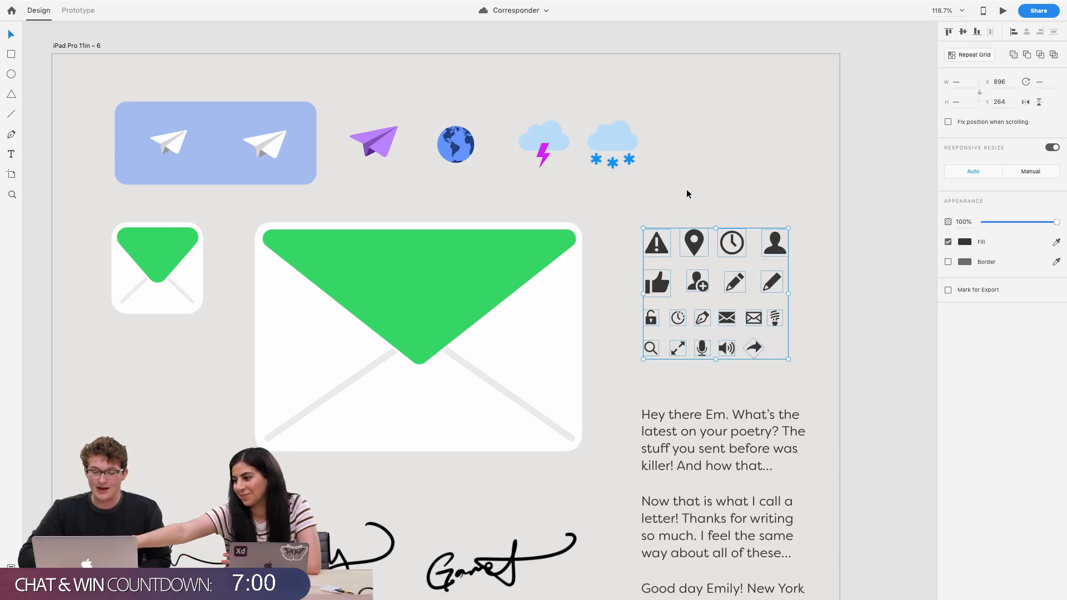
drag(686, 194, 348, 113)
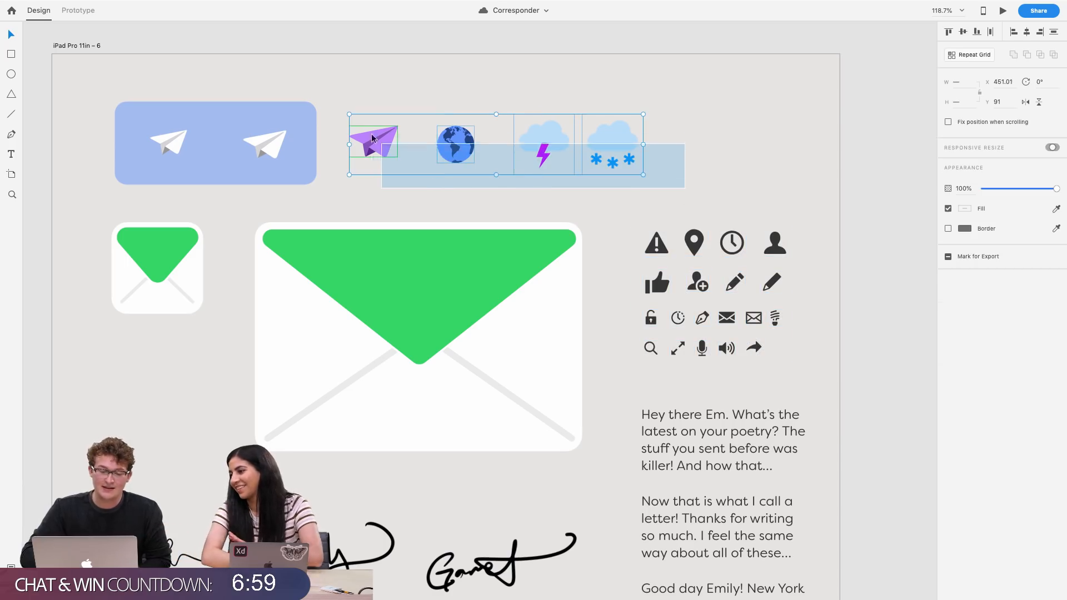
click(655, 184)
scroll(533, 172, up, 2)
drag(695, 249, 555, 215)
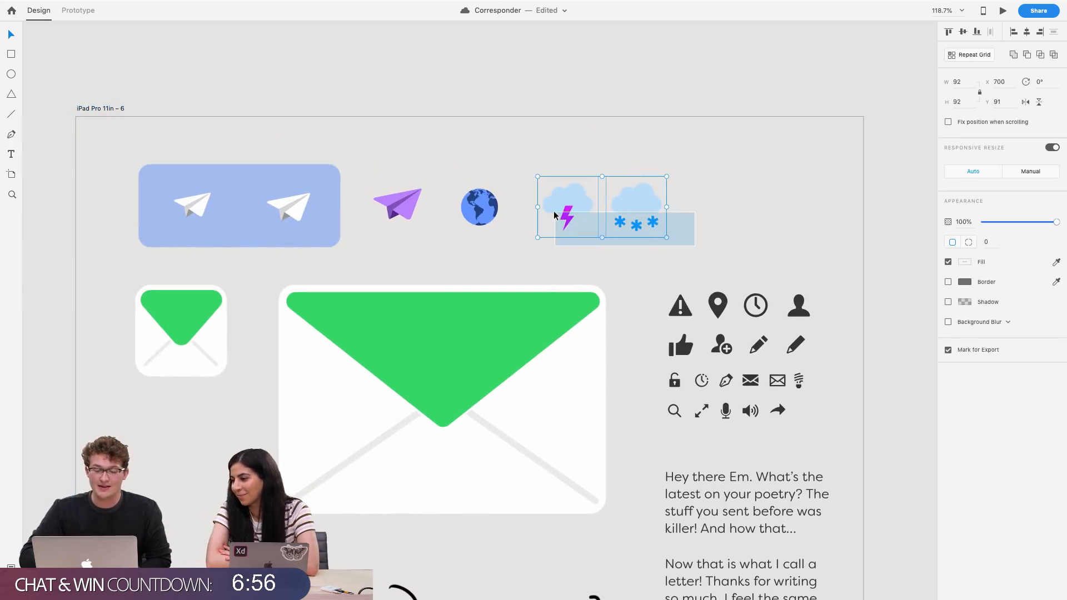
click(689, 233)
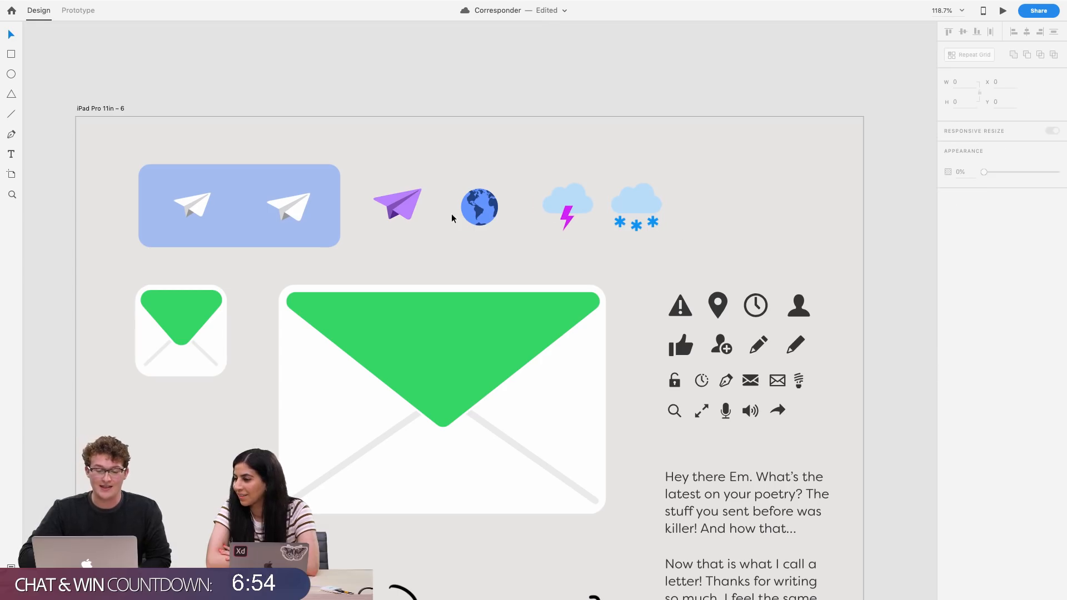
Examine the globe, weather icons and envelope graphics on the iPad Pro 11in – 6 assets artboard
scroll(476, 215, up, 5)
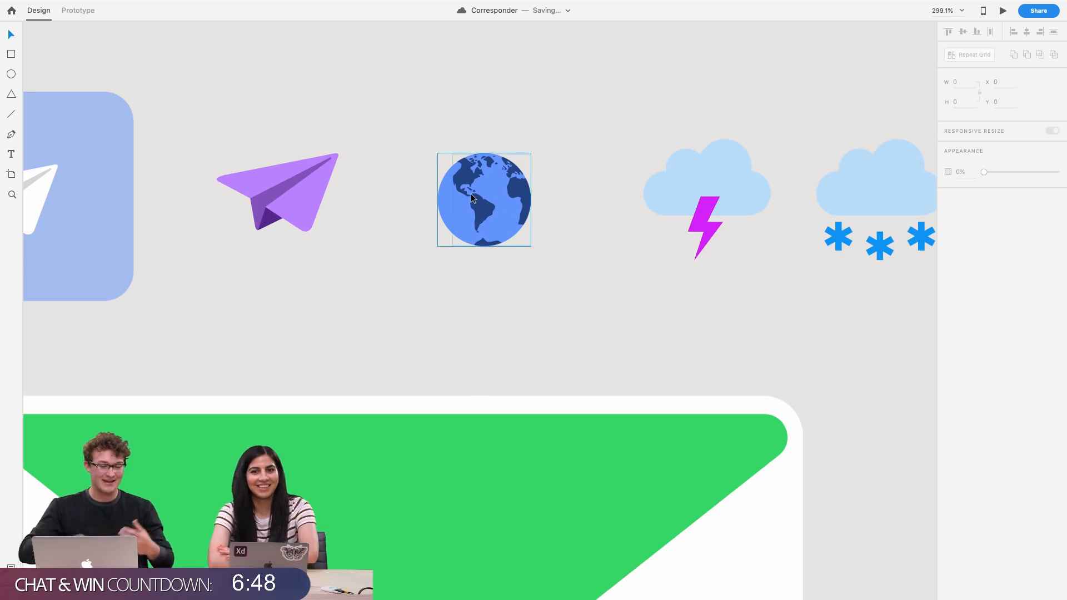
scroll(517, 257, left, 5)
scroll(517, 257, right, 10)
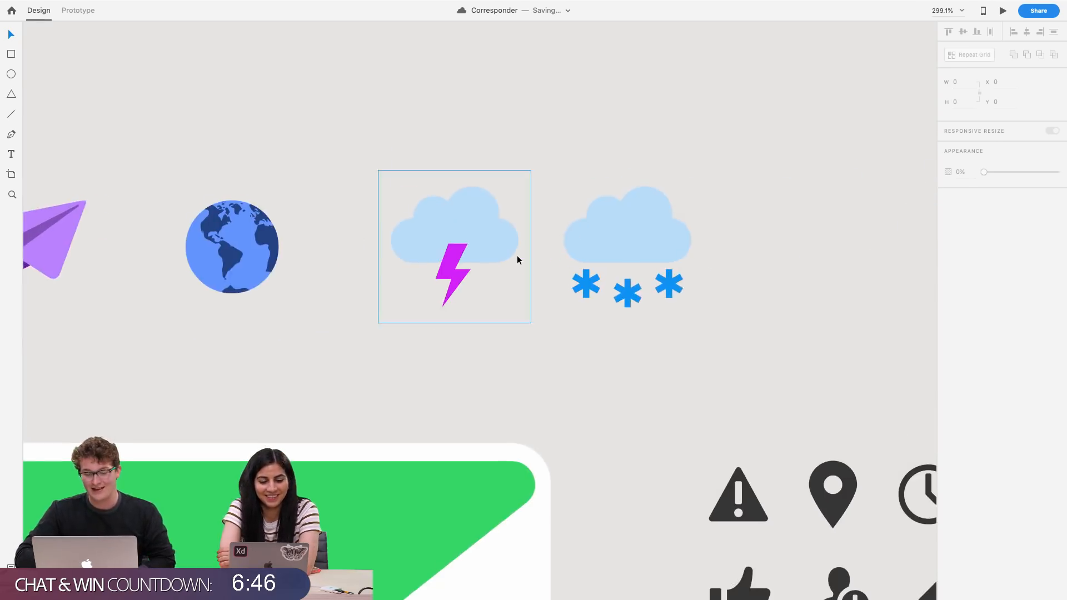
scroll(523, 258, left, 10)
scroll(556, 266, right, 5)
scroll(588, 276, down, 5)
scroll(588, 276, right, 3)
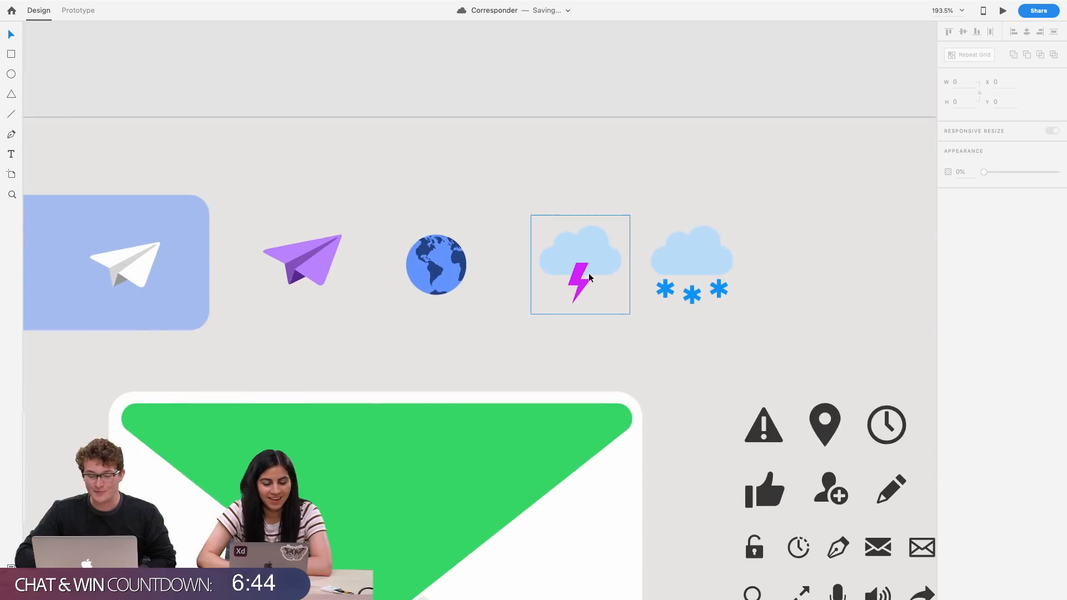
scroll(588, 276, right, 3)
scroll(393, 302, down, 5)
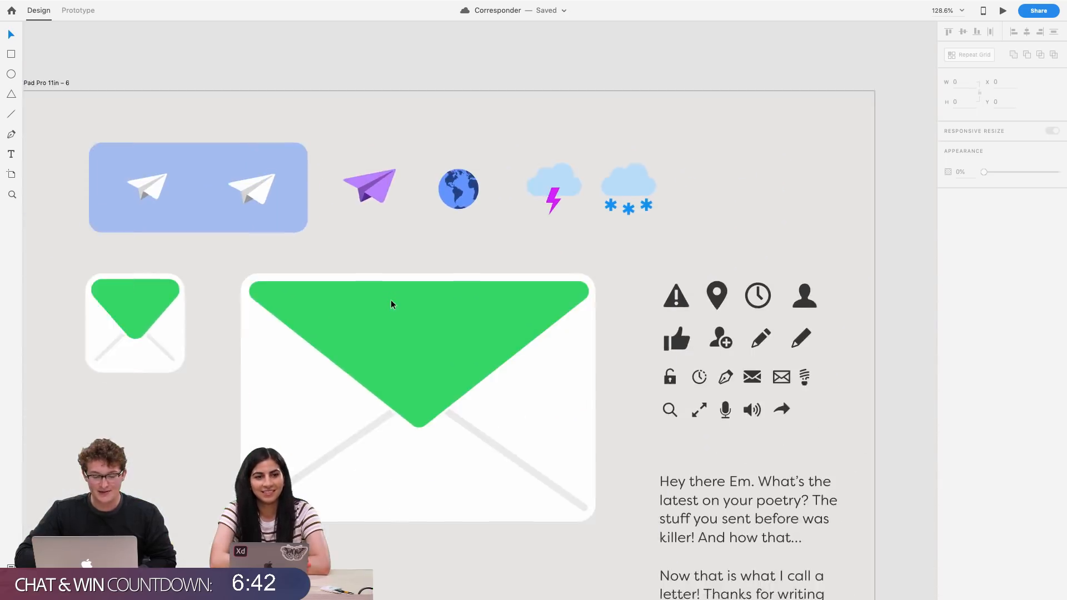
scroll(391, 304, down, 1)
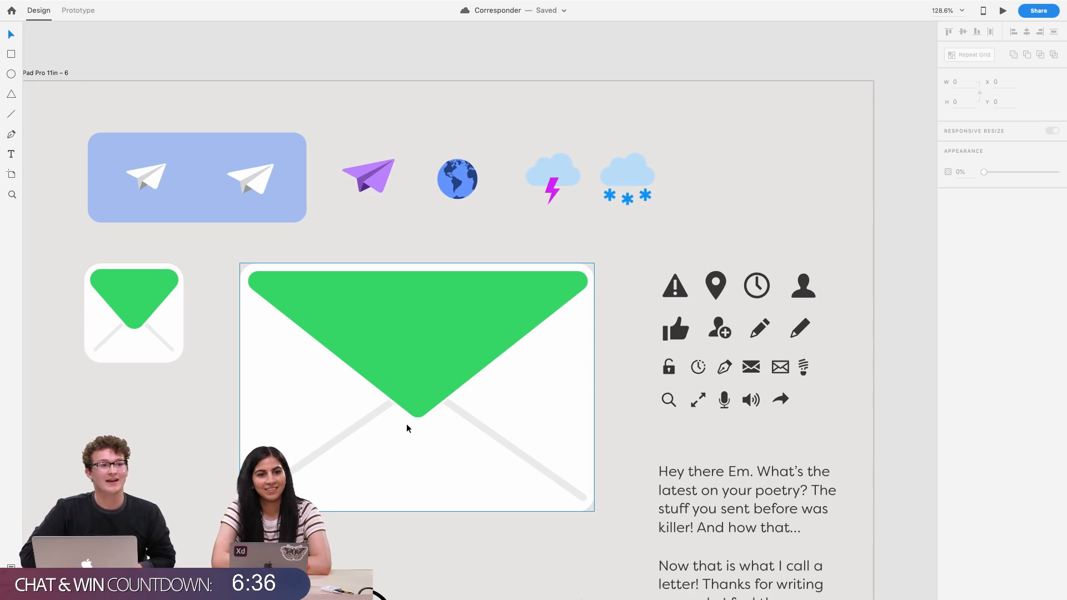
scroll(406, 425, right, 1)
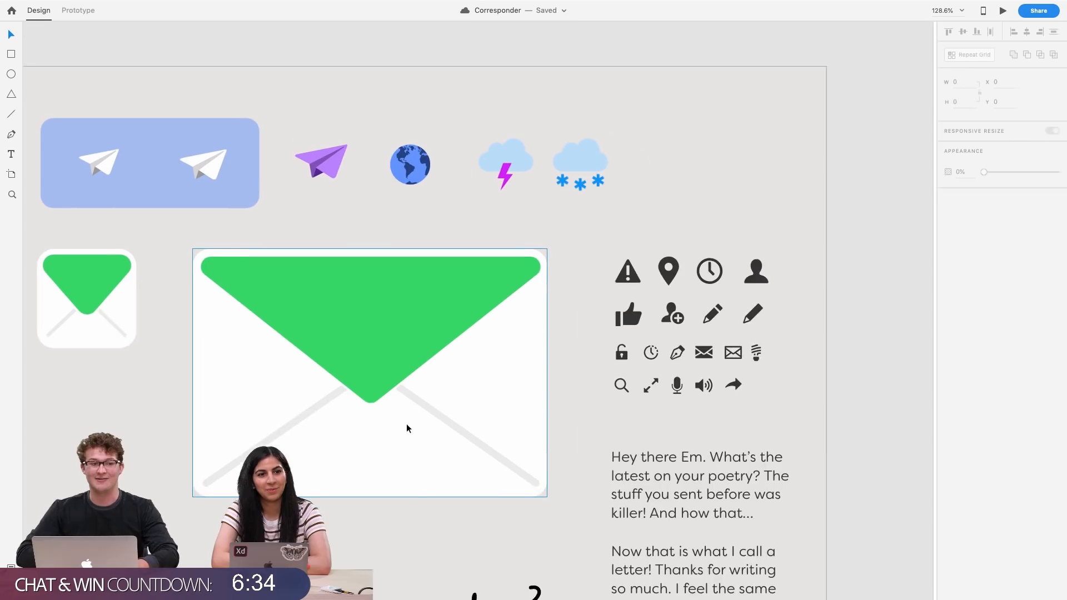
scroll(482, 377, down, 5)
scroll(482, 378, right, 6)
Browse the icons8 illustrations artboard and continue down to the map artboards below it
scroll(482, 381, right, 5)
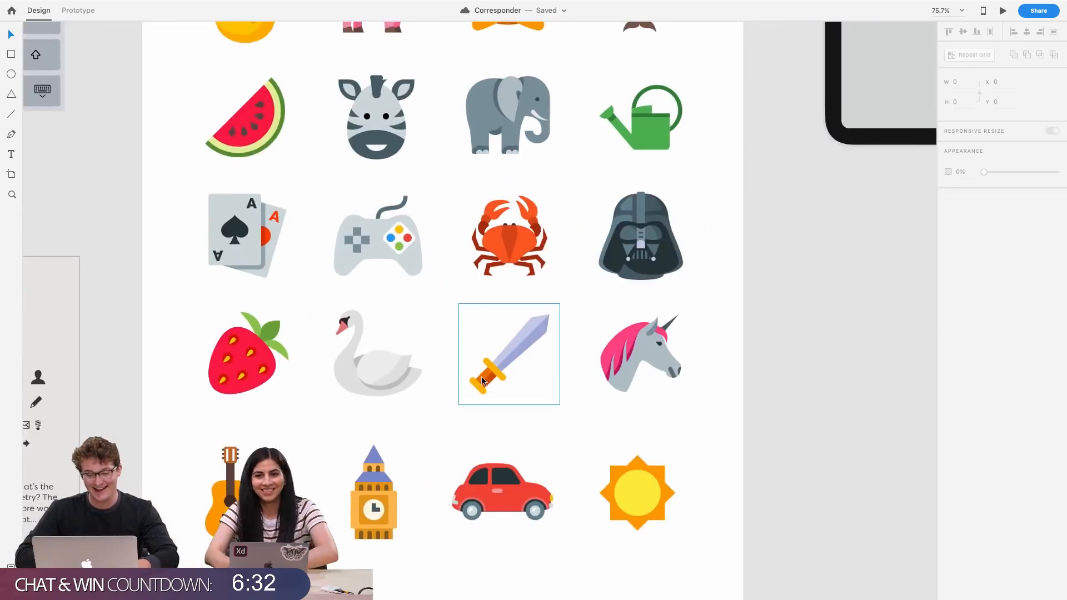
scroll(500, 356, down, 3)
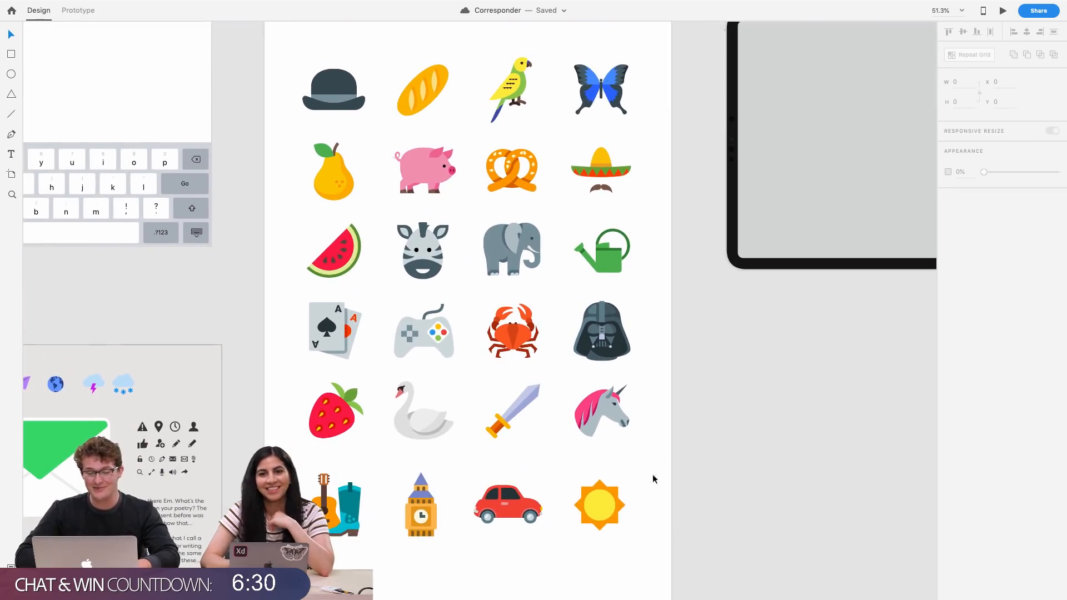
scroll(553, 494, left, 2)
scroll(553, 494, left, 9)
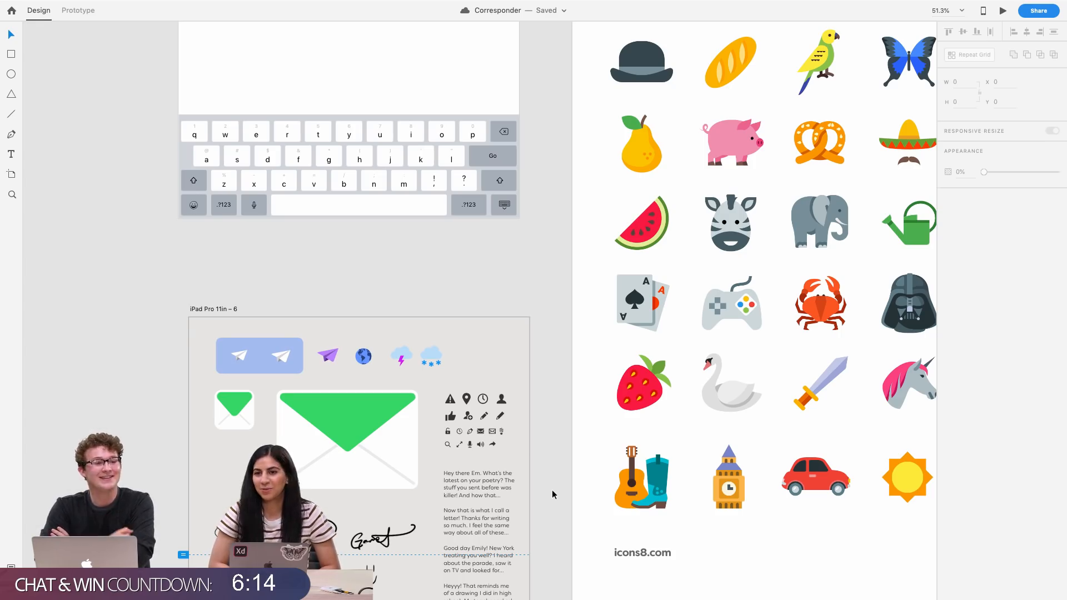
scroll(552, 494, right, 5)
scroll(552, 494, up, 2)
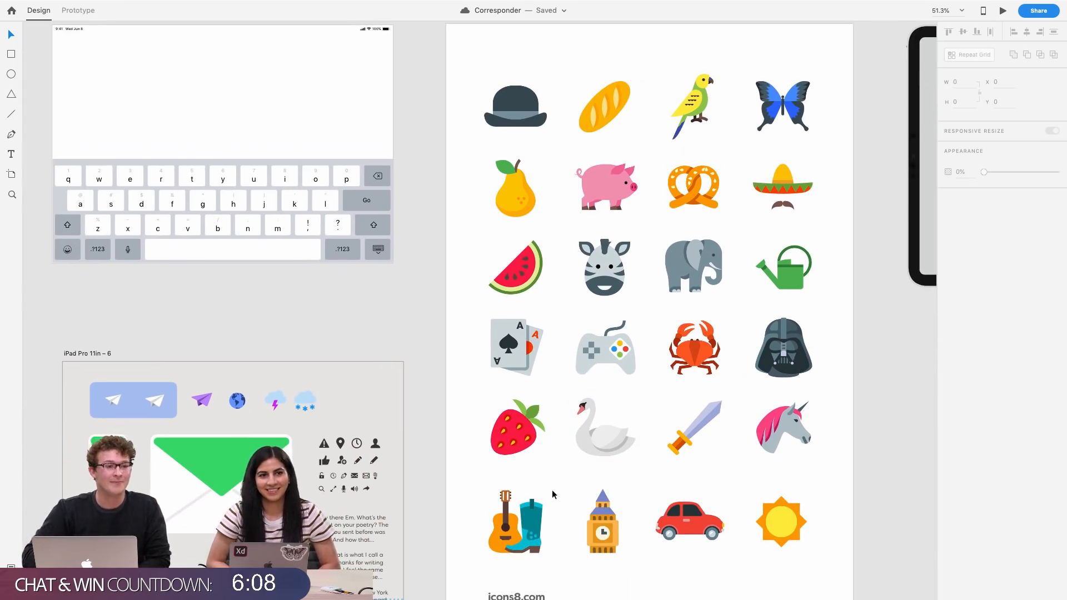
scroll(552, 494, down, 6)
scroll(553, 494, left, 1)
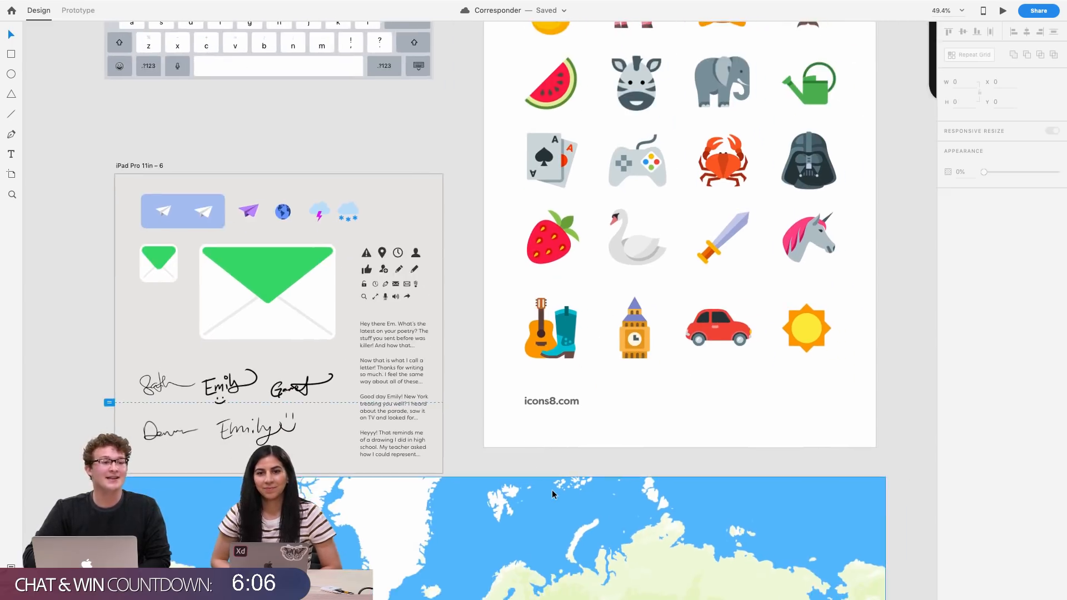
scroll(552, 494, down, 3)
scroll(552, 494, down, 10)
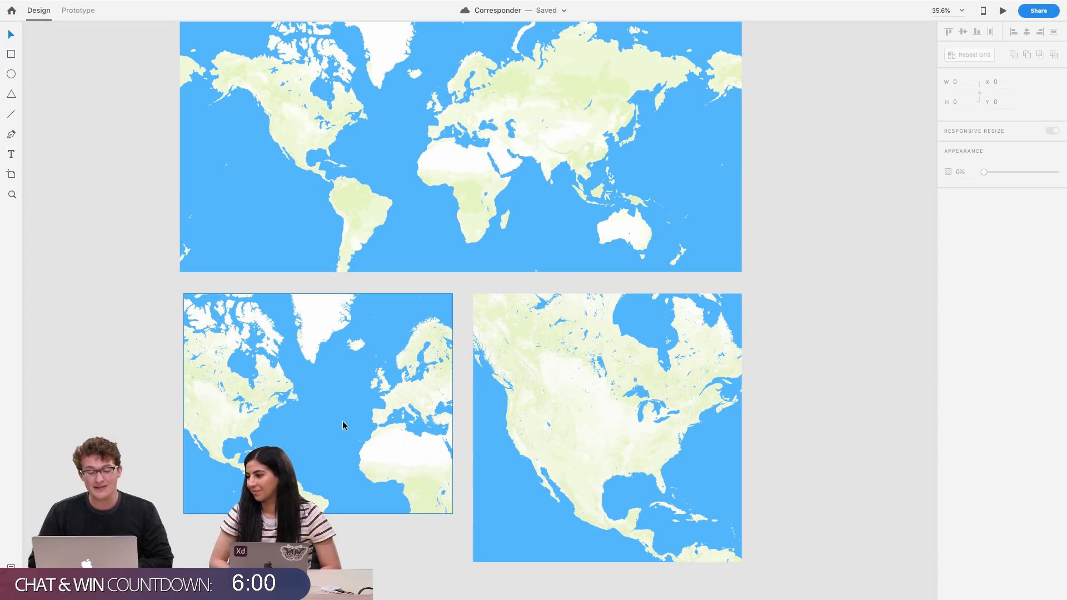
Examine the world map and the two regional map artboards at the bottom of the design
scroll(343, 426, up, 4)
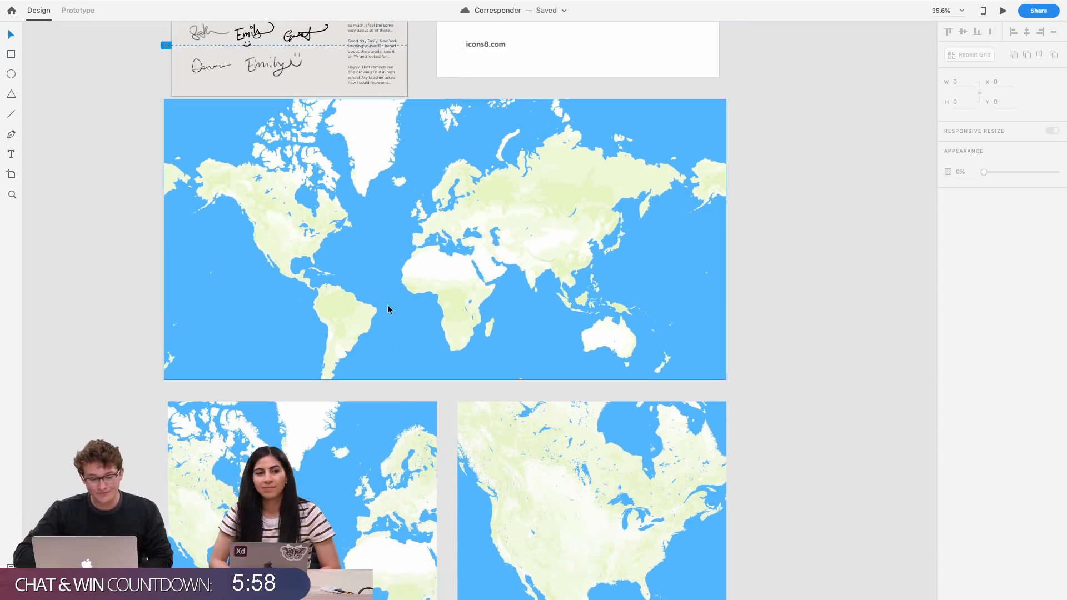
scroll(336, 255, up, 5)
scroll(335, 255, down, 2)
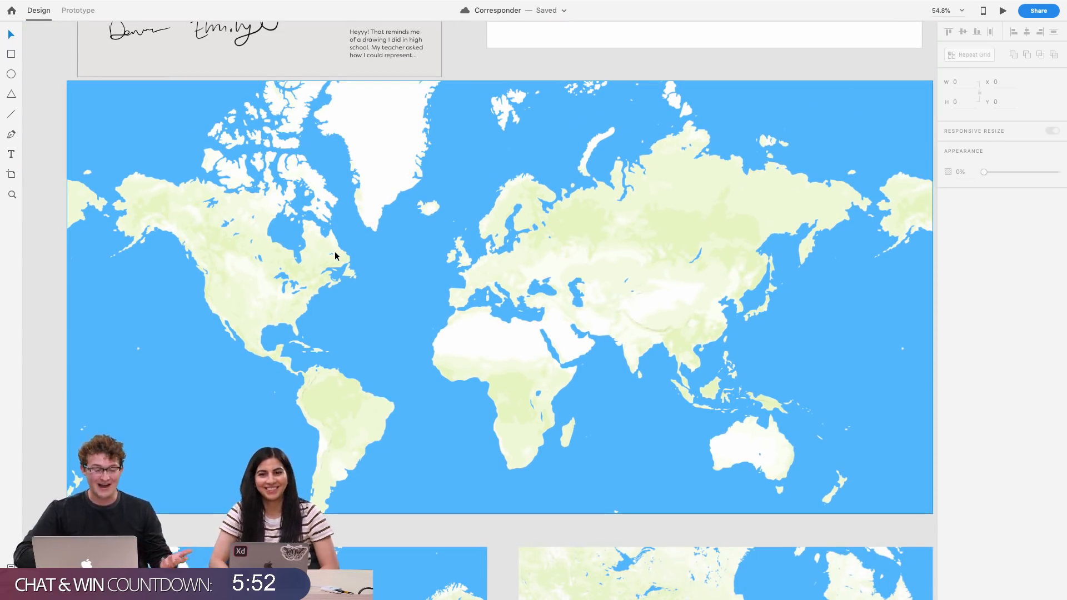
scroll(231, 431, down, 1)
scroll(280, 400, down, 5)
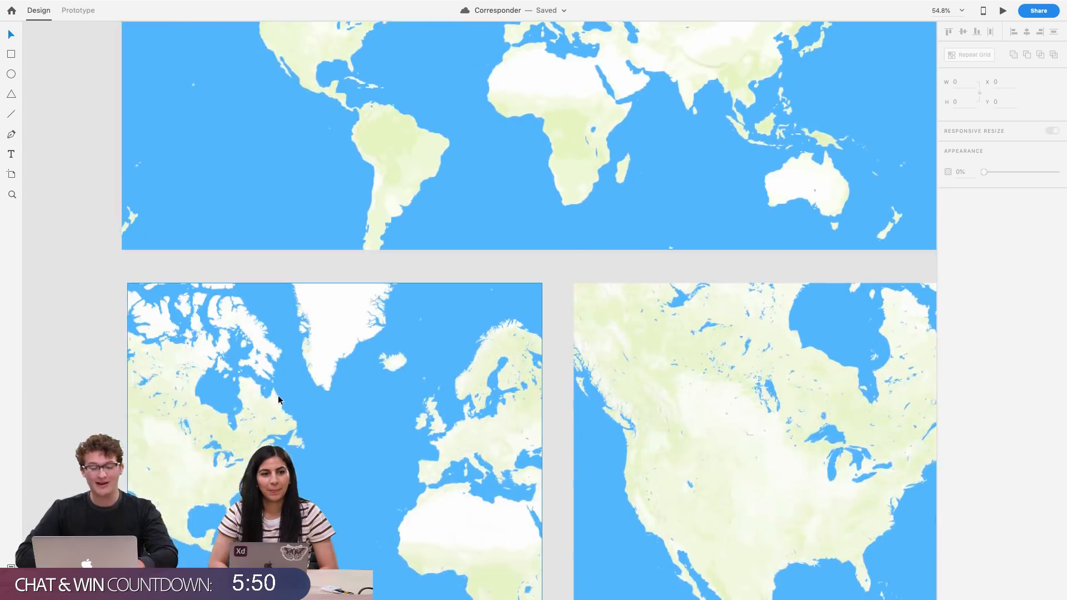
scroll(279, 400, down, 5)
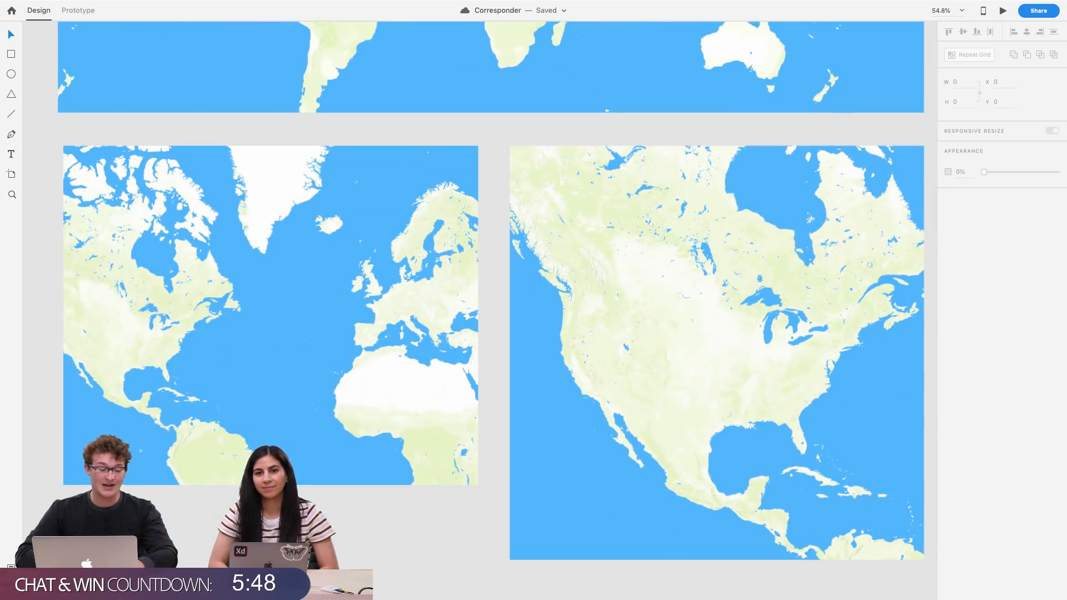
Switch to Chrome, leave full-screen view, and open mapbox.com in a new tab
mouse_move(333, 599)
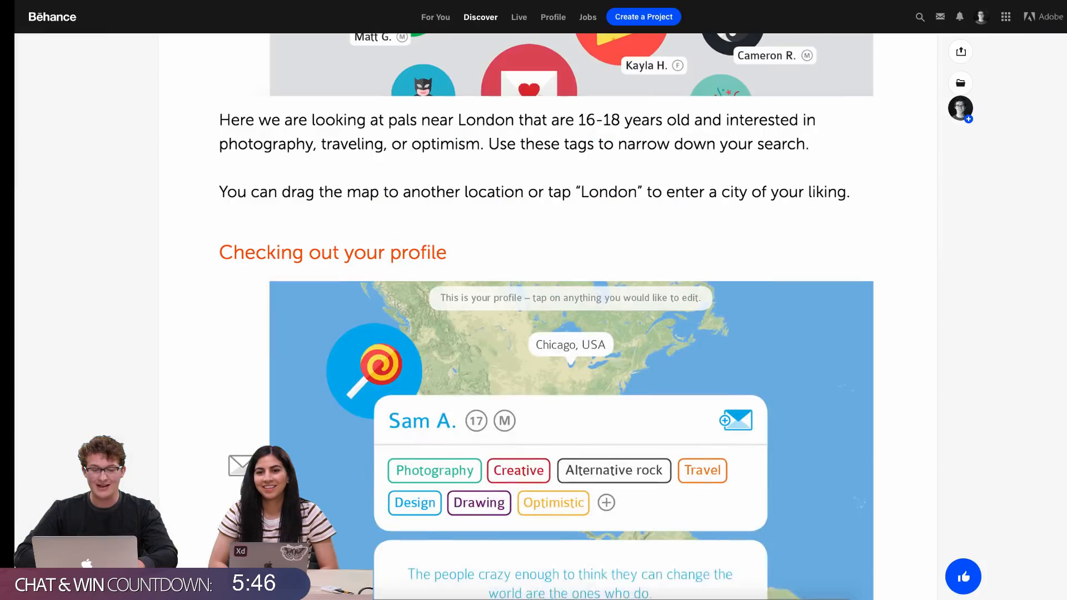
mouse_move(265, 6)
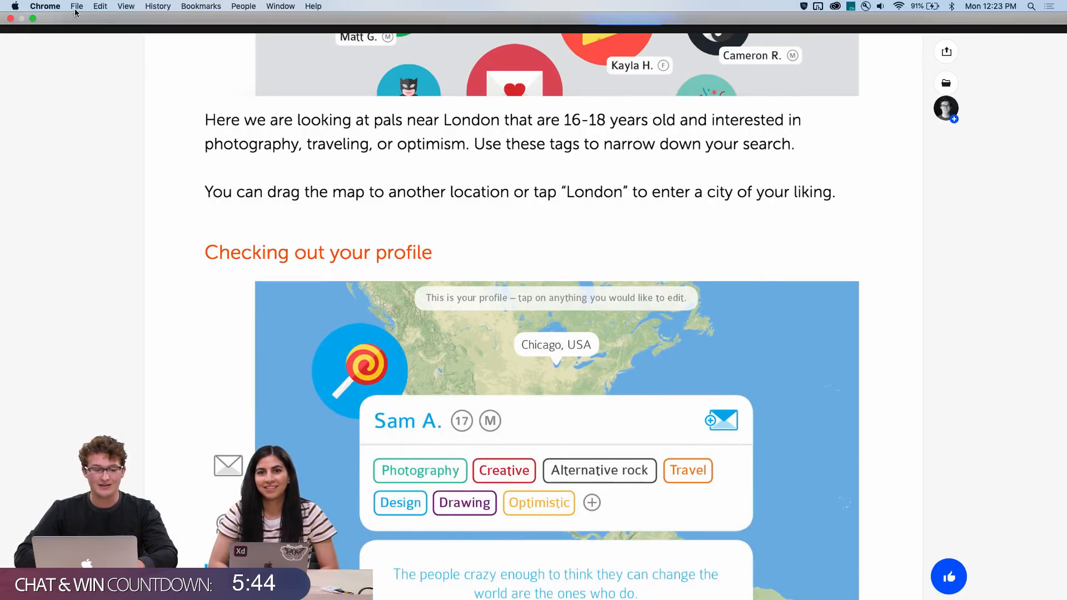
click(33, 18)
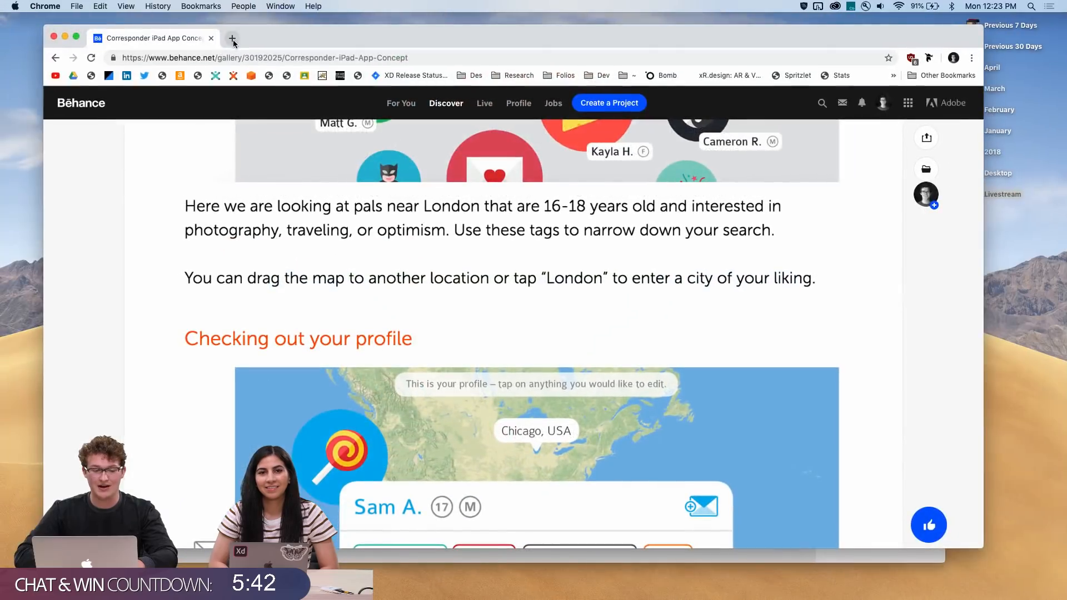
key(super+t)
text(map)
key(Return)
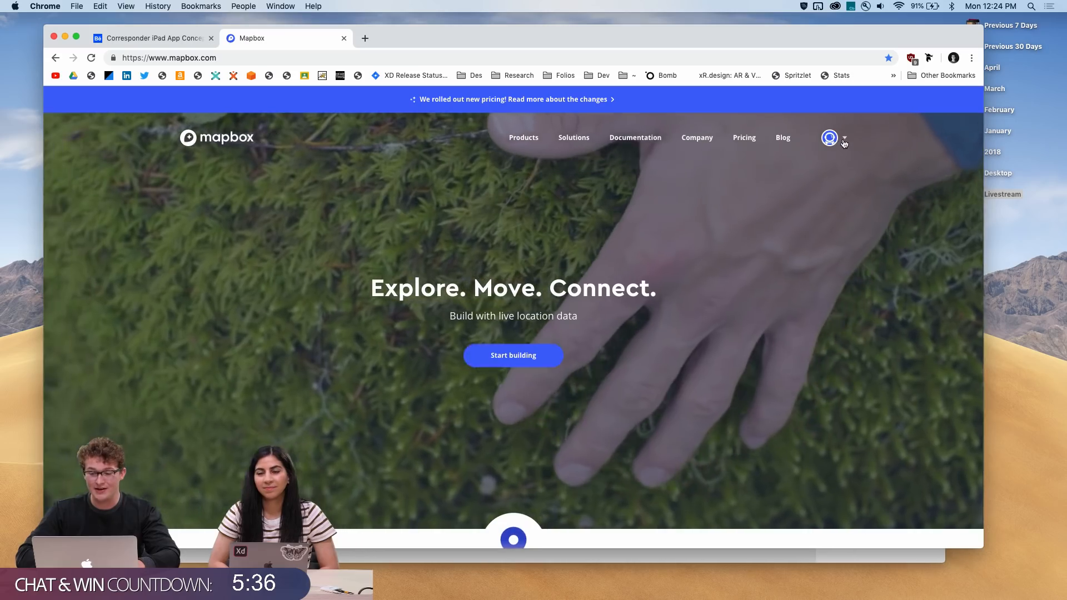
Open Mapbox Studio from the account menu and review the list of saved map styles
click(844, 139)
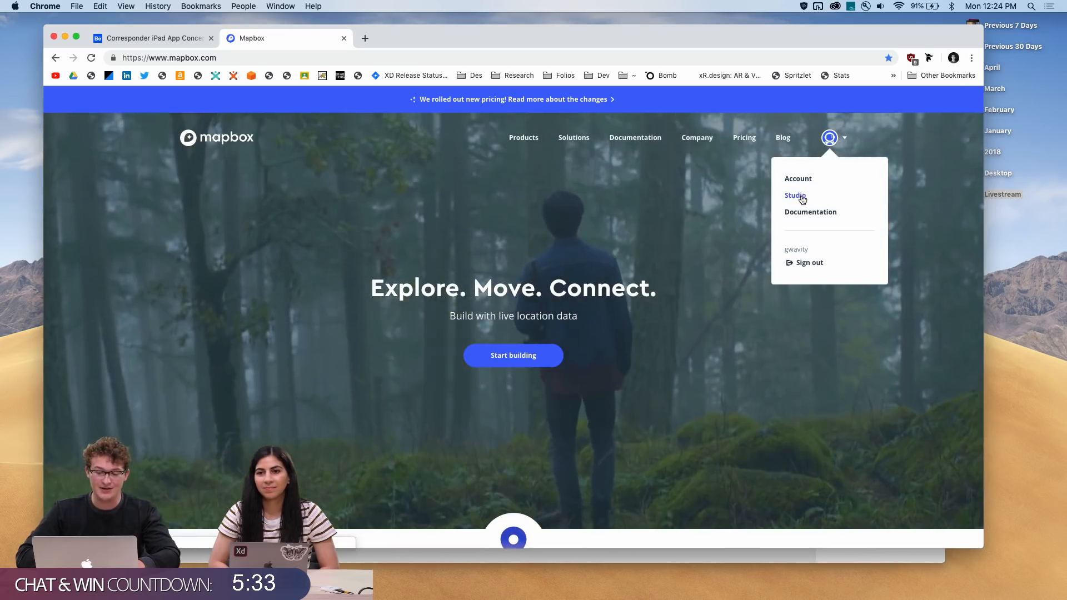
click(802, 199)
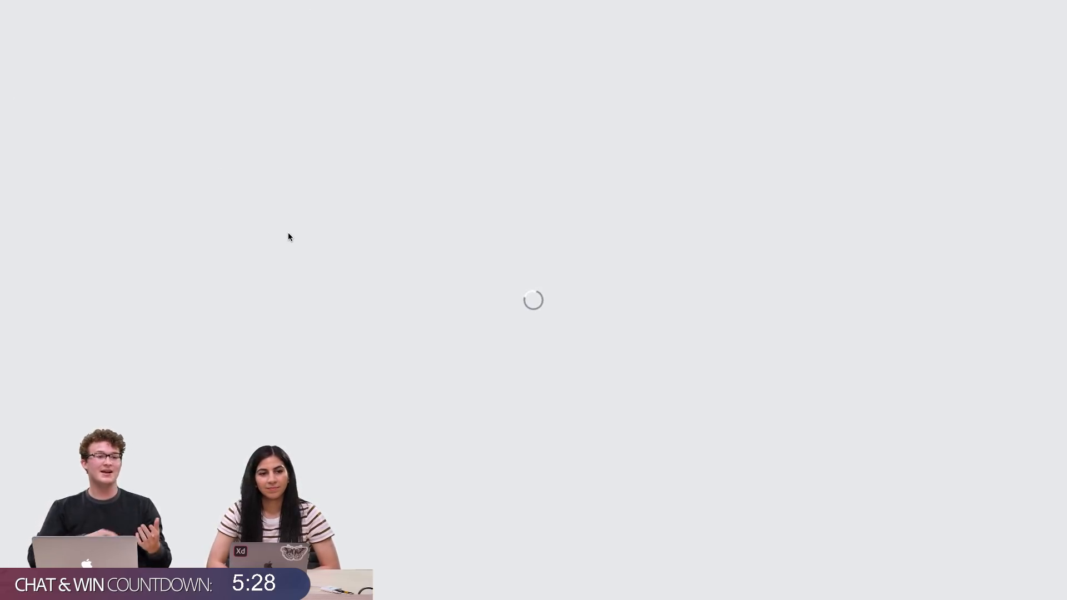
scroll(235, 295, down, 2)
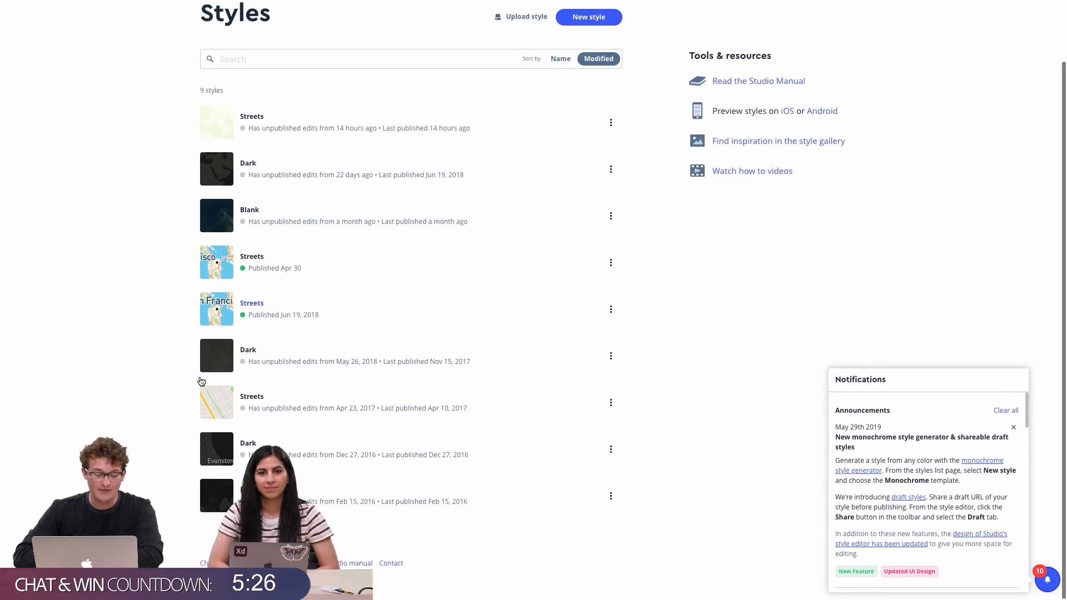
scroll(408, 272, up, 2)
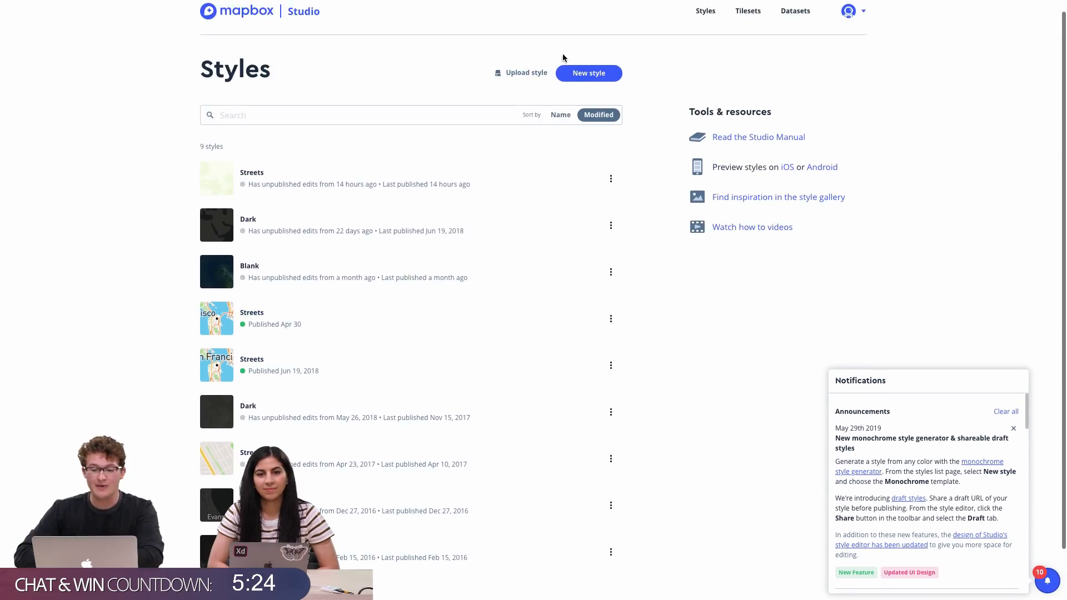
Browse the new-style templates, previewing Monochrome, Light, Satellite Streets and Navigation Guidance Day, then close the dialog
click(589, 71)
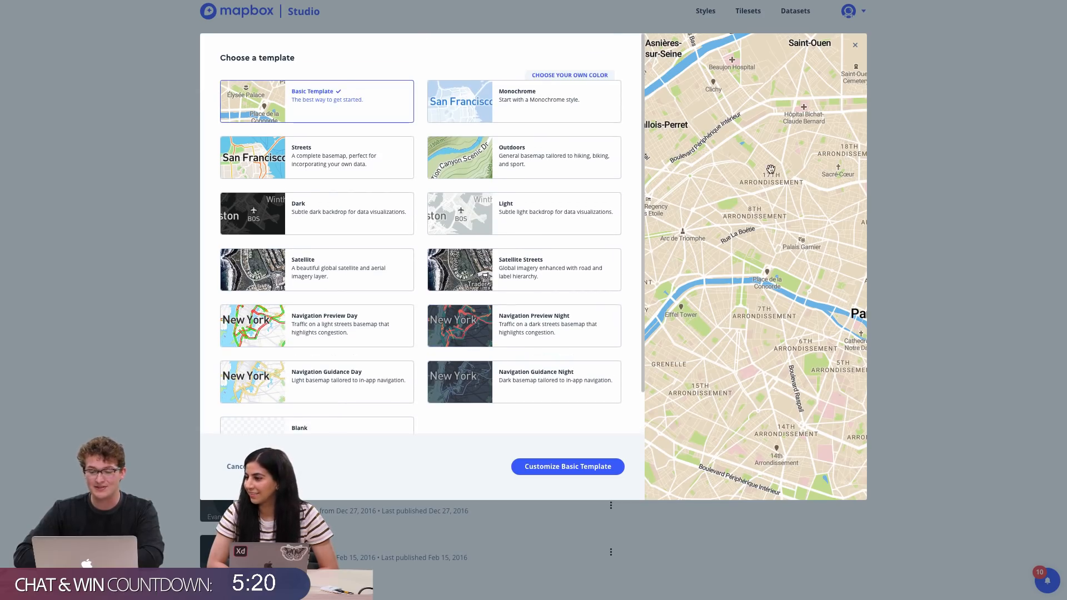
click(569, 124)
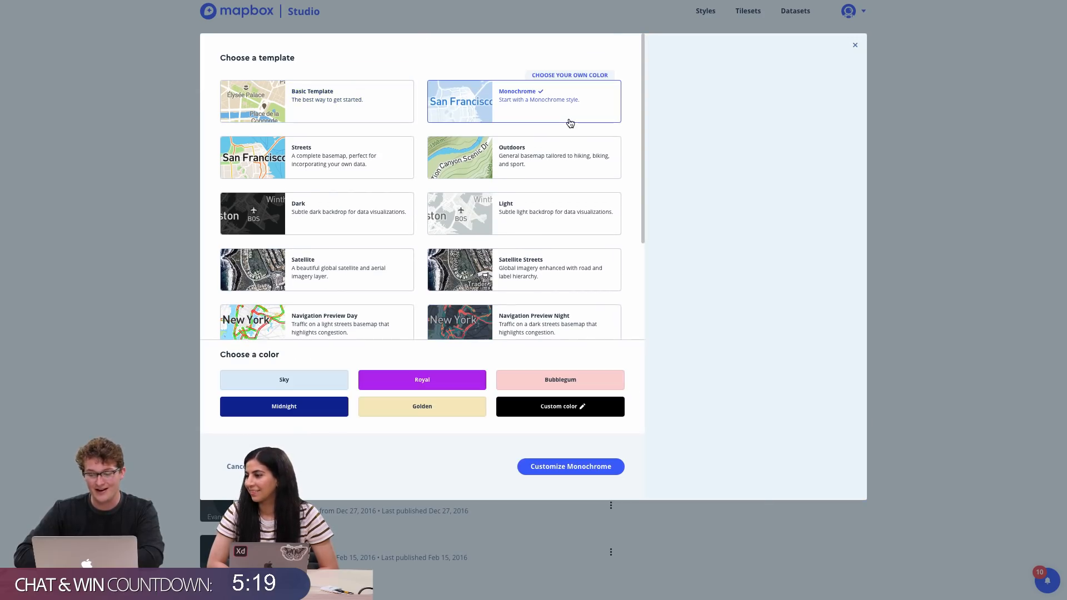
click(525, 233)
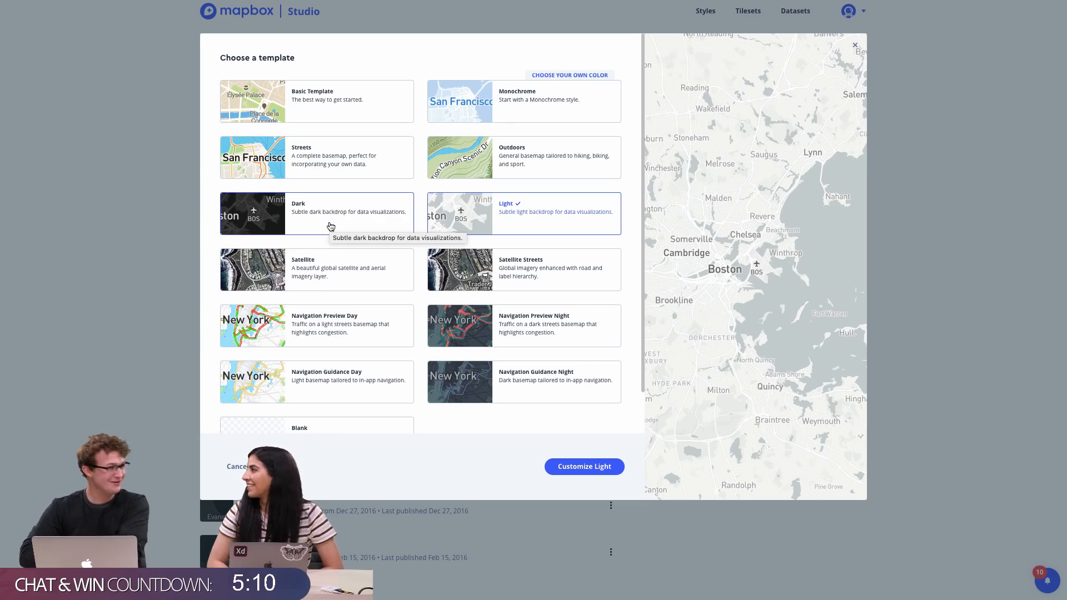
click(484, 269)
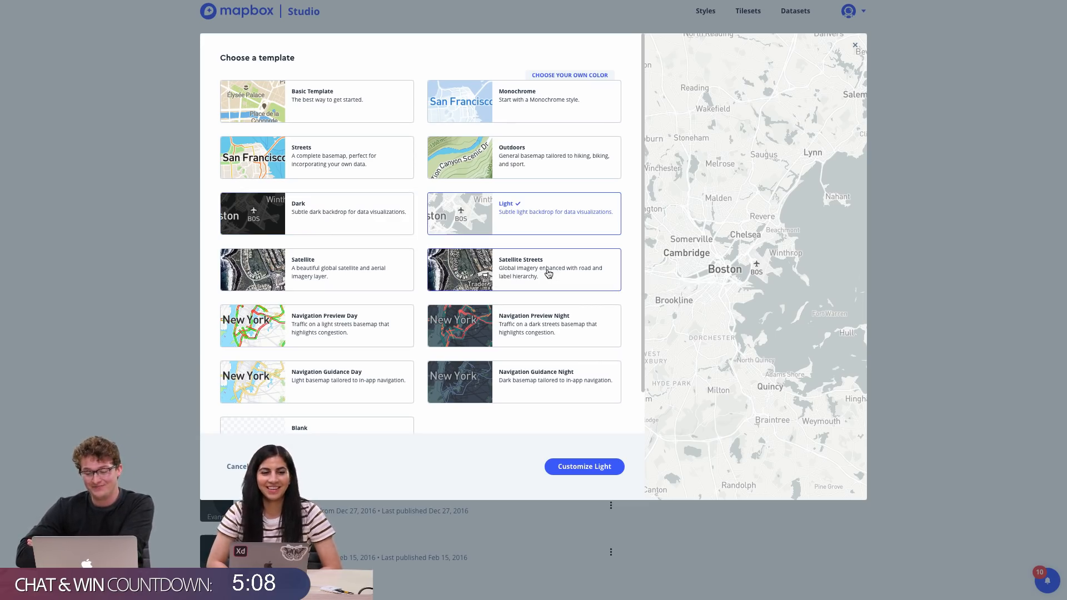
scroll(332, 292, down, 2)
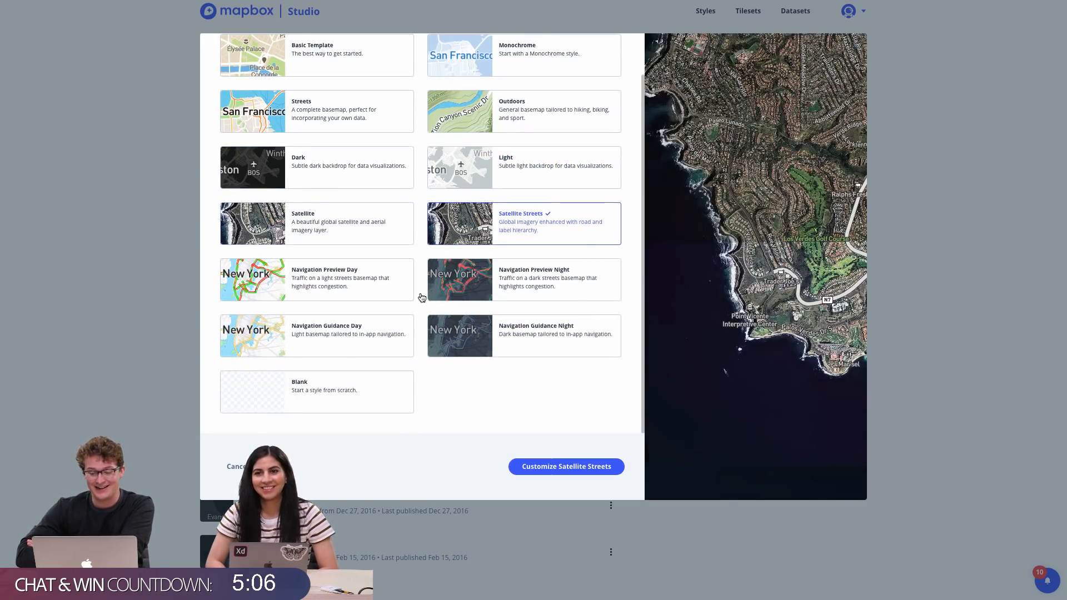
click(321, 337)
scroll(417, 317, up, 2)
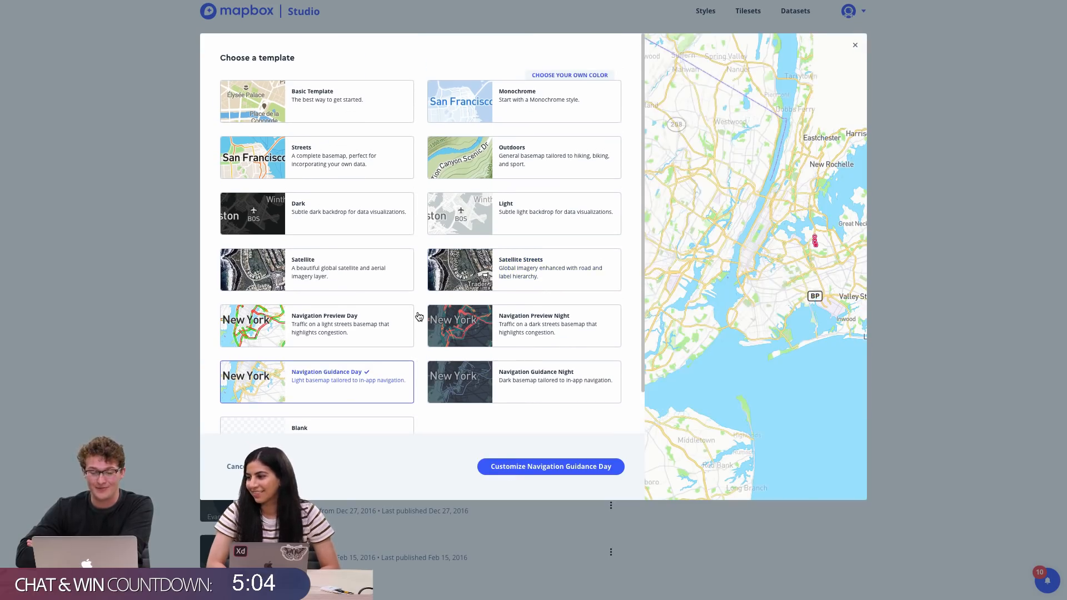
scroll(419, 316, down, 2)
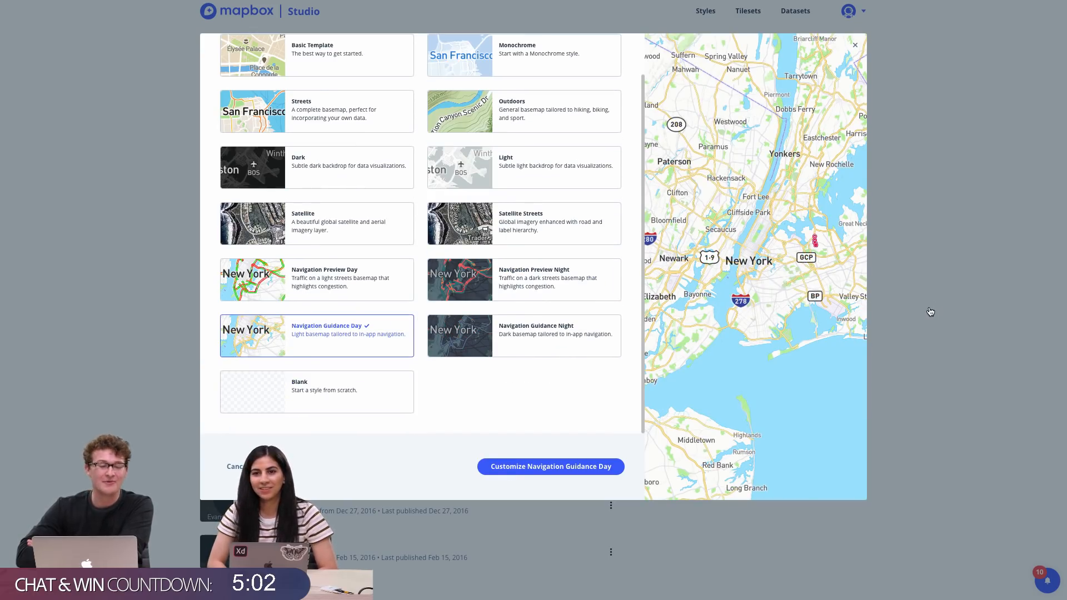
click(914, 376)
Open the Streets style in the style editor and view the world map
scroll(472, 495, down, 2)
scroll(295, 424, up, 3)
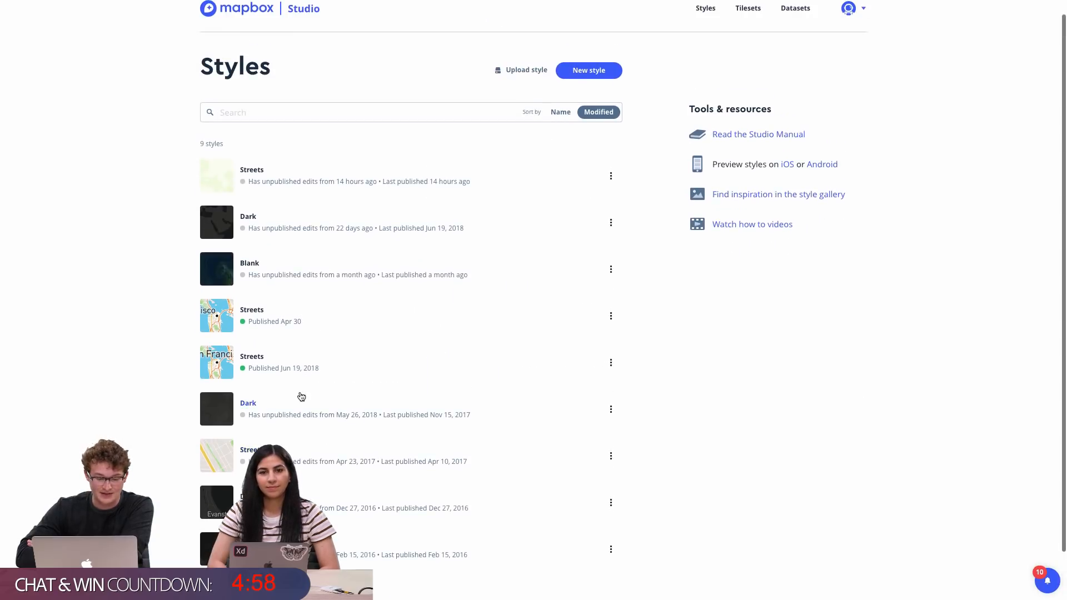
scroll(305, 369, down, 2)
scroll(305, 370, up, 3)
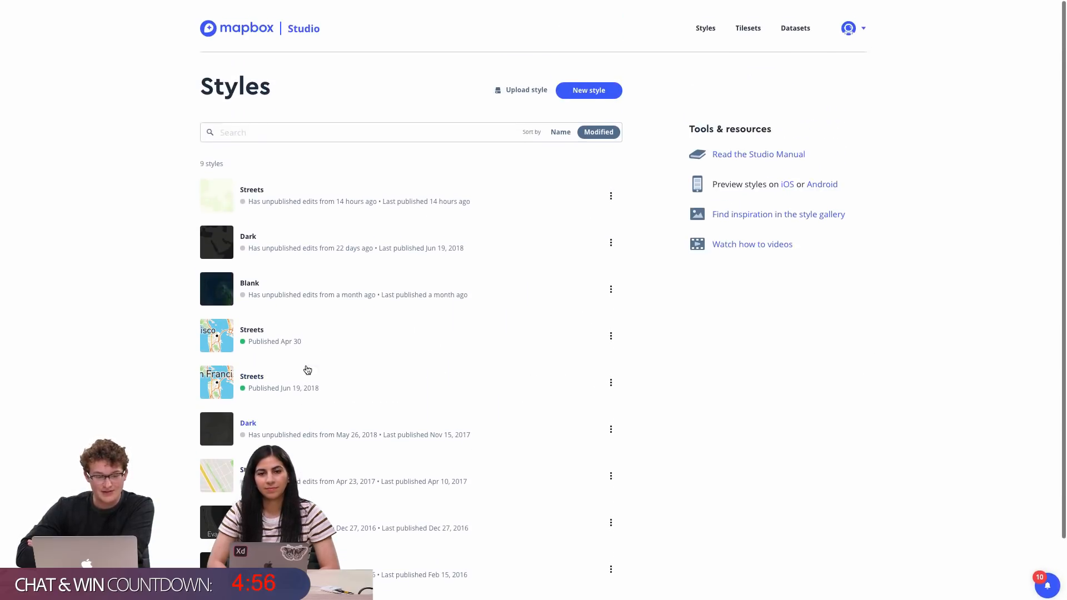
click(252, 185)
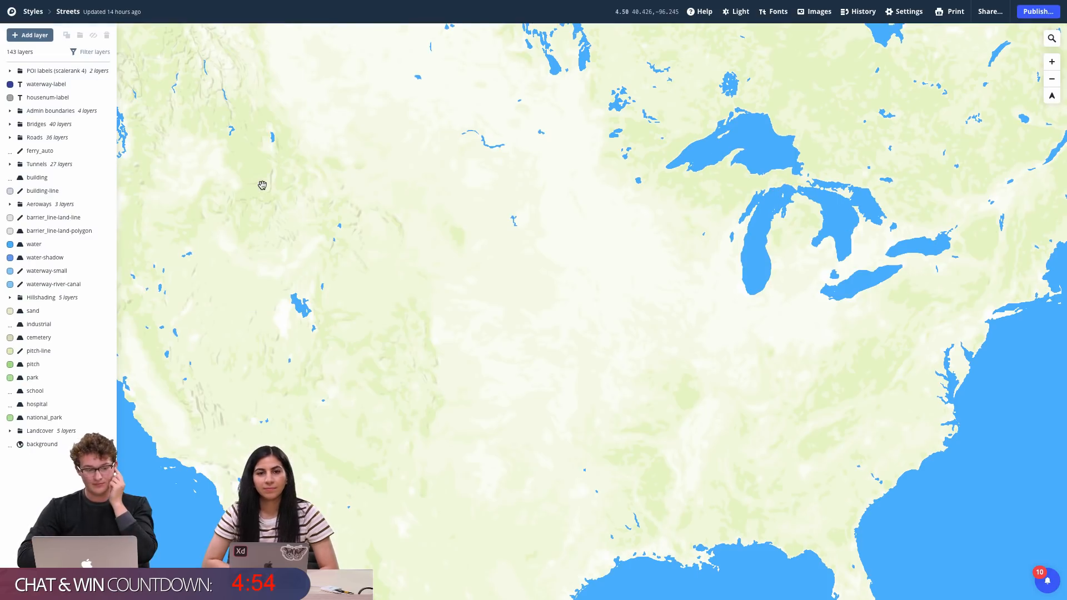
scroll(481, 219, down, 5)
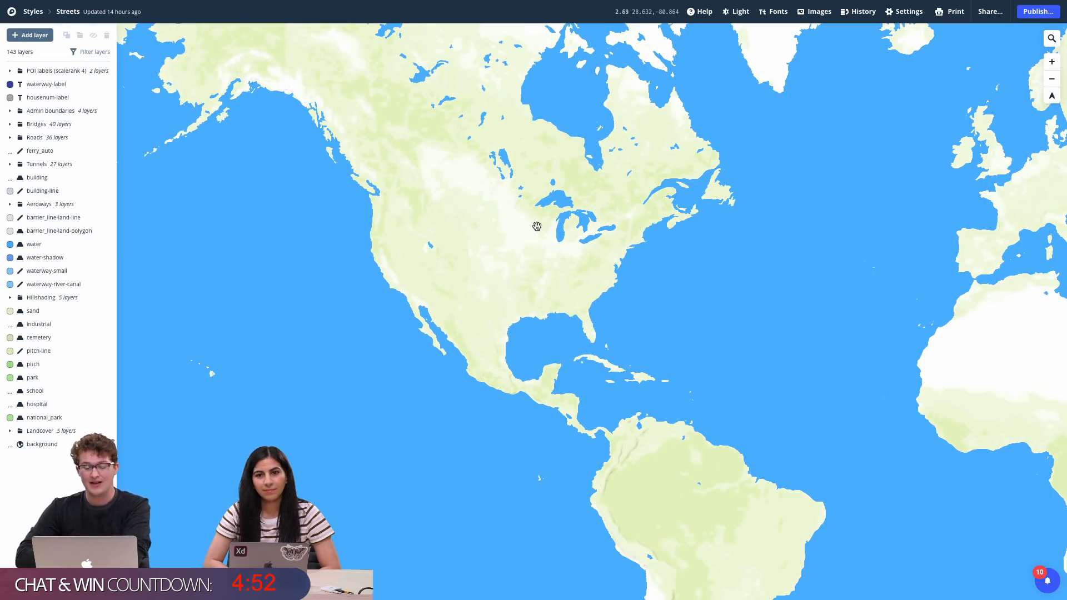
drag(537, 227, 363, 300)
scroll(364, 299, down, 2)
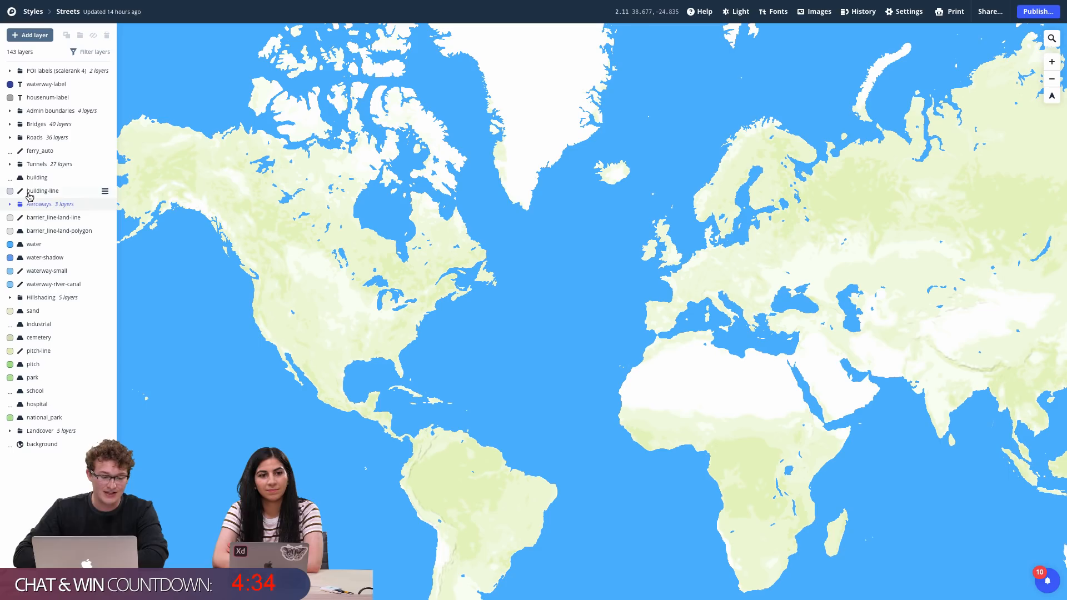
Inspect the building layer's fill colour and zoom-range settings
click(42, 178)
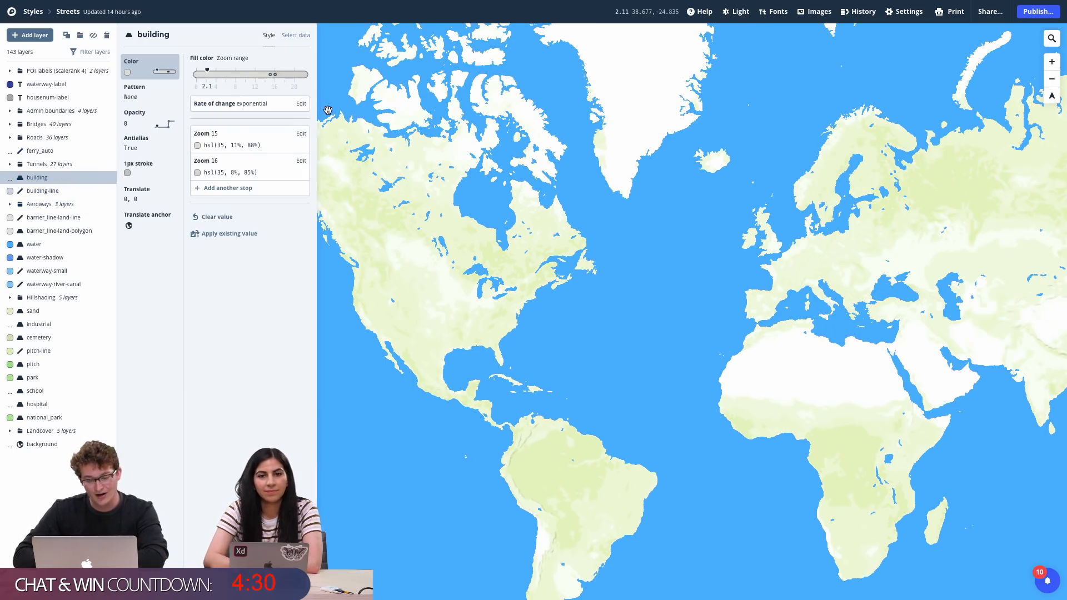
scroll(421, 230, up, 6)
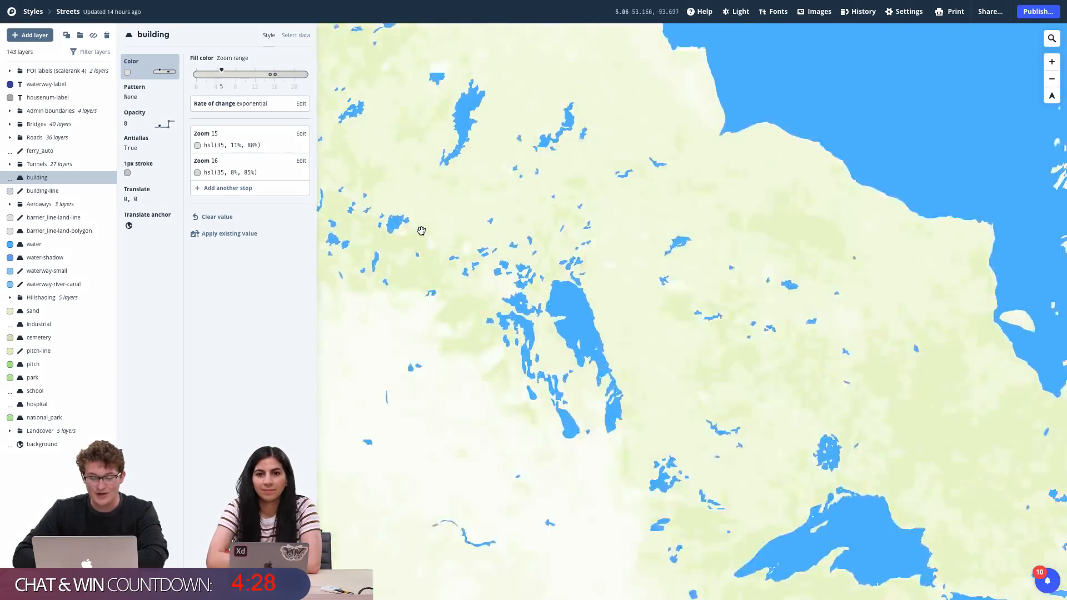
scroll(421, 231, up, 8)
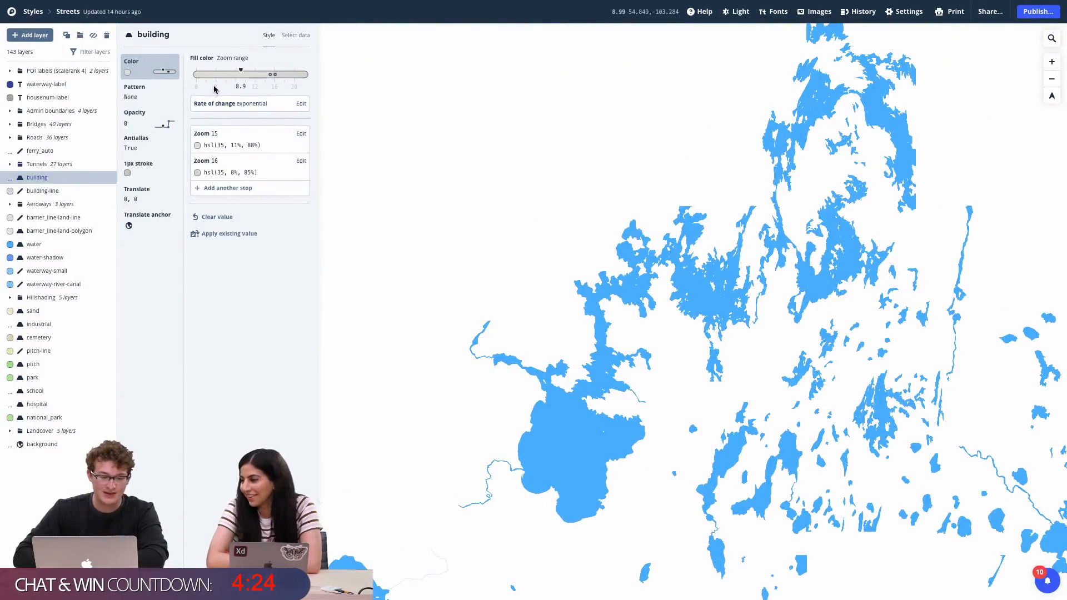
scroll(488, 183, down, 12)
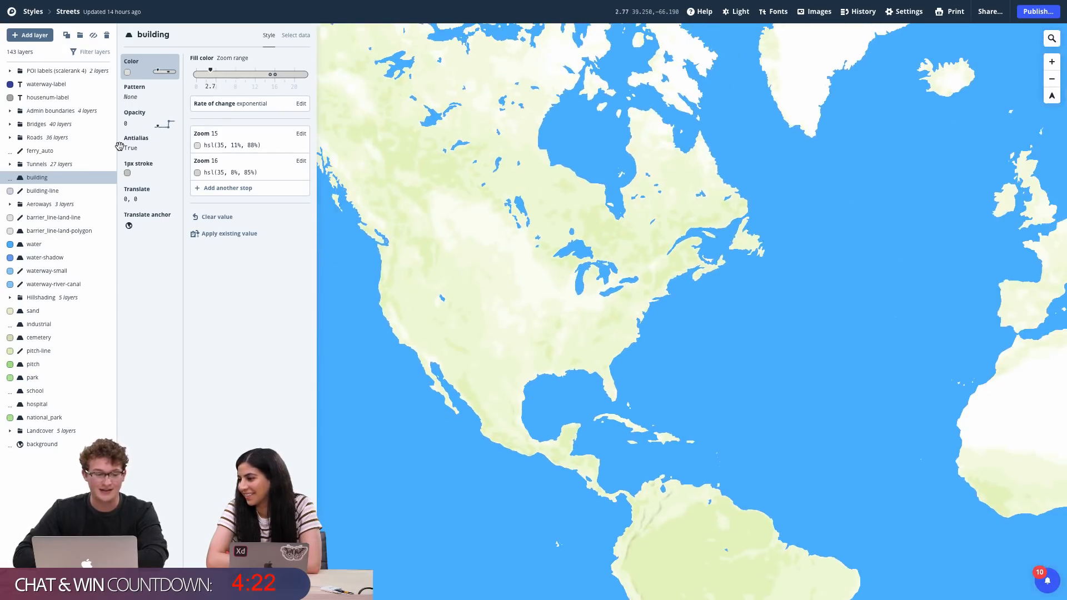
drag(536, 346, 624, 346)
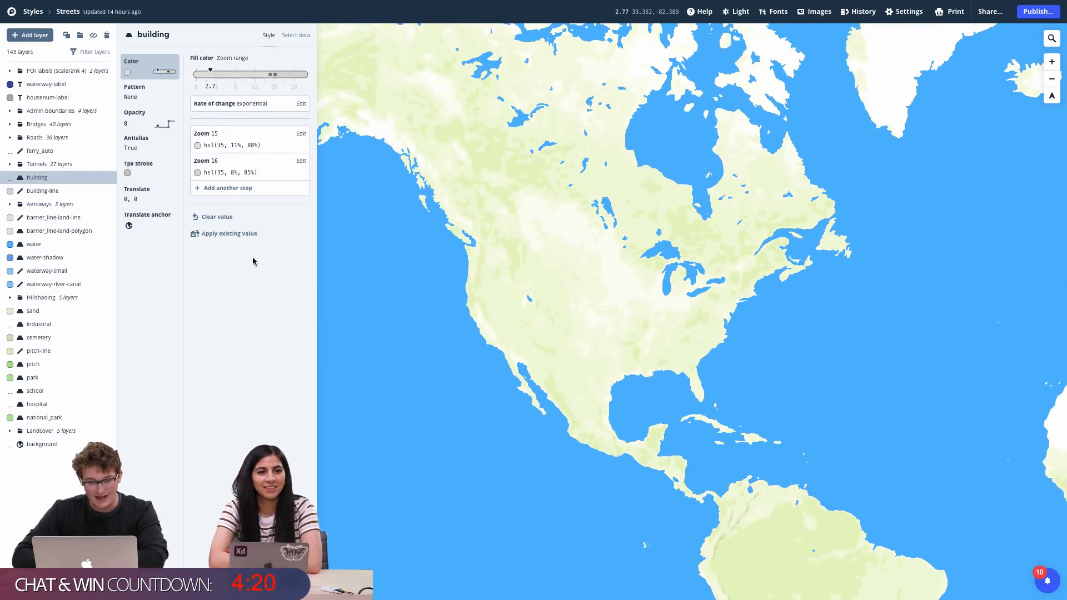
Open the print export settings panel for the Streets map
click(951, 16)
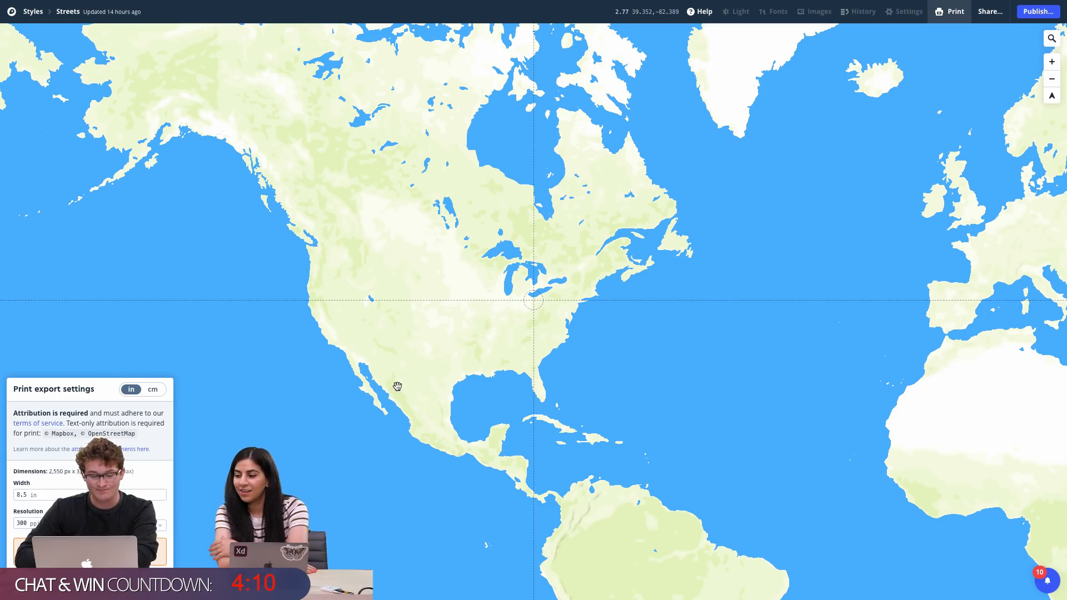
drag(398, 388, 431, 386)
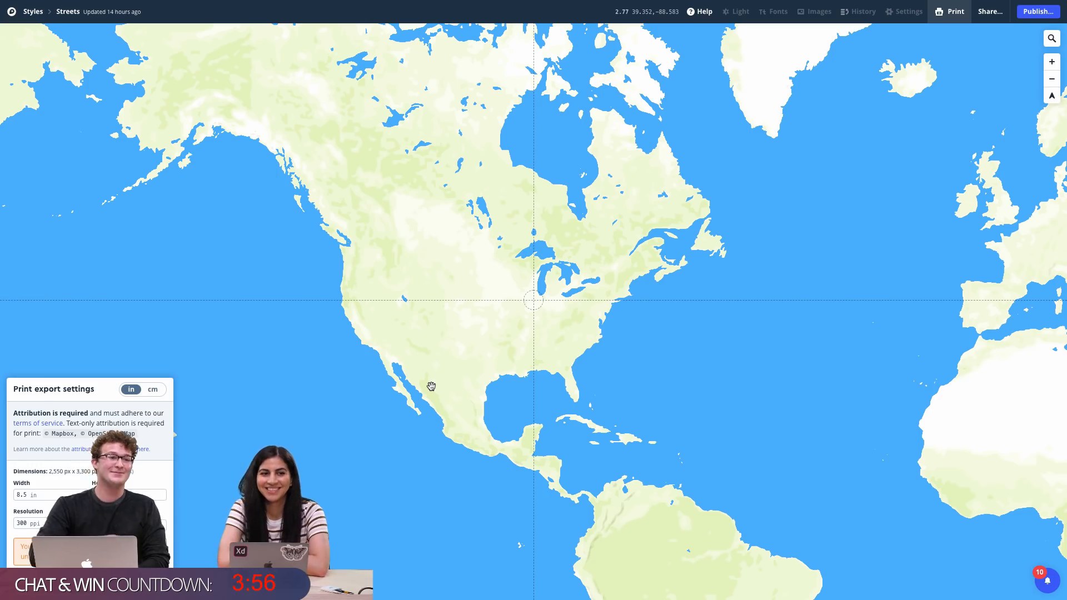
scroll(471, 480, down, 2)
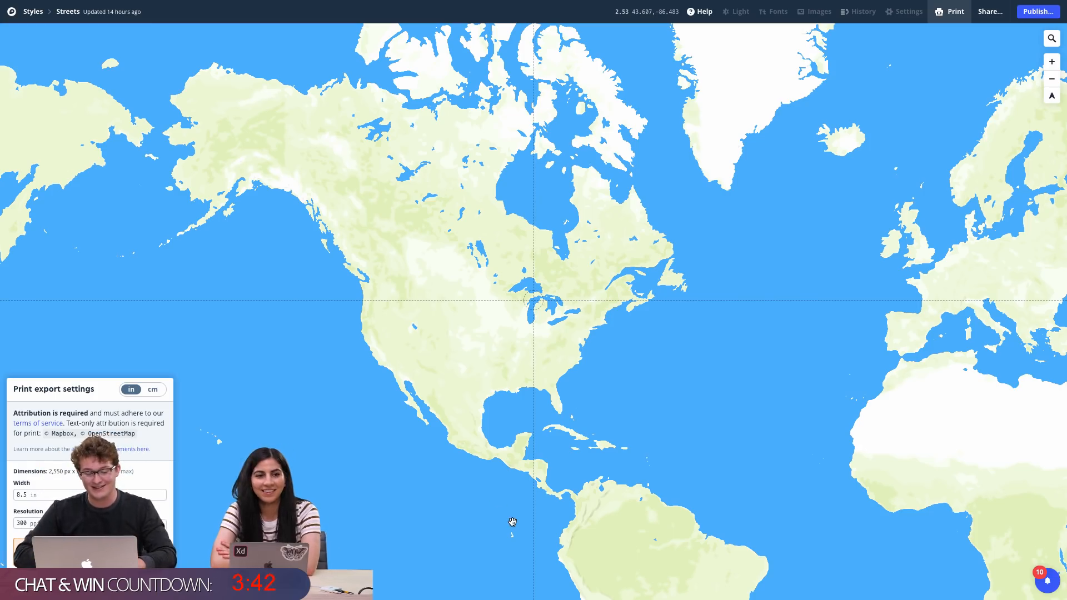
scroll(509, 500, up, 2)
drag(564, 411, 567, 411)
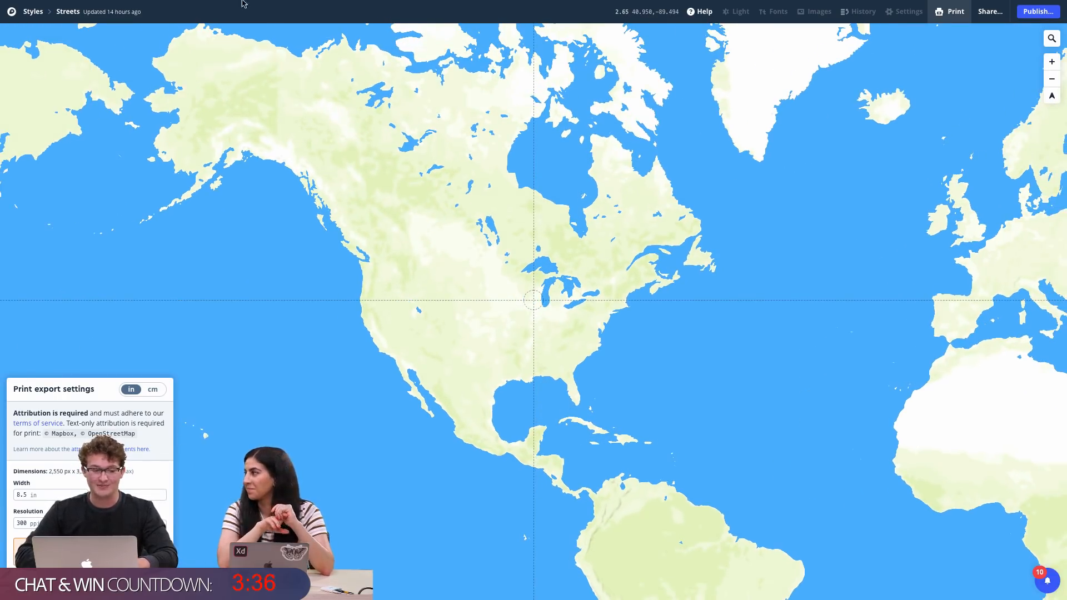
Leave full-screen view and switch back to the Corresponder design in Adobe XD
mouse_move(231, 3)
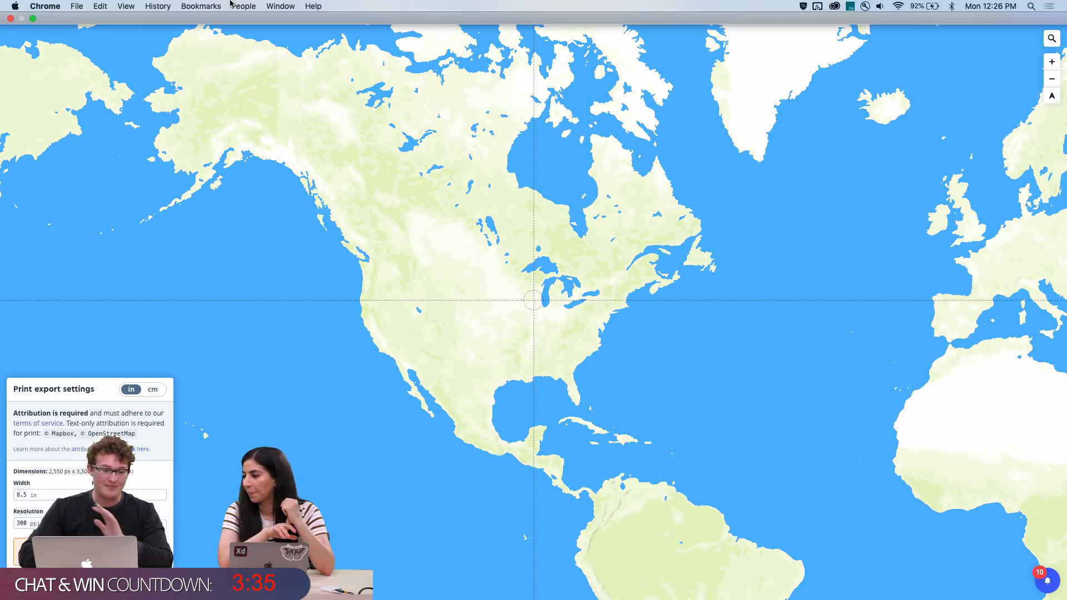
click(33, 19)
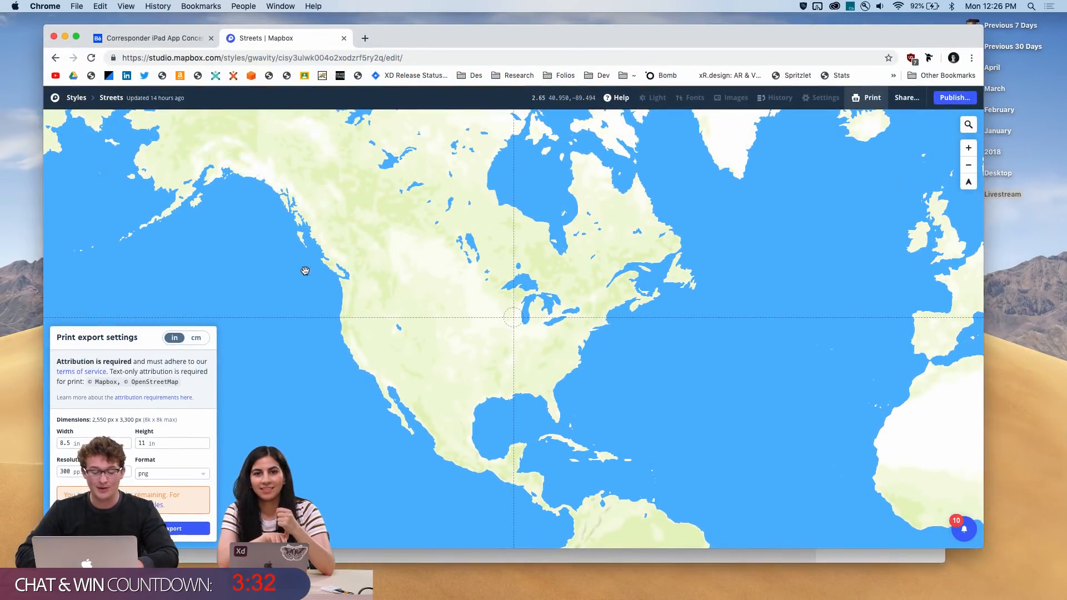
key(super+Tab)
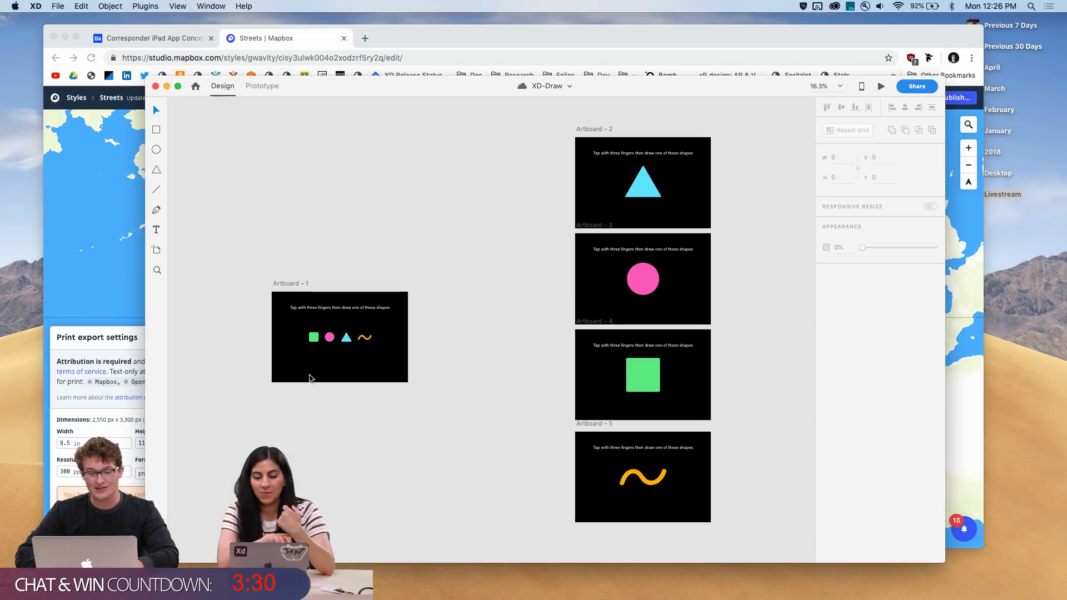
click(96, 304)
key(ctrl+Up)
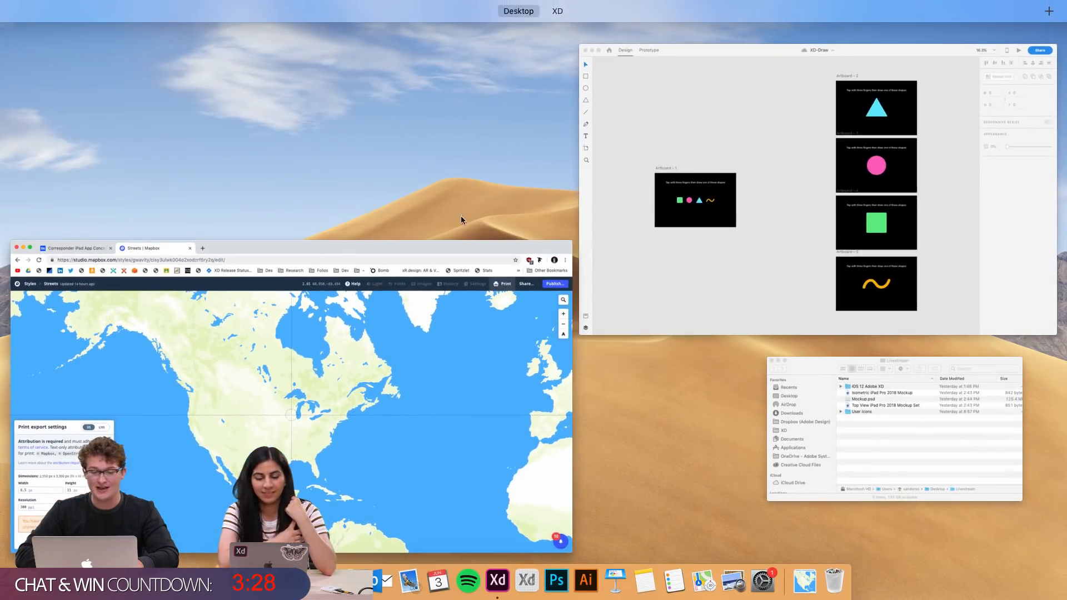
click(334, 357)
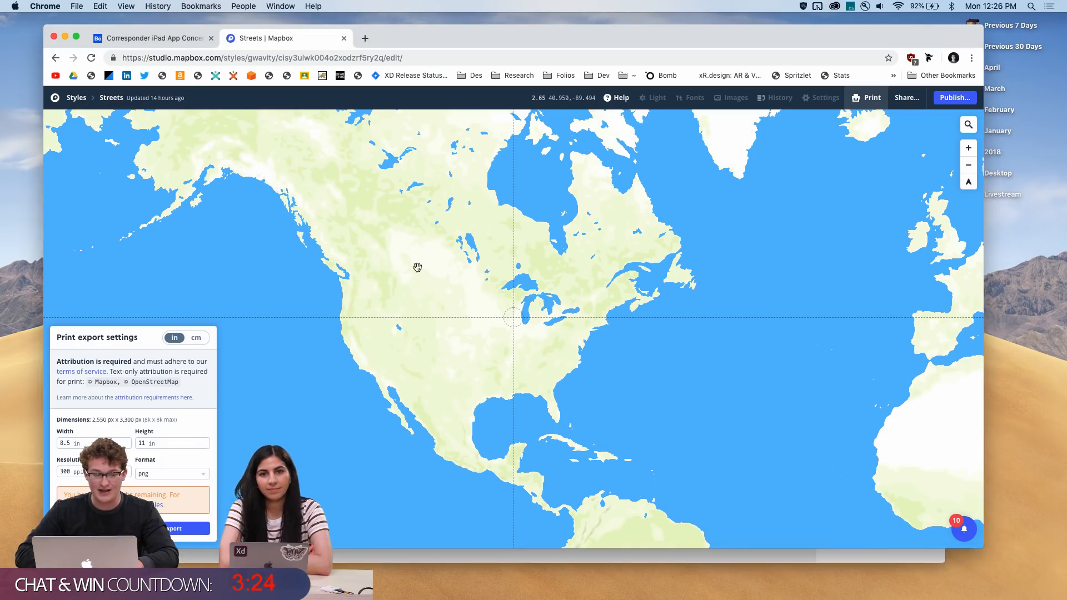
key(super+Tab)
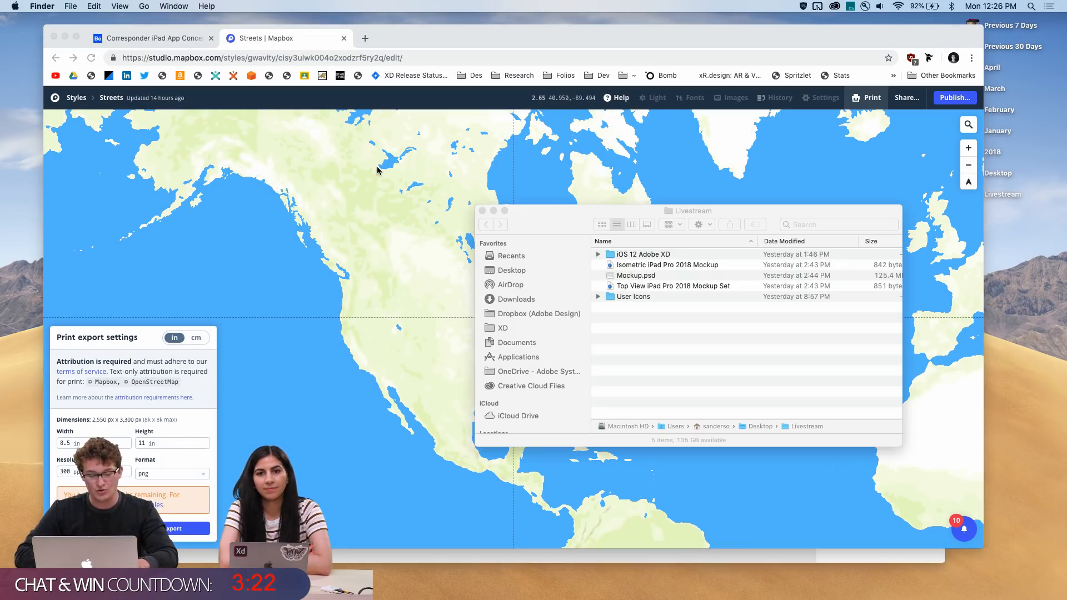
key(super+Tab)
key(ctrl+Up)
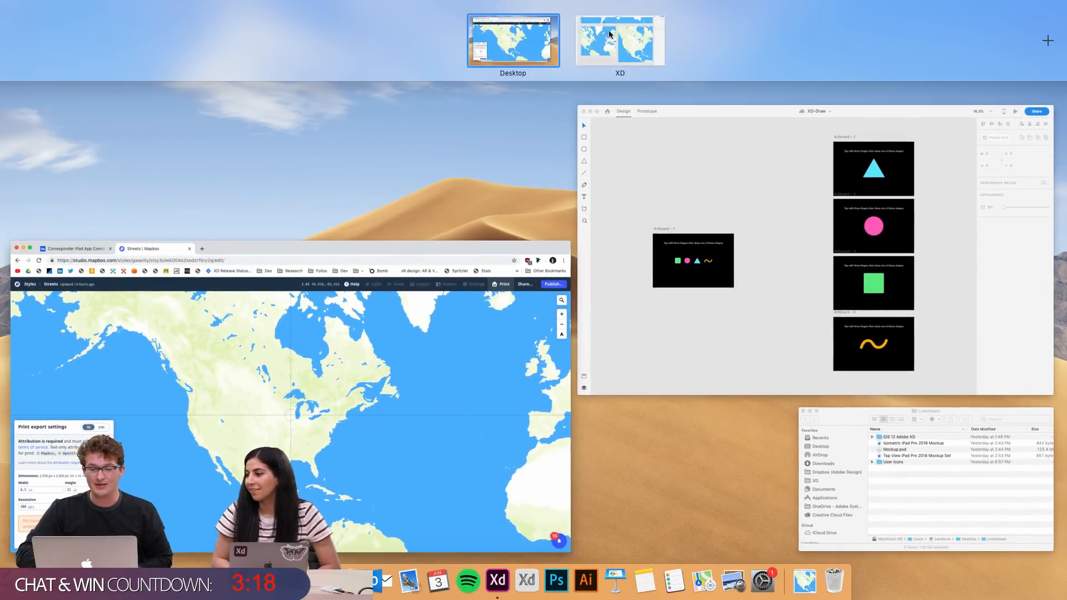
click(609, 34)
Draw a rectangle about 1342 × 544 beside the iPad Pro 11in – 19 artboard
scroll(392, 218, down, 6)
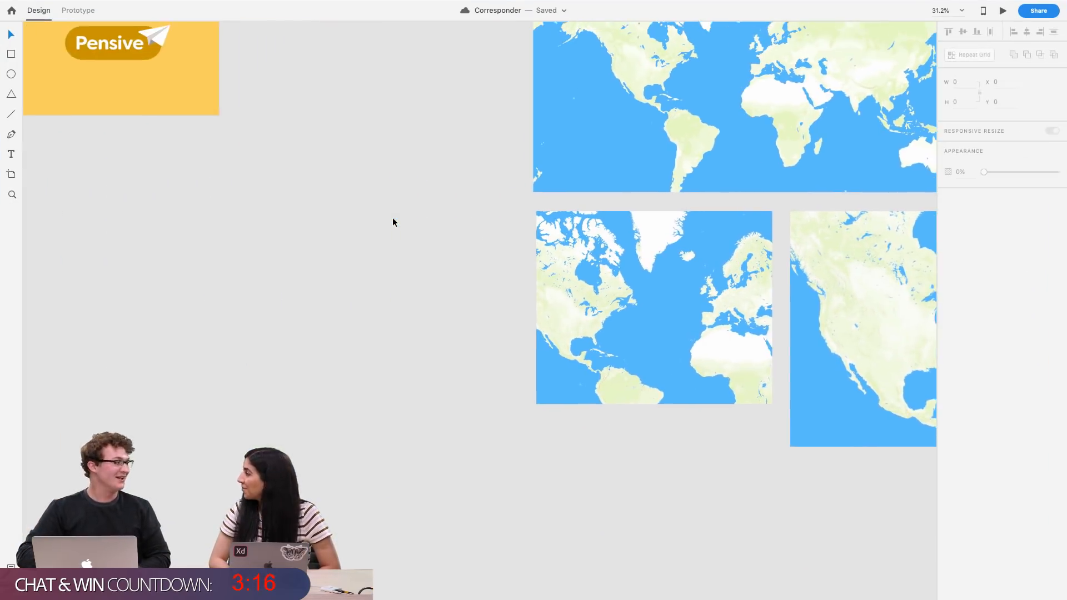
scroll(393, 219, left, 5)
scroll(393, 219, up, 4)
scroll(393, 218, down, 2)
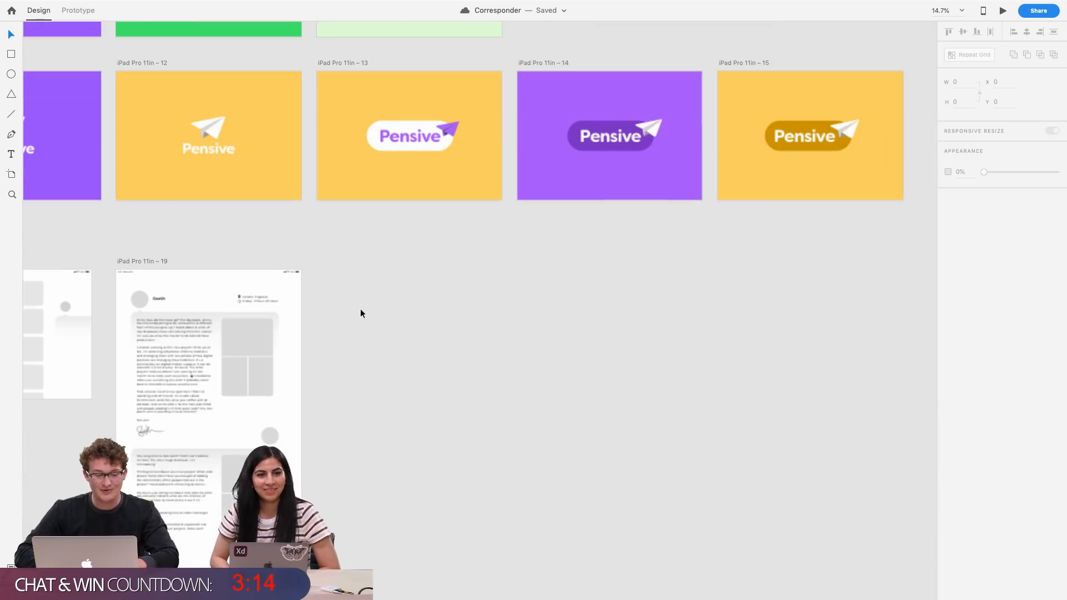
click(14, 54)
drag(346, 262, 555, 346)
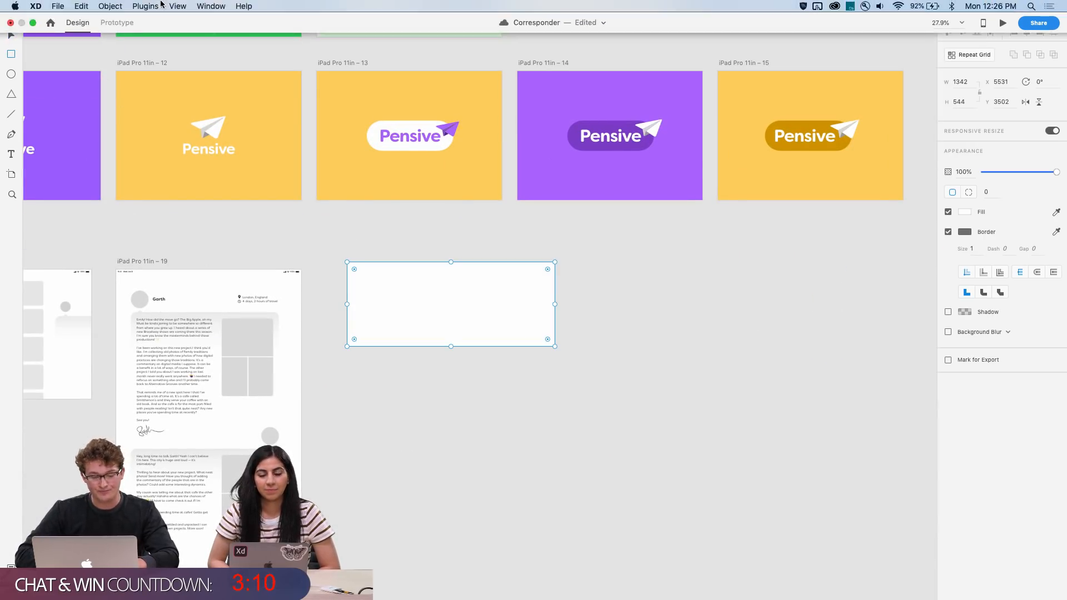
Open the Maps generator plugin and enter Chicago as the location
click(143, 5)
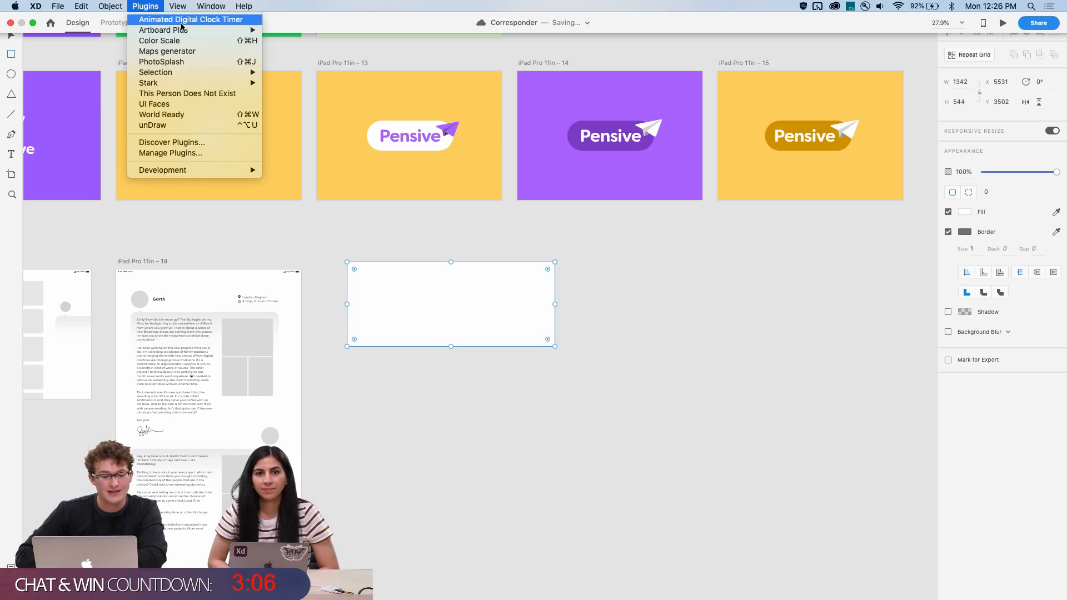
click(170, 50)
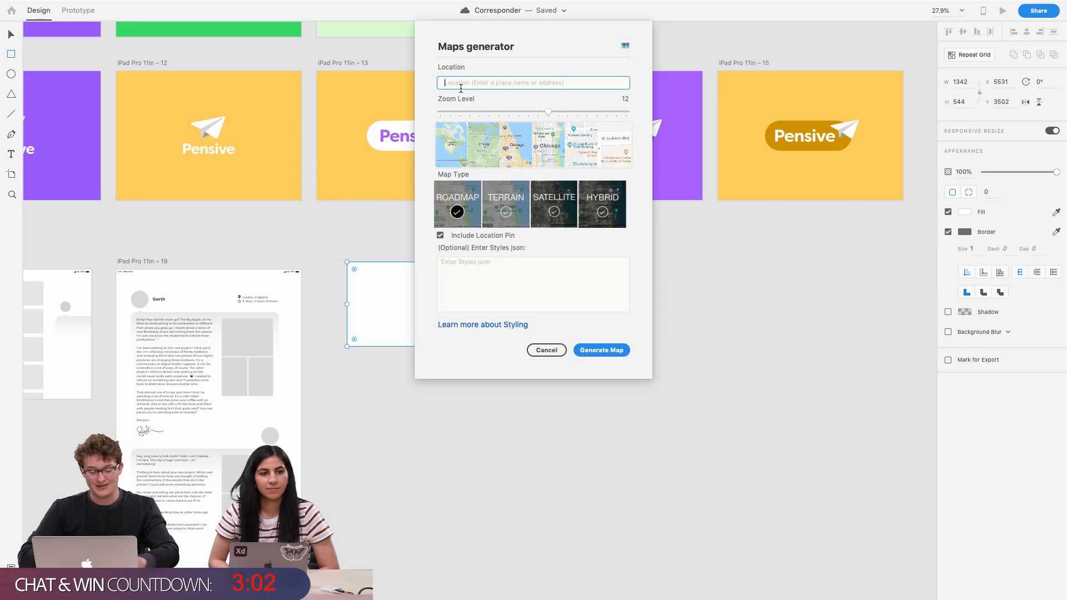
text(Chica)
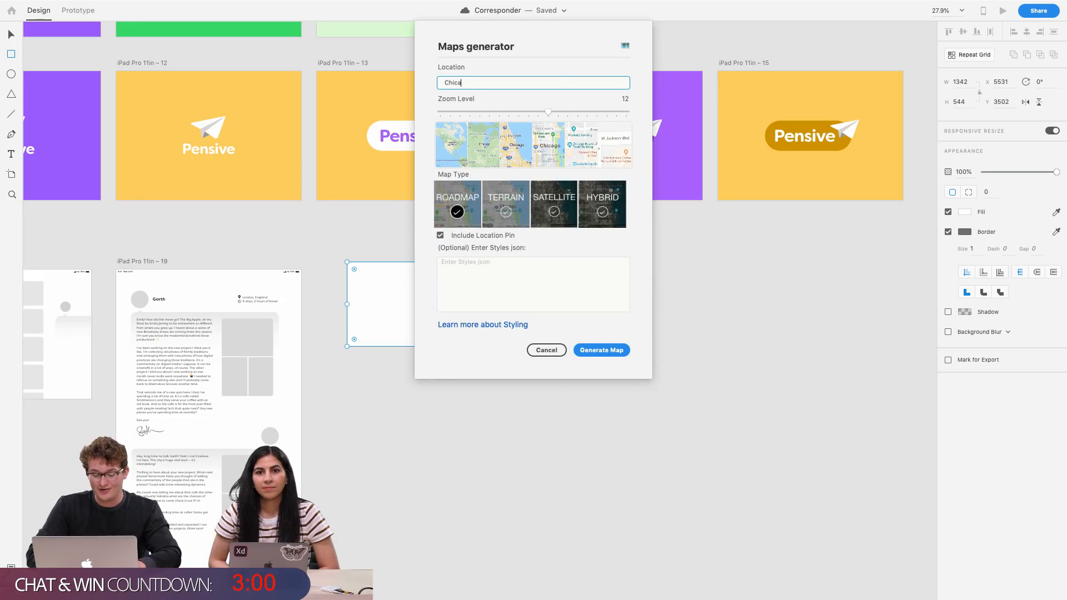
text(go)
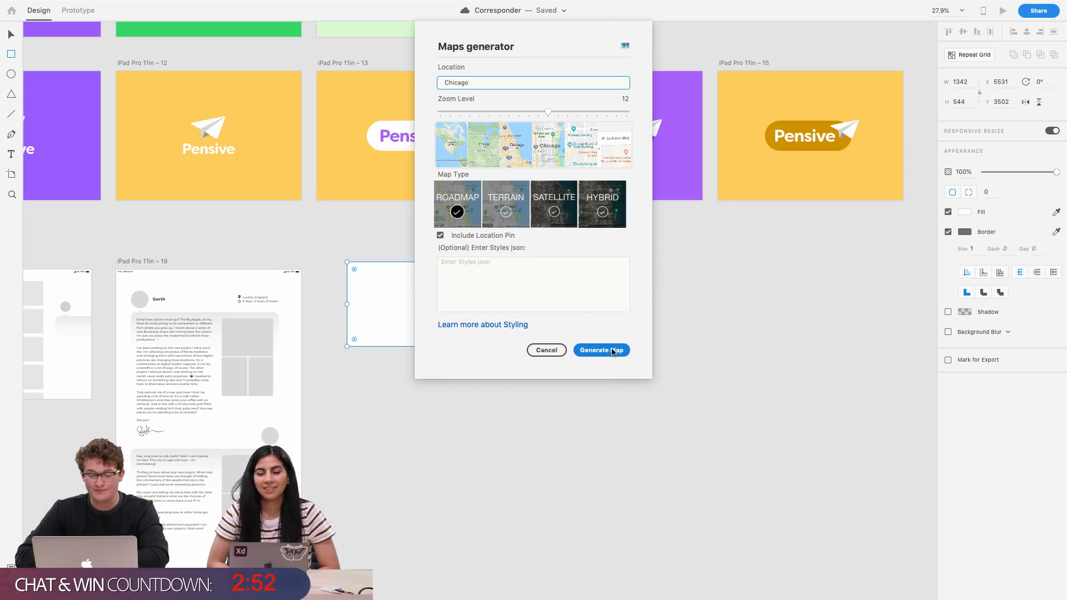
Generate the Chicago roadmap into the selected rectangle and zoom to view it
click(613, 351)
key(super+3)
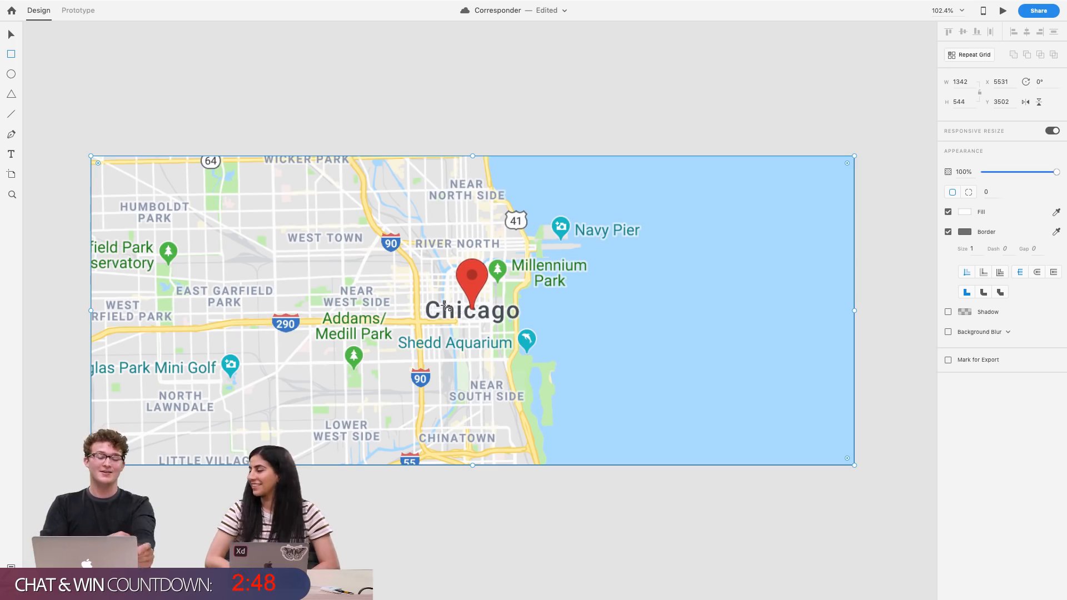
key(super+minus)
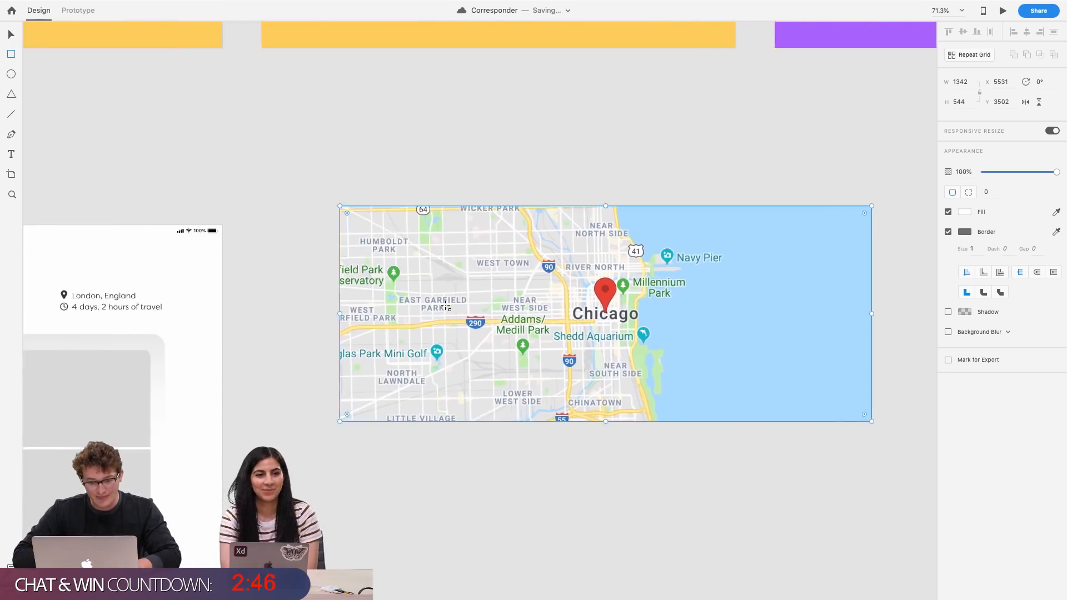
Delete the generated Chicago map from beside the iPad Pro 11in – 19 artboard
scroll(447, 306, down, 4)
scroll(446, 306, right, 2)
scroll(446, 306, down, 4)
scroll(446, 306, left, 2)
scroll(446, 306, down, 2)
scroll(446, 307, left, 2)
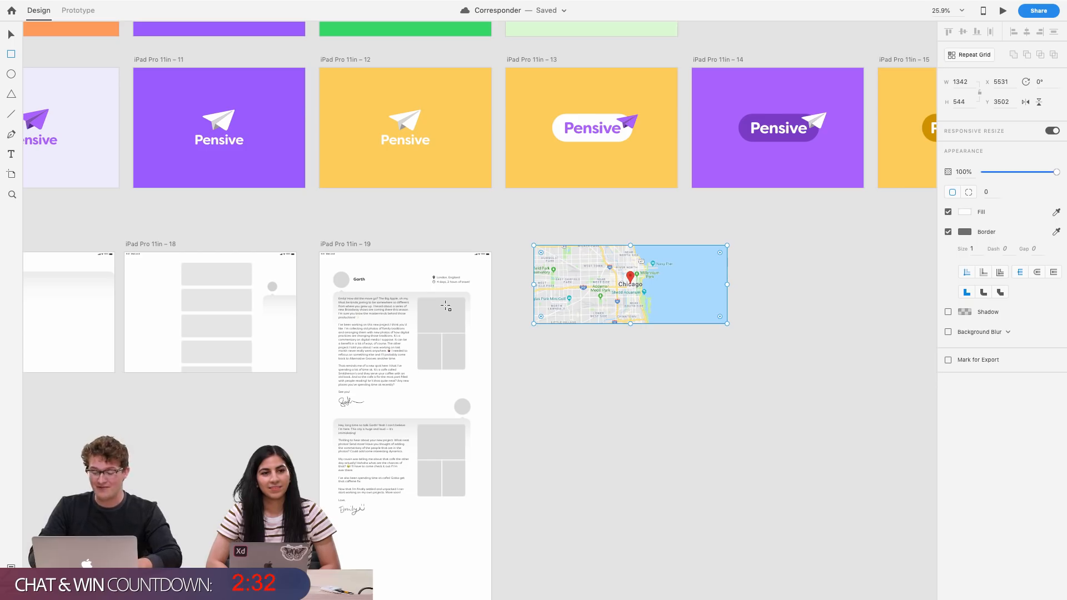
key(Delete)
Save the Corresponder document
scroll(588, 364, left, 8)
scroll(588, 364, up, 2)
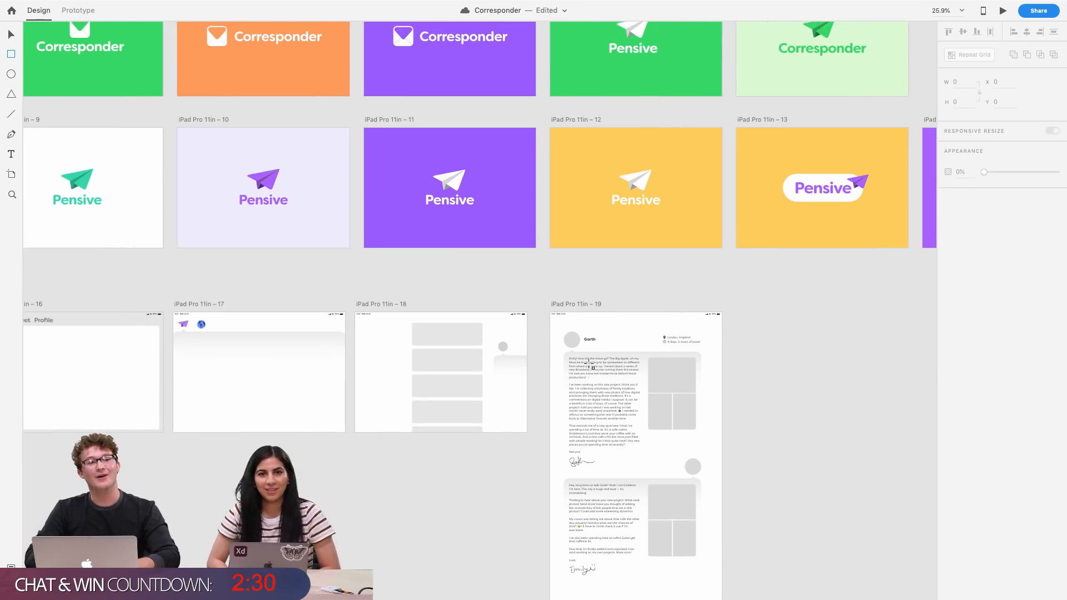
scroll(590, 365, left, 1)
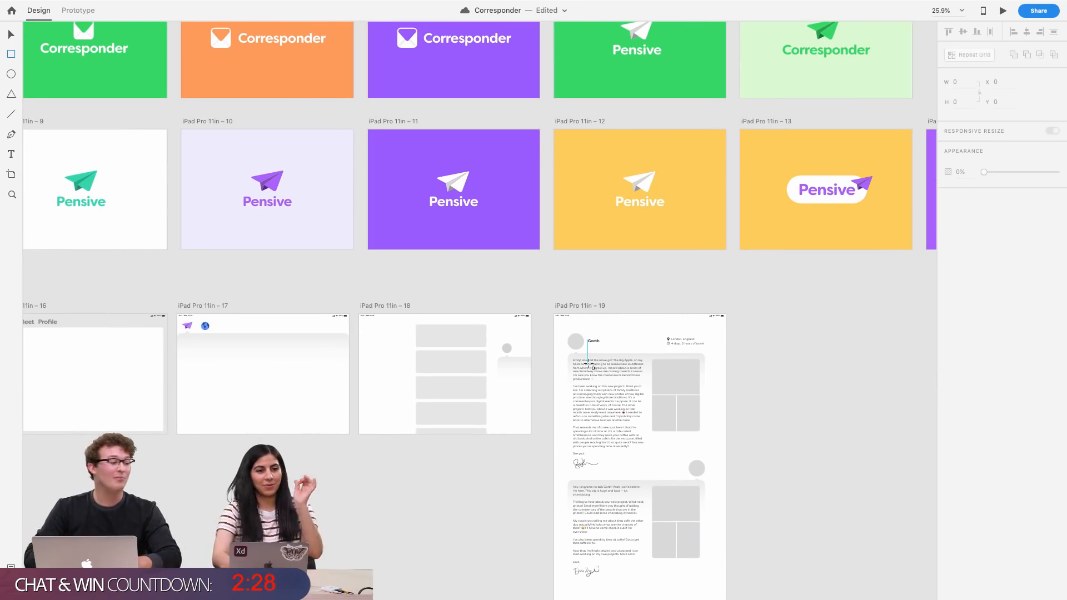
key(super+s)
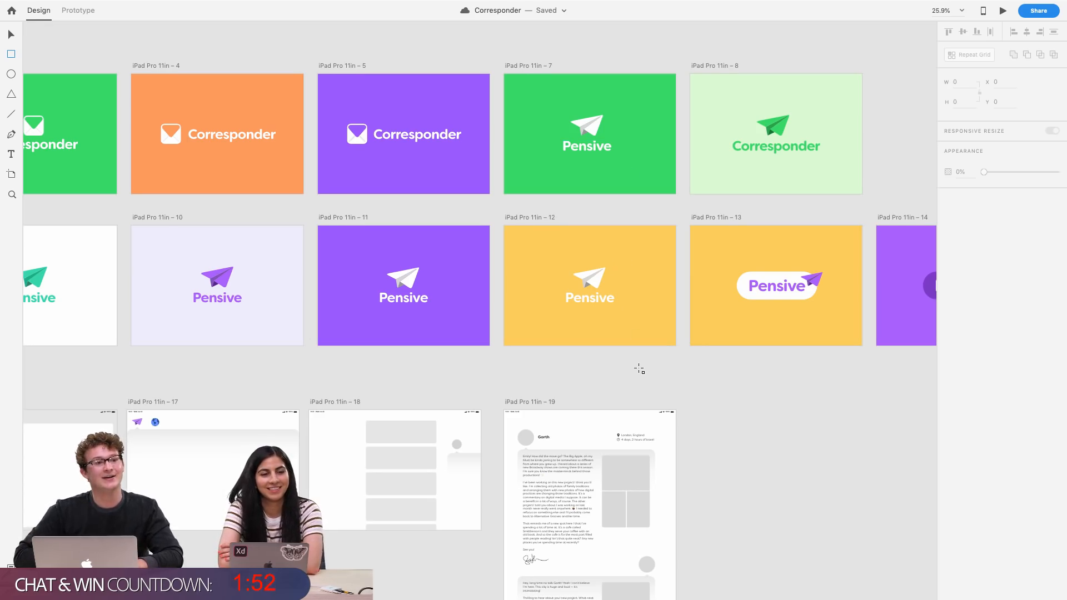
Browse the canvas artboards, the icon sheet and the world map artwork
scroll(639, 369, right, 2)
scroll(639, 369, down, 1)
scroll(639, 369, right, 15)
scroll(639, 369, down, 3)
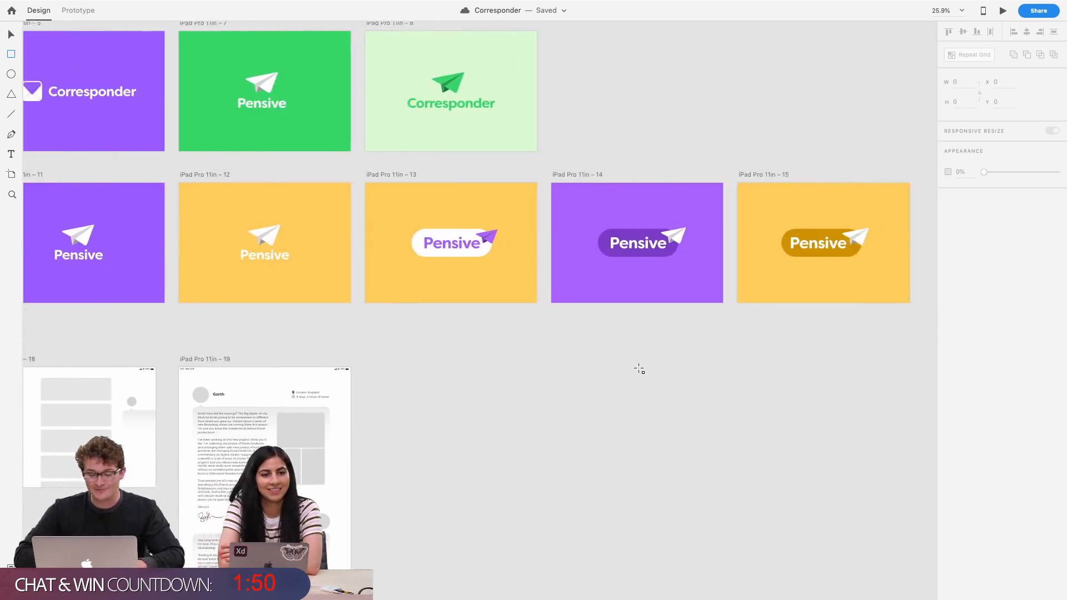
key(v)
scroll(522, 407, down, 5)
scroll(522, 408, left, 10)
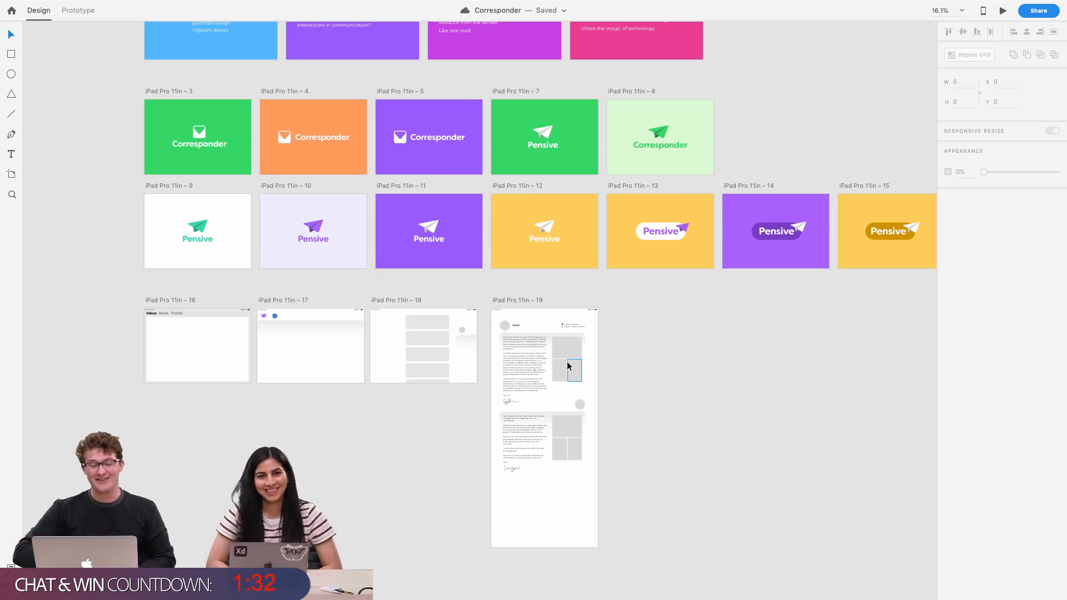
scroll(567, 365, right, 10)
scroll(567, 365, up, 3)
scroll(739, 305, up, 3)
scroll(739, 306, right, 4)
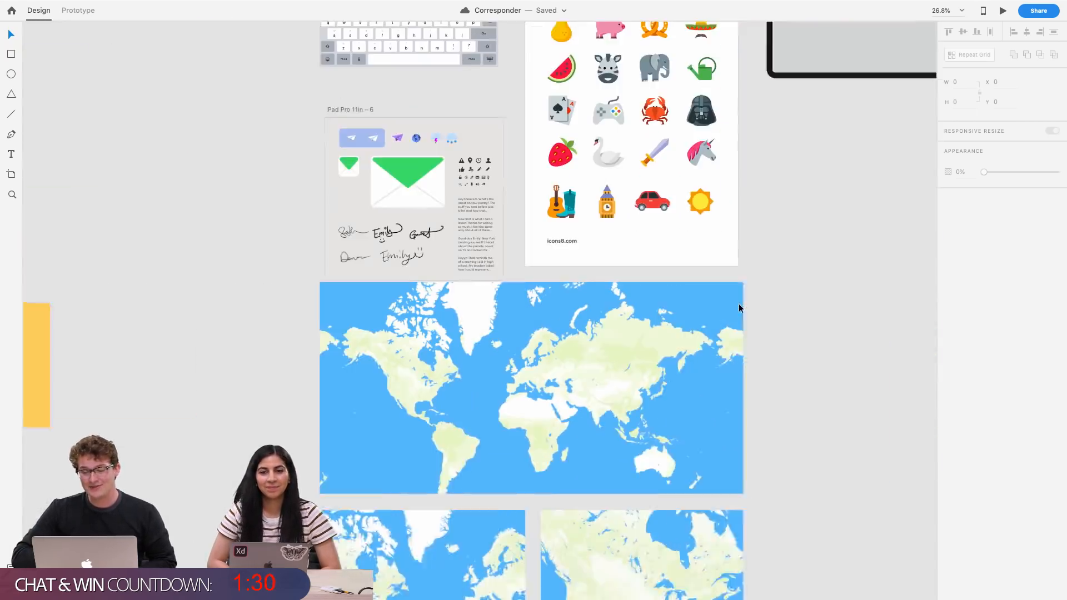
scroll(739, 306, up, 3)
scroll(493, 419, down, 6)
scroll(493, 419, left, 2)
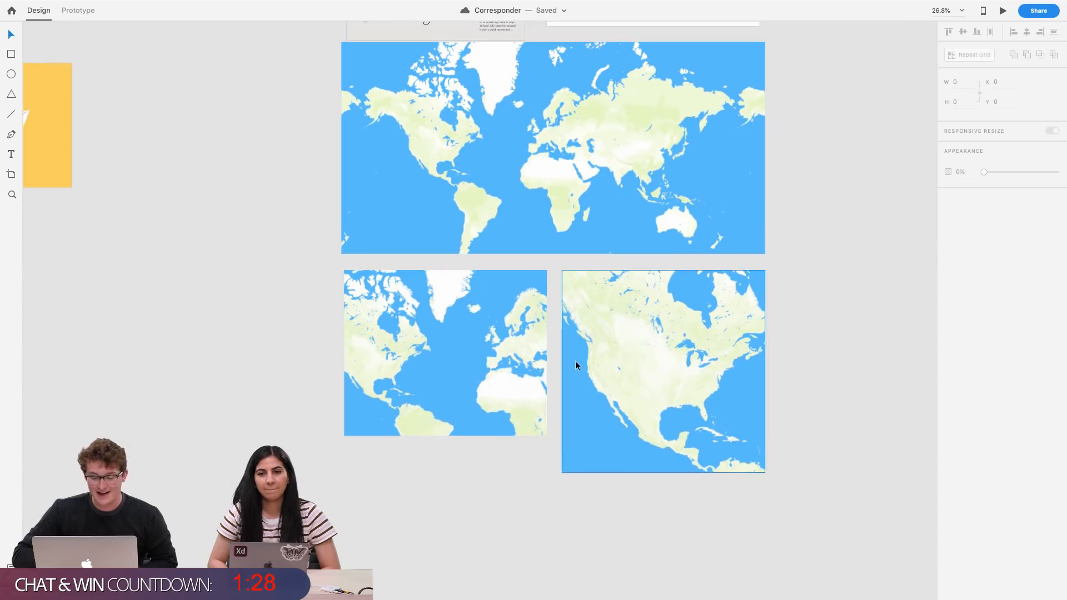
scroll(576, 364, up, 5)
scroll(576, 364, right, 2)
scroll(583, 203, up, 5)
scroll(582, 203, right, 2)
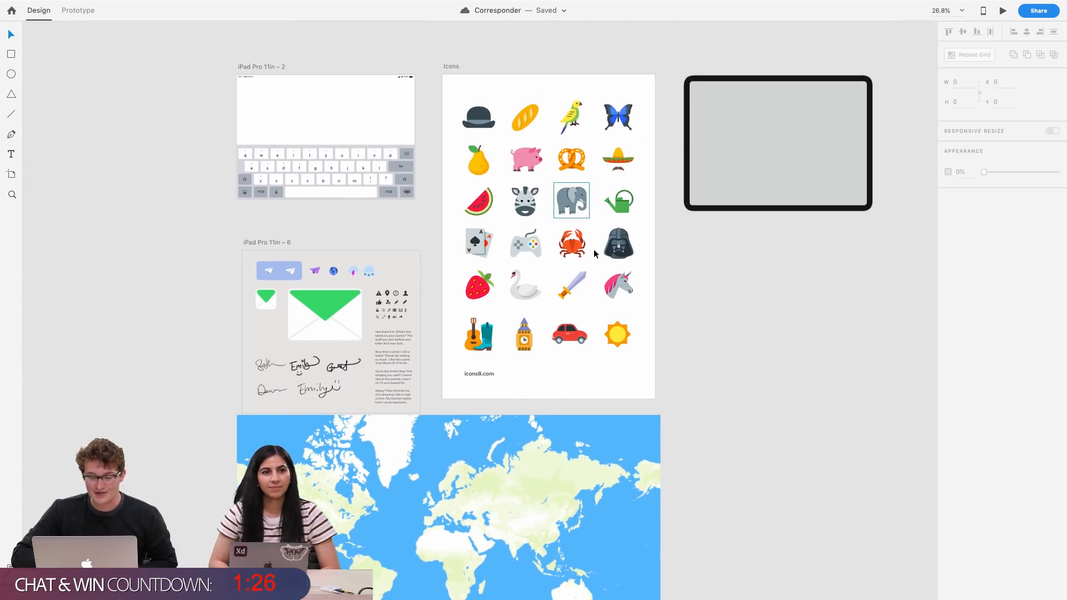
scroll(738, 203, up, 5)
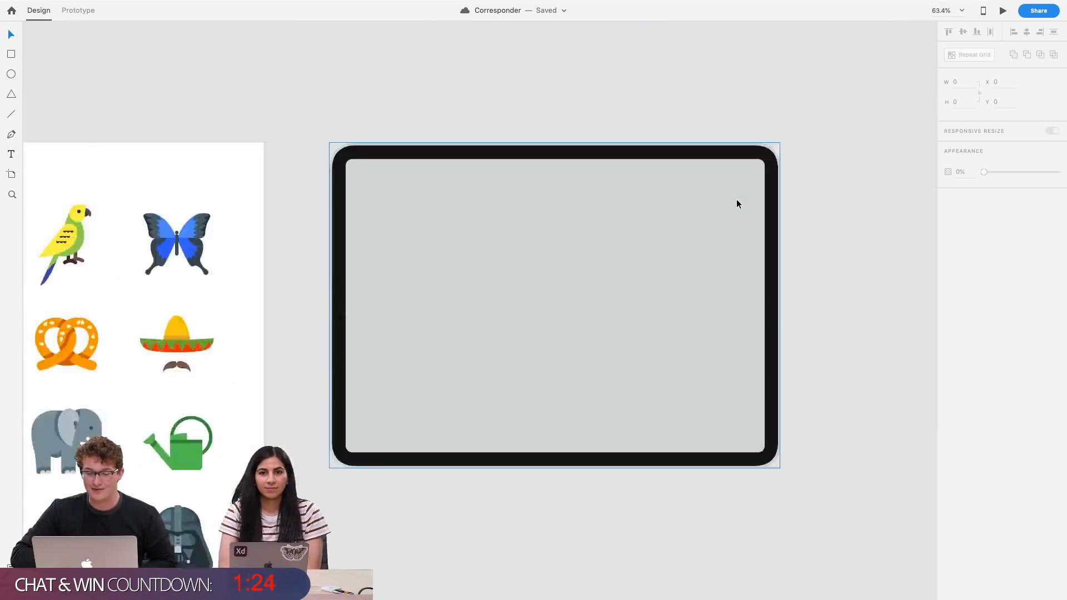
scroll(736, 202, right, 3)
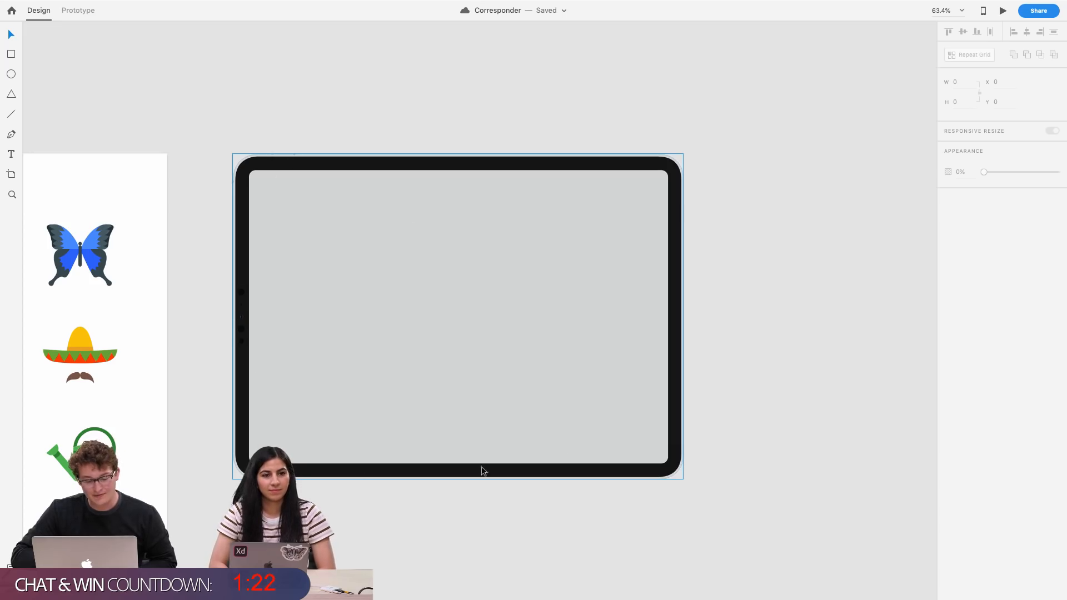
scroll(581, 441, down, 5)
scroll(582, 441, down, 5)
scroll(582, 442, left, 4)
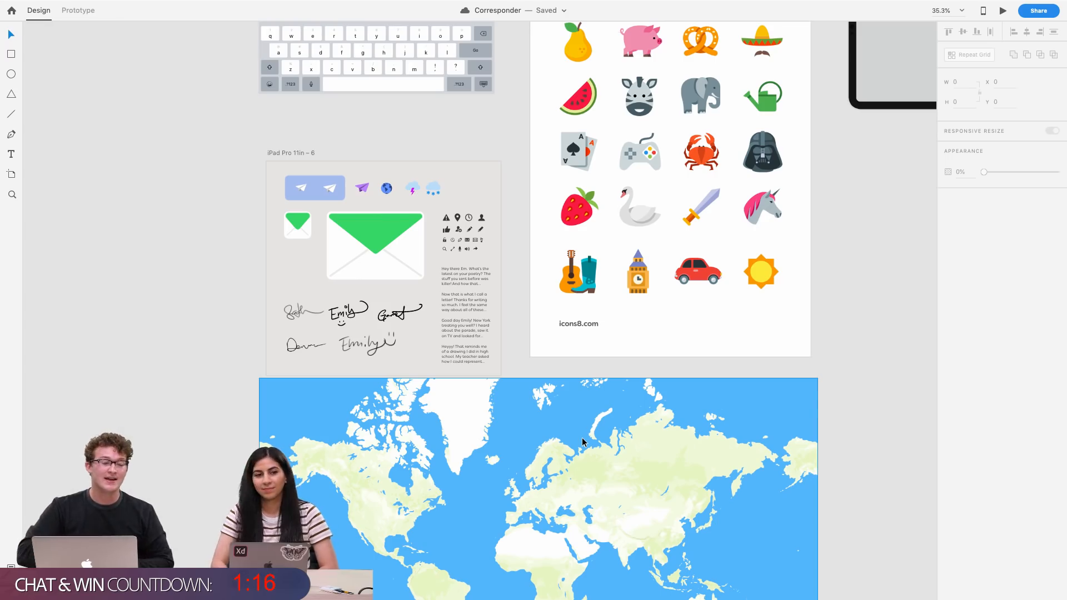
scroll(583, 442, down, 3)
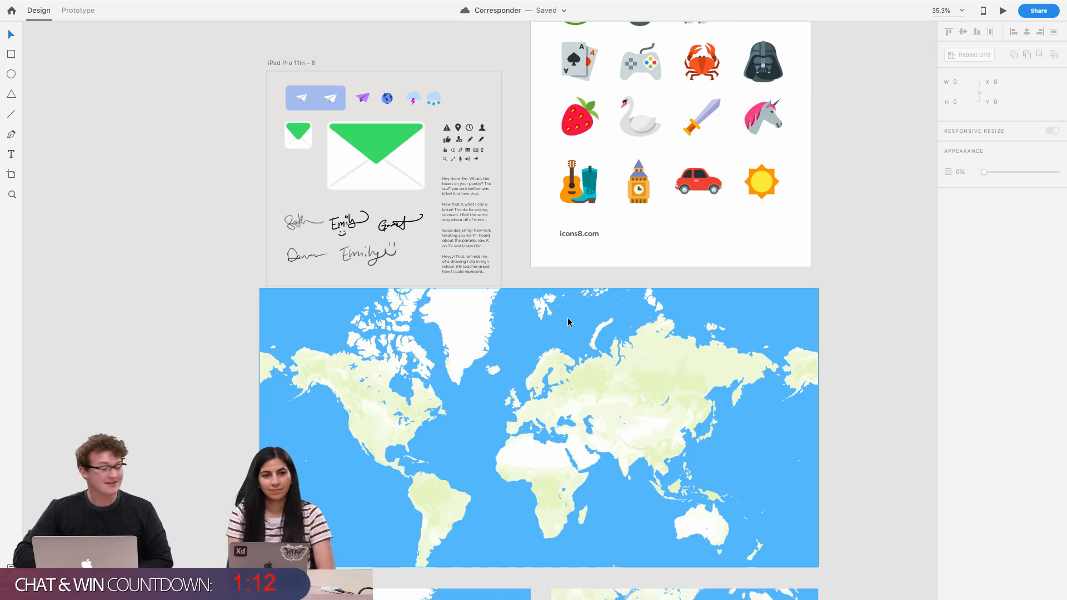
scroll(568, 321, down, 2)
Examine the signature sketches and the letter text on the iPad Pro 11in – 19 artboard
scroll(270, 227, up, 3)
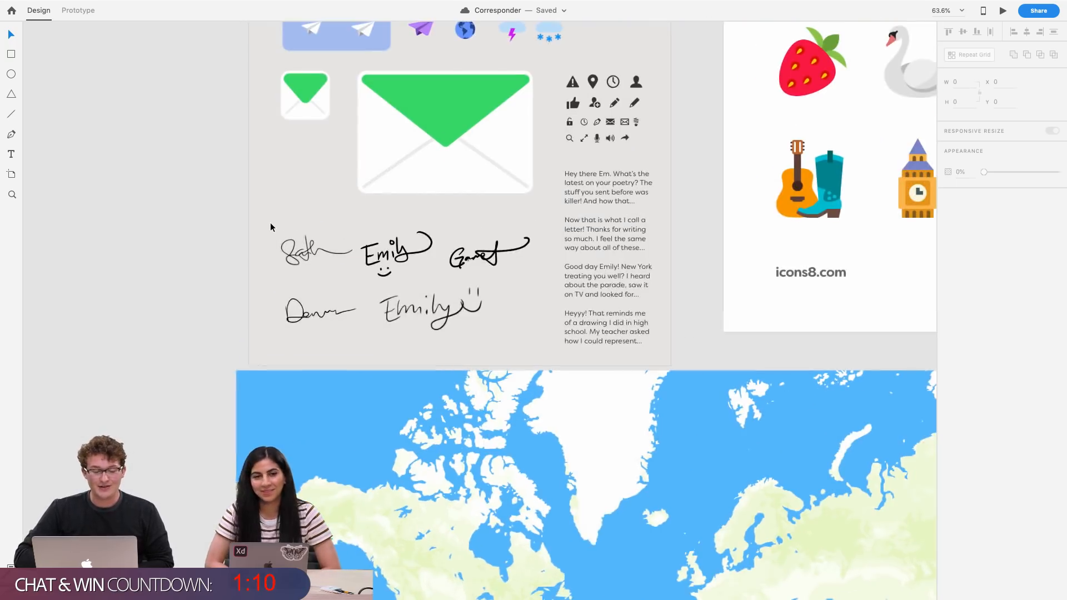
scroll(270, 227, up, 5)
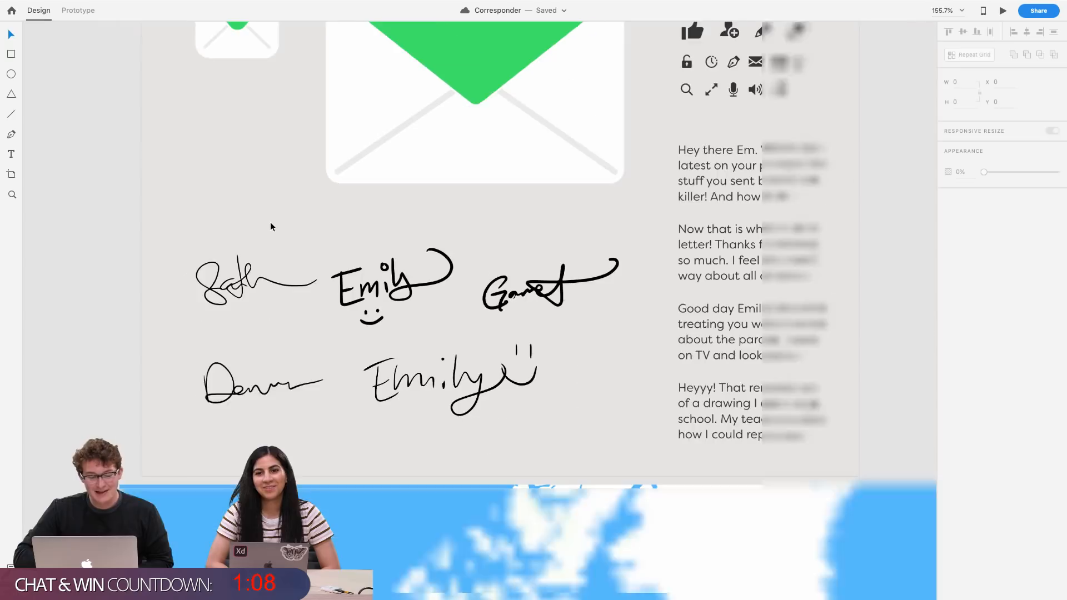
scroll(271, 226, left, 1)
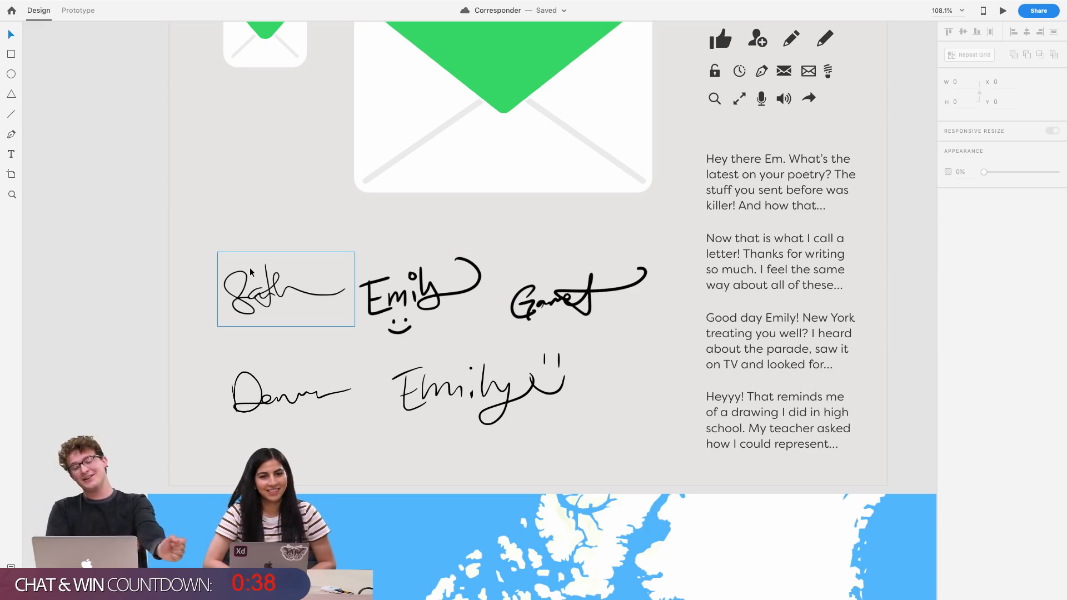
scroll(251, 313, left, 5)
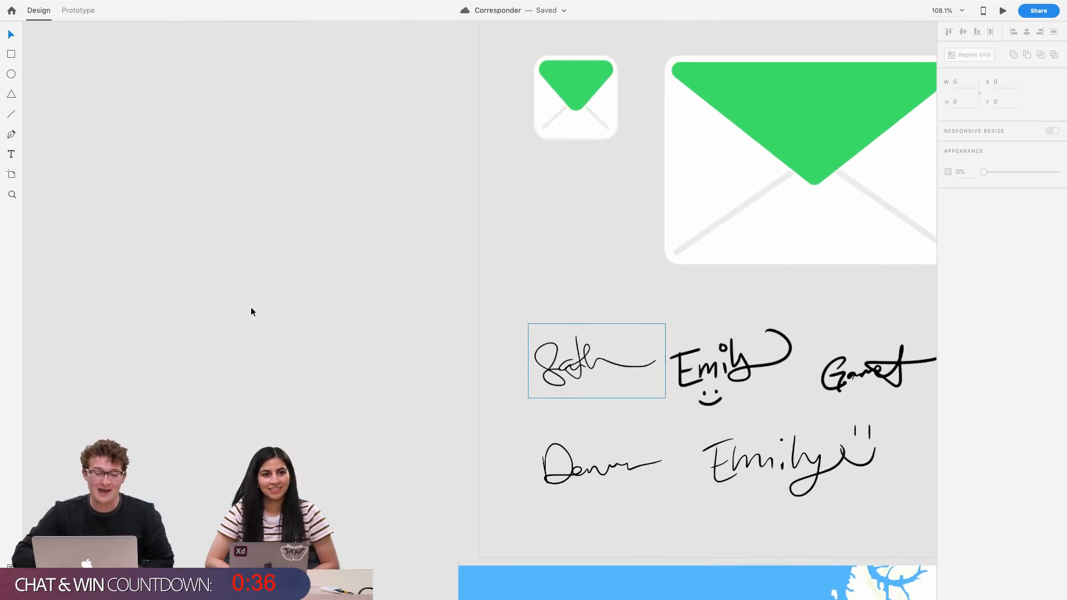
scroll(251, 313, down, 5)
scroll(251, 313, left, 5)
scroll(252, 313, down, 8)
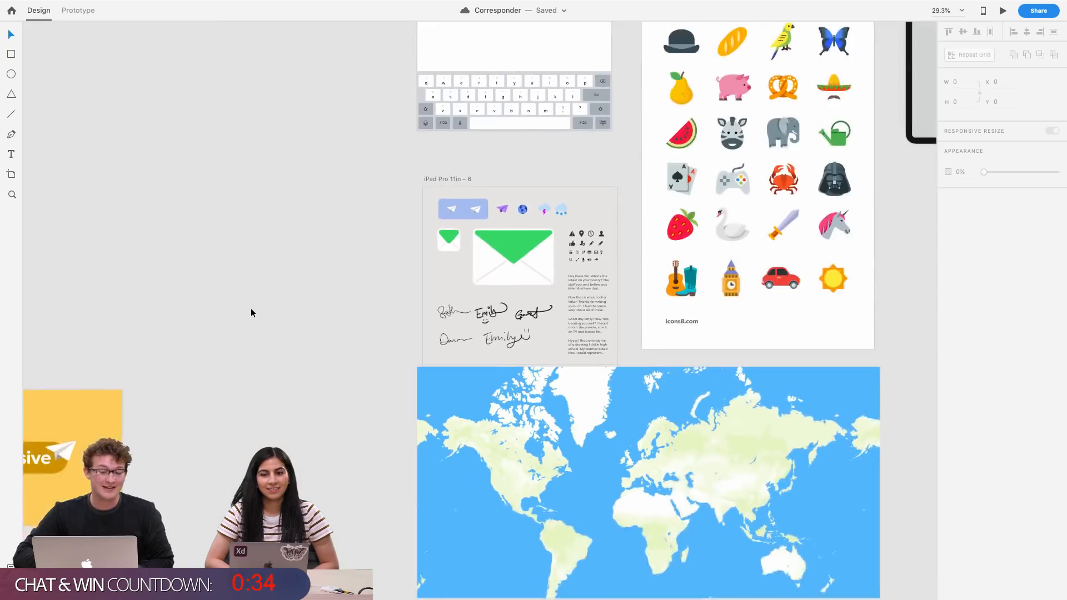
scroll(459, 382, down, 4)
scroll(458, 383, left, 10)
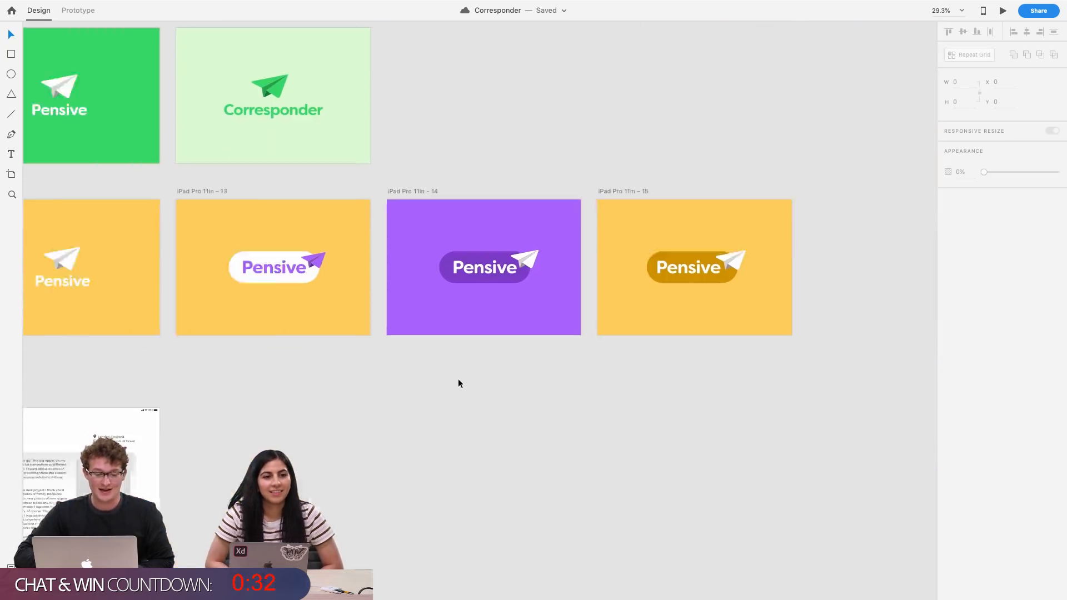
scroll(458, 383, left, 5)
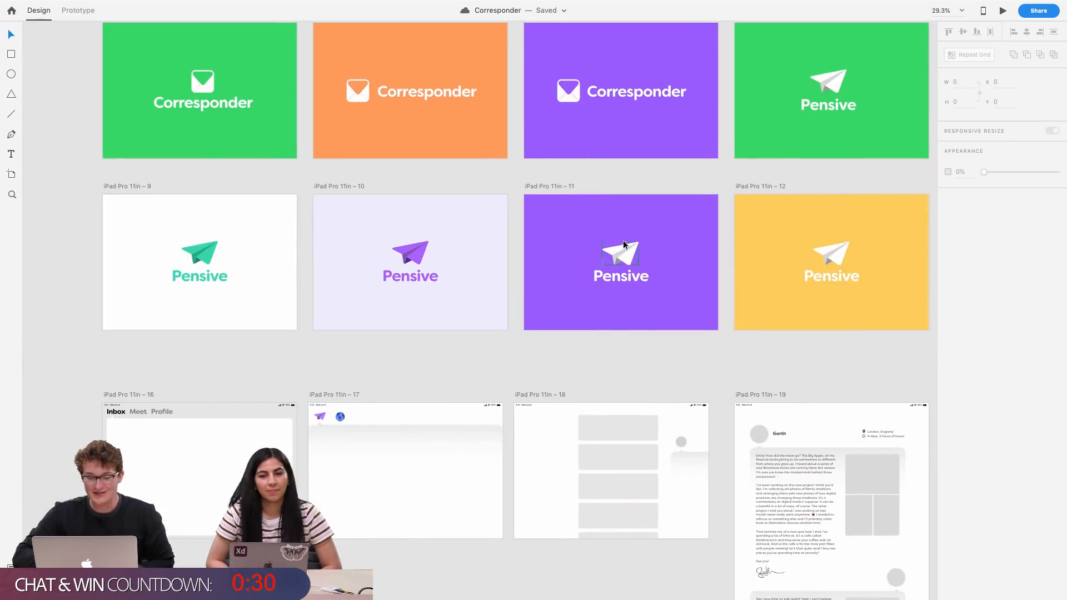
scroll(603, 170, right, 3)
scroll(603, 170, up, 2)
scroll(644, 171, up, 5)
scroll(650, 167, right, 3)
scroll(650, 167, up, 2)
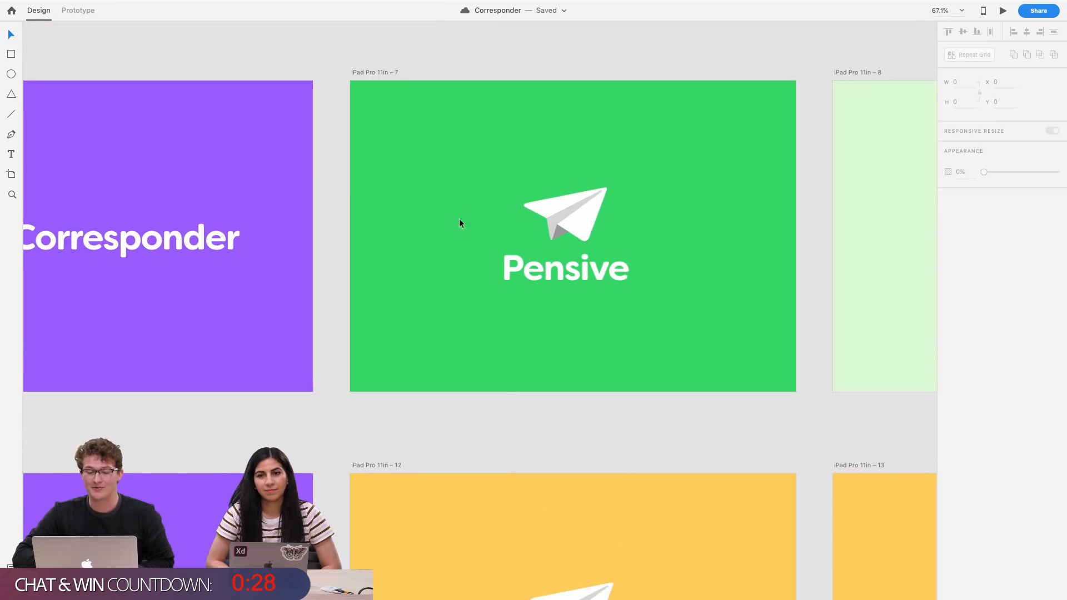
scroll(571, 227, down, 3)
scroll(570, 228, down, 5)
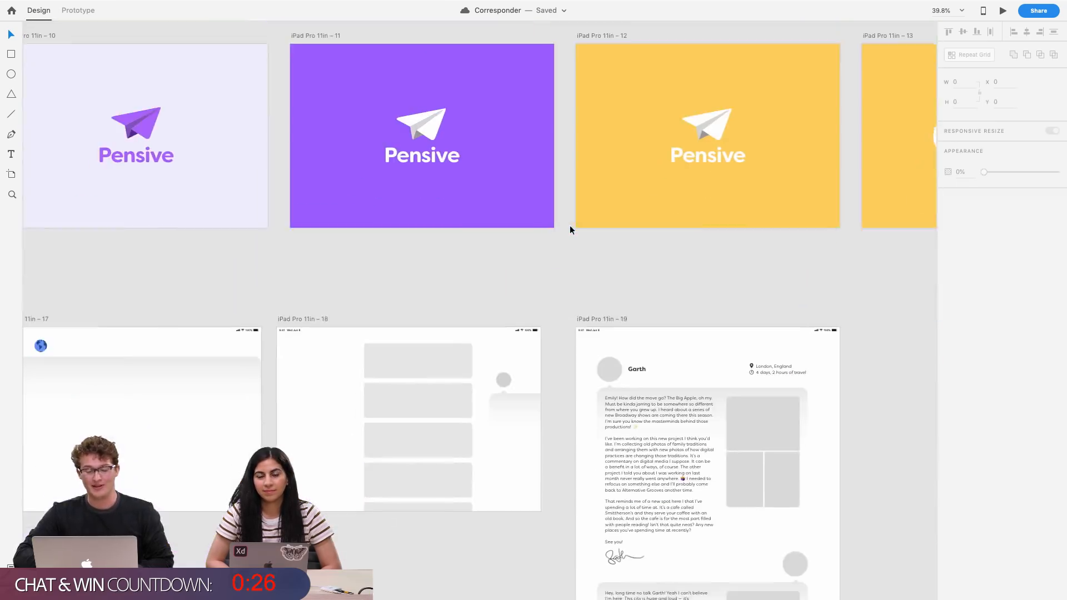
scroll(570, 228, right, 6)
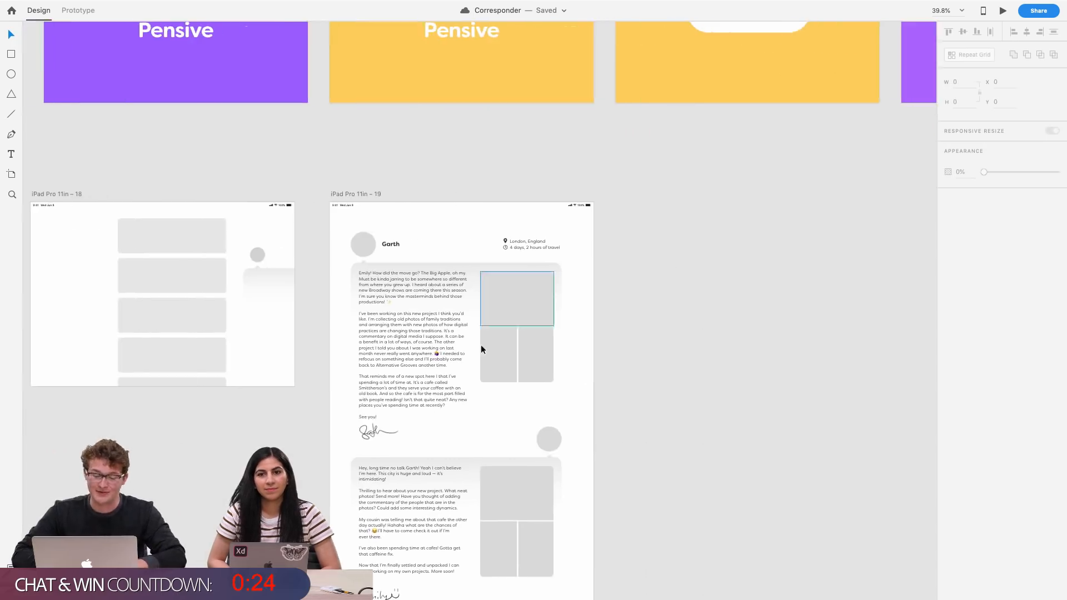
scroll(481, 348, up, 3)
scroll(450, 372, up, 2)
scroll(450, 373, down, 3)
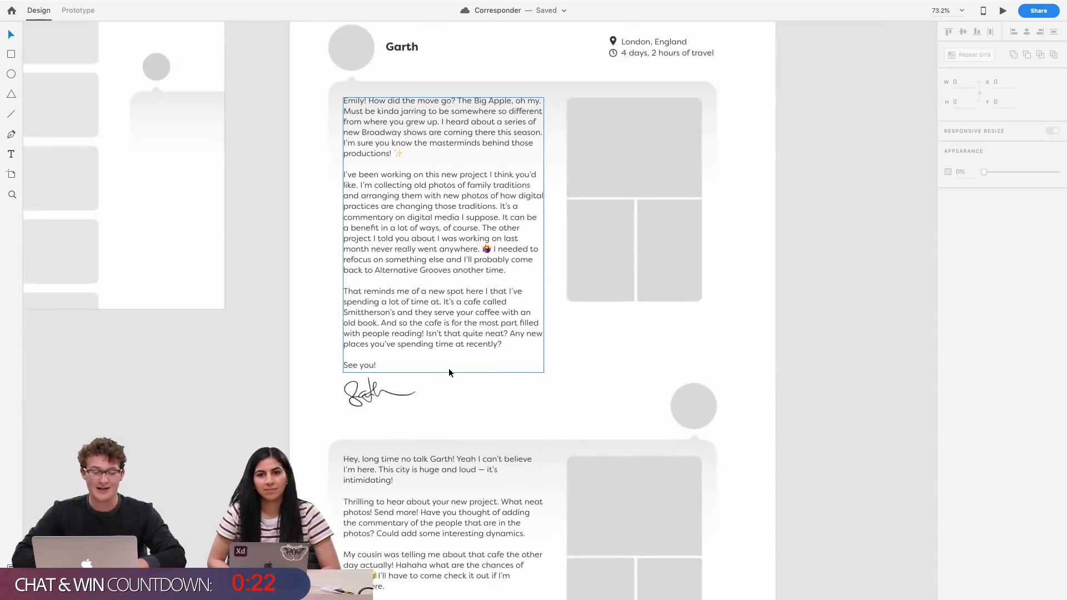
scroll(448, 372, up, 3)
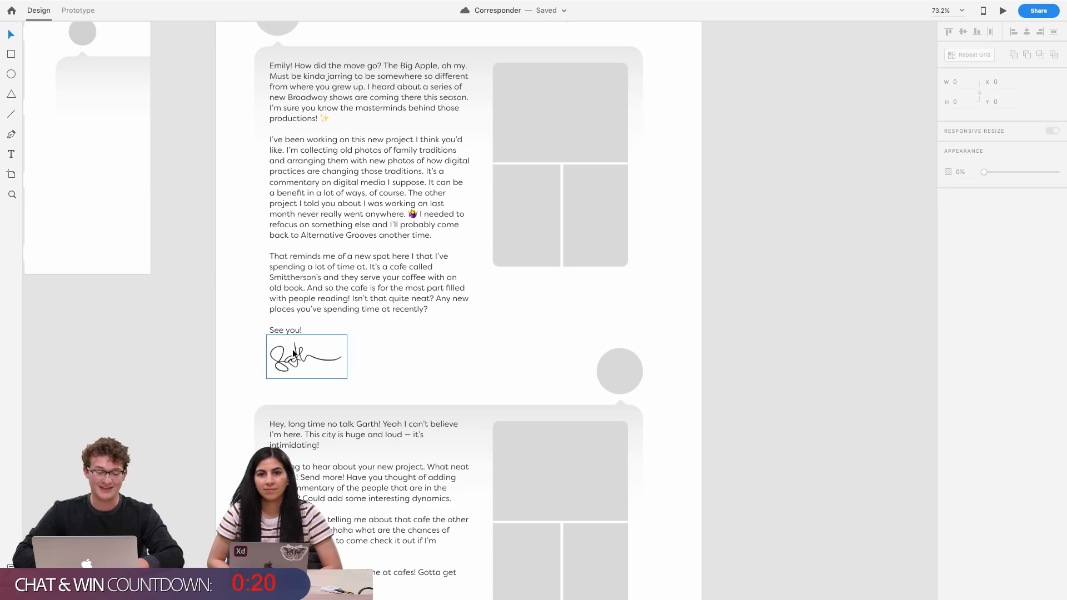
scroll(328, 227, up, 3)
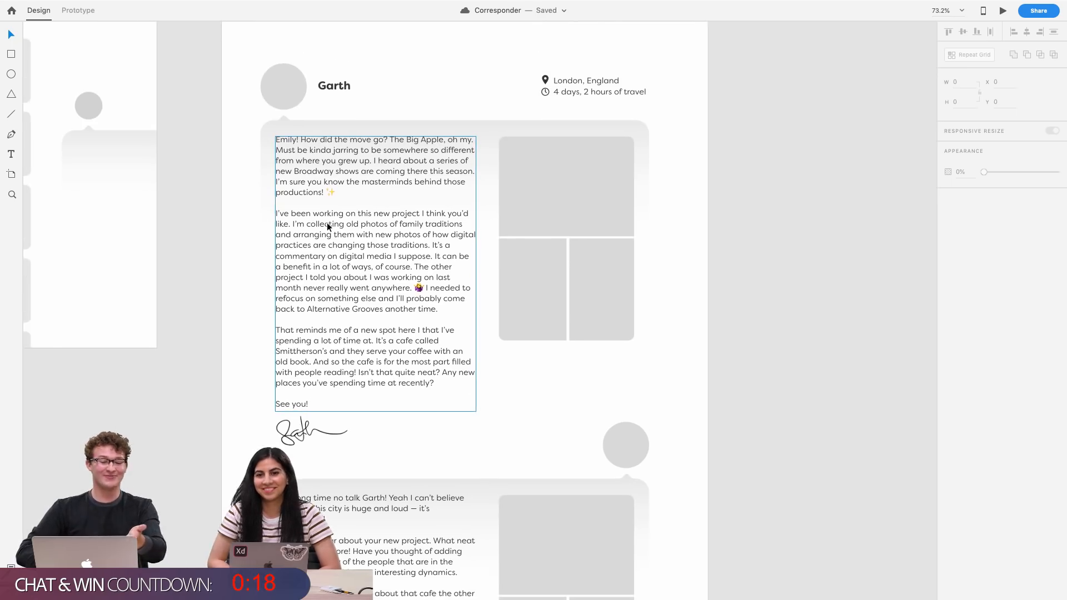
scroll(328, 227, up, 1)
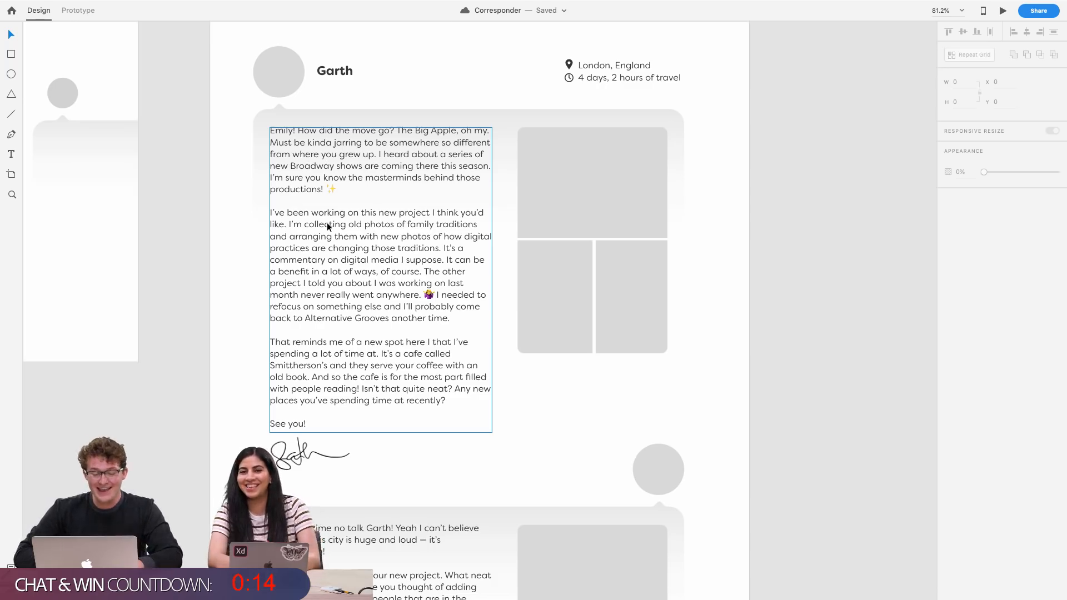
scroll(360, 279, up, 1)
scroll(359, 280, left, 1)
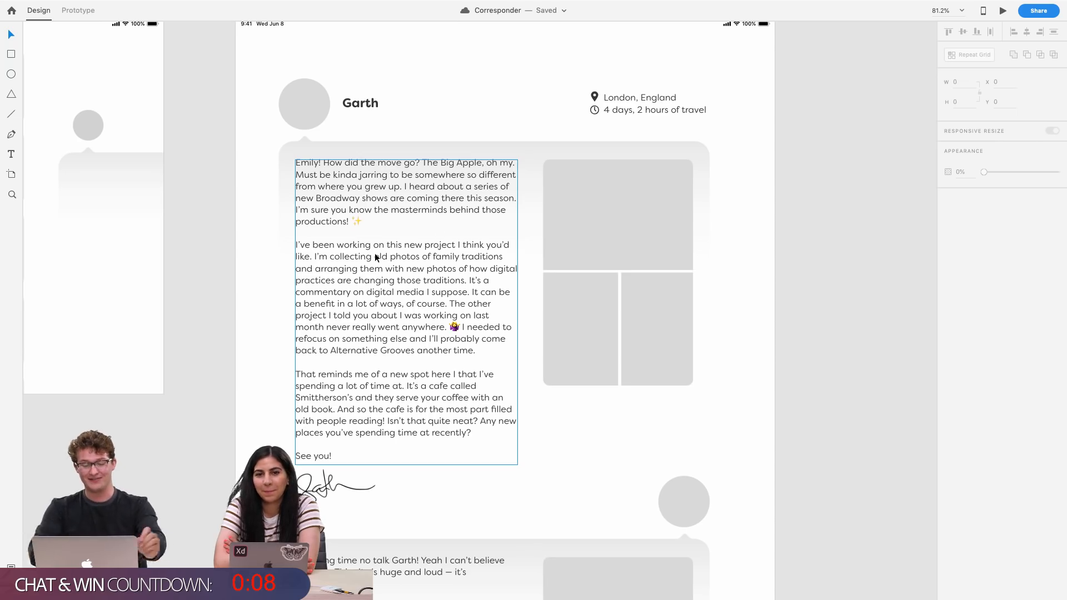
scroll(376, 258, down, 5)
scroll(376, 257, up, 6)
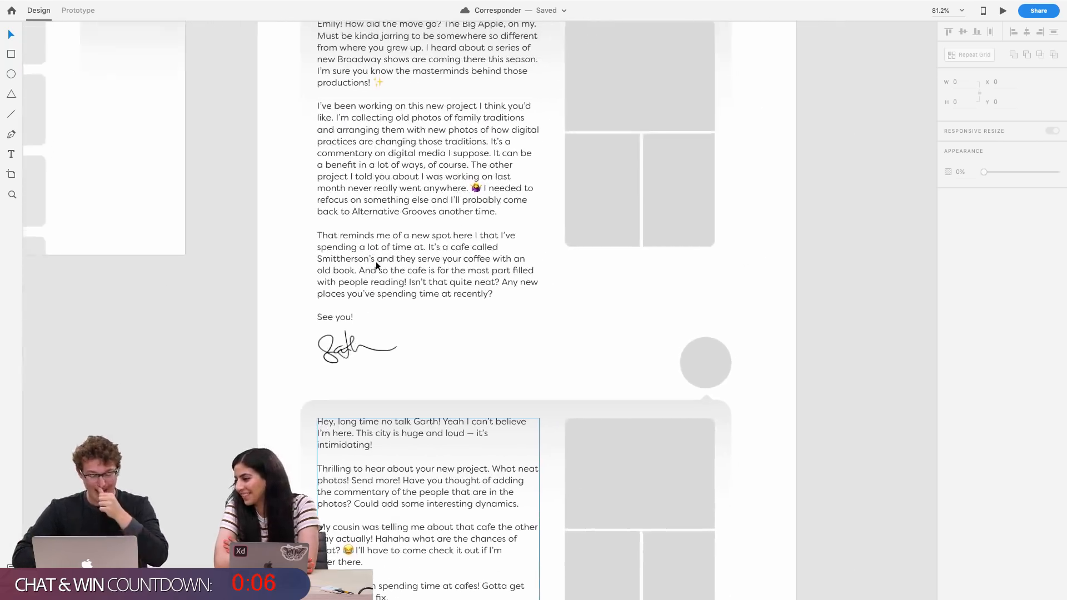
Switch to the Corresponder iPad App Concept page in Chrome and scroll through its letter and reply screens
key(ctrl+Up)
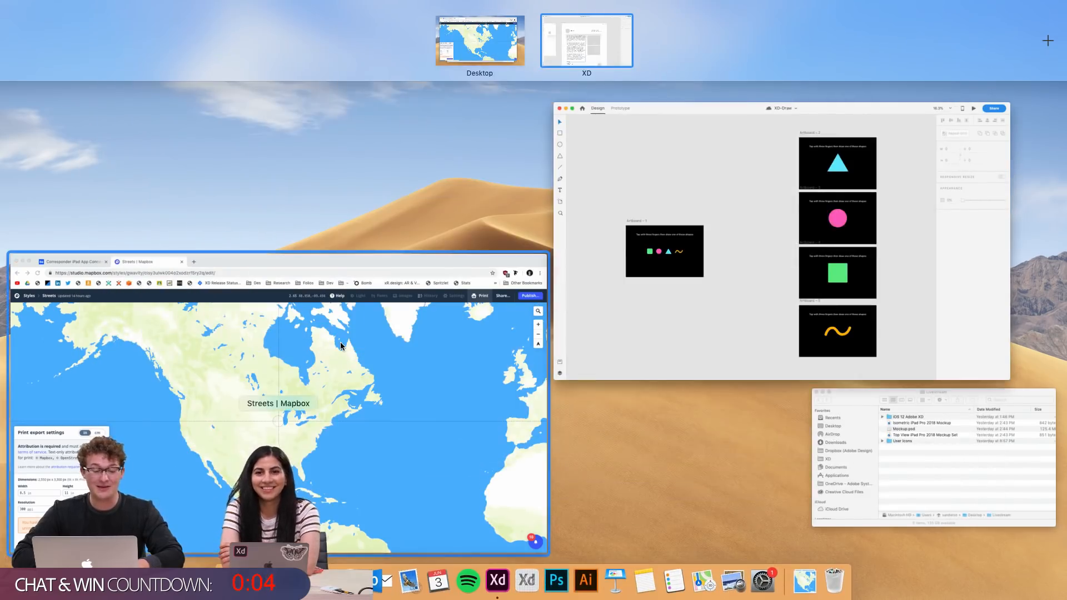
click(374, 267)
click(125, 39)
scroll(397, 287, up, 5)
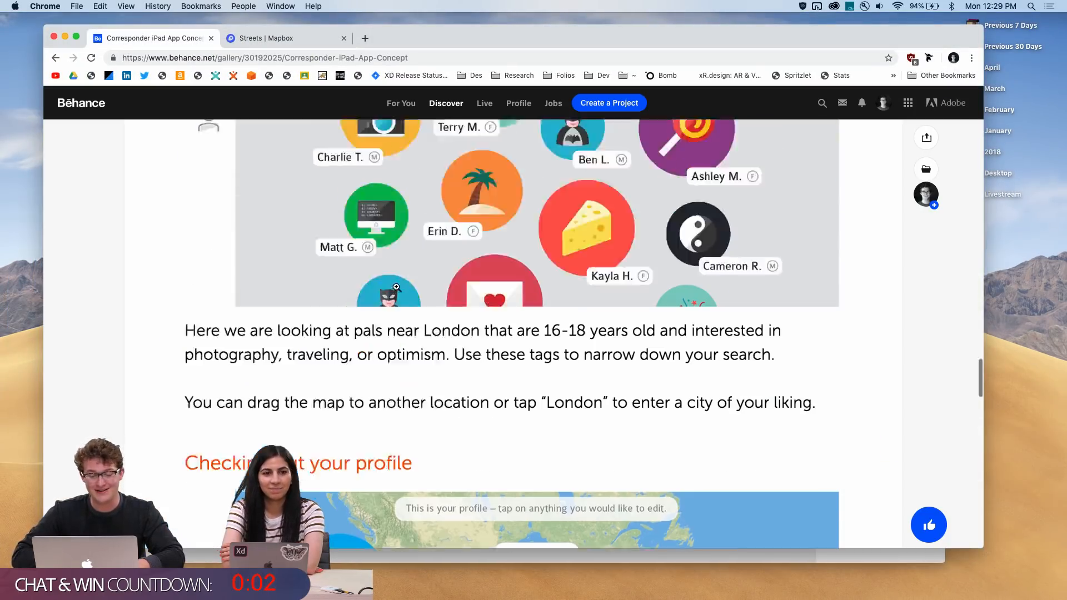
scroll(397, 288, down, 8)
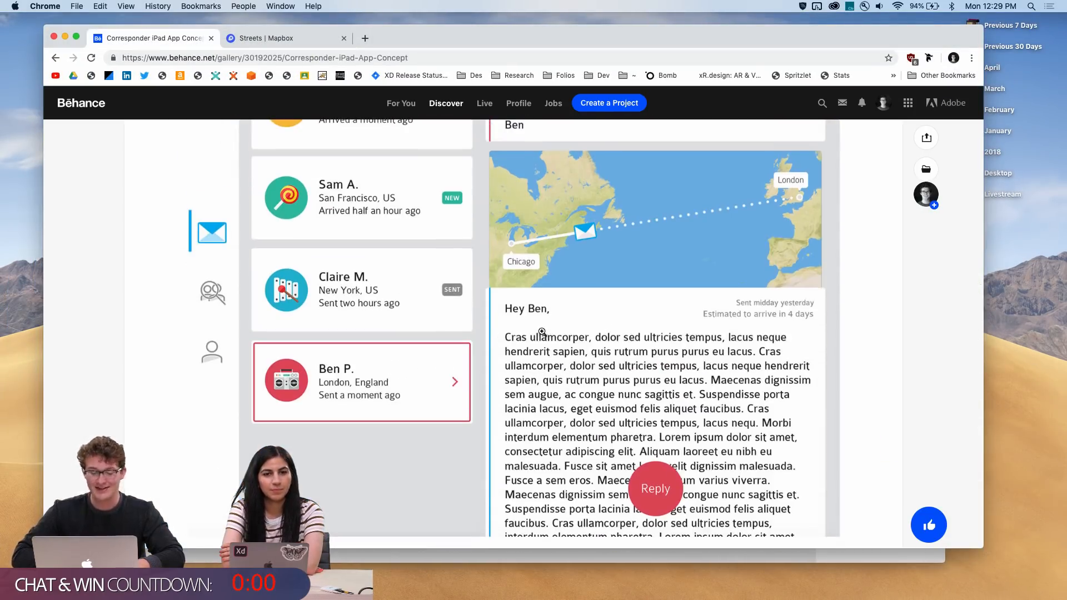
scroll(679, 415, up, 1)
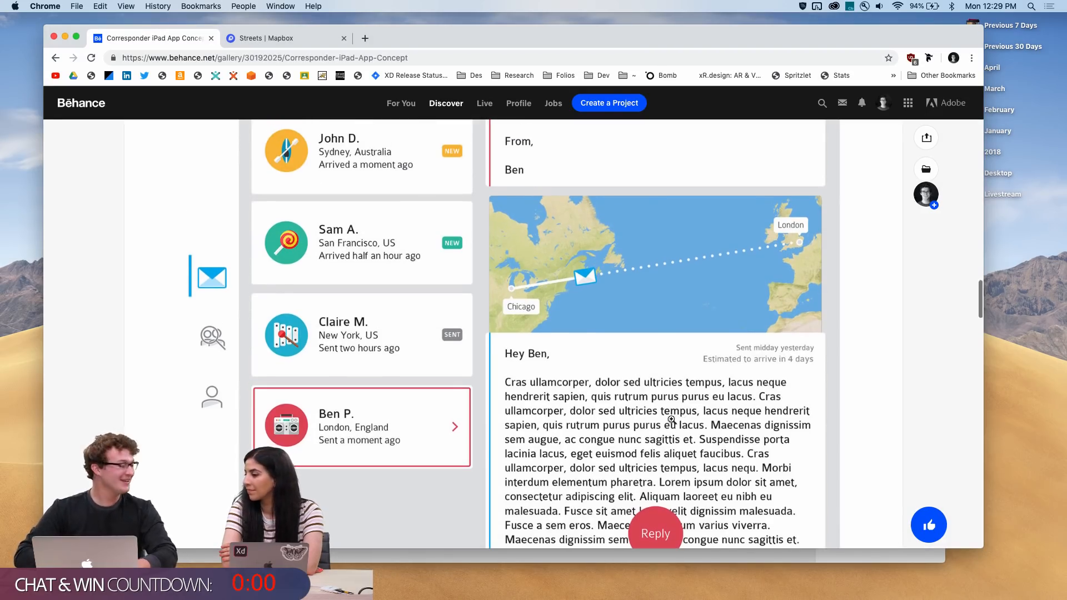
scroll(609, 415, up, 15)
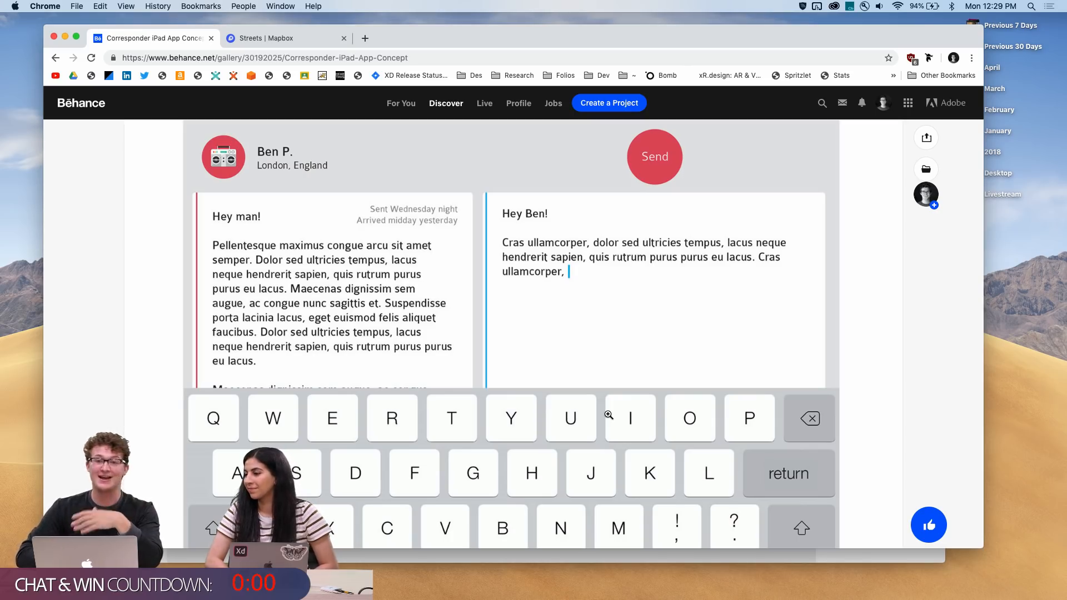
scroll(609, 415, up, 4)
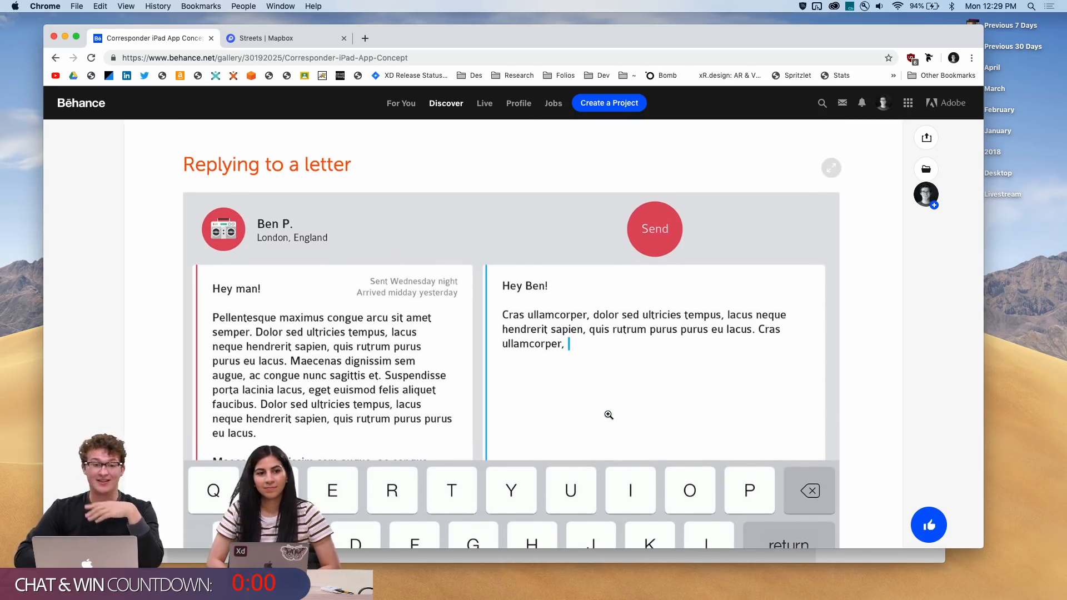
scroll(609, 415, up, 12)
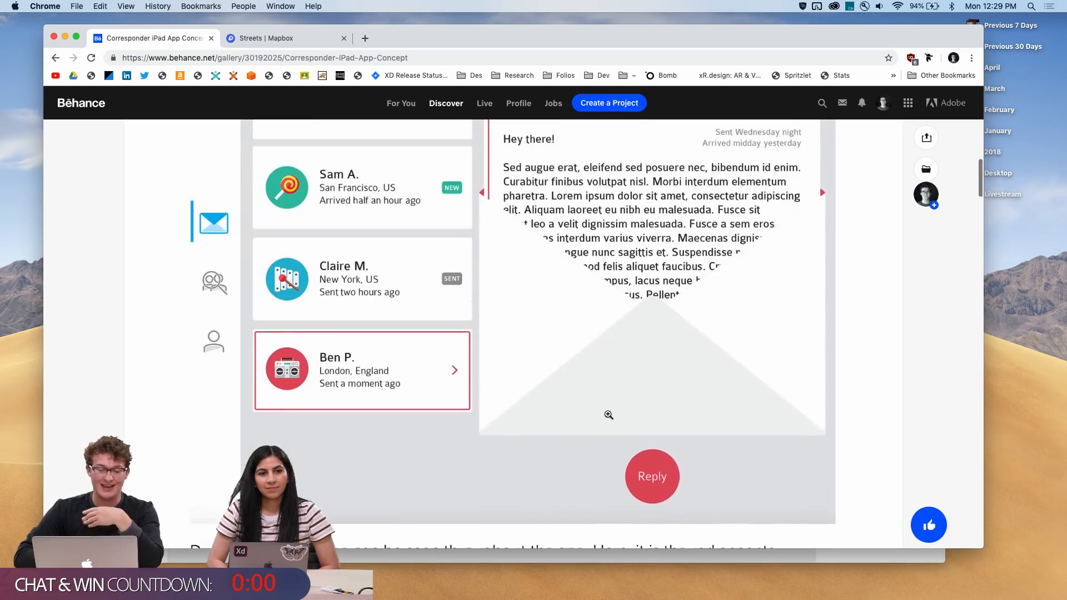
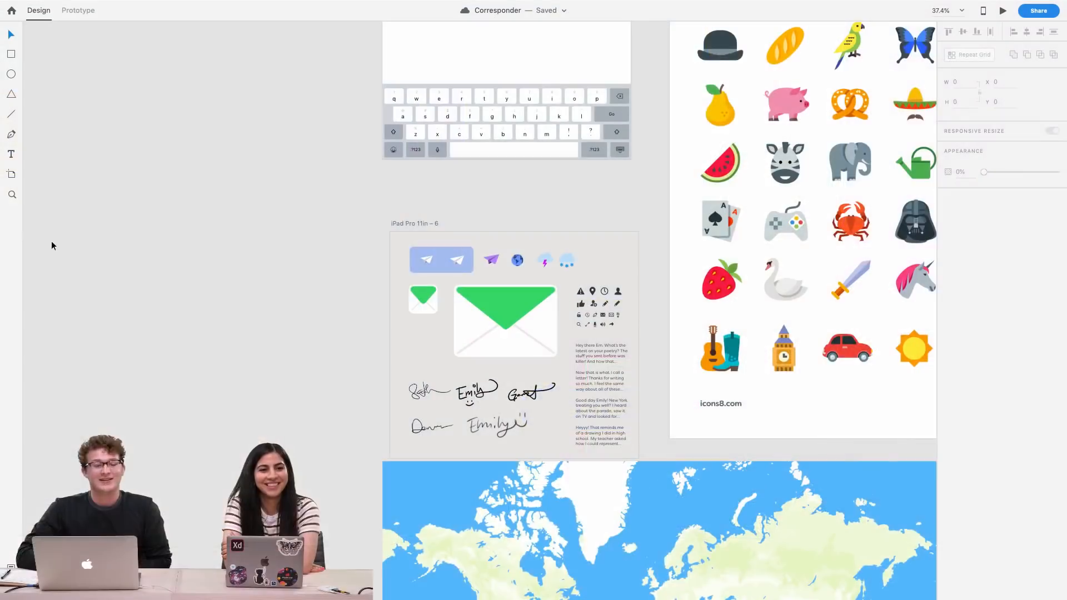
Browse the canvas artboards with the logo variations and app screens
scroll(419, 195, right, 5)
scroll(419, 195, down, 15)
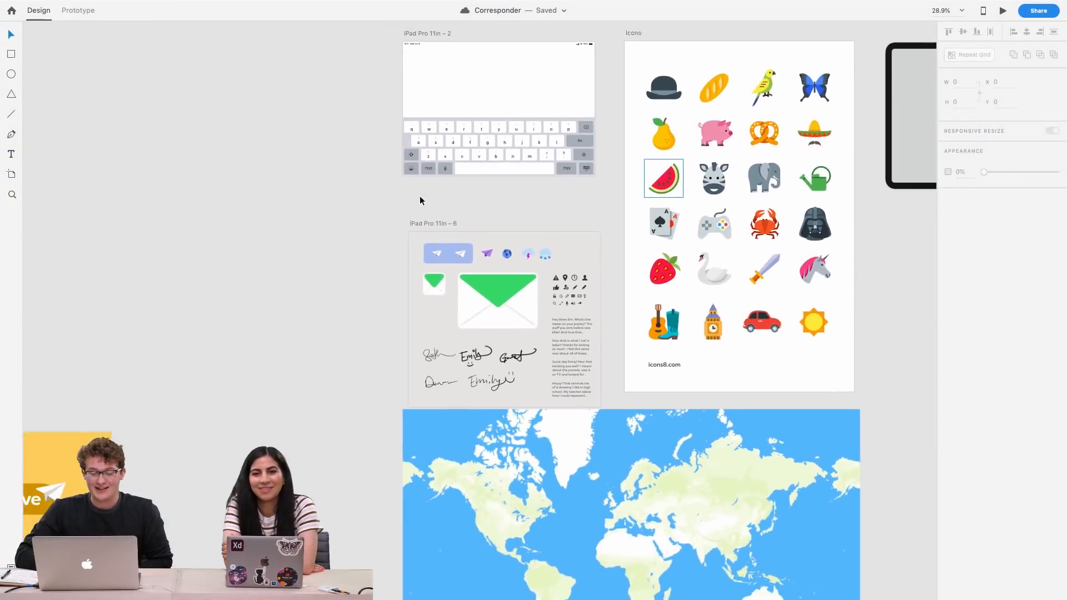
scroll(419, 196, left, 10)
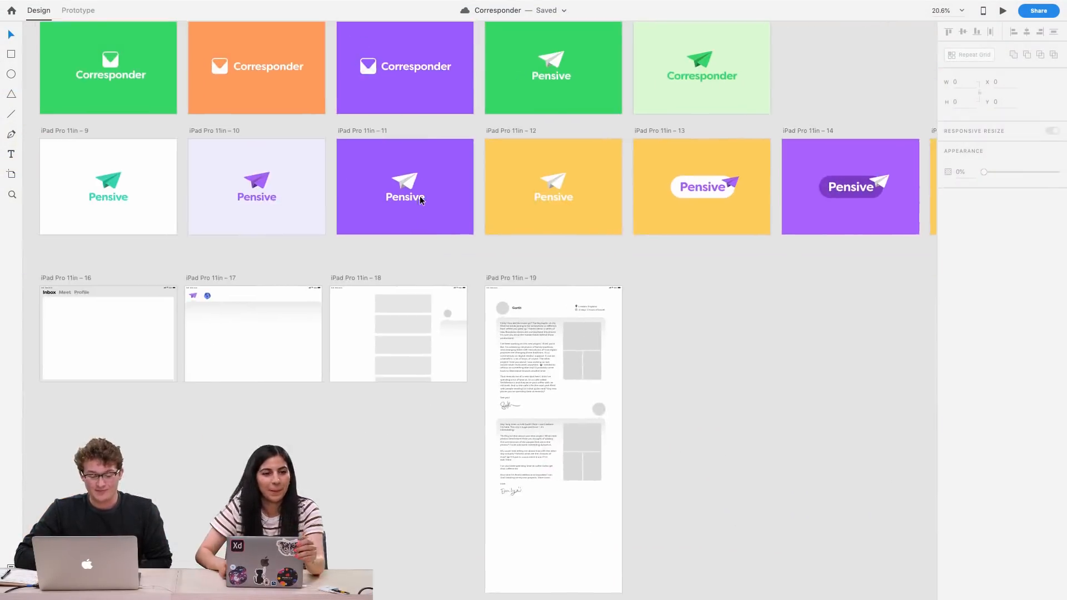
scroll(612, 360, up, 5)
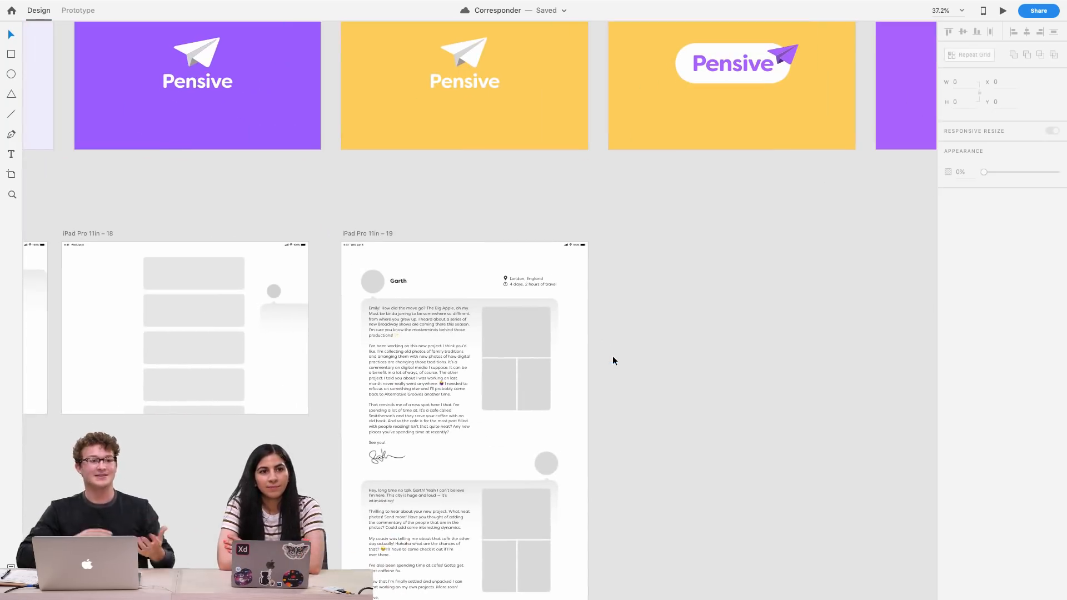
Select the iPad Pro 11in – 19 artboard and examine its letter layout up close
click(352, 235)
scroll(468, 256, left, 3)
scroll(468, 256, down, 2)
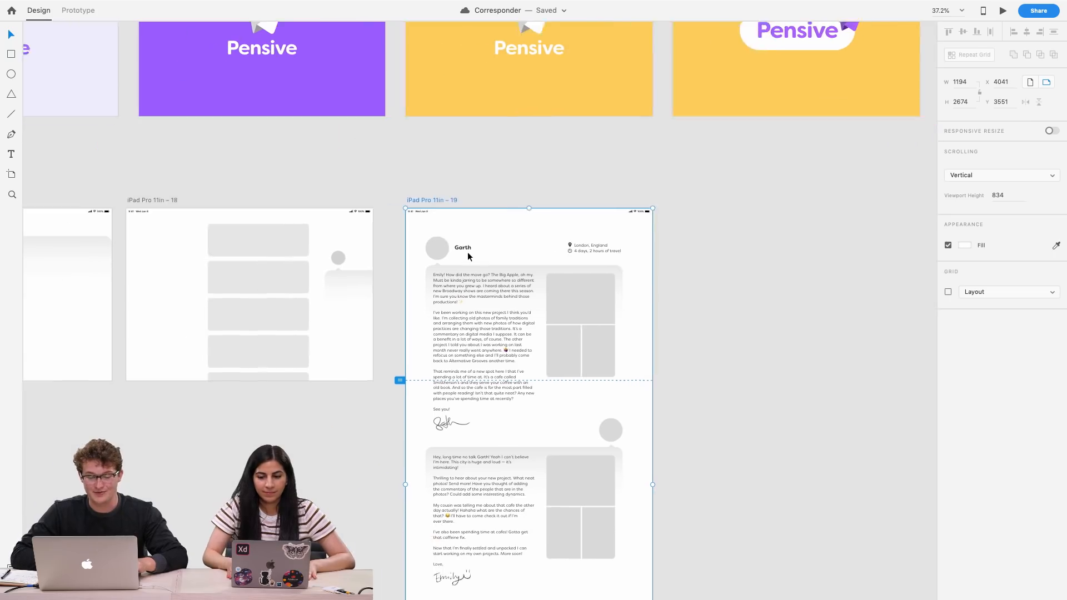
scroll(467, 256, up, 5)
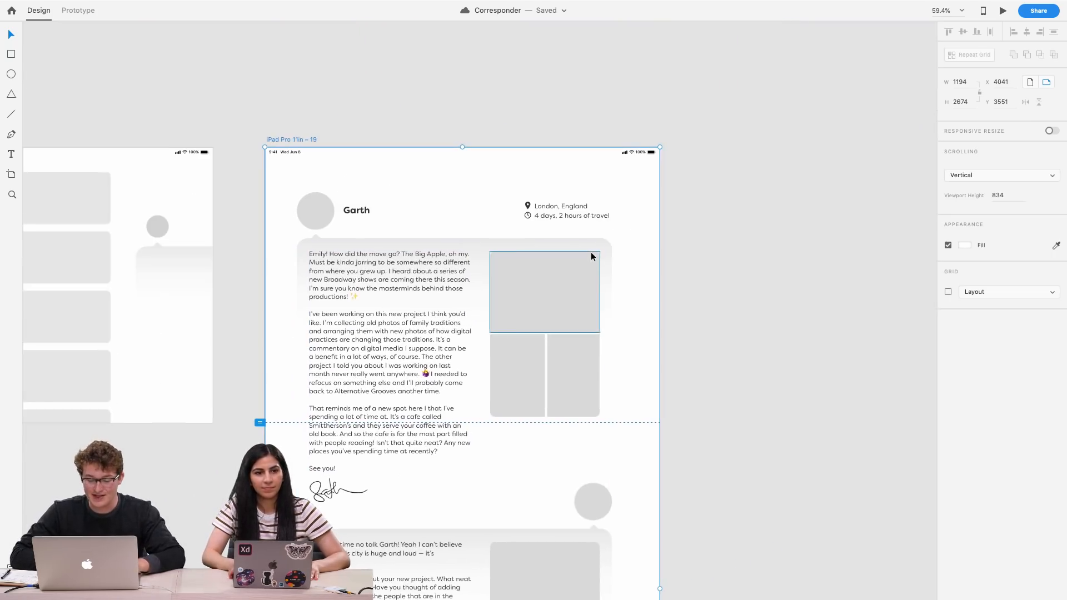
scroll(549, 376, up, 4)
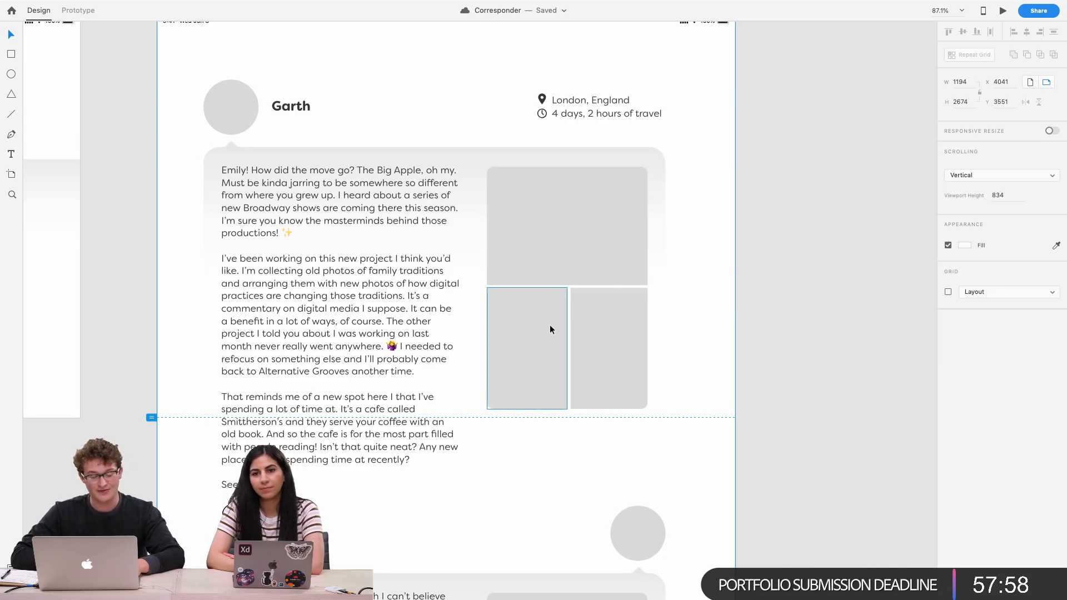
scroll(549, 325, left, 2)
scroll(633, 187, right, 3)
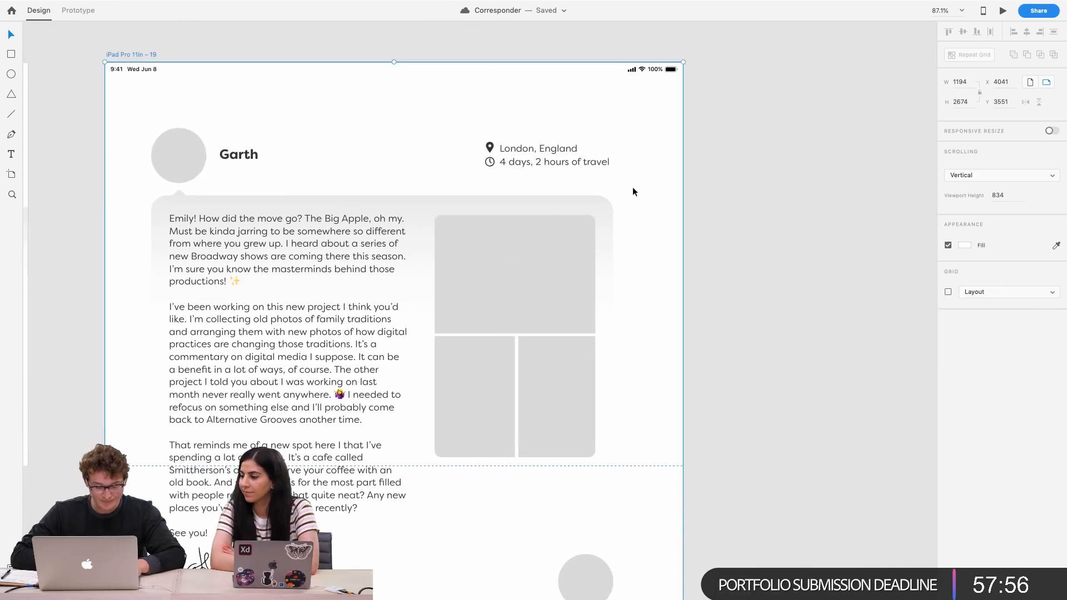
scroll(633, 187, down, 5)
scroll(402, 181, right, 2)
scroll(243, 198, left, 5)
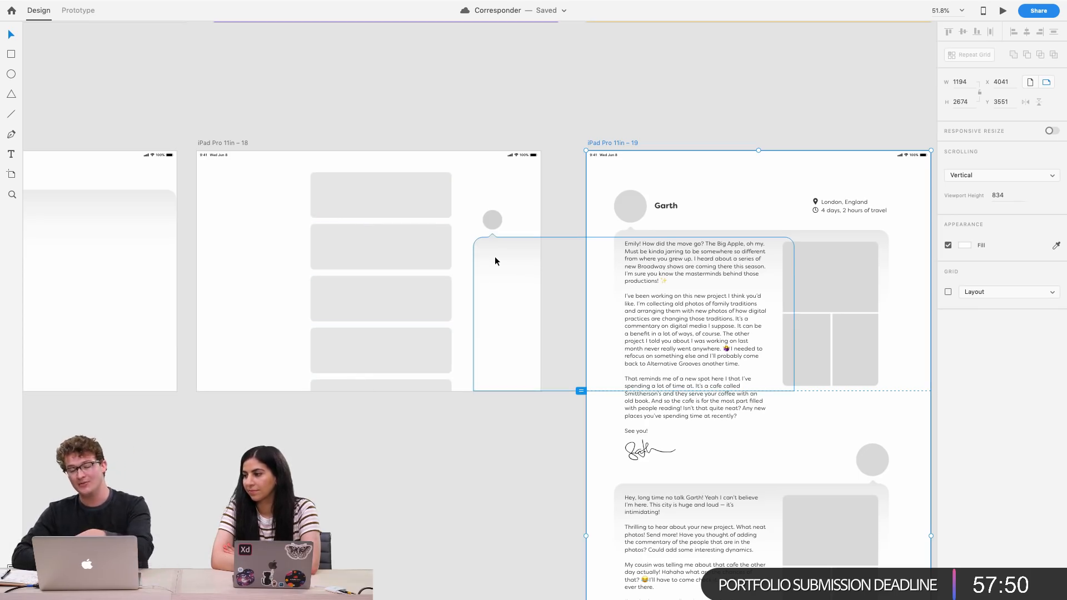
scroll(573, 266, up, 3)
scroll(572, 265, right, 3)
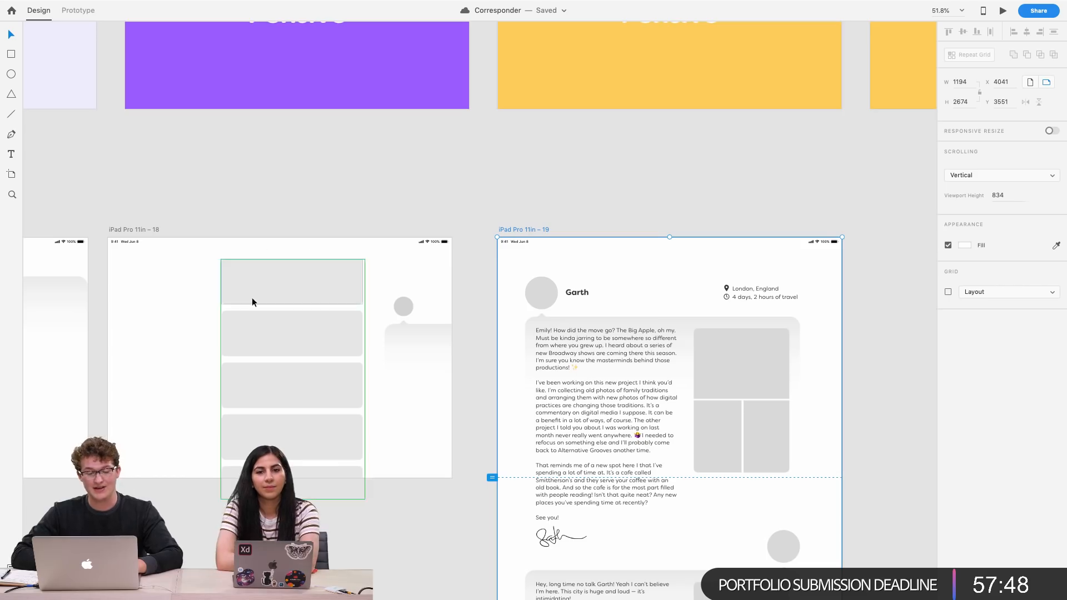
Add a "Name" text label inside the first card of the repeat grid on iPad Pro 11in – 18
click(258, 284)
double_click(258, 285)
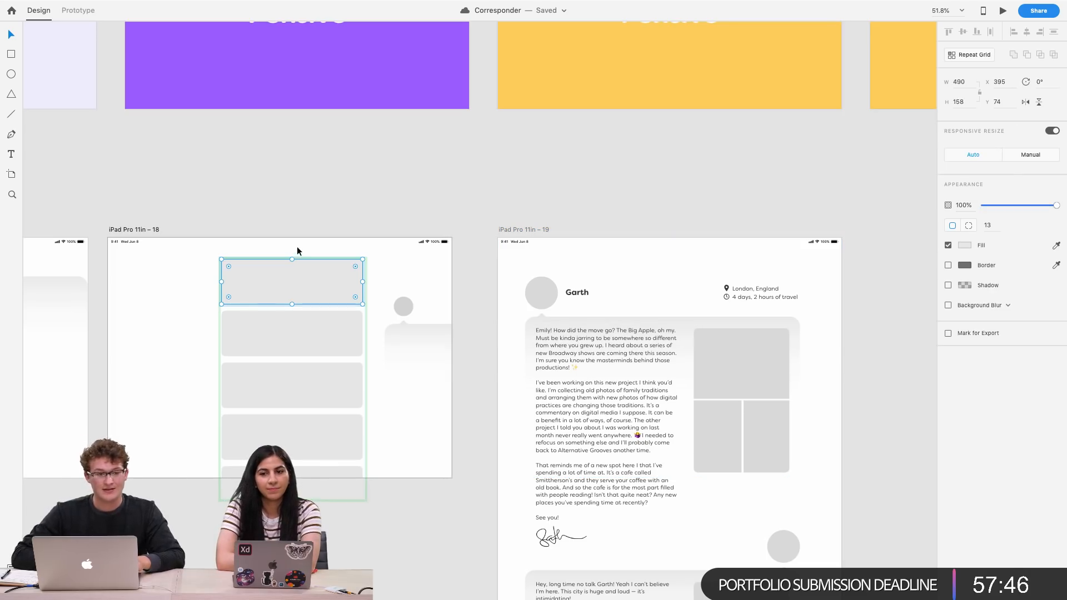
click(319, 206)
scroll(319, 206, left, 3)
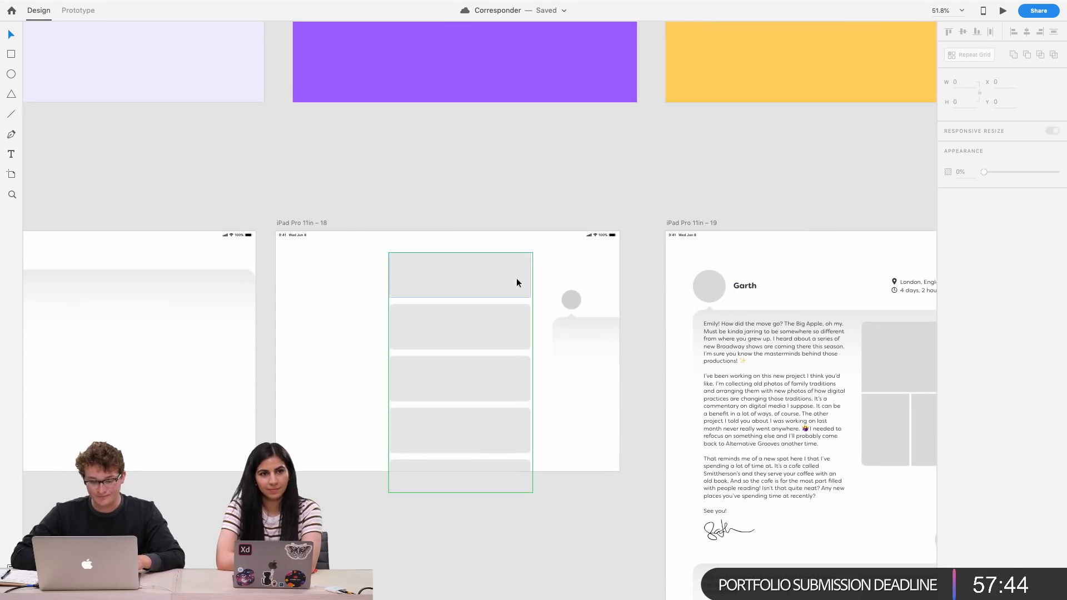
scroll(475, 282, right, 2)
scroll(475, 282, up, 1)
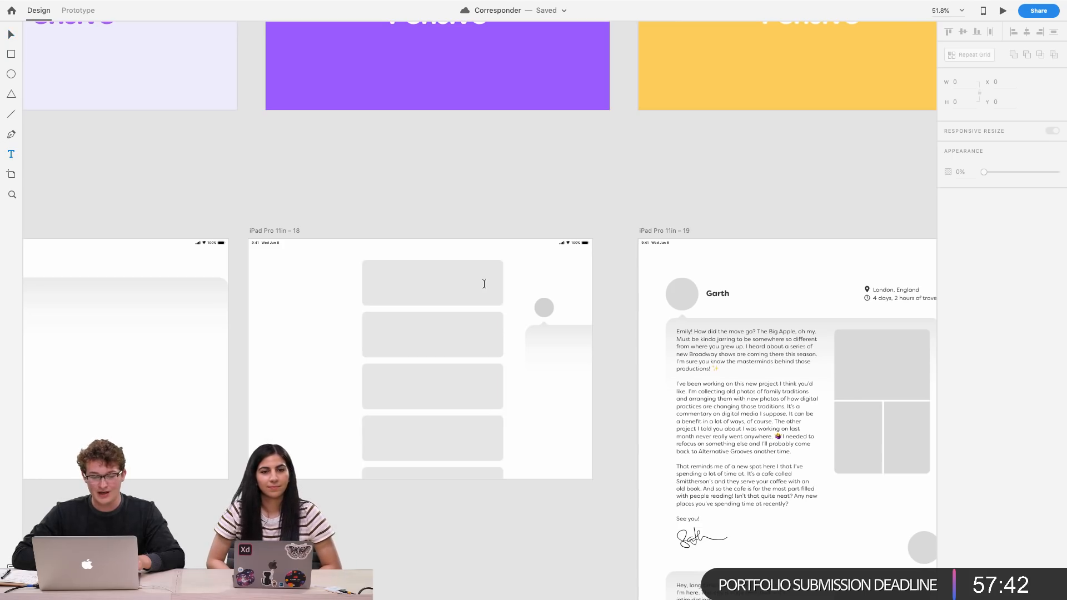
scroll(484, 284, up, 5)
key(v)
double_click(341, 274)
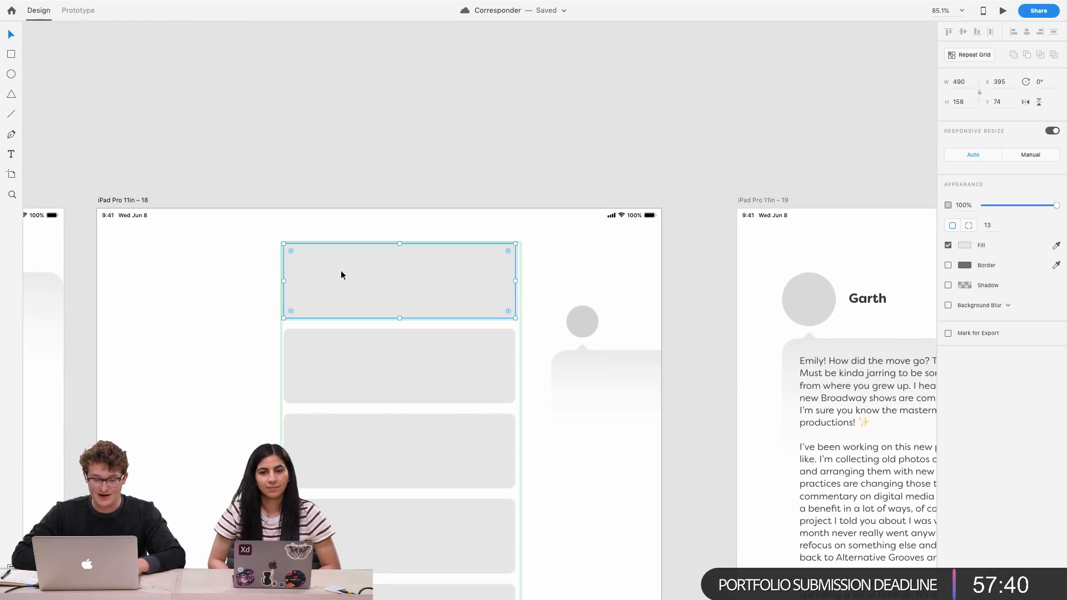
key(t)
click(323, 270)
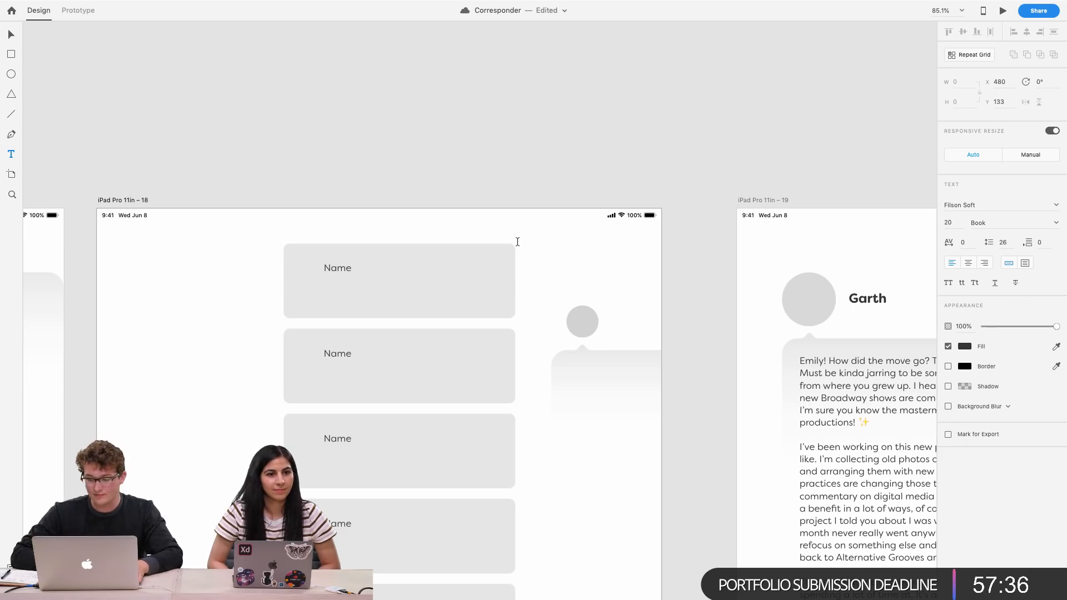
key(Escape)
Set the Name label's font size to 28
scroll(362, 255, up, 6)
scroll(361, 255, down, 4)
scroll(362, 255, left, 4)
scroll(526, 227, up, 4)
scroll(526, 226, left, 2)
scroll(527, 226, up, 2)
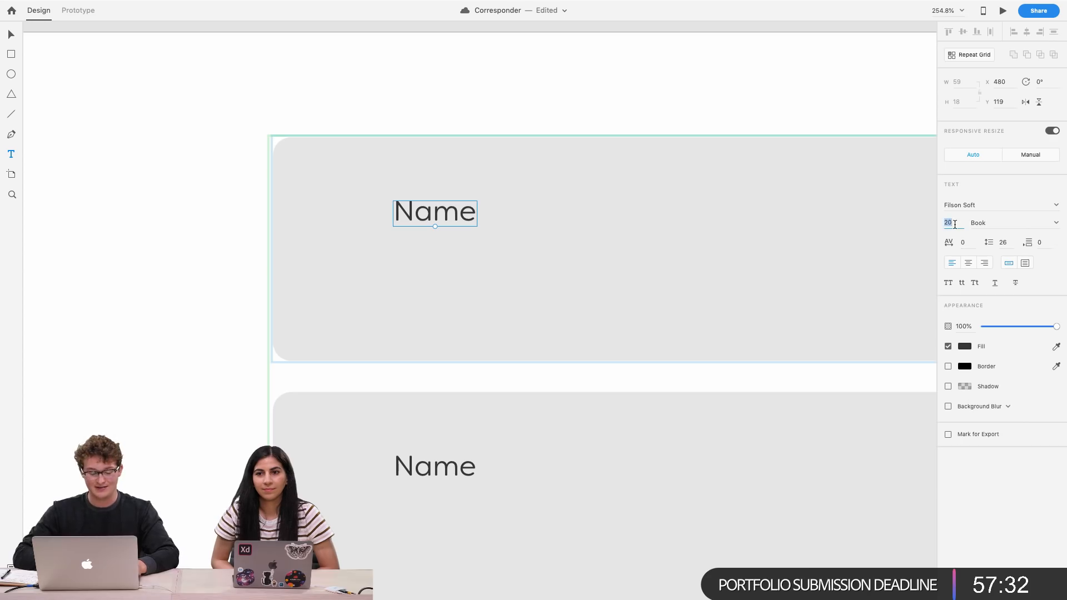
text(28)
key(Return)
Duplicate the Name label to a second line just below it in the card
scroll(538, 152, down, 5)
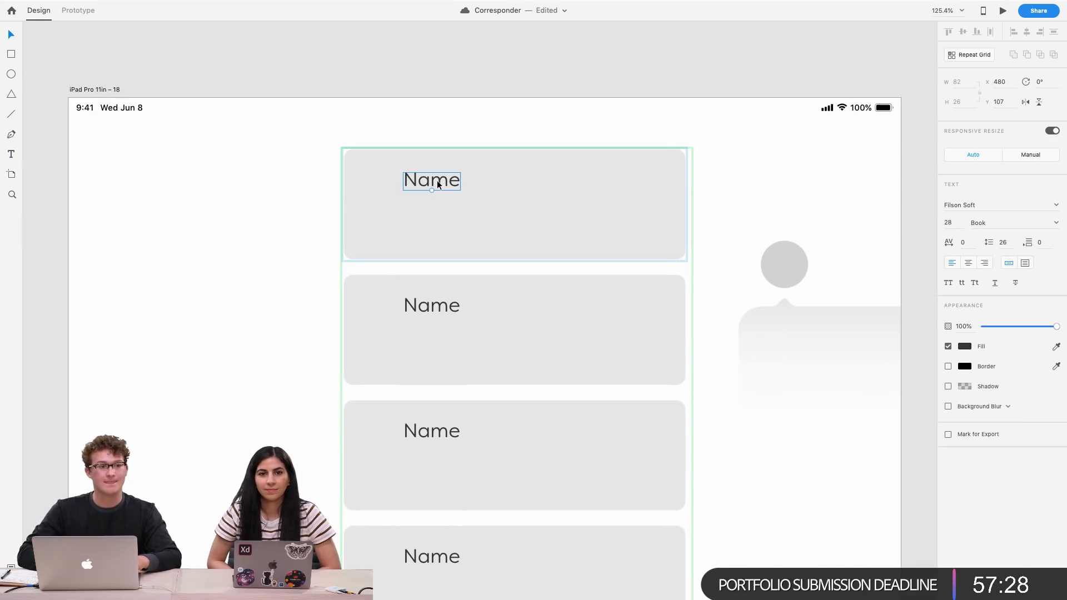
drag(437, 180, 438, 211)
double_click(438, 212)
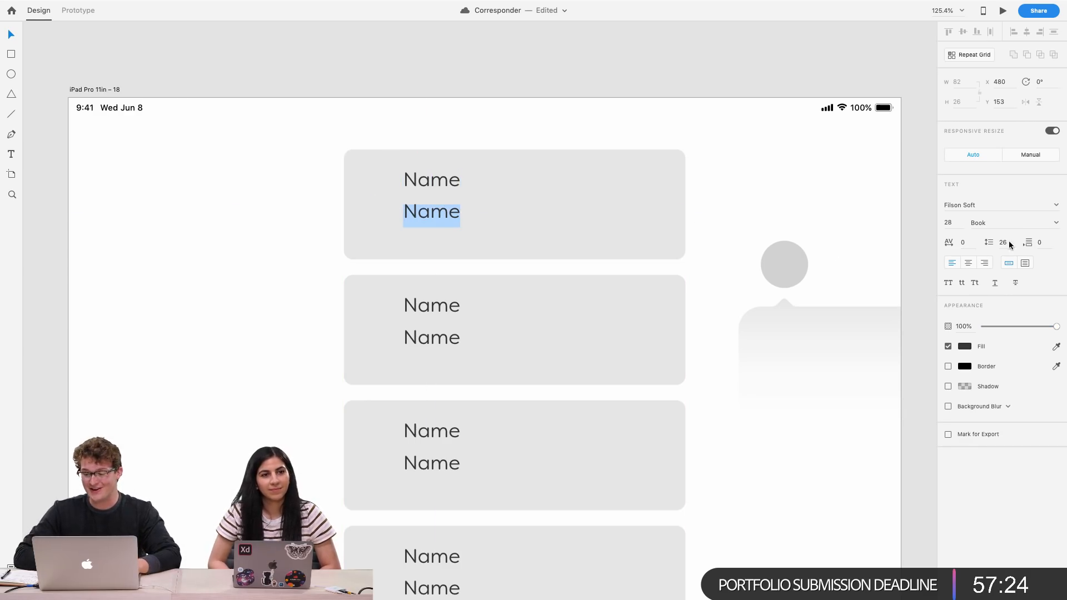
key(Escape)
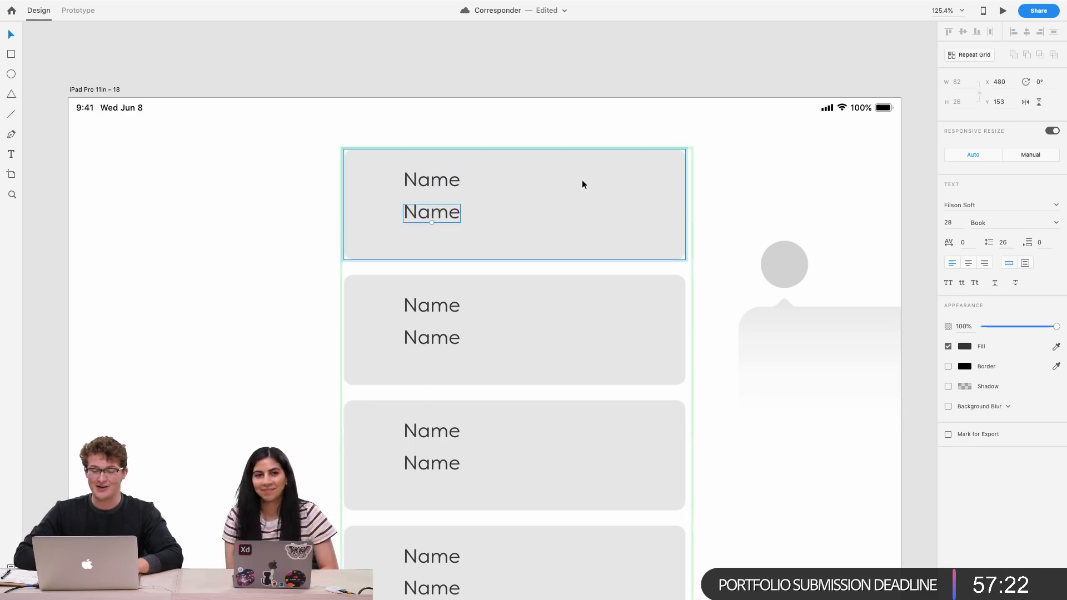
Select and copy the "Hey there Em" letter preview text on the iPad Pro 11in – 6 artboard
scroll(582, 179, down, 5)
scroll(582, 179, up, 5)
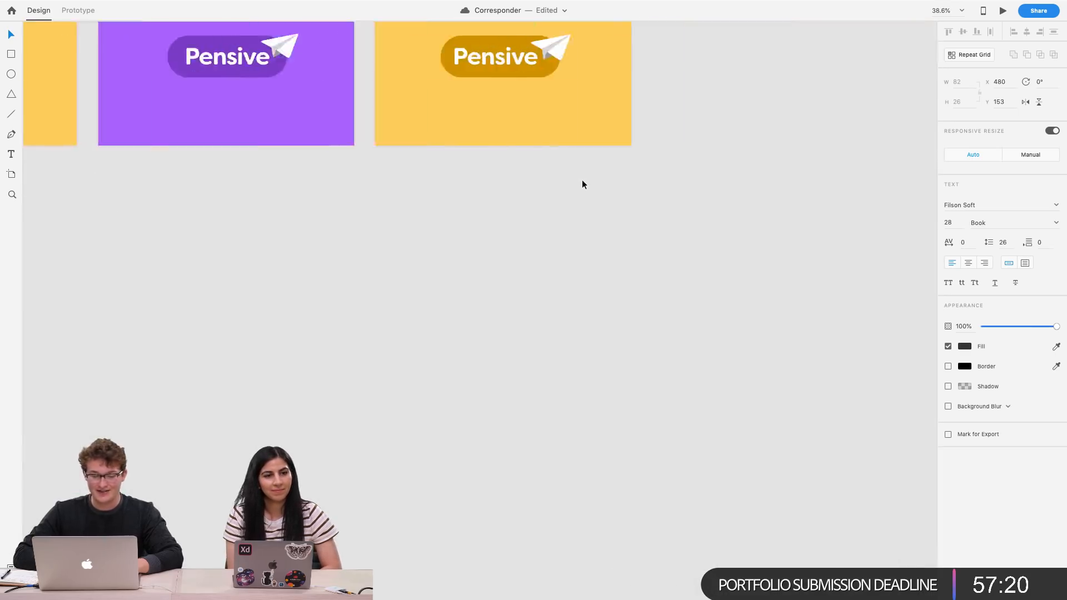
scroll(582, 179, right, 3)
scroll(582, 179, down, 5)
scroll(488, 75, up, 5)
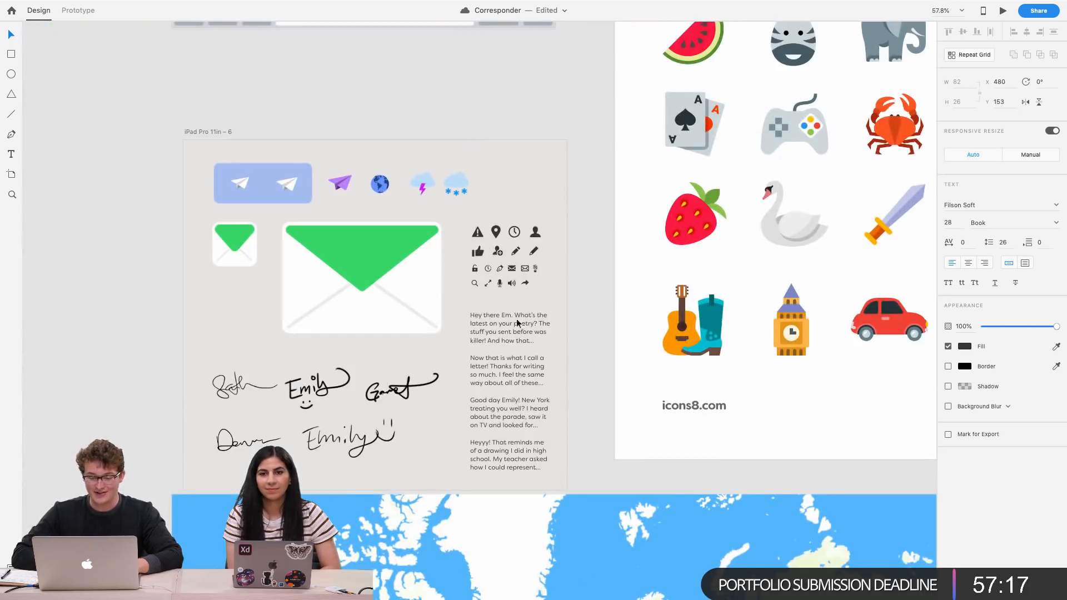
click(507, 333)
double_click(507, 332)
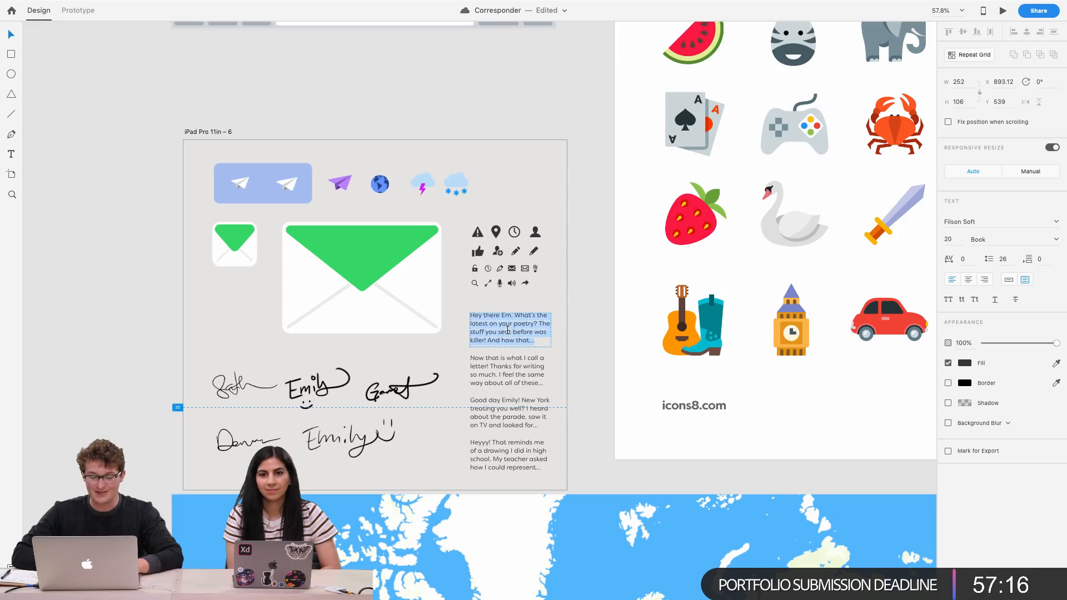
click(606, 336)
Make the second Name label a fixed-size text box stretched across the card's width
scroll(607, 336, left, 8)
scroll(607, 336, down, 5)
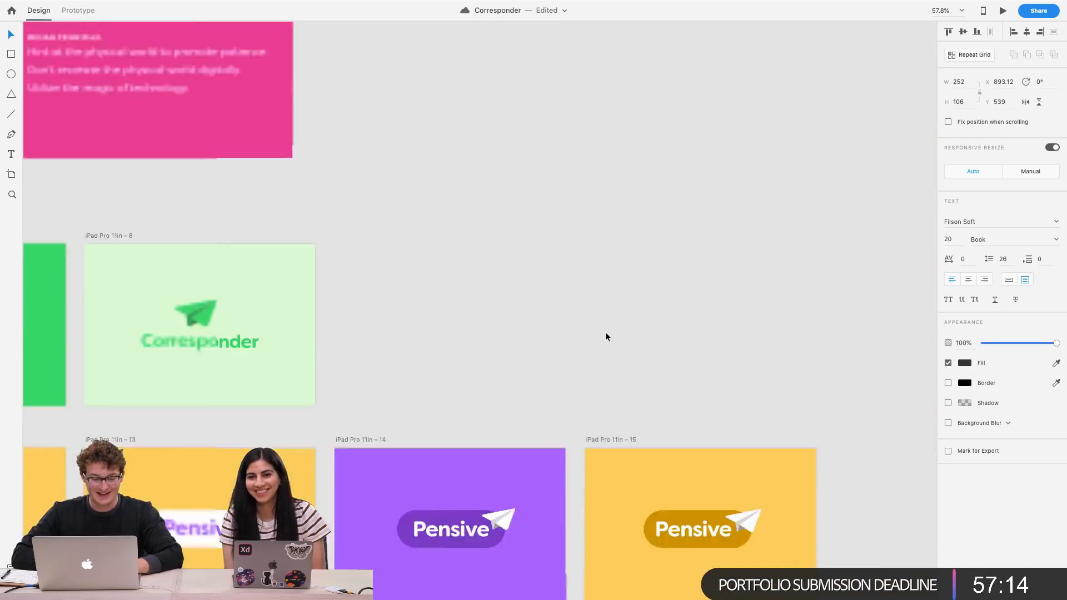
scroll(607, 336, left, 5)
scroll(605, 331, down, 5)
scroll(621, 298, left, 2)
scroll(566, 249, up, 3)
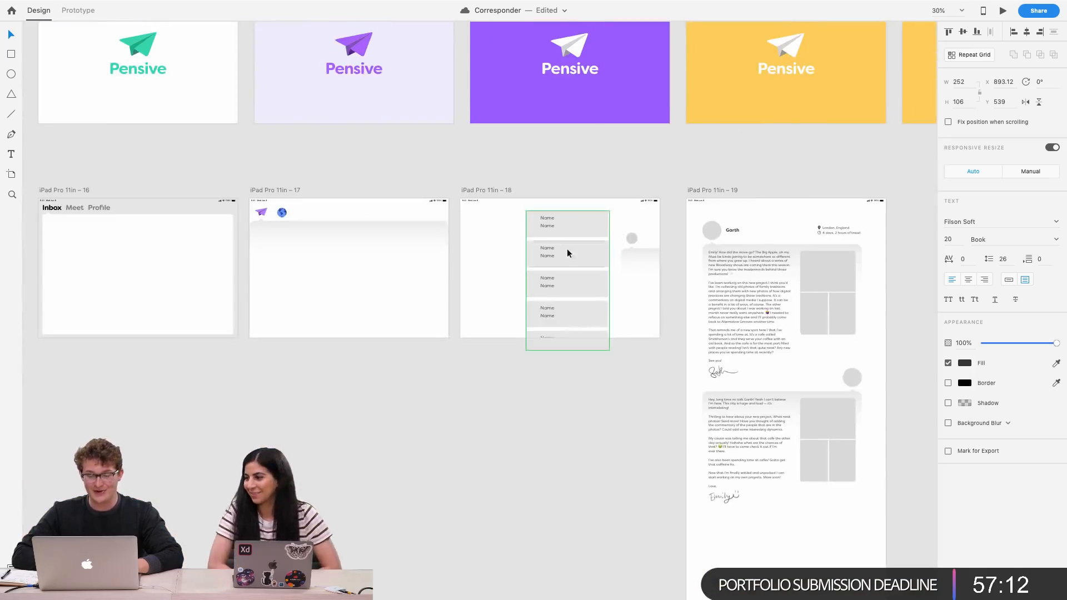
scroll(555, 232, up, 5)
double_click(531, 209)
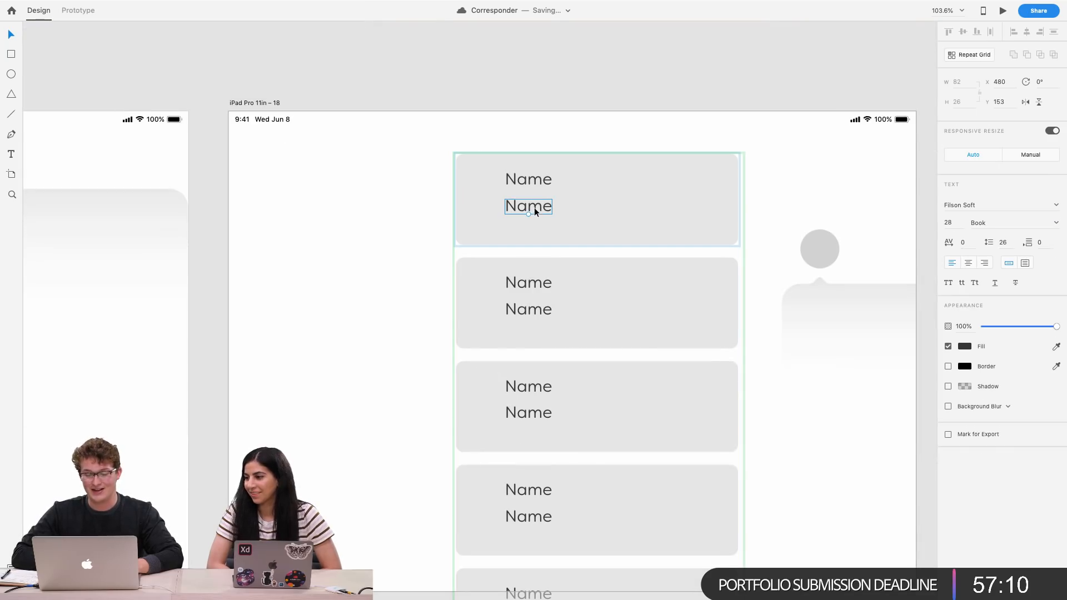
click(1023, 263)
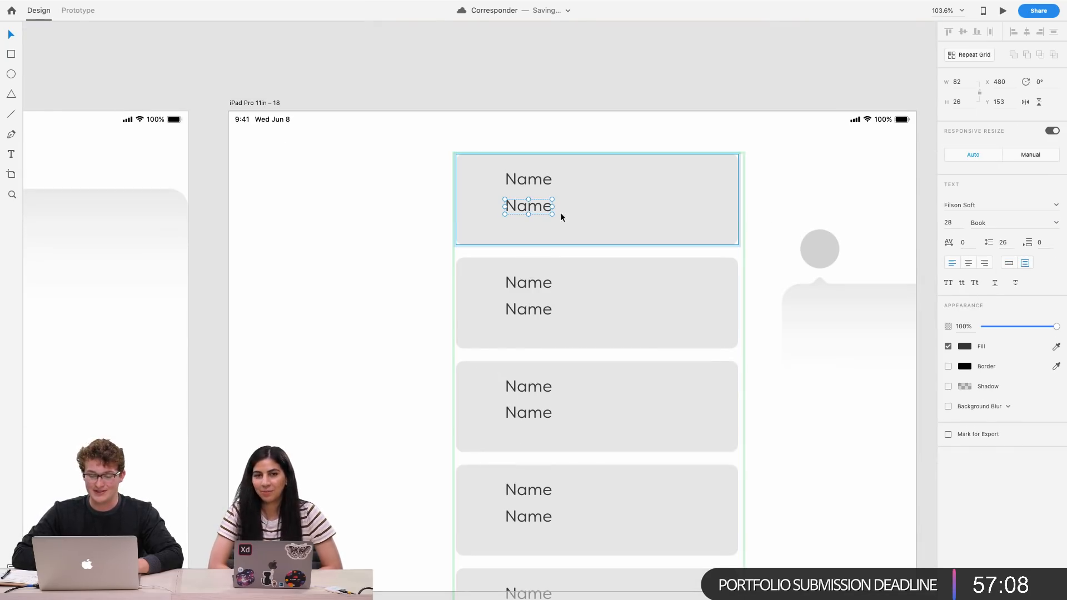
drag(552, 214, 721, 242)
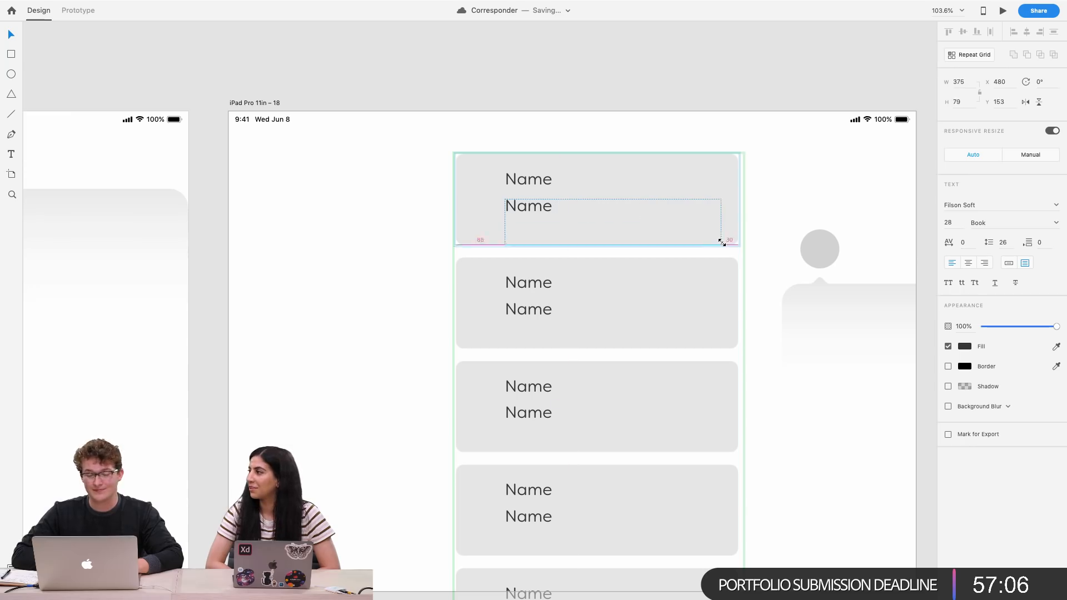
Paste the copied letter preview text into the repeat grid card
text(Hey there Em. What’s the latest on your poetry? The stuff you sent before was killer! And how that…)
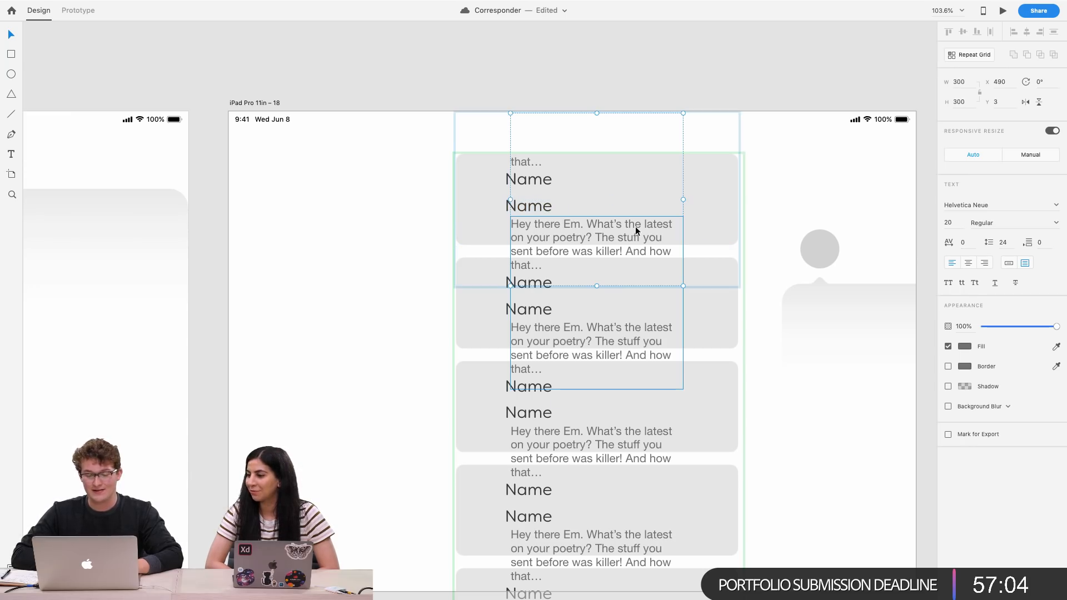
click(507, 208)
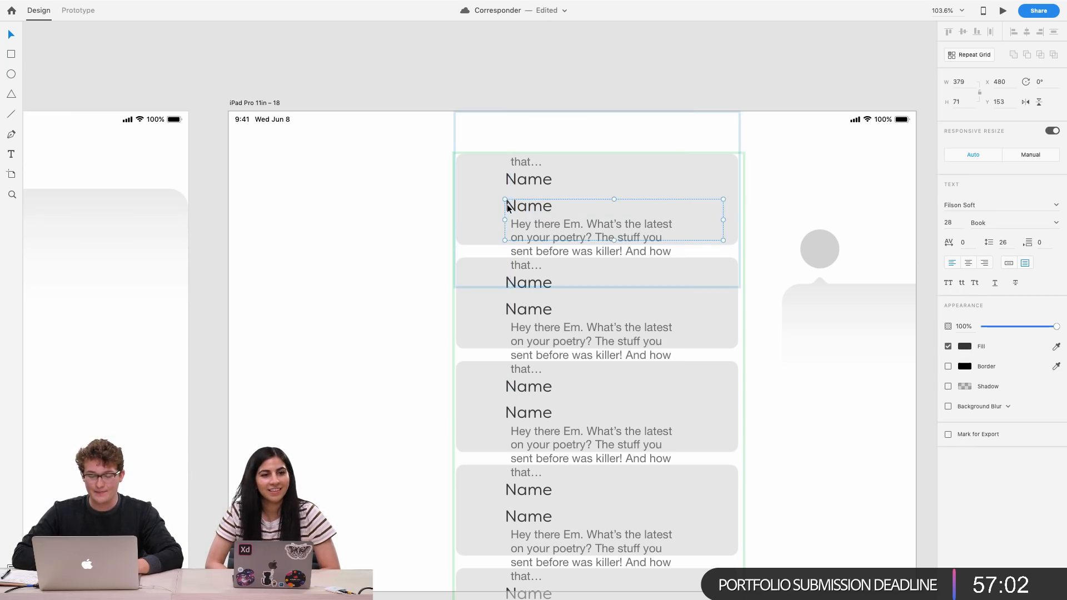
drag(532, 222, 532, 197)
key(super+z)
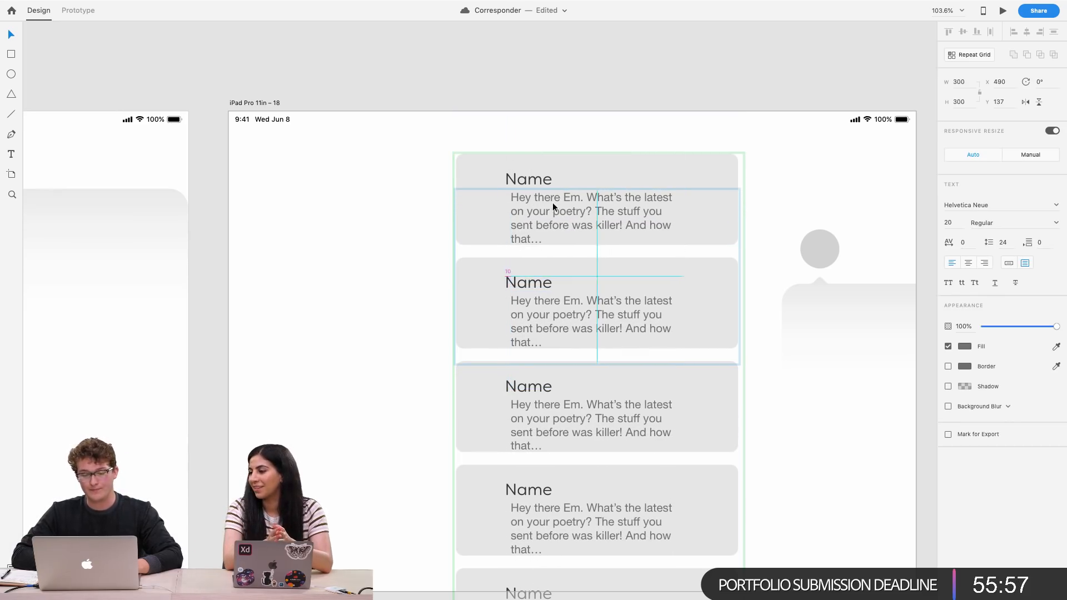
key(Escape)
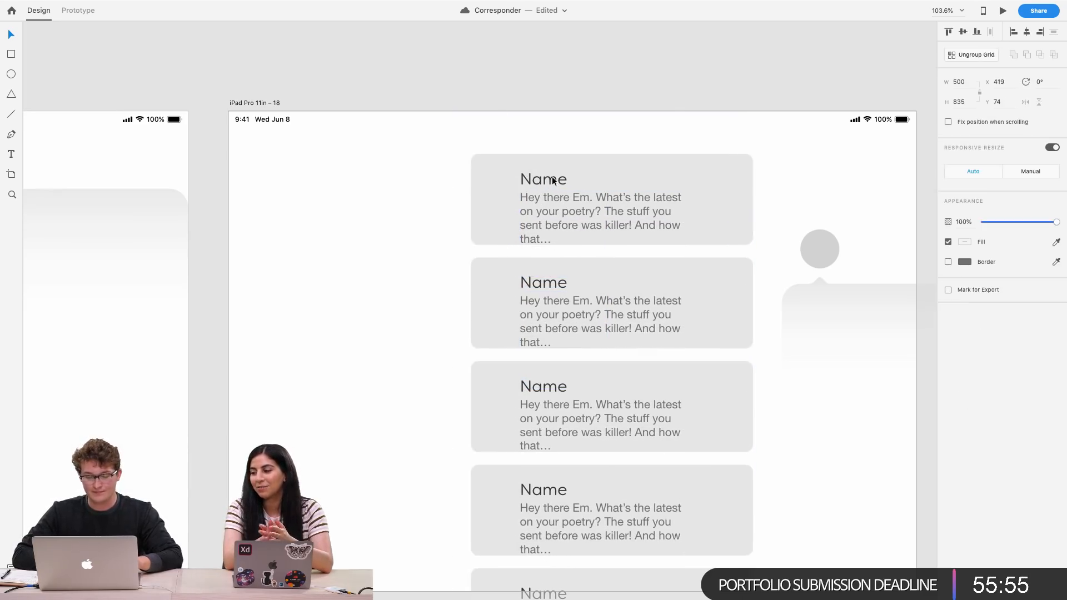
Move the preview text up under the Name label and set its font to Filson Soft
double_click(530, 182)
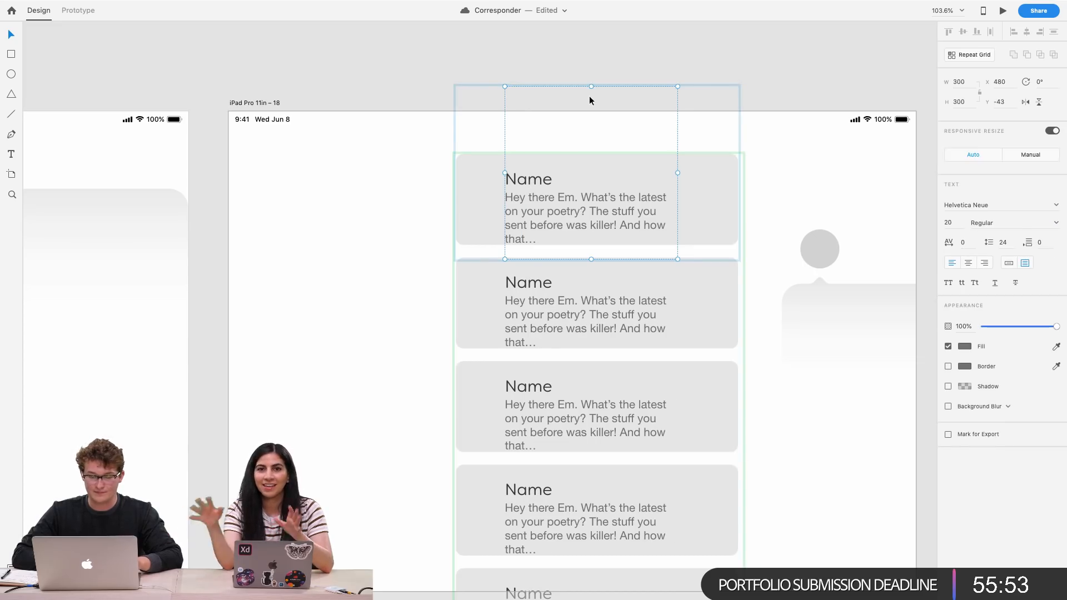
drag(591, 87, 590, 204)
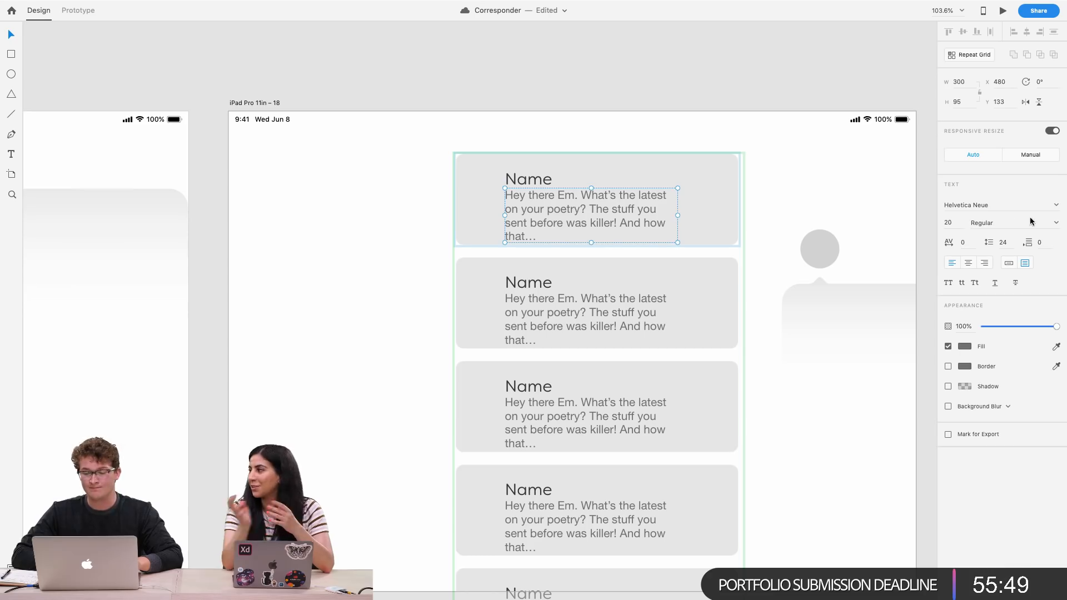
text(F)
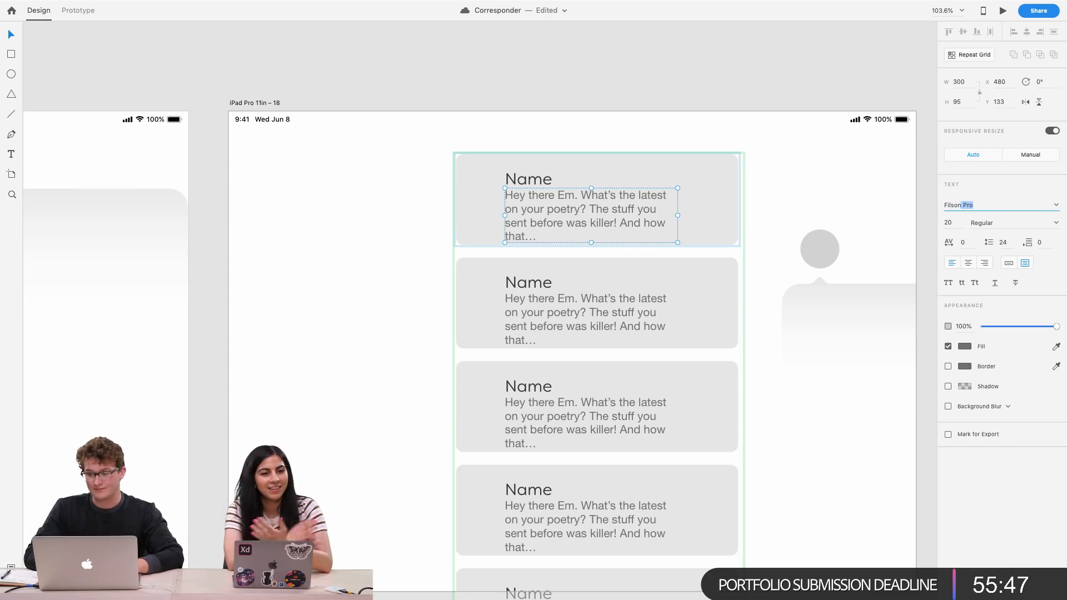
text(ilson)
key(Return)
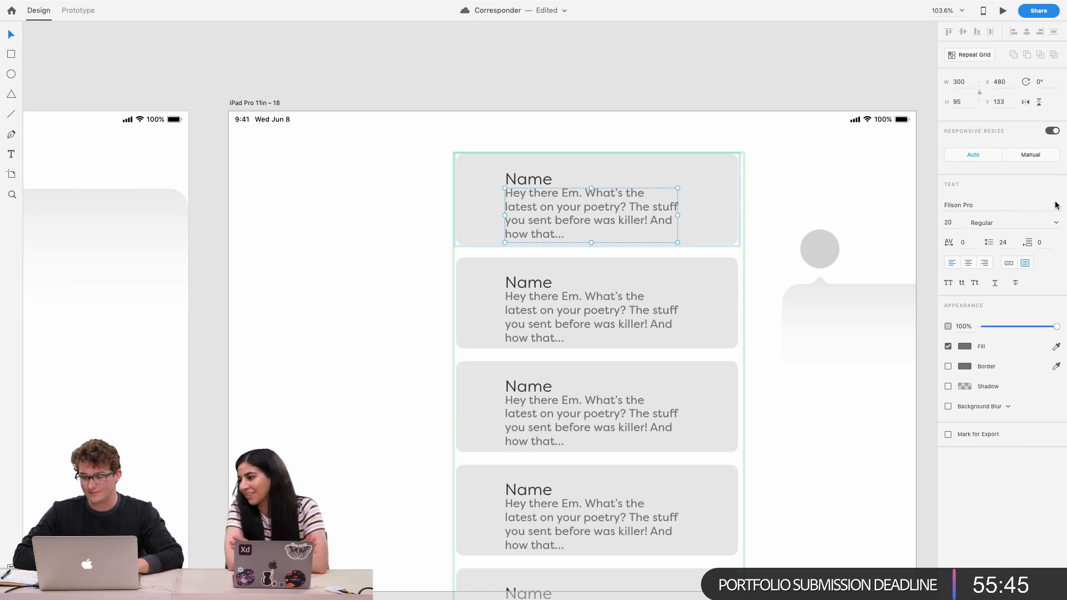
click(1055, 205)
click(1026, 227)
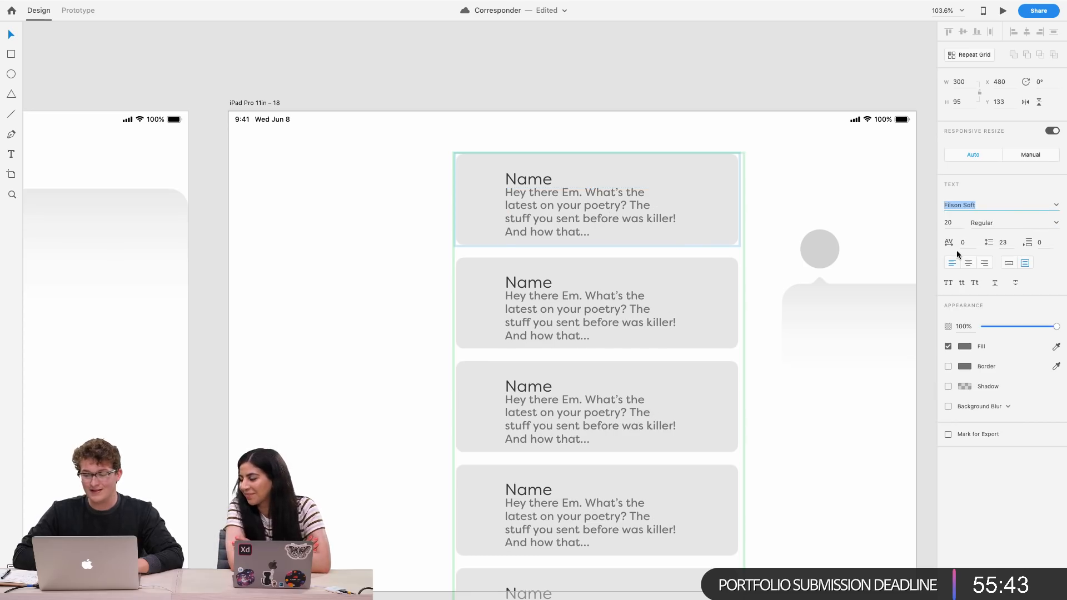
Set the letter preview text's font weight to Book
click(1056, 223)
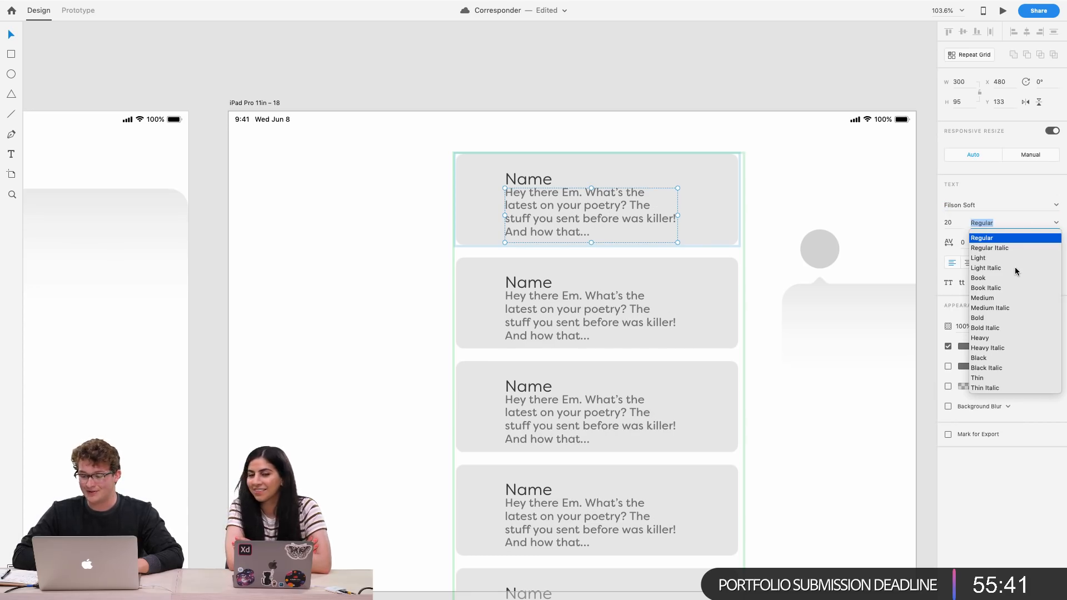
click(976, 275)
scroll(552, 185, up, 5)
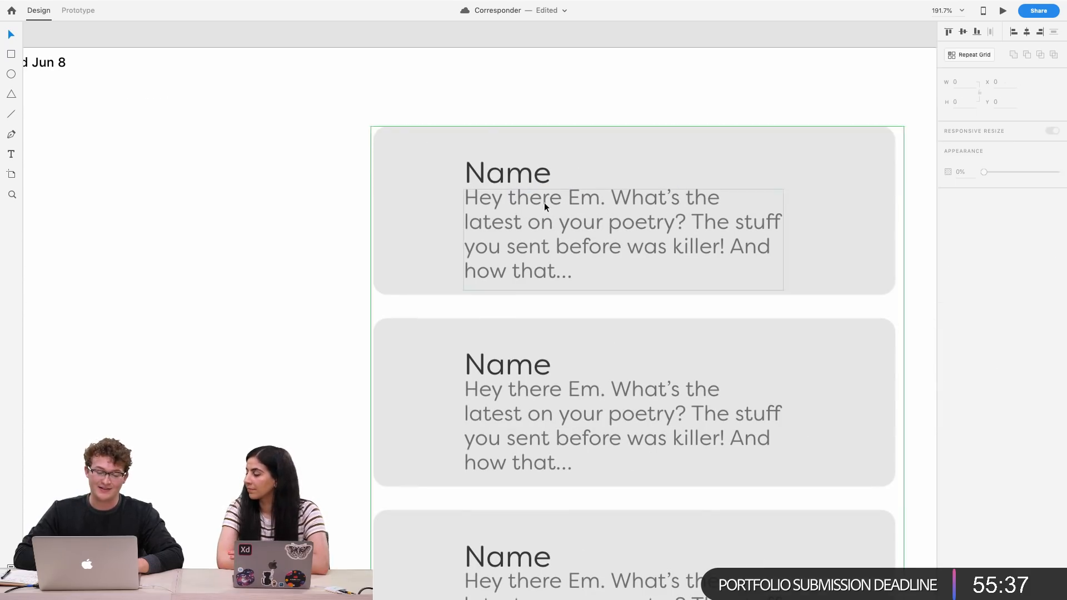
Widen the preview text box and move it slightly down to leave space below the Name label
drag(783, 240, 851, 243)
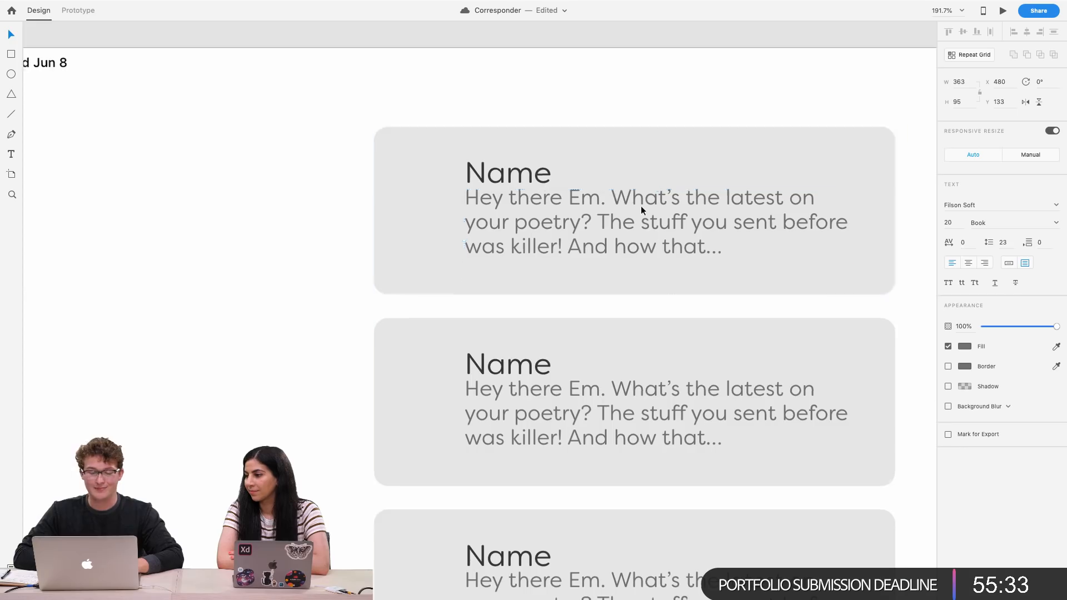
scroll(641, 205, down, 3)
drag(584, 268, 583, 279)
shift+click(506, 245)
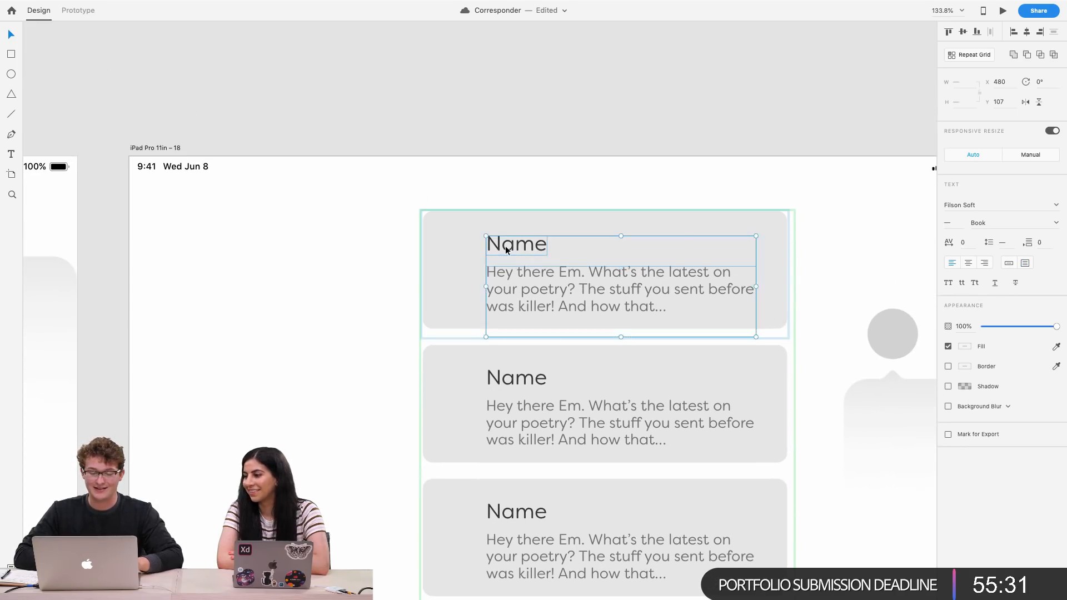
drag(506, 246, 508, 242)
drag(516, 284, 533, 284)
scroll(532, 284, down, 5)
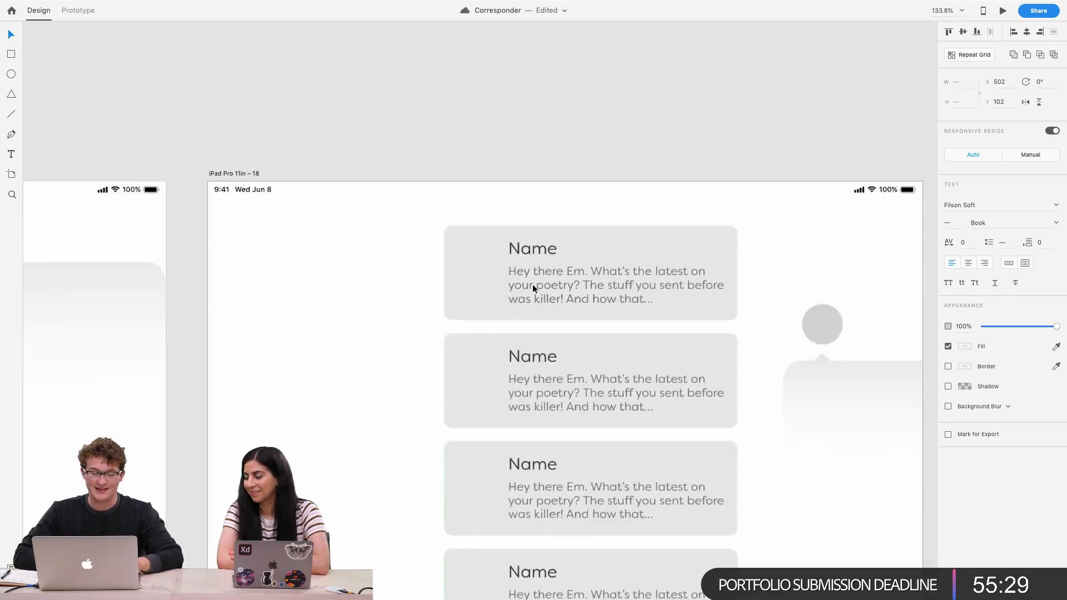
scroll(434, 274, up, 6)
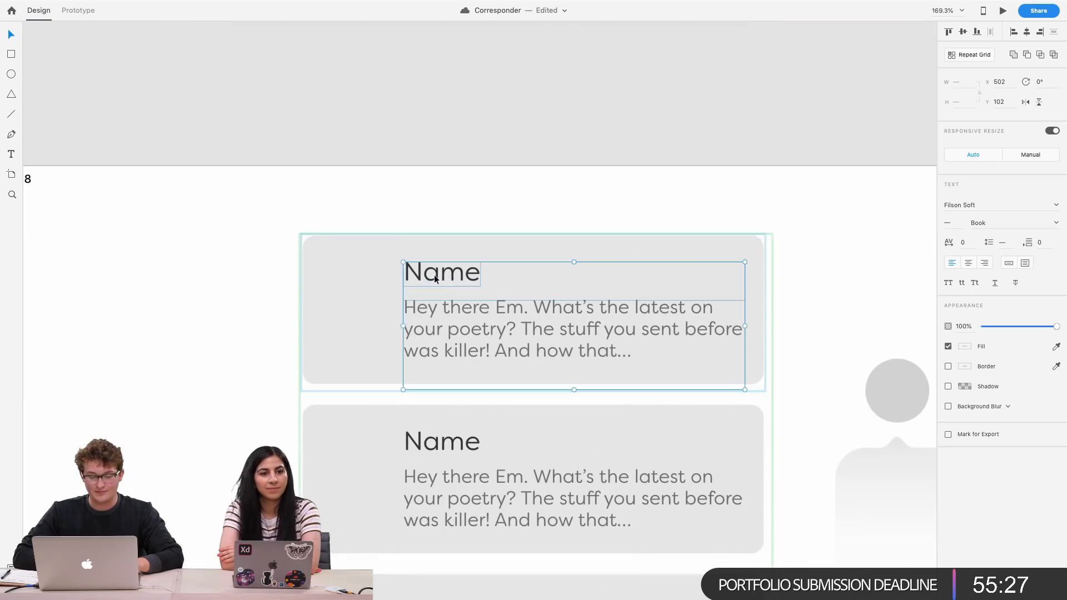
Rename the first card's Name label to Garret
double_click(435, 274)
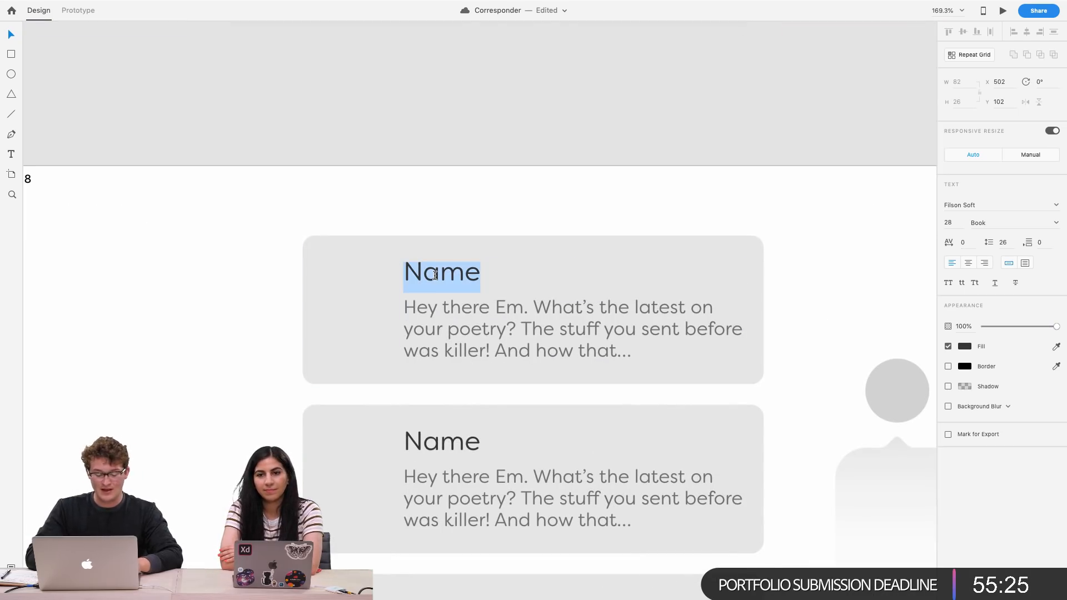
text(Garret)
key(Escape)
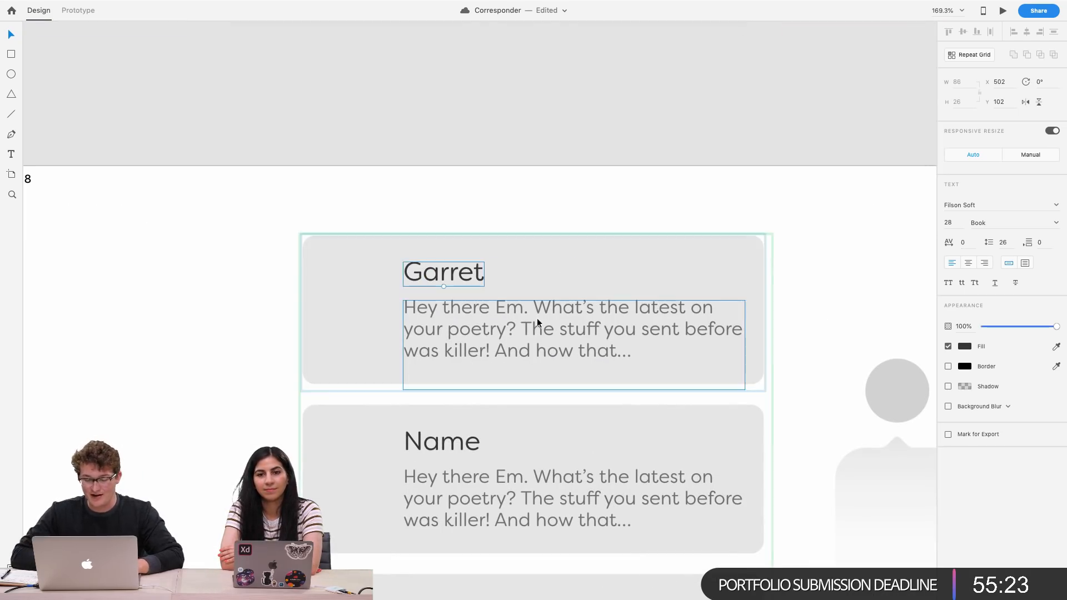
click(715, 179)
Try extending the repeat grid into a second column and adjusting the column gap
scroll(715, 179, down, 6)
scroll(715, 179, right, 3)
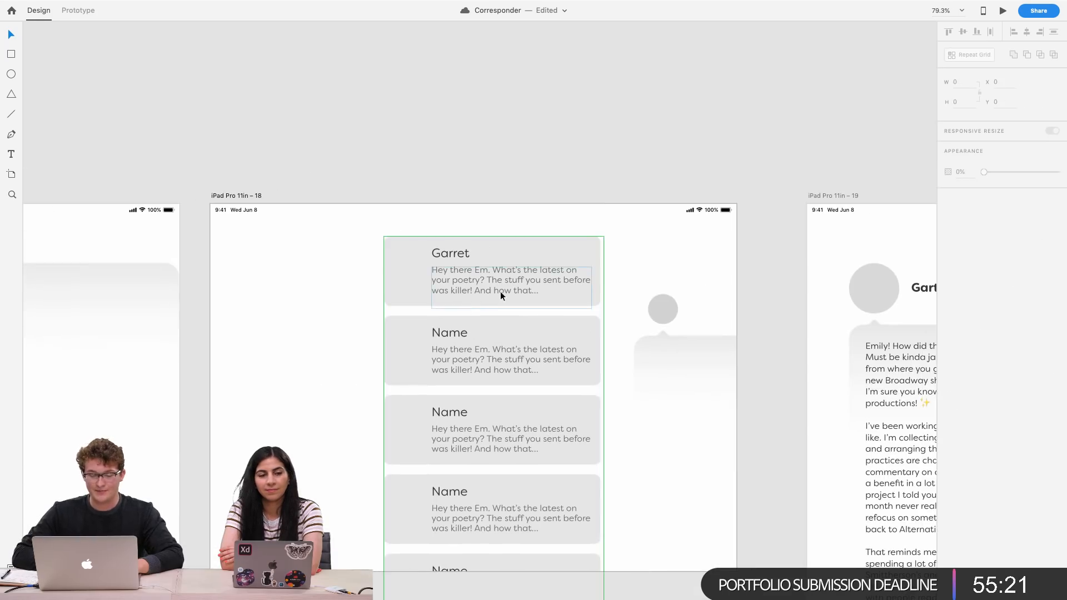
scroll(500, 291, right, 3)
click(246, 298)
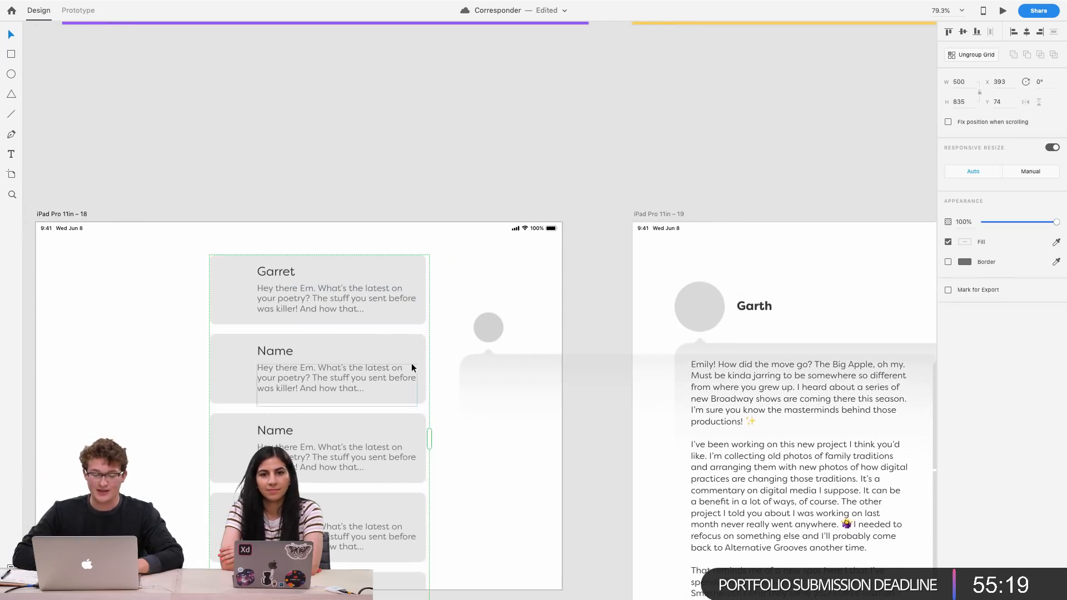
drag(430, 439, 470, 439)
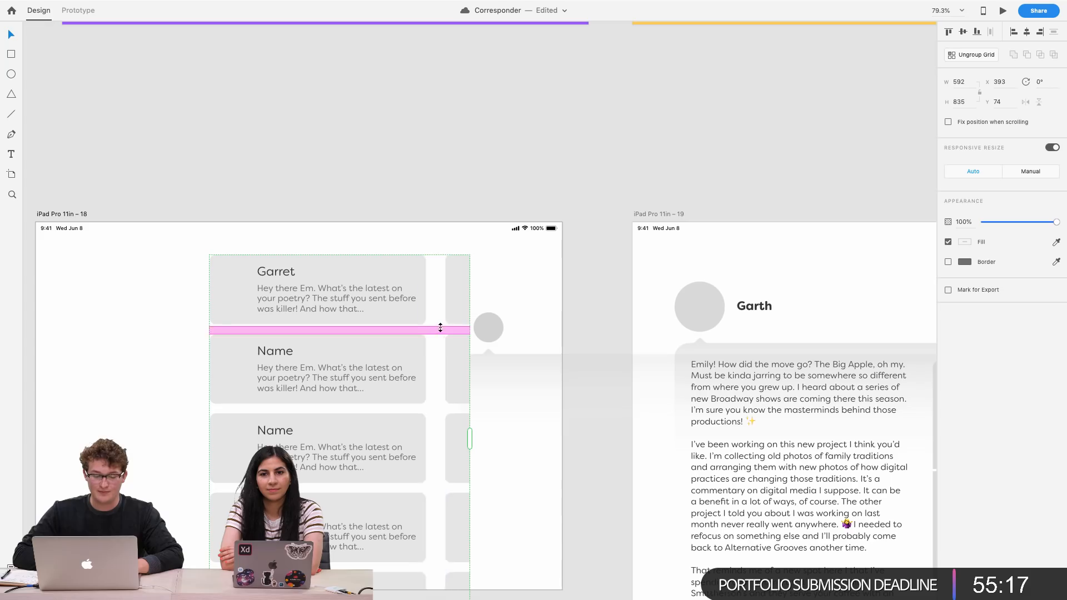
drag(443, 326, 470, 323)
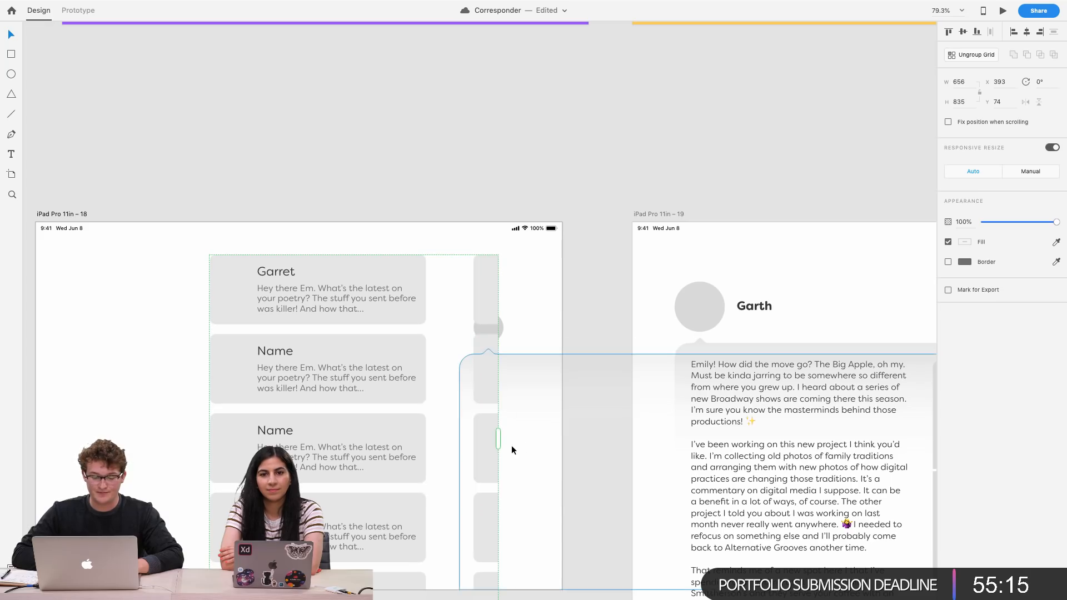
drag(498, 439, 462, 439)
Widen the first card's background to 529 px and nudge the Garret label to the right
double_click(403, 269)
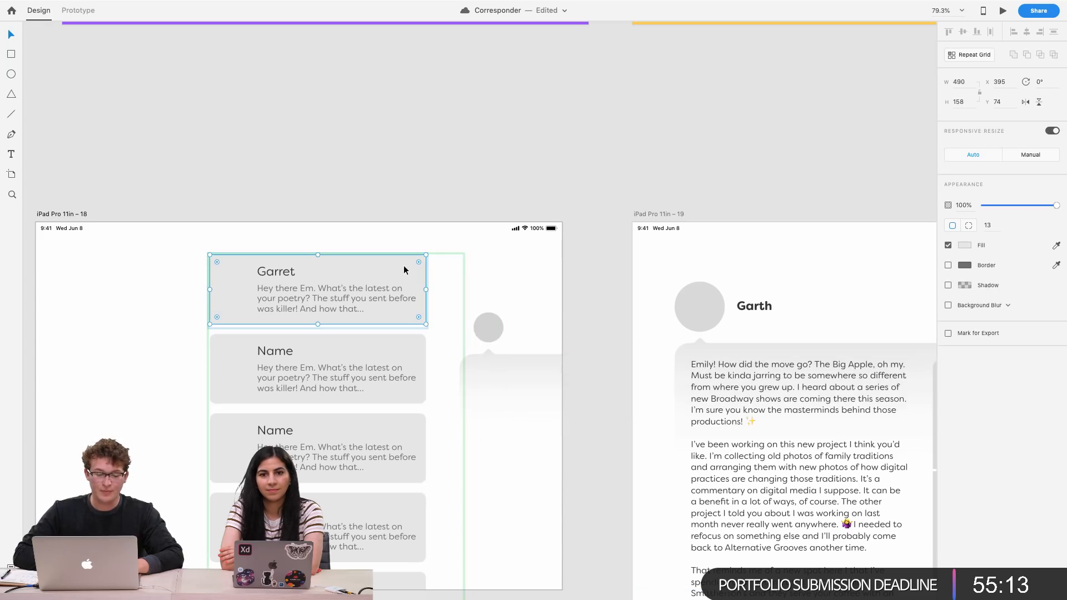
drag(426, 290, 444, 290)
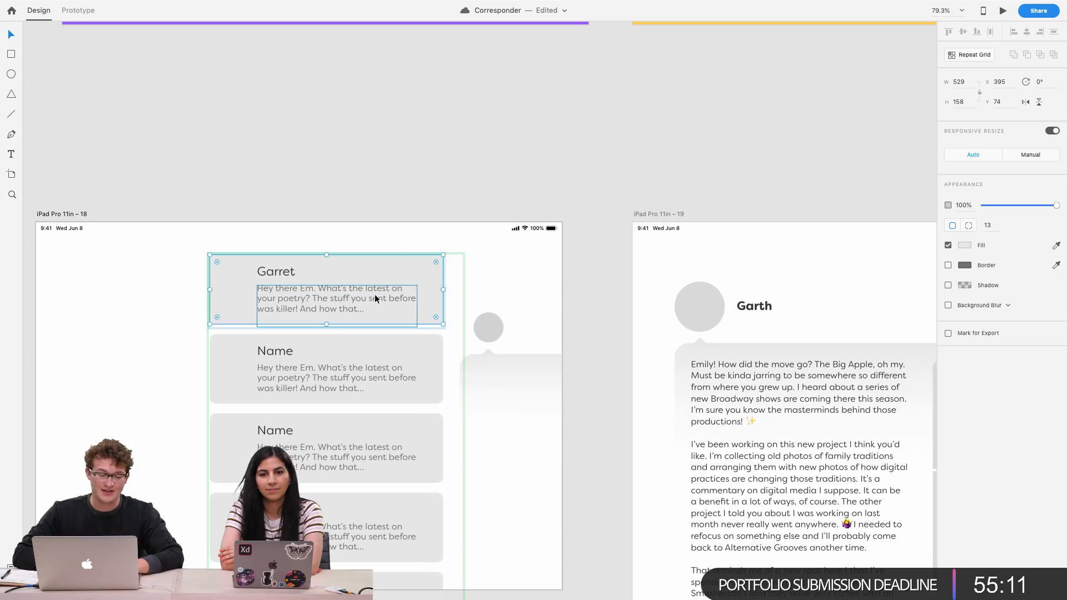
click(375, 295)
shift+click(285, 272)
drag(285, 272, 295, 270)
click(378, 175)
Copy the pretzel icon from the Icons artboard
scroll(378, 175, down, 3)
scroll(377, 175, left, 2)
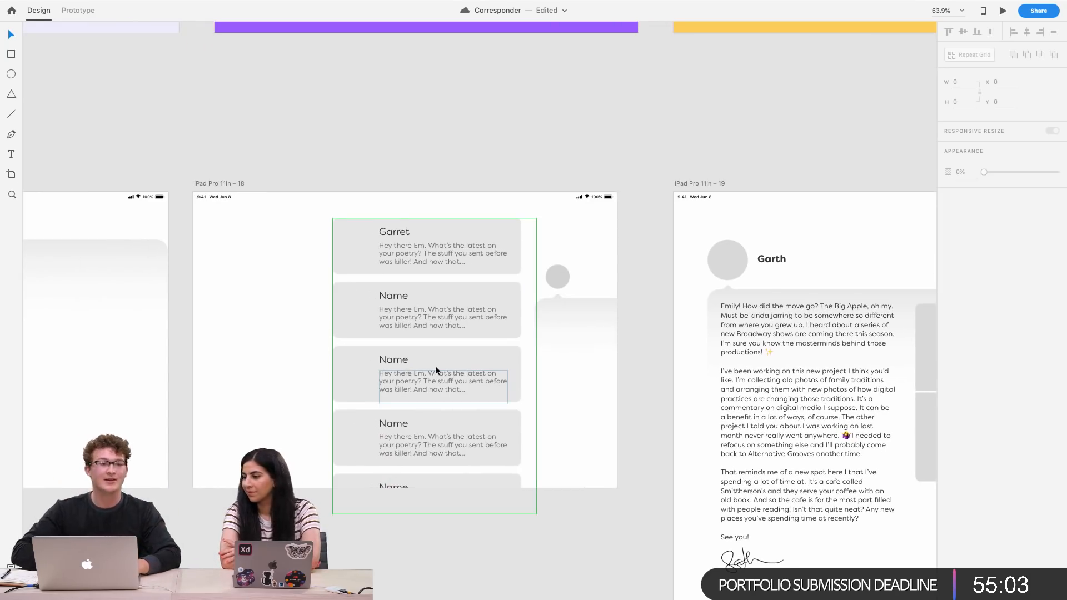
scroll(485, 359, up, 5)
scroll(485, 359, down, 3)
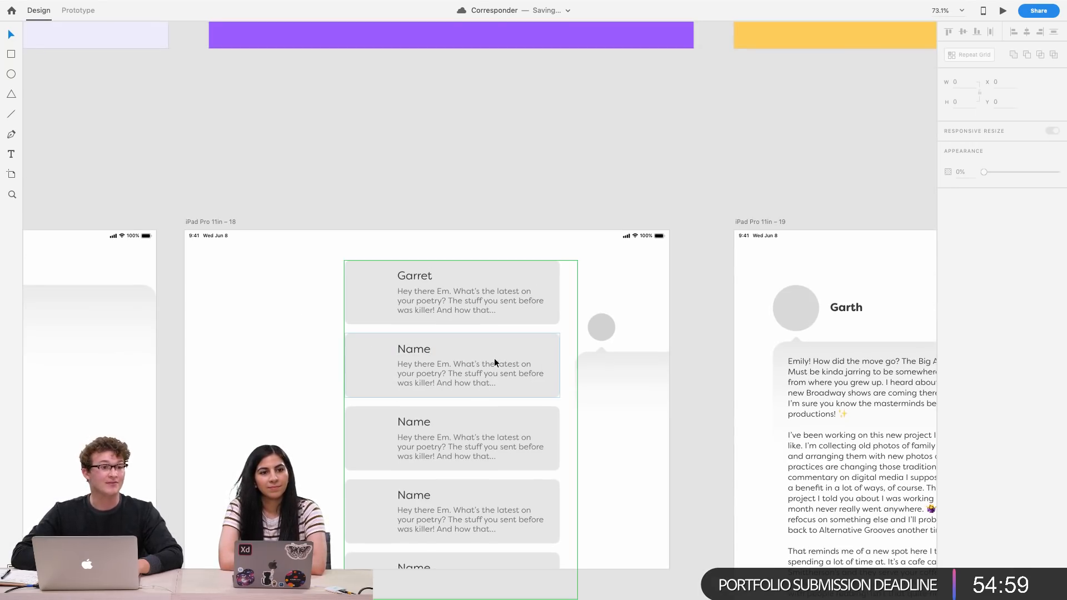
scroll(494, 362, down, 5)
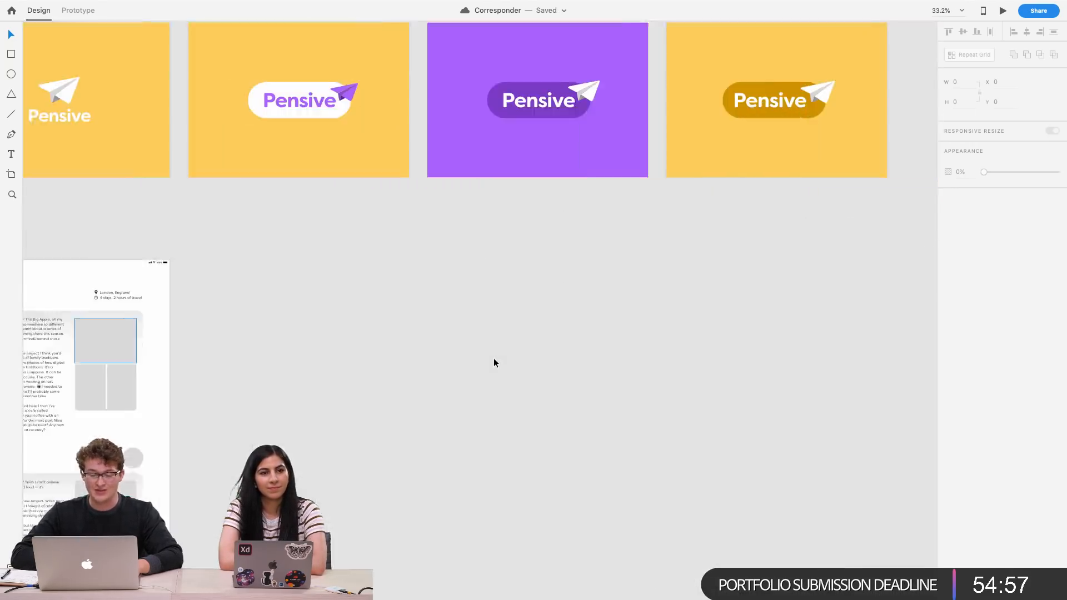
scroll(493, 362, down, 10)
scroll(493, 362, up, 4)
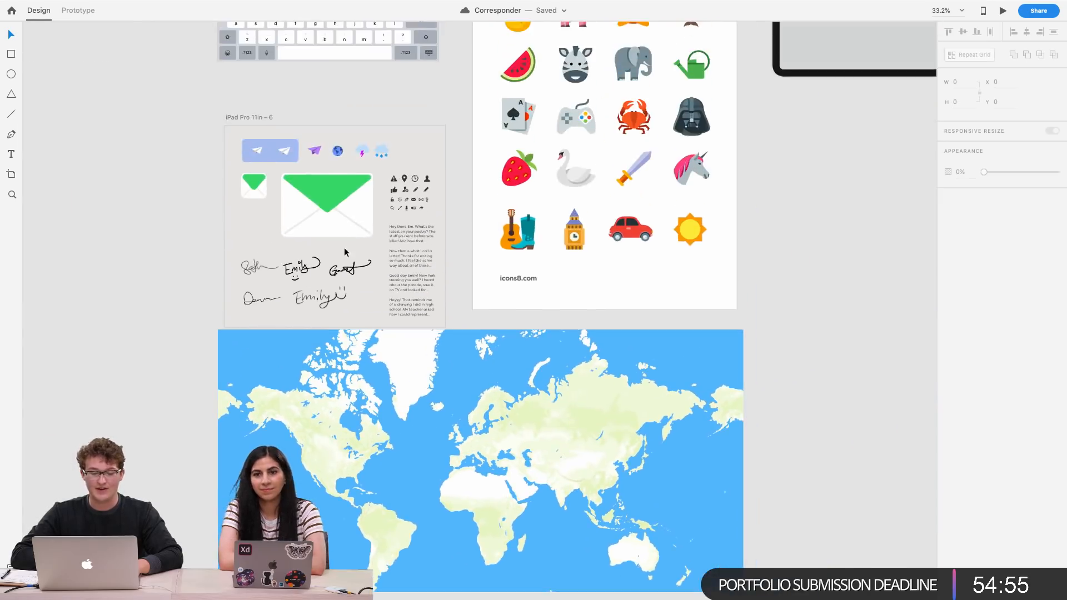
scroll(555, 272, up, 4)
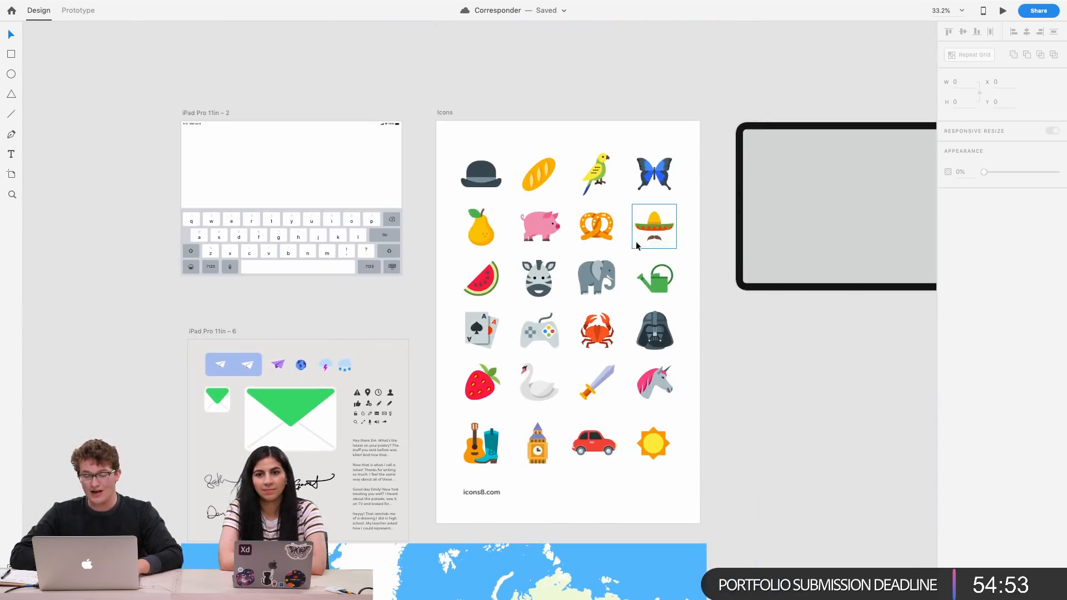
click(593, 237)
scroll(593, 234, left, 10)
scroll(592, 233, down, 5)
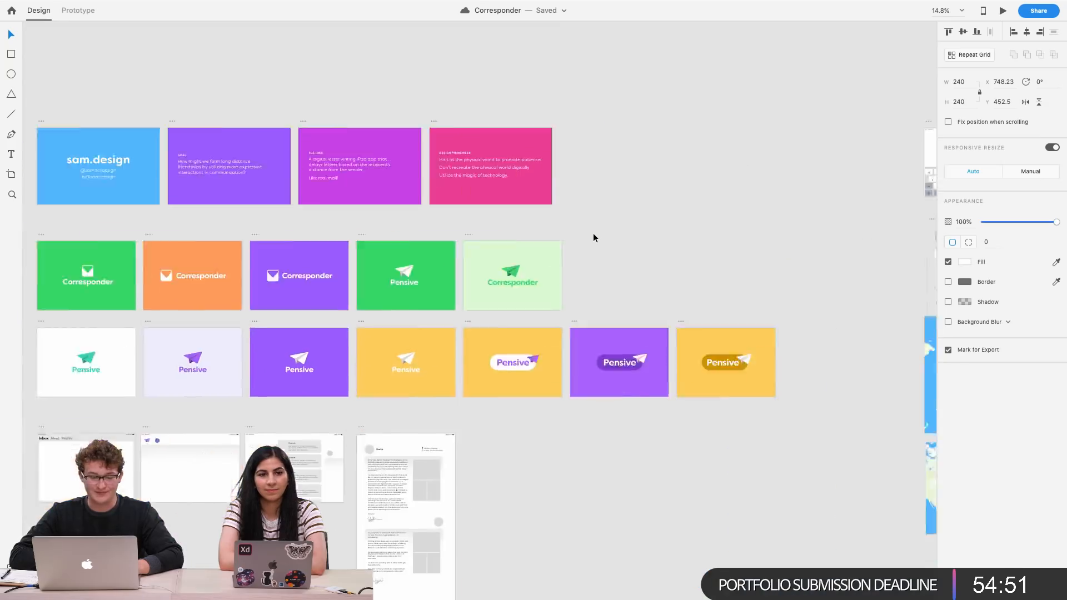
scroll(593, 234, left, 2)
scroll(438, 425, up, 6)
scroll(438, 424, up, 8)
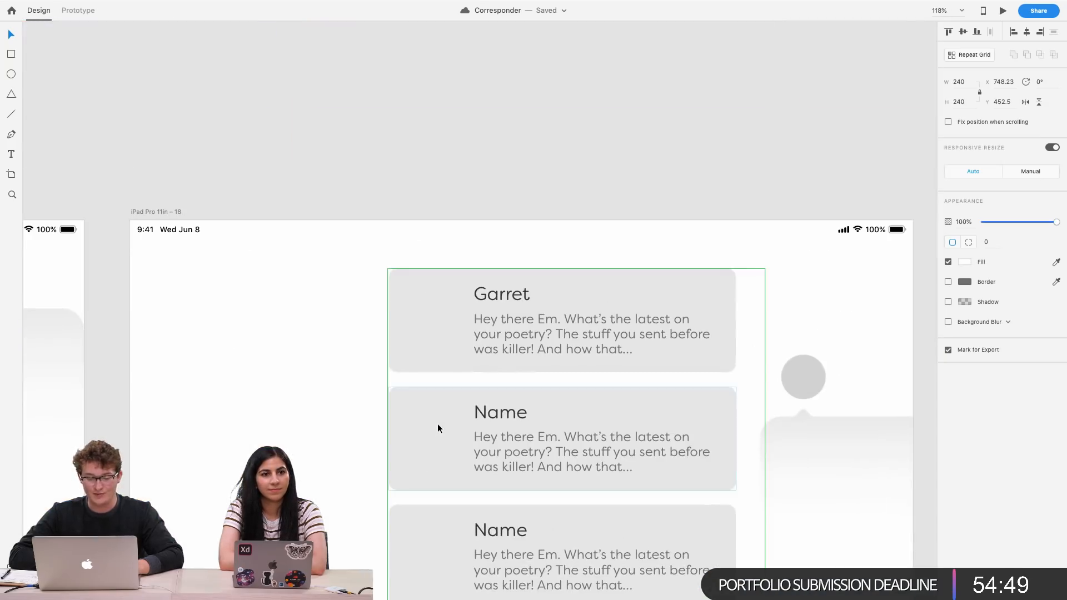
Turn the first inbox card into a component
double_click(434, 312)
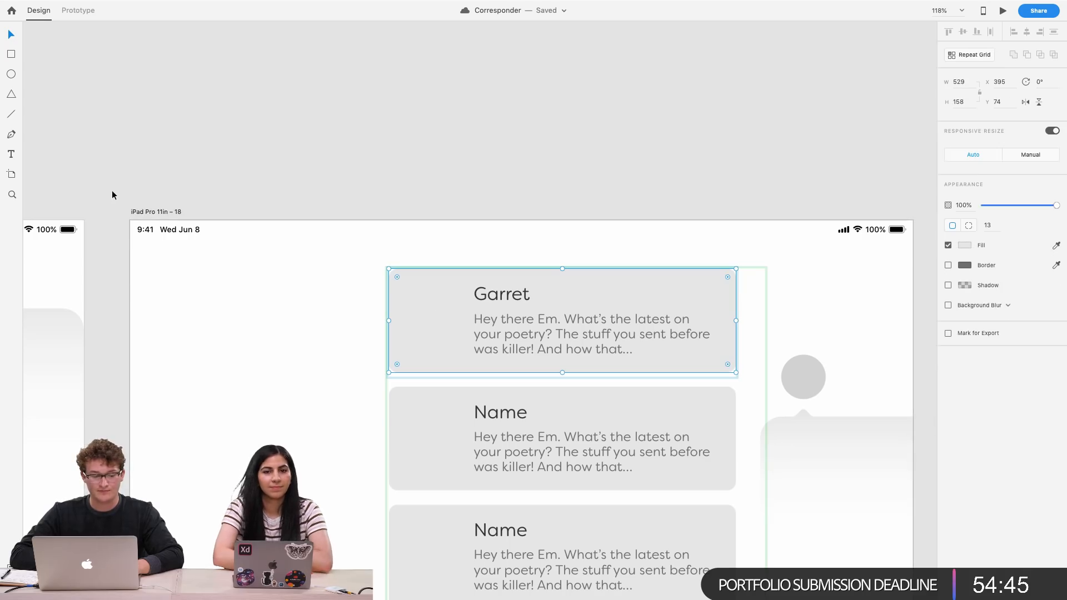
click(749, 349)
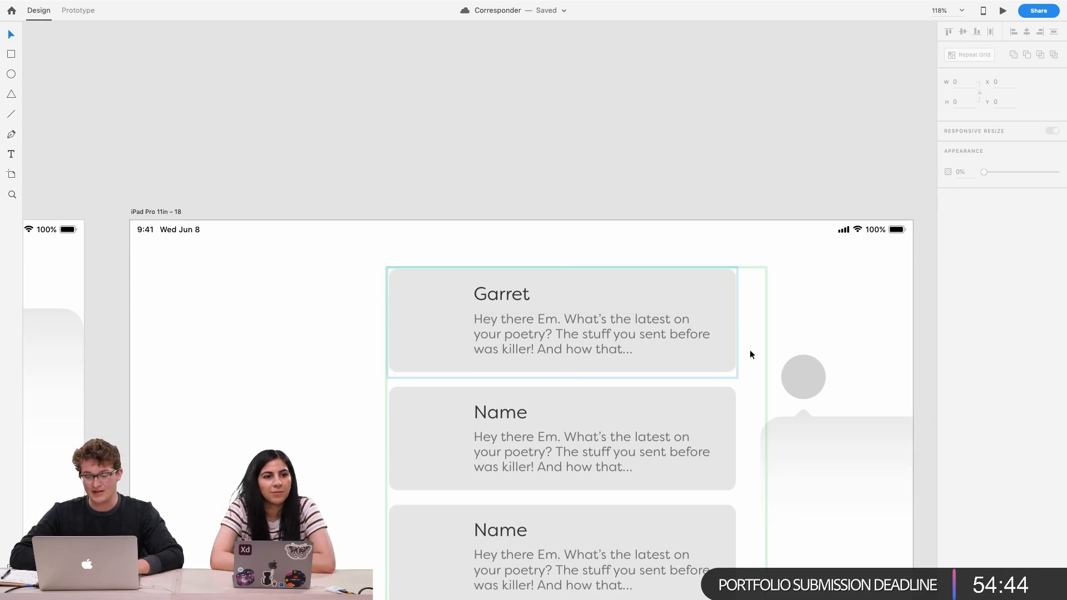
double_click(550, 355)
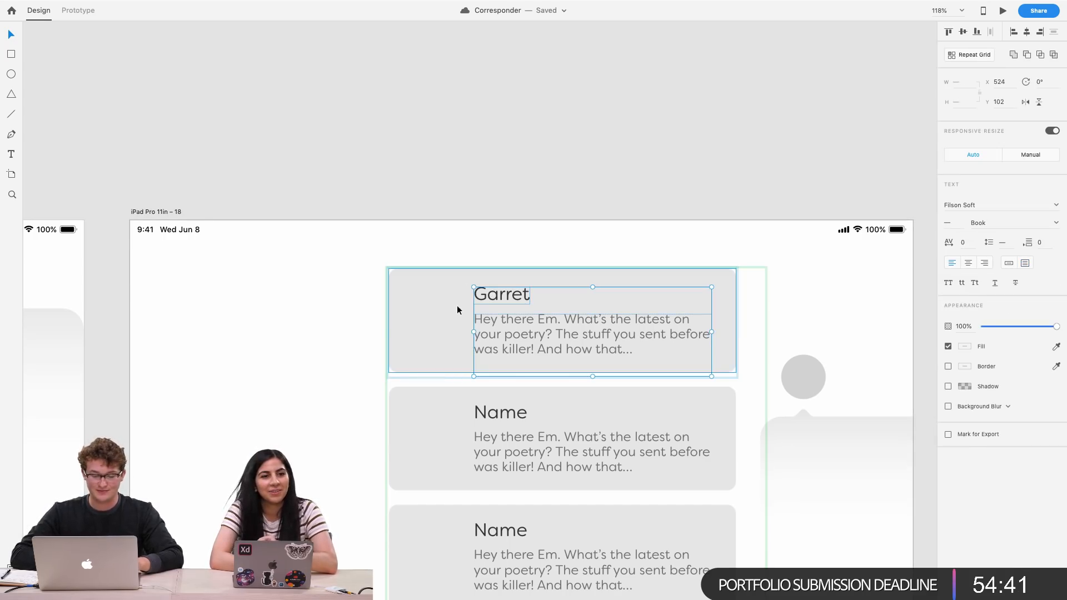
key(Escape)
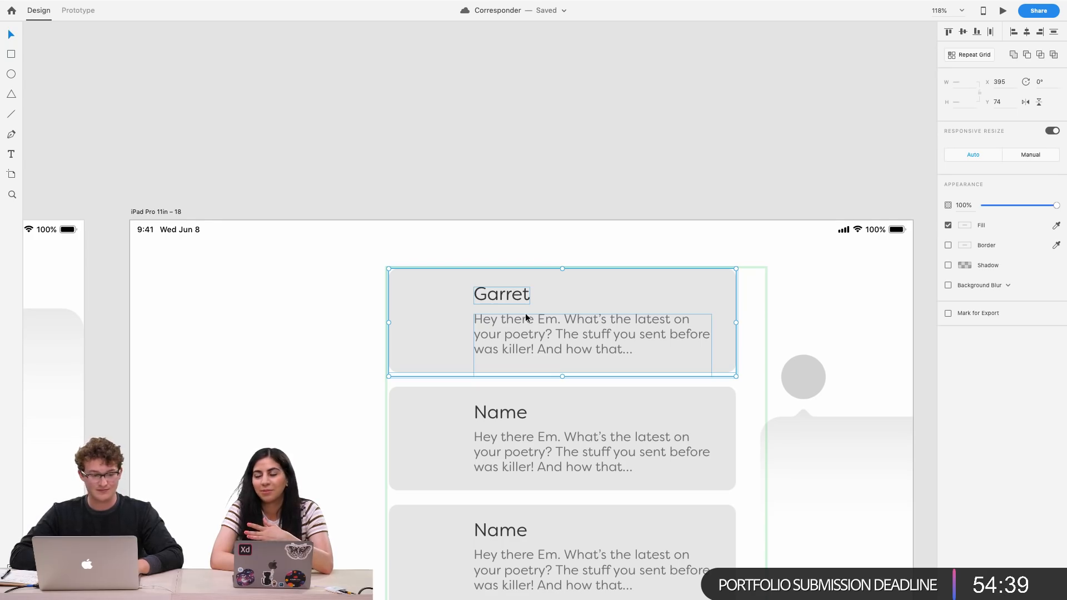
scroll(331, 254, down, 10)
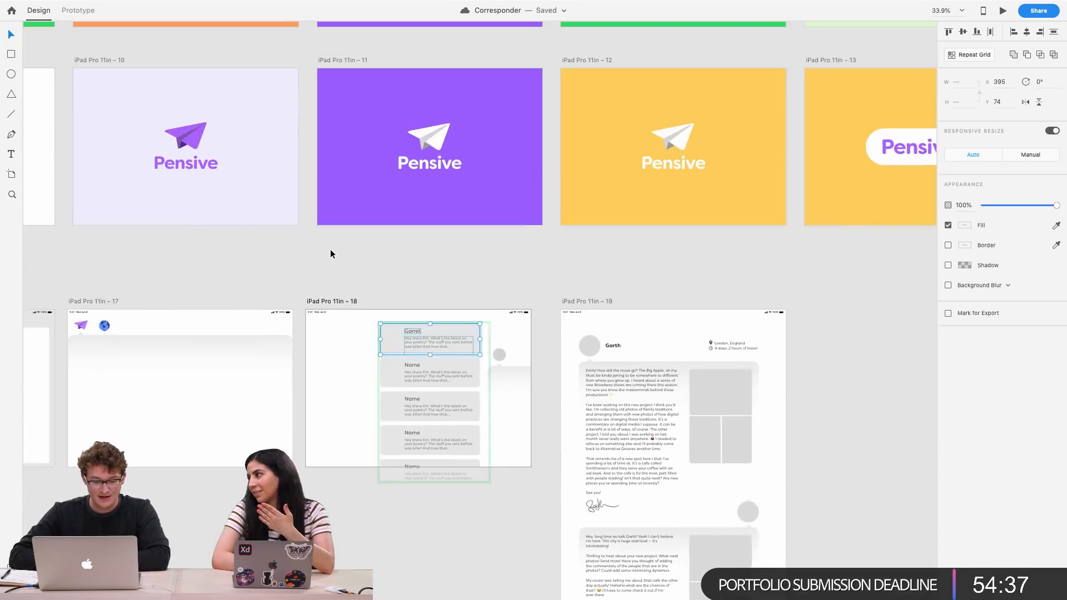
scroll(330, 254, down, 3)
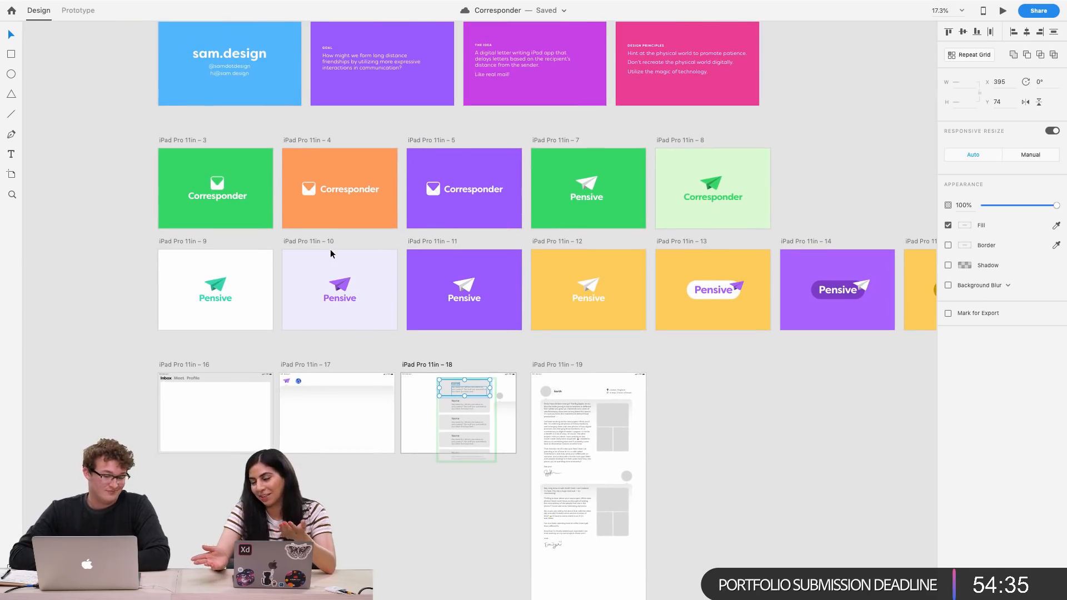
scroll(452, 310, up, 5)
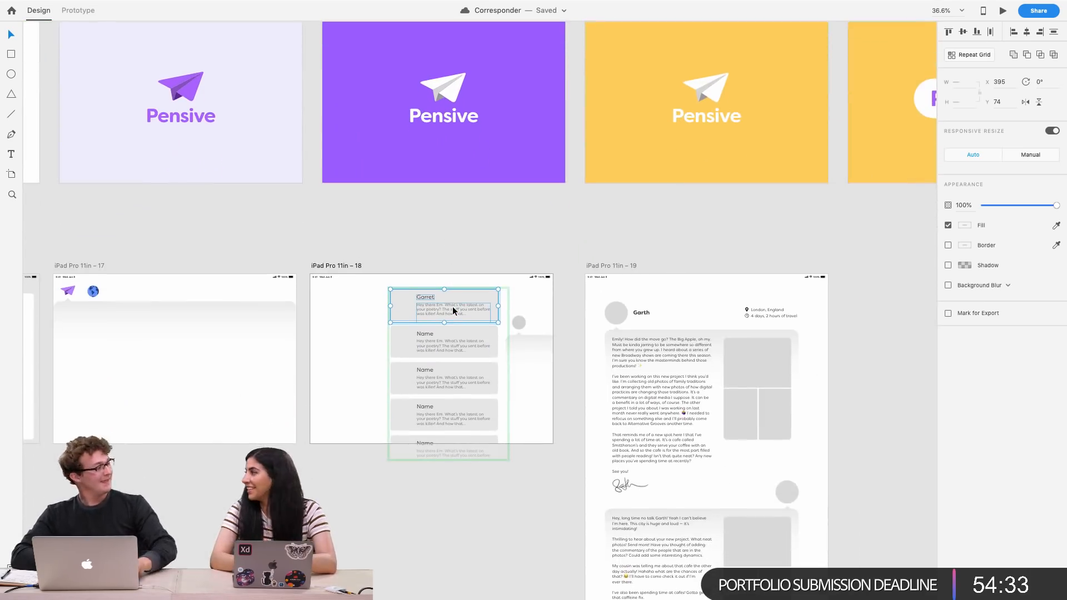
scroll(485, 332, up, 5)
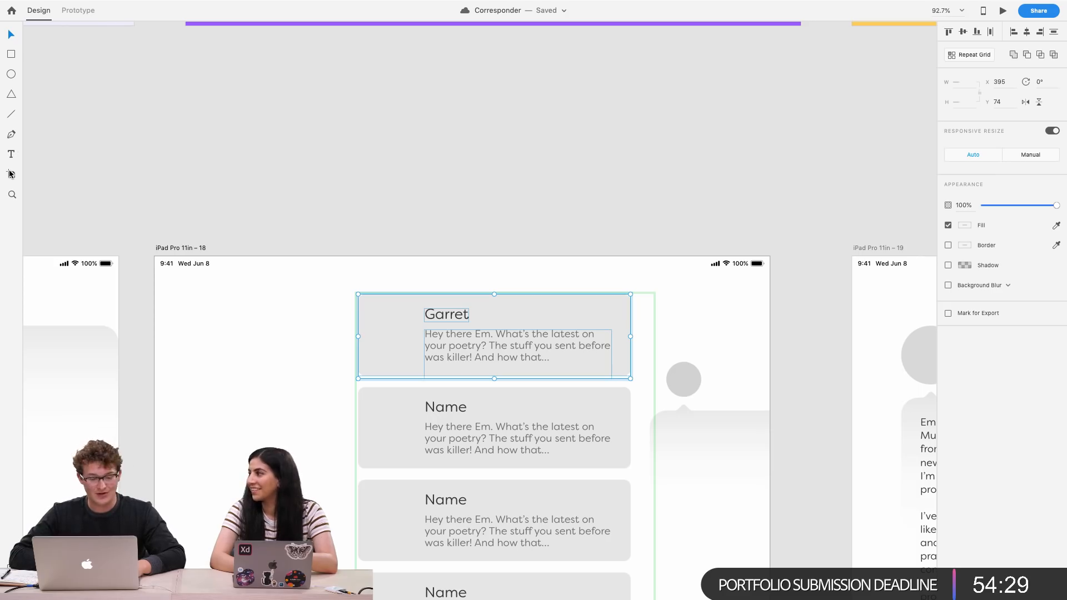
key(super+k)
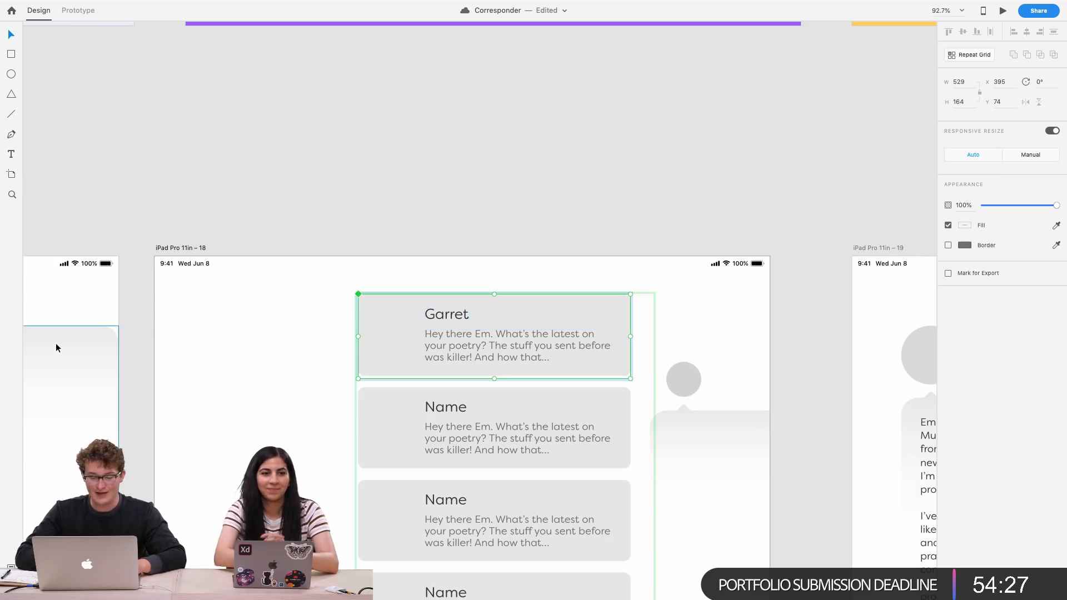
Paste the pretzel icon into the first inbox card
scroll(385, 489, up, 4)
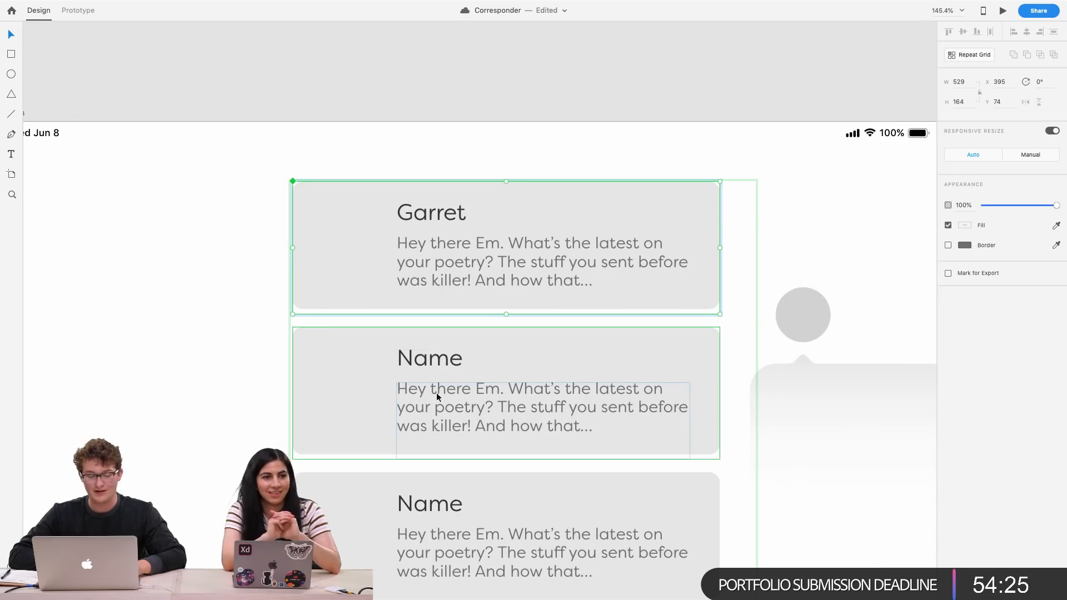
scroll(435, 329, up, 2)
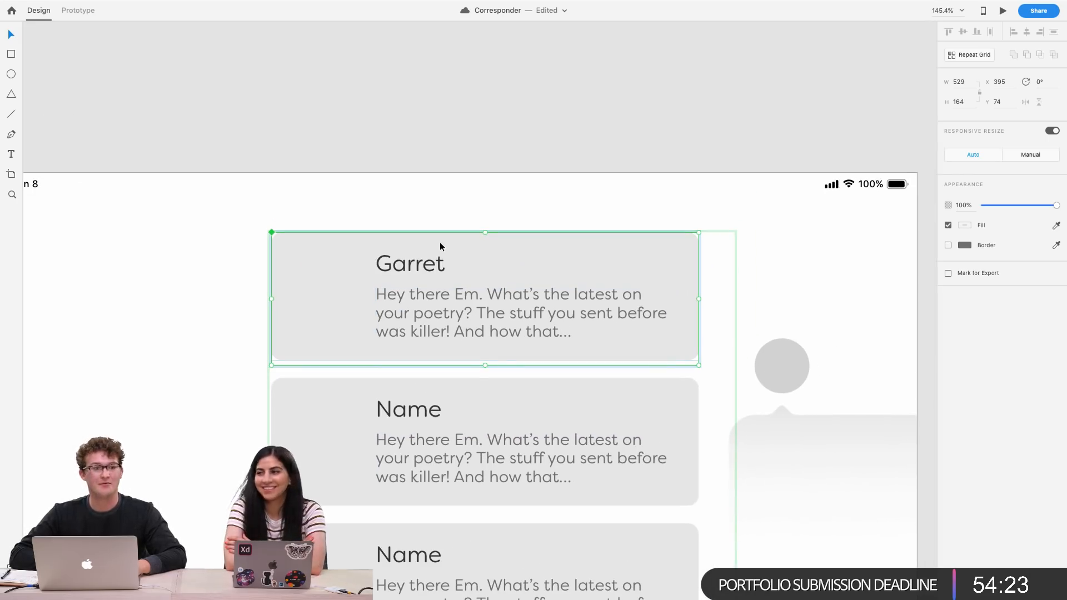
double_click(412, 266)
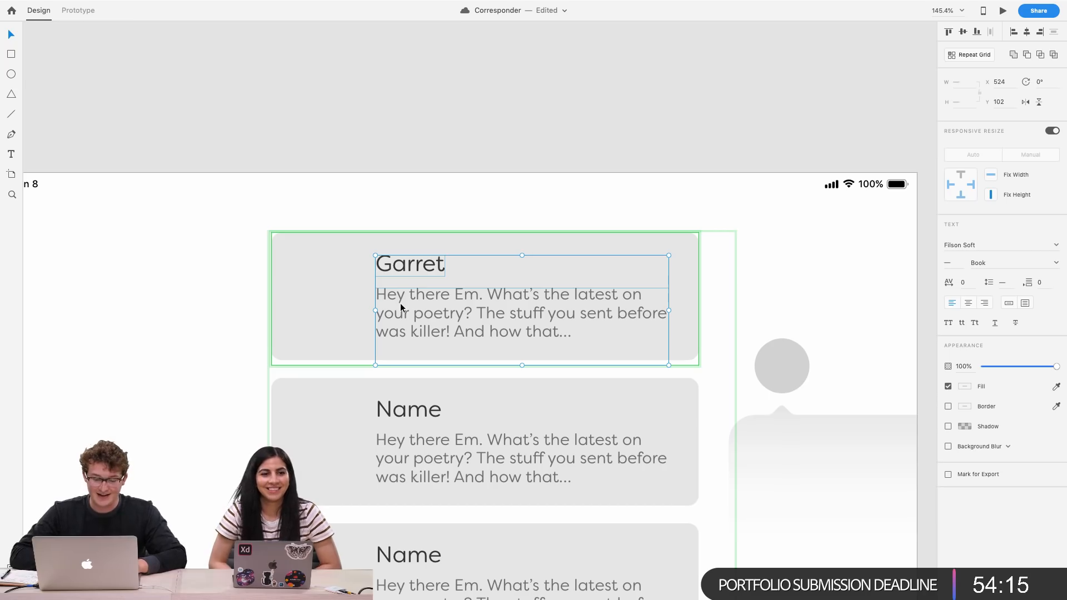
double_click(400, 303)
key(Escape)
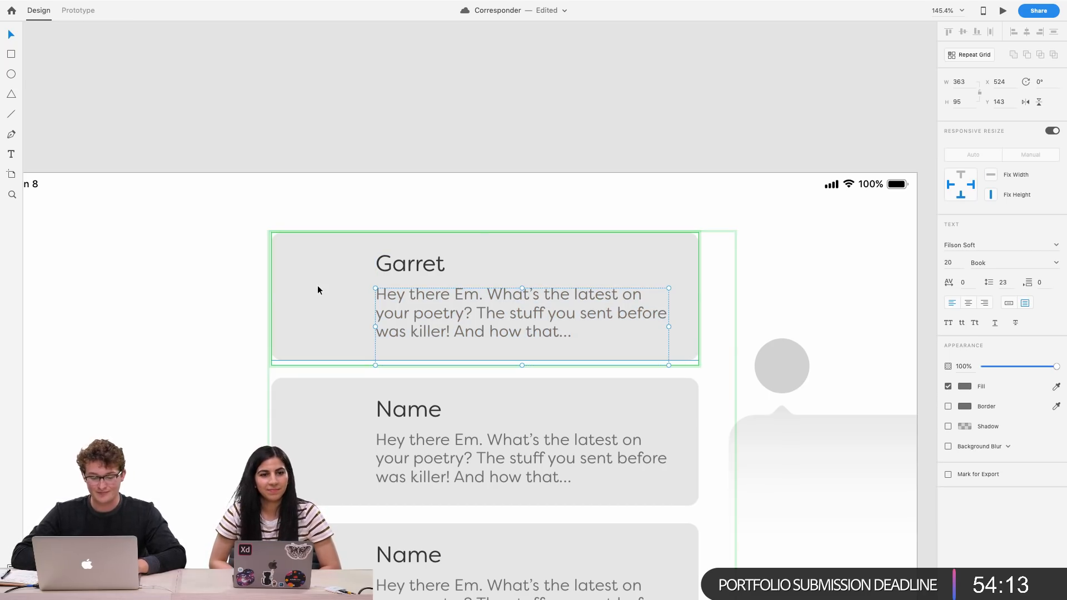
key(super+v)
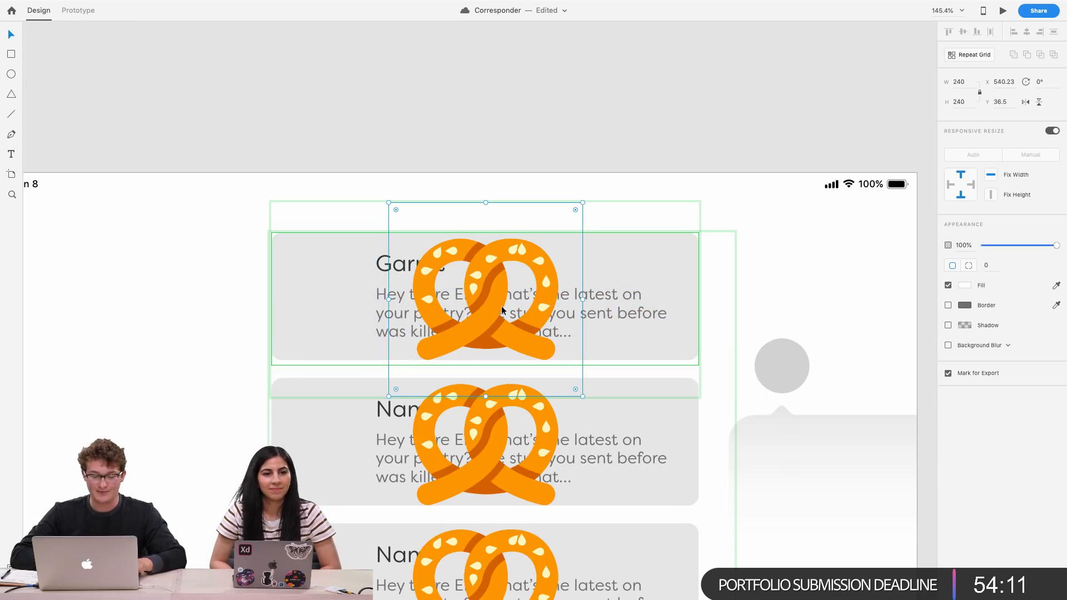
Scale the pasted pretzel icon down to 108 px and place it at the left end of the first card
drag(502, 310, 364, 310)
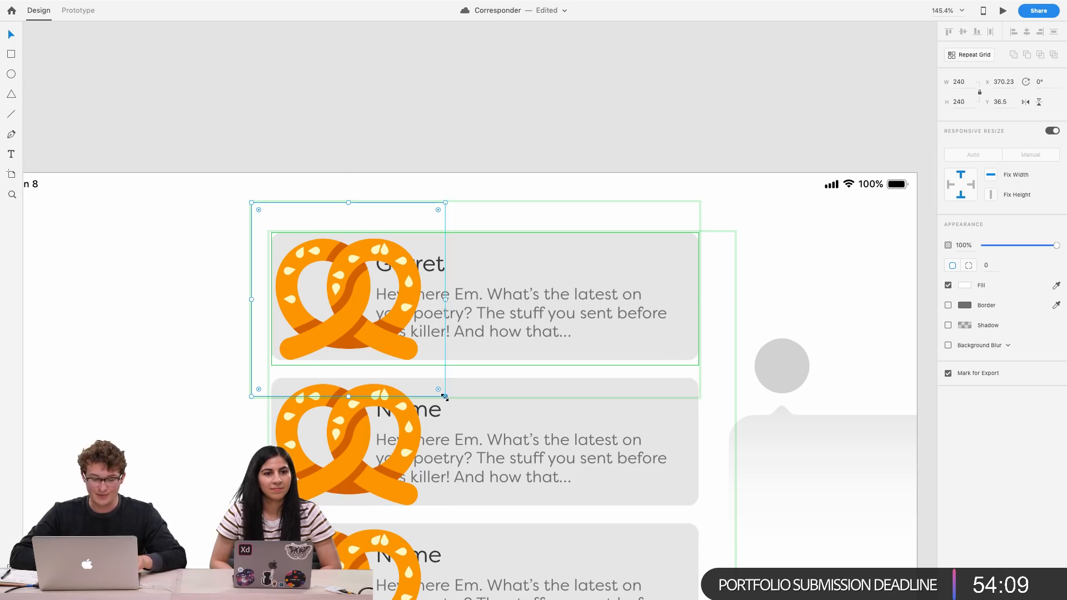
drag(445, 396, 393, 343)
drag(338, 301, 314, 301)
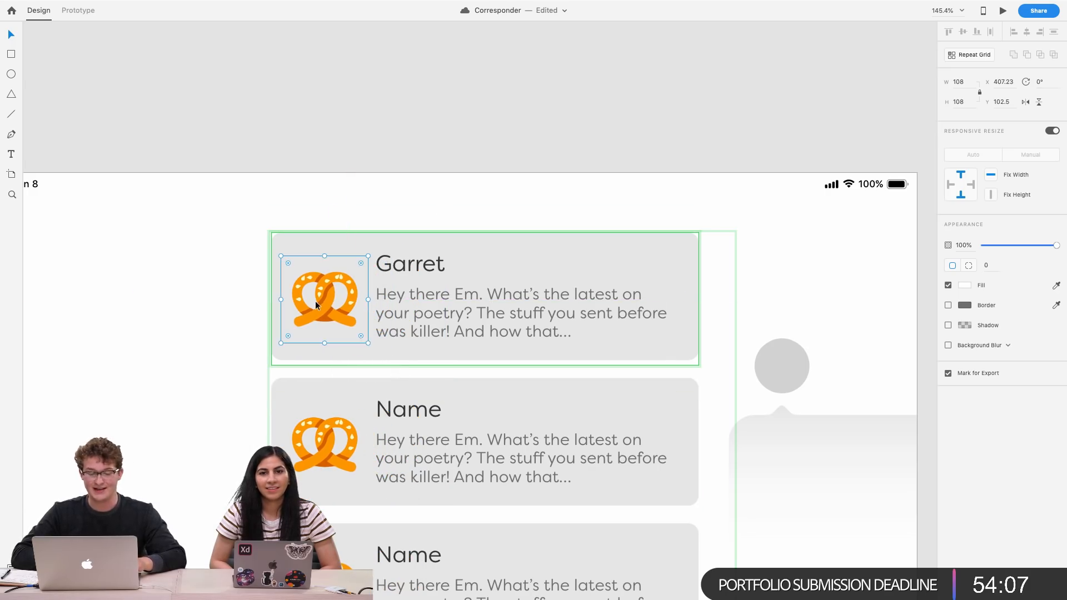
Shift the Garret name and letter preview text slightly to the right in the first card
click(500, 256)
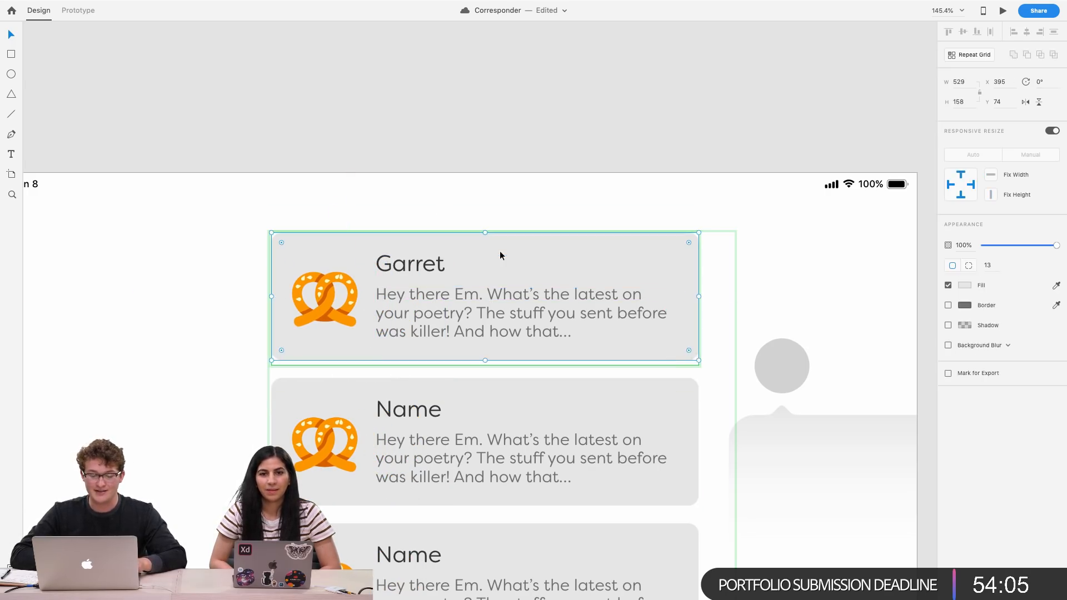
click(440, 262)
drag(428, 315, 441, 311)
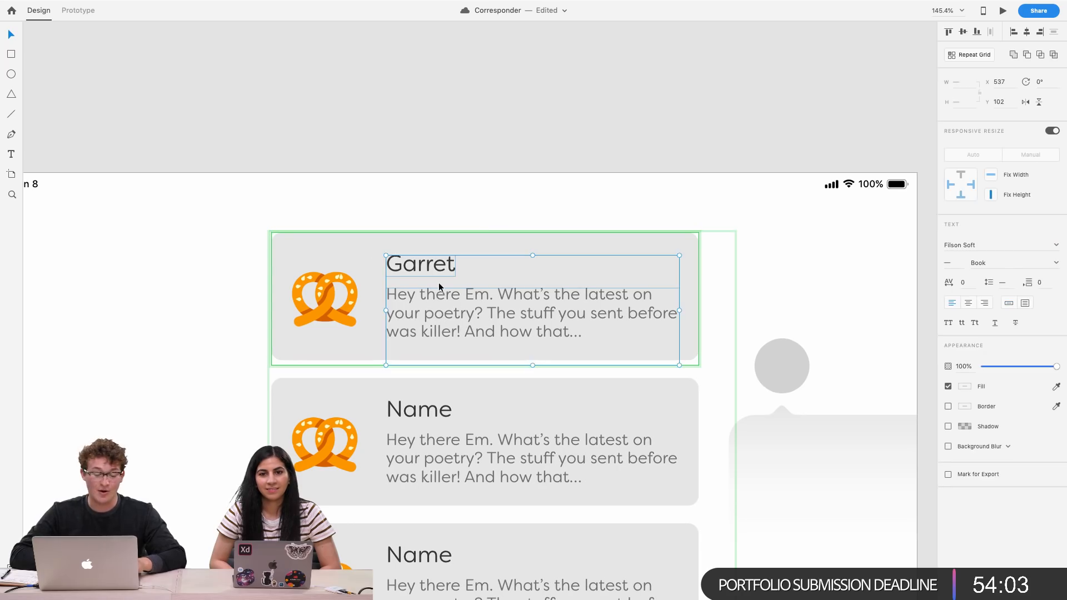
Draw a 140 px circle around the pretzel icon in the first card
click(329, 288)
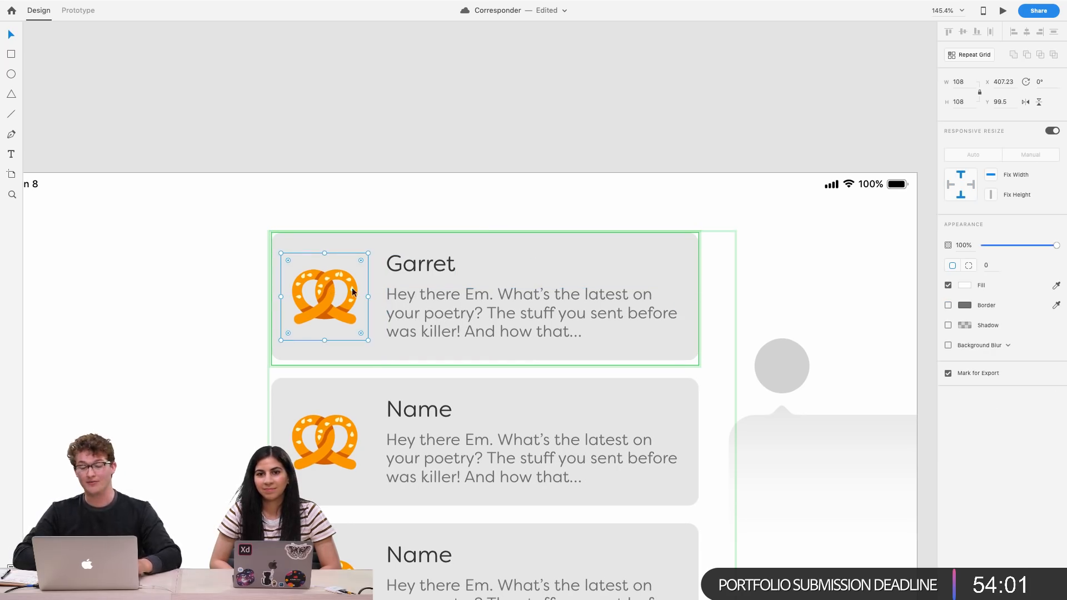
scroll(328, 270, up, 1)
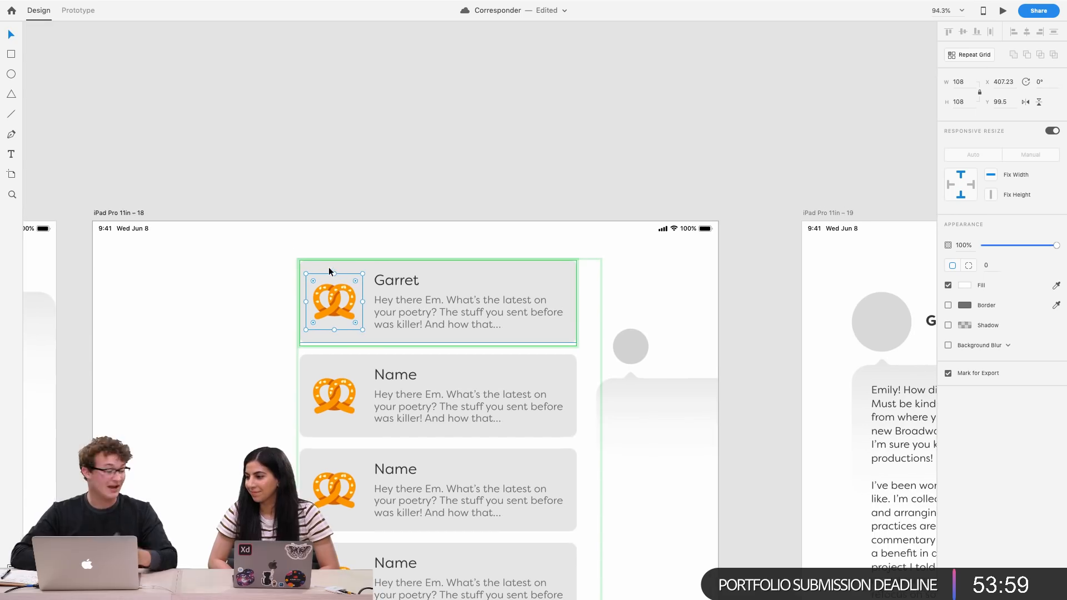
scroll(357, 294, up, 5)
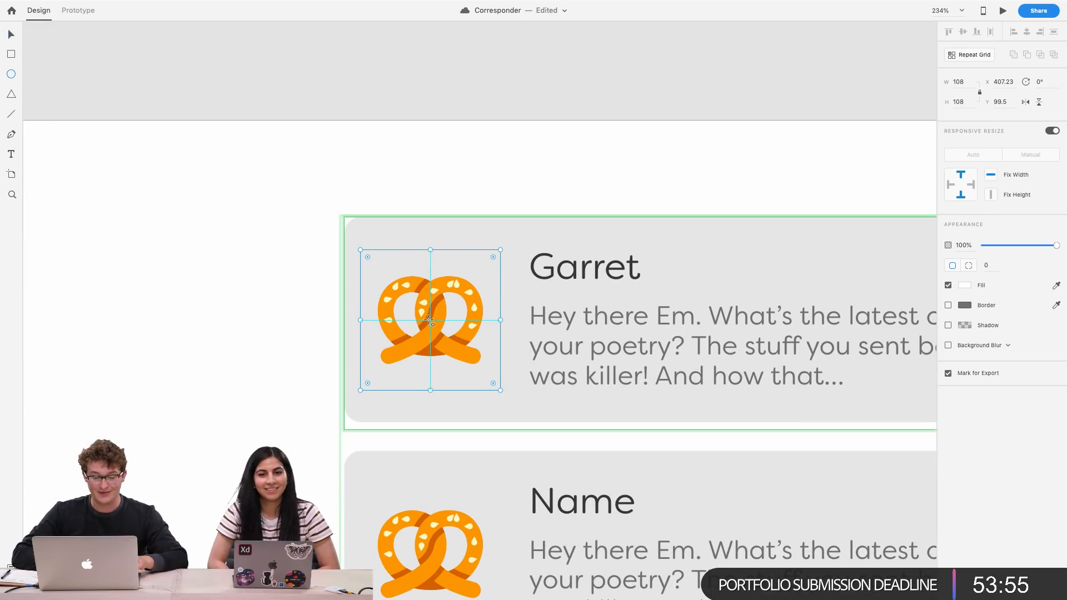
drag(430, 319, 548, 411)
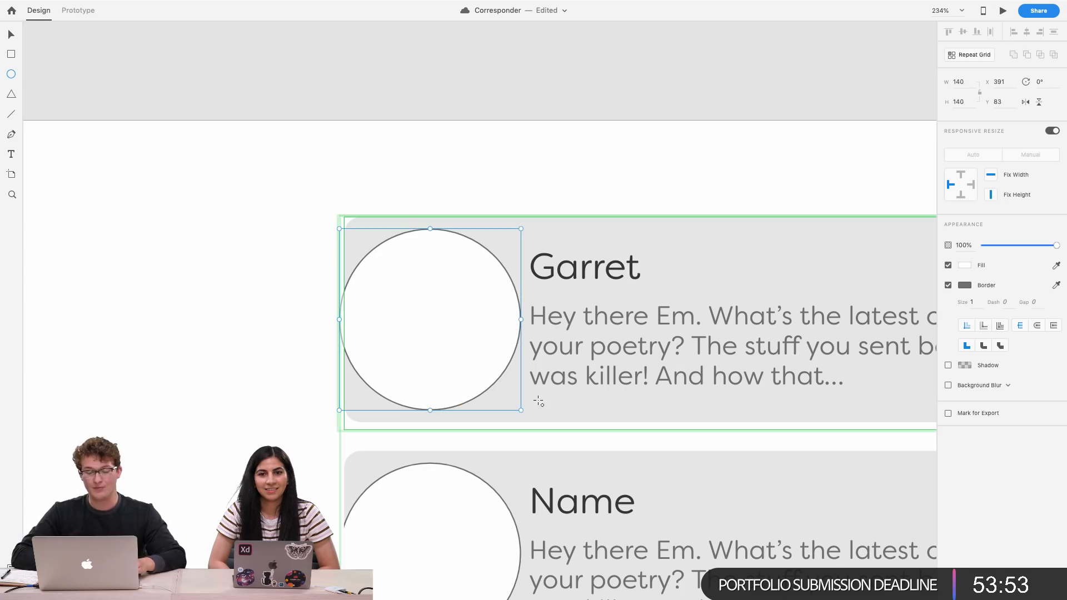
Send the circle behind the pretzel and center the pretzel icon inside it
key(super+bracketleft)
key(v)
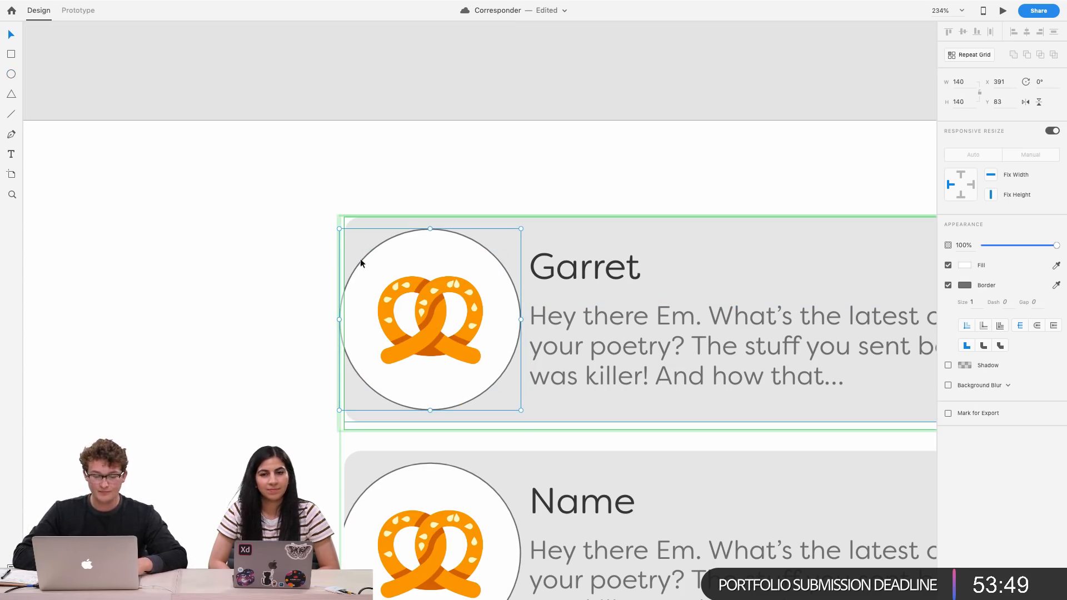
shift+click(457, 322)
drag(457, 322, 476, 321)
Move the name and preview text about 30 px right so they clear the circle
click(527, 295)
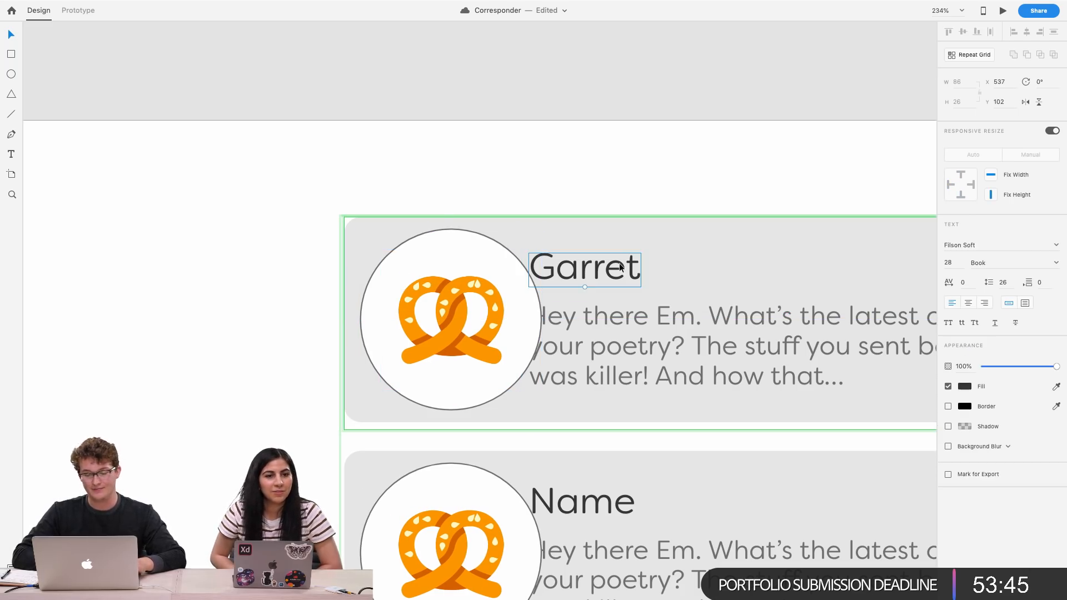
drag(595, 359, 634, 356)
scroll(635, 355, down, 5)
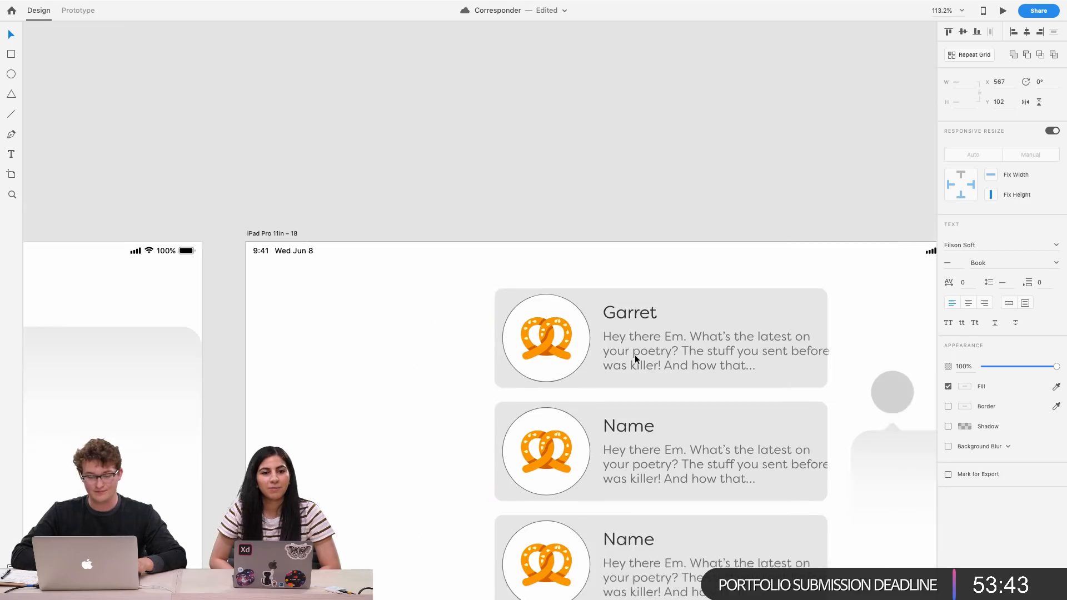
Round the first card background's corners to a radius of 79
click(460, 305)
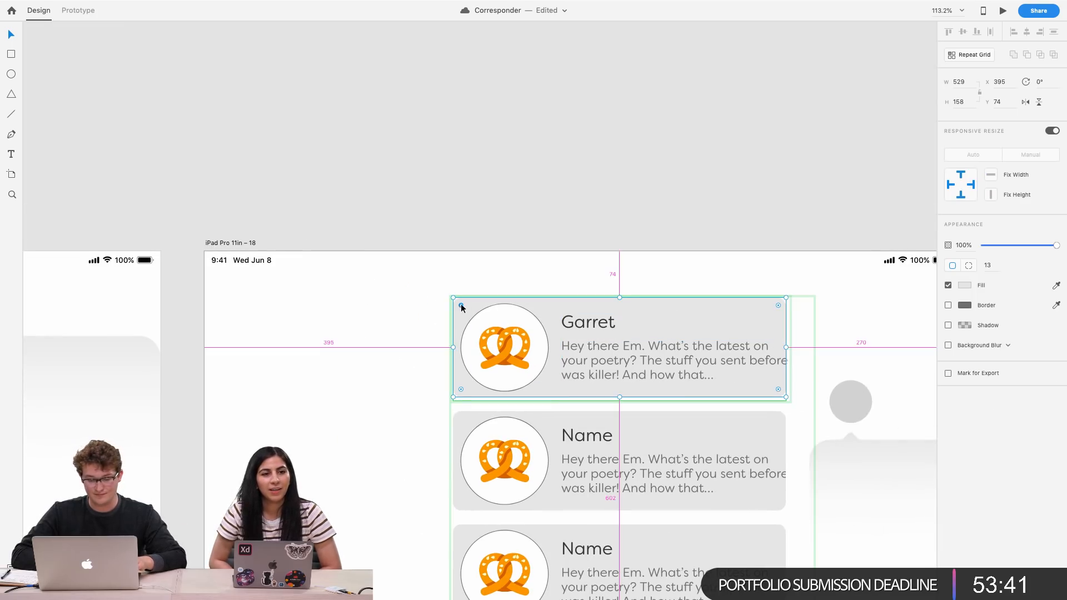
drag(461, 304, 505, 340)
drag(461, 391, 511, 353)
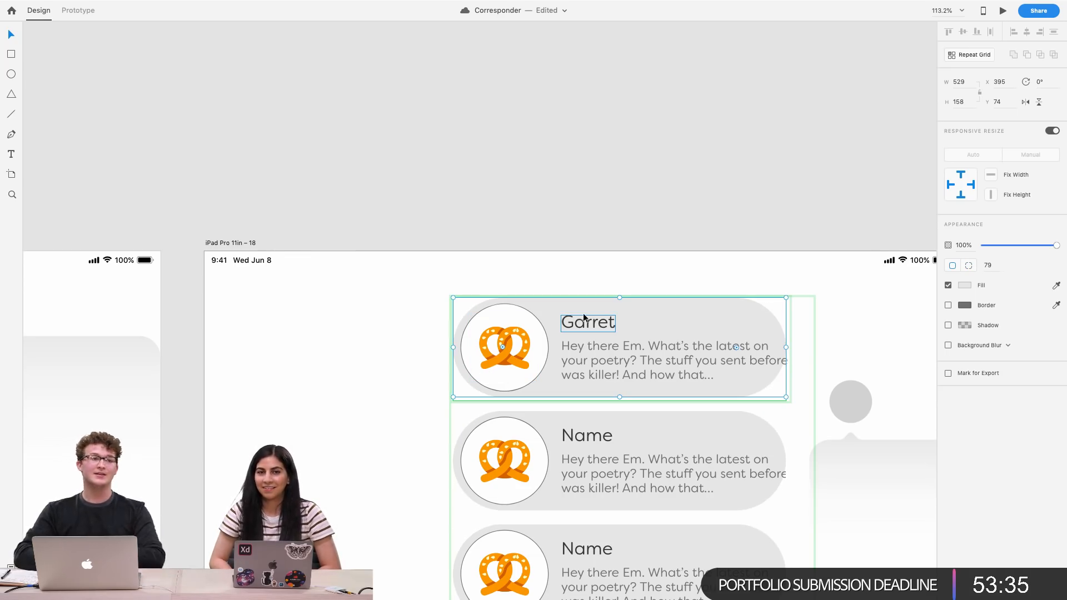
Switch the card to per-corner radii and set the right-hand corners to 19, keeping the left ones at 79
scroll(638, 335, right, 3)
scroll(638, 335, down, 2)
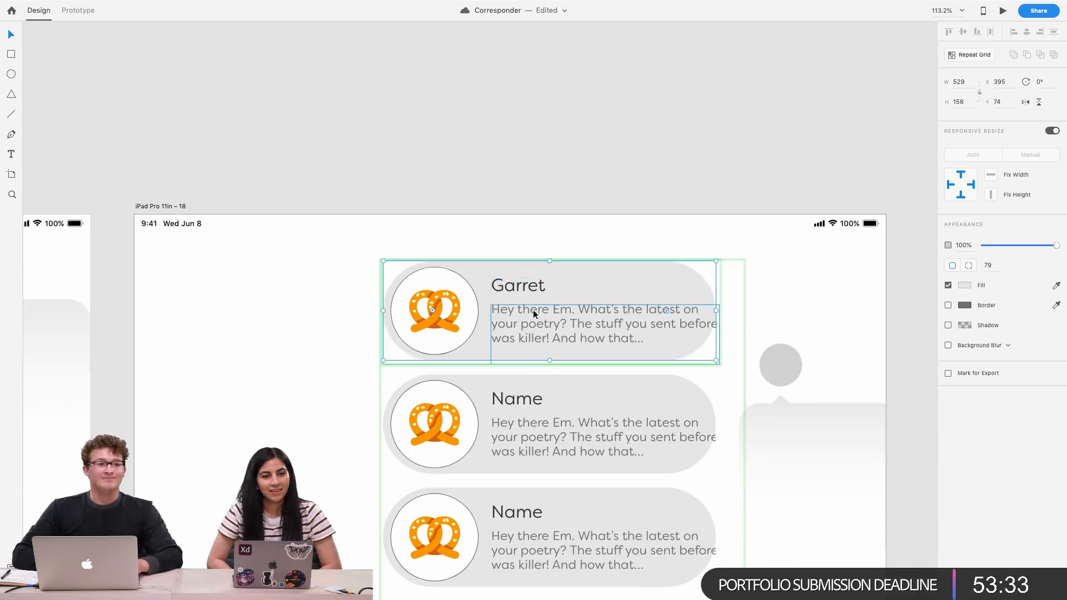
scroll(532, 309, right, 2)
scroll(532, 309, down, 1)
drag(607, 302, 656, 264)
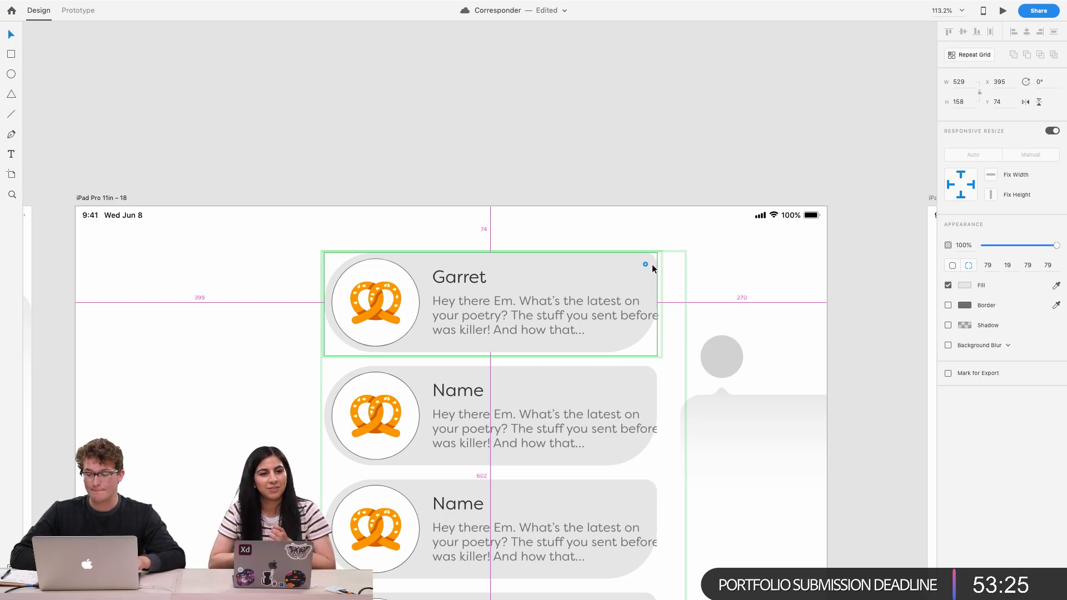
drag(607, 301, 635, 327)
click(1028, 267)
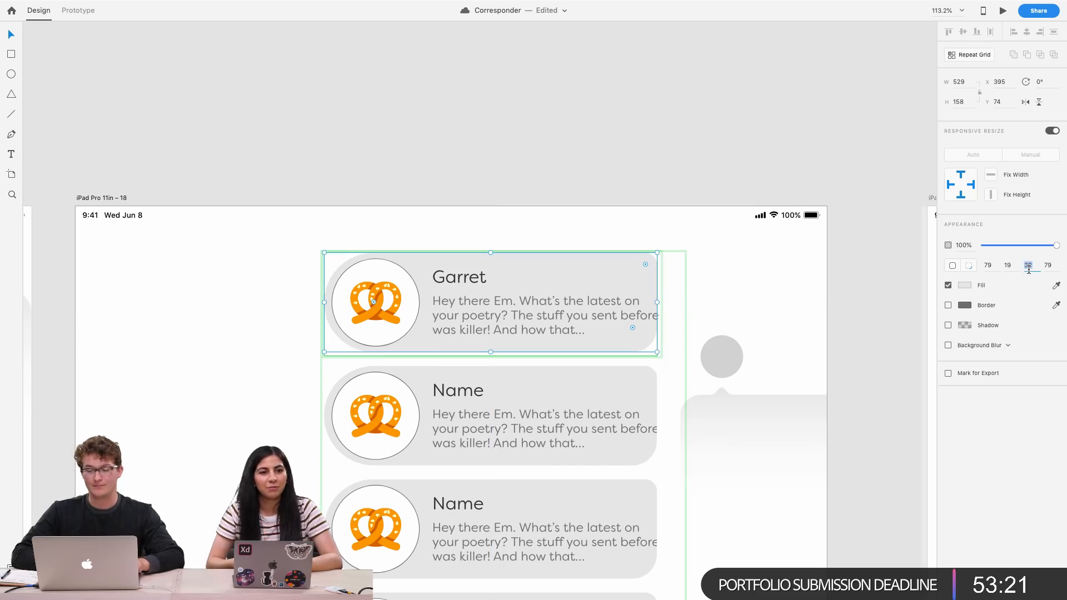
text(19)
key(Return)
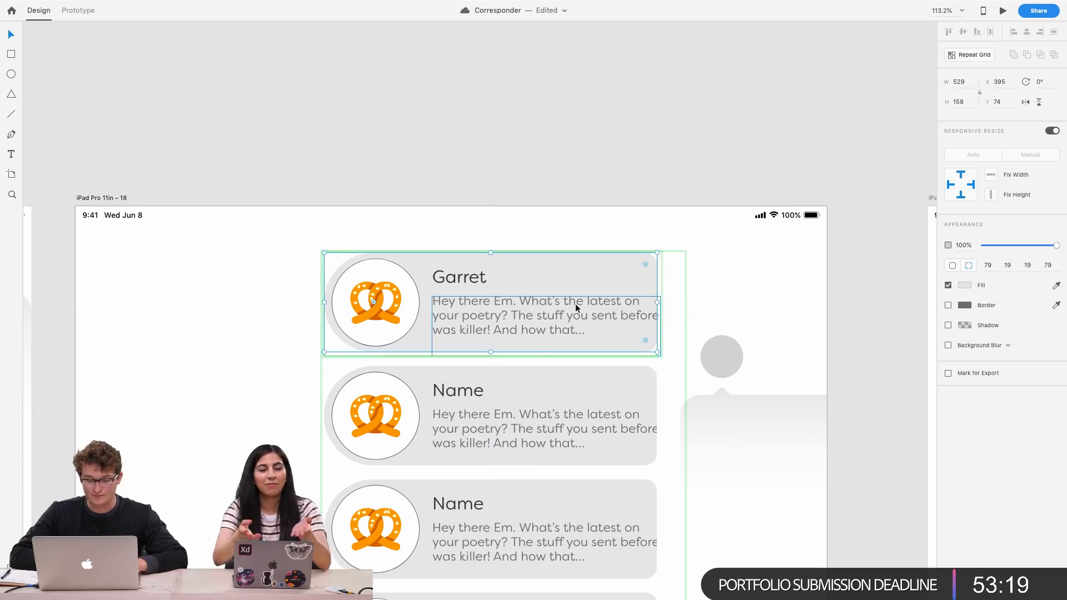
Narrow the letter preview text box to 340 px so it wraps, and nudge it down slightly
click(575, 304)
drag(662, 326, 648, 326)
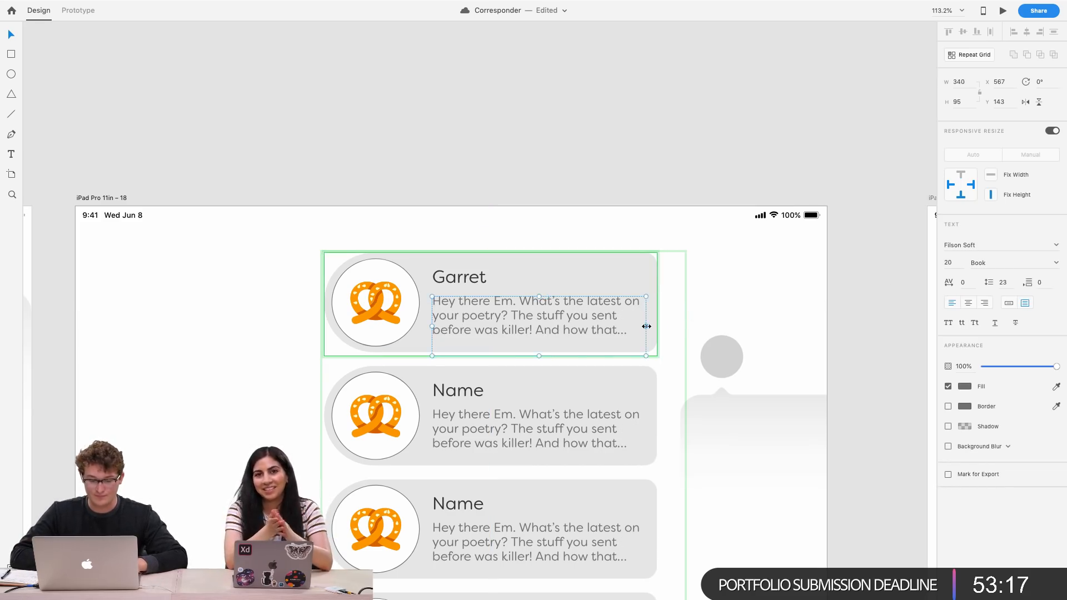
scroll(563, 291, up, 5)
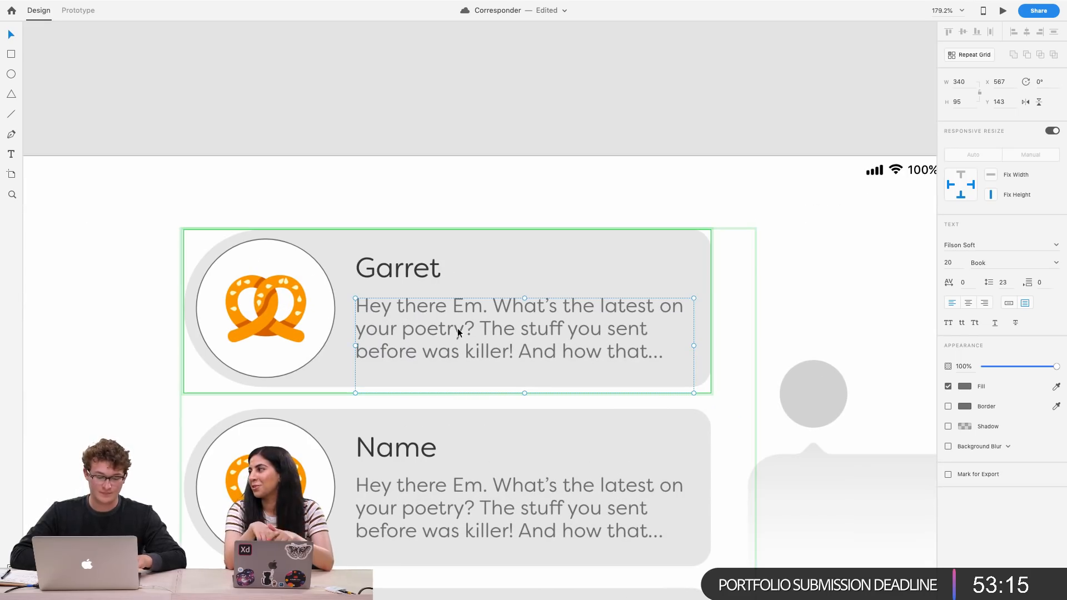
drag(457, 331, 458, 335)
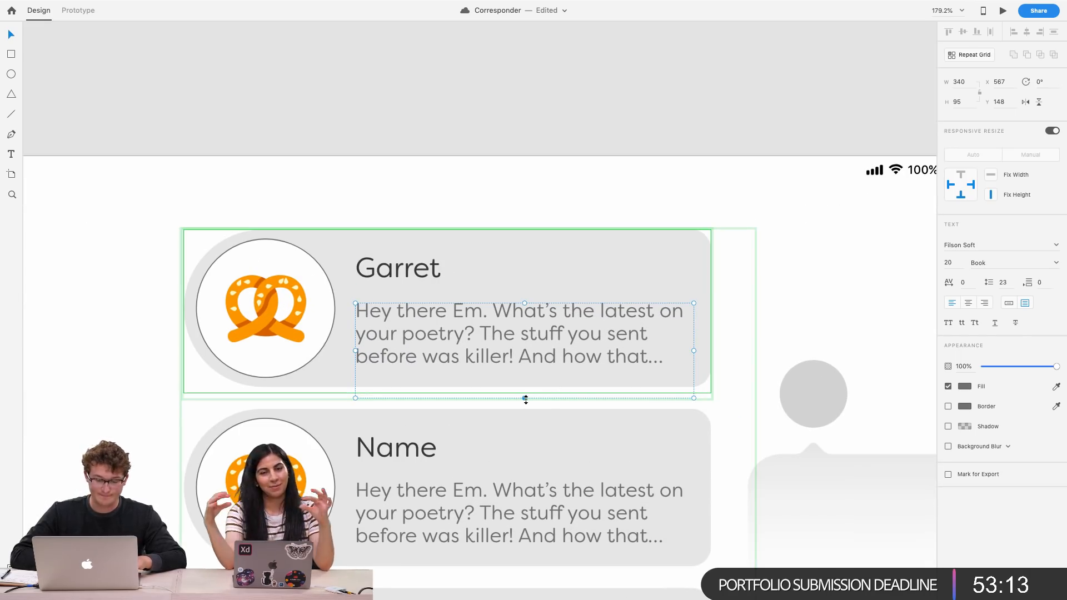
drag(524, 397, 524, 379)
Remove the circle's border and fill it with purple #6700CE
click(281, 245)
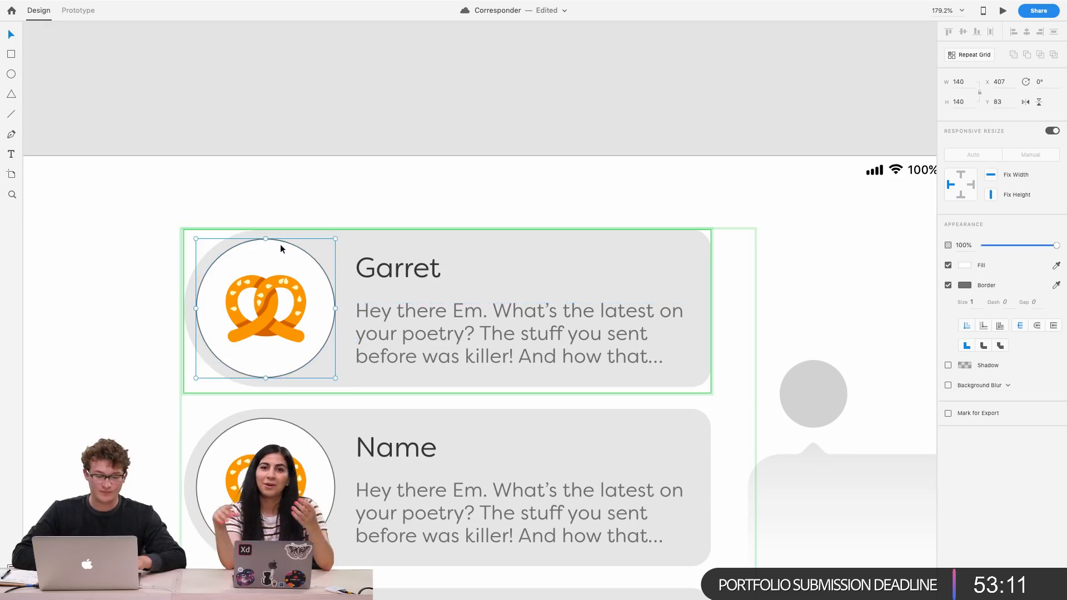
scroll(281, 245, down, 8)
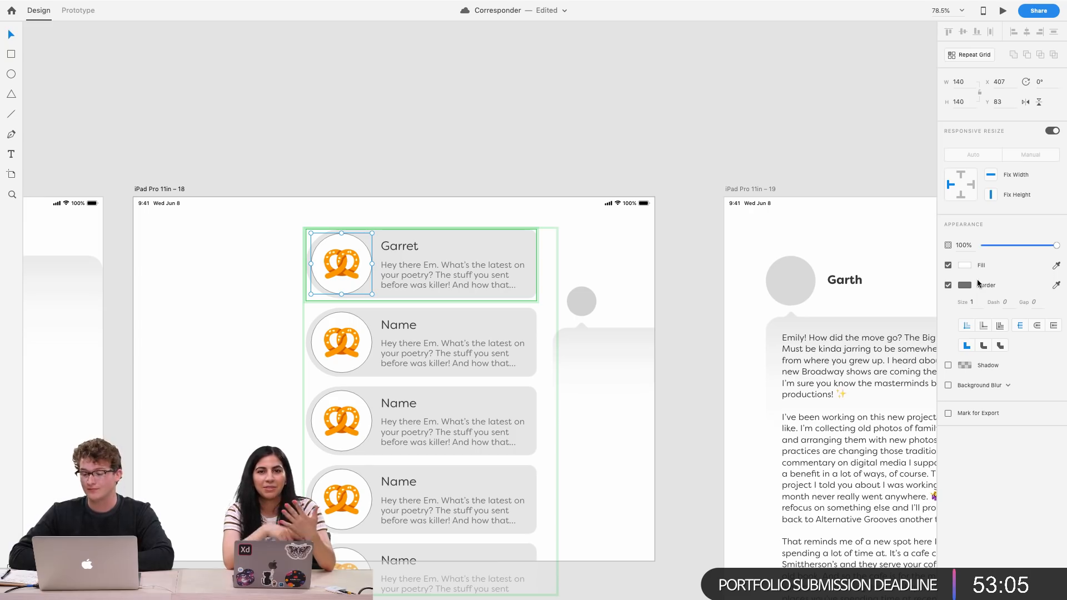
click(948, 286)
click(964, 265)
mouse_move(859, 240)
mouse_down()
mouse_move(887, 234)
mouse_move(938, 251)
mouse_move(928, 251)
mouse_move(927, 218)
mouse_move(906, 230)
mouse_move(934, 231)
mouse_up()
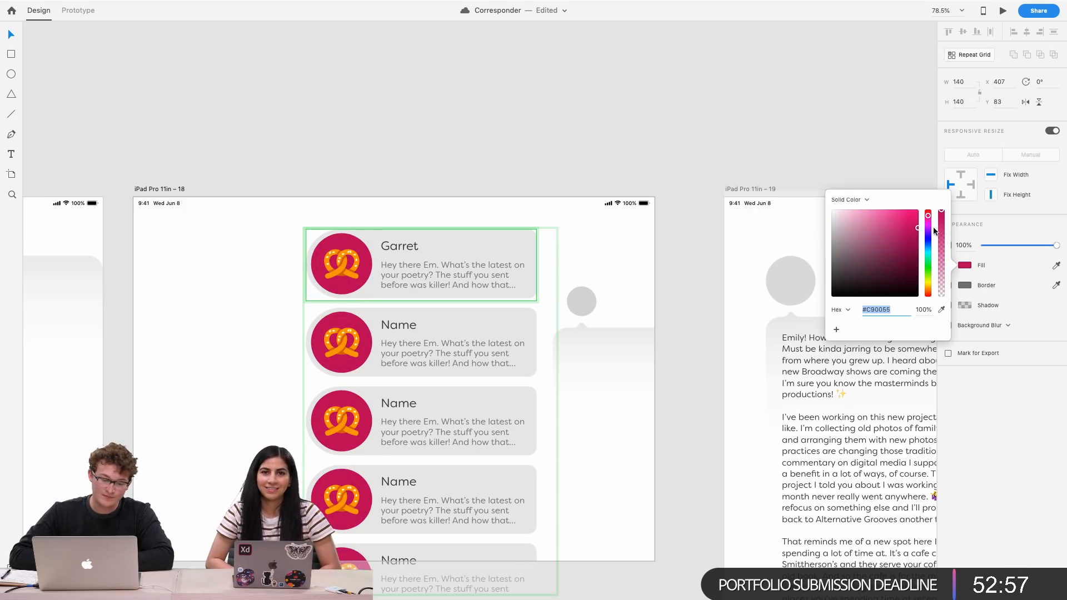
scroll(438, 328, up, 5)
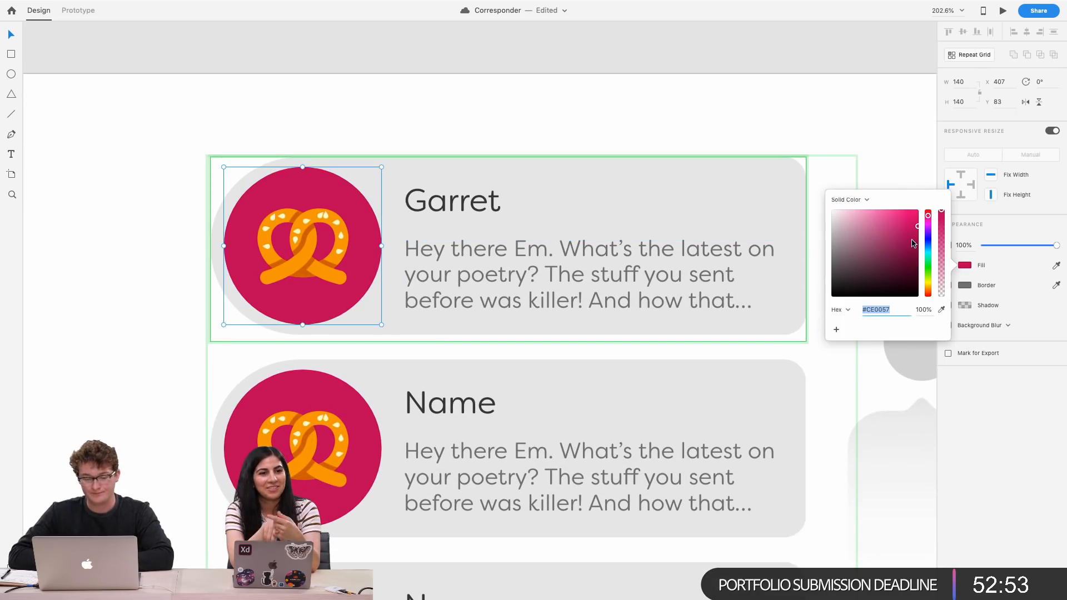
mouse_move(928, 219)
mouse_down()
mouse_move(928, 211)
mouse_move(927, 232)
mouse_up()
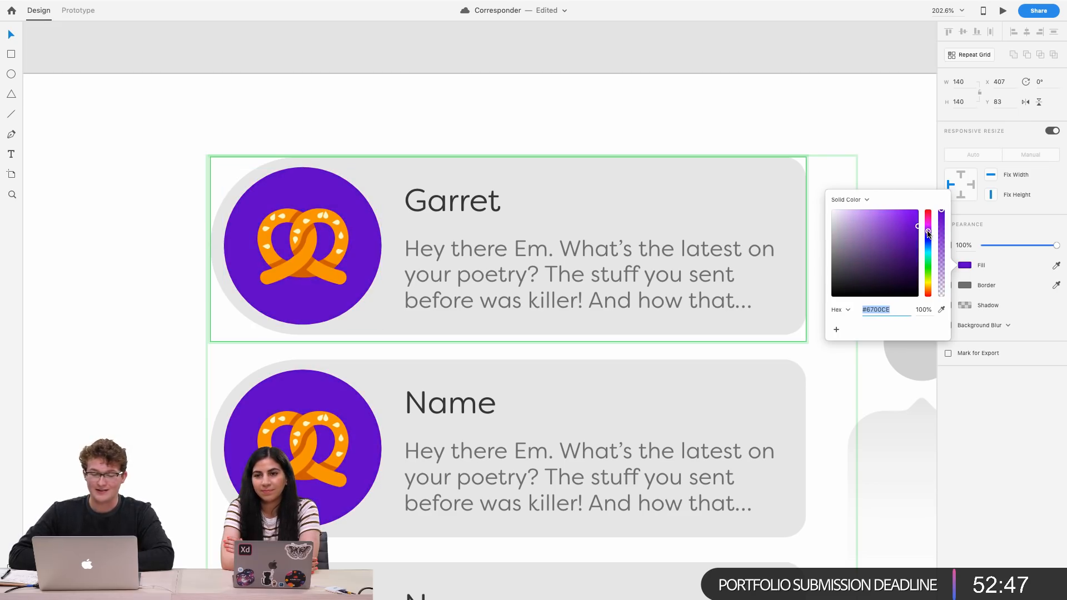
click(675, 123)
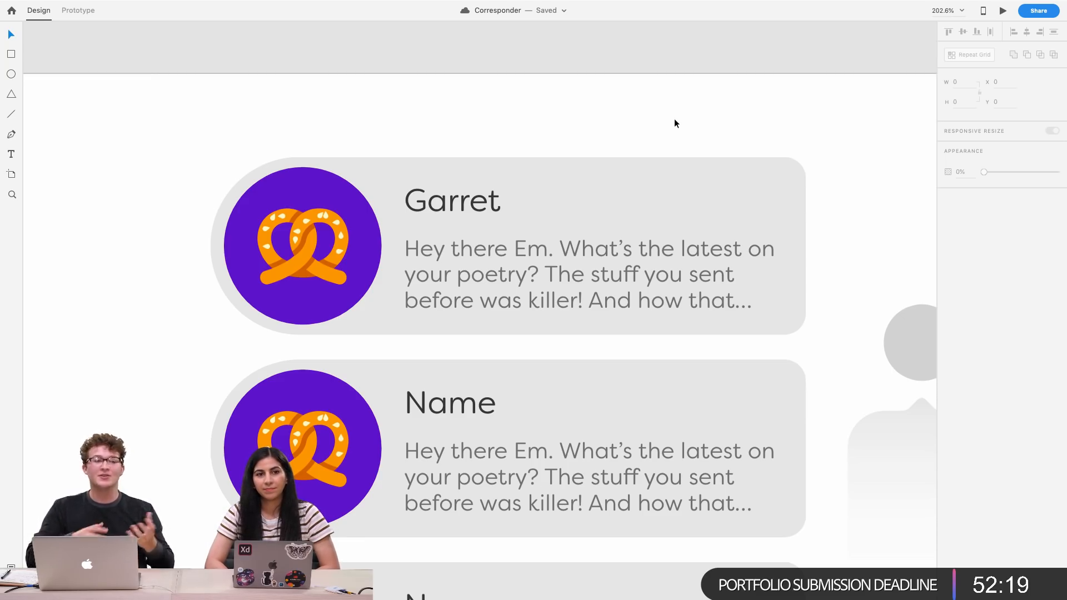
Nudge the letter preview text up 3 px toward the name in the second inbox card
scroll(654, 142, down, 5)
scroll(654, 142, right, 2)
scroll(653, 142, up, 1)
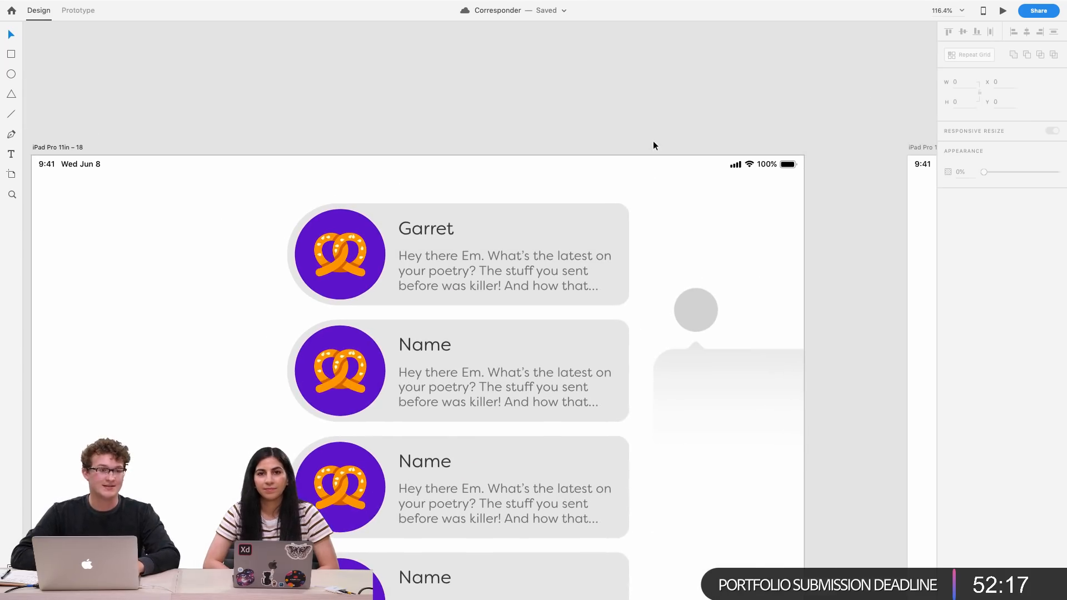
scroll(449, 263, down, 5)
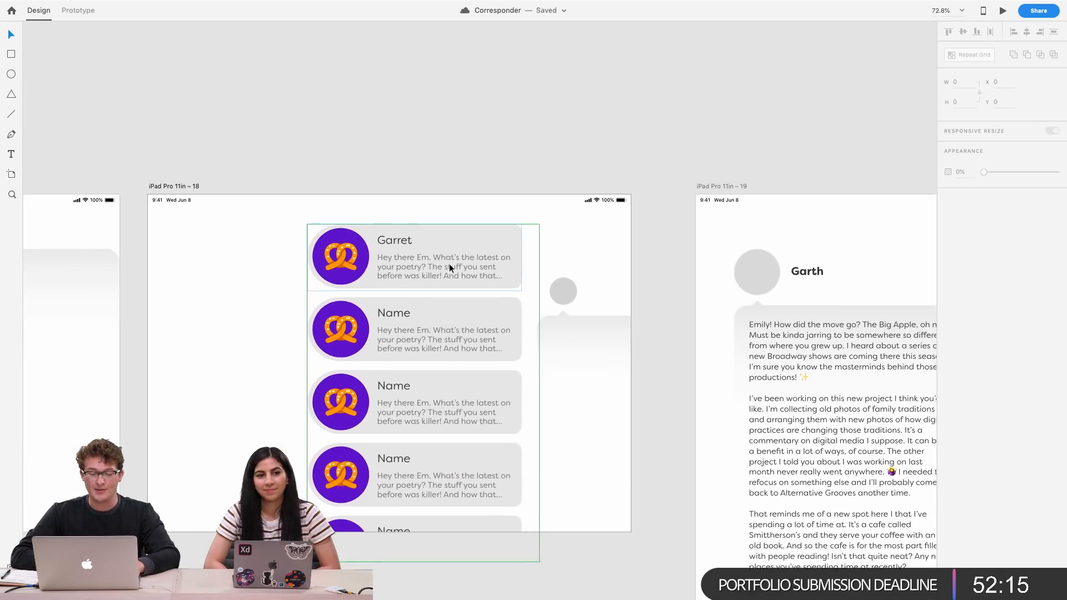
scroll(422, 342, up, 5)
click(359, 299)
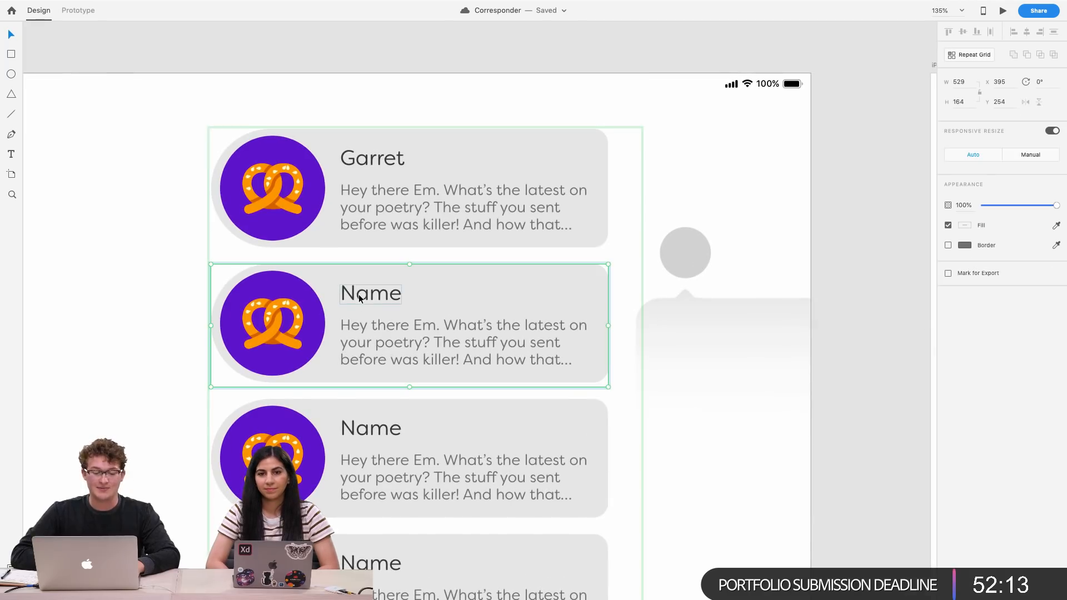
double_click(359, 294)
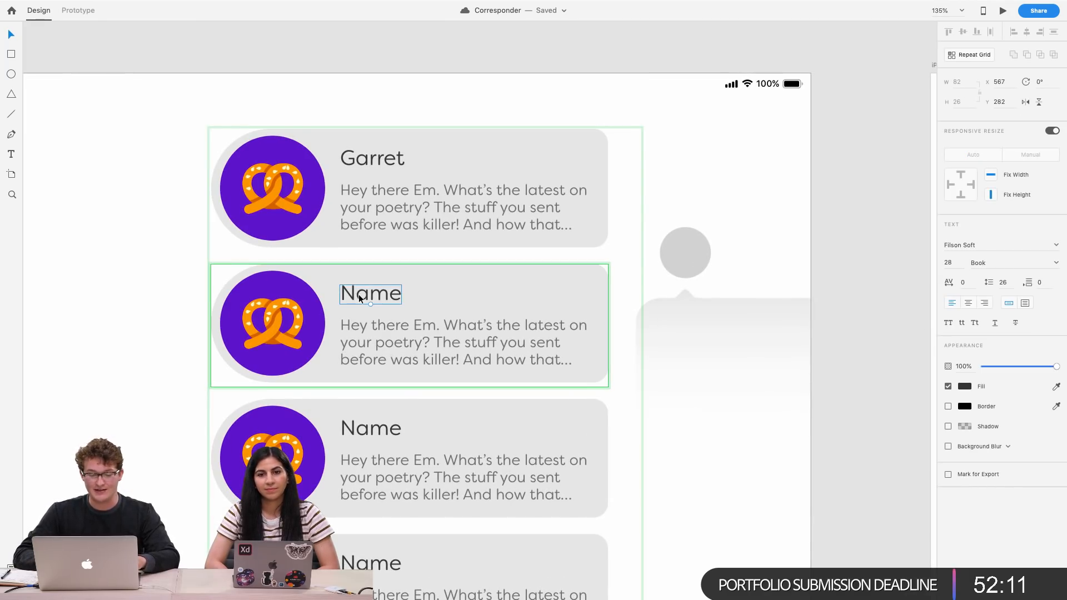
drag(359, 294, 358, 301)
shift+click(387, 342)
key(Up)
key(Up)
key(Up)
key(Up)
key(Up)
key(Up)
key(Up)
key(Up)
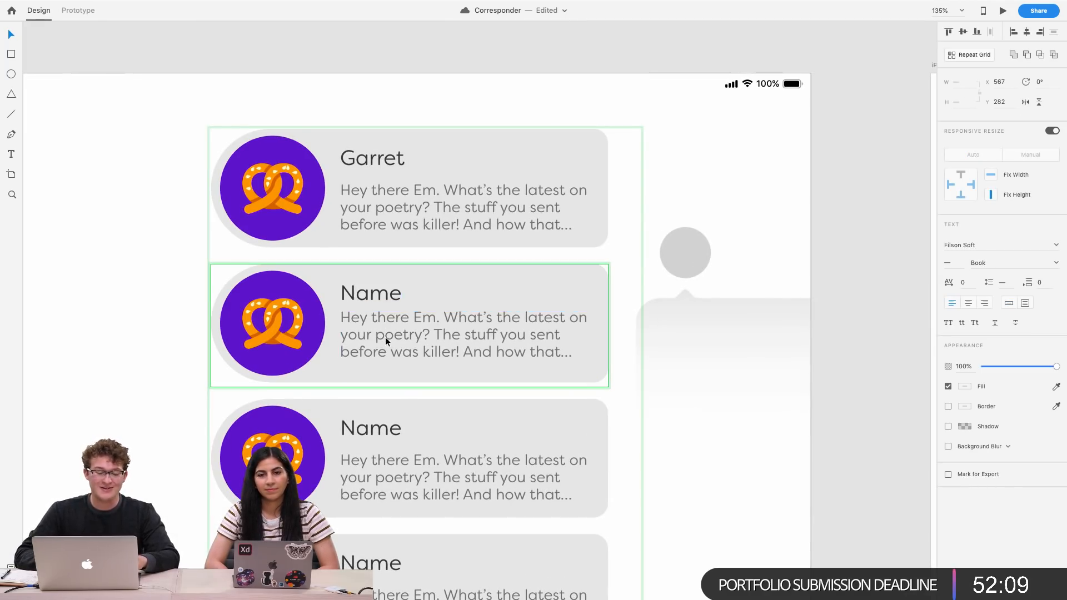
click(611, 245)
Inspect the updated inbox cards on the iPad artboard
scroll(403, 298, down, 5)
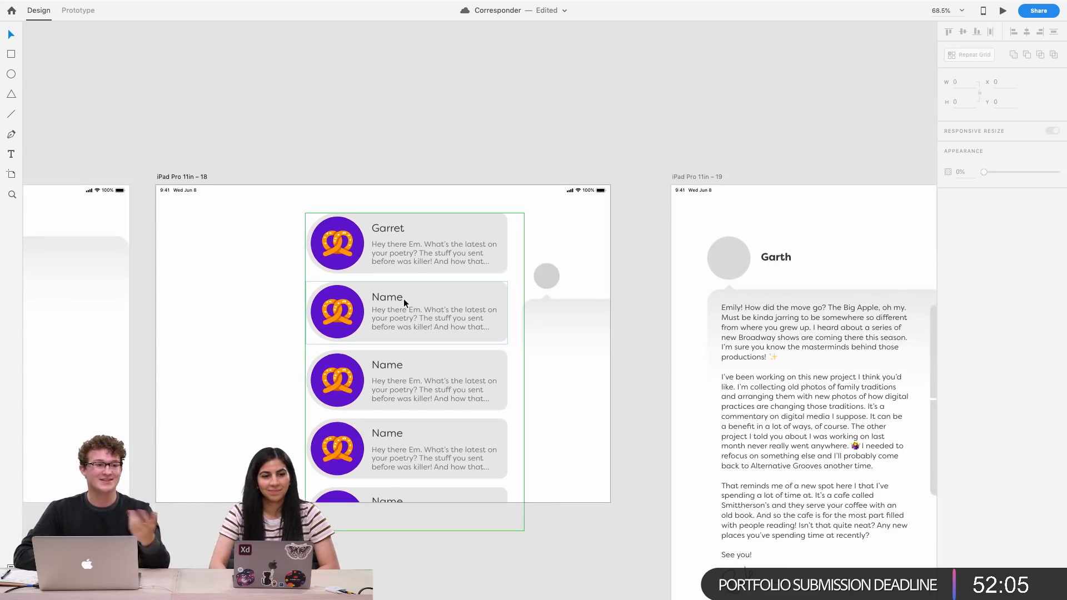
scroll(404, 299, left, 2)
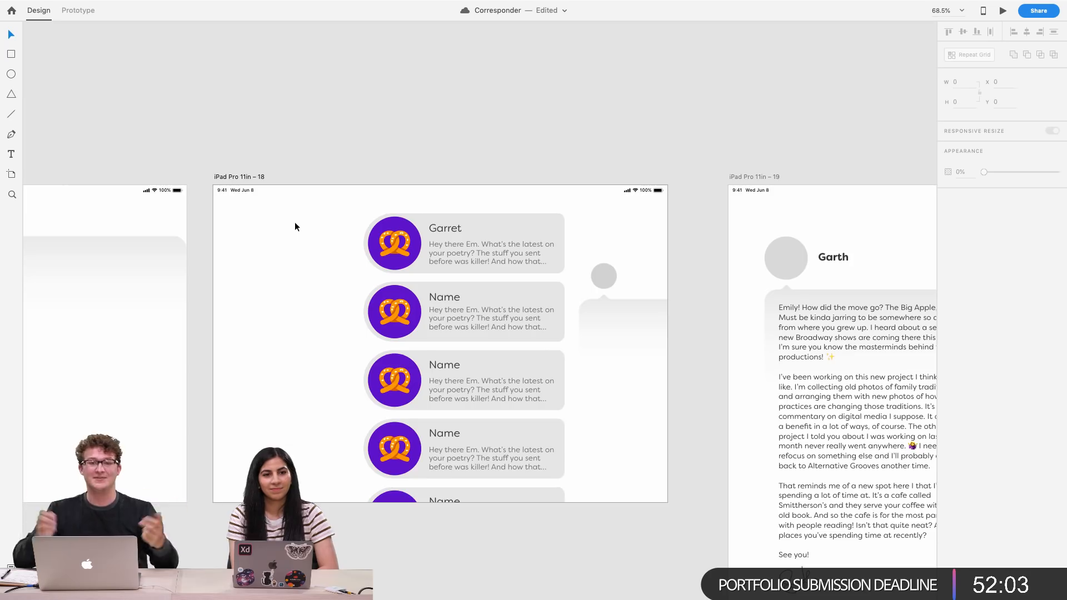
scroll(294, 221, up, 2)
scroll(294, 222, right, 2)
scroll(358, 294, up, 5)
scroll(358, 294, down, 2)
scroll(358, 294, right, 2)
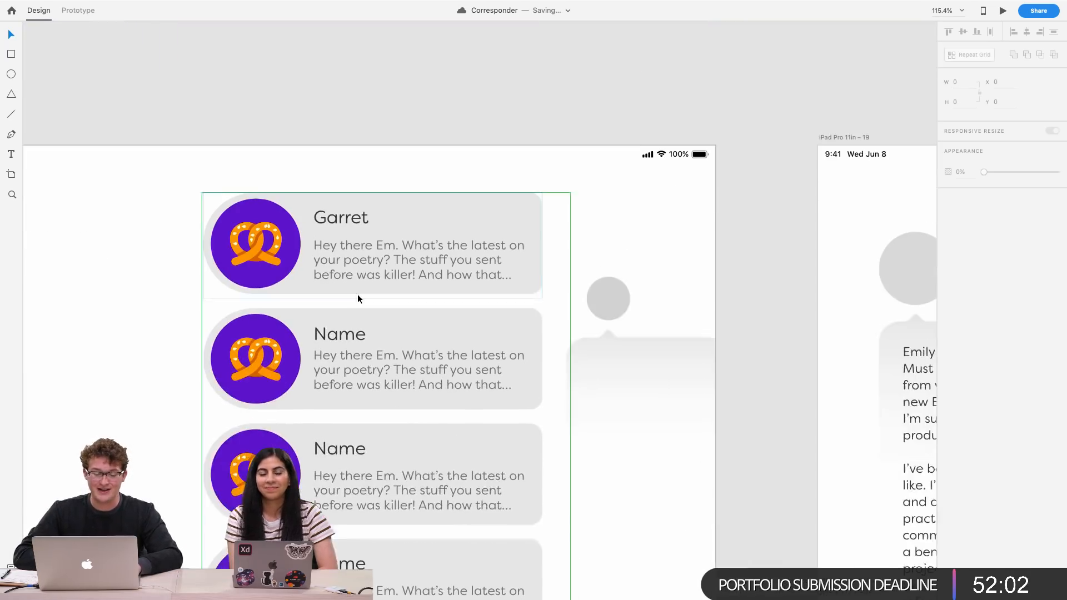
double_click(340, 337)
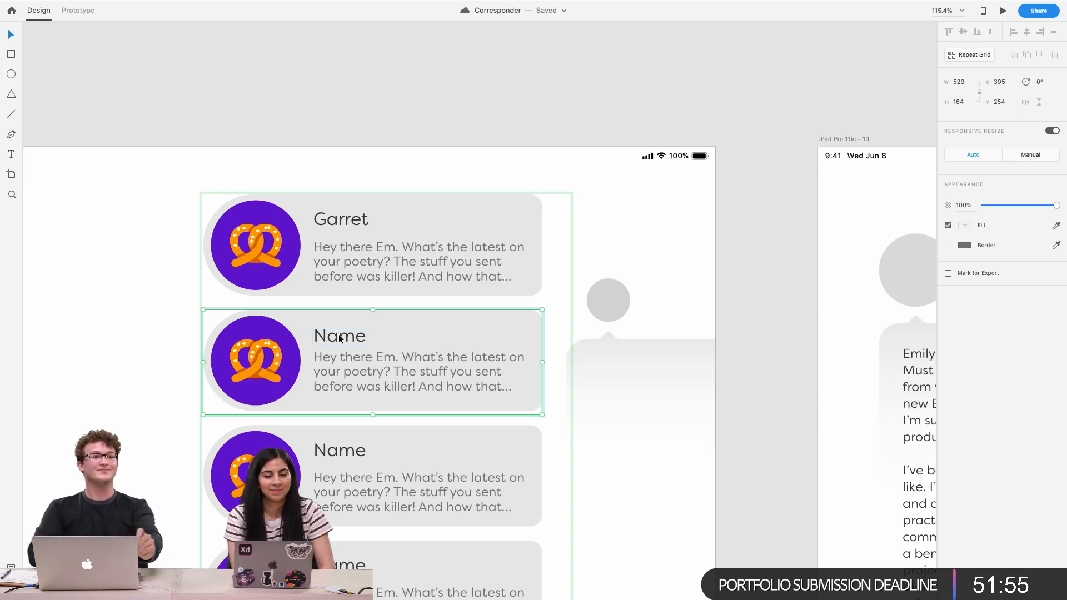
Rename the second inbox card's name to Destiny
scroll(356, 311, right, 3)
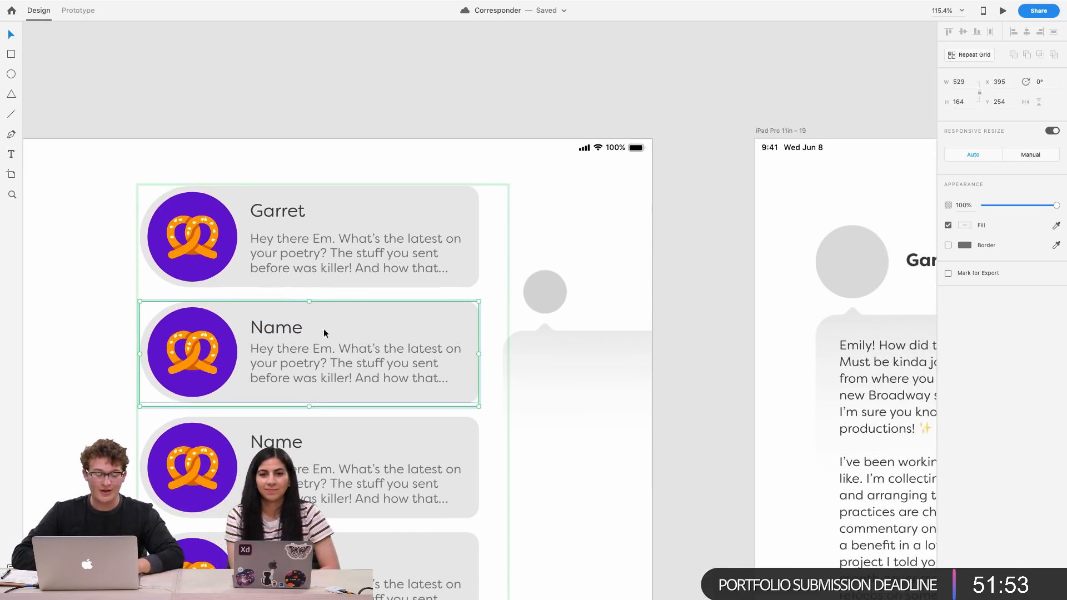
click(284, 328)
double_click(284, 329)
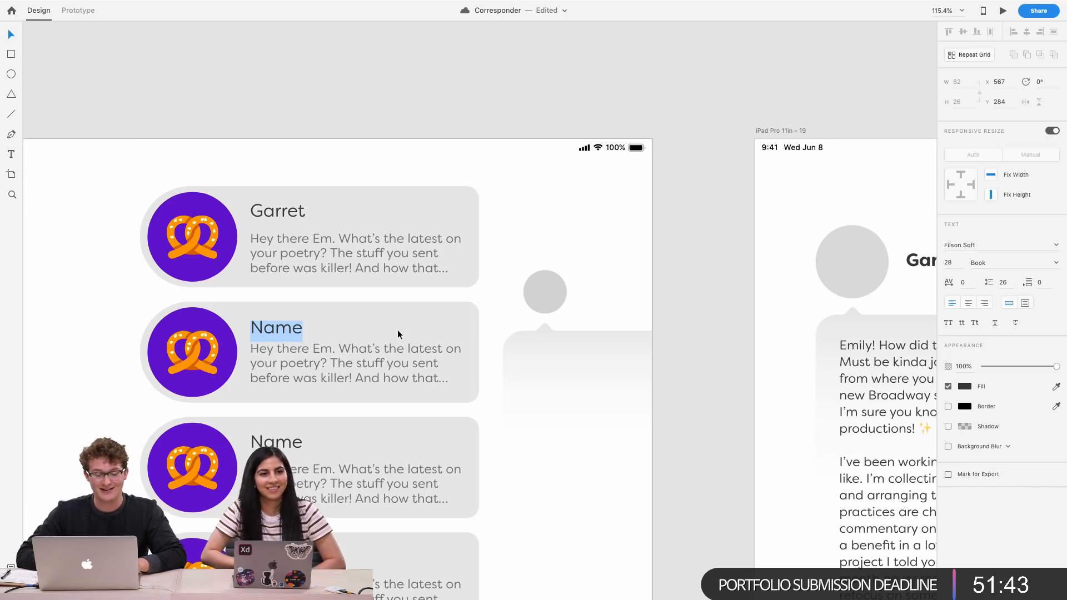
text(De)
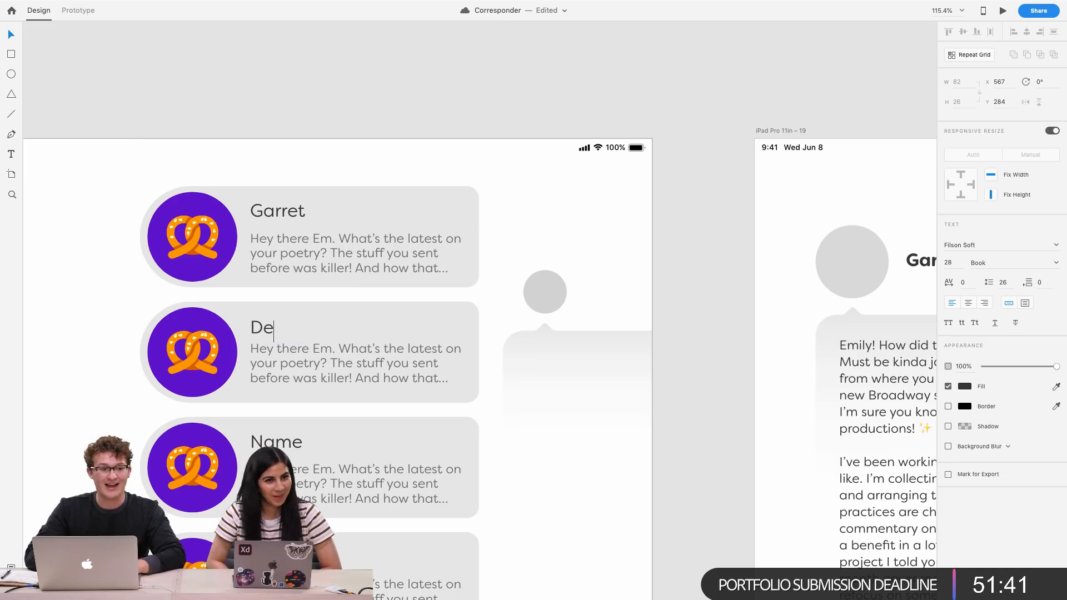
text(stin)
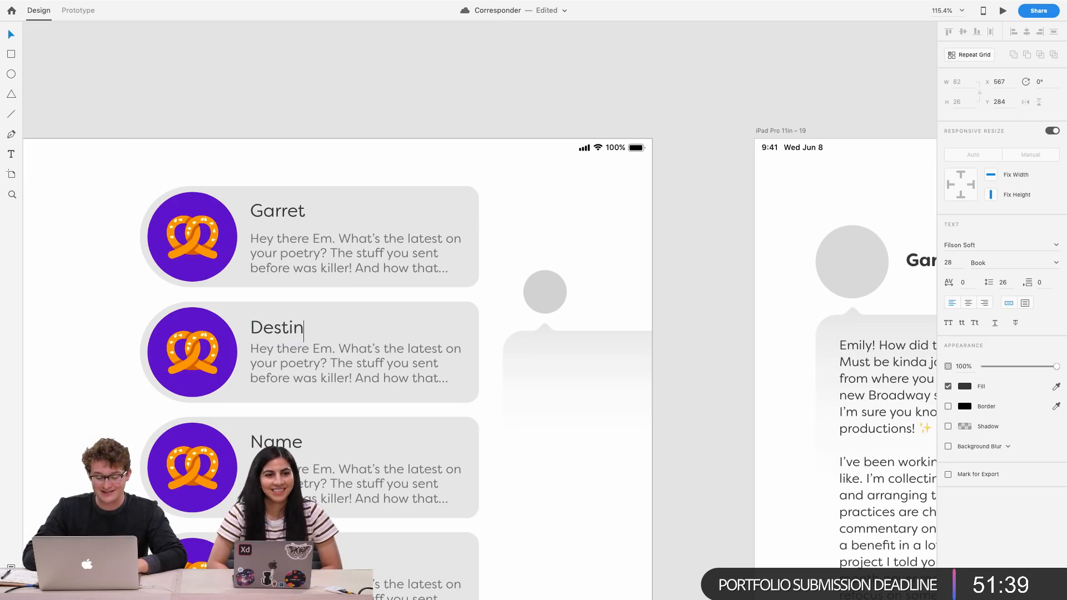
text(y)
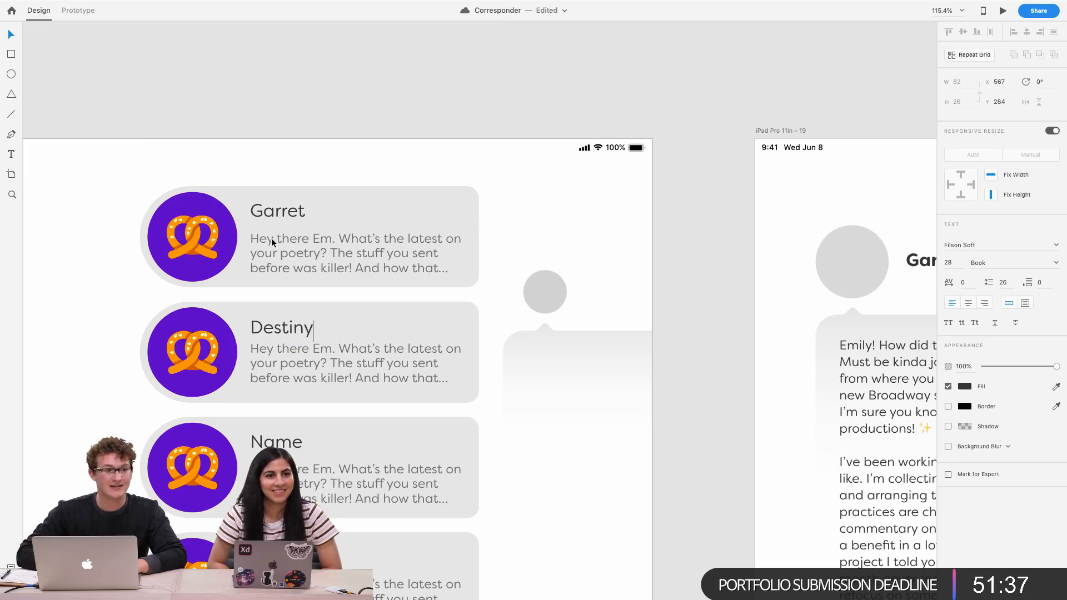
key(Escape)
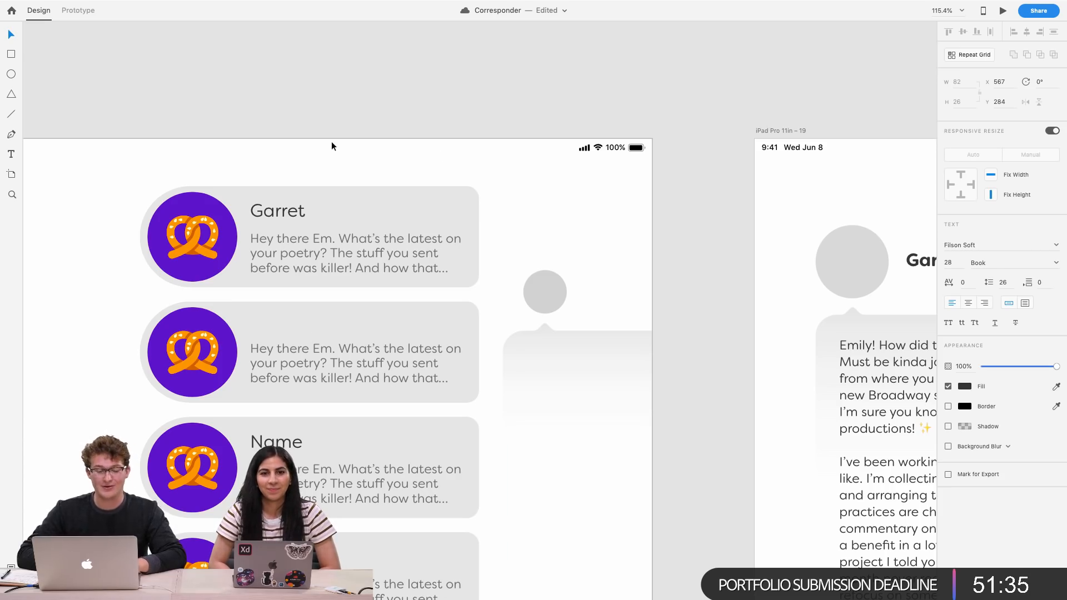
Delete the pretzel icon from the Destiny card's circle
click(193, 359)
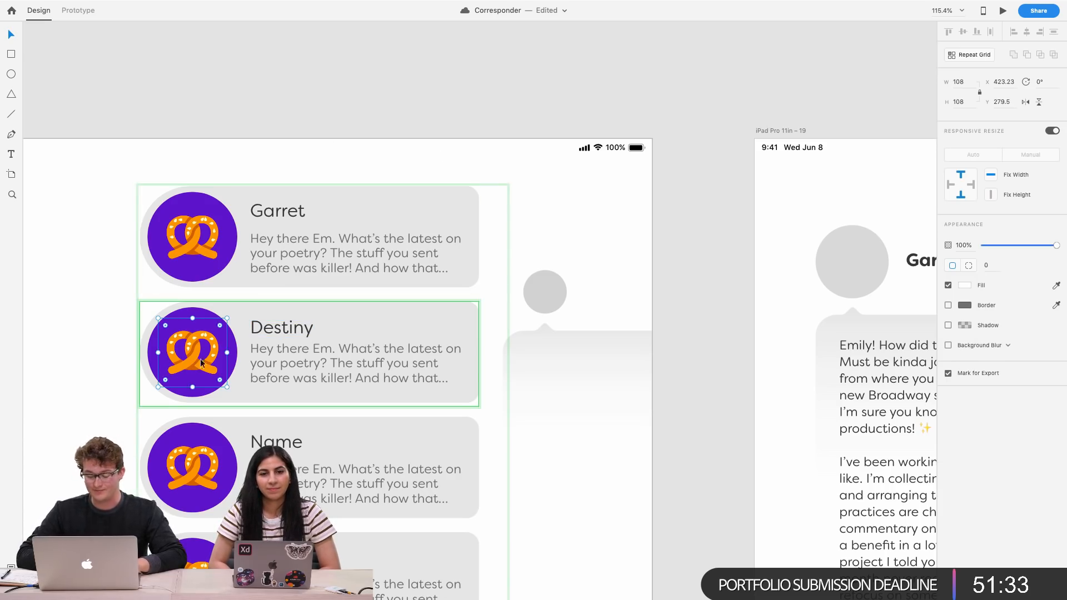
scroll(227, 383, down, 3)
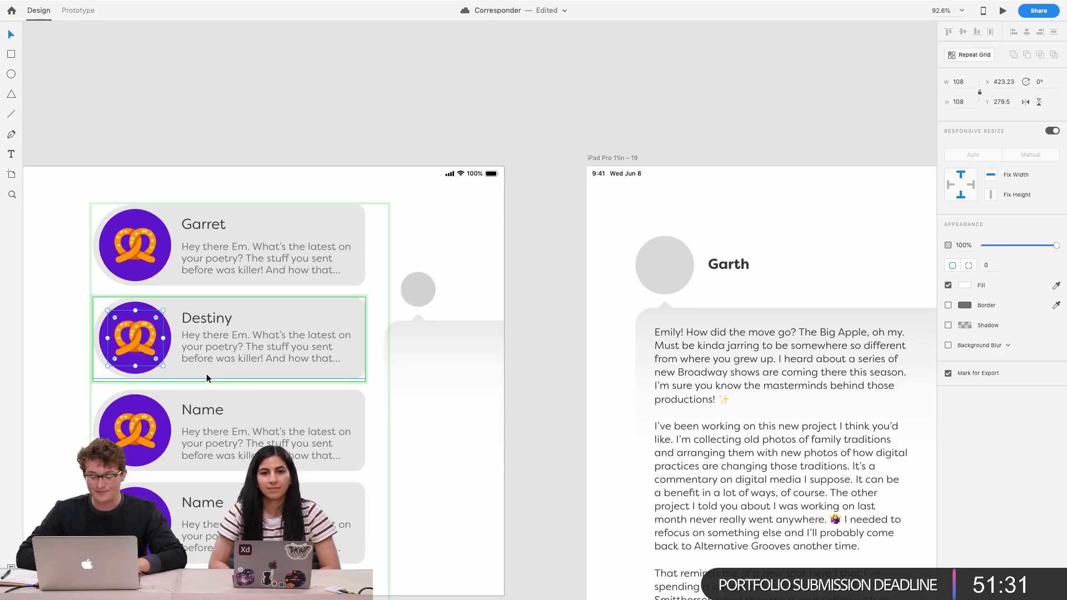
key(Delete)
Copy the "Now that is what I call a letter!" preview text from the assets artboard
scroll(298, 368, down, 10)
scroll(298, 368, right, 20)
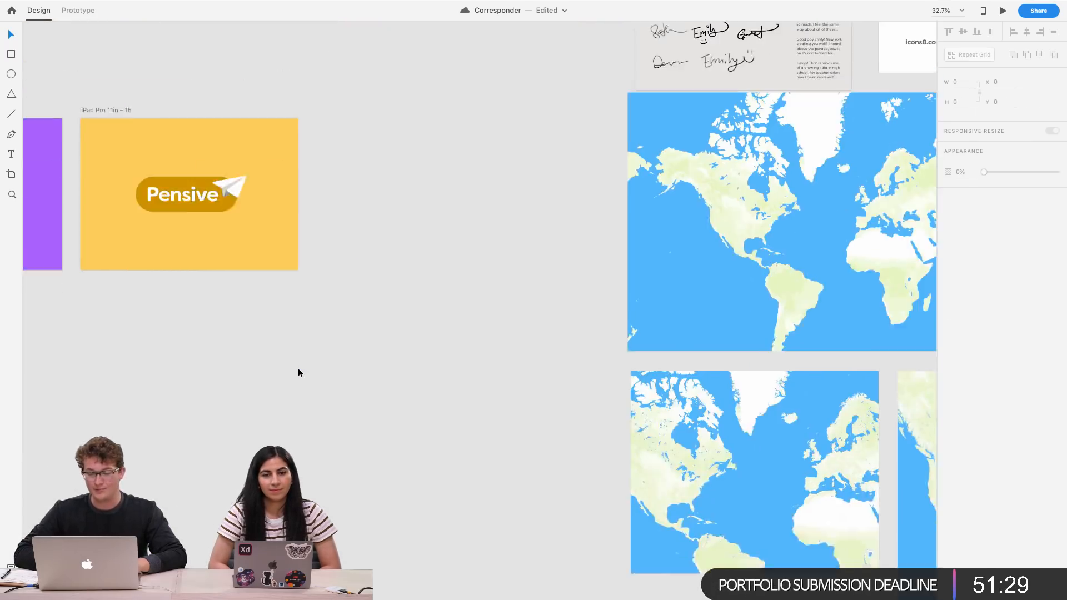
scroll(297, 368, left, 20)
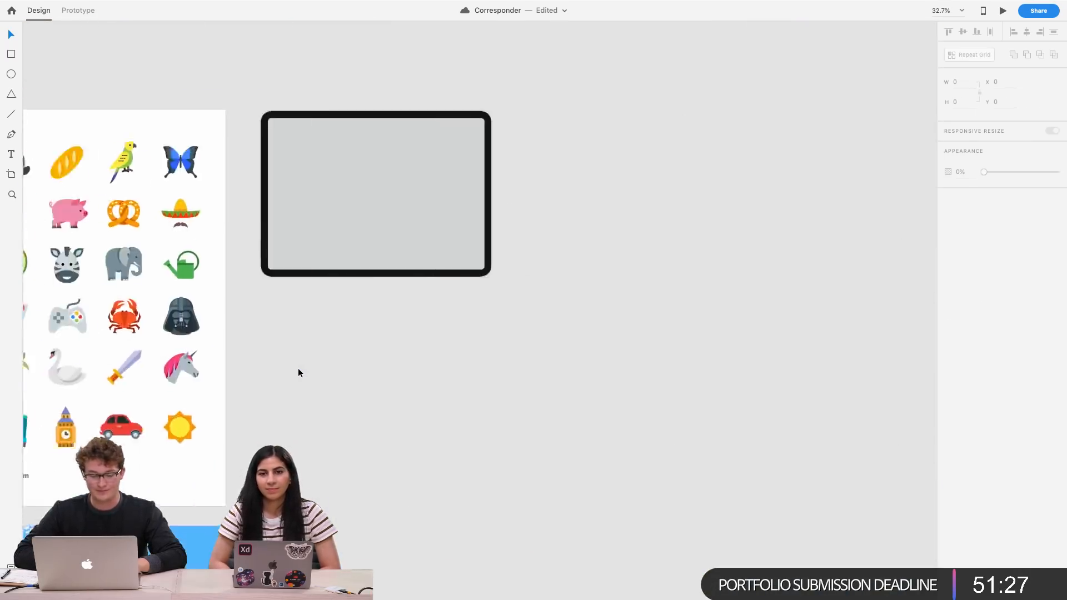
scroll(297, 368, left, 2)
scroll(411, 435, up, 5)
scroll(412, 435, down, 3)
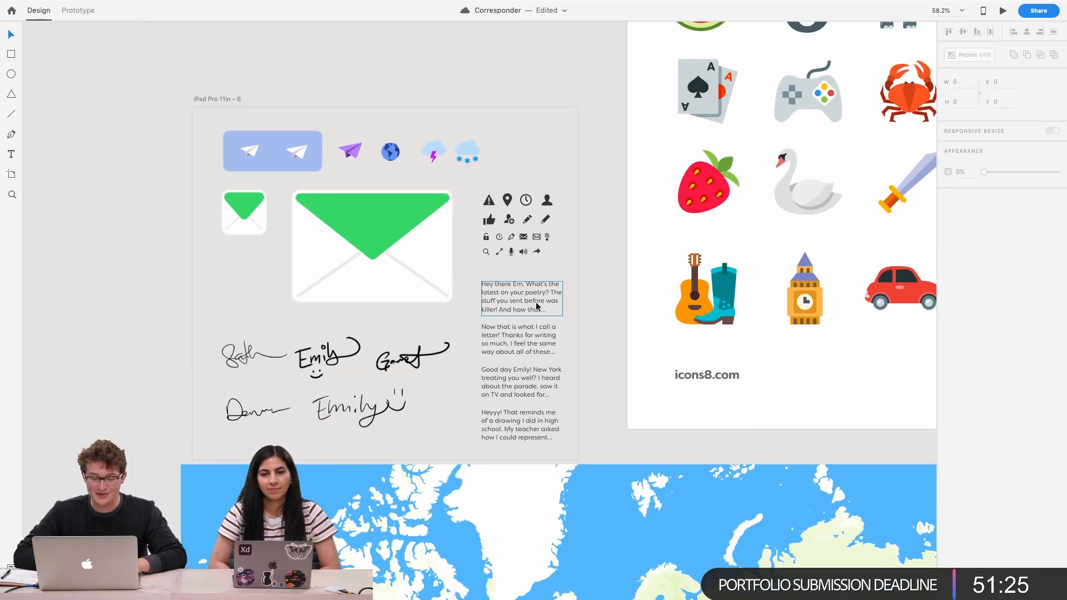
scroll(483, 278, up, 2)
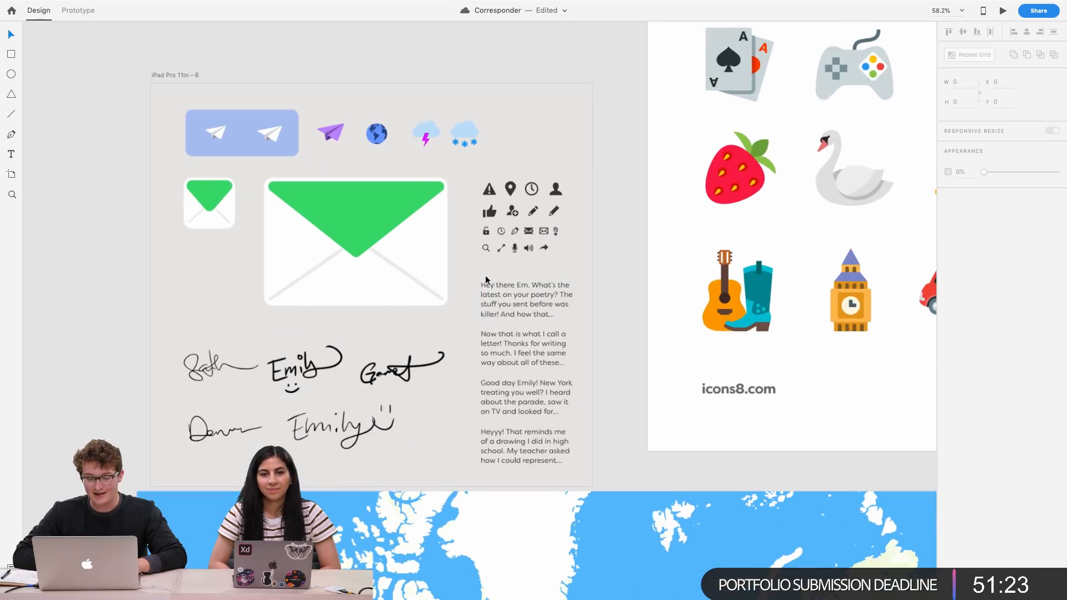
click(507, 342)
double_click(506, 342)
key(super+c)
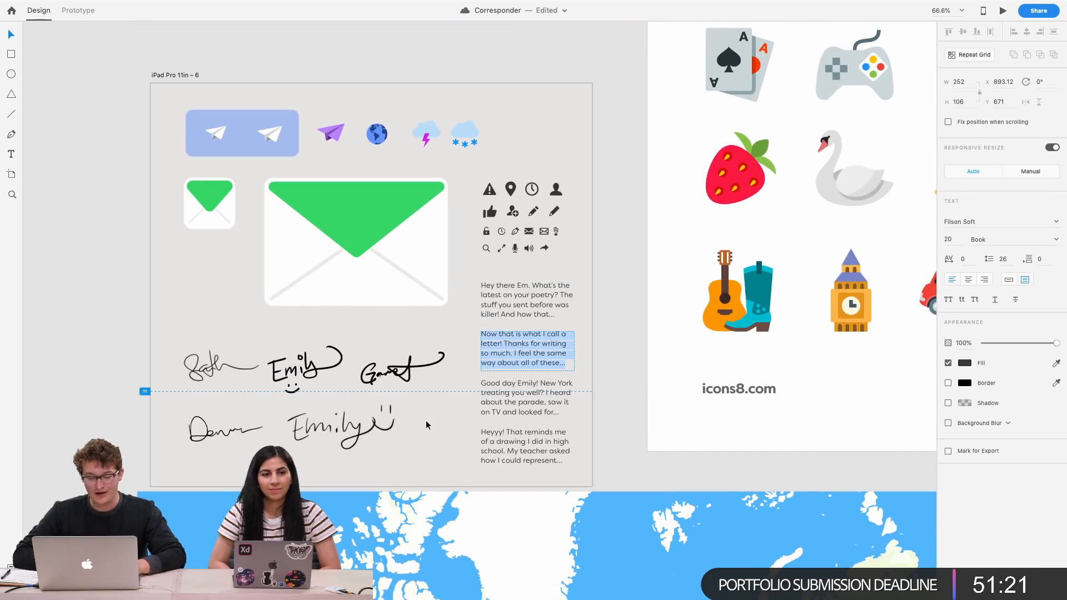
key(Escape)
Paste the copied text into the Destiny card's letter preview, replacing the old preview
scroll(426, 420, down, 6)
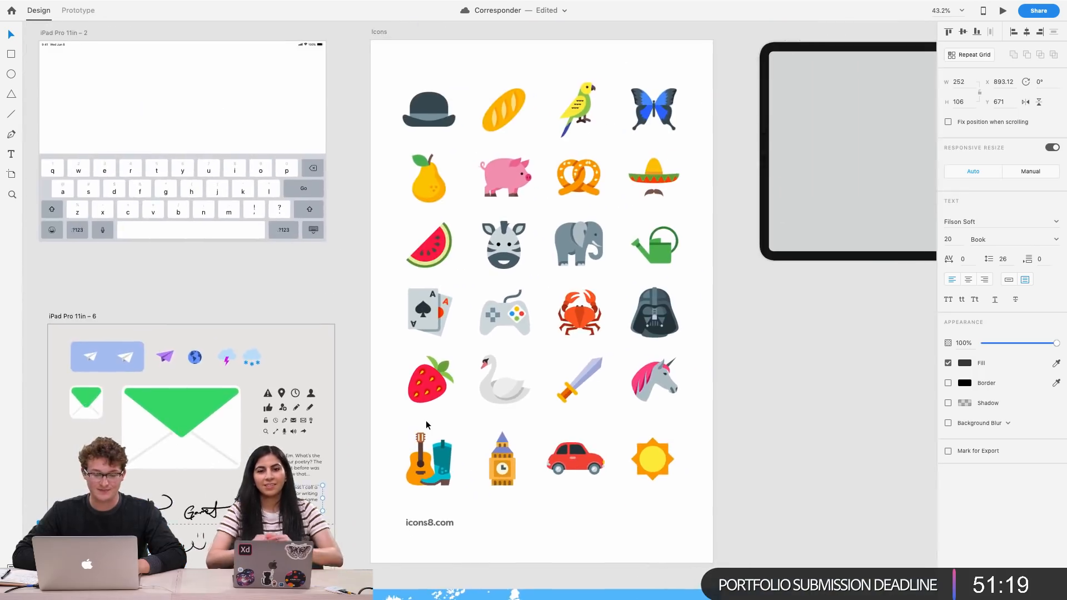
scroll(425, 420, up, 2)
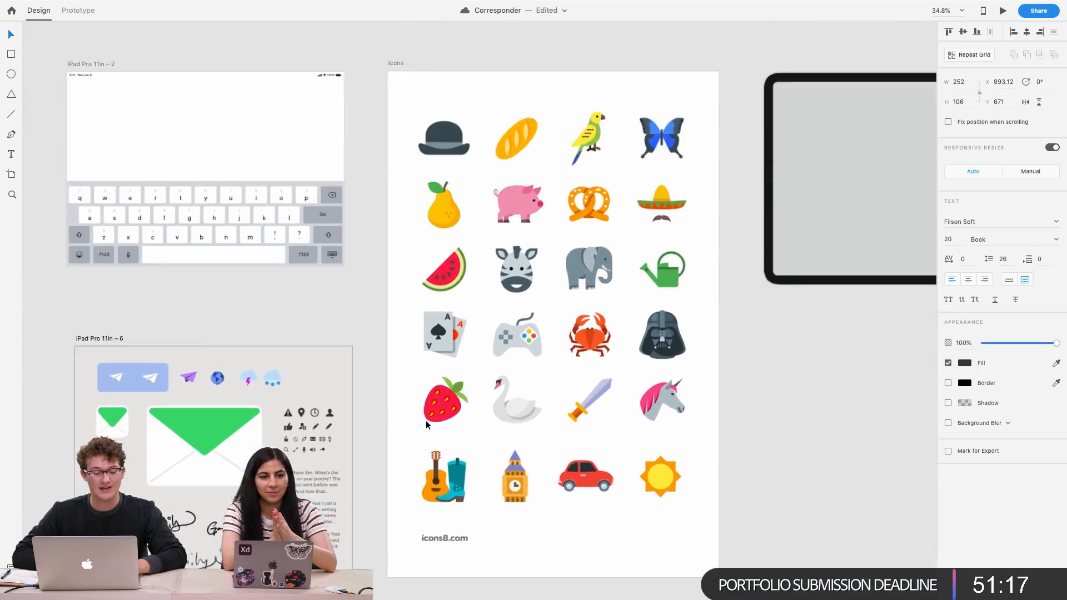
scroll(426, 420, up, 4)
scroll(426, 420, down, 7)
scroll(426, 420, left, 15)
scroll(426, 420, down, 4)
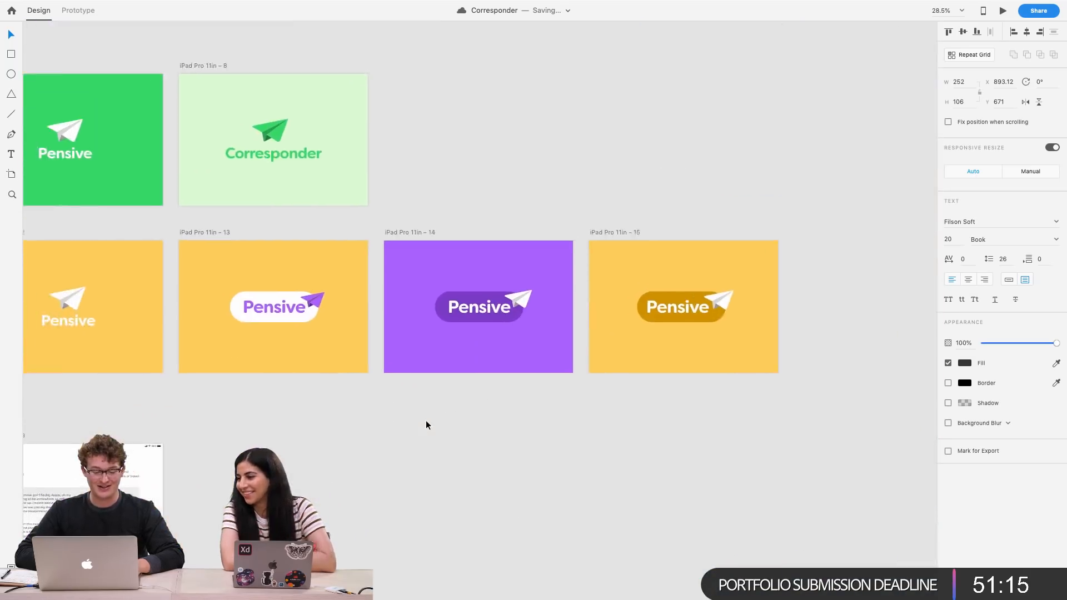
scroll(313, 411, up, 10)
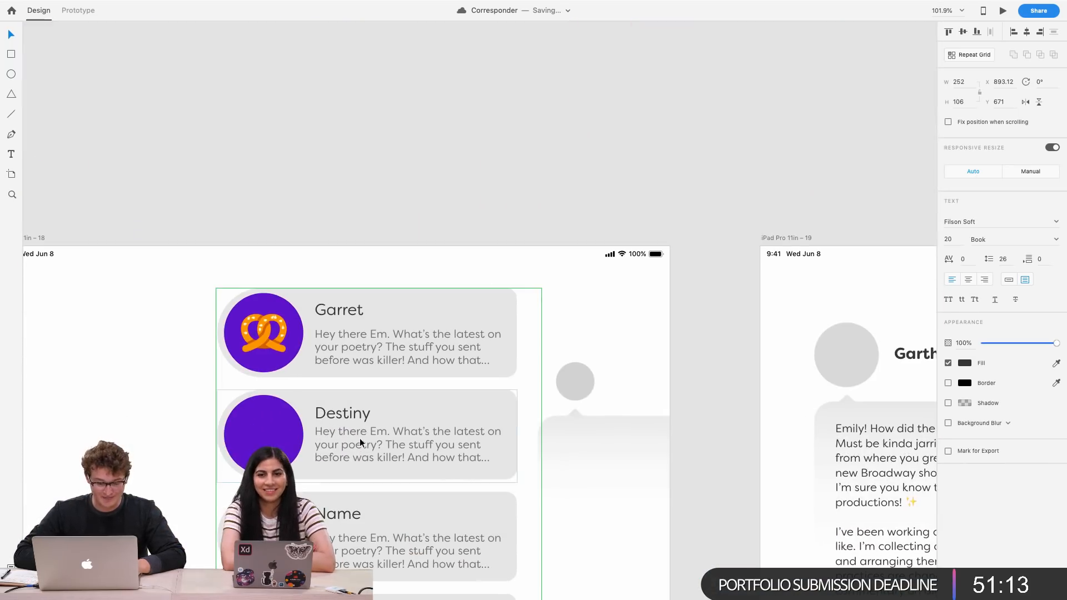
double_click(359, 438)
double_click(359, 438)
double_click(359, 438)
key(super+v)
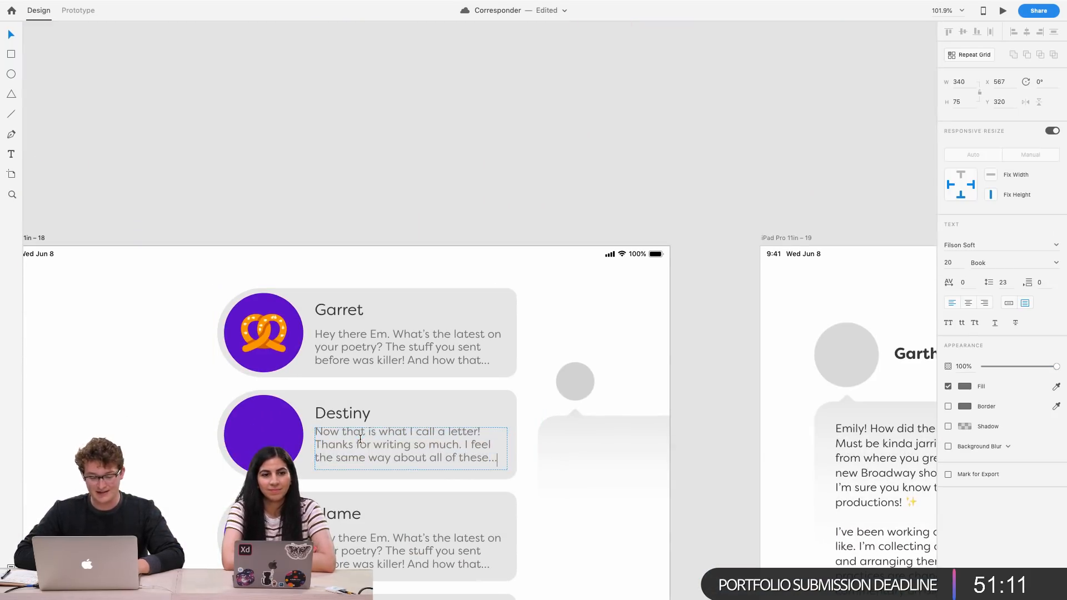
key(Escape)
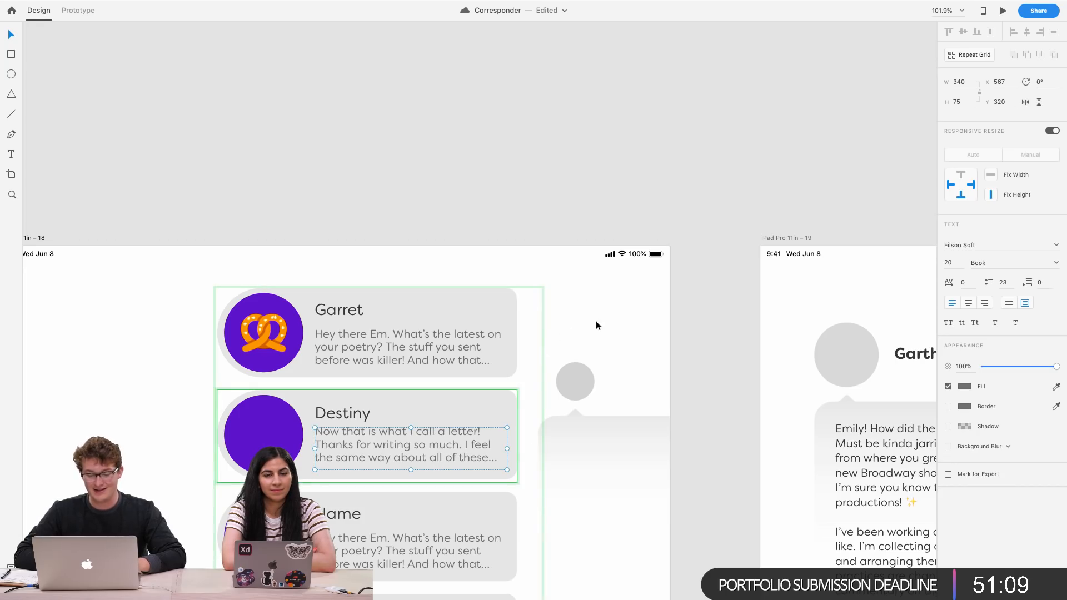
Draw a new artboard about 1806 × 988 below the iPad artboards and turn off its fill
click(716, 350)
scroll(715, 350, down, 8)
scroll(716, 350, down, 3)
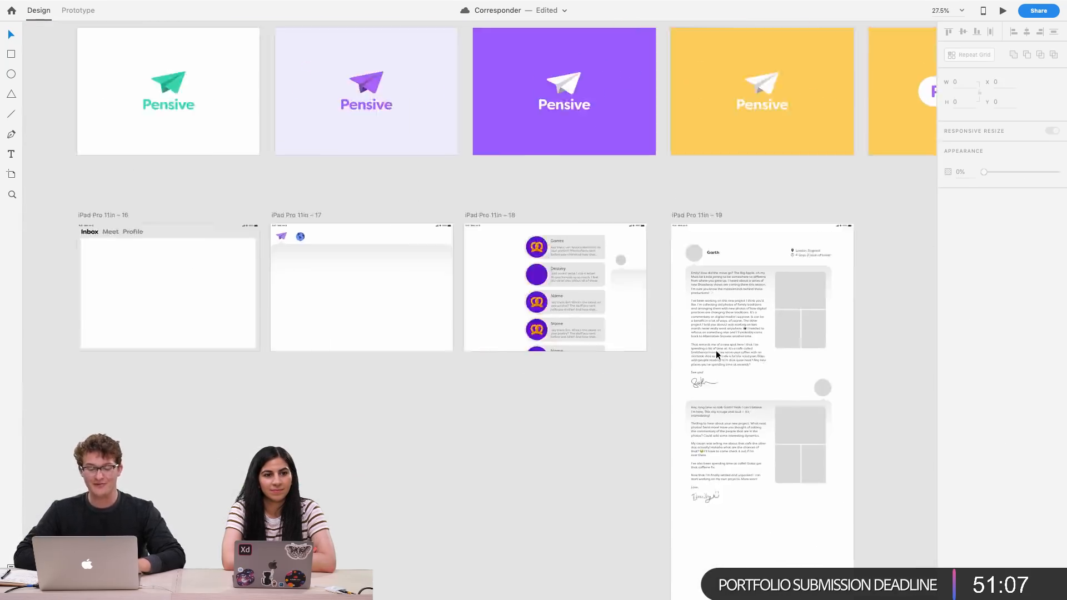
scroll(716, 350, down, 2)
scroll(716, 350, left, 2)
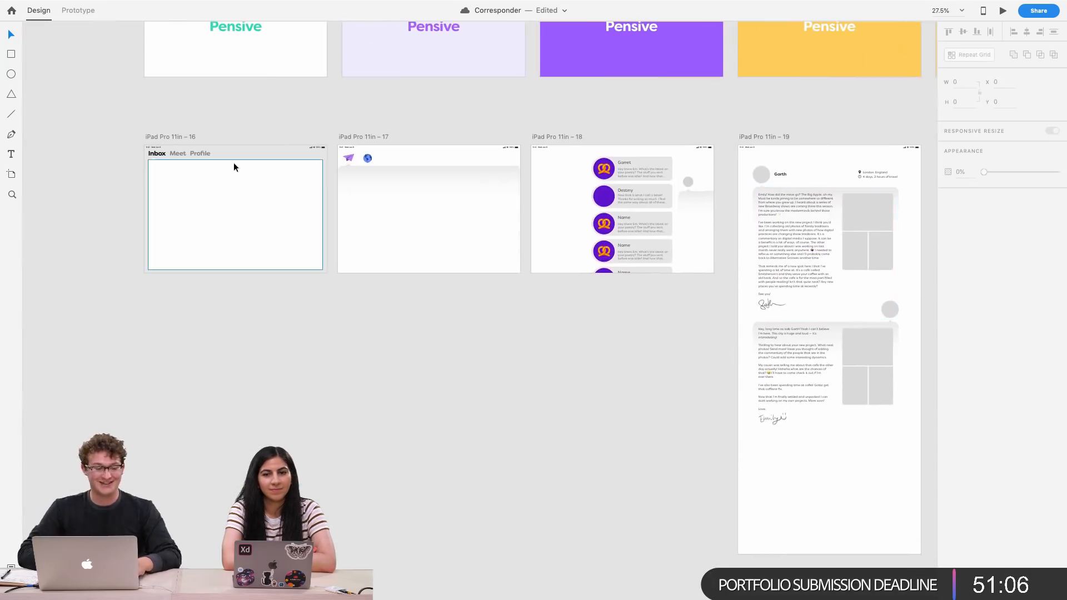
click(11, 174)
drag(145, 311, 420, 463)
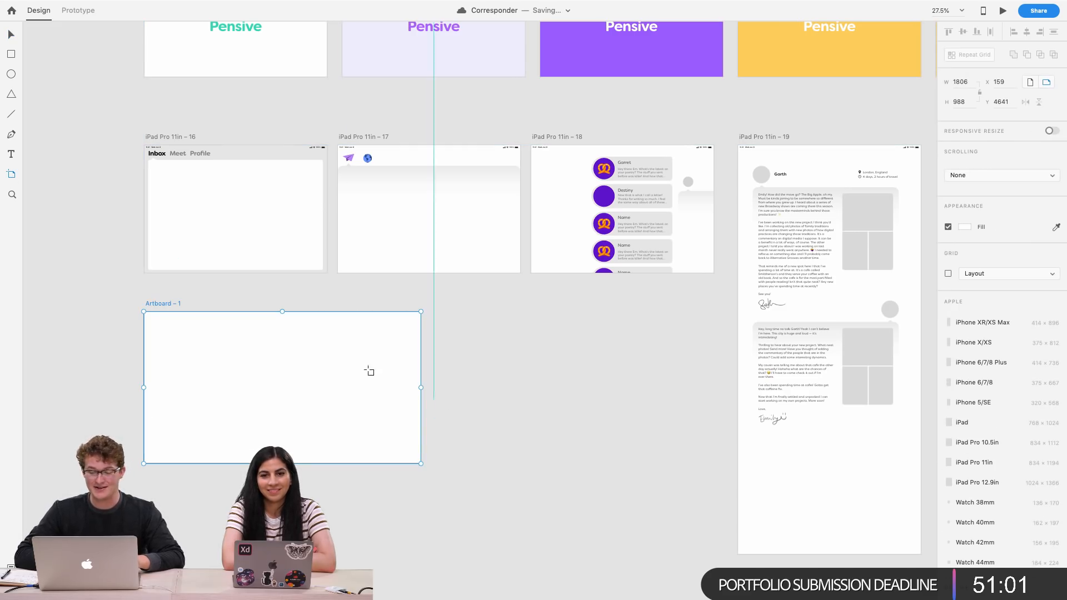
click(948, 227)
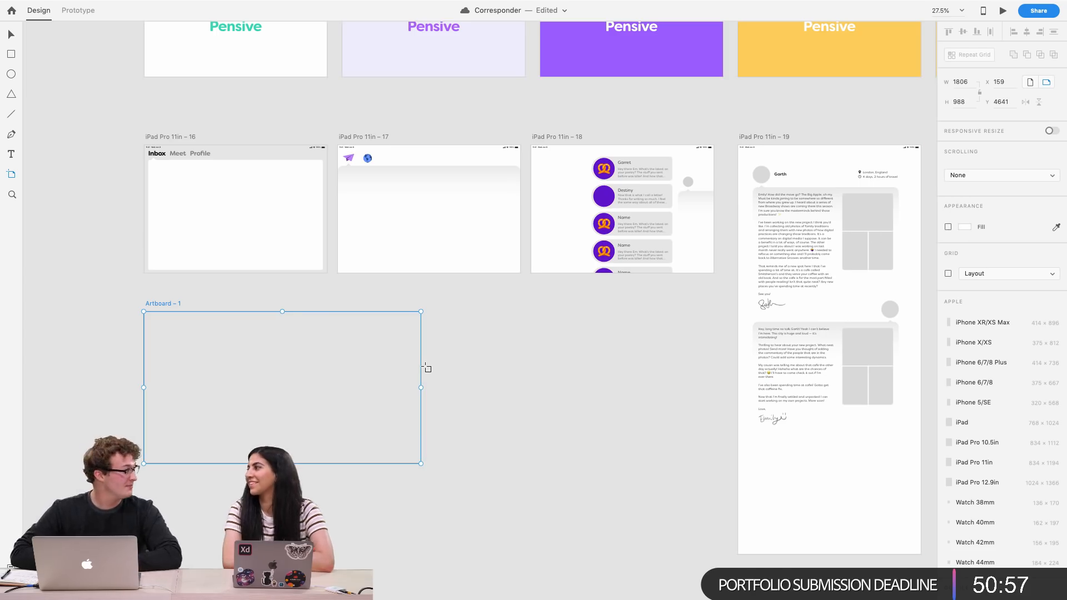
Switch to Preview and create a new document from the clipboard
scroll(426, 368, left, 5)
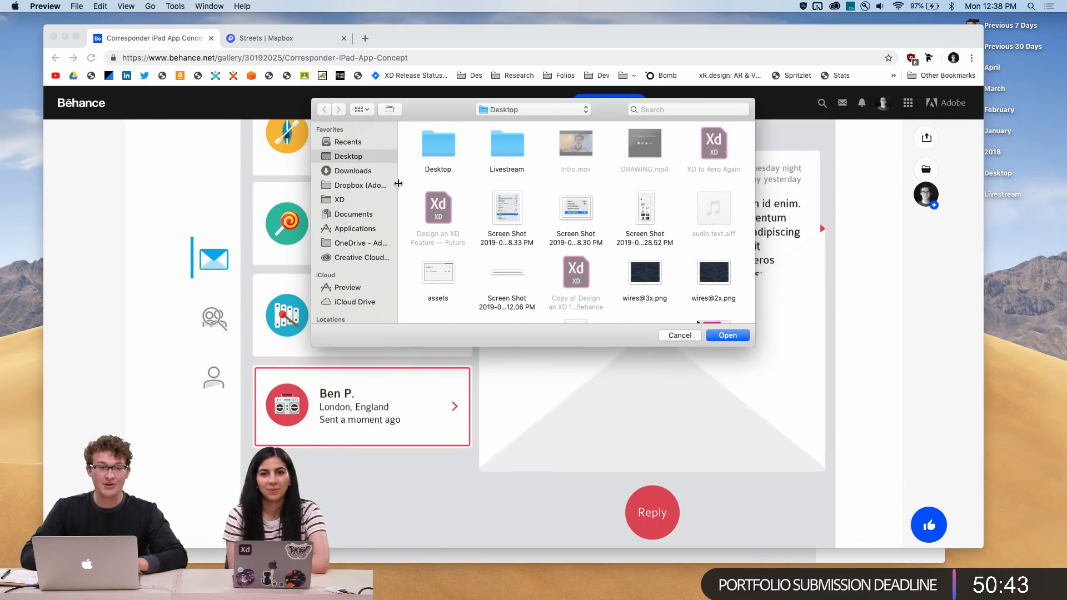
click(77, 6)
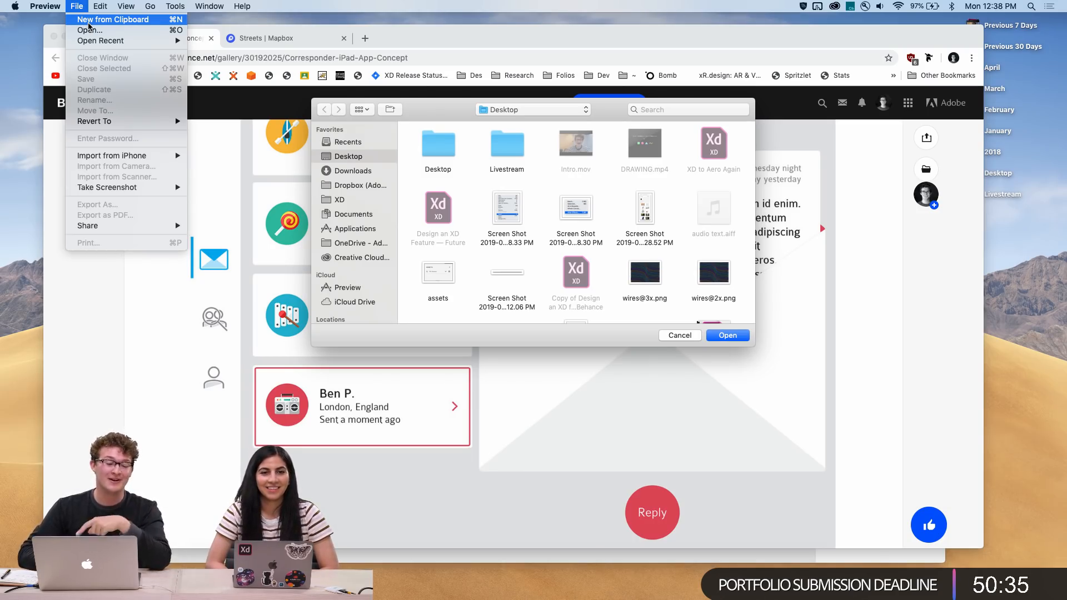
click(88, 23)
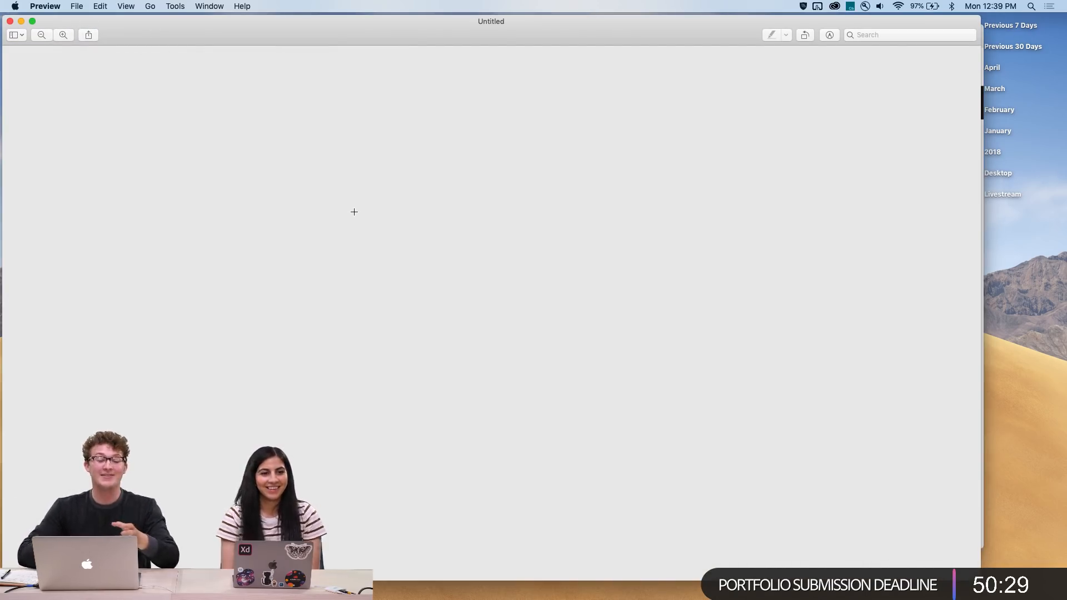
Create a new signature reading Destiny by drawing it on the trackpad in the markup signature tool
click(829, 35)
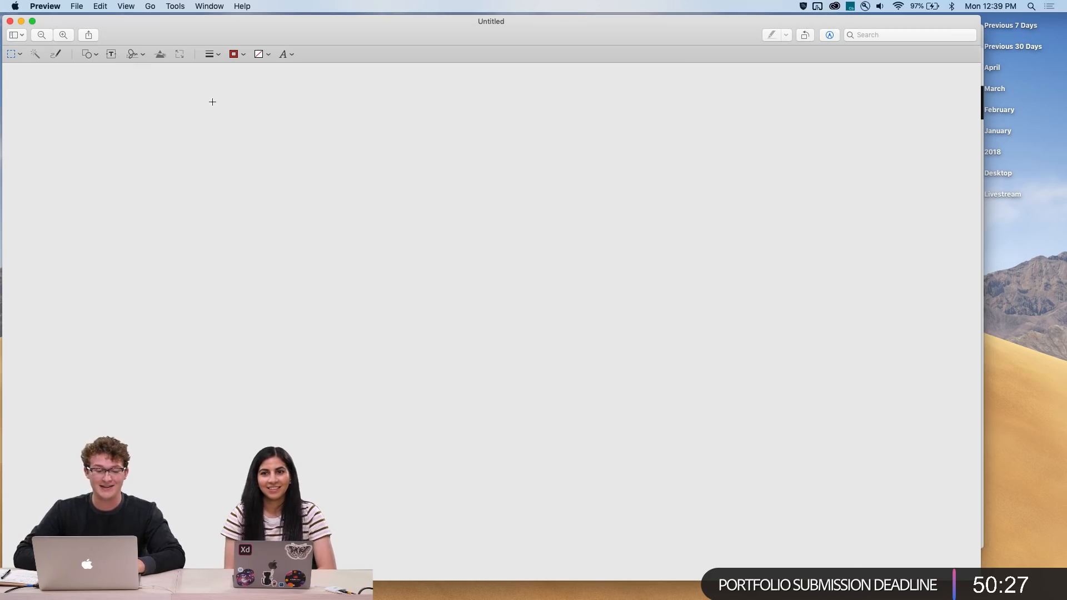
click(133, 55)
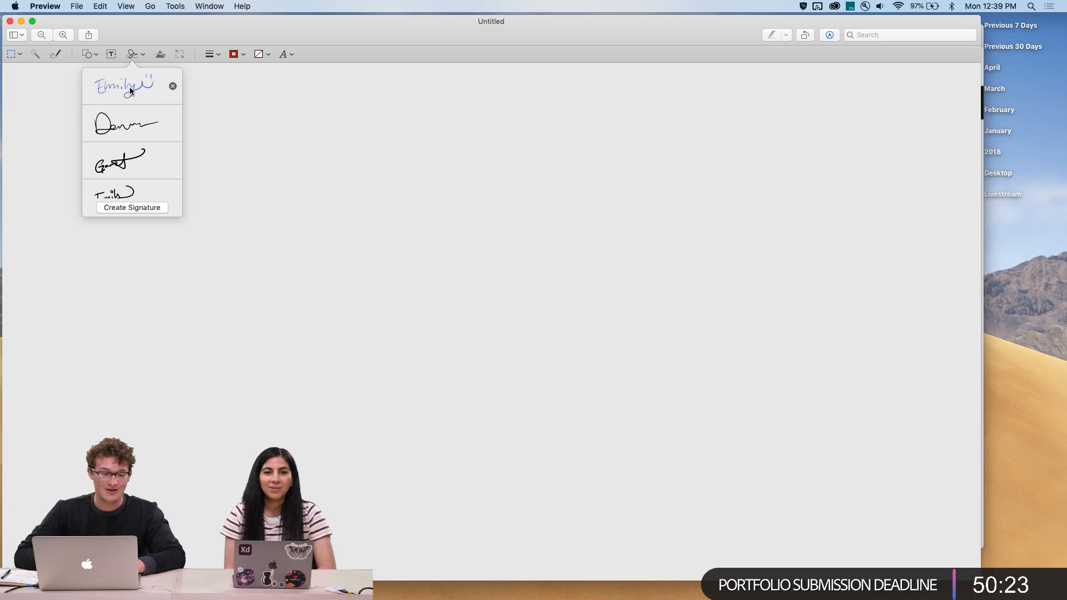
click(139, 208)
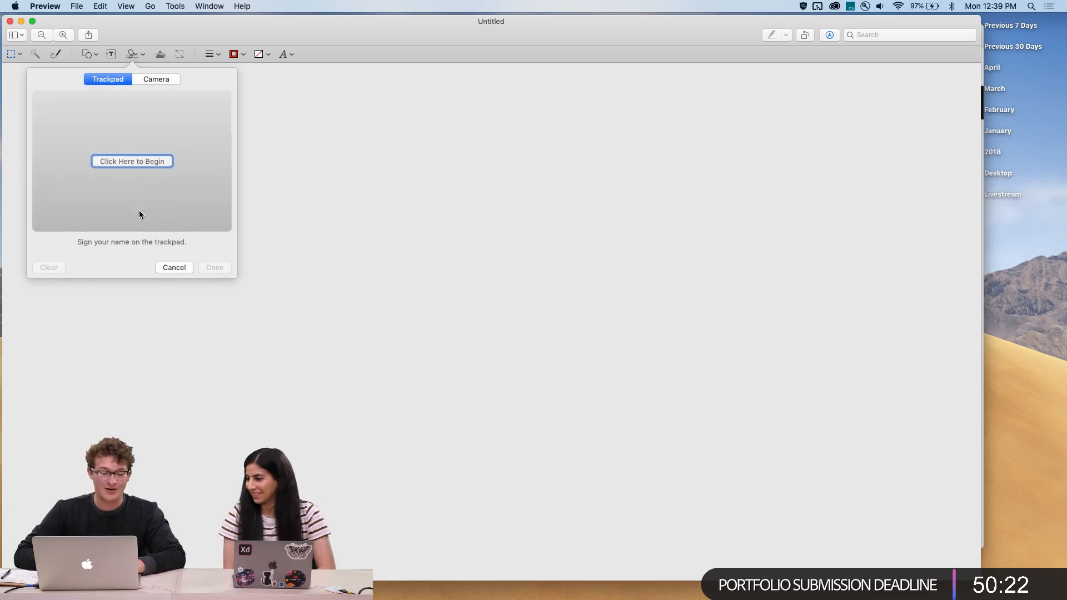
click(138, 161)
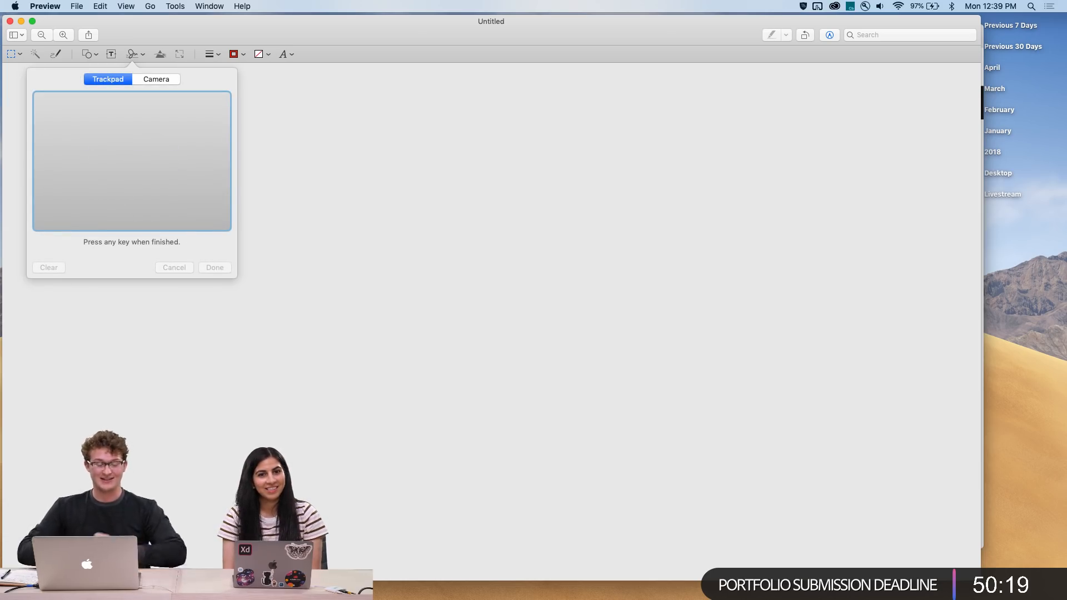
mouse_move(61, 151)
mouse_down()
mouse_move(103, 189)
mouse_move(150, 148)
mouse_move(161, 166)
mouse_move(223, 164)
mouse_up()
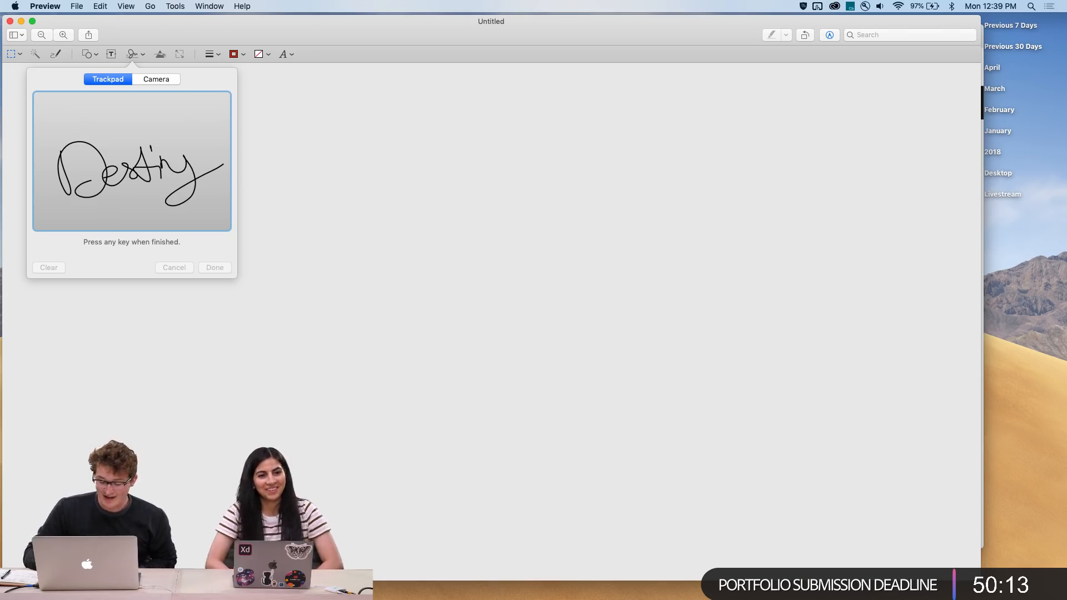
key(Return)
click(215, 268)
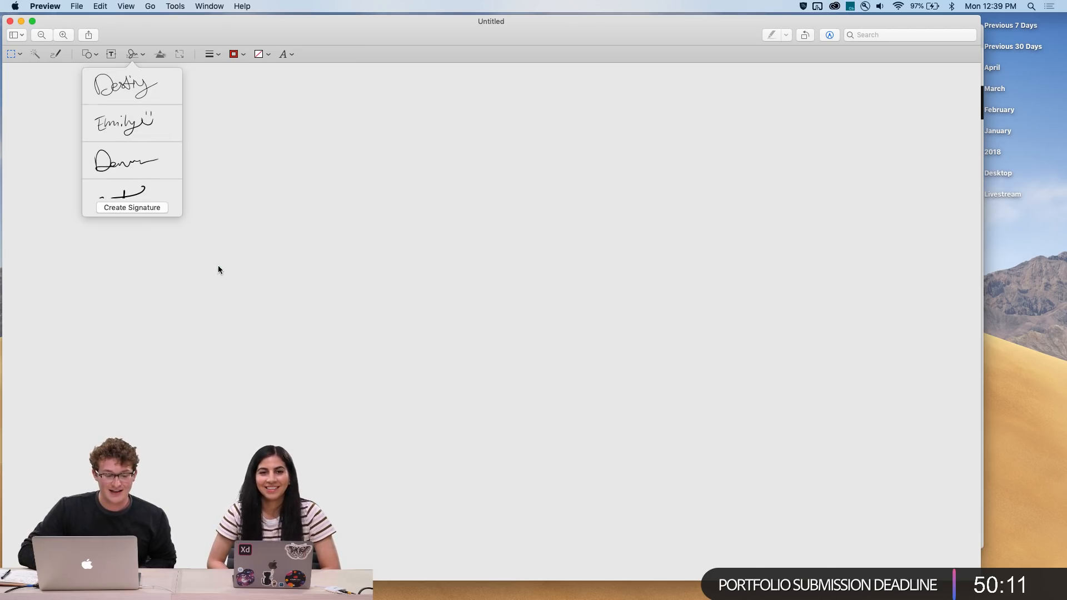
scroll(118, 139, down, 5)
click(161, 144)
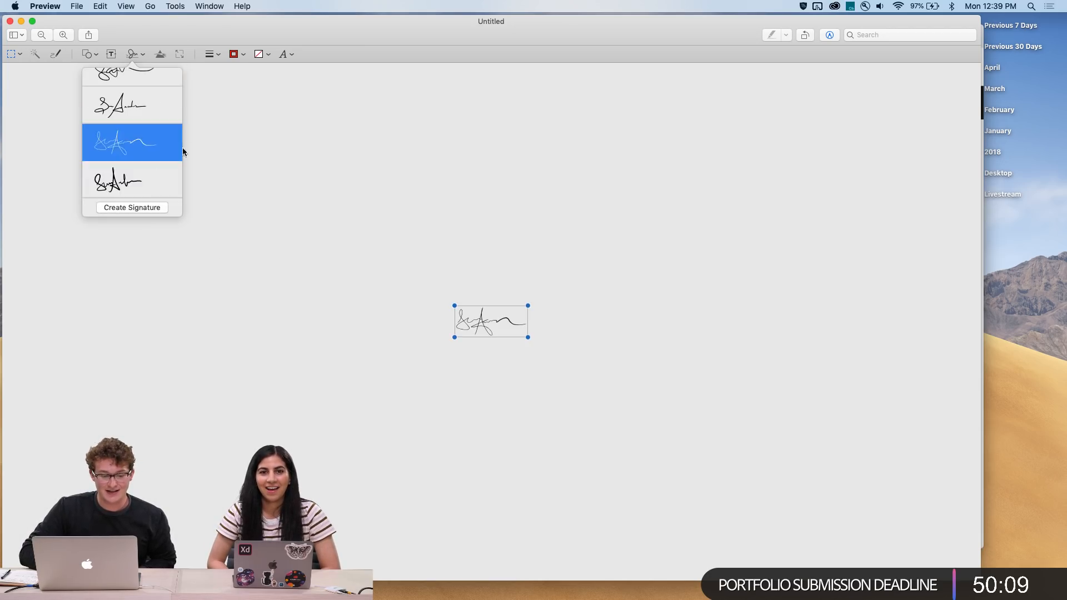
key(BackSpace)
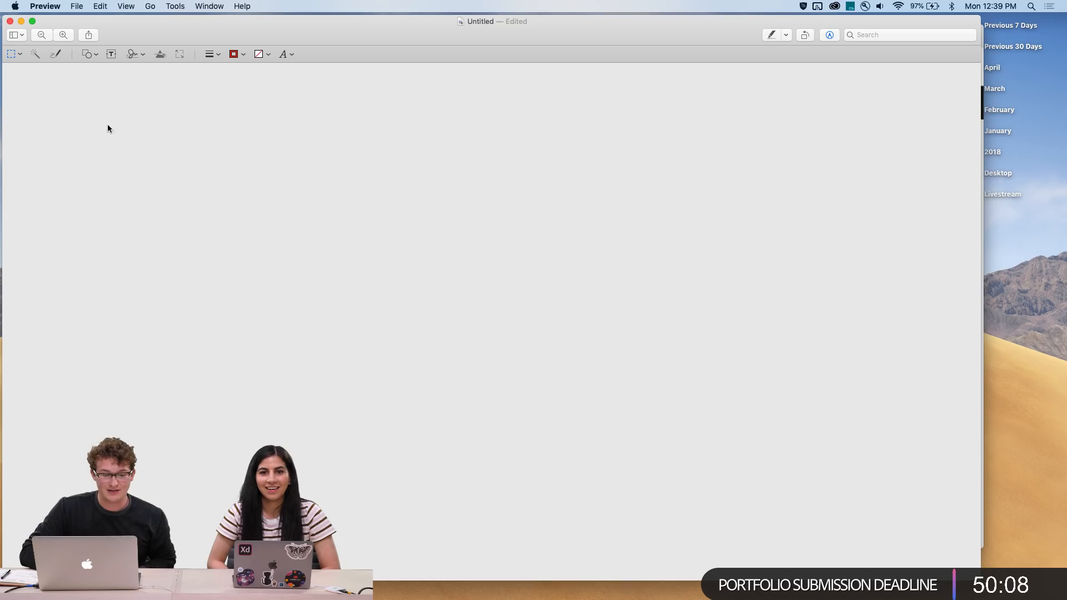
Insert the saved Destiny signature into the blank document and enlarge it
click(132, 55)
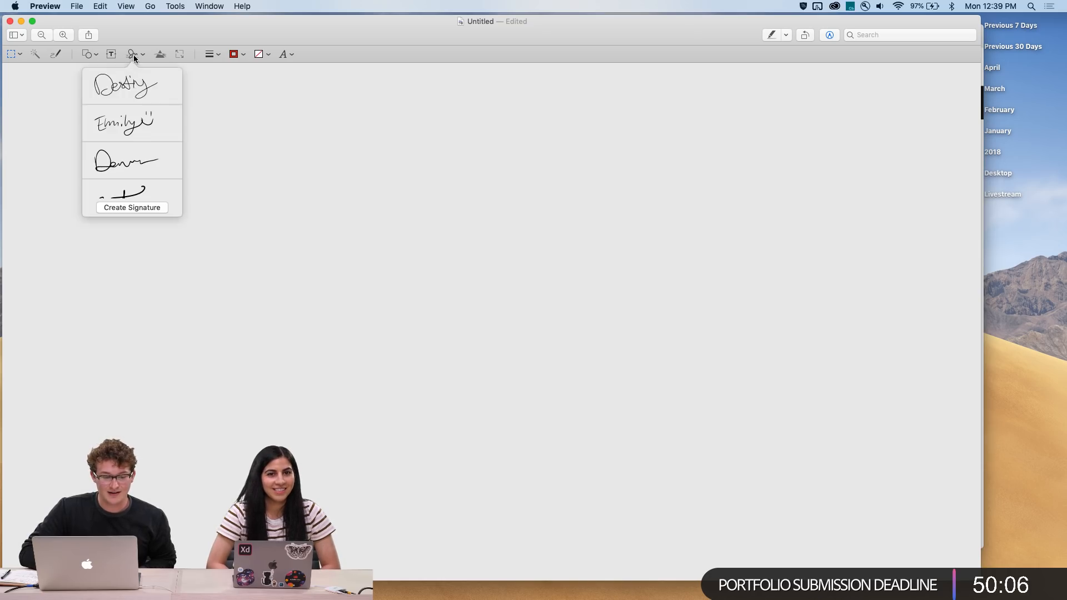
click(129, 85)
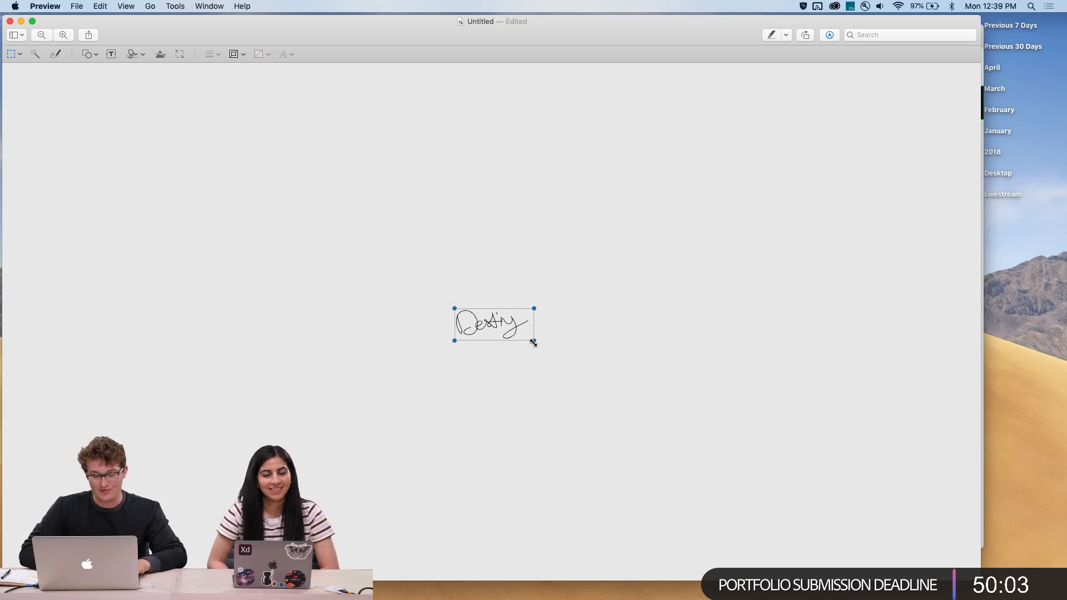
mouse_move(533, 340)
mouse_down()
mouse_move(881, 505)
mouse_move(714, 436)
mouse_move(745, 437)
mouse_up()
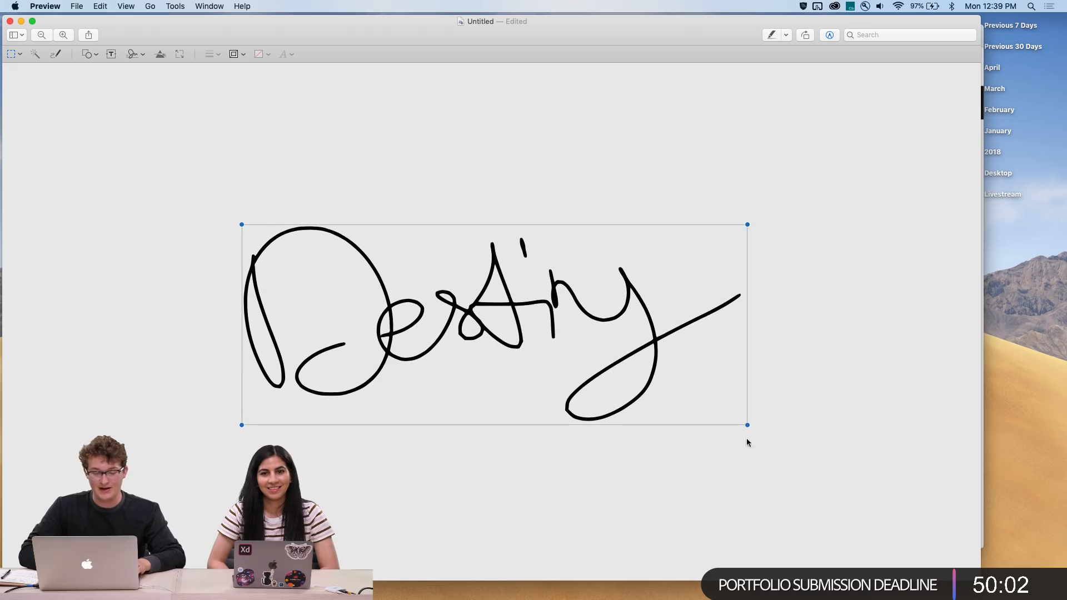
Select the whole signature document, switch to Adobe XD and paste the signature into the new artboard
click(820, 384)
key(super+a)
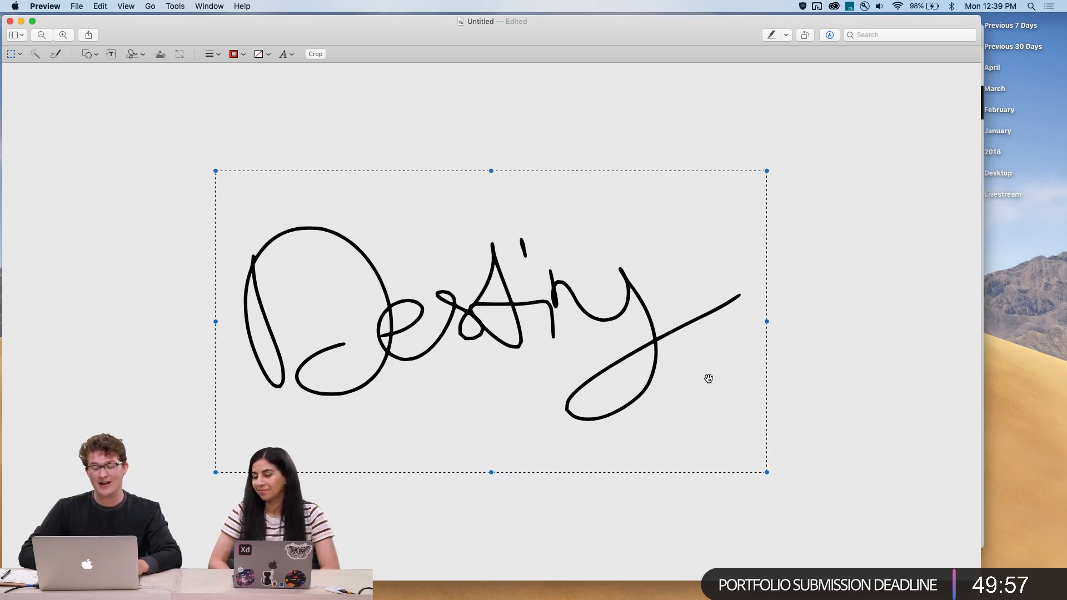
key(ctrl+Up)
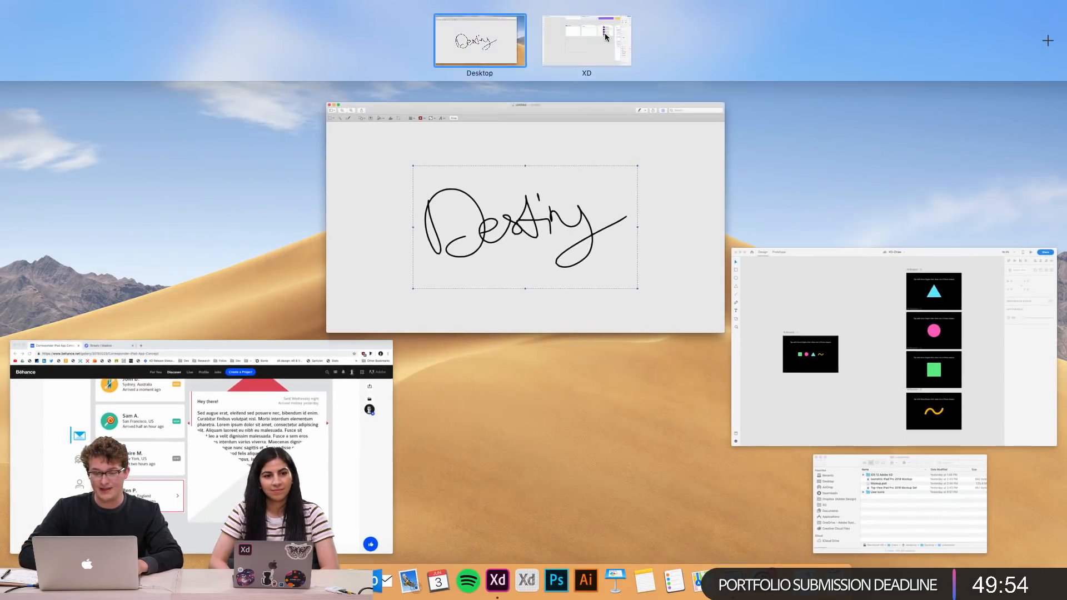
click(604, 32)
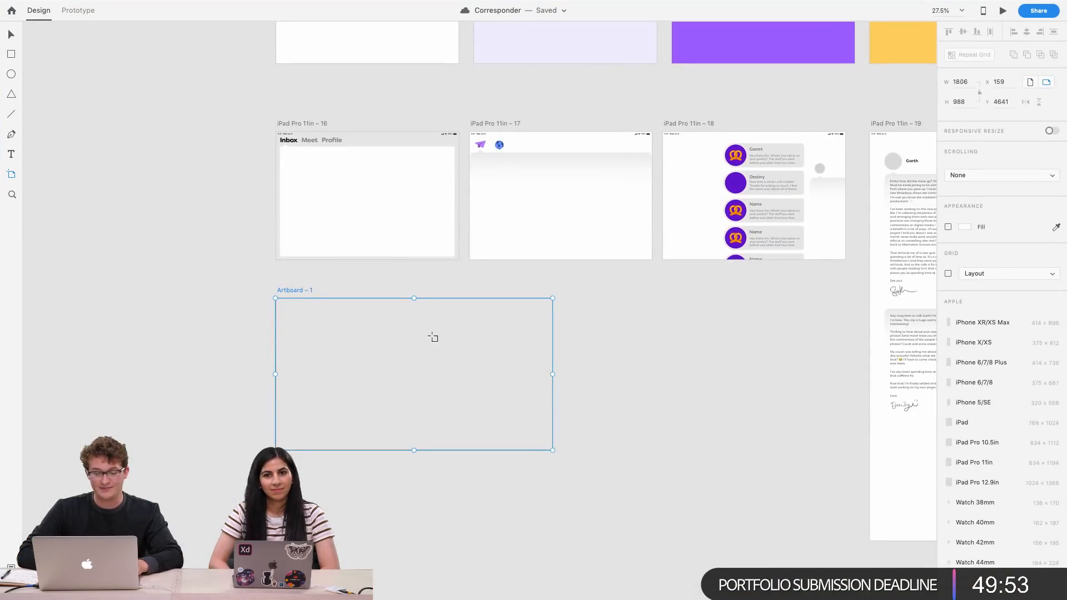
key(super+v)
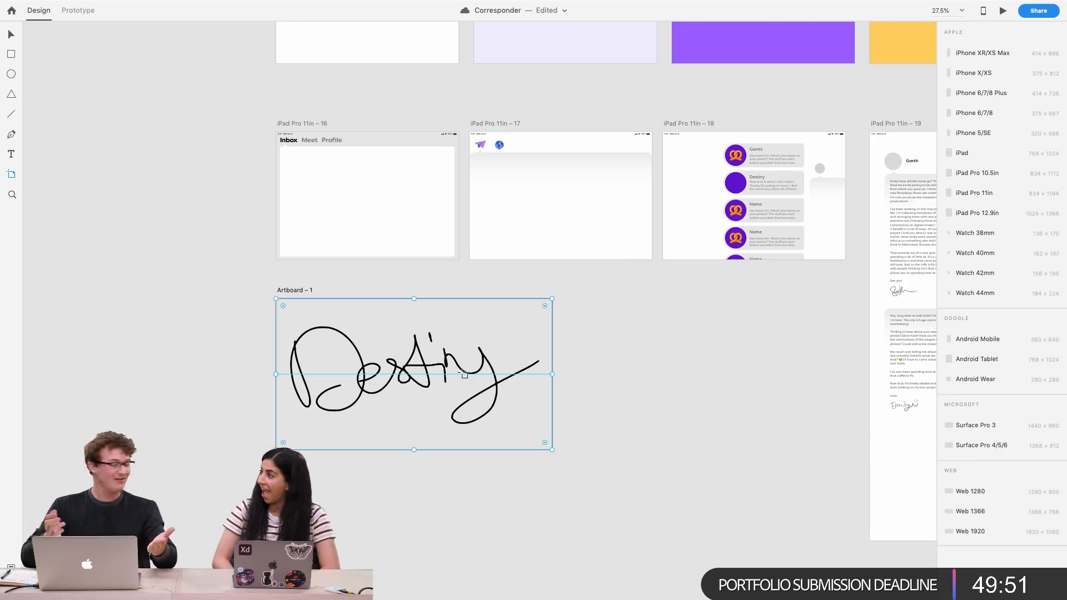
Delete the pasted signature and the temporary artboard
scroll(384, 370, up, 5)
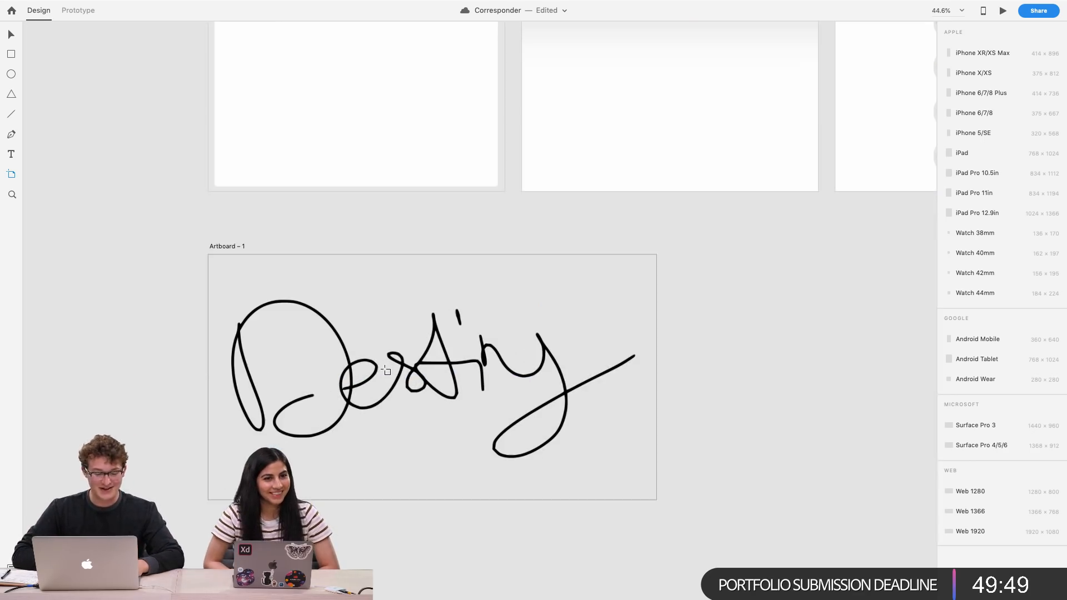
key(v)
mouse_move(371, 396)
mouse_down()
mouse_move(431, 169)
mouse_move(391, 196)
mouse_move(350, 400)
mouse_up()
scroll(439, 411, down, 5)
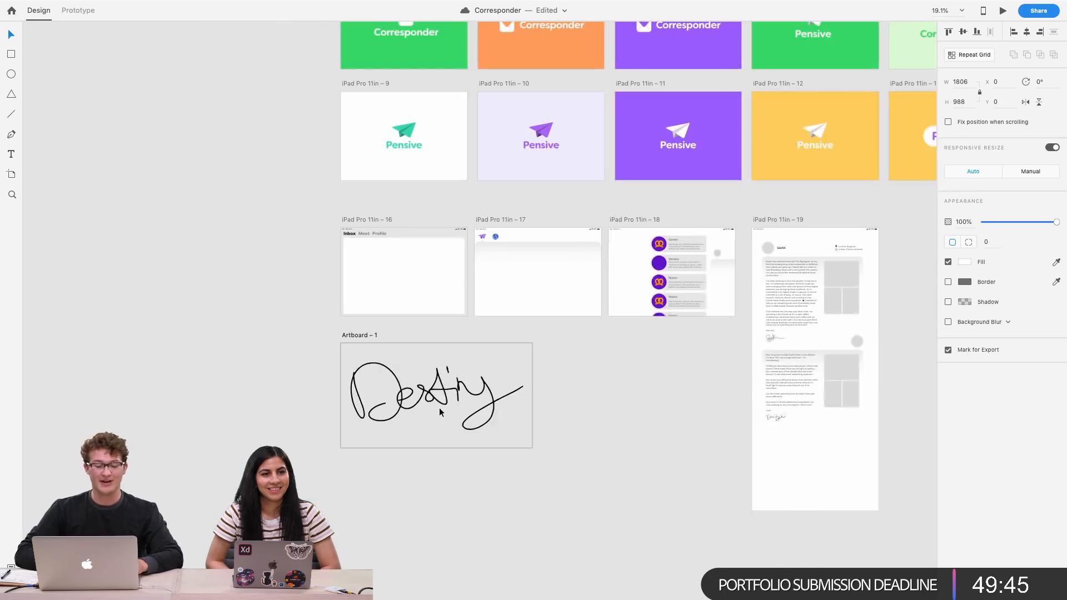
key(Delete)
click(300, 369)
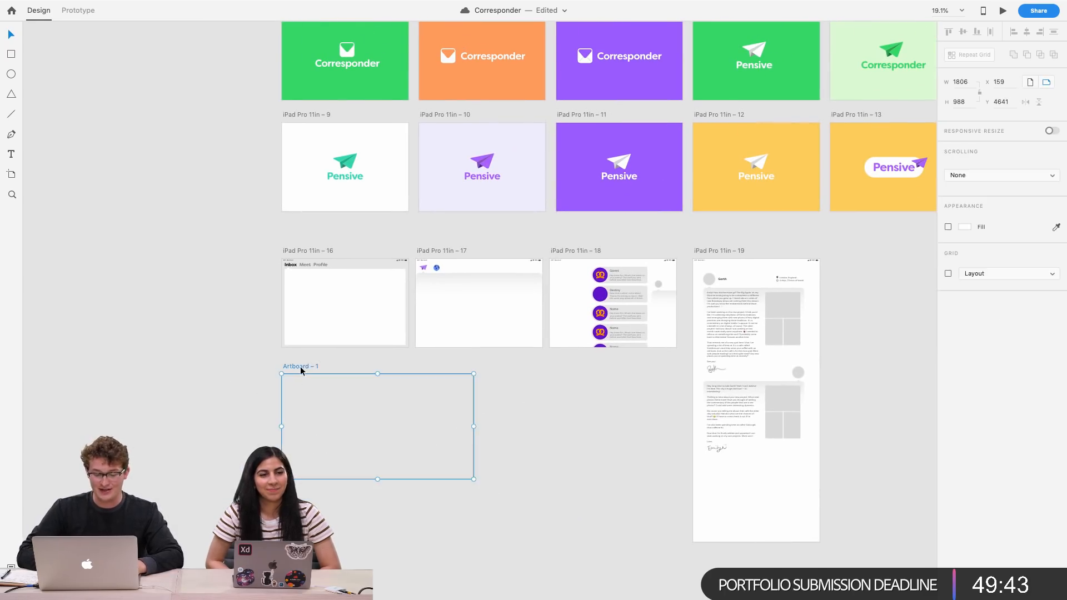
key(Delete)
Paste the Destiny signature onto the assets artboard, scale it down and place it below the other signatures
scroll(300, 369, right, 15)
scroll(637, 218, up, 10)
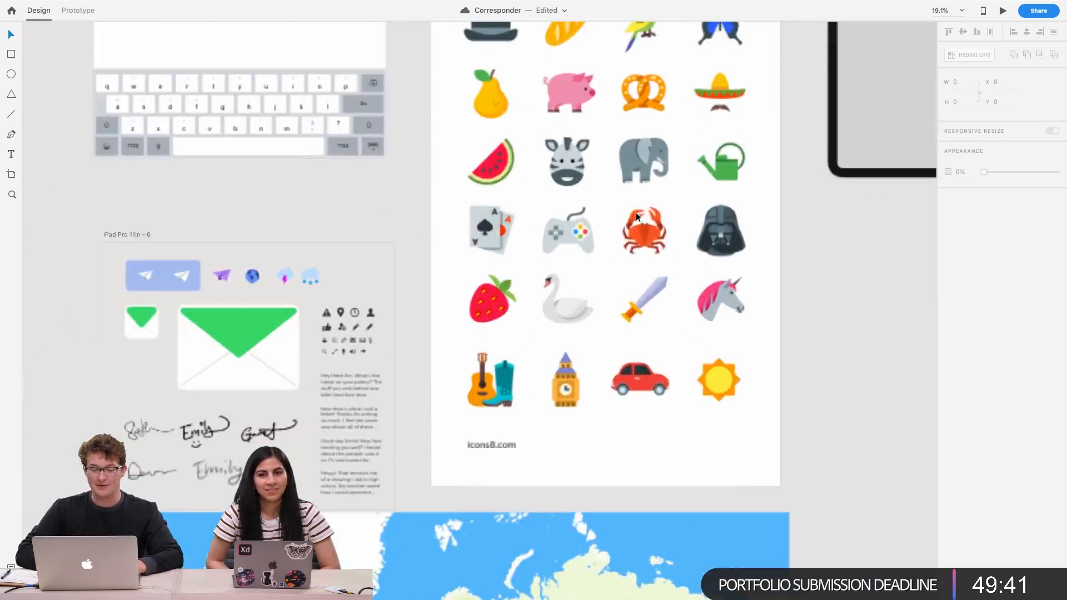
click(483, 528)
click(498, 525)
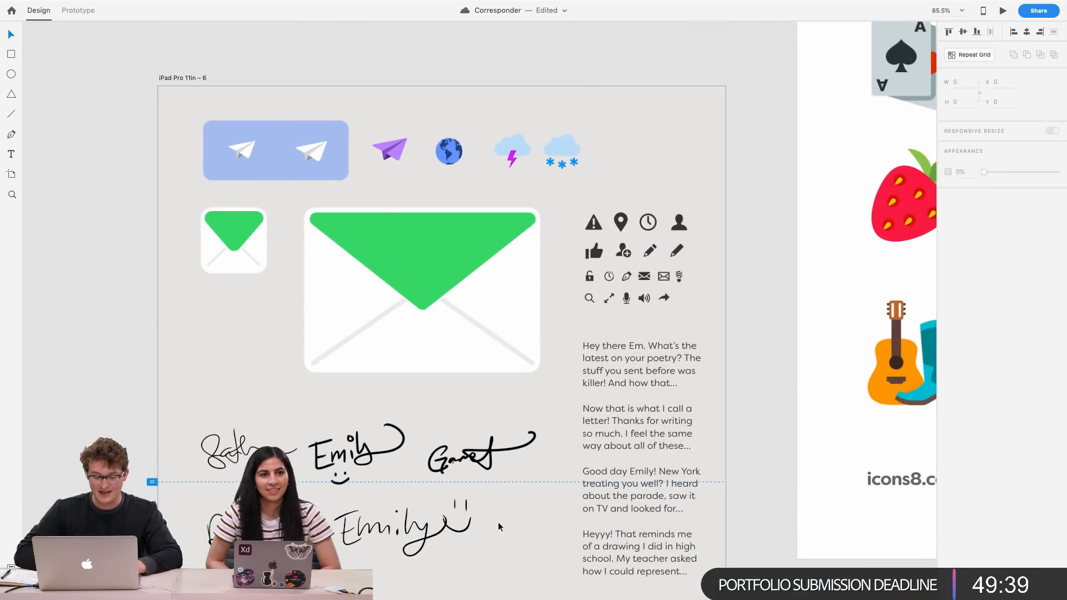
key(super+v)
scroll(498, 526, up, 4)
scroll(498, 526, down, 7)
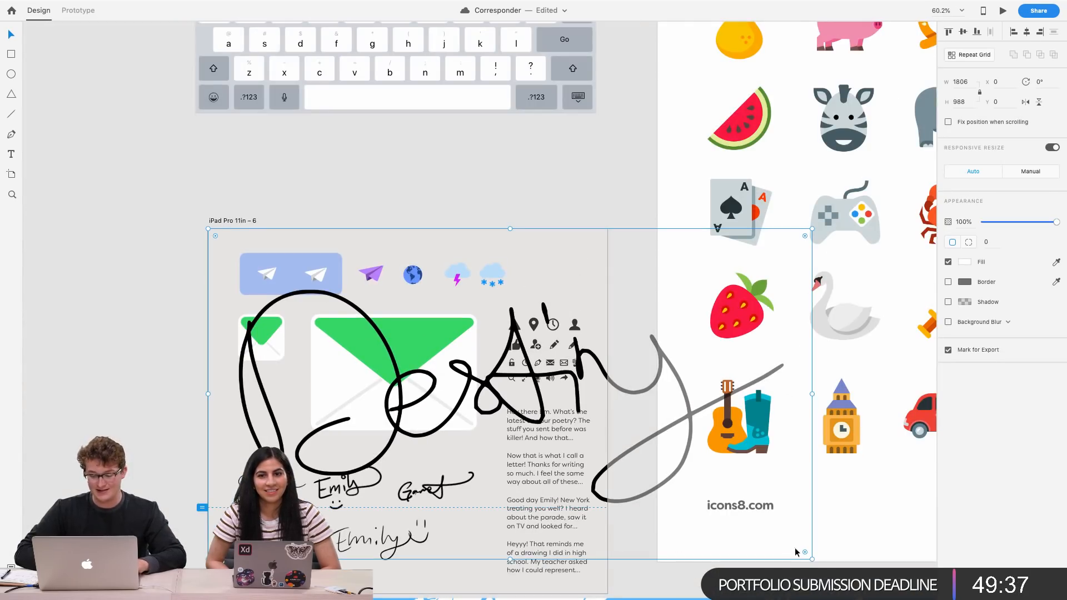
mouse_move(809, 561)
mouse_down()
mouse_move(580, 461)
mouse_move(566, 471)
mouse_up()
drag(514, 392, 445, 574)
Shrink the Destiny signature further to about 262 × 144 and nudge it into place beside the Emily signatures
scroll(445, 565, down, 3)
scroll(446, 565, left, 1)
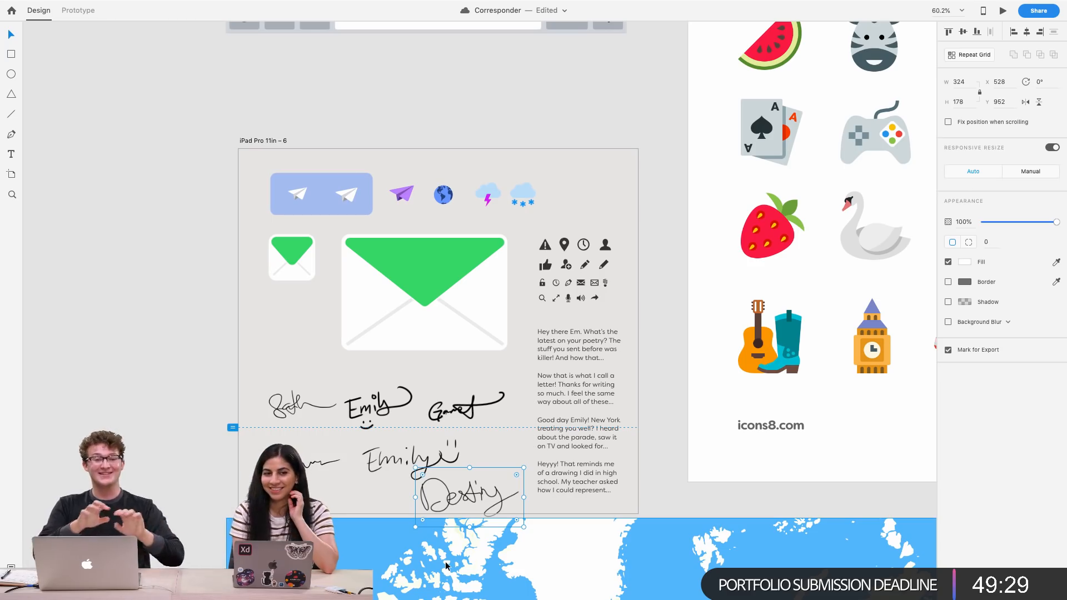
scroll(566, 542, up, 5)
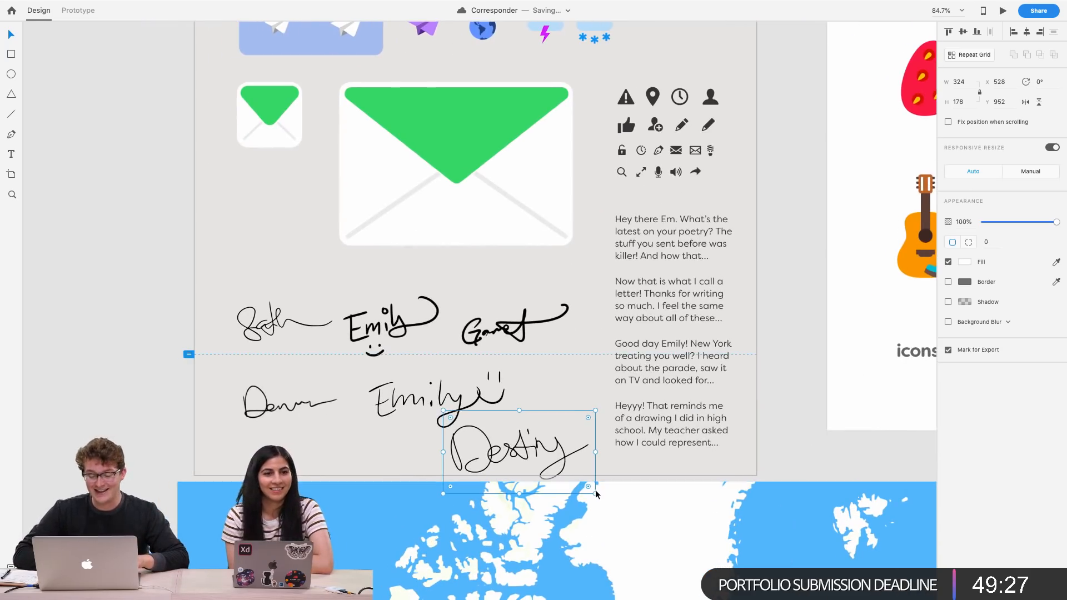
drag(596, 495, 580, 486)
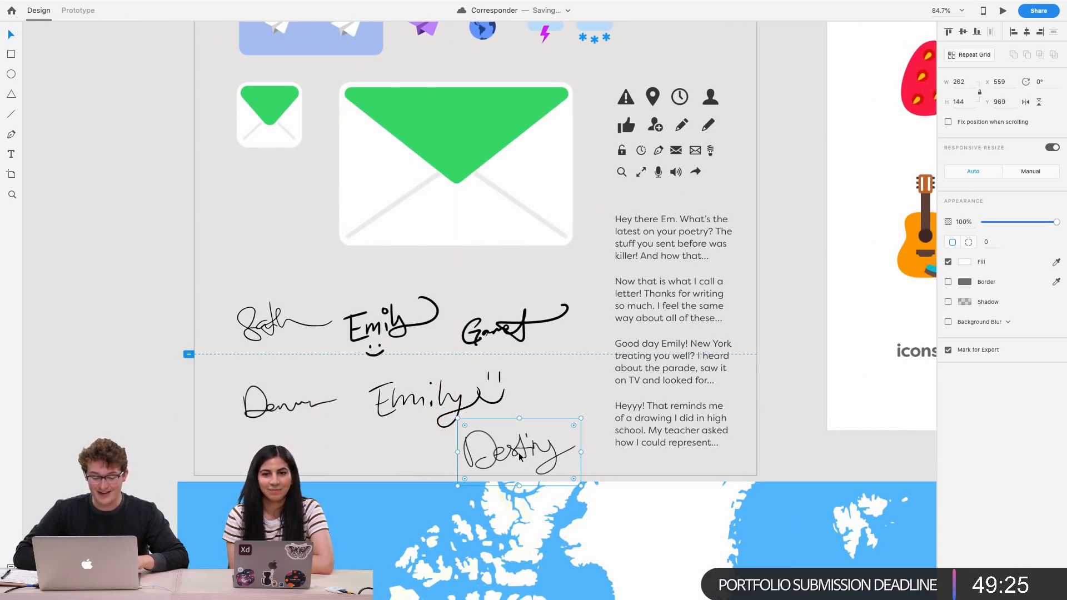
drag(523, 449, 526, 440)
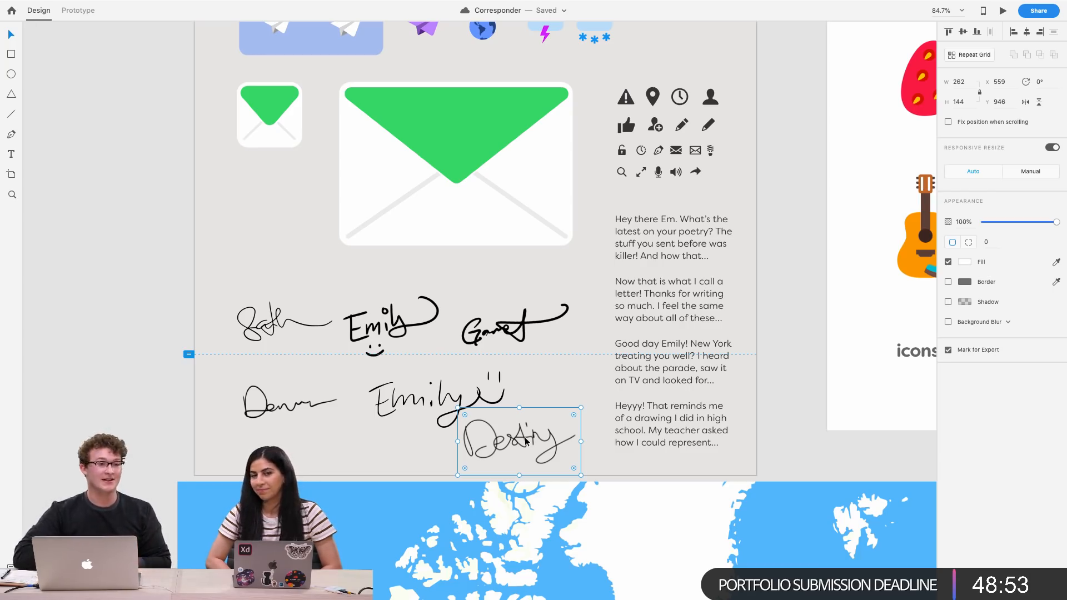
Browse the canvas to compare the inbox card artboard with the asset artboards
scroll(525, 441, down, 5)
scroll(639, 423, up, 6)
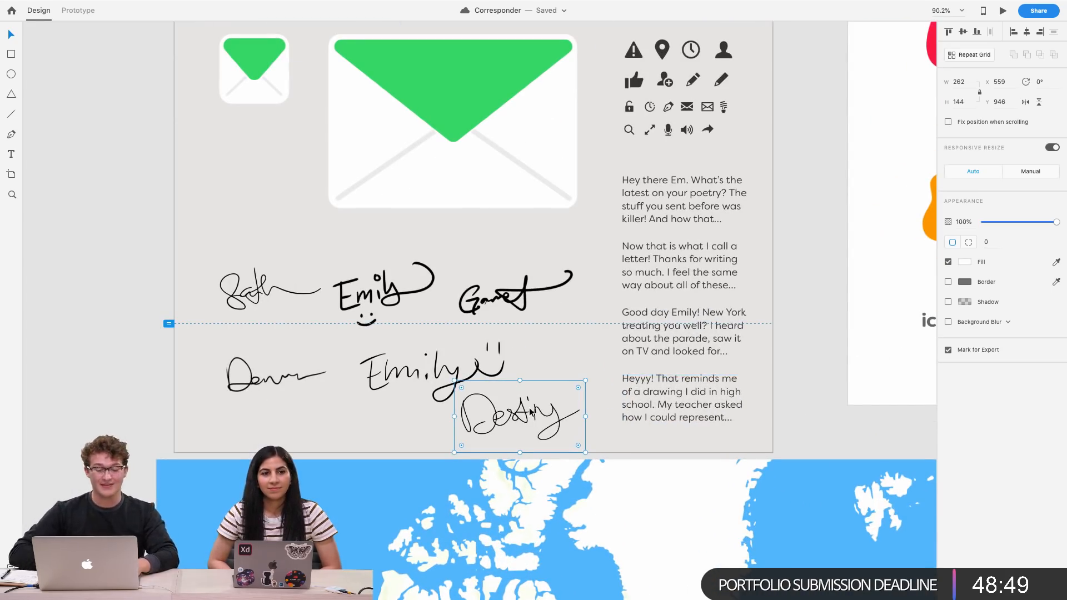
scroll(530, 412, down, 6)
scroll(530, 412, left, 8)
scroll(530, 412, down, 5)
scroll(530, 412, down, 4)
scroll(530, 412, down, 3)
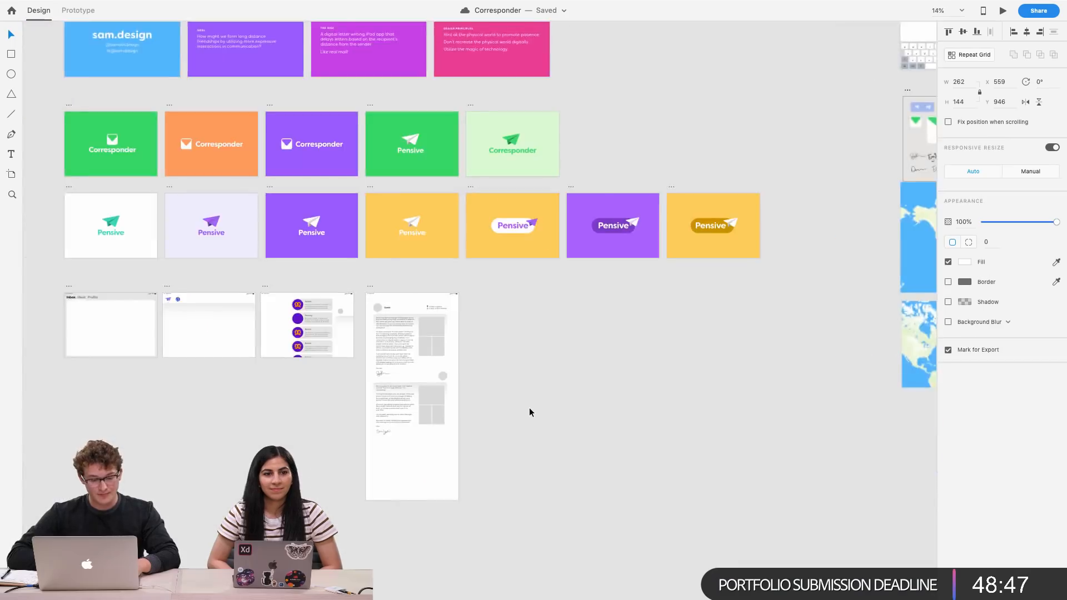
scroll(531, 411, left, 8)
scroll(615, 313, up, 6)
scroll(616, 315, right, 4)
scroll(615, 315, up, 2)
scroll(616, 315, left, 1)
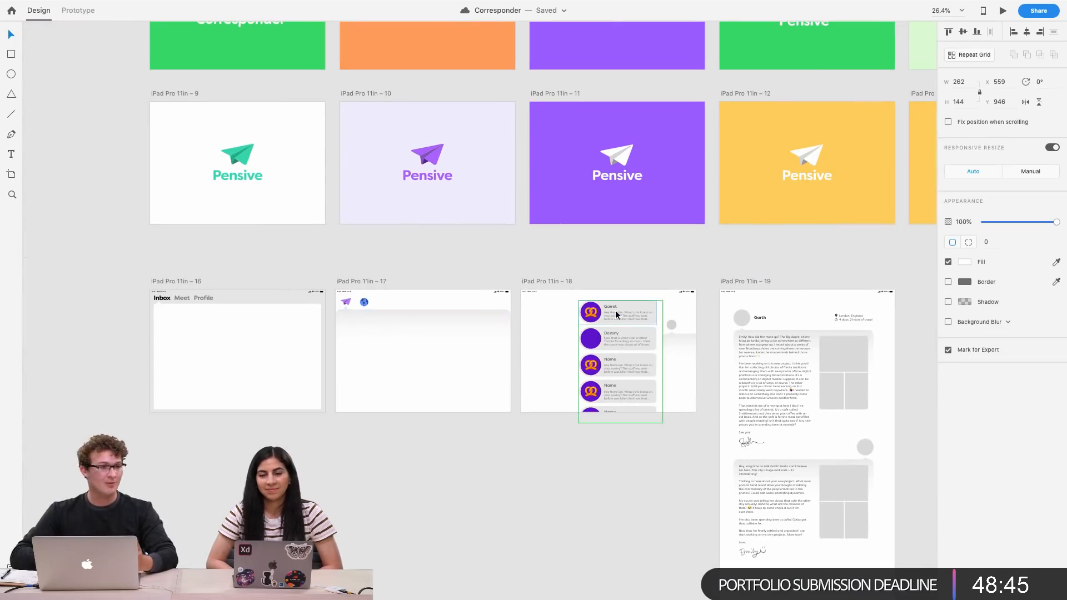
scroll(615, 314, up, 1)
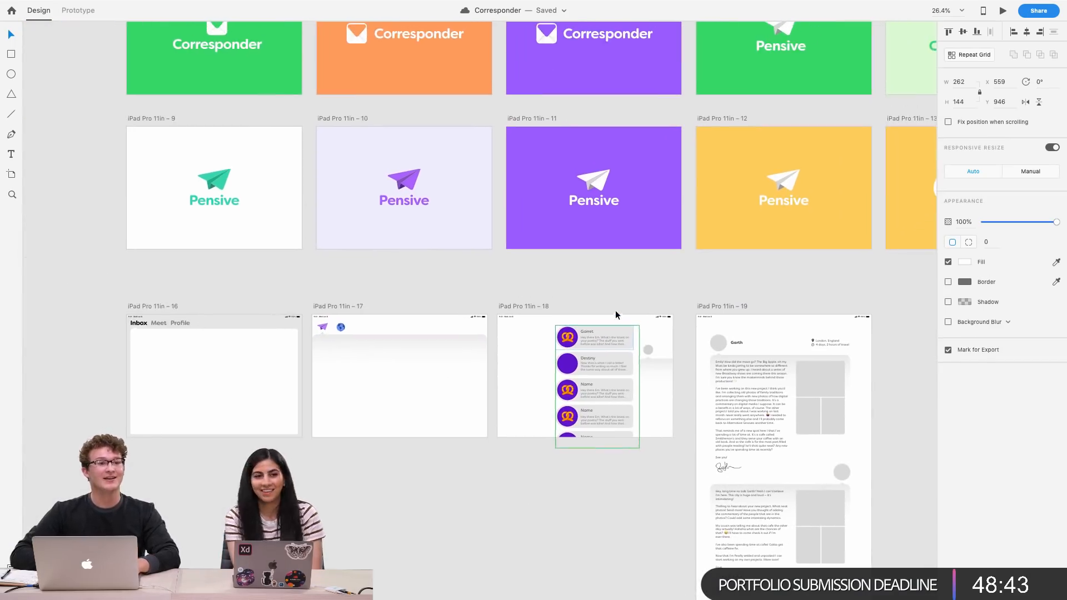
scroll(616, 314, up, 3)
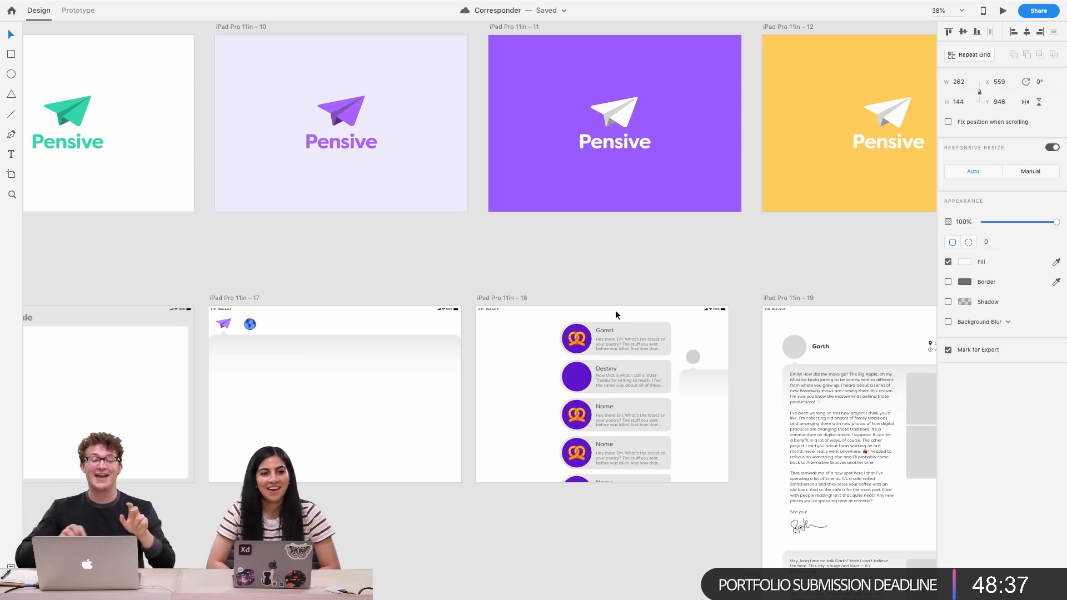
scroll(615, 314, right, 3)
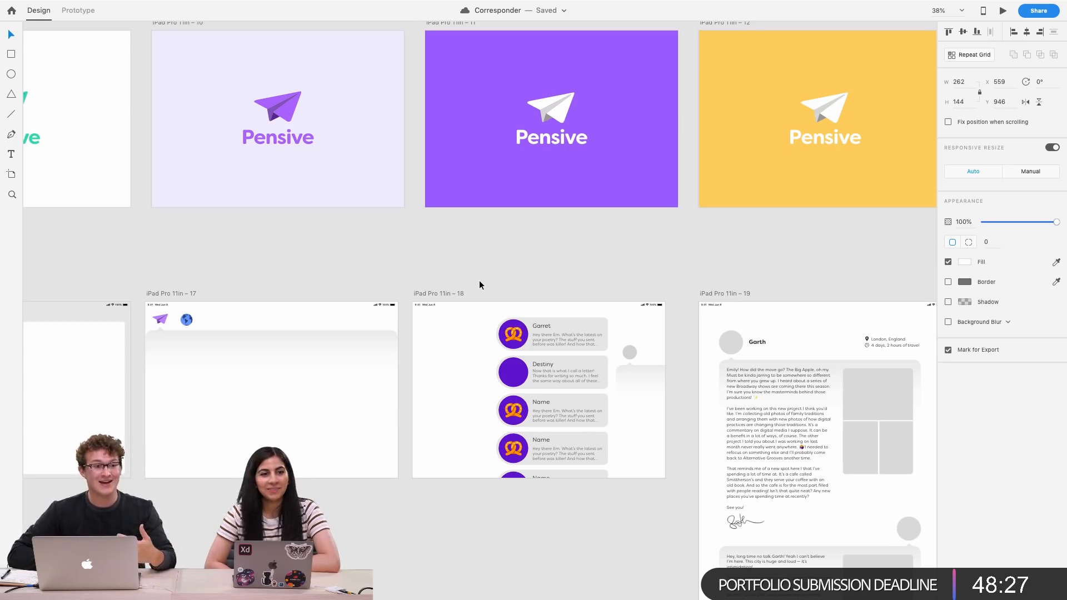
scroll(546, 392, up, 5)
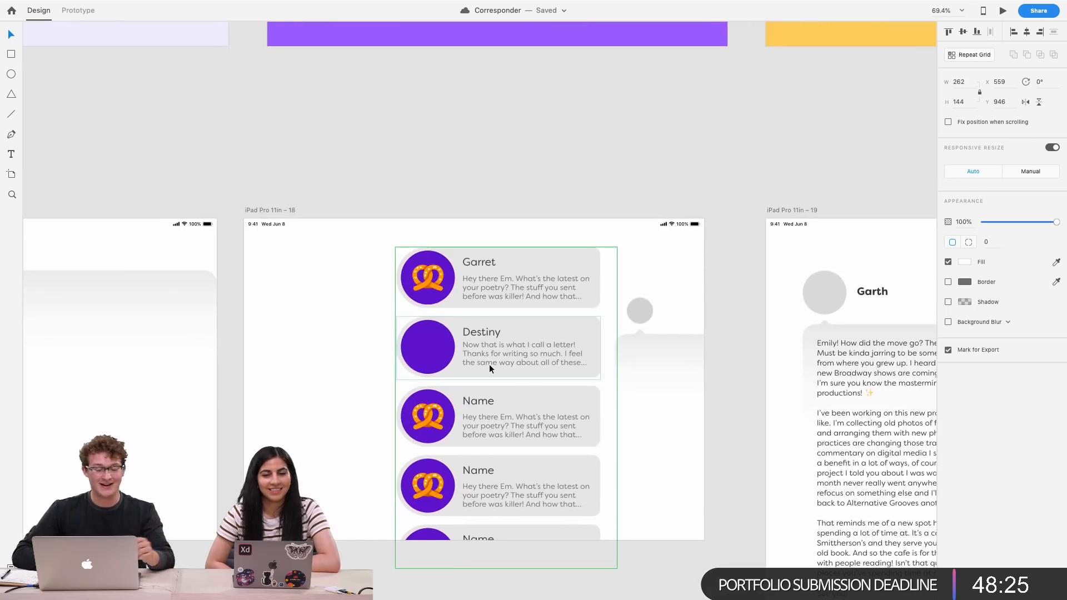
scroll(489, 364, up, 3)
scroll(381, 357, up, 2)
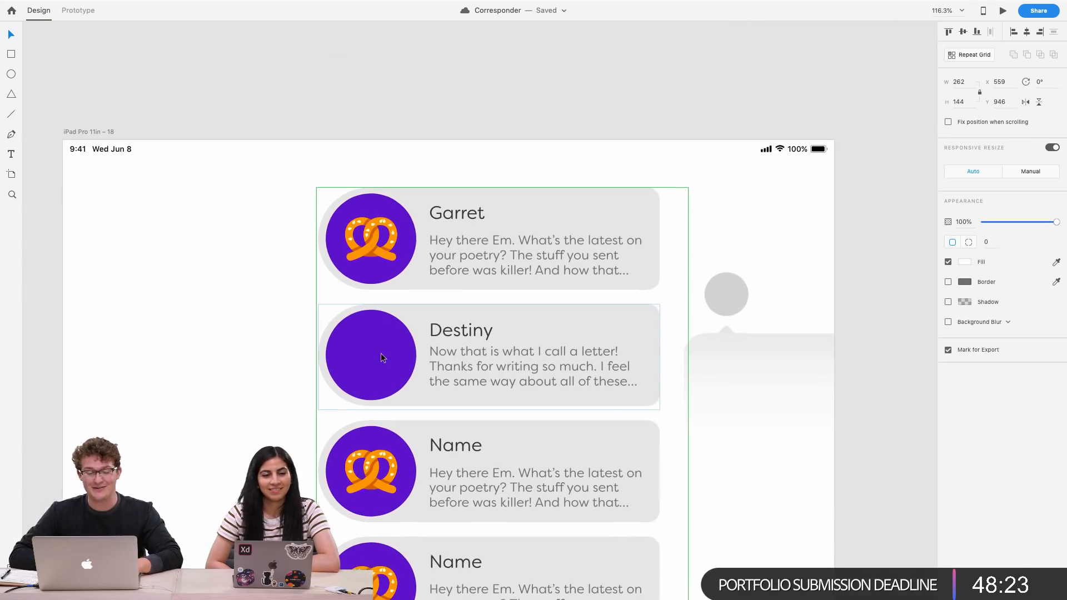
double_click(498, 382)
scroll(366, 357, down, 10)
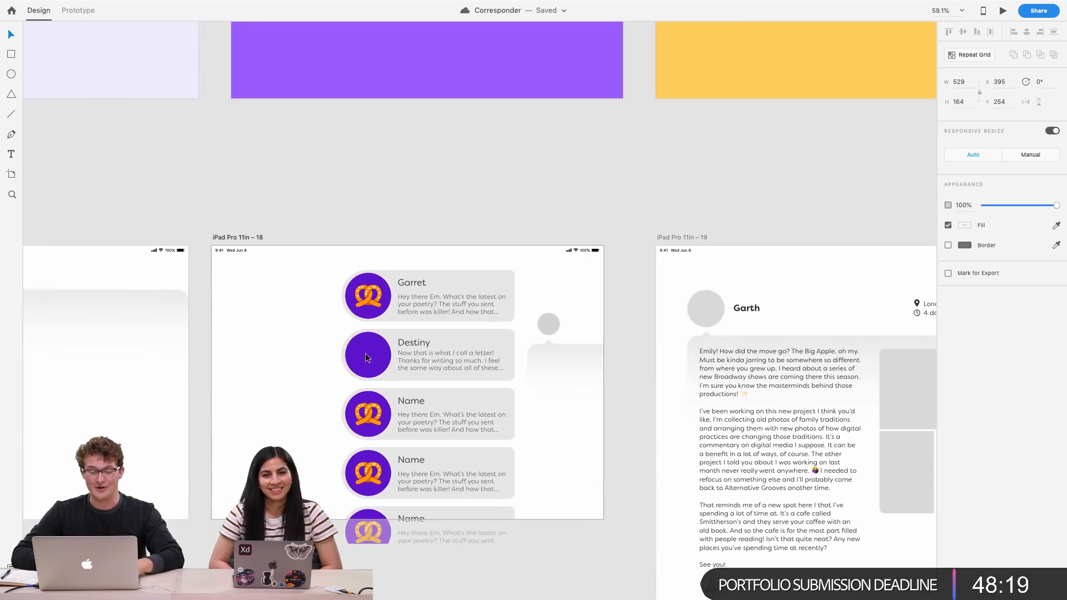
scroll(366, 357, down, 3)
scroll(366, 357, right, 5)
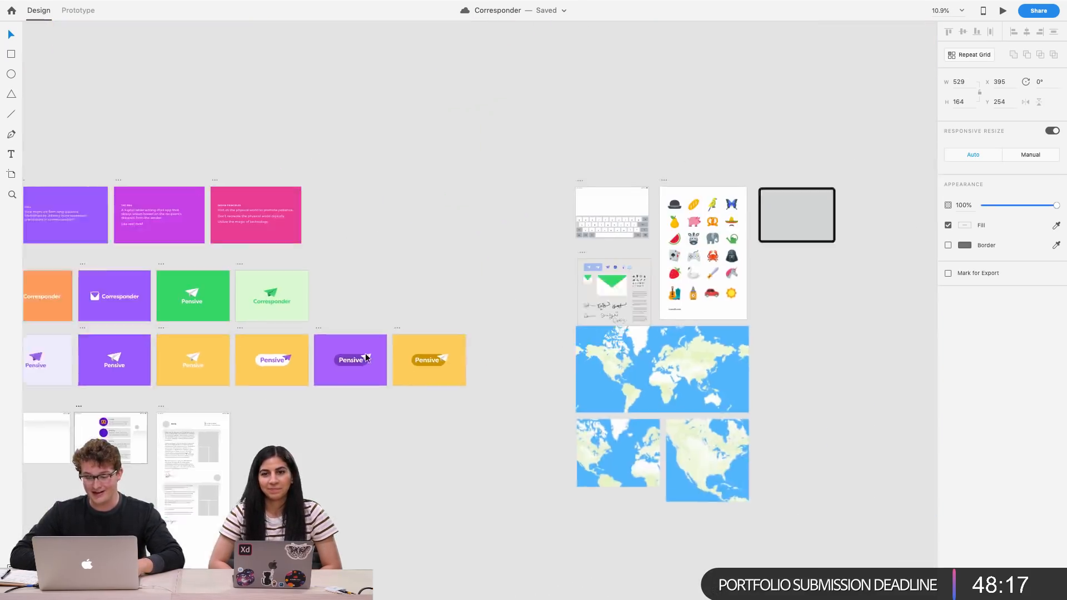
scroll(613, 257, up, 5)
scroll(613, 257, left, 3)
Copy the watermelon icon and paste it into the Destiny card's circular icon
click(535, 281)
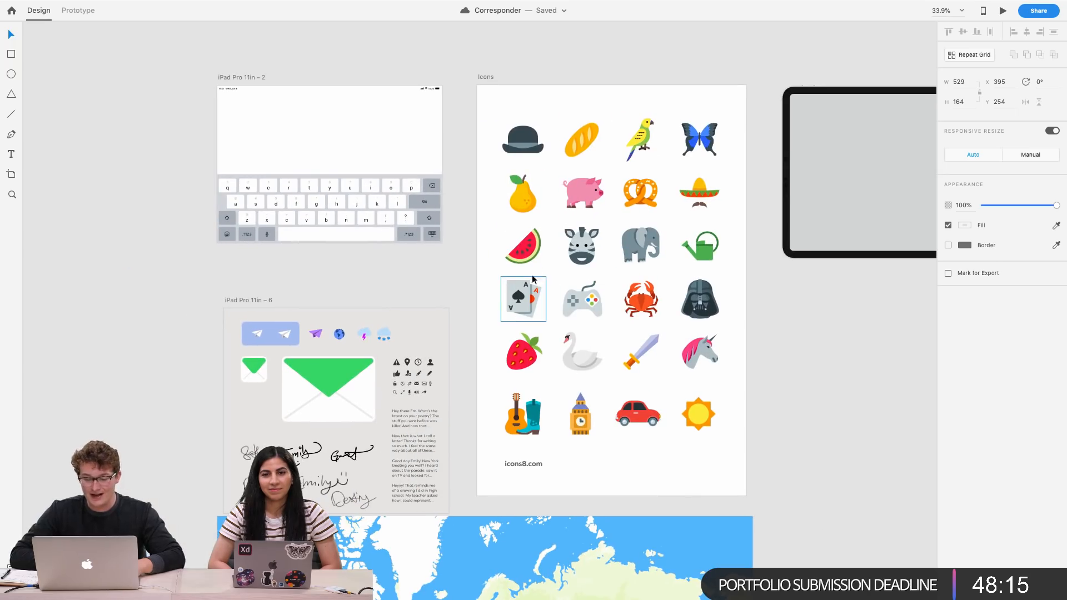
click(536, 264)
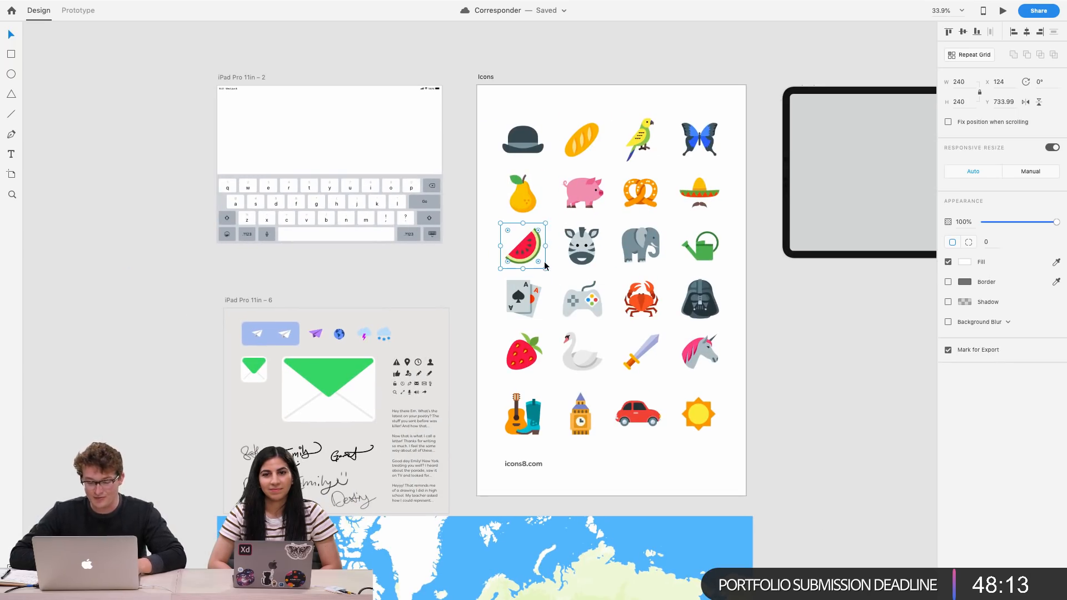
scroll(535, 261, down, 5)
scroll(522, 333, left, 10)
scroll(518, 385, down, 2)
scroll(518, 385, up, 10)
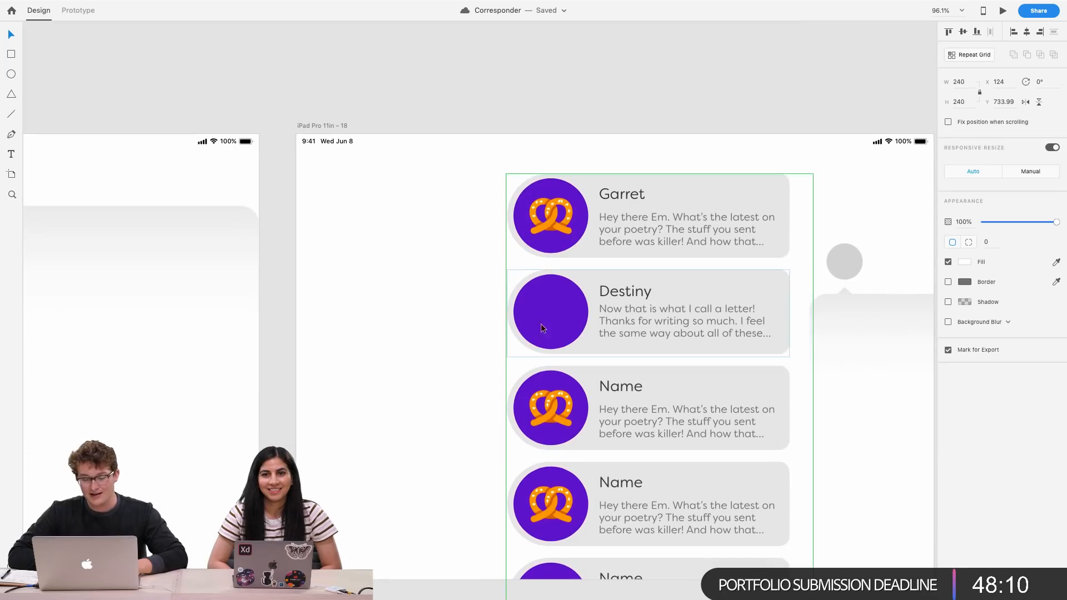
click(560, 317)
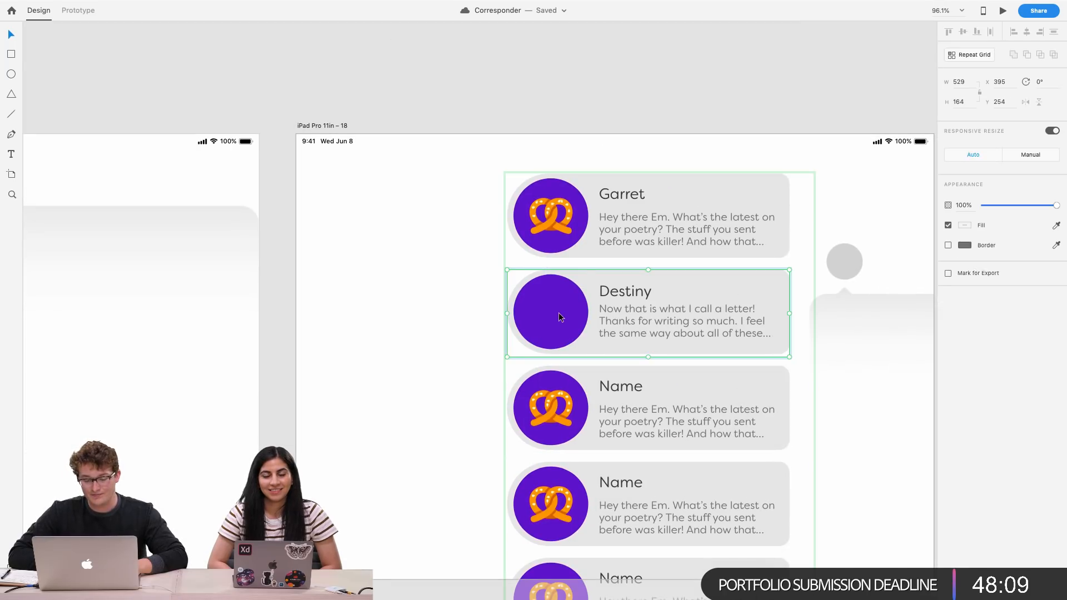
double_click(560, 316)
key(ctrl+v)
Resize the watermelon to 116 × 116 and center it inside the Destiny card's circle
drag(643, 333, 543, 332)
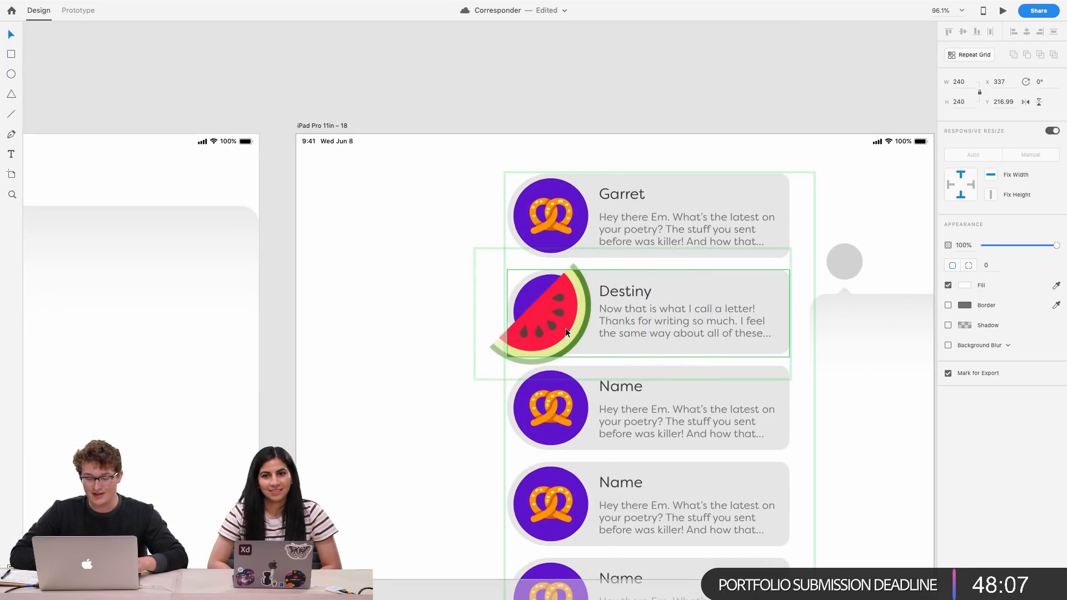
drag(602, 374, 572, 361)
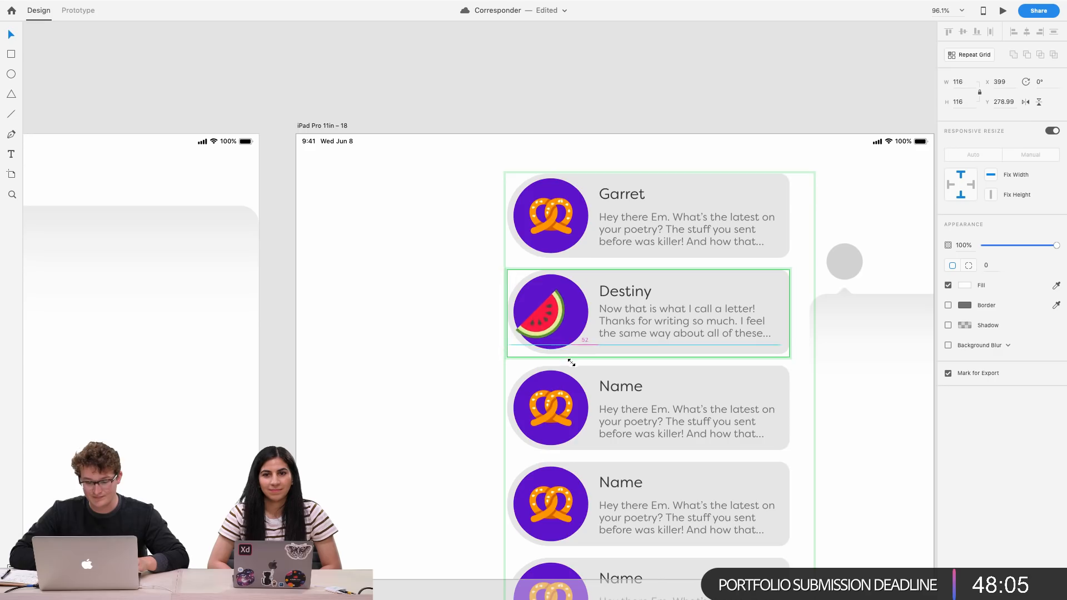
scroll(572, 361, up, 5)
drag(492, 318, 511, 322)
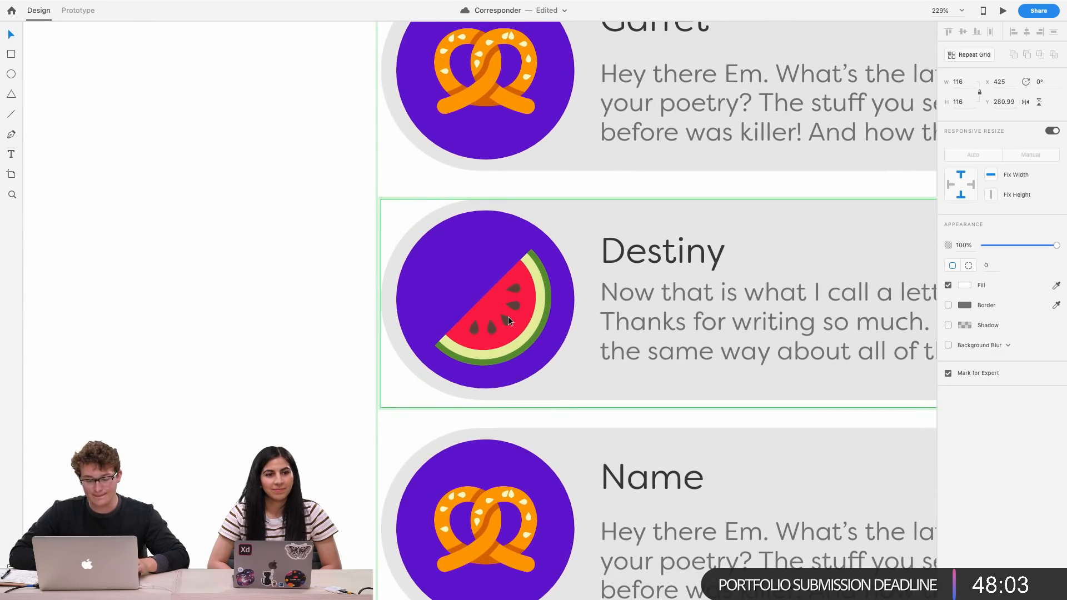
scroll(511, 322, down, 3)
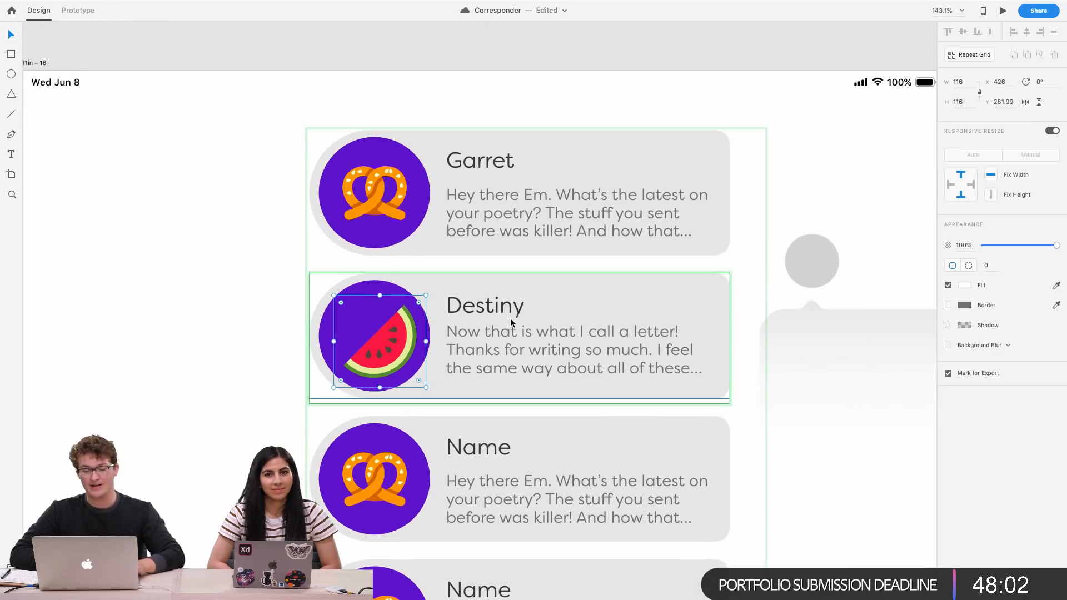
Recolor the Destiny card's circle fill to green #10D187
click(383, 290)
click(965, 266)
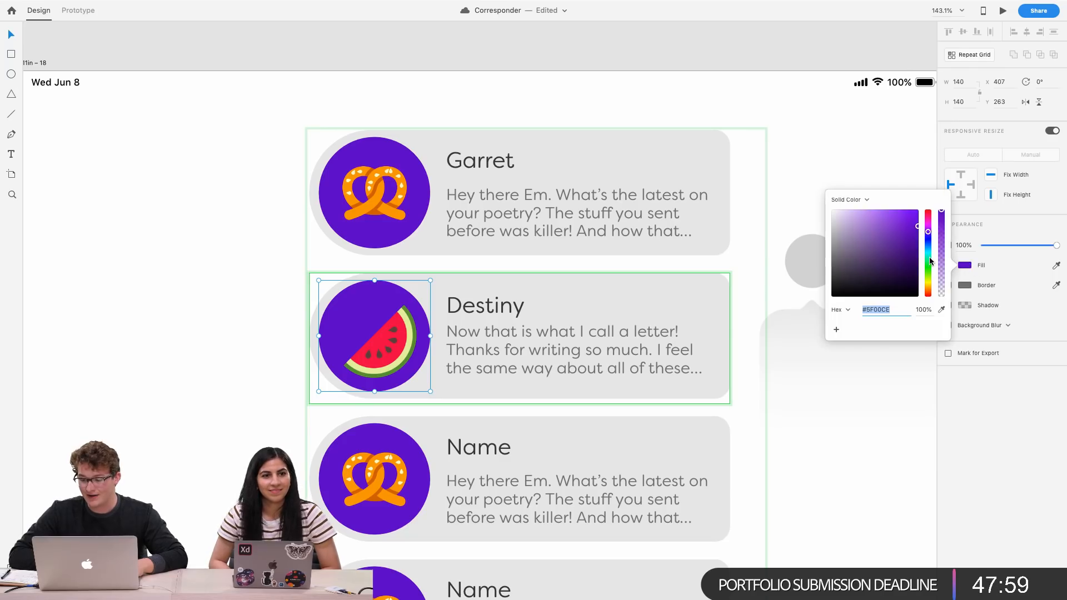
mouse_move(928, 257)
mouse_down()
mouse_move(929, 291)
mouse_move(934, 221)
mouse_move(932, 261)
mouse_up()
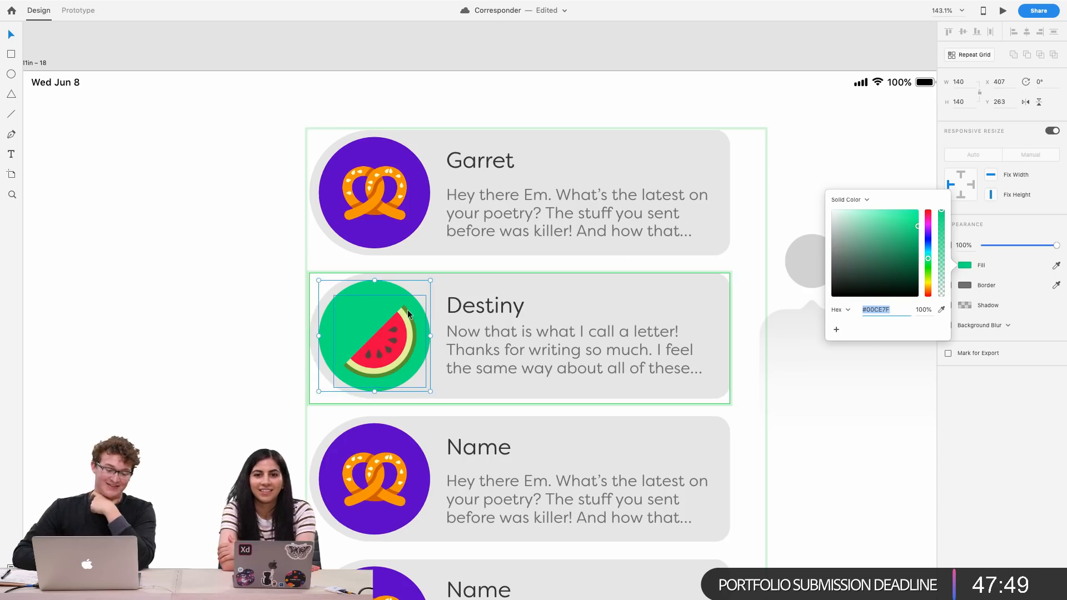
scroll(408, 312, up, 5)
drag(903, 236, 912, 228)
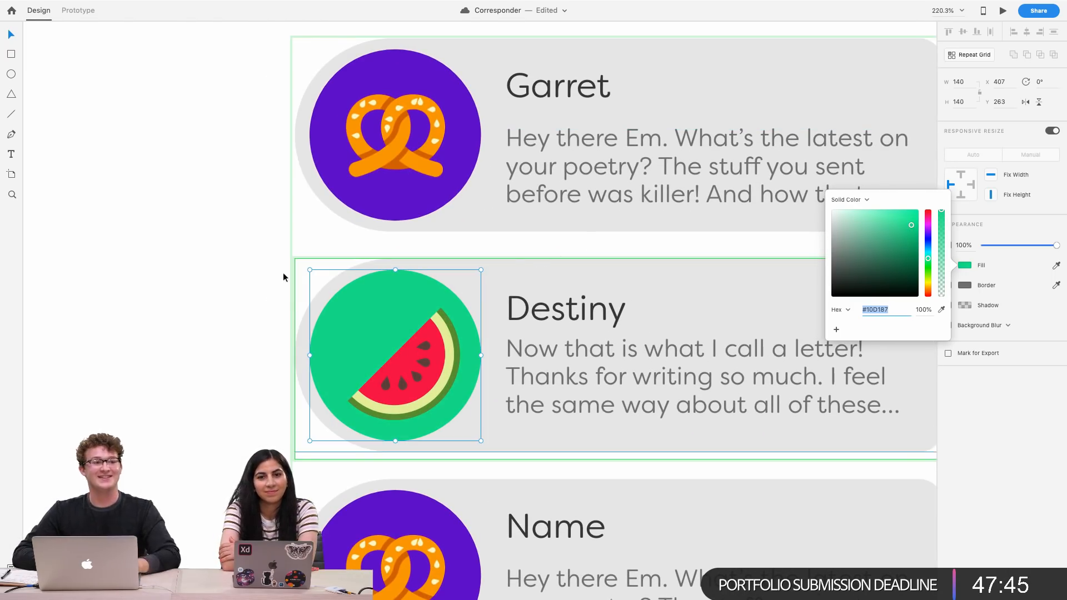
click(264, 265)
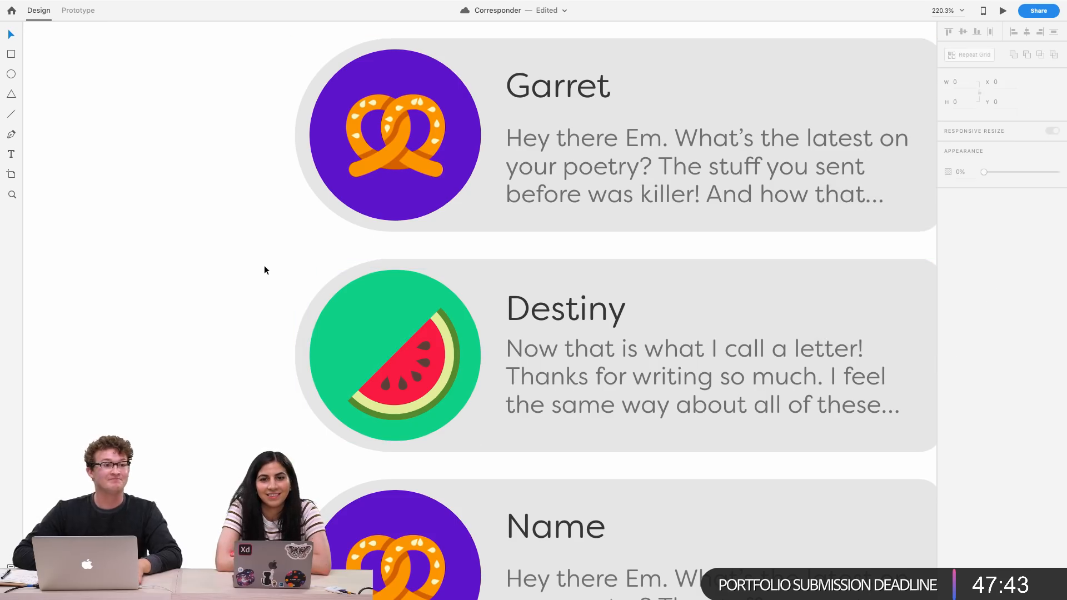
Rename the third card's name placeholder to Hugo
scroll(264, 265, down, 3)
scroll(264, 265, right, 2)
scroll(360, 275, right, 1)
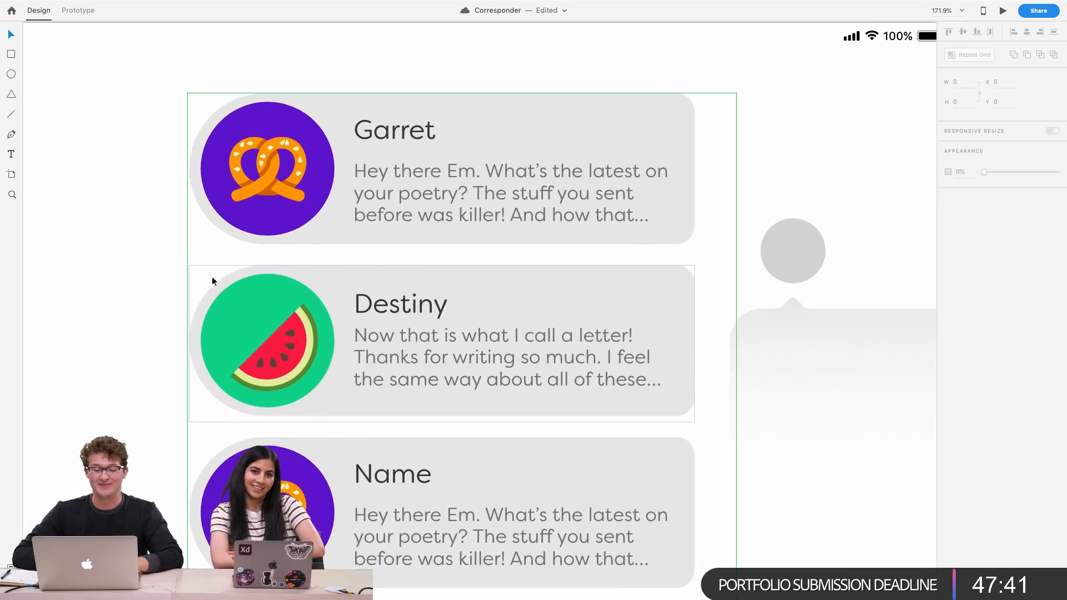
click(432, 357)
scroll(431, 357, down, 4)
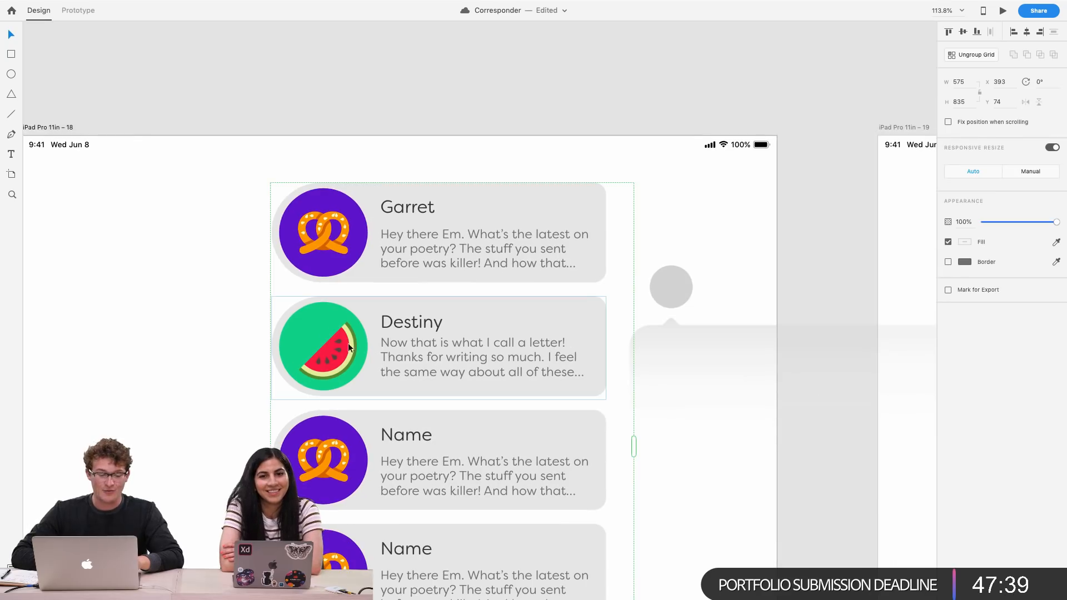
scroll(493, 369, up, 3)
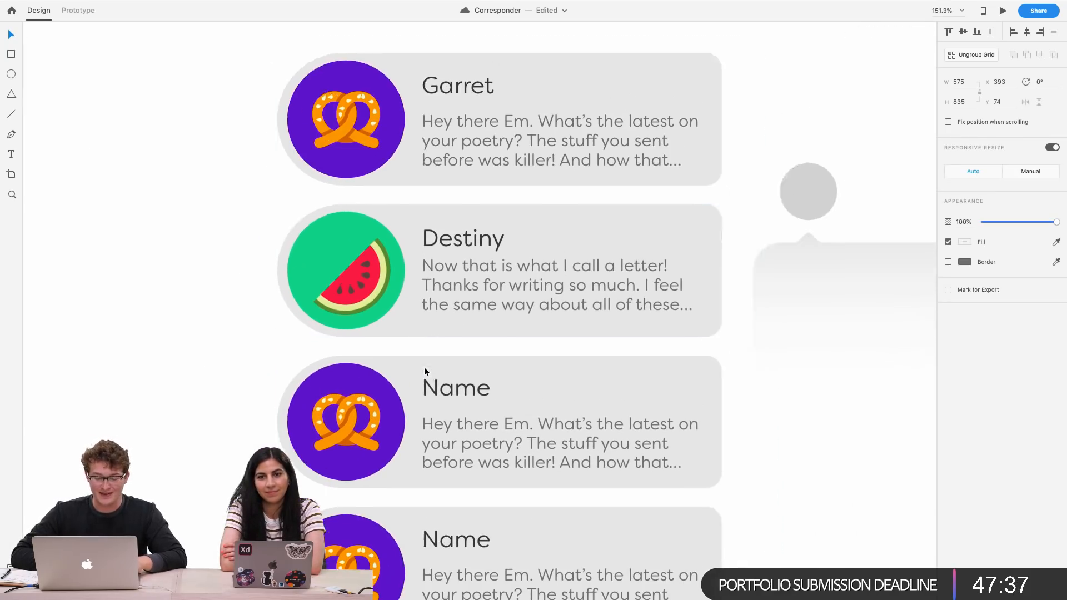
double_click(362, 364)
scroll(389, 369, down, 1)
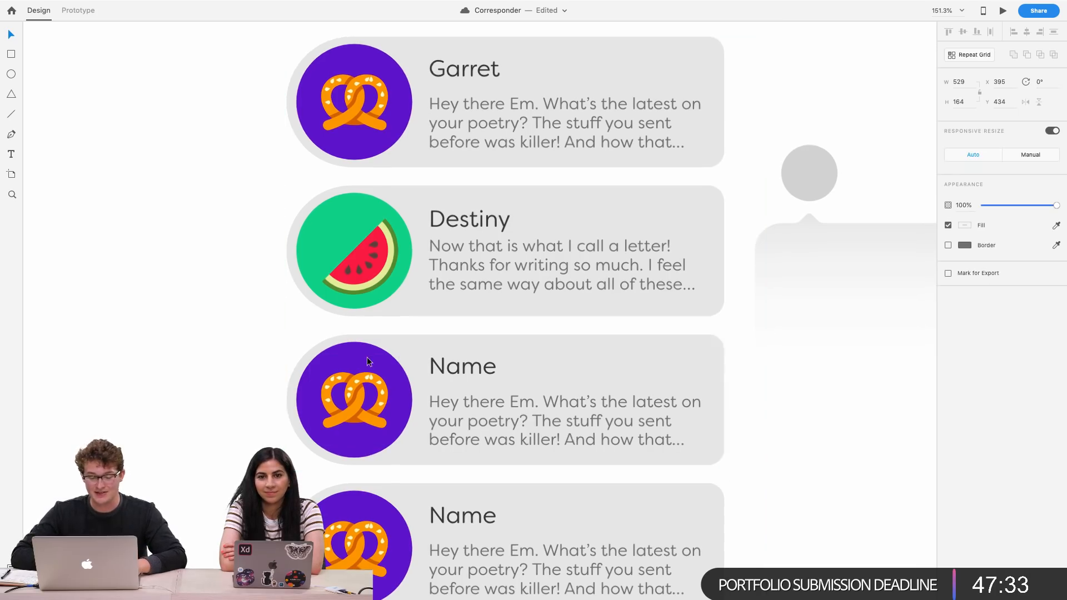
click(462, 371)
double_click(463, 369)
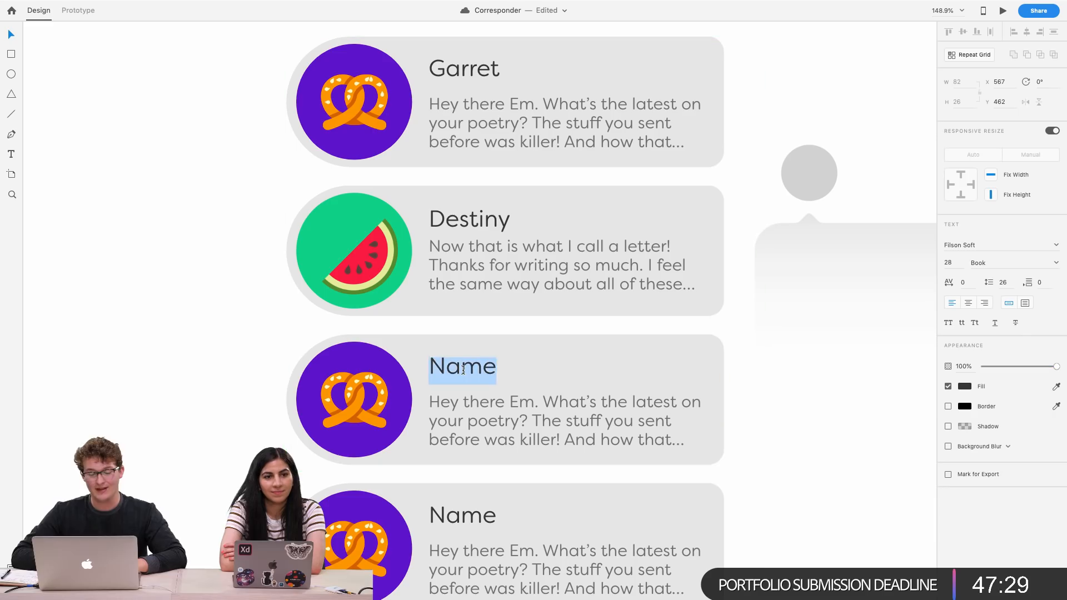
text(Hugo)
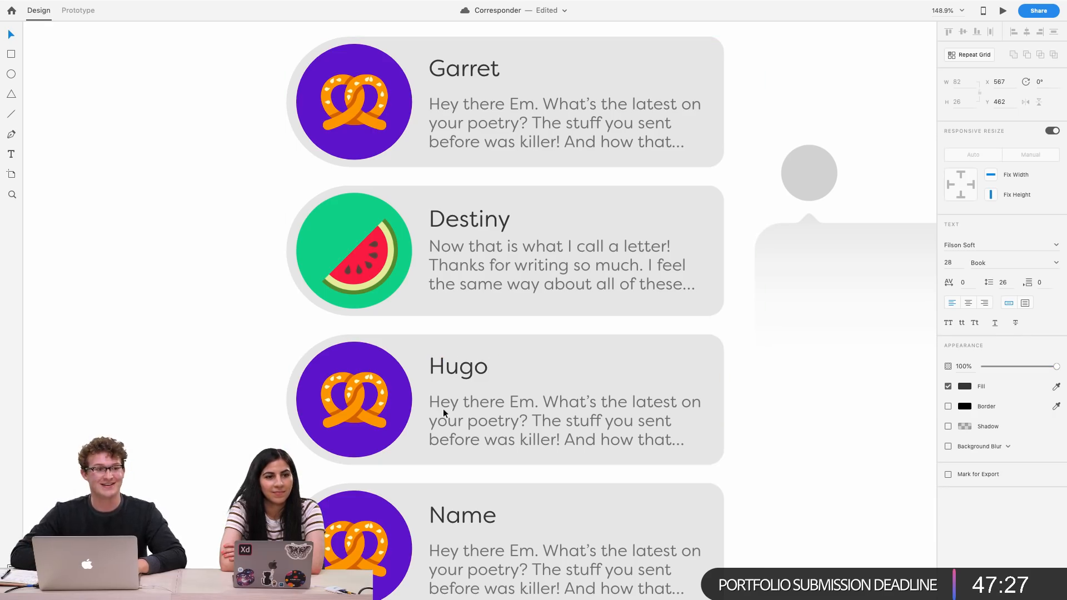
double_click(451, 414)
key(Escape)
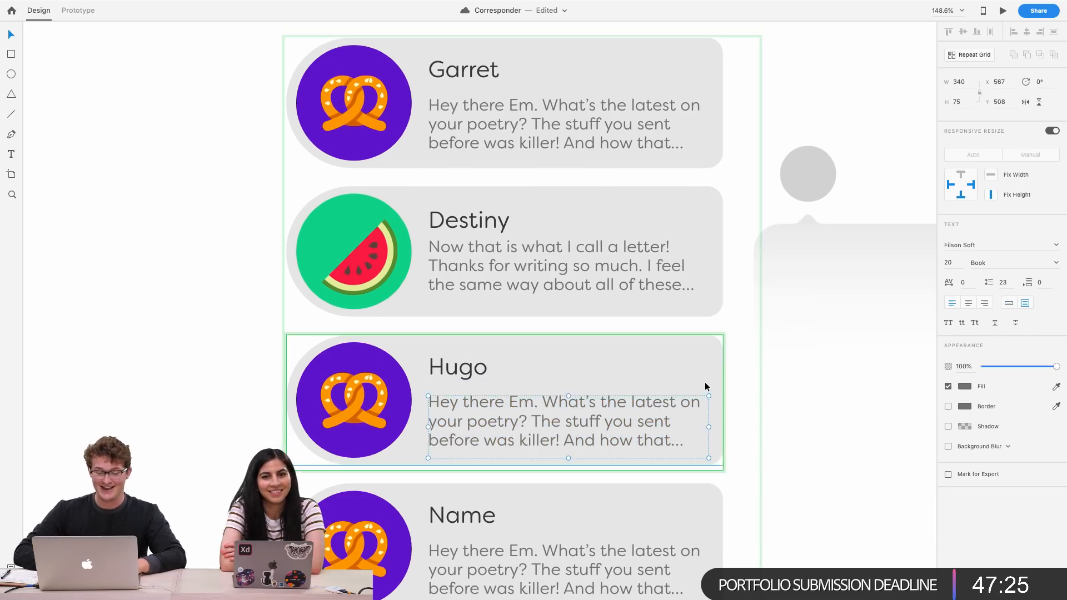
Browse the icons artboard to choose icons for the remaining cards
scroll(705, 386, down, 5)
scroll(705, 386, down, 5)
scroll(705, 383, right, 5)
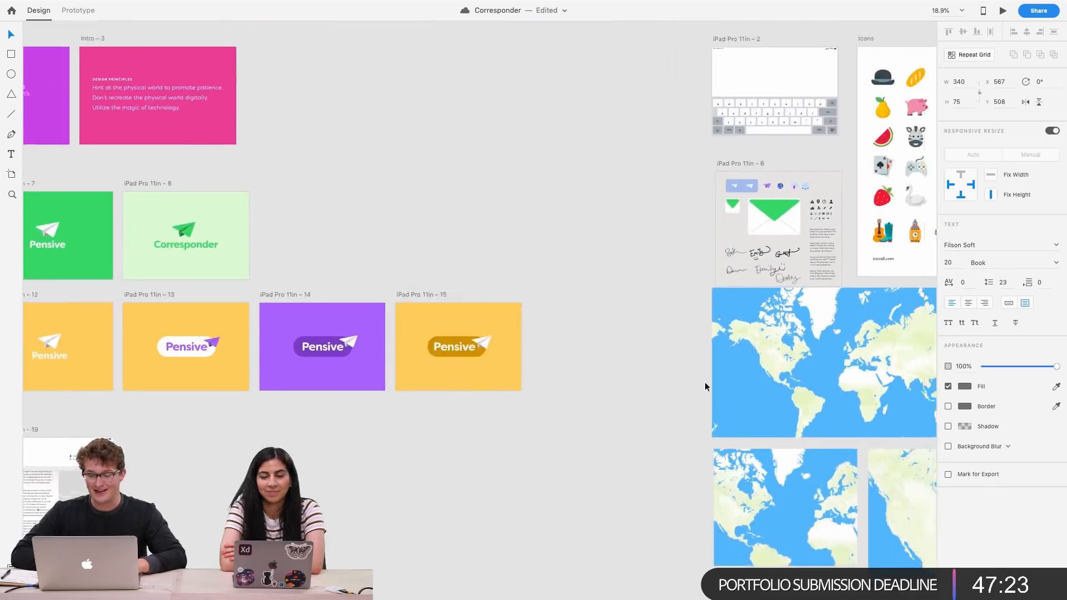
scroll(705, 384, up, 3)
scroll(753, 287, up, 5)
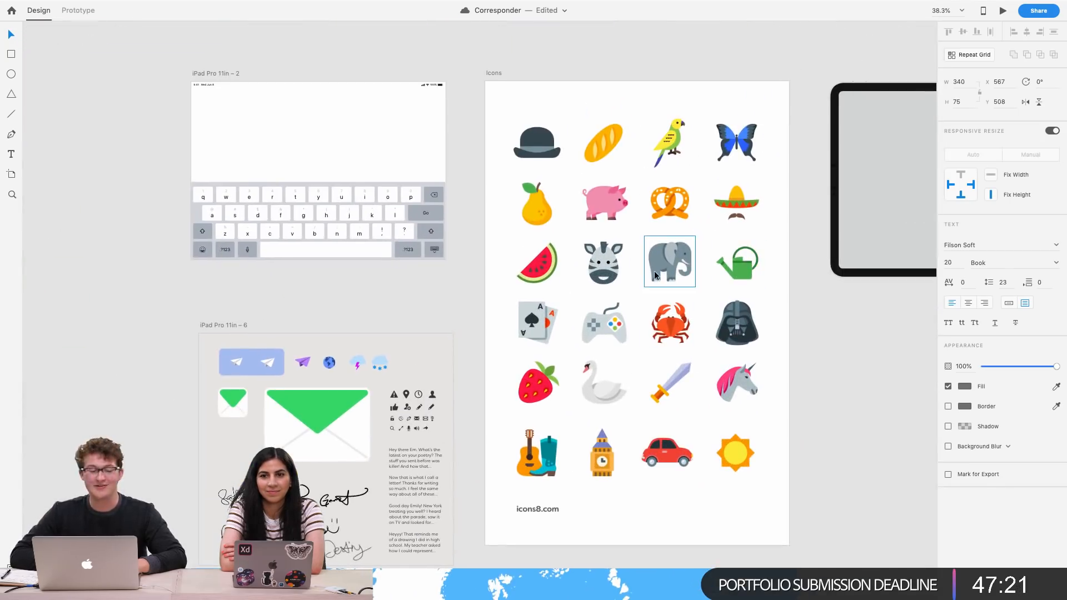
scroll(656, 275, up, 2)
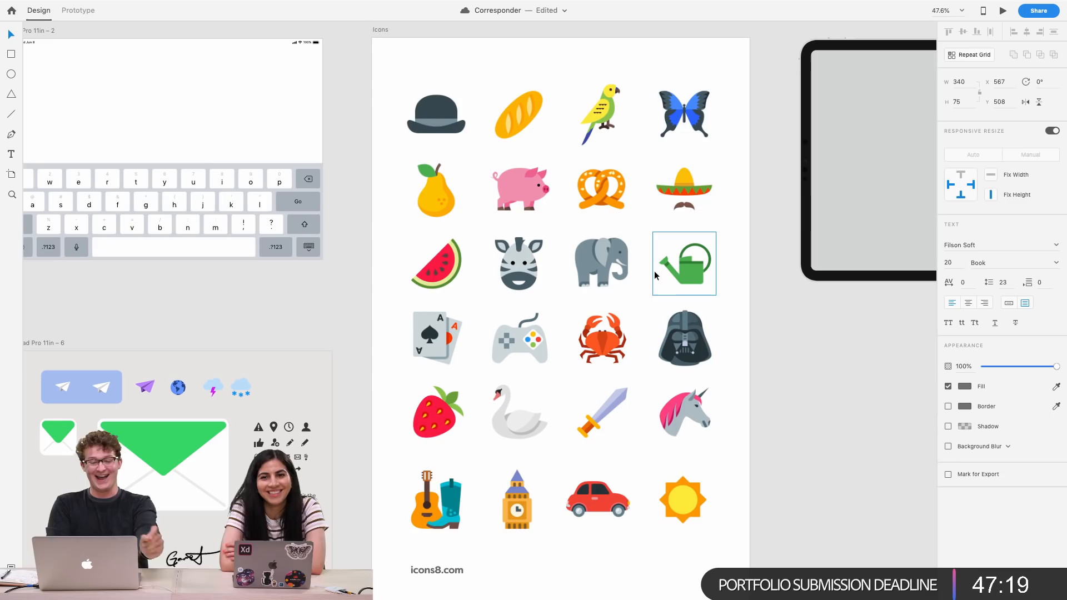
scroll(655, 275, right, 2)
scroll(655, 275, up, 1)
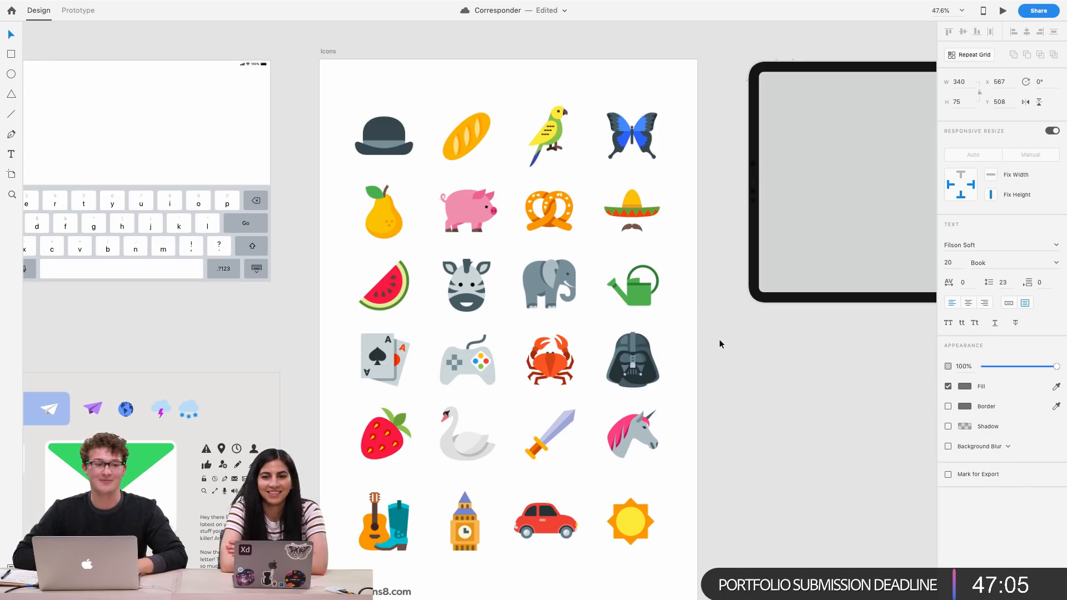
scroll(500, 353, left, 3)
scroll(500, 353, down, 2)
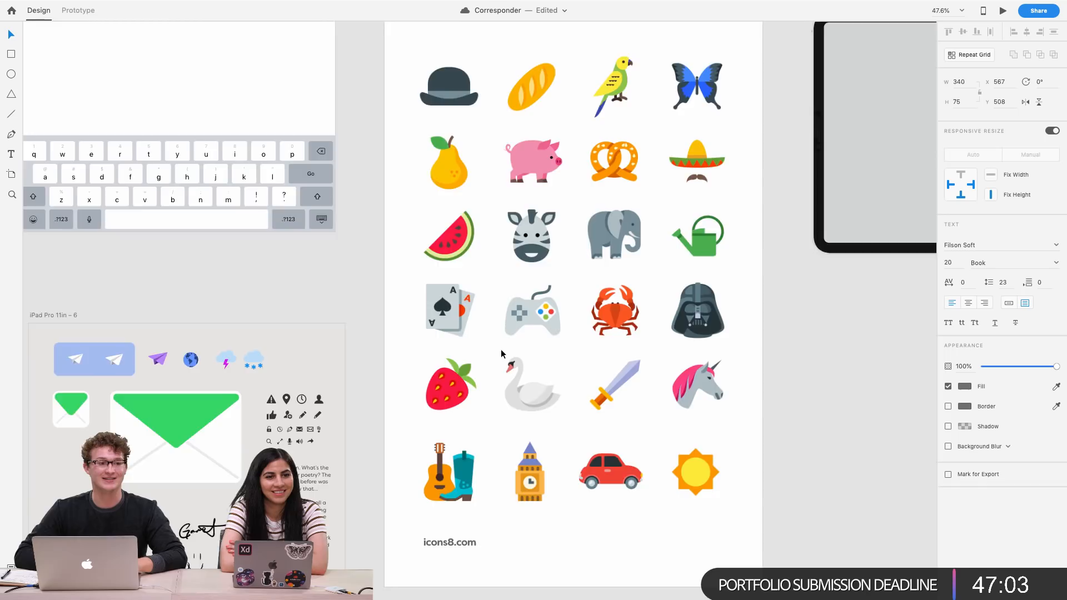
scroll(501, 353, down, 3)
scroll(501, 353, left, 2)
scroll(472, 364, left, 2)
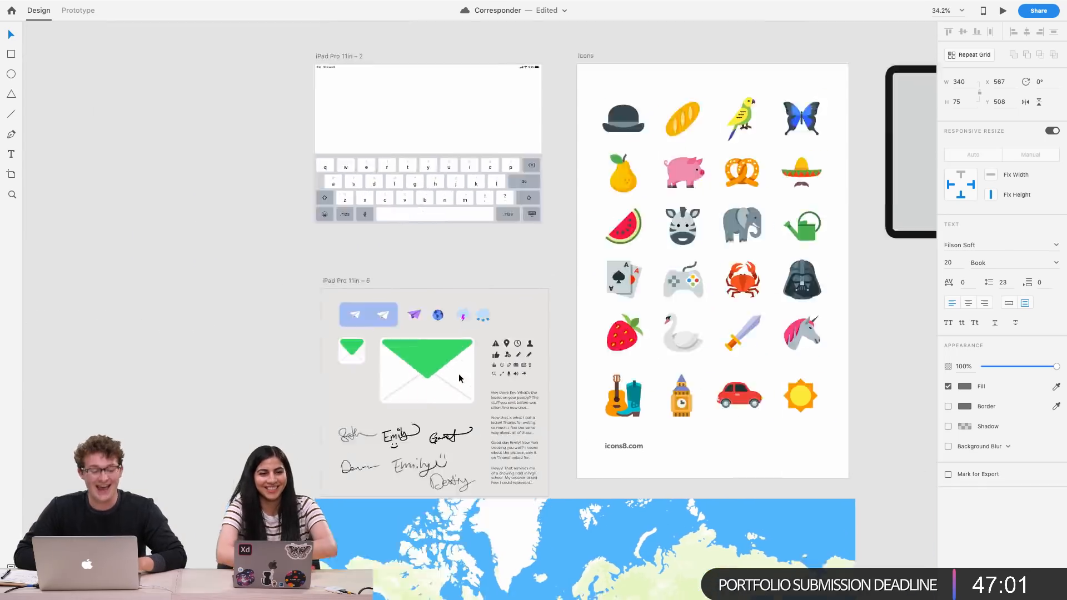
scroll(459, 374, down, 3)
scroll(458, 374, left, 5)
scroll(458, 374, right, 4)
scroll(458, 374, down, 1)
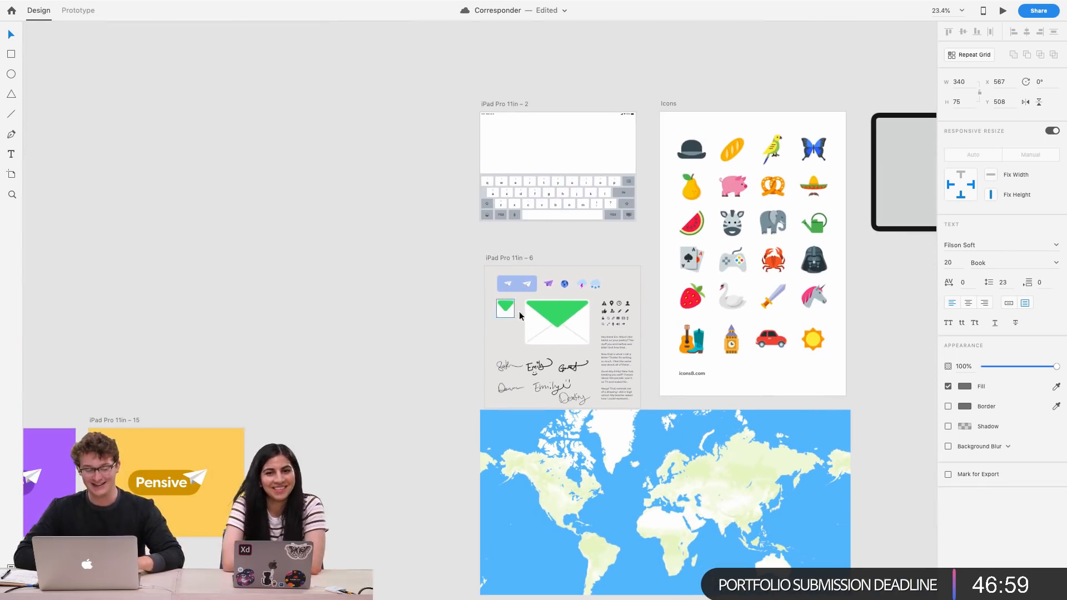
scroll(682, 266, up, 3)
scroll(682, 266, right, 3)
scroll(682, 266, up, 3)
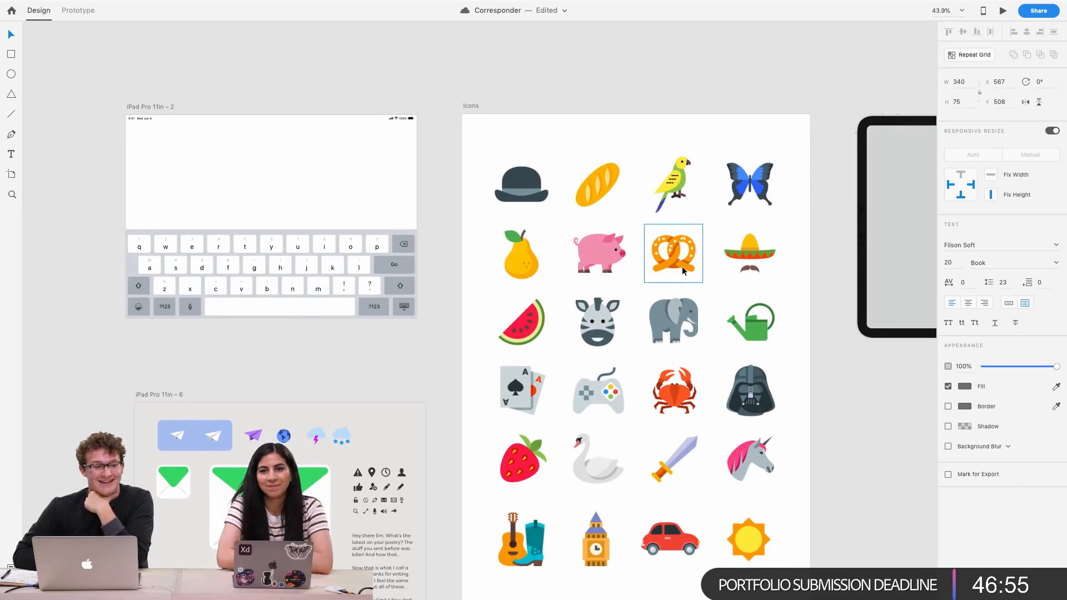
scroll(630, 245, down, 1)
scroll(630, 245, right, 1)
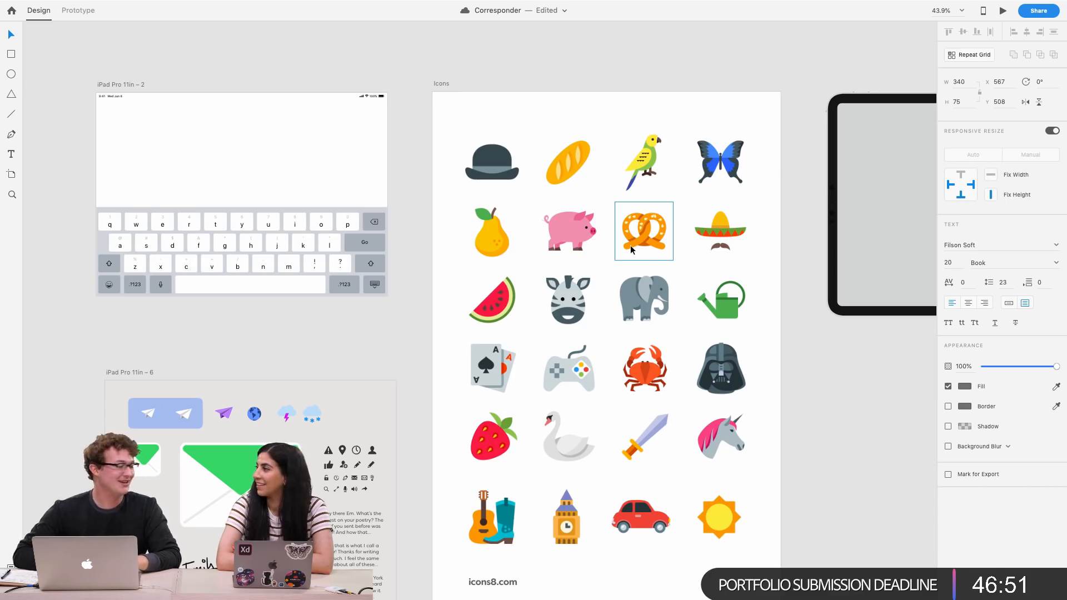
click(498, 169)
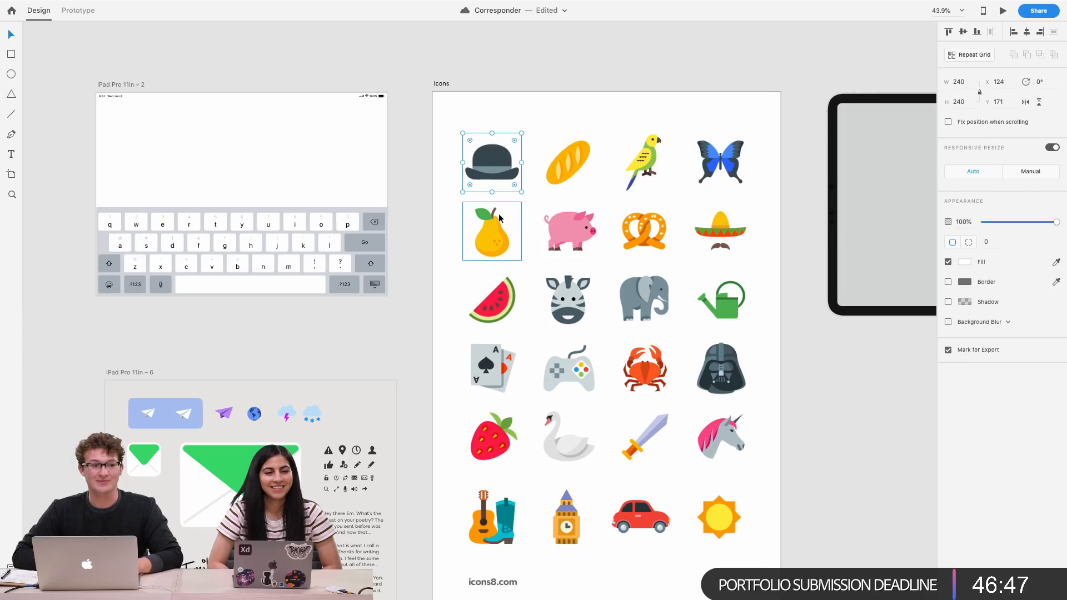
scroll(461, 234, right, 1)
click(433, 261)
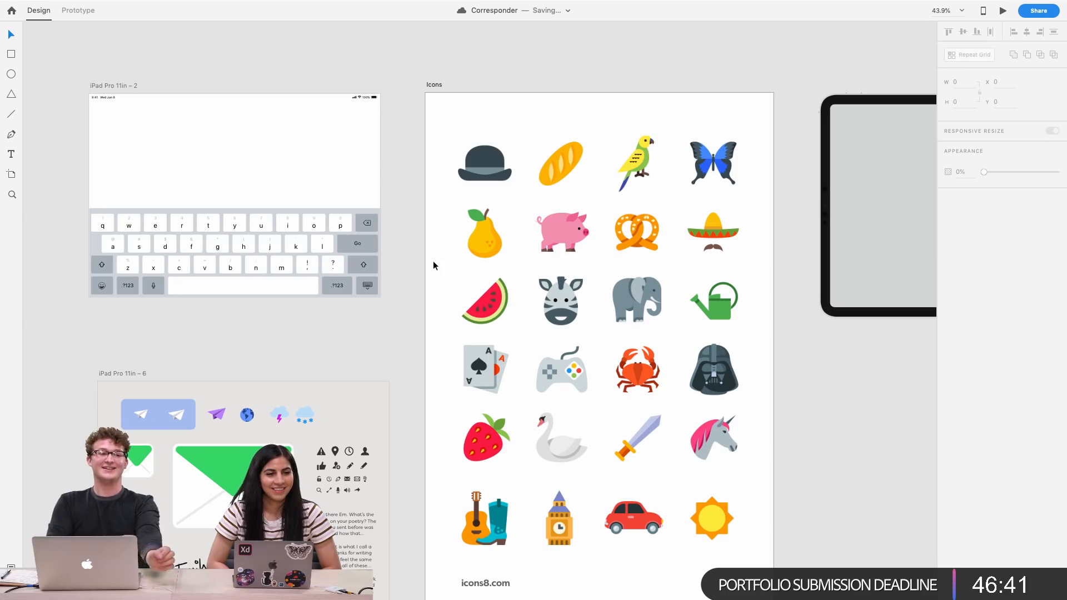
Copy the sword icon and delete the pretzel from the Hugo card's circle
scroll(688, 368, right, 3)
scroll(687, 369, down, 2)
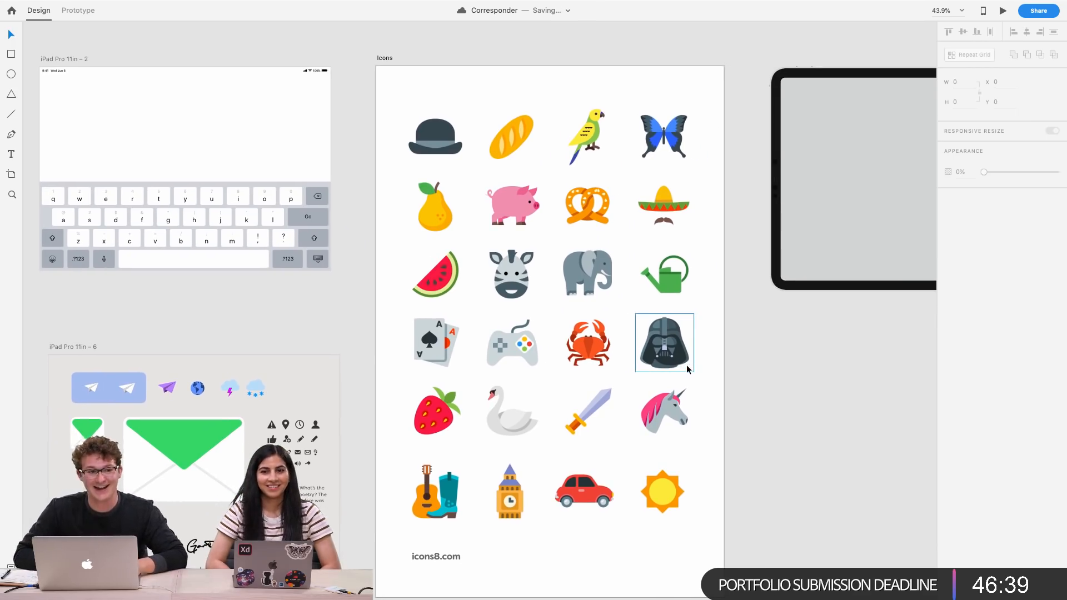
click(597, 416)
scroll(597, 417, down, 5)
scroll(597, 417, left, 10)
scroll(597, 416, down, 4)
scroll(596, 417, down, 3)
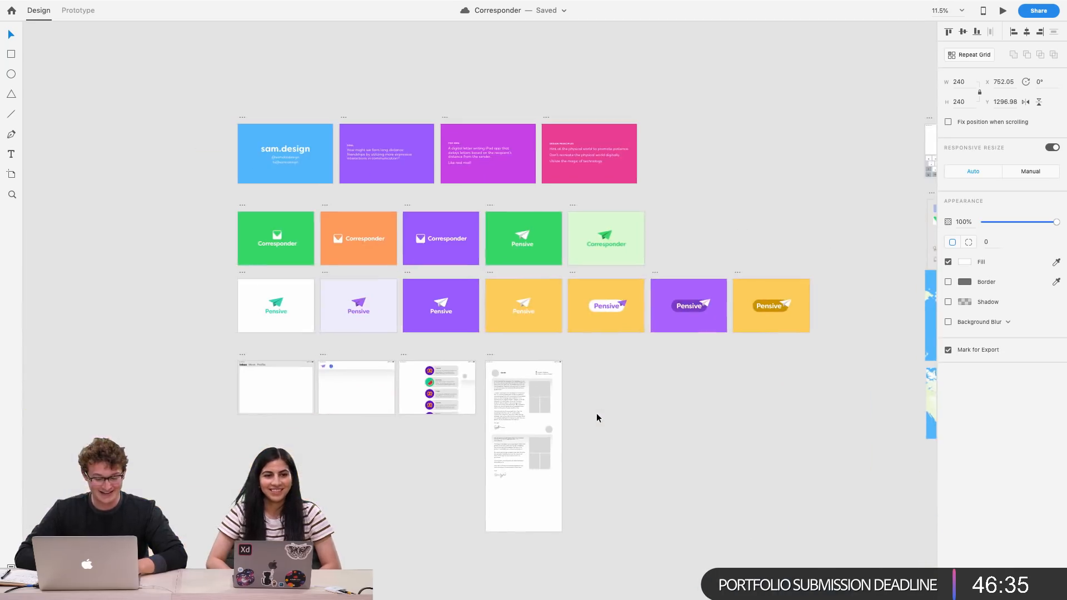
scroll(437, 382, up, 10)
double_click(397, 391)
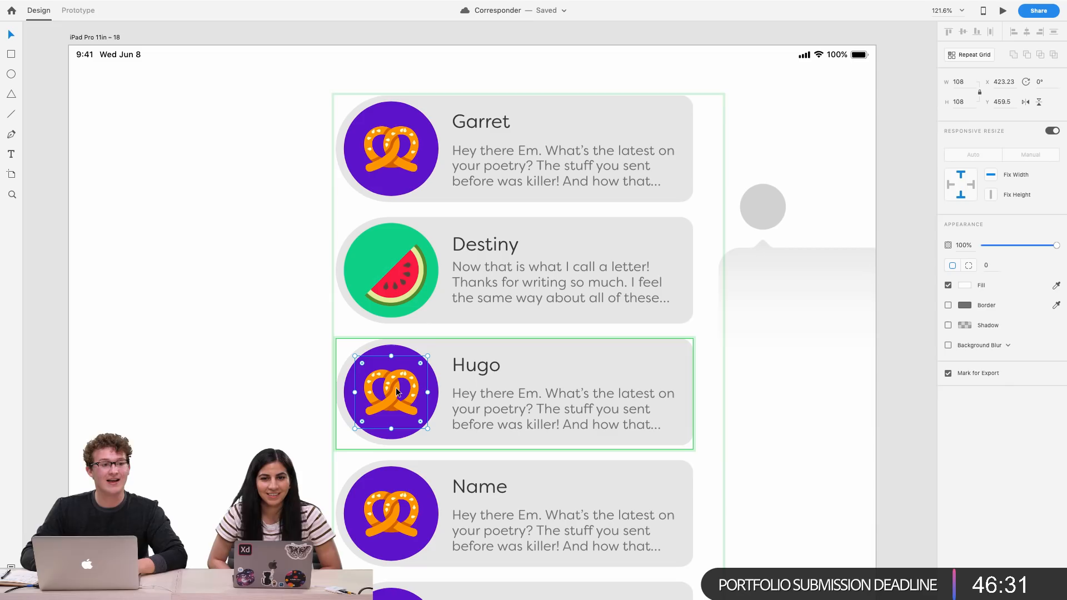
key(Delete)
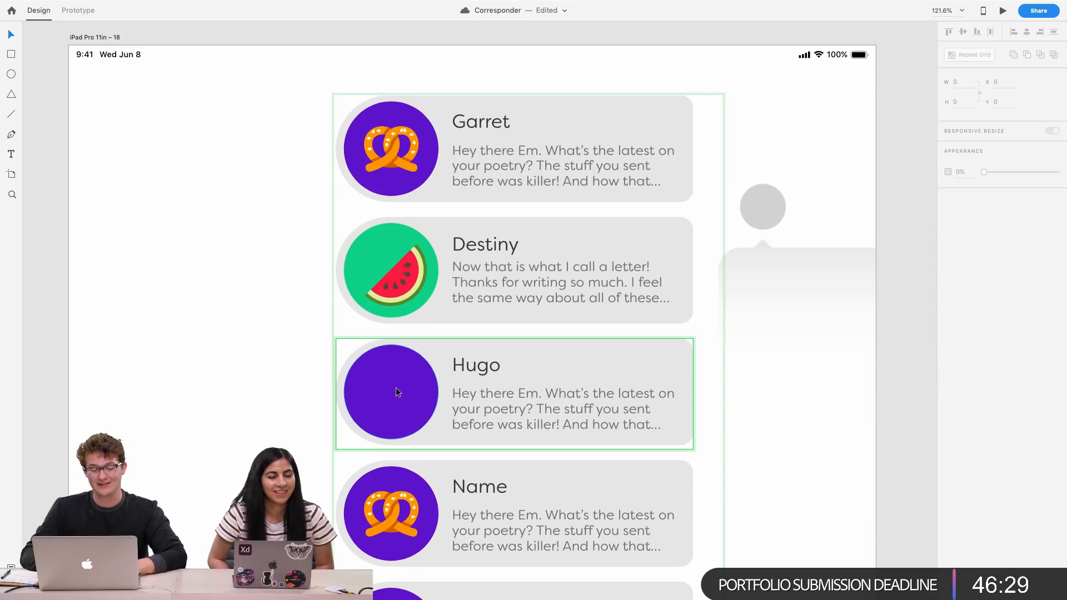
key(super+v)
drag(520, 393, 406, 395)
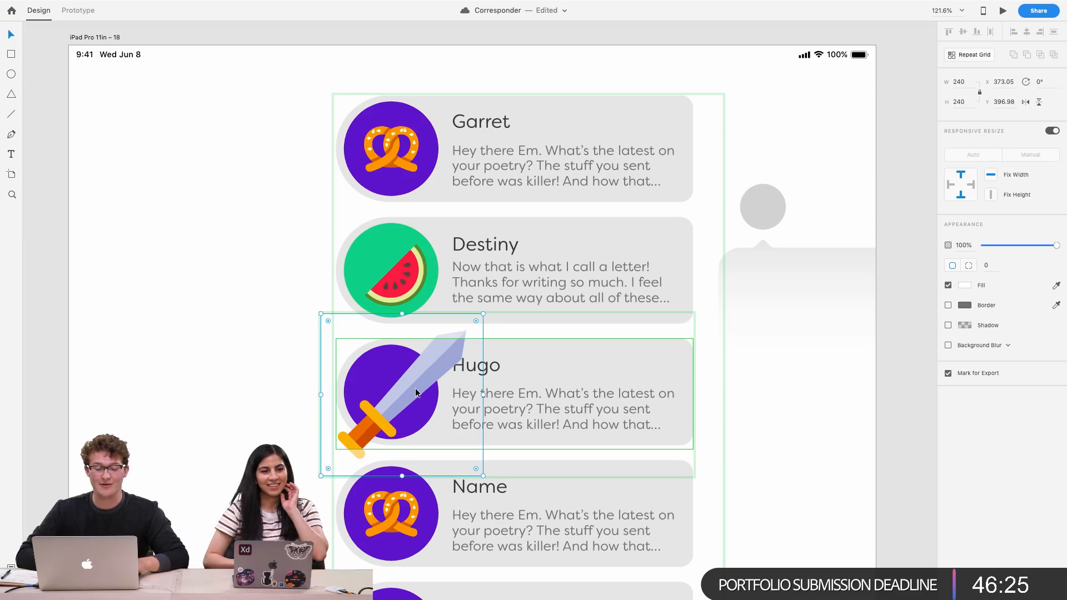
key(Delete)
Replace the fourth card's pretzel with the sword icon, resized to about 110 × 110 inside the circle
click(390, 528)
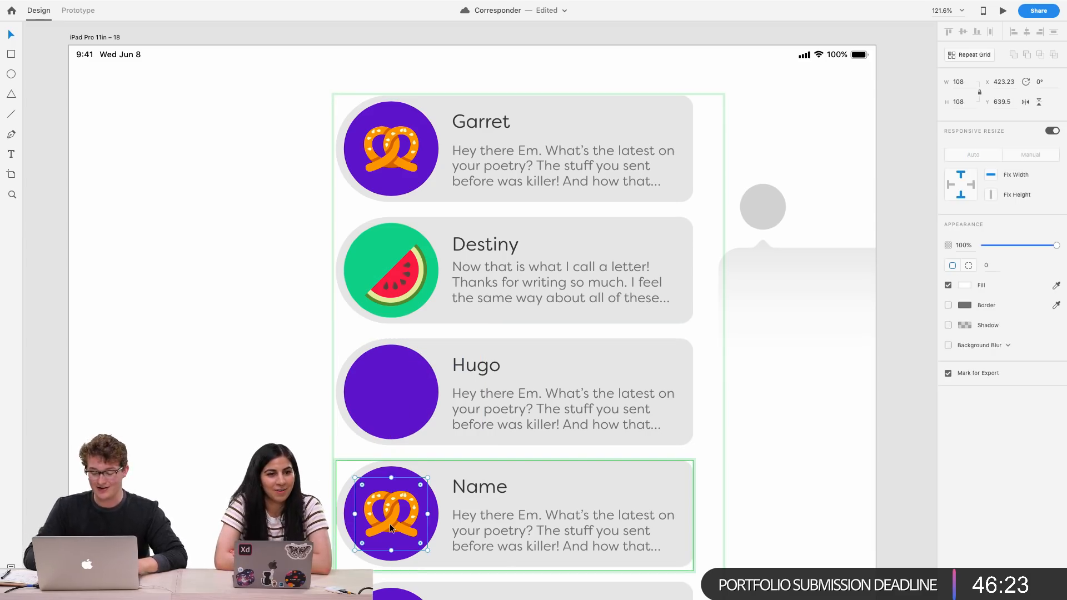
key(Delete)
key(super+v)
drag(511, 514, 400, 515)
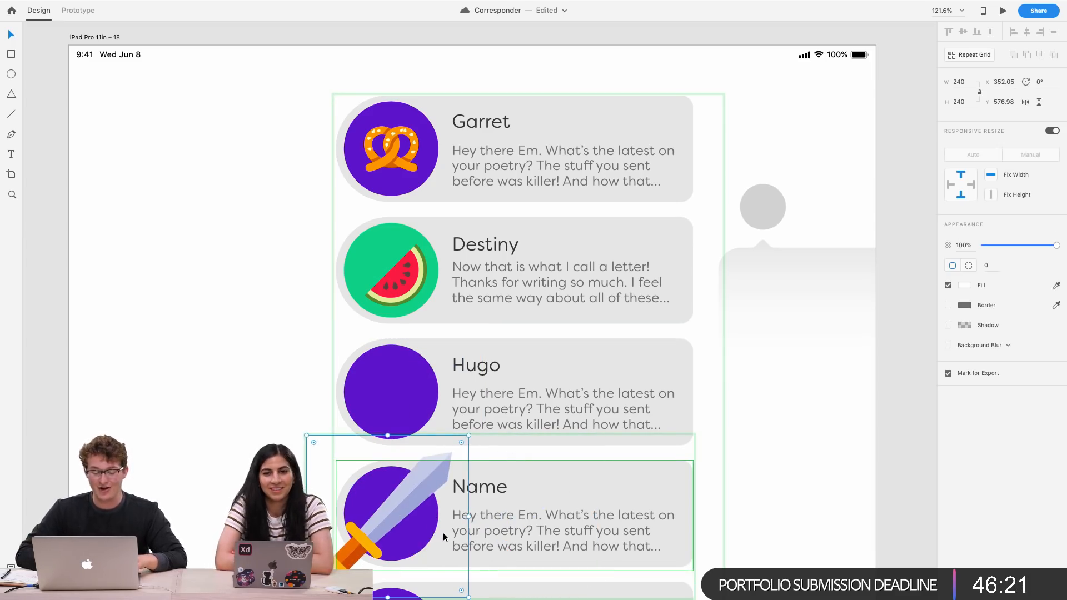
scroll(442, 532, down, 3)
drag(487, 530, 453, 523)
Copy the game controller icon from the icons artboard
scroll(435, 422, up, 2)
scroll(435, 420, down, 5)
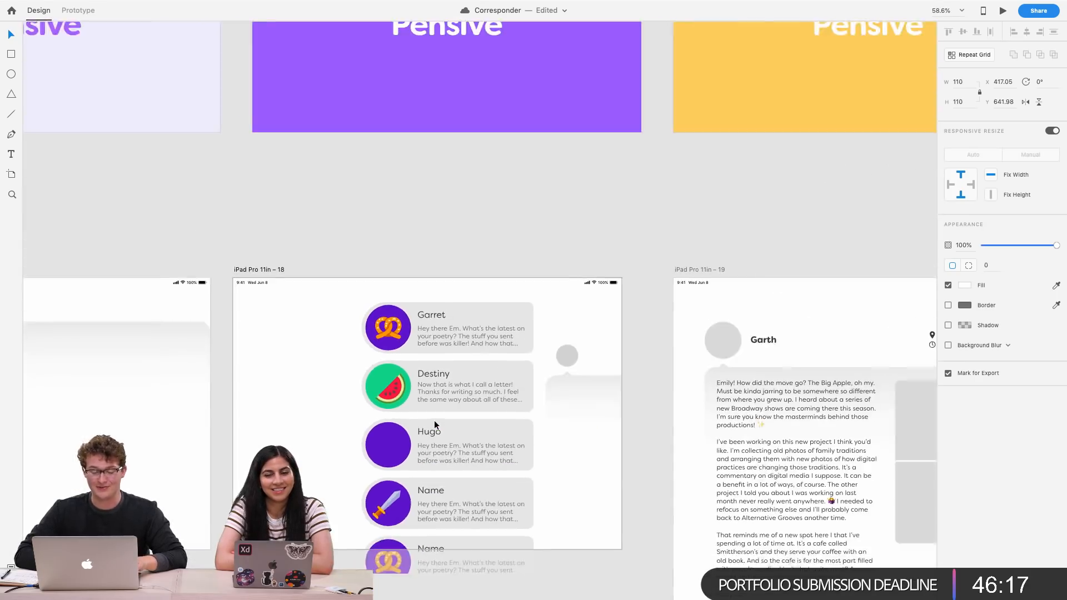
scroll(266, 420, down, 10)
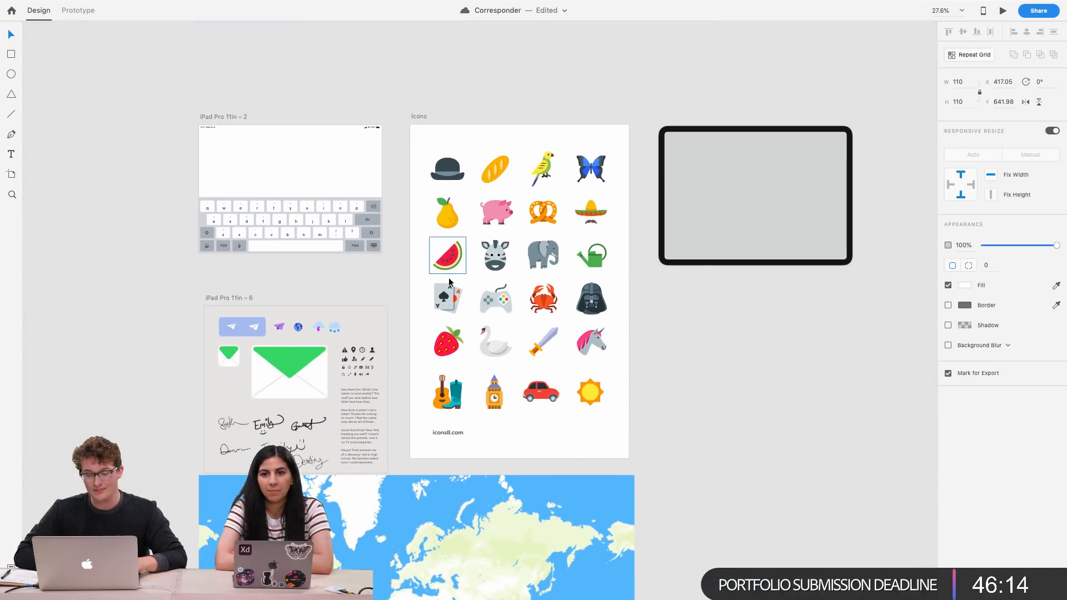
click(489, 298)
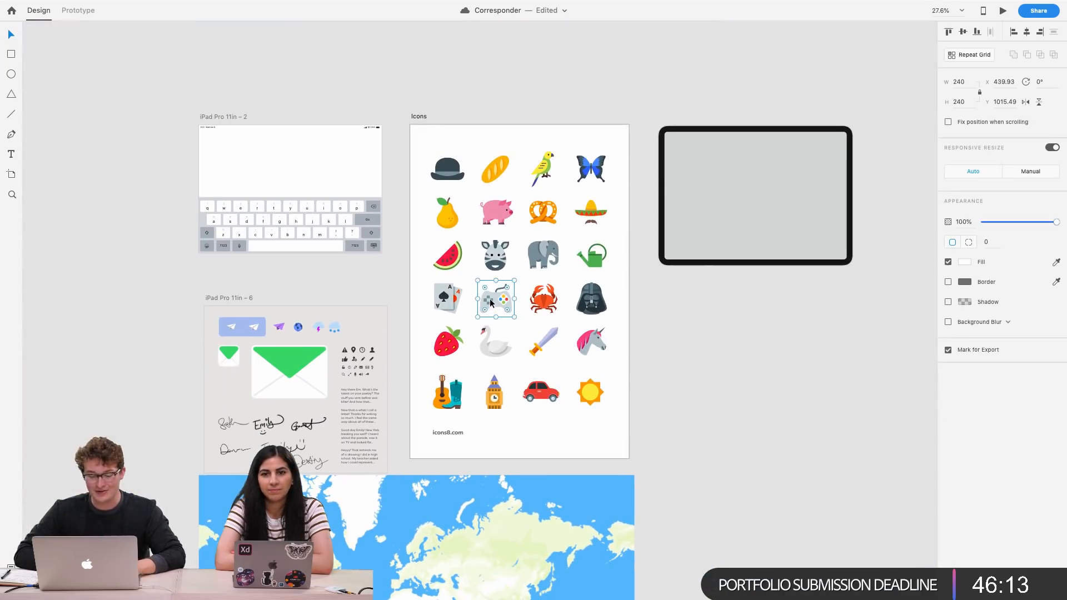
scroll(489, 298, down, 5)
scroll(488, 298, left, 10)
scroll(532, 345, down, 3)
scroll(533, 345, left, 5)
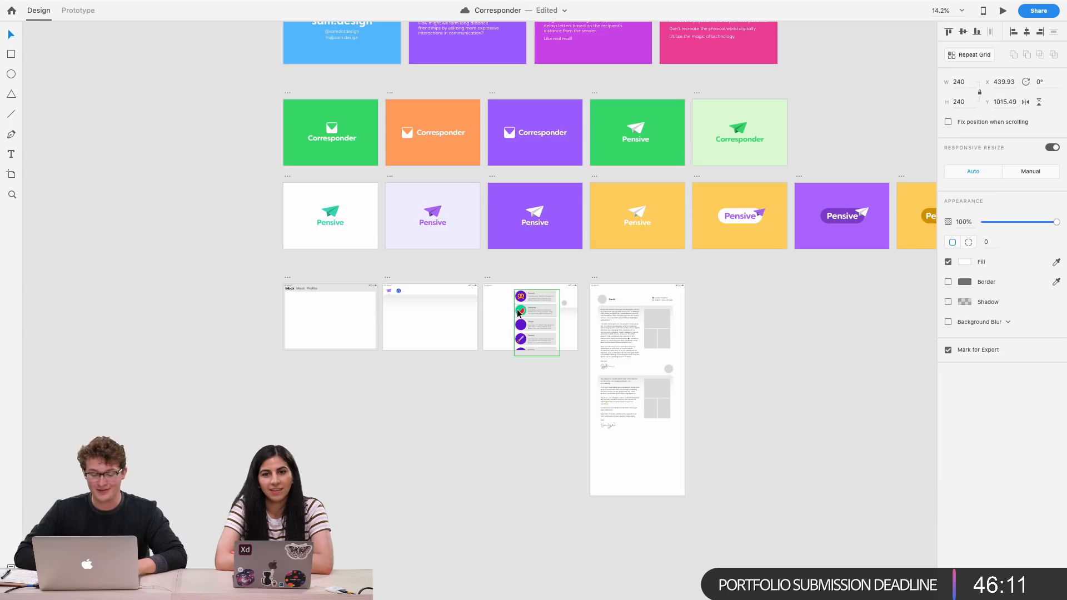
scroll(533, 346, up, 10)
scroll(532, 346, up, 3)
scroll(533, 346, left, 2)
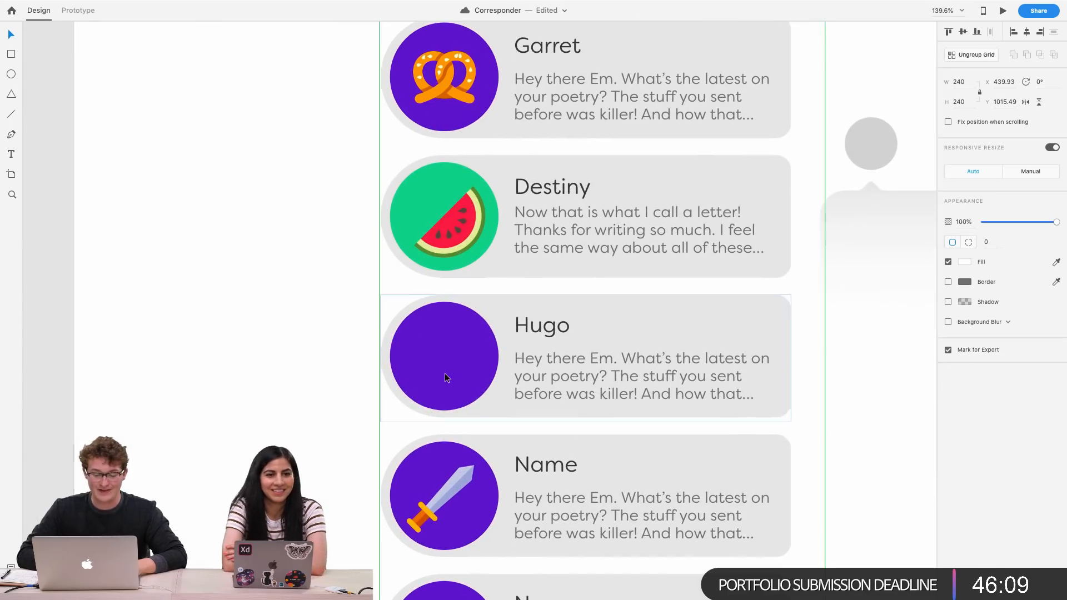
Paste the game controller into the Hugo card's circle and resize it to about 112 × 112
double_click(445, 373)
double_click(445, 373)
key(super+v)
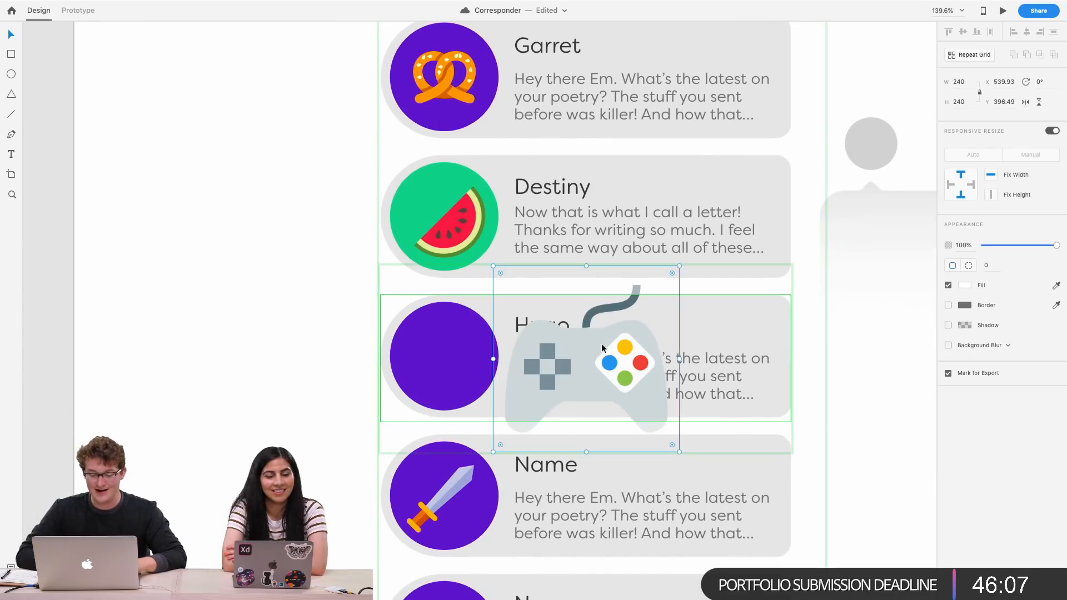
drag(601, 343, 502, 346)
drag(581, 452, 530, 417)
drag(481, 379, 451, 362)
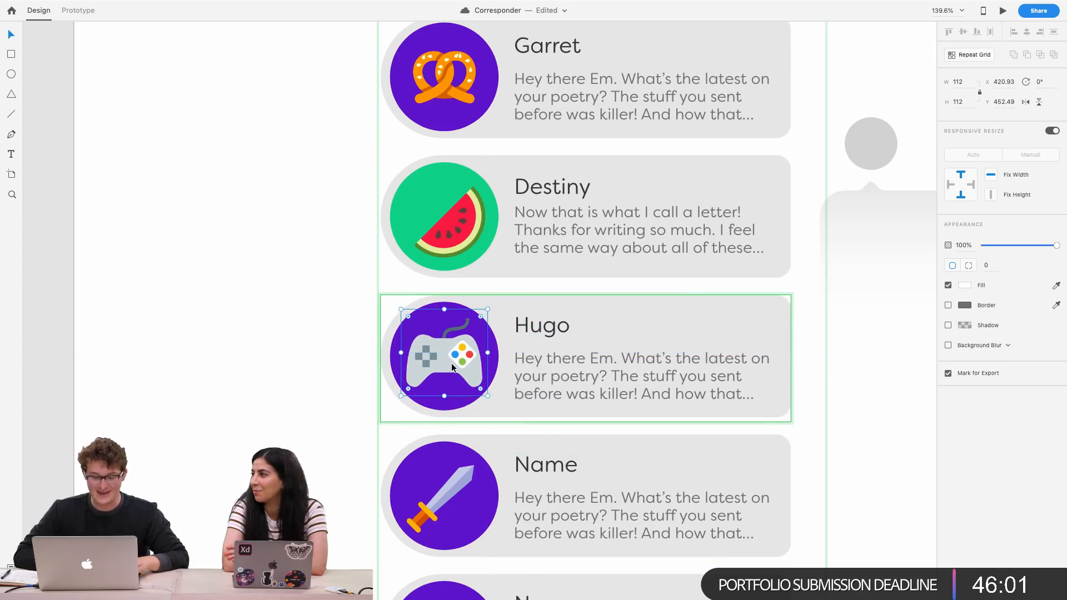
Open the fill colour of the Hugo card's circle
click(433, 302)
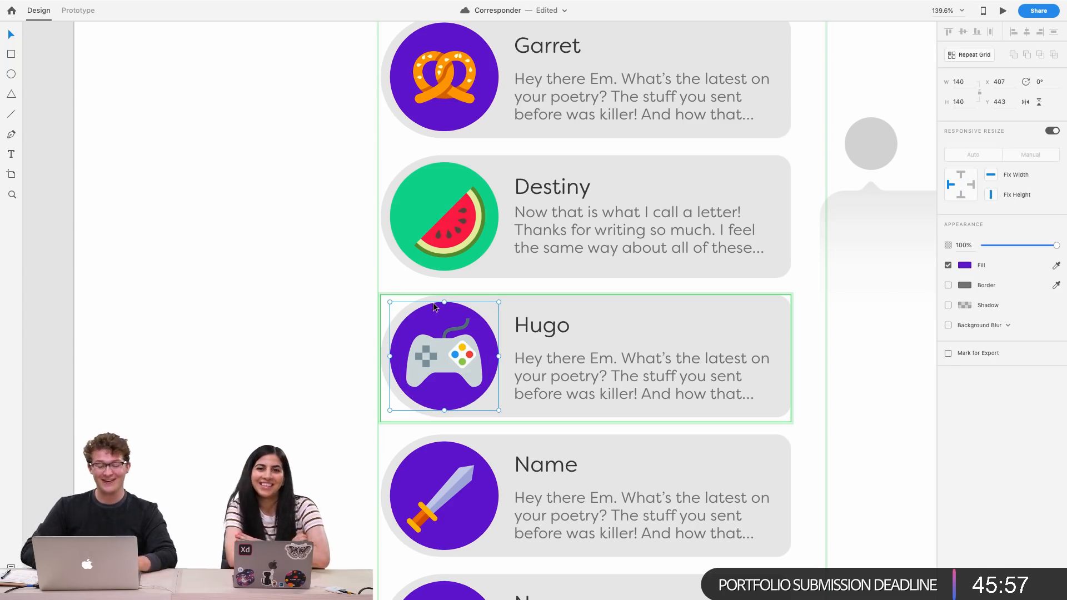
click(964, 266)
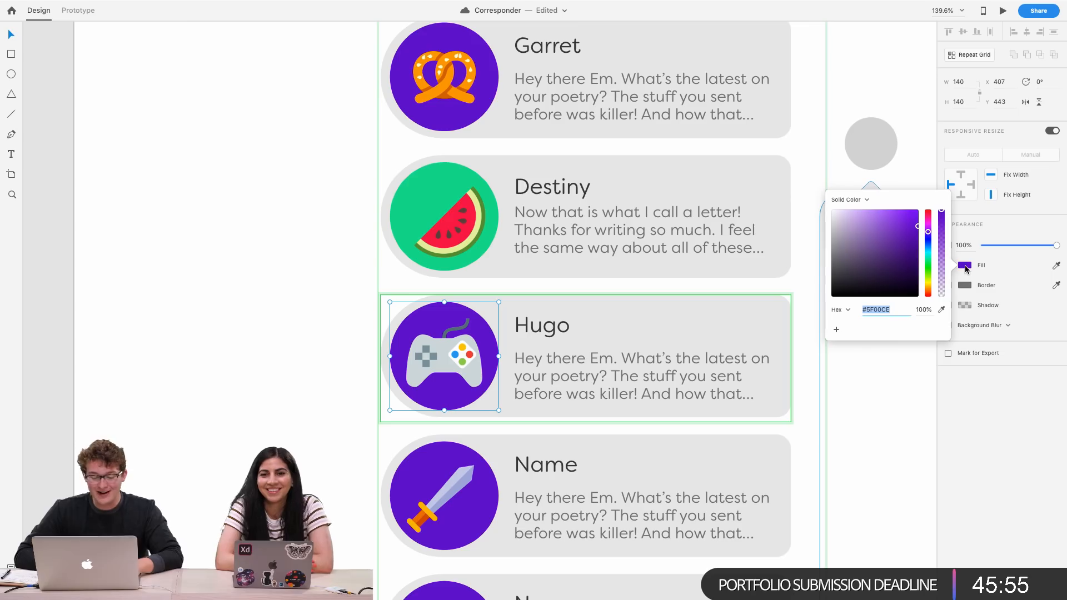
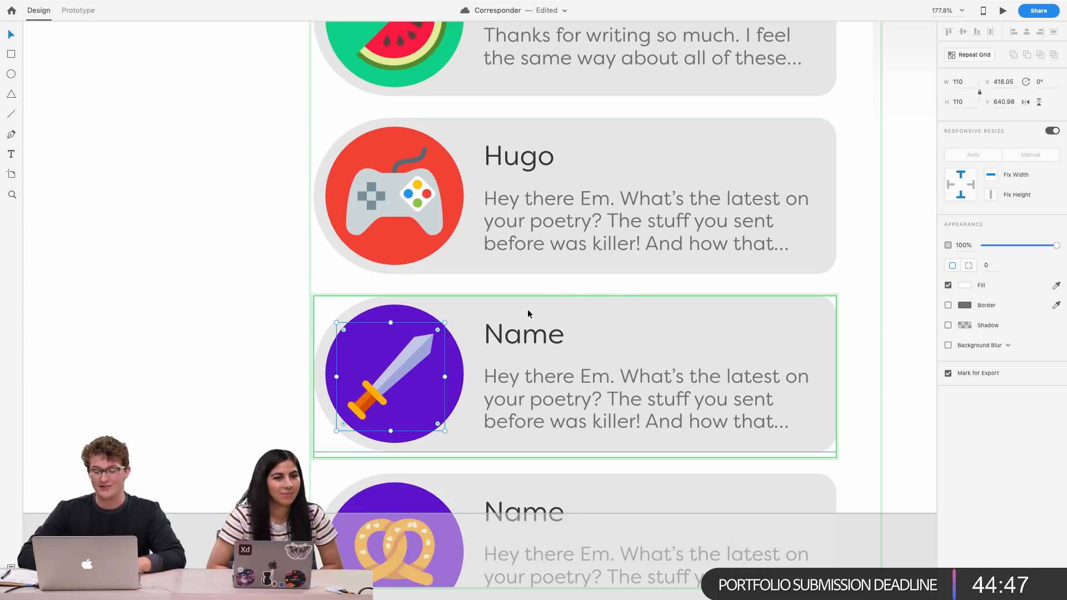
Rename the fourth card's name label to Nemanja
double_click(505, 342)
text(N)
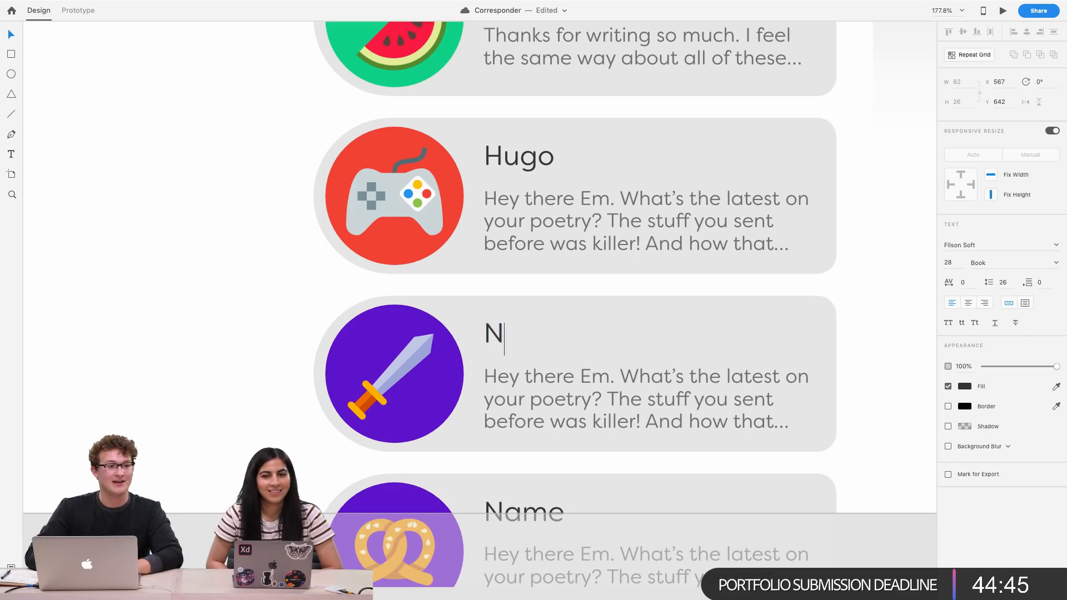
text(ema)
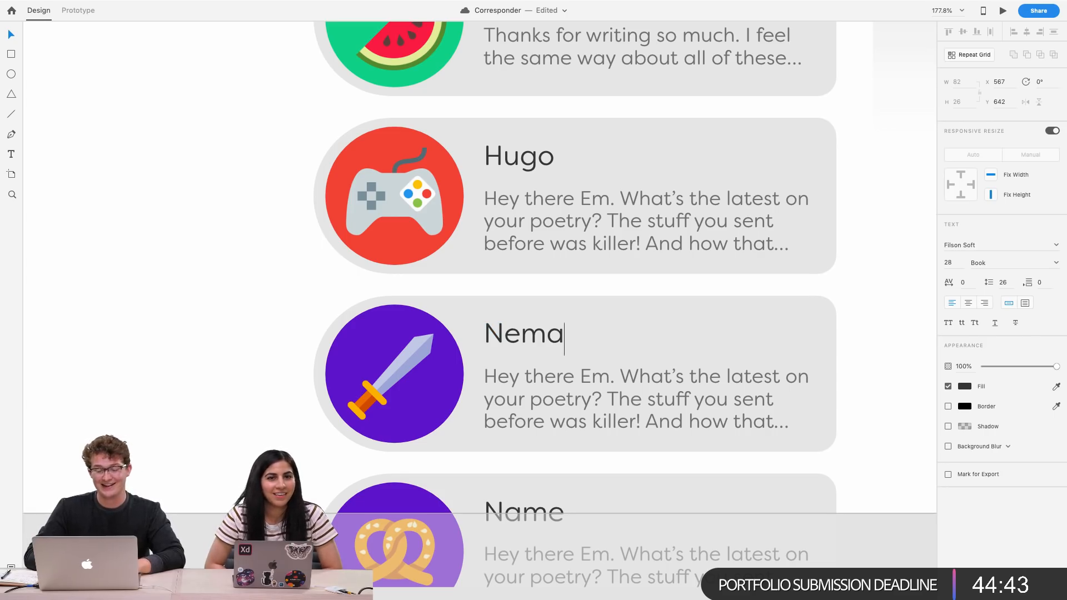
text(n)
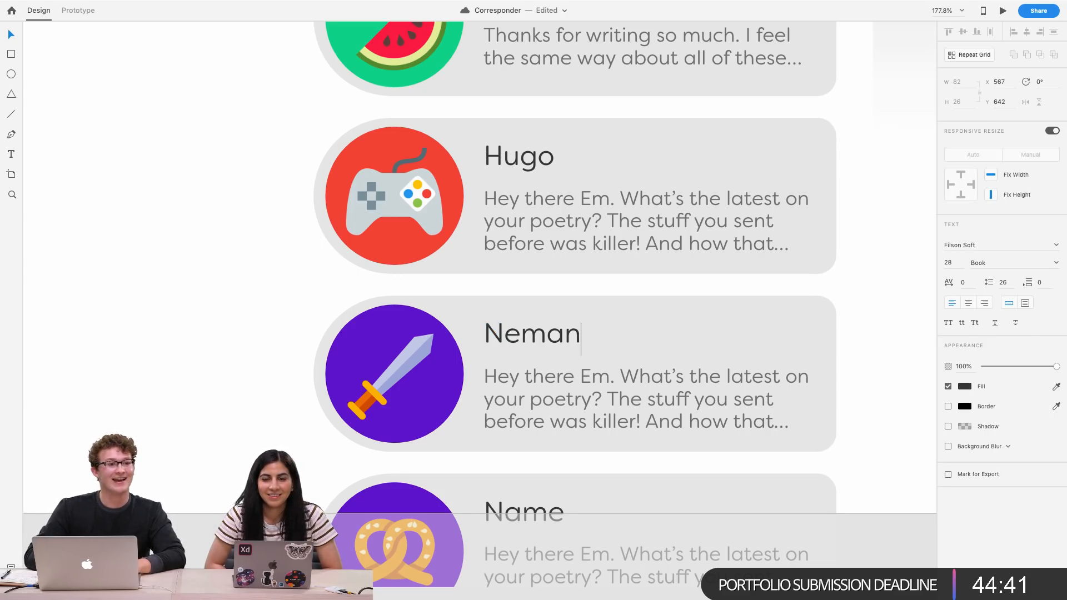
key(BackSpace)
key(BackSpace)
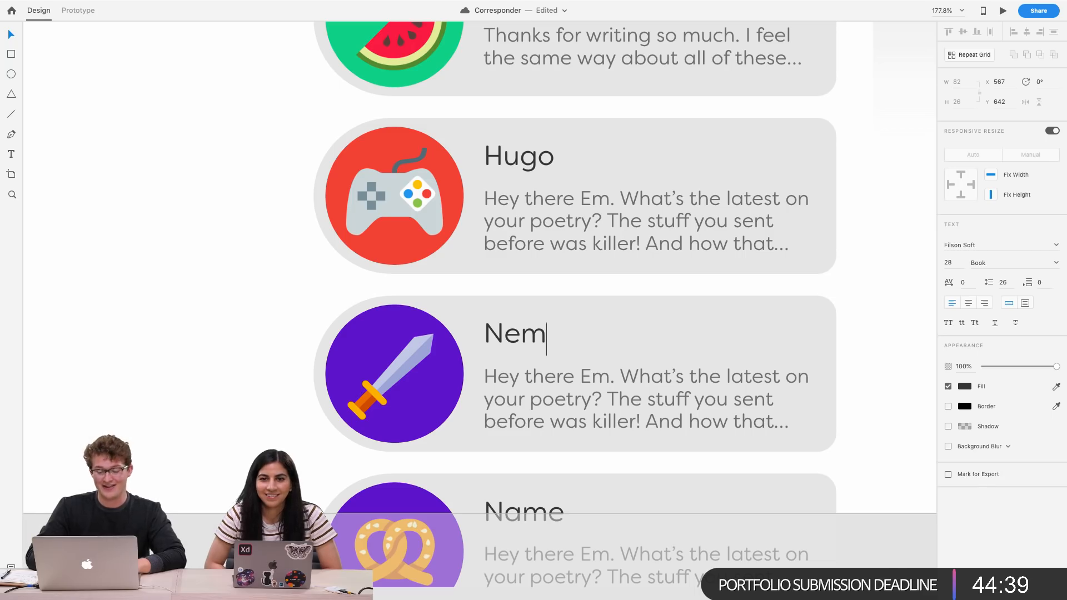
text(ja)
key(BackSpace)
key(BackSpace)
text(anja)
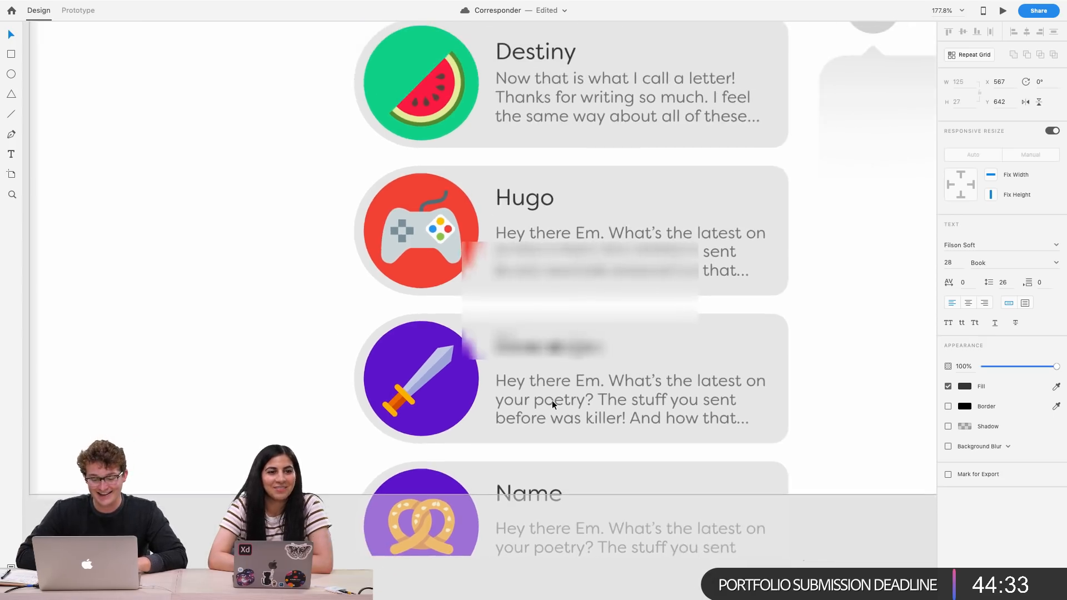
scroll(551, 400, down, 5)
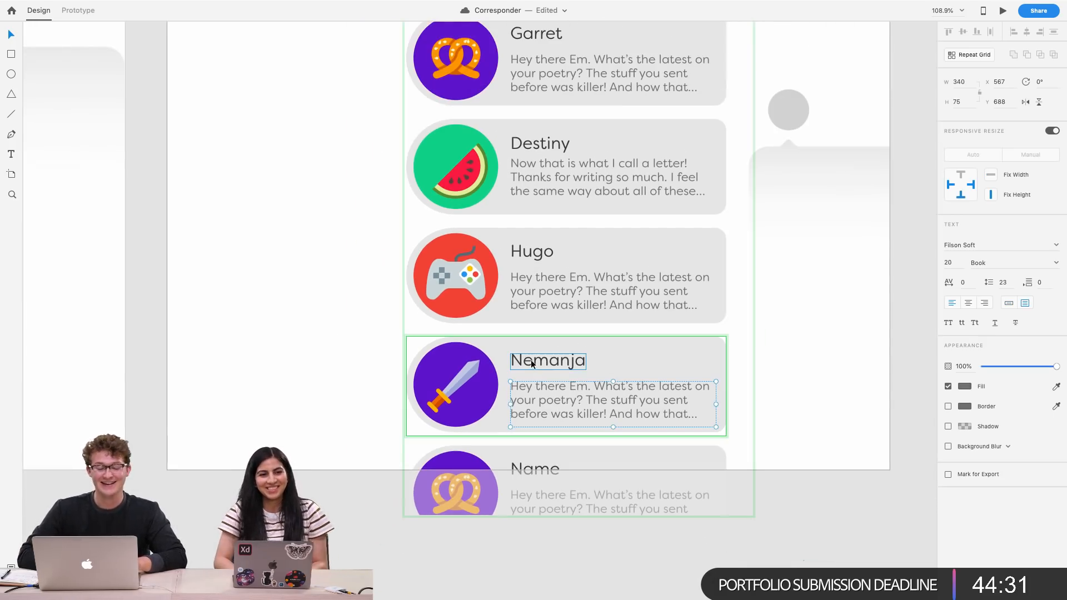
key(shift+Down)
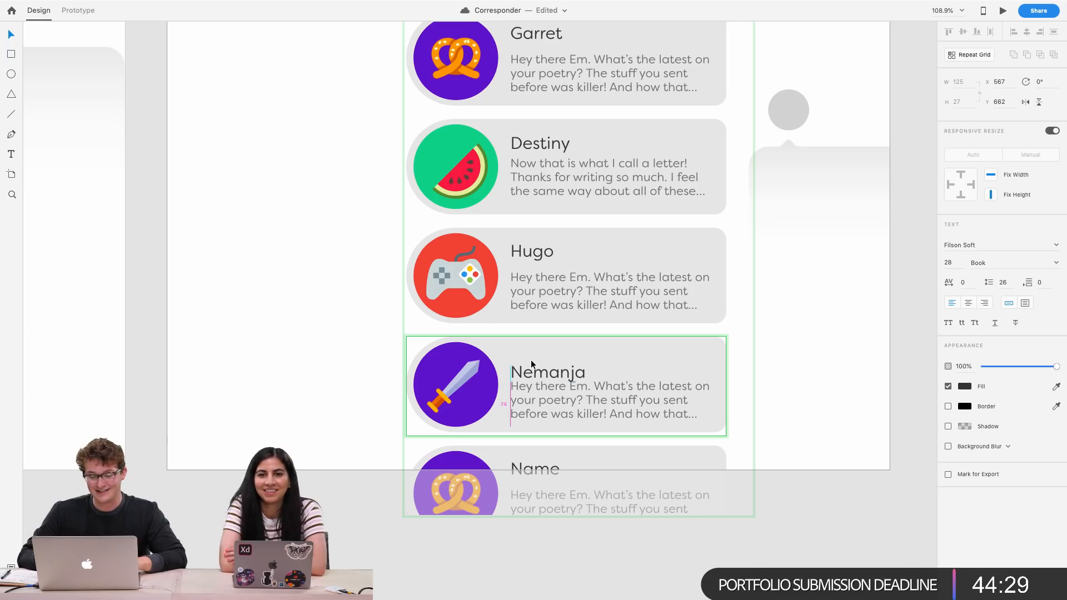
key(shift+Down)
key(super+z)
key(super+z)
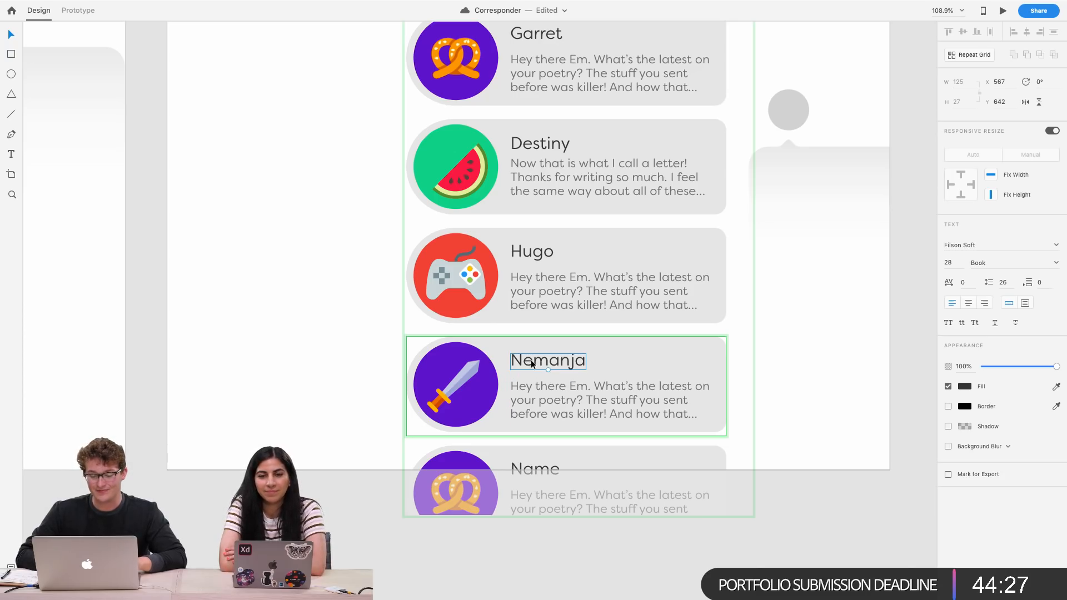
Nudge the Garret card's name label down a few pixels toward its letter preview
click(623, 338)
scroll(623, 336, up, 3)
scroll(623, 336, right, 2)
scroll(624, 336, down, 1)
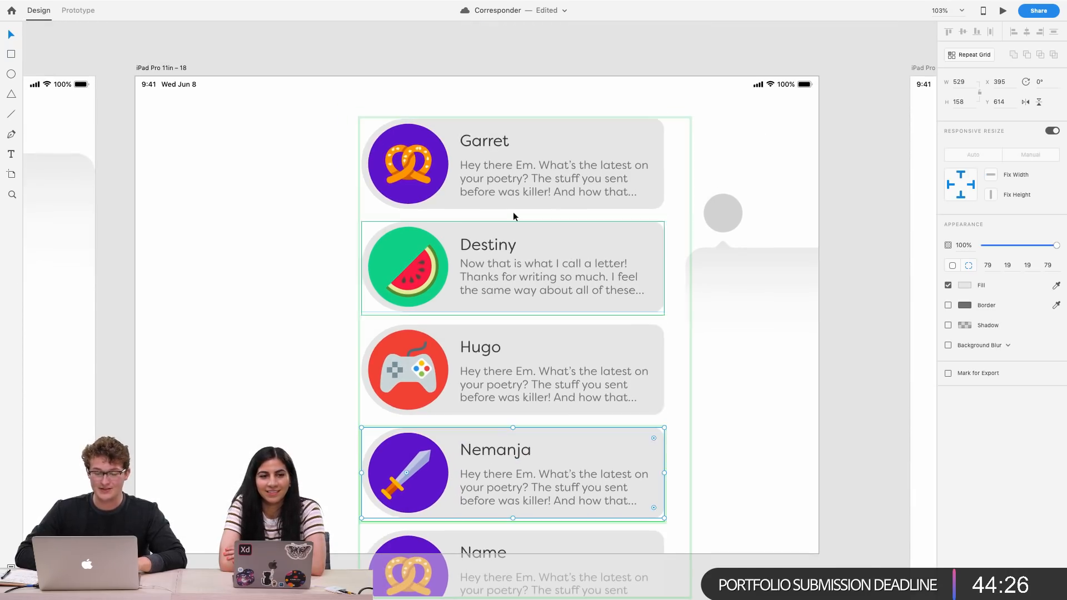
click(479, 145)
key(Down)
key(Down)
key(Down)
key(Down)
key(Down)
key(Down)
key(Down)
key(Down)
key(Down)
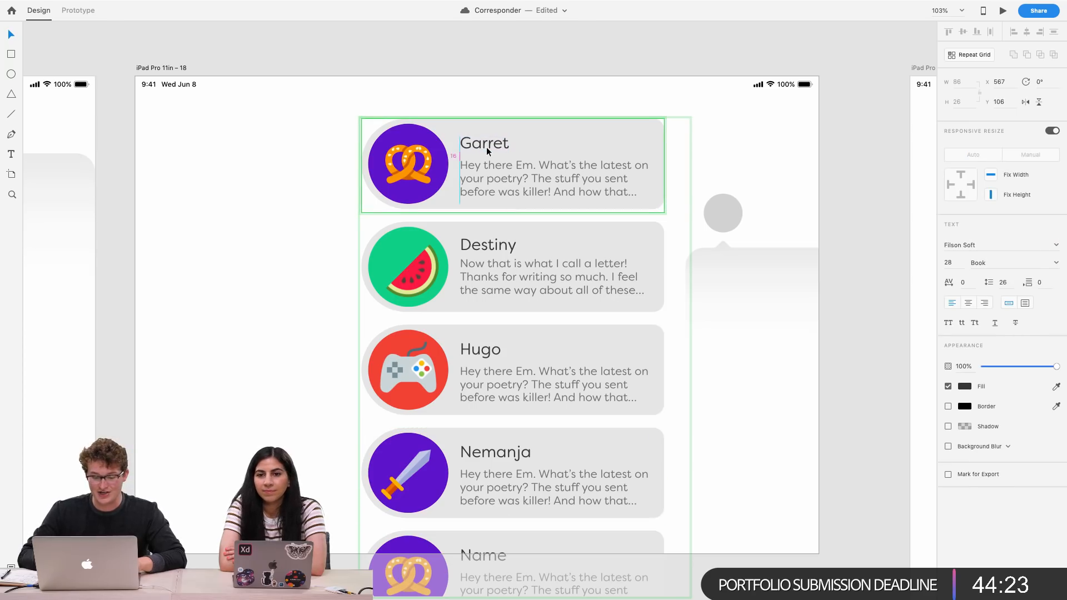
key(Down)
key(Down)
shift+click(489, 165)
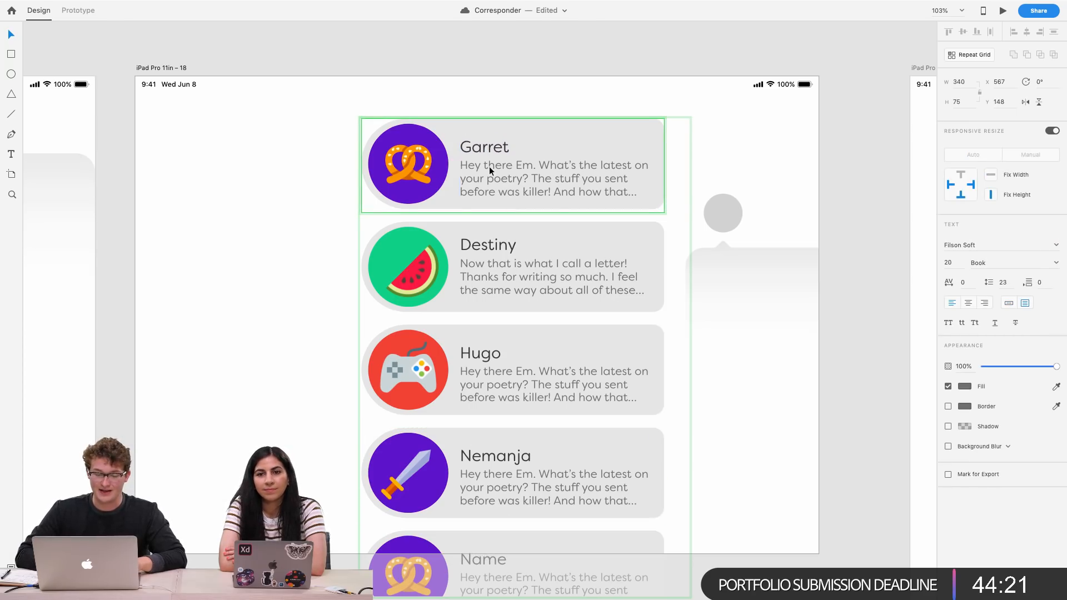
drag(487, 150, 486, 145)
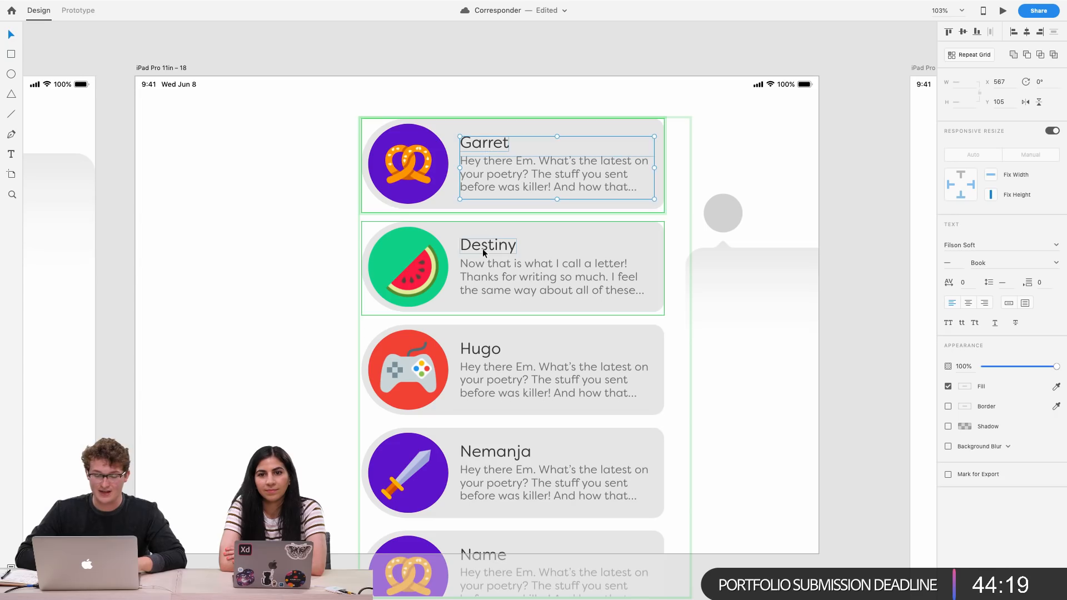
Copy the 'Good day Emily! New York treating you well?' letter preview text from the assets artboard
scroll(616, 294, down, 2)
scroll(616, 294, left, 2)
scroll(616, 294, up, 3)
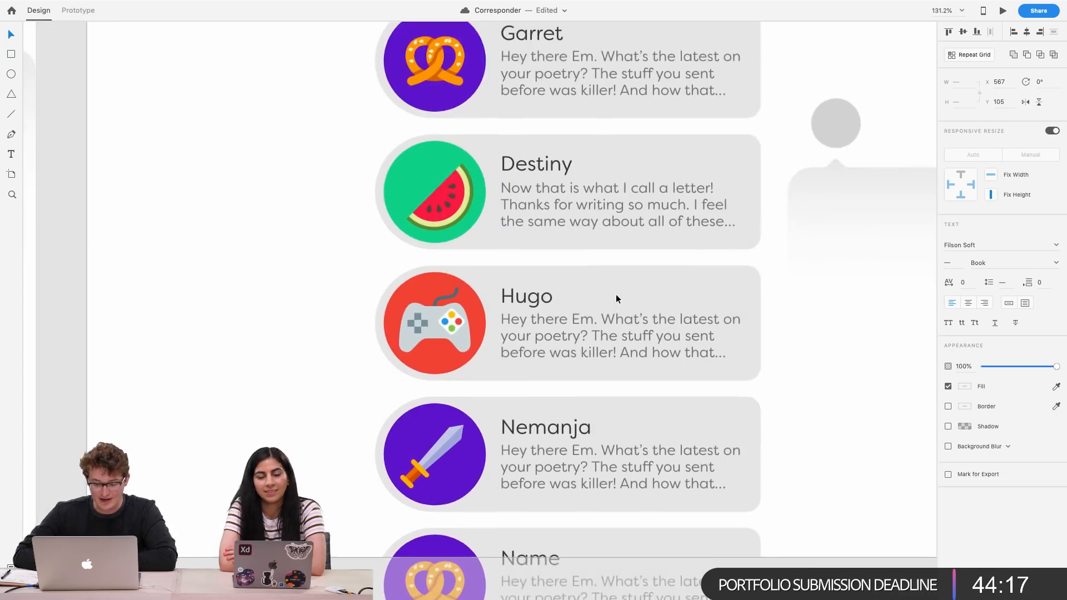
scroll(616, 294, right, 2)
scroll(615, 294, down, 1)
scroll(468, 391, left, 1)
scroll(412, 409, down, 5)
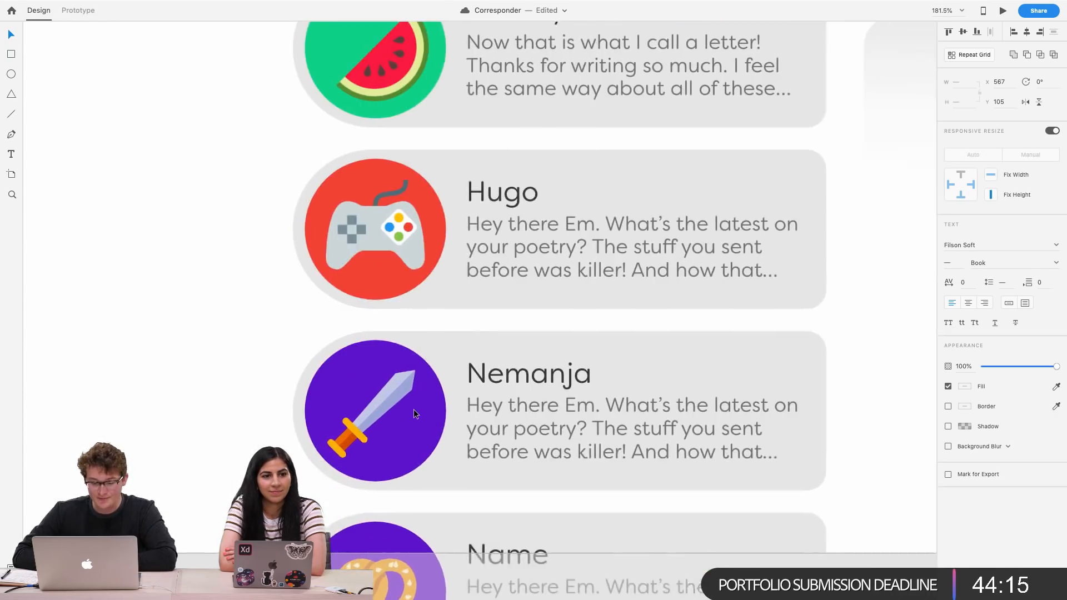
scroll(414, 411, up, 2)
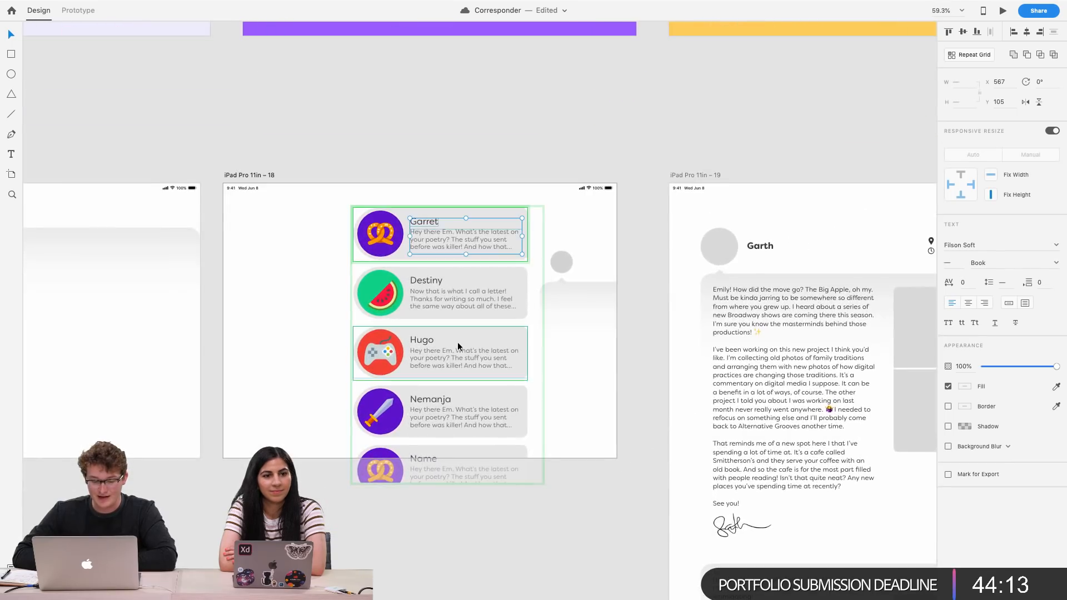
scroll(445, 360, down, 5)
scroll(445, 356, right, 10)
scroll(446, 356, up, 5)
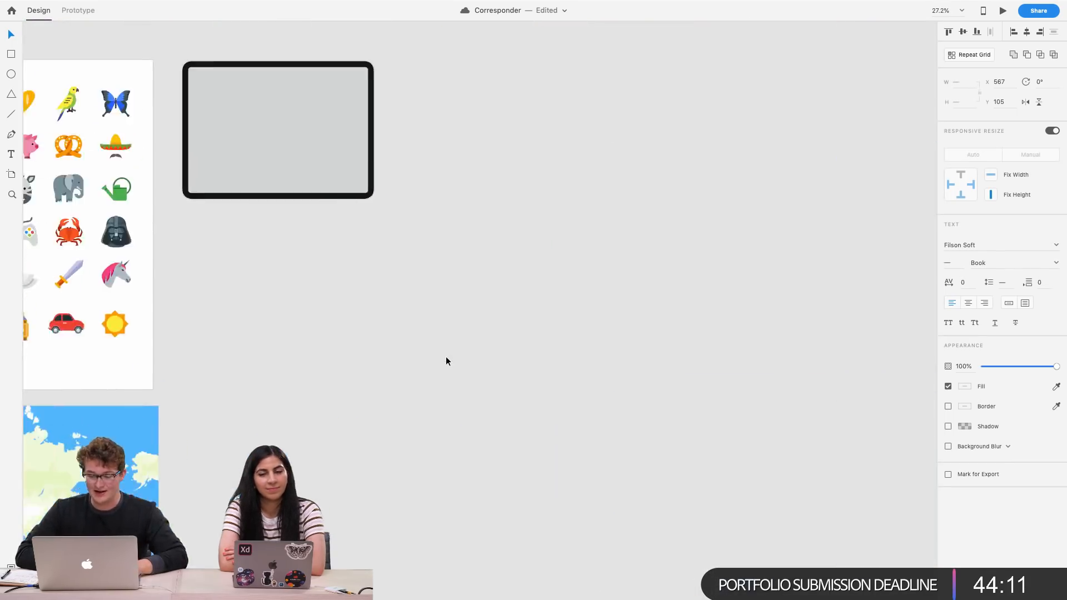
scroll(446, 356, left, 6)
scroll(305, 370, up, 3)
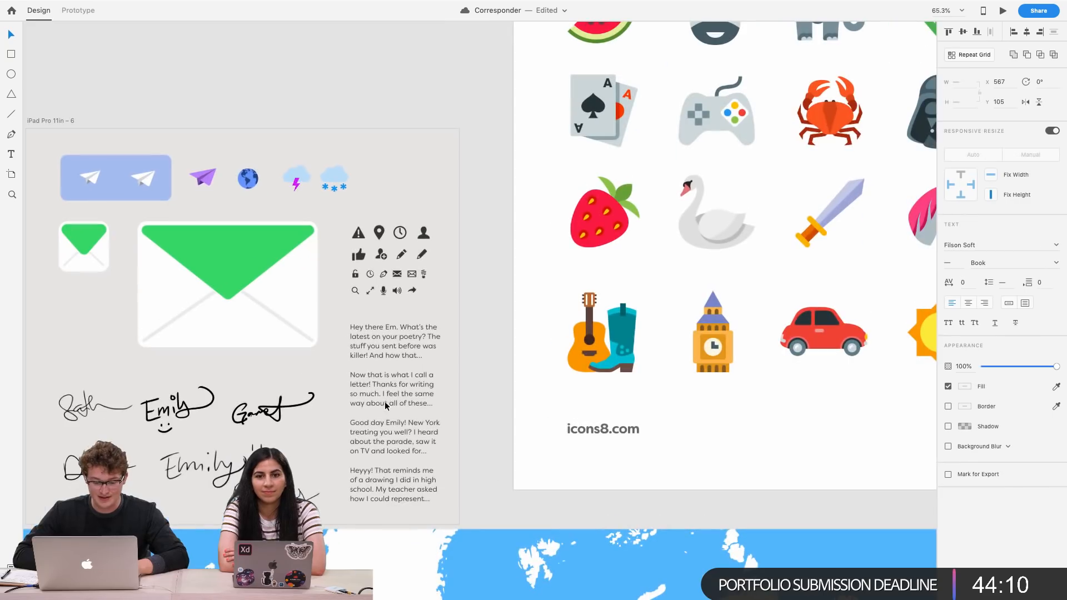
double_click(362, 429)
key(super+c)
key(Escape)
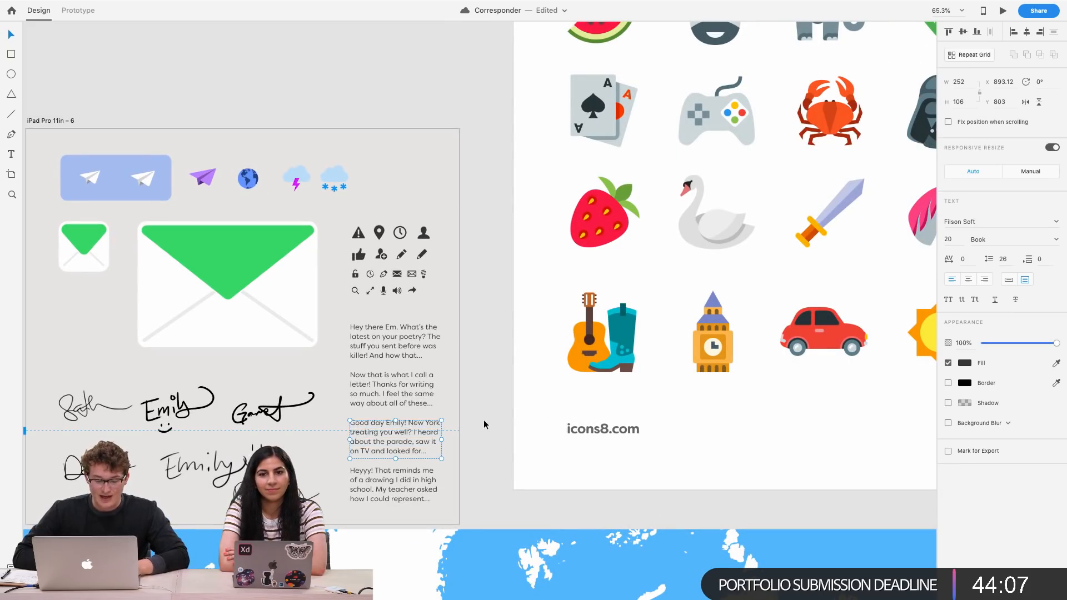
Paste that text into the Hugo card's preview and trim its ending to 'looked...'
scroll(390, 417, up, 4)
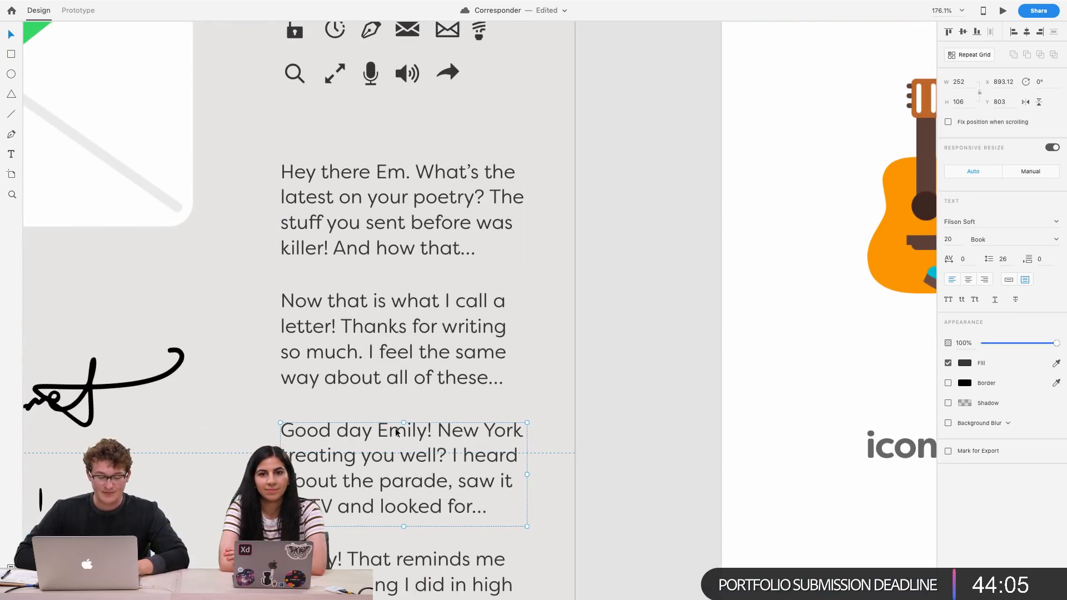
scroll(409, 430, down, 5)
scroll(409, 429, down, 5)
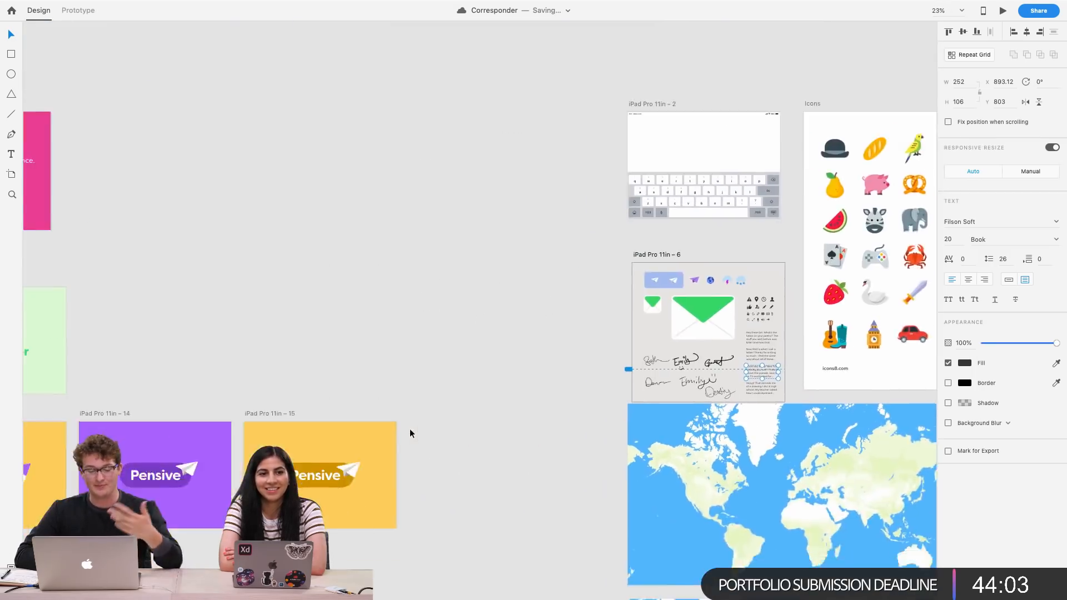
scroll(516, 333, up, 5)
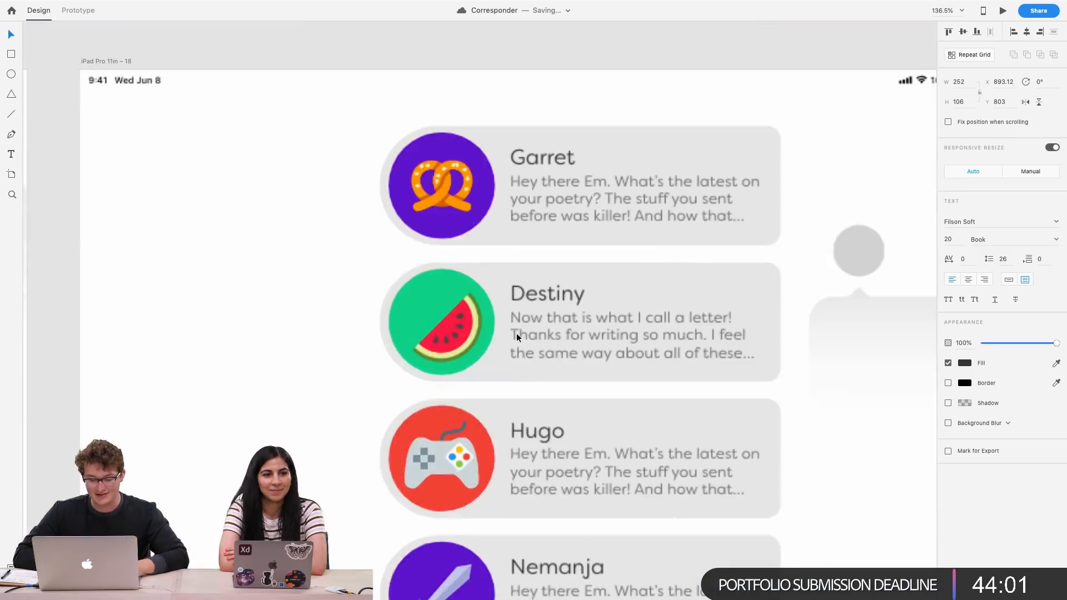
click(498, 422)
double_click(497, 420)
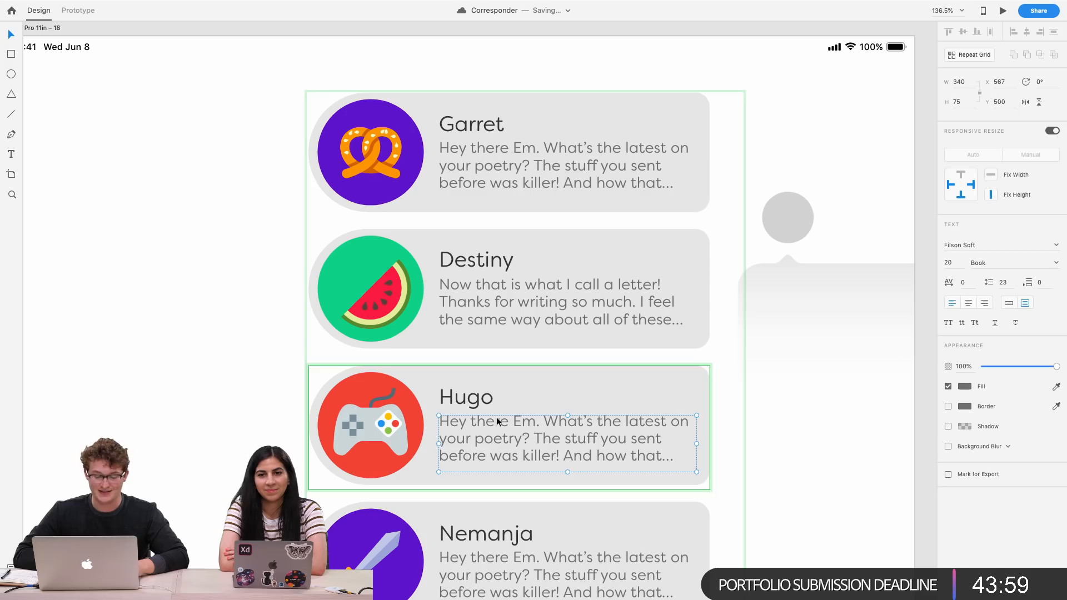
double_click(497, 419)
key(super+v)
click(734, 457)
double_click(631, 455)
click(577, 470)
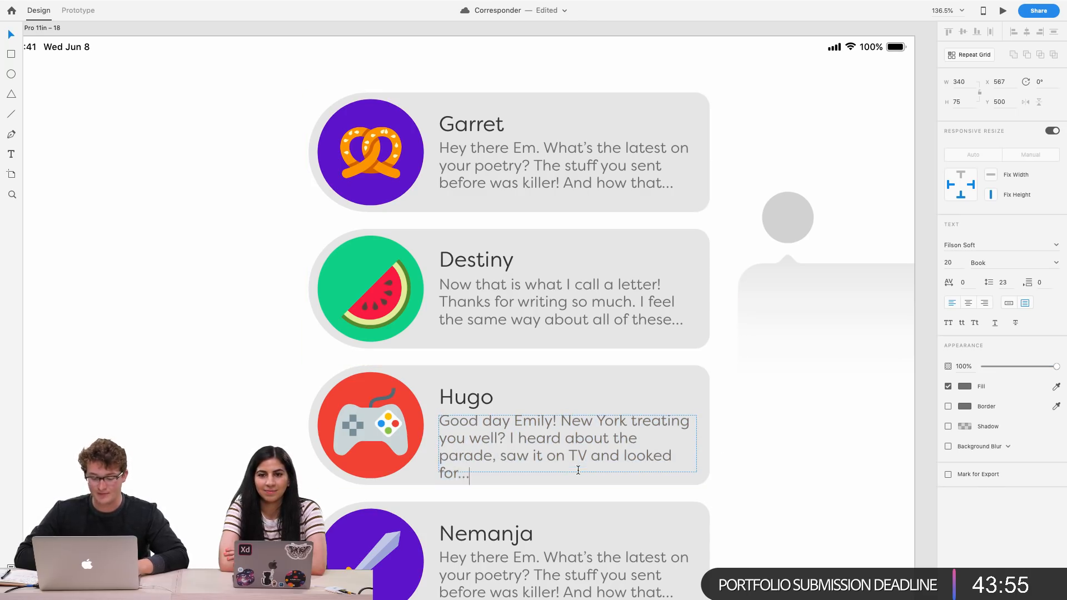
key(BackSpace)
key(BackSpace)
key(BackSpace)
key(BackSpace)
key(BackSpace)
key(BackSpace)
text(...)
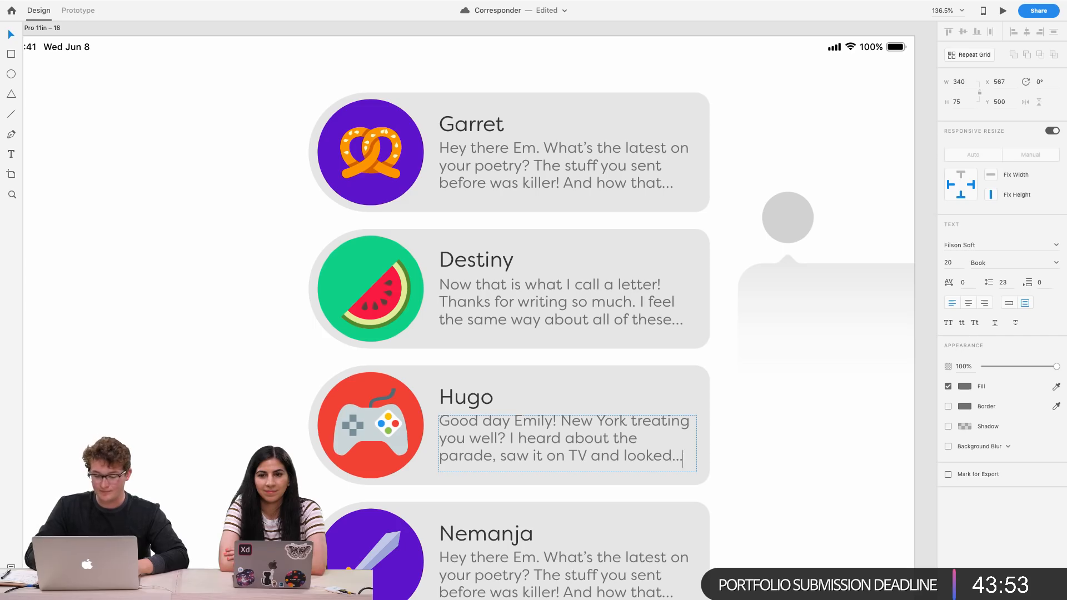
key(Escape)
Copy the 'Heyyy! That reminds me of a drawing' letter preview text from the assets artboard
scroll(698, 495, down, 3)
scroll(698, 495, right, 3)
scroll(698, 494, down, 3)
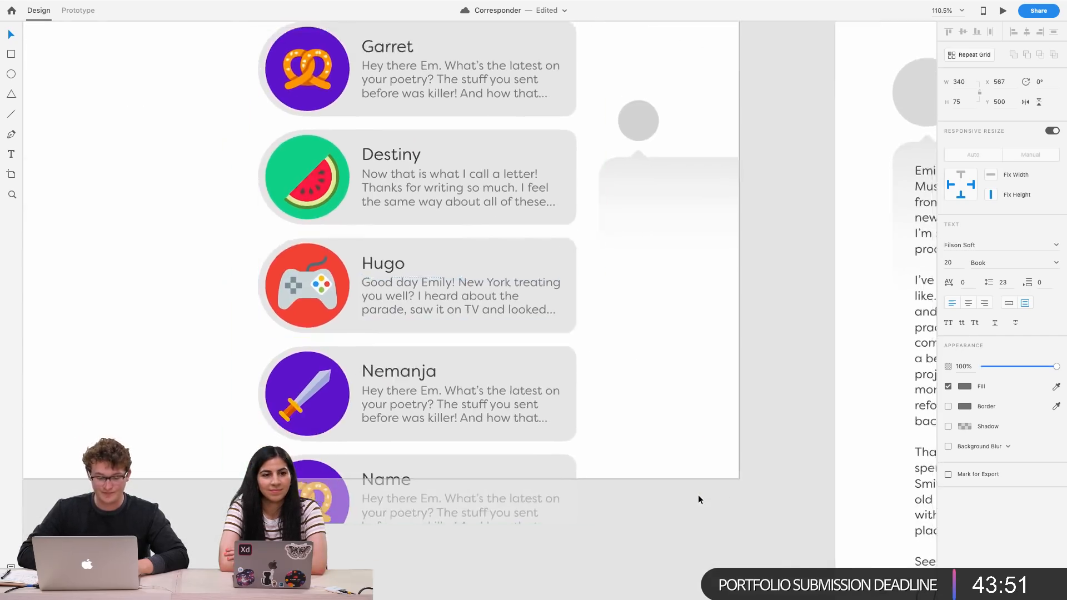
scroll(698, 494, down, 3)
scroll(698, 495, down, 5)
scroll(698, 494, right, 15)
scroll(697, 495, up, 5)
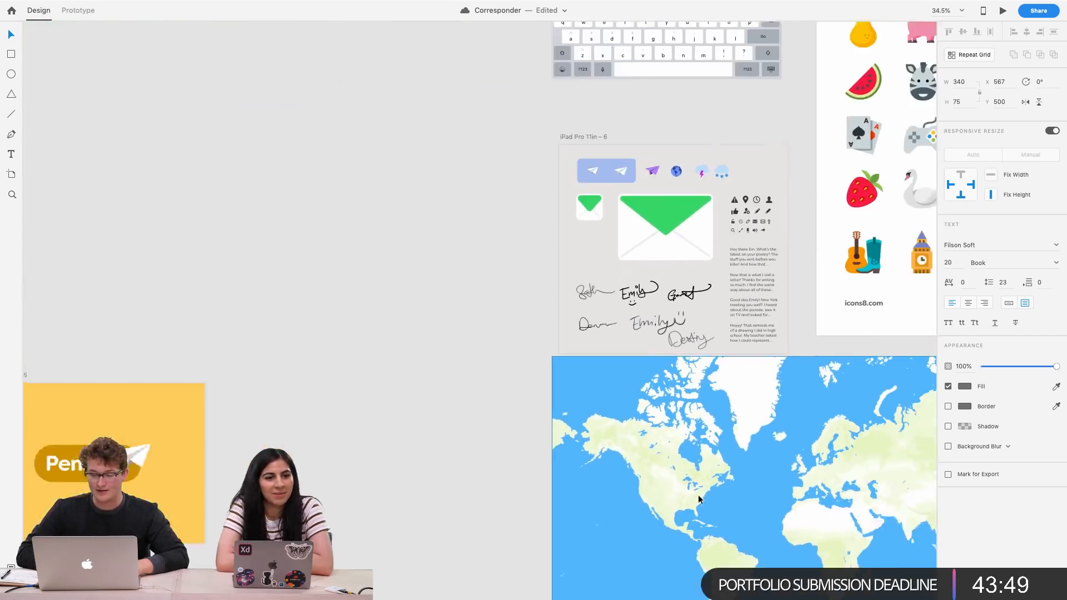
scroll(699, 371, up, 5)
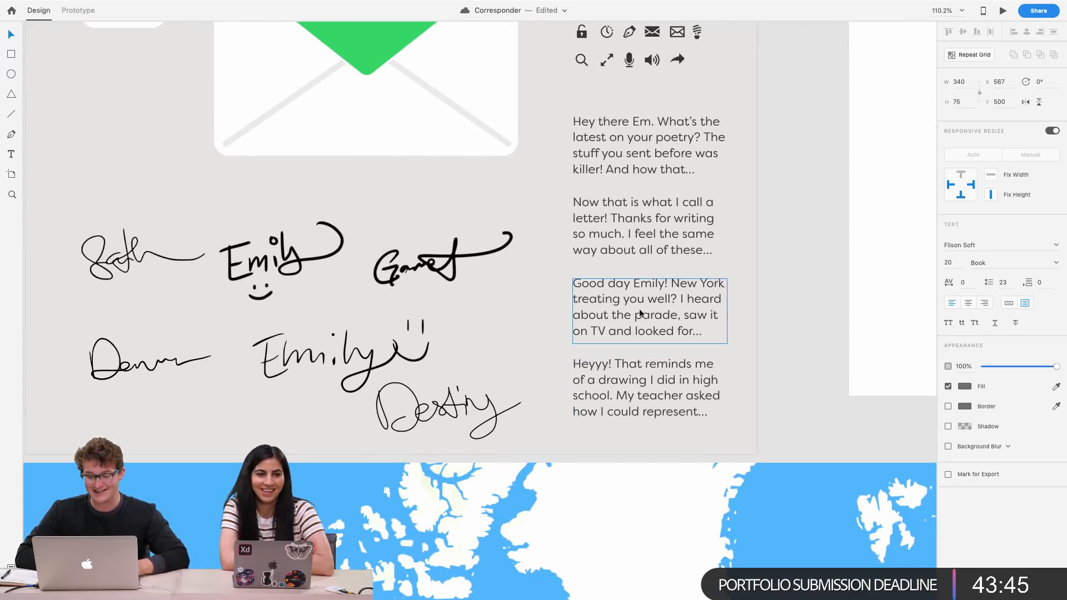
scroll(634, 325, down, 5)
scroll(632, 325, left, 15)
scroll(632, 324, down, 6)
scroll(585, 337, up, 3)
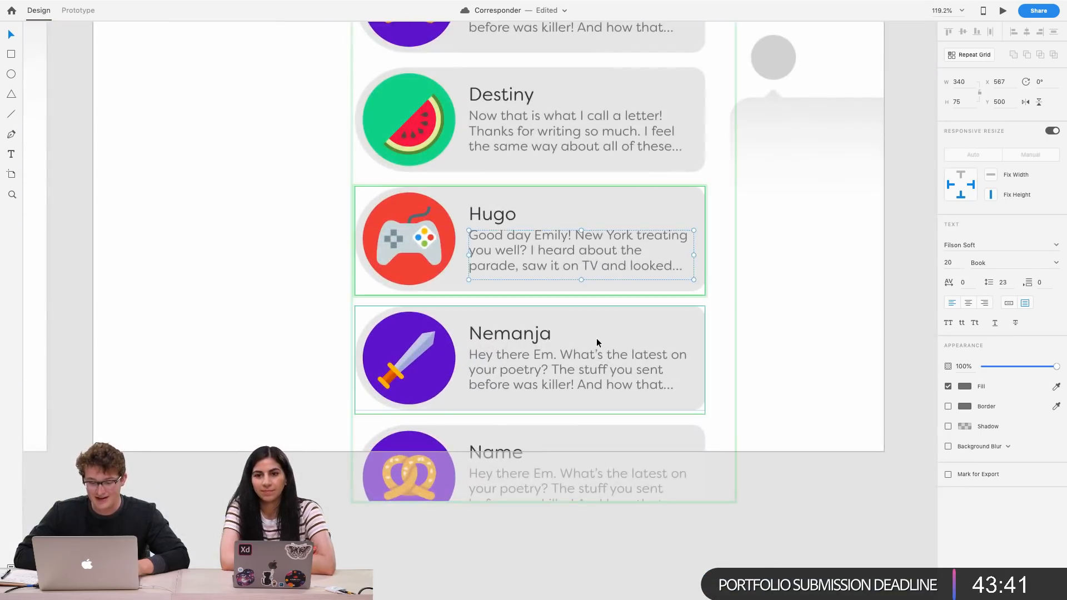
scroll(596, 338, down, 6)
scroll(596, 338, right, 15)
scroll(596, 338, up, 8)
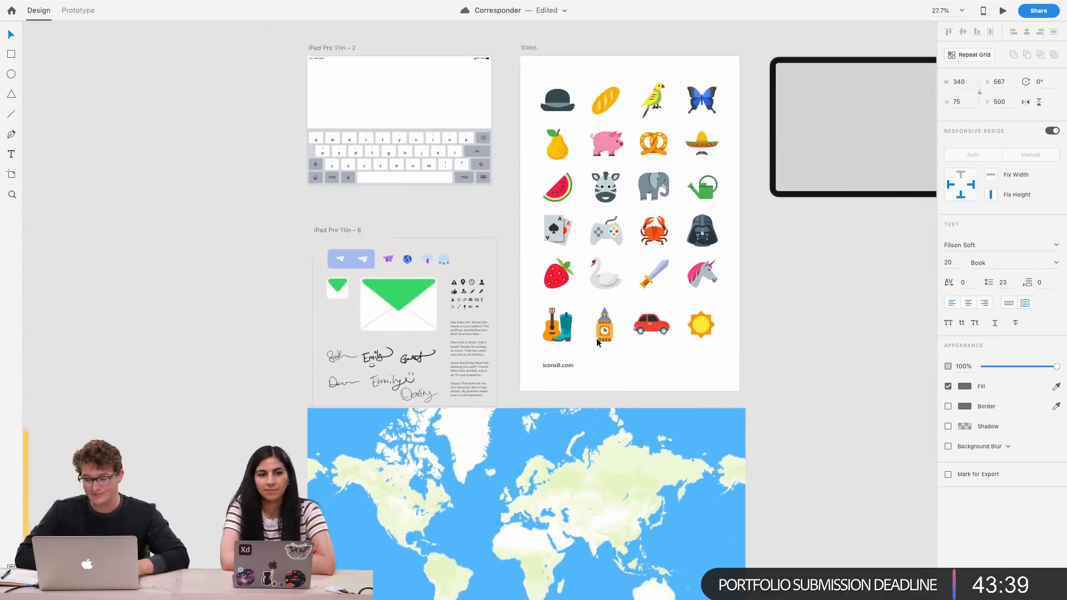
scroll(509, 365, up, 5)
scroll(509, 365, up, 3)
double_click(313, 483)
key(super+c)
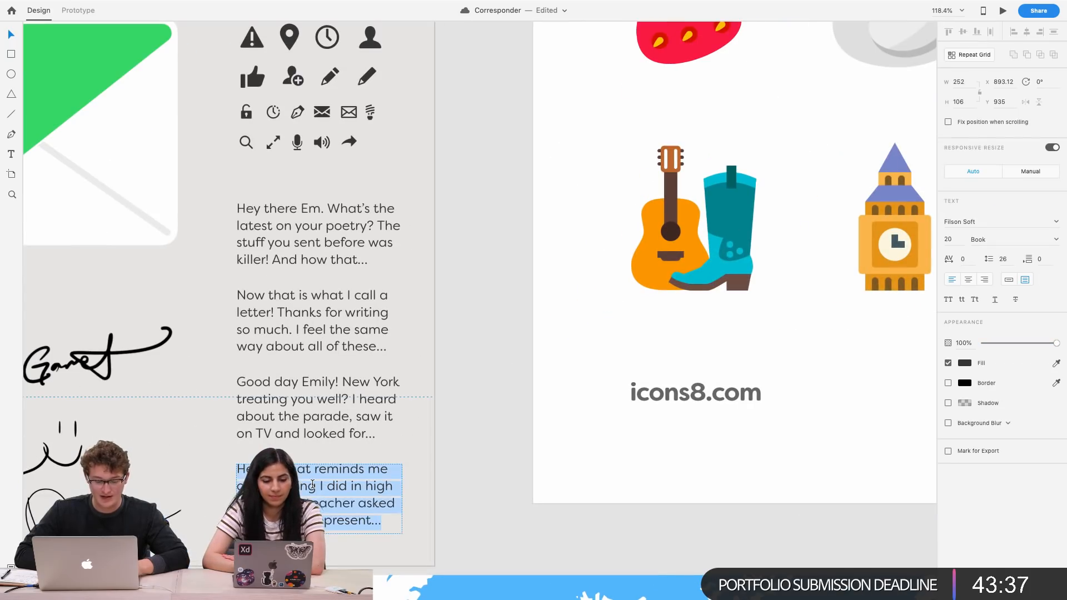
Paste that text as the Nemanja card's letter preview
scroll(455, 445, down, 10)
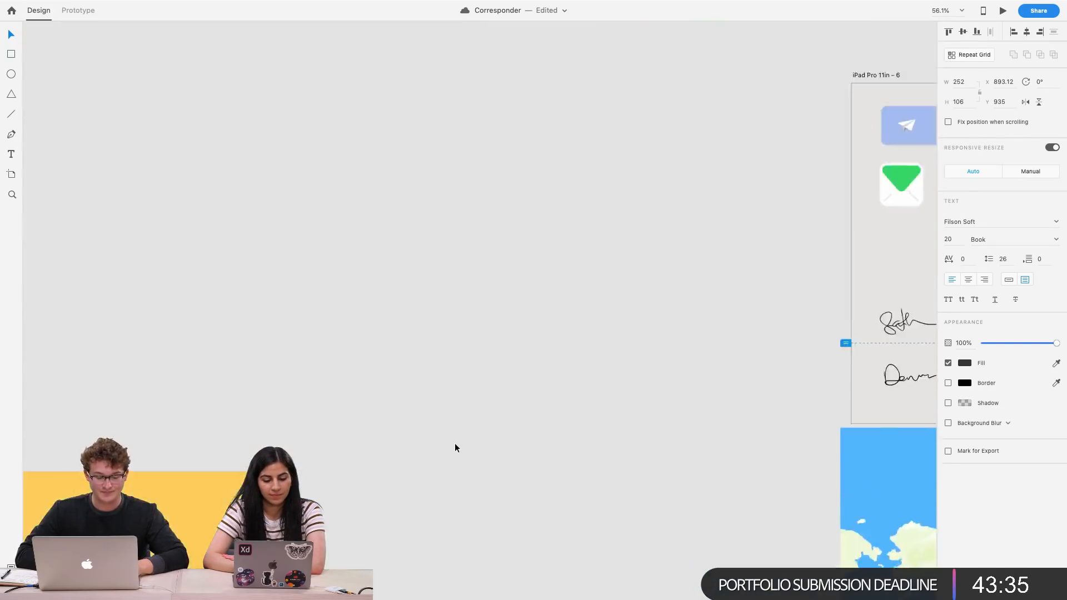
scroll(454, 445, down, 10)
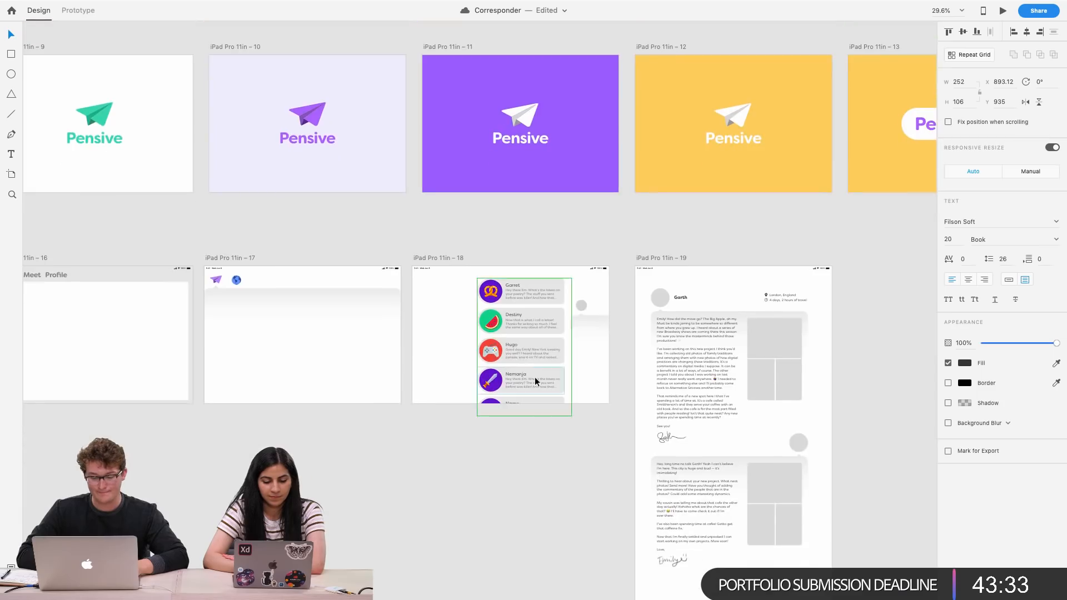
scroll(534, 377, up, 6)
double_click(497, 399)
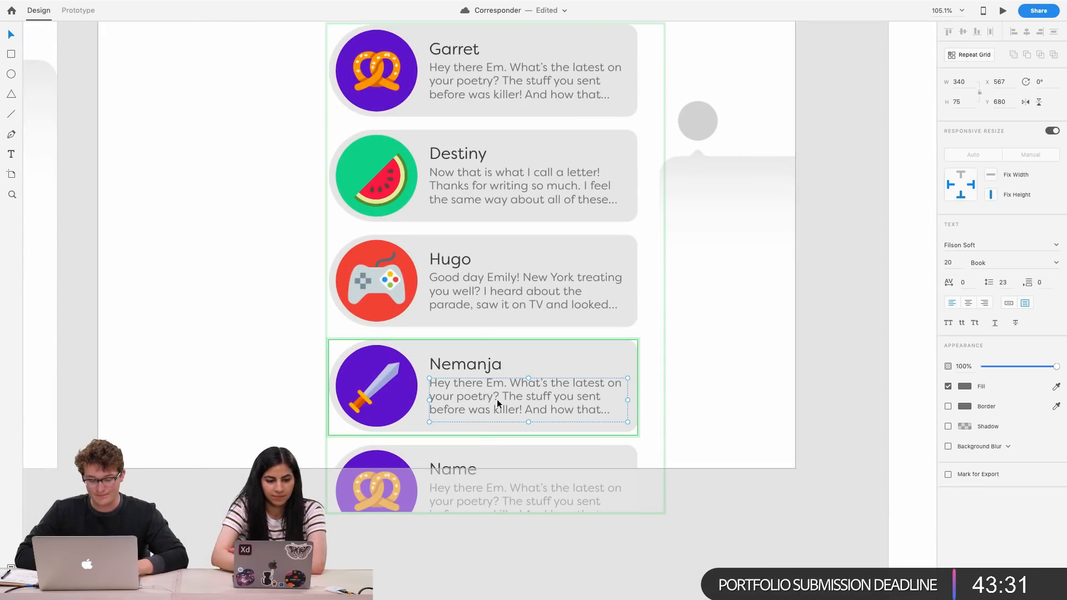
key(Return)
key(super+v)
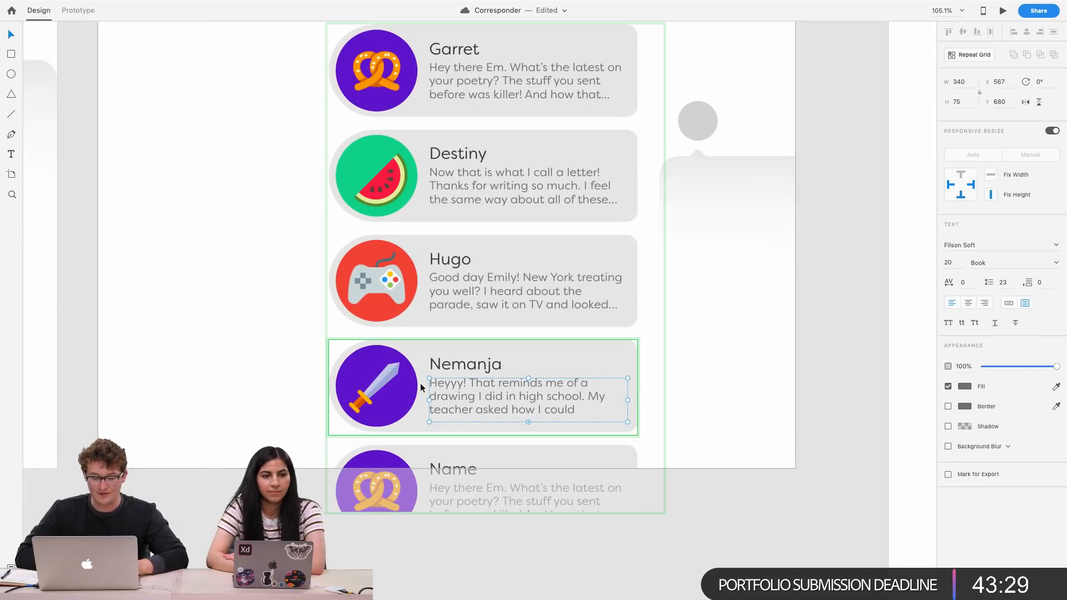
Recolour the Nemanja card's circular icon background to blue #0072E5
click(386, 350)
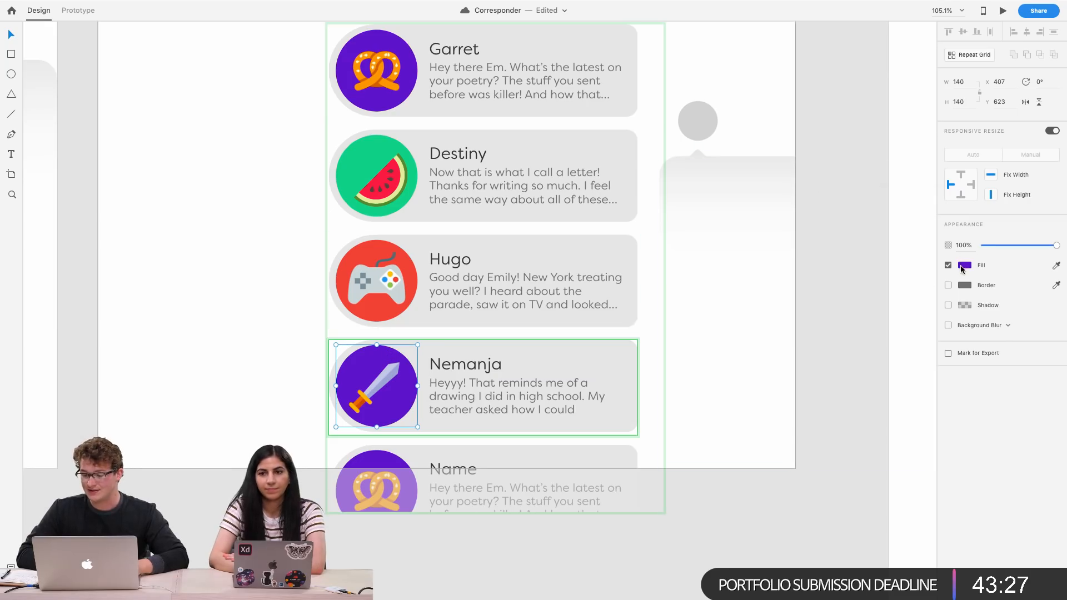
click(965, 265)
click(928, 247)
drag(928, 252, 911, 212)
scroll(628, 314, down, 3)
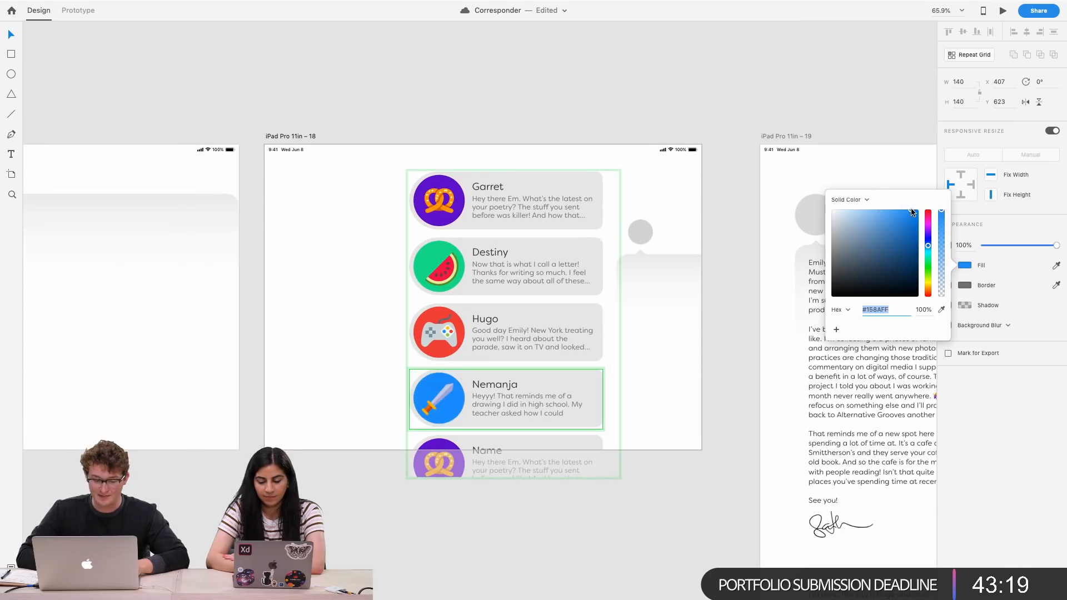
scroll(542, 423, up, 5)
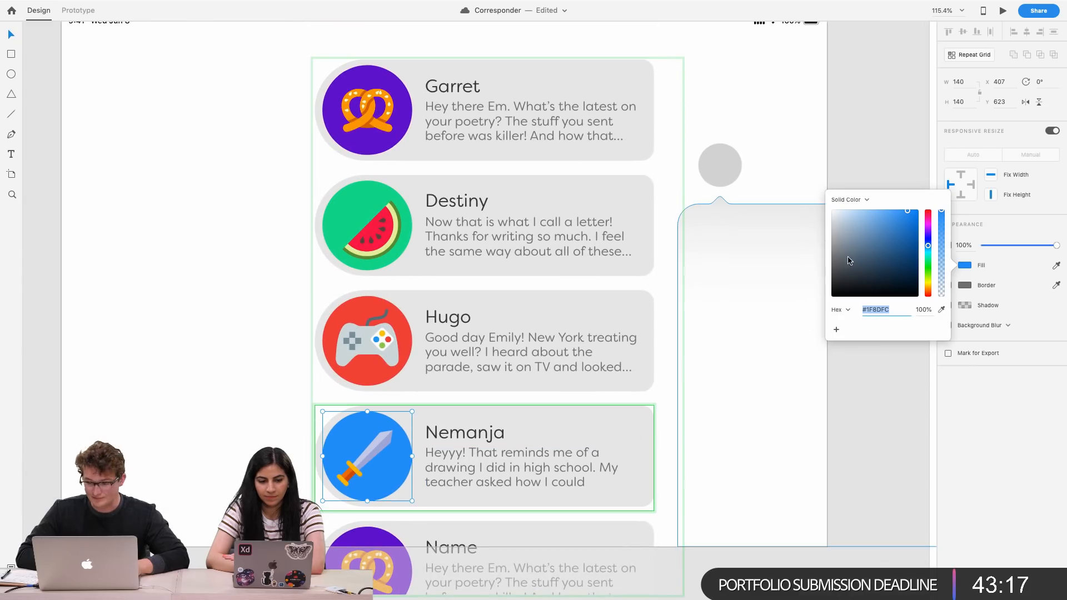
drag(912, 222, 920, 218)
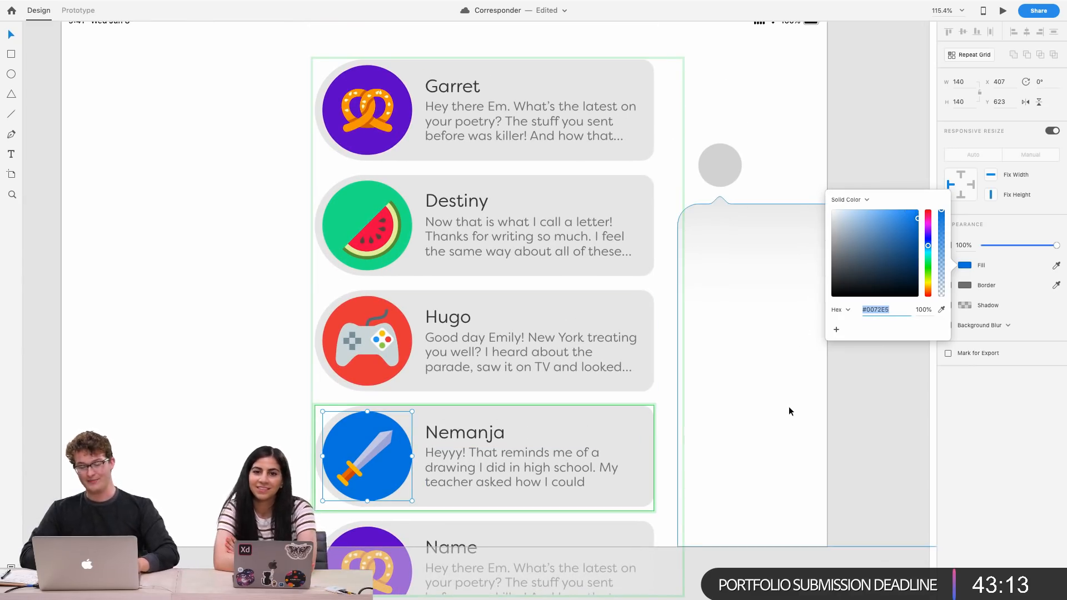
scroll(418, 439, up, 2)
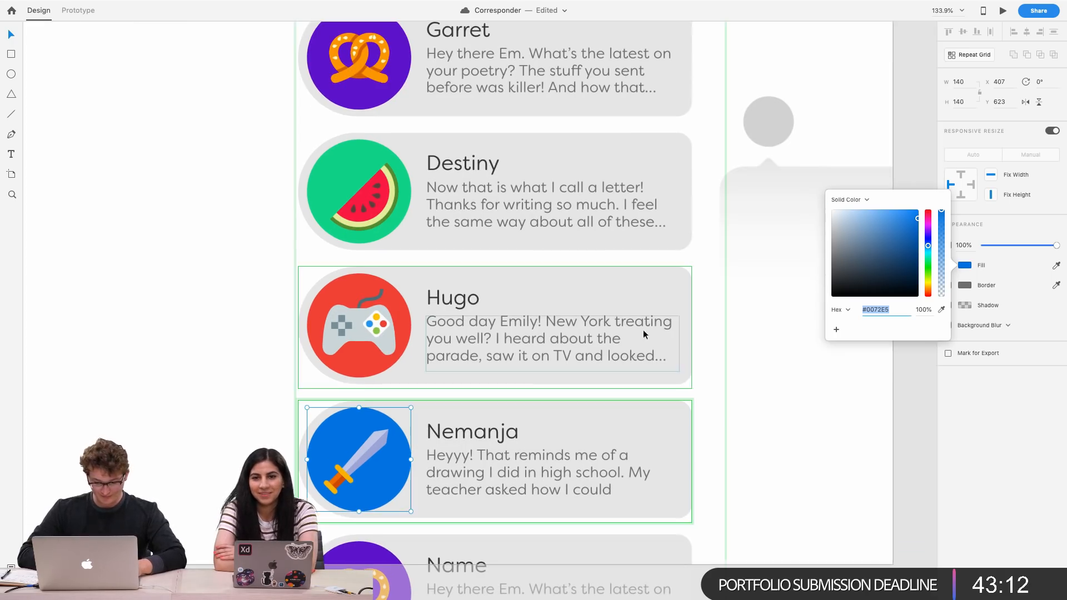
click(706, 271)
Narrow the repeat grid of inbox cards slightly and shift it left on the inbox artboard
scroll(705, 276, down, 3)
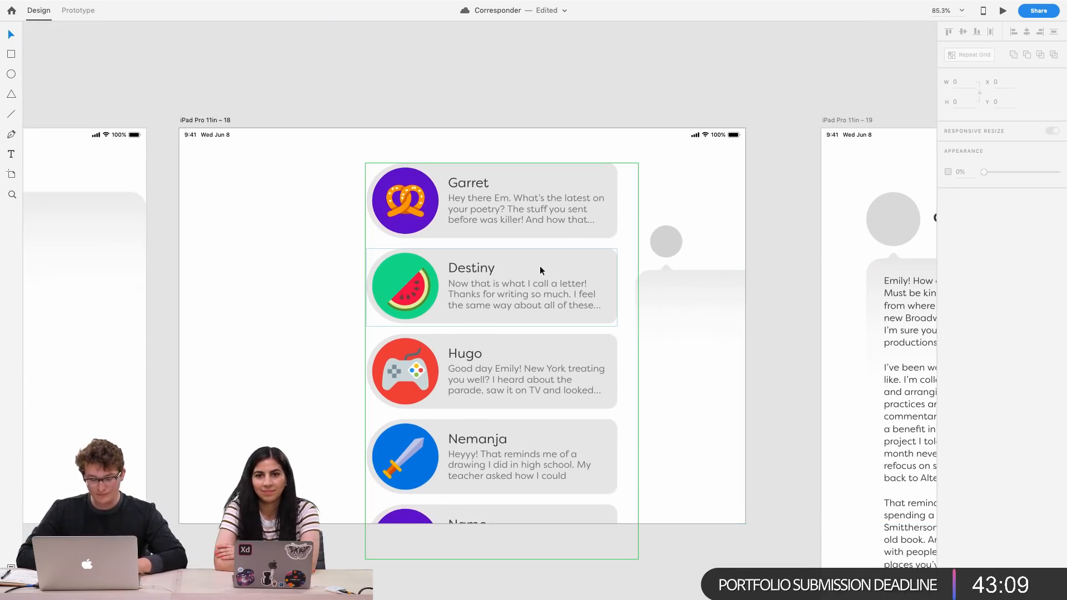
scroll(436, 276, left, 2)
scroll(469, 278, down, 1)
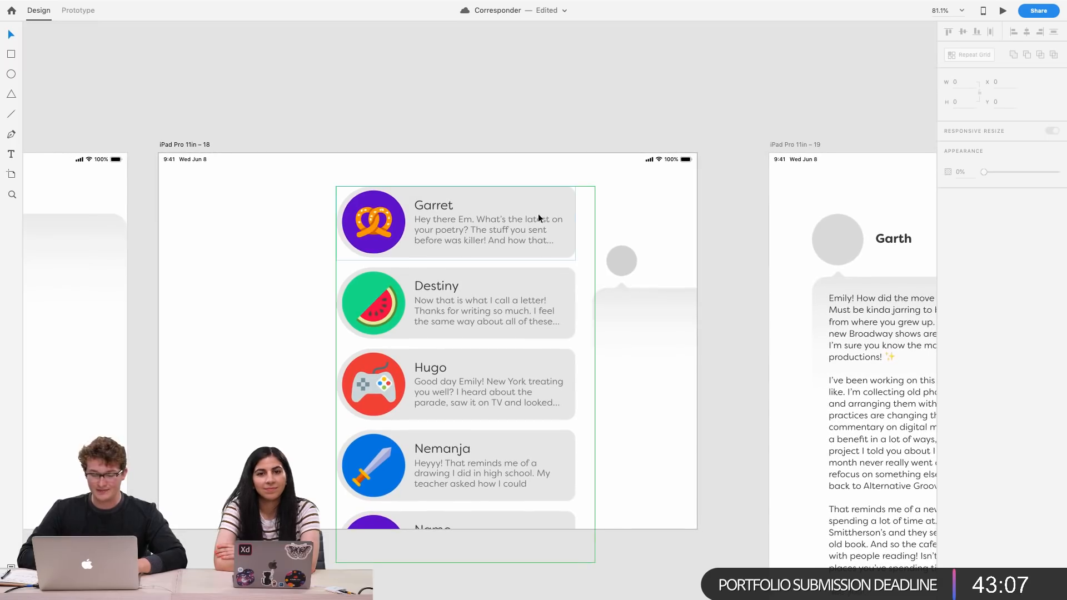
click(547, 212)
drag(595, 374, 579, 374)
scroll(271, 331, left, 2)
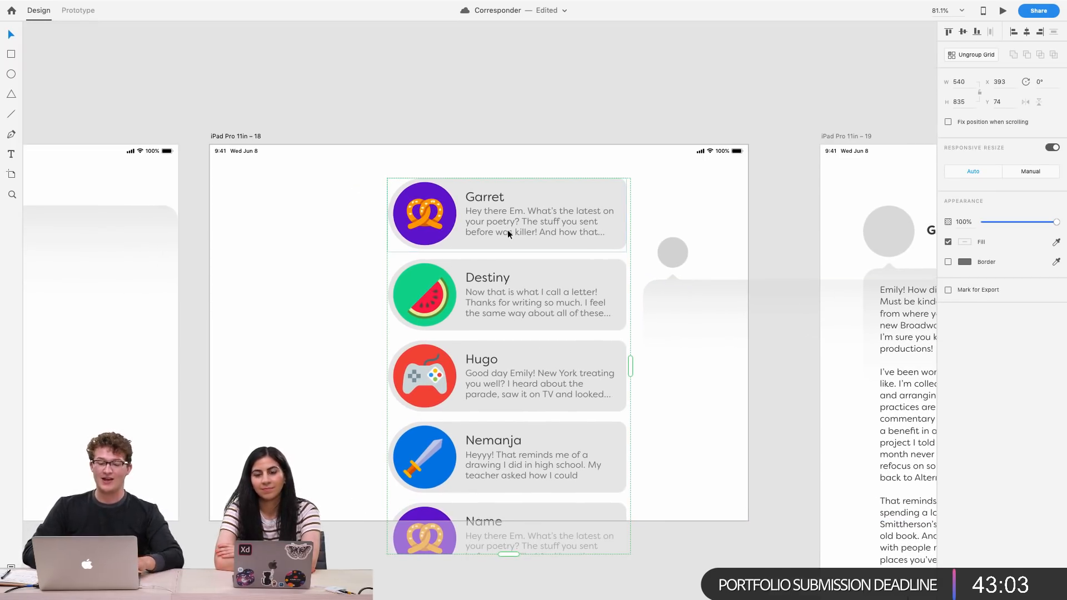
drag(523, 228, 498, 225)
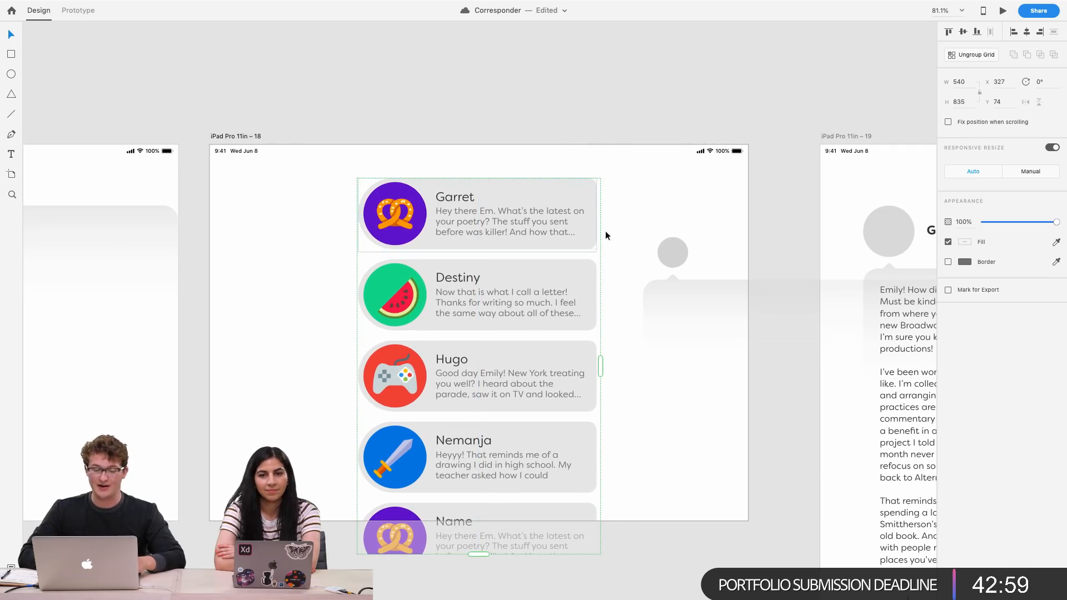
Inspect the placeholder avatar circle and letter bubble beside the inbox cards
click(624, 214)
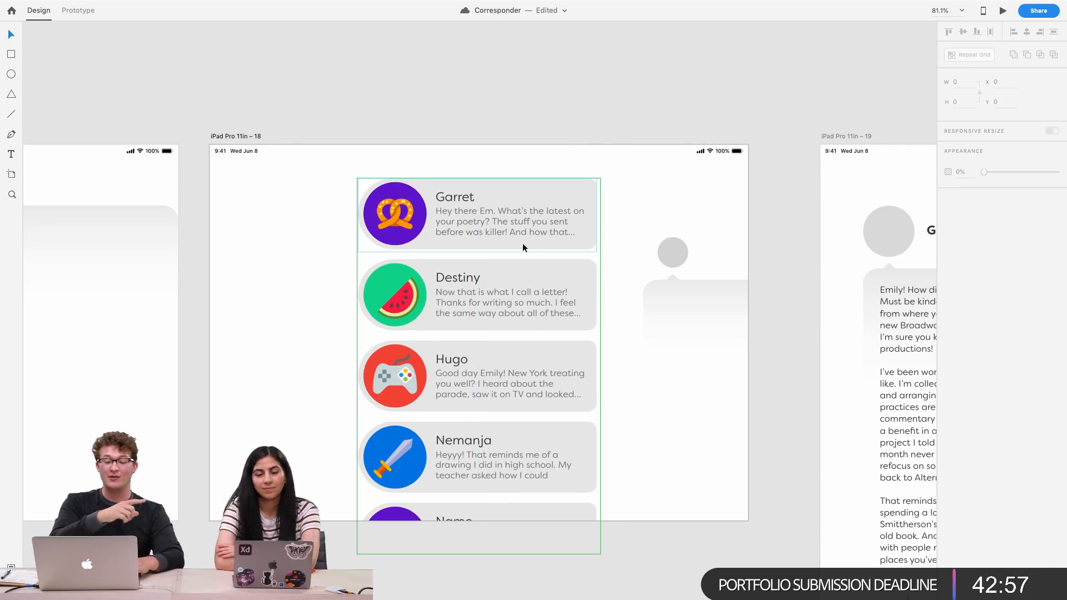
click(688, 298)
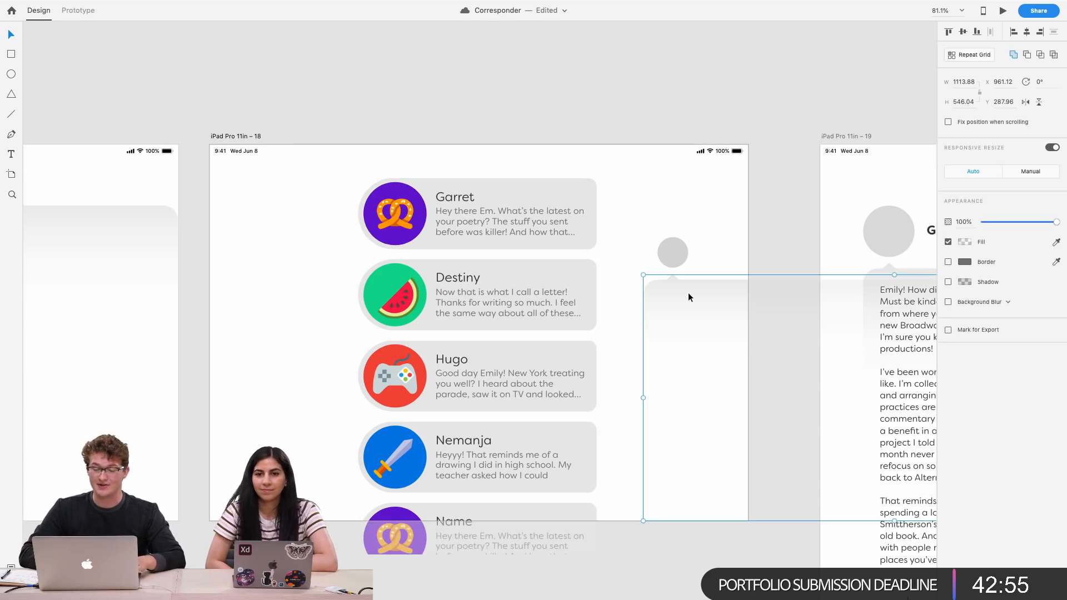
shift+click(672, 243)
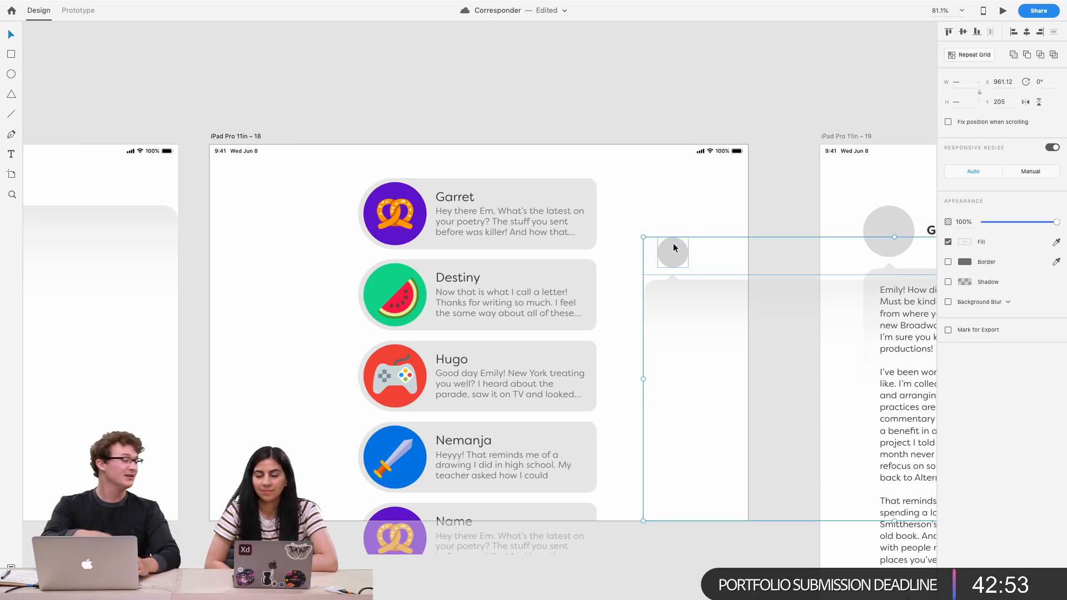
click(681, 214)
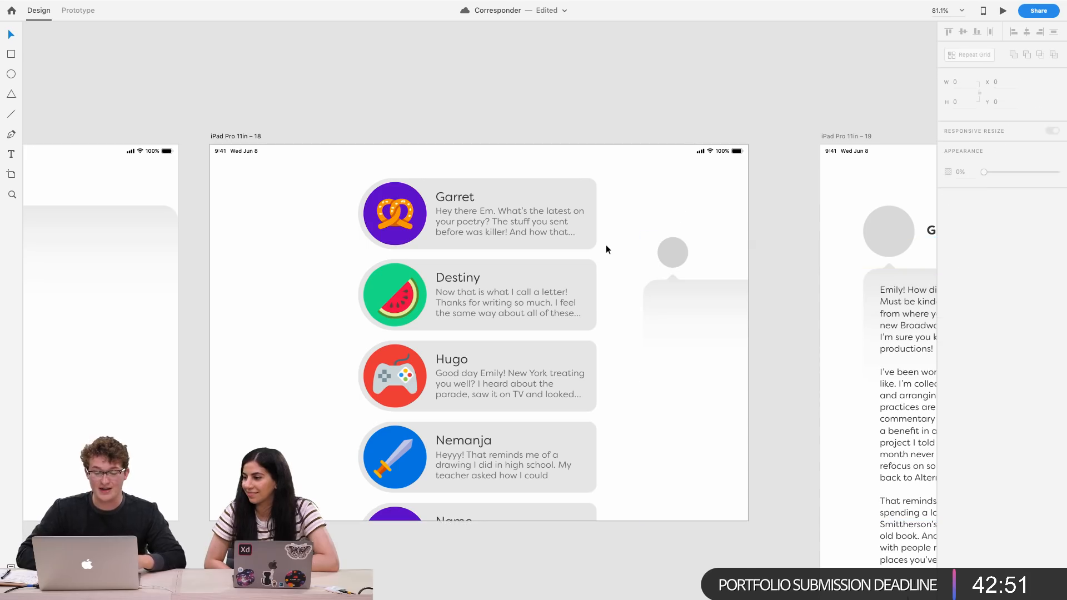
scroll(634, 216, right, 5)
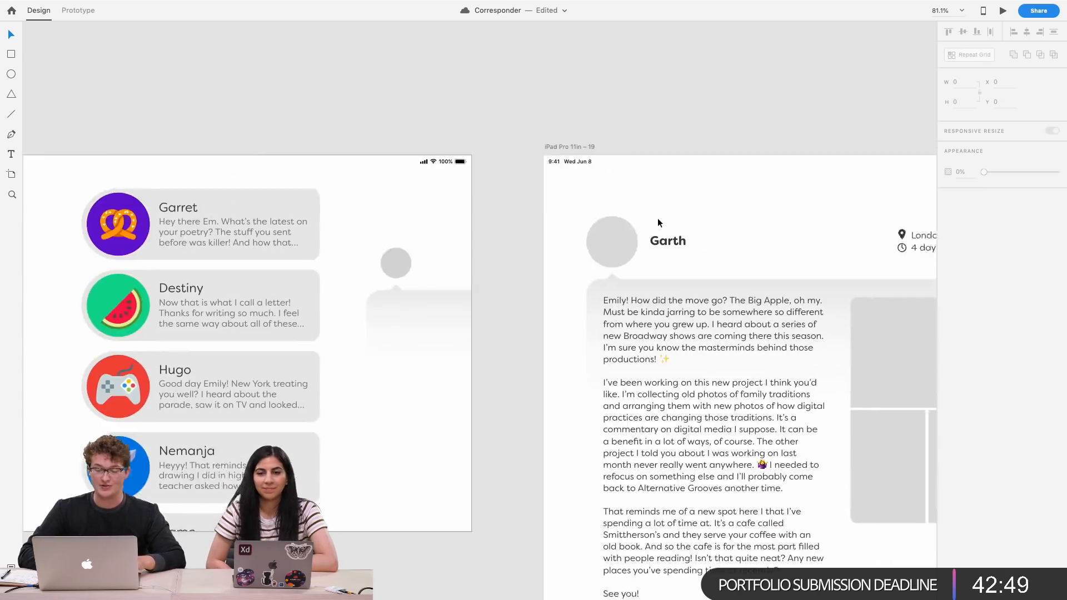
scroll(658, 218, down, 4)
scroll(658, 218, left, 3)
scroll(472, 221, up, 5)
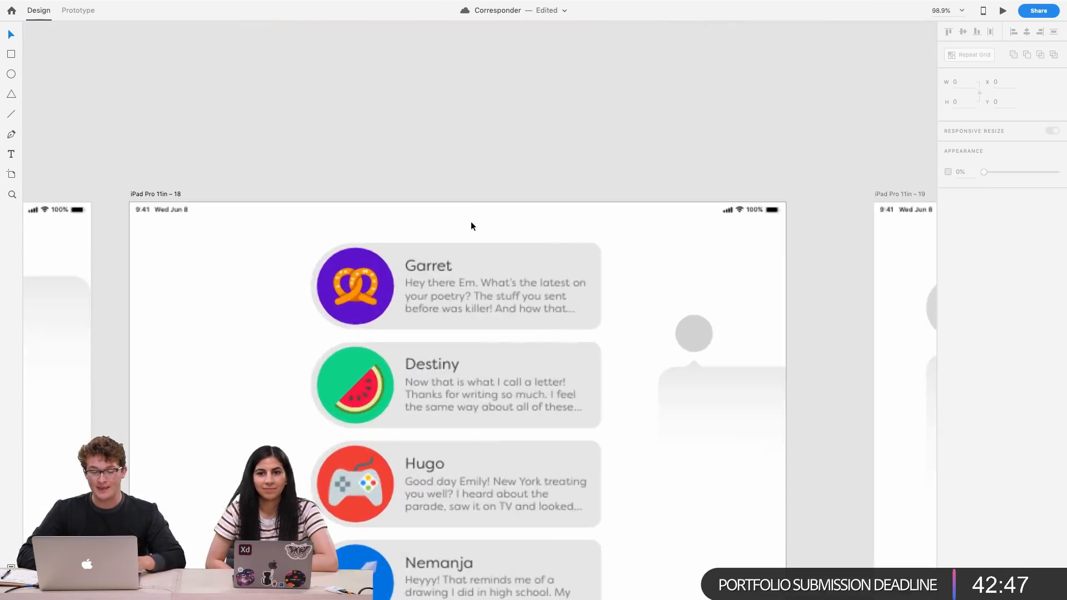
scroll(471, 222, down, 2)
scroll(471, 222, right, 8)
scroll(471, 222, left, 6)
scroll(471, 223, right, 4)
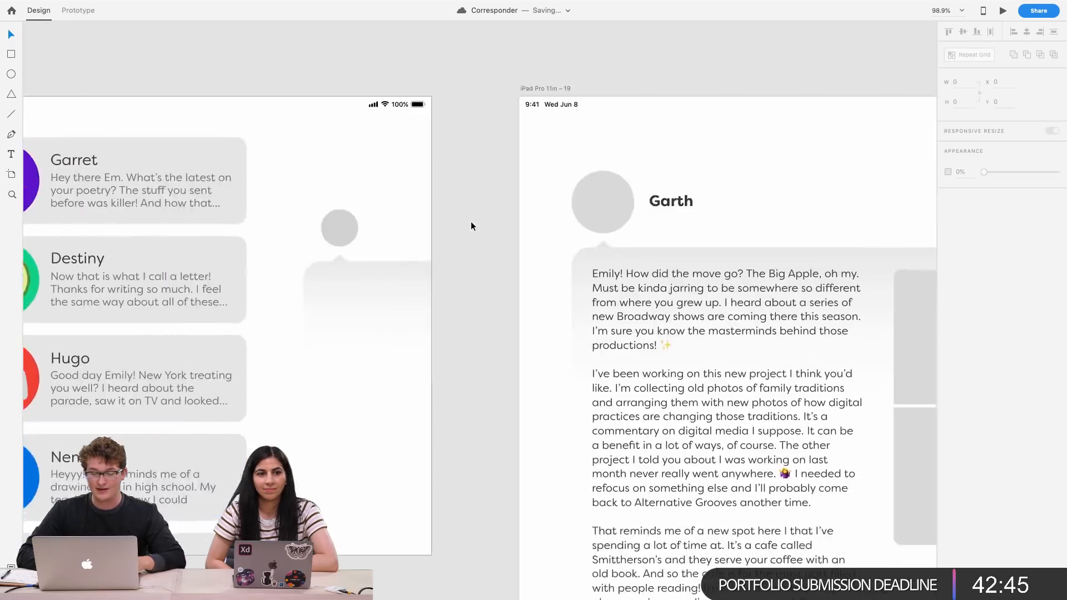
scroll(471, 221, left, 5)
scroll(472, 221, up, 1)
Rename the first card's name from Garret to Garth
click(406, 184)
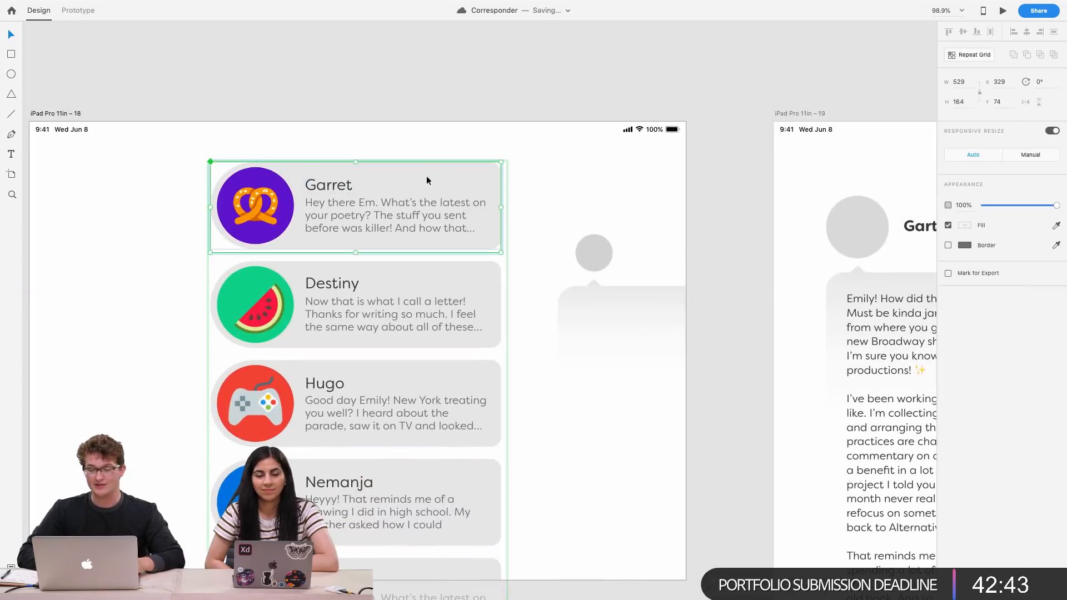
scroll(450, 181, right, 5)
scroll(301, 186, left, 2)
click(727, 238)
double_click(726, 234)
click(136, 194)
double_click(136, 197)
double_click(136, 196)
double_click(136, 197)
click(136, 197)
text(Gar)
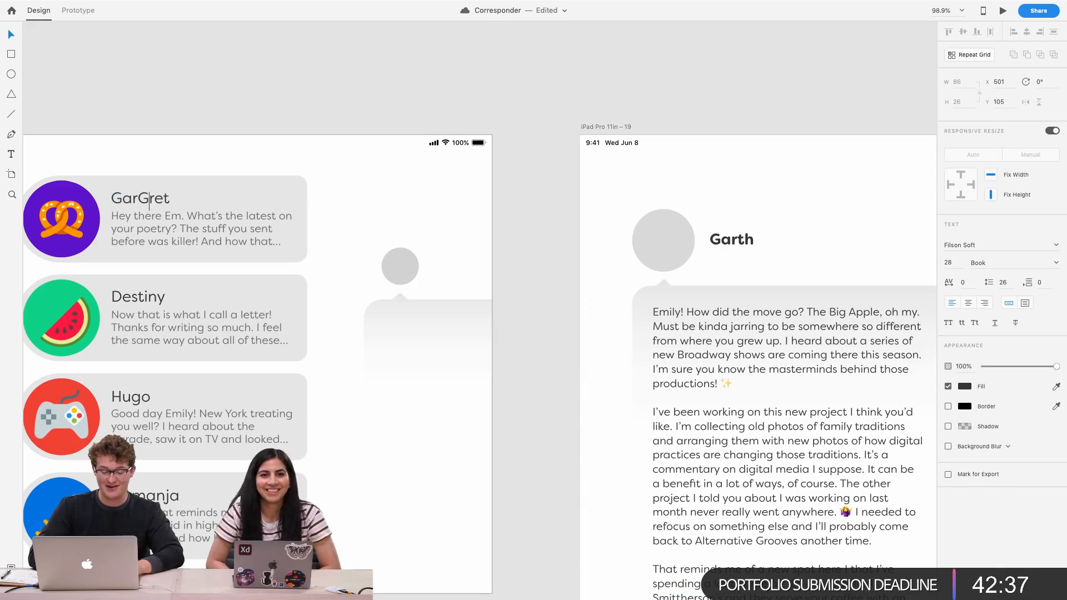
key(super+a)
text(Gar)
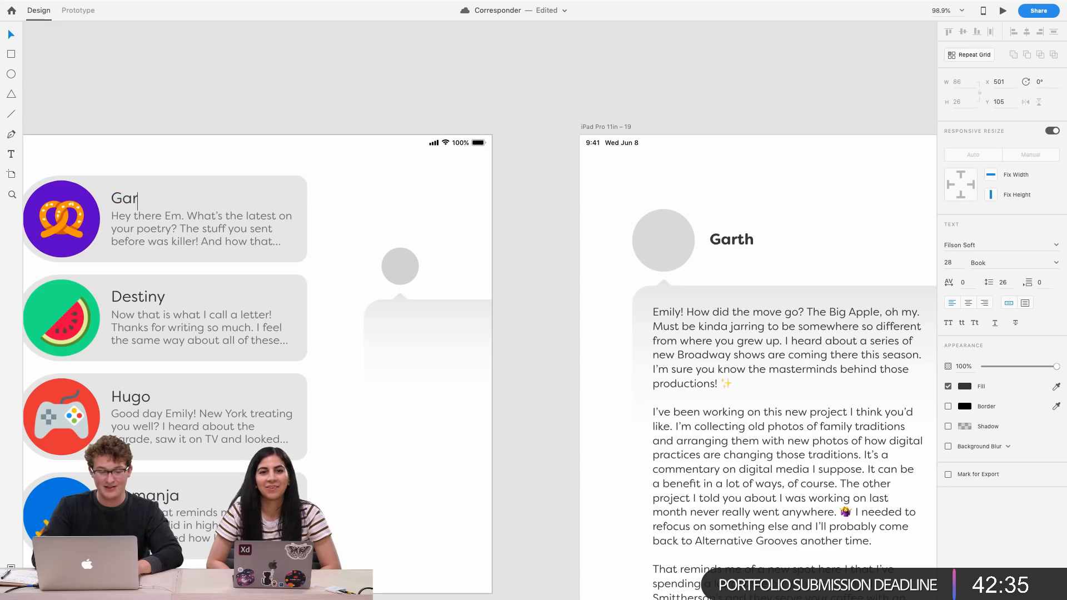
key(Escape)
Paste Garth's pretzel icon onto the letter artboard as his avatar and resize it to about 95 px
scroll(521, 262, right, 3)
scroll(522, 262, down, 3)
scroll(521, 262, right, 2)
scroll(443, 494, down, 3)
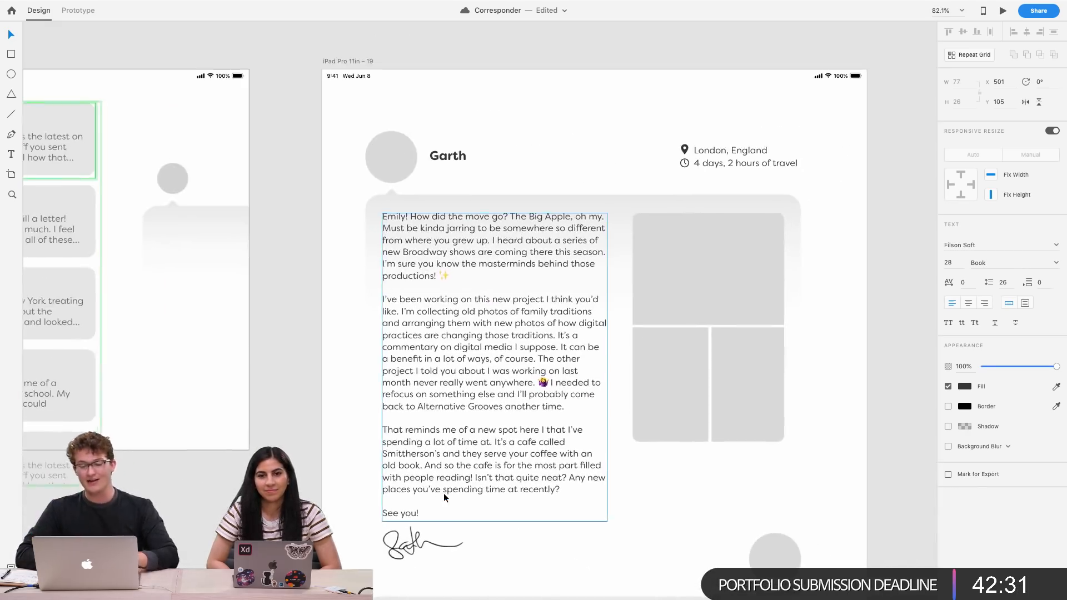
scroll(444, 492, down, 2)
scroll(444, 492, left, 2)
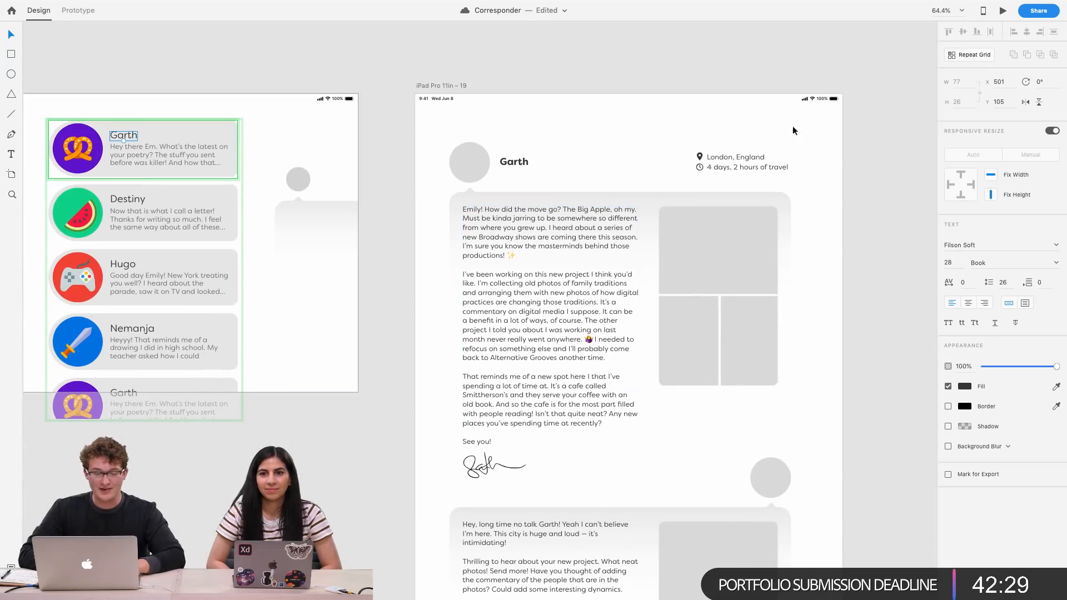
scroll(725, 157, up, 4)
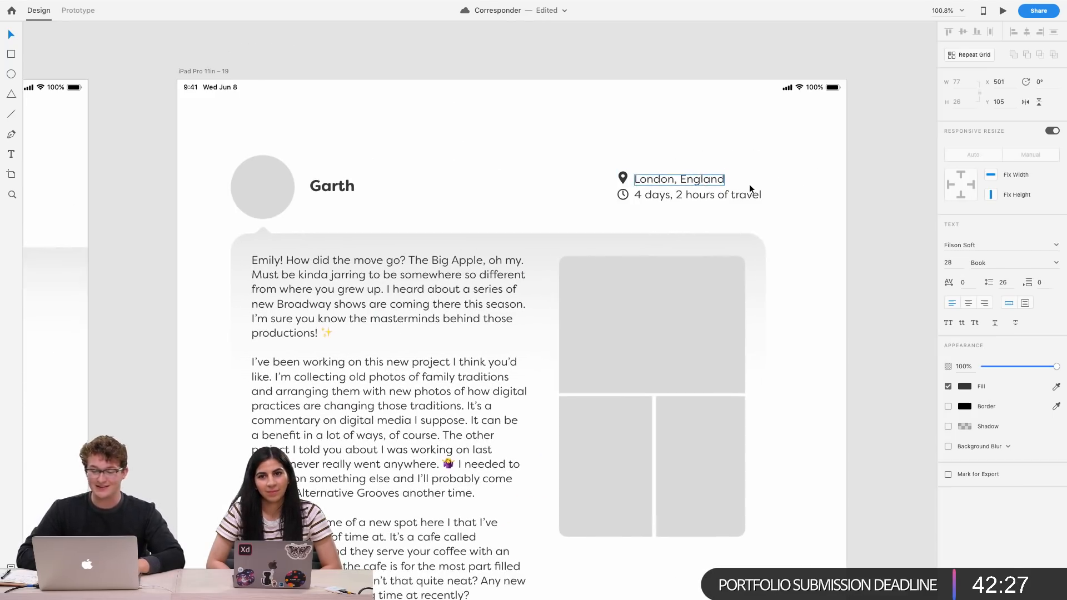
scroll(523, 214, down, 3)
scroll(524, 214, left, 4)
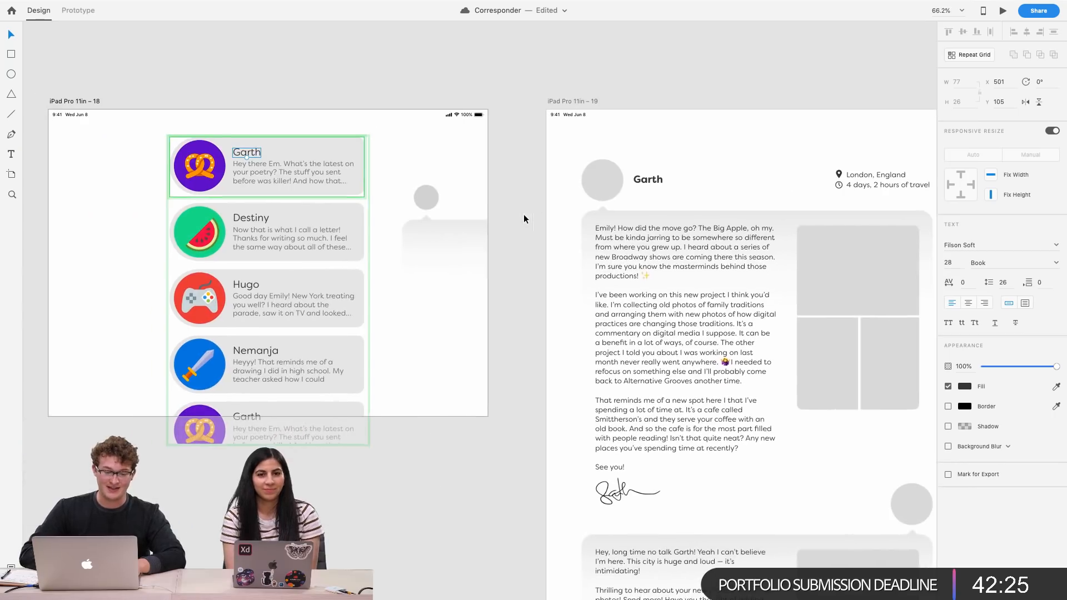
scroll(179, 158, up, 5)
click(224, 192)
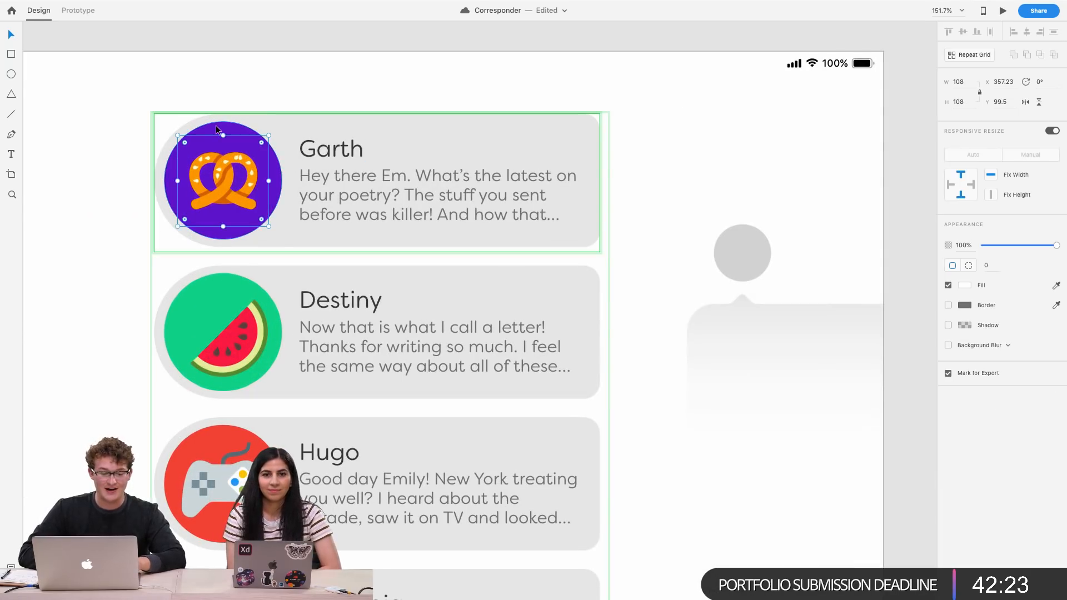
scroll(322, 176, down, 4)
scroll(471, 219, up, 5)
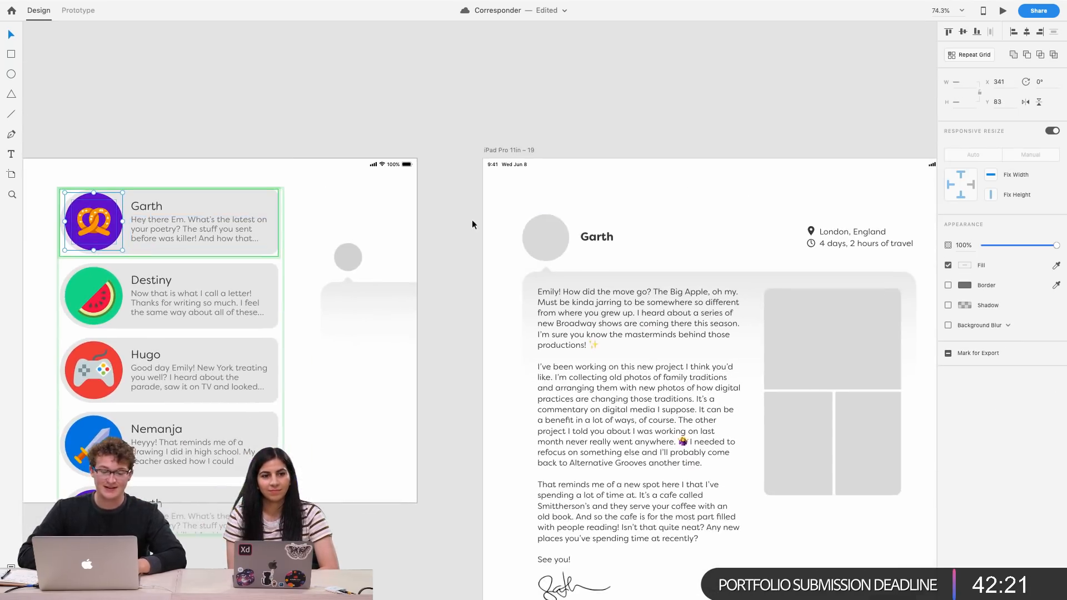
key(super+v)
drag(772, 228, 550, 233)
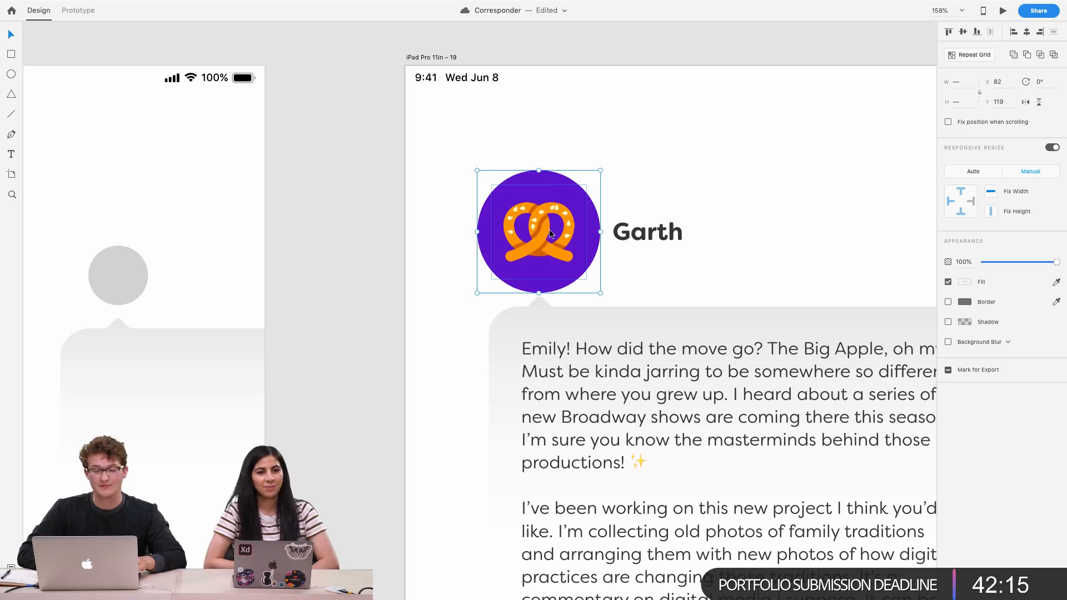
mouse_move(600, 292)
mouse_down()
mouse_move(567, 275)
mouse_move(587, 289)
mouse_up()
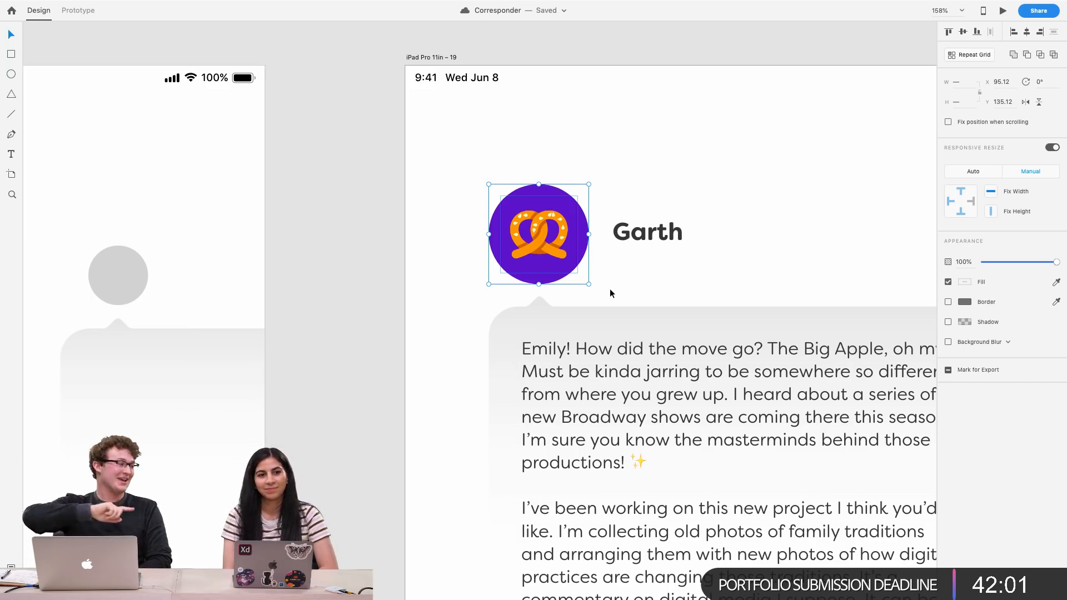
click(648, 205)
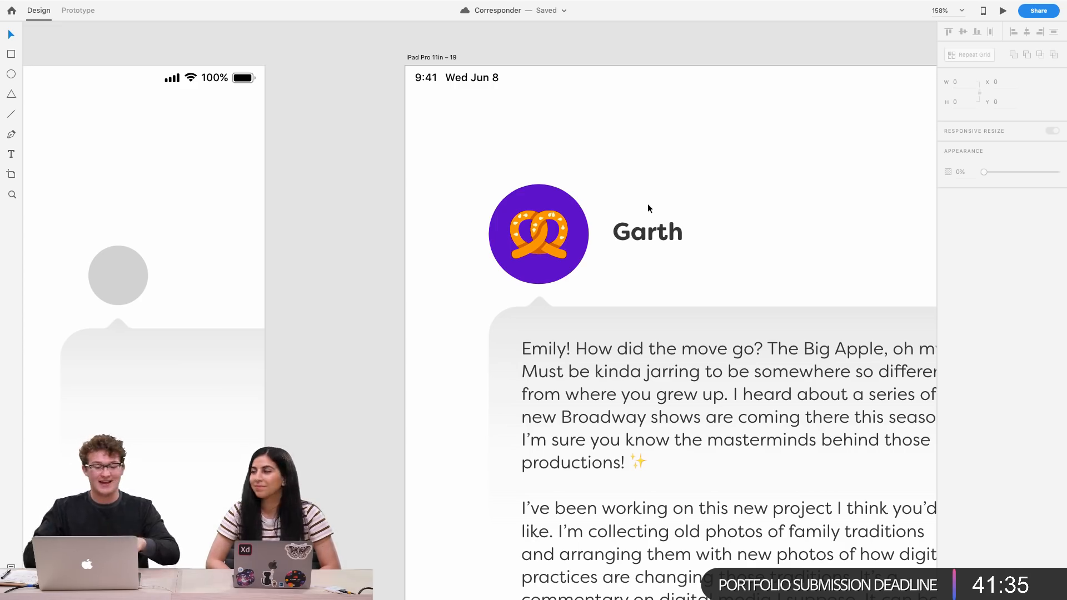
Review the inbox and Garth letter artboards side by side
scroll(700, 210, down, 5)
scroll(700, 210, left, 3)
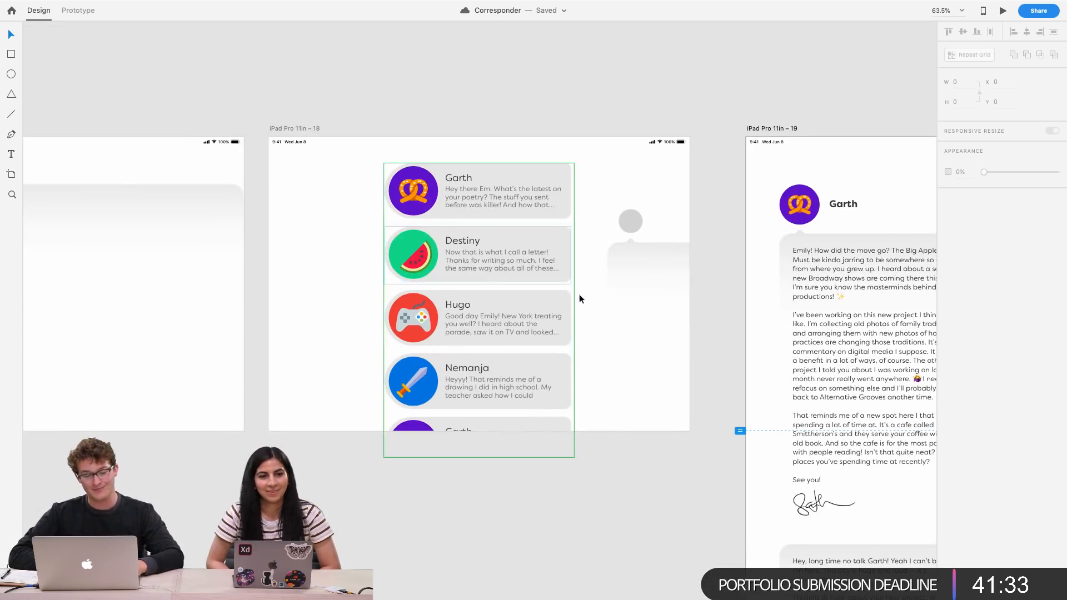
scroll(591, 300, right, 3)
scroll(592, 300, up, 1)
scroll(592, 299, right, 3)
scroll(592, 299, down, 1)
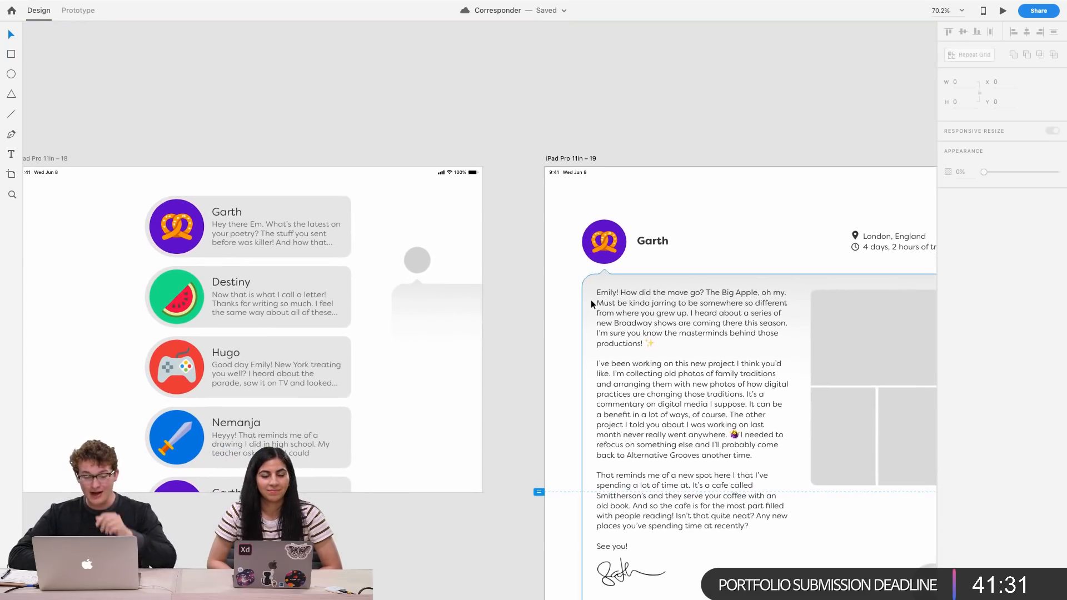
scroll(591, 299, left, 3)
scroll(592, 299, up, 1)
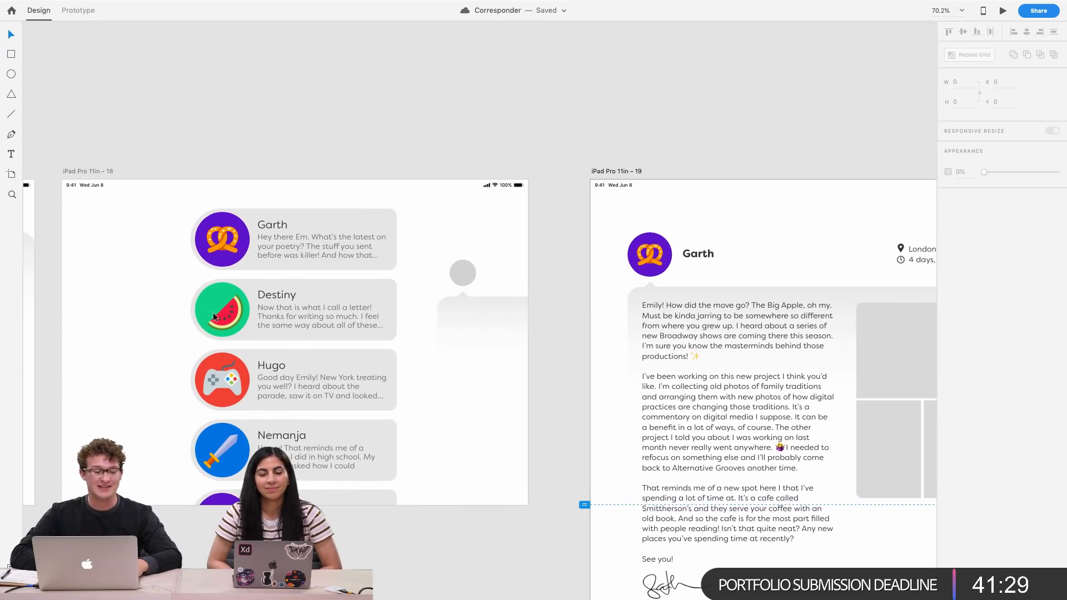
scroll(114, 245, left, 5)
scroll(114, 245, down, 1)
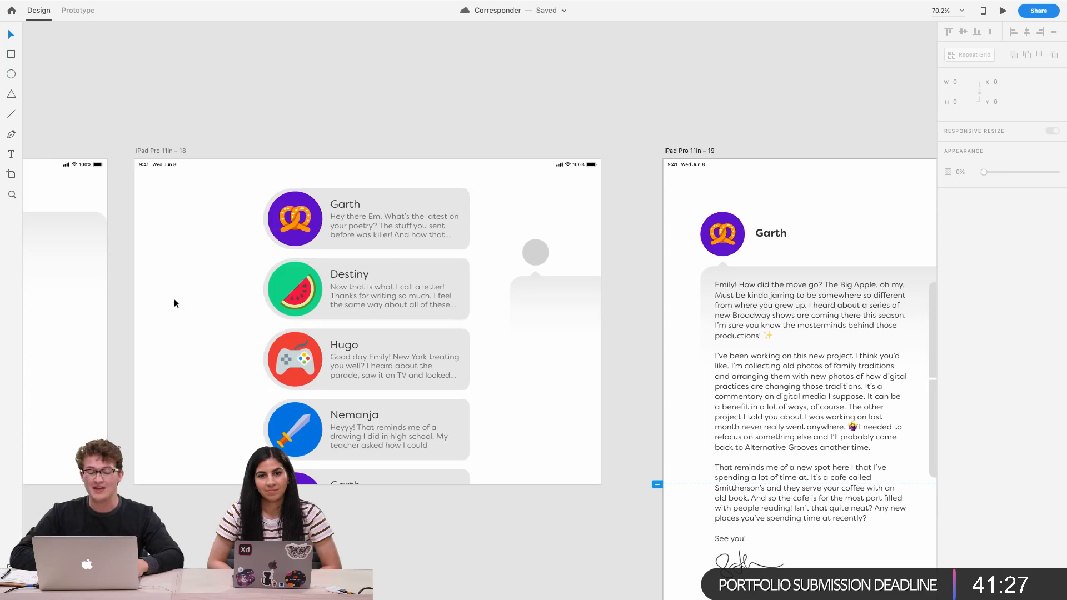
scroll(286, 338, right, 10)
scroll(285, 338, up, 1)
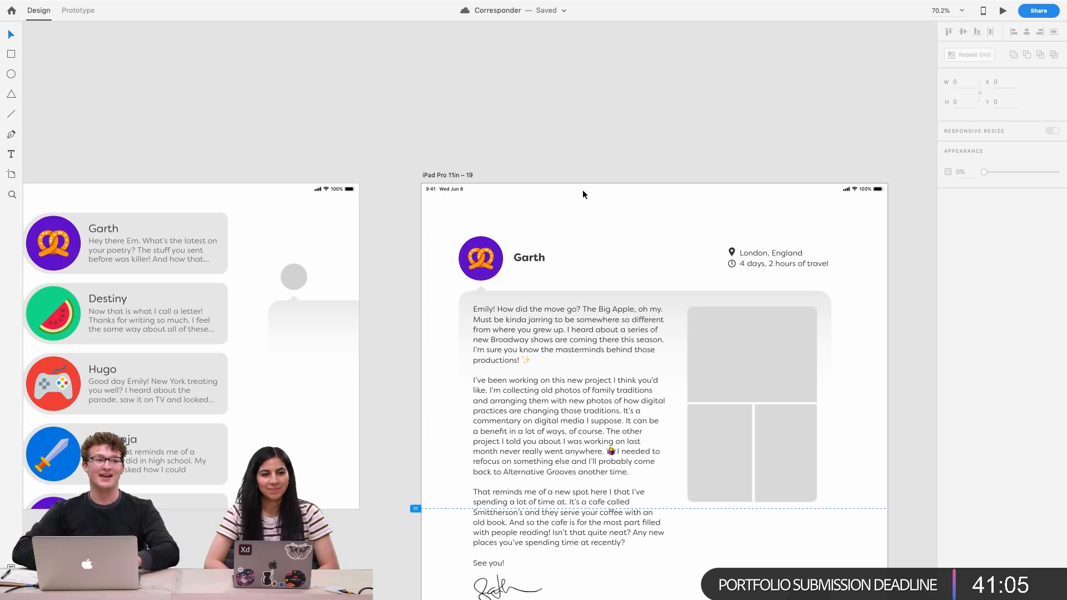
scroll(599, 102, right, 5)
scroll(599, 101, down, 3)
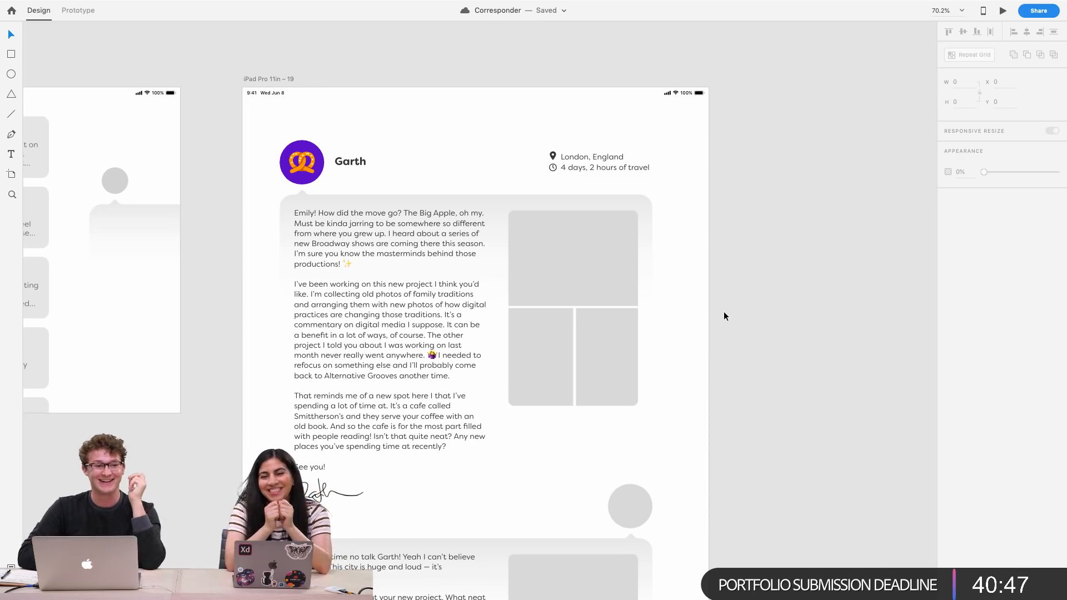
scroll(723, 311, left, 3)
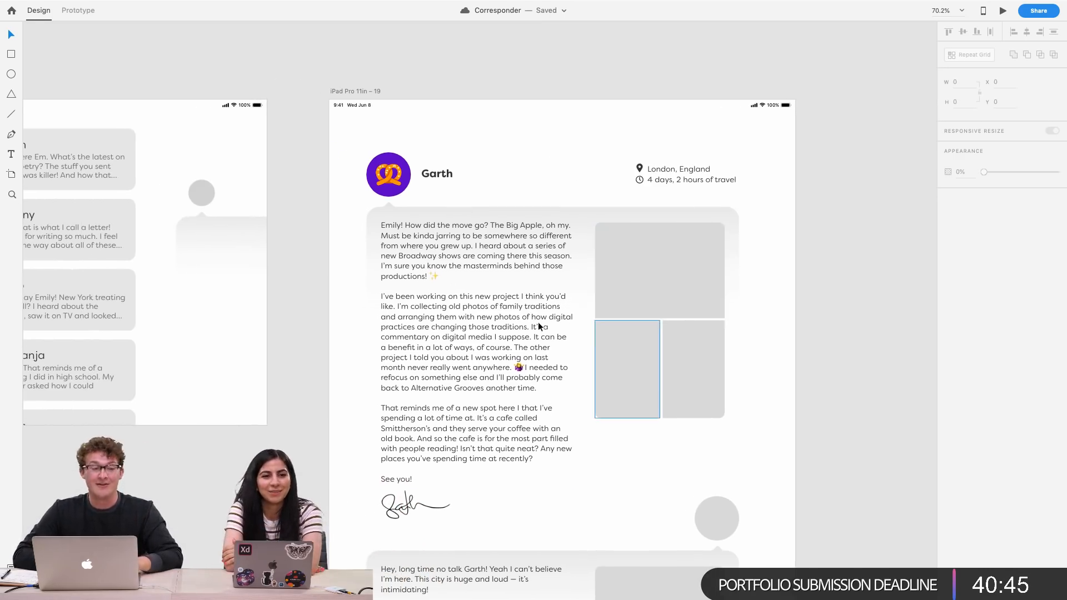
Inspect the photo placeholder frames in Garth's letter beside the inbox artboard
scroll(672, 339, down, 5)
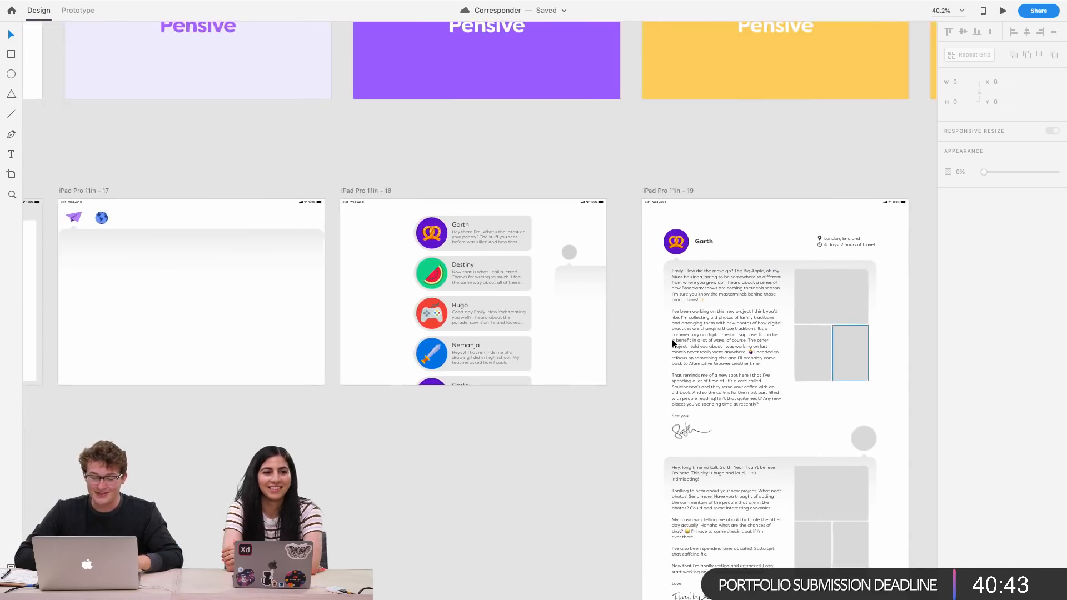
scroll(672, 339, right, 5)
scroll(643, 346, up, 5)
scroll(567, 353, right, 5)
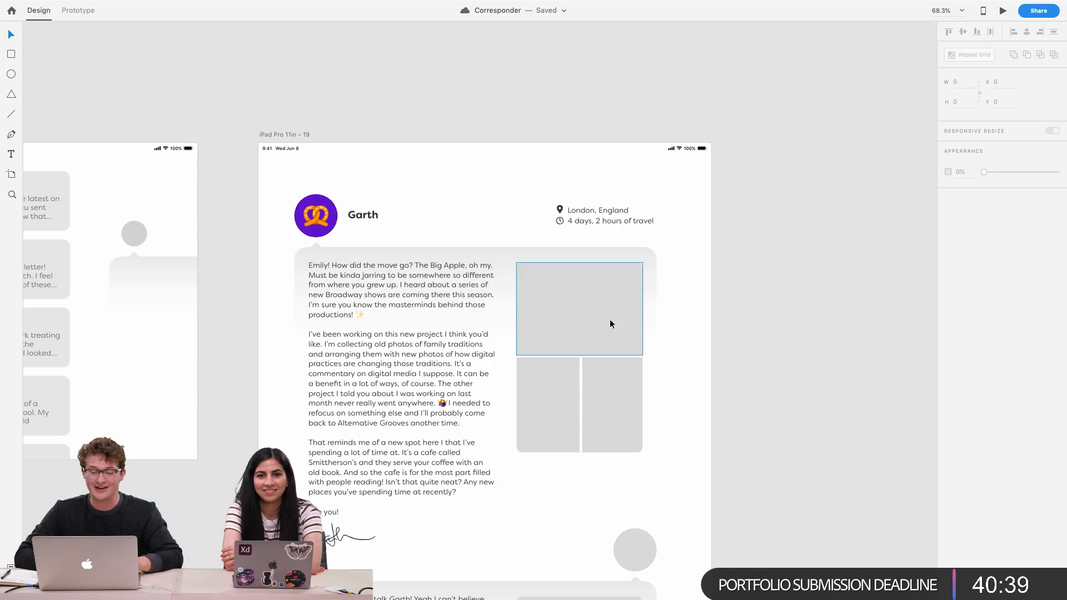
click(557, 328)
click(572, 397)
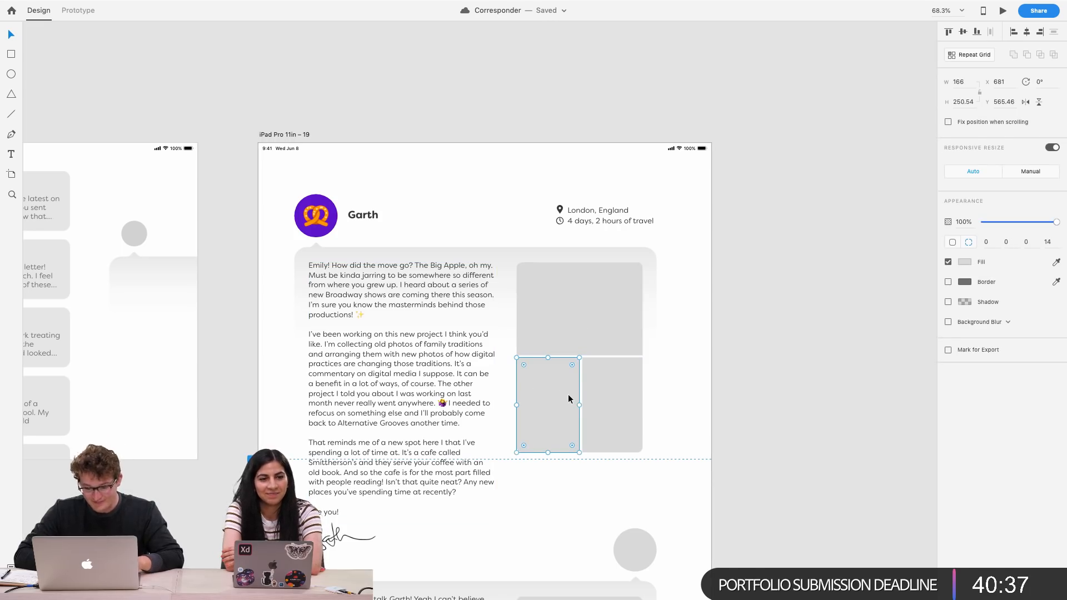
scroll(697, 362, down, 3)
scroll(696, 364, left, 5)
scroll(697, 362, right, 5)
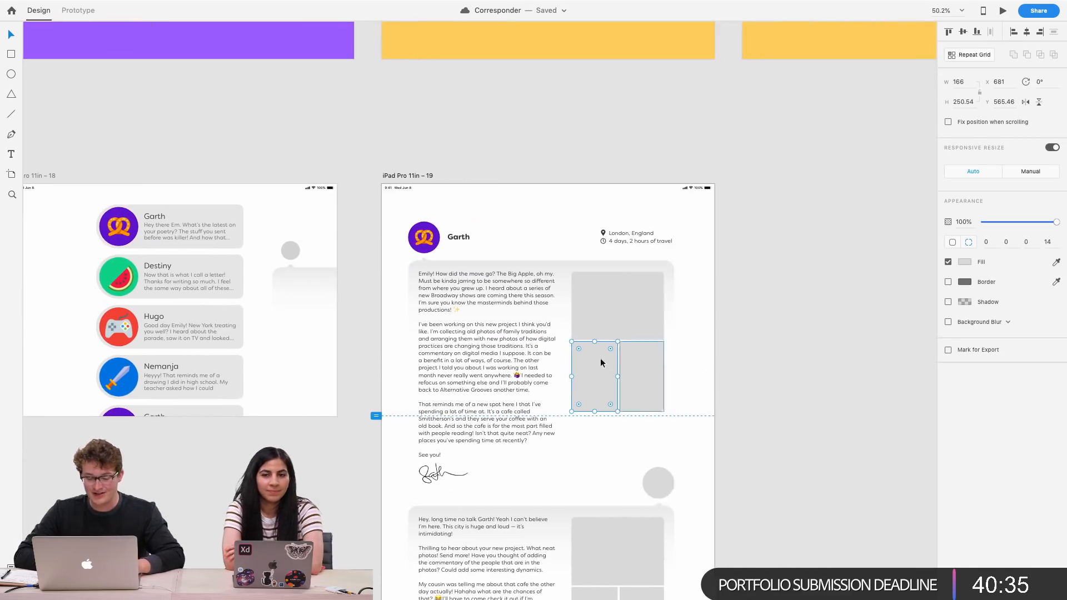
scroll(684, 355, up, 1)
scroll(685, 354, right, 2)
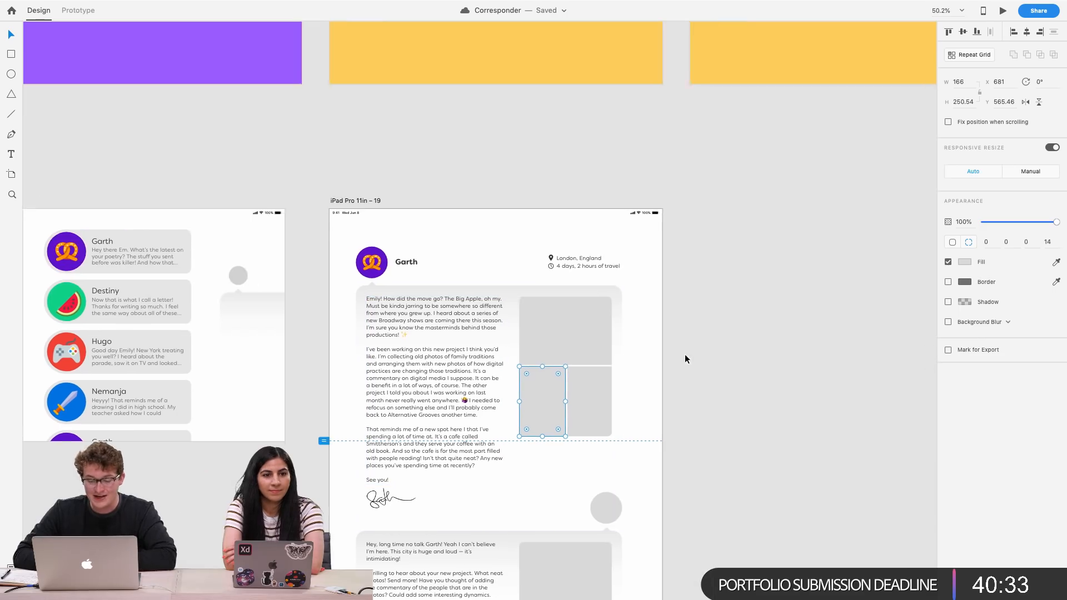
click(559, 337)
scroll(556, 344, up, 3)
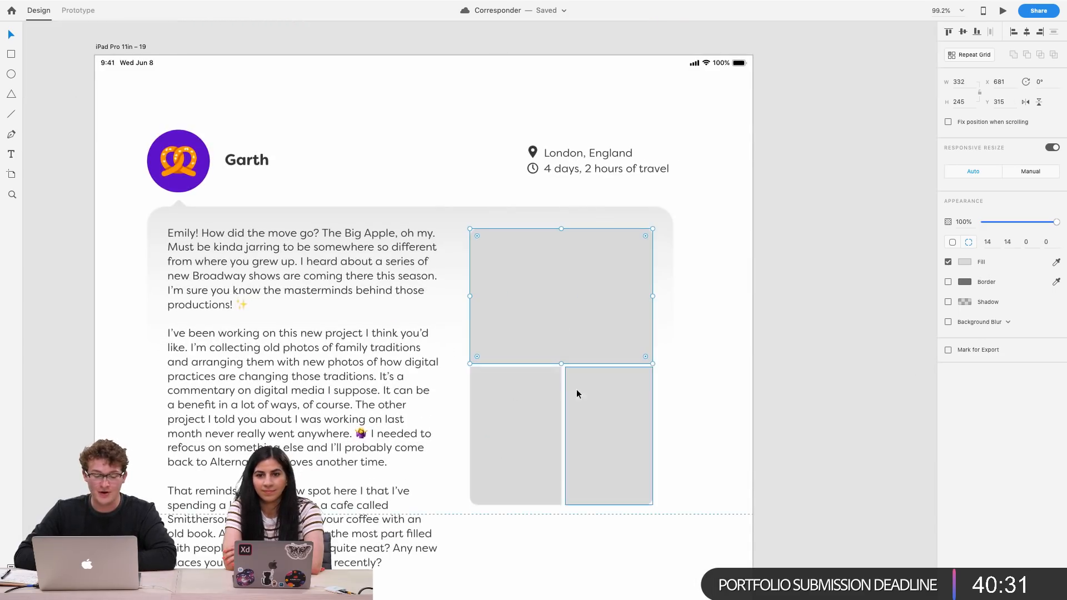
scroll(576, 389, up, 3)
scroll(537, 393, down, 2)
scroll(455, 342, left, 6)
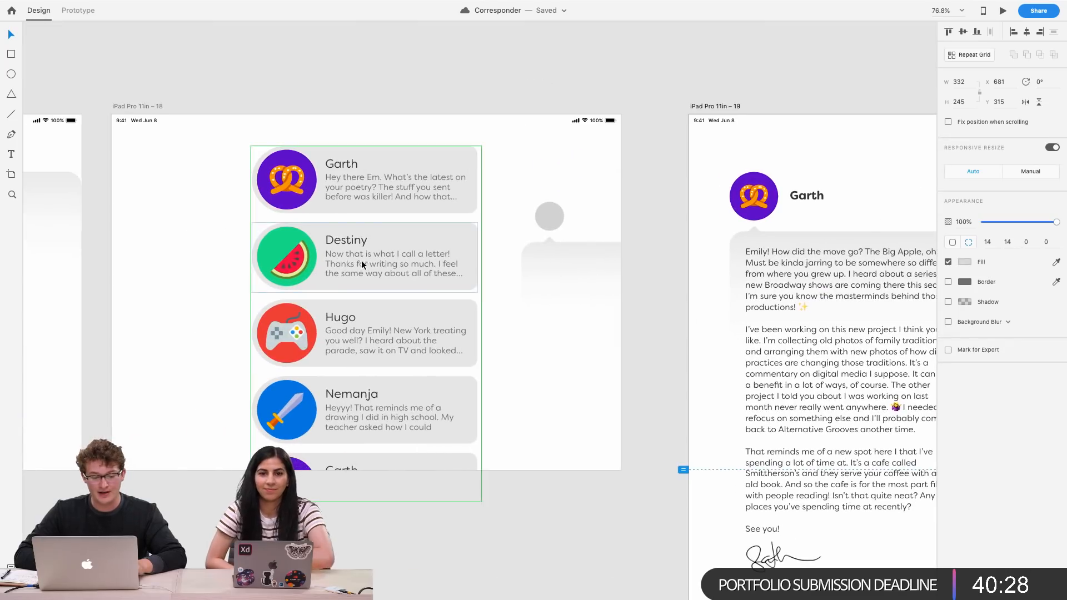
Ungroup the repeat grid holding the inbox cards
click(361, 260)
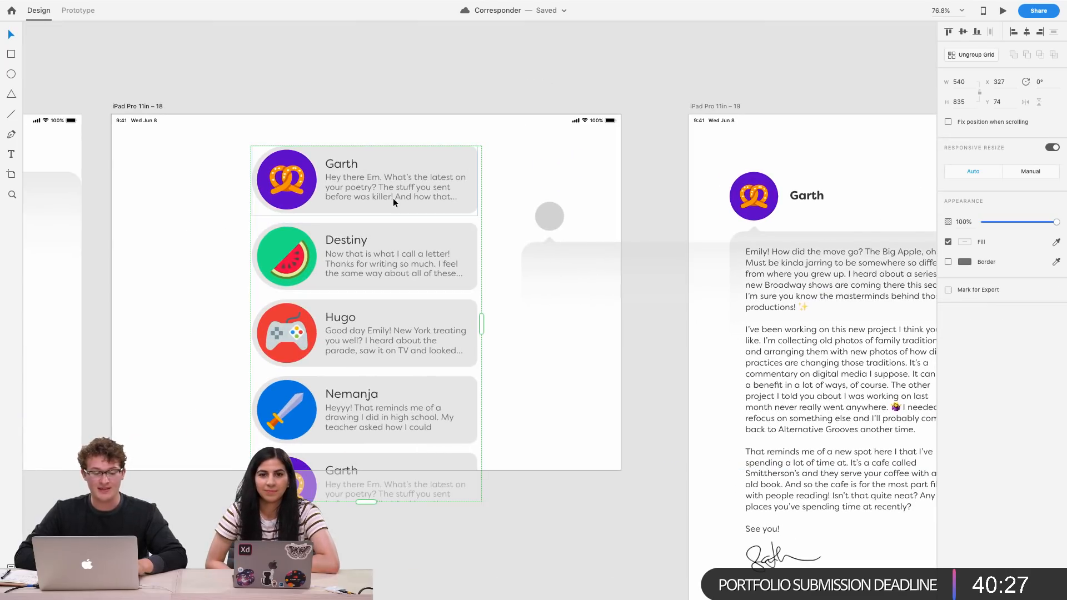
double_click(342, 199)
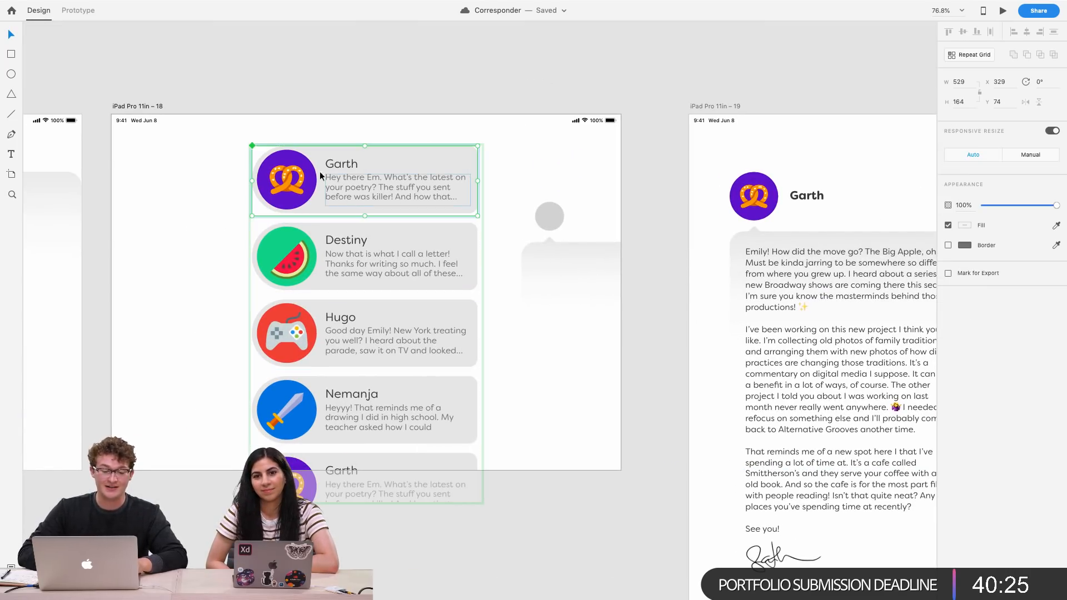
key(Escape)
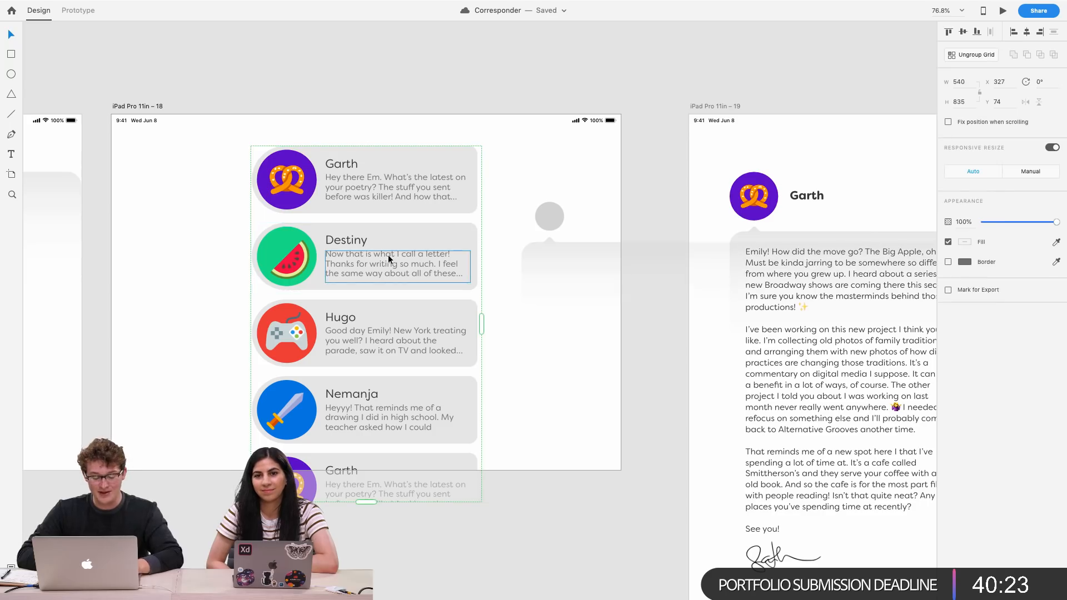
key(super+shift+g)
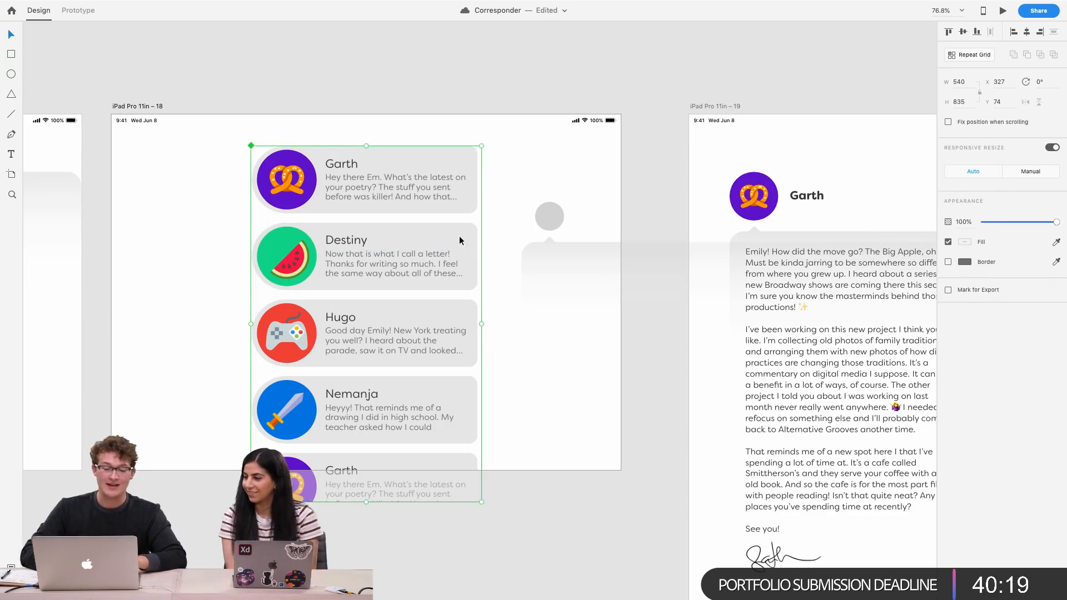
Paste a copy of the inbox card list onto the Garth letter artboard and move it to its left edge
click(635, 186)
scroll(635, 185, right, 3)
click(543, 182)
key(super+v)
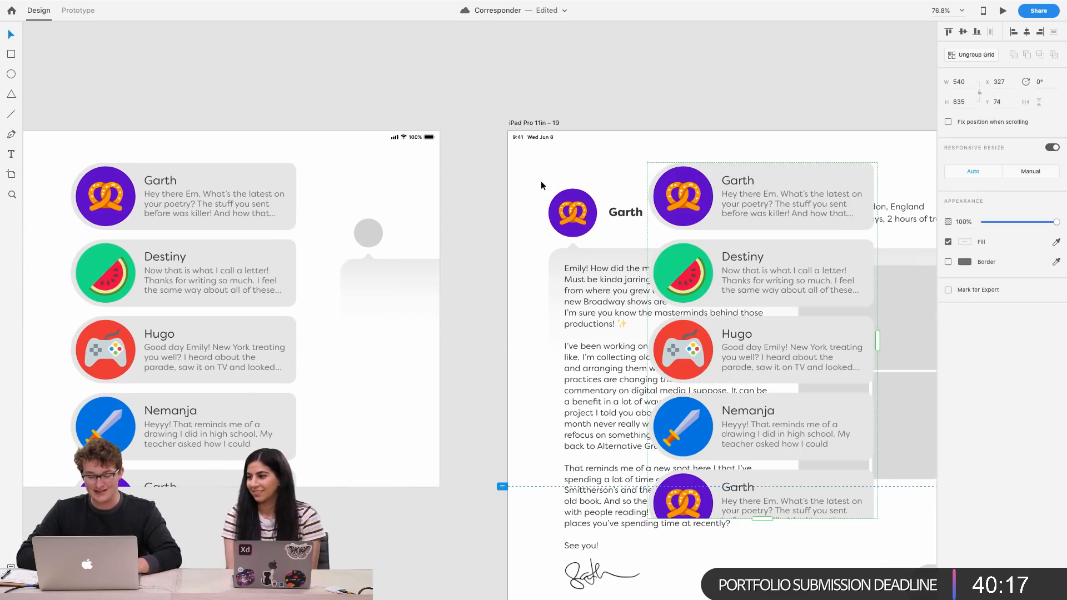
drag(738, 242, 419, 212)
Select all contents of Garth's letter and nudge them up by 32 px
scroll(542, 201, down, 5)
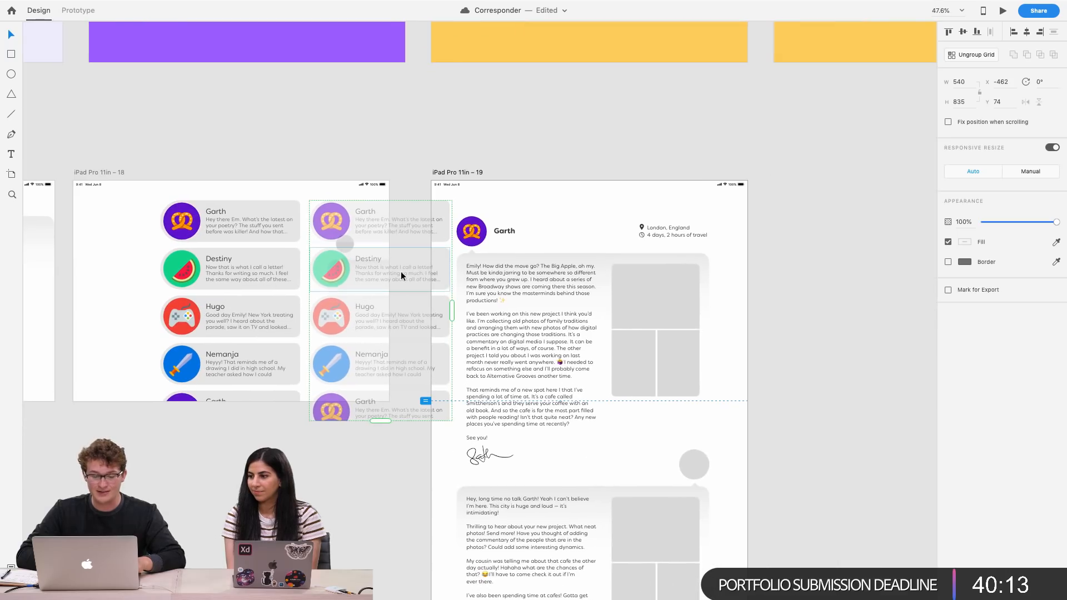
scroll(716, 332, down, 4)
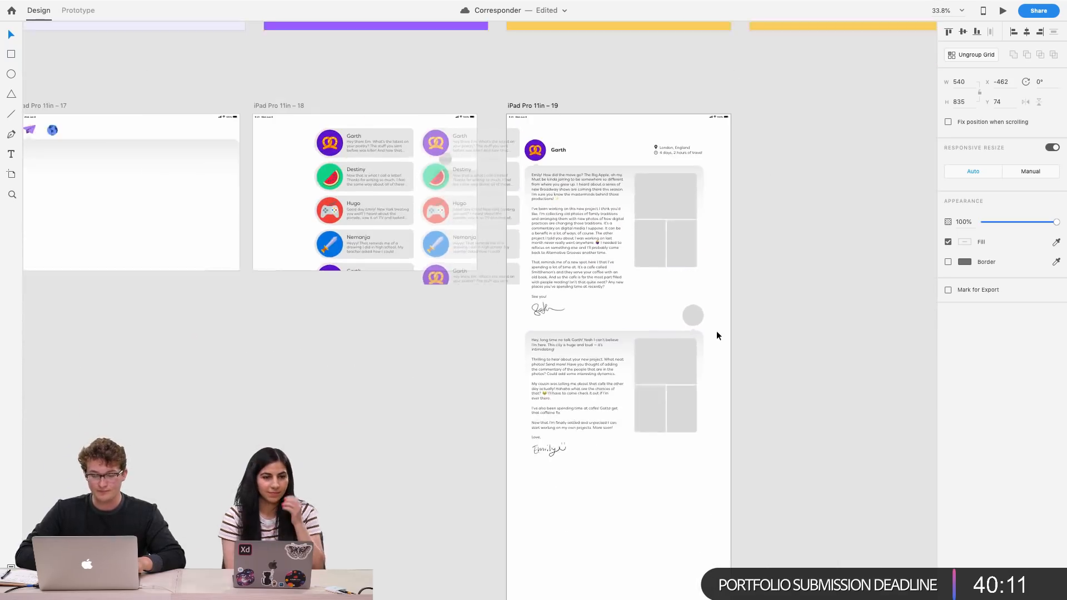
scroll(717, 332, up, 1)
scroll(717, 332, right, 1)
drag(726, 481, 491, 170)
scroll(491, 171, up, 5)
scroll(491, 170, right, 2)
scroll(491, 171, down, 1)
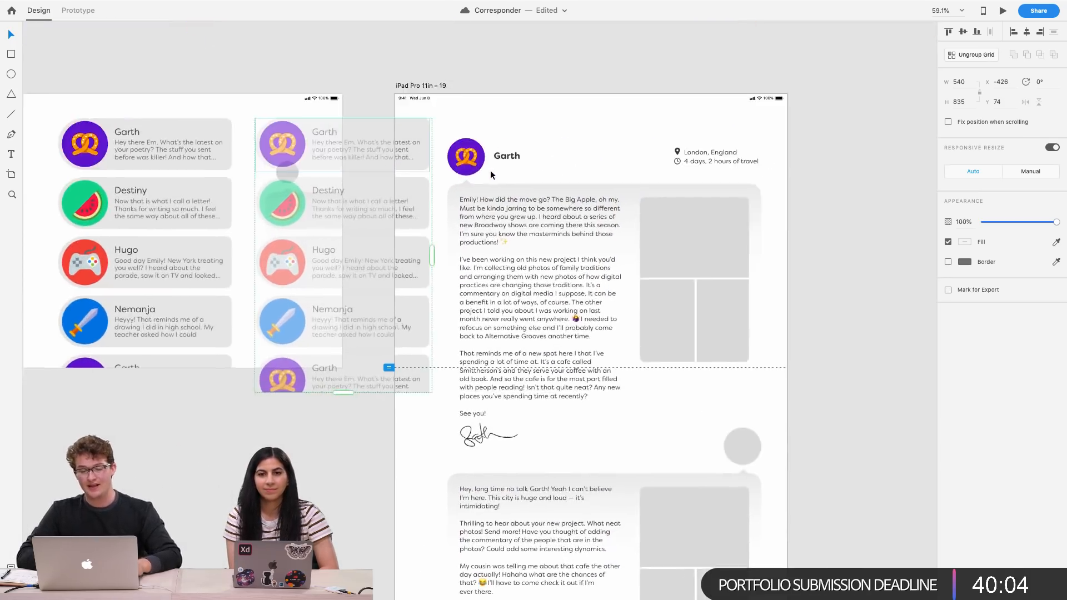
click(792, 270)
scroll(626, 265, right, 2)
scroll(769, 345, down, 4)
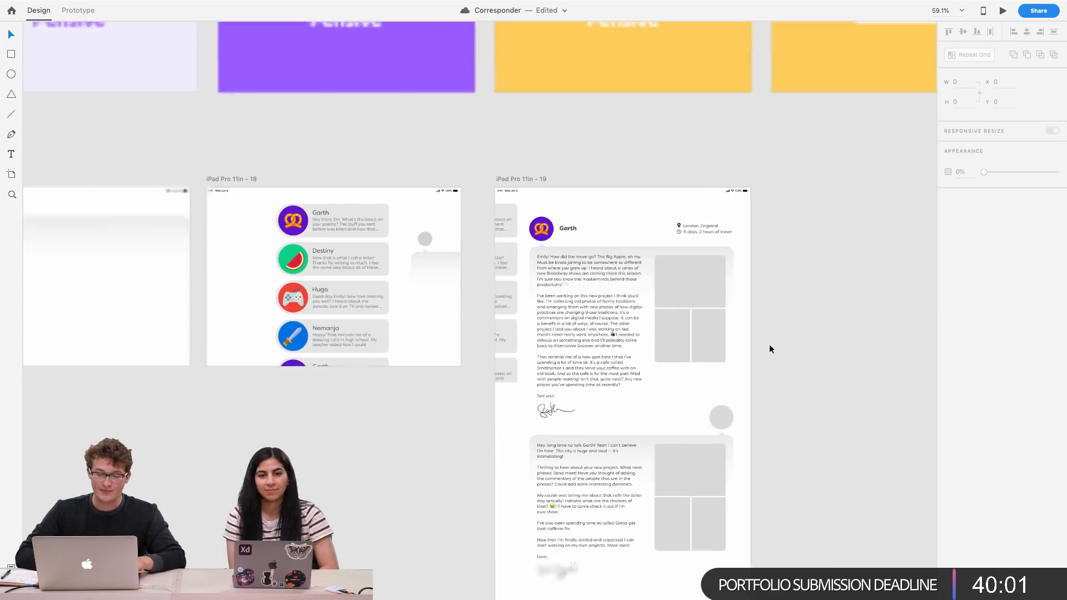
scroll(769, 349, down, 3)
scroll(769, 349, right, 1)
drag(744, 536, 510, 154)
key(shift+Up)
key(shift+Up)
key(shift+Up)
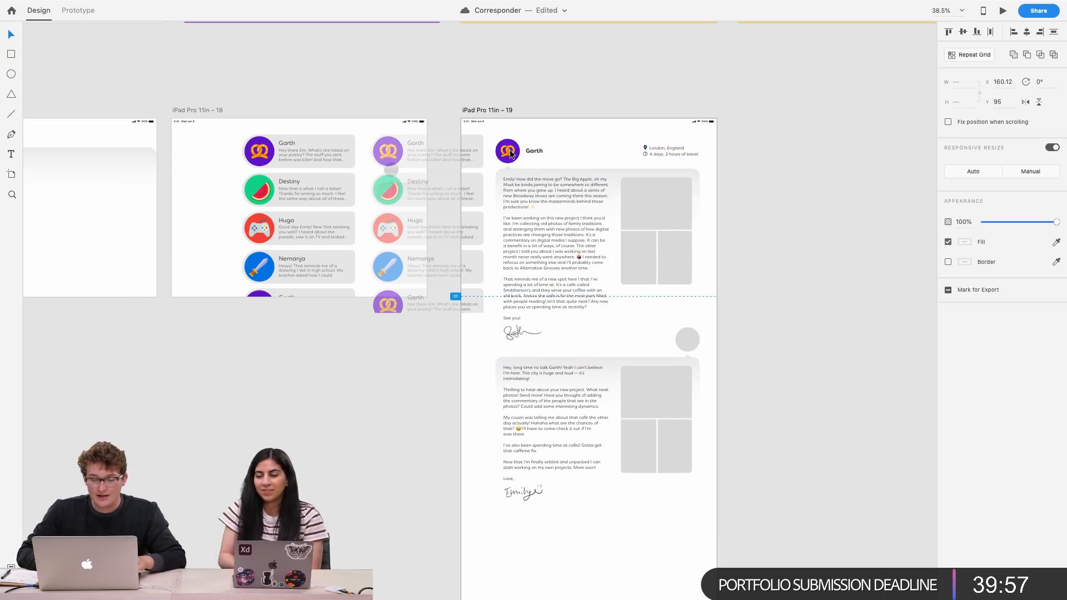
key(Up)
key(Up)
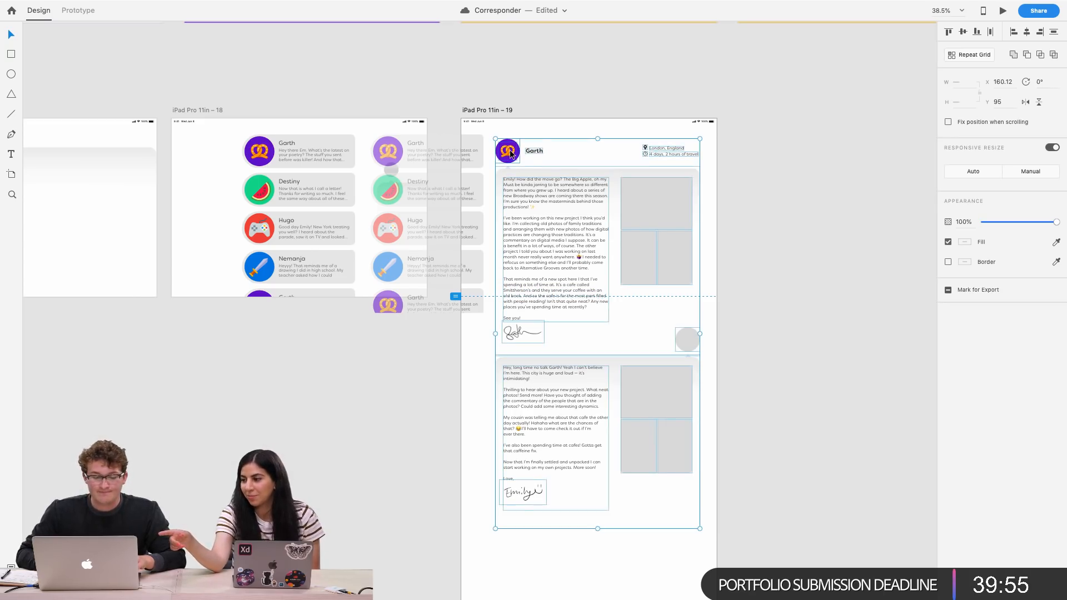
click(766, 201)
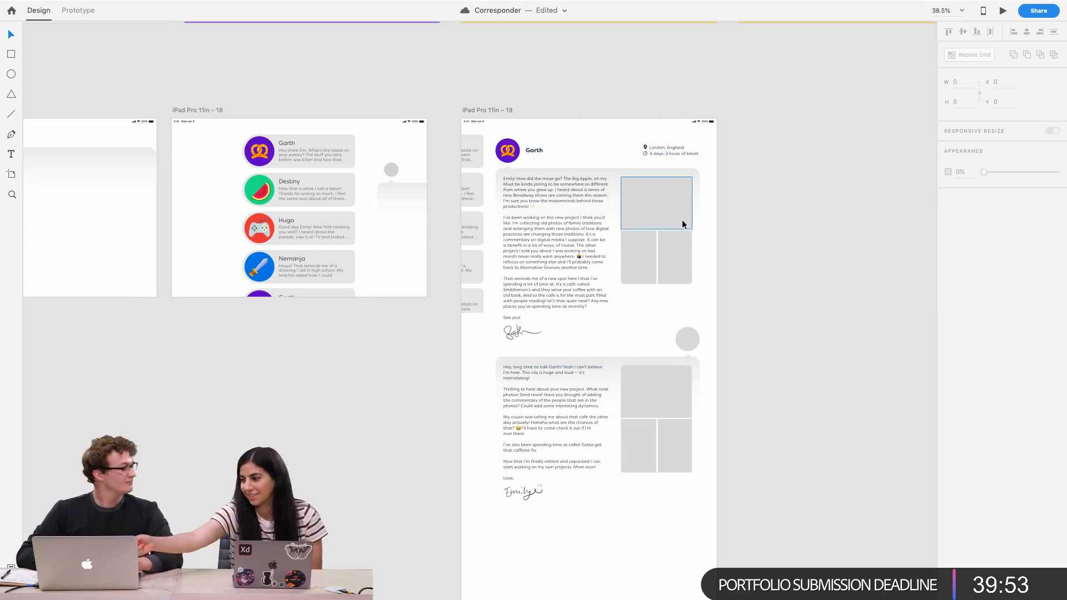
Delete the placeholder avatar circle and letter bubble beside the inbox cards
scroll(555, 224, up, 3)
scroll(555, 223, left, 3)
scroll(555, 223, up, 2)
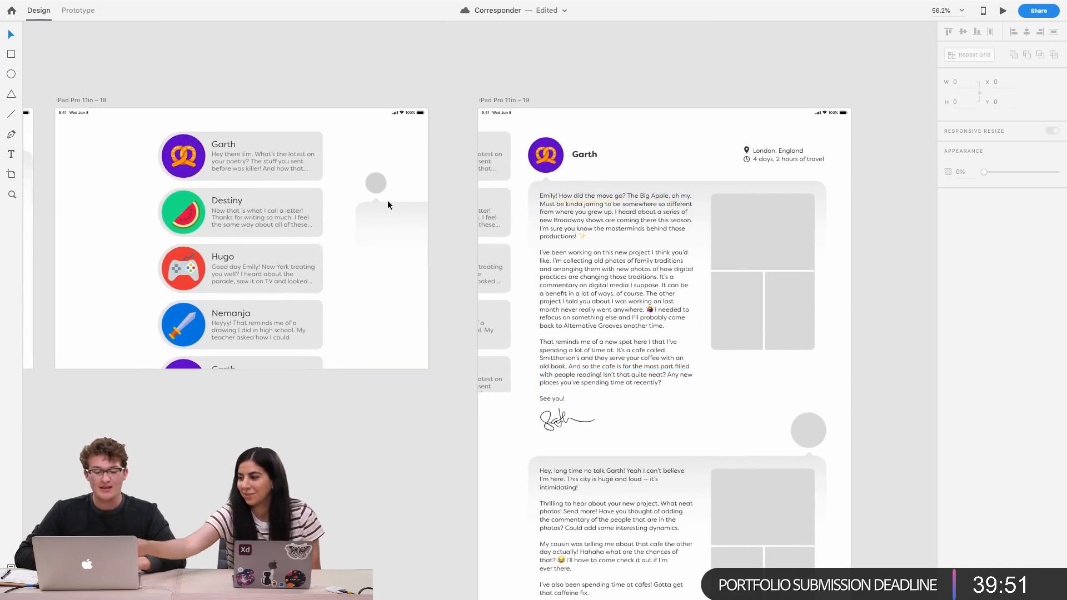
scroll(388, 200, up, 5)
drag(345, 143, 436, 299)
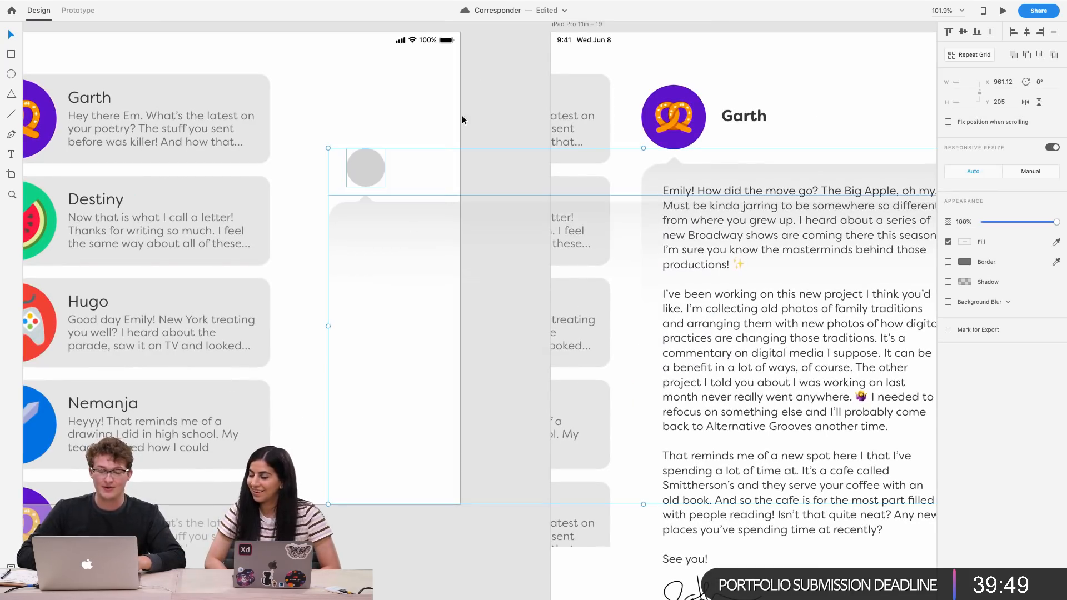
key(Delete)
Make Garth's first letter block, with header, message, photos and signature, into a component
scroll(361, 206, down, 5)
scroll(361, 206, right, 3)
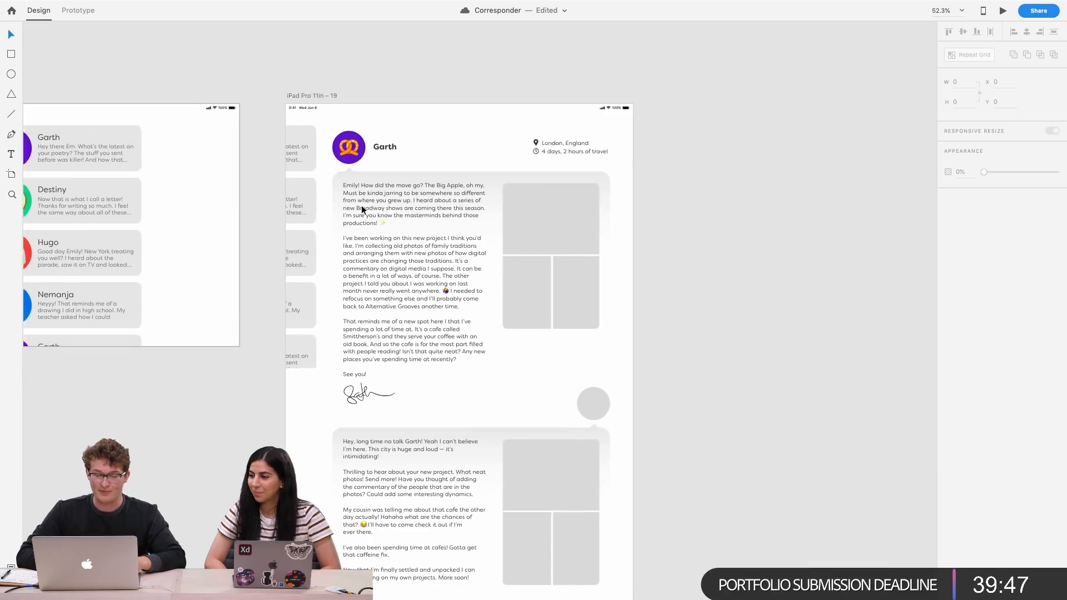
scroll(461, 195, down, 5)
scroll(588, 244, up, 1)
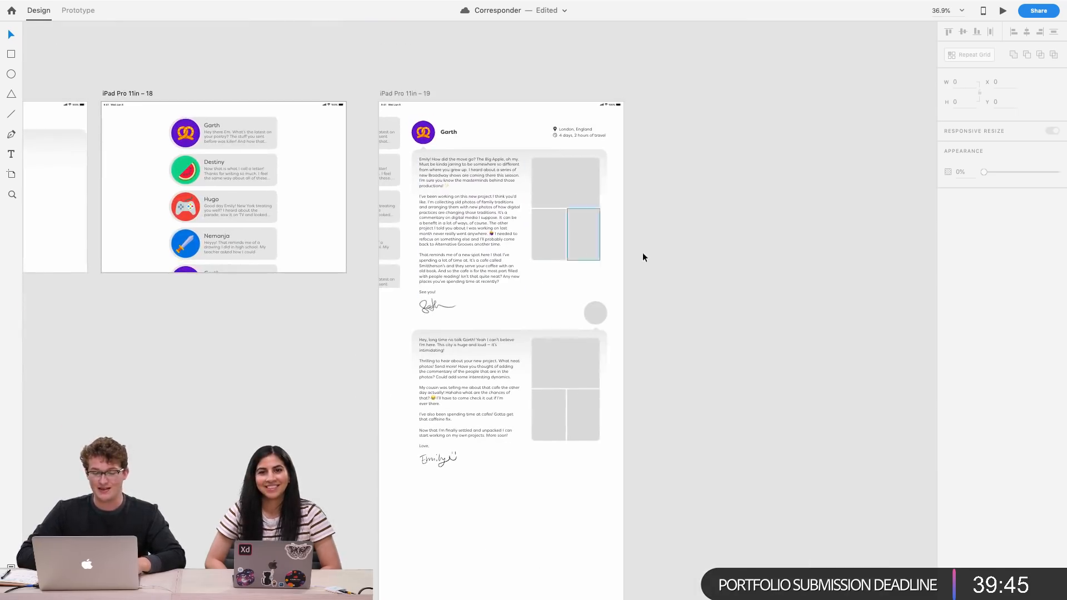
drag(634, 296, 412, 131)
key(super+k)
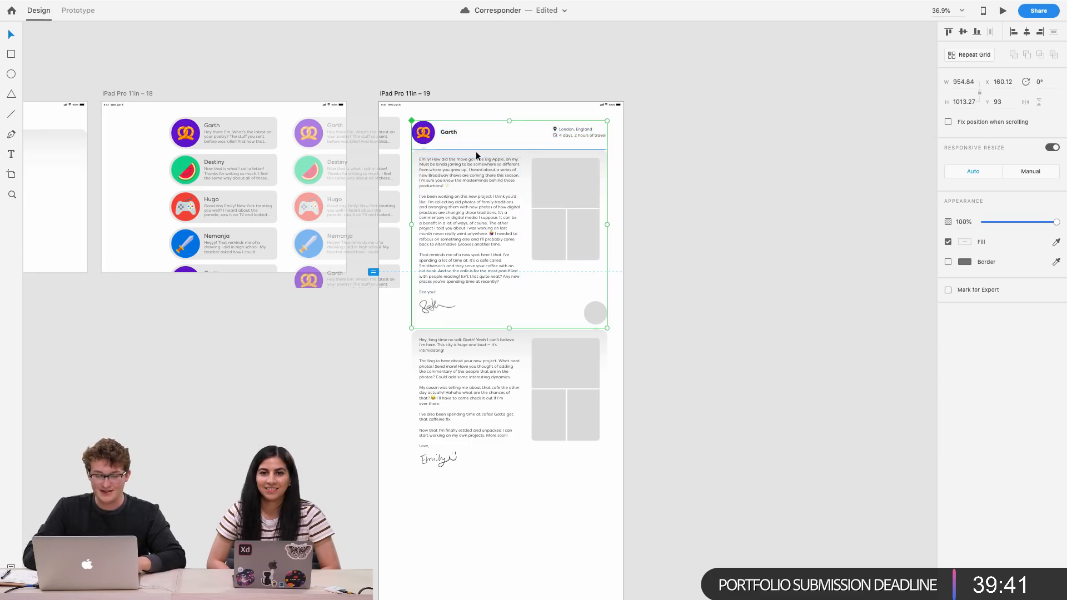
Paste a copy of Garth's letter block onto the inbox artboard and place it beside the cards
scroll(574, 238, left, 5)
scroll(574, 239, up, 2)
click(429, 220)
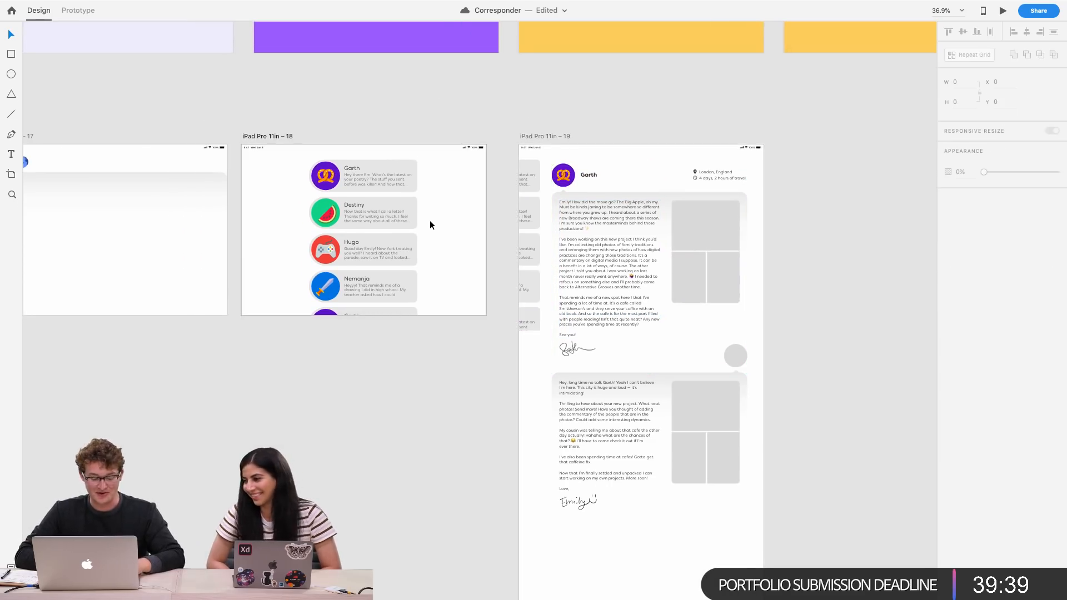
key(super+v)
click(432, 225)
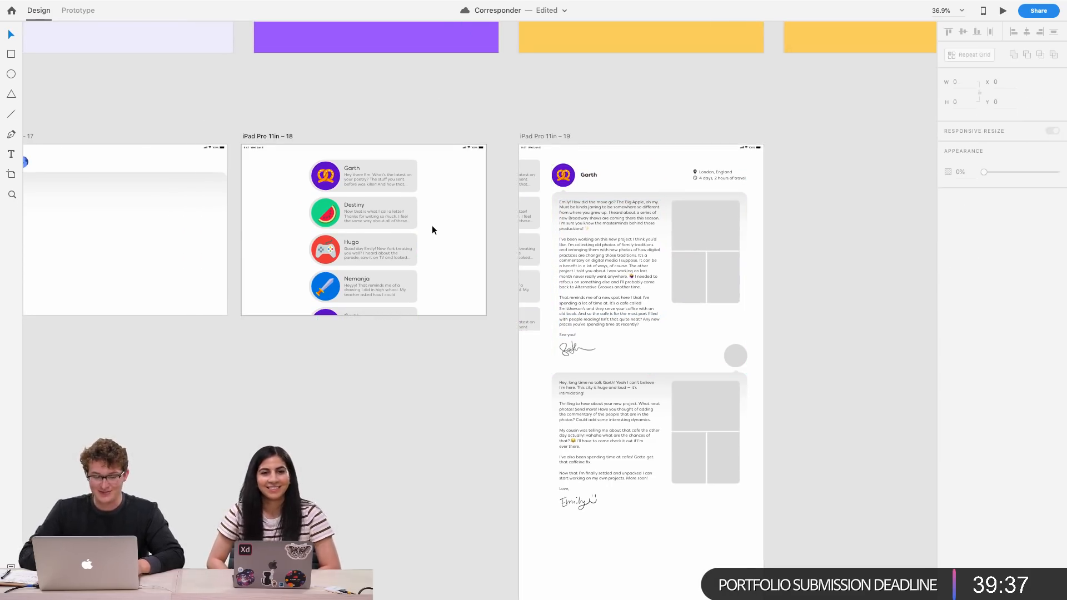
click(586, 215)
click(422, 222)
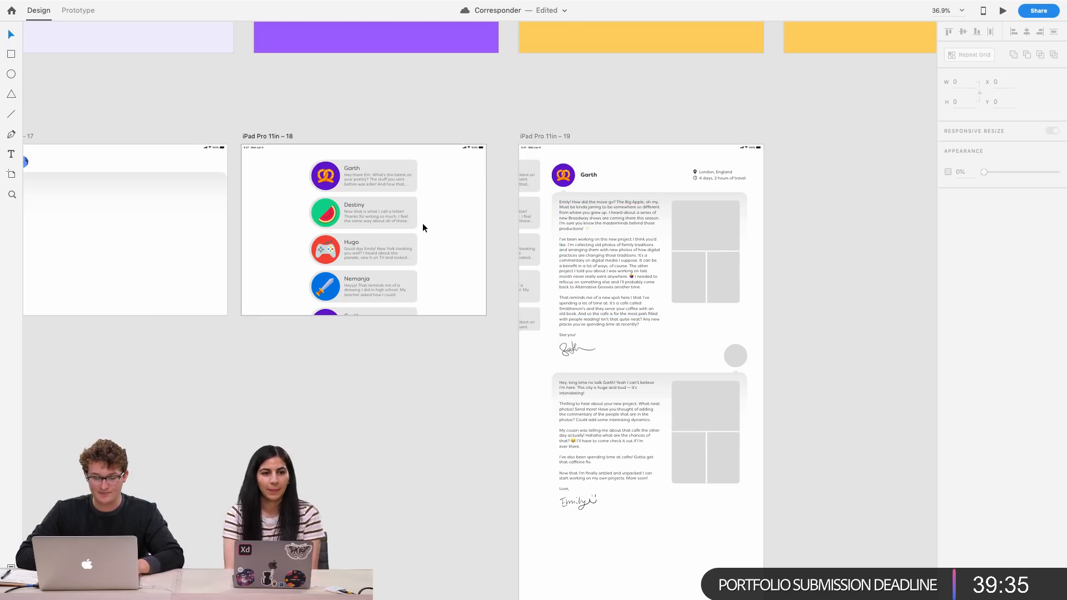
key(super+v)
drag(371, 224, 533, 232)
scroll(429, 231, up, 5)
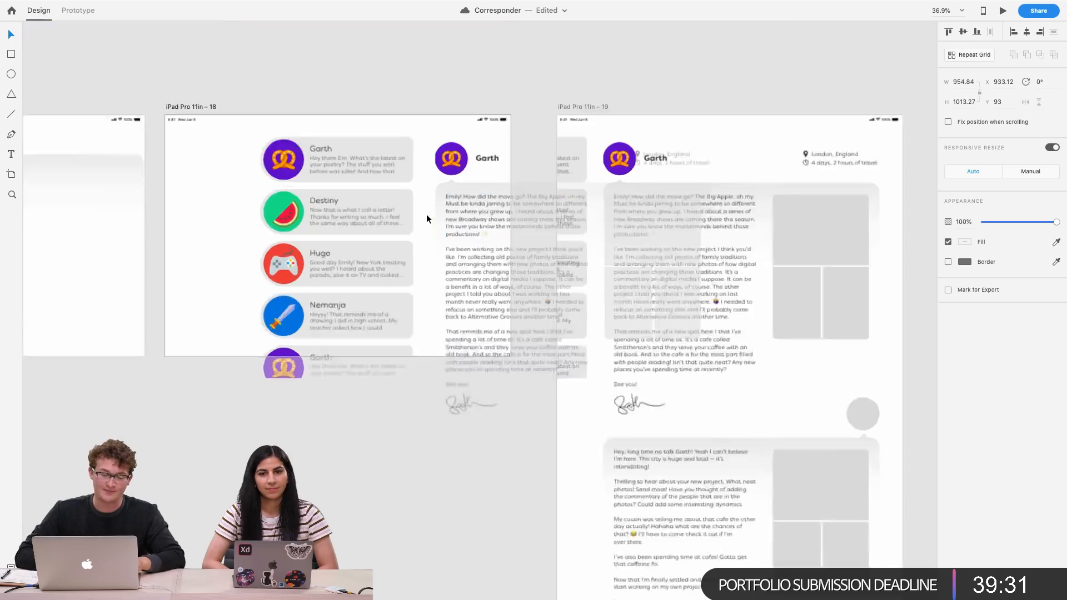
Nudge the pasted letter copy slightly right and set its opacity to 0%
key(3)
key(5)
scroll(404, 123, up, 3)
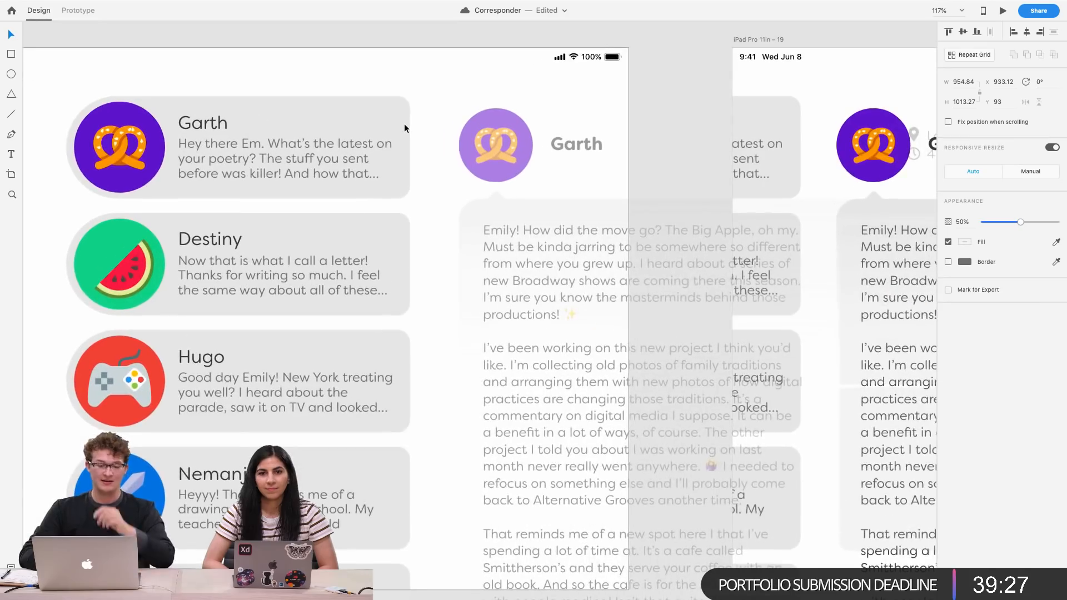
scroll(345, 116, up, 3)
scroll(346, 116, down, 5)
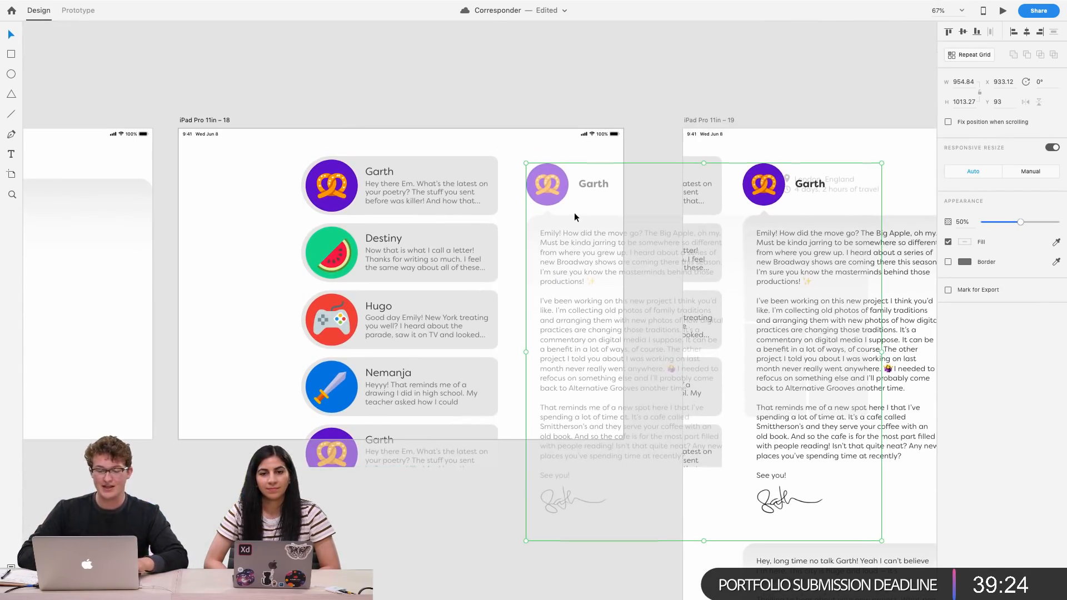
drag(571, 218, 636, 223)
drag(995, 224, 911, 225)
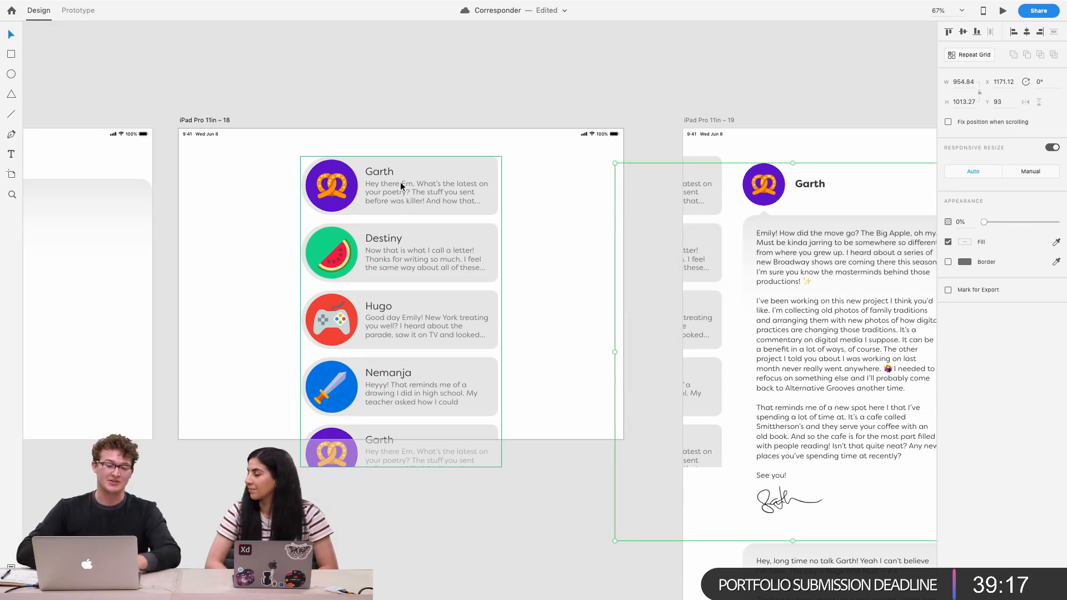
click(406, 106)
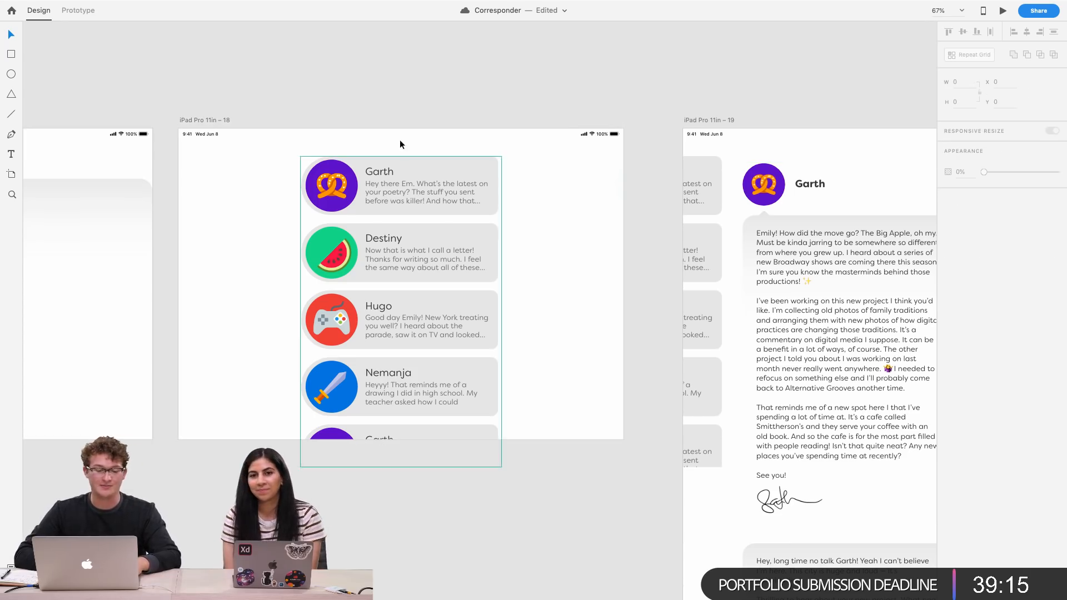
Review the inbox and Garth letter artboards side by side
scroll(585, 229, down, 5)
scroll(584, 229, right, 5)
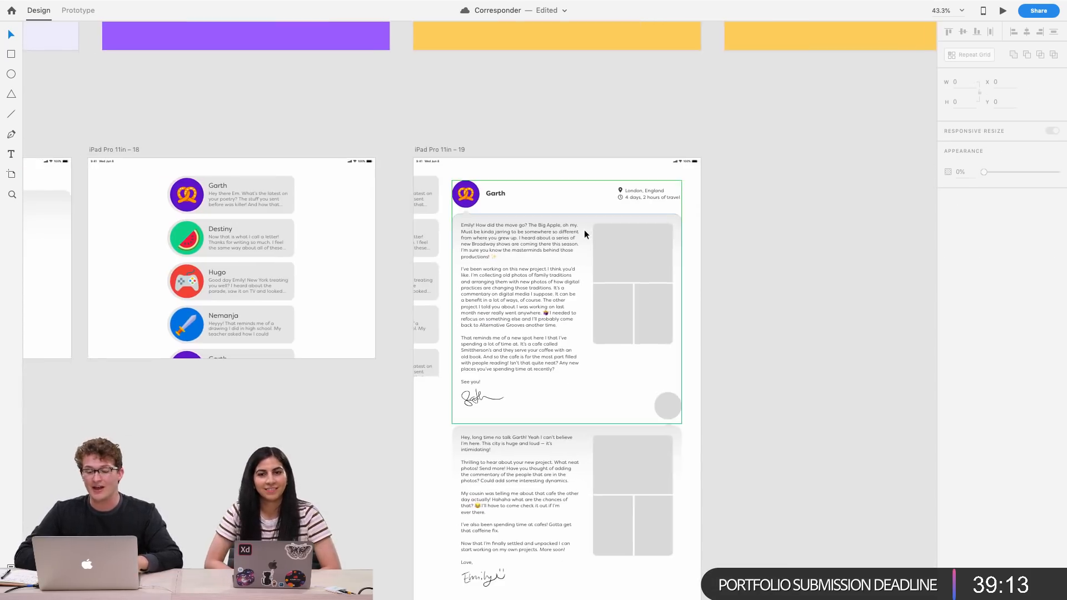
scroll(435, 252, up, 5)
scroll(435, 252, left, 5)
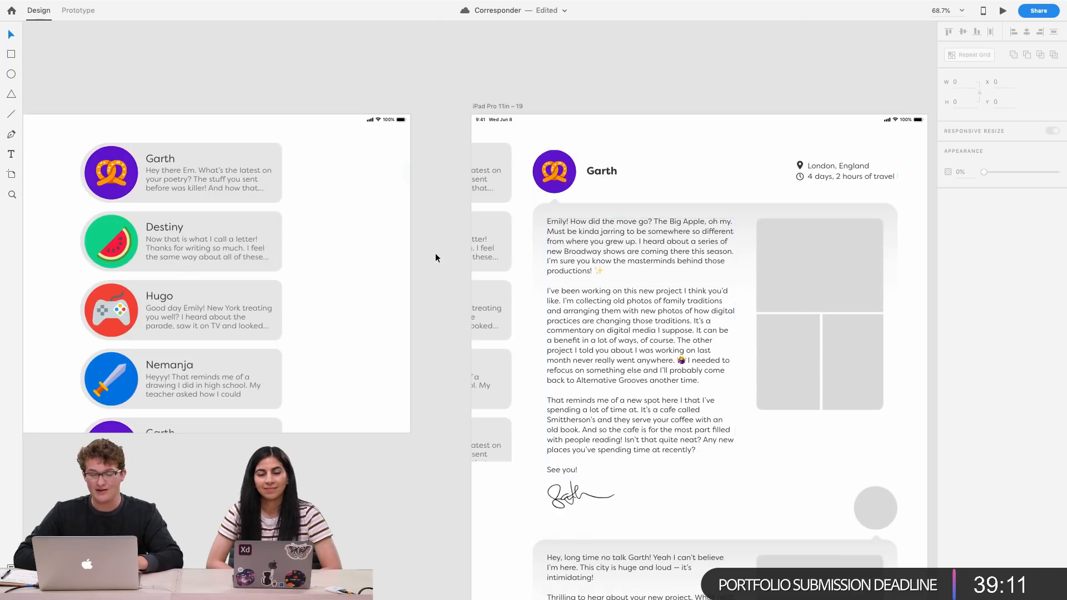
scroll(435, 252, down, 4)
scroll(435, 252, right, 3)
scroll(435, 252, left, 4)
scroll(436, 253, down, 2)
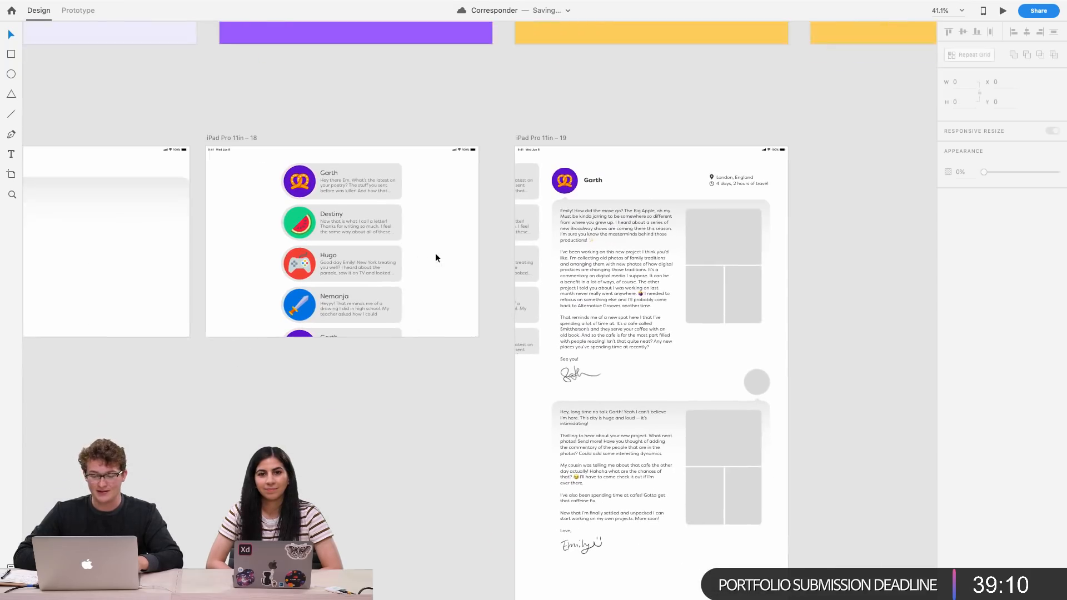
Wire the inbox artboard to the Garth letter artboard with a Tap trigger and Auto-Animate action
click(232, 139)
click(79, 11)
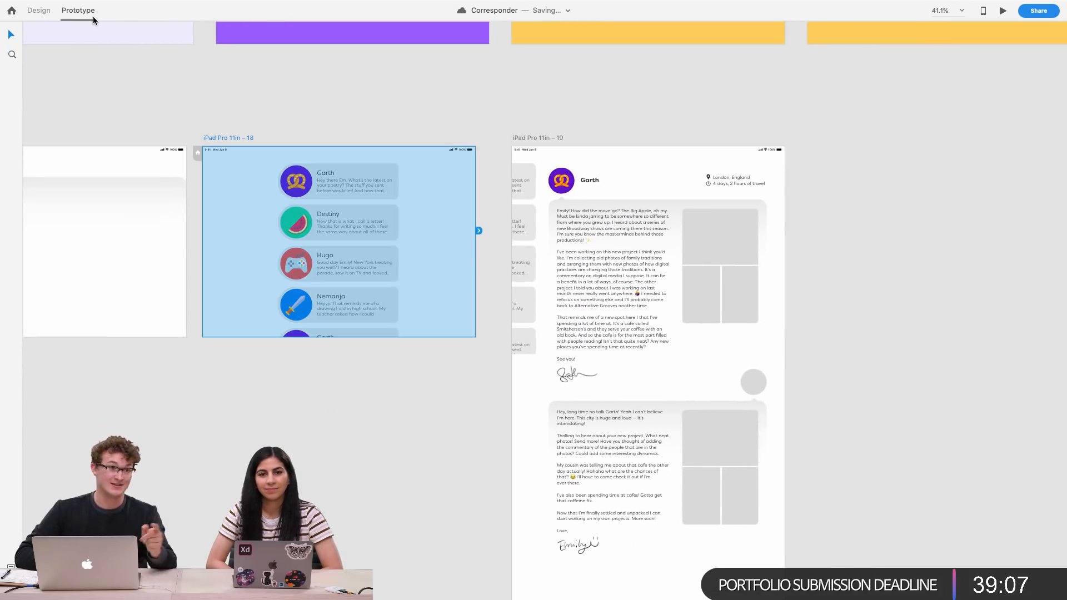
drag(479, 231, 568, 271)
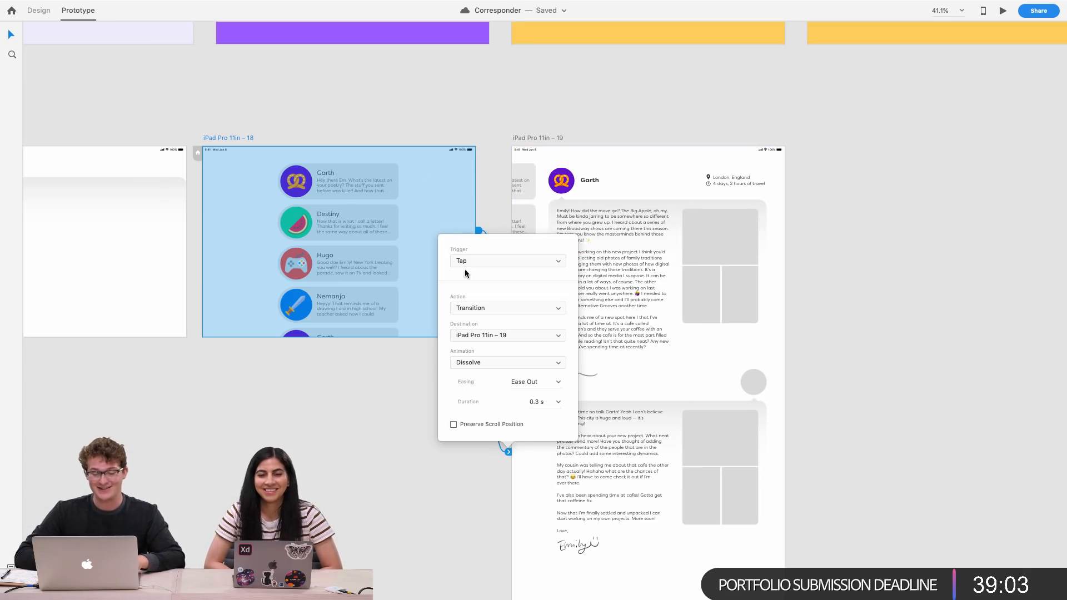
click(495, 258)
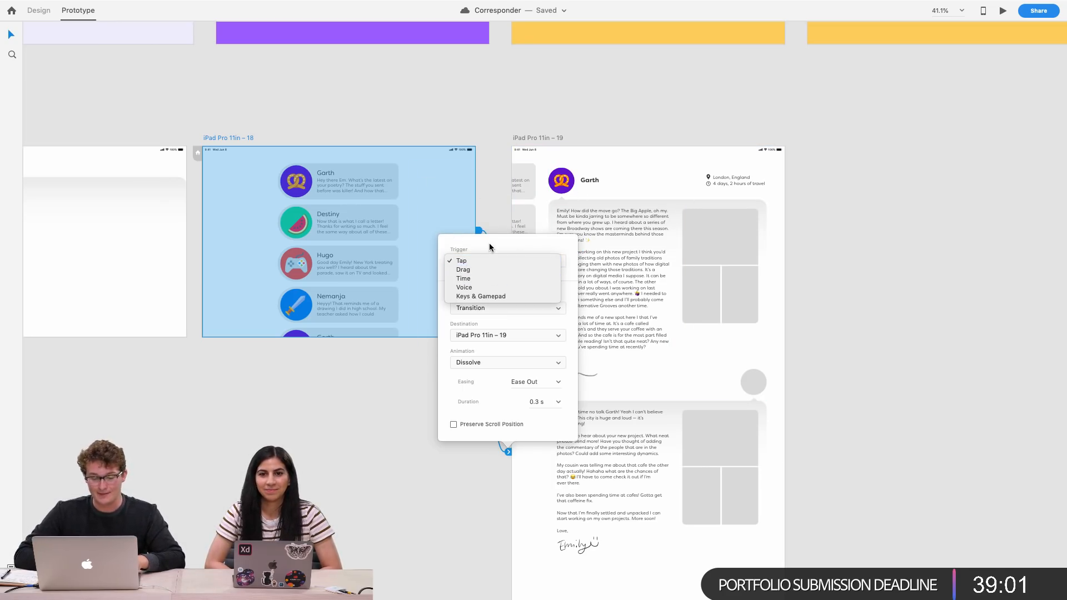
click(485, 255)
click(486, 308)
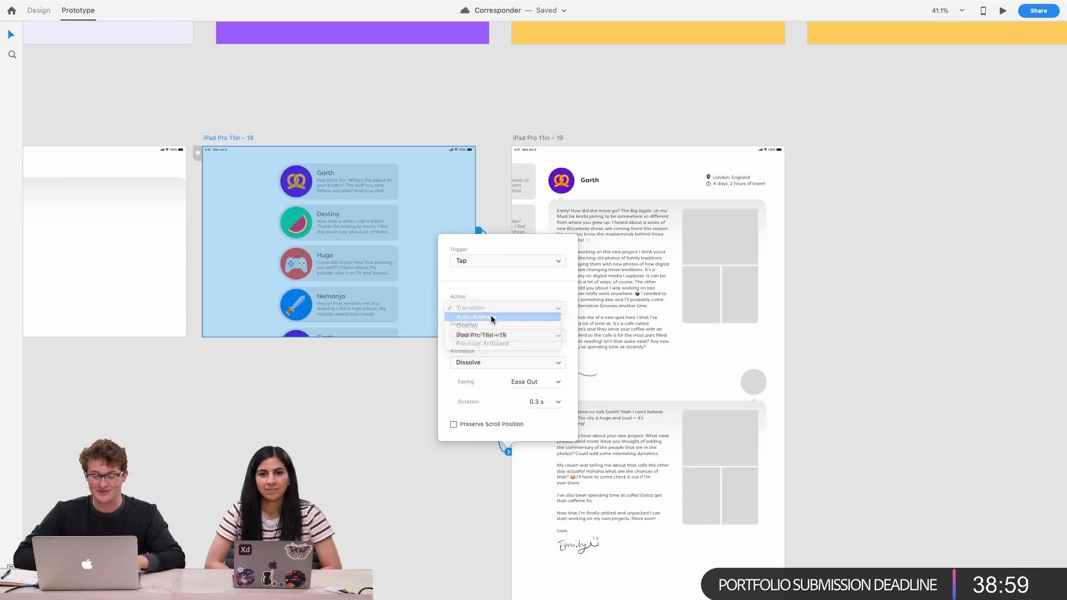
click(482, 317)
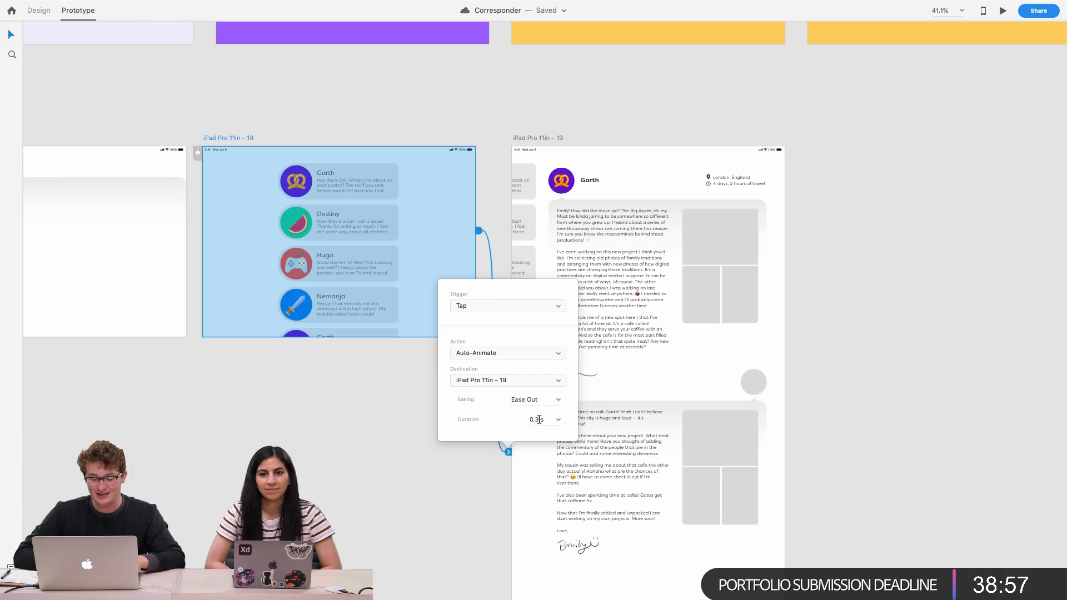
click(439, 131)
click(415, 160)
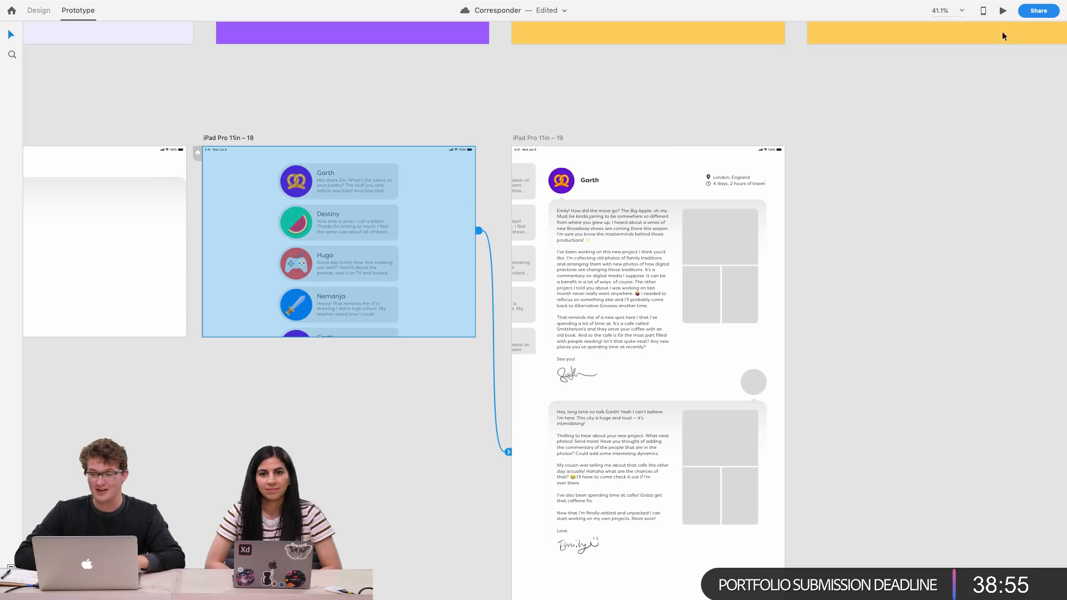
Preview the prototype, tap through to the letter screen, and return to Design mode
click(1002, 12)
click(618, 289)
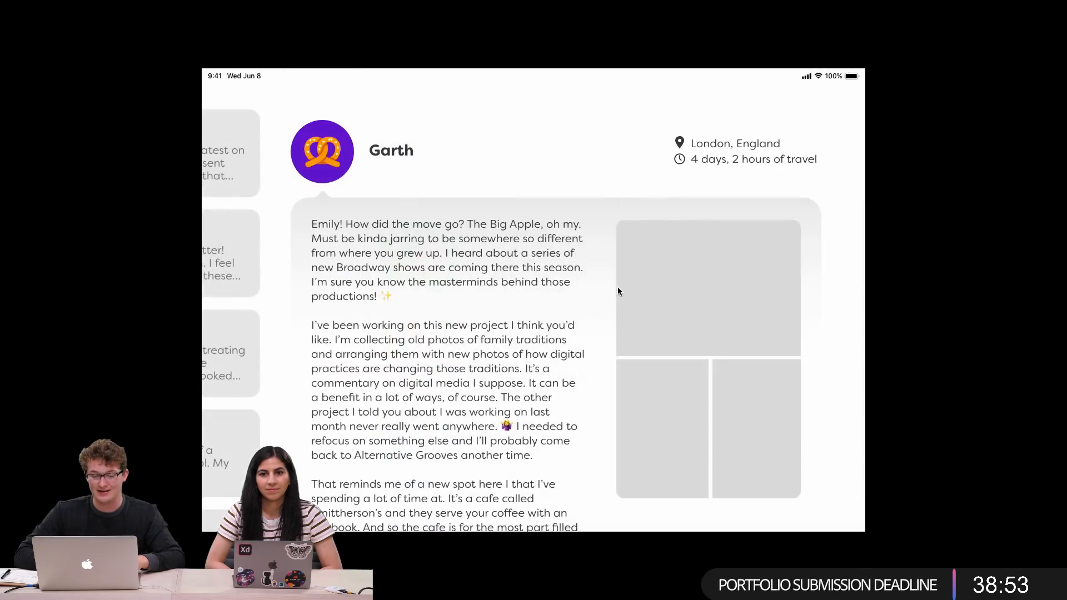
key(Escape)
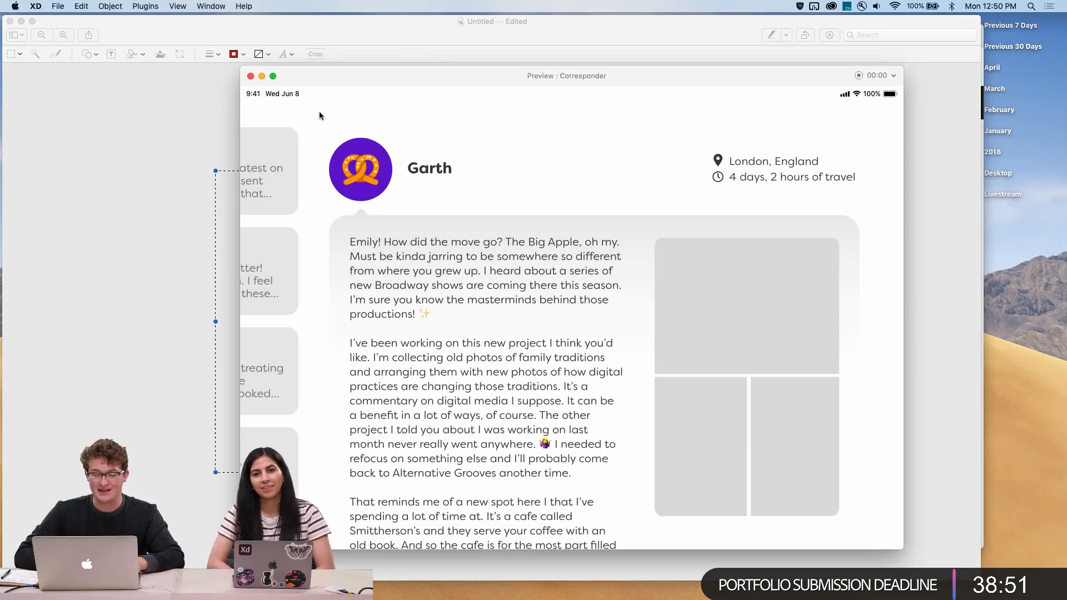
click(251, 76)
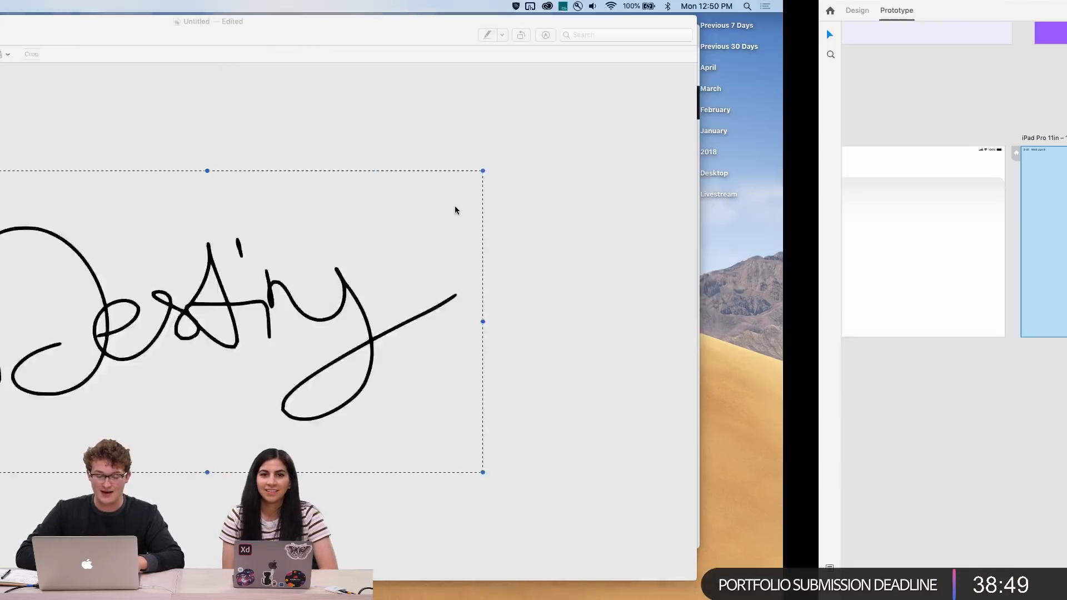
click(528, 244)
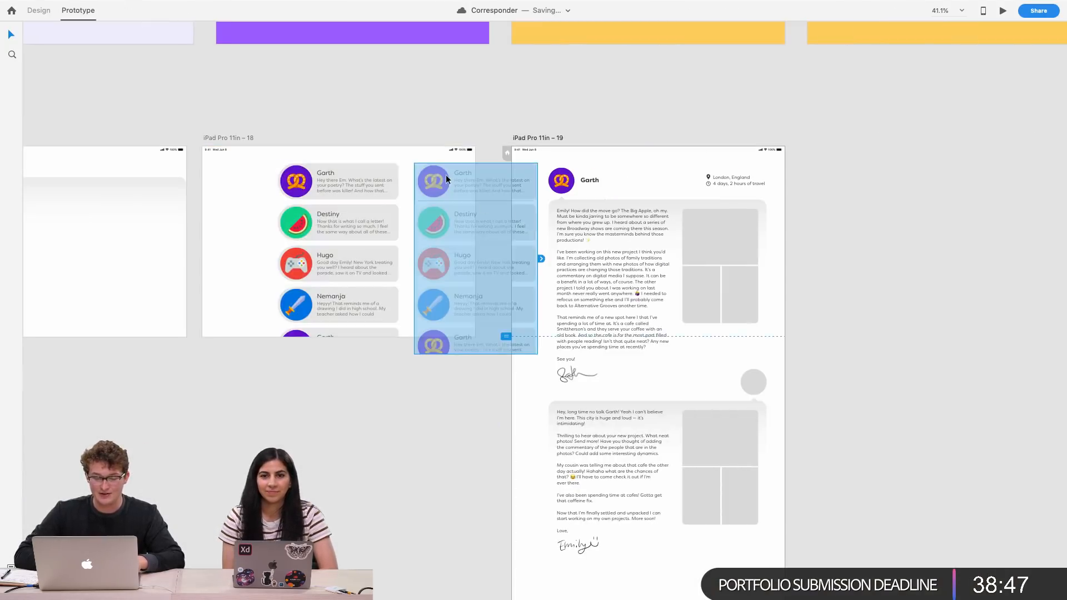
click(341, 173)
click(38, 10)
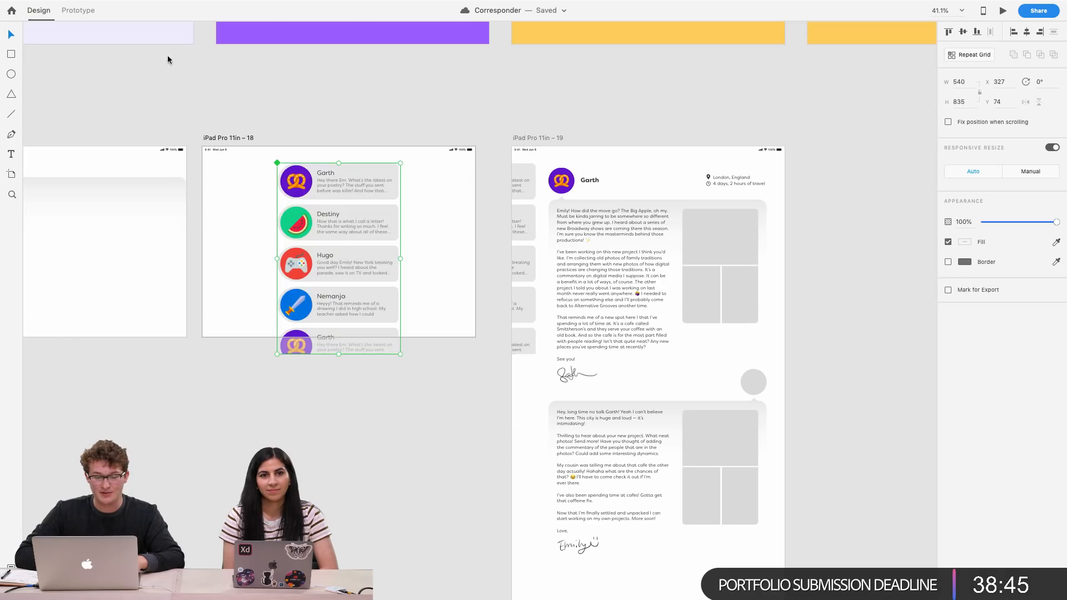
Delete the faded card-grid copy from the left edge of the Garth letter artboard
scroll(443, 238, up, 3)
click(579, 216)
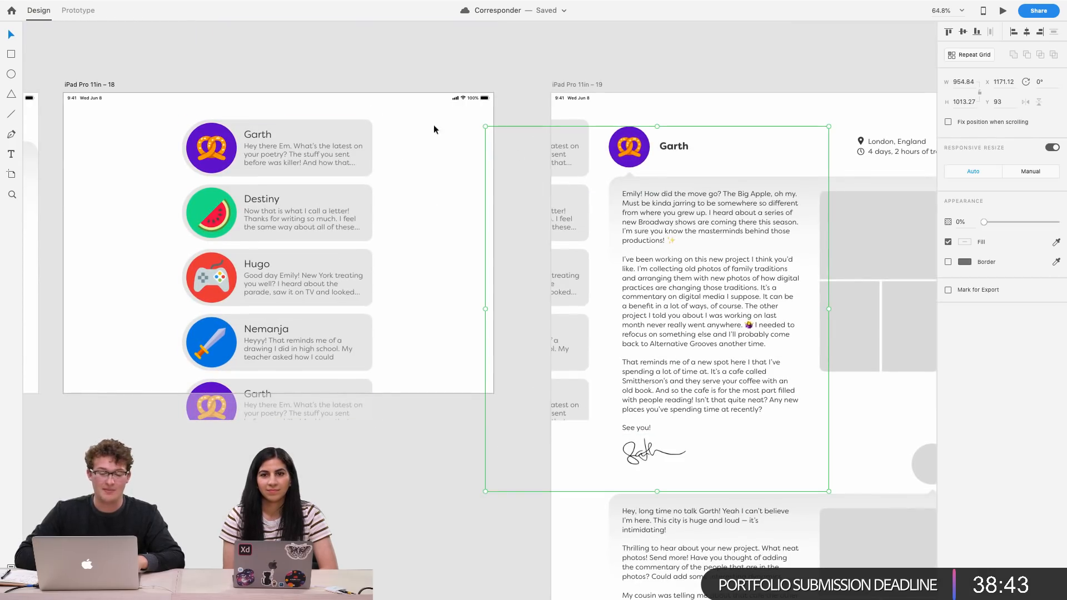
click(568, 124)
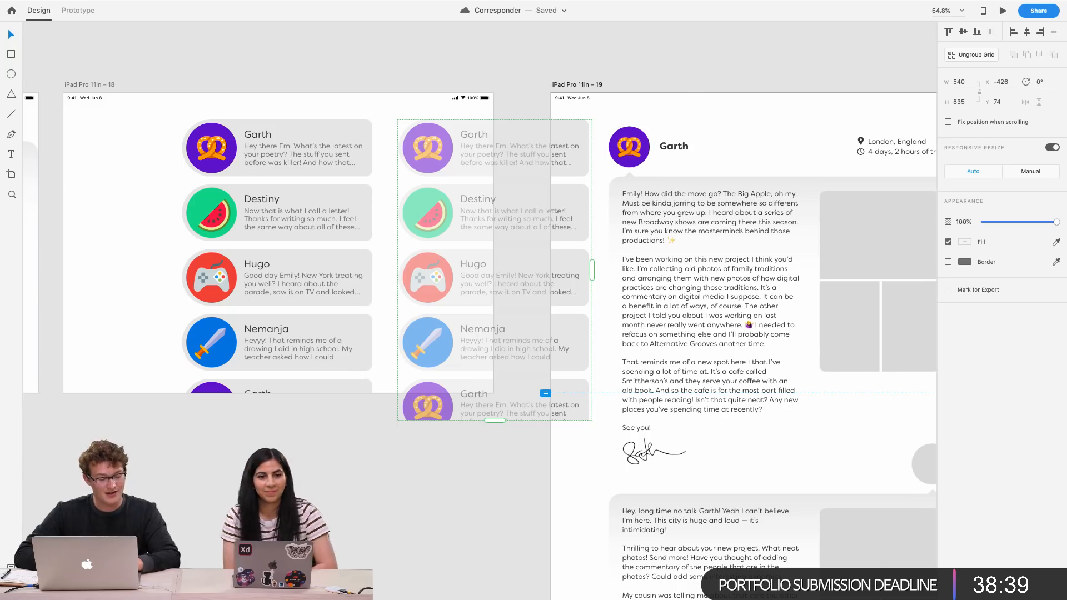
click(12, 568)
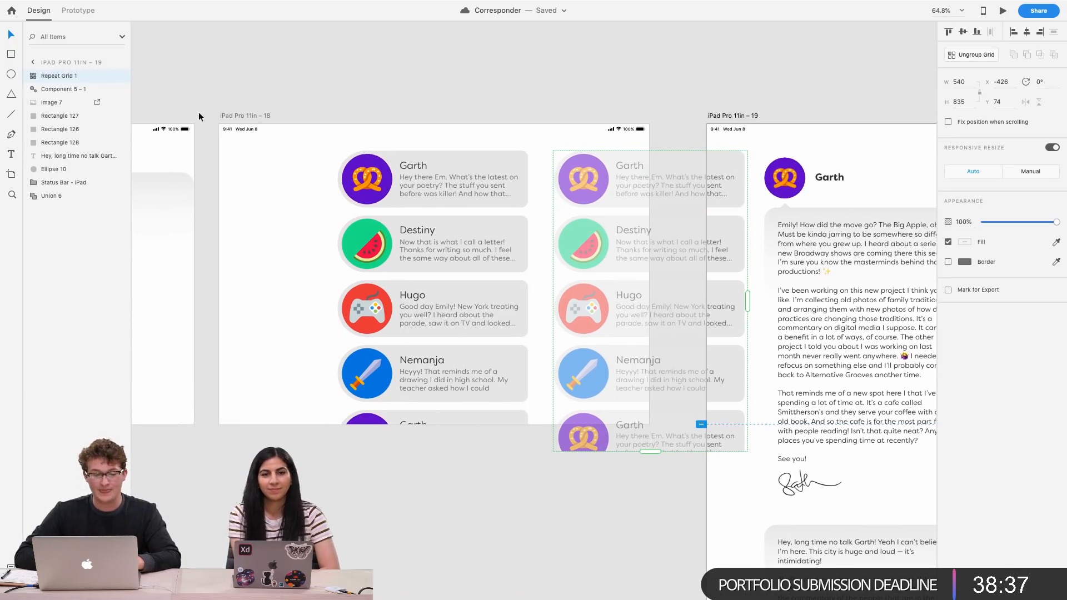
click(461, 228)
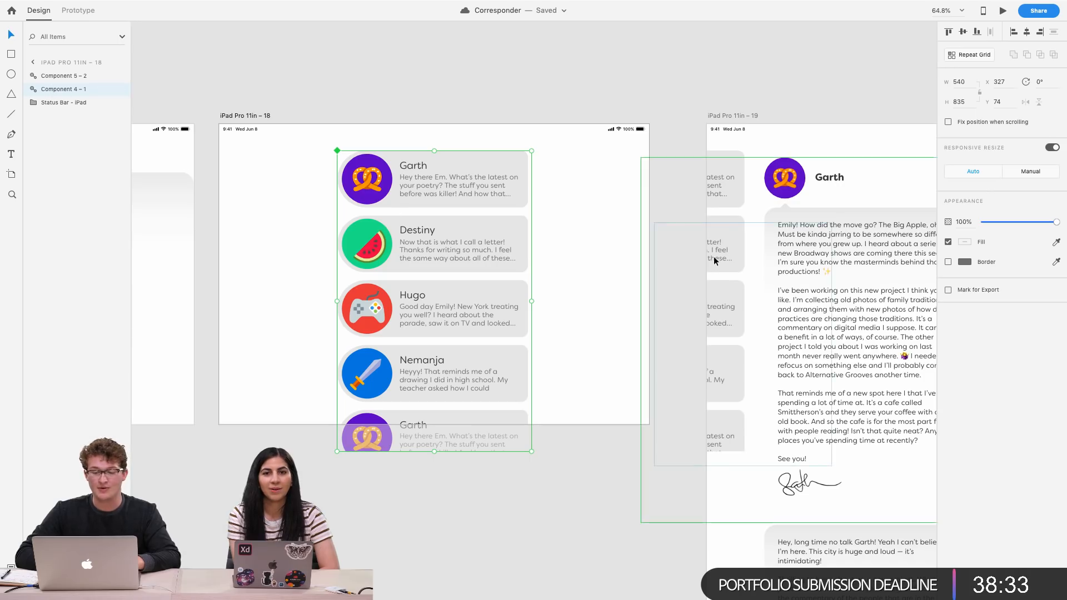
click(711, 187)
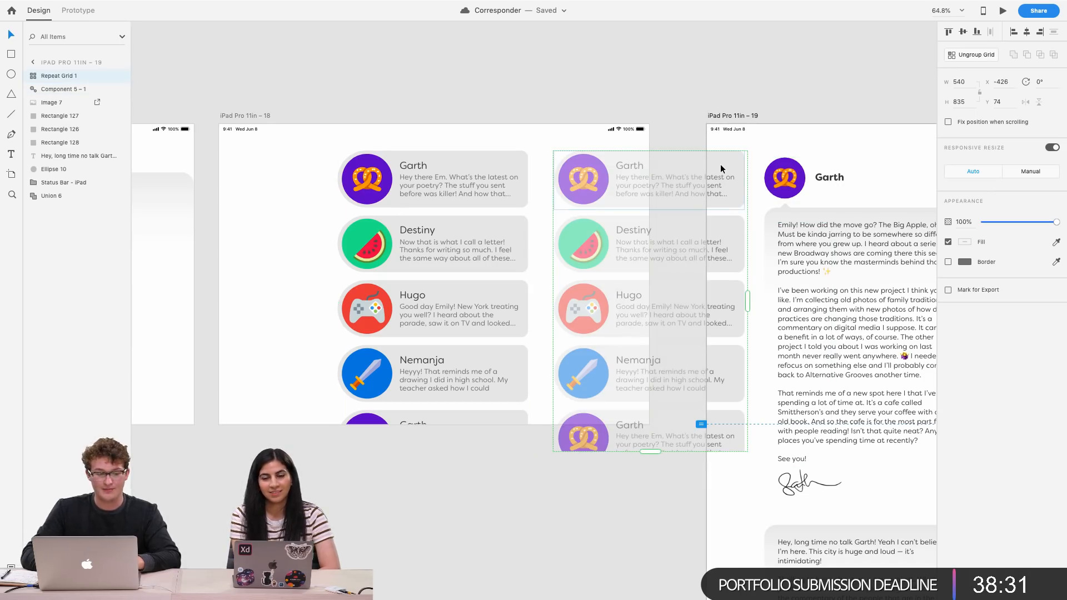
key(Delete)
Paste a copy of the card grid onto the Garth letter artboard and move it to its left edge
click(491, 163)
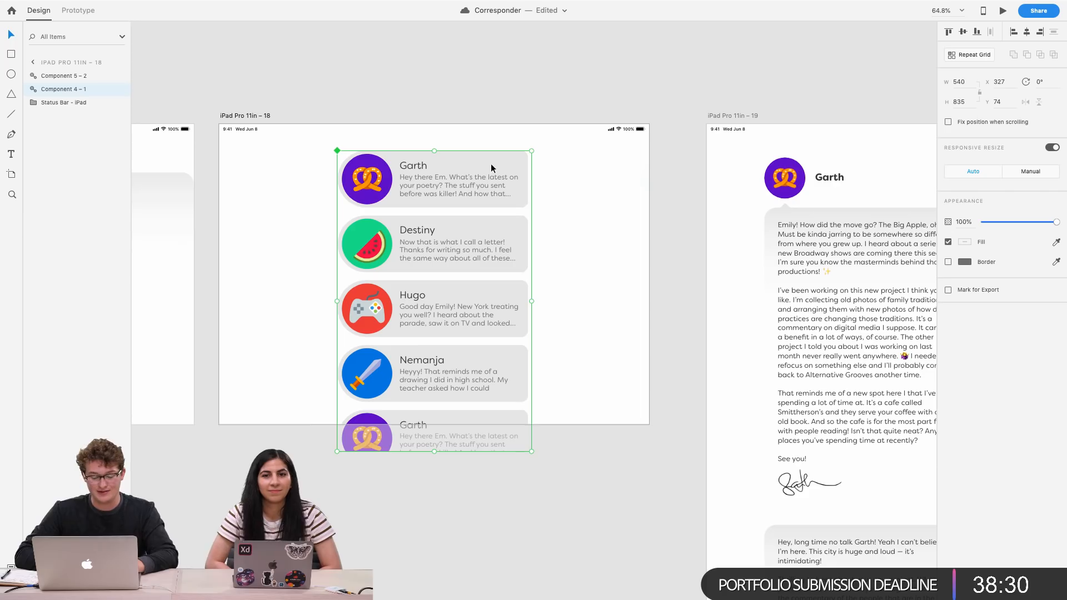
click(798, 183)
key(super+v)
drag(892, 186, 636, 198)
Rename the pasted card-grid layer on the letter artboard to Component 4 – 1
click(404, 232)
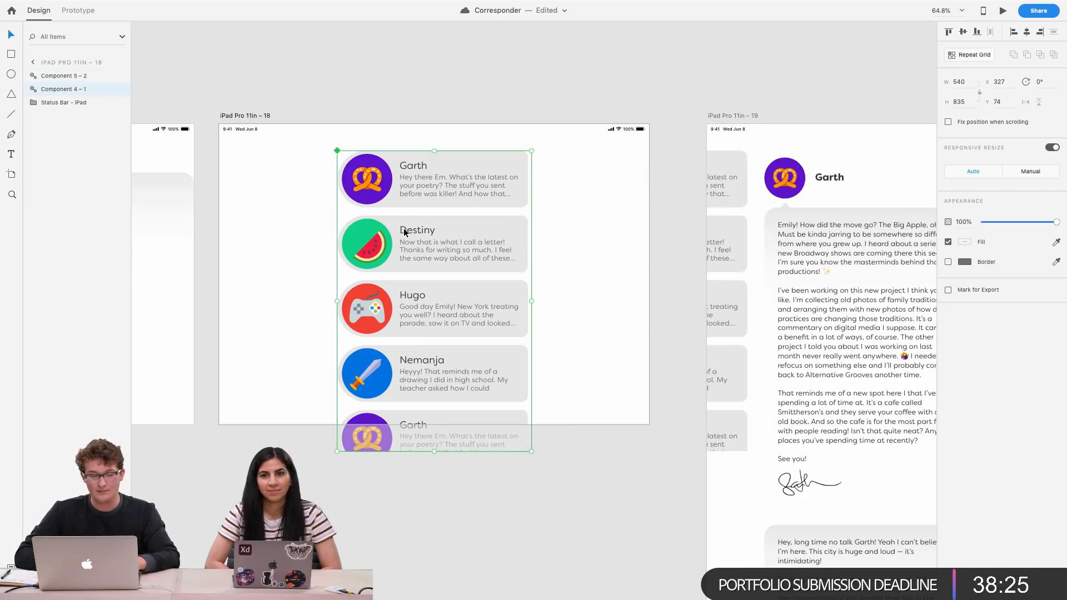
click(734, 173)
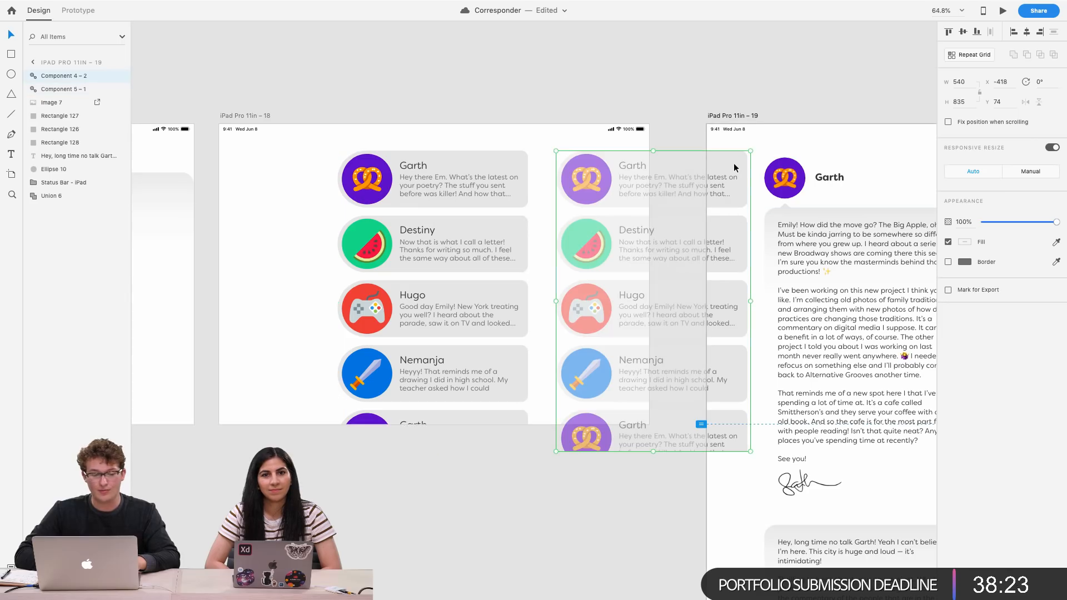
double_click(85, 76)
key(BackSpace)
text(1)
key(Return)
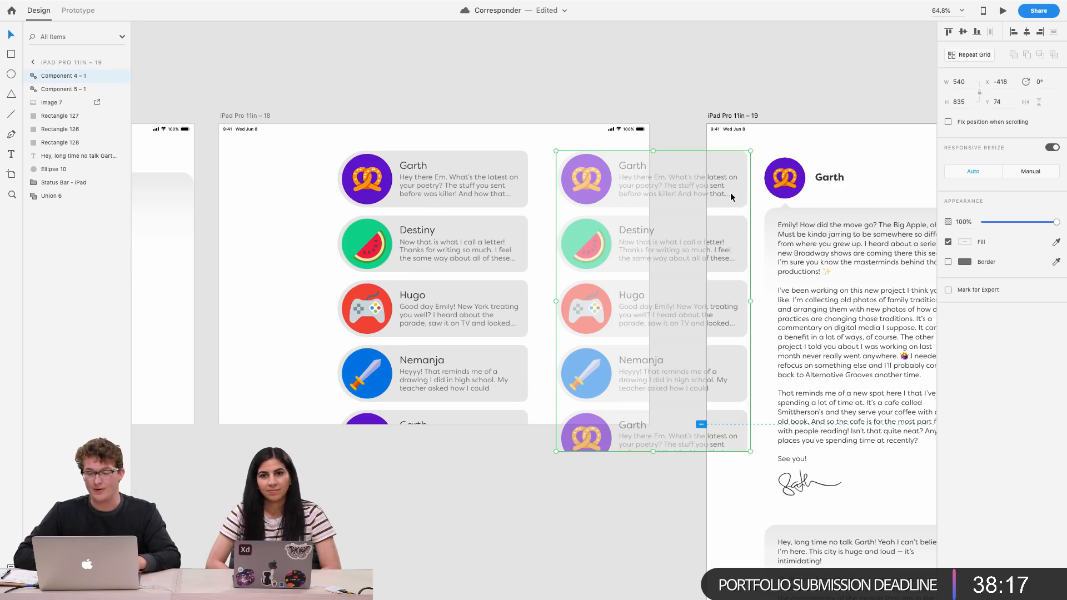
Preview the prototype again, test the tap transition to Garth's letter, and close the preview window
click(556, 74)
click(486, 48)
scroll(530, 164, up, 4)
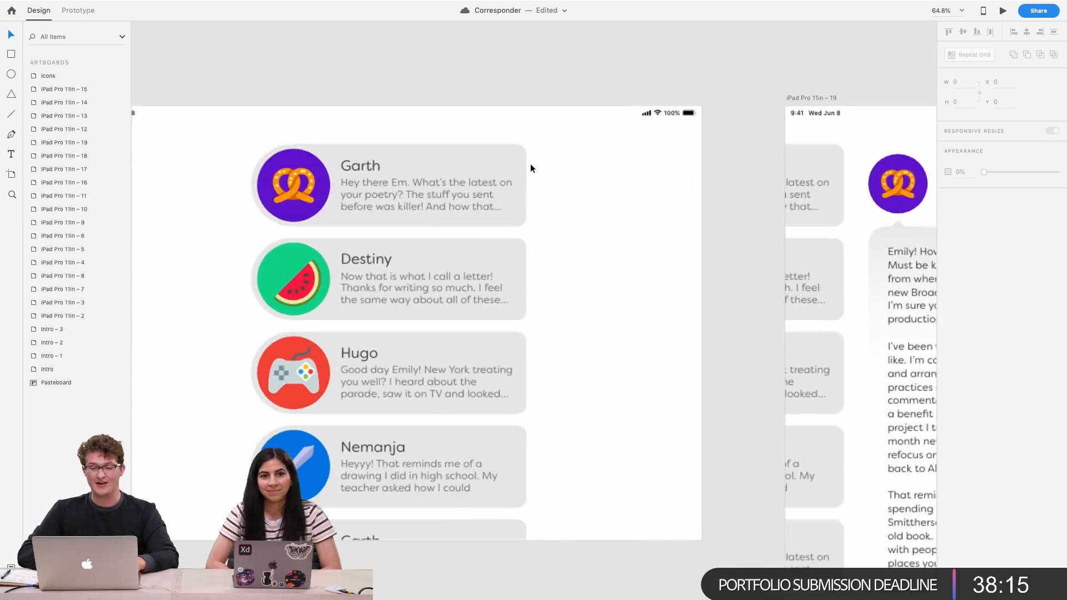
scroll(530, 164, left, 4)
scroll(530, 163, down, 1)
scroll(530, 167, down, 5)
scroll(530, 167, right, 2)
click(393, 169)
click(434, 168)
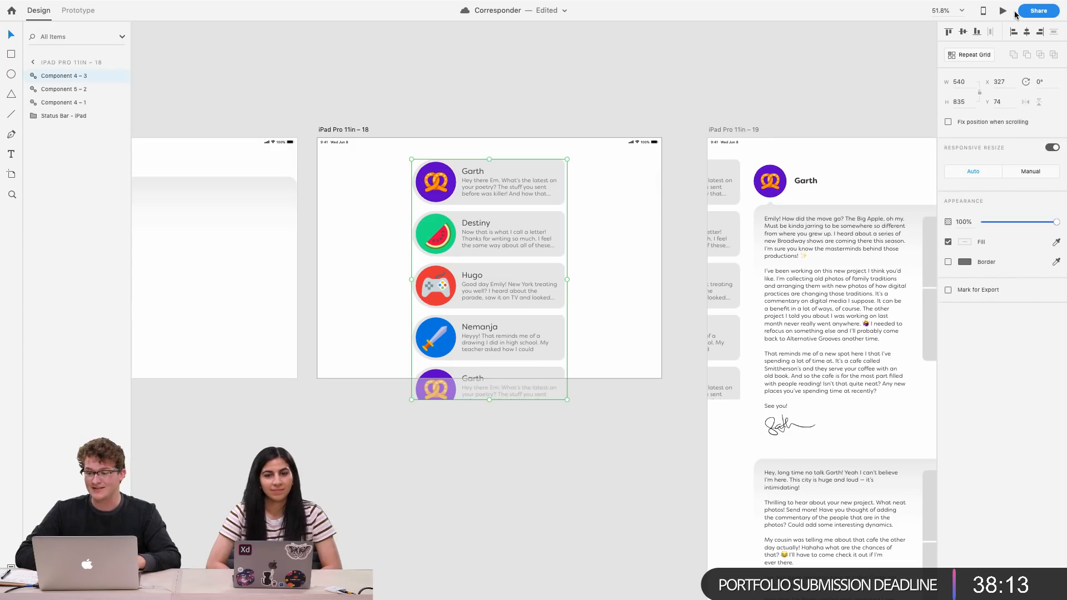
click(1003, 12)
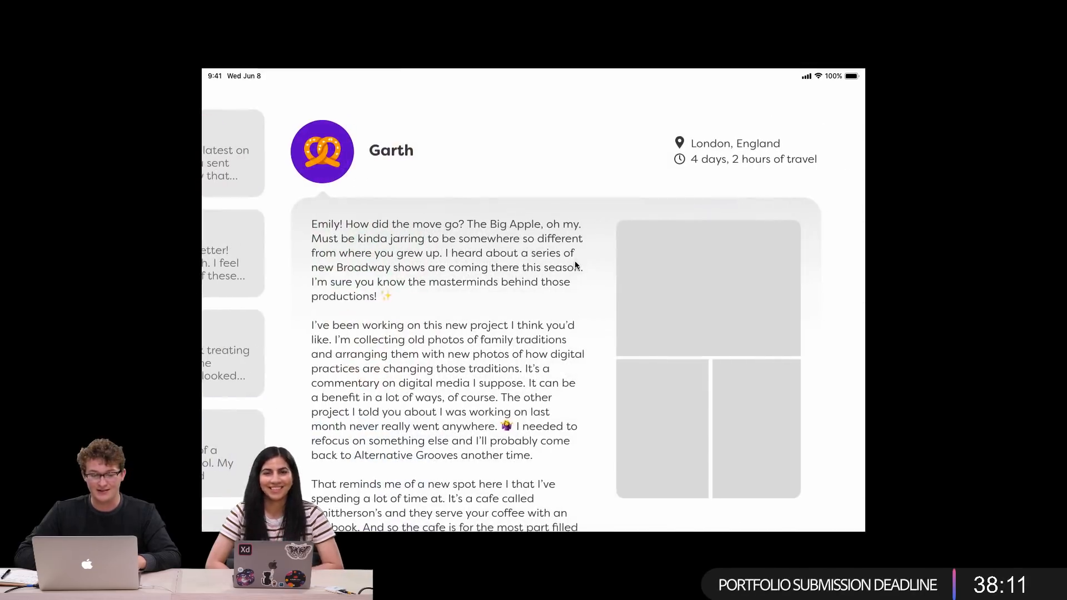
click(397, 218)
click(461, 207)
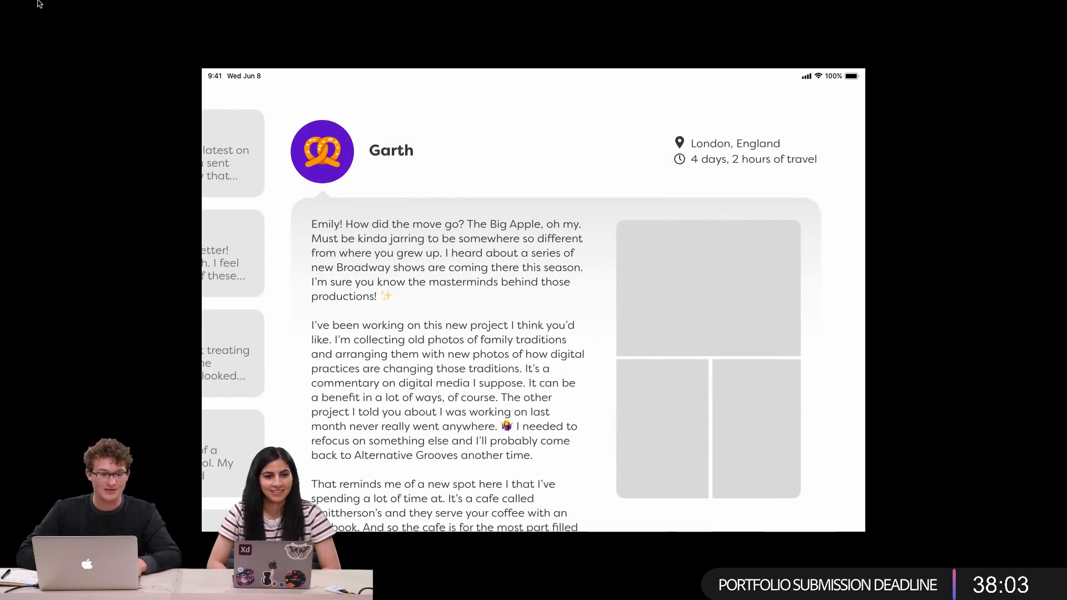
click(33, 23)
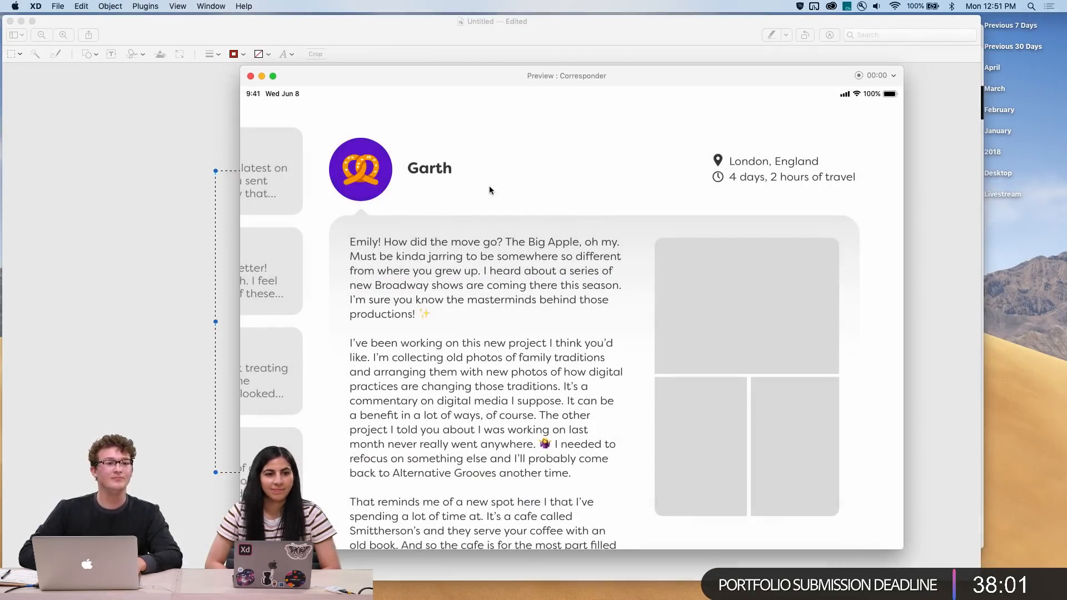
mouse_move(259, 68)
mouse_down()
mouse_move(365, 78)
mouse_move(435, 69)
mouse_up()
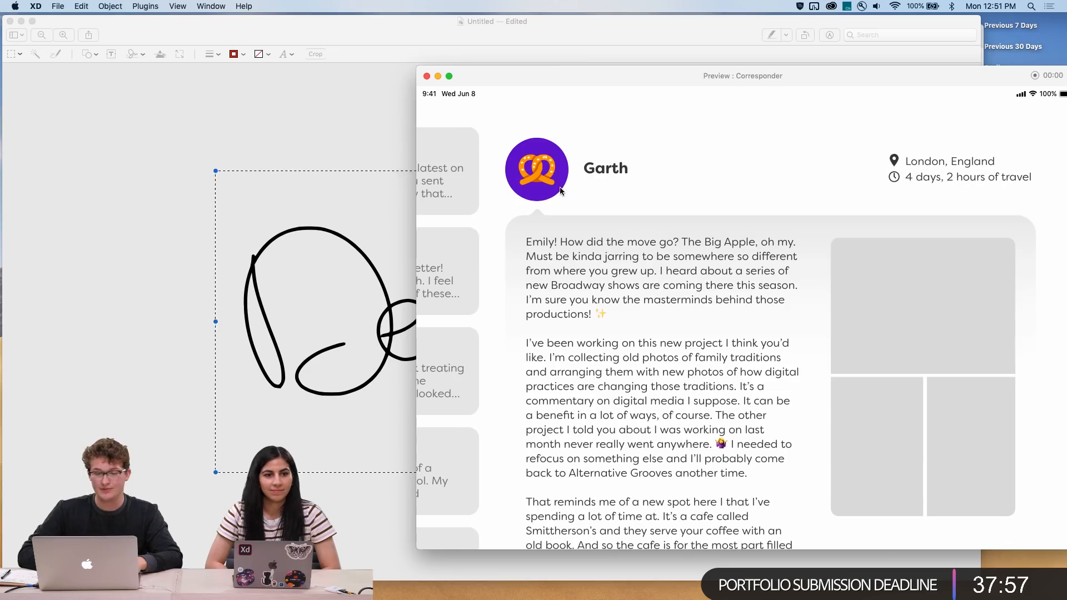
key(ctrl+Up)
click(565, 27)
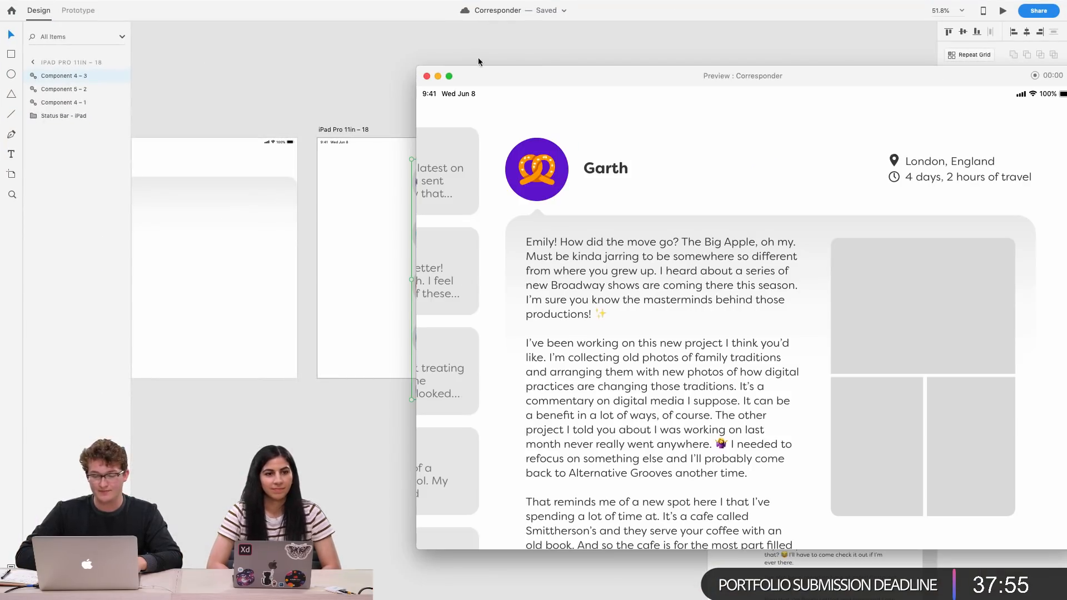
click(427, 76)
Rename the hidden letter copy on the inbox artboard to Component 5 – 1, matching Garth's letter block
scroll(828, 340, right, 6)
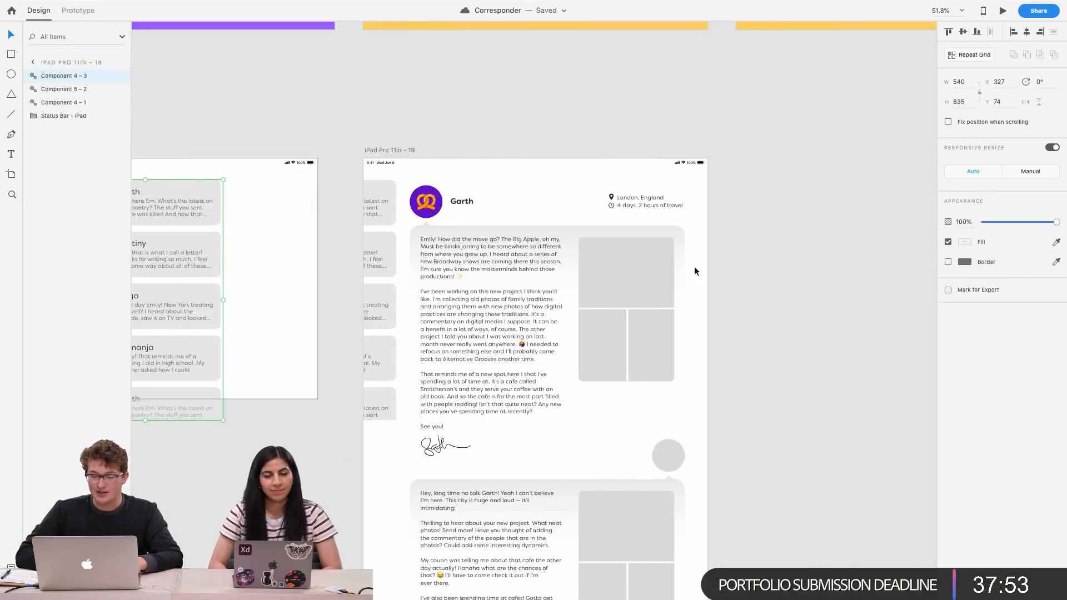
click(681, 259)
scroll(595, 229, left, 4)
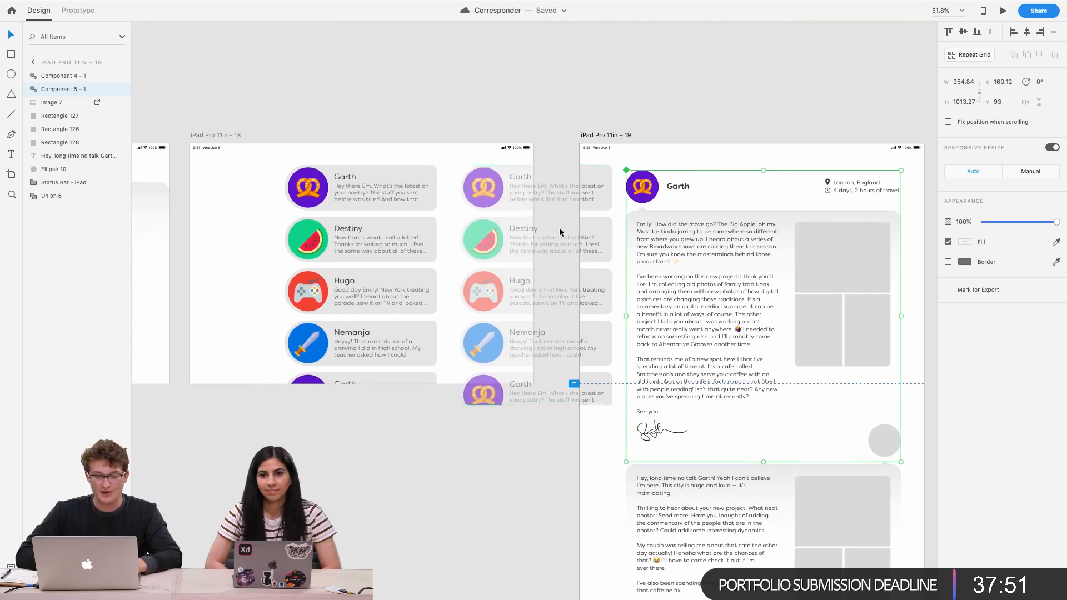
click(407, 78)
click(403, 229)
click(531, 222)
double_click(86, 90)
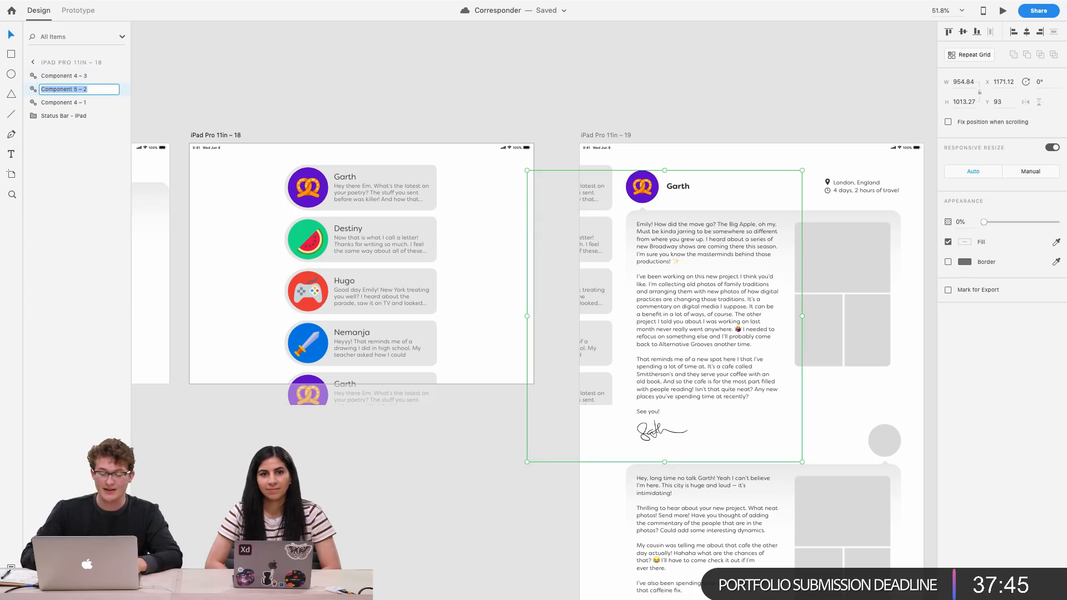
key(Return)
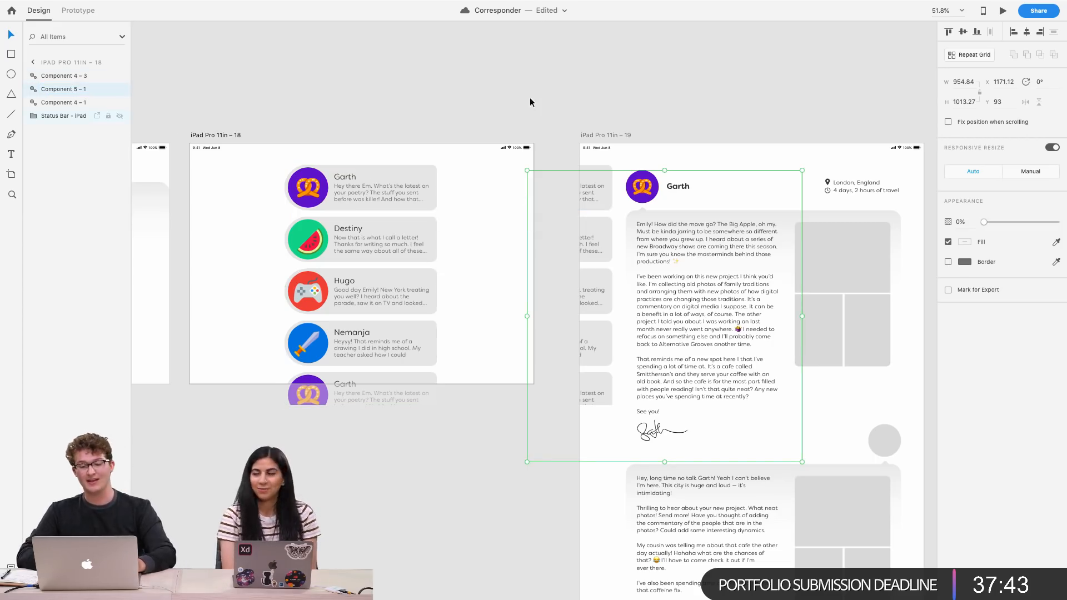
Zoom in and examine Garth's letter block and signature on the letter artboard
click(527, 82)
scroll(527, 83, down, 3)
scroll(527, 83, right, 3)
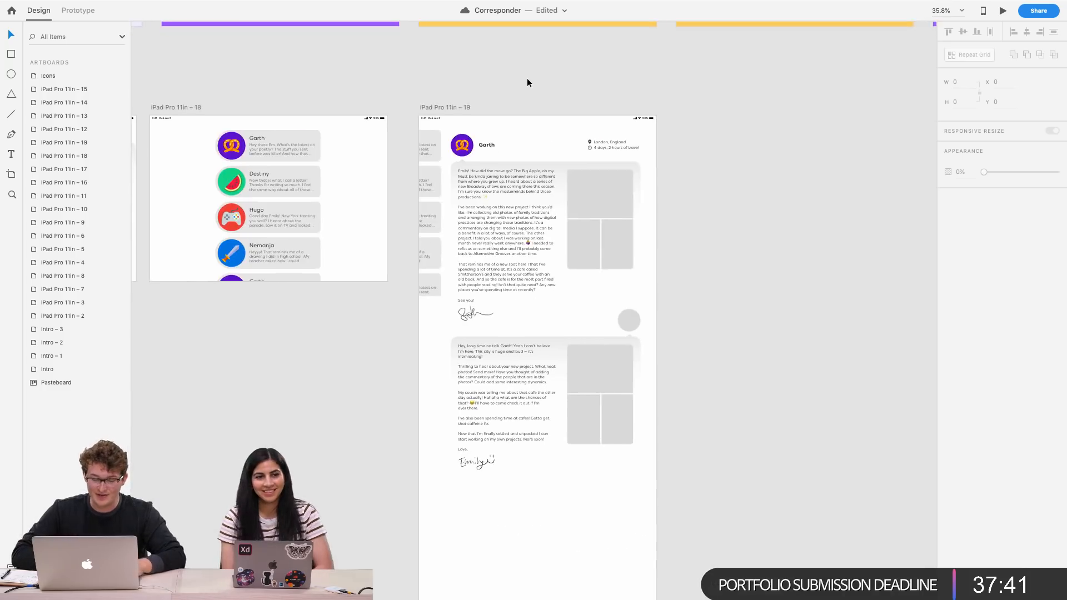
scroll(528, 82, up, 4)
scroll(527, 82, right, 3)
scroll(483, 173, up, 3)
scroll(482, 183, down, 2)
scroll(481, 184, left, 2)
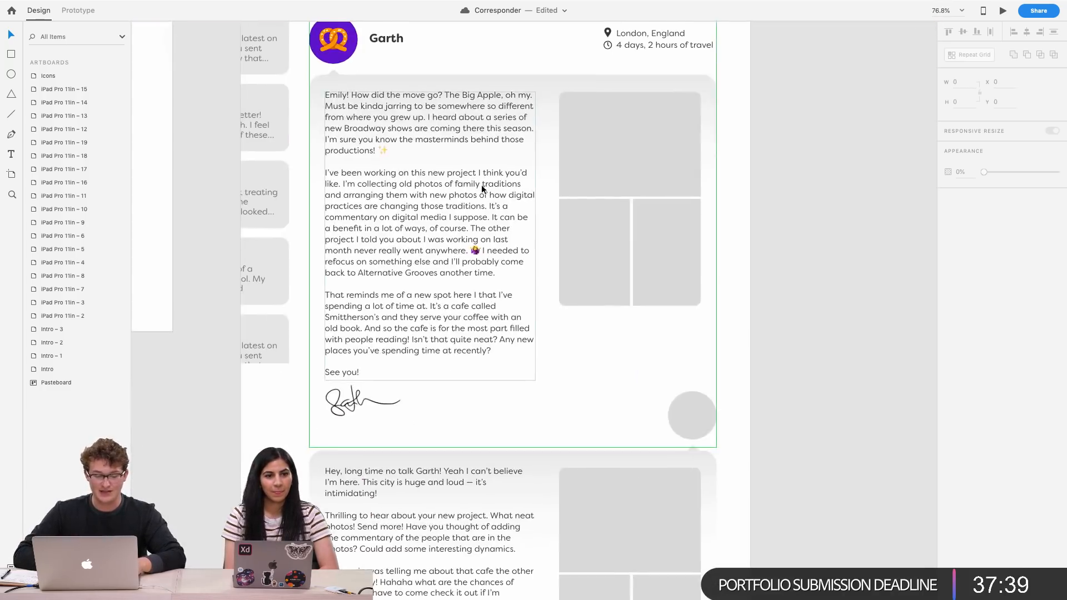
scroll(491, 305, down, 4)
scroll(491, 306, down, 2)
scroll(491, 306, left, 1)
scroll(491, 306, right, 1)
scroll(532, 371, up, 4)
scroll(533, 371, right, 2)
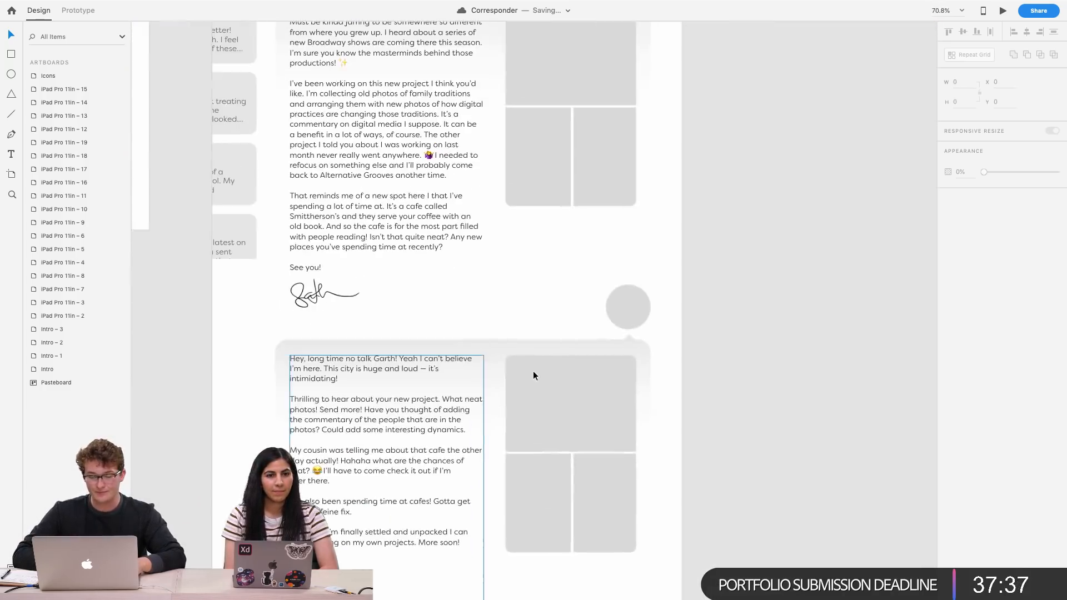
scroll(595, 320, up, 5)
scroll(606, 295, left, 3)
scroll(606, 295, down, 1)
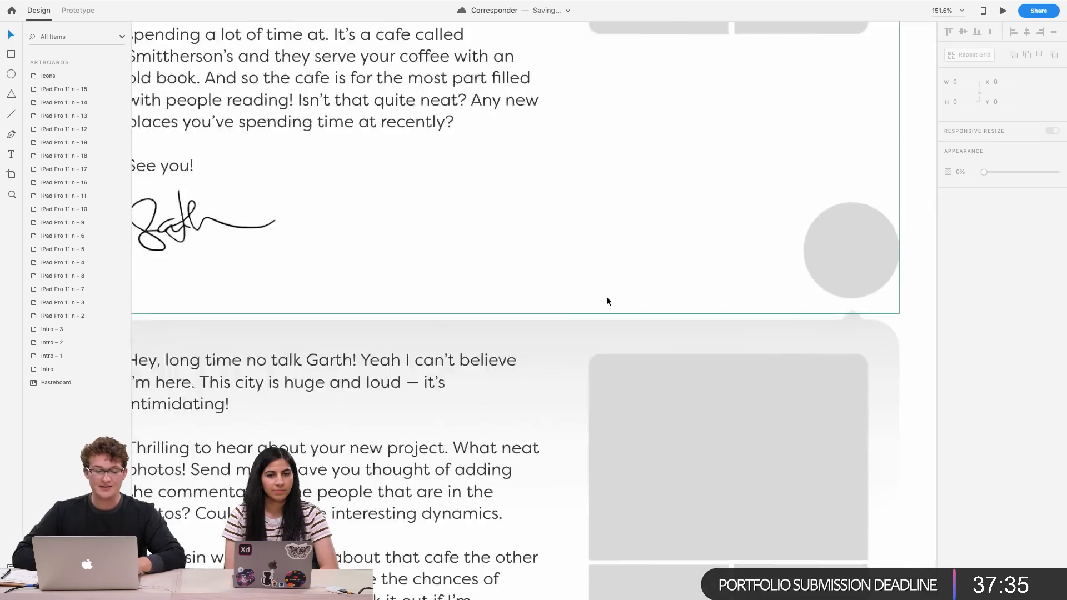
Examine the letter artboard's layout, including Garth's letter block and Emily's reply beneath it
scroll(606, 296, down, 4)
scroll(605, 295, left, 1)
scroll(606, 295, up, 3)
scroll(606, 295, right, 2)
scroll(606, 301, down, 3)
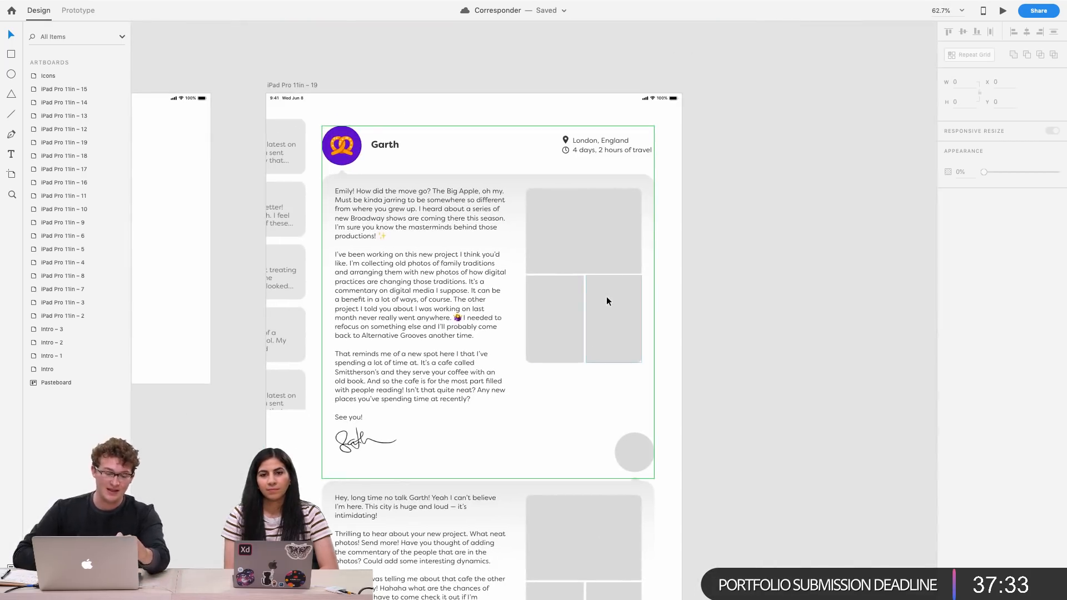
scroll(605, 296, down, 5)
scroll(606, 296, left, 2)
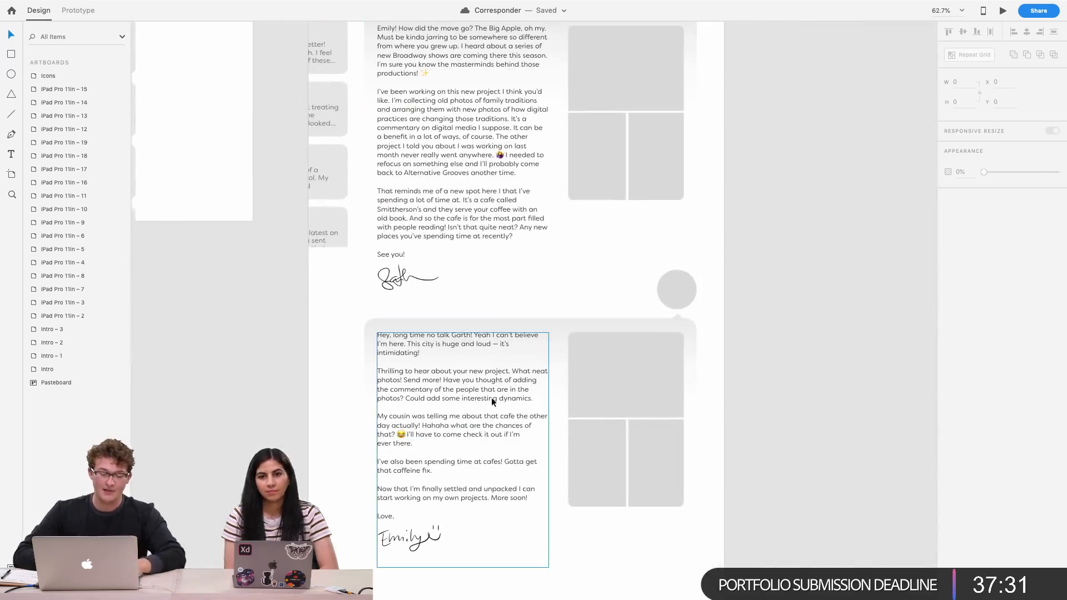
scroll(491, 403, down, 5)
scroll(491, 404, up, 3)
scroll(491, 403, right, 2)
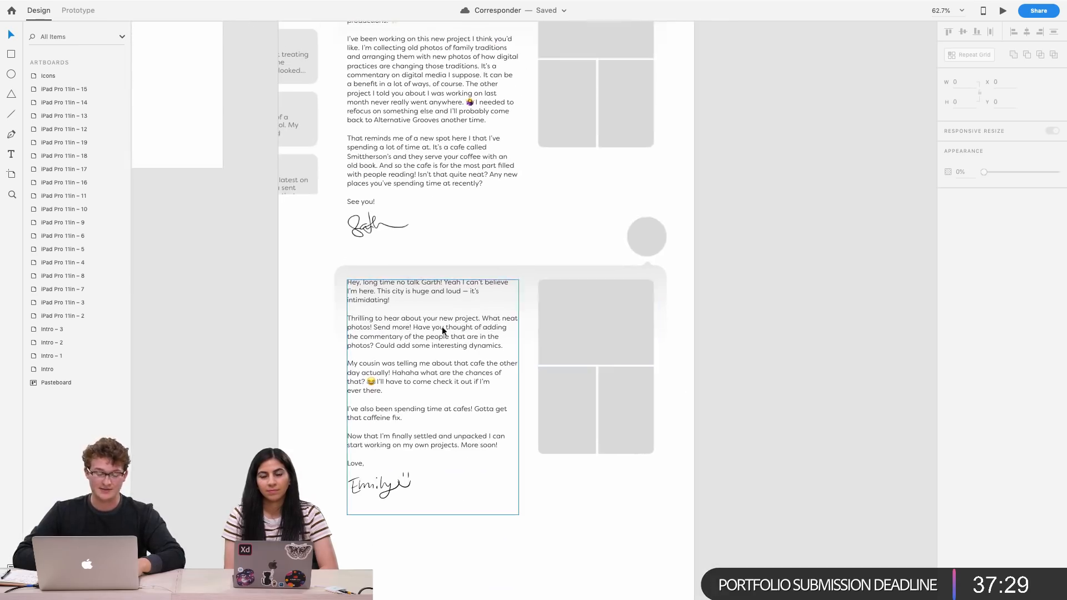
click(445, 346)
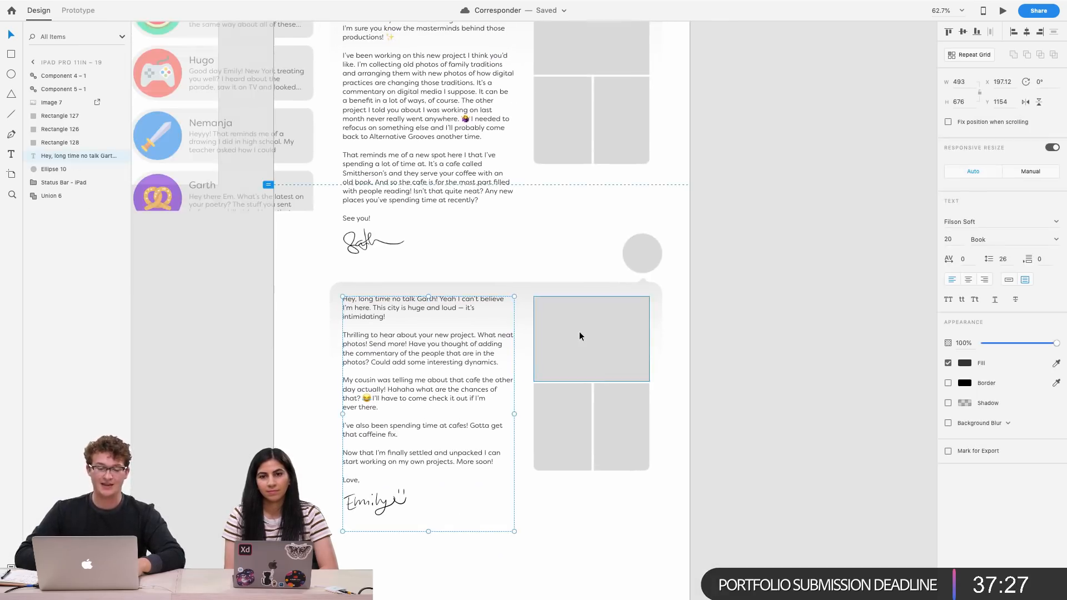
scroll(579, 331, up, 5)
scroll(579, 332, down, 2)
scroll(579, 332, left, 3)
scroll(579, 331, right, 3)
scroll(506, 451, up, 5)
scroll(506, 452, down, 5)
scroll(507, 451, up, 2)
scroll(507, 452, up, 5)
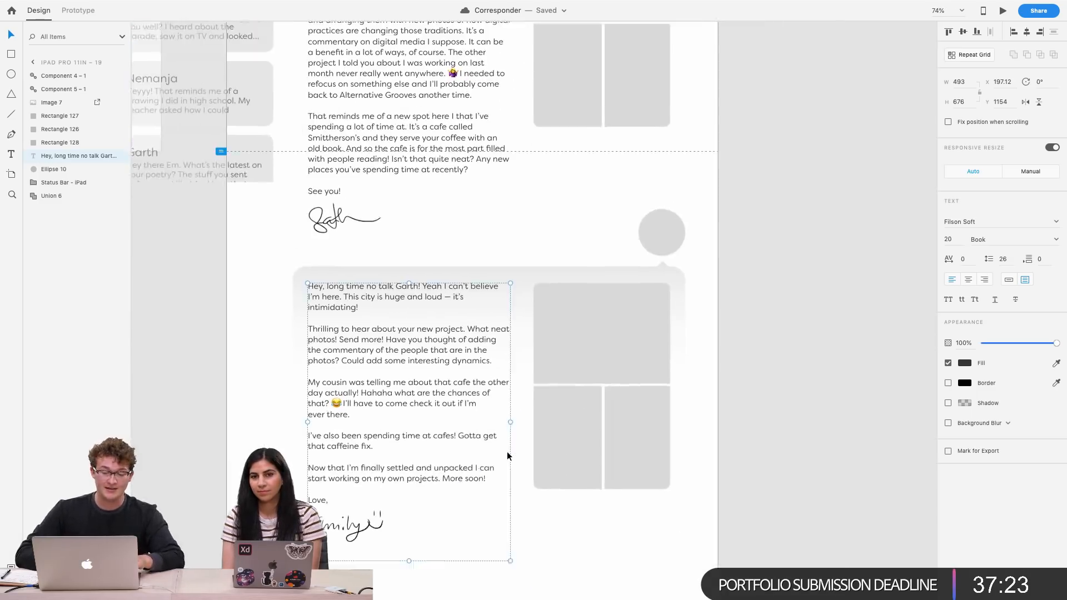
scroll(506, 451, up, 2)
scroll(507, 451, down, 5)
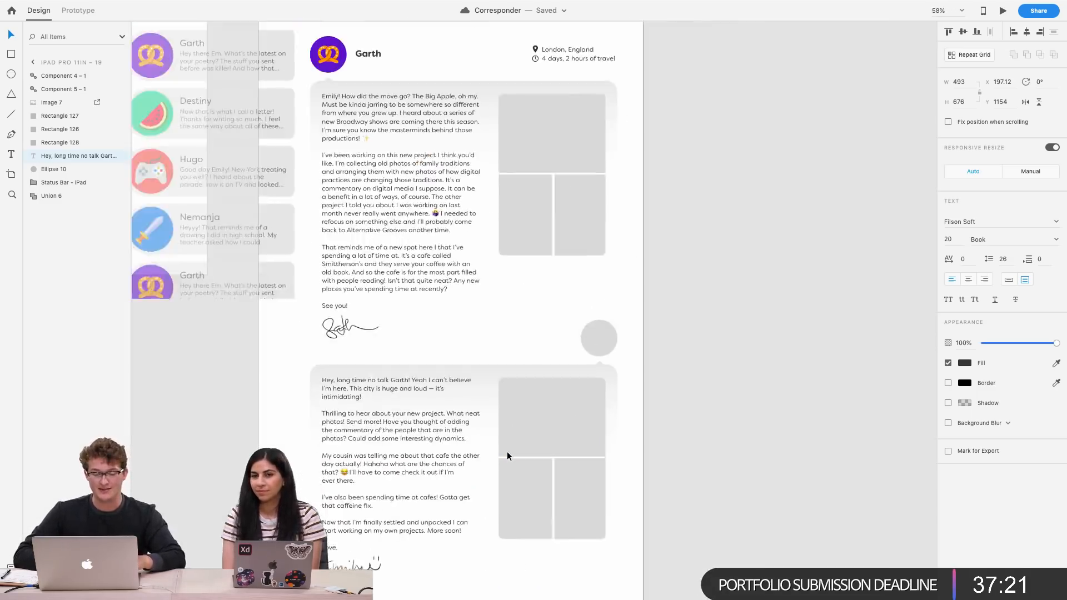
scroll(507, 452, left, 1)
scroll(507, 451, down, 3)
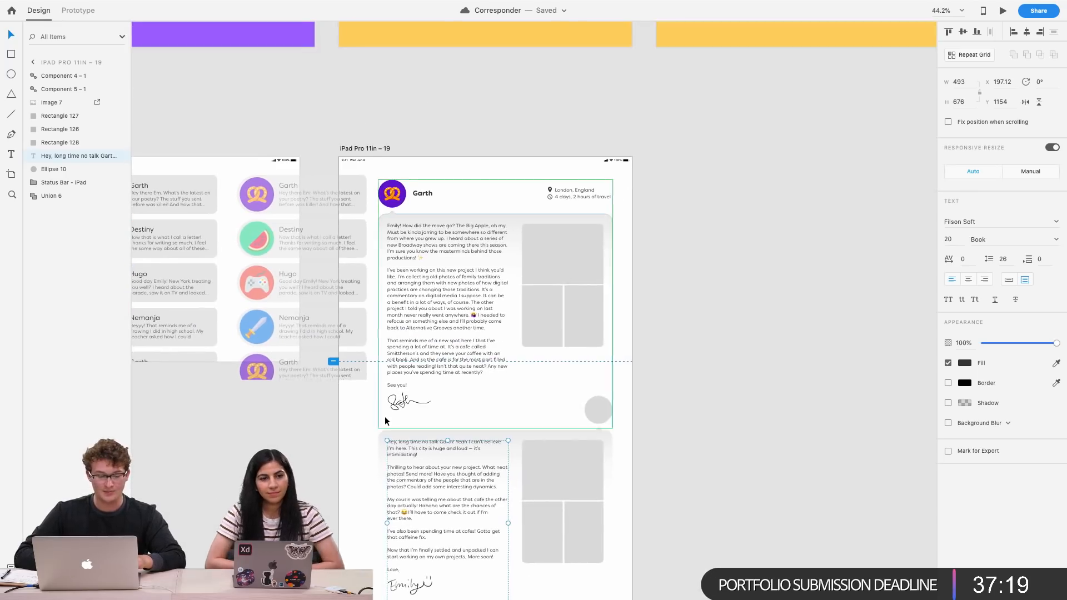
scroll(458, 380, left, 5)
scroll(440, 451, right, 5)
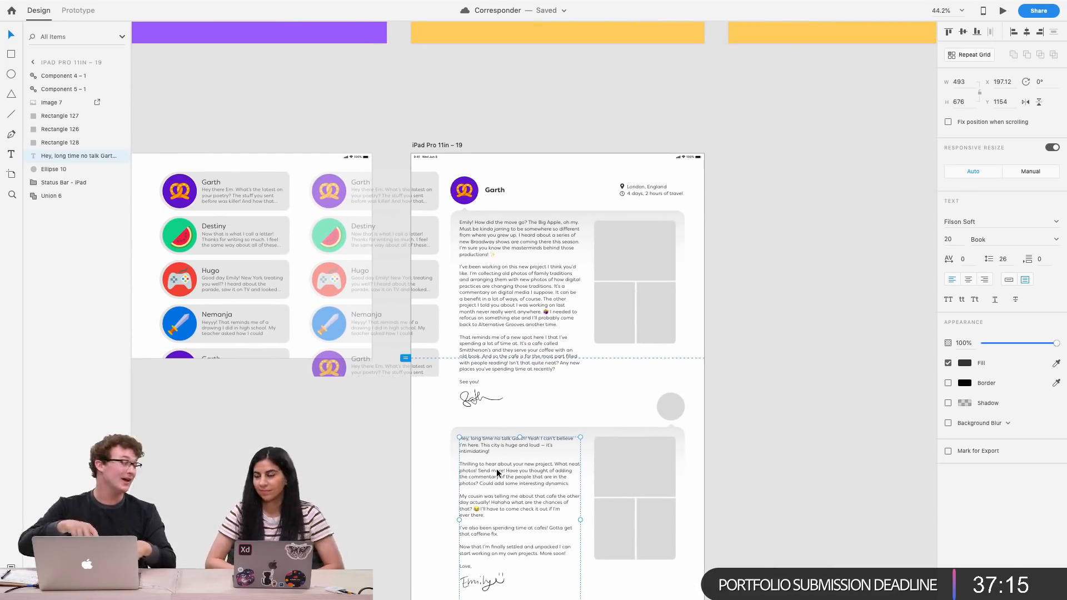
scroll(495, 468, up, 5)
scroll(529, 461, down, 2)
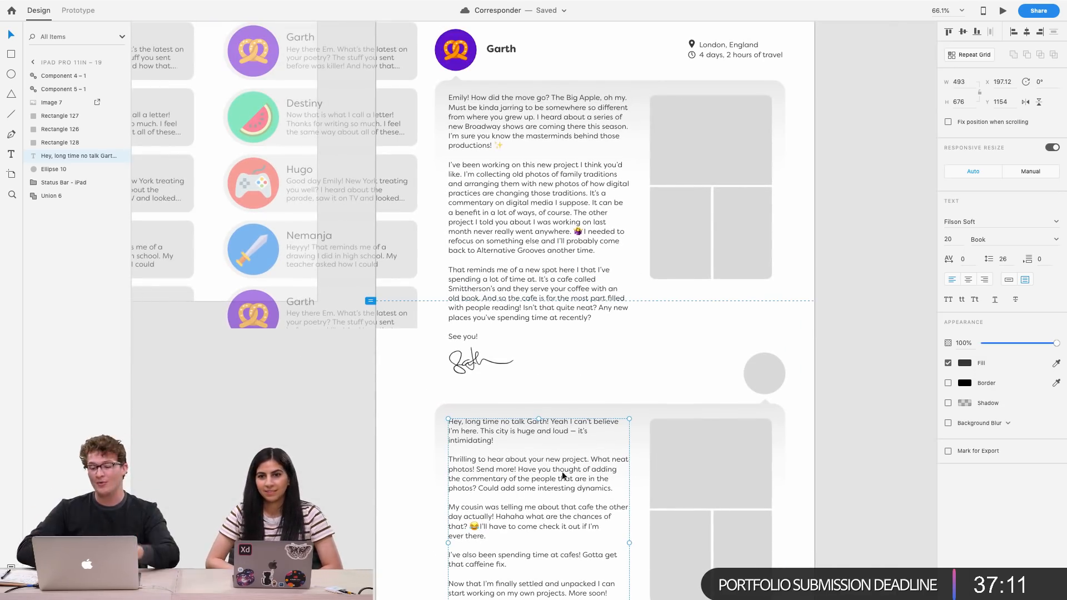
click(824, 389)
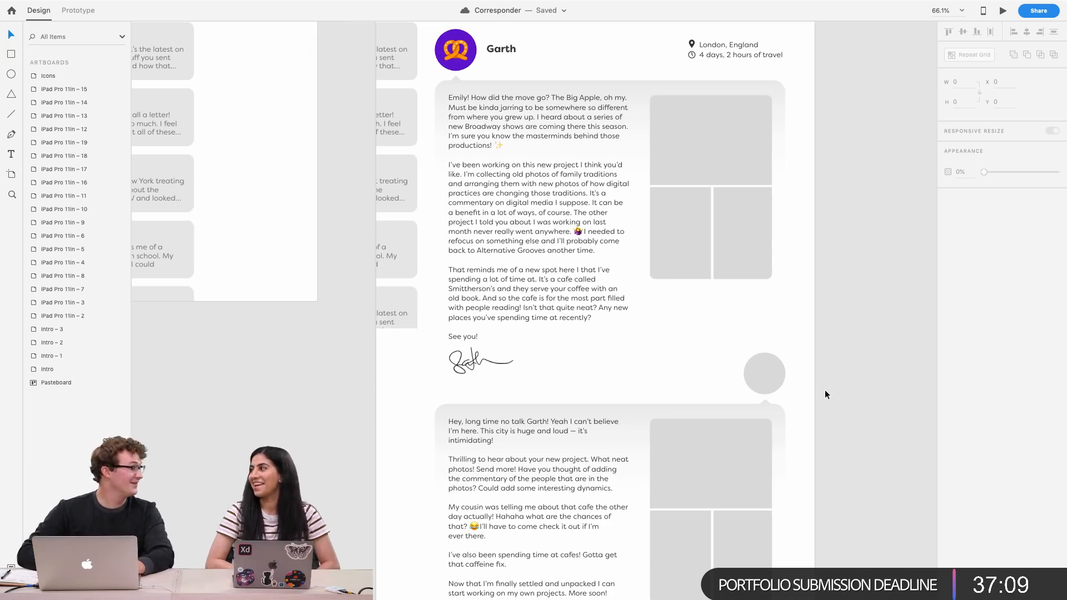
scroll(785, 398, down, 3)
scroll(785, 398, down, 2)
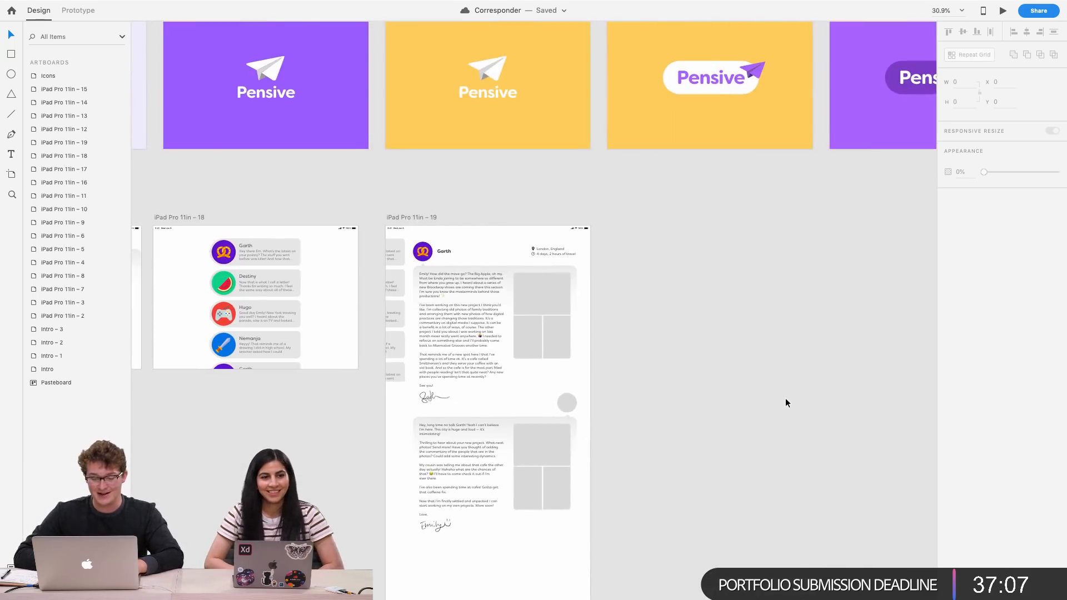
scroll(548, 493, up, 2)
Move Emily's reply block off the letter artboard onto the pasteboard
drag(679, 542, 509, 332)
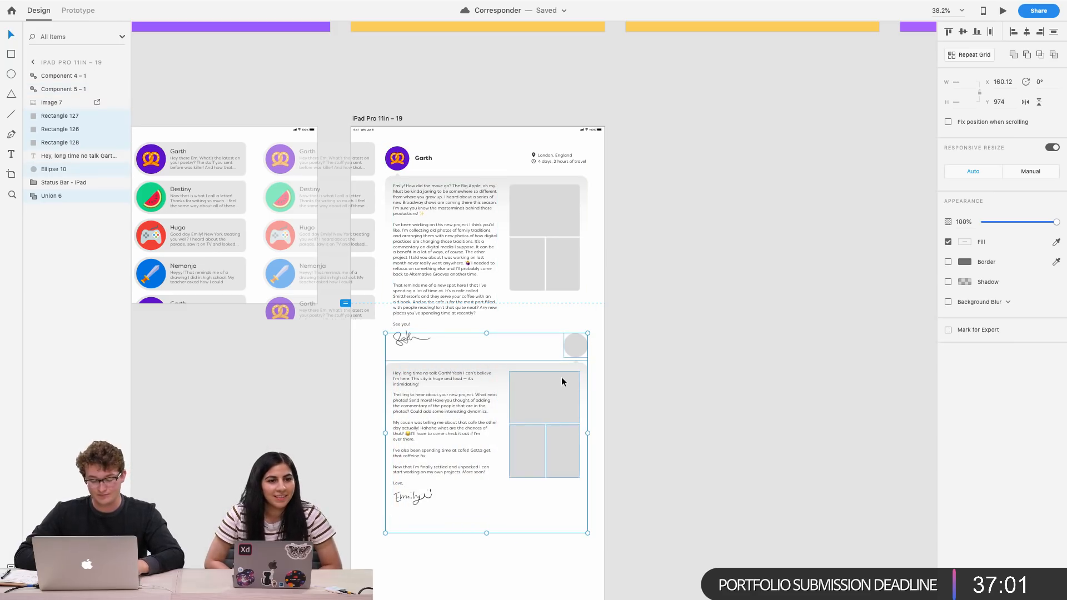
drag(529, 400, 865, 400)
key(super+z)
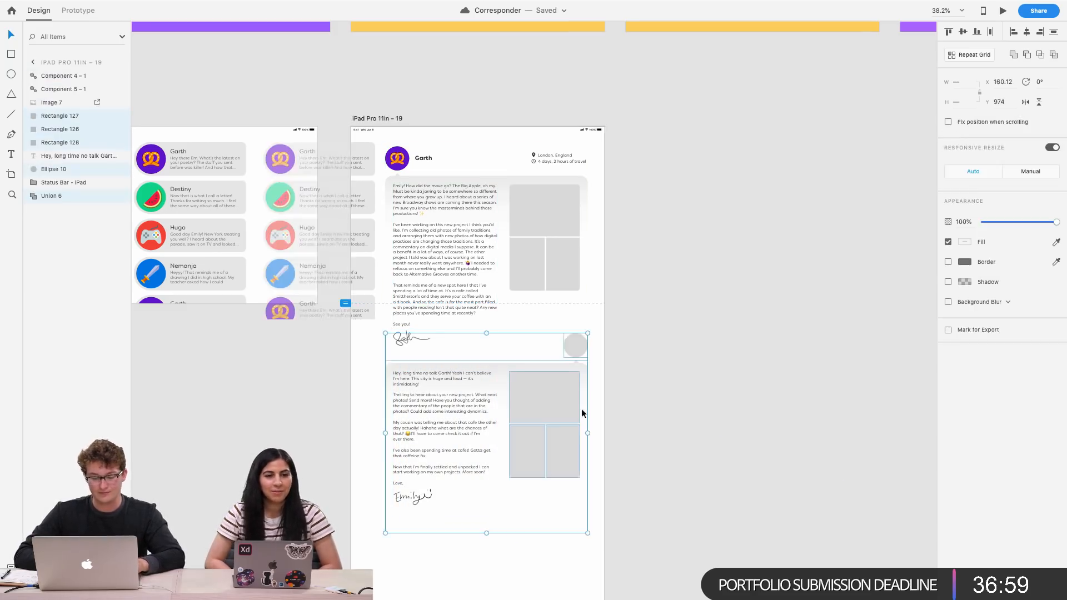
drag(458, 436, 599, 414)
key(super+z)
drag(427, 495, 745, 463)
scroll(428, 452, left, 3)
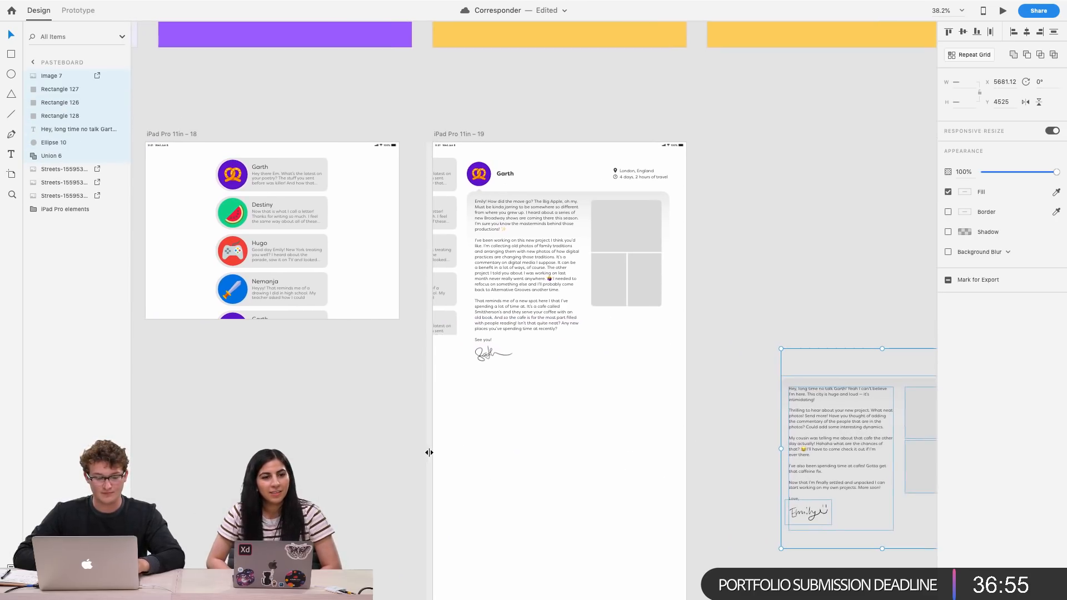
right_click(549, 419)
click(401, 418)
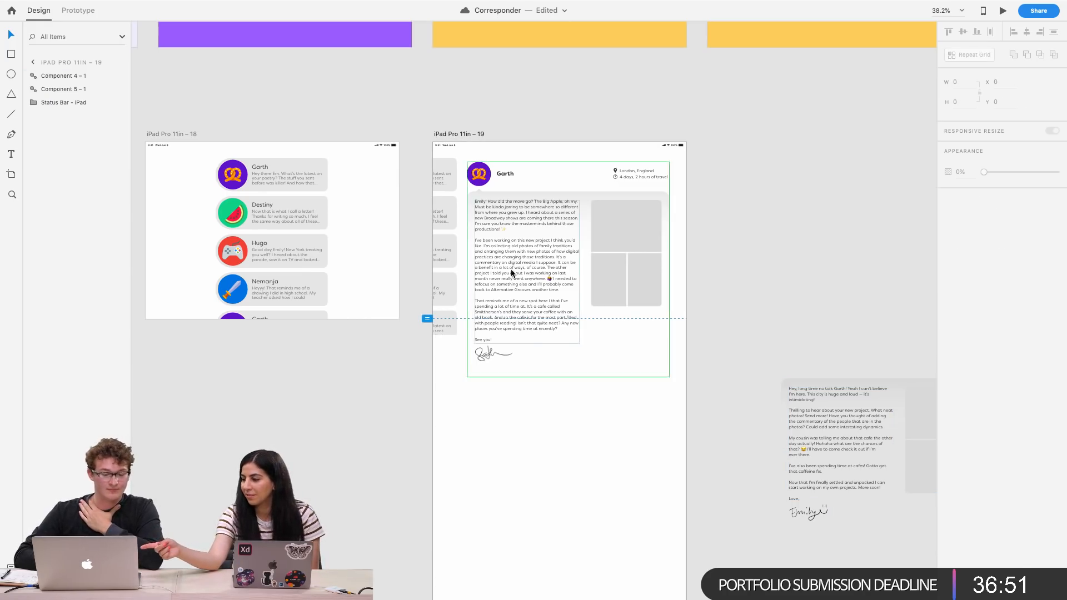
Try moving Garth's avatar across to the other side of his inbox card
scroll(515, 265, up, 5)
scroll(515, 265, right, 3)
scroll(515, 265, up, 3)
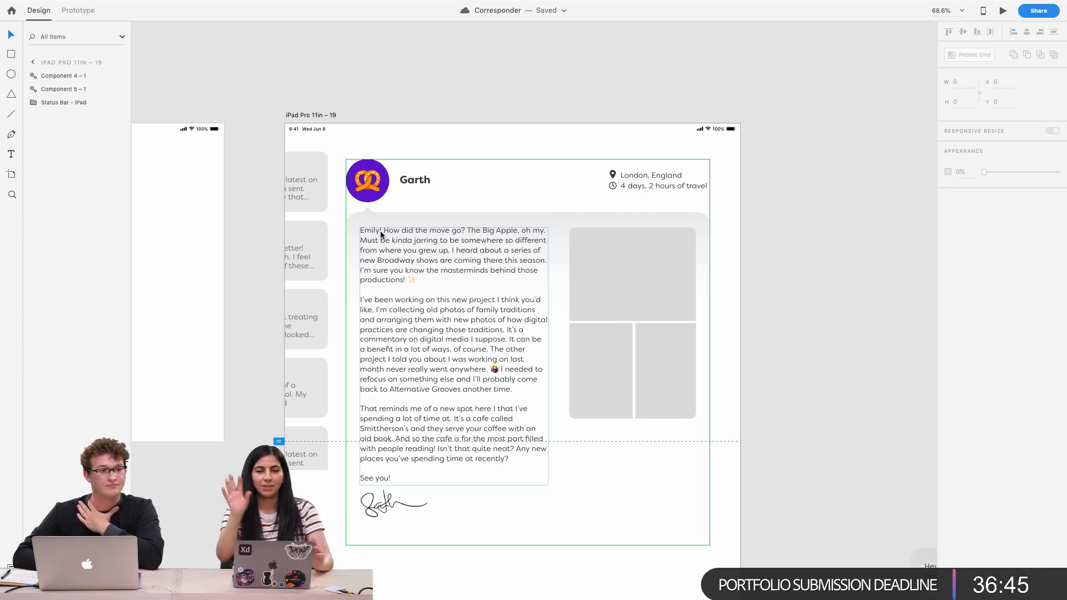
scroll(380, 231, left, 10)
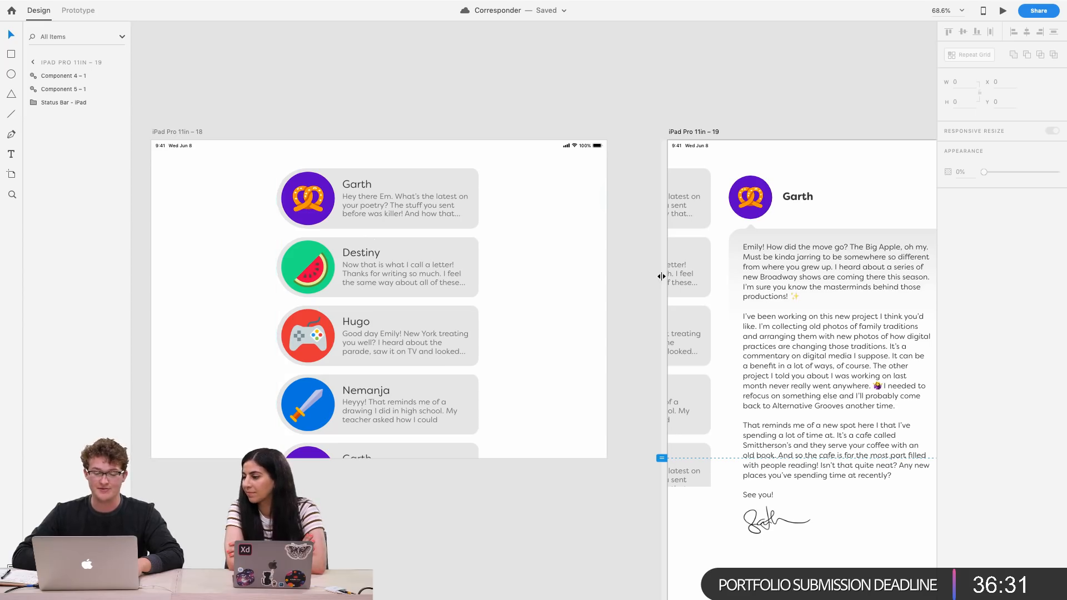
scroll(316, 257, up, 3)
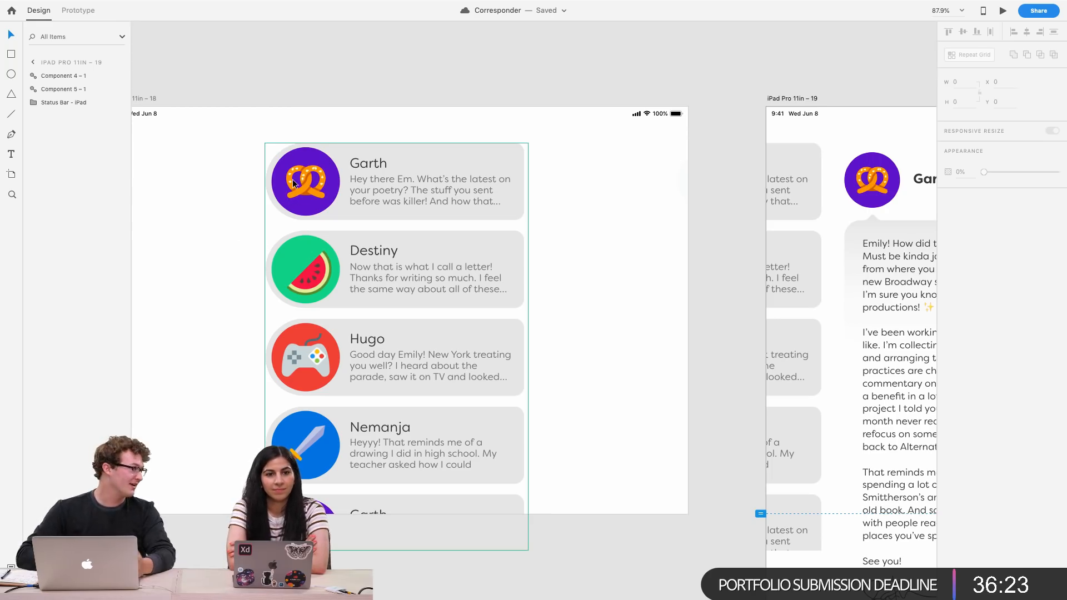
click(311, 179)
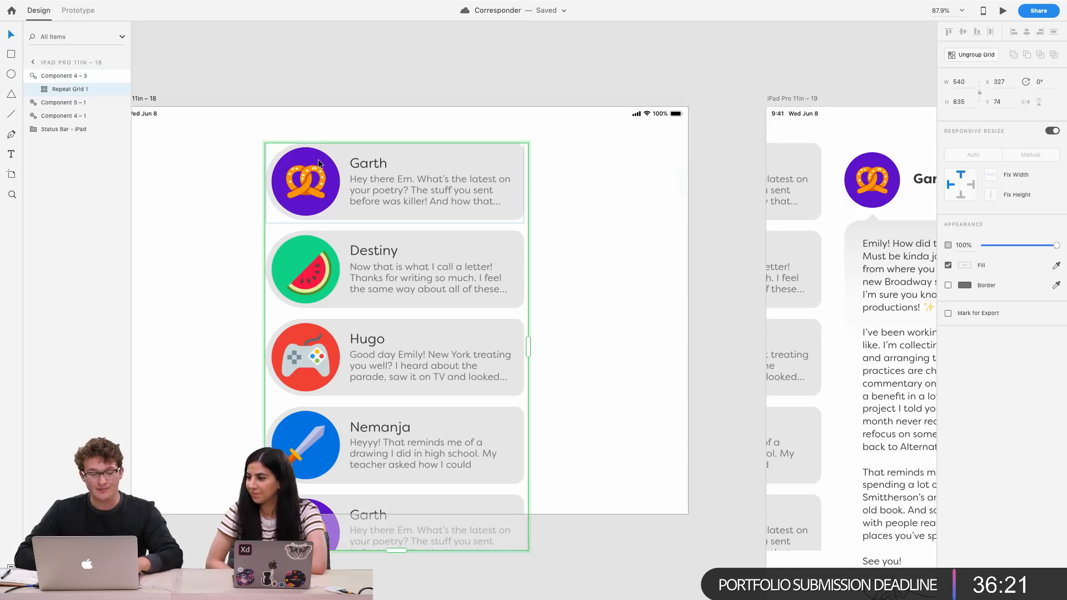
double_click(307, 181)
double_click(309, 173)
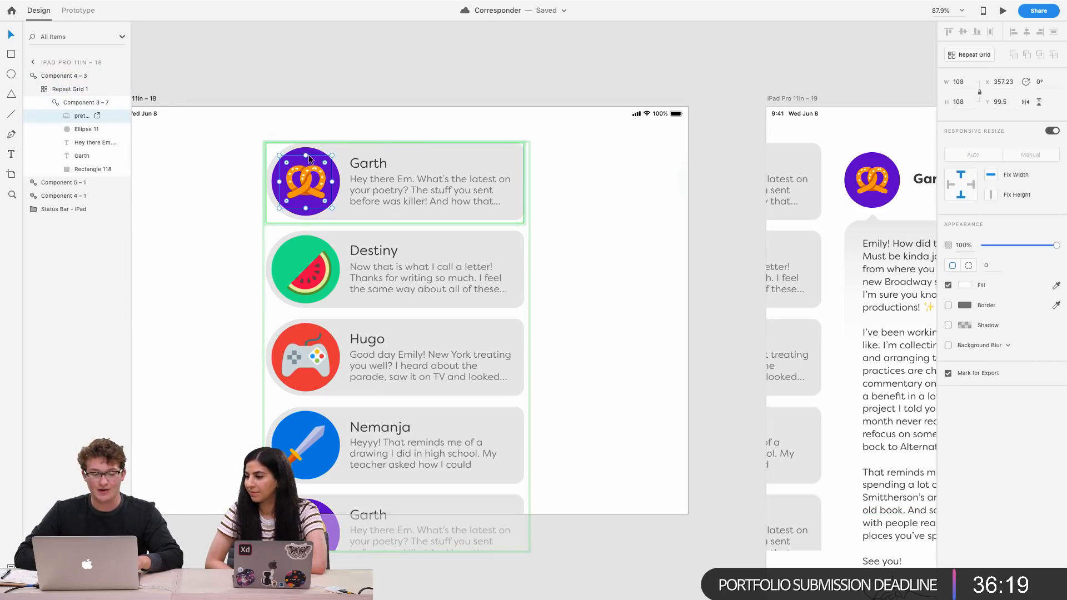
shift+click(309, 160)
drag(309, 159, 491, 150)
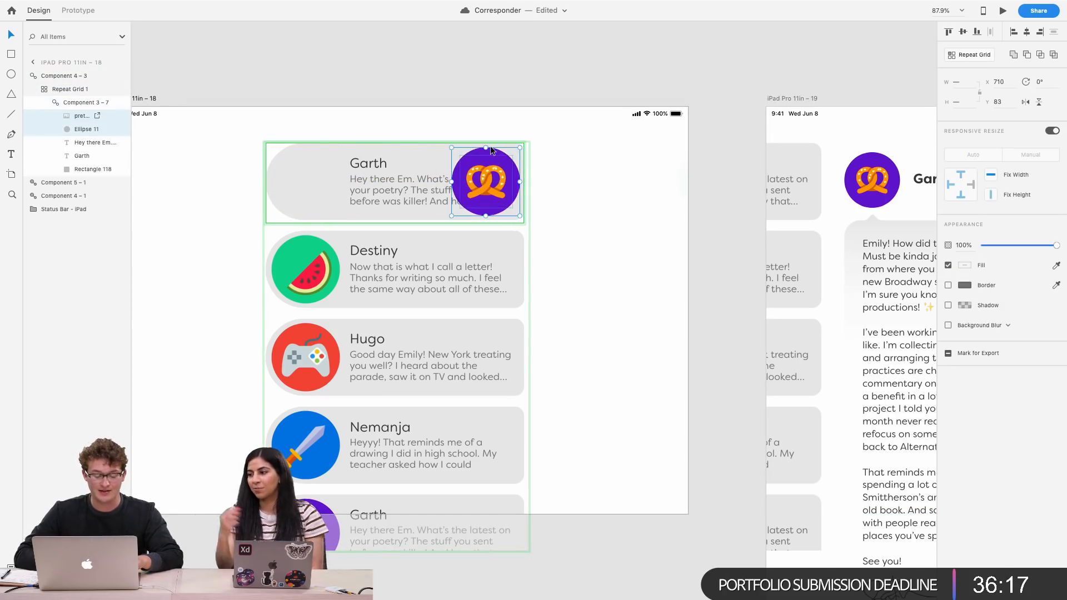
key(super+z)
click(606, 166)
scroll(607, 171, up, 1)
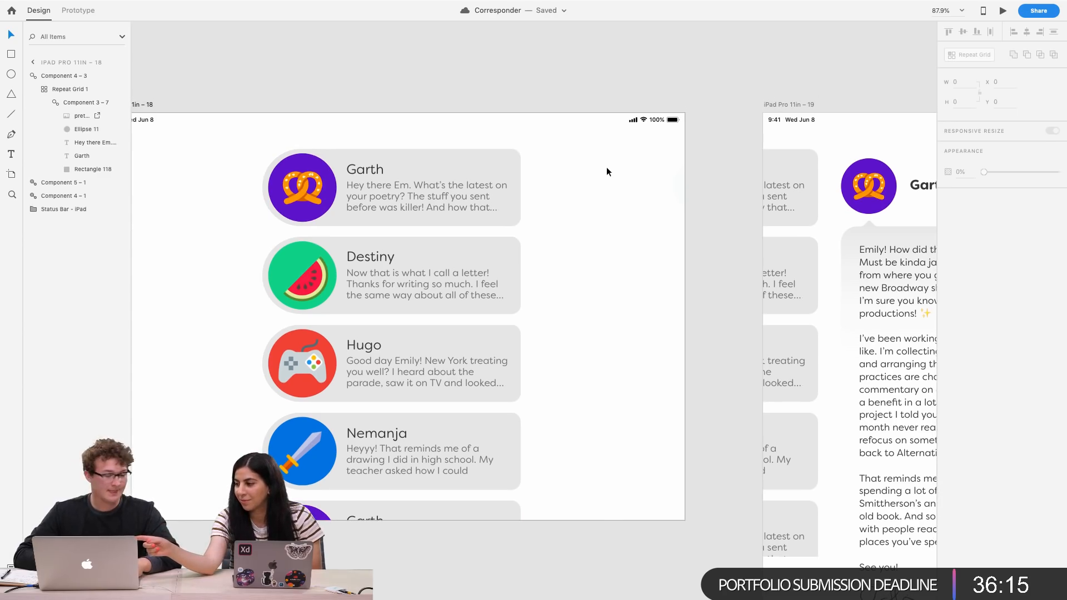
scroll(462, 209, up, 3)
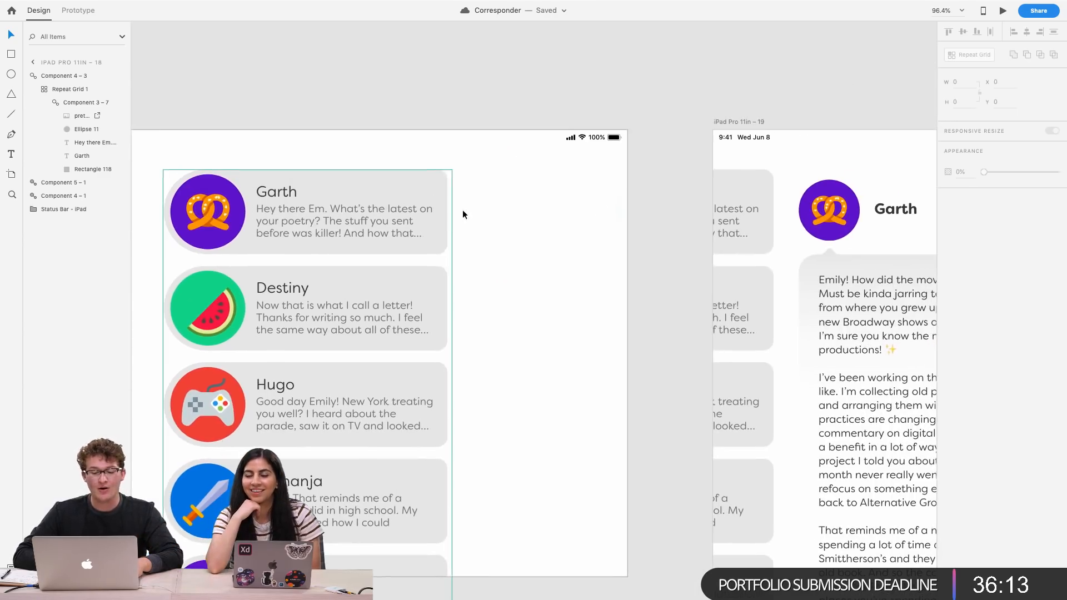
scroll(335, 147, up, 3)
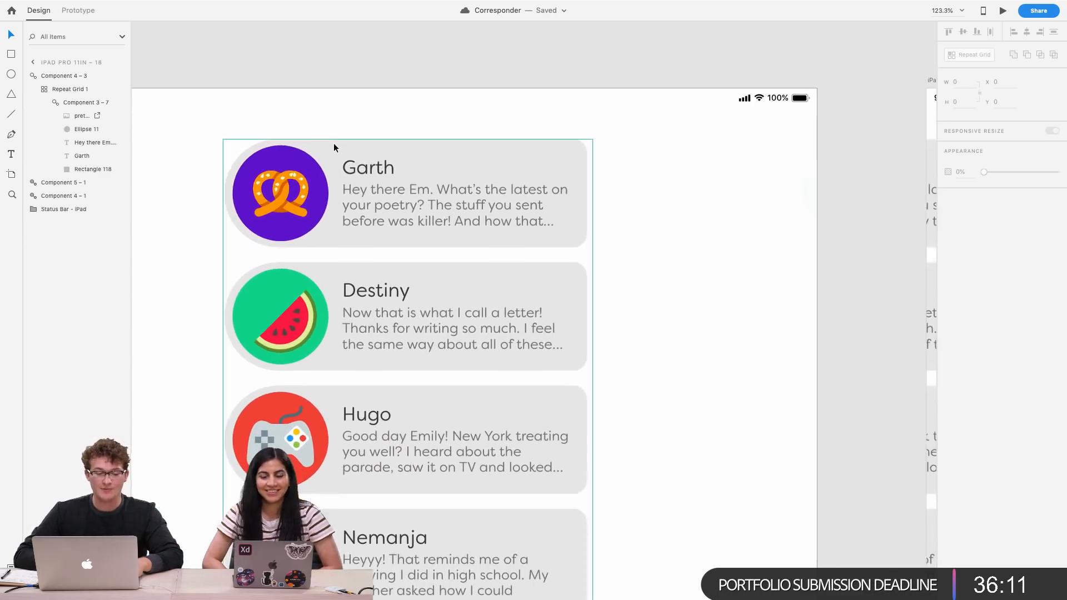
click(333, 144)
click(333, 143)
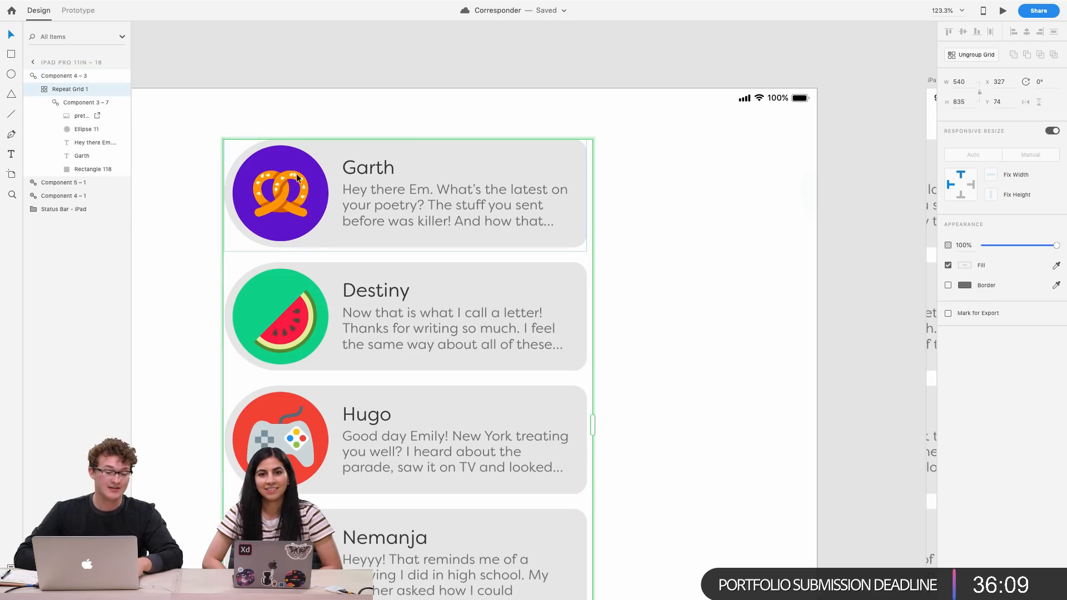
double_click(325, 150)
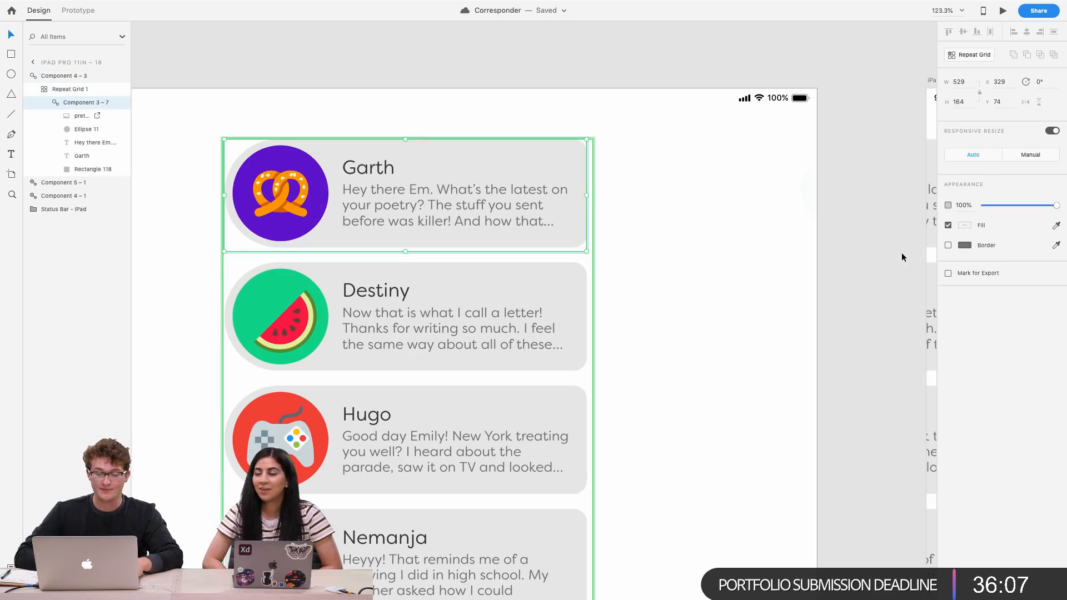
click(1056, 227)
click(307, 172)
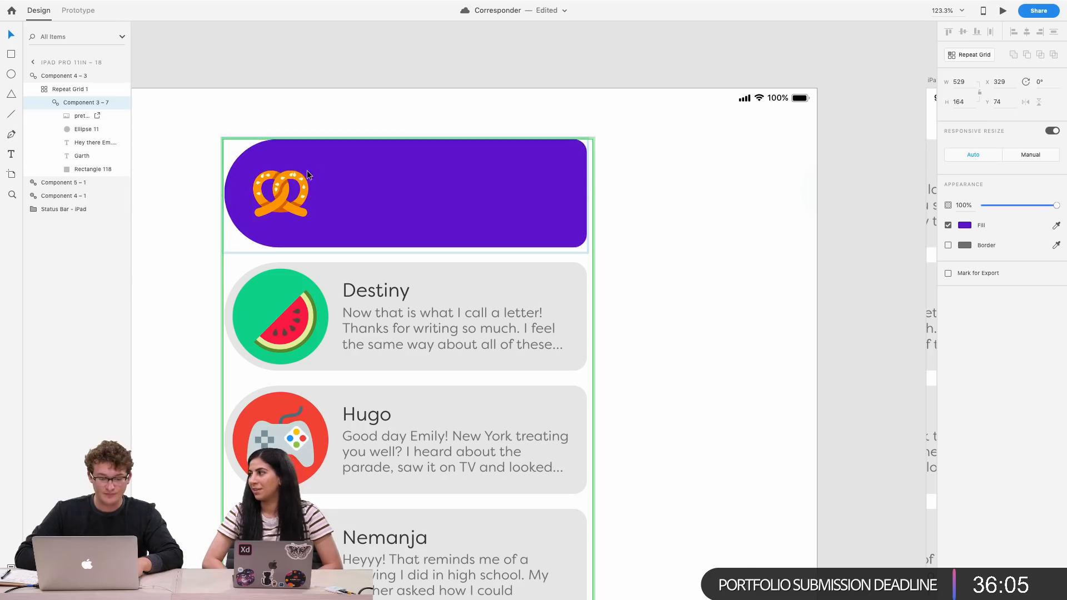
key(super+z)
click(1056, 245)
click(287, 164)
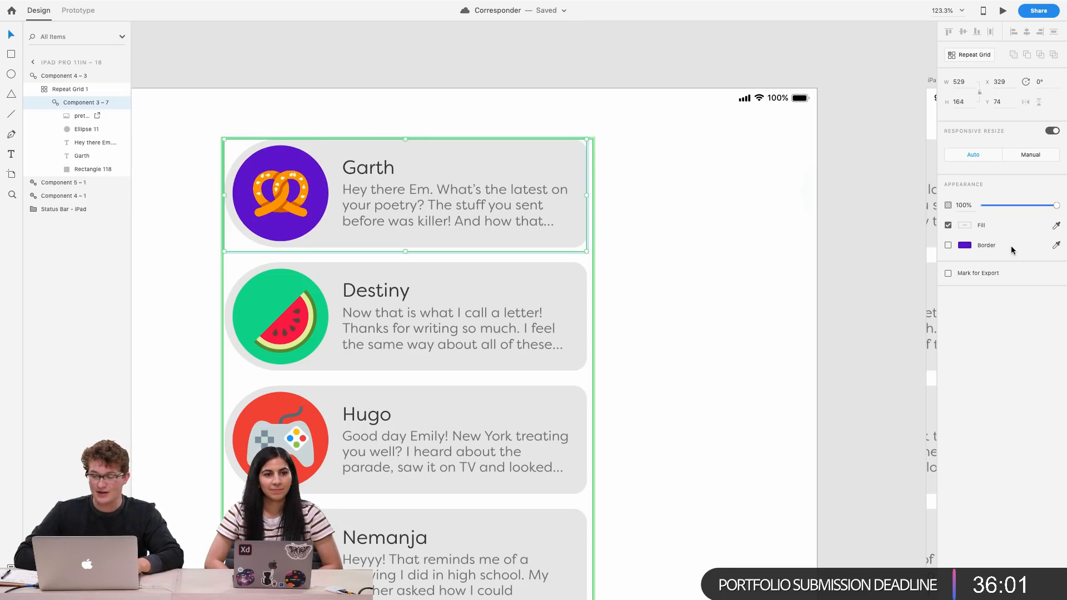
click(948, 245)
key(super+z)
key(super+z)
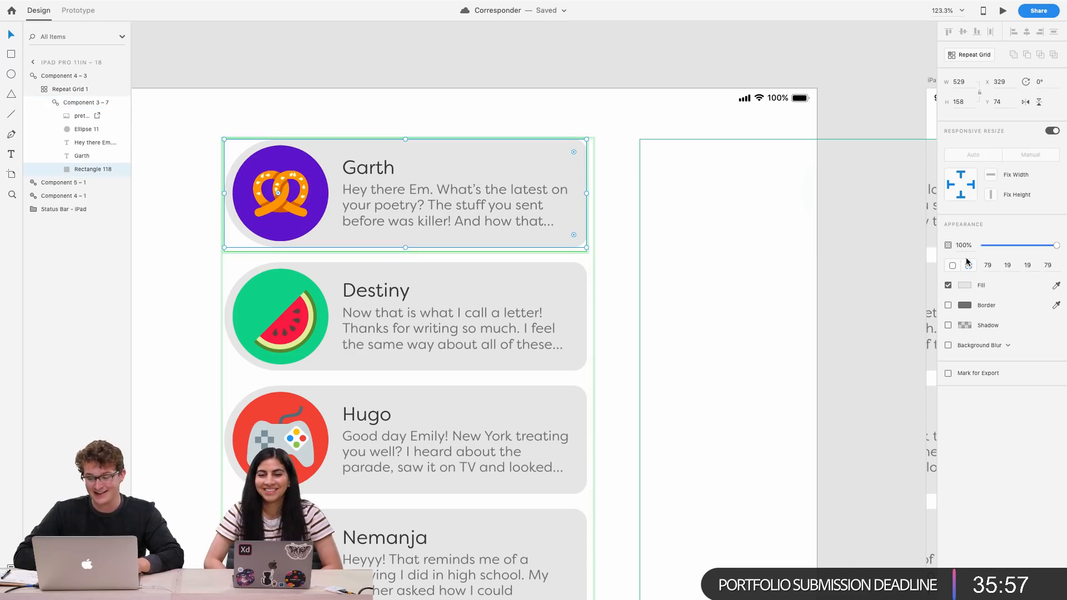
click(947, 305)
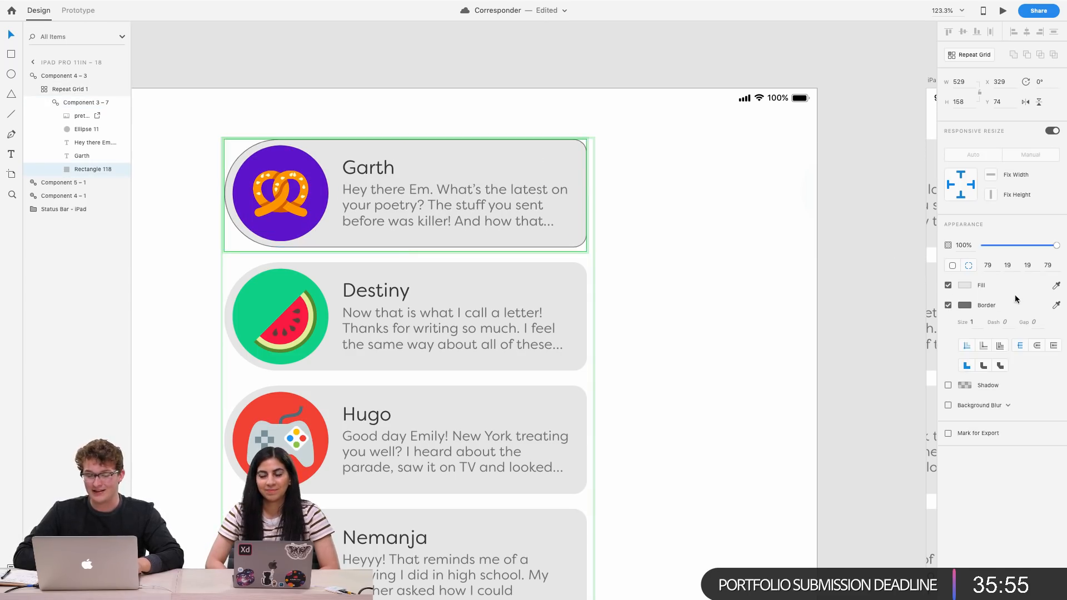
click(1056, 305)
click(308, 180)
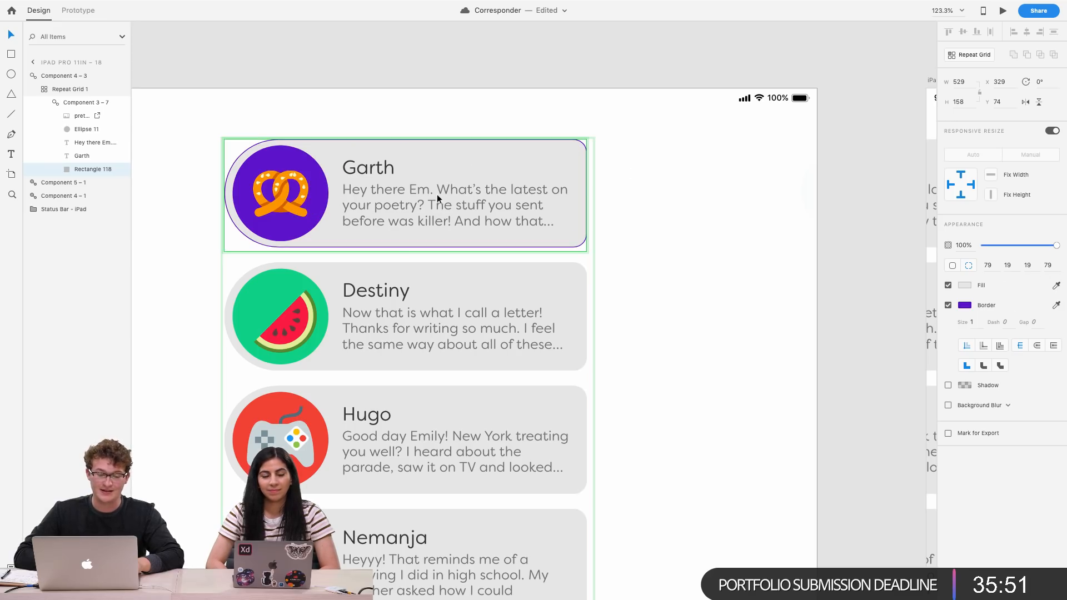
text(2)
key(Return)
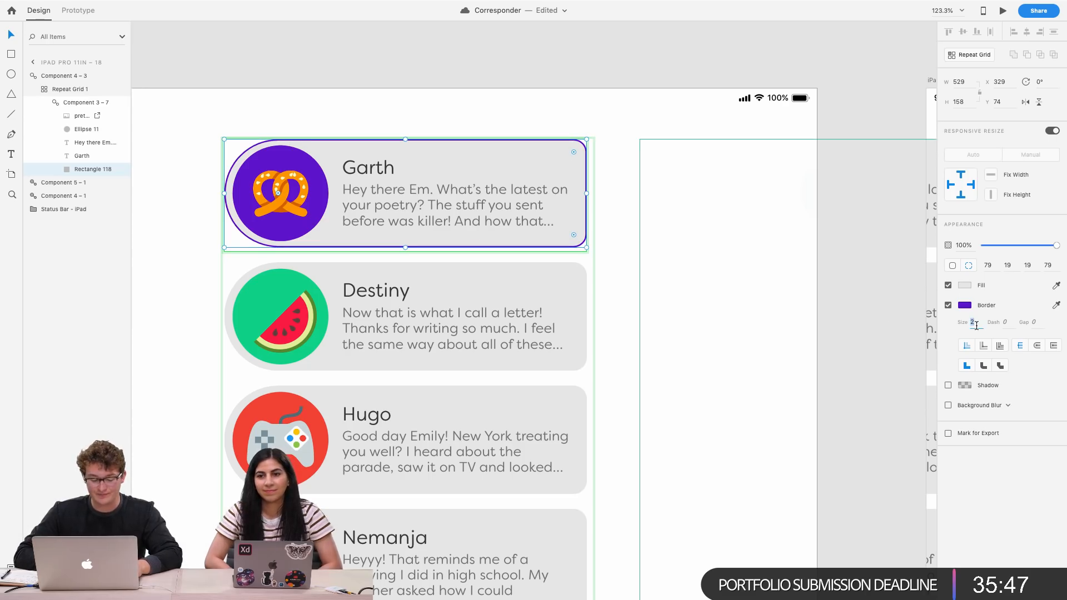
text(4)
key(Return)
scroll(535, 336, down, 5)
scroll(483, 345, up, 5)
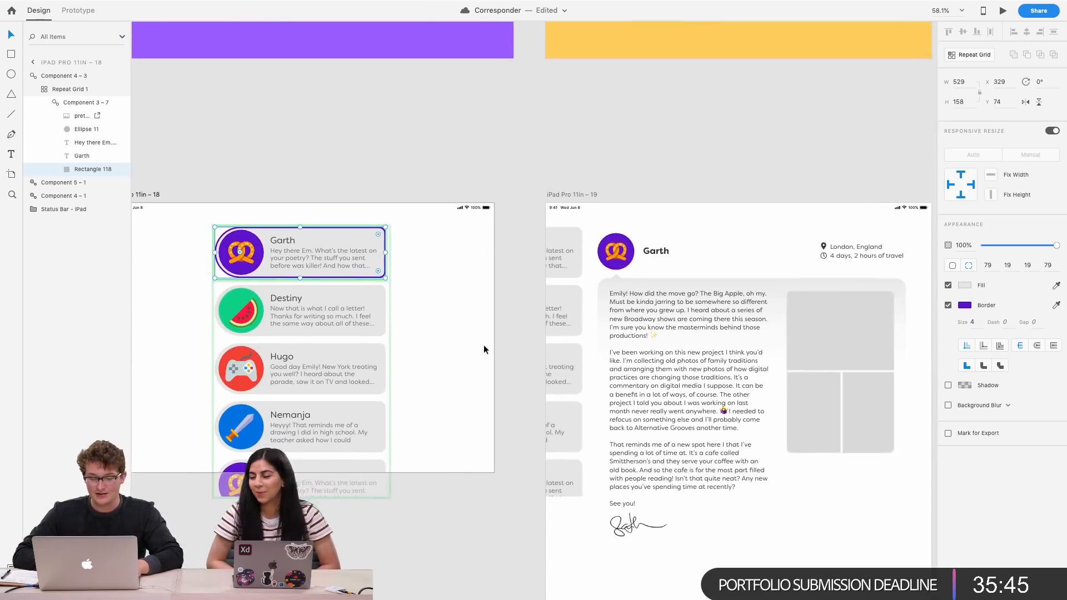
scroll(496, 346, down, 5)
key(Escape)
scroll(619, 278, up, 8)
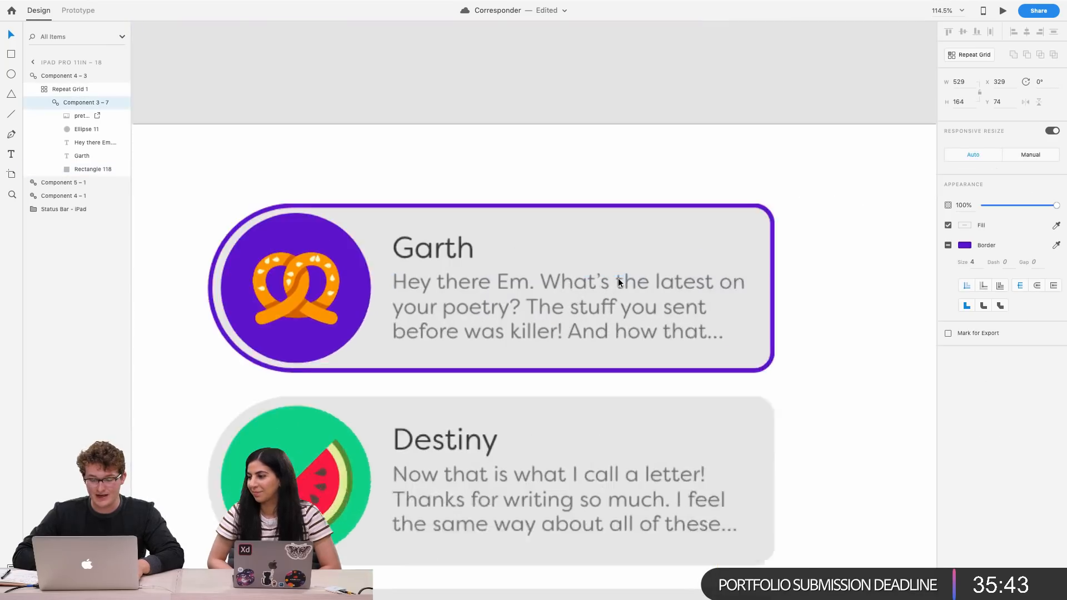
scroll(618, 282, down, 3)
scroll(619, 282, up, 6)
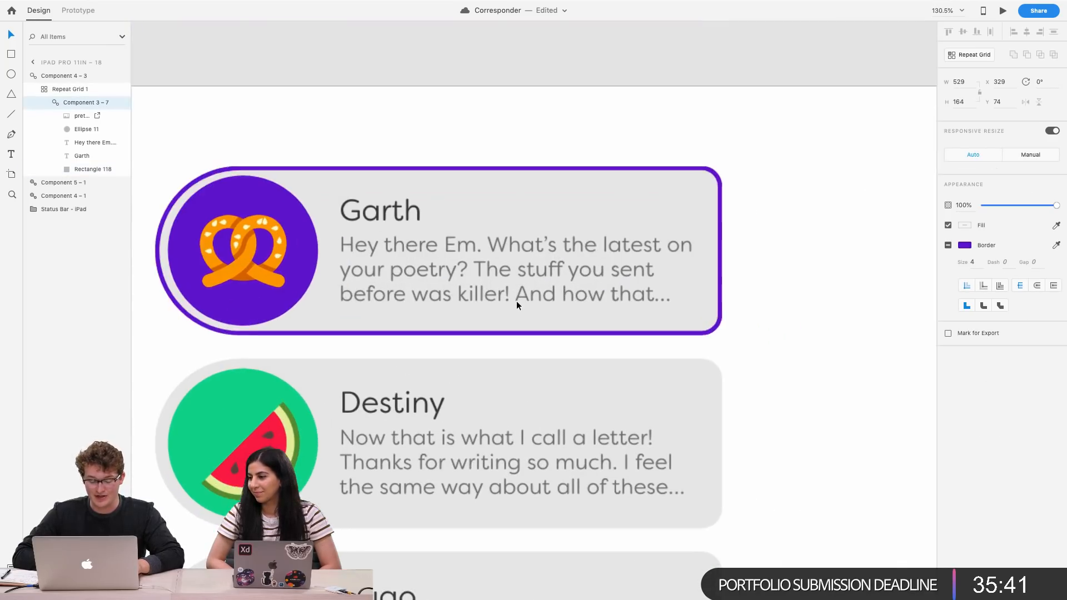
double_click(516, 302)
click(777, 230)
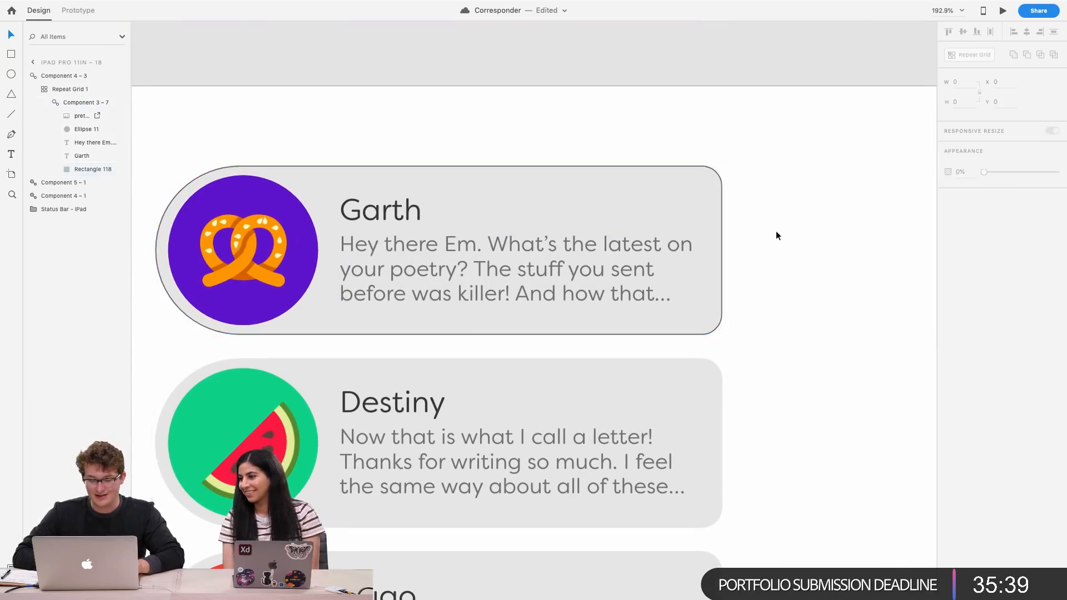
click(689, 181)
double_click(689, 182)
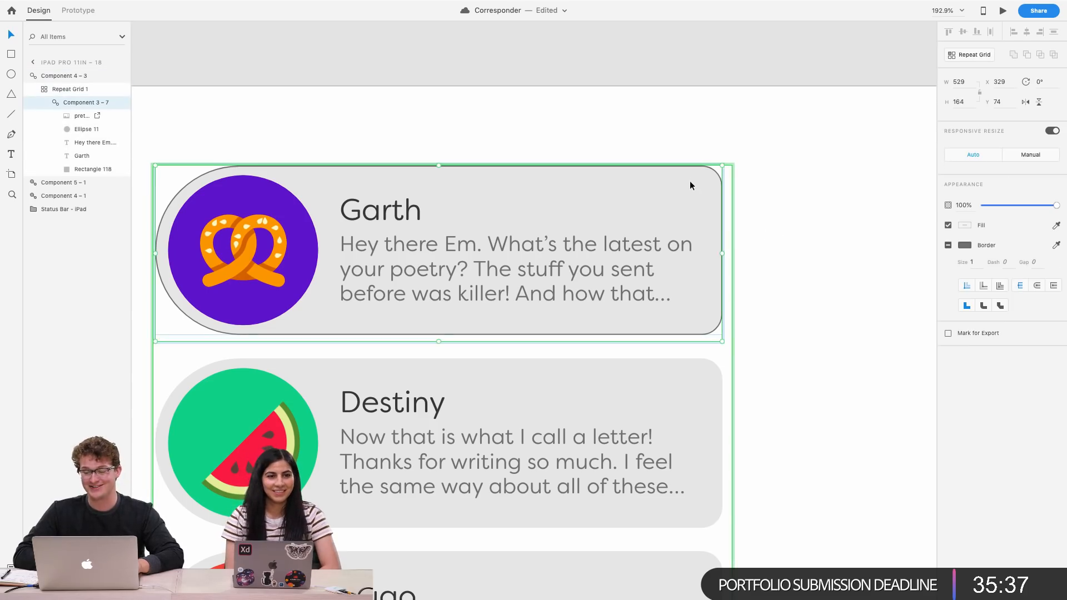
double_click(689, 182)
click(949, 305)
click(837, 306)
Draw a pill-shaped rectangle about 362 by 89 px with 45 corner radius below Garth's signature on his letter artboard
scroll(837, 305, down, 5)
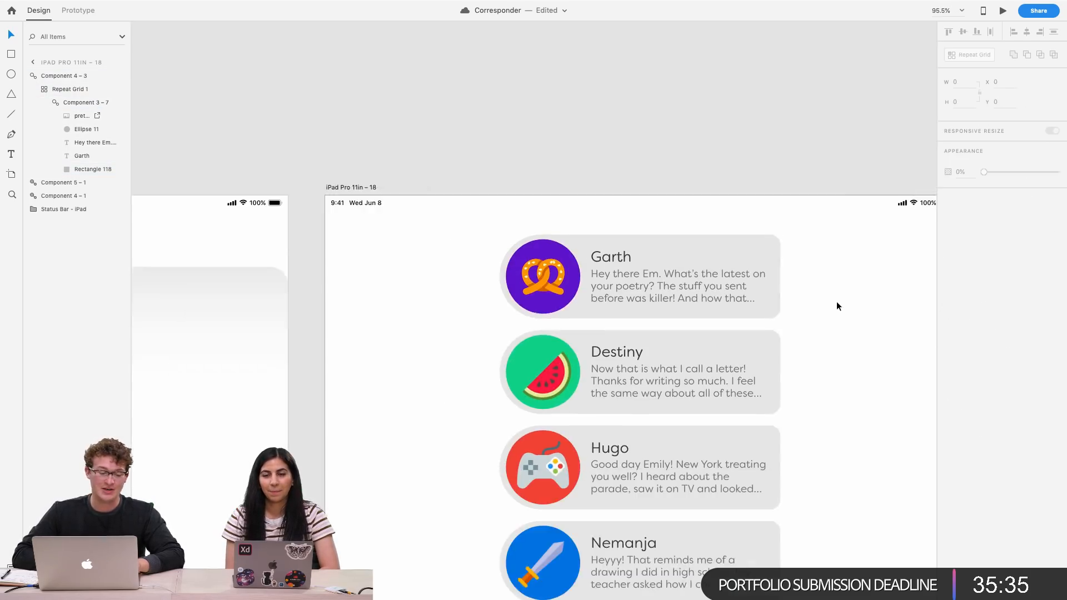
scroll(837, 305, right, 4)
scroll(837, 306, down, 2)
scroll(837, 306, right, 4)
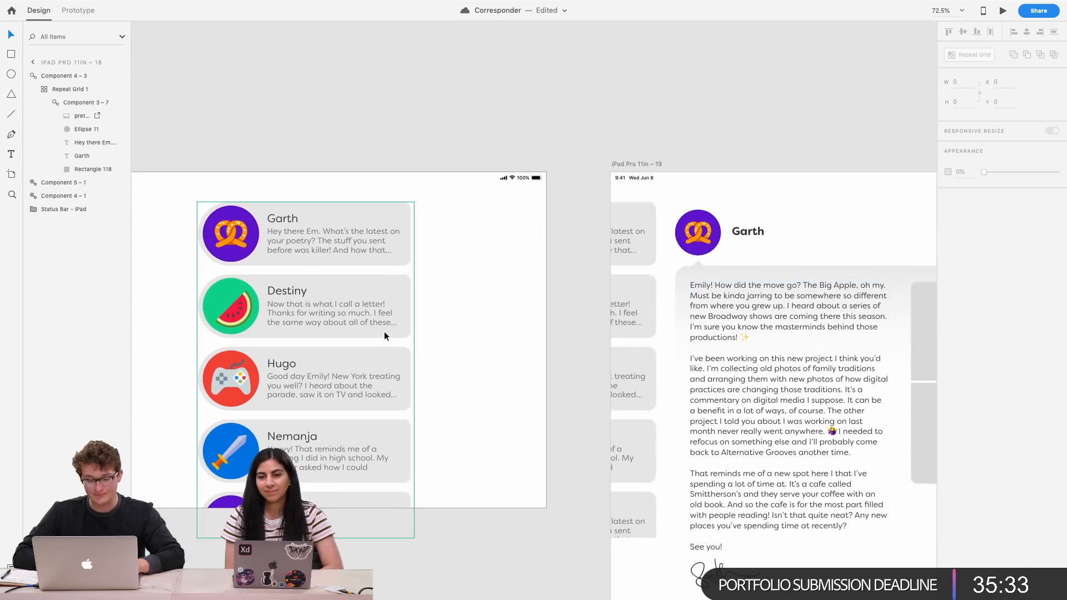
scroll(384, 331, right, 6)
scroll(384, 331, down, 5)
scroll(389, 322, down, 3)
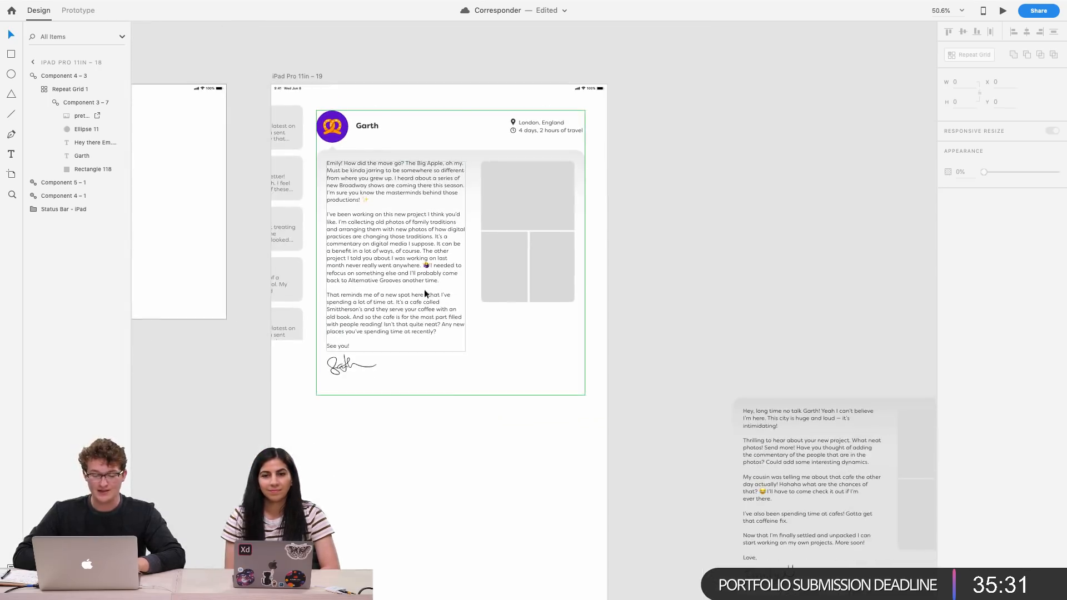
click(395, 311)
scroll(474, 307, left, 2)
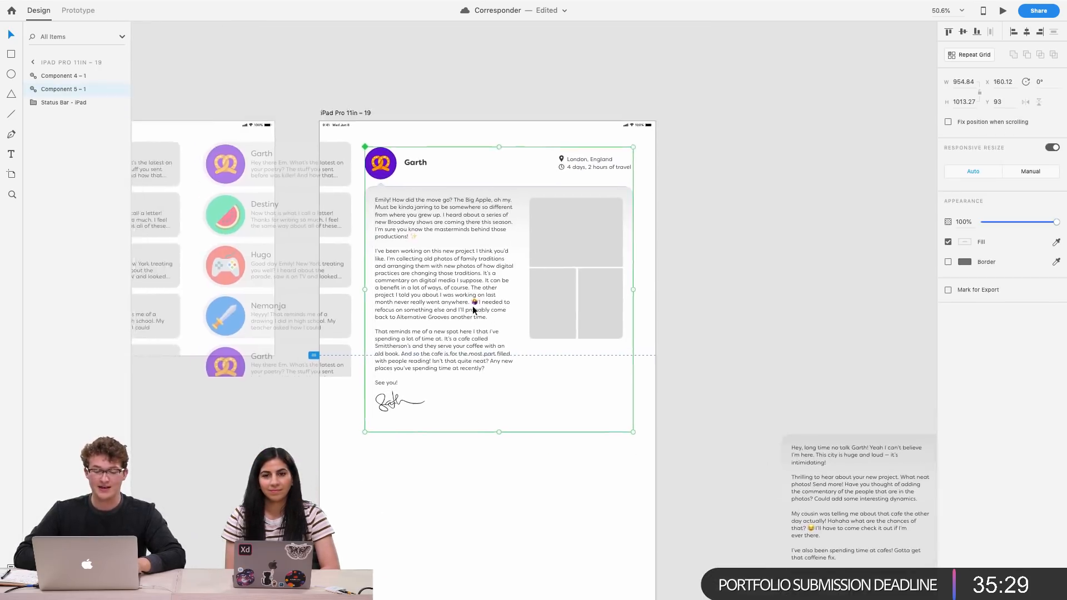
scroll(474, 307, up, 4)
scroll(474, 307, up, 2)
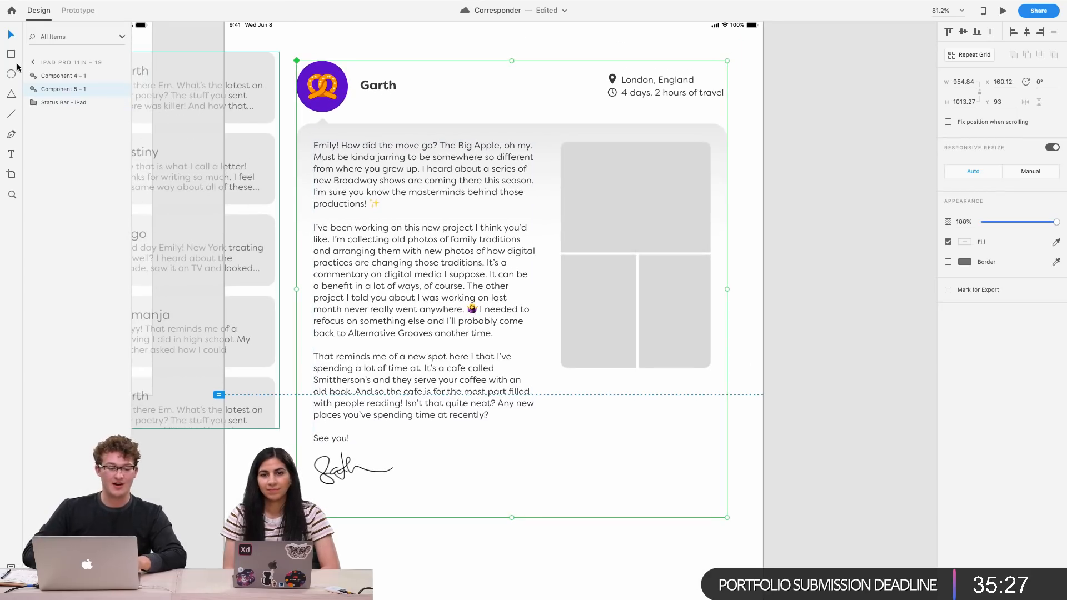
scroll(247, 113, down, 2)
scroll(247, 113, left, 1)
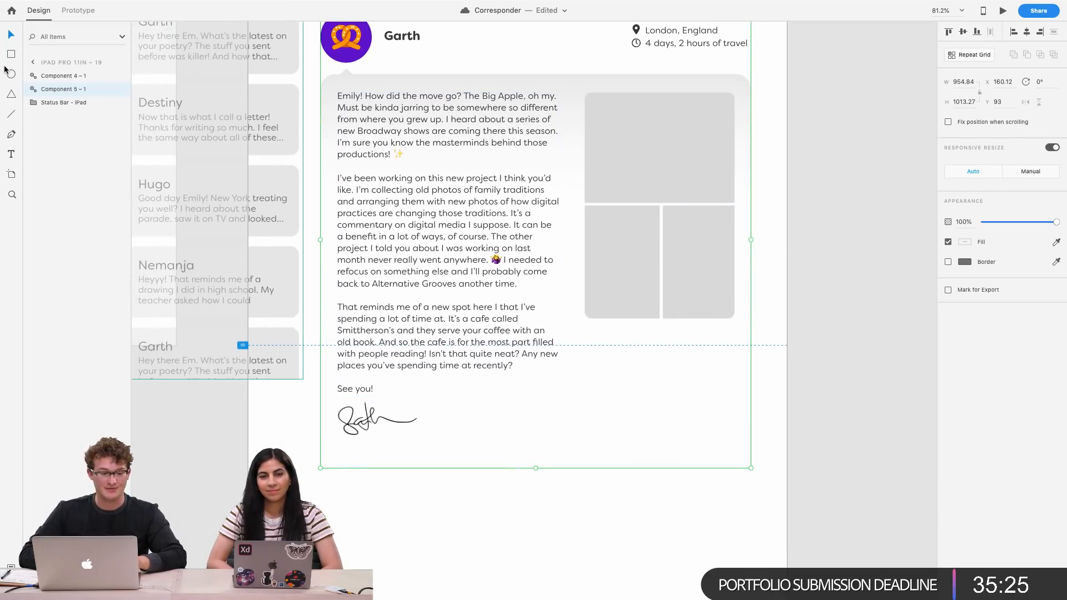
click(10, 54)
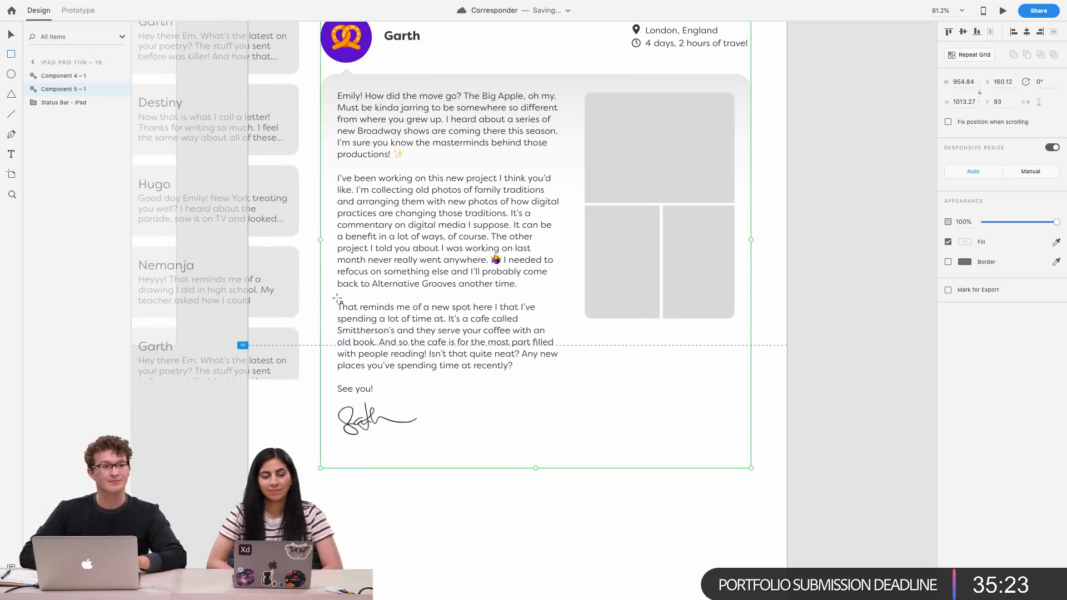
scroll(337, 299, right, 1)
scroll(337, 299, down, 1)
scroll(337, 299, up, 3)
scroll(338, 299, left, 2)
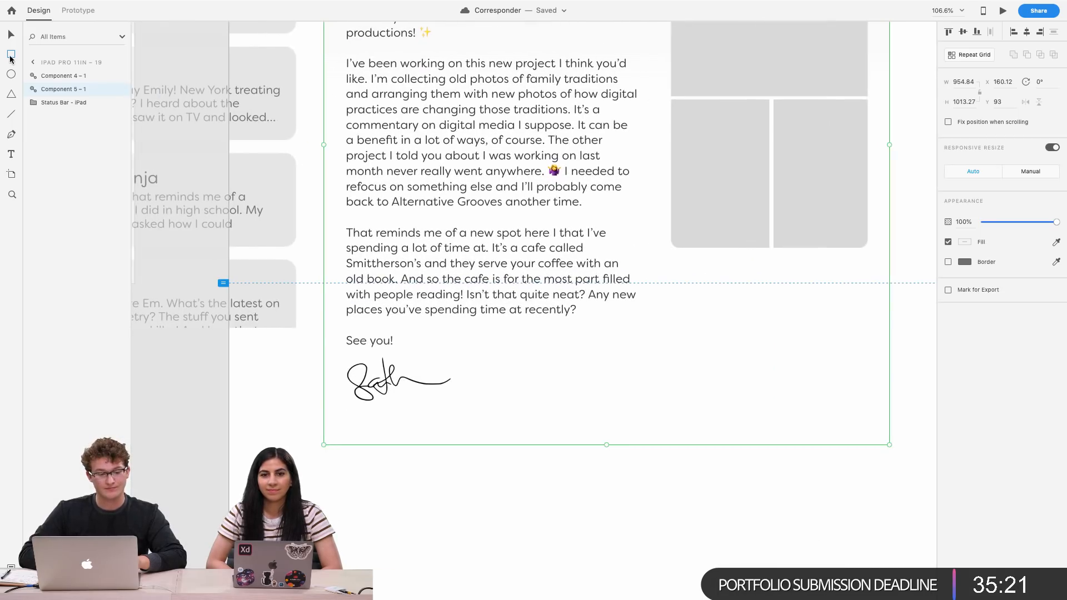
mouse_move(346, 450)
mouse_down()
mouse_move(625, 521)
mouse_move(586, 523)
mouse_move(560, 502)
mouse_up()
drag(553, 458, 431, 488)
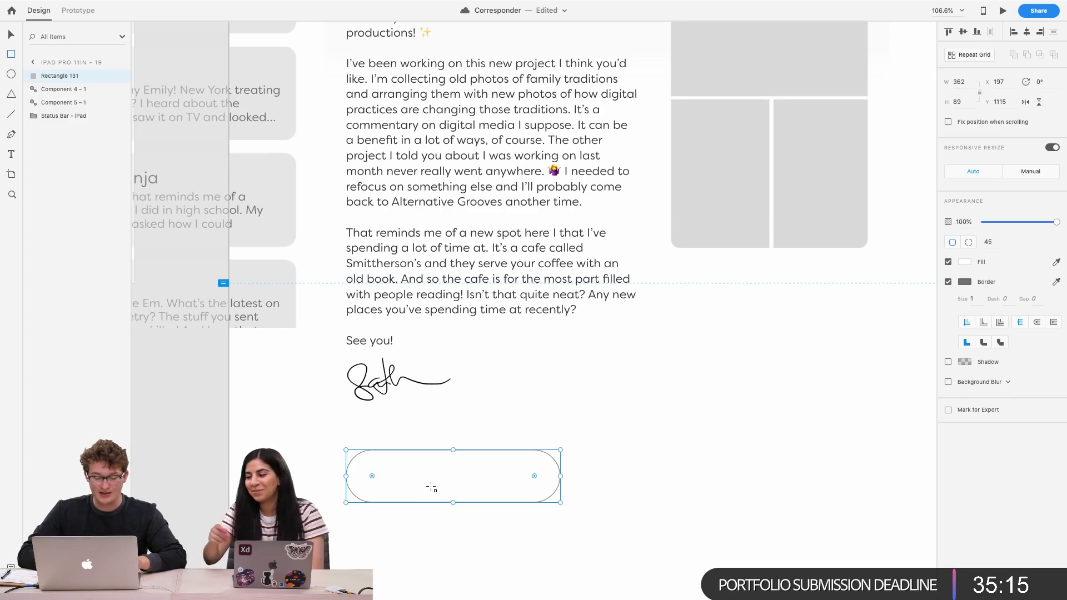
Move the pill rectangle up closer to the signature
scroll(431, 487, up, 3)
scroll(431, 487, down, 2)
scroll(431, 486, up, 5)
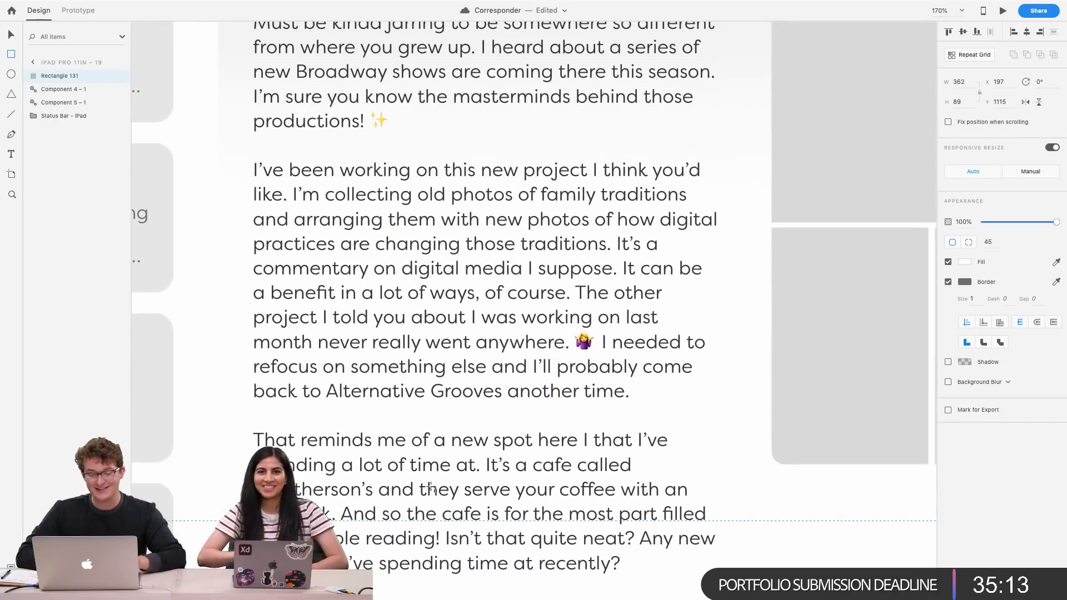
scroll(529, 414, down, 3)
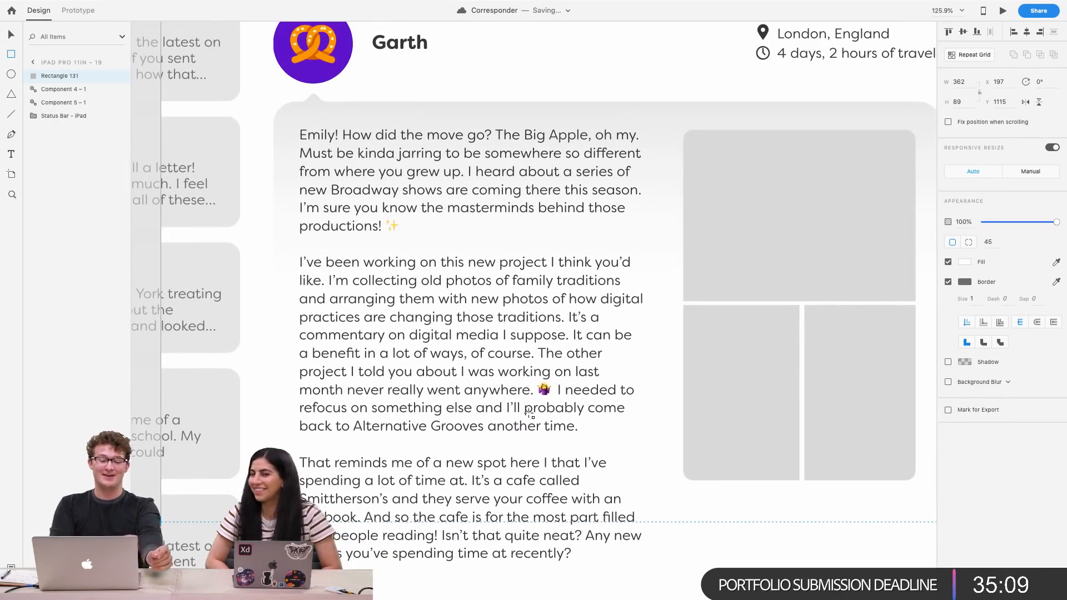
scroll(529, 414, down, 3)
scroll(529, 414, up, 5)
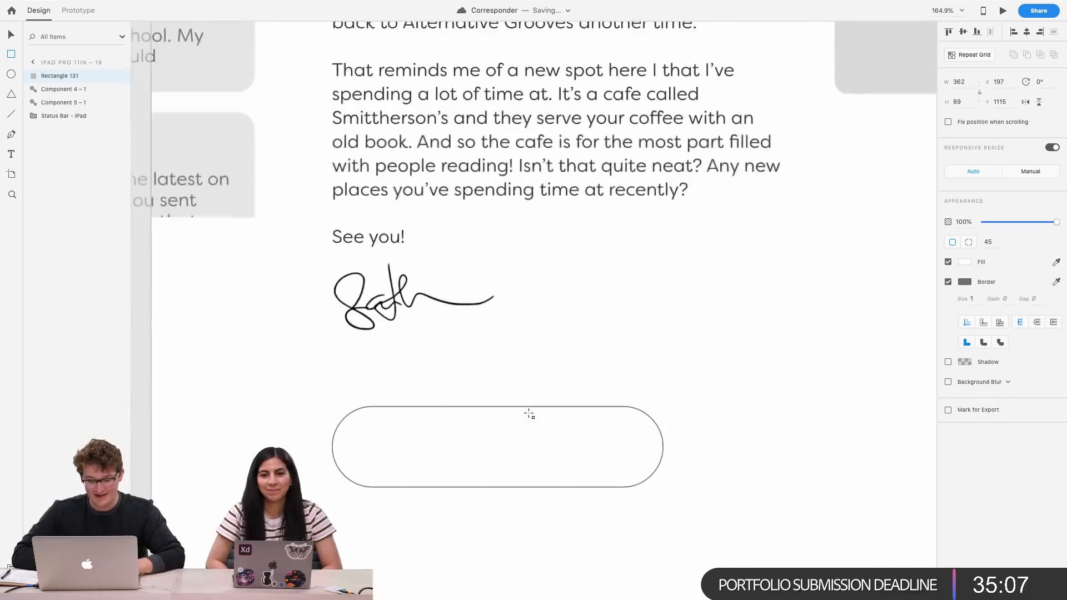
scroll(529, 414, up, 2)
scroll(529, 414, right, 3)
key(v)
drag(491, 448, 489, 397)
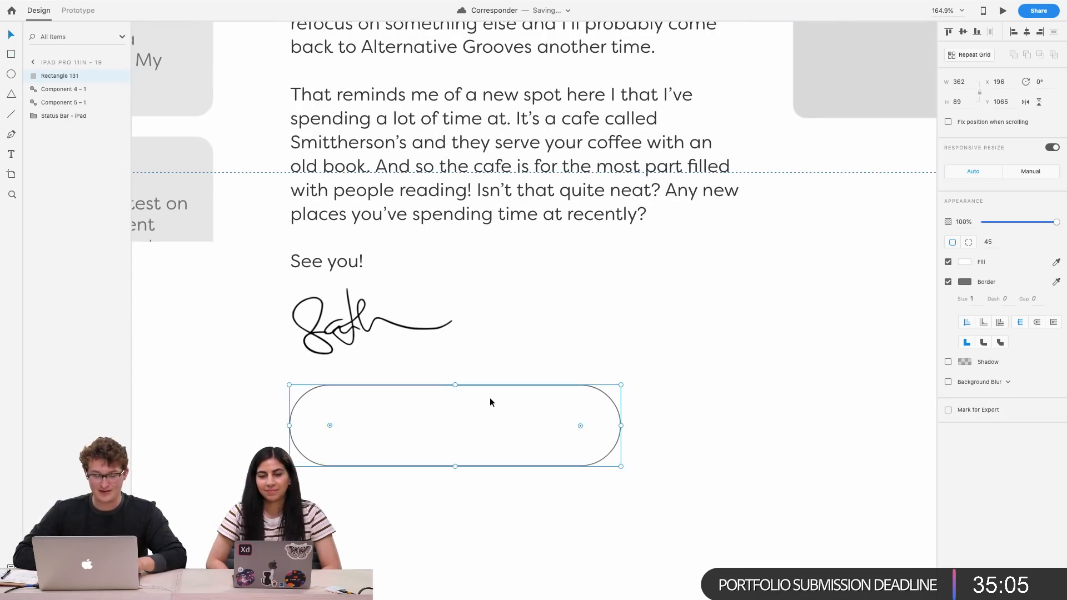
scroll(449, 378, down, 5)
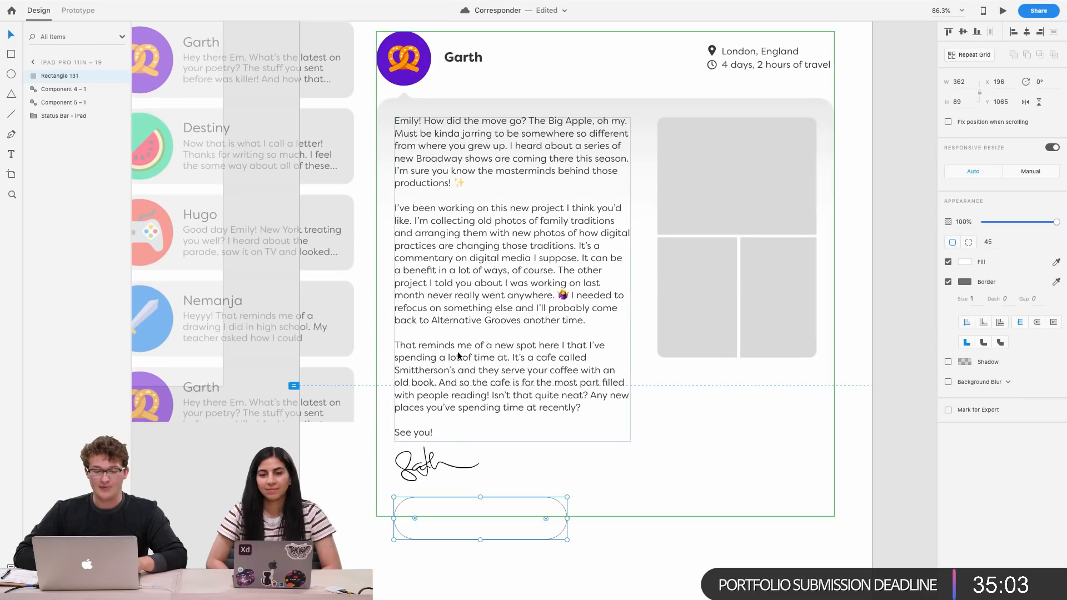
Fill the pill with the purple sampled from Garth's avatar and turn off its border
click(1056, 262)
click(406, 38)
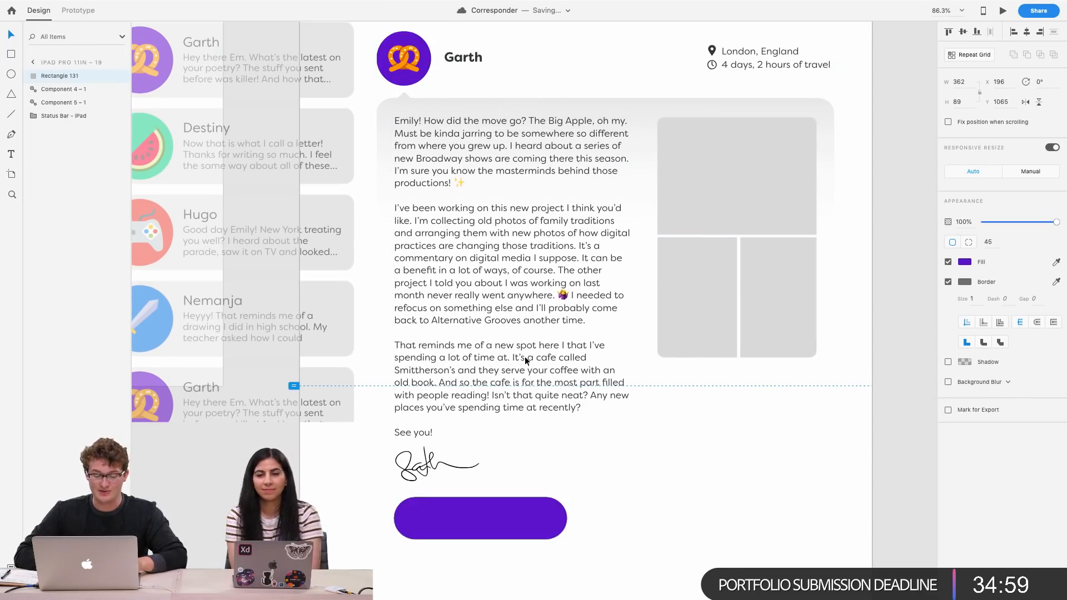
scroll(525, 356, up, 5)
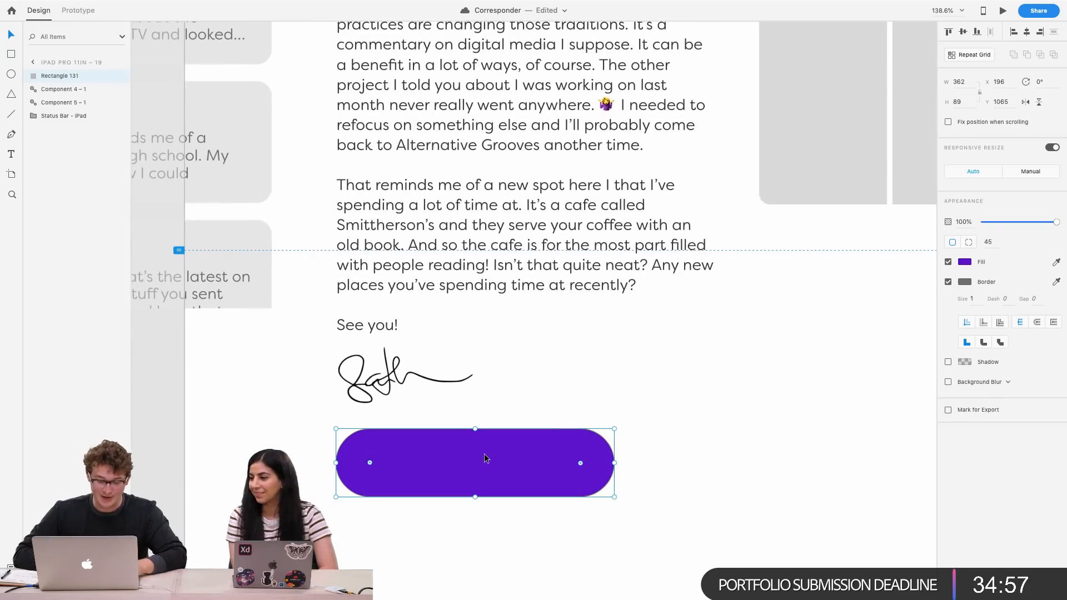
click(948, 281)
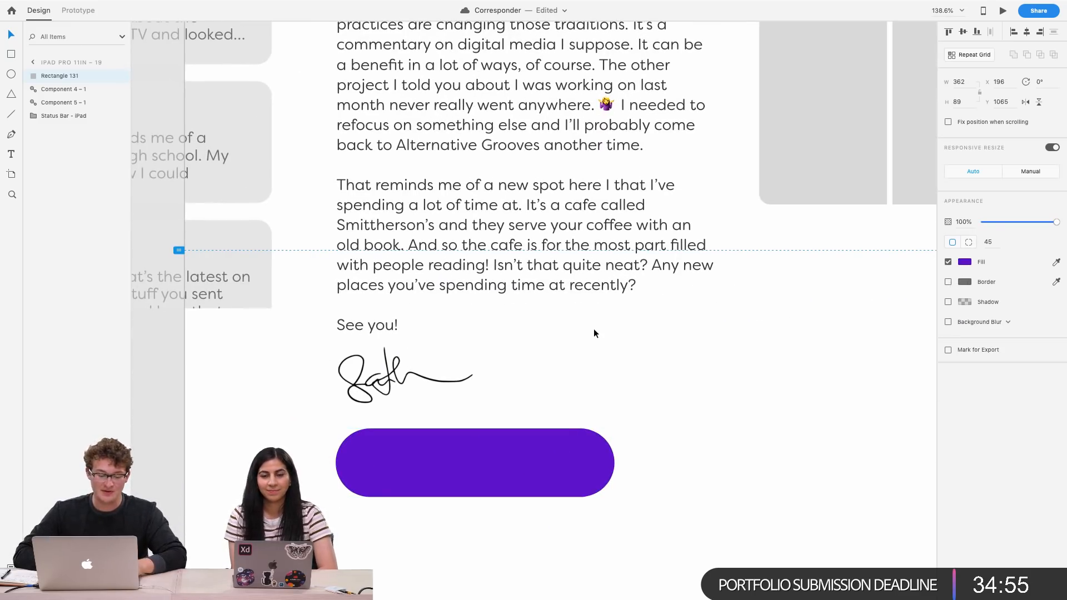
Copy Garth's name text from the letter header and paste it onto the purple pill
scroll(594, 329, down, 3)
scroll(594, 328, up, 6)
scroll(594, 328, down, 4)
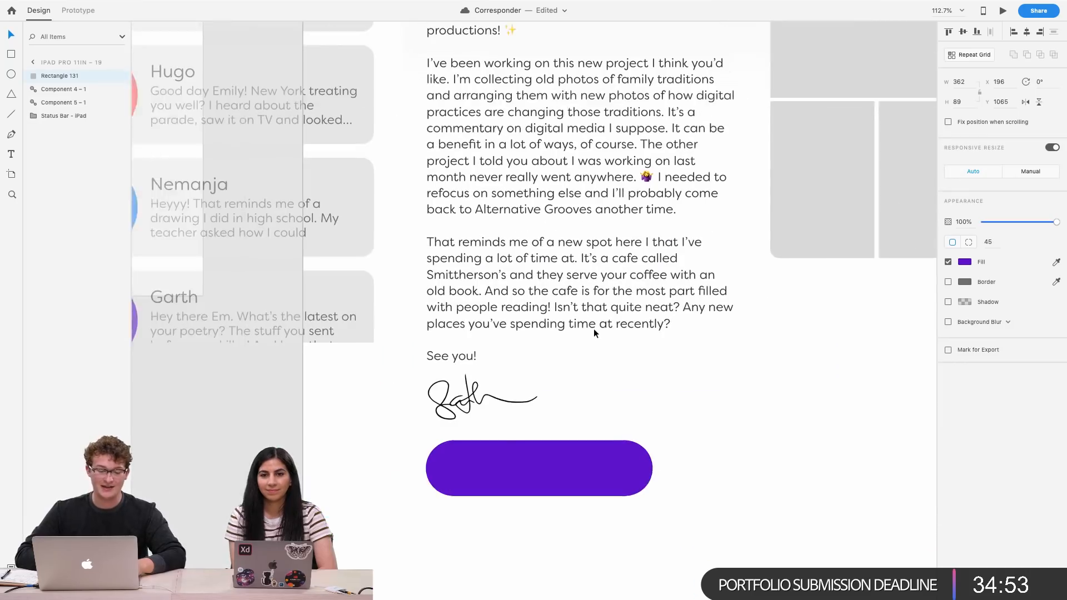
scroll(572, 339, right, 2)
key(super+0)
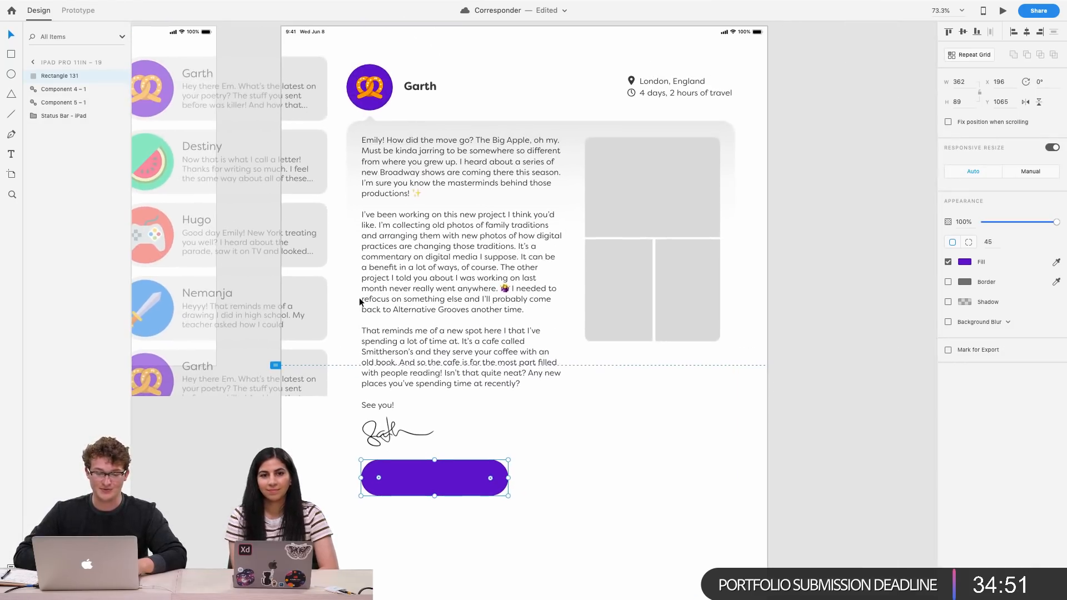
double_click(427, 88)
key(super+c)
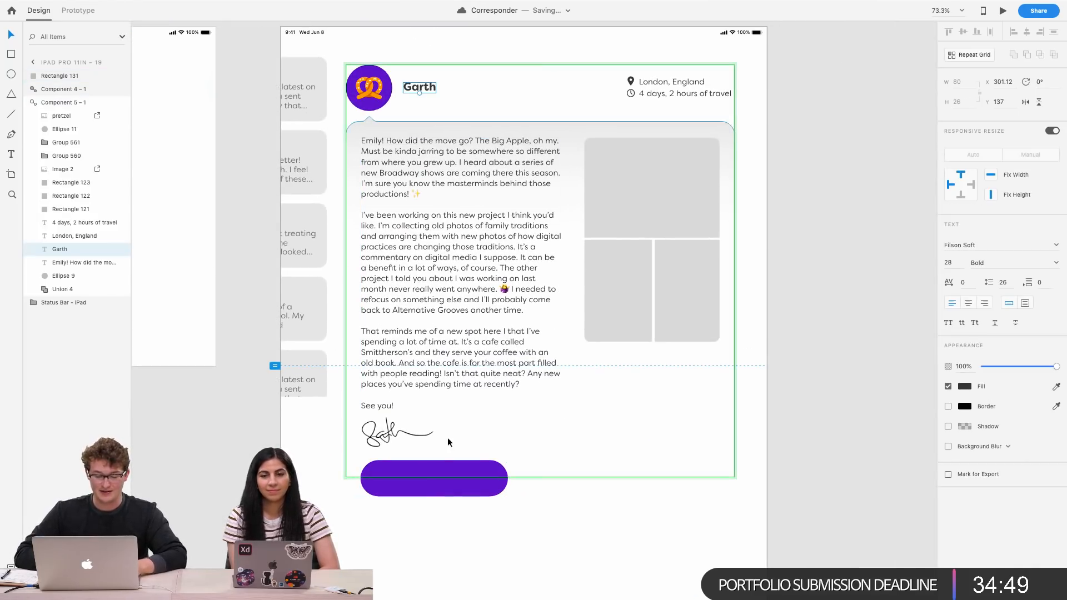
click(421, 488)
key(super+v)
scroll(470, 453, up, 5)
scroll(470, 456, down, 5)
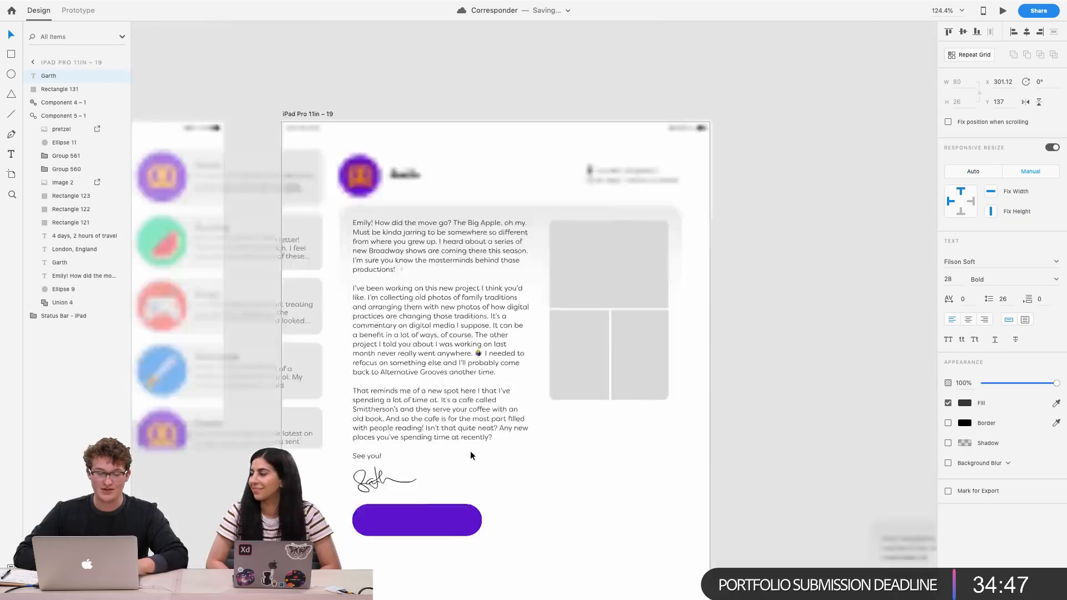
drag(423, 237, 404, 505)
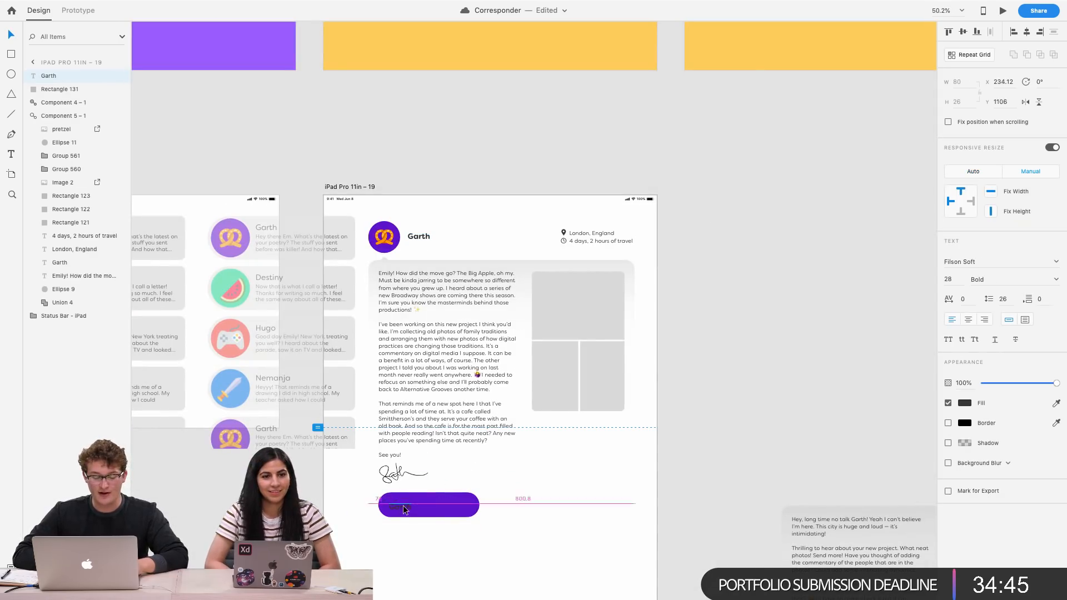
Reposition the pasted text inside the pill and change it to read Reply to Garth
scroll(402, 503, up, 5)
scroll(402, 502, up, 3)
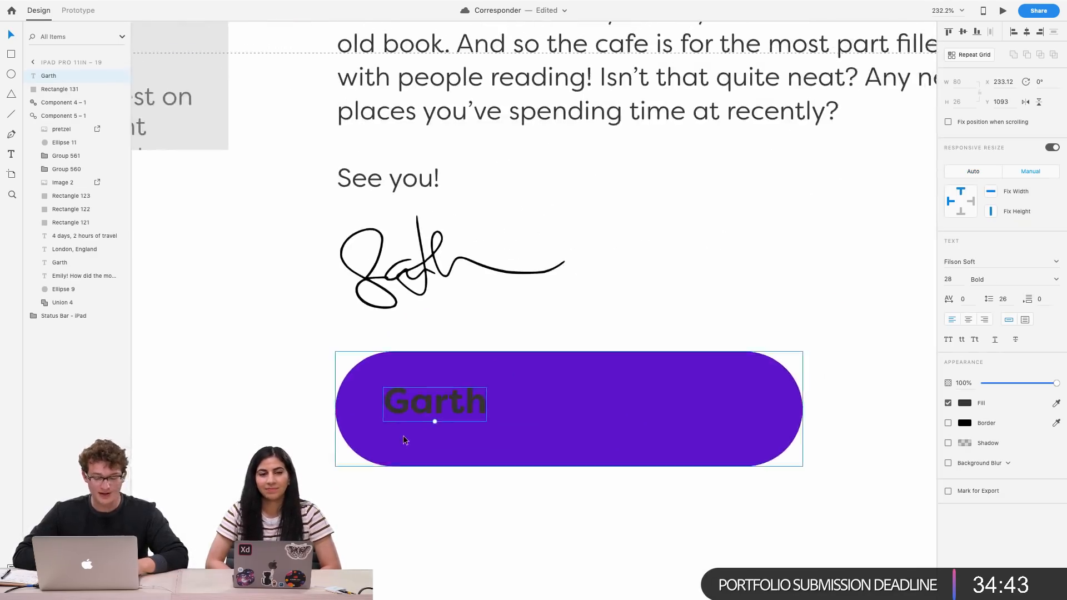
drag(415, 412, 425, 416)
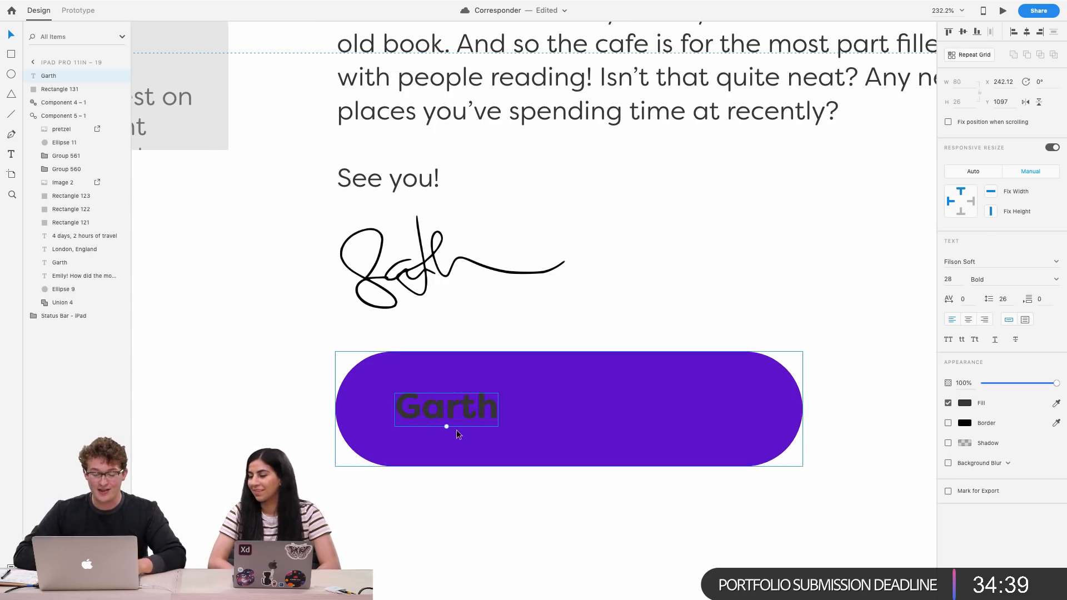
drag(448, 437, 444, 424)
double_click(470, 409)
text(Reply to)
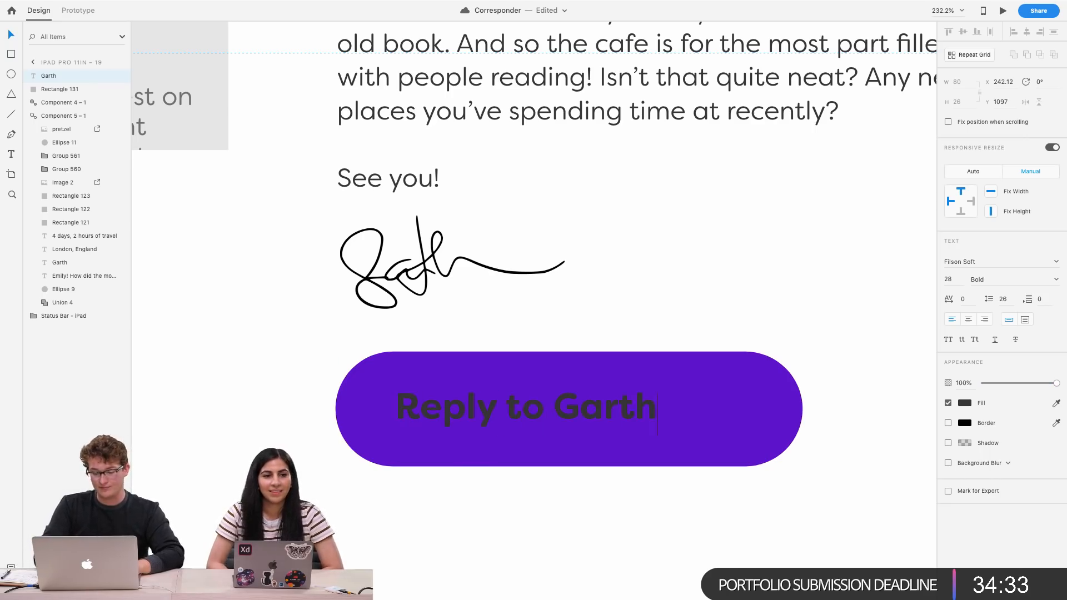
text( Garth)
key(Escape)
Set the Reply to Garth text colour to white
click(964, 404)
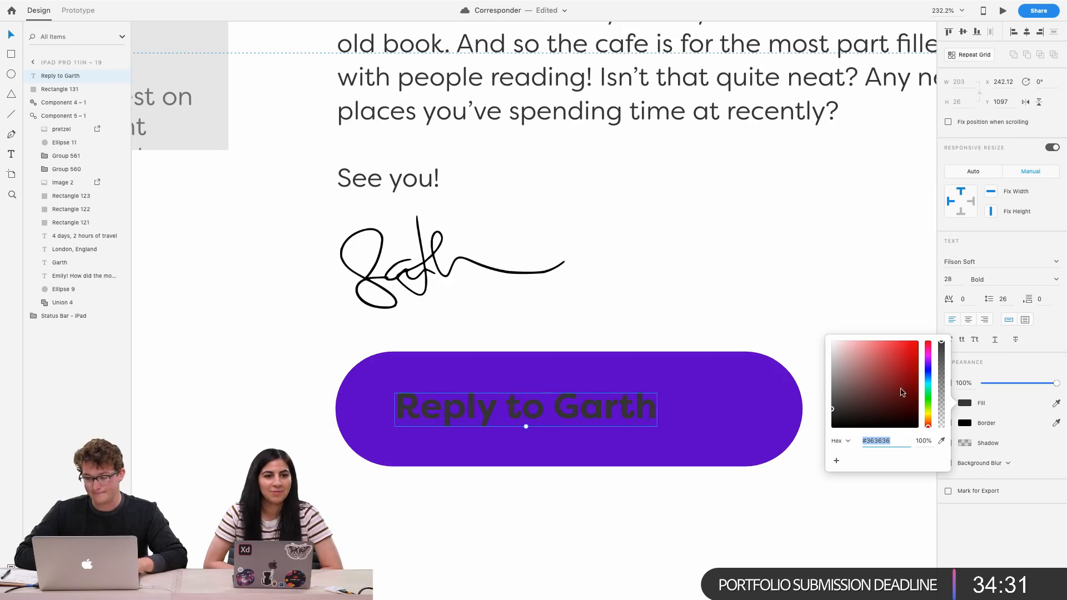
drag(874, 385, 771, 334)
click(753, 319)
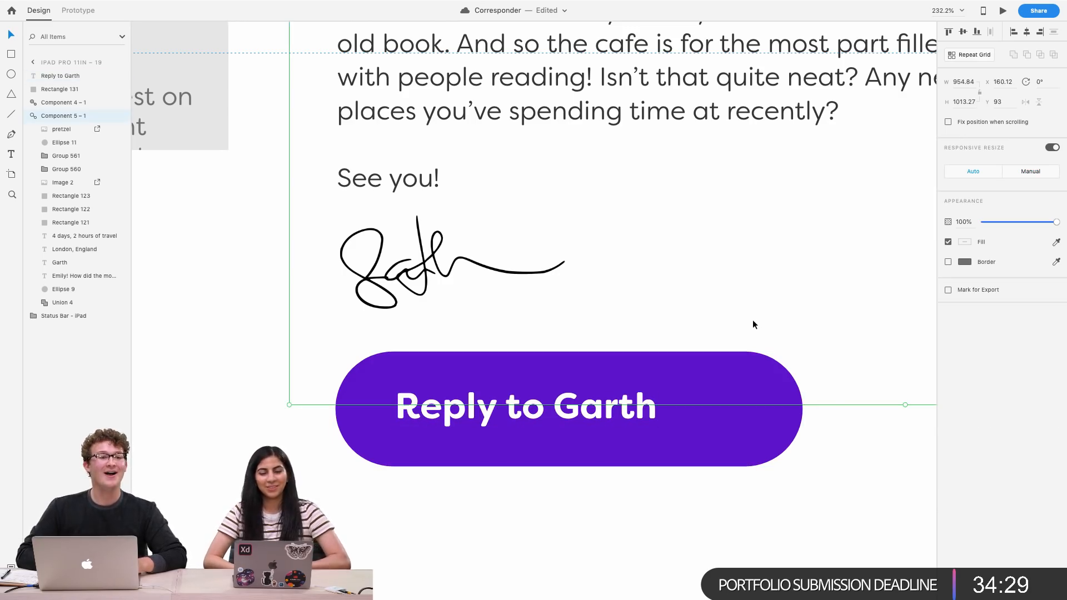
Nudge the Reply to Garth text a few pixels left within the button
key(super+minus)
scroll(752, 320, down, 2)
scroll(752, 320, up, 3)
scroll(752, 320, right, 2)
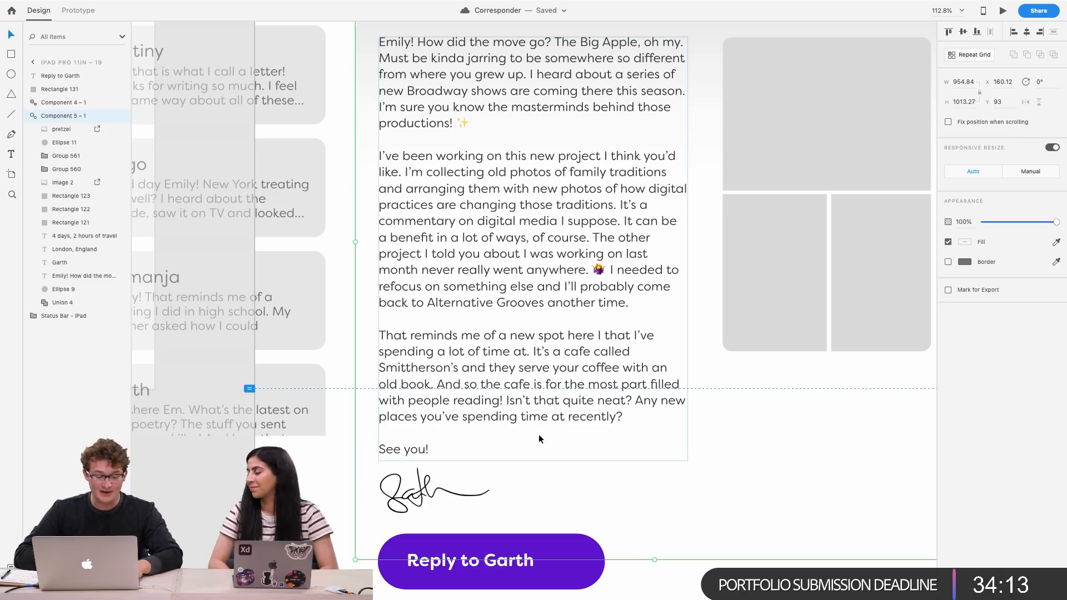
click(447, 566)
key(Left)
key(Left)
key(Left)
key(Left)
key(Left)
key(Left)
key(Left)
key(Left)
key(Left)
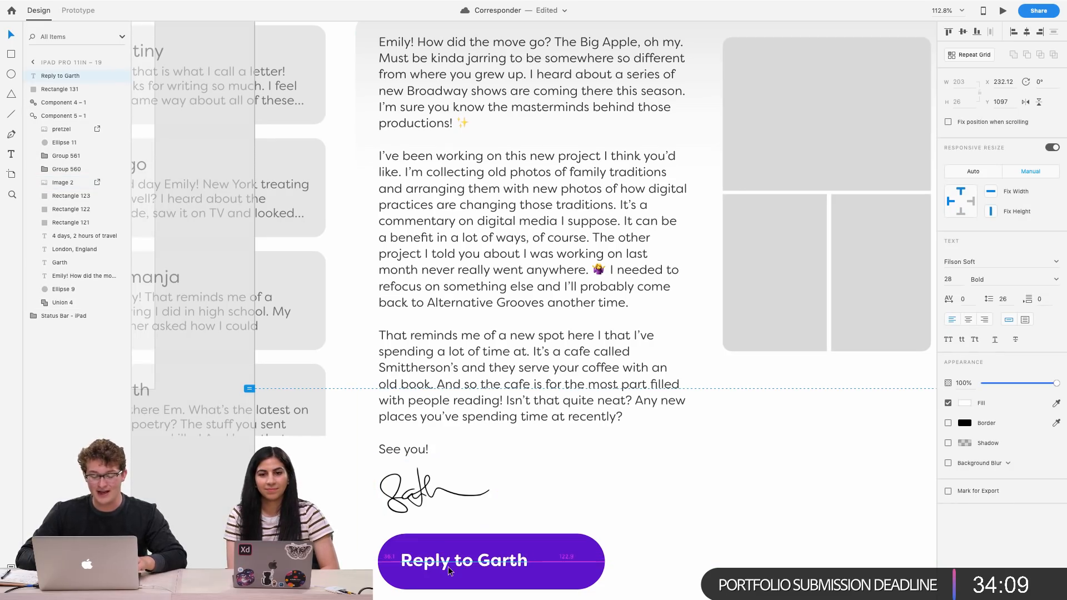
Copy the paper airplane from the Pensive logo artboard and paste it onto the reply button
key(super+minus)
key(super+minus)
scroll(486, 522, up, 2)
scroll(486, 522, right, 2)
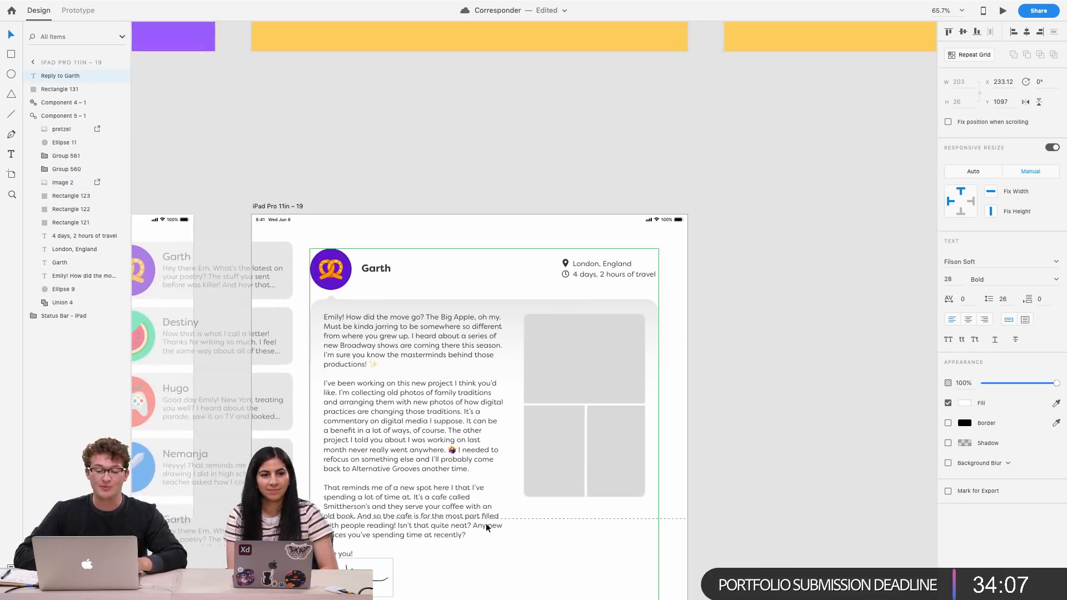
key(super+minus)
scroll(486, 522, up, 2)
scroll(486, 522, right, 2)
click(365, 129)
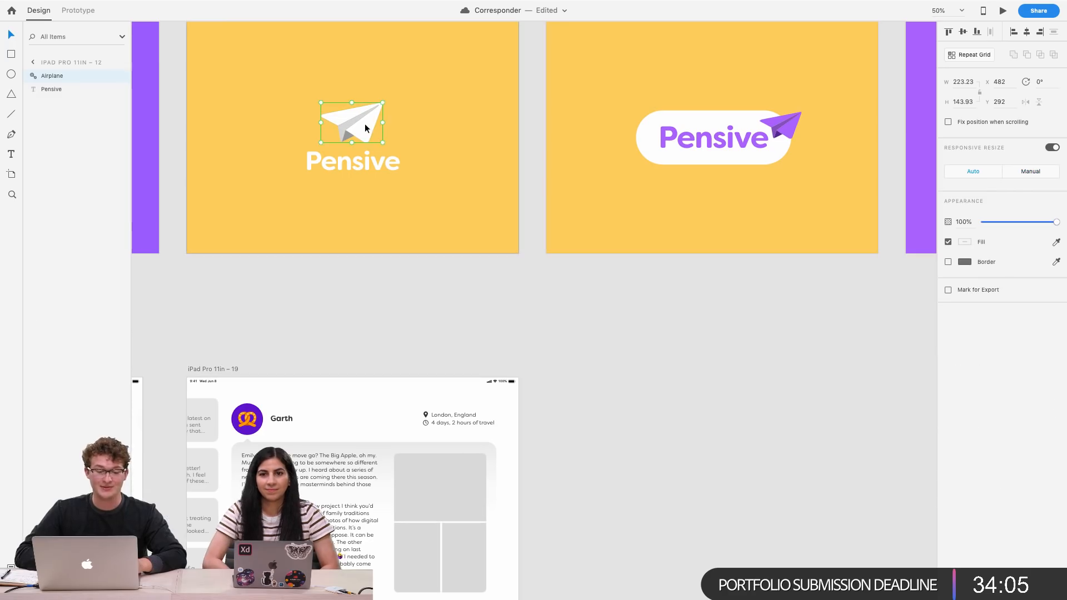
scroll(394, 240, down, 10)
scroll(394, 240, left, 5)
scroll(511, 288, up, 5)
click(510, 288)
key(super+v)
drag(646, 383, 578, 340)
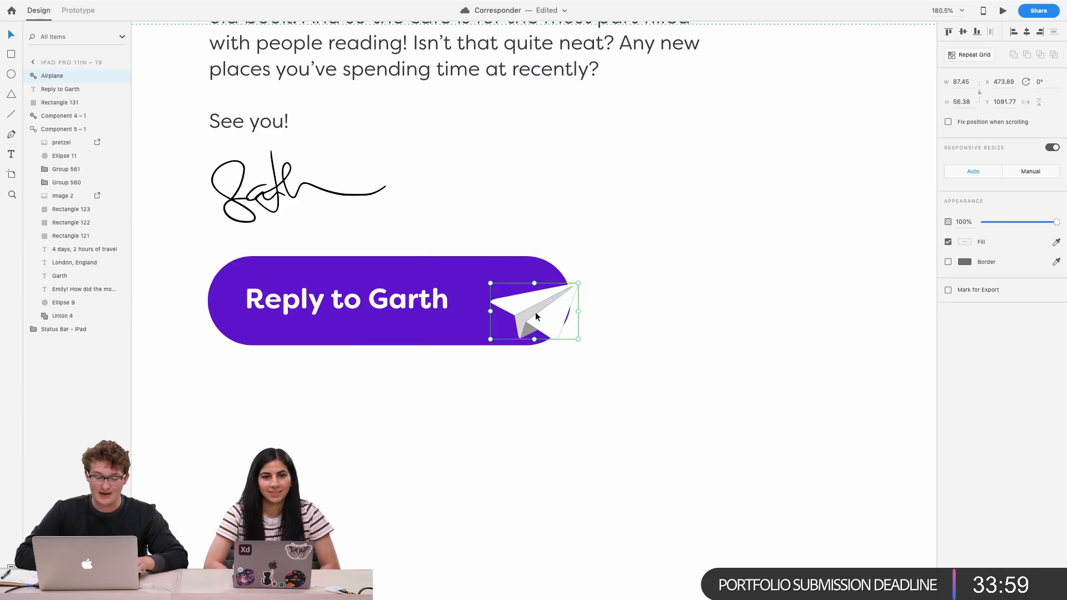
Position and resize the paper airplane at the right end of the Reply to Garth button
drag(540, 310, 523, 300)
scroll(523, 300, up, 5)
scroll(523, 300, up, 2)
scroll(523, 300, left, 1)
drag(550, 363, 598, 338)
scroll(562, 320, down, 3)
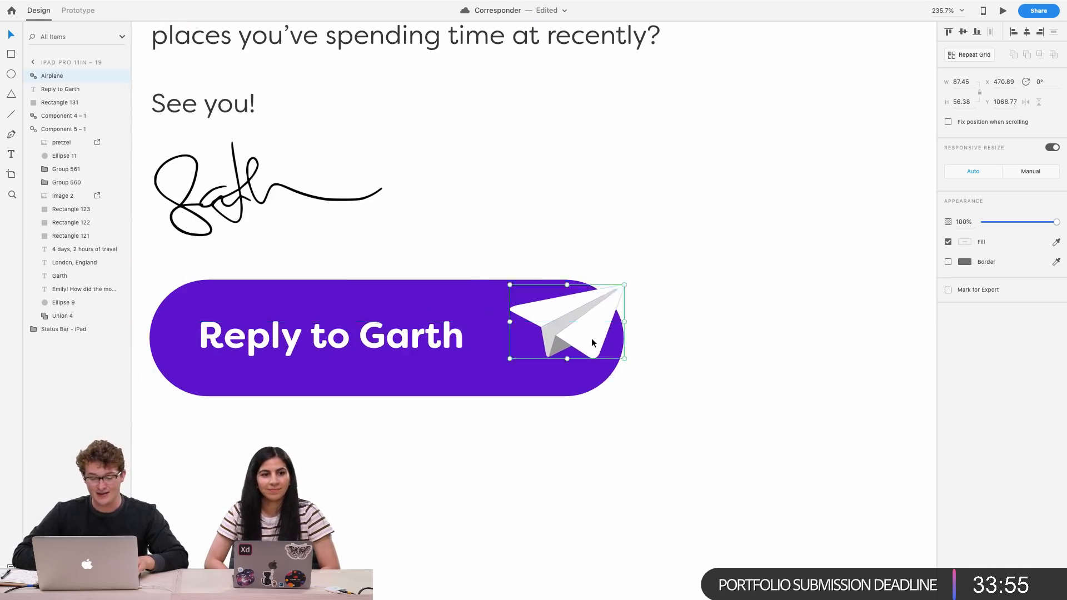
Swap the paper airplane and the text so the airplane sits at the button's left end and the text on its right
scroll(592, 343, up, 5)
scroll(591, 338, left, 3)
drag(658, 319, 644, 319)
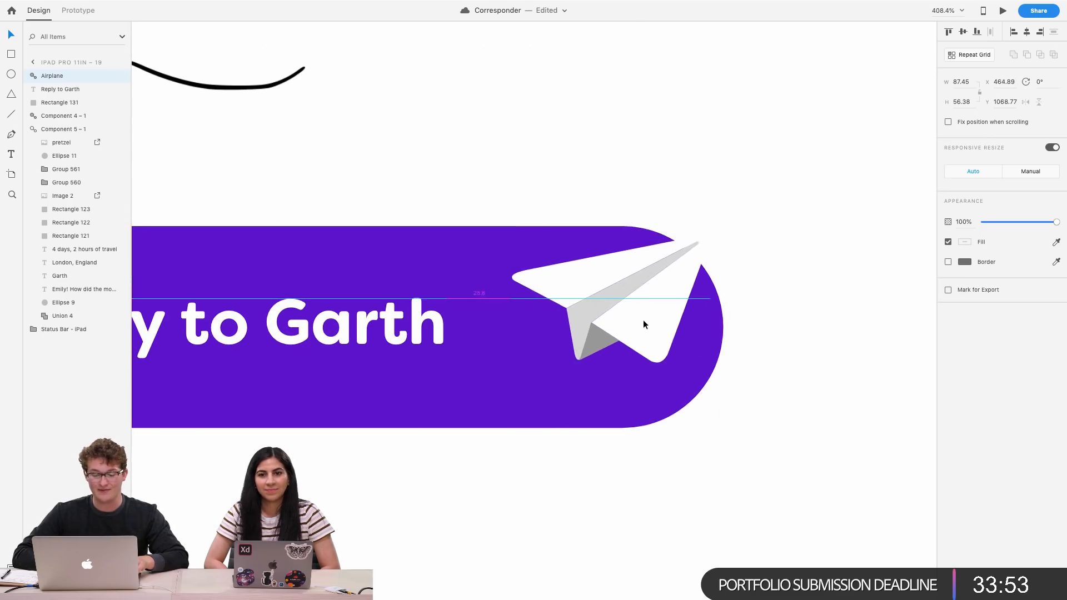
scroll(642, 319, down, 5)
scroll(611, 344, left, 3)
click(610, 350)
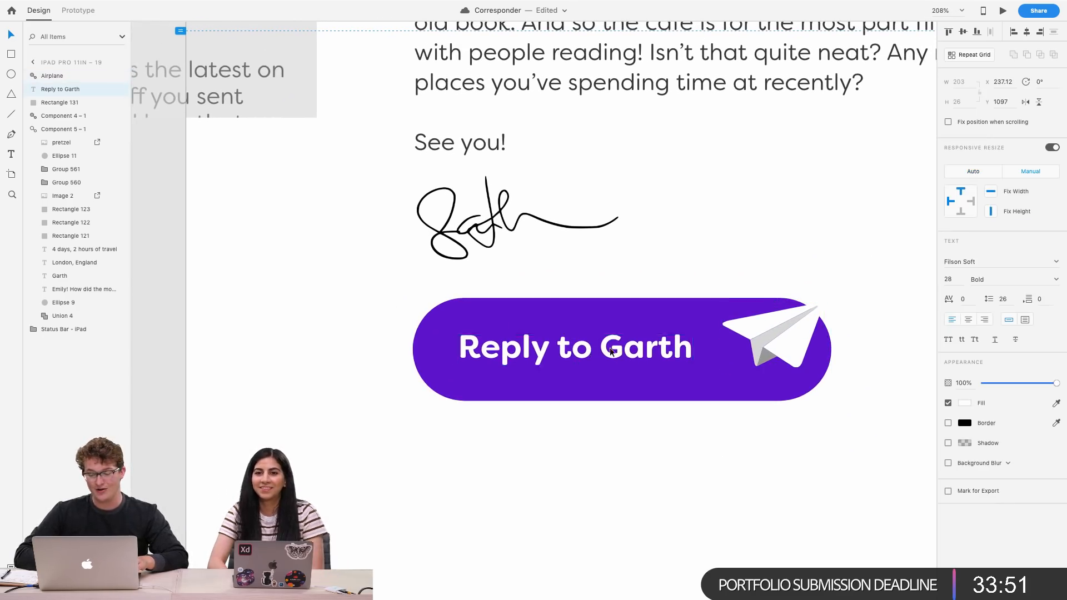
drag(611, 350, 718, 350)
drag(802, 318, 512, 349)
scroll(507, 325, up, 5)
drag(523, 404, 513, 397)
click(660, 337)
scroll(628, 333, down, 5)
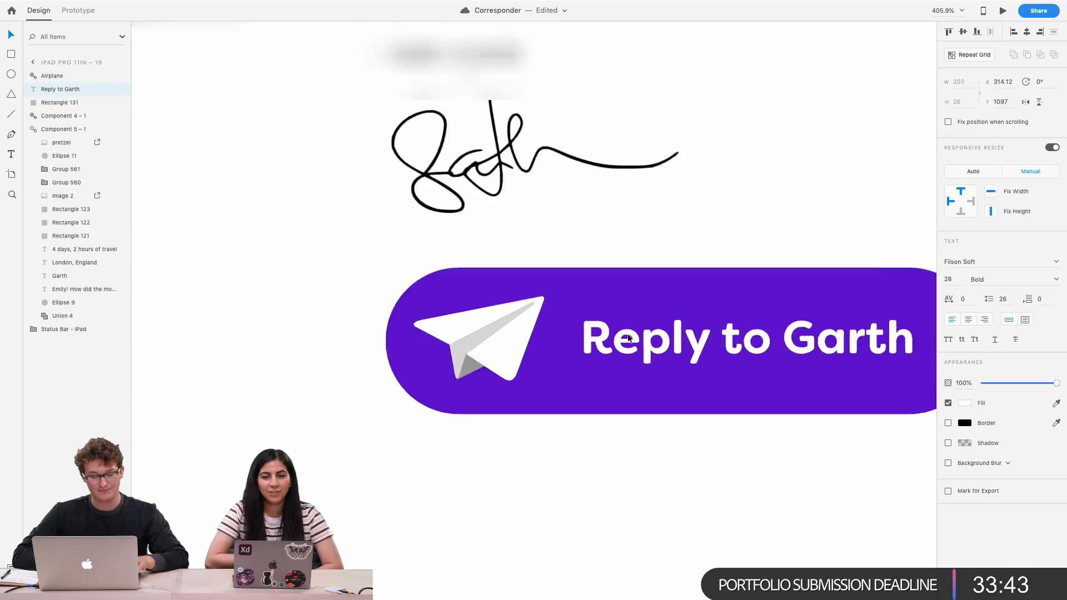
Nudge the paper airplane a few pixels right within the Reply to Garth button
click(377, 364)
scroll(376, 364, up, 5)
drag(492, 417, 485, 414)
key(Right)
key(Right)
key(Right)
key(Right)
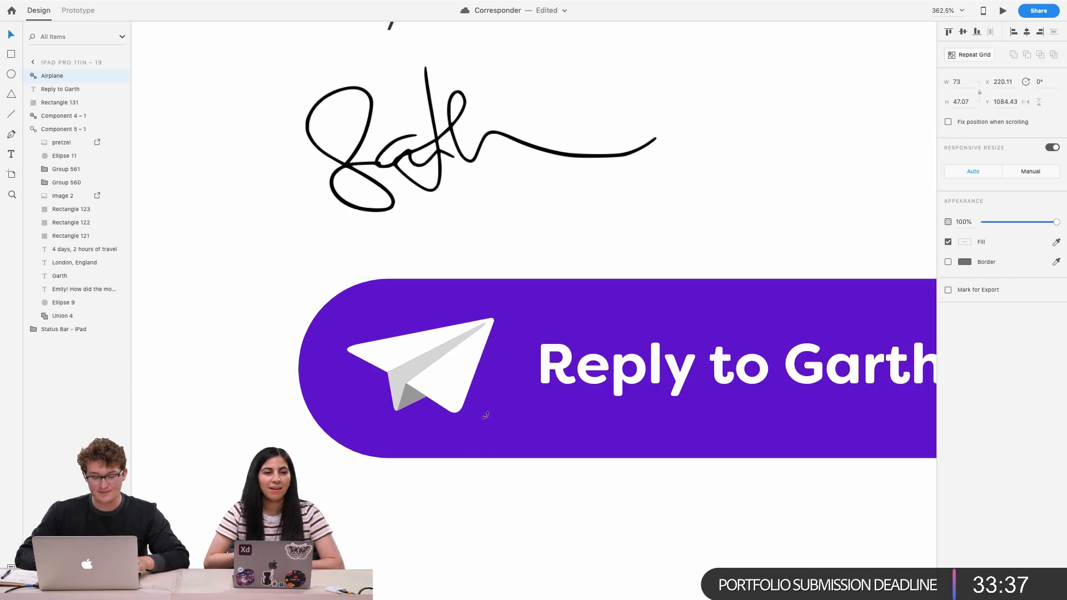
Shrink the paper airplane and shorten the Reply to Garth button, shifting the text and airplane left to fit
scroll(485, 415, down, 6)
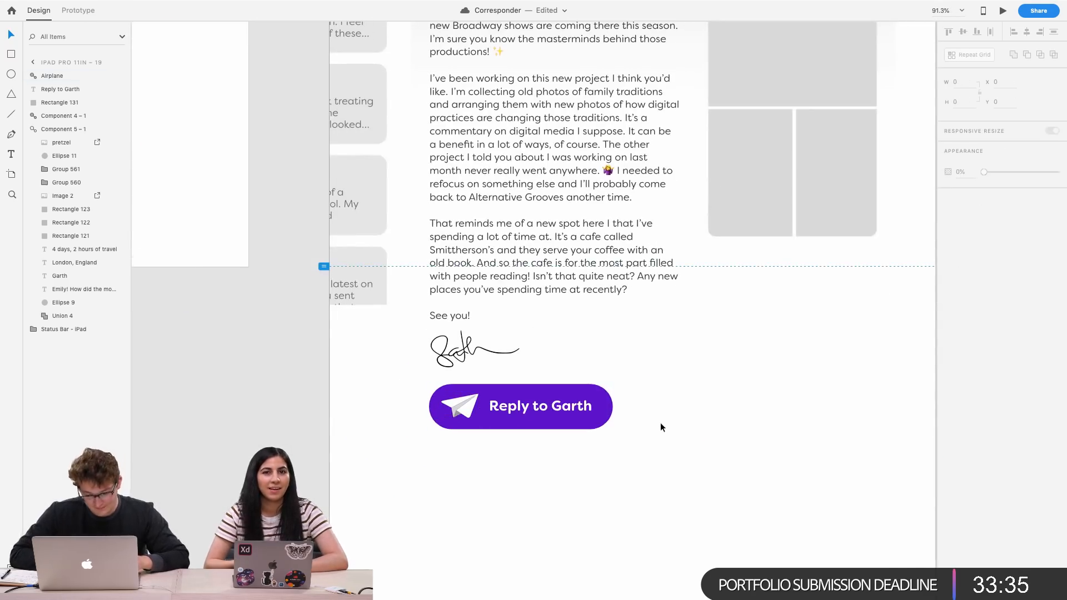
click(660, 422)
scroll(660, 423, down, 4)
scroll(660, 422, right, 1)
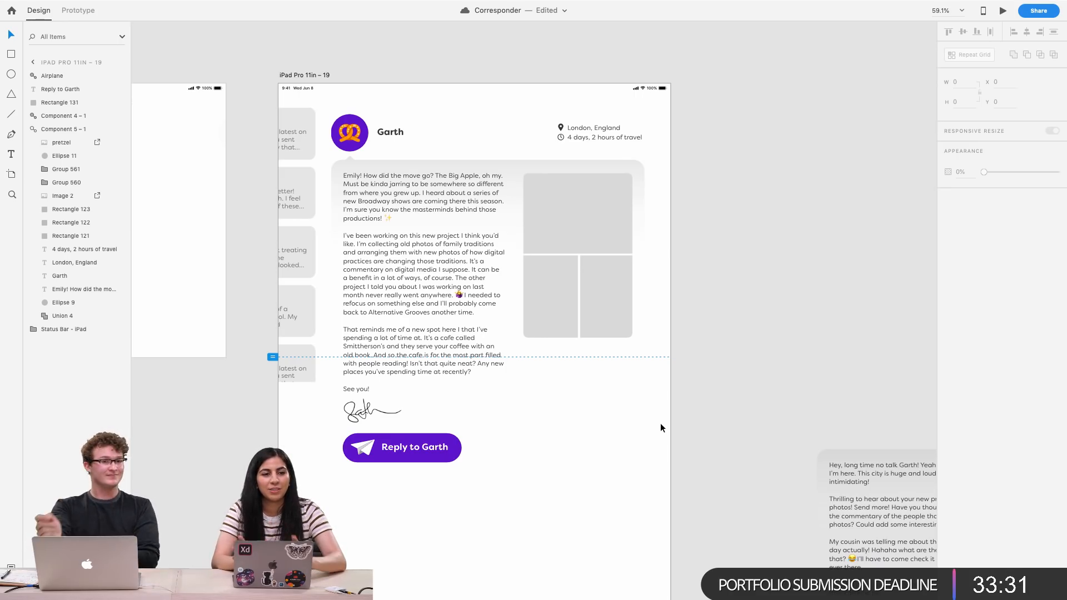
scroll(660, 423, right, 1)
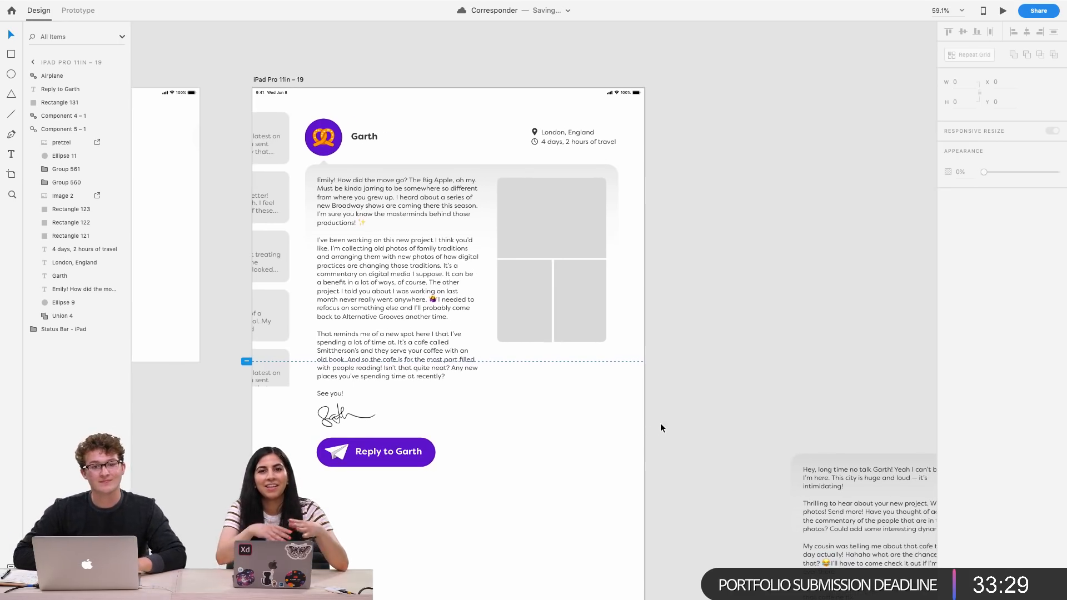
scroll(478, 489, up, 5)
scroll(477, 489, left, 1)
click(300, 413)
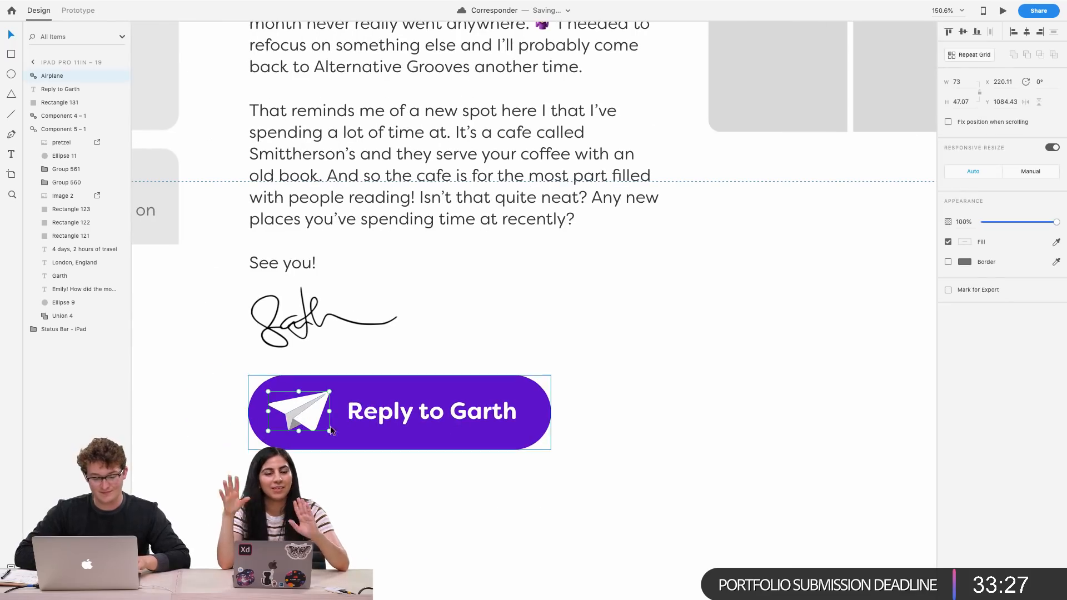
click(435, 429)
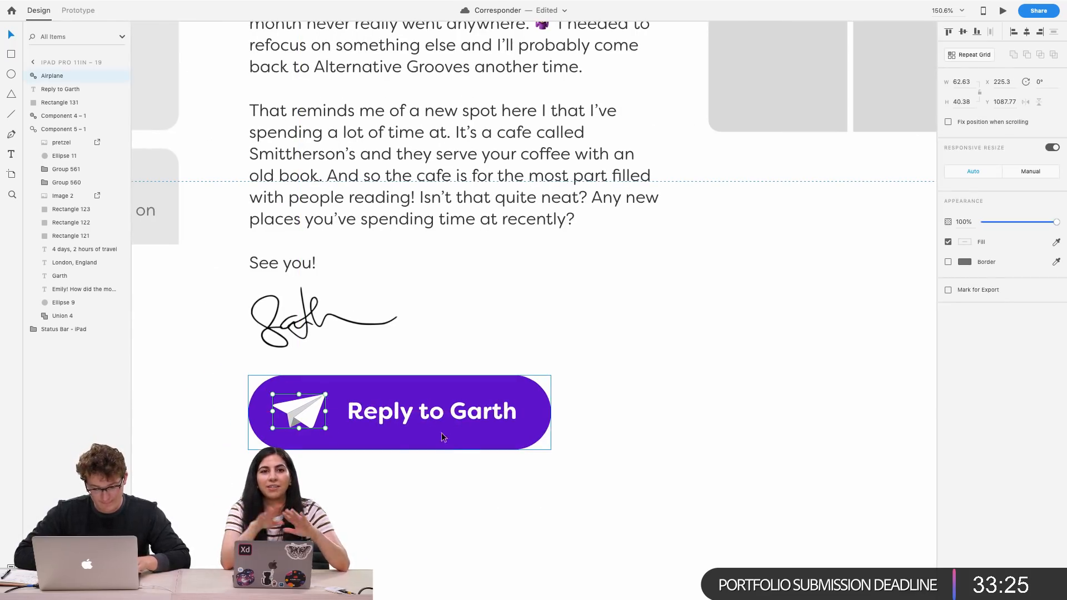
drag(550, 450, 524, 442)
drag(465, 415, 448, 411)
drag(315, 411, 309, 413)
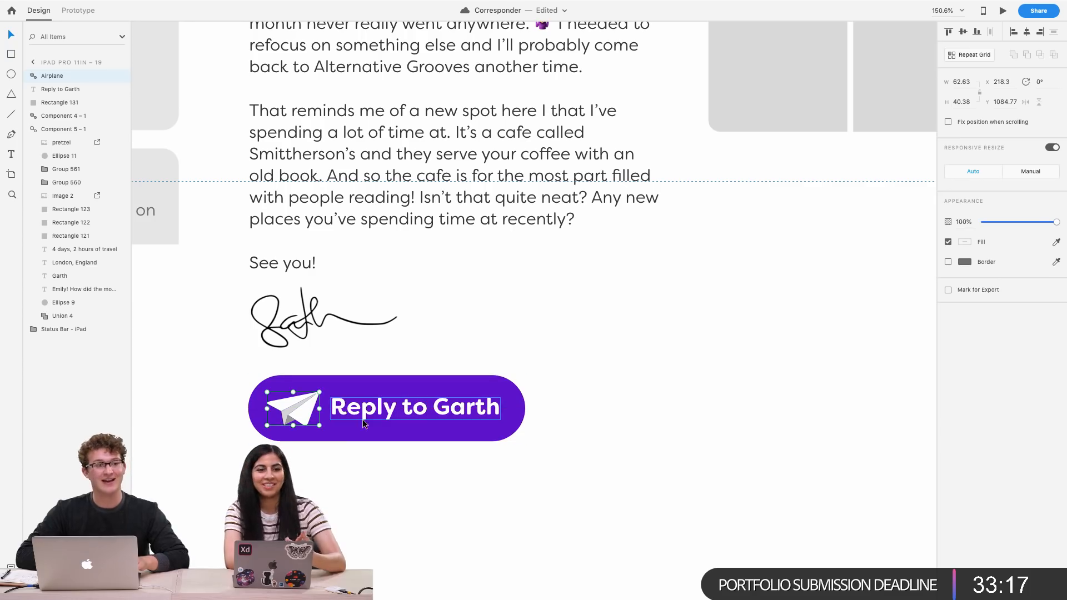
Nudge the Reply to Garth text one pixel right inside the button
scroll(334, 416, up, 3)
scroll(335, 416, left, 1)
click(518, 333)
scroll(518, 333, down, 3)
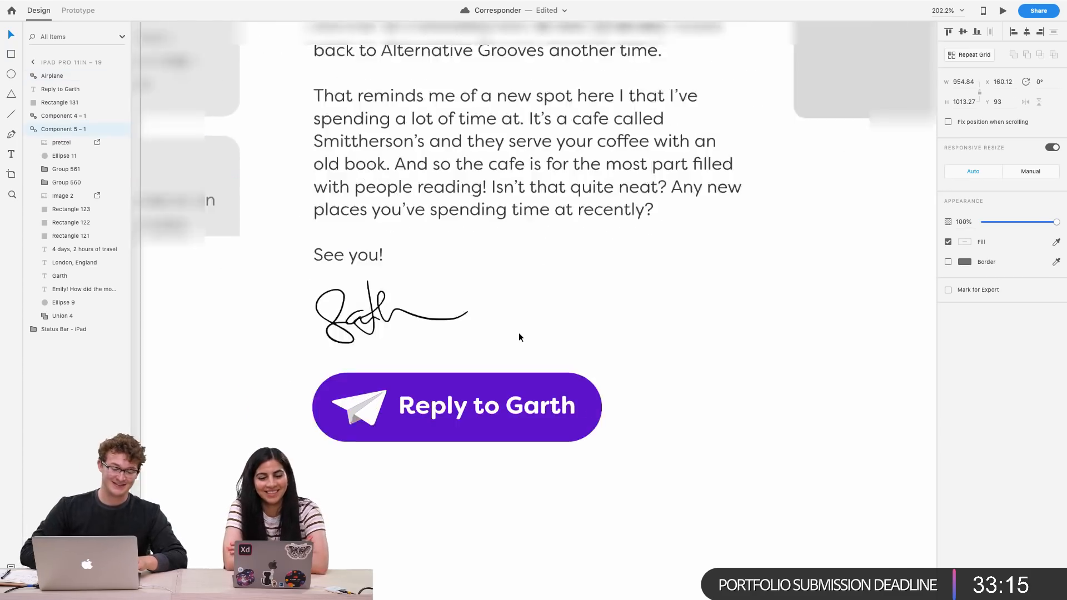
scroll(519, 332, up, 1)
click(388, 432)
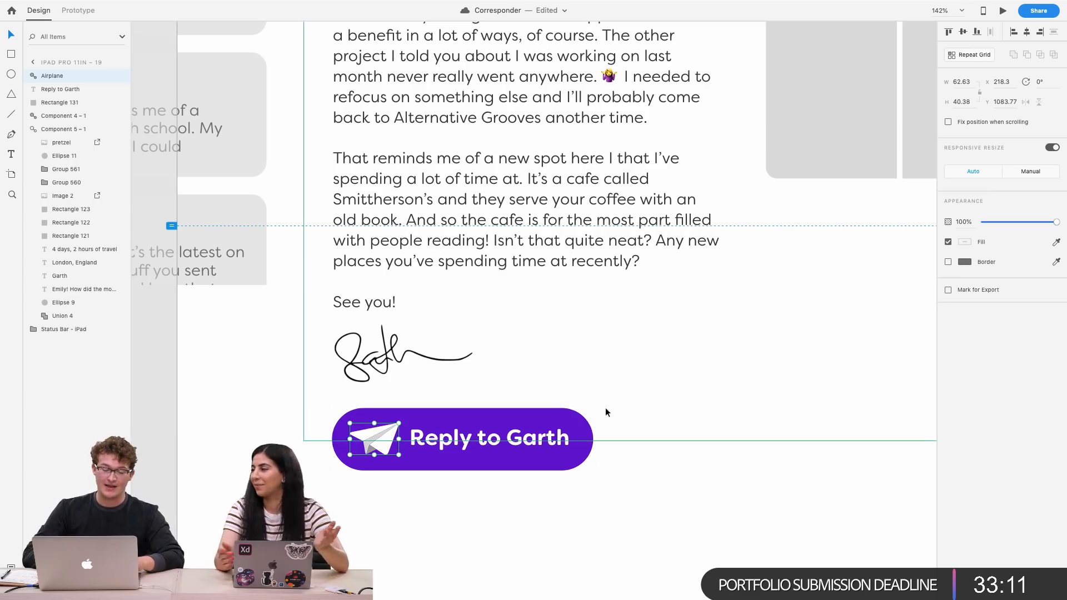
click(521, 453)
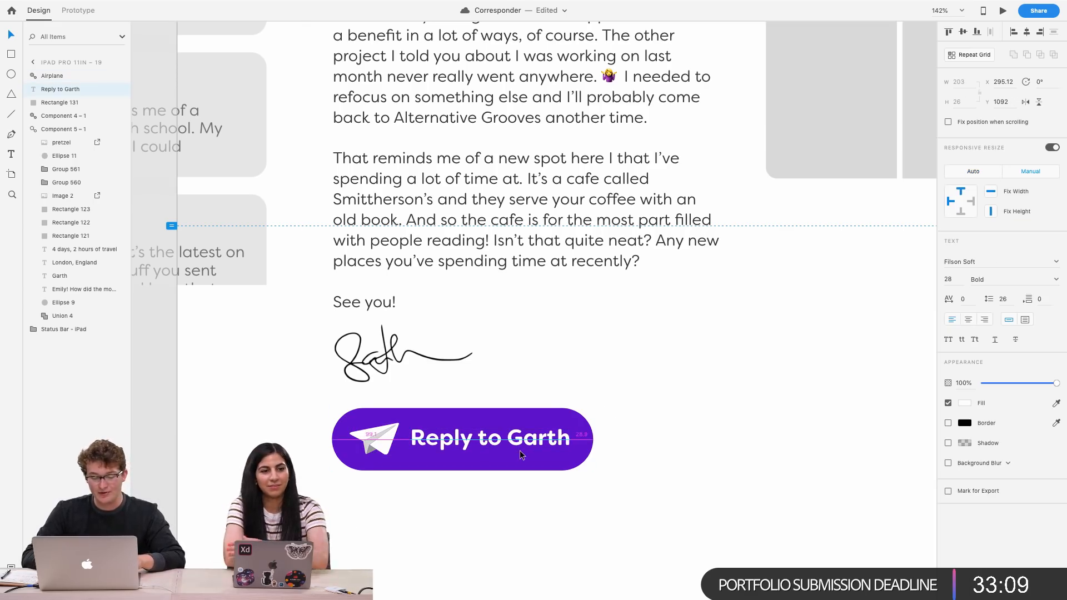
key(Right)
click(494, 455)
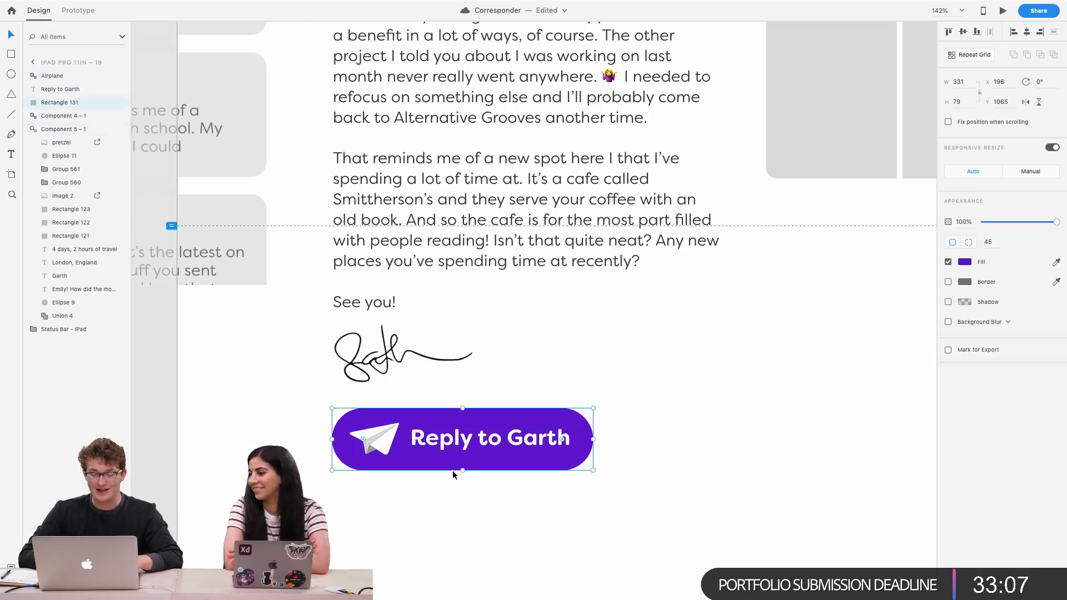
Zoom out and review the letter artboard layout with the finished reply button
scroll(453, 470, down, 5)
scroll(452, 474, up, 2)
scroll(452, 470, down, 1)
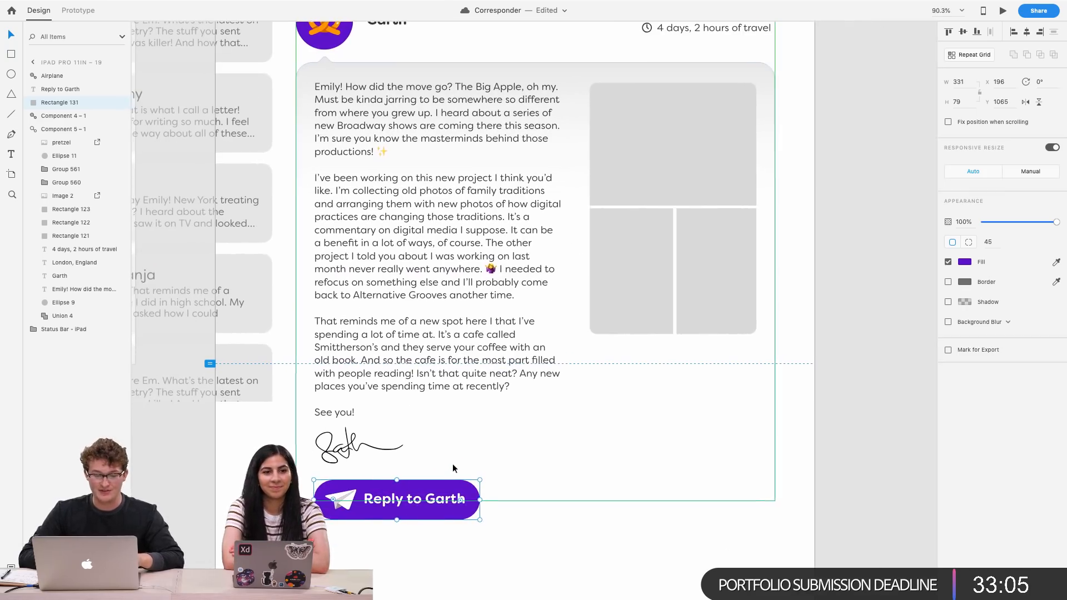
click(468, 283)
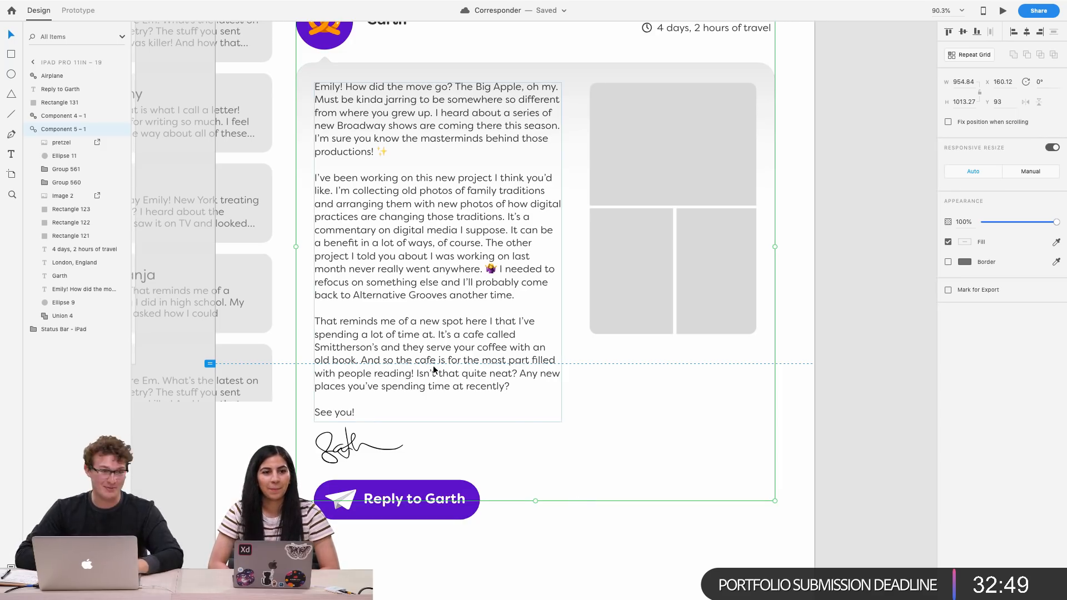
click(864, 457)
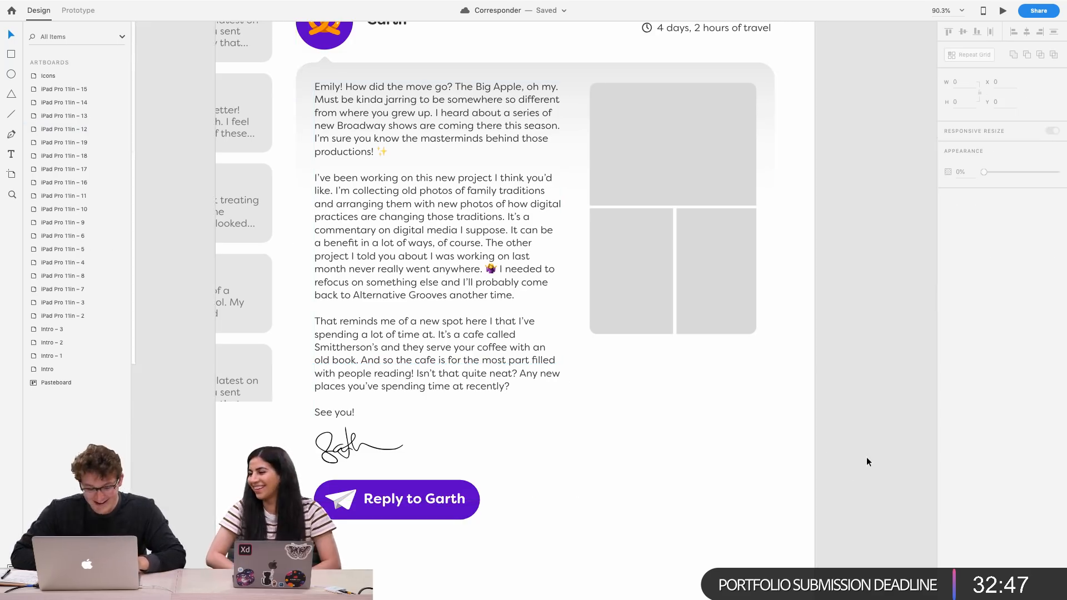
scroll(542, 460, up, 3)
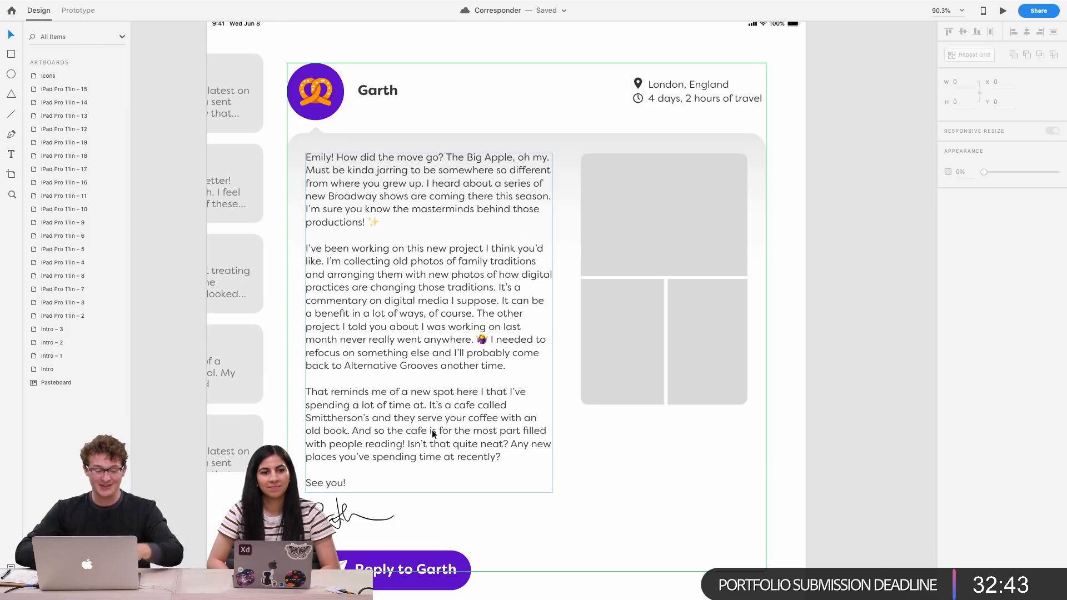
click(432, 429)
click(844, 461)
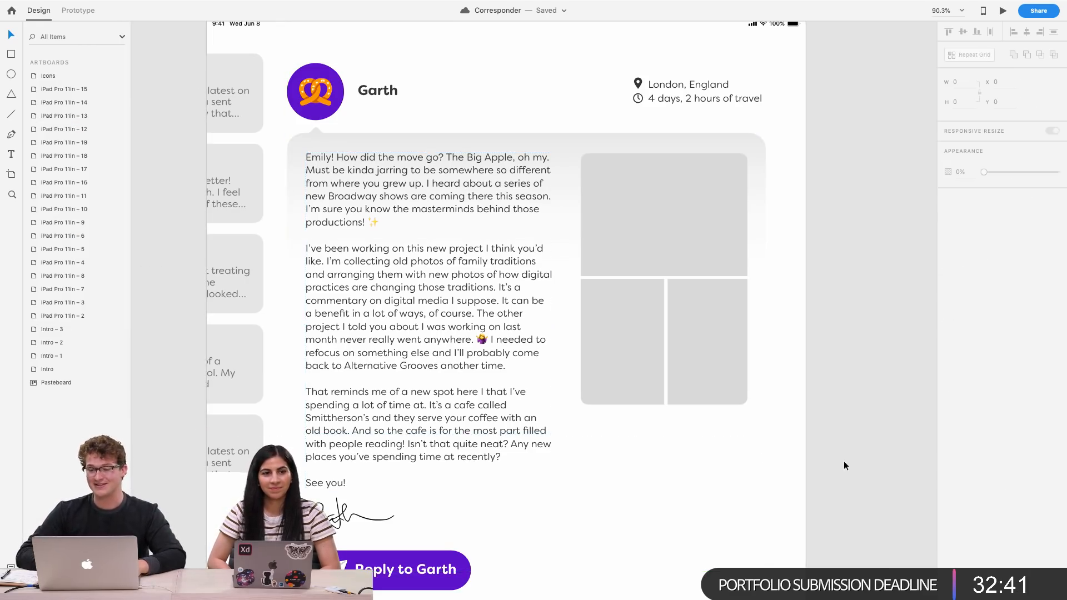
scroll(844, 461, down, 3)
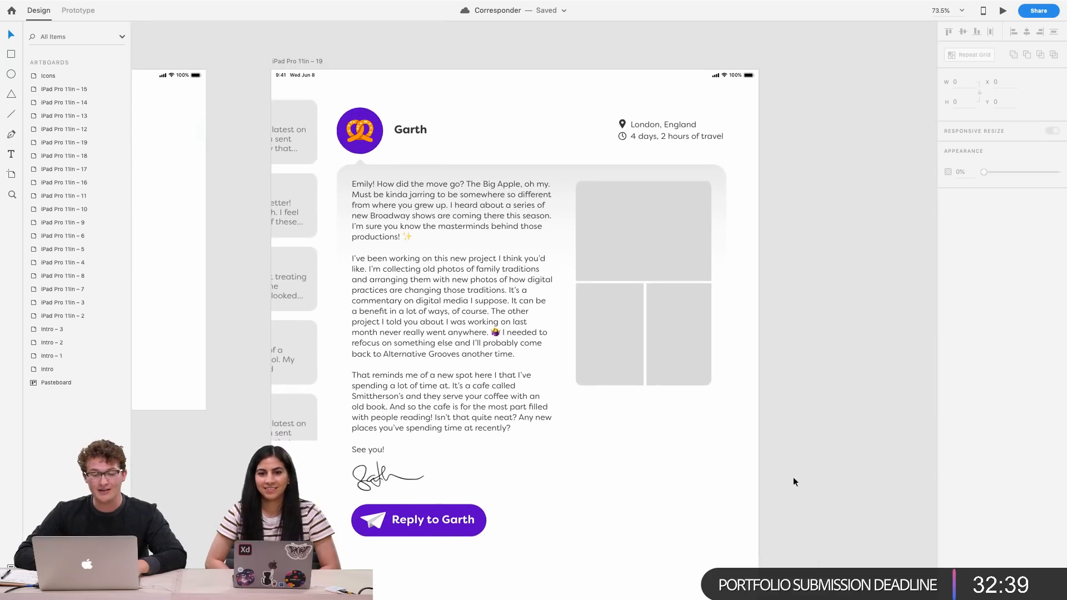
scroll(797, 519, down, 2)
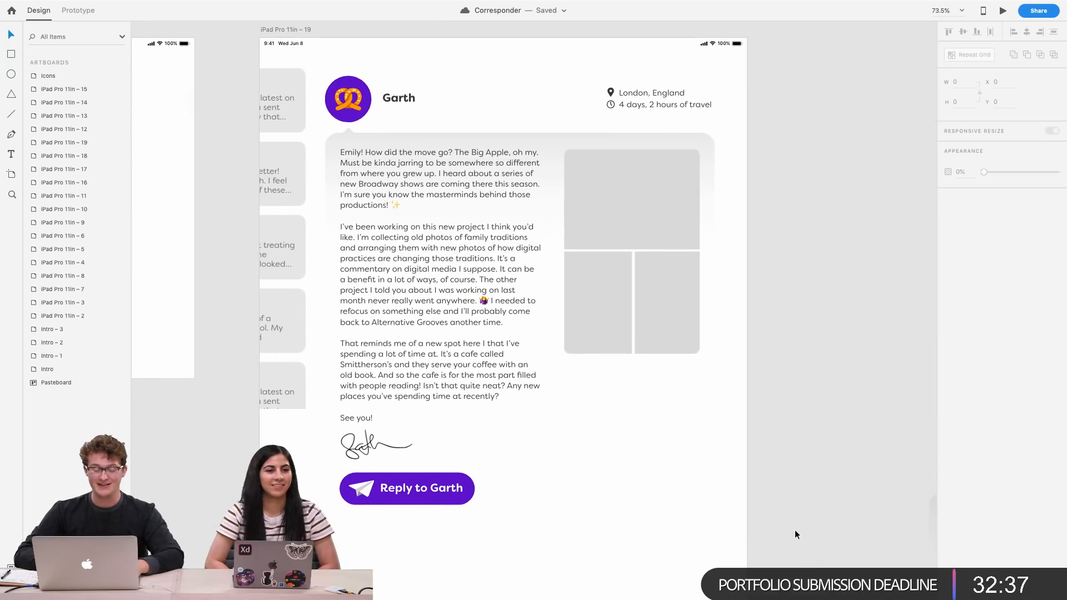
scroll(794, 534, left, 1)
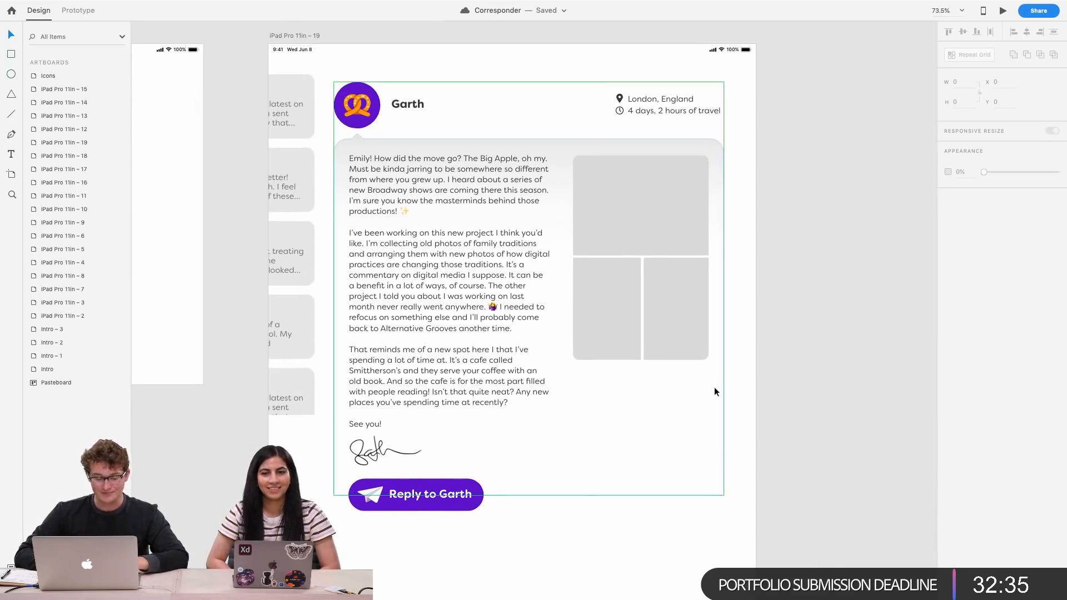
scroll(714, 386, down, 3)
scroll(715, 386, down, 5)
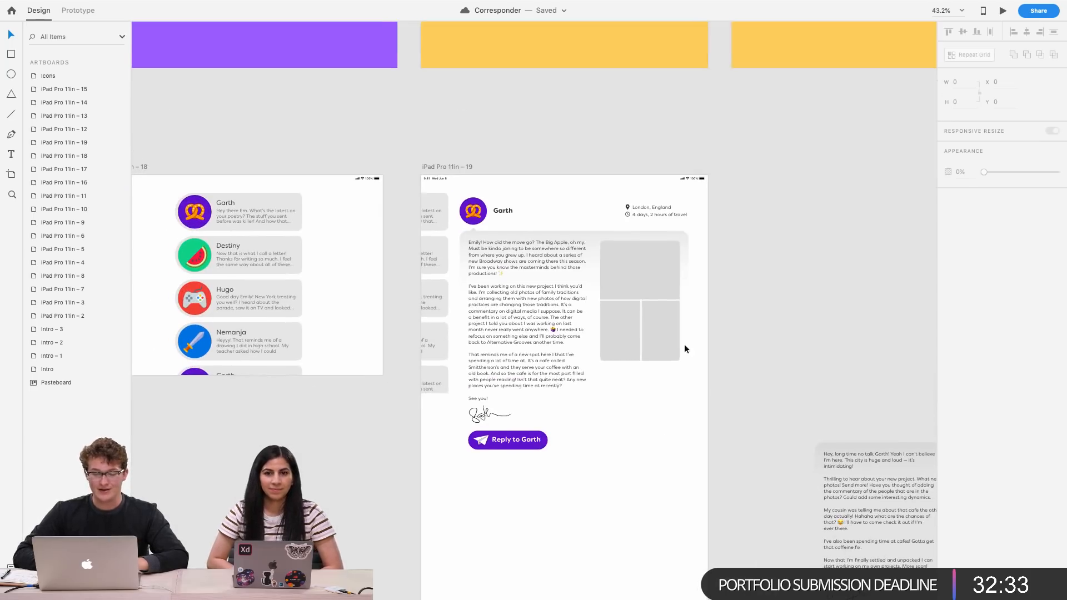
Select the letter artboard and preview it, scrolling through Garth's letter and the reply button
click(452, 167)
click(1003, 22)
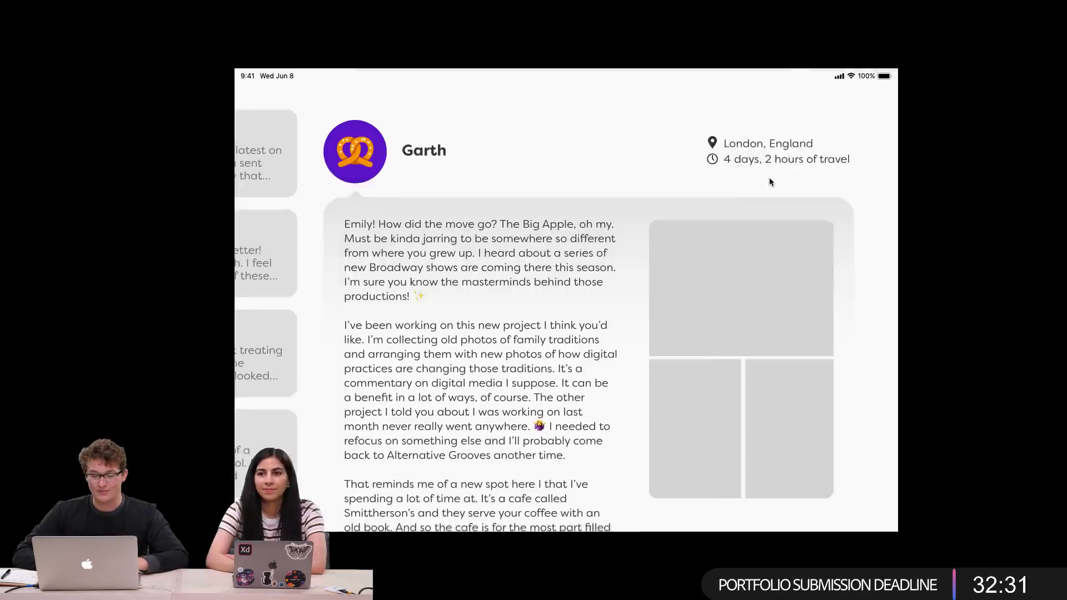
scroll(662, 314, down, 10)
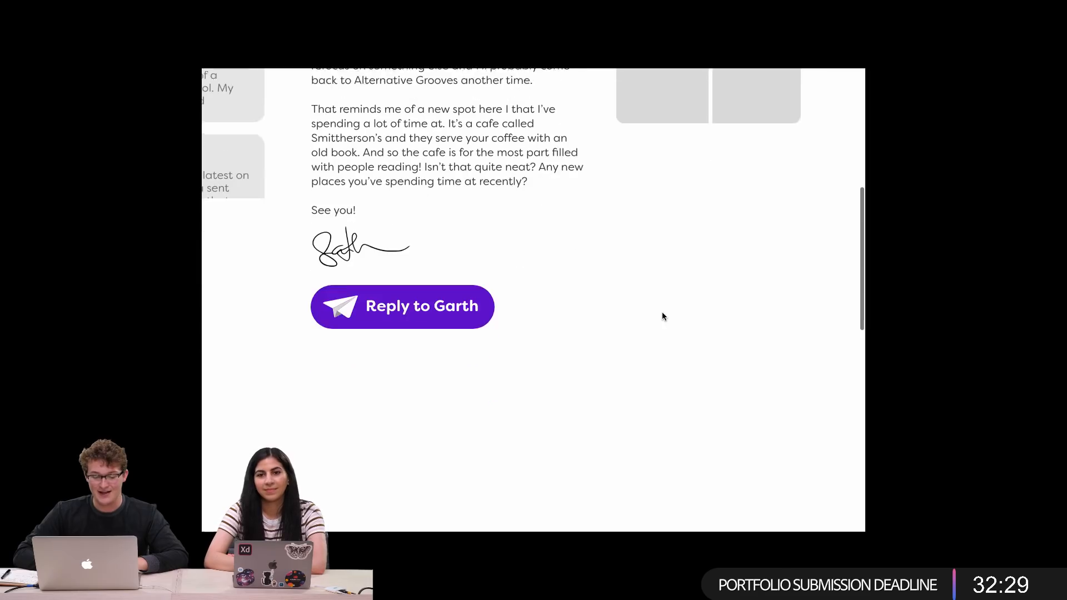
scroll(662, 315, up, 10)
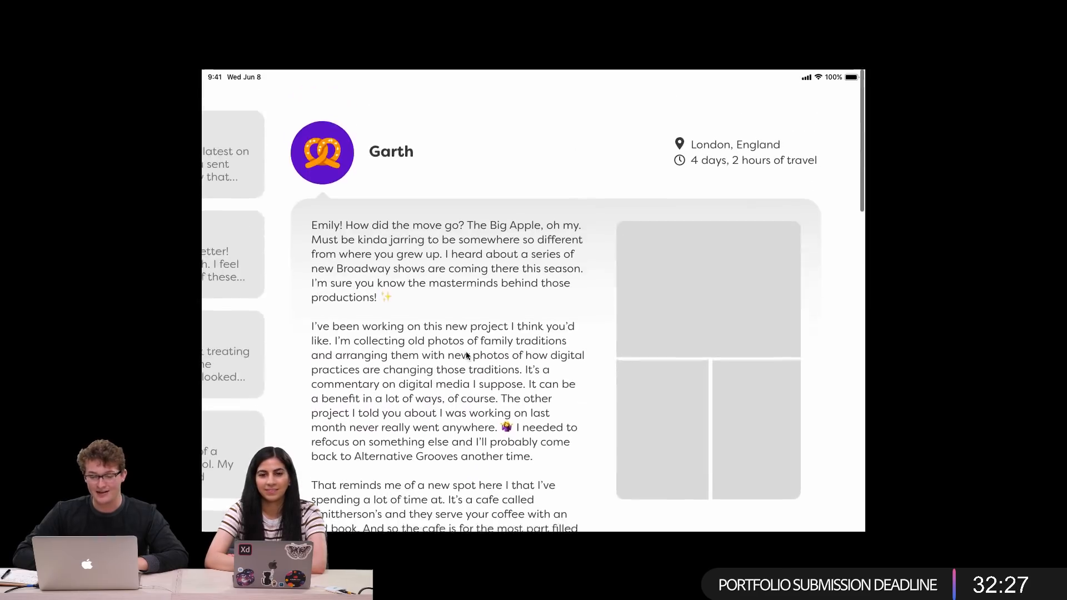
scroll(225, 293, down, 3)
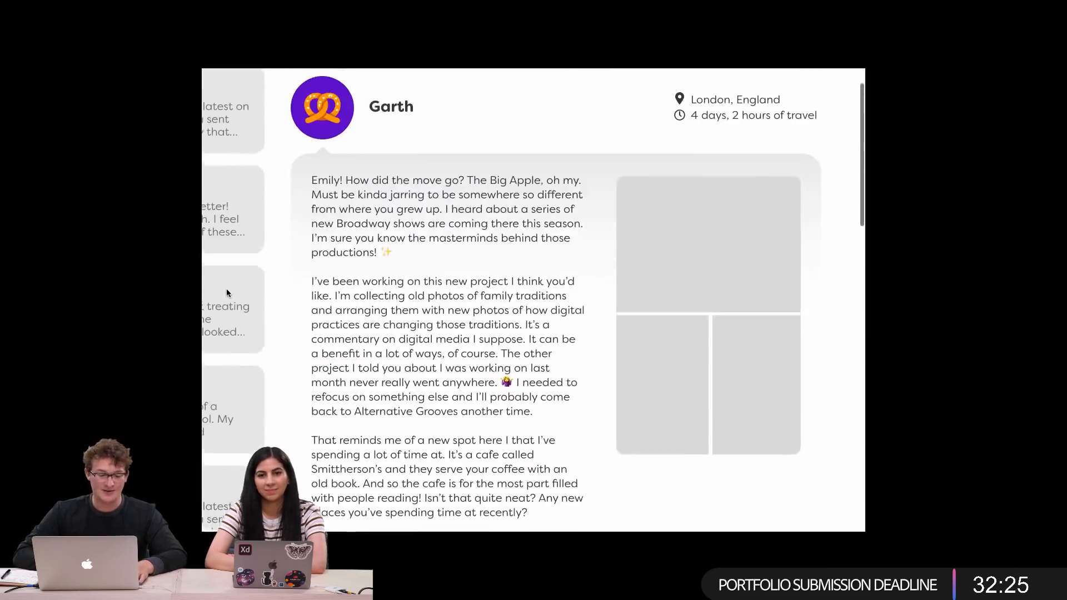
scroll(243, 339, up, 3)
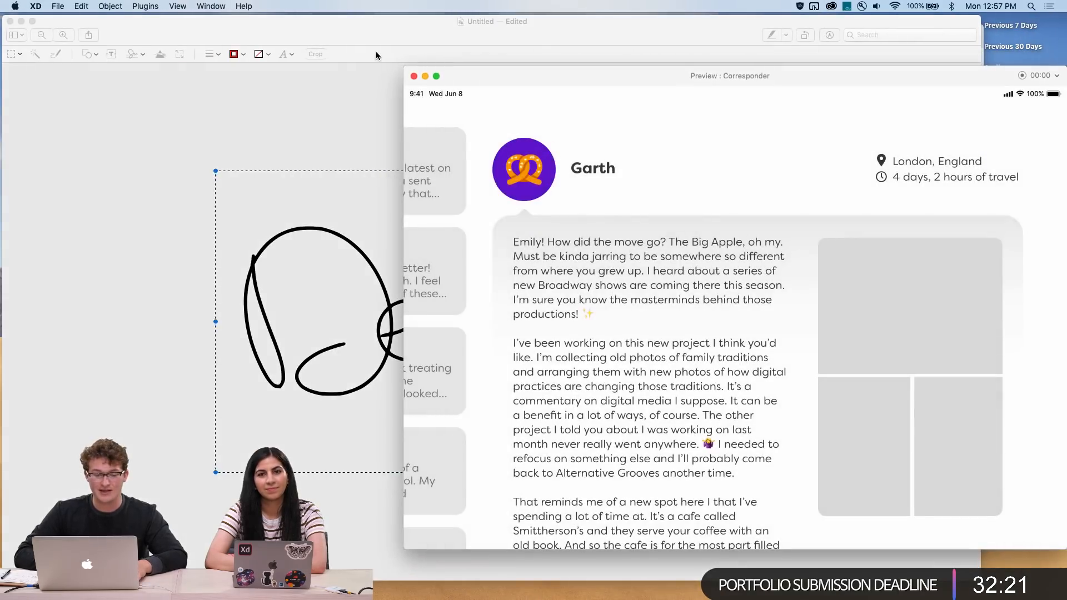
Close the untitled signature document in Preview and switch back to the Corresponder design window
click(144, 29)
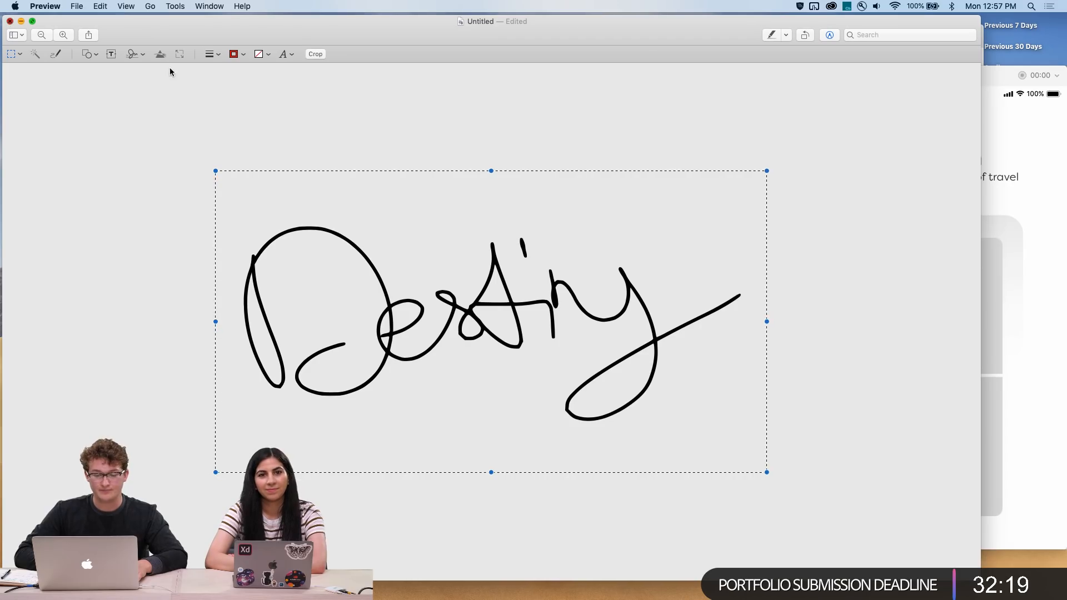
key(cmd+w)
click(405, 248)
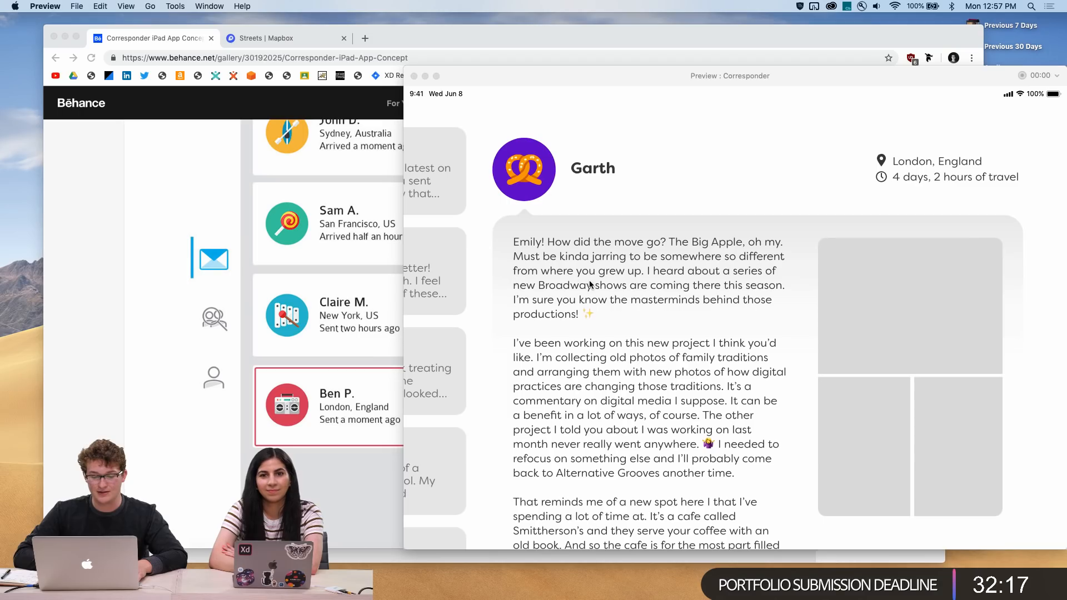
key(ctrl+Up)
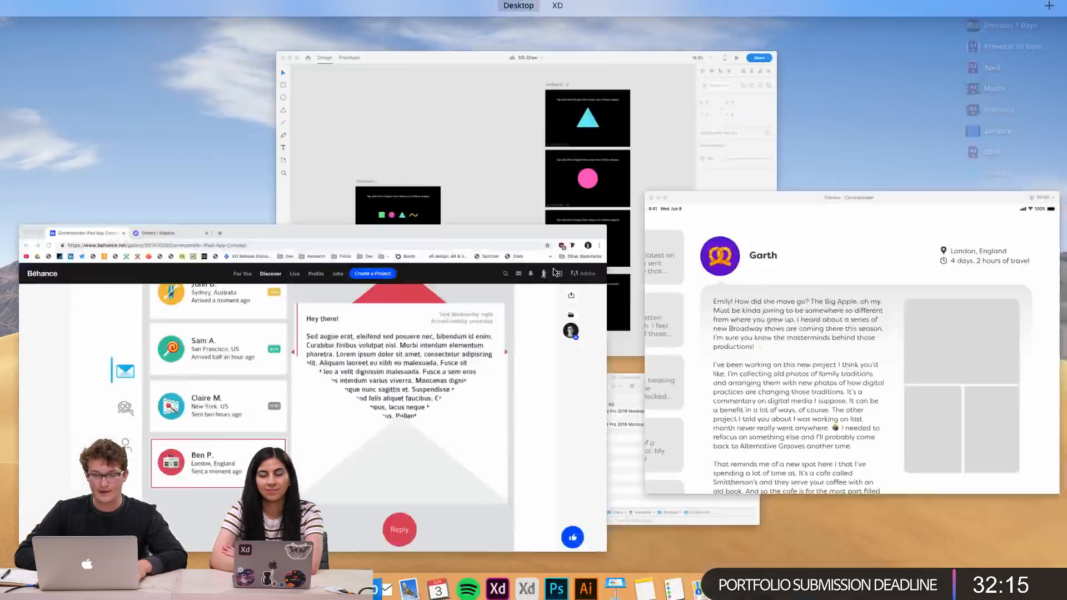
click(565, 37)
scroll(448, 324, up, 5)
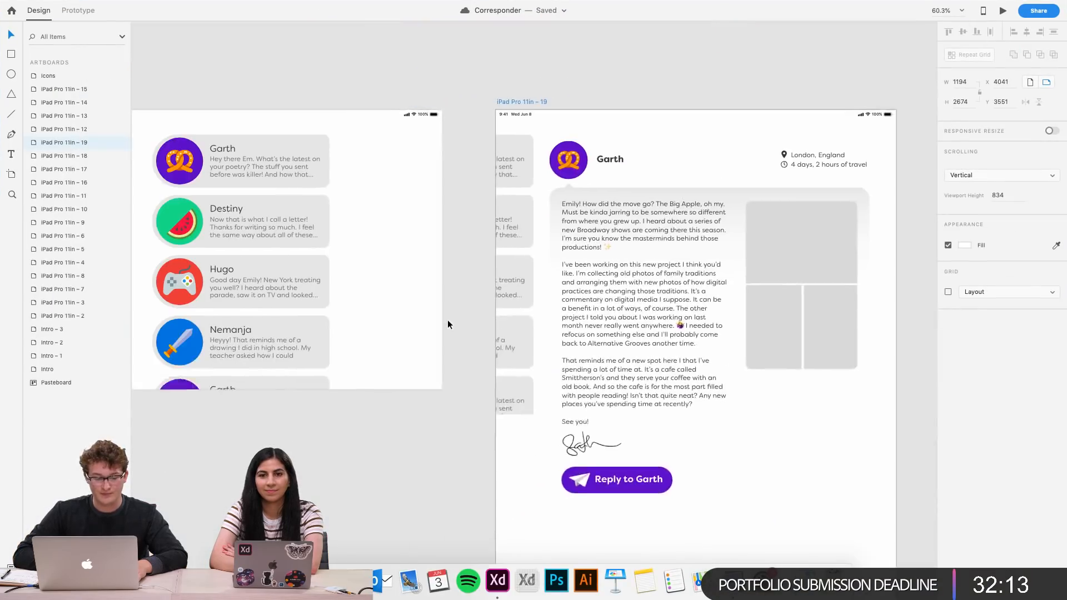
Set the faded inbox list component on the letter artboard to fix its position when scrolling
click(528, 293)
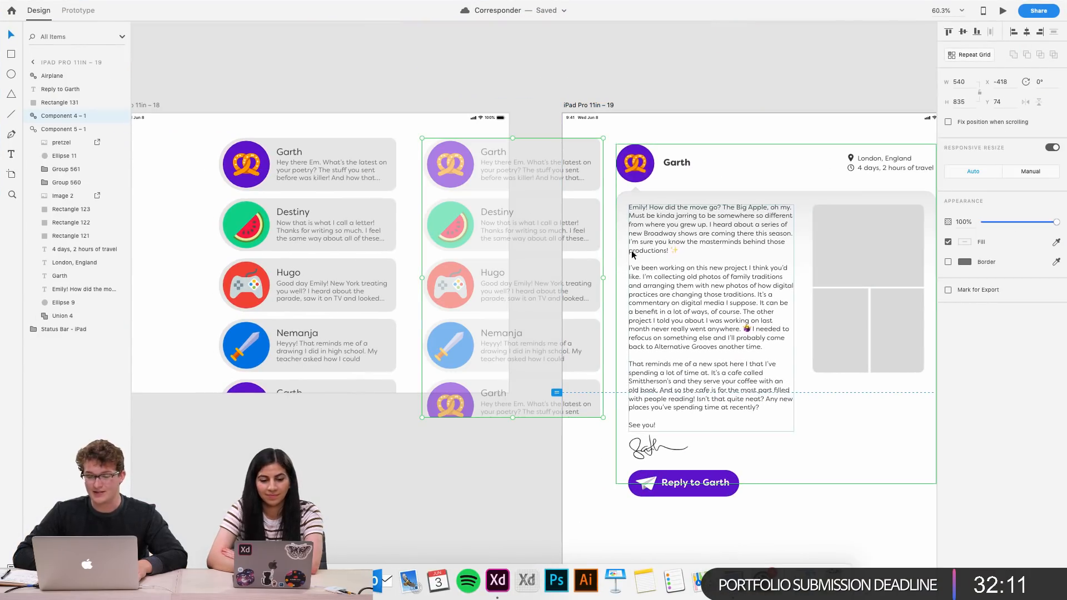
scroll(532, 210, right, 3)
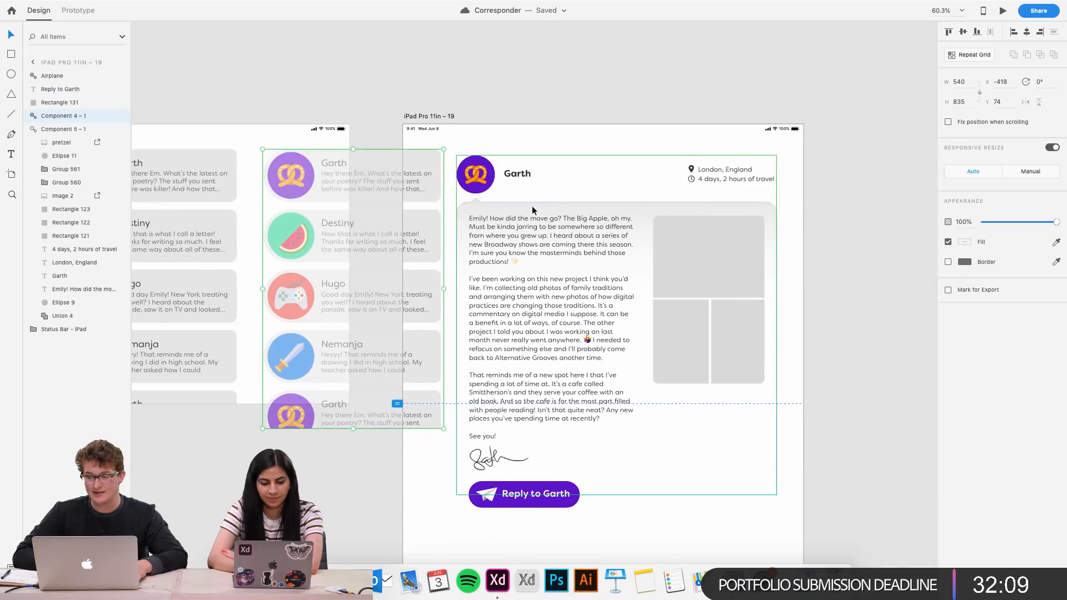
scroll(532, 209, down, 2)
scroll(532, 209, right, 1)
click(443, 107)
drag(505, 179, 382, 180)
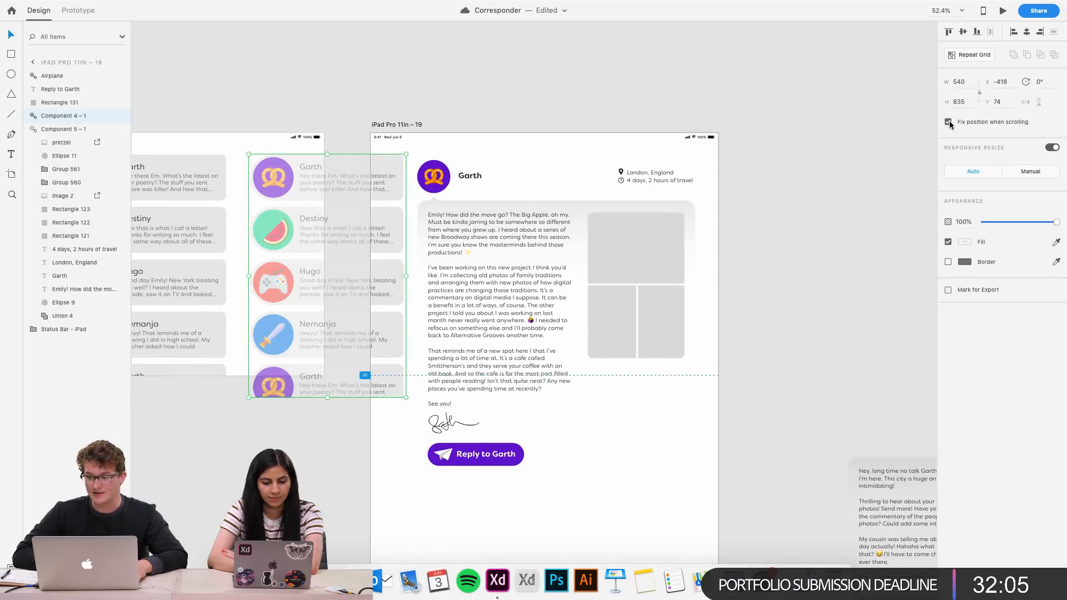
click(844, 180)
scroll(844, 176, down, 5)
scroll(572, 186, right, 3)
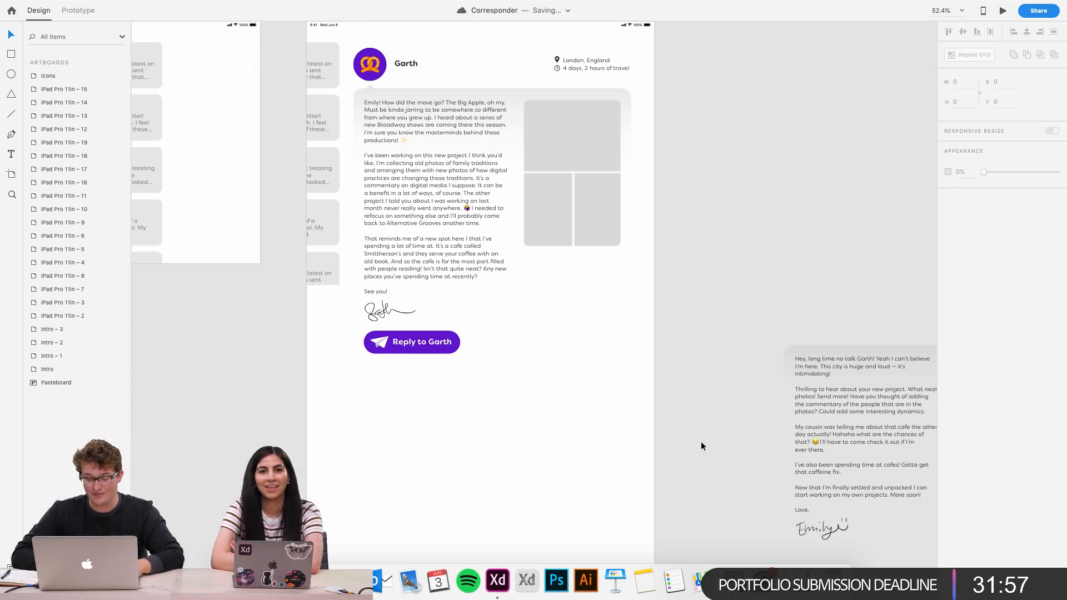
right_click(783, 581)
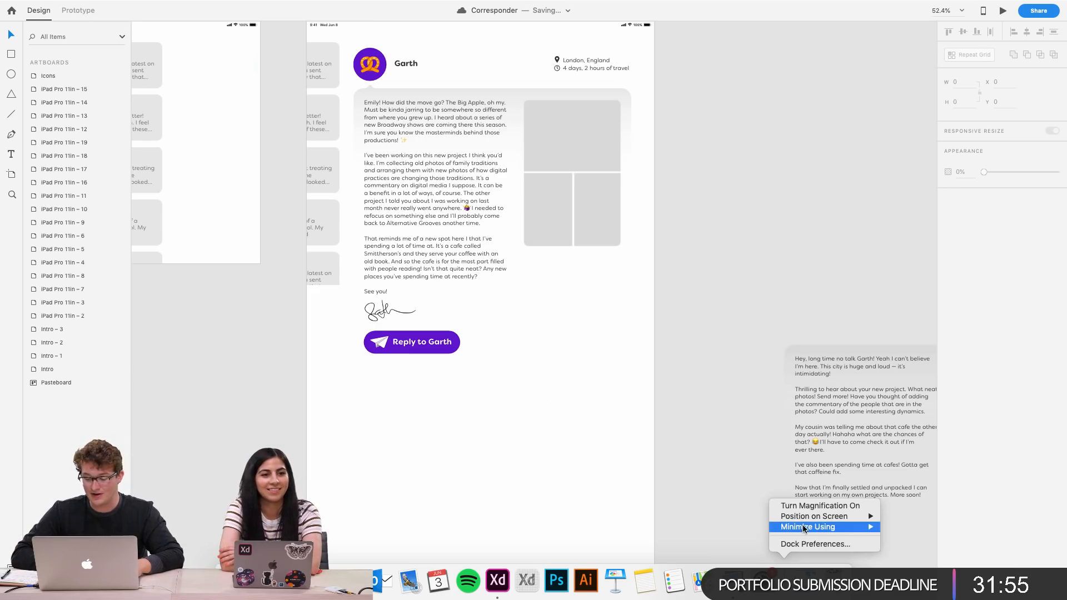
click(729, 507)
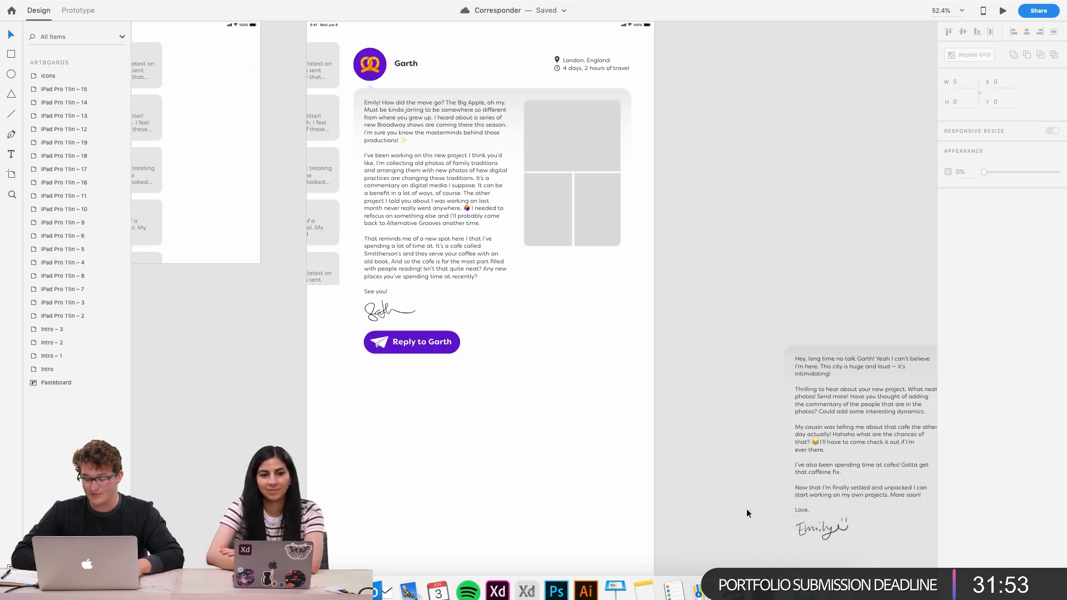
scroll(540, 320, up, 2)
scroll(753, 365, down, 2)
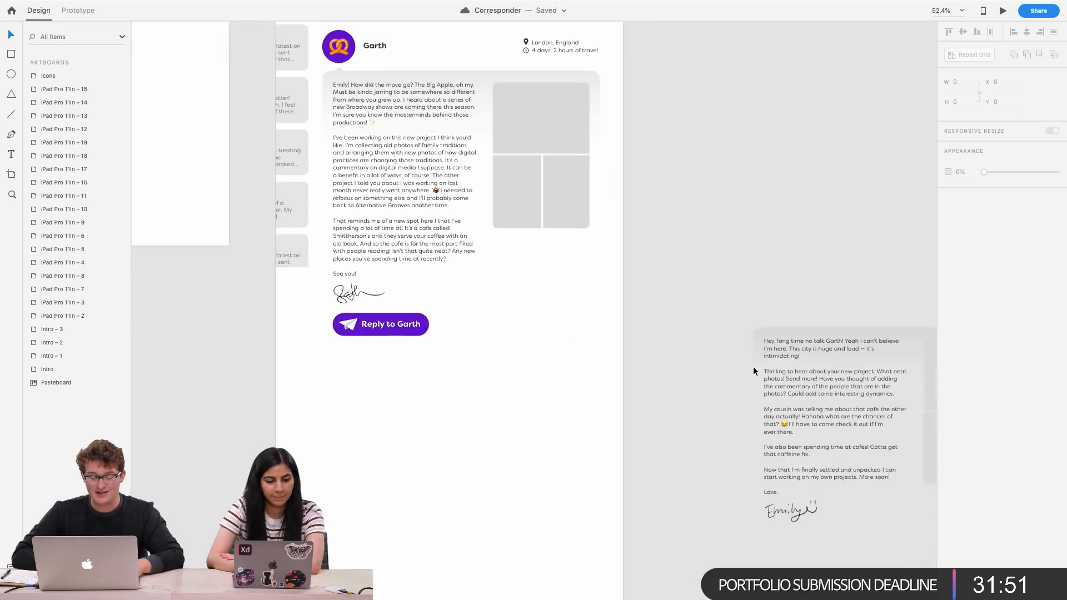
scroll(753, 365, down, 3)
scroll(753, 366, up, 1)
scroll(515, 333, up, 5)
scroll(515, 334, down, 5)
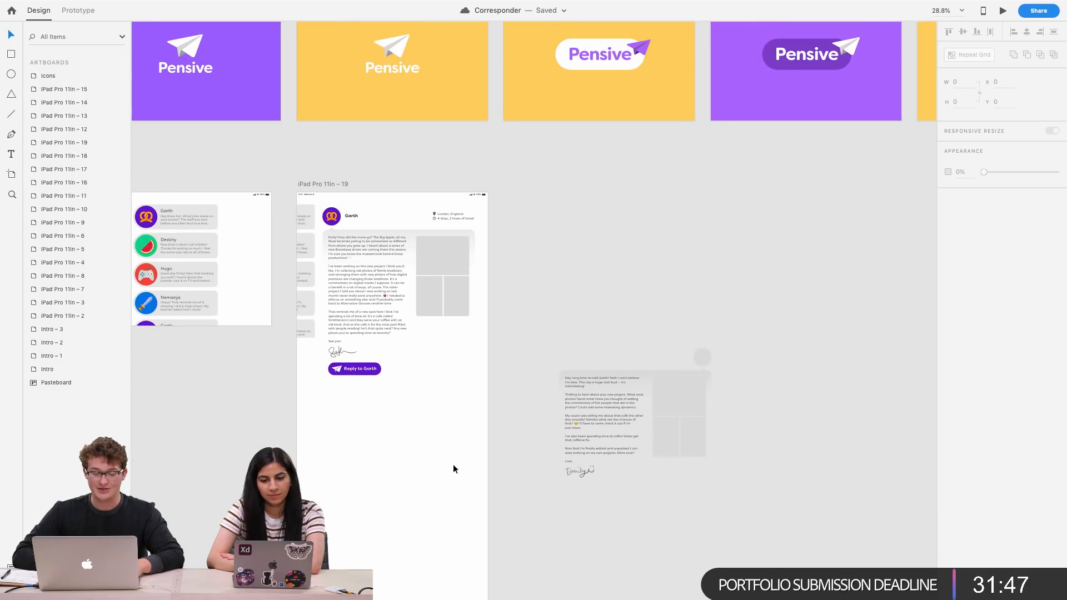
Shorten the Garth letter artboard to about 1277 px tall
click(453, 467)
scroll(453, 466, down, 2)
click(418, 561)
drag(412, 560, 466, 339)
scroll(474, 264, up, 3)
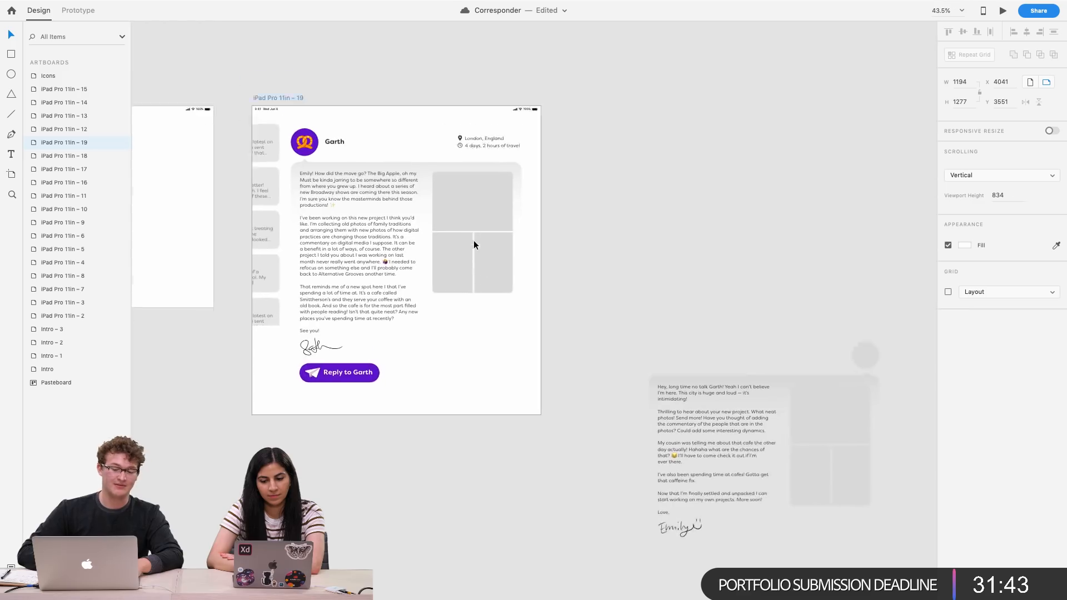
Duplicate the Garth letter artboard to create a new artboard beside it
scroll(885, 407, right, 5)
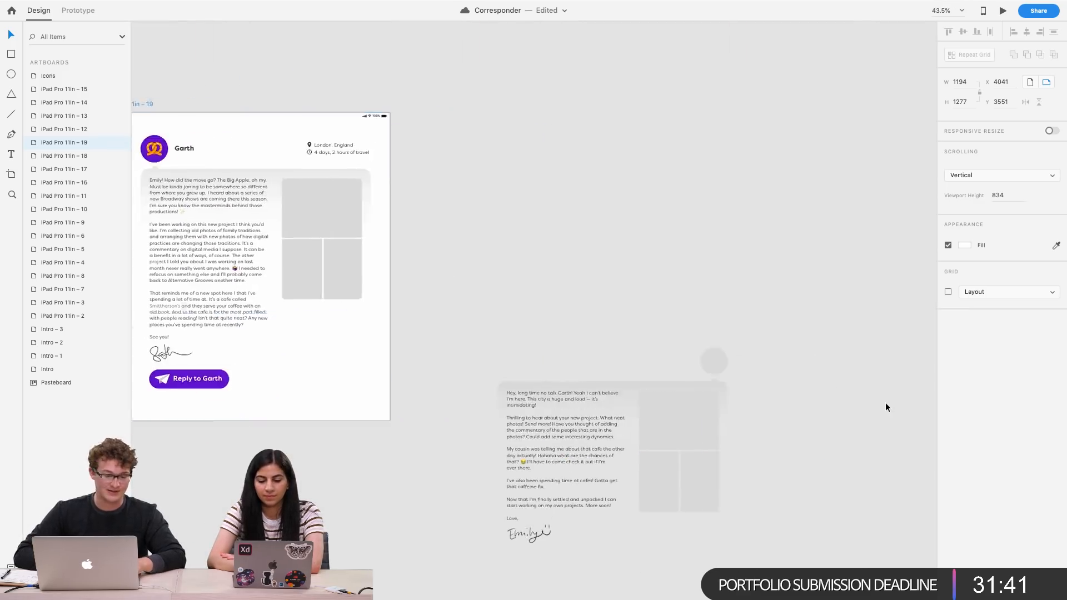
scroll(885, 403, down, 2)
drag(832, 496, 574, 342)
mouse_move(600, 415)
mouse_down()
mouse_move(656, 427)
mouse_move(866, 429)
mouse_move(643, 427)
mouse_up()
shift+click(571, 520)
drag(571, 521, 832, 481)
drag(241, 146, 518, 146)
scroll(582, 232, right, 2)
scroll(582, 232, up, 1)
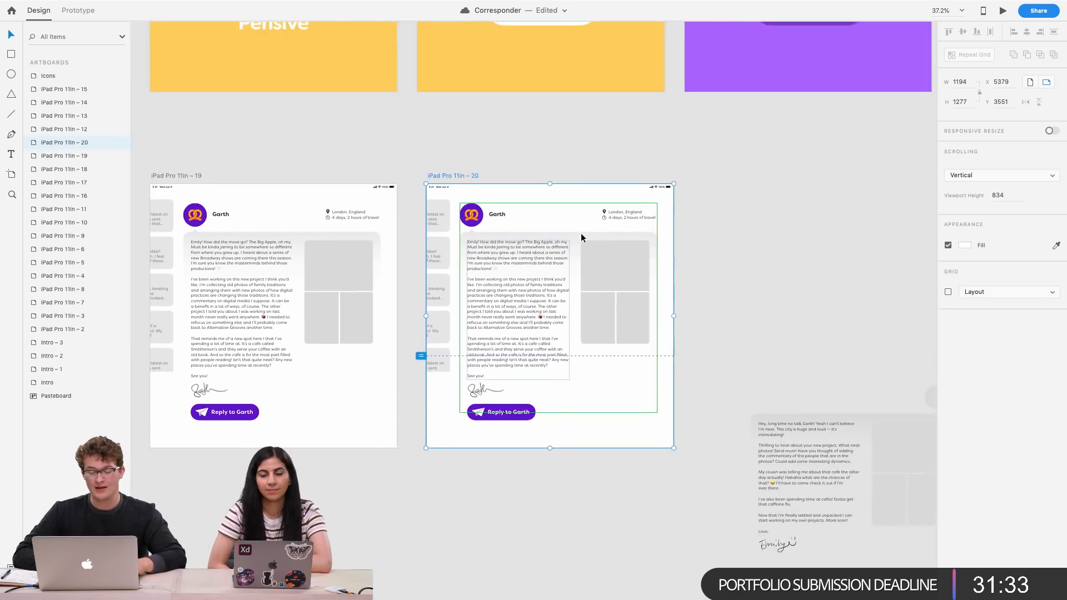
Delete the faded inbox list component from the new artboard
scroll(581, 232, up, 3)
drag(765, 476, 400, 270)
click(367, 200)
key(Delete)
drag(480, 300, 436, 300)
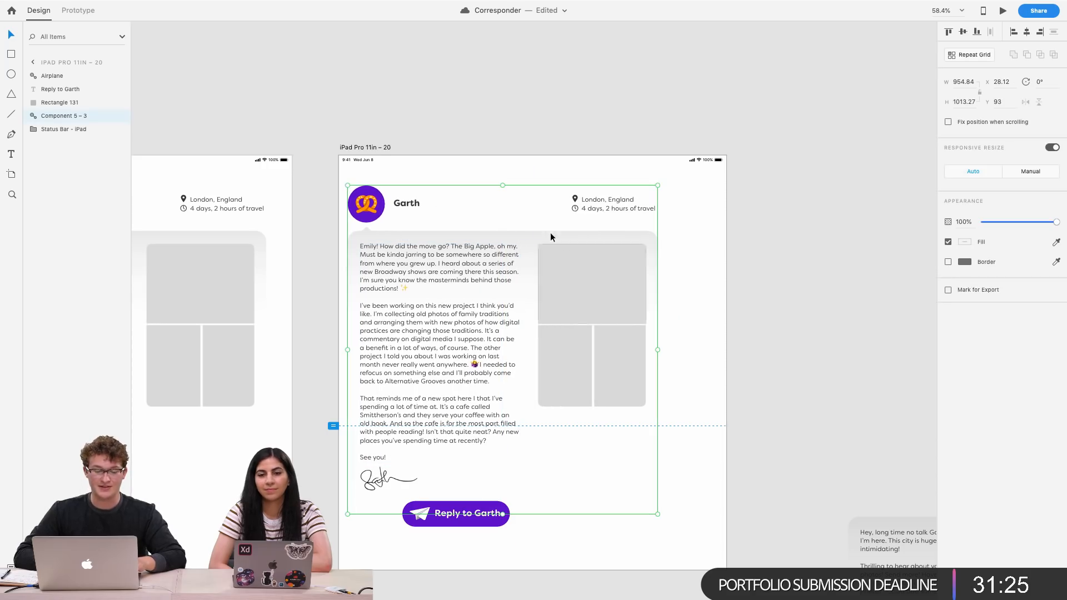
Delete the location and travel-time details from the letter on the new artboard
double_click(589, 211)
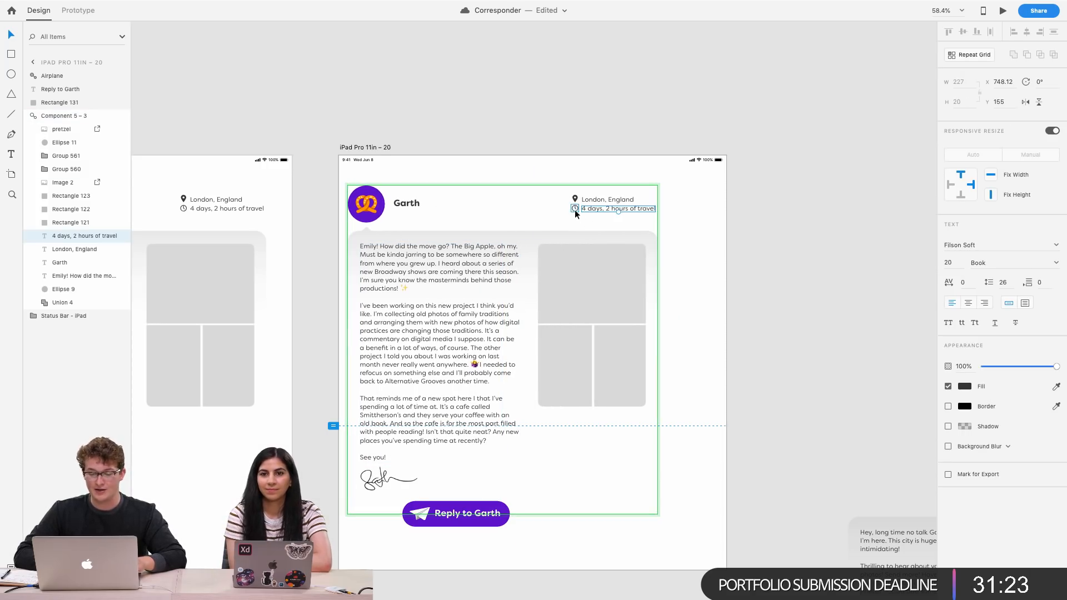
shift+click(574, 208)
shift+click(575, 198)
shift+click(607, 199)
key(Delete)
Delete the three grey photo placeholder rectangles from the new artboard's letter
click(568, 288)
shift+click(560, 369)
shift+click(609, 353)
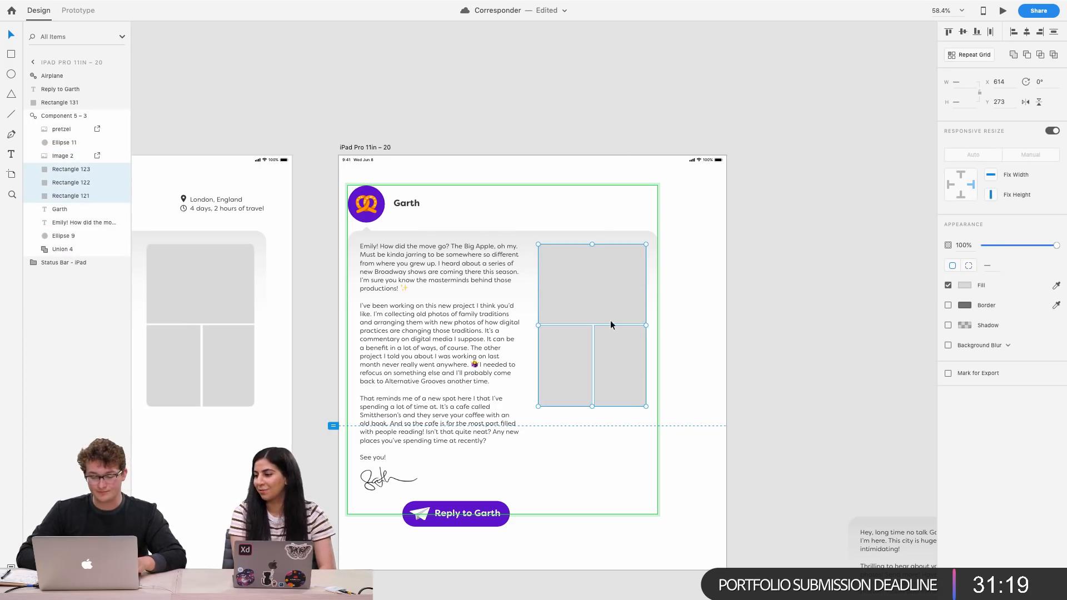
drag(600, 265, 531, 368)
key(Delete)
click(628, 354)
click(489, 372)
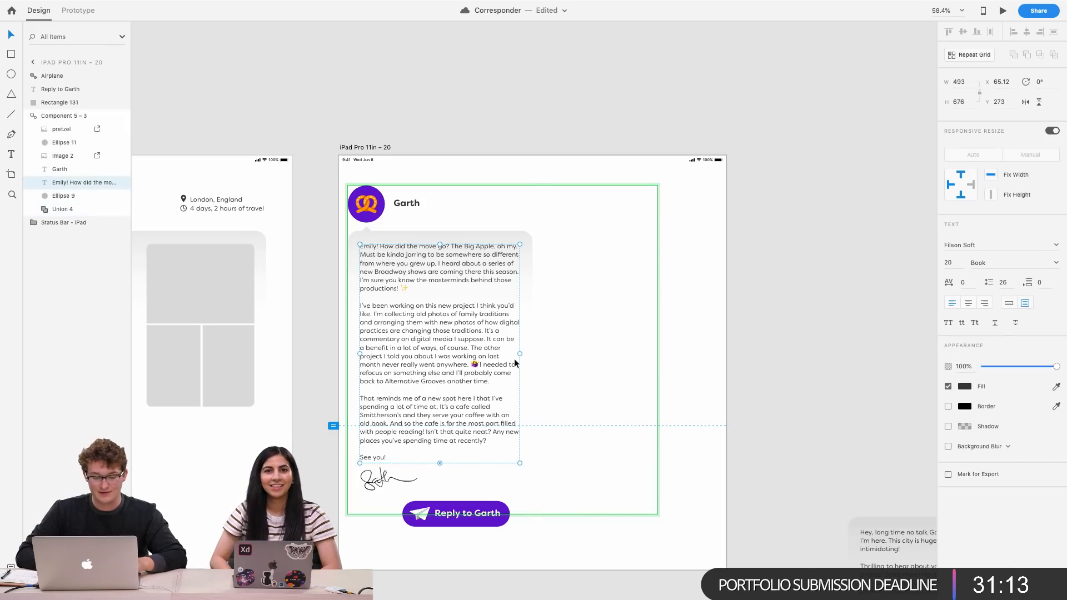
click(455, 522)
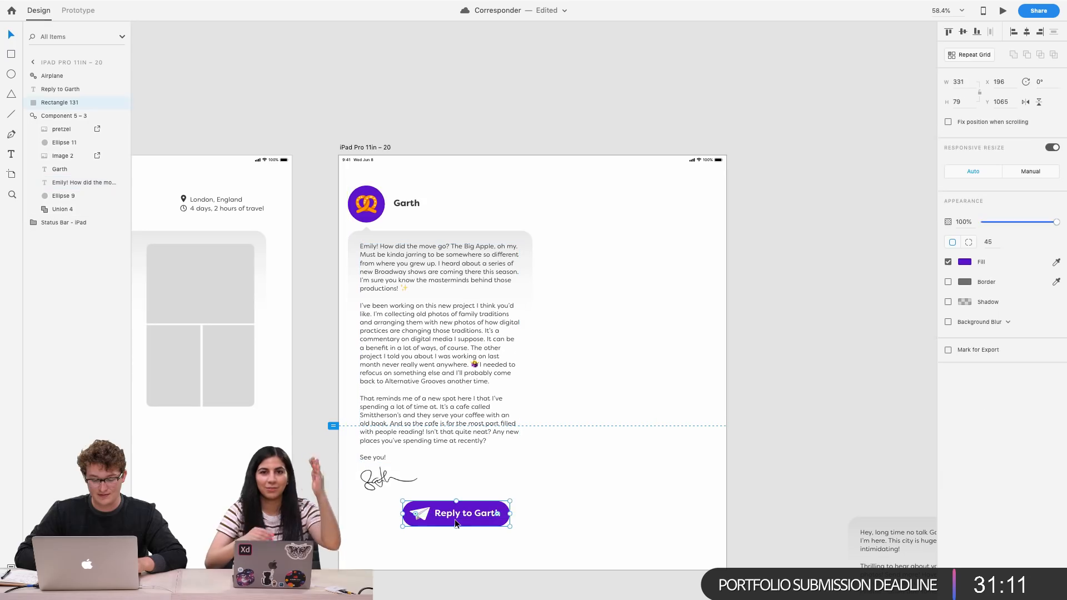
drag(455, 519, 608, 521)
key(super+z)
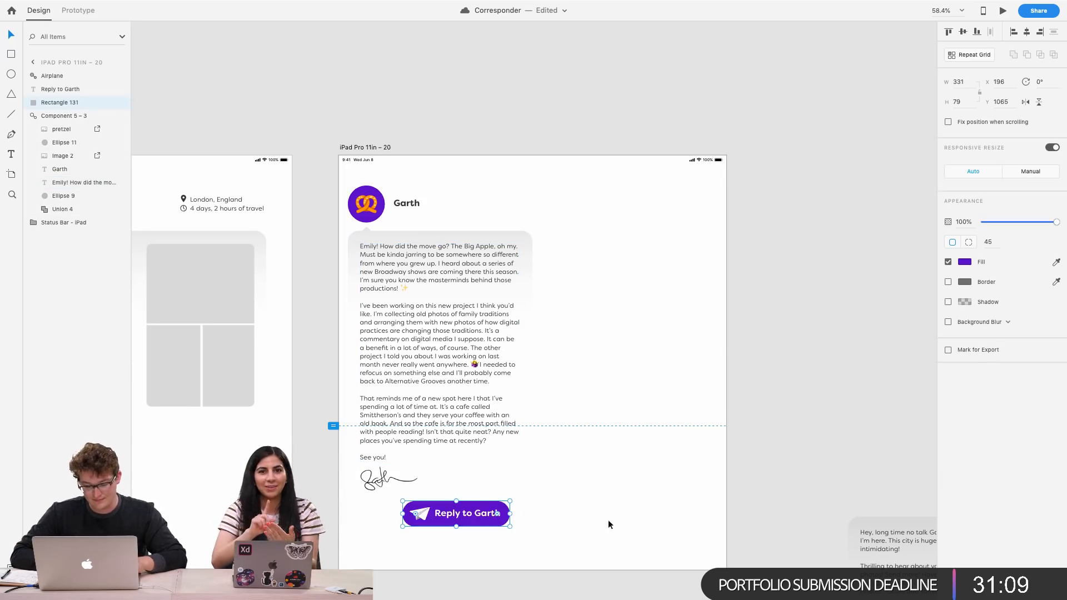
Delete the Reply to Garth button from the new artboard
scroll(465, 515, up, 5)
shift+click(465, 514)
shift+click(375, 512)
scroll(375, 512, down, 5)
drag(375, 512, 543, 508)
scroll(543, 508, down, 5)
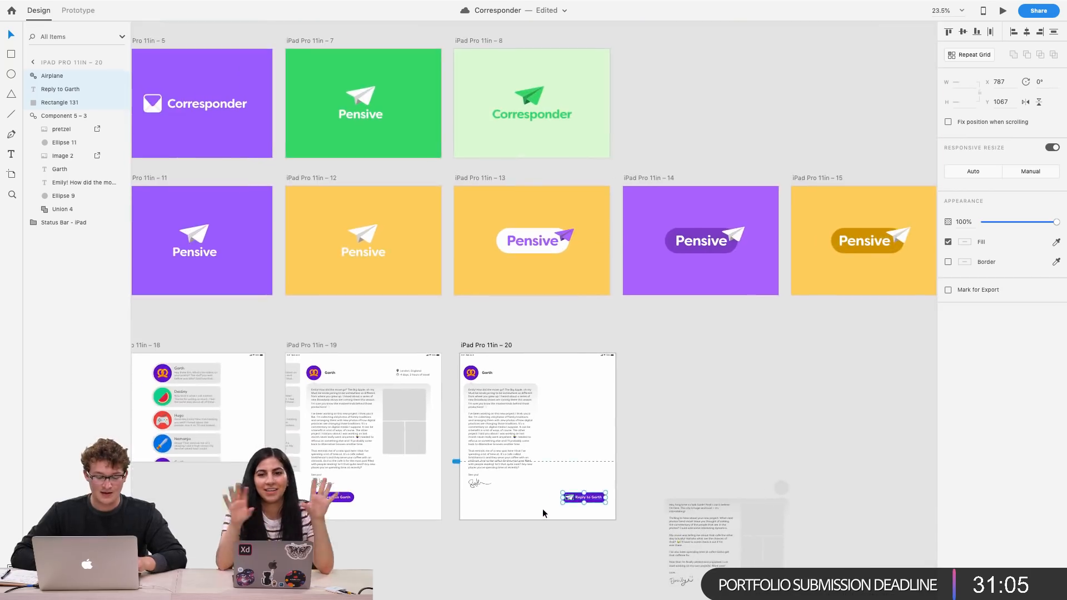
scroll(542, 508, up, 5)
key(Delete)
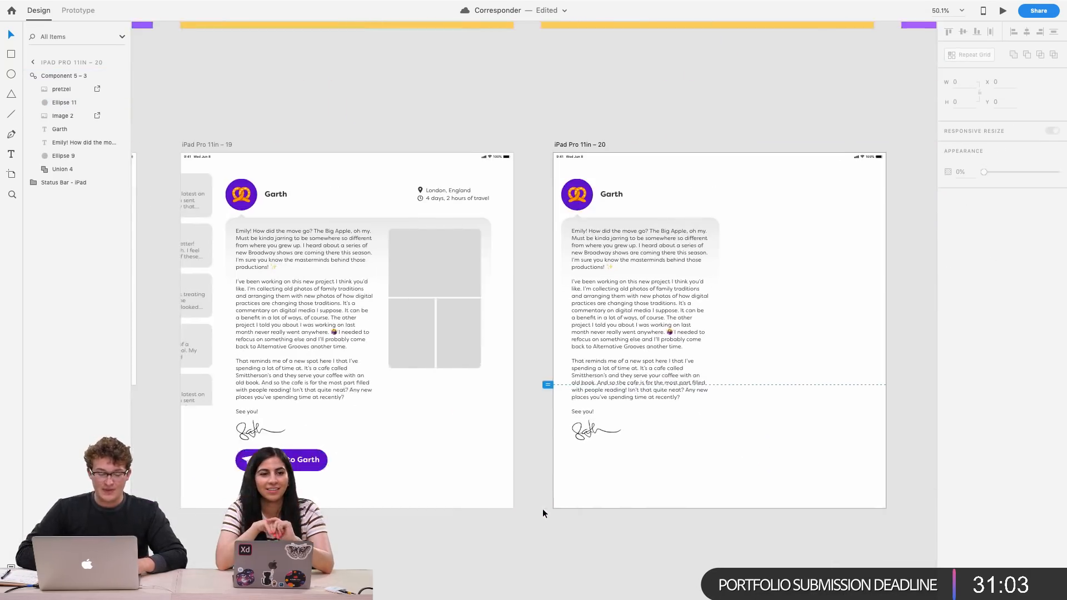
Turn the Reply to Garth button on the original letter artboard into a component
scroll(266, 463, up, 5)
click(361, 460)
shift+click(243, 444)
shift+click(268, 433)
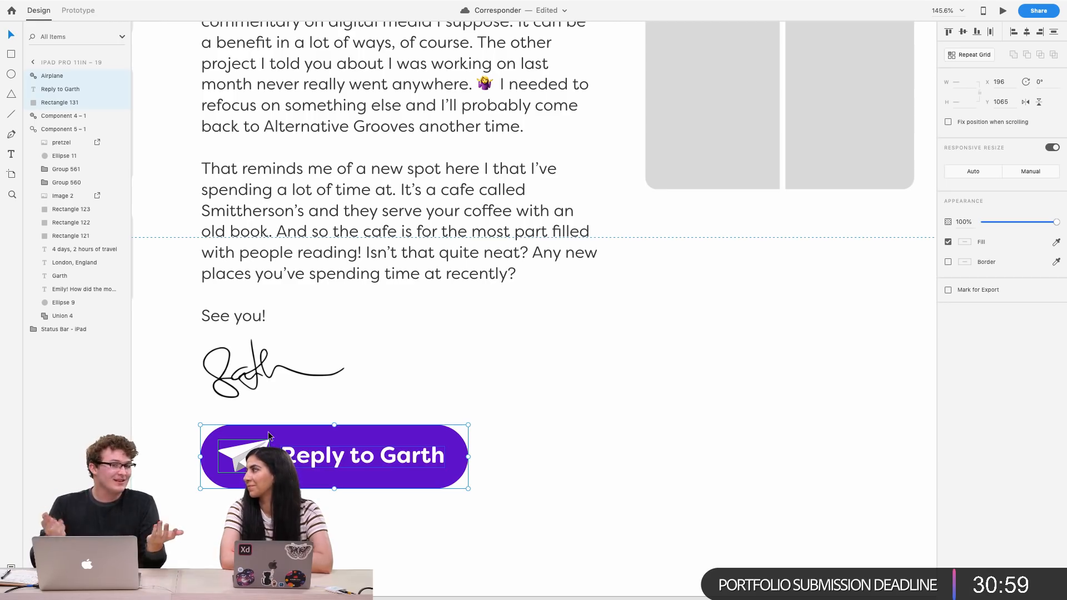
key(super+k)
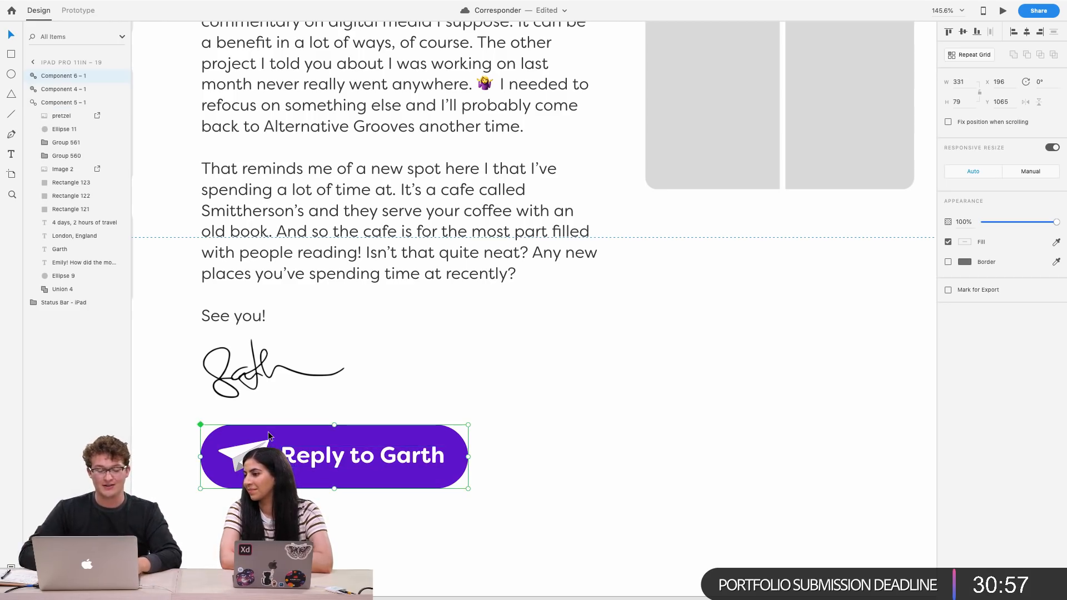
Paste the button component into the new artboard and place it at the lower right below the letter
scroll(268, 434, down, 5)
scroll(728, 438, right, 2)
scroll(728, 438, right, 2)
click(727, 438)
key(super+v)
drag(600, 486, 804, 469)
Change the pasted button's label to "Send Letter"
double_click(802, 472)
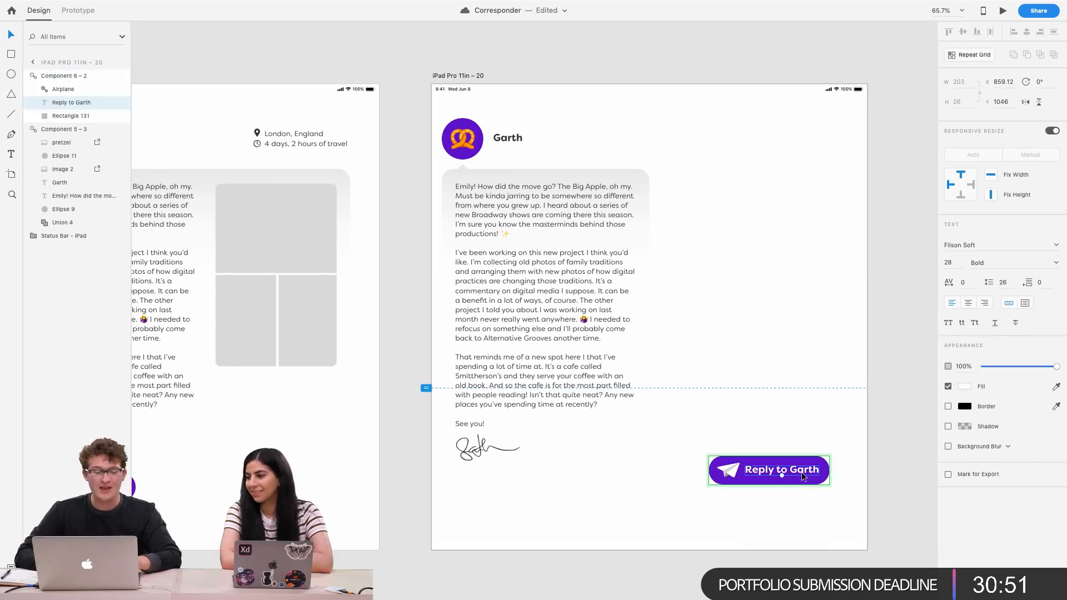
double_click(802, 472)
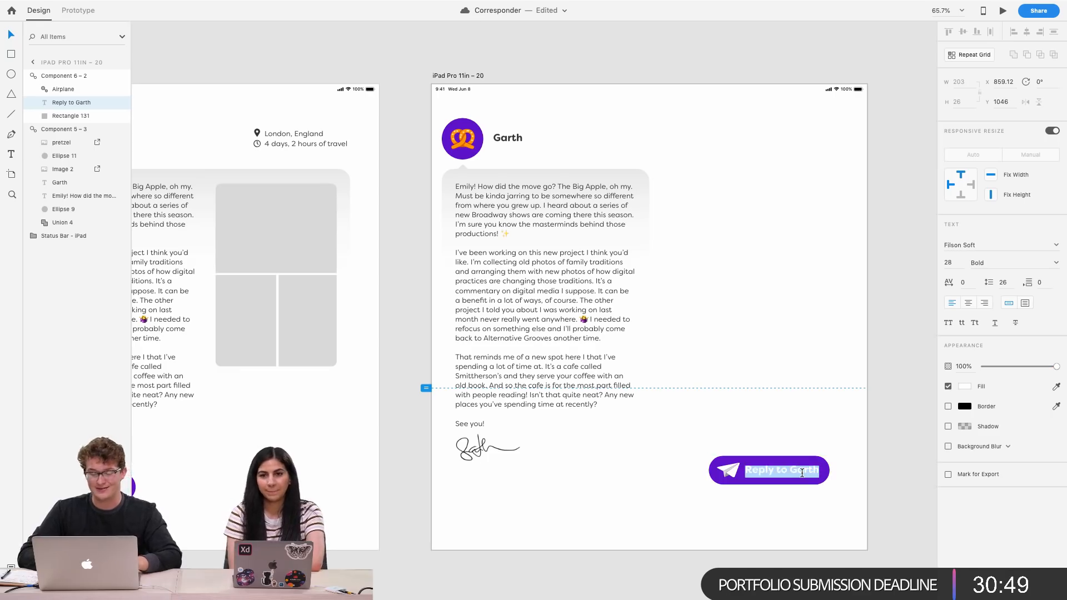
text(Send)
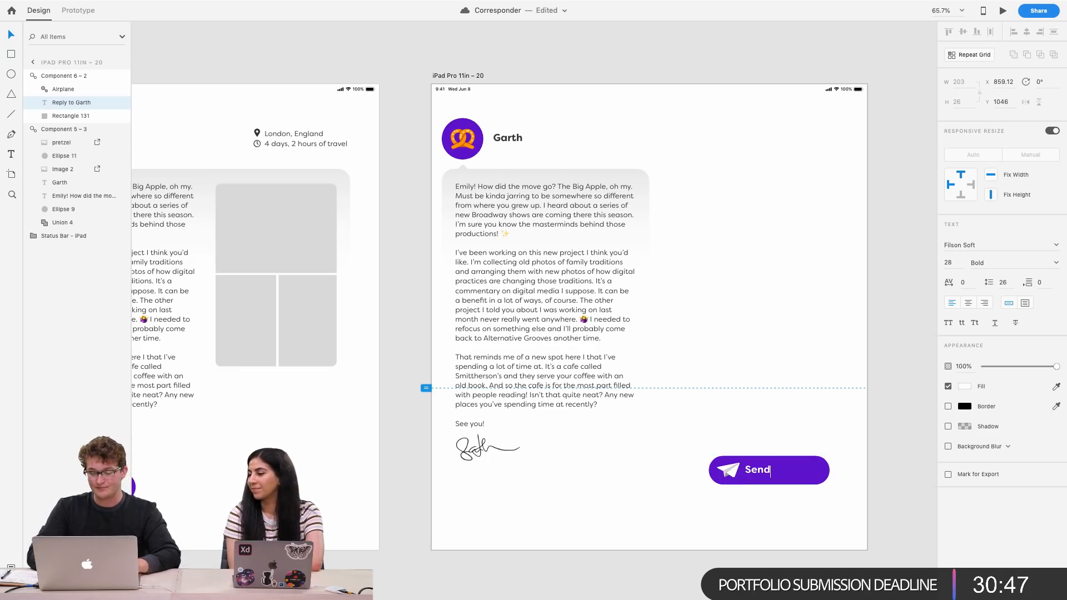
text( Letter)
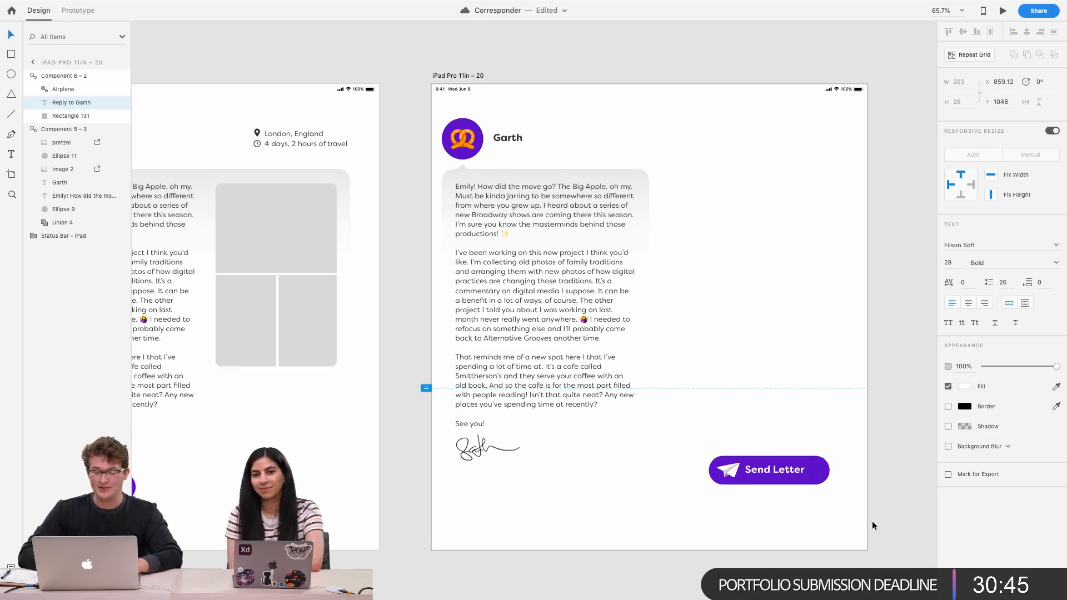
Narrow the Send Letter button's background to fit its shorter label
scroll(822, 492, up, 5)
click(823, 471)
mouse_move(742, 459)
mouse_down()
mouse_move(756, 454)
mouse_move(741, 456)
mouse_up()
click(808, 448)
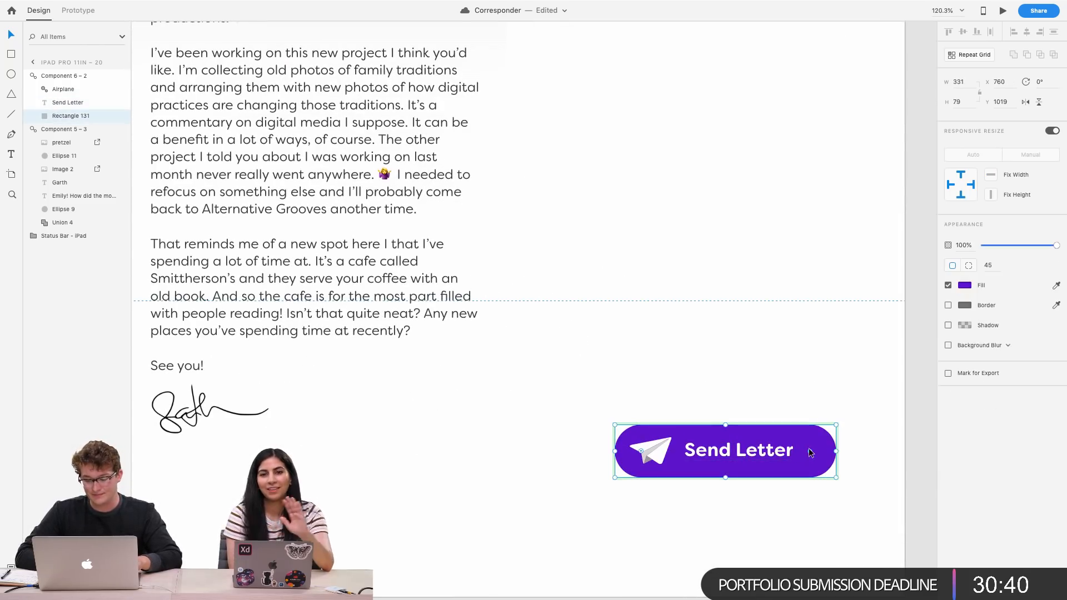
drag(834, 452, 818, 454)
click(844, 451)
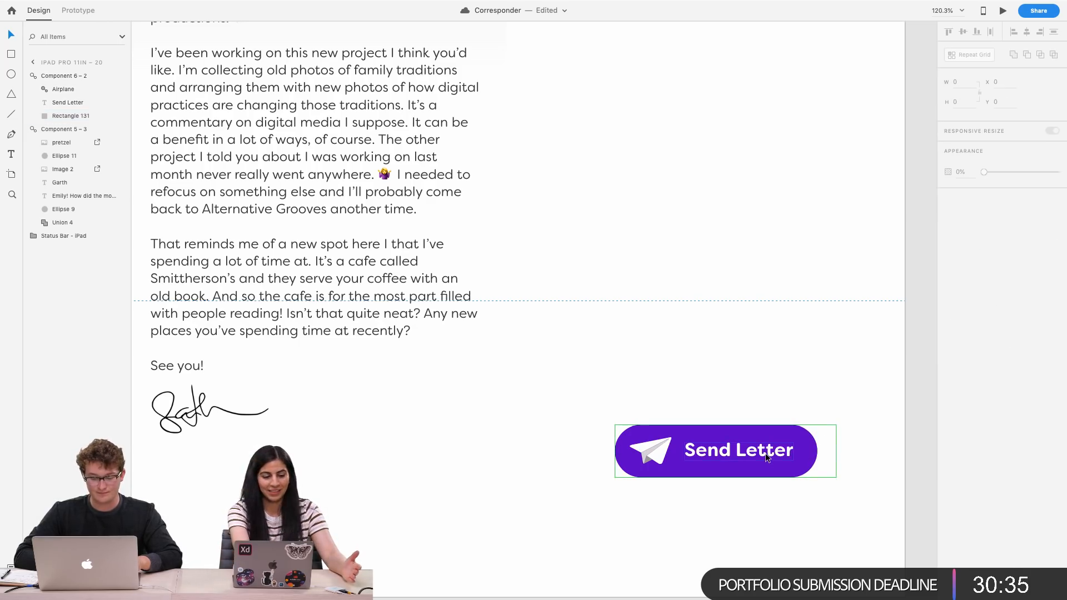
Narrow the letter text box on the new artboard so the text wraps in a slimmer column
scroll(871, 404, down, 5)
scroll(872, 404, right, 2)
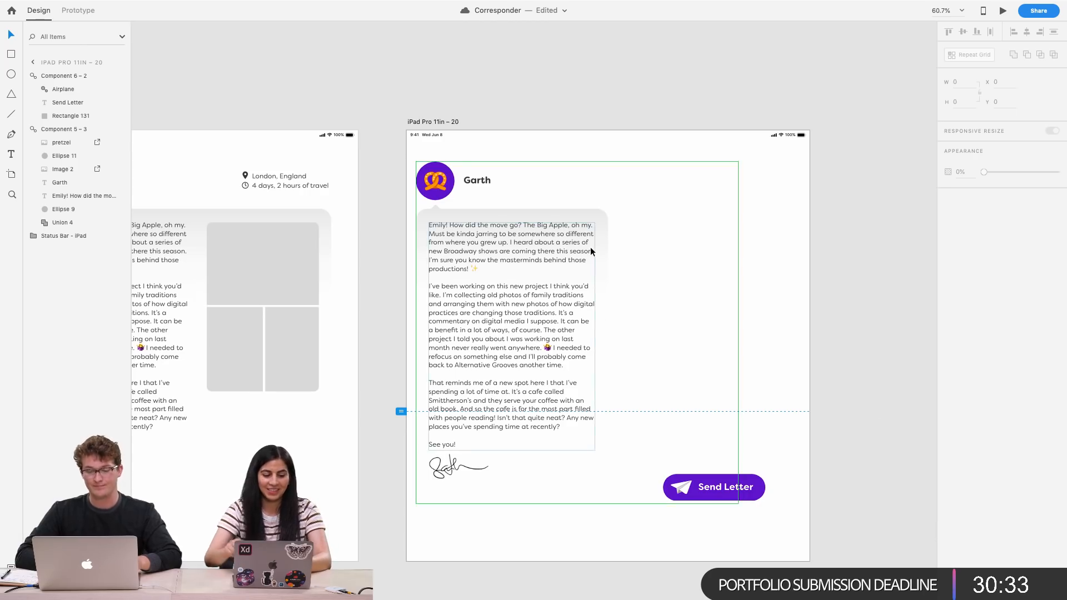
scroll(590, 247, down, 3)
scroll(590, 247, up, 3)
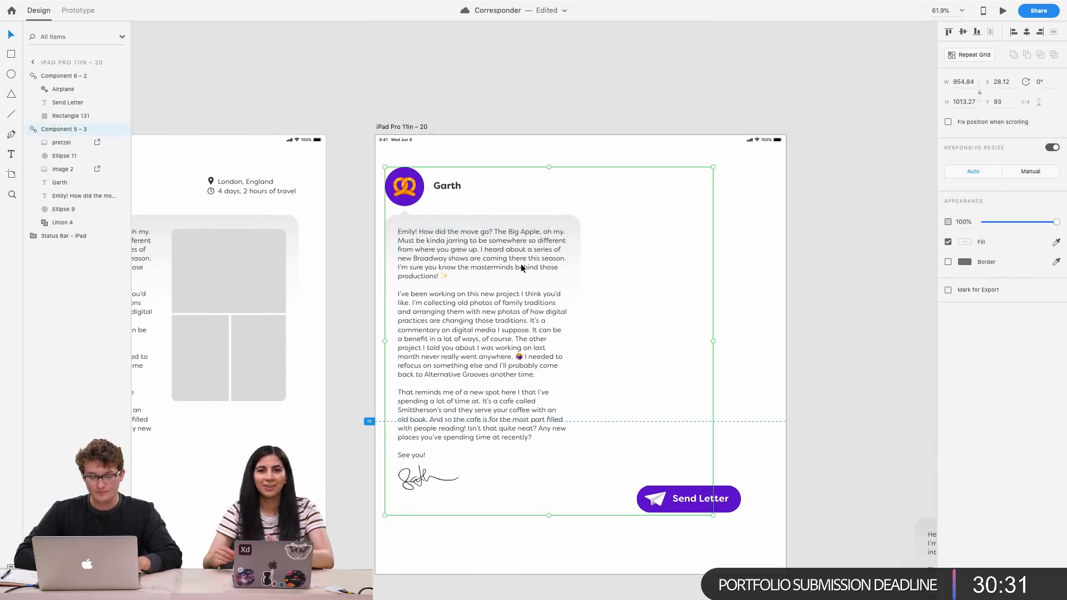
double_click(521, 263)
drag(566, 345, 524, 345)
click(544, 291)
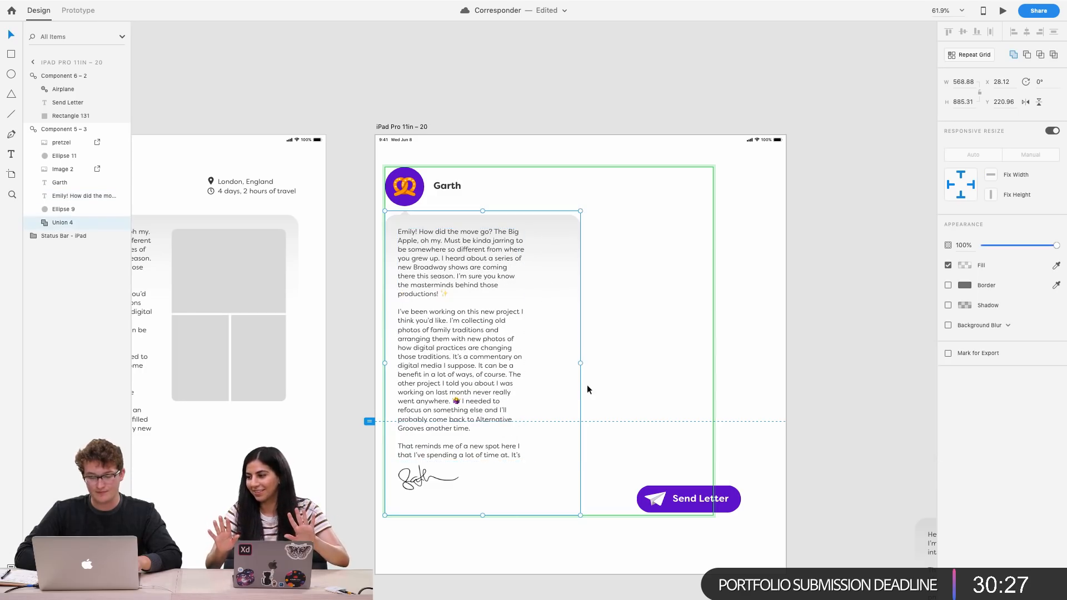
Narrow the letter's speech-bubble background to match the slimmer text column
double_click(557, 334)
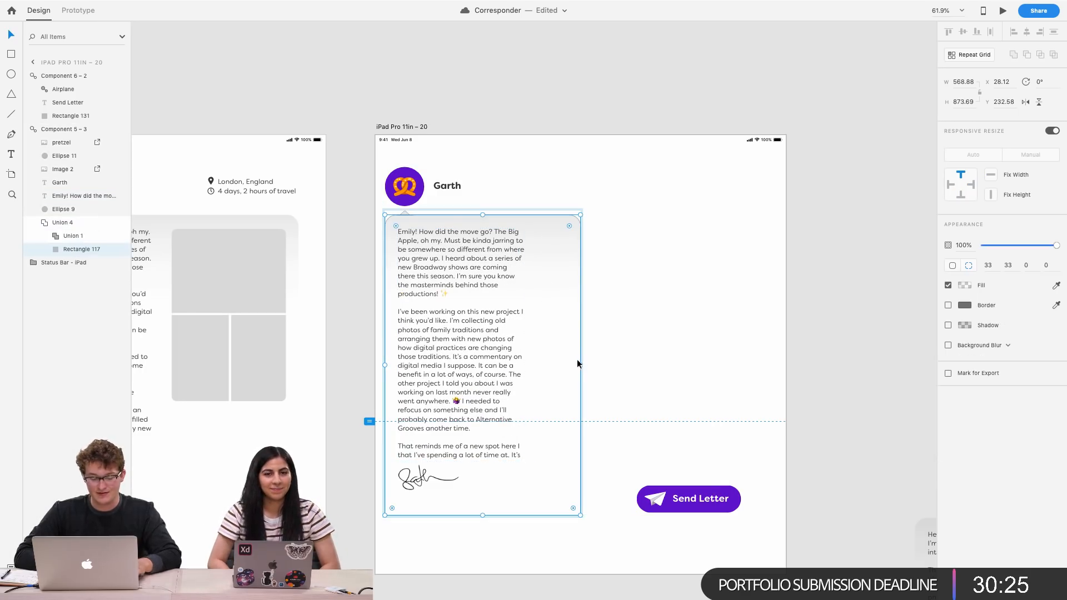
key(Escape)
drag(581, 364, 542, 362)
click(591, 323)
Shrink the avatar and name group with responsive resize off, and delete the grey circle left behind the avatar
scroll(590, 323, down, 3)
scroll(591, 323, right, 2)
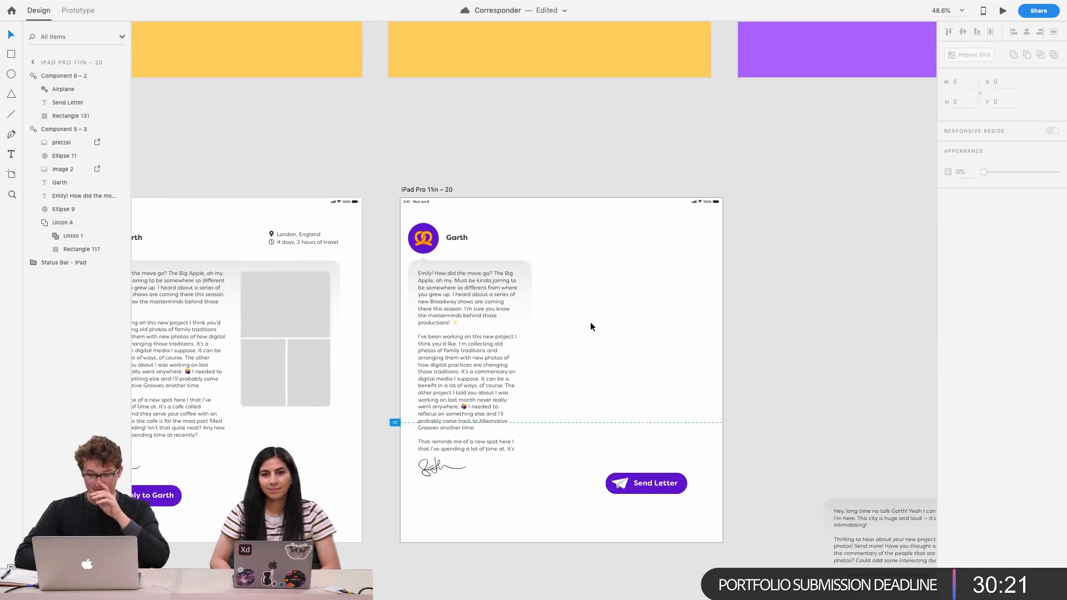
scroll(487, 265, up, 2)
scroll(365, 212, up, 5)
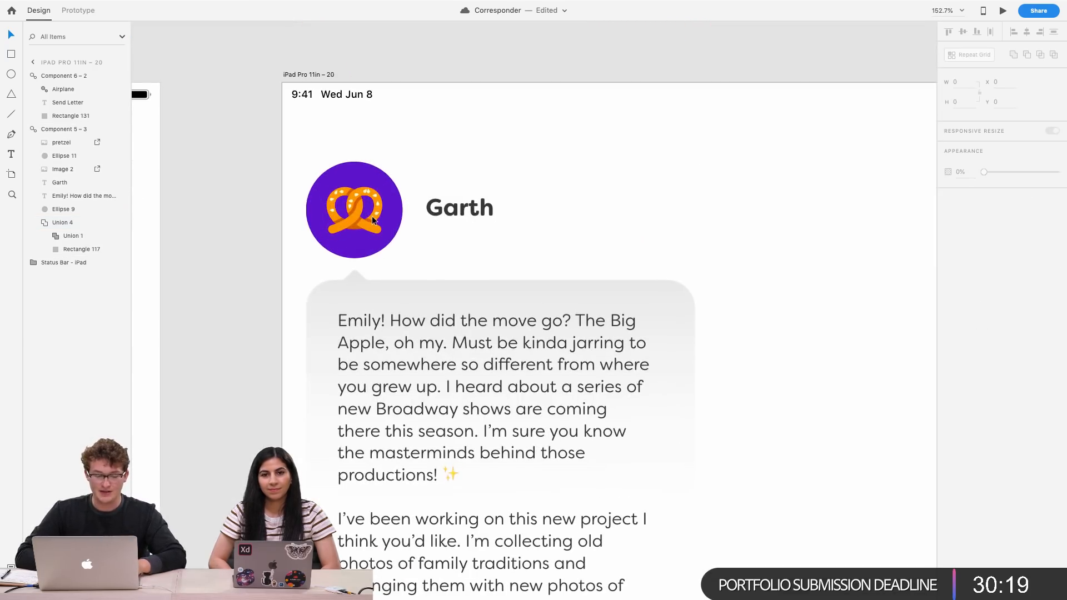
click(373, 221)
shift+click(398, 226)
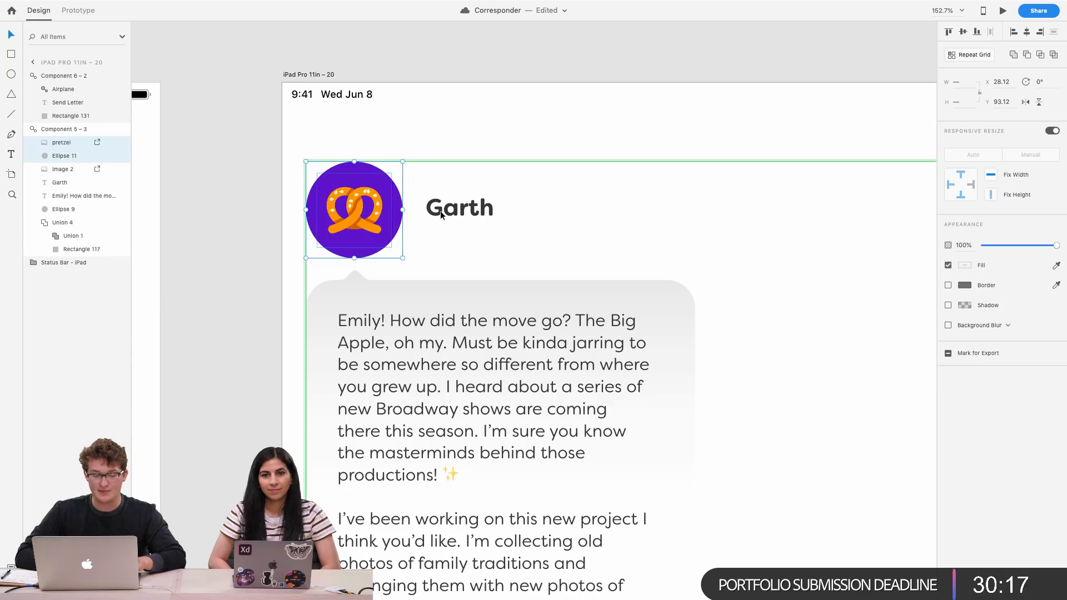
shift+click(444, 217)
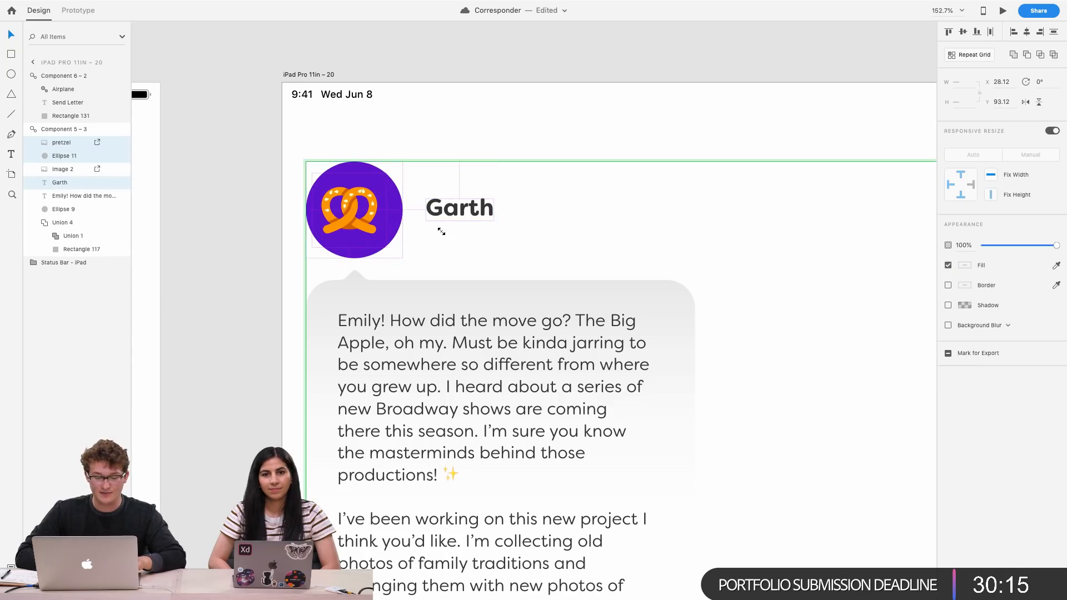
click(1051, 132)
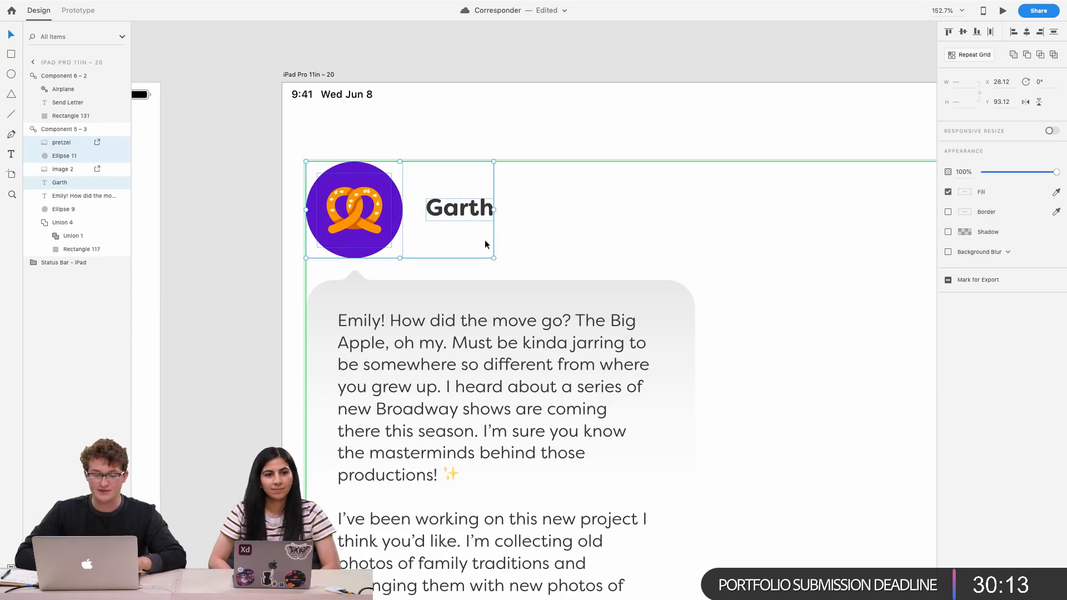
drag(491, 258, 431, 227)
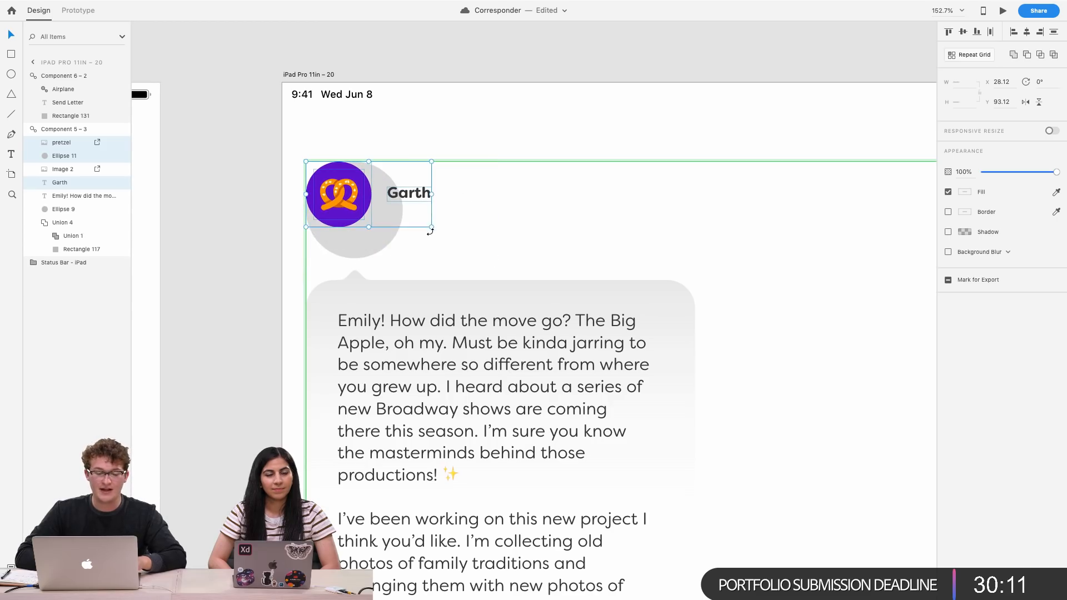
click(354, 255)
key(Delete)
Try nudging the speech bubble's tail down 10 px, then undo it
scroll(386, 288, down, 5)
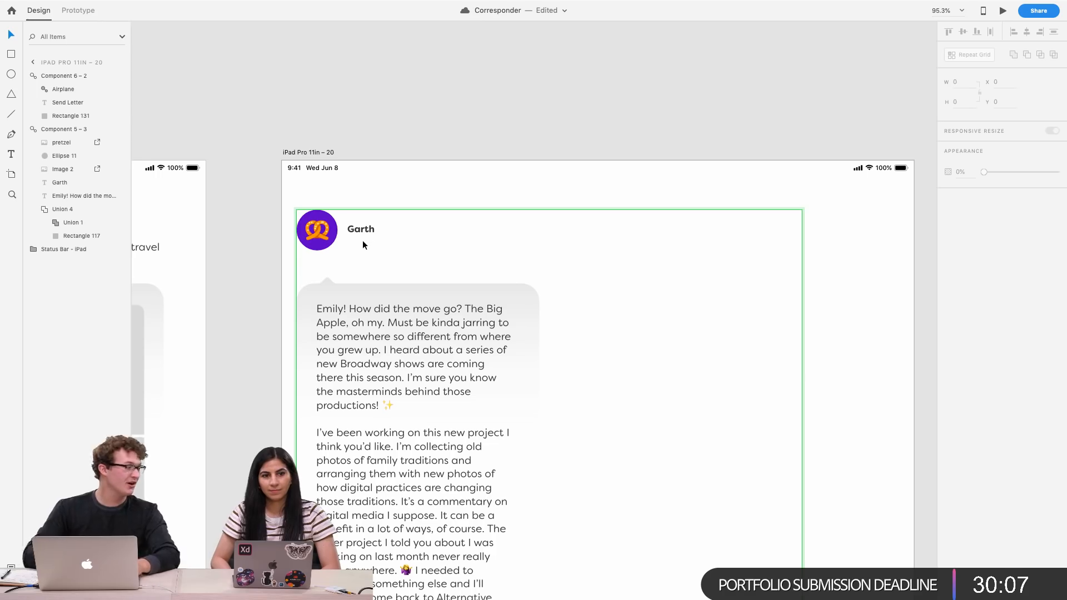
scroll(410, 272, up, 5)
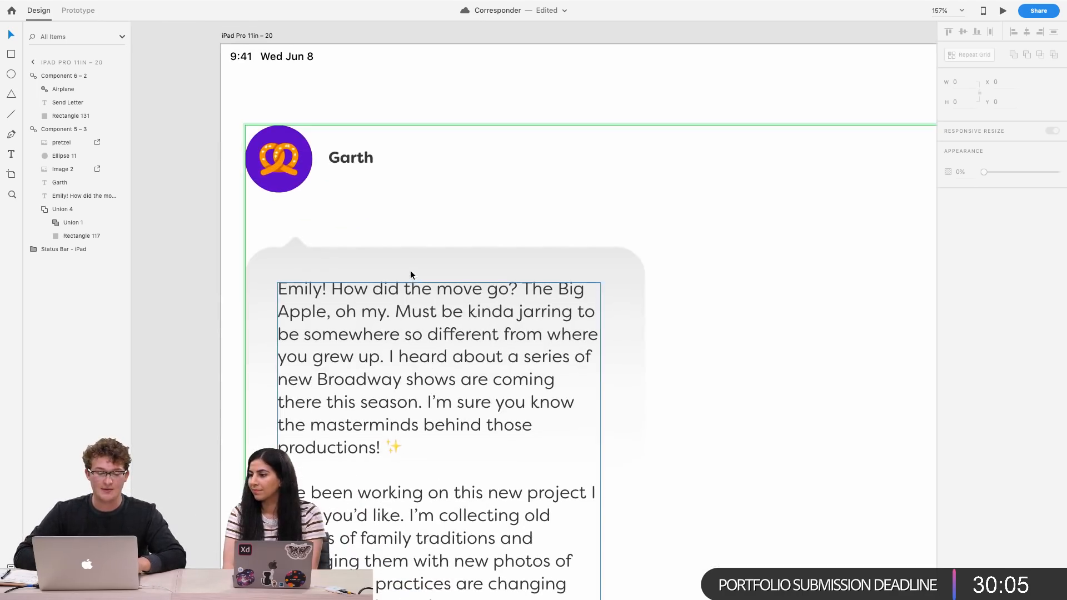
click(291, 242)
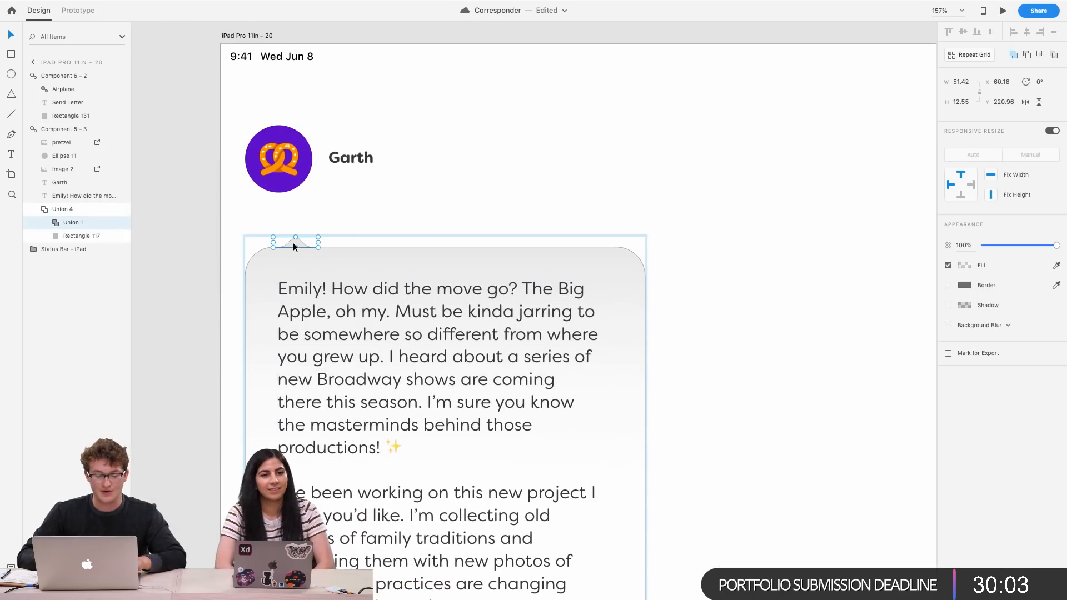
key(shift+Down)
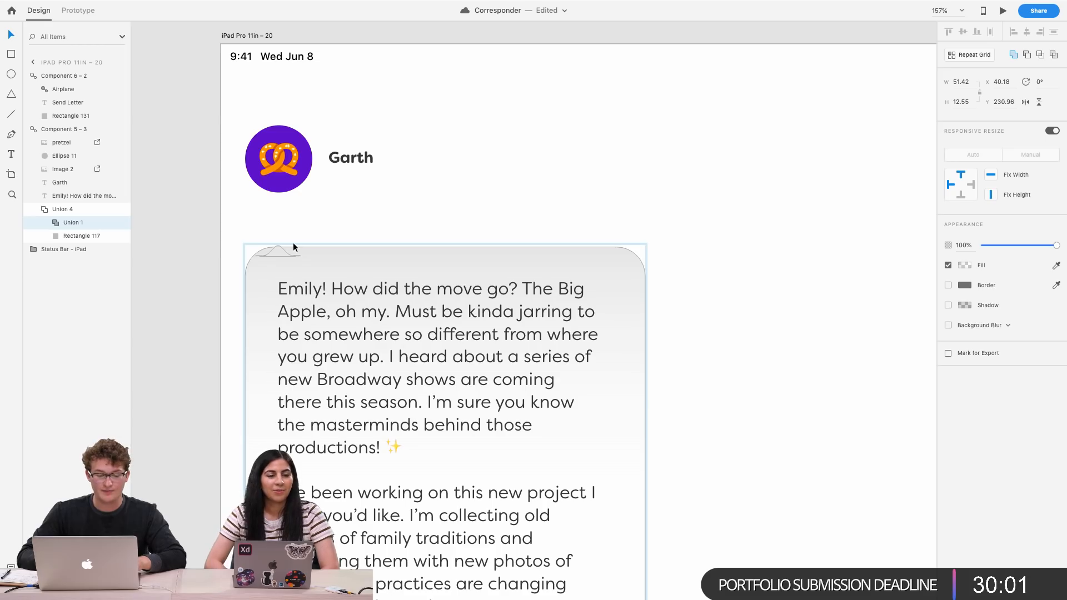
key(super+z)
Undo the grey circle deletion and the avatar scaling
key(super+z)
click(362, 172)
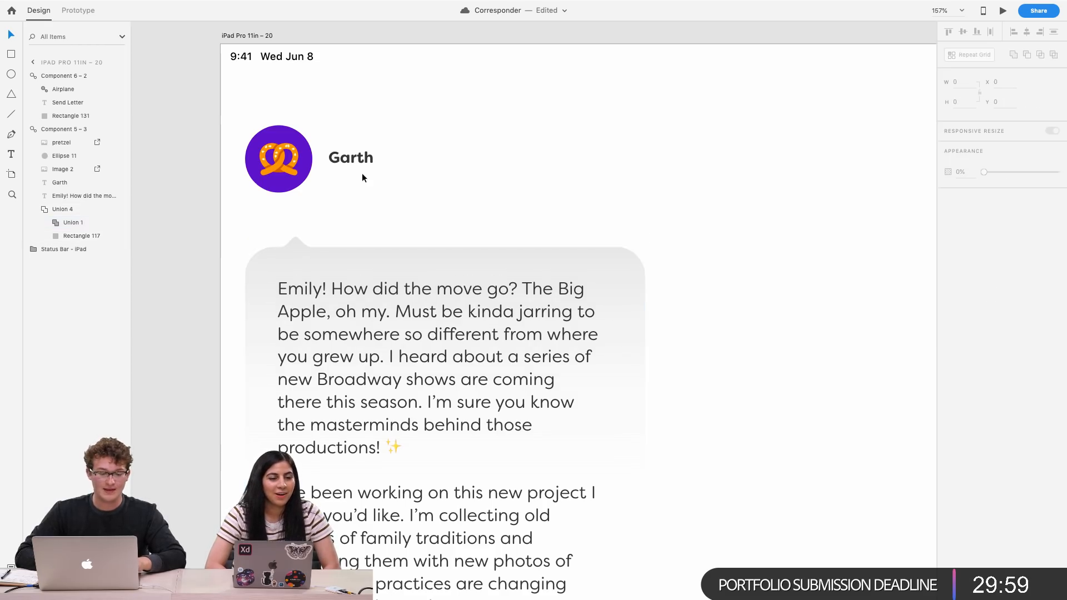
scroll(362, 172, down, 5)
scroll(362, 172, down, 2)
key(super+z)
key(super+z)
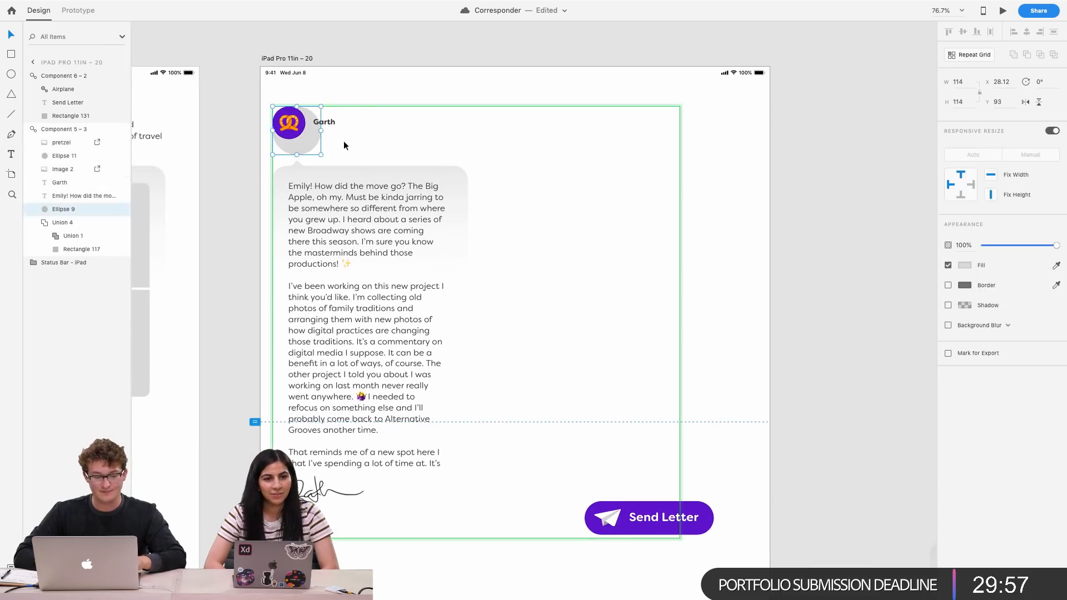
Move the avatar and name header group up to Y 53 and save the document
click(436, 145)
click(301, 149)
key(shift+Up)
key(shift+Up)
key(shift+Up)
key(shift+Up)
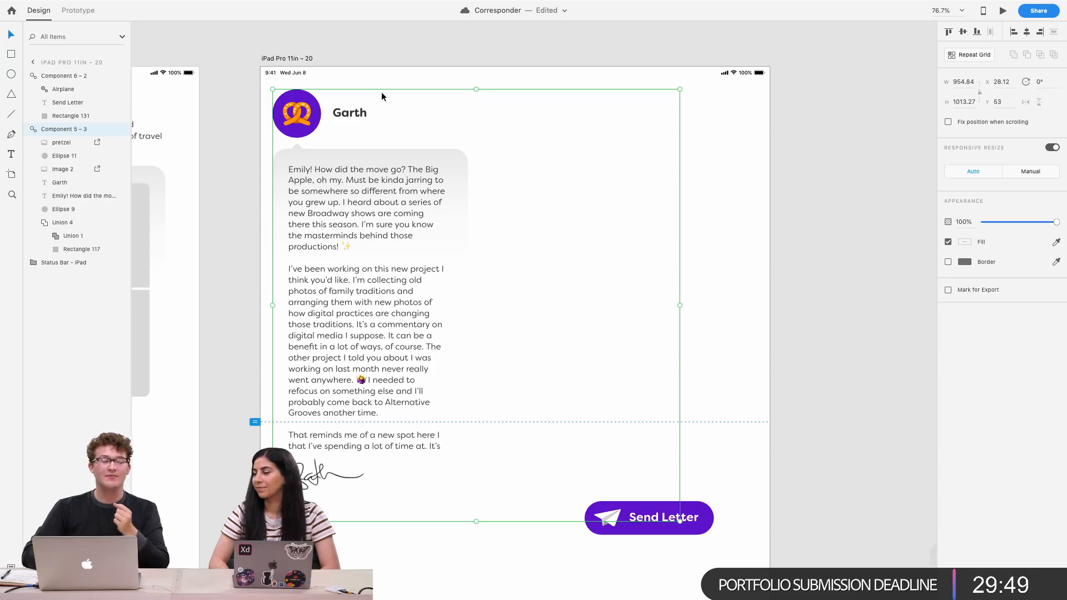
key(super+s)
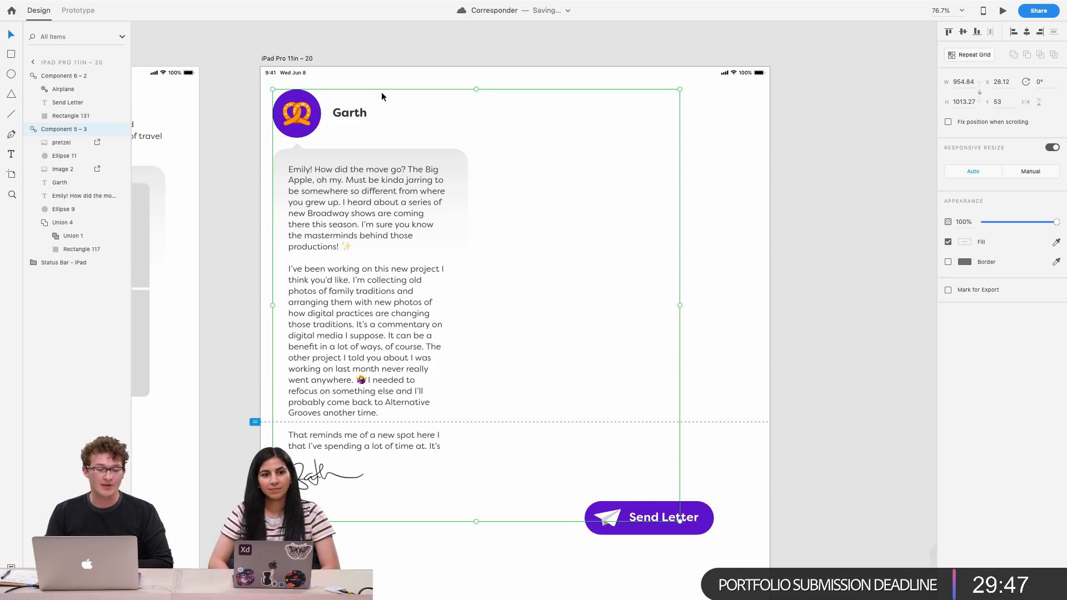
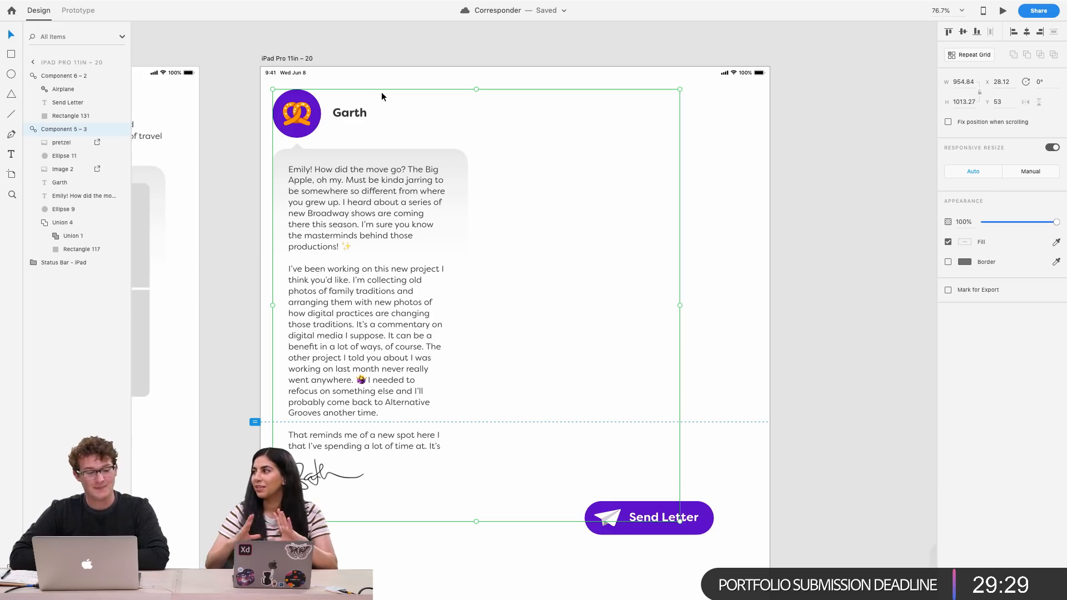
Move the Send Letter button off the letter artboard onto the pasteboard beside it
click(716, 277)
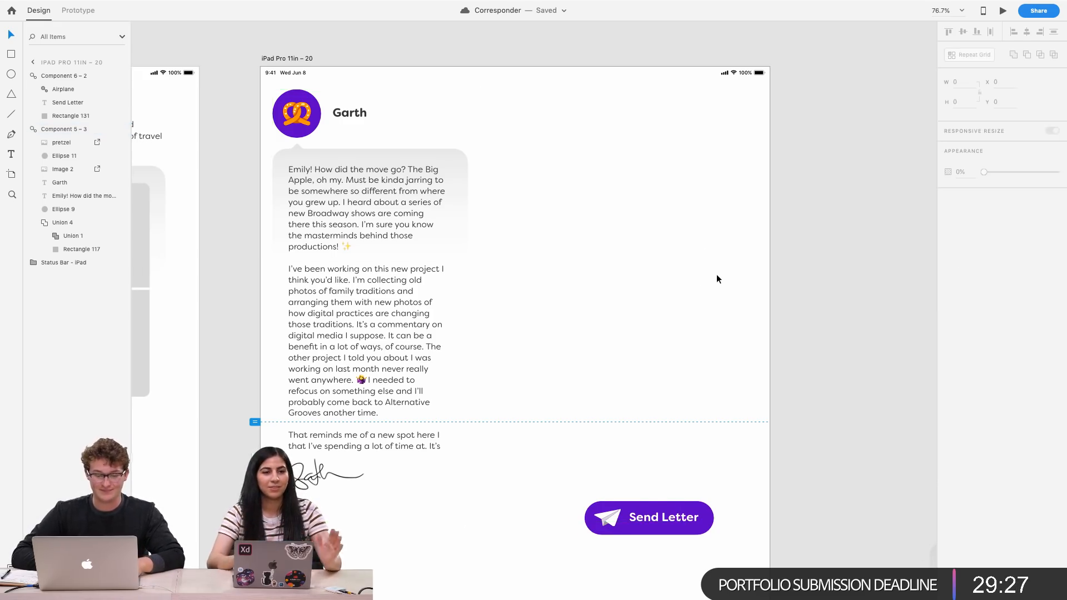
scroll(715, 277, down, 2)
scroll(715, 277, up, 3)
scroll(715, 275, down, 3)
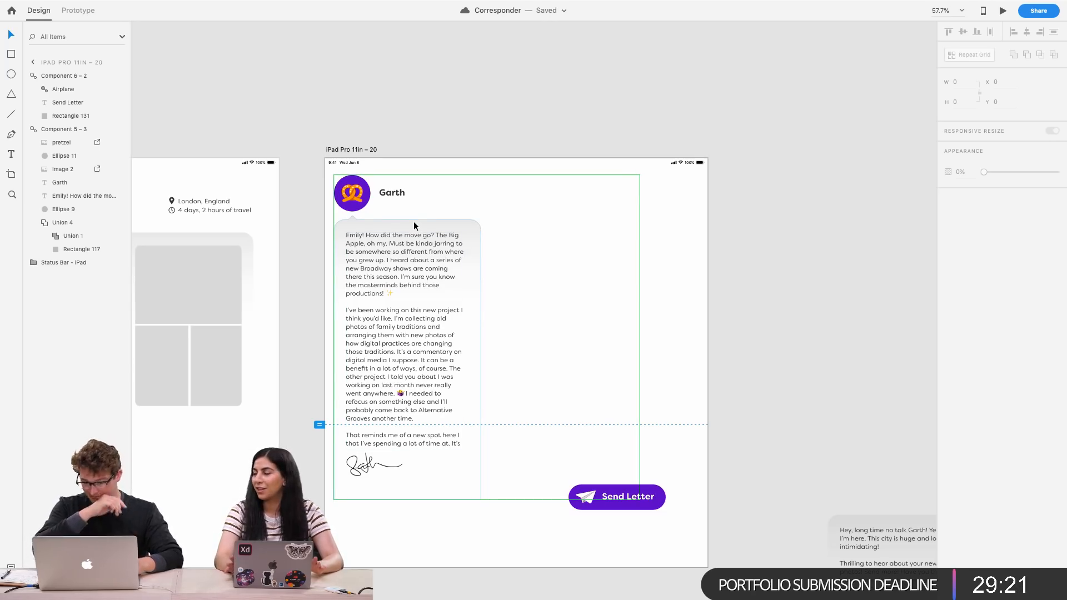
scroll(467, 325, down, 3)
drag(555, 518, 715, 303)
scroll(715, 304, down, 10)
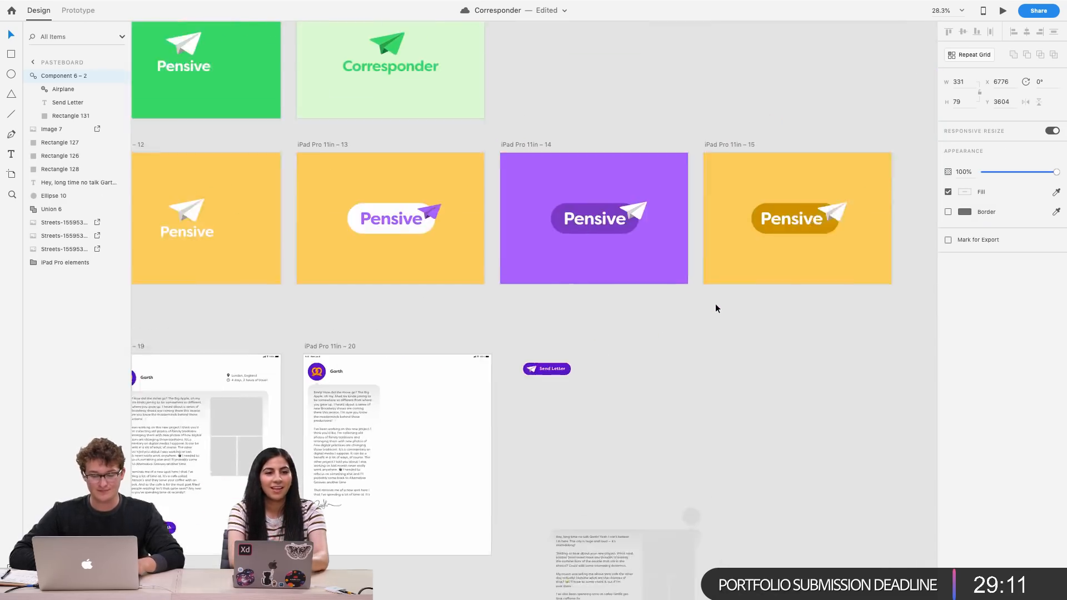
Select the on-screen keyboard on the iPad Pro 11in – 2 artboard and make it a component
scroll(866, 228, up, 8)
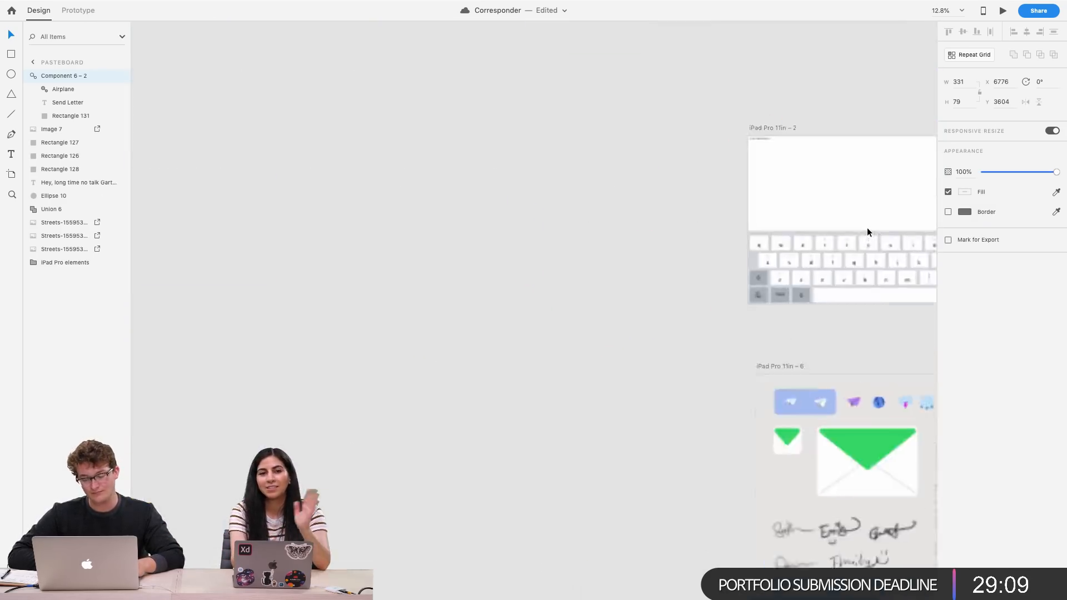
click(753, 322)
scroll(752, 322, up, 5)
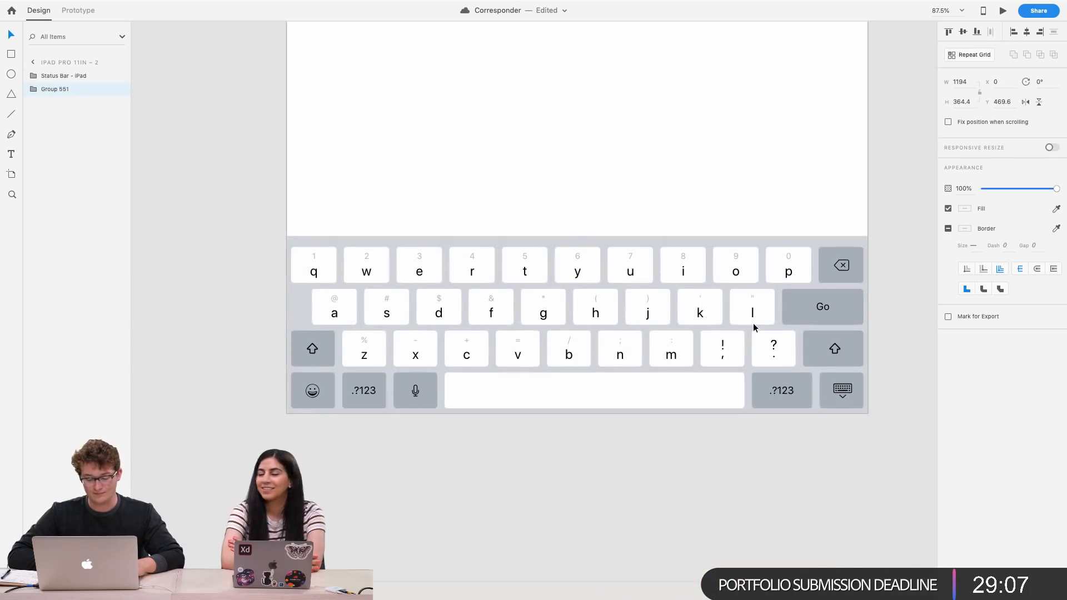
key(super+k)
Paste the keyboard component onto the iPad Pro 11in – 20 letter artboard
scroll(752, 322, down, 5)
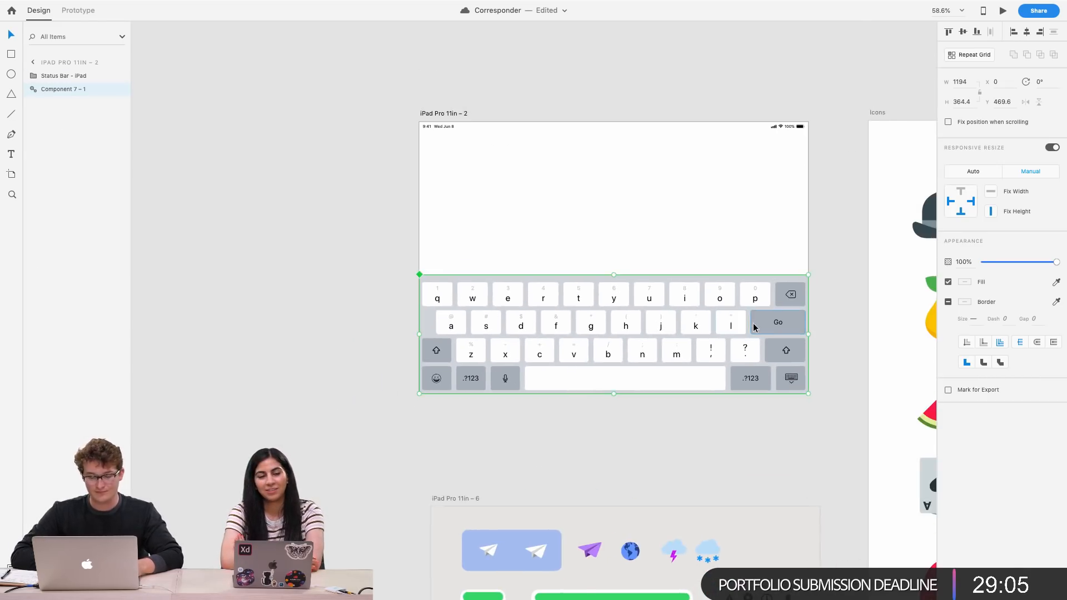
scroll(752, 322, down, 8)
scroll(753, 327, down, 10)
scroll(618, 315, up, 3)
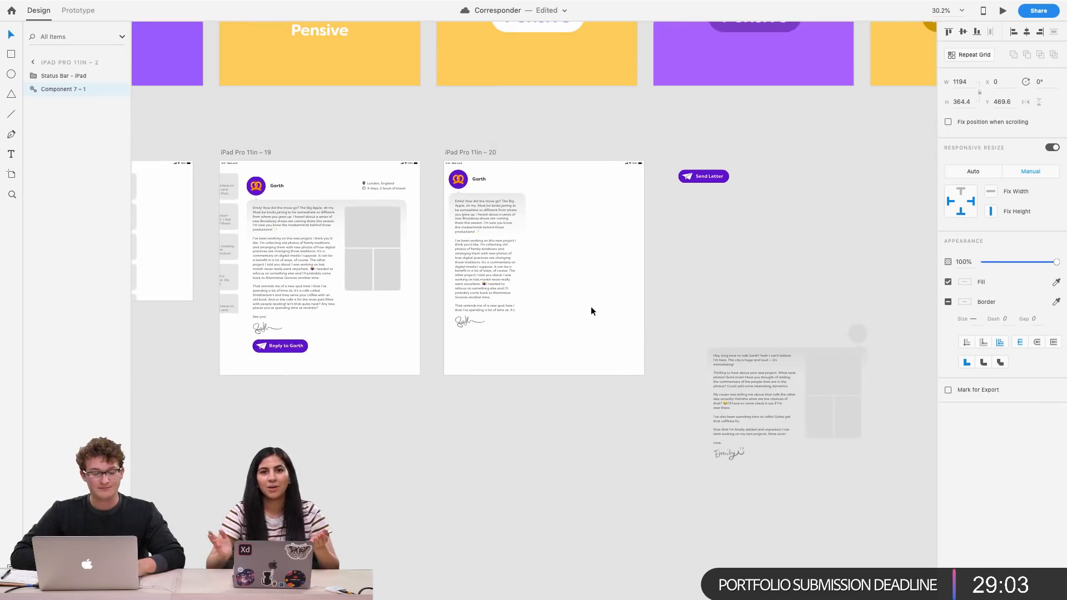
click(586, 307)
scroll(585, 307, up, 4)
key(super+v)
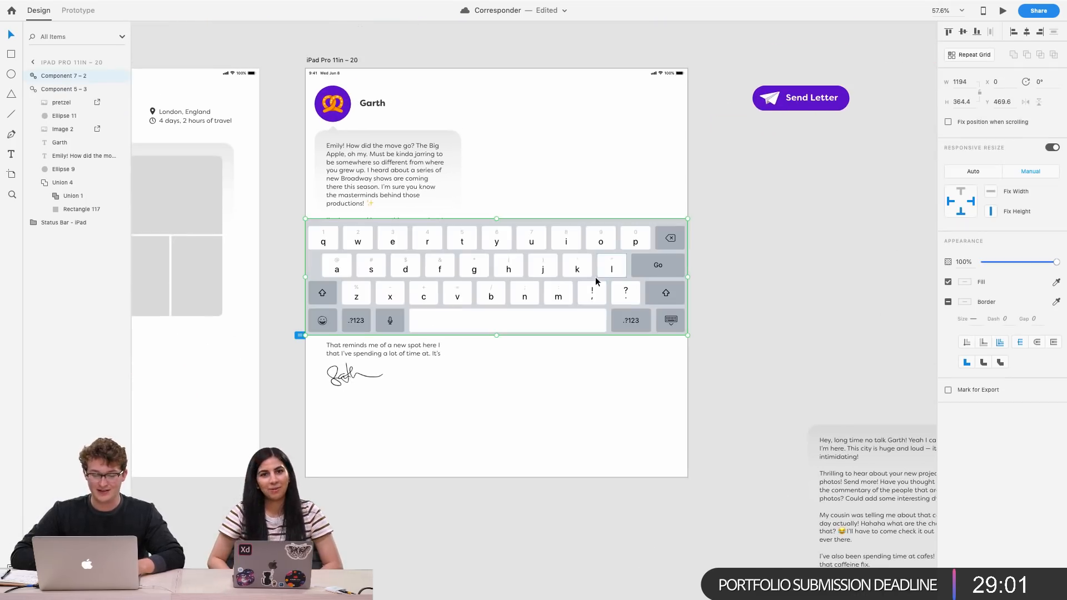
Paste another keyboard copy onto iPad Pro 11in – 19 and move it just below that artboard's bottom edge
scroll(599, 255, up, 2)
scroll(534, 240, up, 5)
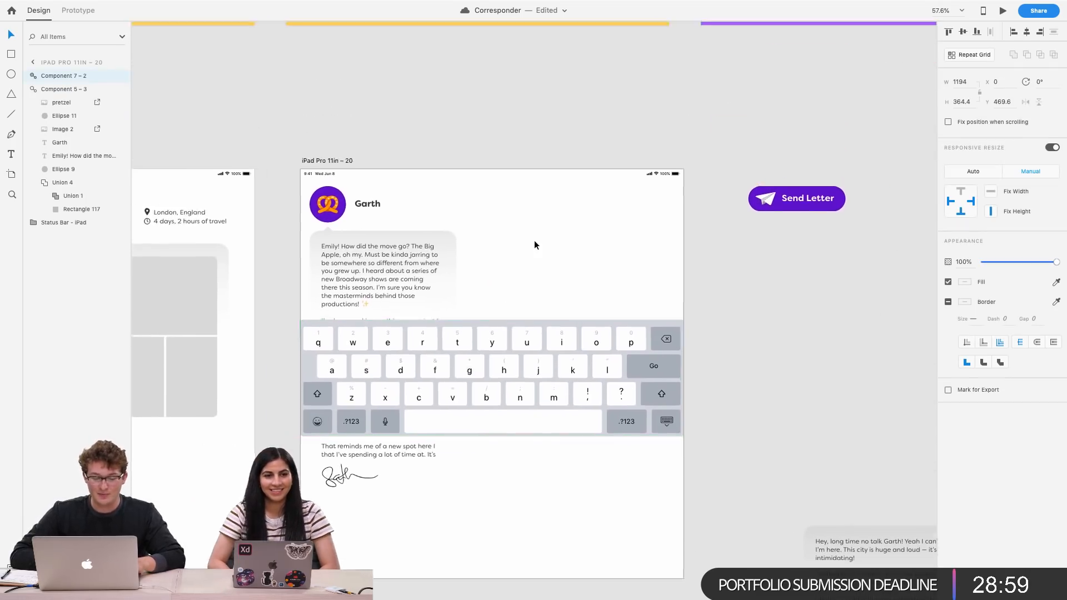
scroll(543, 322, up, 1)
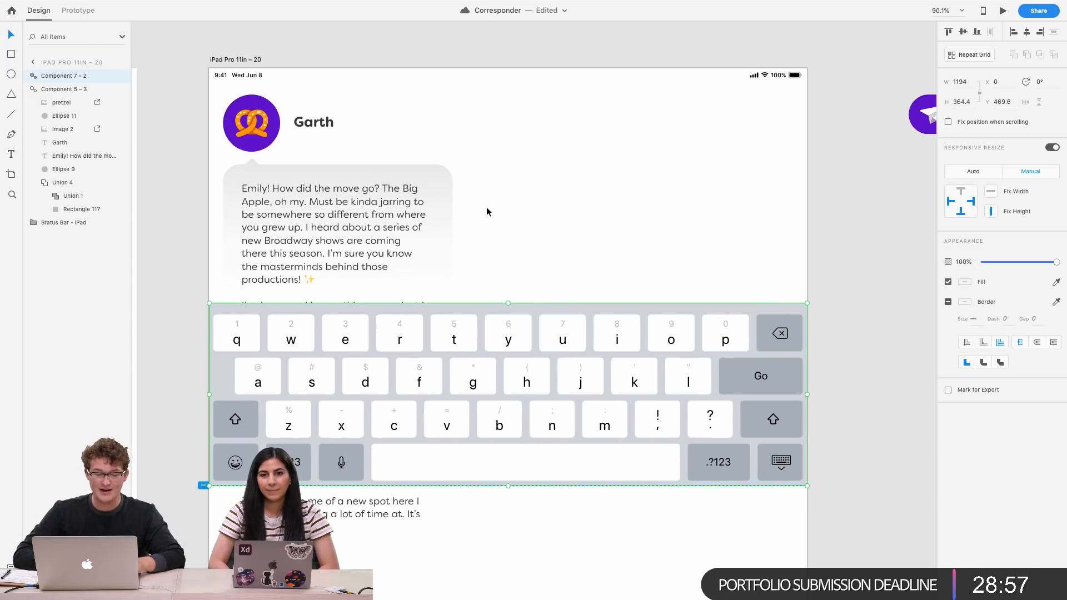
scroll(363, 267, down, 1)
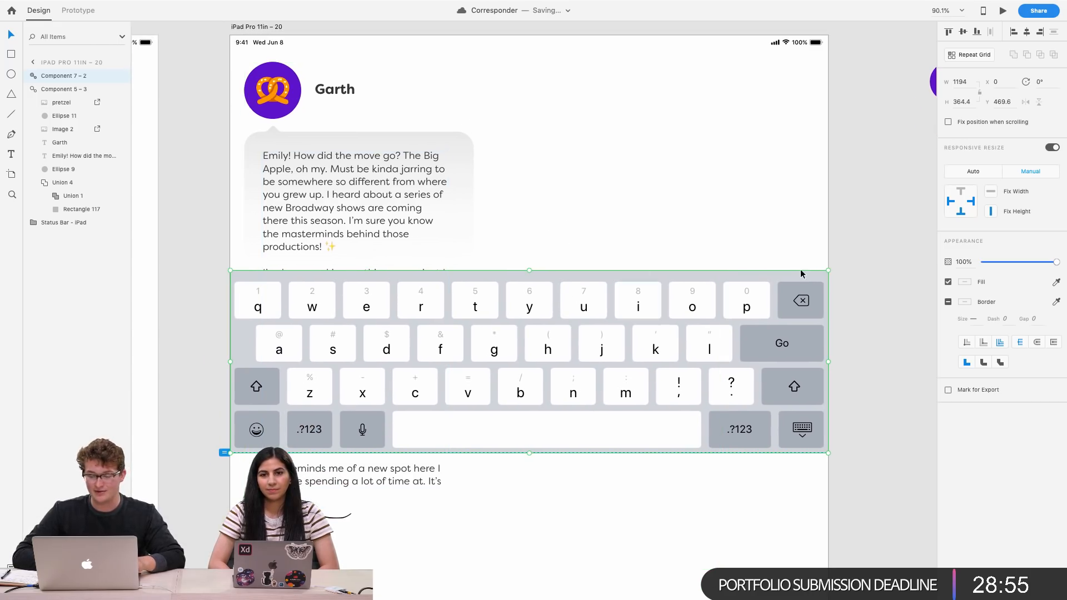
scroll(581, 278, down, 10)
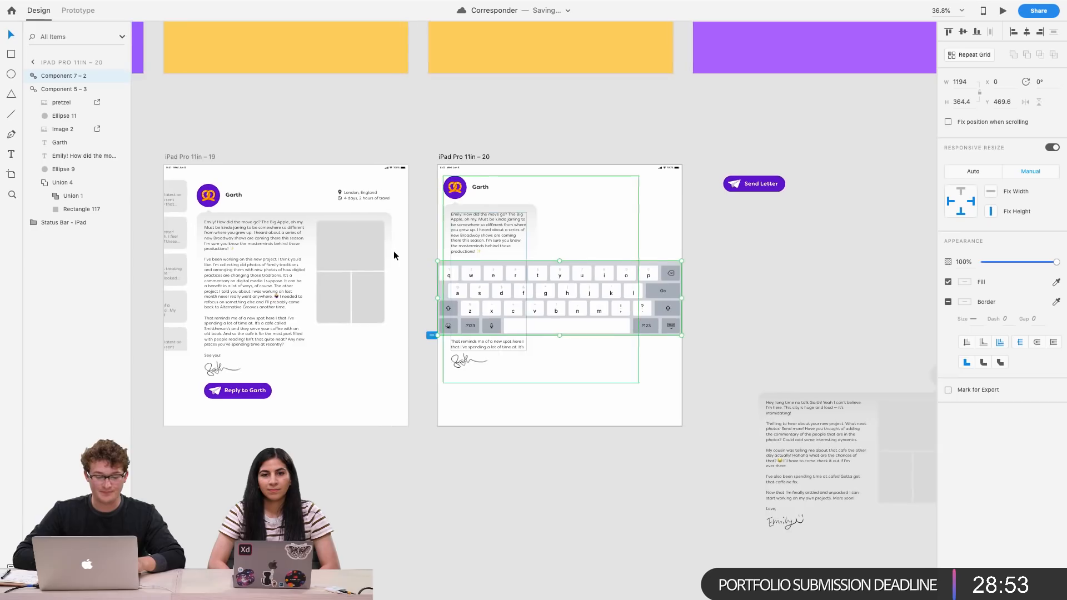
scroll(394, 252, left, 3)
click(392, 331)
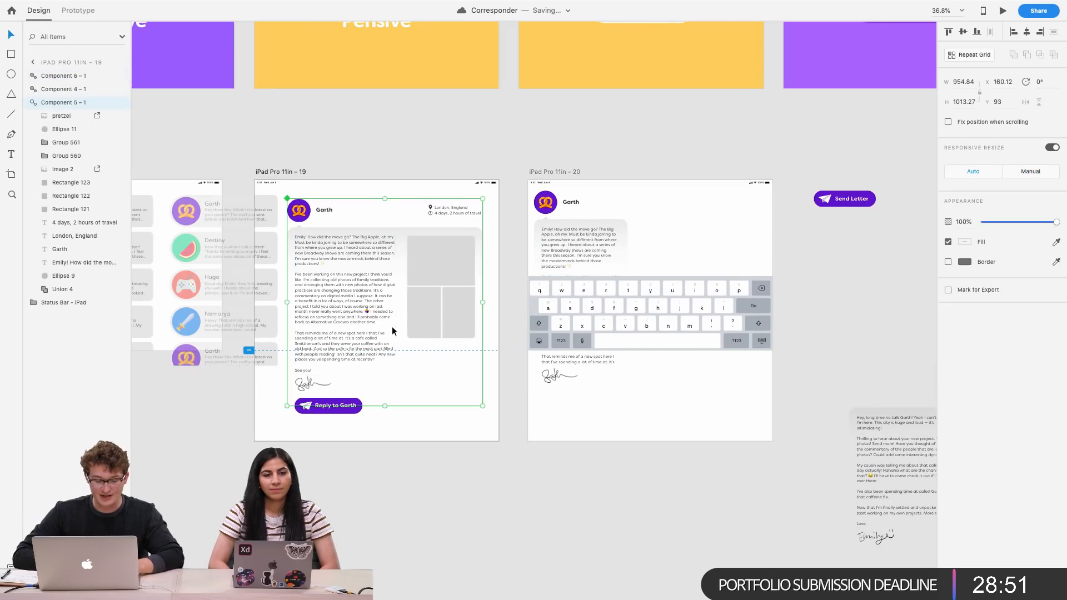
key(ctrl+v)
drag(432, 321, 420, 471)
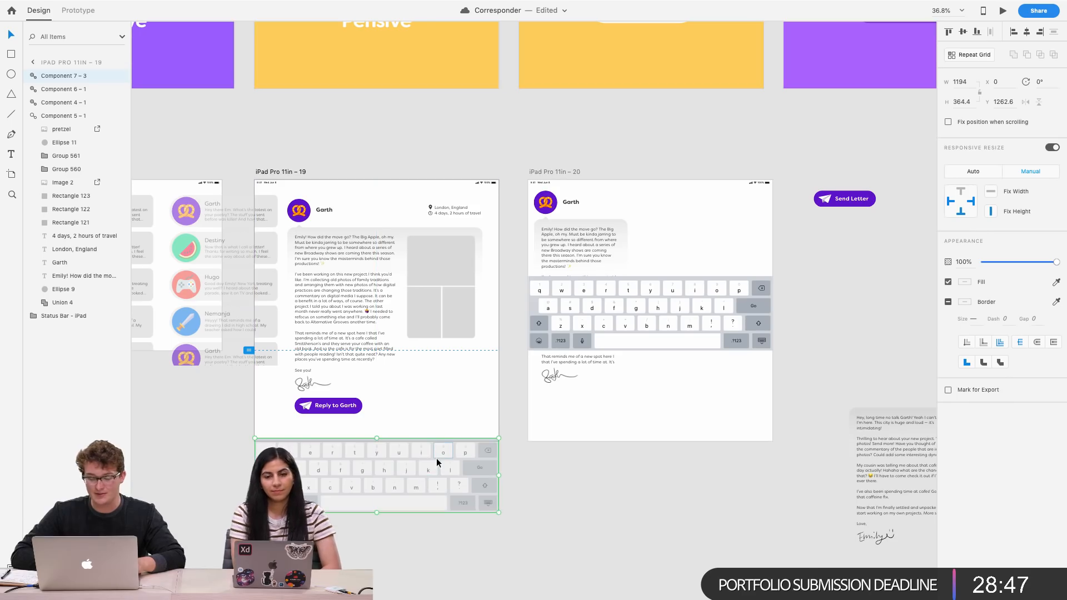
Set the opacity of the keyboard below iPad Pro 11in – 19 to 0%
scroll(436, 459, left, 5)
scroll(436, 459, up, 5)
scroll(437, 459, right, 2)
click(1022, 262)
drag(1023, 264, 886, 269)
scroll(535, 370, up, 5)
scroll(534, 370, right, 7)
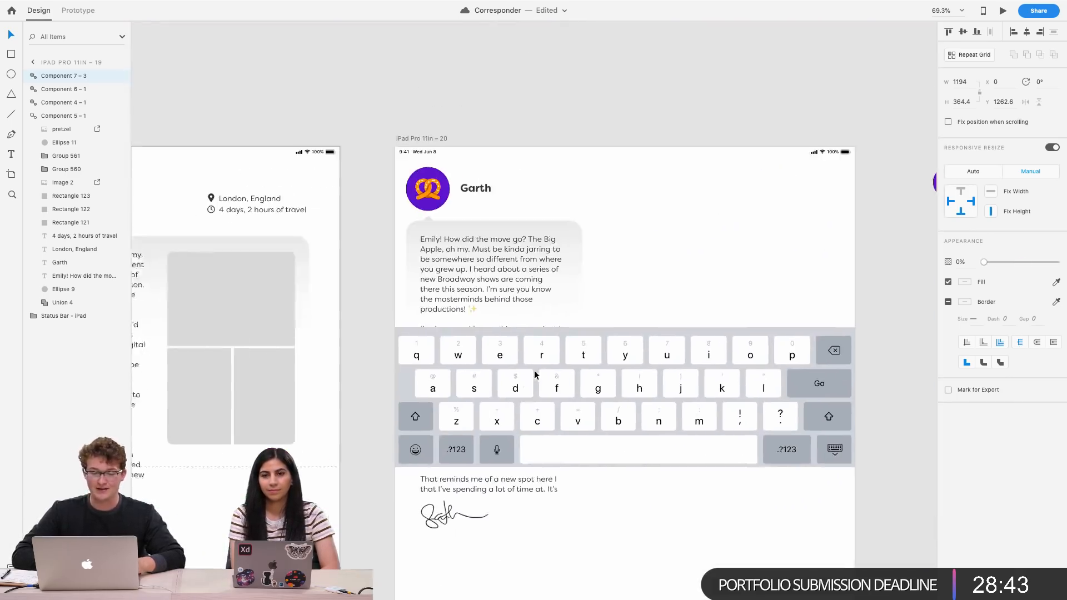
Compare the keyboard placement on the two Garth letter artboards
scroll(534, 370, left, 10)
scroll(535, 370, down, 3)
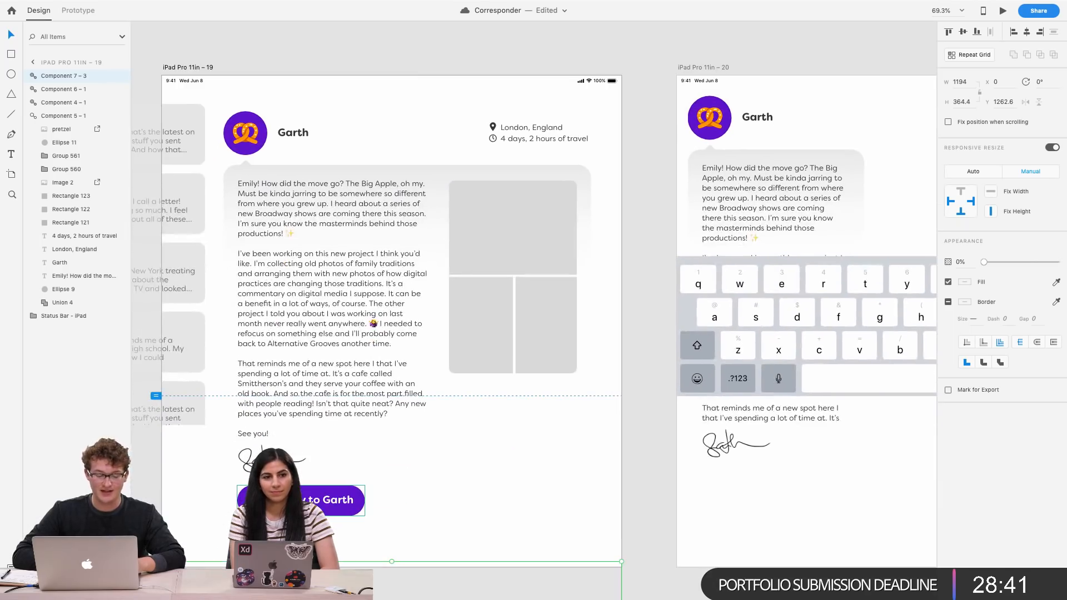
scroll(654, 349, right, 6)
scroll(655, 349, up, 5)
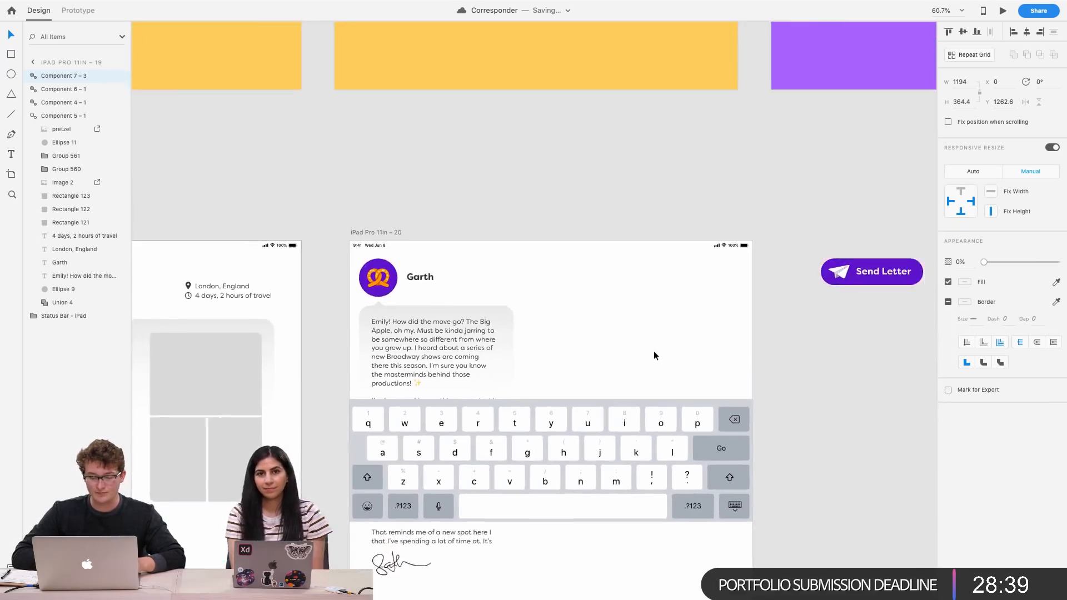
scroll(654, 351, up, 3)
scroll(654, 353, left, 3)
scroll(653, 354, down, 1)
scroll(281, 269, down, 4)
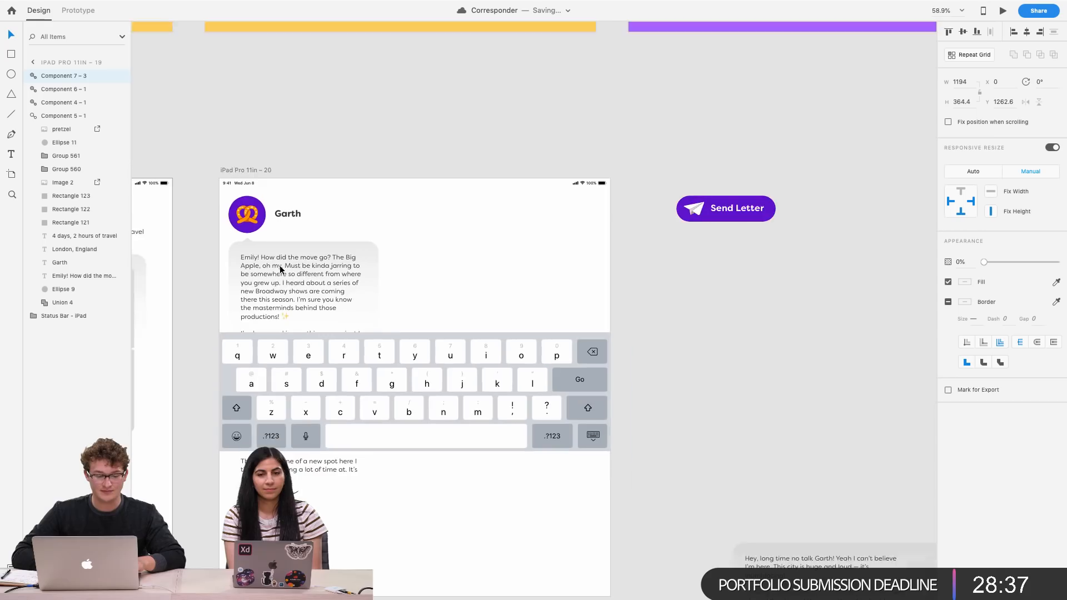
scroll(340, 244, down, 2)
scroll(340, 244, down, 3)
right_click(364, 305)
click(605, 445)
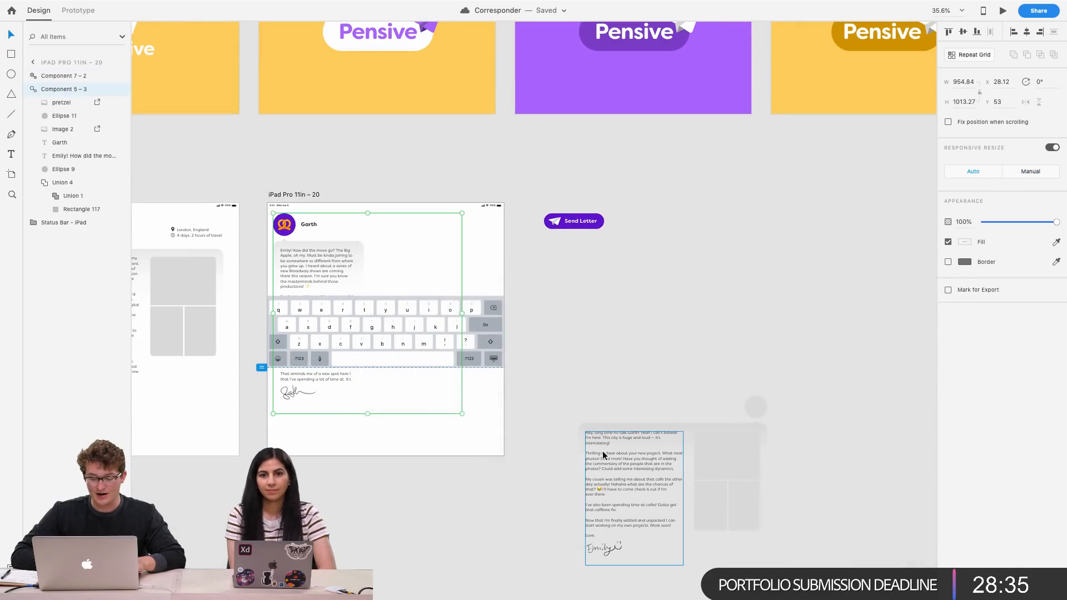
drag(602, 451, 396, 244)
key(super+z)
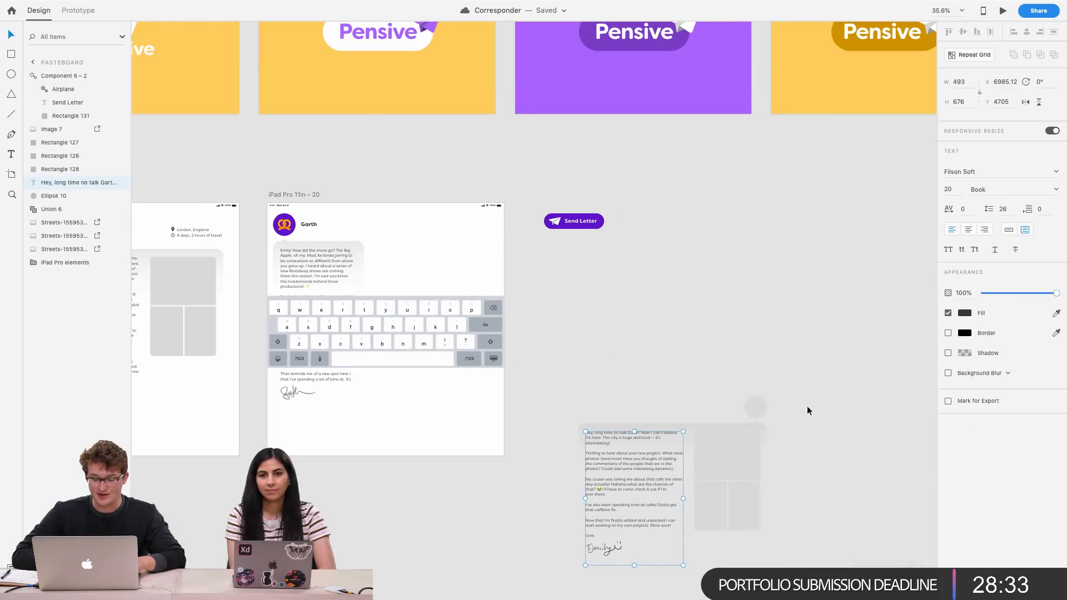
shift+click(688, 427)
drag(688, 427, 605, 359)
key(super+z)
Move Emily's reply letter elements into the iPad Pro 11in – 20 artboard, send them to the back and group them
shift+click(597, 552)
mouse_move(598, 554)
mouse_down()
mouse_move(565, 485)
mouse_move(390, 369)
mouse_up()
scroll(387, 307, up, 10)
key(super+shift+bracketleft)
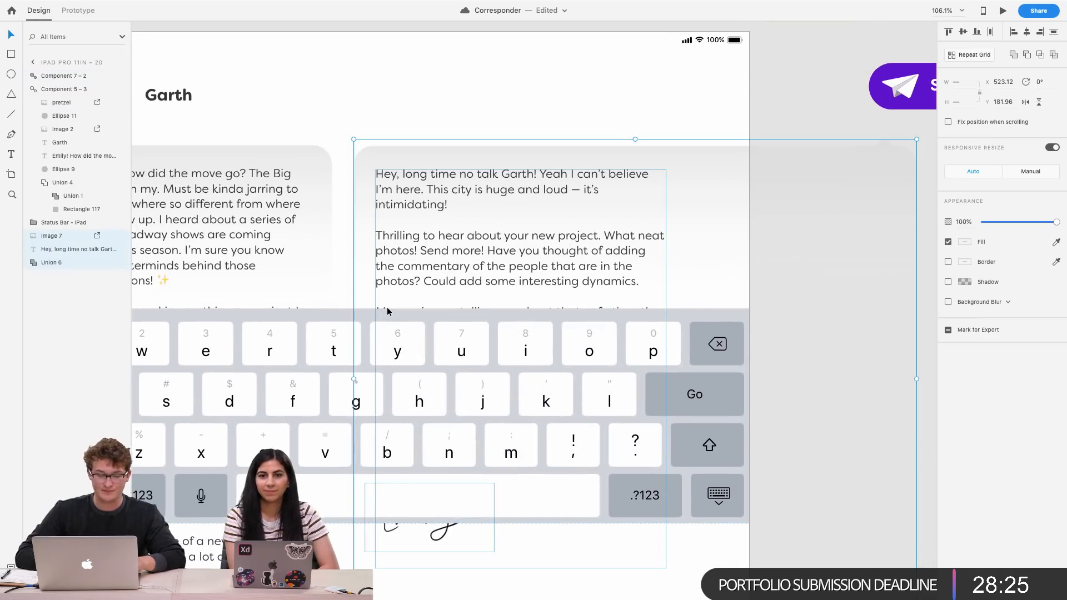
scroll(389, 309, down, 5)
key(super+g)
Nudge the reply group up 3 px and narrow it to about 615 px wide
key(Up)
key(Up)
key(Up)
key(Up)
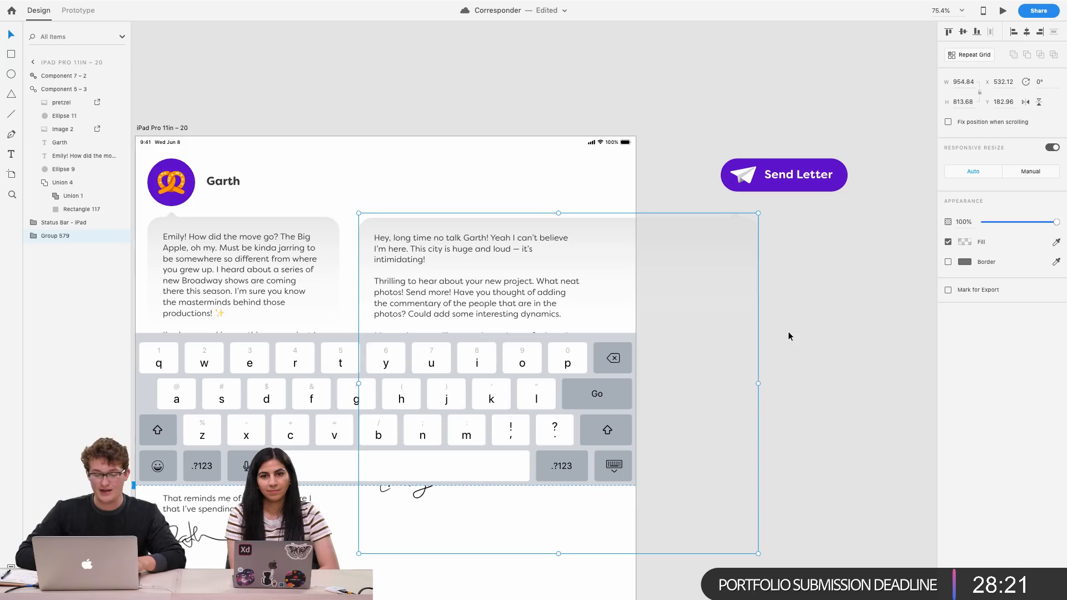
drag(756, 387, 615, 383)
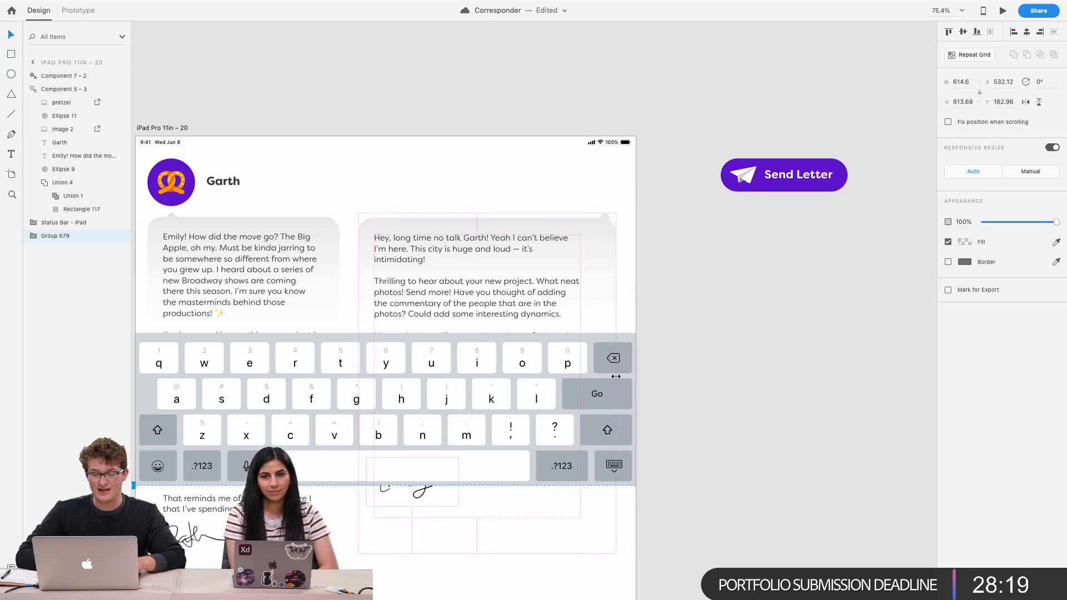
double_click(520, 303)
triple_click(517, 303)
click(508, 304)
key(Escape)
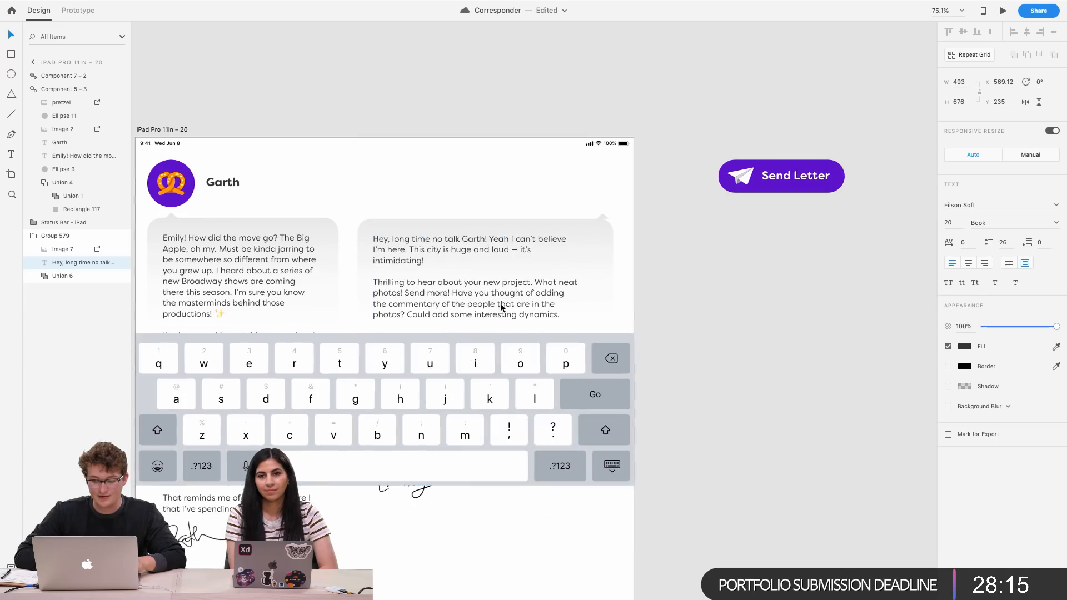
scroll(681, 304, down, 5)
alt+drag(444, 254, 746, 250)
key(super+x)
click(551, 276)
key(super+v)
scroll(551, 277, up, 5)
scroll(551, 276, left, 2)
click(469, 245)
key(super+v)
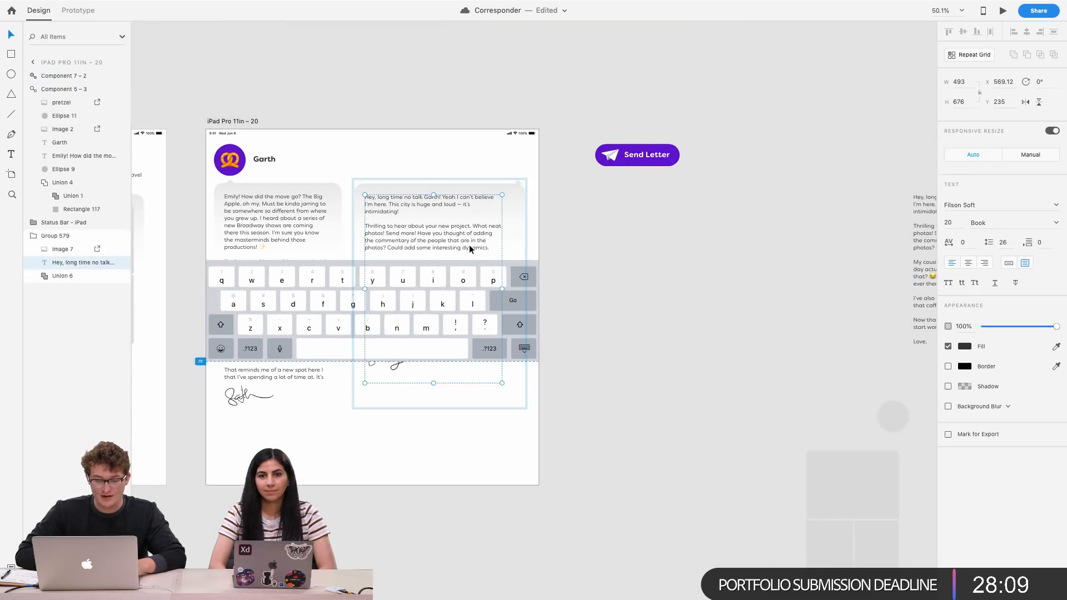
Delete the reply text after "the commentary of the people that"
double_click(461, 238)
click(461, 239)
key(shift+super+Down)
key(BackSpace)
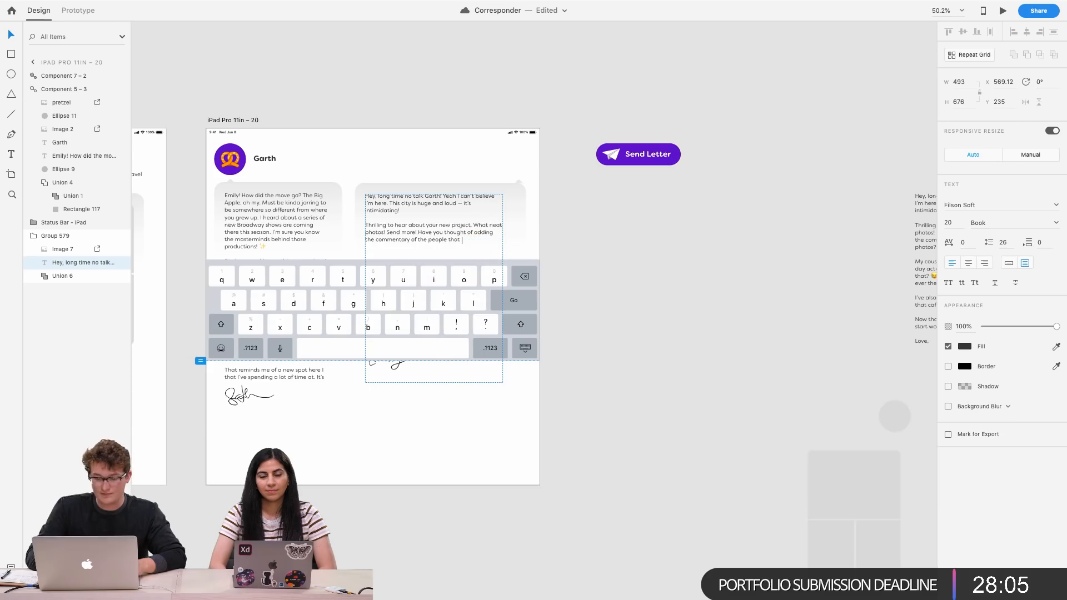
Shorten the reply text box to about 206 px high
scroll(586, 315, up, 5)
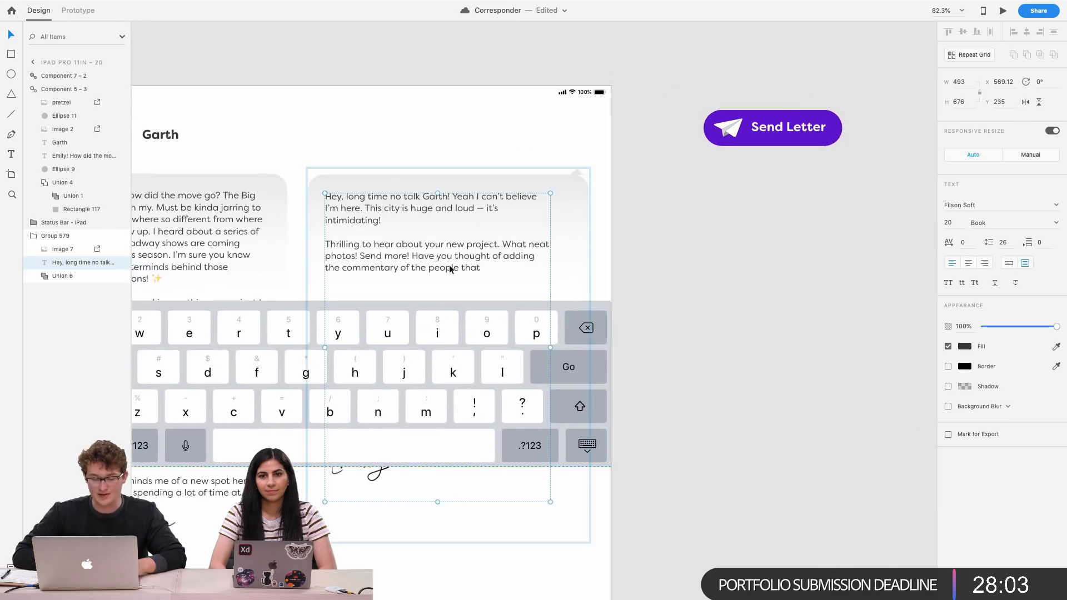
scroll(549, 276, down, 1)
scroll(548, 275, down, 4)
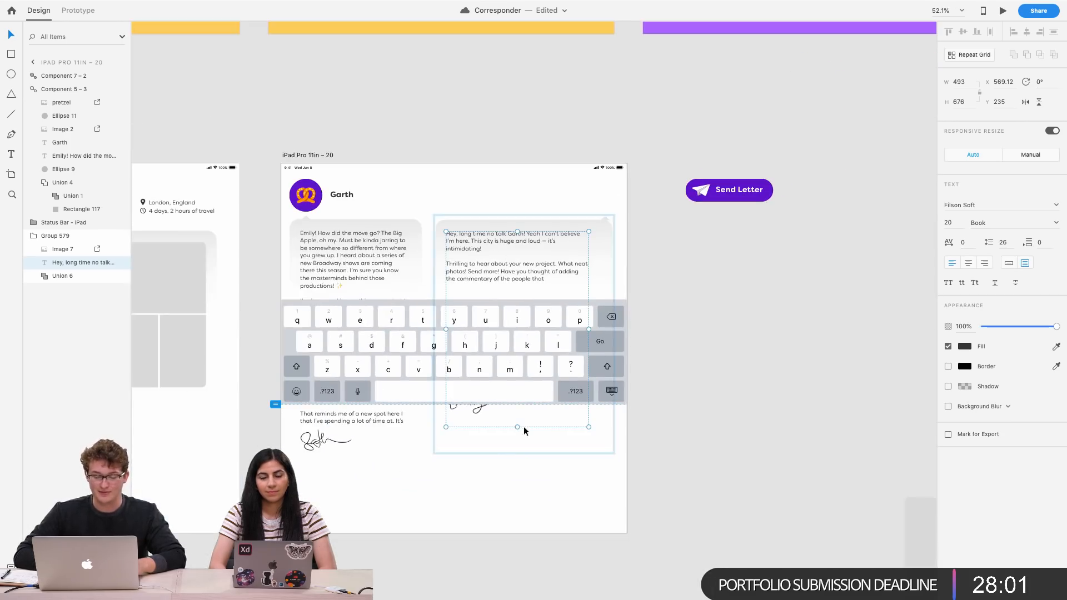
drag(516, 427, 539, 291)
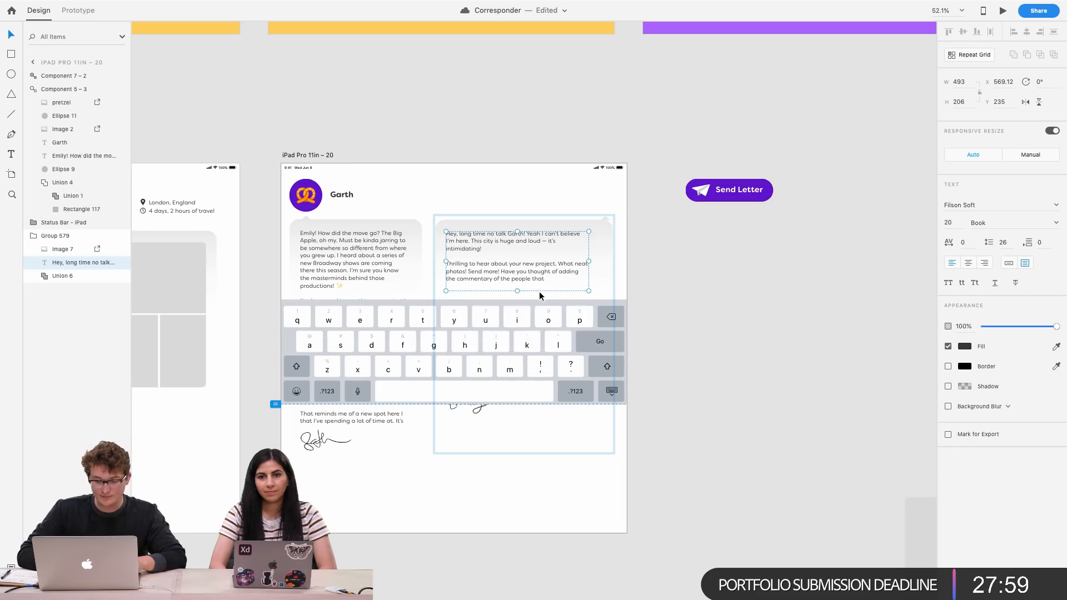
click(511, 218)
scroll(511, 217, up, 4)
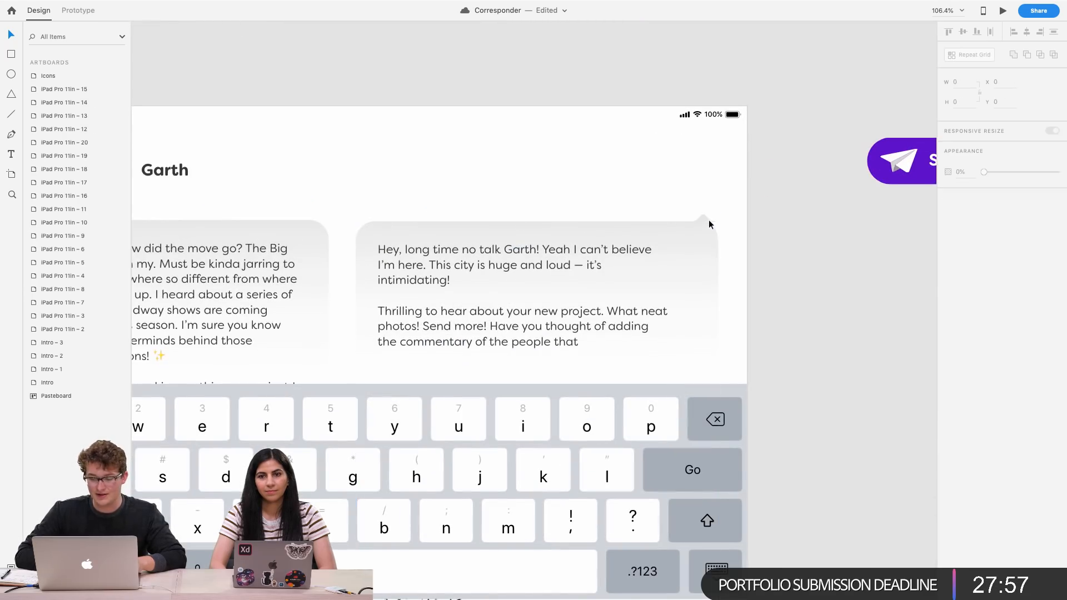
double_click(704, 217)
drag(434, 222, 684, 196)
scroll(684, 196, up, 4)
scroll(687, 238, down, 5)
scroll(686, 238, left, 2)
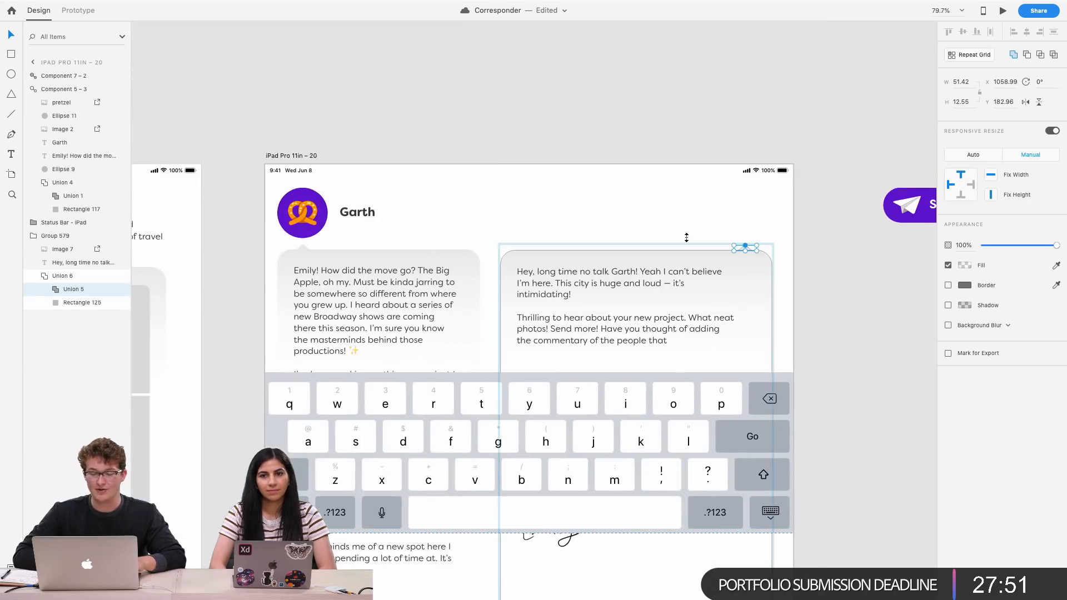
click(786, 211)
scroll(724, 241, up, 5)
scroll(345, 236, left, 5)
Copy Garth's avatar and name and place the copy at the top right above the reply bubble
double_click(337, 229)
shift+click(358, 216)
shift+click(414, 220)
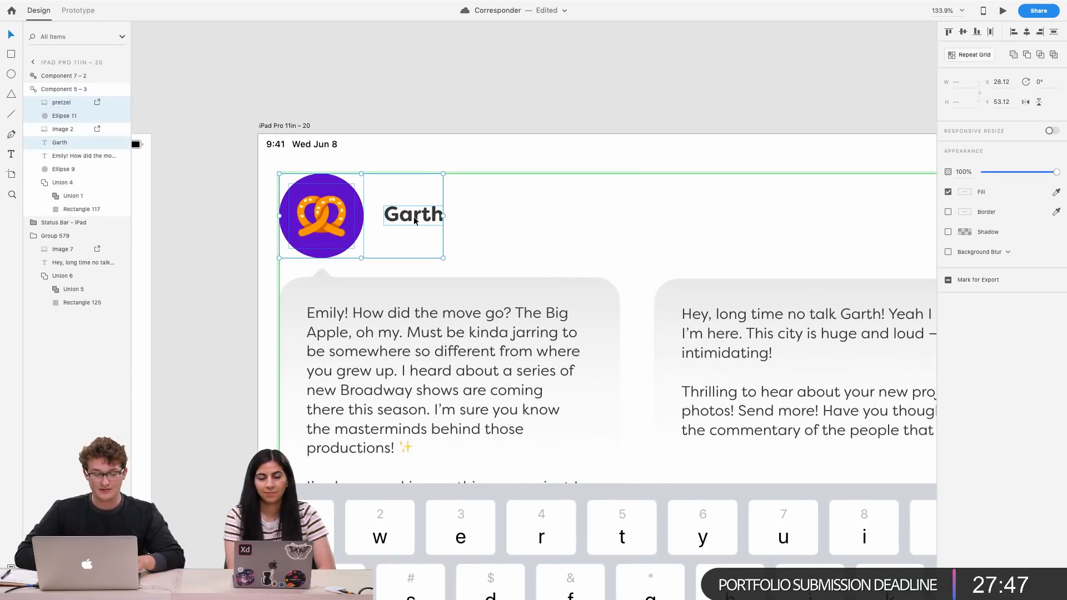
scroll(505, 202, right, 5)
scroll(504, 202, up, 1)
click(834, 271)
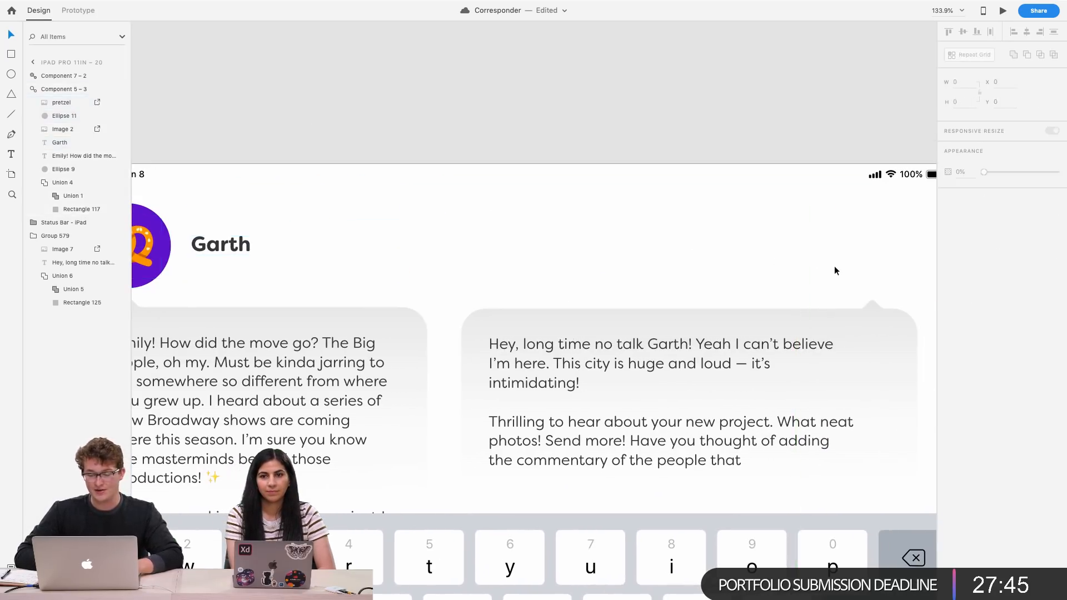
key(ctrl+v)
drag(170, 256, 813, 255)
Change the copied name label's text to You
double_click(858, 250)
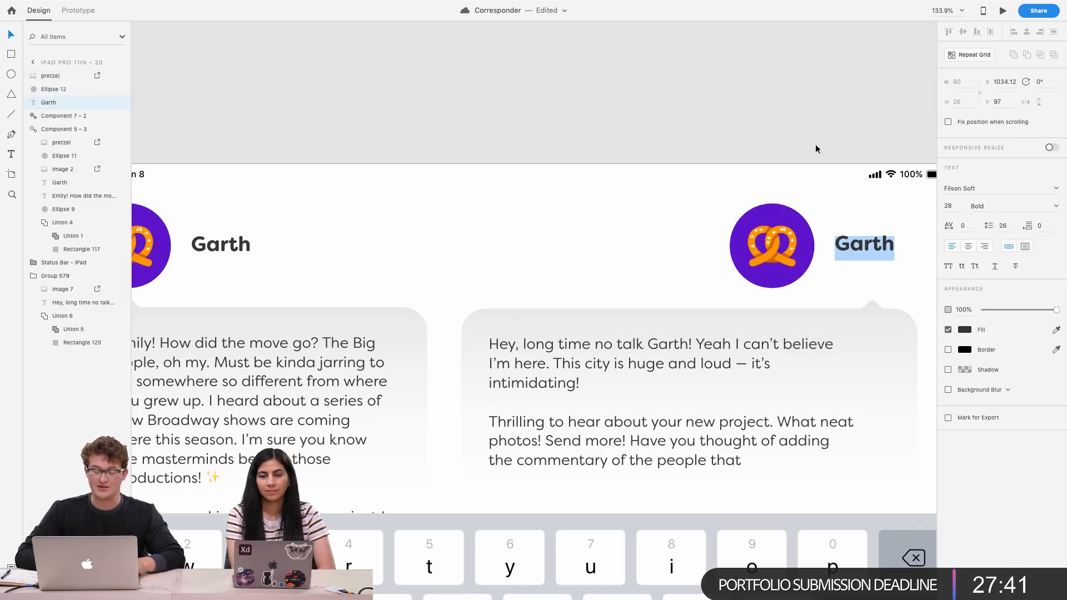
text(Yuo)
key(BackSpace)
key(BackSpace)
text(ou)
key(Escape)
scroll(743, 127, right, 4)
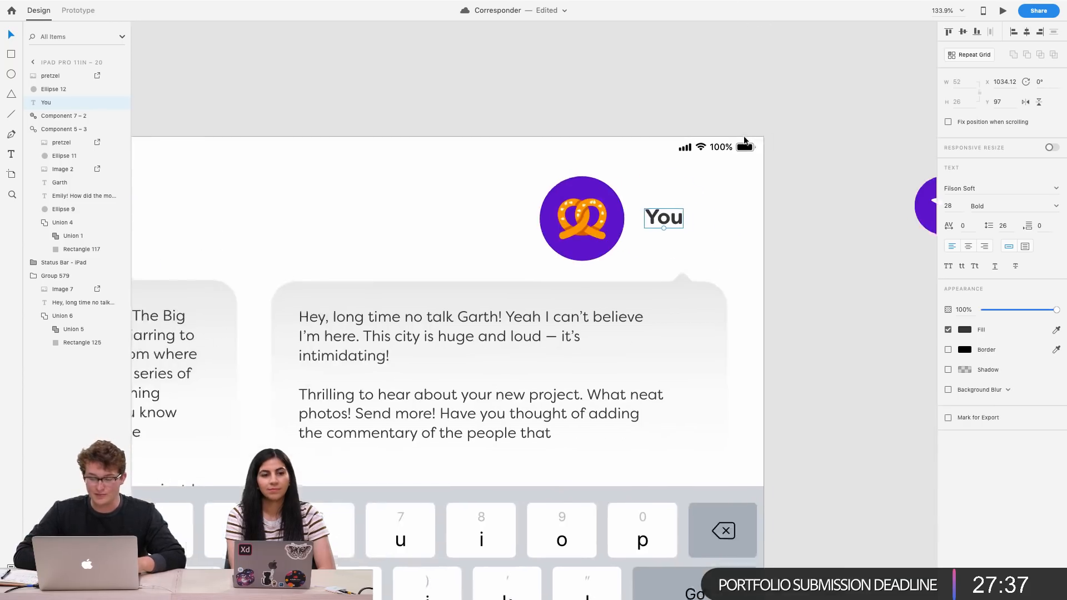
Rearrange the copied label and avatar so the You label sits just left of the avatar at the top right
drag(638, 219, 466, 222)
shift+click(562, 239)
shift+click(561, 186)
drag(561, 186, 659, 186)
key(alt)
drag(696, 263, 654, 241)
Select the strawberry icon on the Icons artboard for copying
scroll(654, 240, down, 5)
scroll(654, 240, left, 2)
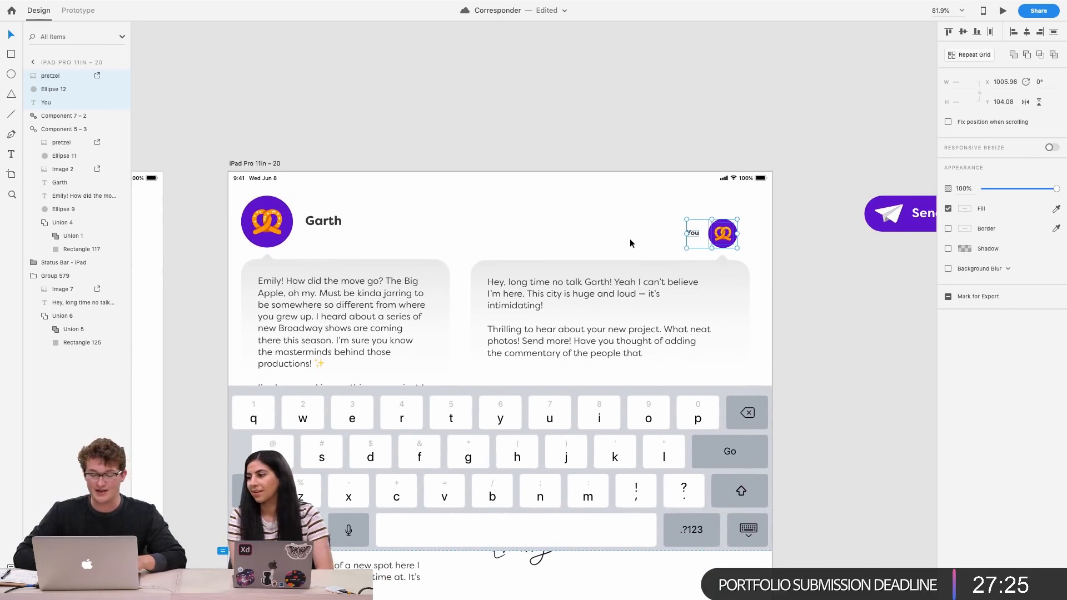
scroll(702, 241, up, 5)
scroll(703, 246, up, 4)
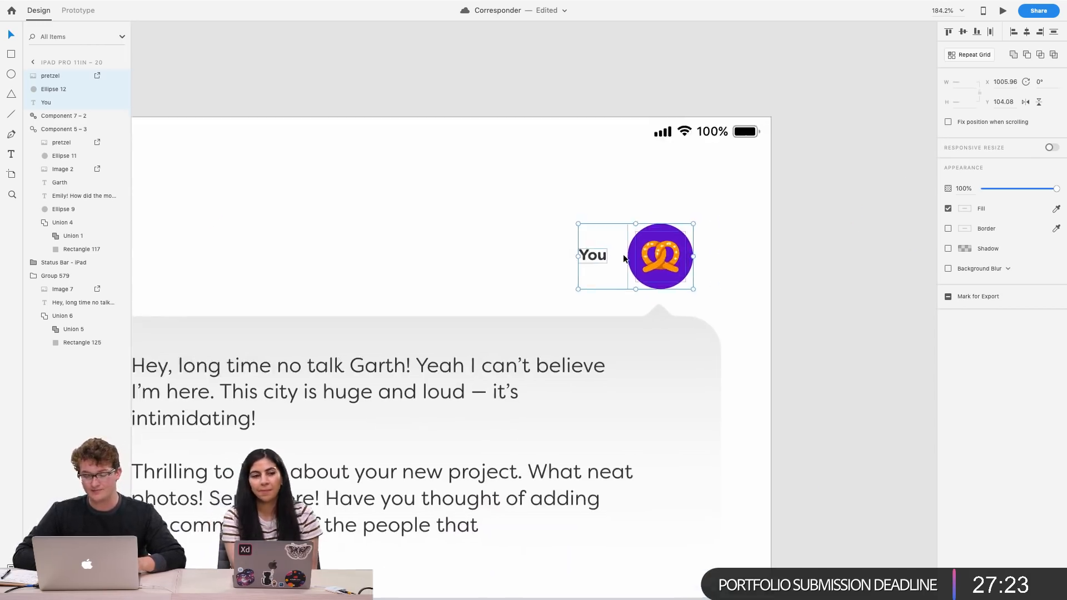
click(781, 276)
scroll(781, 276, down, 15)
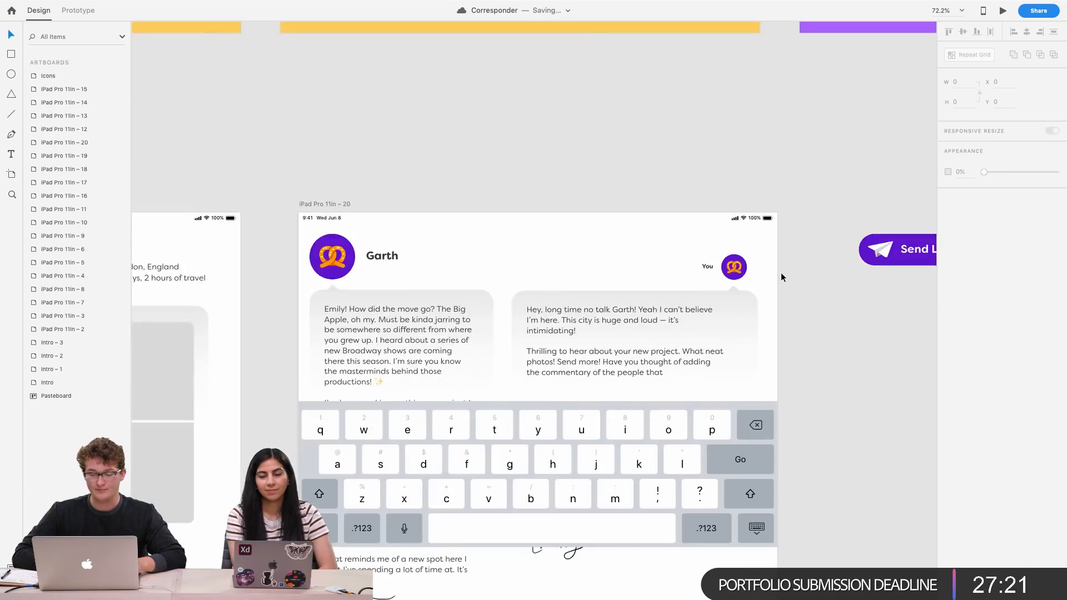
scroll(781, 276, up, 7)
scroll(781, 276, left, 8)
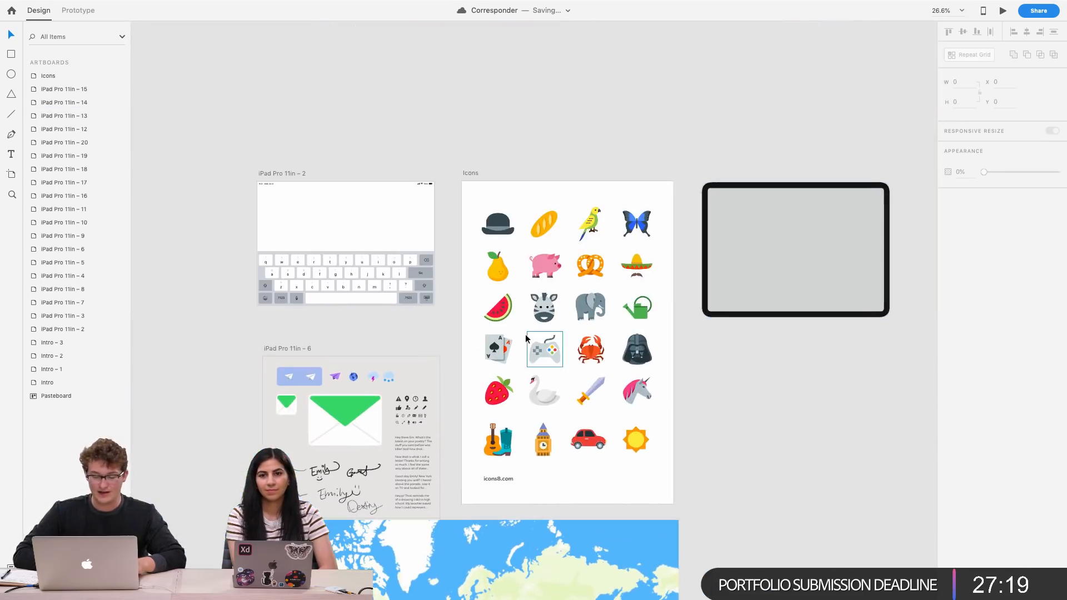
click(501, 387)
Delete the pretzel from the You avatar and paste the strawberry icon in its place
scroll(501, 387, left, 1)
scroll(501, 387, down, 5)
scroll(502, 387, left, 11)
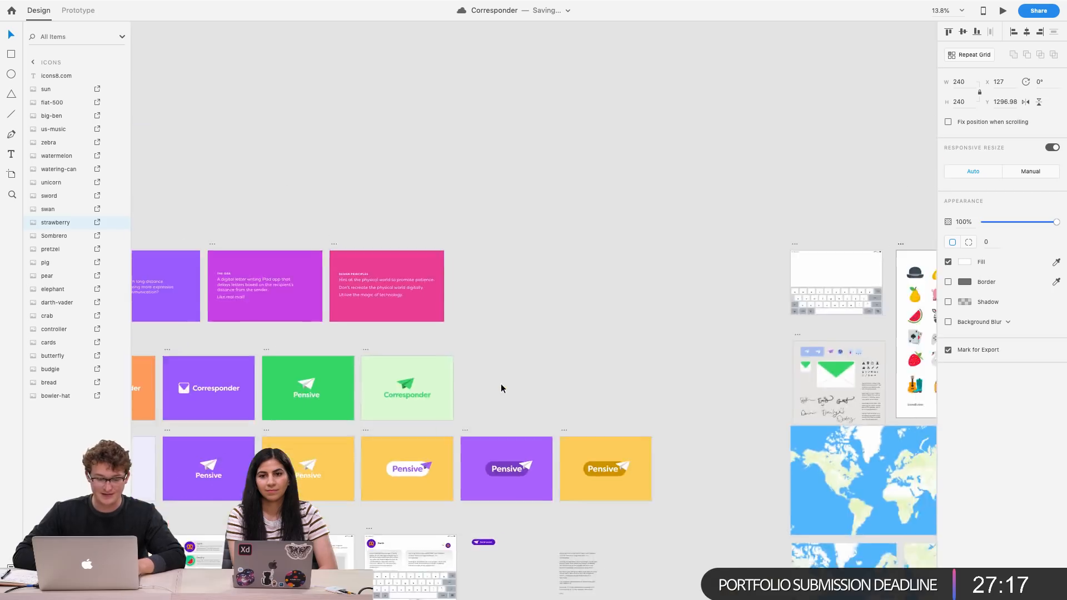
scroll(491, 398, down, 2)
scroll(471, 430, up, 5)
scroll(470, 428, down, 2)
scroll(470, 428, right, 4)
scroll(786, 366, up, 10)
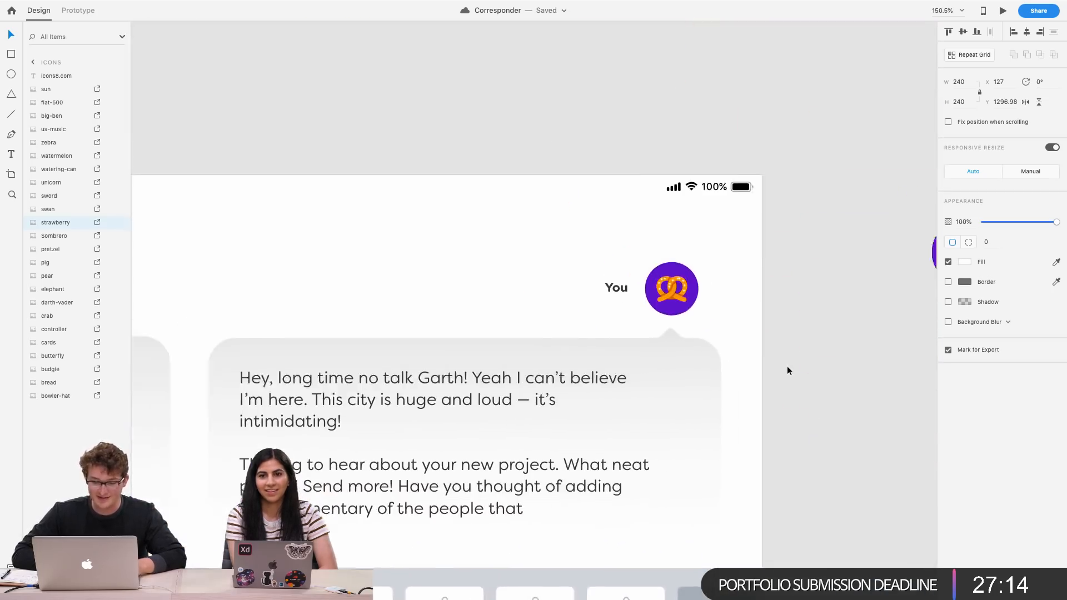
scroll(786, 365, up, 1)
scroll(787, 366, left, 1)
click(688, 304)
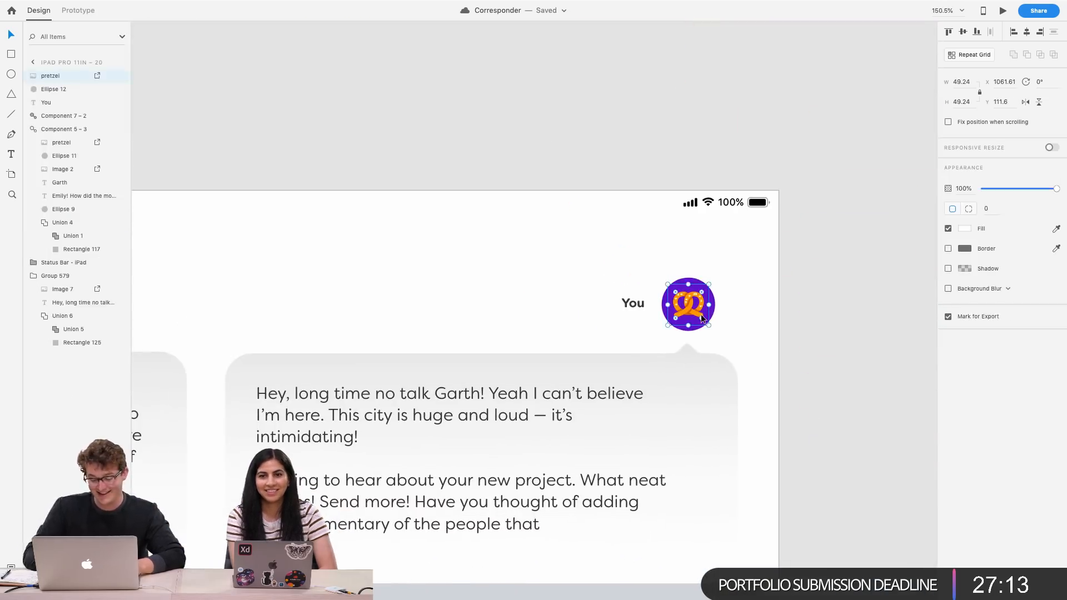
key(Delete)
key(super+v)
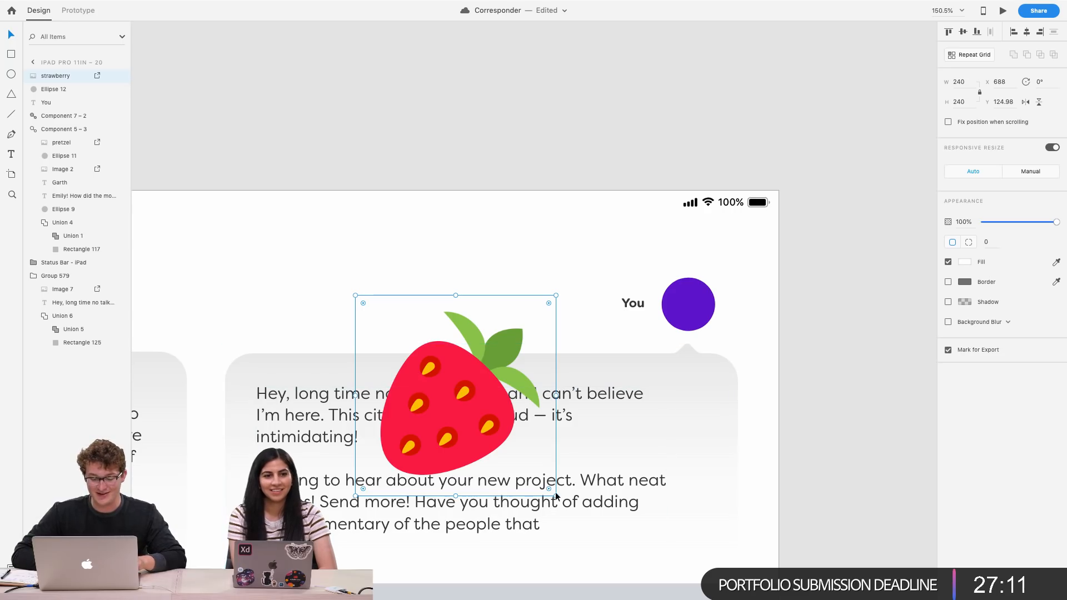
Shrink the strawberry to about 50 px and center it inside the avatar circle
drag(556, 494, 685, 299)
scroll(685, 298, up, 5)
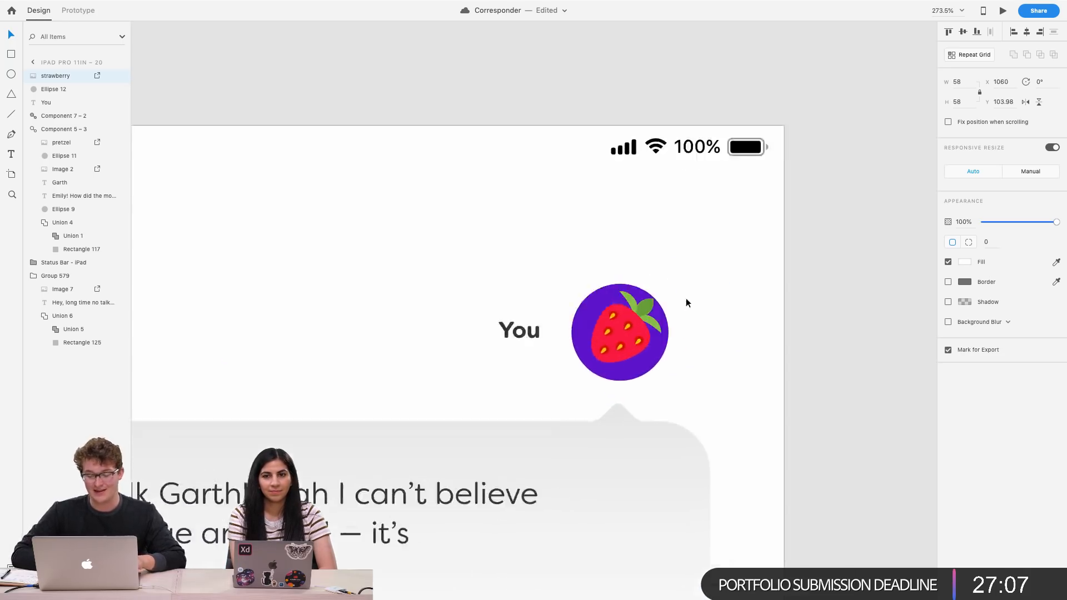
drag(670, 371, 634, 330)
click(780, 293)
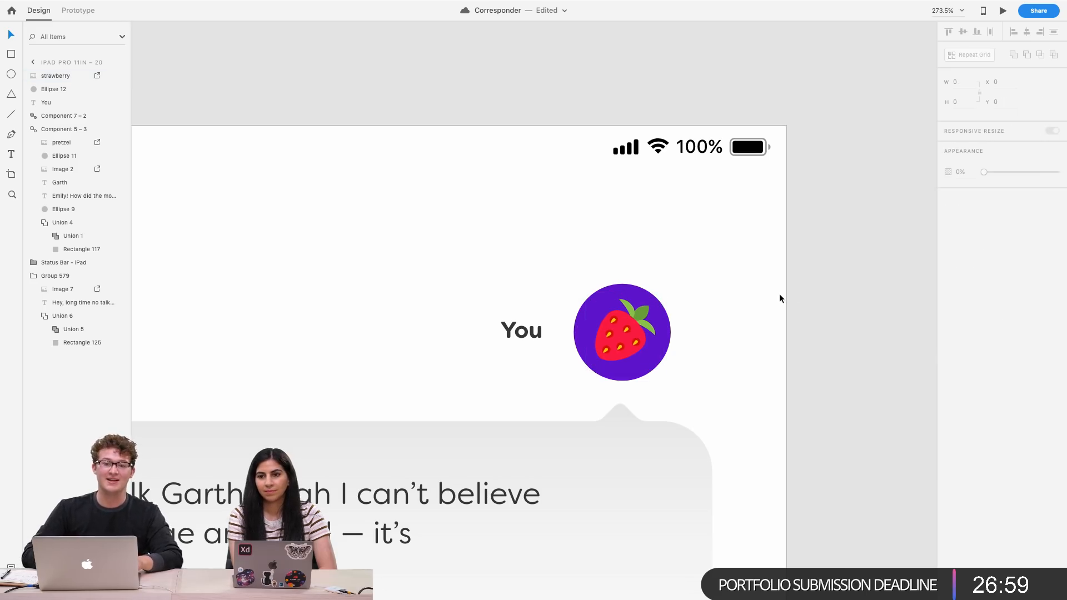
click(629, 332)
click(532, 332)
click(616, 304)
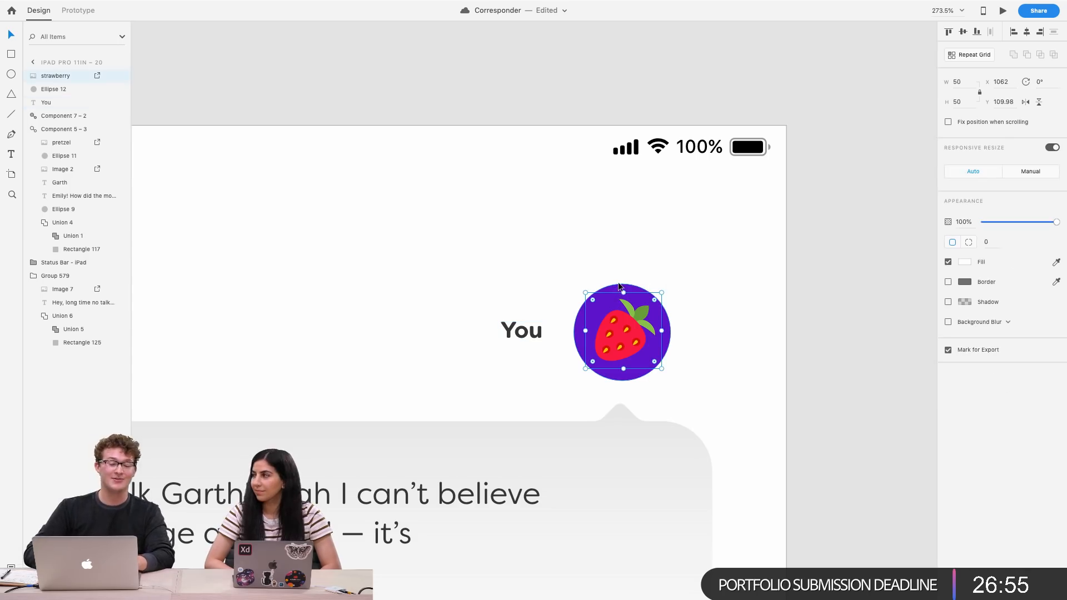
Change the You avatar circle's fill colour to yellow #FFF369
click(619, 282)
click(617, 285)
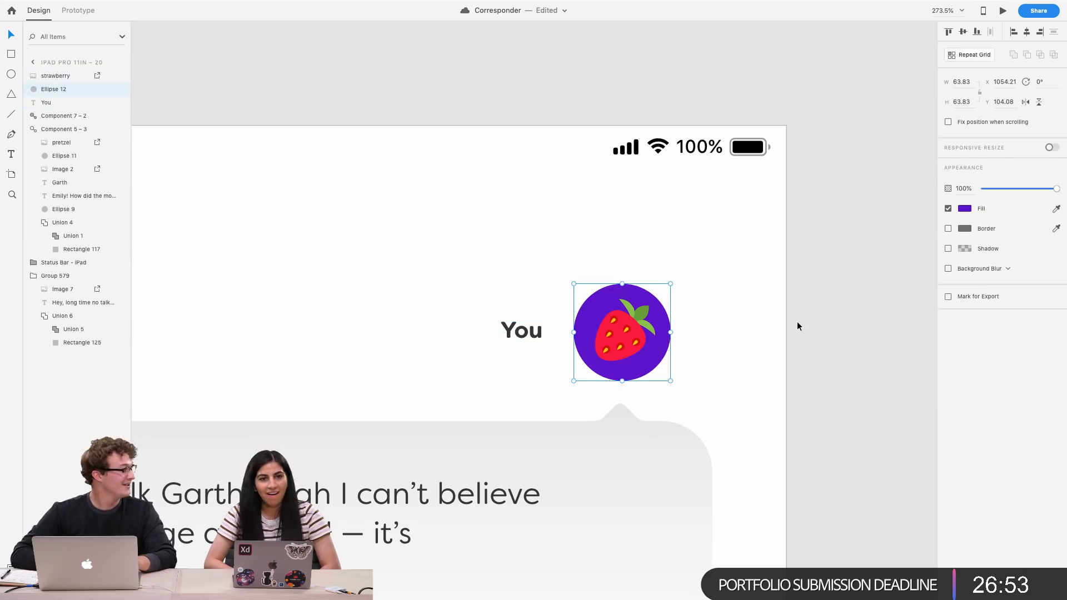
scroll(645, 340, up, 3)
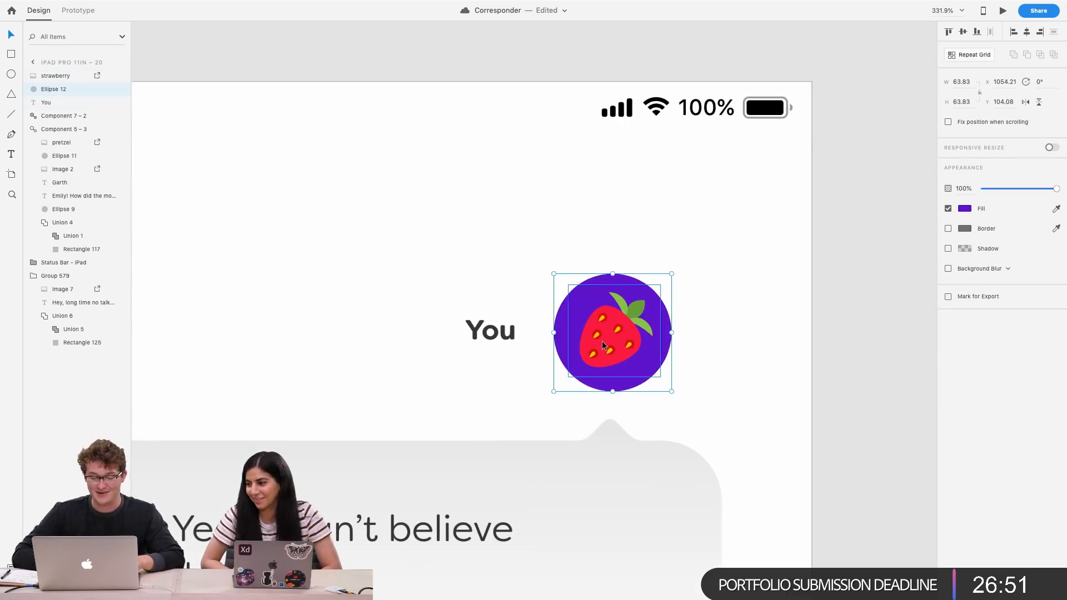
scroll(611, 339, down, 4)
click(964, 208)
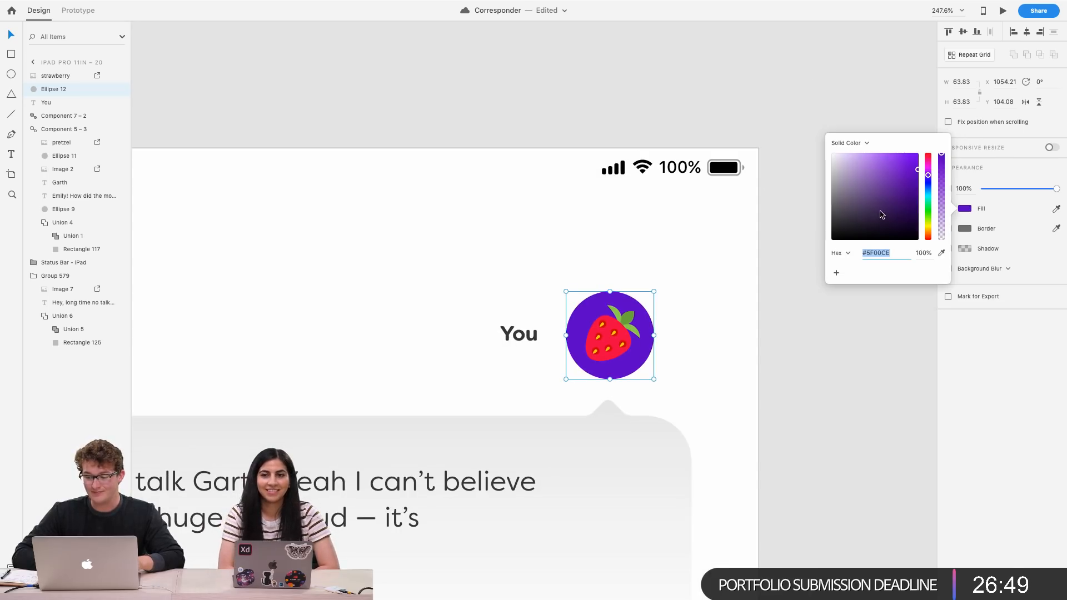
drag(928, 192, 883, 140)
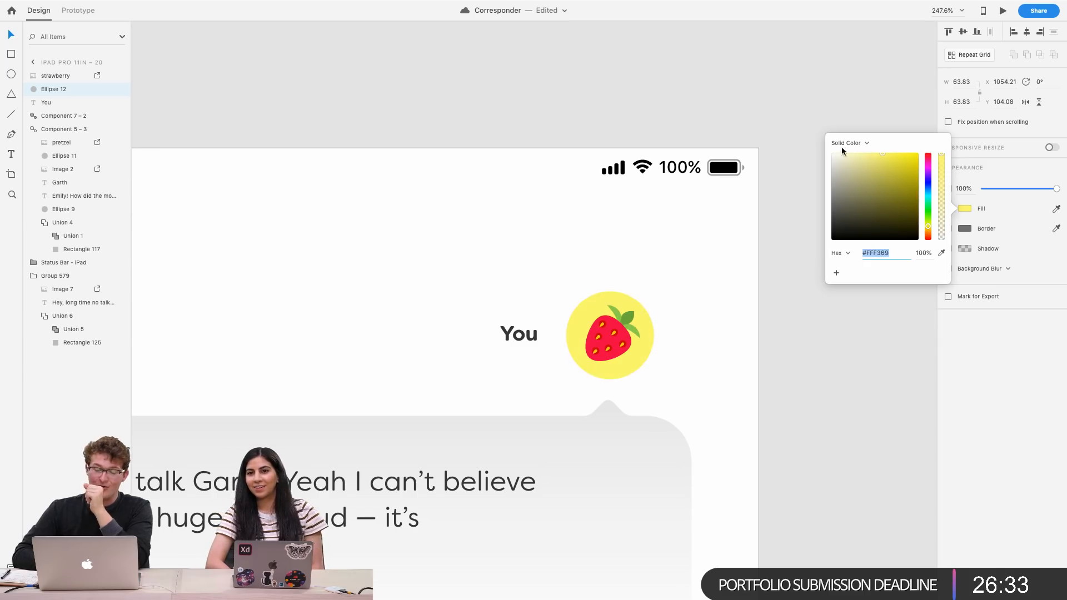
scroll(567, 327, up, 5)
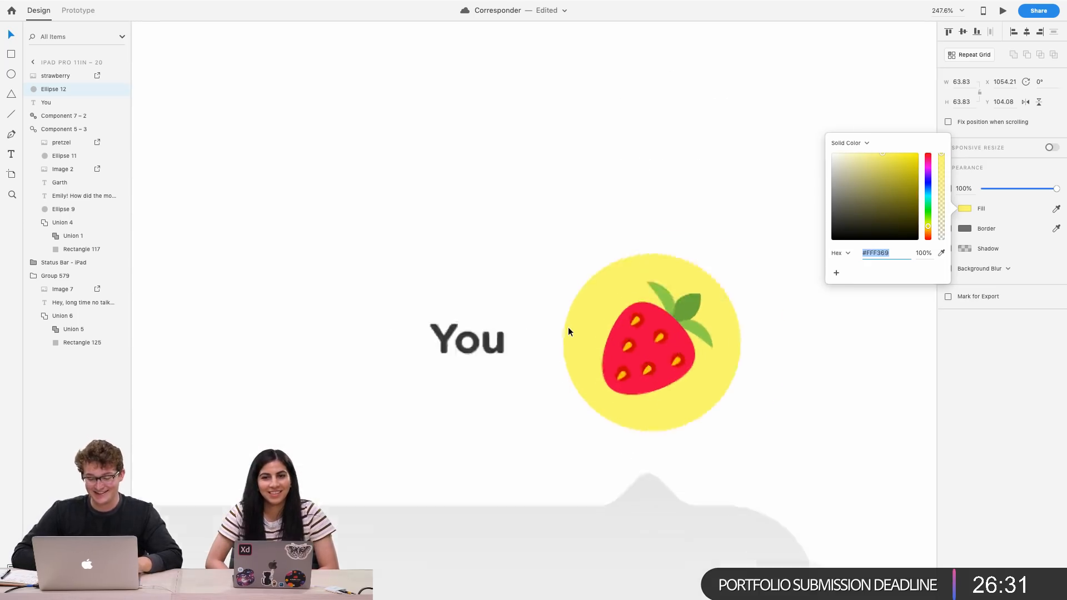
click(568, 326)
click(460, 264)
Set the You label's font size to 20
scroll(460, 265, down, 5)
scroll(460, 266, down, 2)
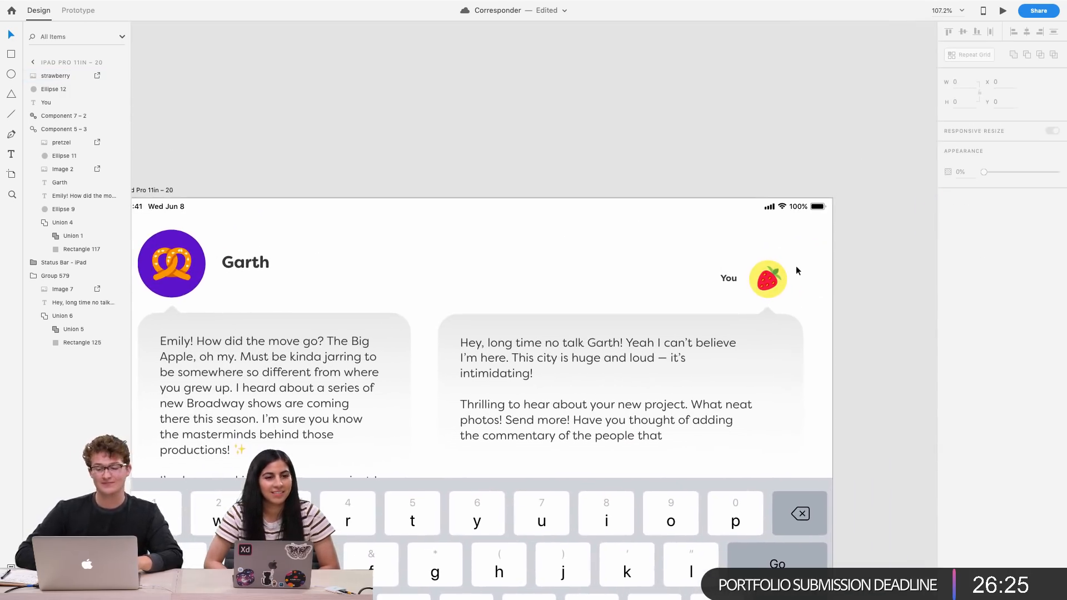
scroll(798, 269, up, 1)
click(722, 279)
click(952, 206)
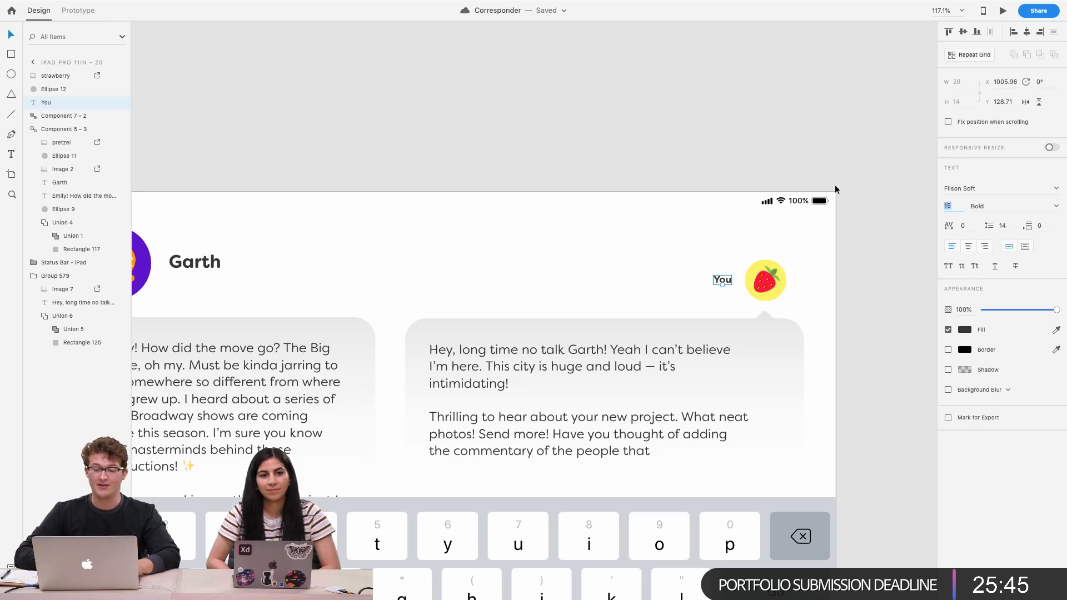
scroll(745, 267, up, 5)
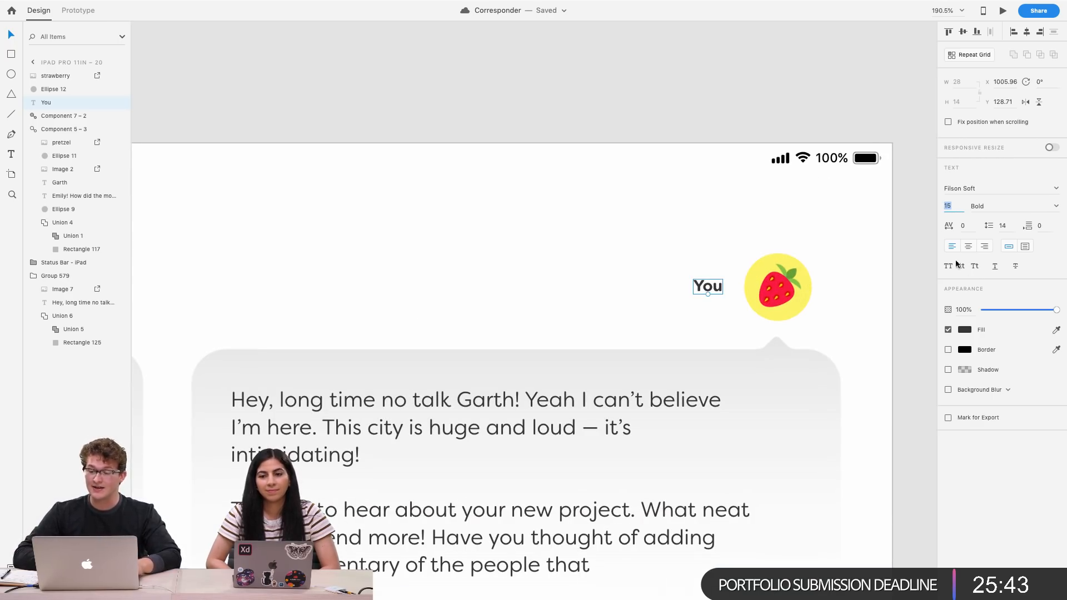
text(20)
key(Return)
Nudge the You label 3 px to the left
key(Left)
key(Left)
key(Left)
key(Left)
key(Left)
key(Left)
key(Left)
key(Left)
key(Left)
scroll(706, 280, down, 3)
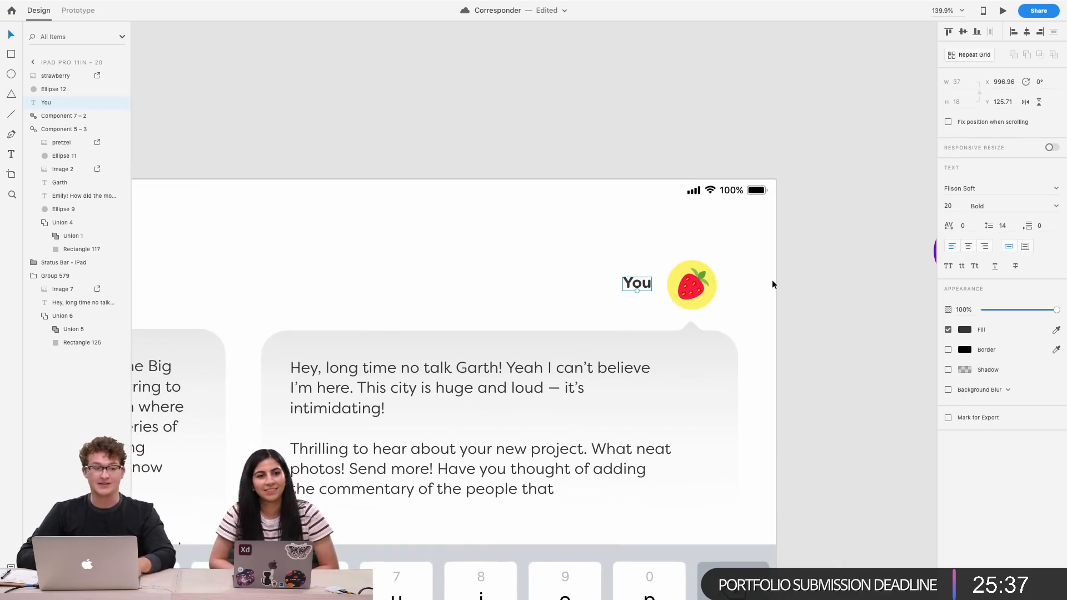
scroll(772, 279, left, 3)
click(805, 273)
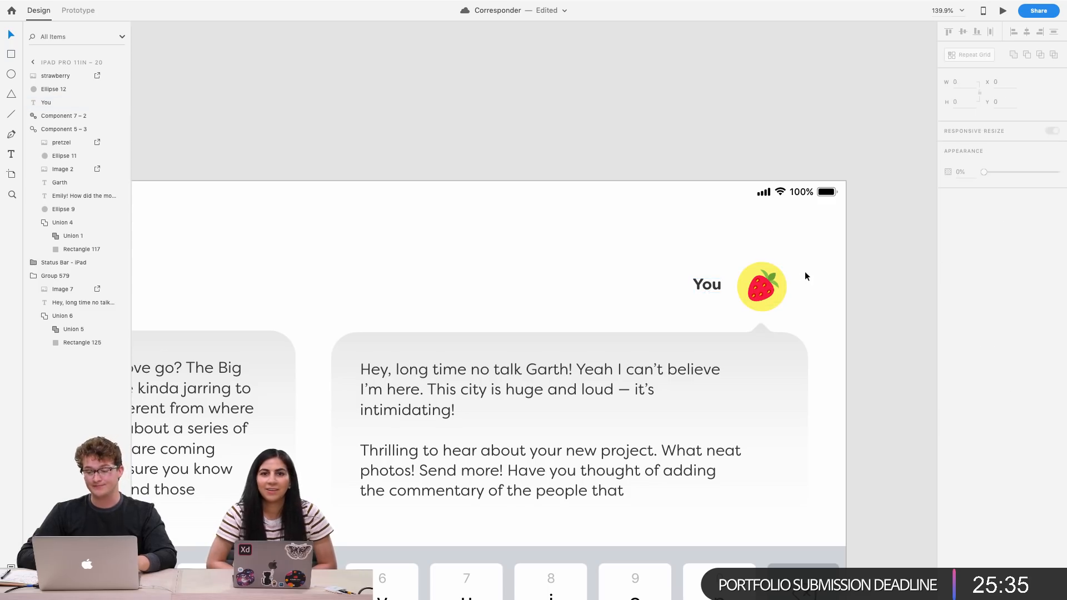
scroll(804, 272, left, 2)
scroll(804, 273, down, 4)
scroll(804, 273, right, 2)
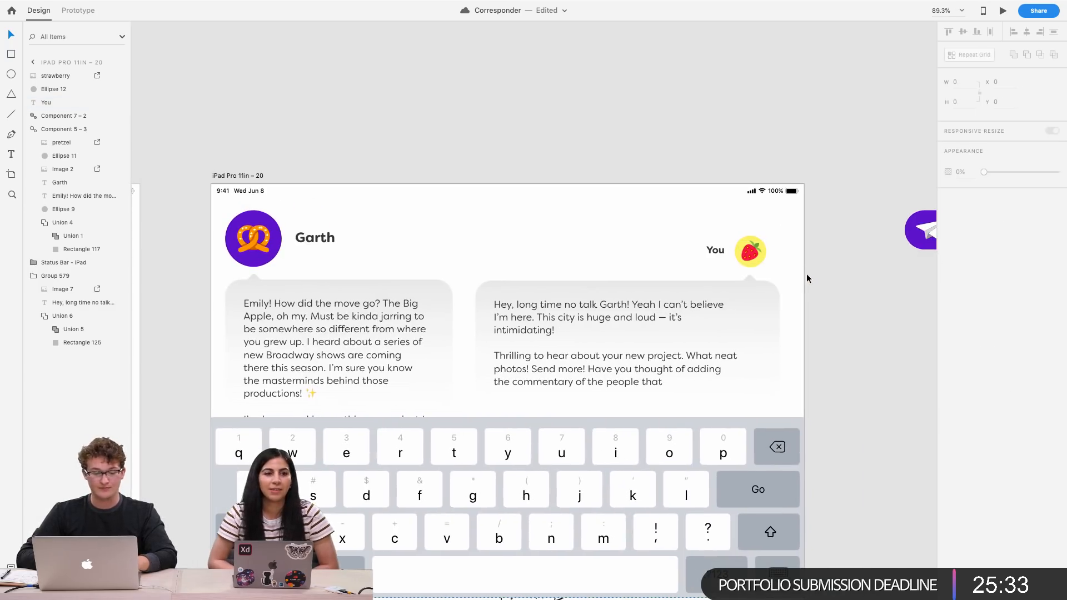
scroll(804, 272, down, 3)
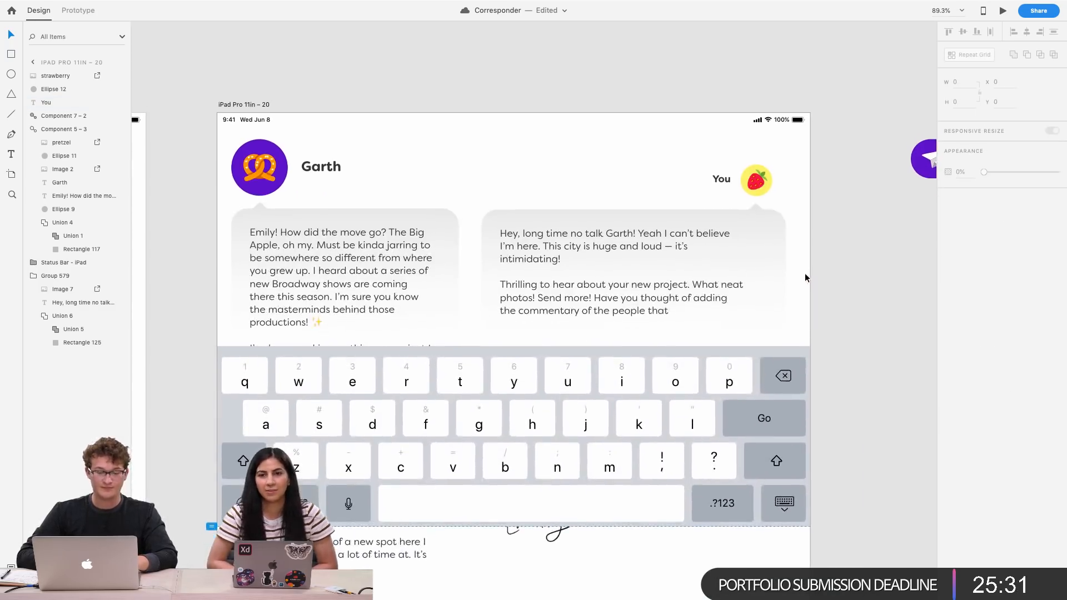
drag(810, 284, 625, 156)
mouse_move(685, 262)
mouse_down()
mouse_move(685, 220)
mouse_move(688, 242)
mouse_up()
key(super+z)
click(830, 244)
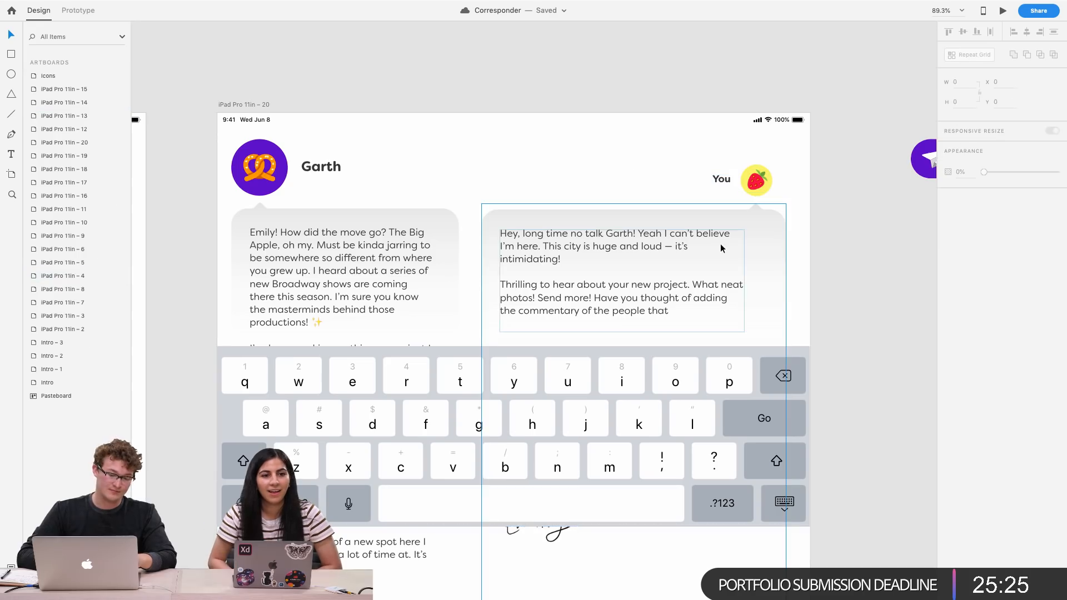
Draw a vertical line about 25 px tall right after "that" at the end of the reply text as a text cursor
scroll(677, 328, up, 5)
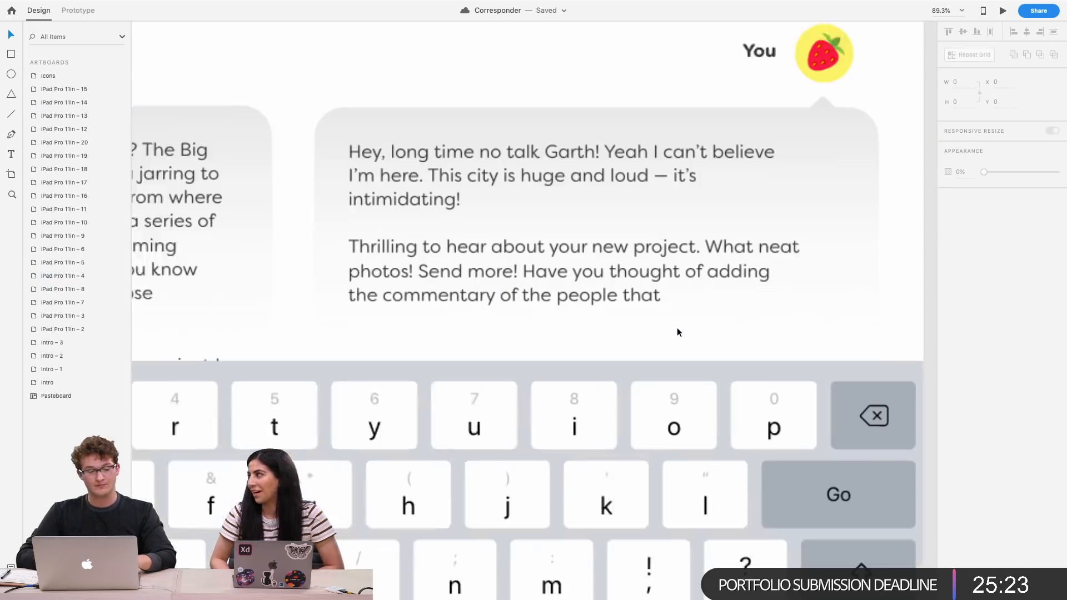
click(11, 114)
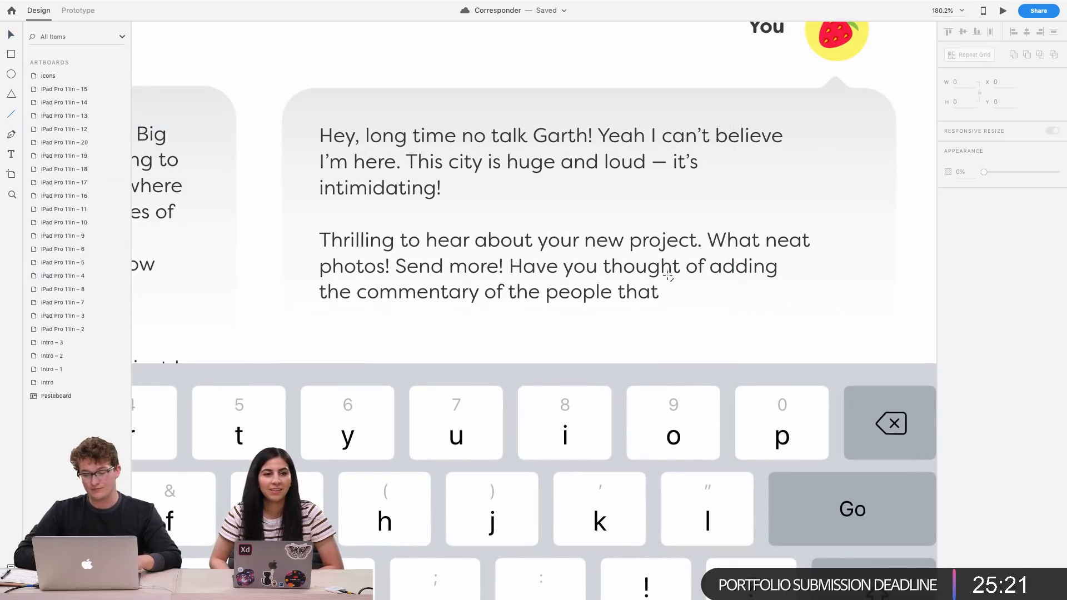
drag(664, 279, 665, 306)
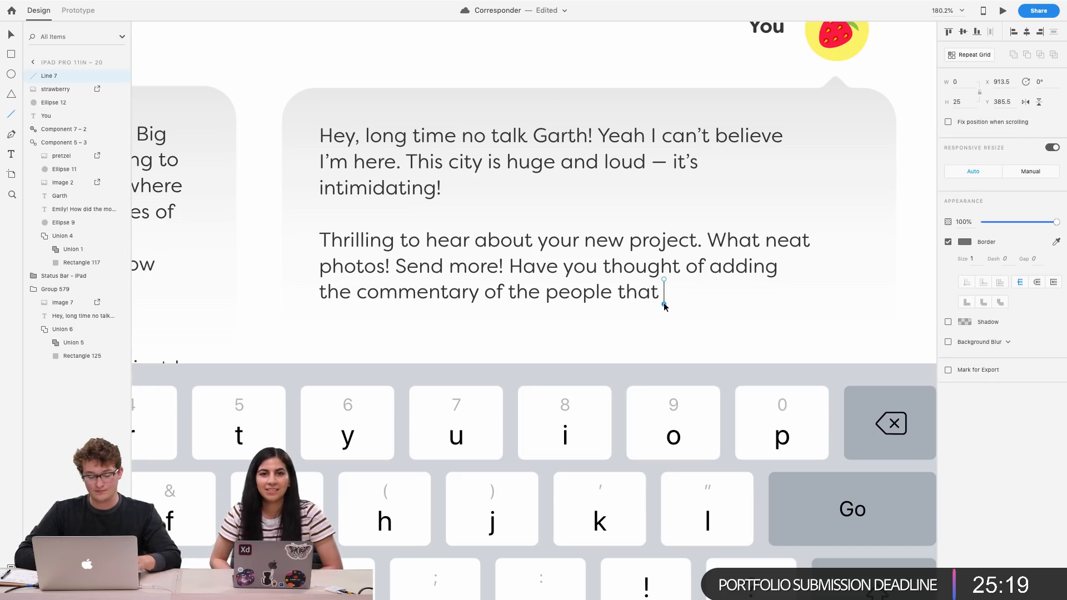
key(Escape)
Set the cursor line's border colour to #3C87FF and its size to 2
scroll(659, 301, up, 5)
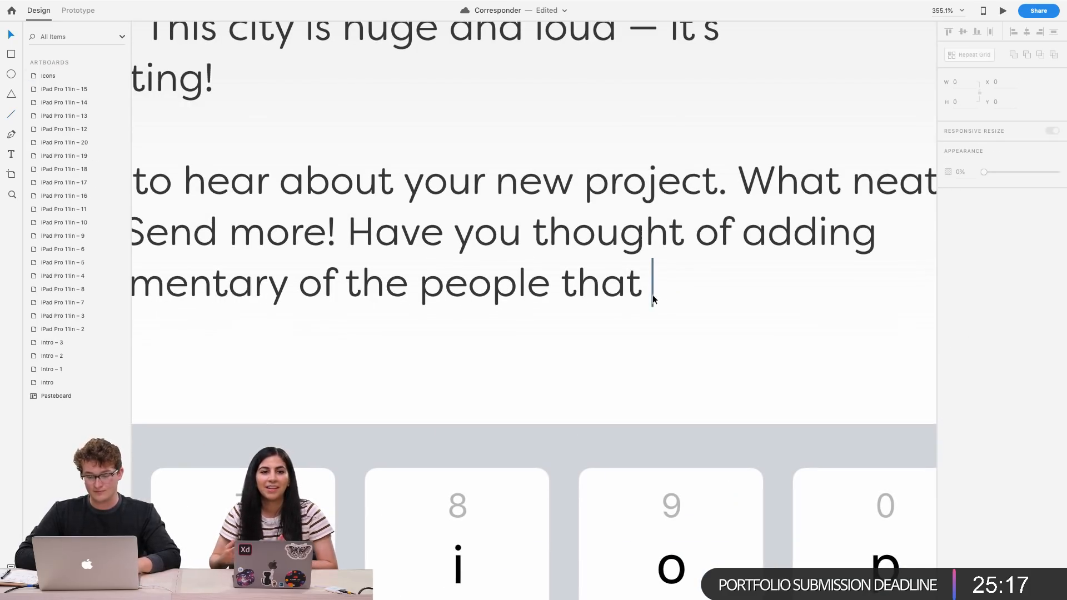
click(653, 295)
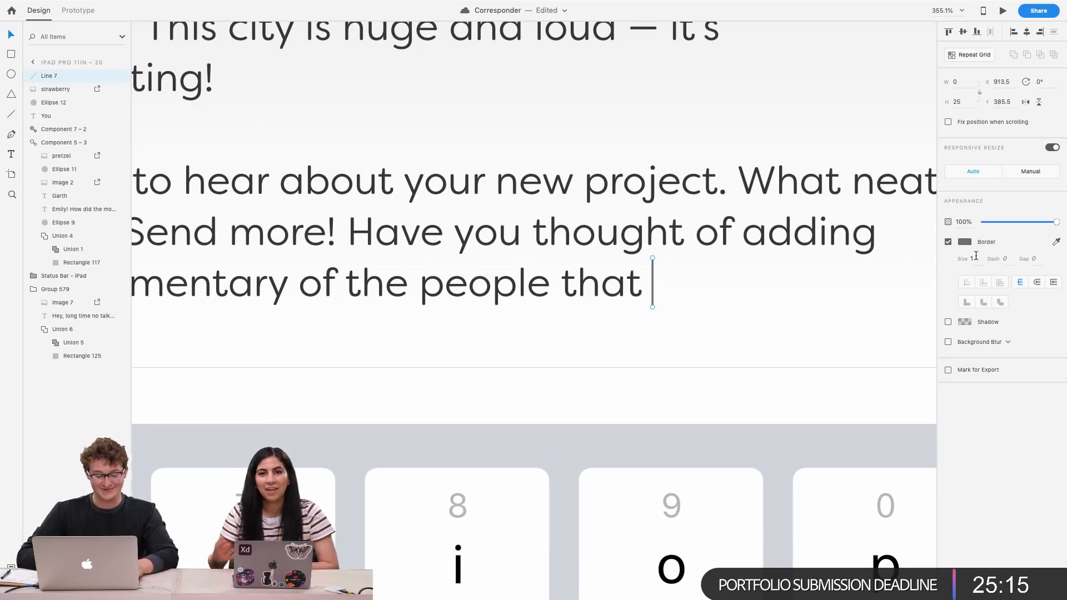
click(976, 256)
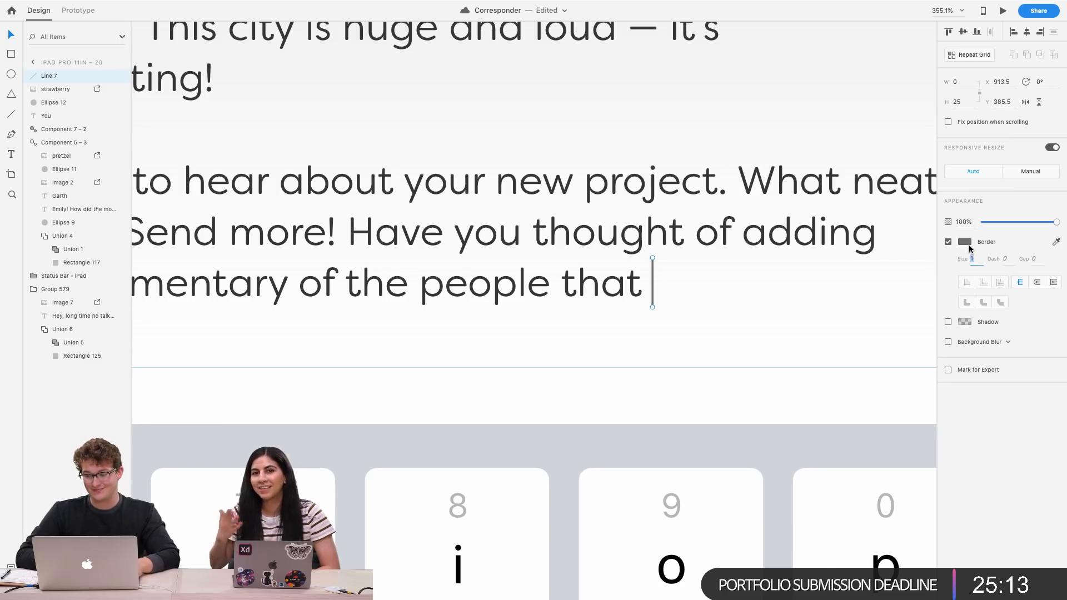
click(965, 242)
click(928, 214)
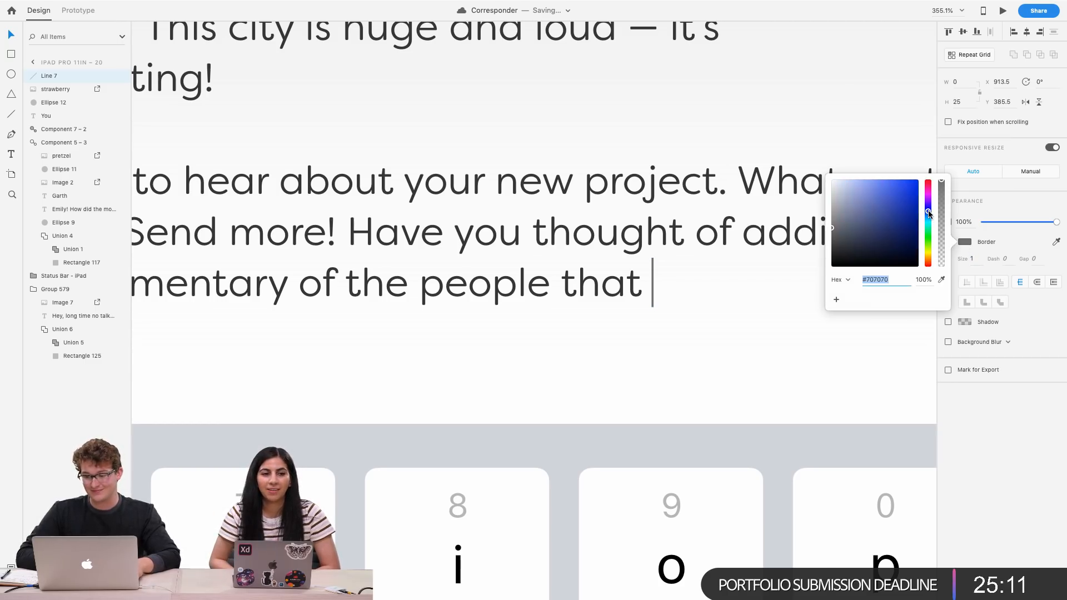
mouse_move(884, 184)
mouse_down()
mouse_move(879, 159)
mouse_move(897, 159)
mouse_up()
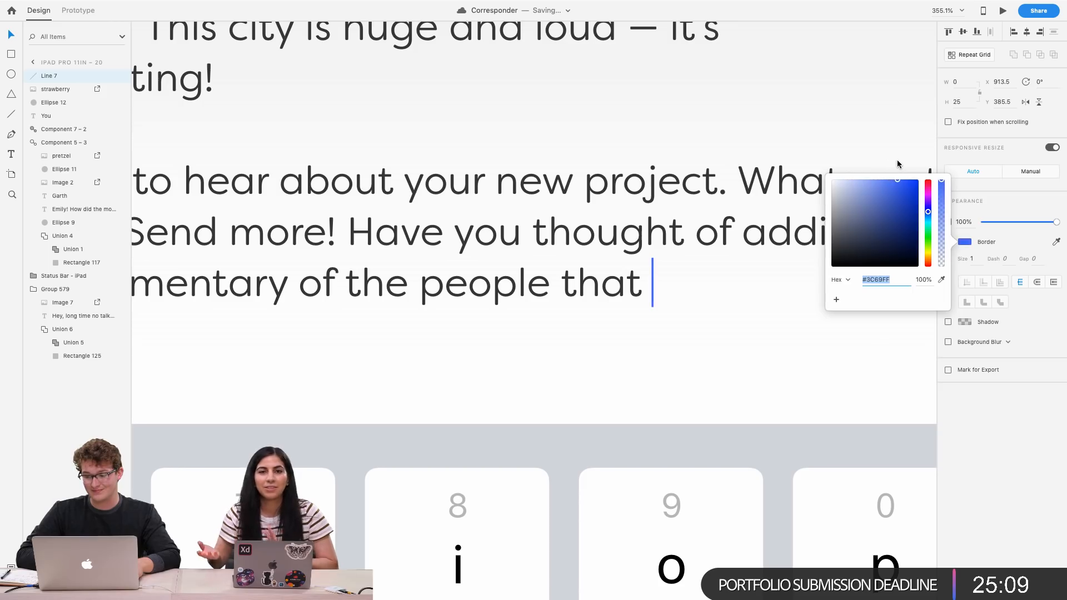
click(928, 215)
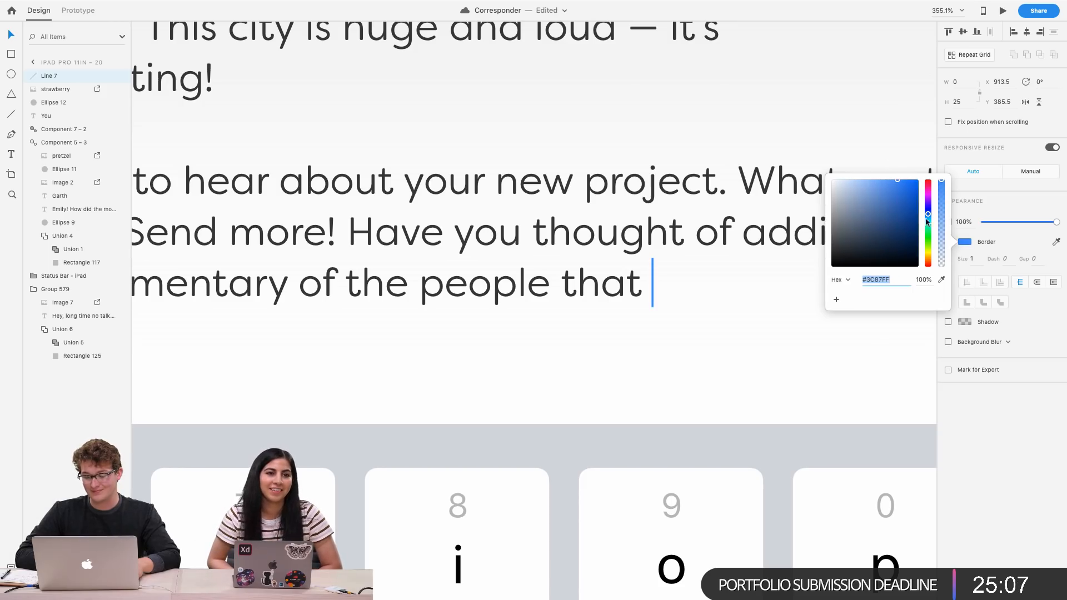
click(976, 258)
text(2)
key(Return)
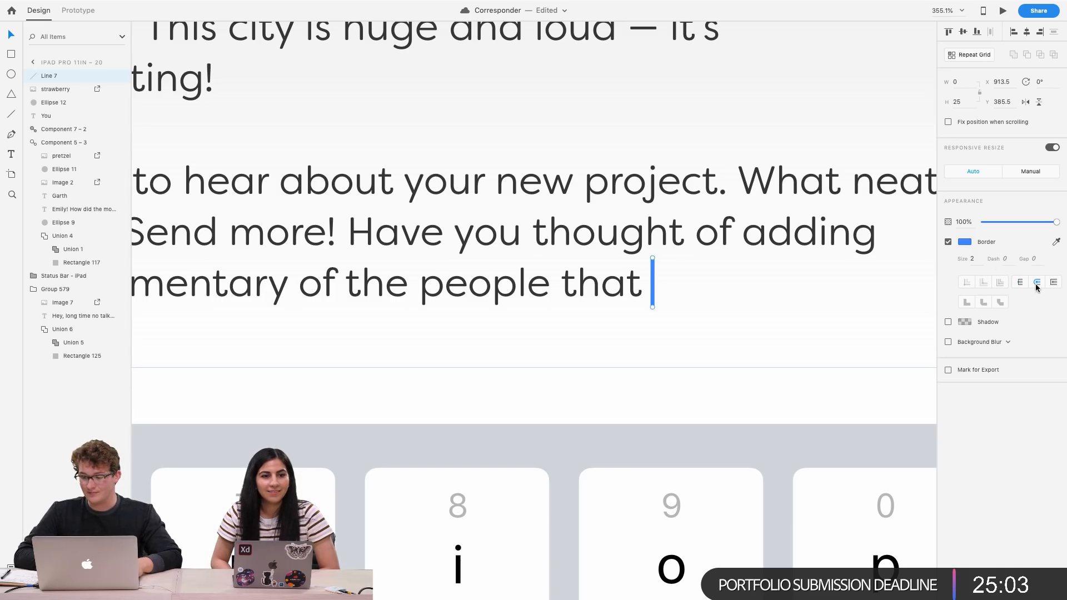
Nudge the cursor line 4 px to the left against the last word
key(Left)
key(Left)
key(Left)
key(Left)
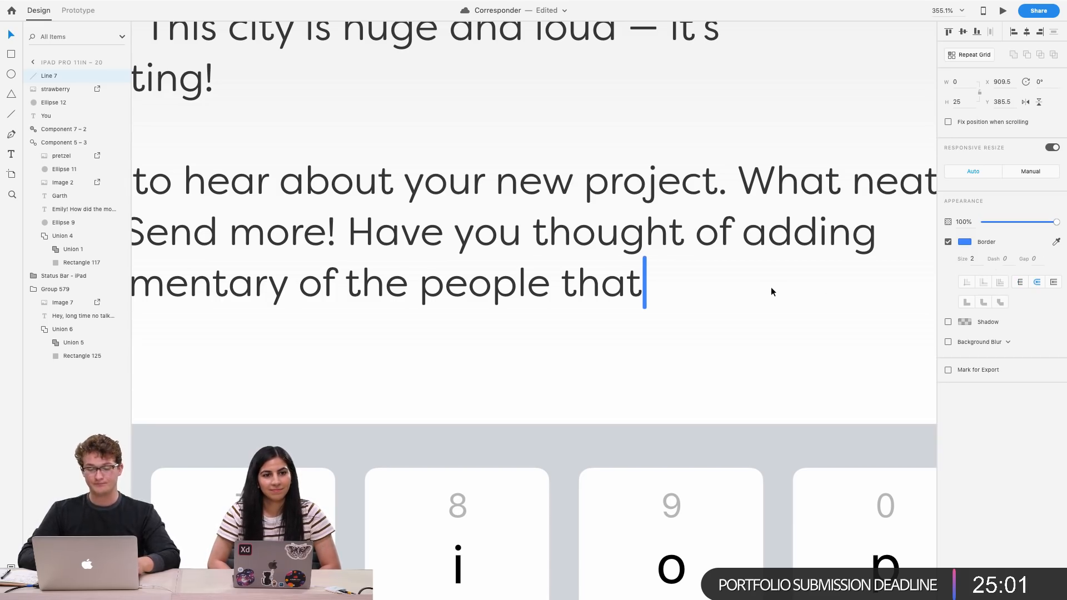
Shorten the blue cursor line to about 22 px tall and nudge it 1 px up beside "that"
scroll(671, 312, down, 10)
scroll(671, 313, left, 1)
scroll(672, 316, up, 10)
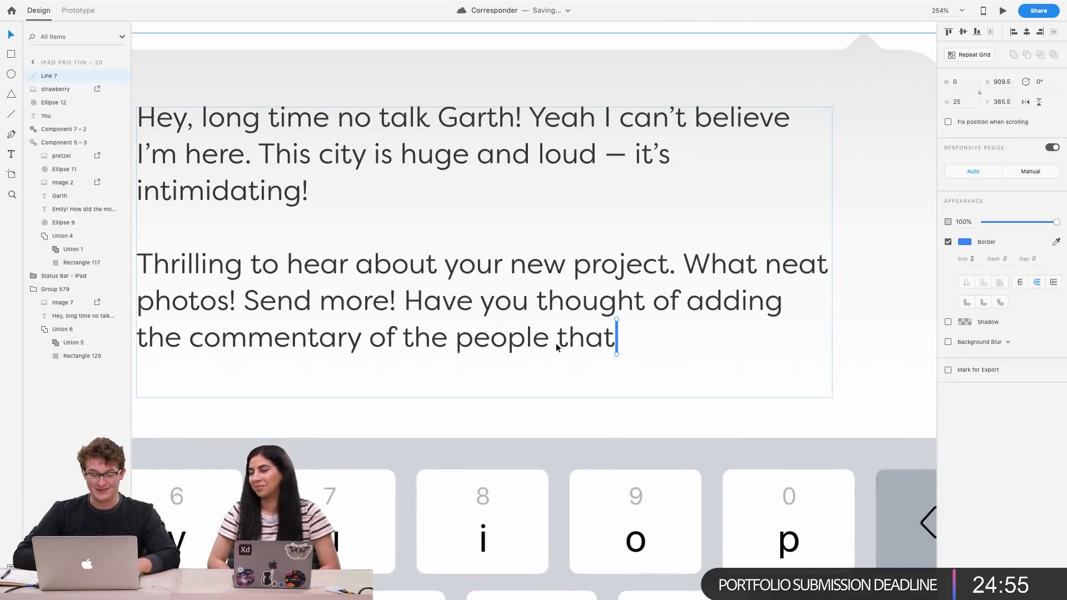
scroll(557, 346, up, 1)
scroll(557, 346, left, 2)
scroll(556, 347, up, 1)
scroll(556, 342, down, 2)
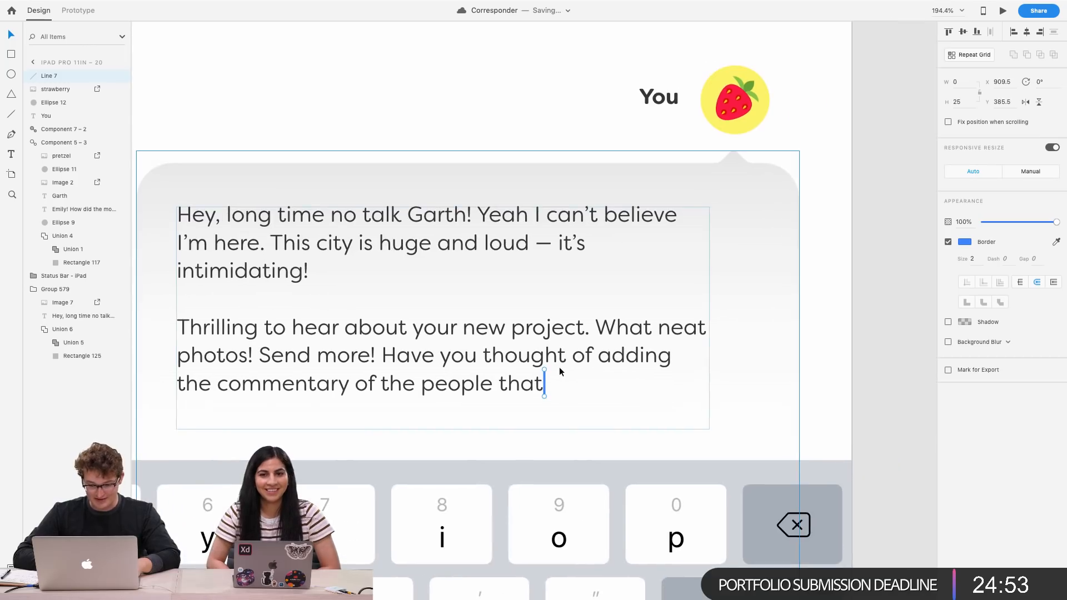
scroll(559, 367, up, 4)
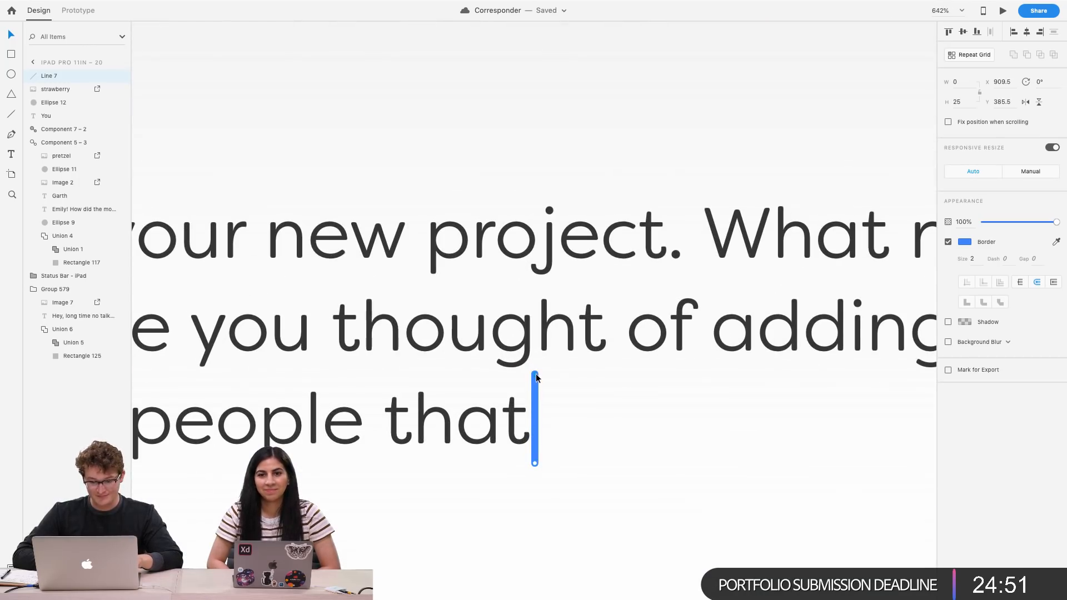
key(Down)
key(Up)
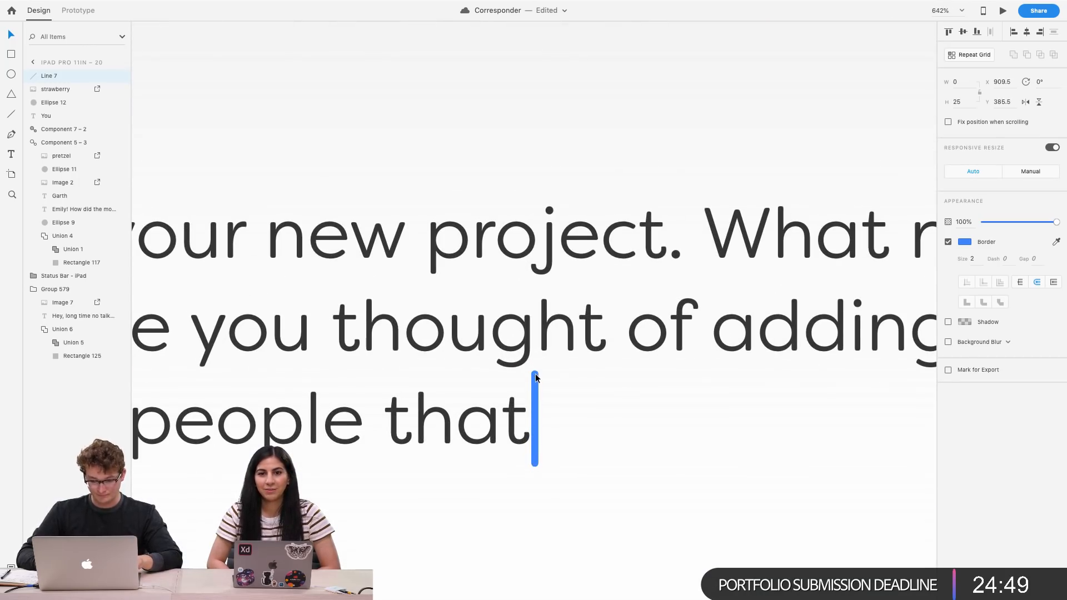
drag(536, 379, 537, 386)
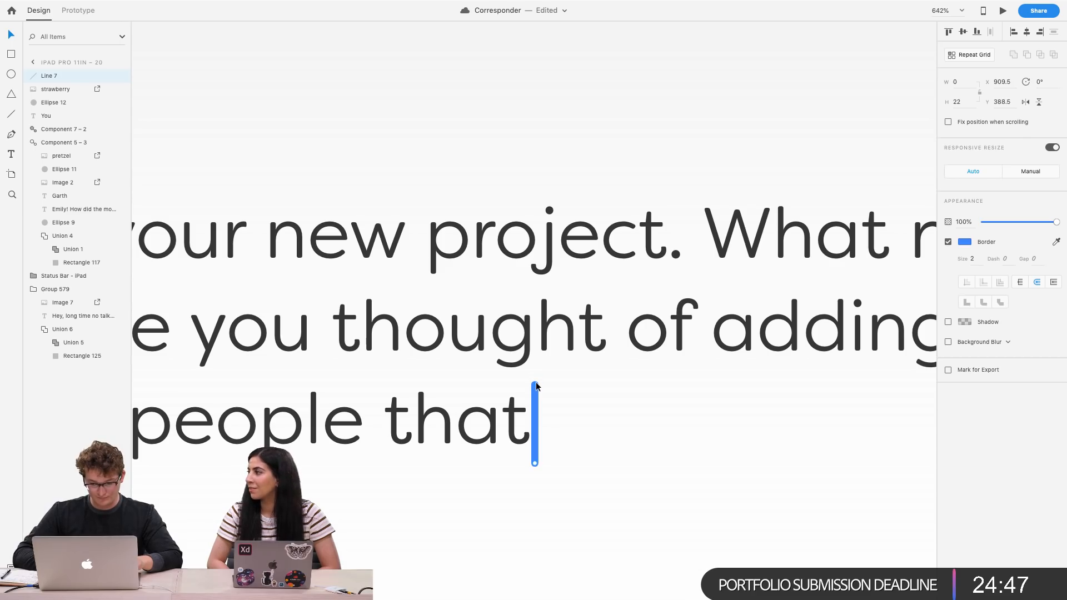
key(Up)
scroll(536, 386, down, 12)
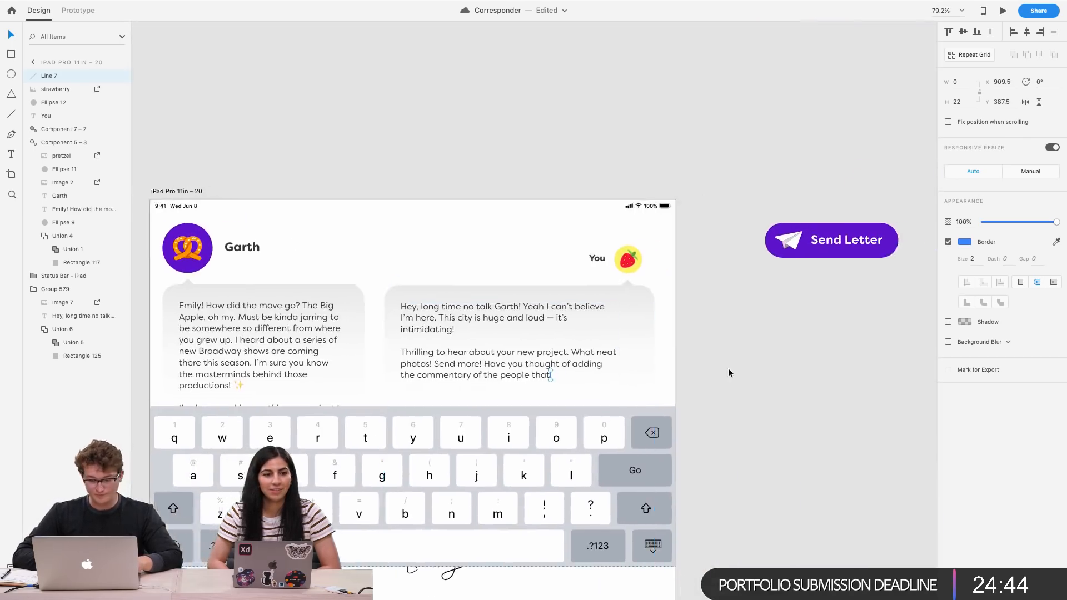
click(722, 372)
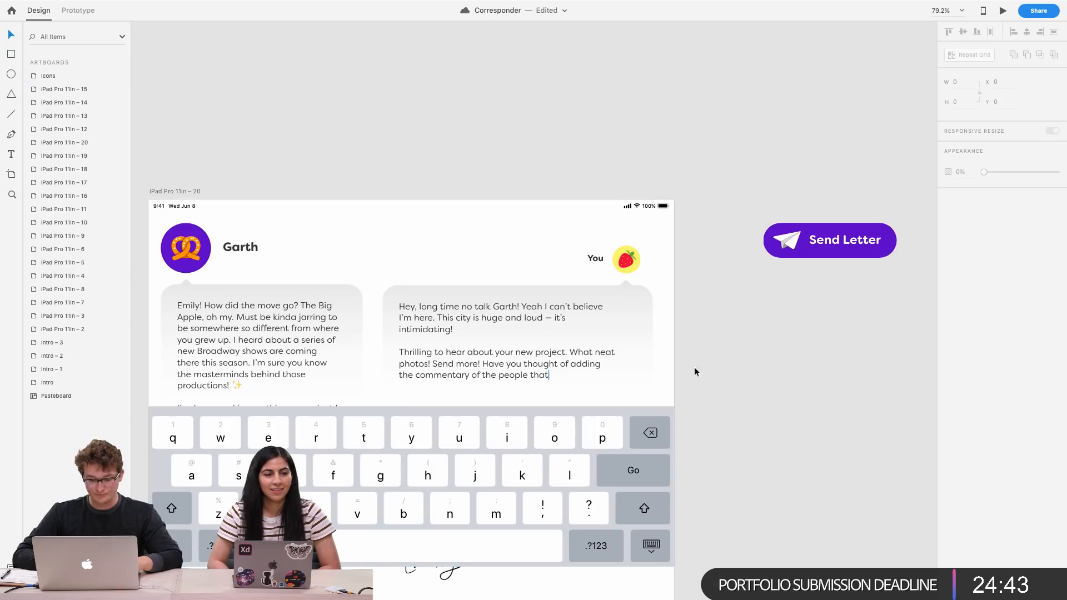
Browse the intro slides and the overview of all artboards in the project
scroll(572, 368, up, 5)
scroll(571, 368, left, 1)
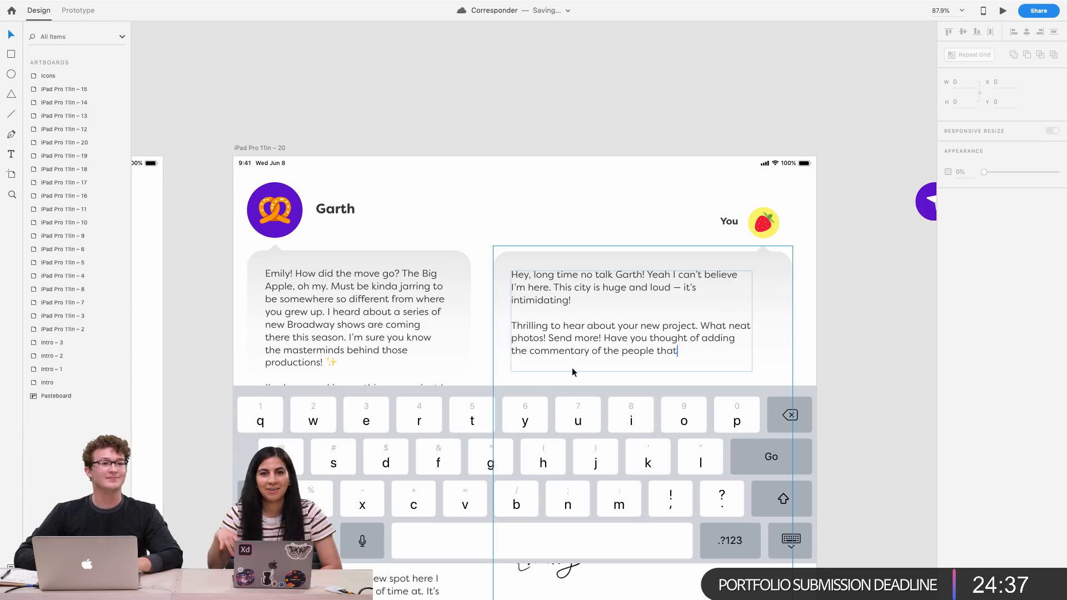
scroll(572, 368, down, 10)
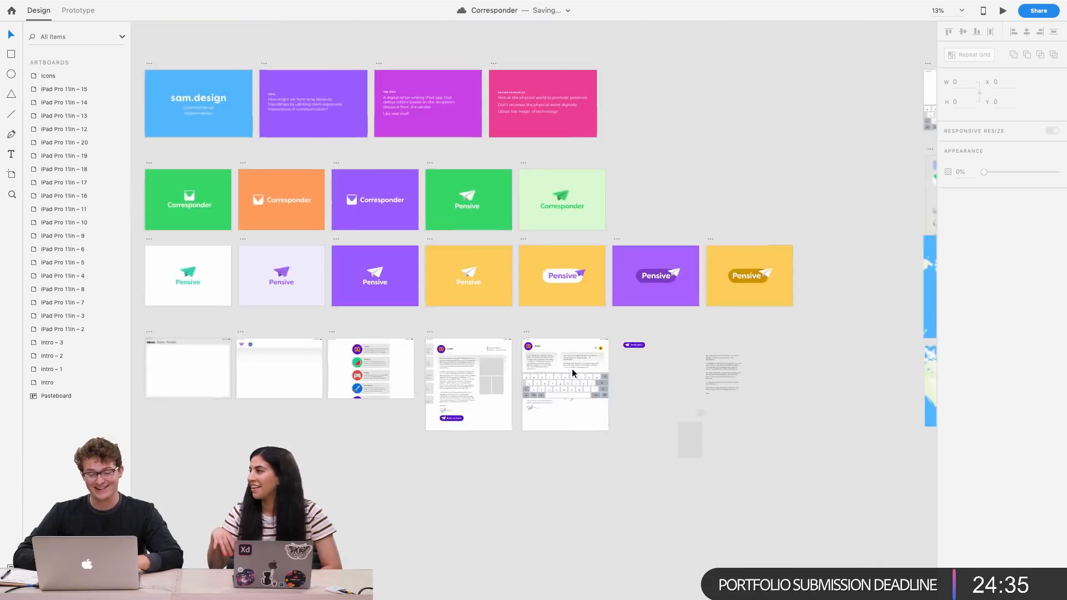
scroll(572, 369, left, 9)
scroll(676, 275, up, 10)
scroll(676, 274, right, 3)
scroll(676, 275, up, 7)
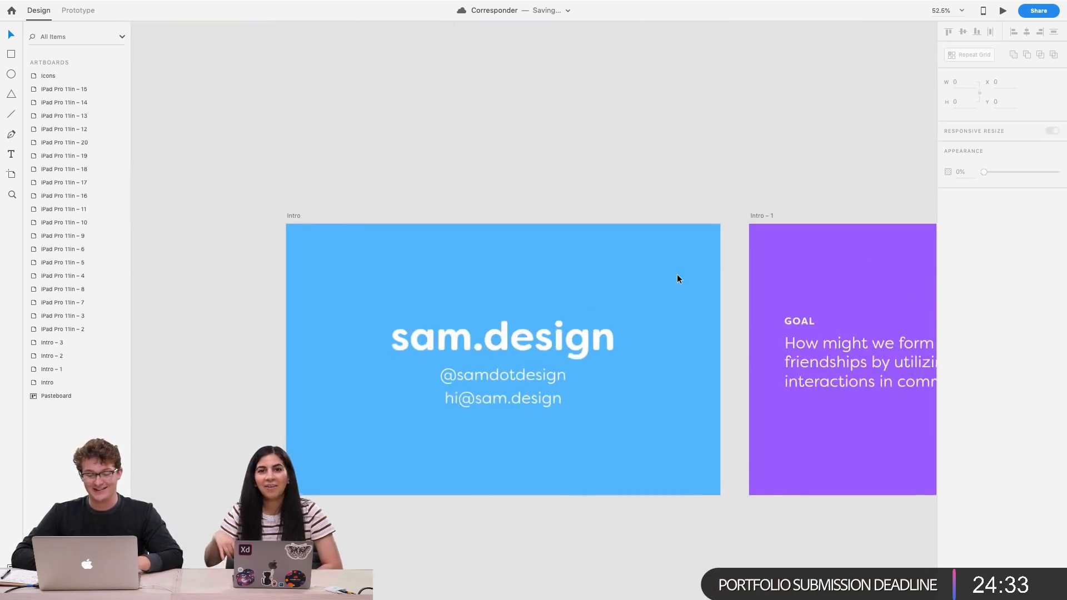
scroll(677, 274, left, 3)
scroll(676, 275, up, 3)
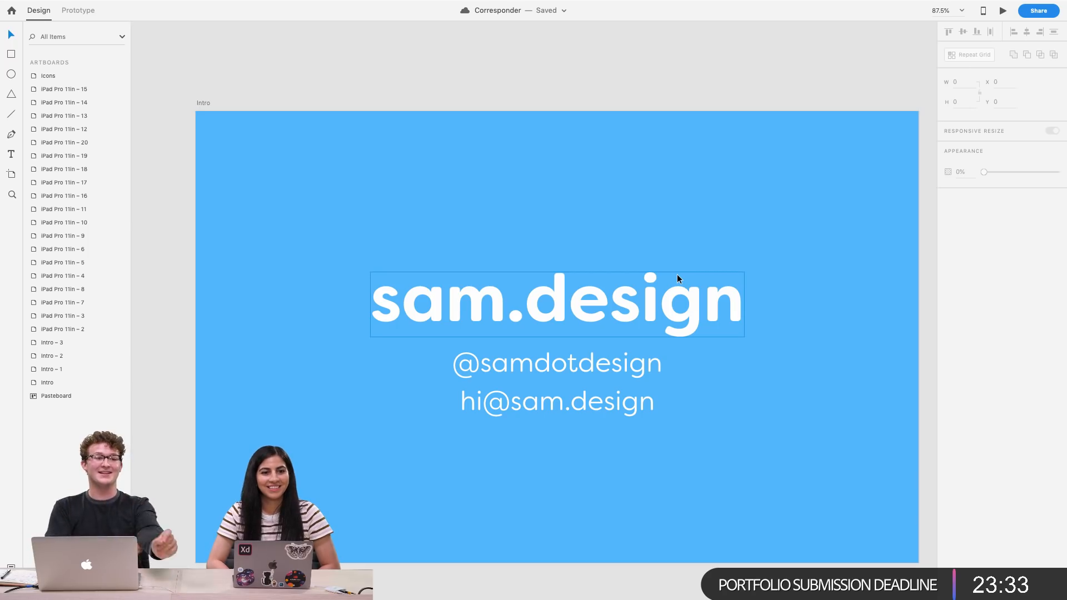
scroll(677, 275, right, 3)
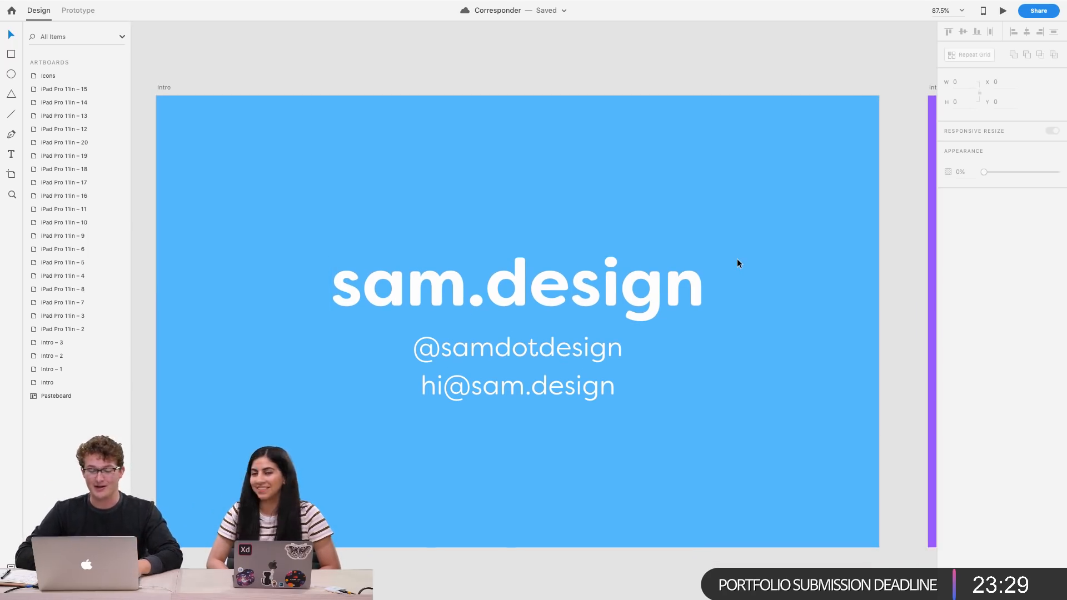
scroll(737, 258, down, 2)
scroll(736, 258, right, 2)
scroll(736, 258, up, 1)
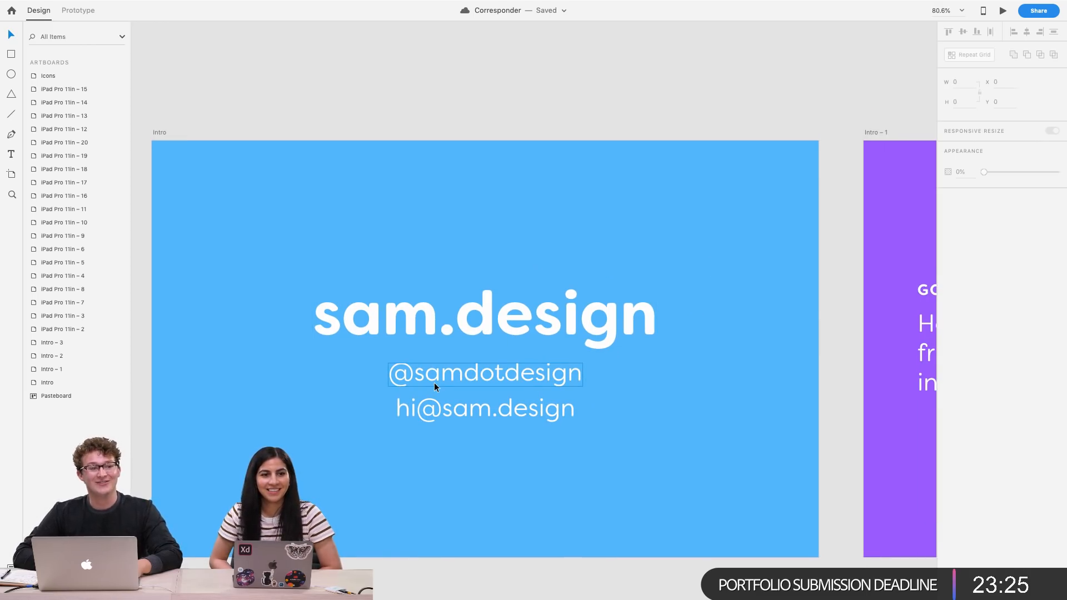
click(468, 374)
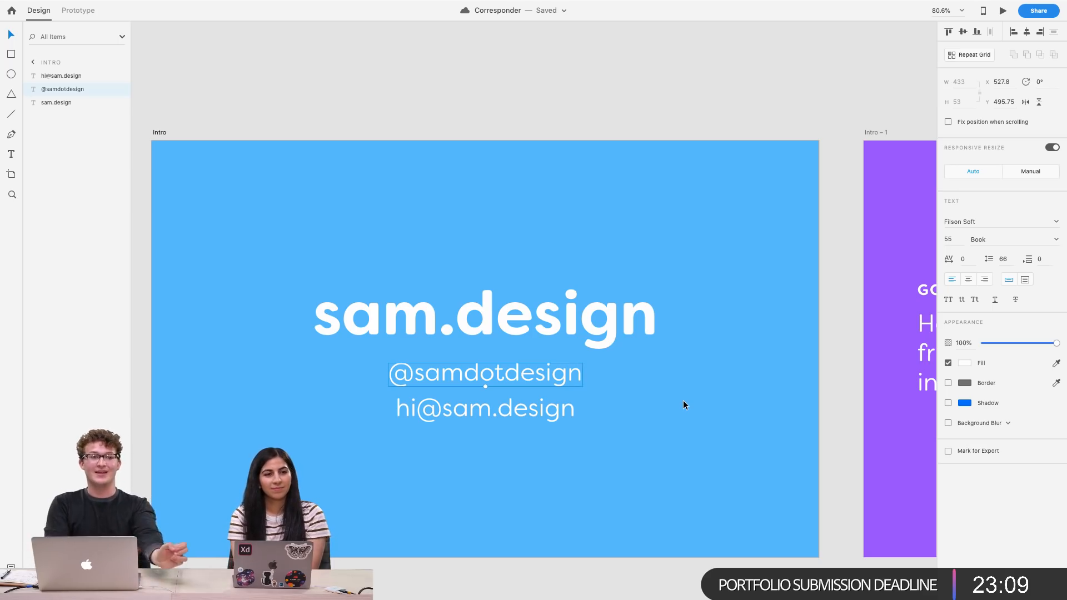
scroll(682, 400, right, 3)
scroll(682, 400, down, 3)
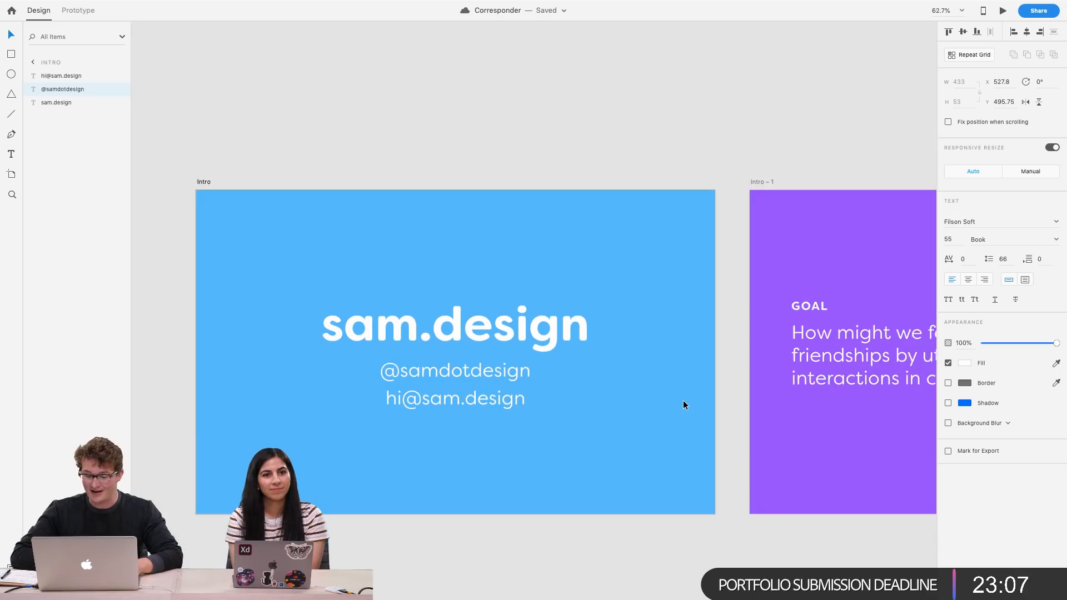
scroll(682, 400, left, 1)
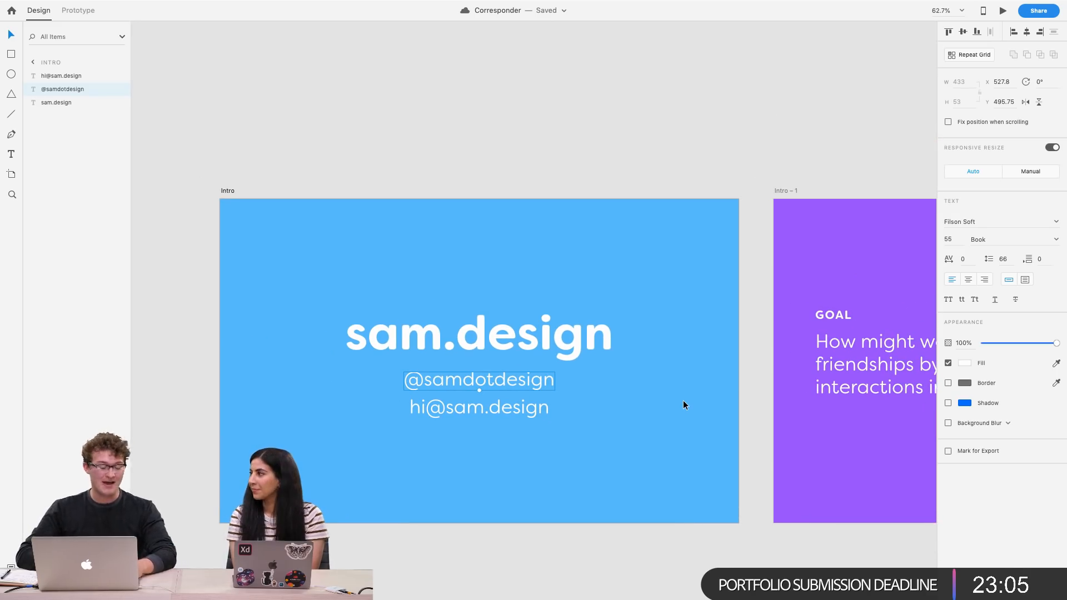
scroll(682, 400, left, 2)
scroll(682, 400, up, 1)
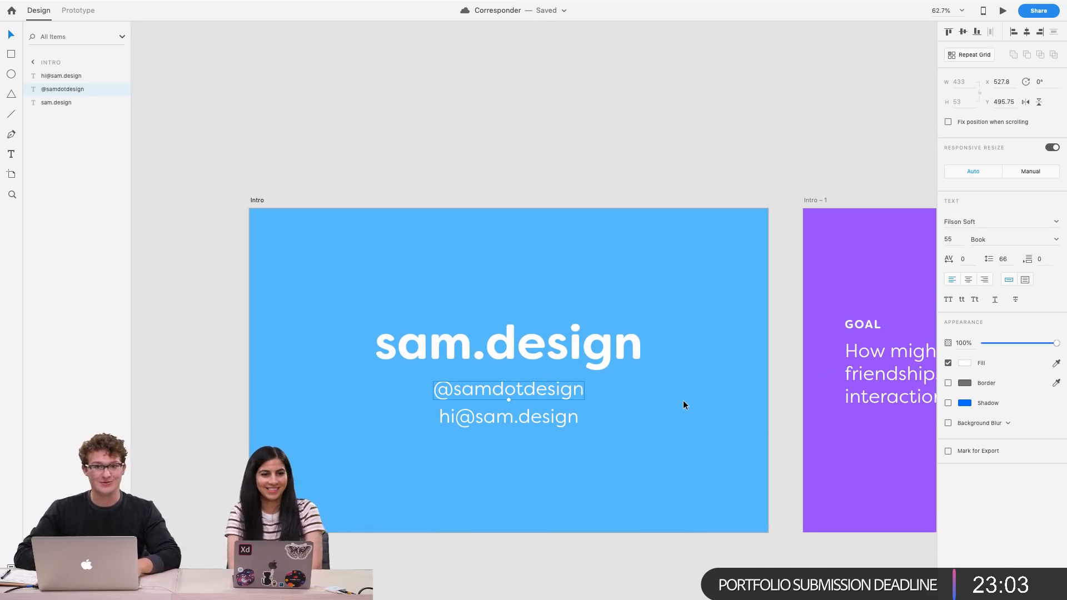
scroll(682, 400, right, 2)
scroll(682, 400, down, 5)
scroll(682, 401, down, 5)
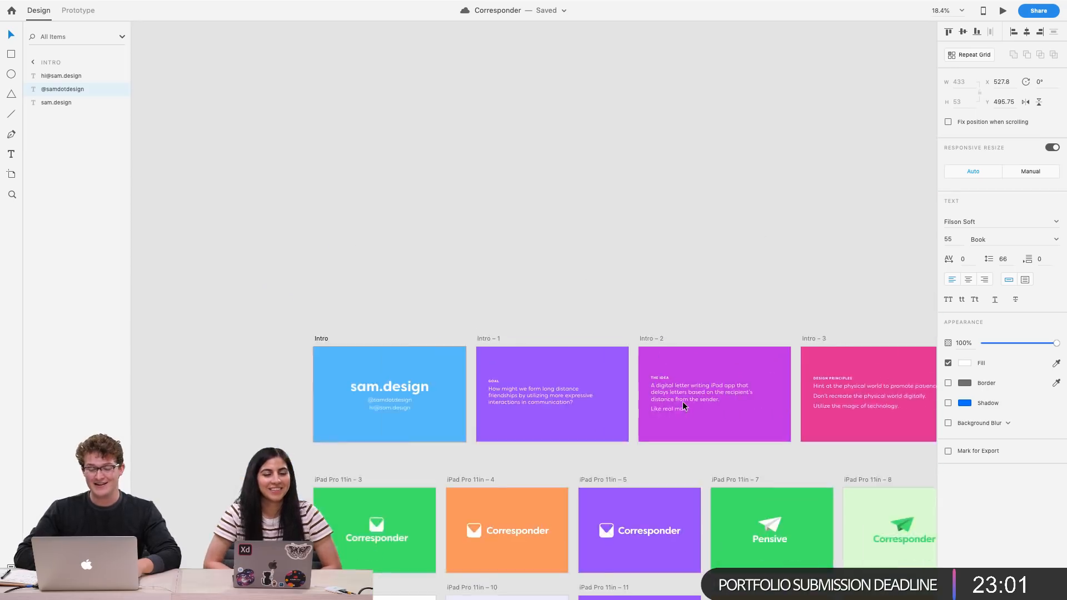
scroll(682, 401, right, 5)
scroll(683, 401, down, 2)
scroll(682, 401, left, 2)
scroll(682, 401, right, 3)
scroll(683, 401, down, 2)
scroll(683, 402, right, 3)
scroll(682, 403, down, 2)
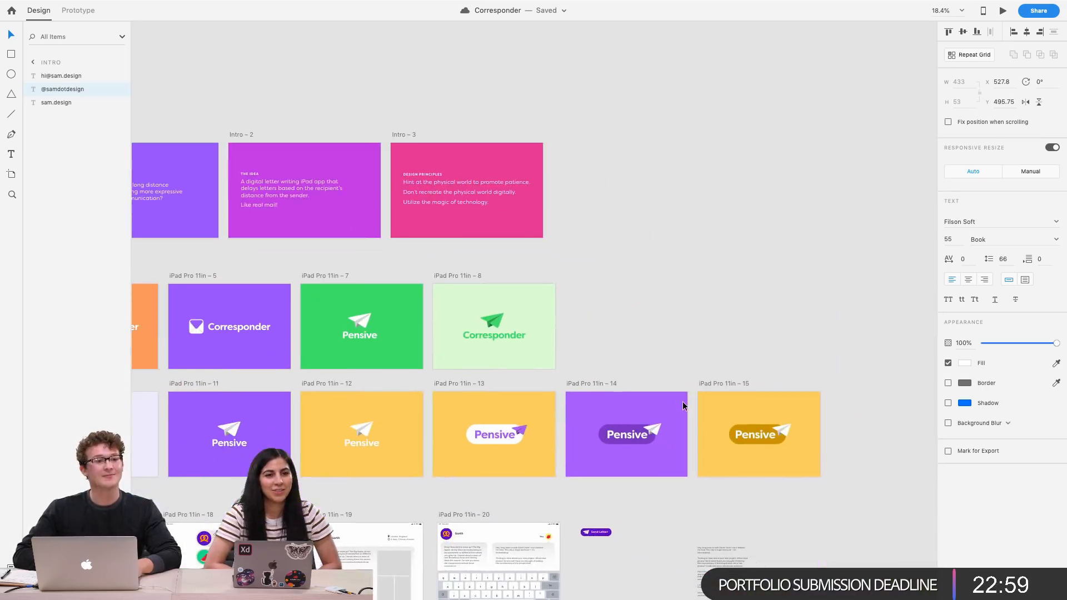
scroll(682, 401, down, 8)
scroll(682, 401, right, 5)
scroll(585, 432, left, 7)
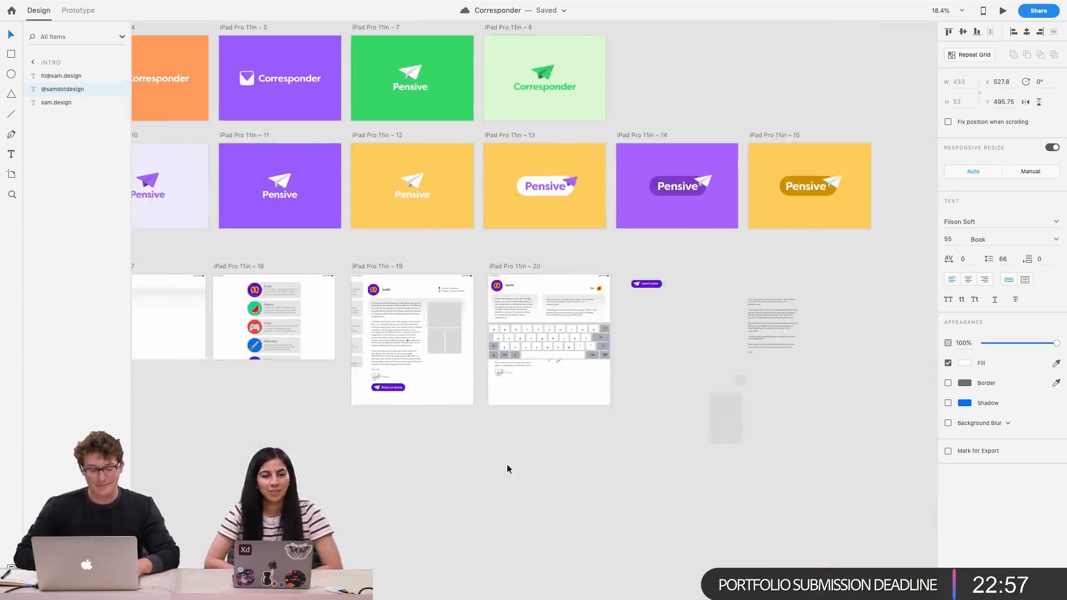
scroll(602, 321, up, 10)
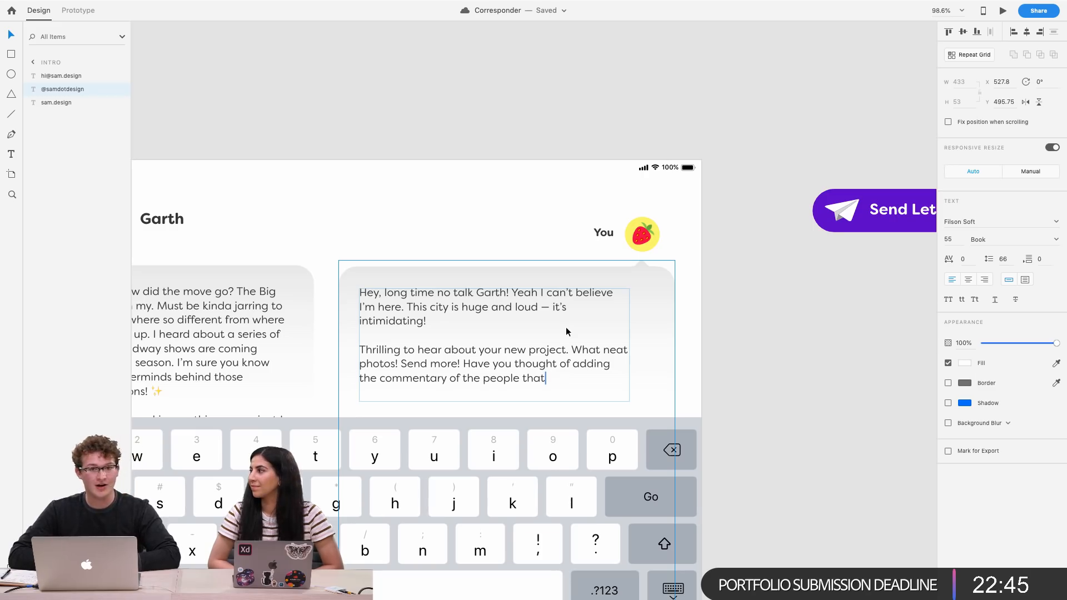
Widen Emily's reply text box to about 551 px so the lines reflow
scroll(566, 331, left, 5)
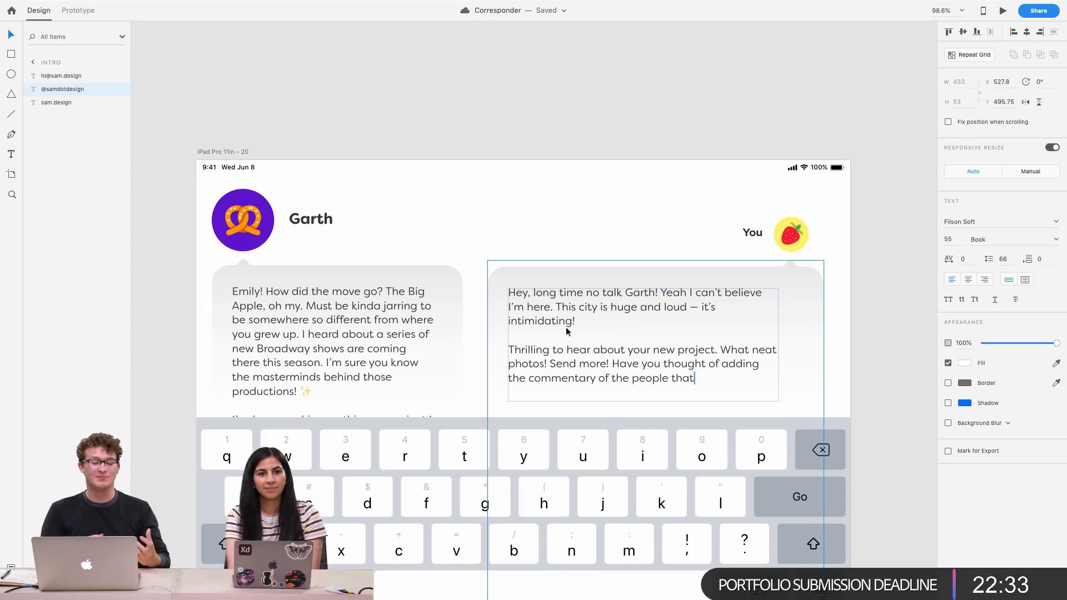
key(Escape)
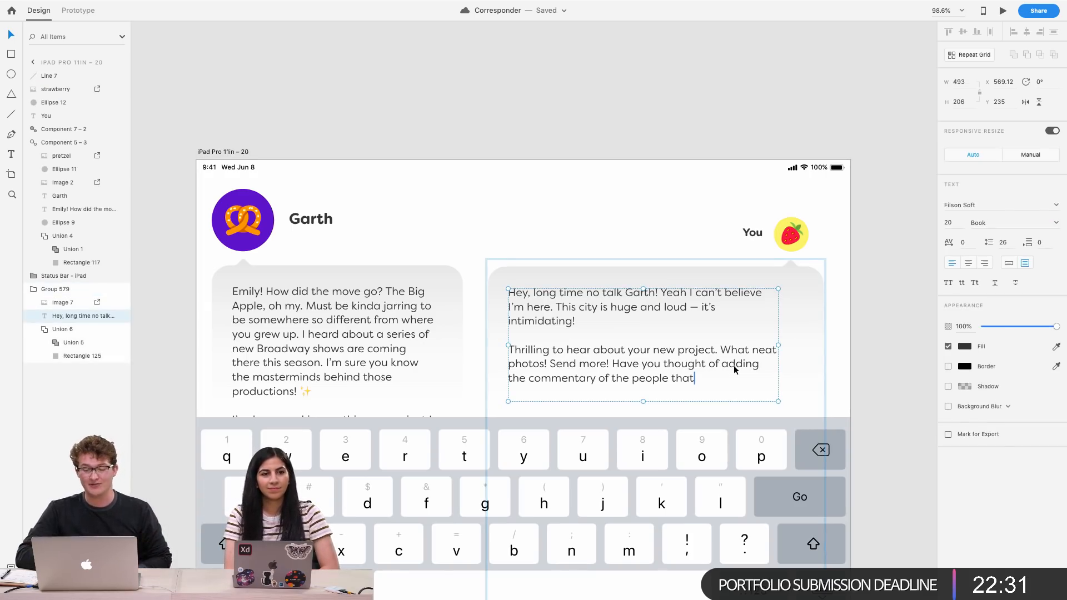
drag(778, 345, 810, 347)
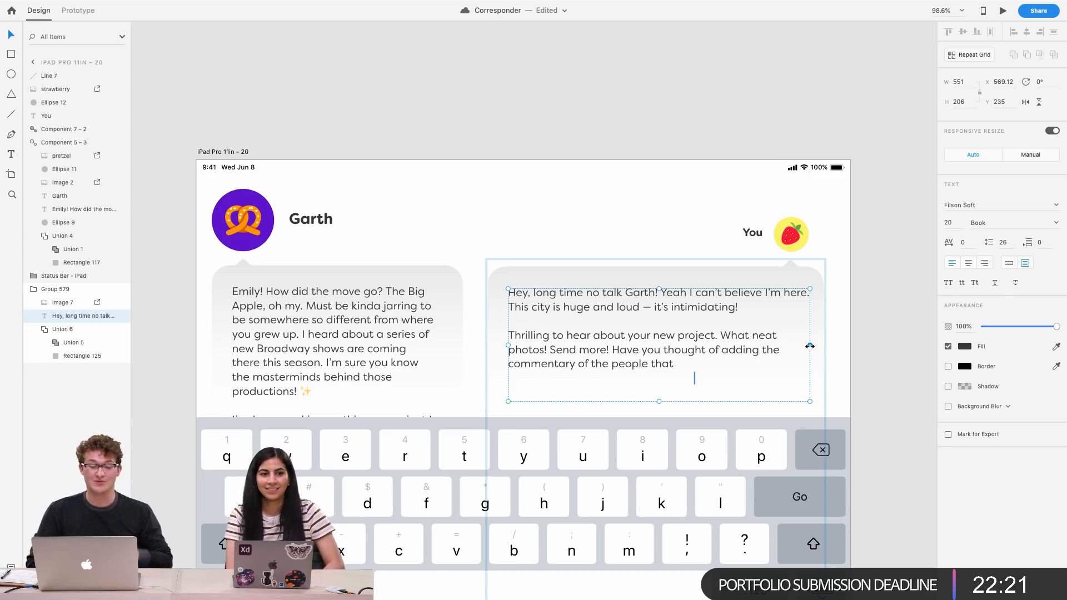
Move the cursor line to just after "that" on the reflowed last line and nudge it 1 px left
drag(694, 378, 676, 365)
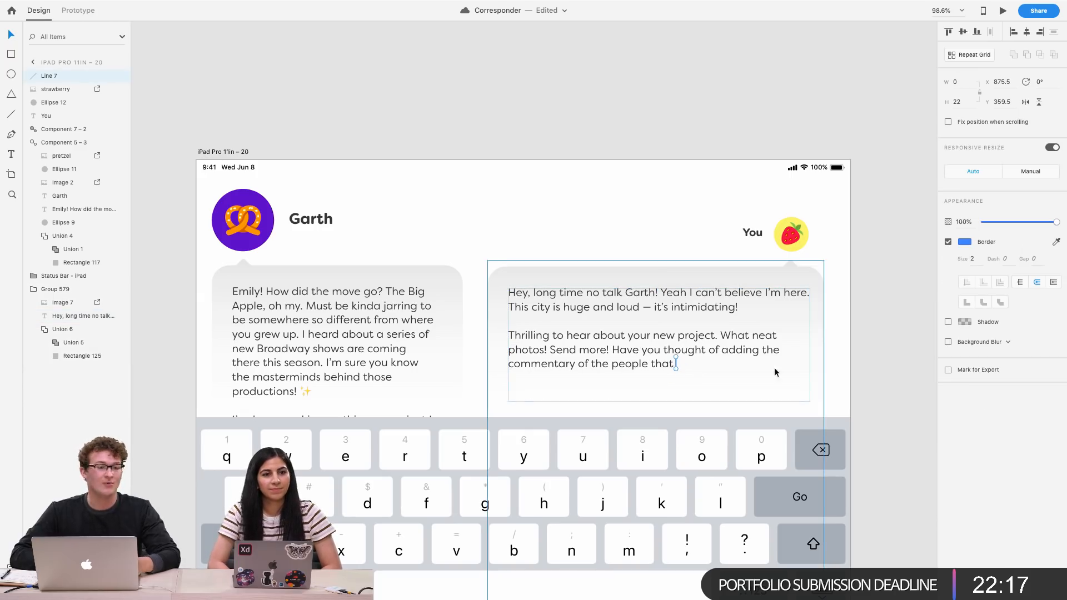
click(860, 364)
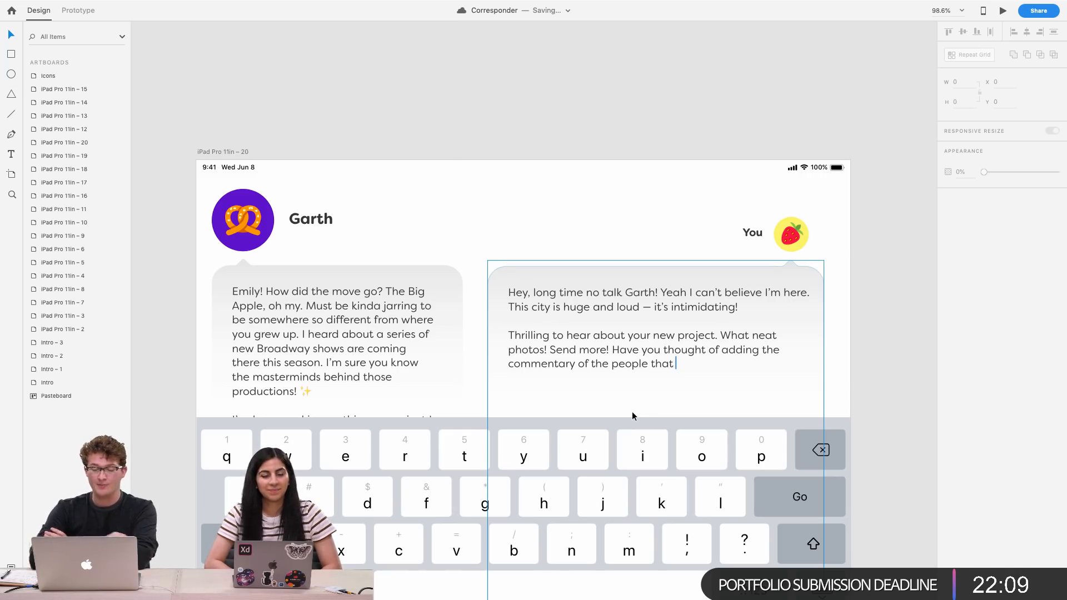
scroll(632, 411, up, 5)
scroll(632, 411, right, 2)
click(620, 369)
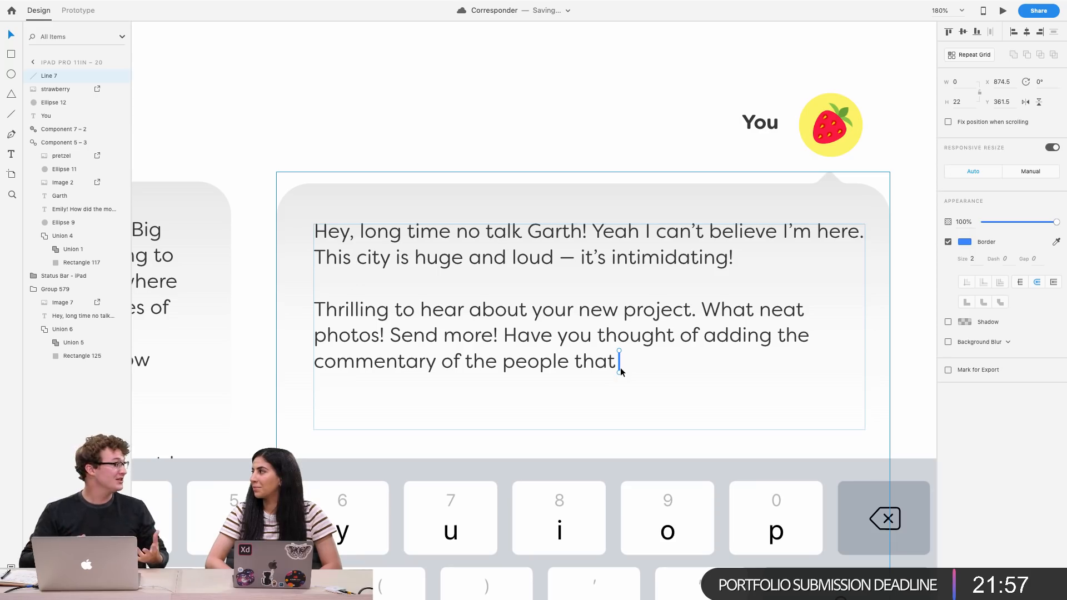
key(Left)
click(898, 285)
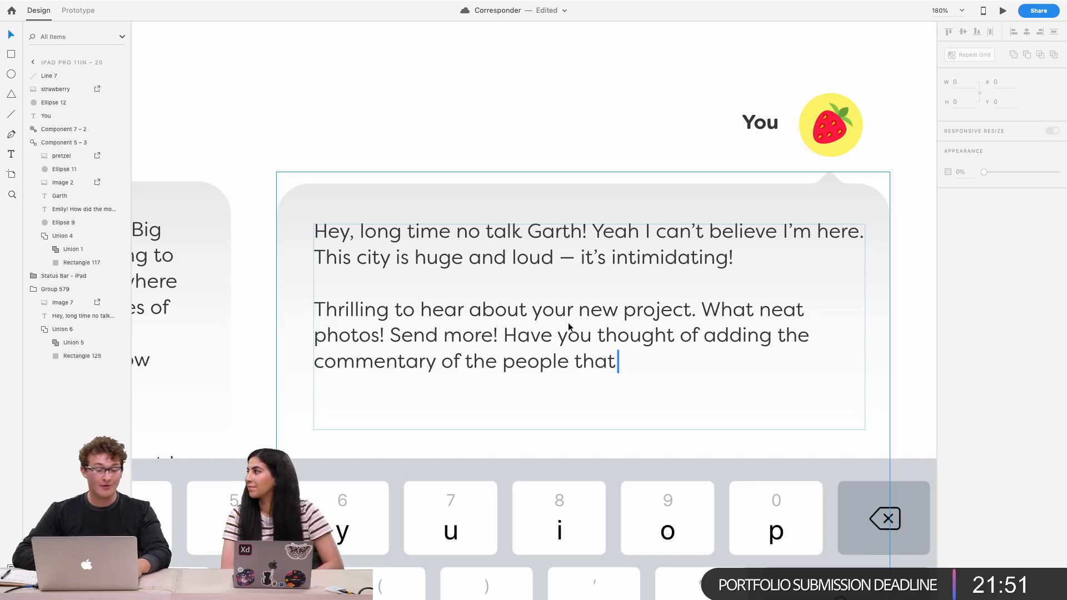
Widen Garth's speech bubble to about 482 px and his message text box to about 411 px
scroll(530, 332, down, 3)
scroll(530, 332, down, 3)
click(400, 318)
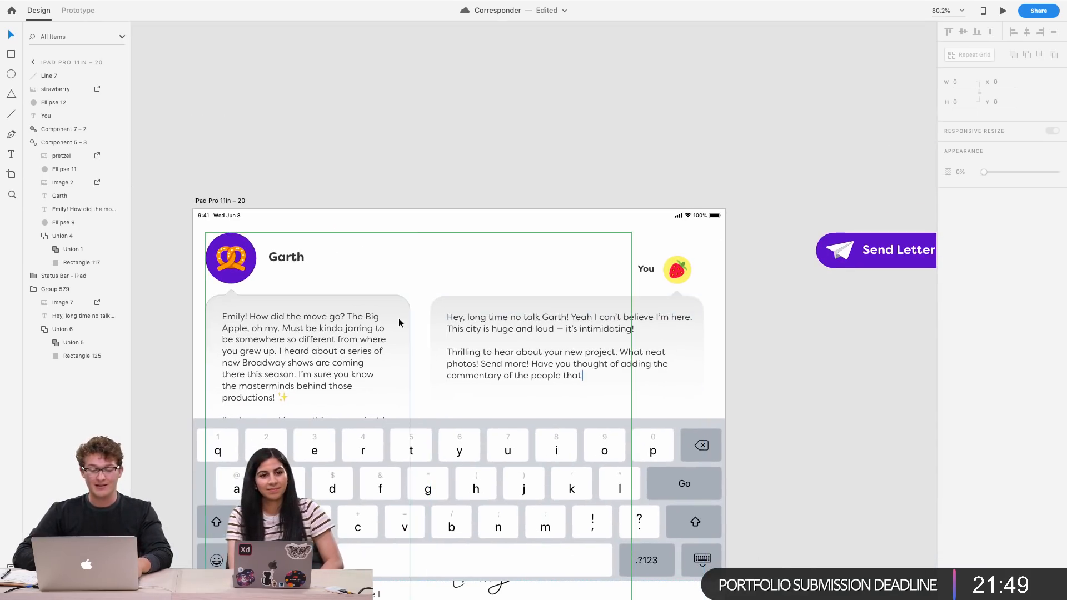
double_click(398, 318)
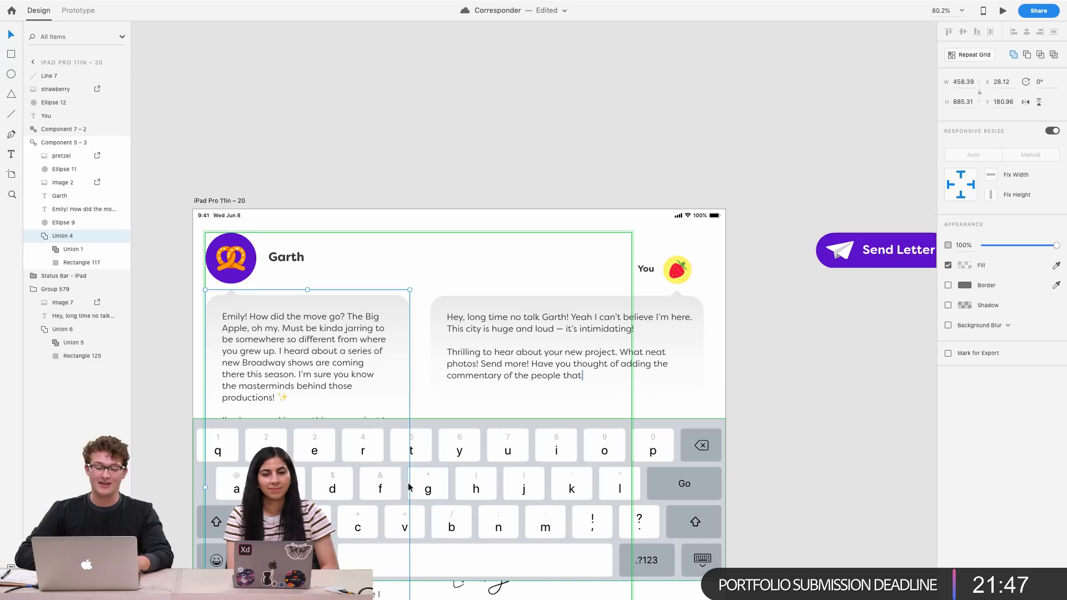
drag(412, 487, 421, 487)
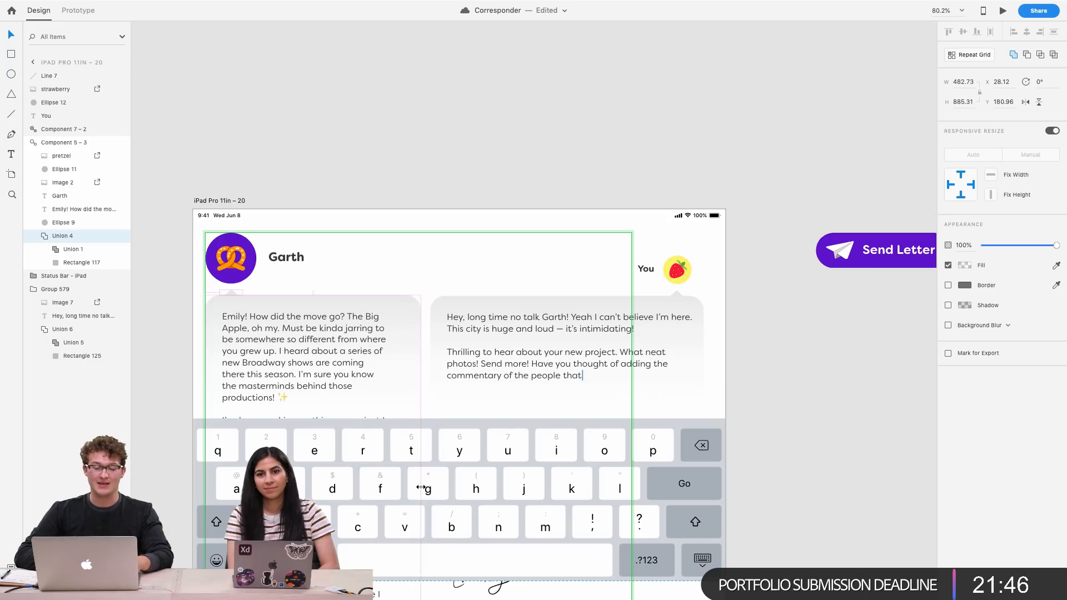
click(333, 374)
drag(388, 465, 404, 464)
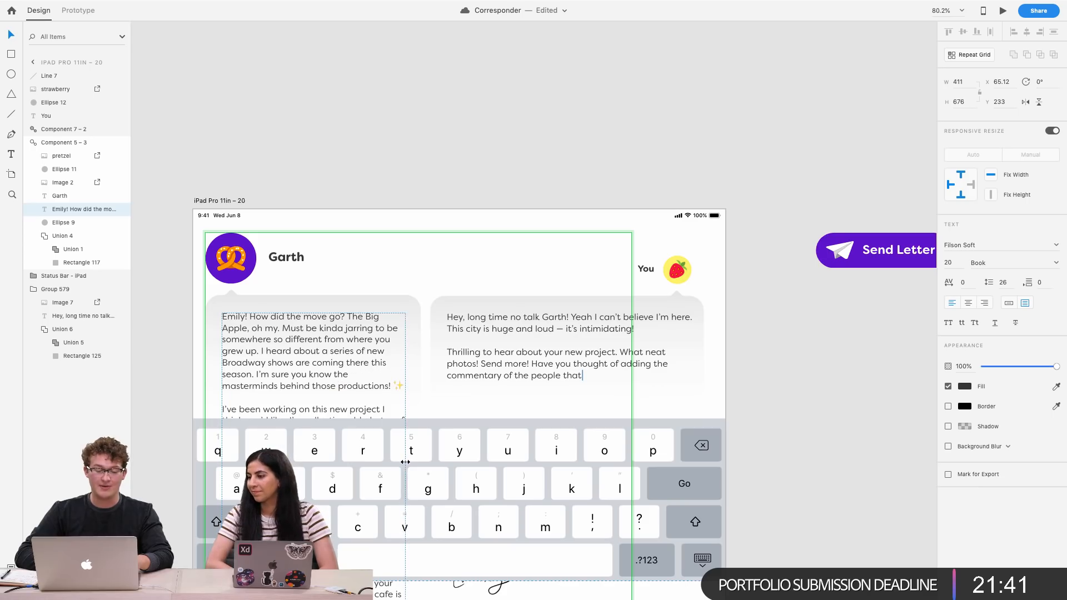
click(611, 288)
scroll(512, 352, down, 2)
scroll(511, 352, left, 1)
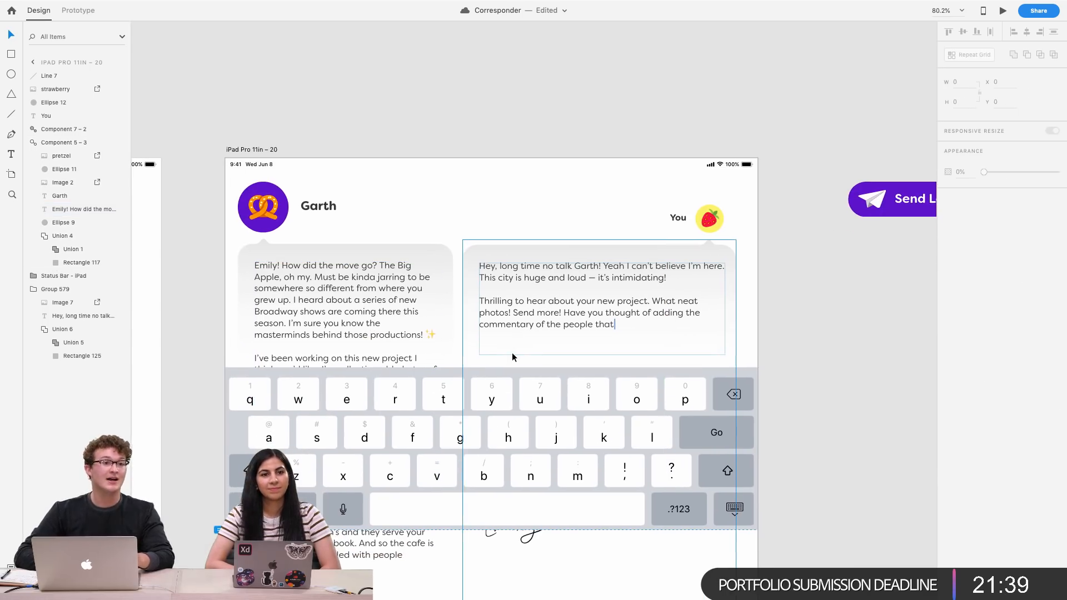
click(788, 266)
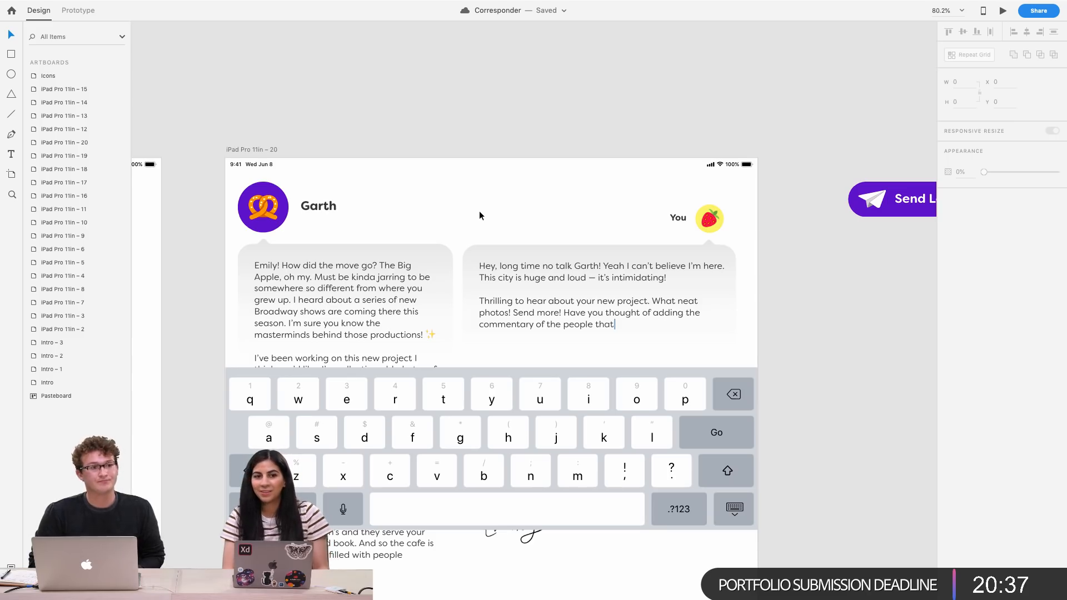
scroll(479, 211, down, 5)
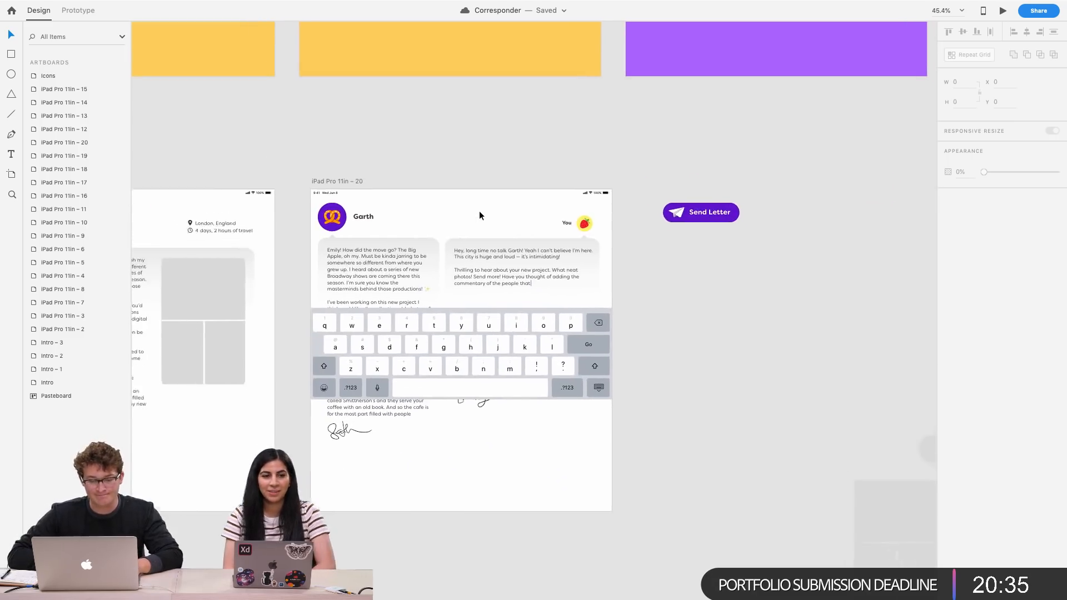
Select Garth's letter component and enable Fix position when scrolling for it
scroll(646, 242, up, 4)
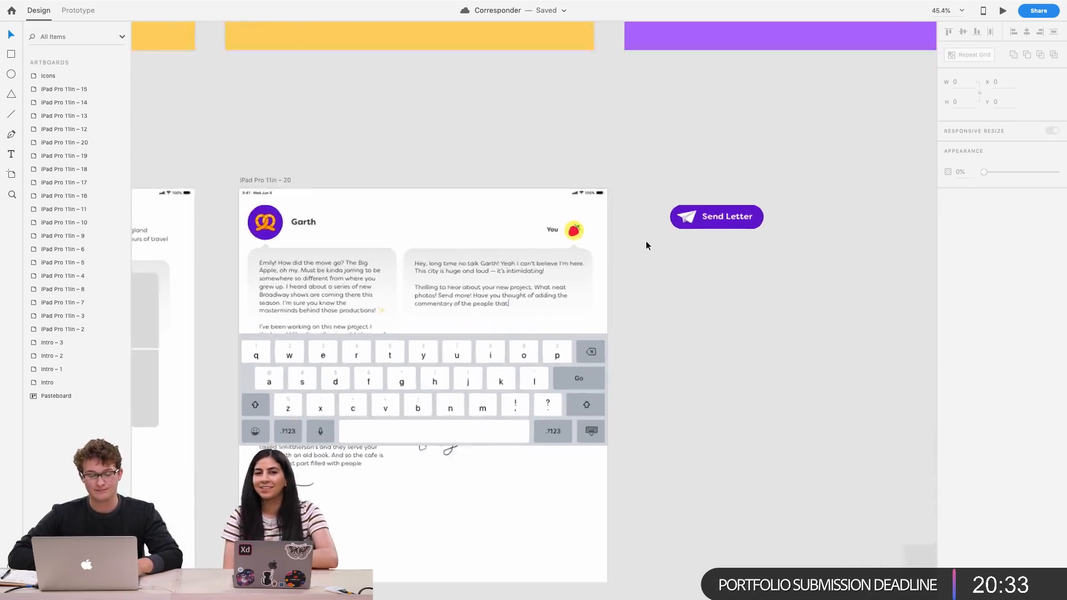
scroll(646, 241, down, 3)
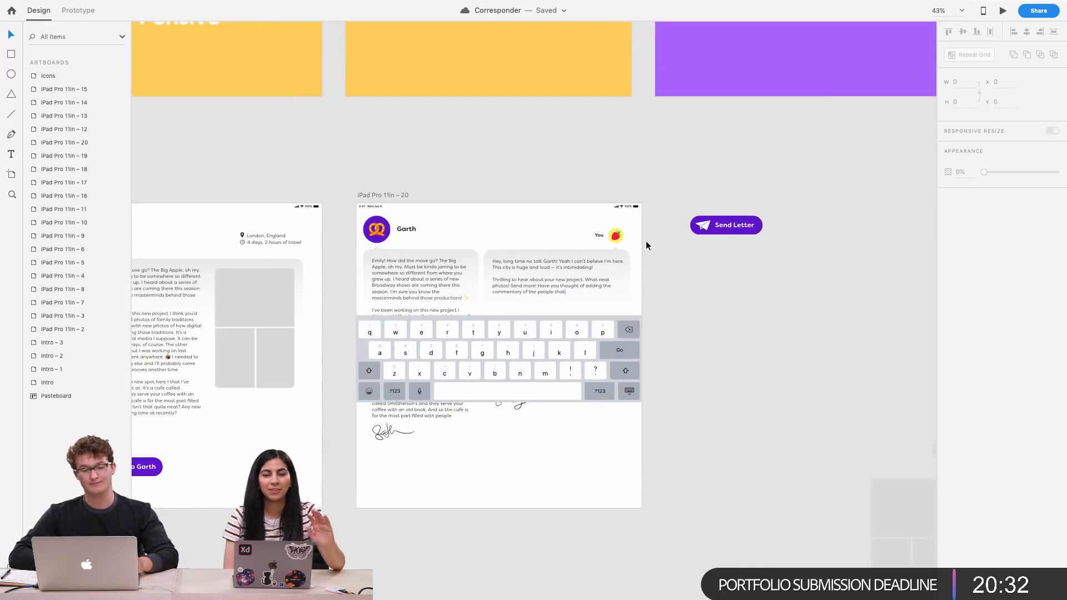
click(378, 229)
scroll(380, 231, up, 3)
scroll(379, 231, up, 3)
scroll(429, 322, down, 4)
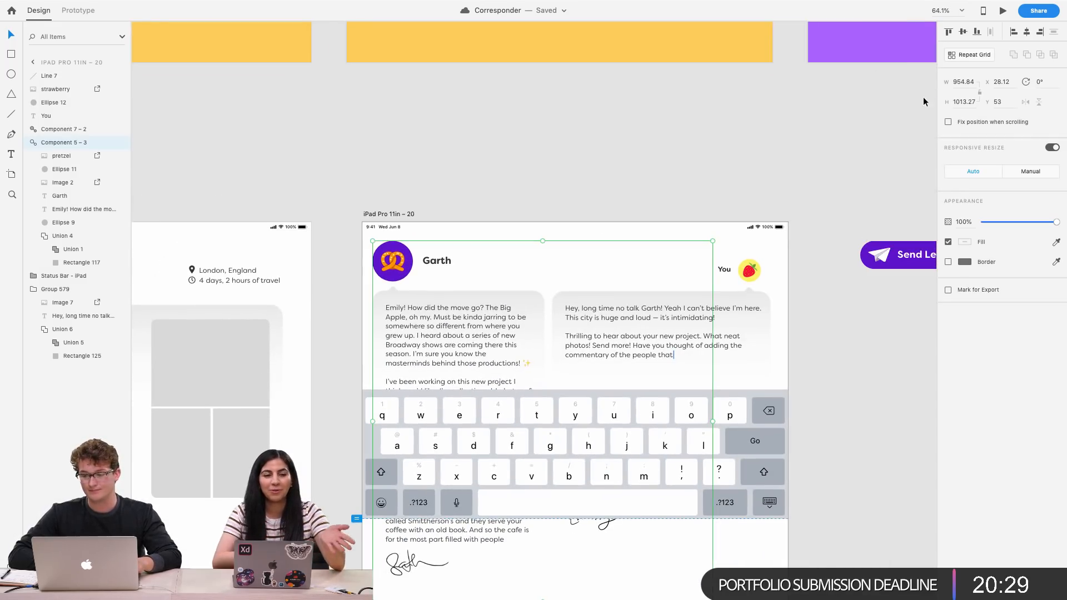
click(953, 124)
Move the Send Letter button from the pasteboard onto the artboard, below your reply bubble
scroll(711, 279, up, 2)
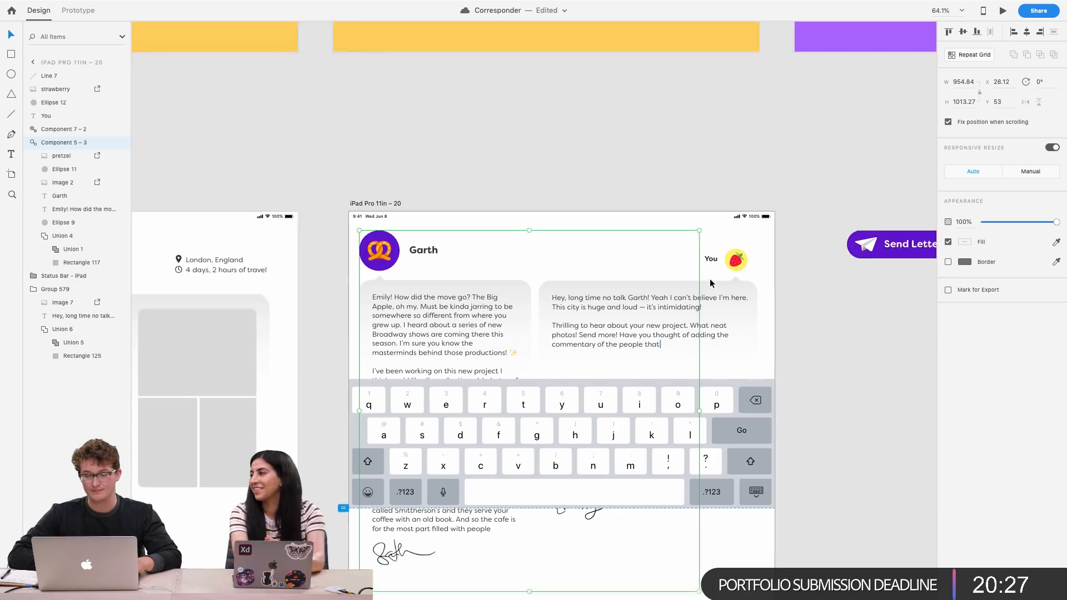
scroll(710, 279, down, 2)
drag(842, 207, 639, 333)
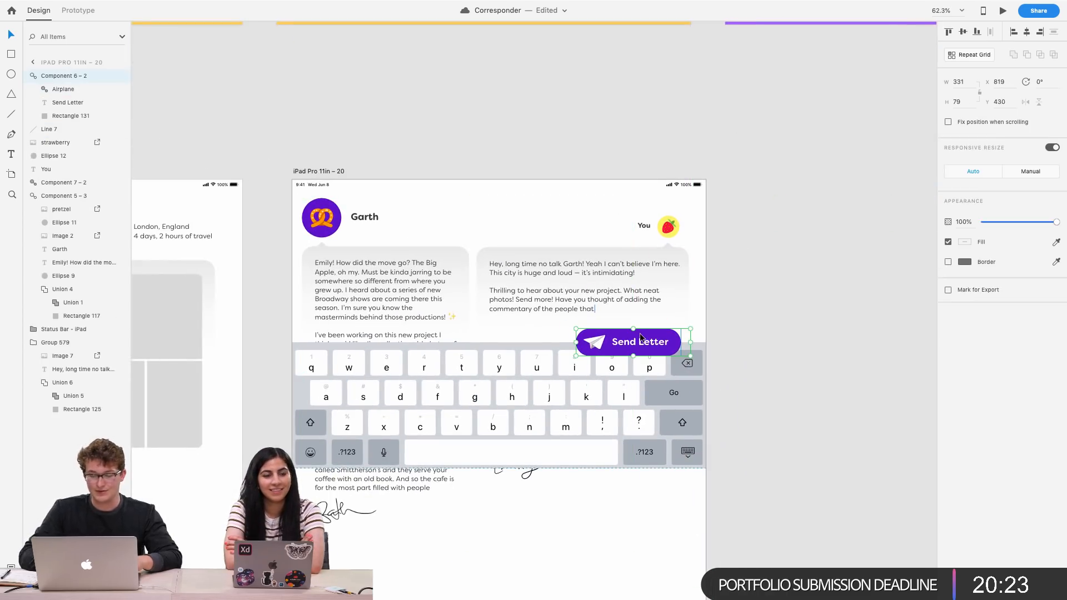
Lengthen the Send Letter artboard downward to about 1366 px tall
scroll(640, 334, up, 3)
scroll(640, 334, down, 4)
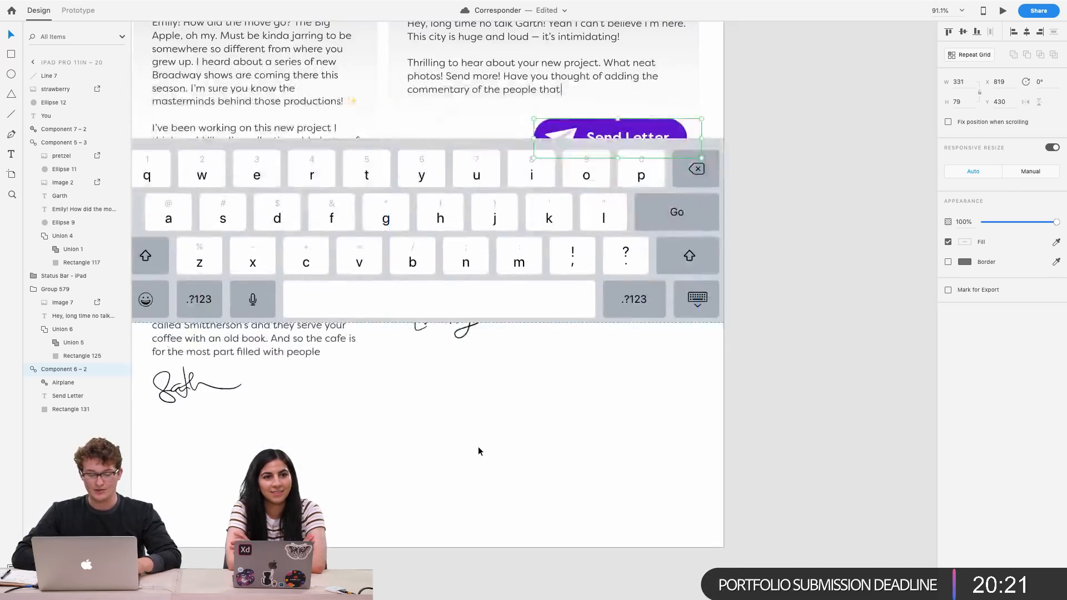
scroll(479, 448, down, 2)
click(478, 448)
click(478, 448)
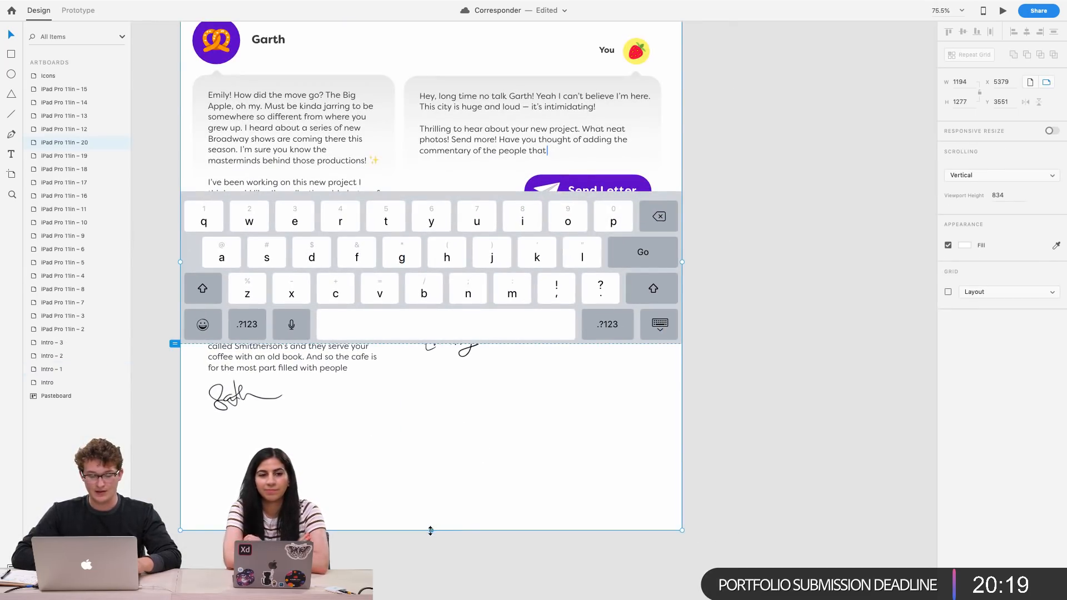
drag(431, 529, 430, 568)
click(471, 364)
drag(471, 364, 473, 216)
key(super+z)
Fix the status bar's position when scrolling
scroll(568, 297, up, 3)
scroll(569, 297, down, 1)
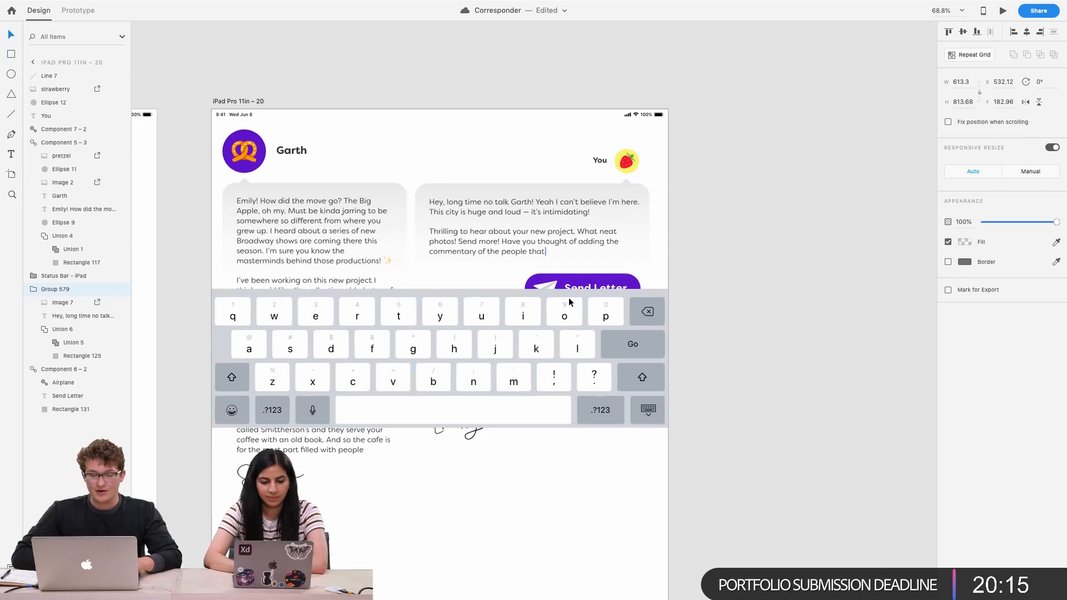
click(626, 161)
shift+click(602, 160)
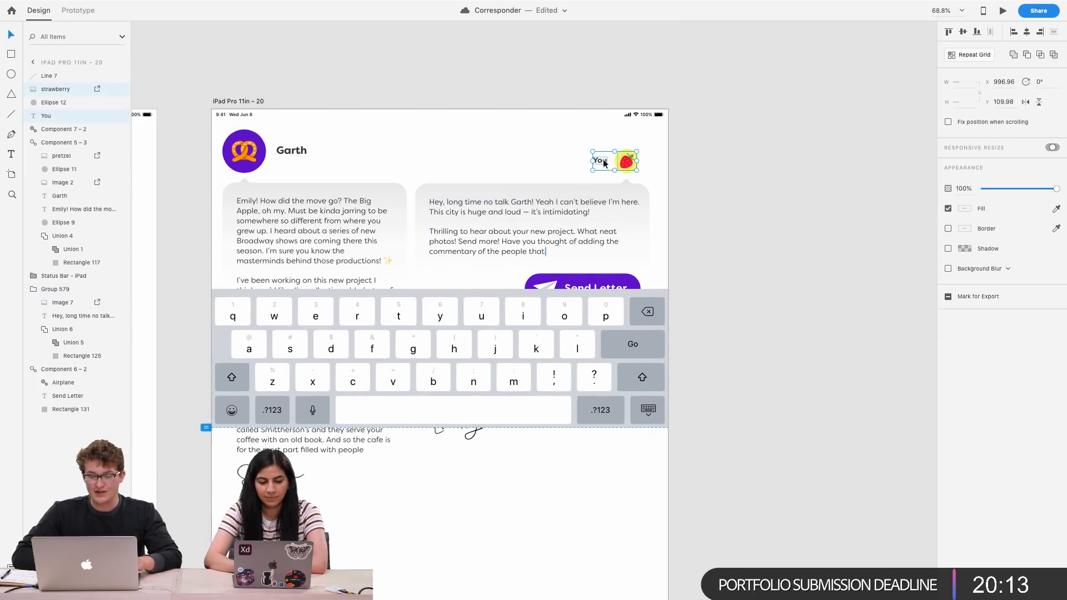
click(645, 115)
click(947, 122)
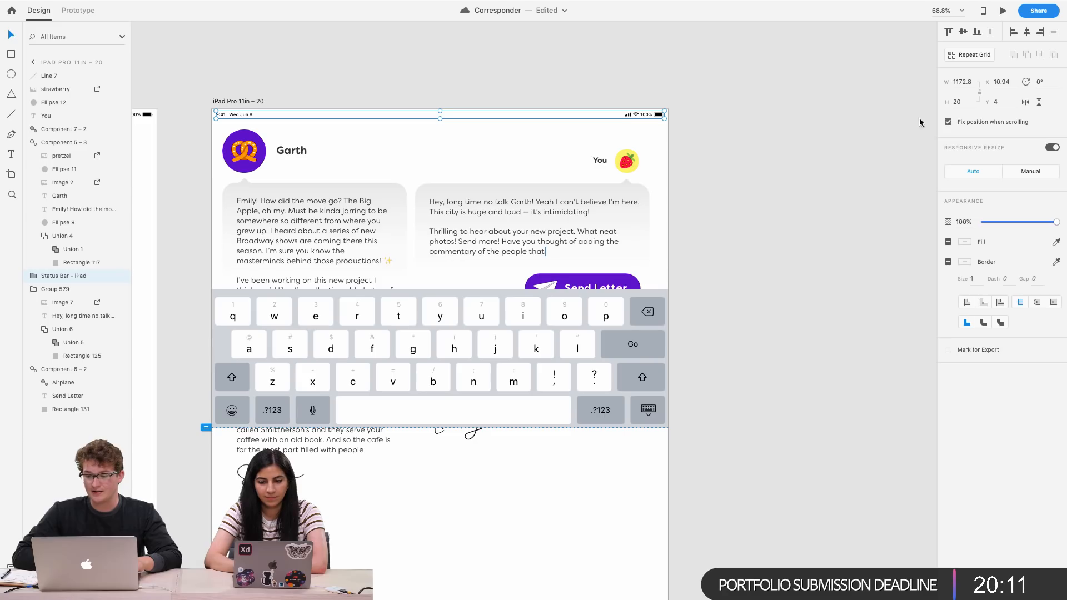
Open the artboard preview and scroll through it to test the fixed elements
scroll(611, 133, left, 3)
click(318, 114)
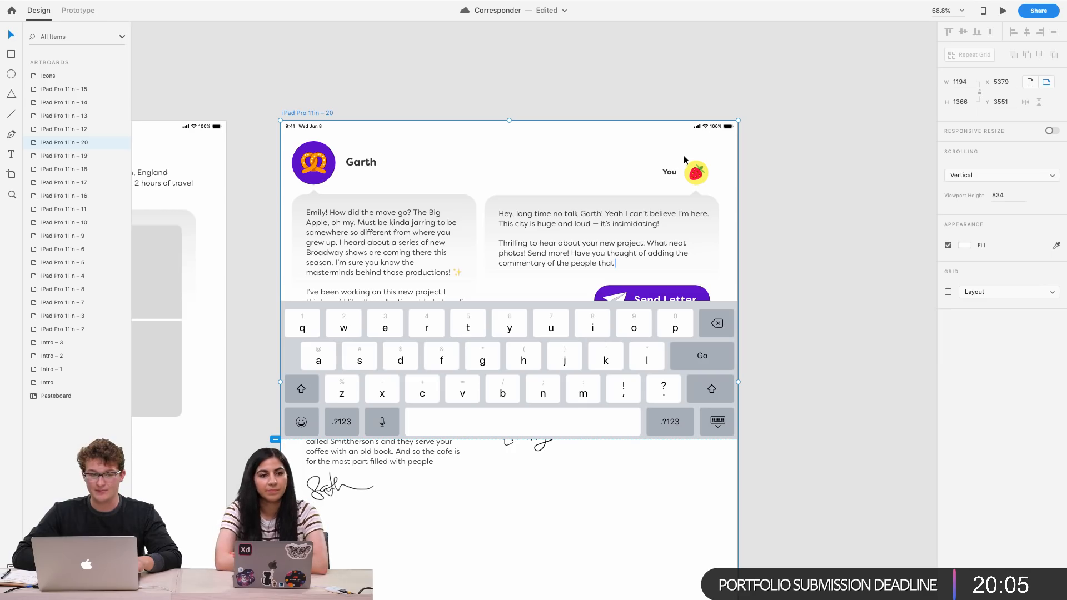
key(ctrl+Up)
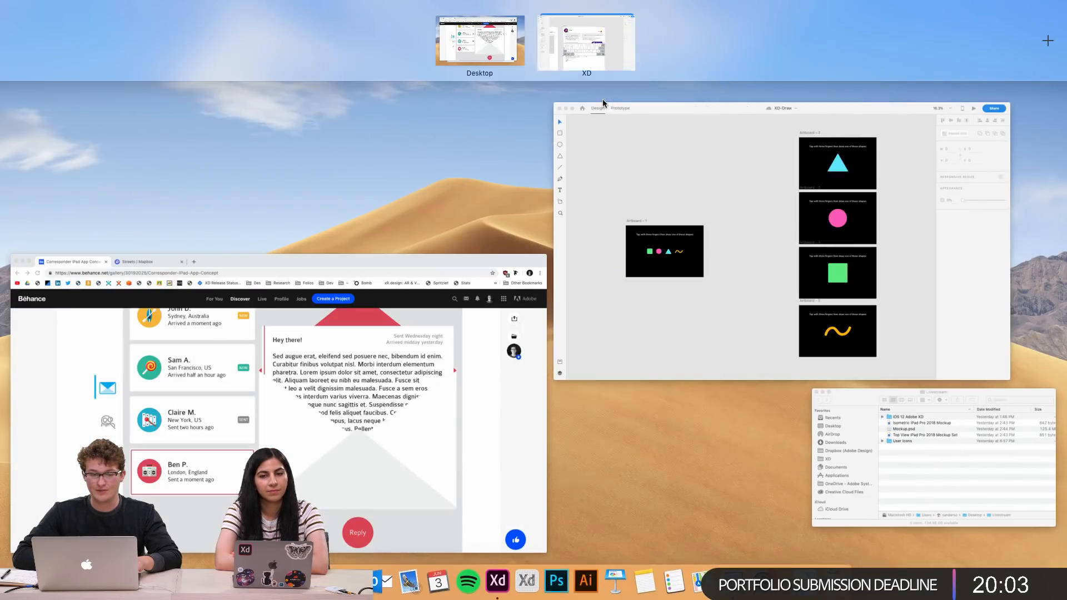
click(600, 66)
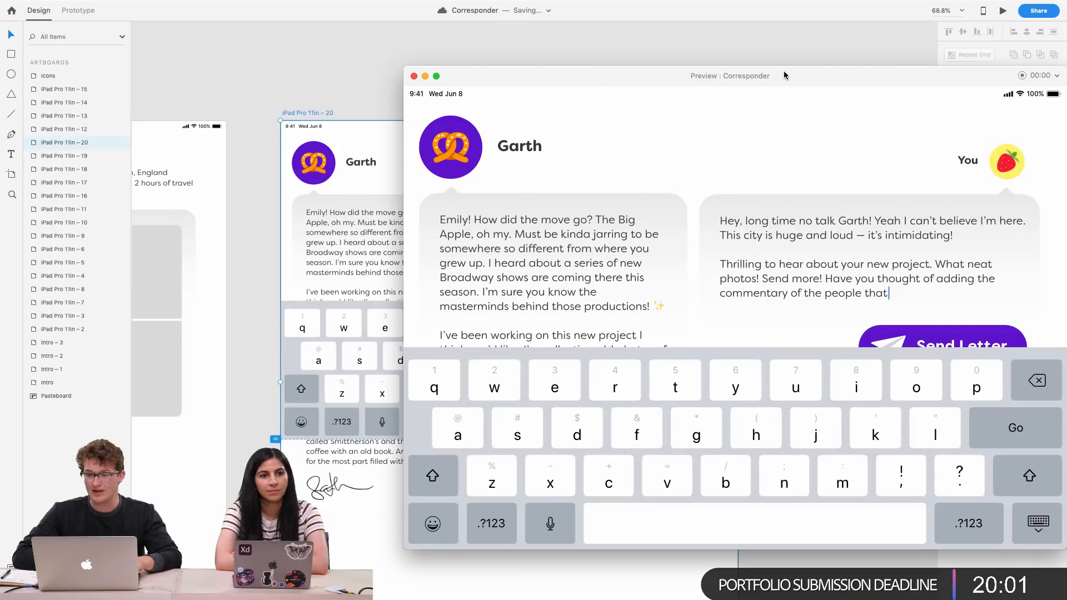
scroll(684, 294, down, 3)
scroll(684, 294, up, 3)
scroll(685, 294, down, 5)
scroll(685, 291, up, 5)
scroll(684, 291, down, 4)
scroll(685, 291, up, 4)
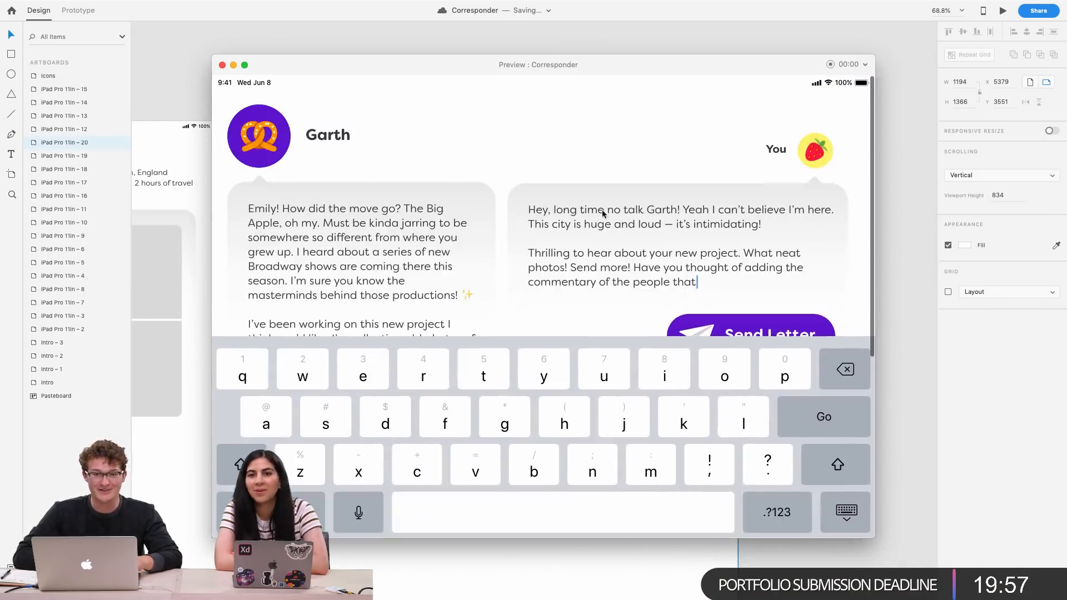
Close the preview and fix the keyboard component's position when scrolling
click(222, 65)
click(485, 383)
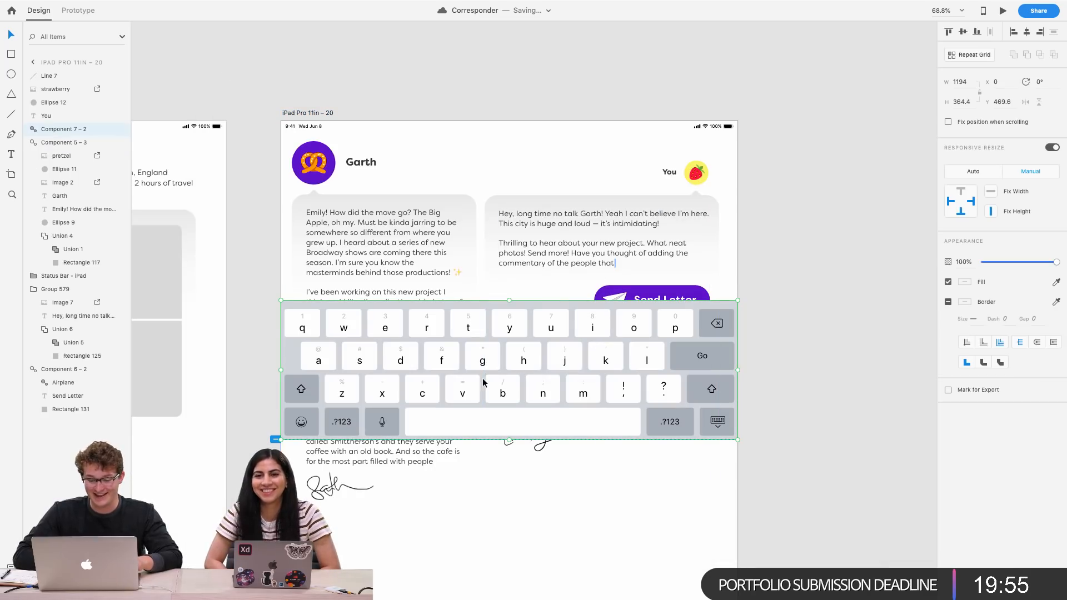
click(948, 122)
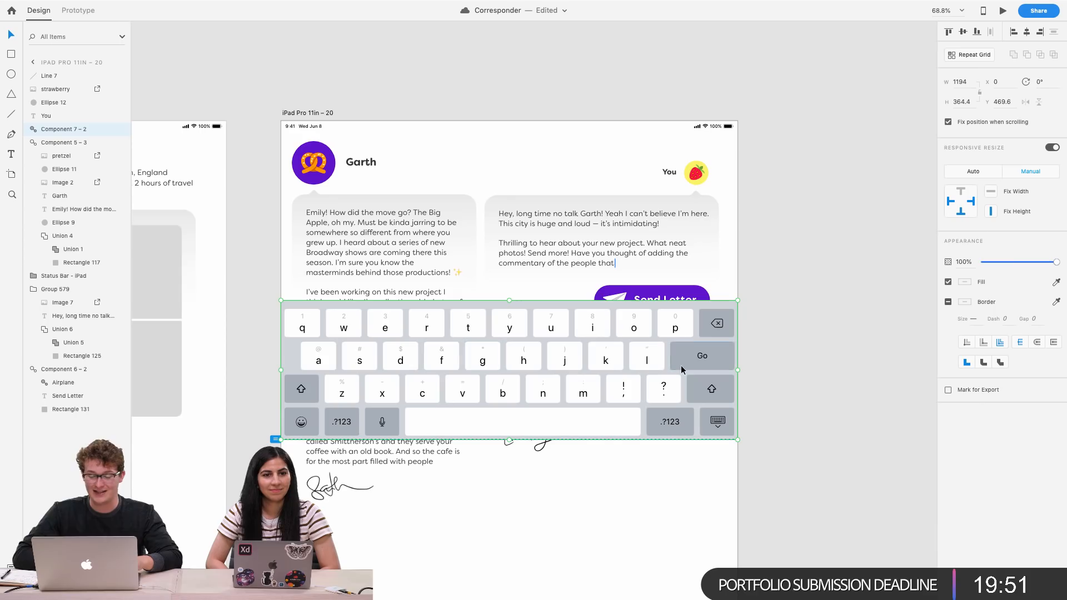
Play the artboard in preview and scroll to check the keyboard and status bar stay fixed
click(1003, 10)
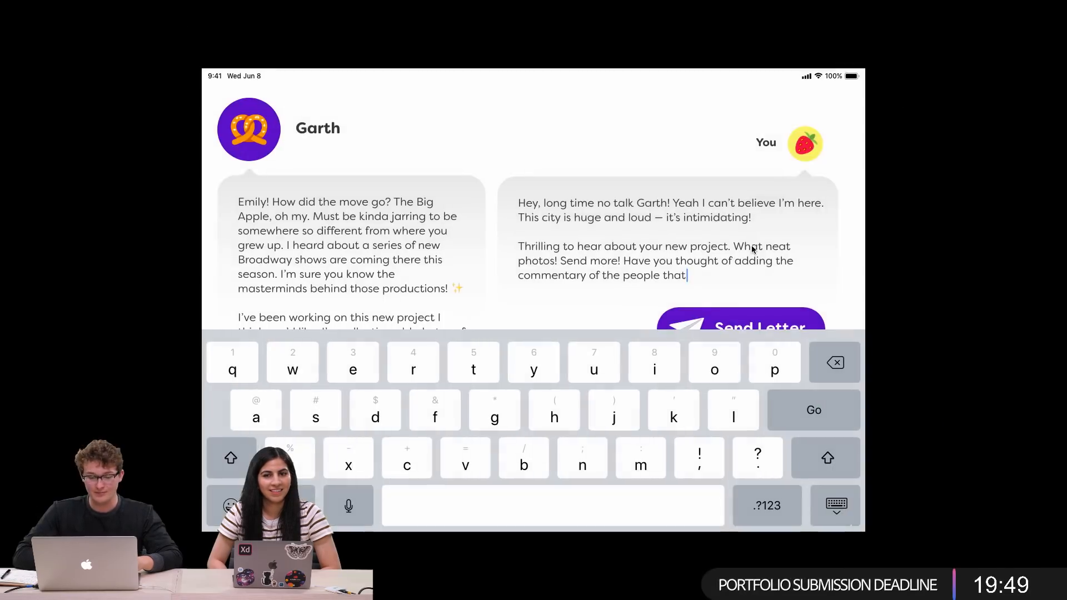
scroll(692, 302, down, 5)
scroll(692, 302, up, 5)
scroll(692, 302, down, 5)
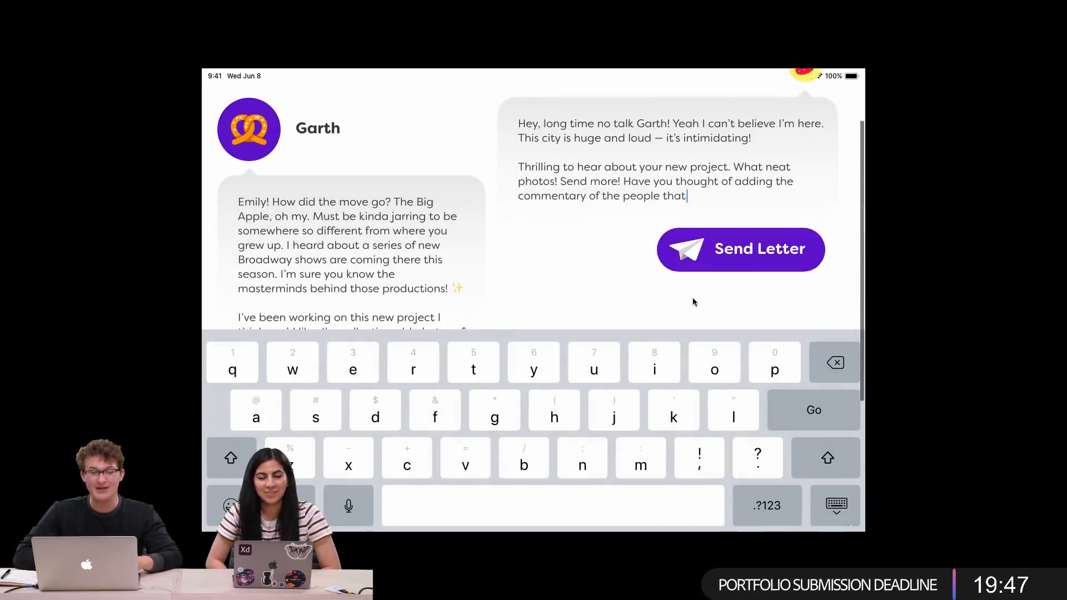
scroll(692, 300, up, 5)
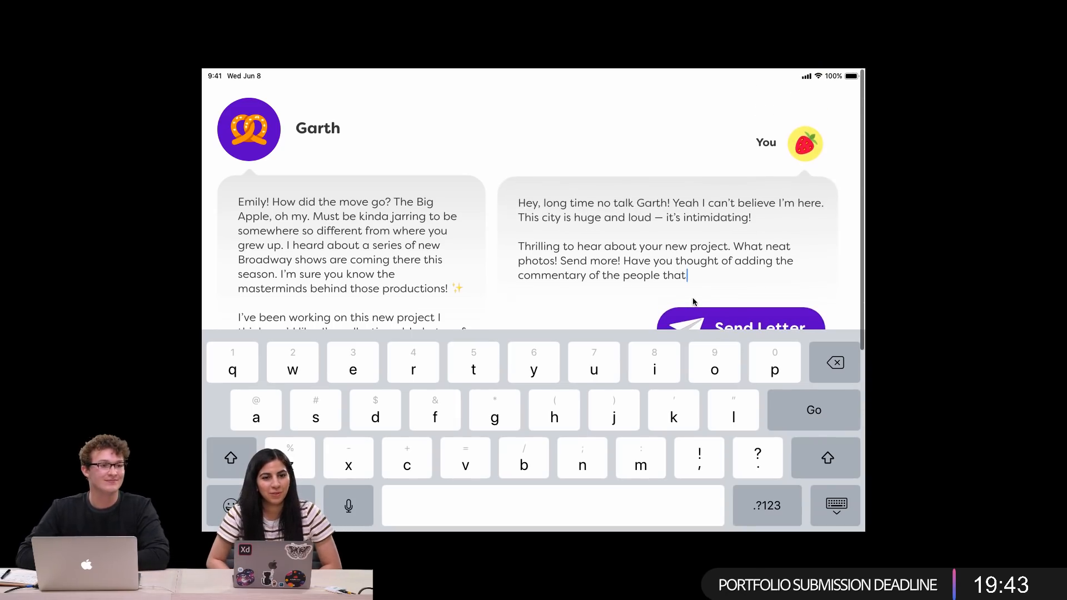
scroll(692, 298, down, 5)
scroll(692, 300, up, 5)
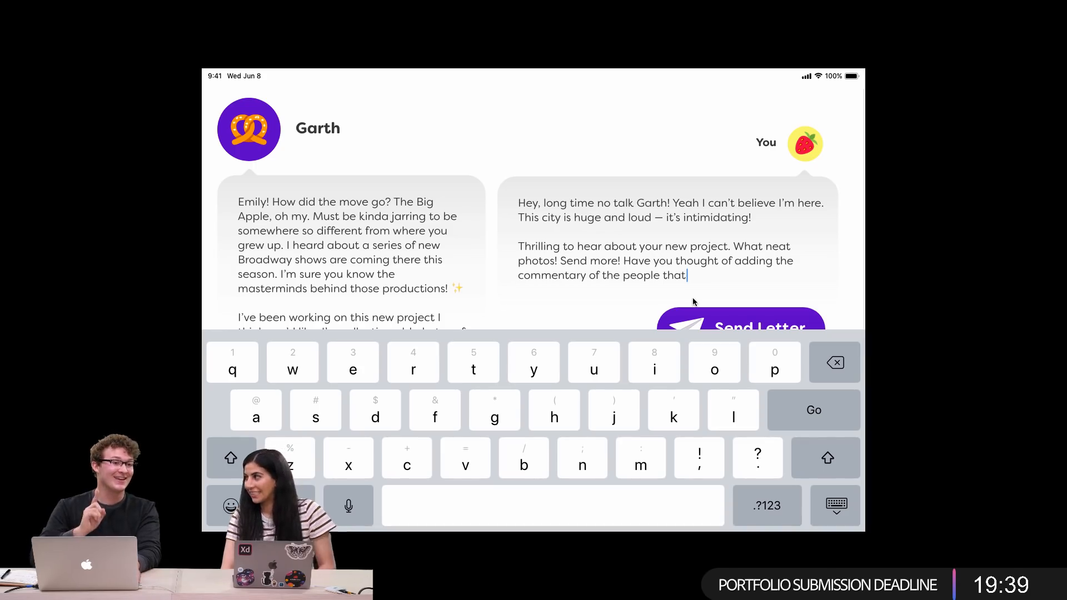
key(Escape)
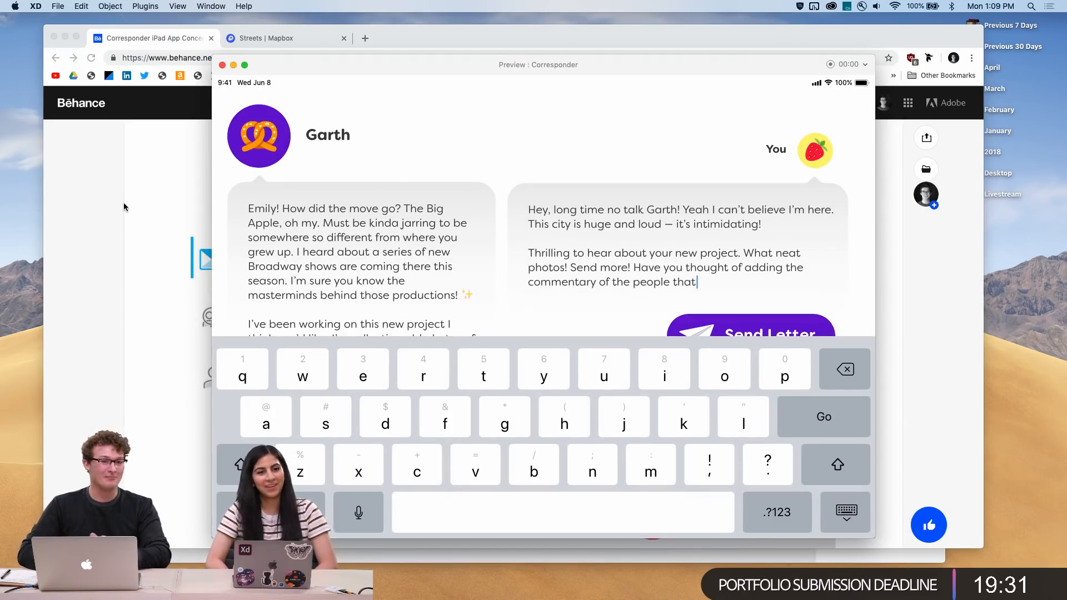
Reposition the preview window, scroll it once more and close it
drag(312, 67, 443, 94)
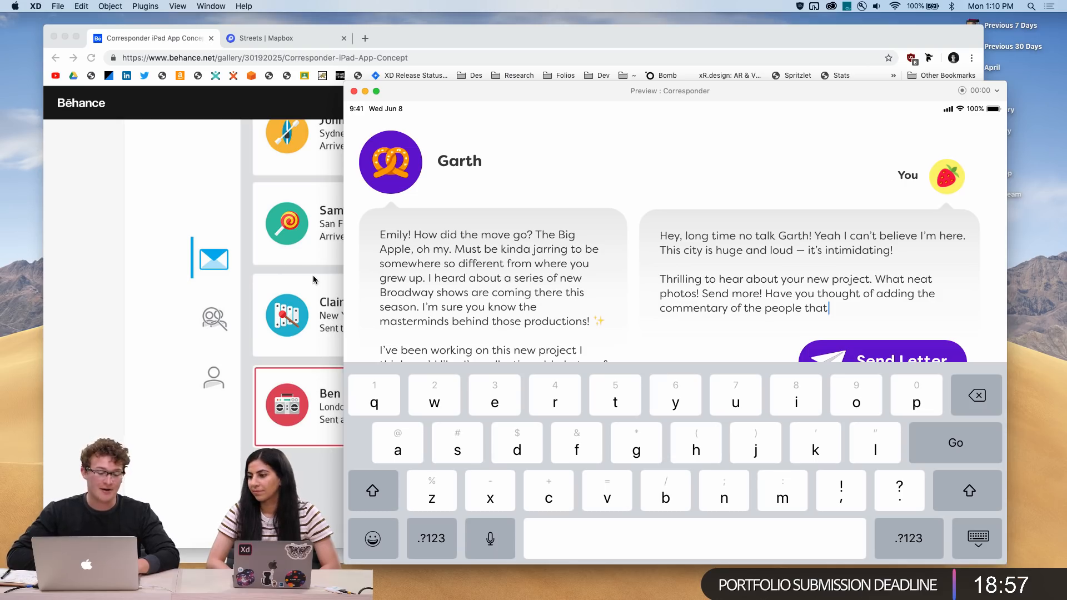
drag(461, 93, 483, 126)
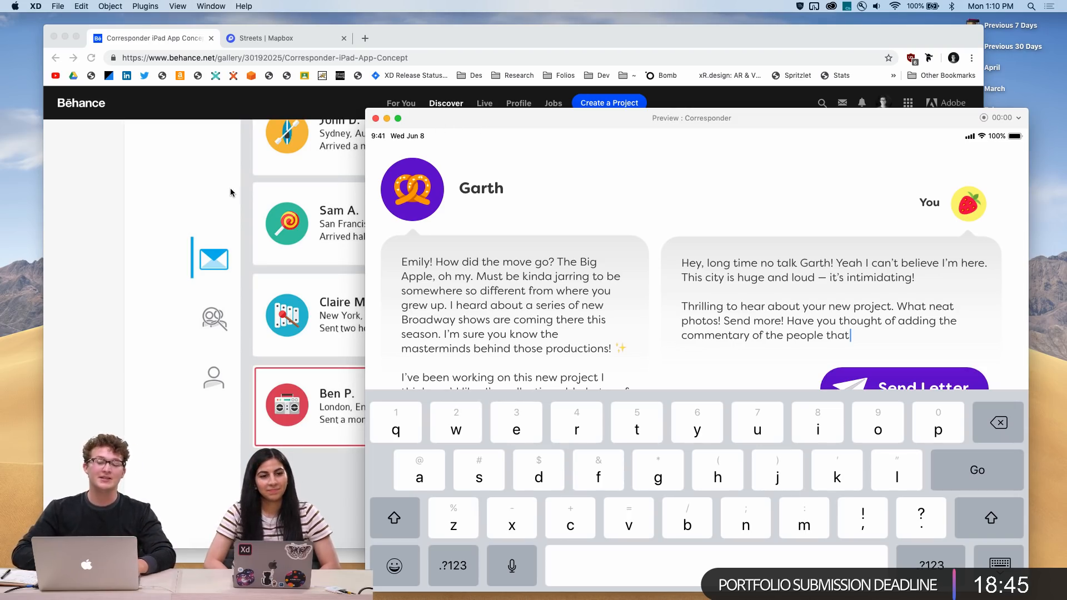
key(ctrl+Up)
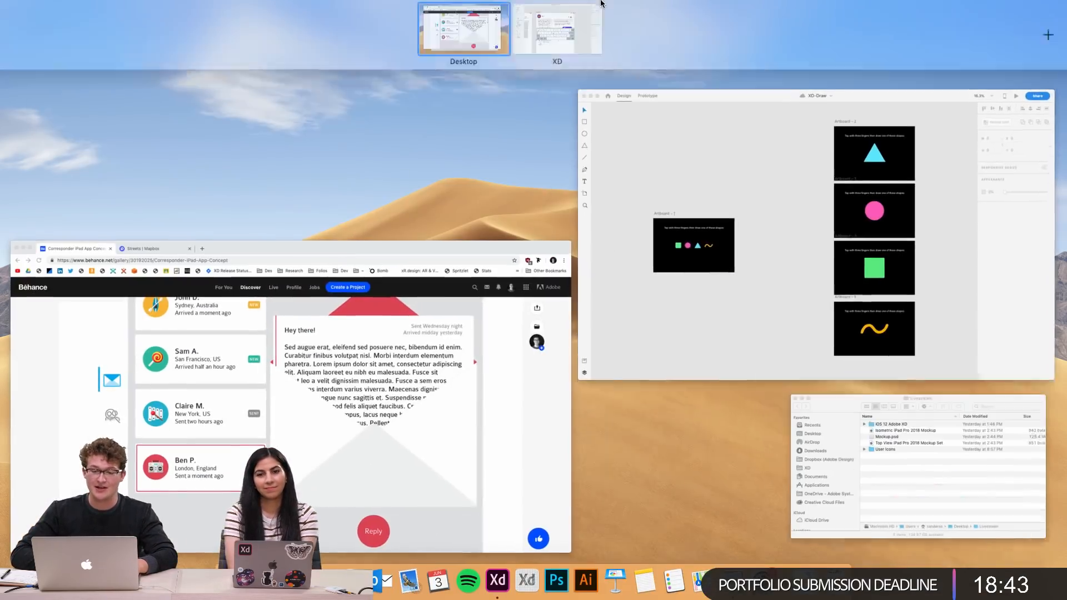
click(561, 31)
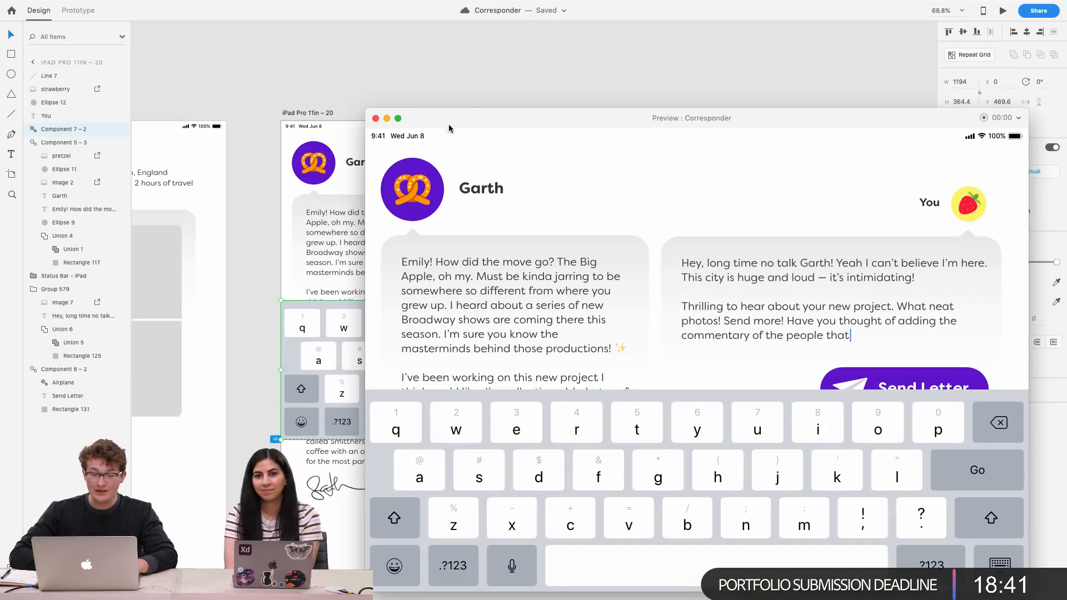
drag(458, 119, 456, 93)
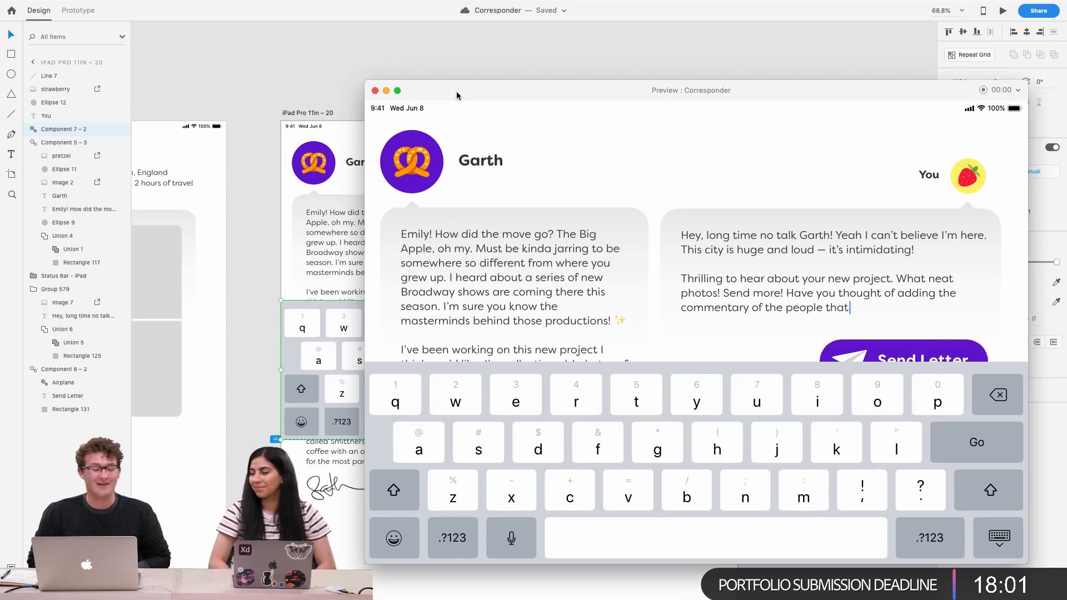
scroll(577, 322, down, 5)
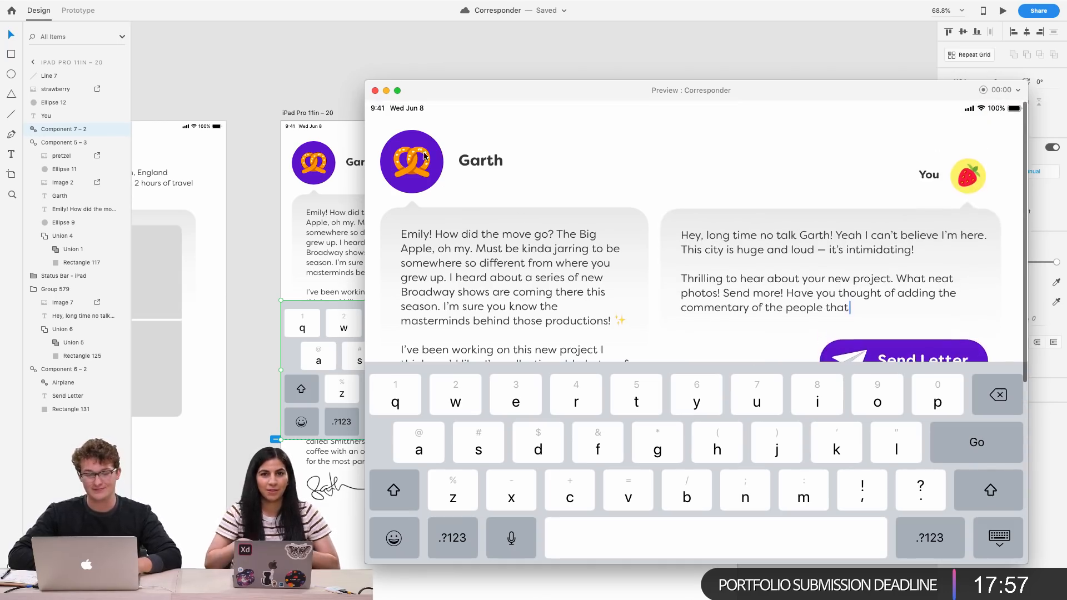
click(375, 91)
Zoom in to examine your reply bubble and the Send Letter button area
scroll(555, 278, up, 3)
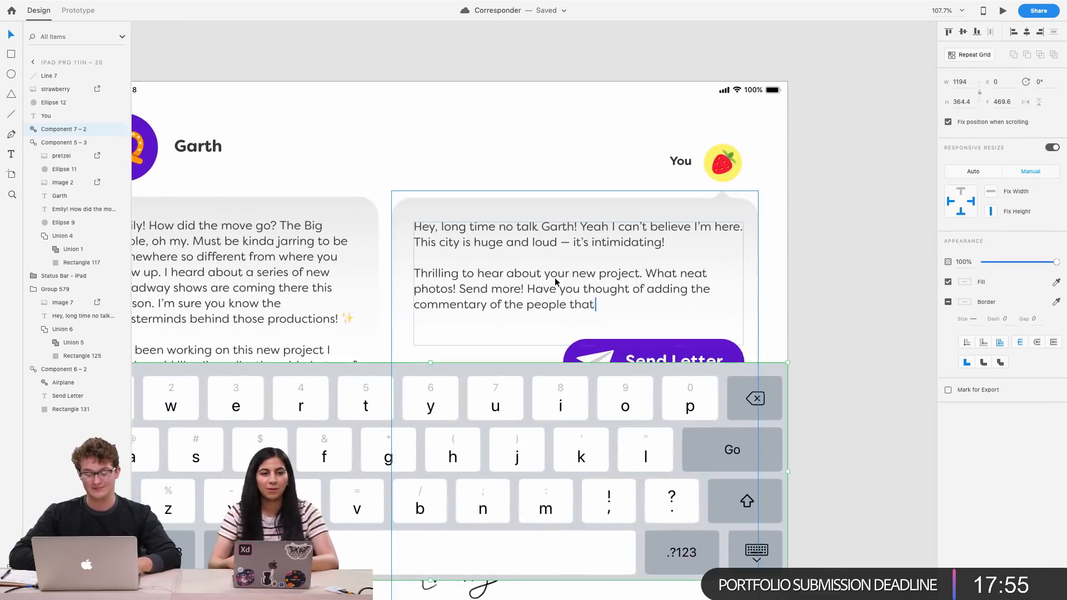
scroll(555, 277, left, 2)
scroll(555, 278, down, 1)
click(716, 310)
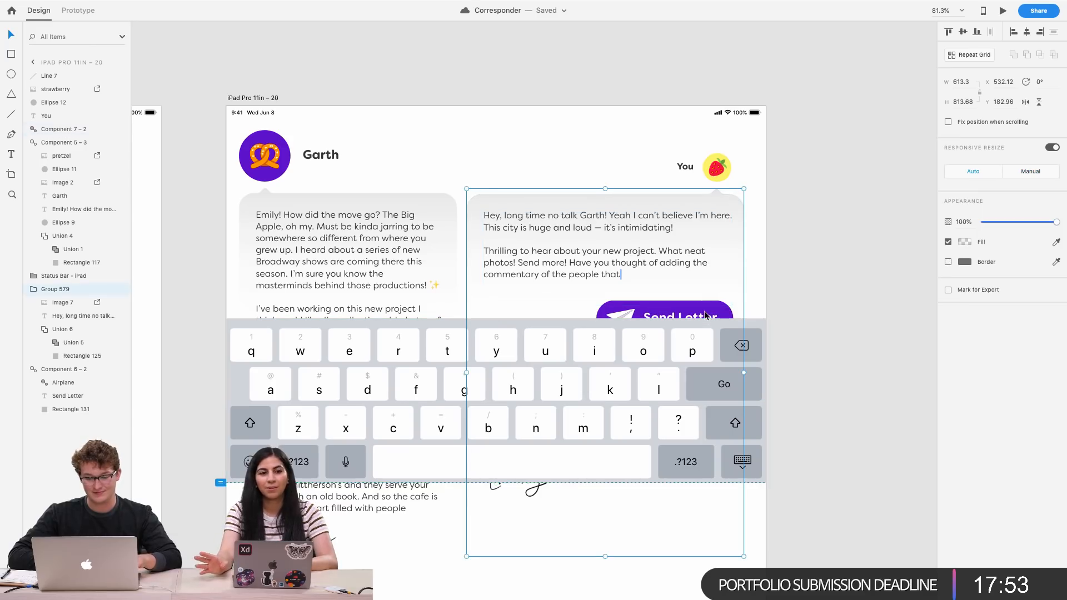
scroll(801, 318, up, 3)
scroll(801, 318, right, 1)
click(801, 318)
scroll(801, 318, down, 5)
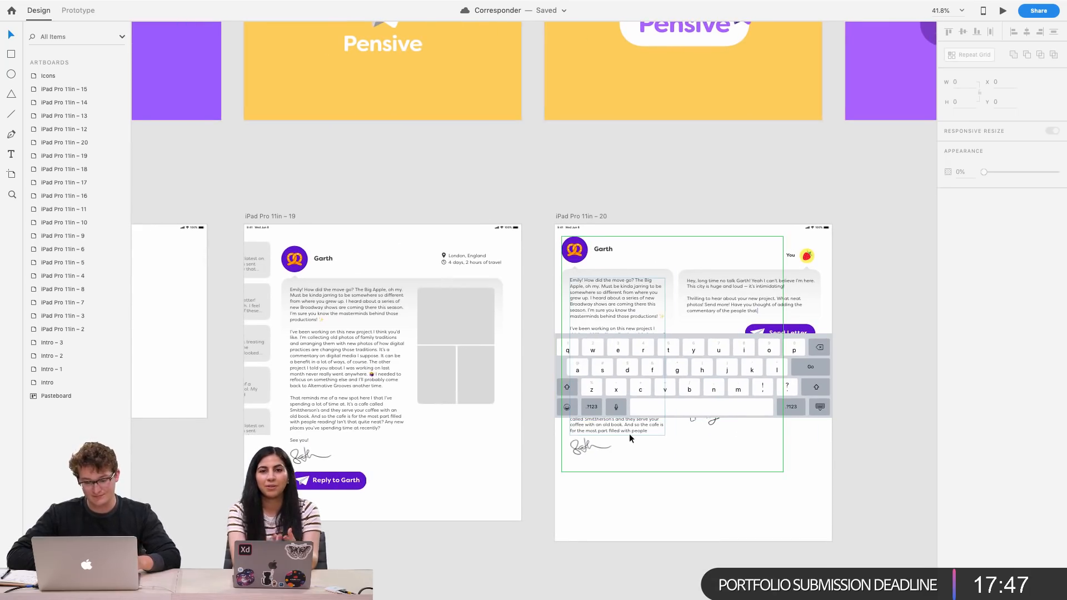
Move your signature image up in 10 px steps so it sits beside the Send Letter button
double_click(703, 425)
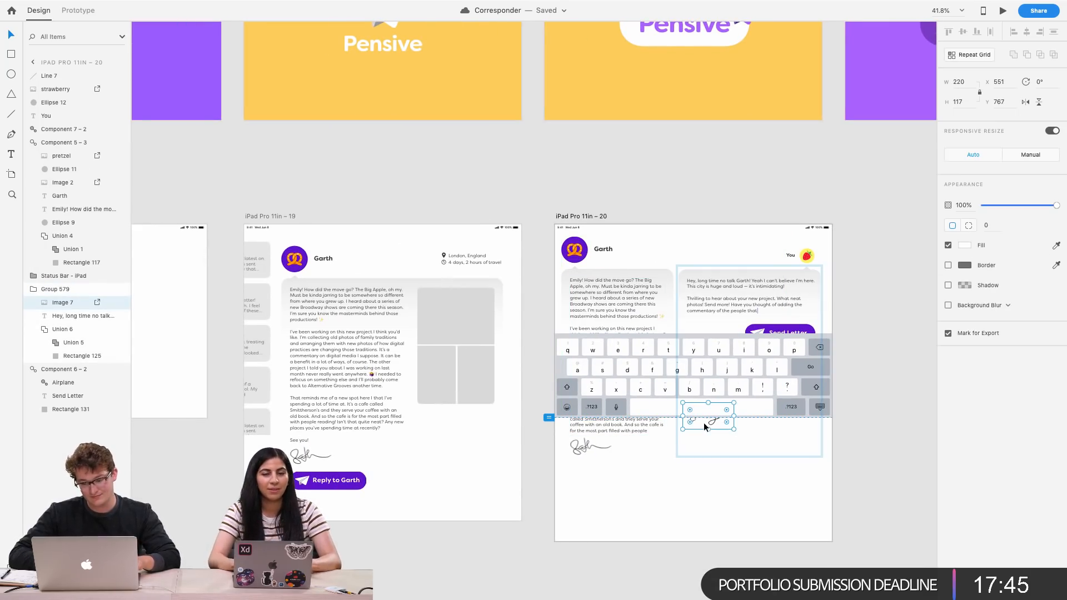
key(shift+Up)
key(shift+Up)
key(shift+Up)
key(shift+Up)
key(shift+Up)
key(shift+Up)
key(shift+Up)
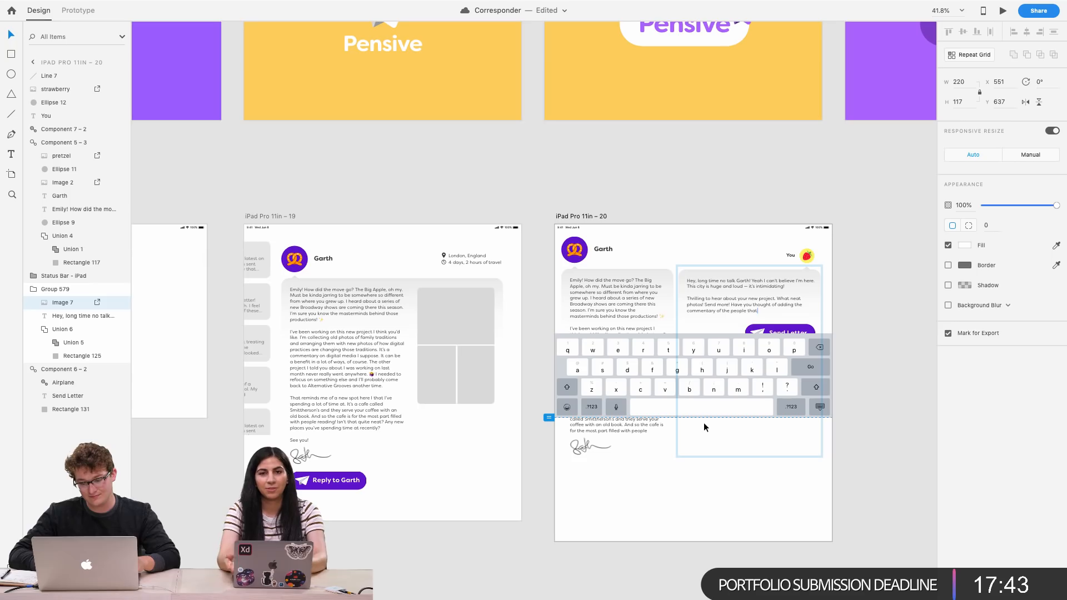
key(shift+Up)
key(shift+Up)
key(shift+Up)
key(shift+Up)
key(shift+Up)
key(shift+Up)
key(shift+Down)
Zoom in to examine the signature's placement and the typing cursor in your reply
scroll(768, 359, up, 1)
scroll(768, 362, up, 5)
scroll(769, 362, right, 1)
click(837, 362)
scroll(835, 363, down, 2)
scroll(833, 367, right, 1)
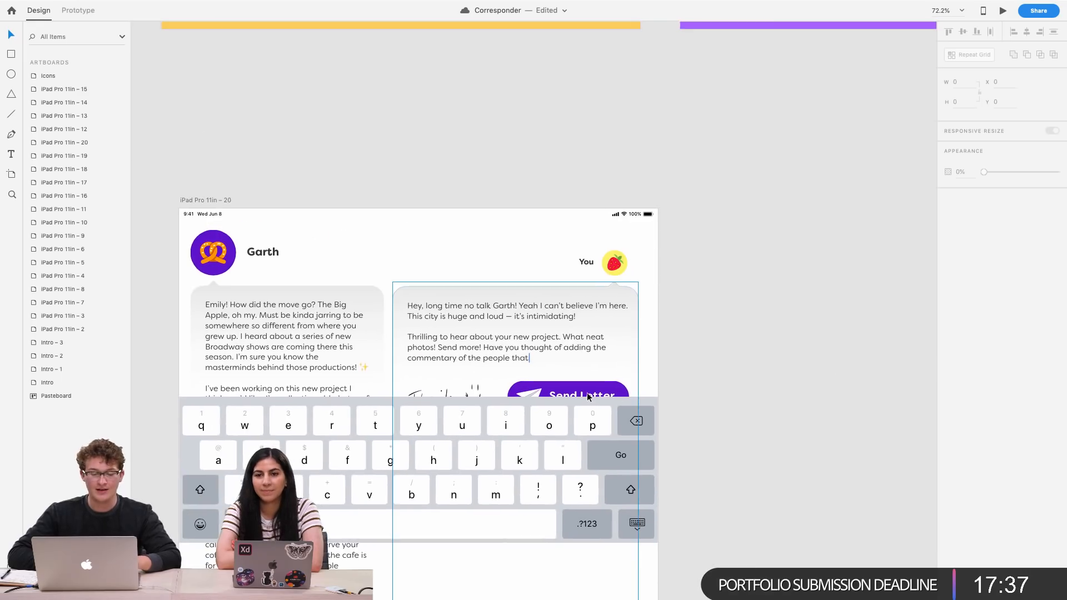
scroll(587, 397, left, 2)
scroll(586, 397, up, 5)
scroll(588, 398, left, 1)
scroll(588, 396, down, 3)
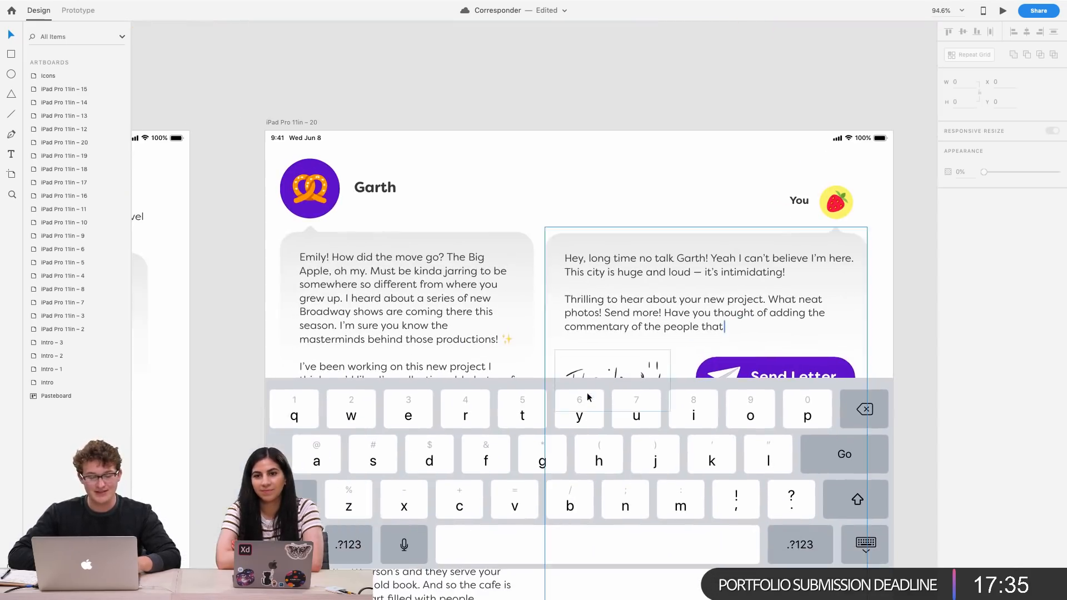
scroll(723, 327, up, 5)
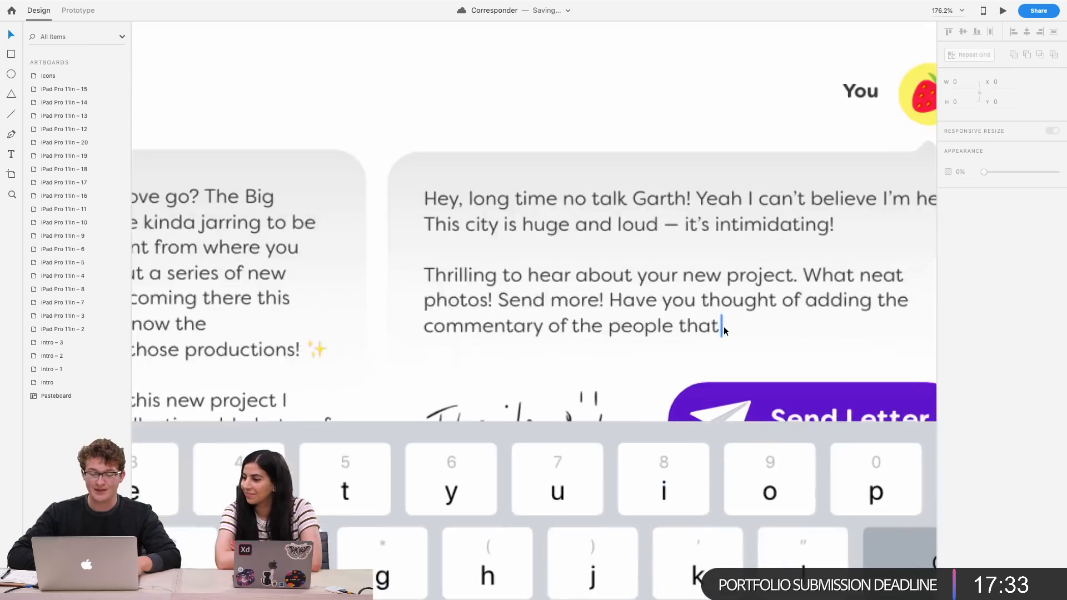
Bring the preview window back onto the XD desktop and reposition it over the Send Letter screen
scroll(725, 328, right, 1)
scroll(726, 330, down, 4)
scroll(717, 374, down, 3)
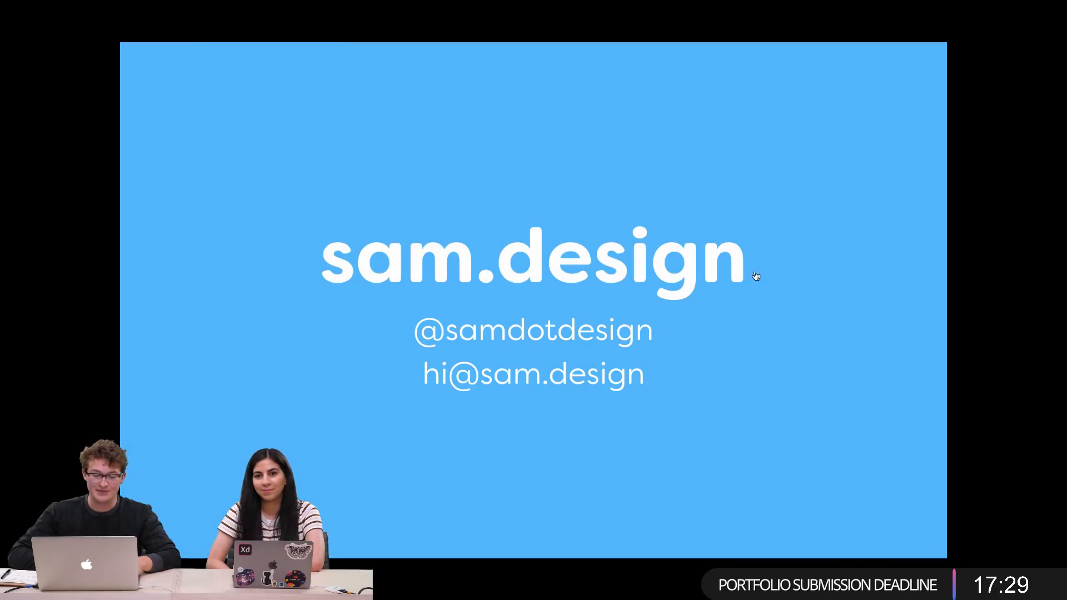
key(Escape)
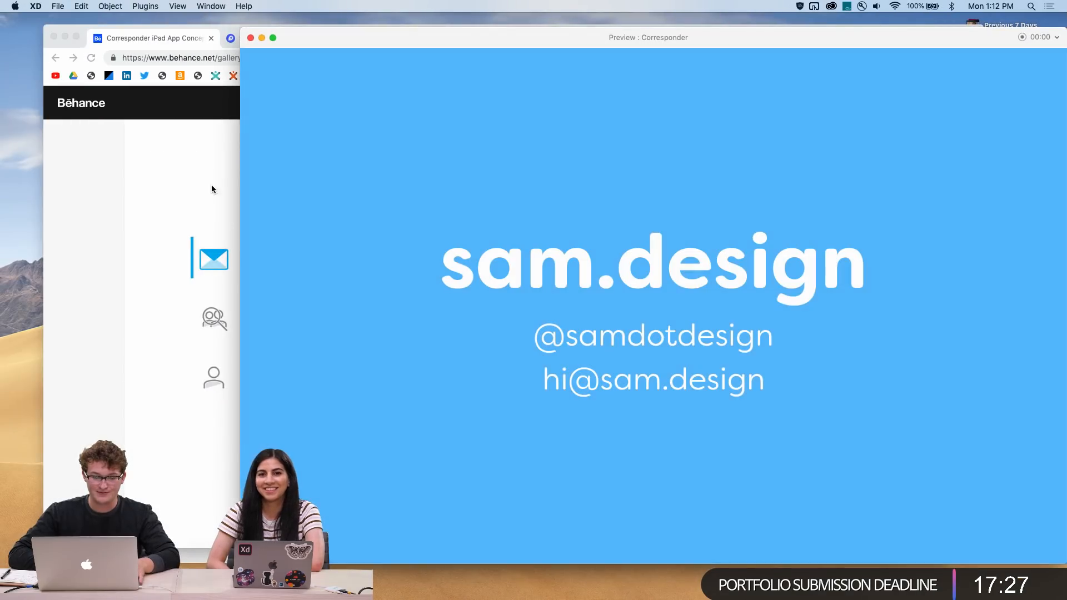
key(ctrl+Up)
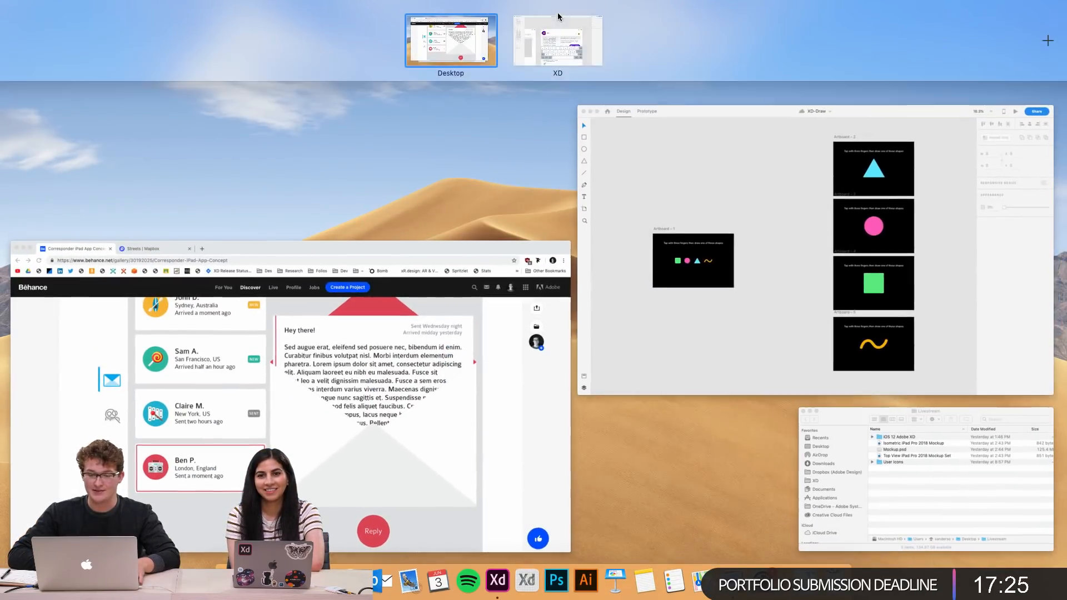
click(561, 45)
mouse_move(341, 35)
mouse_down()
mouse_move(724, 38)
mouse_move(341, 39)
mouse_move(245, 51)
mouse_up()
click(532, 200)
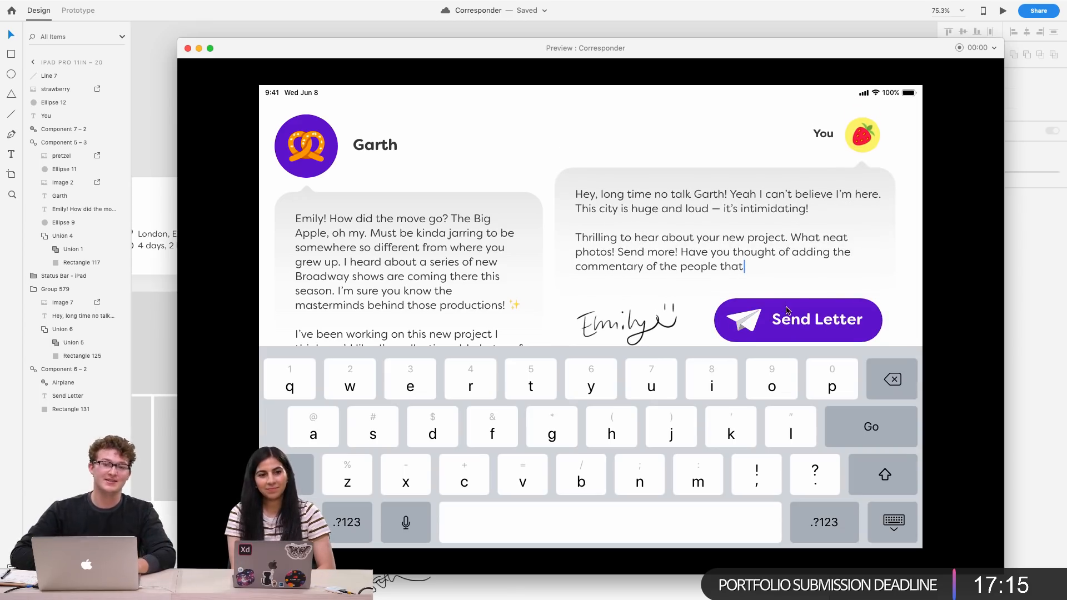
Scroll the Send Letter preview to test the fixed keyboard and status bar, and close the preview
scroll(673, 286, down, 3)
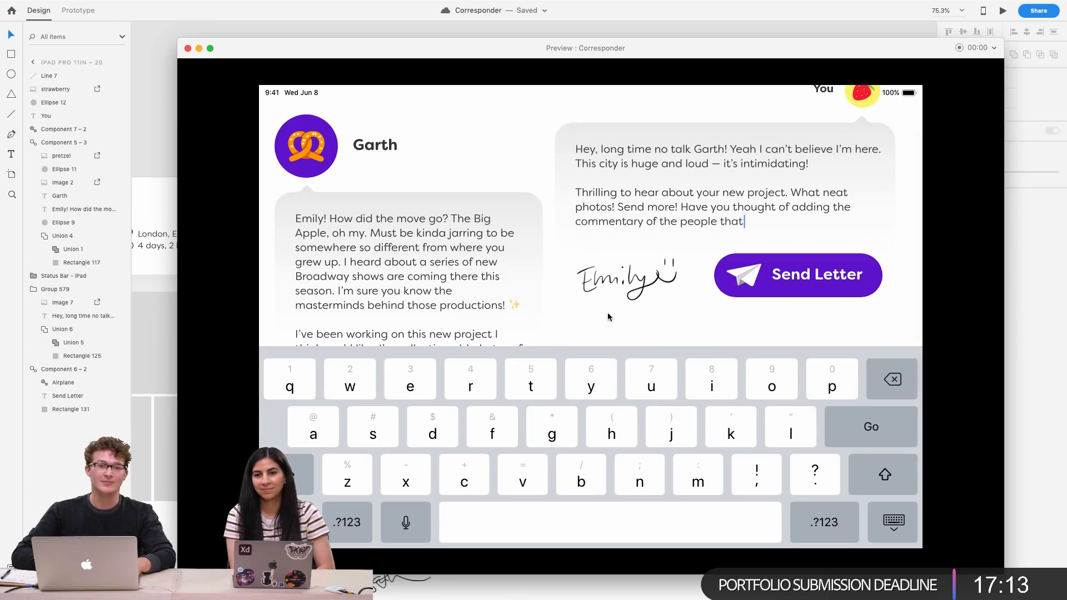
scroll(484, 295, down, 2)
scroll(727, 260, up, 5)
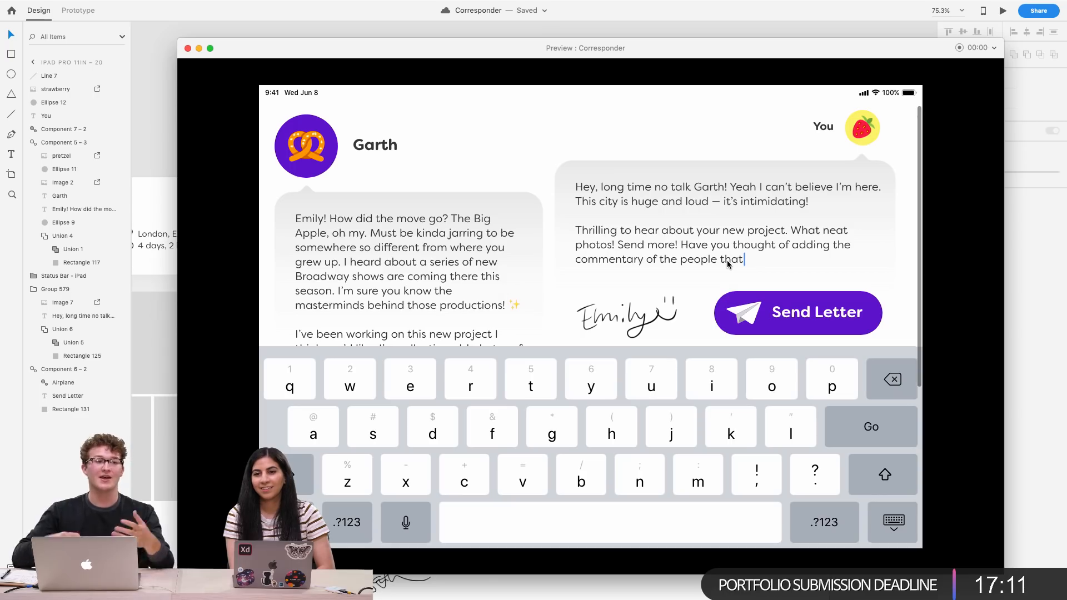
click(188, 49)
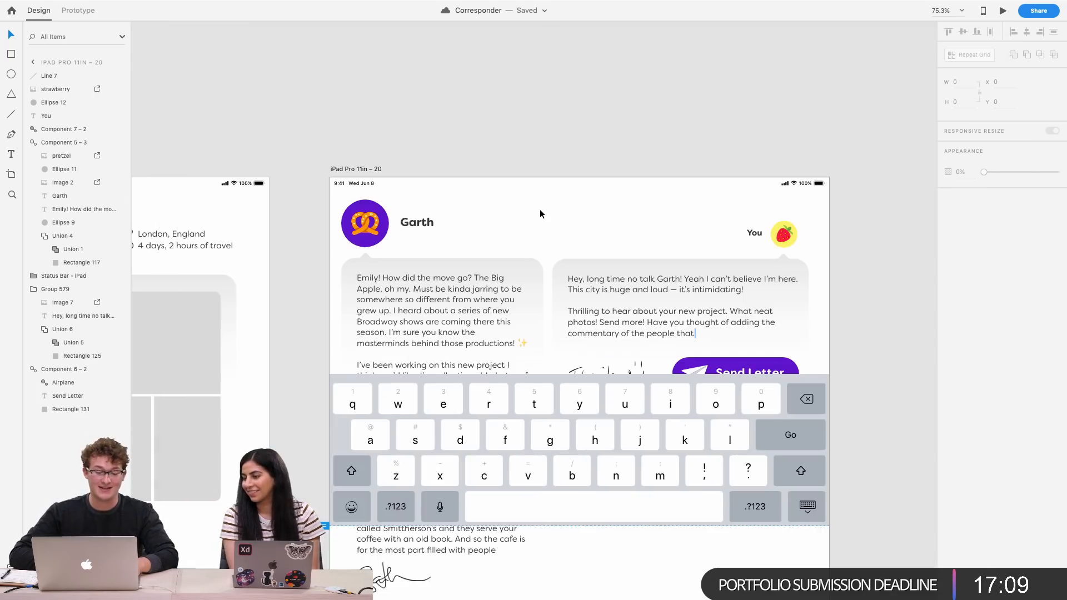
Duplicate the iPad Pro 11in – 20 artboard
scroll(536, 221, down, 3)
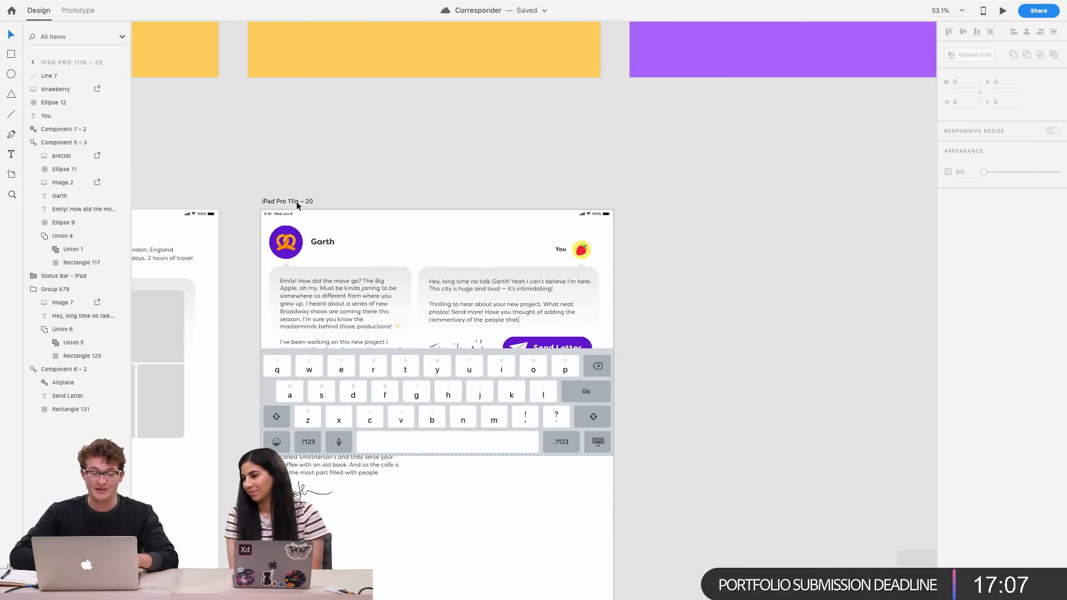
click(300, 202)
key(super+d)
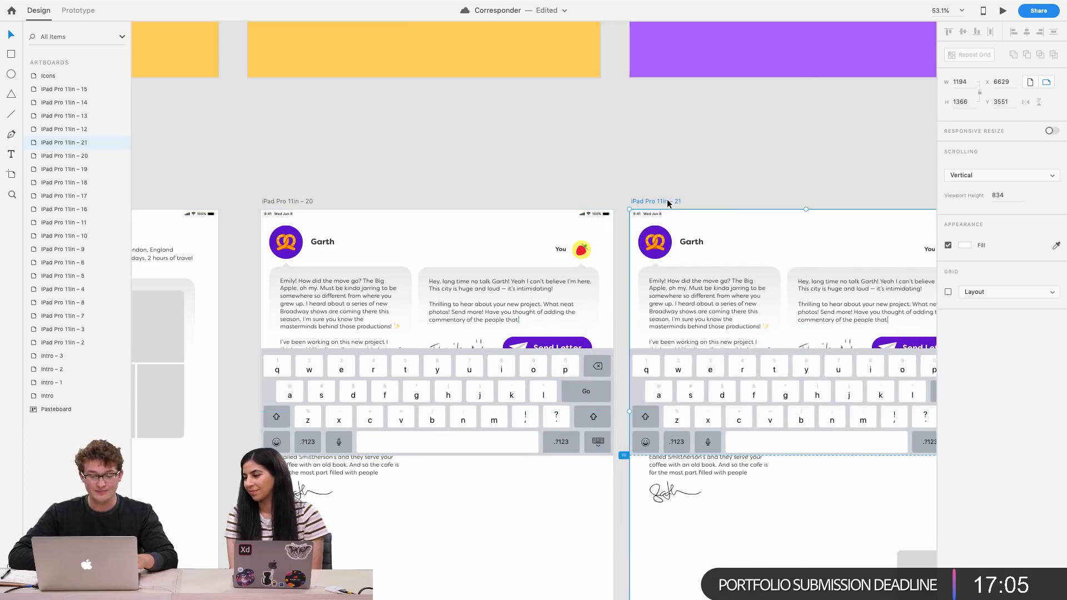
Delete the duplicated iPad Pro 11in – 21 artboard
scroll(667, 199, right, 3)
scroll(667, 199, down, 3)
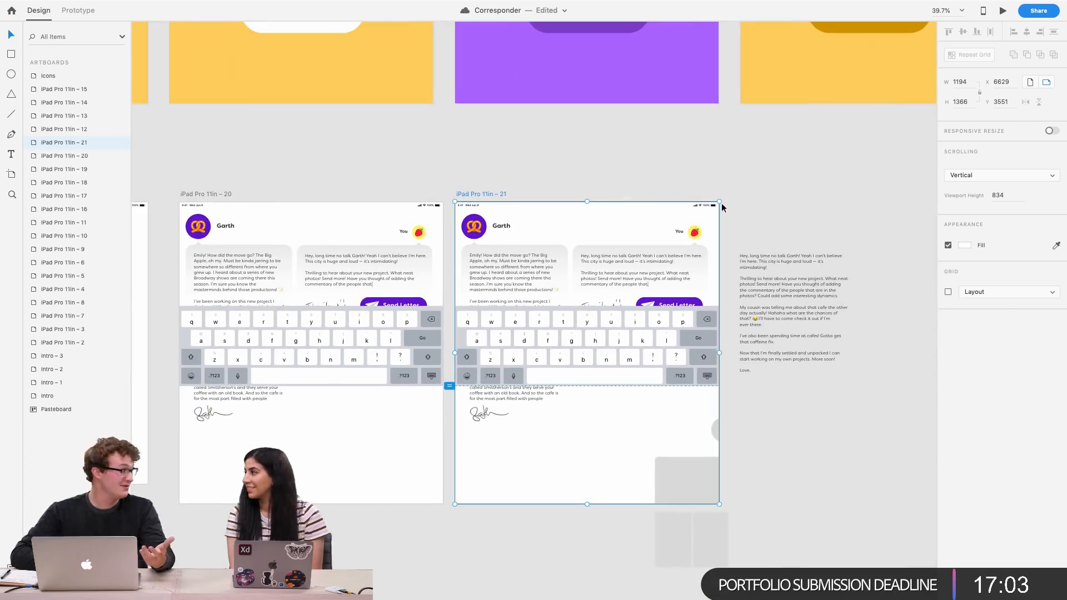
click(642, 266)
scroll(643, 266, up, 3)
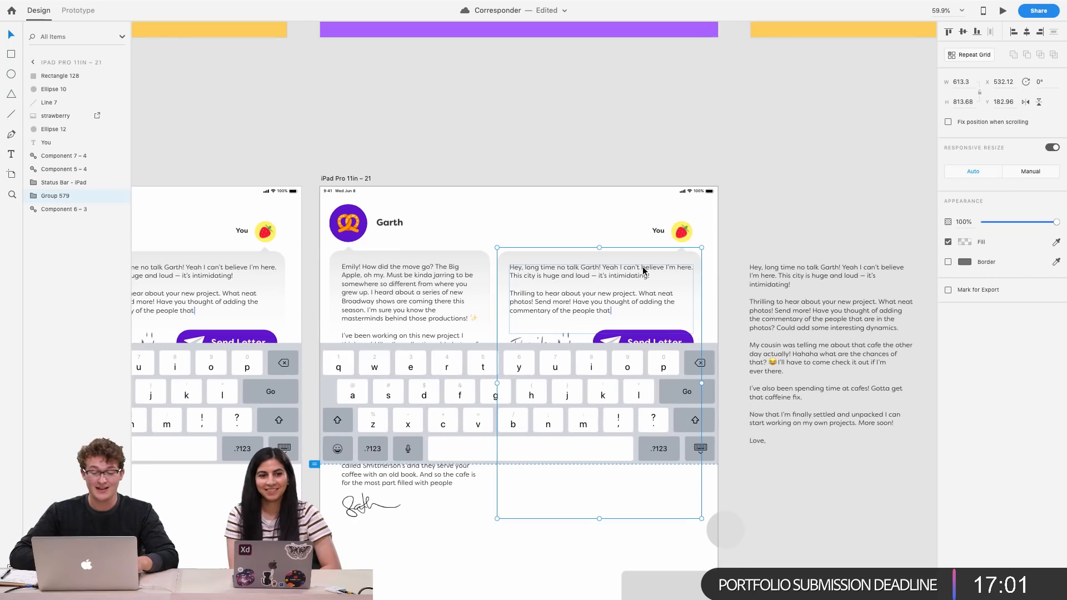
scroll(695, 267, down, 3)
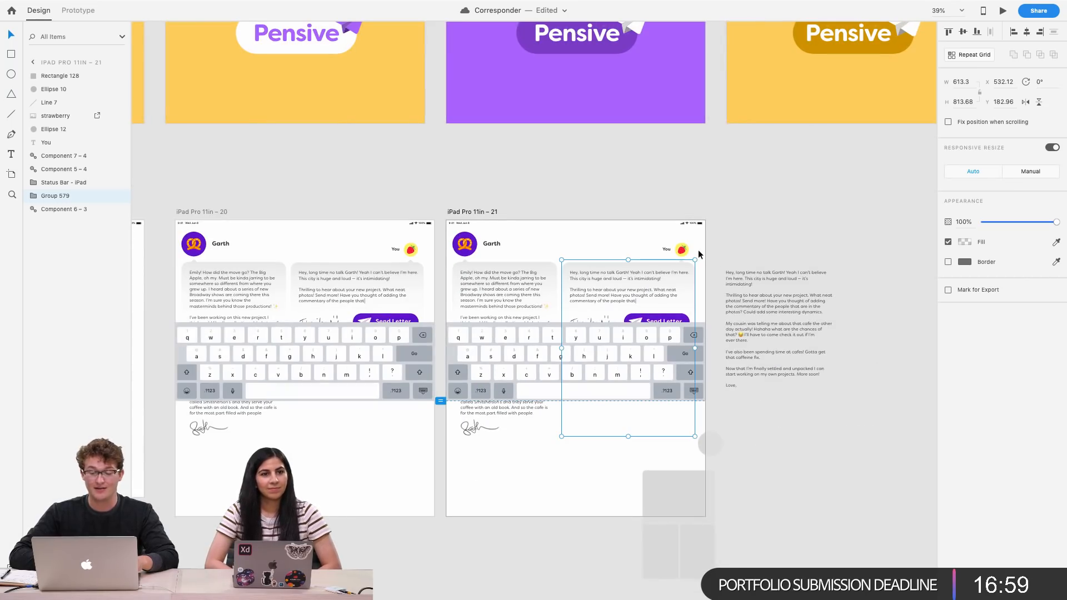
scroll(528, 269, left, 10)
click(424, 319)
scroll(423, 315, left, 2)
scroll(479, 338, down, 5)
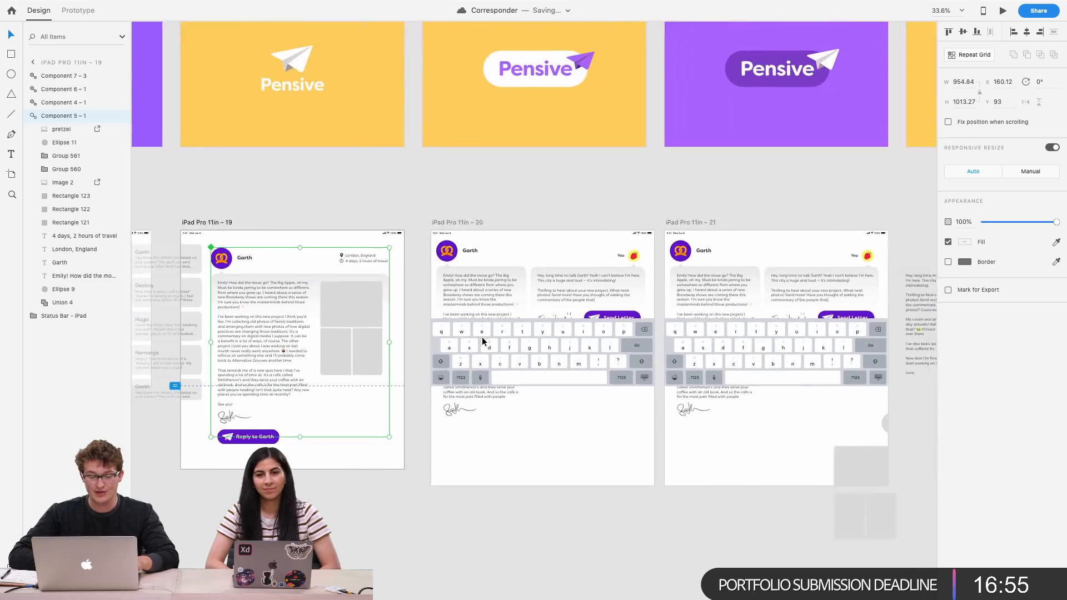
click(615, 264)
key(Delete)
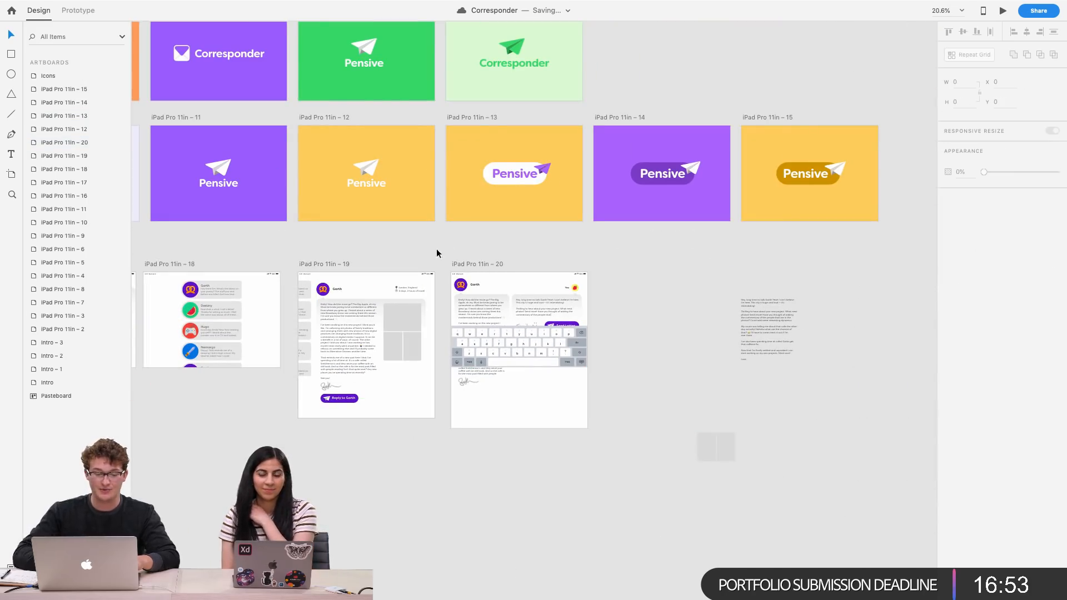
Duplicate the iPad Pro 11in – 19 reply artboard as a new artboard
click(317, 264)
key(super+z)
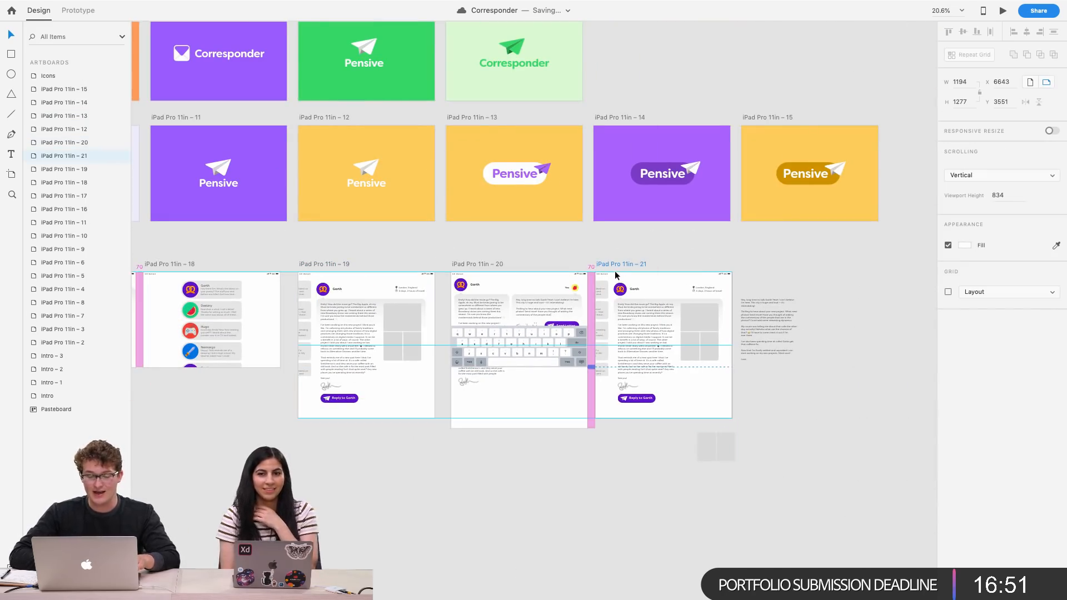
scroll(526, 292, up, 5)
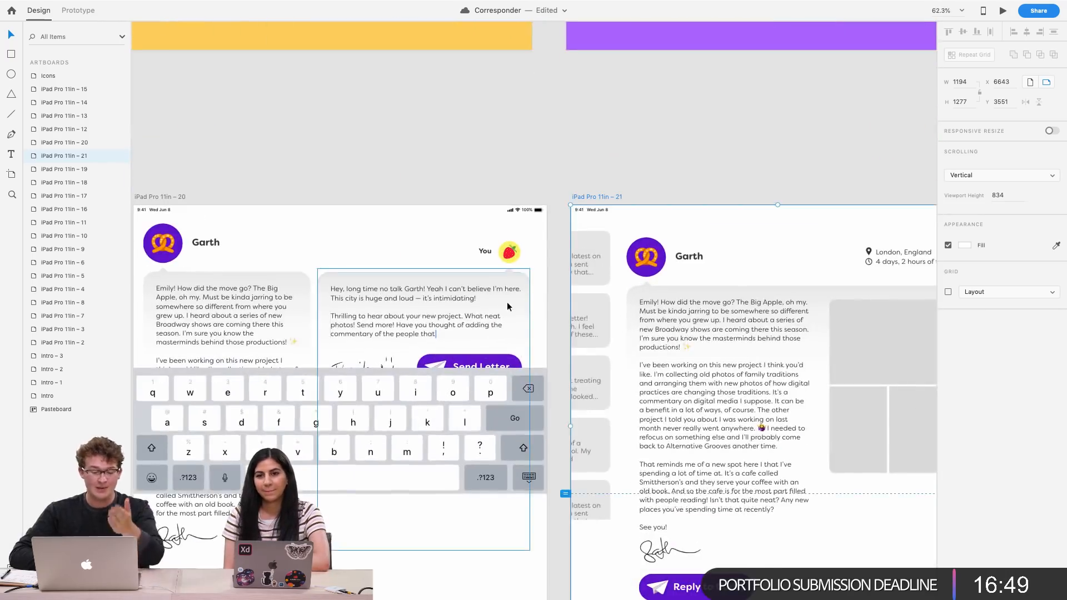
scroll(507, 302, down, 4)
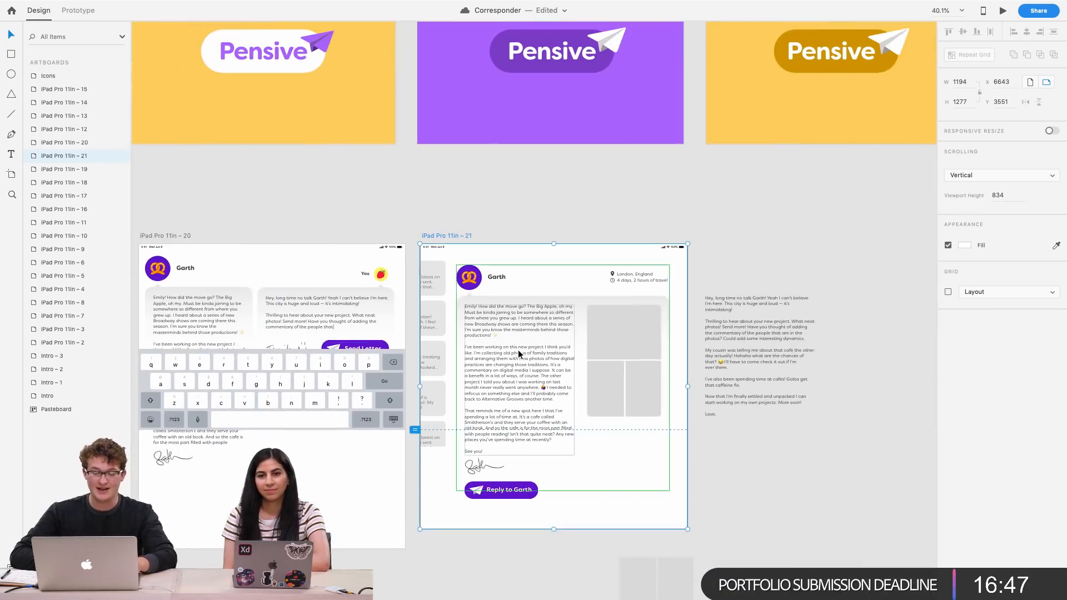
Drag a copy of the letter card below the original on the new artboard
click(738, 342)
scroll(738, 341, down, 1)
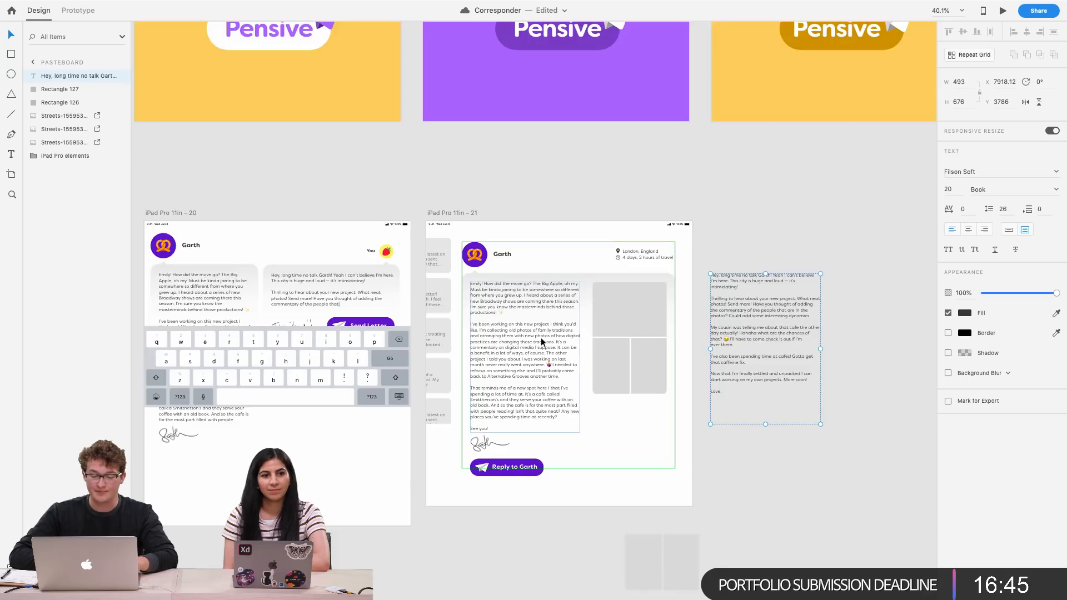
scroll(541, 337, up, 2)
click(551, 388)
drag(566, 398, 536, 572)
Try filling a grey placeholder rectangle with the strawberry image and undo the fill
click(669, 468)
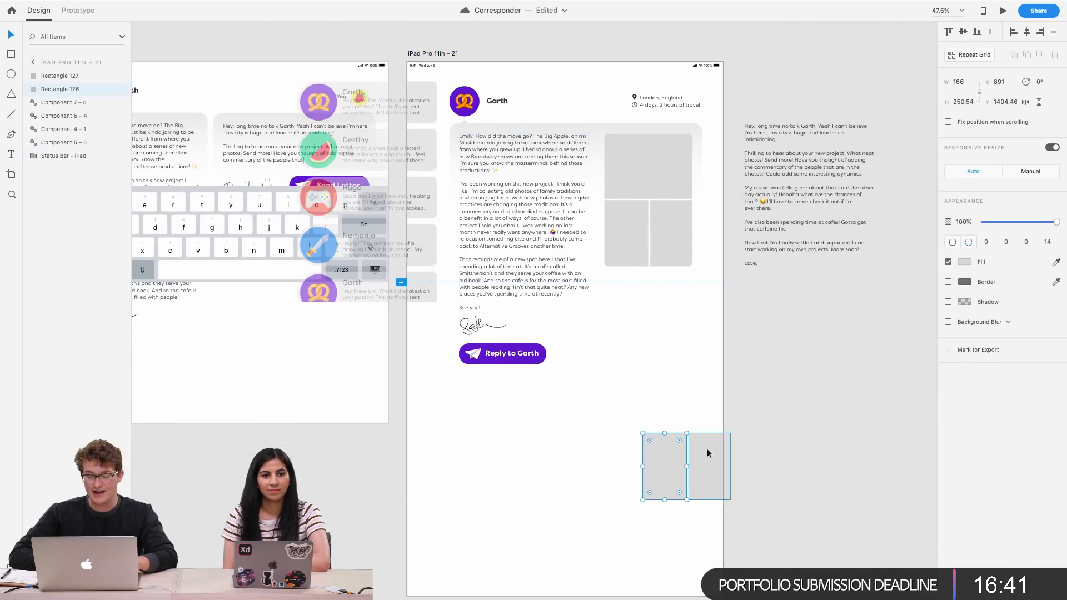
right_click(707, 450)
click(824, 423)
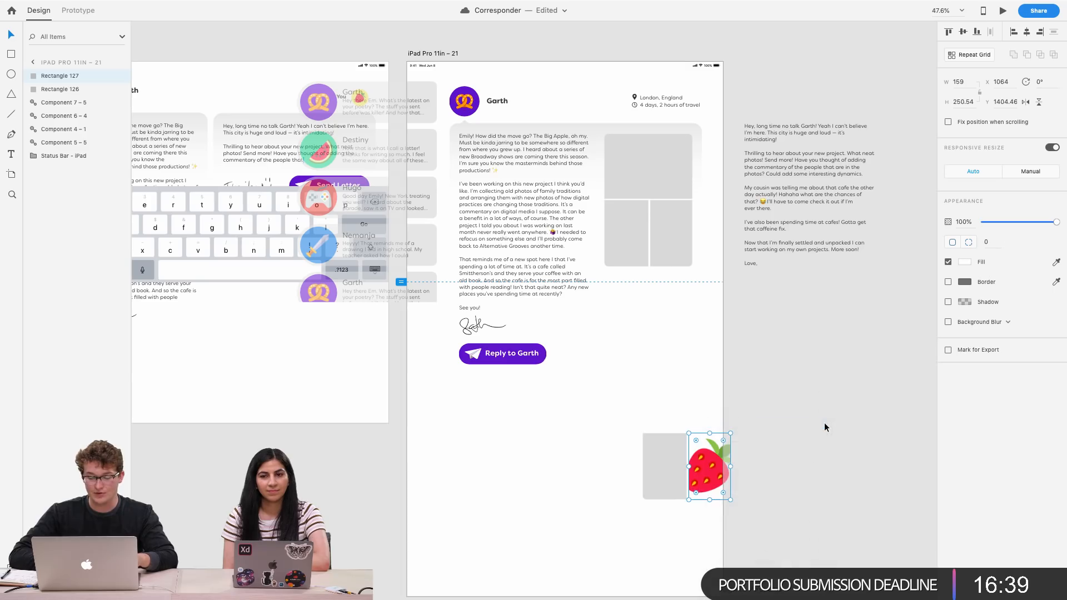
key(ctrl+z)
Delete the leftover grey placeholder rectangle beside the new artboard
shift+click(655, 471)
key(Delete)
scroll(657, 470, down, 4)
Reposition the empty component block beneath the Reply to Garth button on the new artboard
click(609, 469)
drag(609, 468, 665, 401)
scroll(665, 401, up, 3)
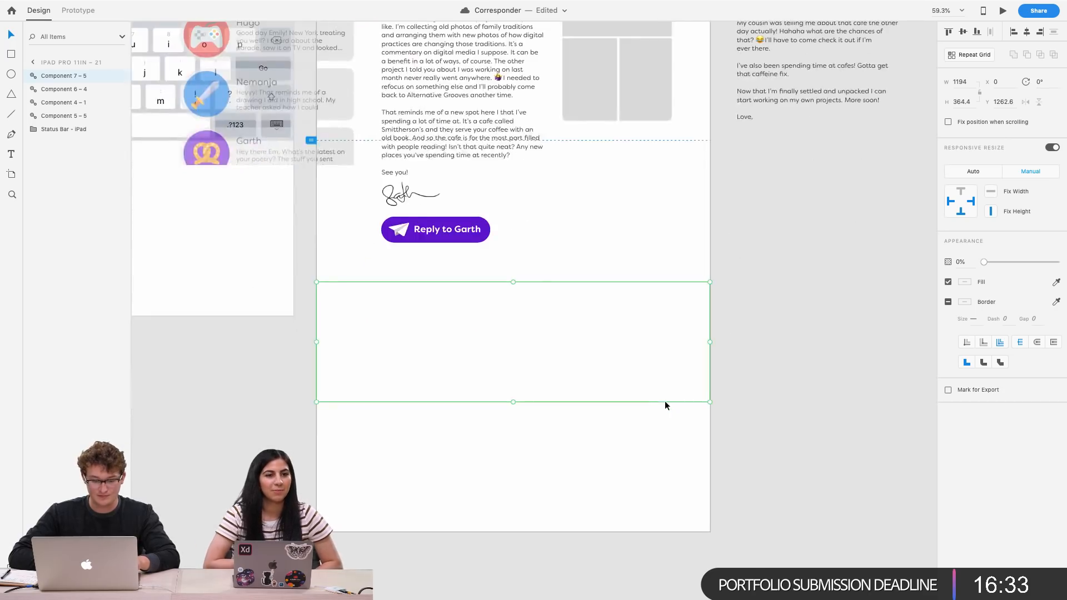
scroll(664, 402, down, 2)
scroll(668, 399, down, 1)
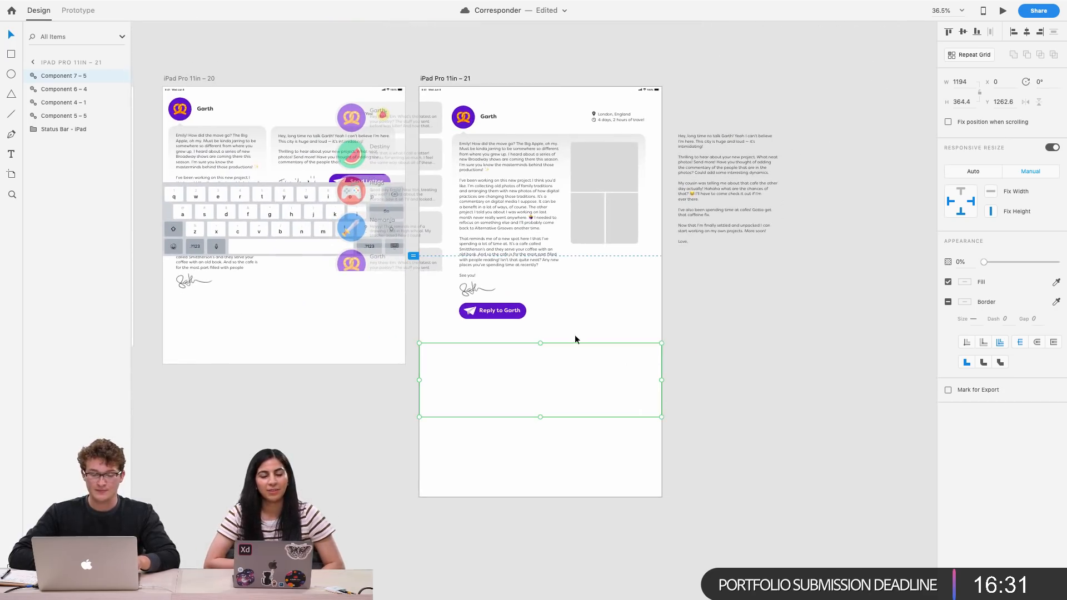
scroll(575, 364, up, 3)
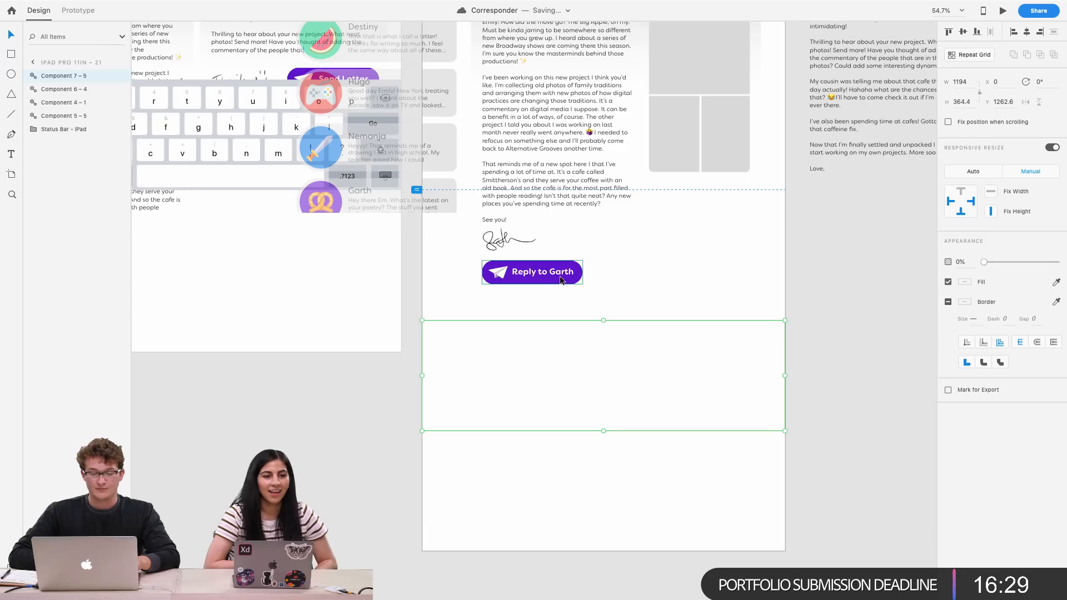
Select the Reply to Garth button and the letter card to check their layout
click(560, 278)
scroll(560, 278, up, 3)
click(560, 278)
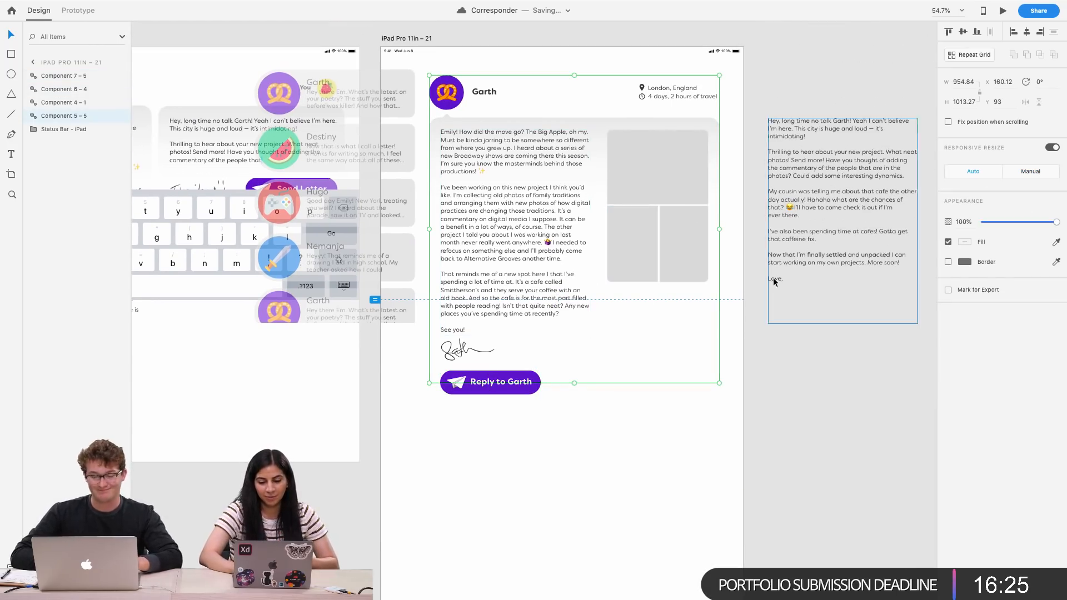
scroll(672, 272, down, 5)
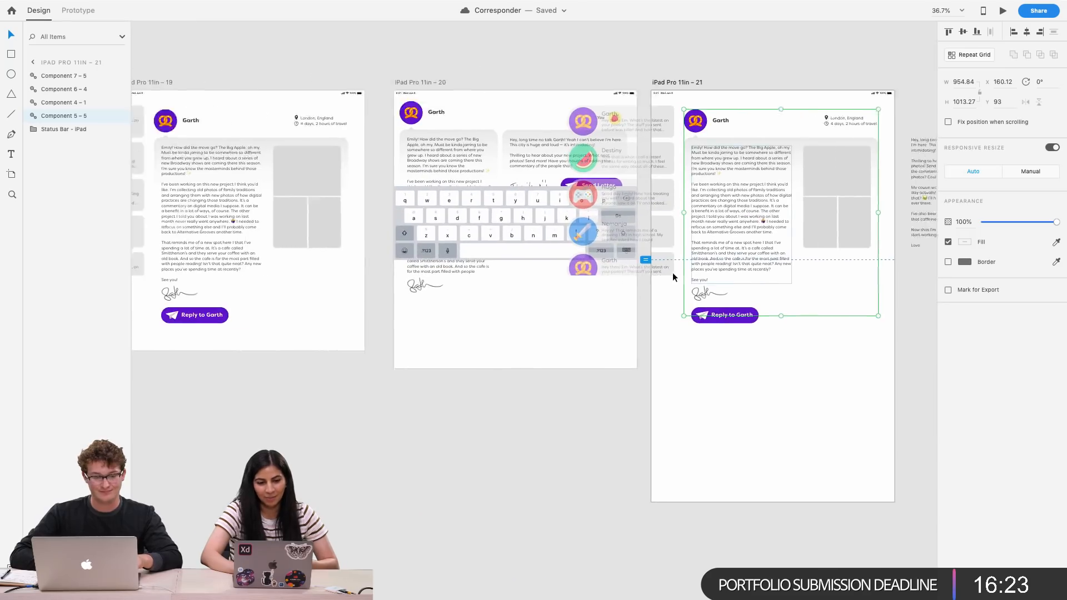
scroll(673, 272, right, 10)
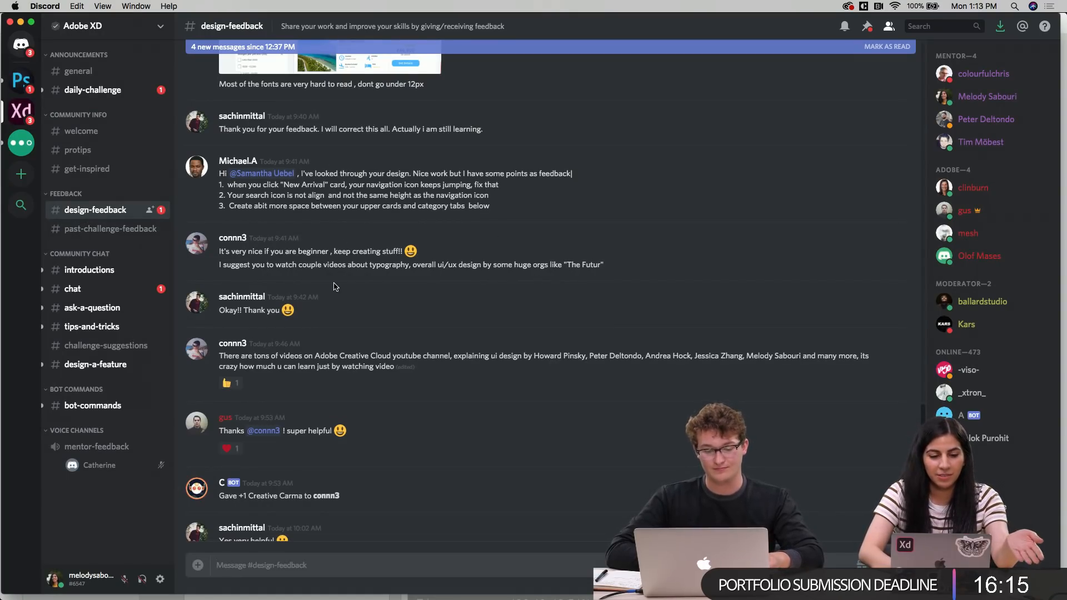
Switch to Discord and browse the design-feedback and ask-a-question channels
scroll(340, 255, down, 6)
scroll(335, 286, down, 4)
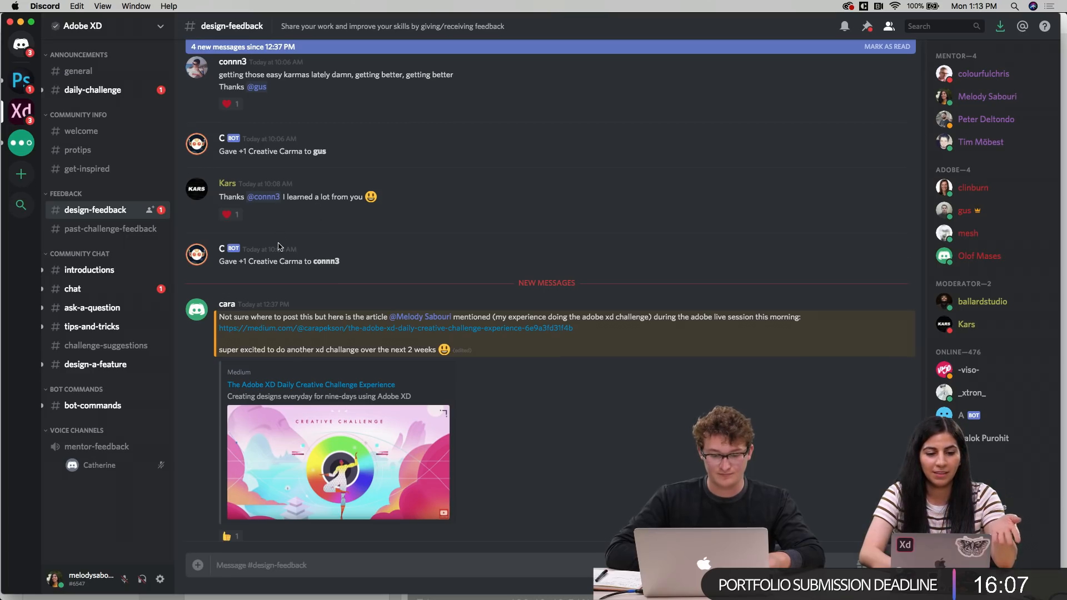
scroll(279, 247, down, 3)
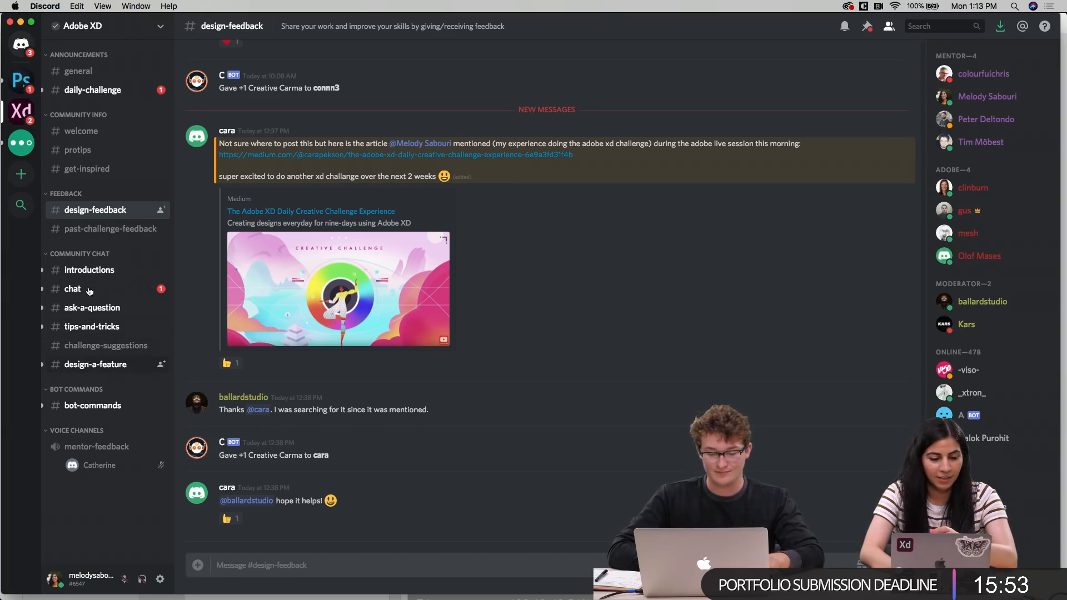
click(78, 310)
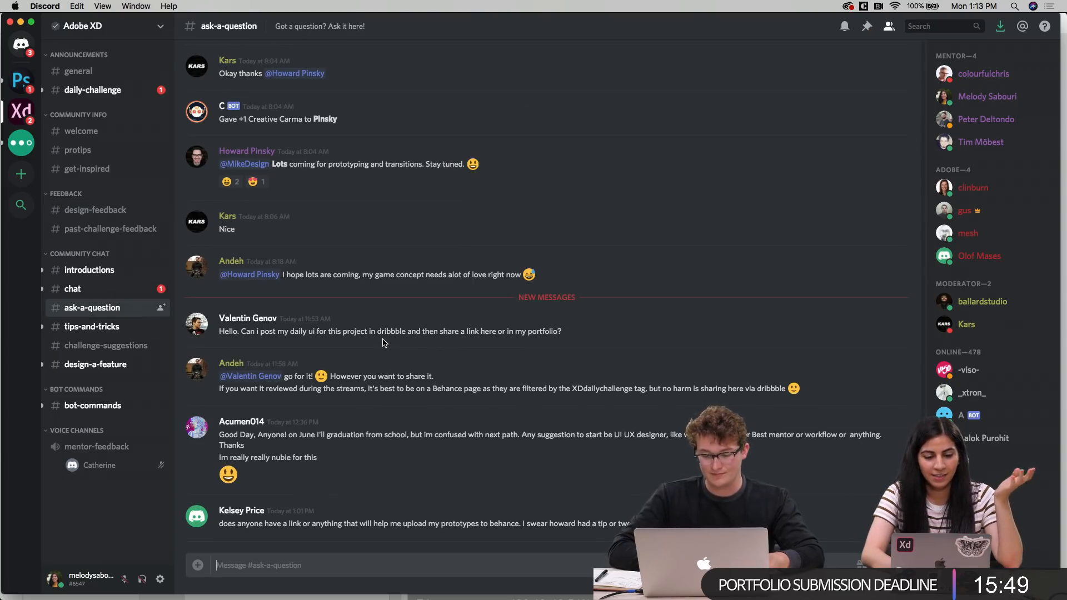
scroll(517, 138, up, 5)
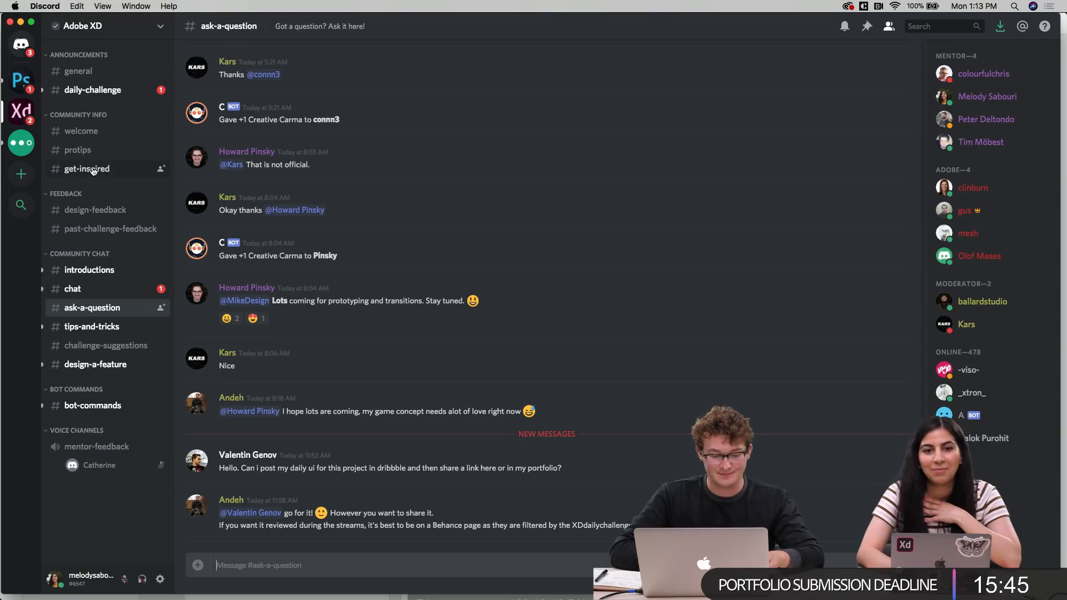
click(89, 210)
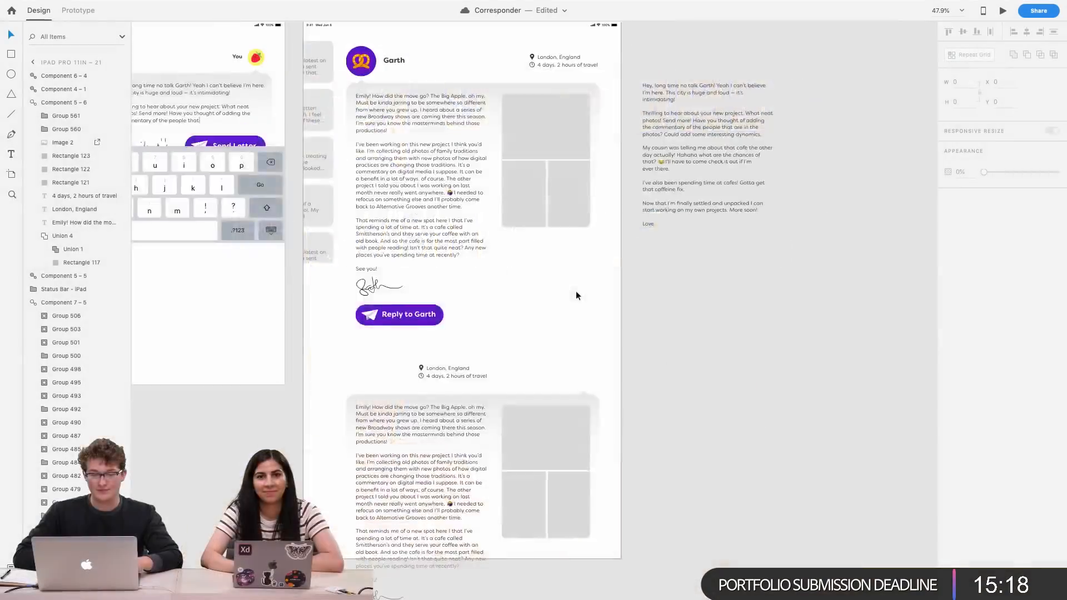
Return to the artboards and select the strawberry avatar and You label on the Send Letter artboard
scroll(576, 291, up, 5)
scroll(475, 215, left, 5)
click(410, 186)
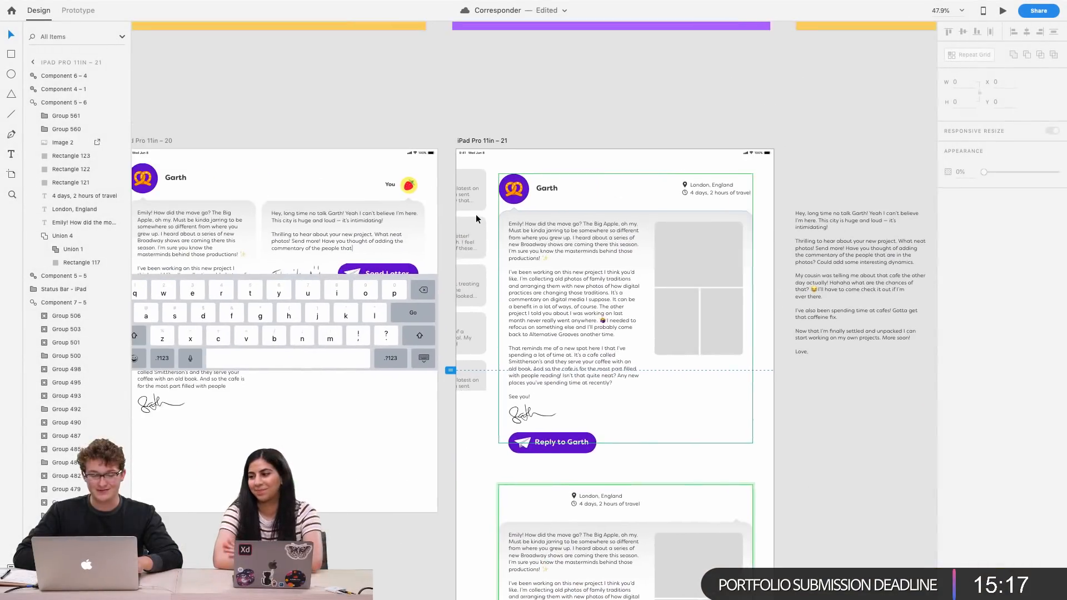
scroll(411, 185, up, 5)
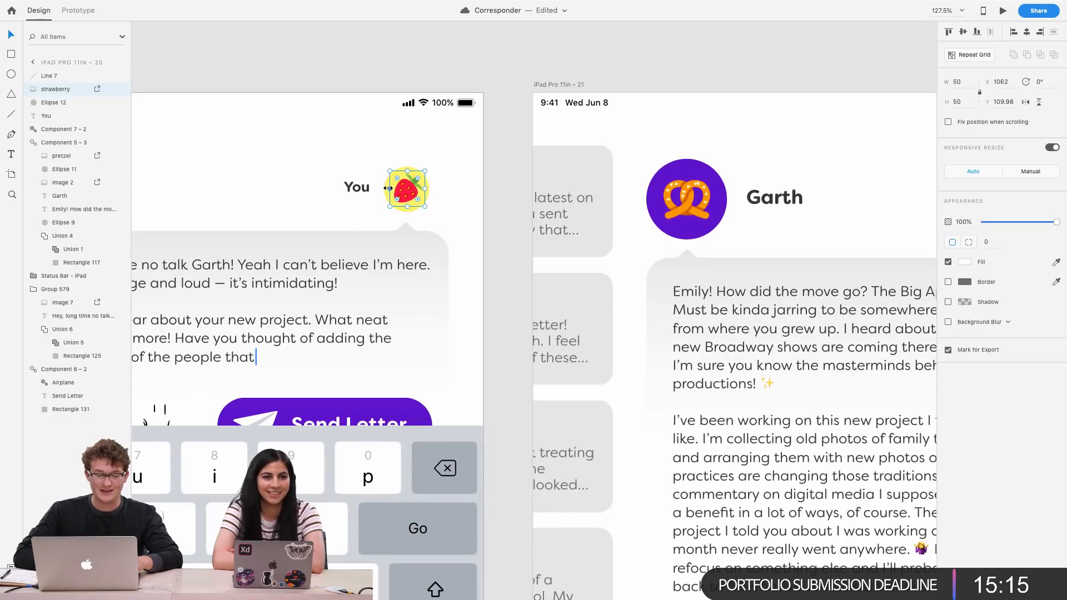
shift+click(387, 184)
shift+click(356, 187)
Paste the strawberry avatar and You label into the new letter block and place them at its upper right
scroll(397, 210, down, 4)
scroll(693, 343, down, 5)
scroll(693, 343, right, 3)
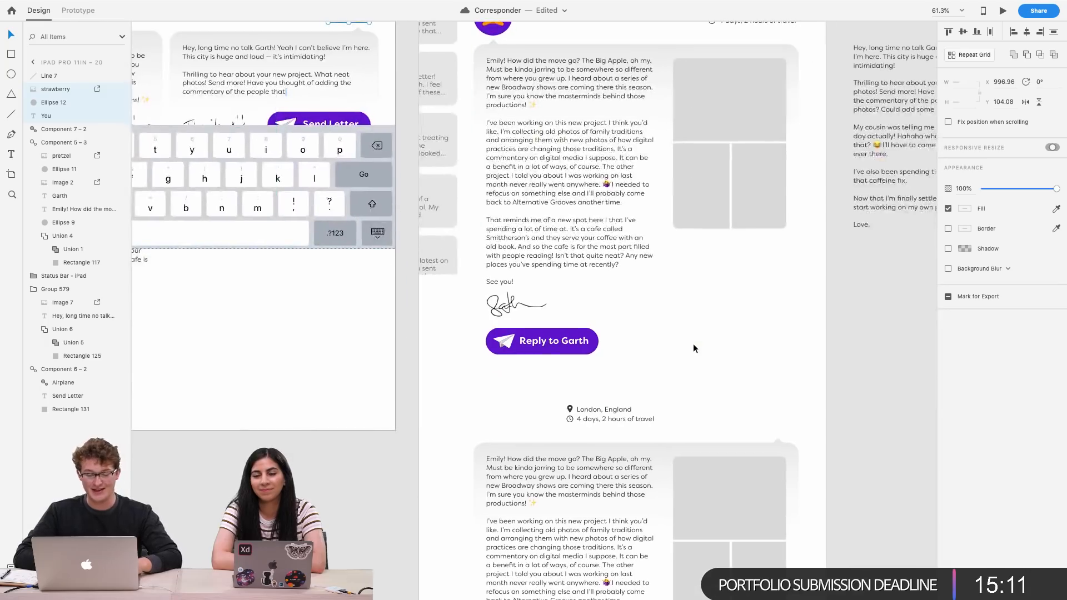
click(678, 412)
scroll(679, 412, up, 3)
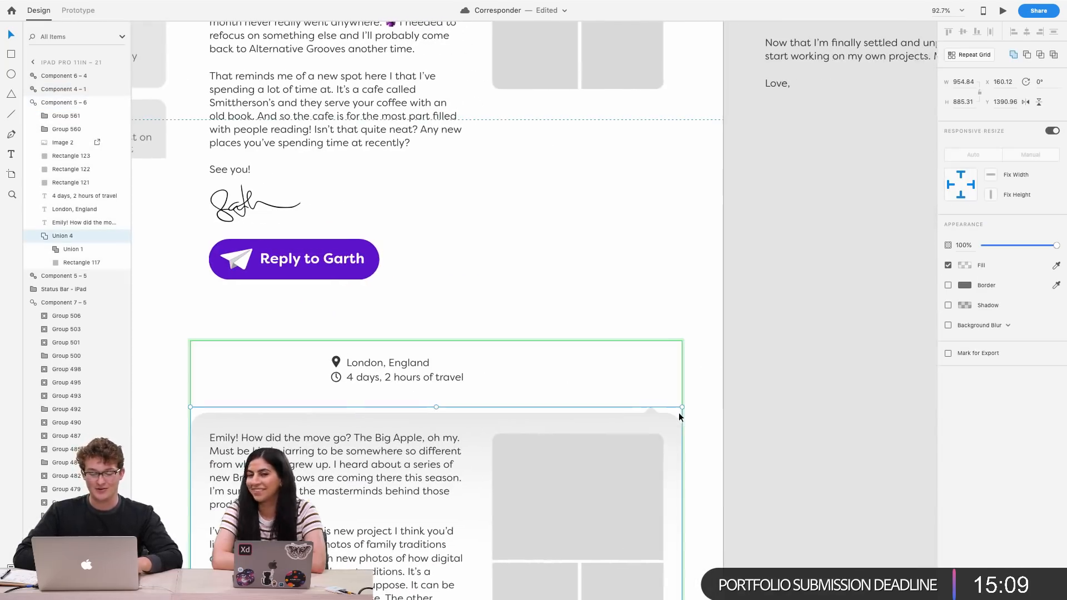
key(super+v)
drag(445, 315, 655, 384)
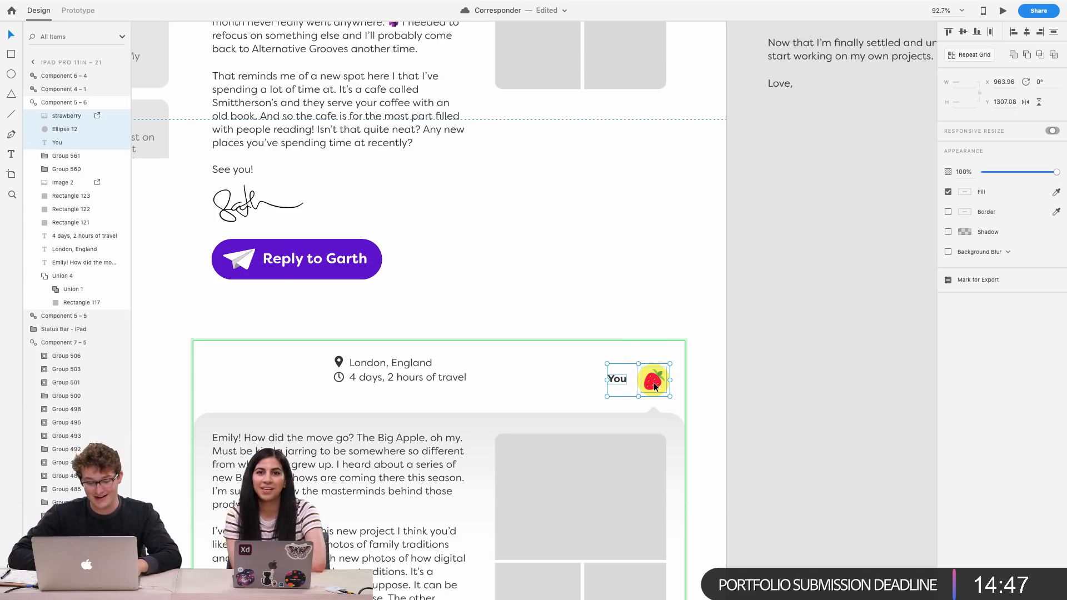
Select the London, England location and travel-time lines with their icons and nudge them down 10 px
click(408, 377)
shift+click(372, 362)
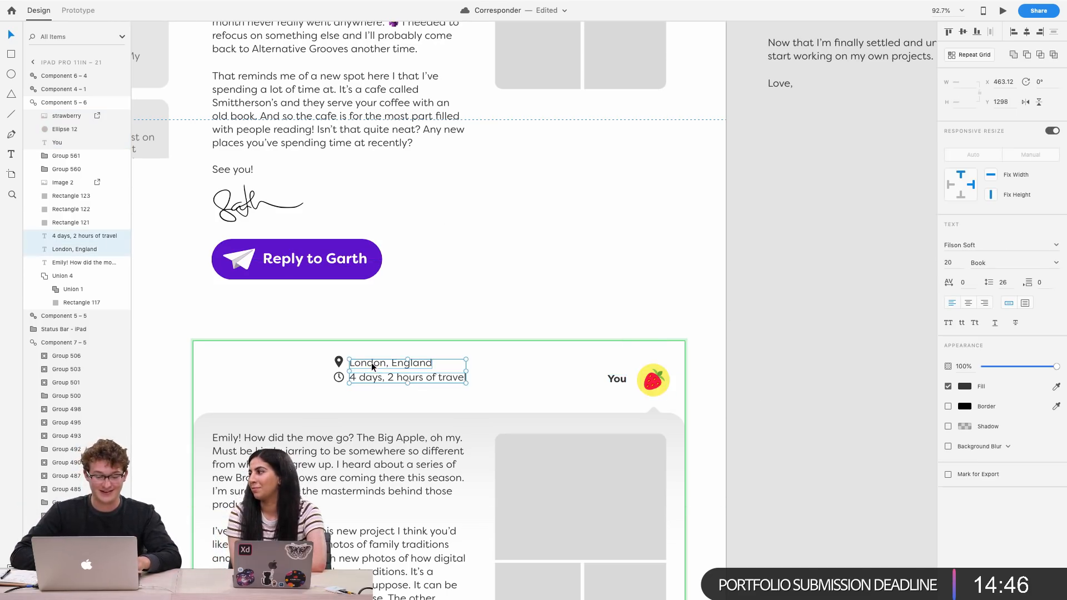
shift+click(338, 361)
shift+click(339, 379)
drag(339, 379, 218, 397)
scroll(217, 393, down, 4)
scroll(218, 394, up, 3)
scroll(217, 394, down, 4)
scroll(217, 393, up, 5)
scroll(217, 392, up, 3)
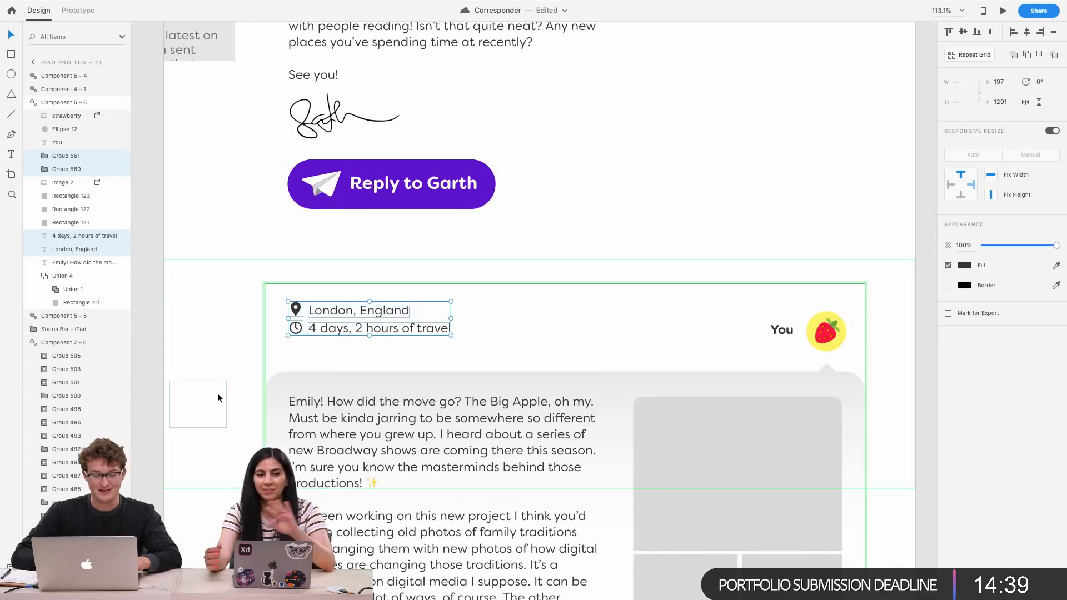
key(shift+Down)
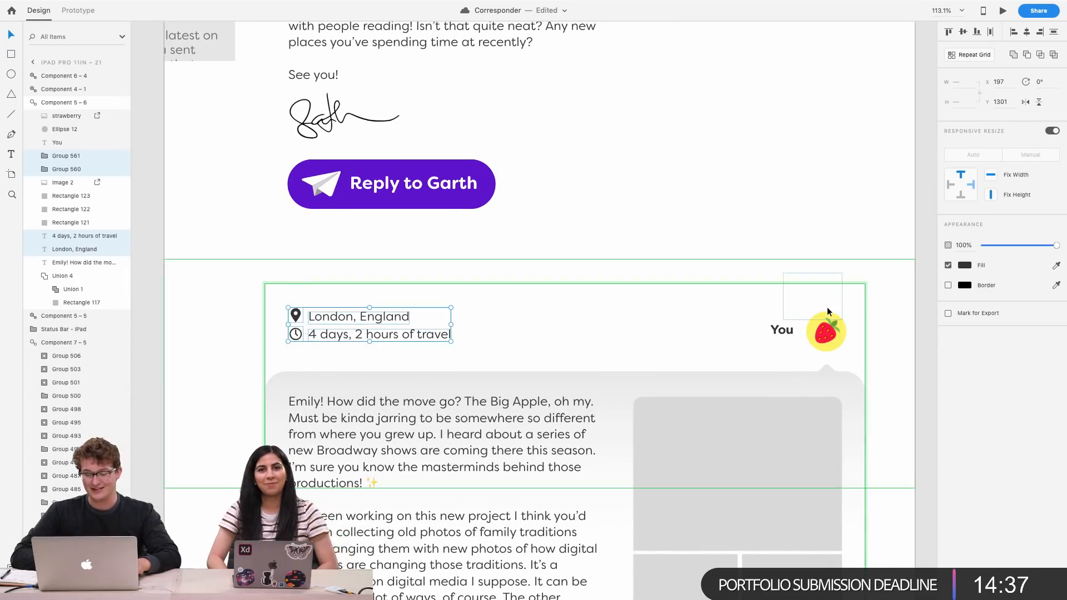
Copy the Hey, long time no talk Garth reply from the pasteboard and paste it as the new letter card's text
scroll(827, 312, up, 3)
scroll(826, 312, down, 5)
scroll(827, 307, down, 6)
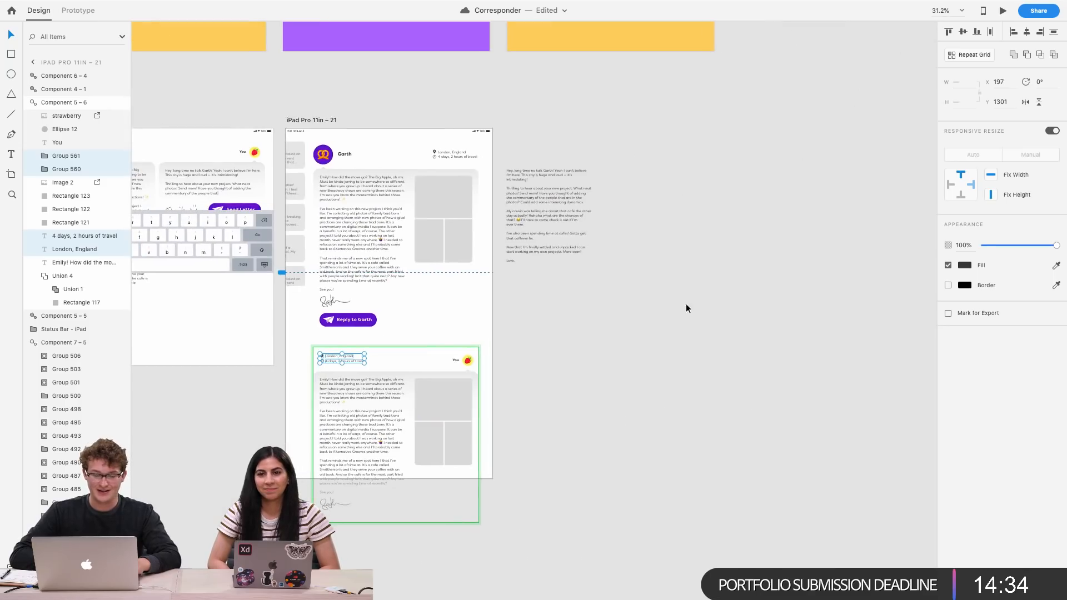
click(547, 218)
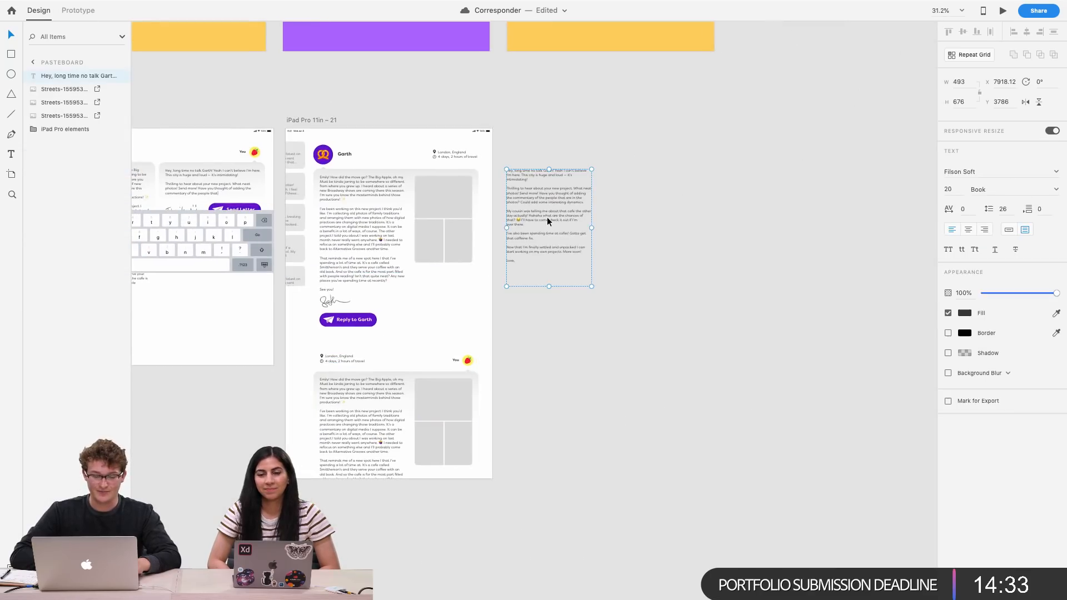
double_click(547, 219)
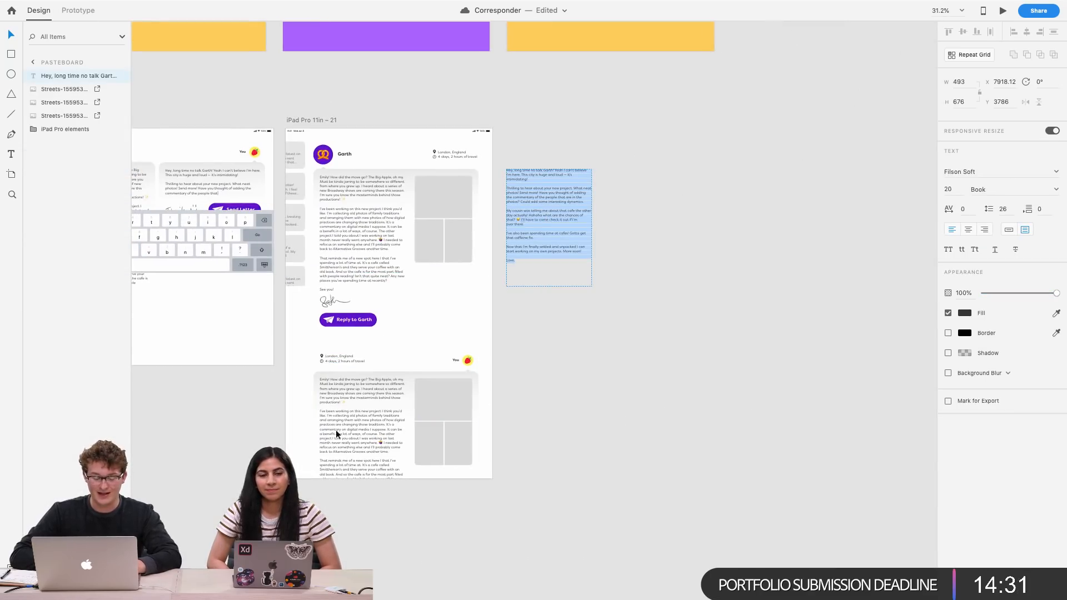
double_click(355, 425)
double_click(355, 424)
text(Hey, long time no talk Garth! Yeah I can't believe I'm here. This city is huge and loud – it's intimidating!  Thrilling to hear about your new project. What neat photos! Send more! Have you thought of adding the commentary of the people that are in the photos? Could add some interesting dynamics.  My cousin was telling me about that cafe the other day actually! Hahaha what are the chances of that? 😅 I'll have to come check it out if I'm ever there.  I've also been spending time at cafes! Gotta get that caffeine fix.  Now that I'm finally settled and unpacked I can start working on my own projects. More soon!  Love,)
key(Escape)
Select the second letter's contents and move them further below the Reply to Garth button
scroll(344, 492, up, 3)
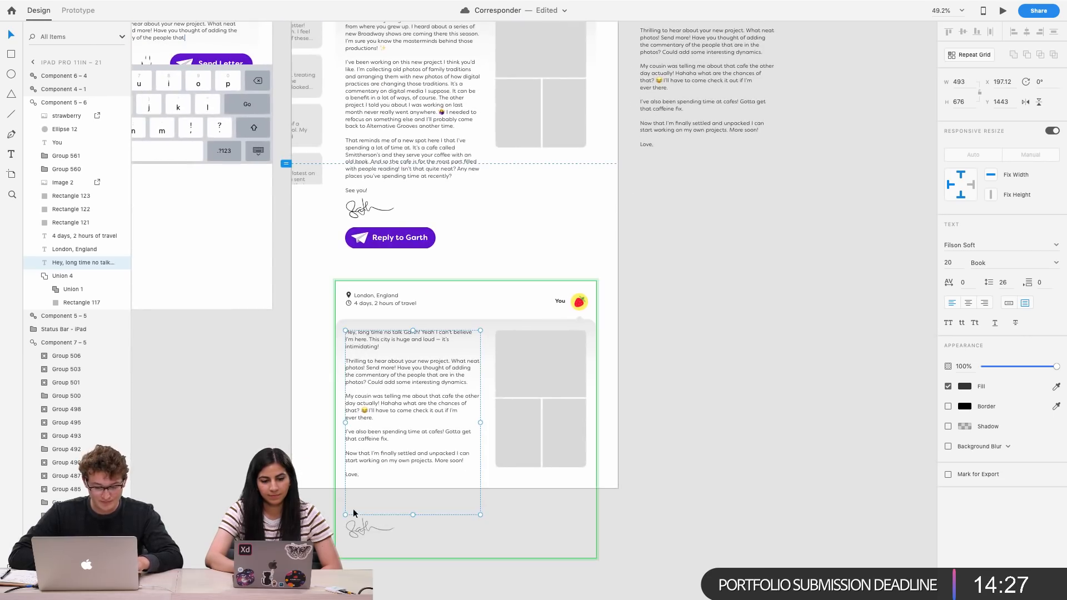
click(360, 495)
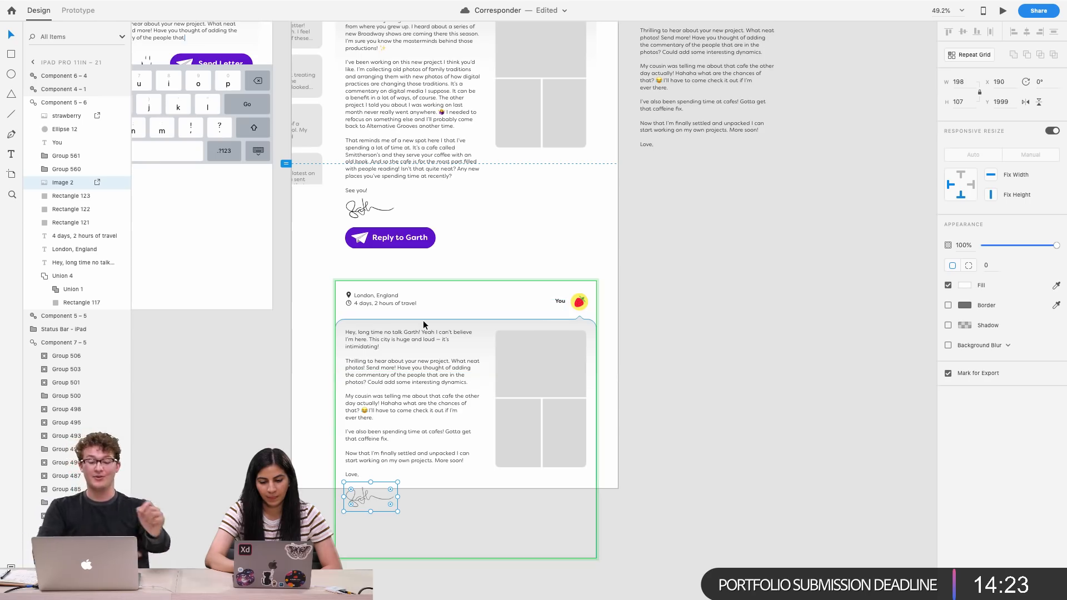
scroll(424, 322, up, 3)
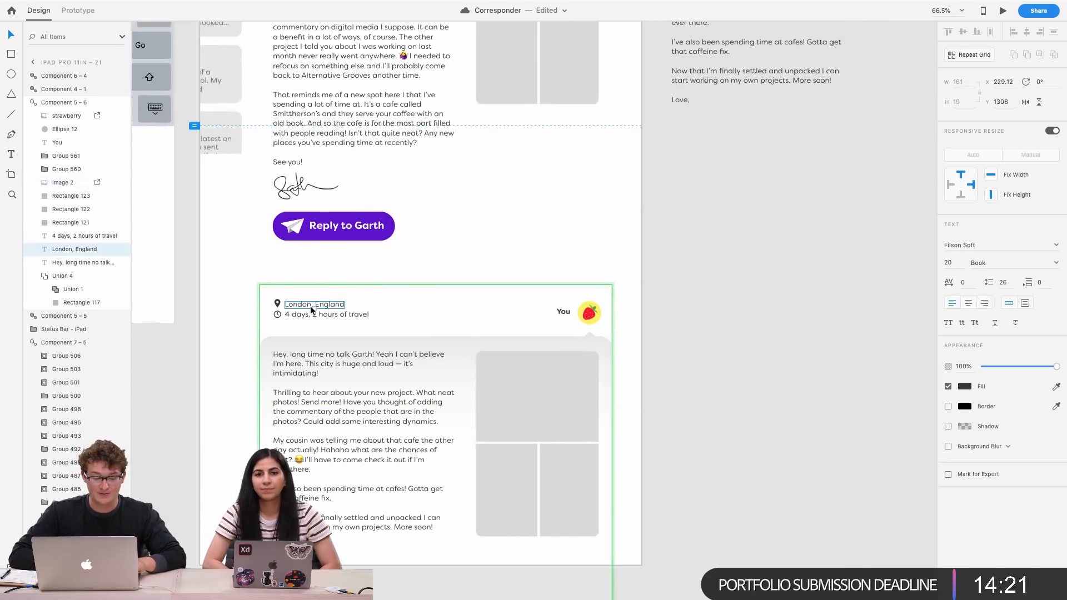
click(311, 310)
scroll(281, 309, up, 2)
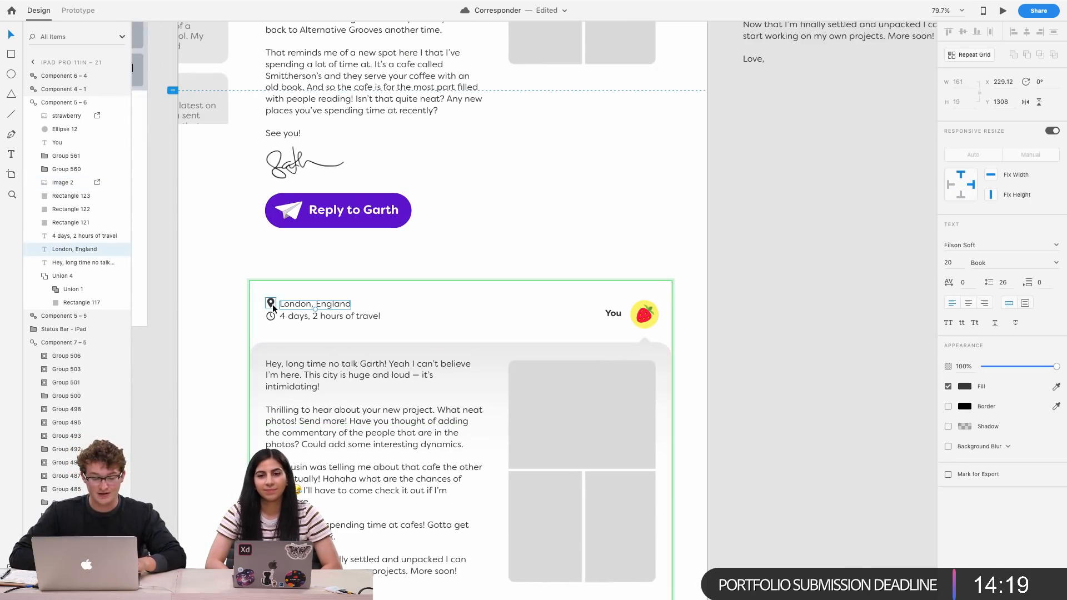
scroll(272, 305, up, 4)
scroll(272, 304, down, 5)
scroll(272, 304, down, 3)
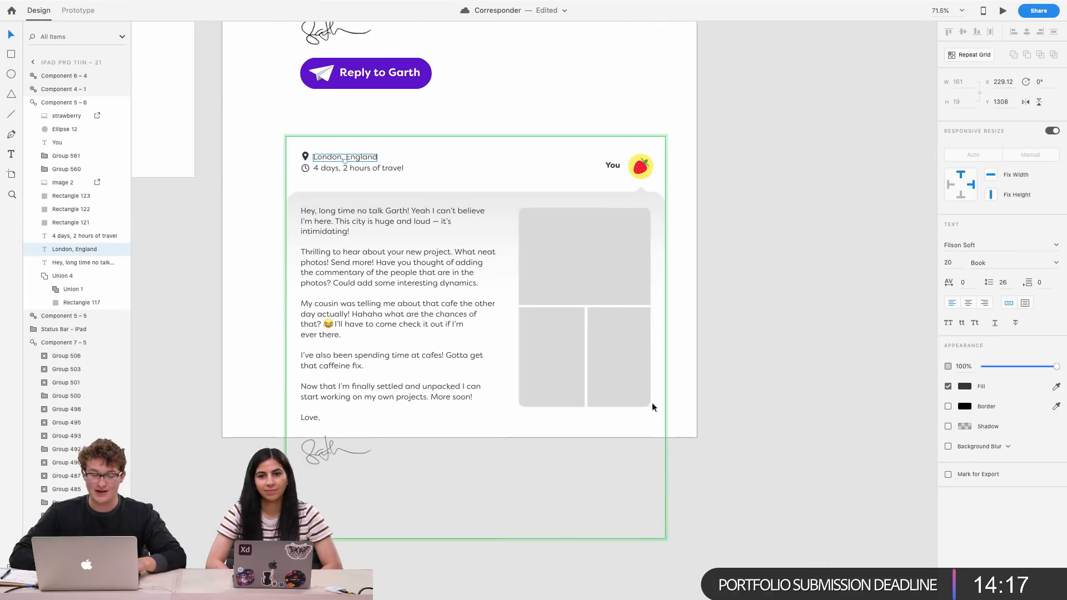
click(717, 340)
drag(738, 459, 315, 162)
click(759, 355)
drag(644, 342, 642, 419)
scroll(639, 314, down, 5)
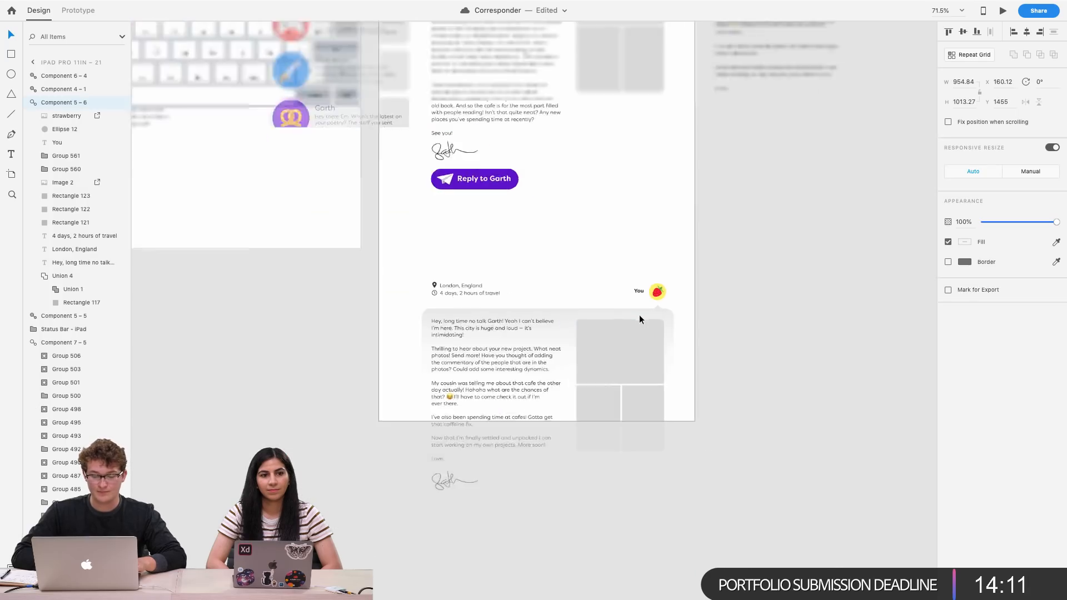
Move the empty component block further down beneath the new letter
click(657, 263)
scroll(474, 154, up, 2)
scroll(474, 154, down, 3)
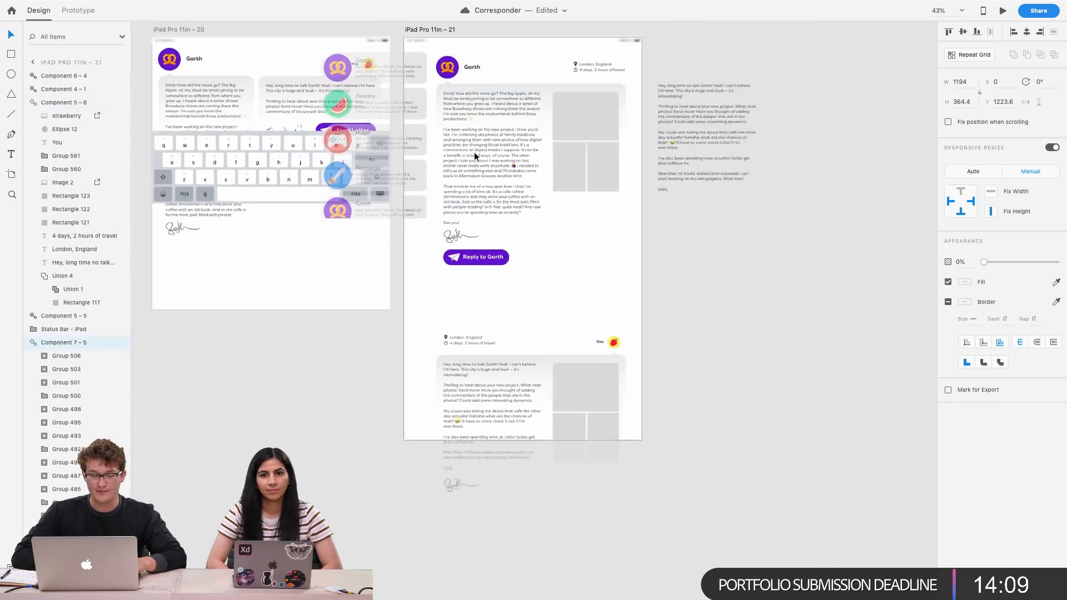
drag(450, 318, 417, 435)
click(432, 289)
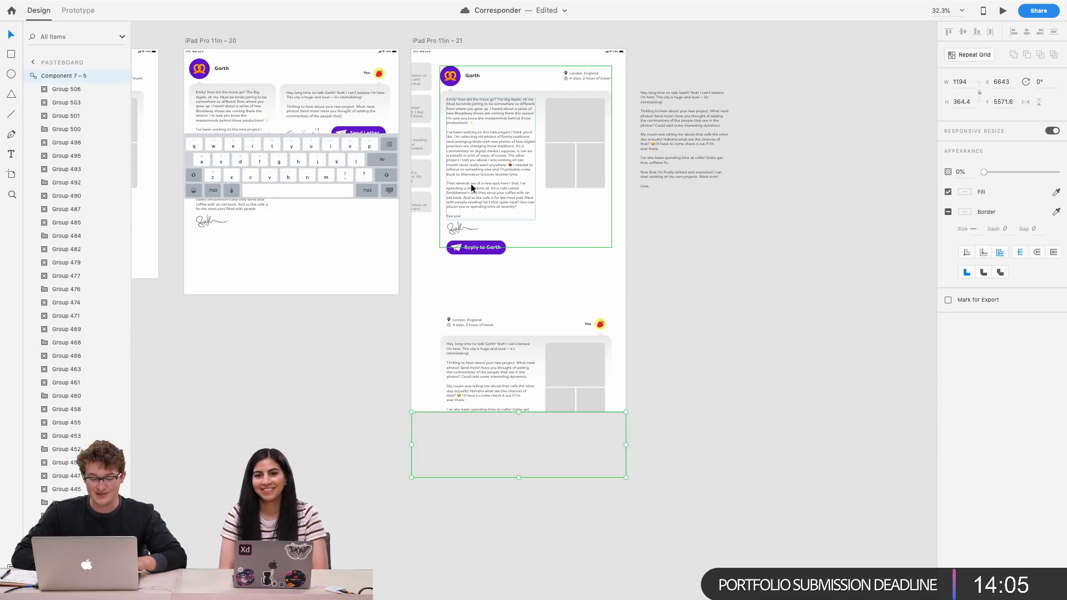
Extend the iPad Pro 11in – 21 artboard's height to fit the added letter
click(431, 41)
drag(519, 412, 517, 548)
scroll(561, 294, up, 4)
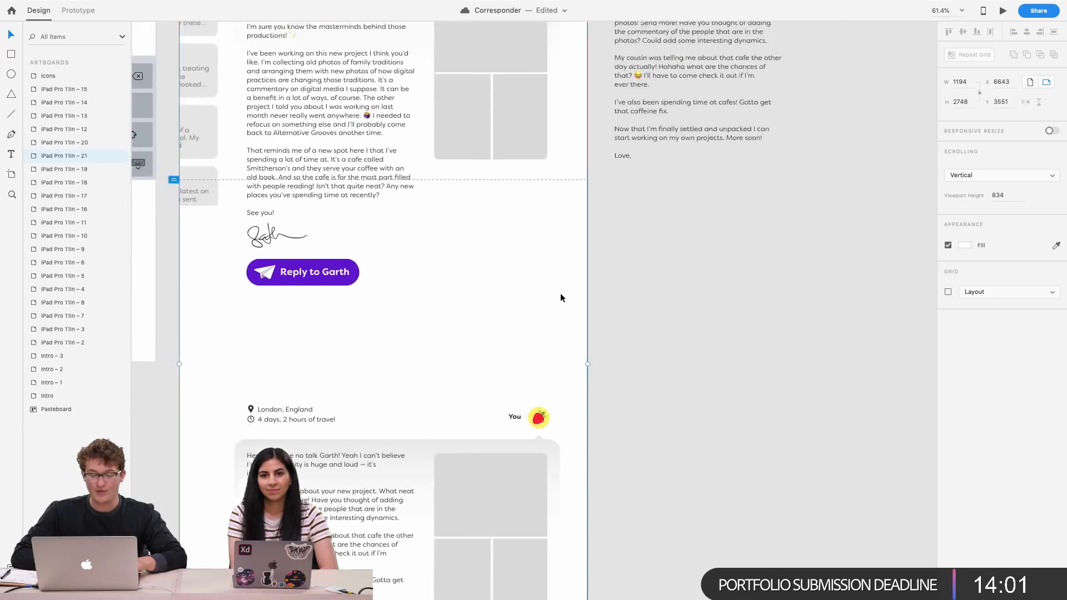
Paste the North Atlantic map image into the gap between the two letters and resize it to about 955 × 781
scroll(560, 295, down, 6)
scroll(560, 295, right, 4)
scroll(715, 305, up, 4)
click(455, 371)
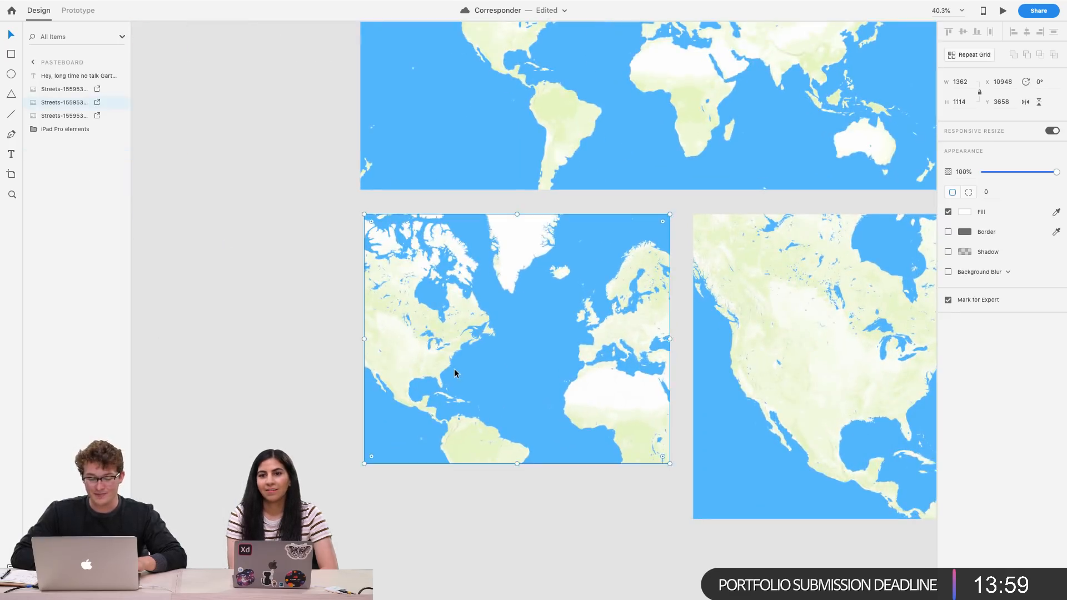
scroll(454, 371, up, 5)
scroll(454, 371, down, 5)
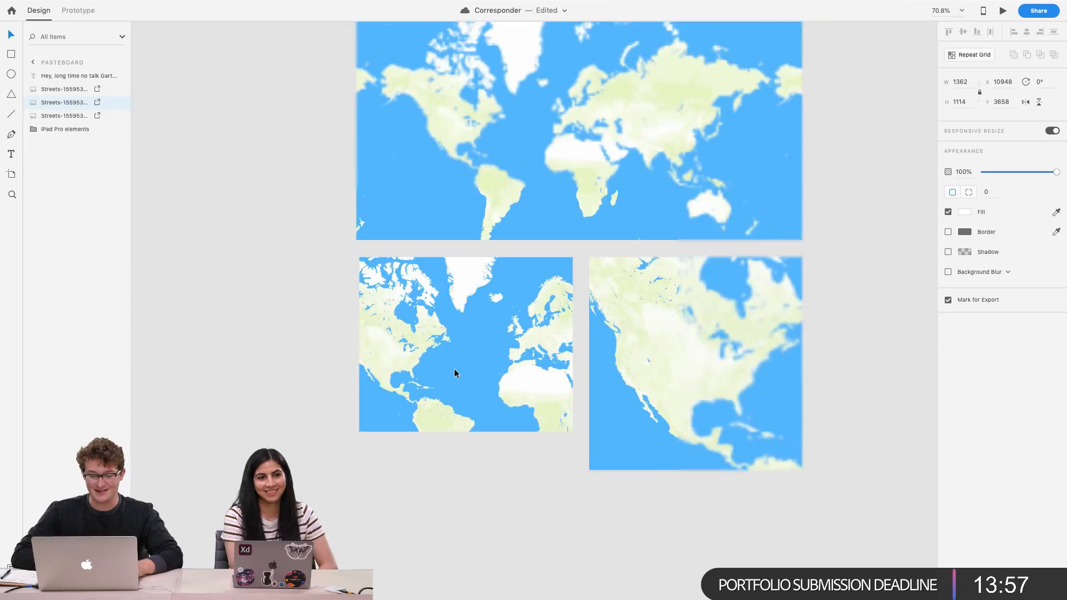
scroll(455, 372, left, 5)
scroll(455, 371, up, 4)
scroll(455, 370, up, 5)
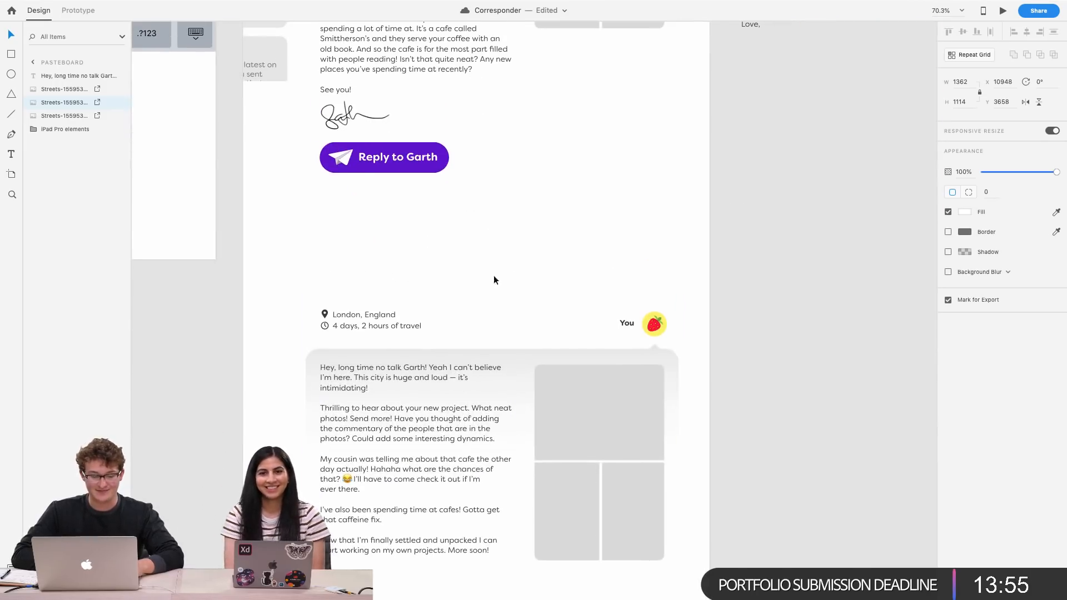
click(495, 265)
key(super+v)
drag(742, 529, 681, 477)
drag(422, 362, 447, 404)
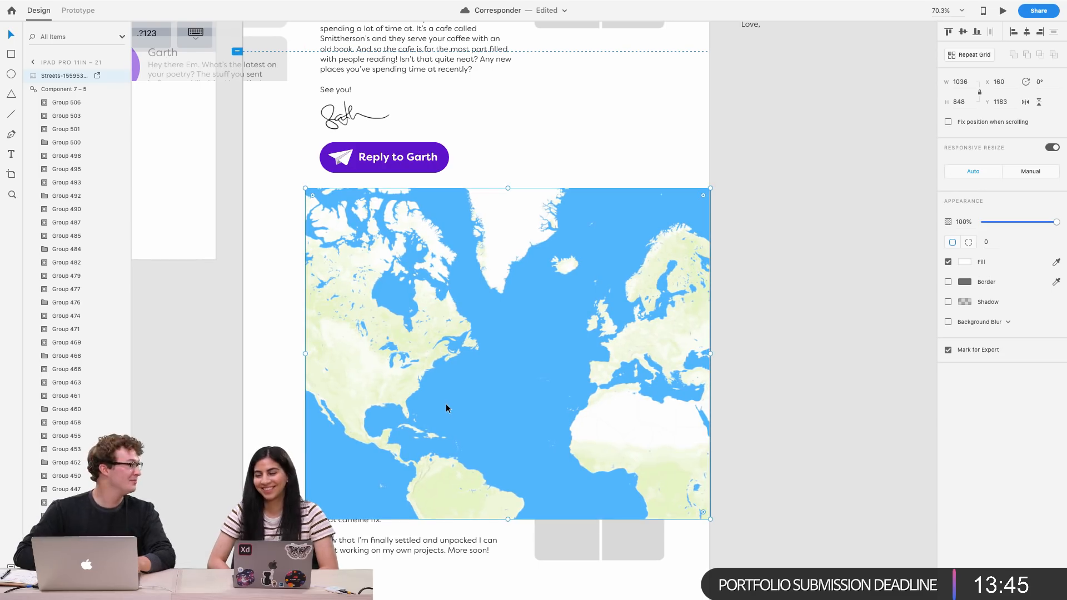
drag(707, 519, 678, 504)
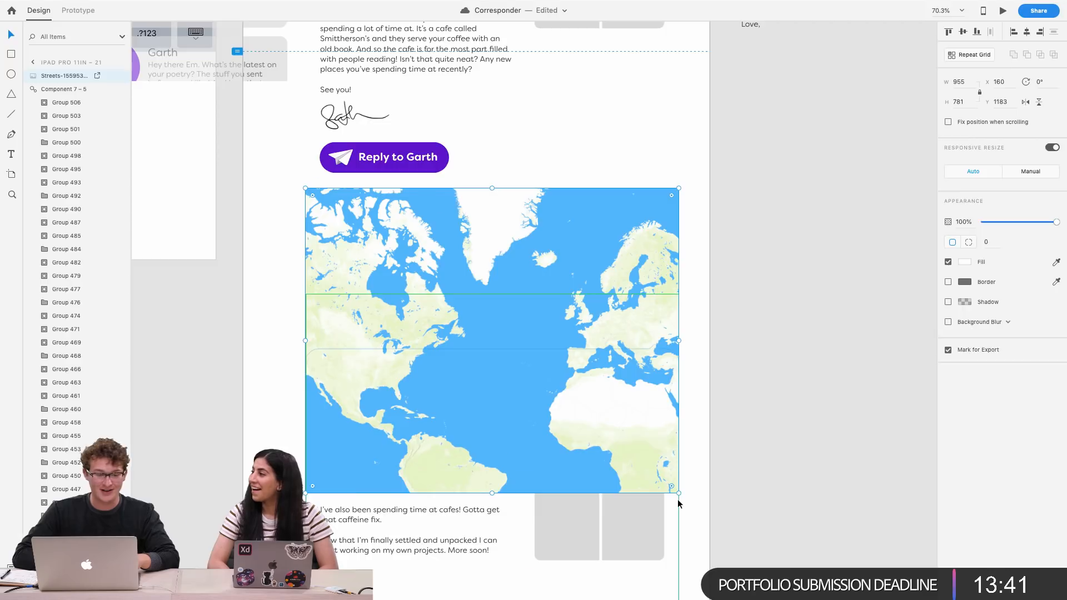
Switch to Chrome, open a new tab and search the web for san francisco 1857 watercolor
key(ctrl+Up)
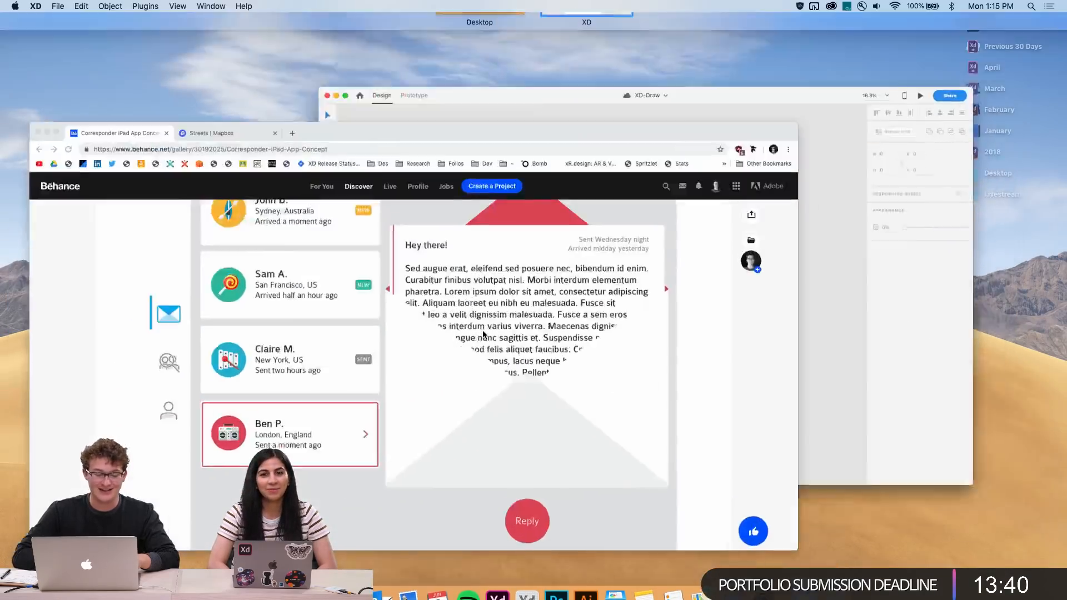
click(483, 334)
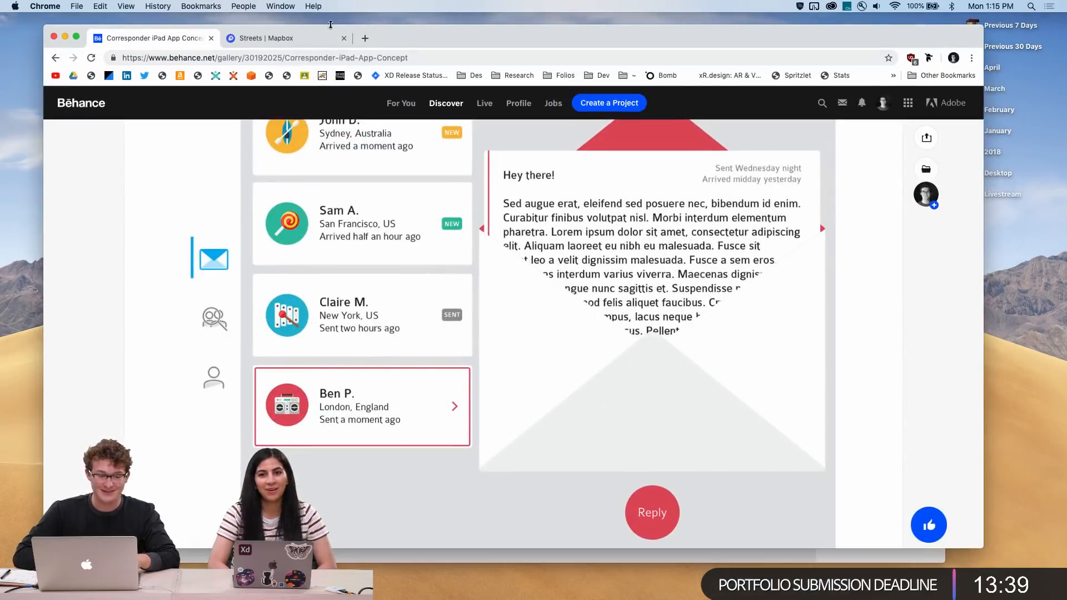
click(365, 38)
text(s)
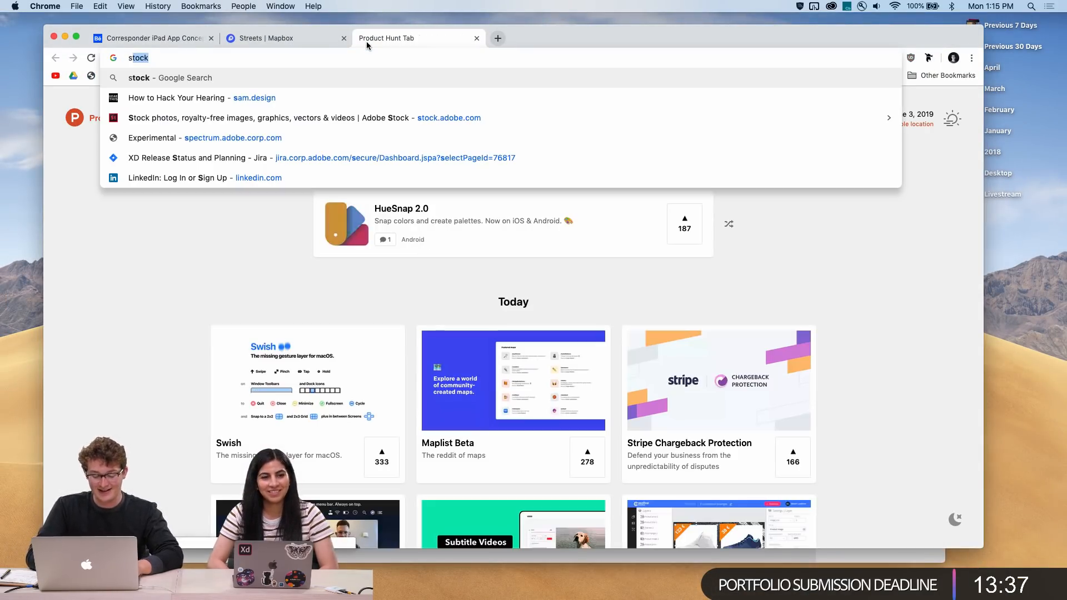
text(an francisco )
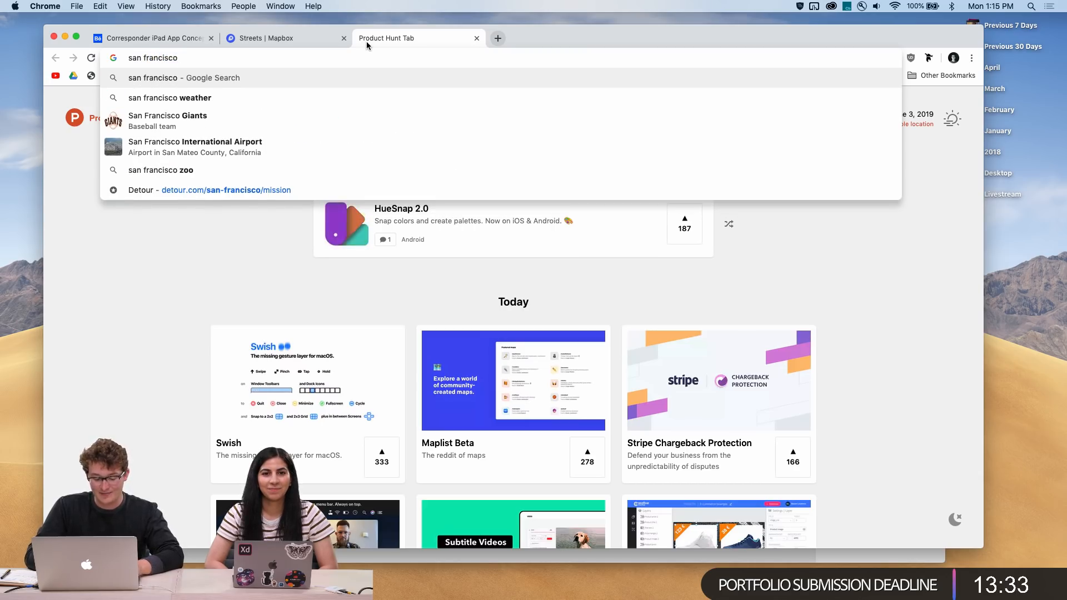
text(185)
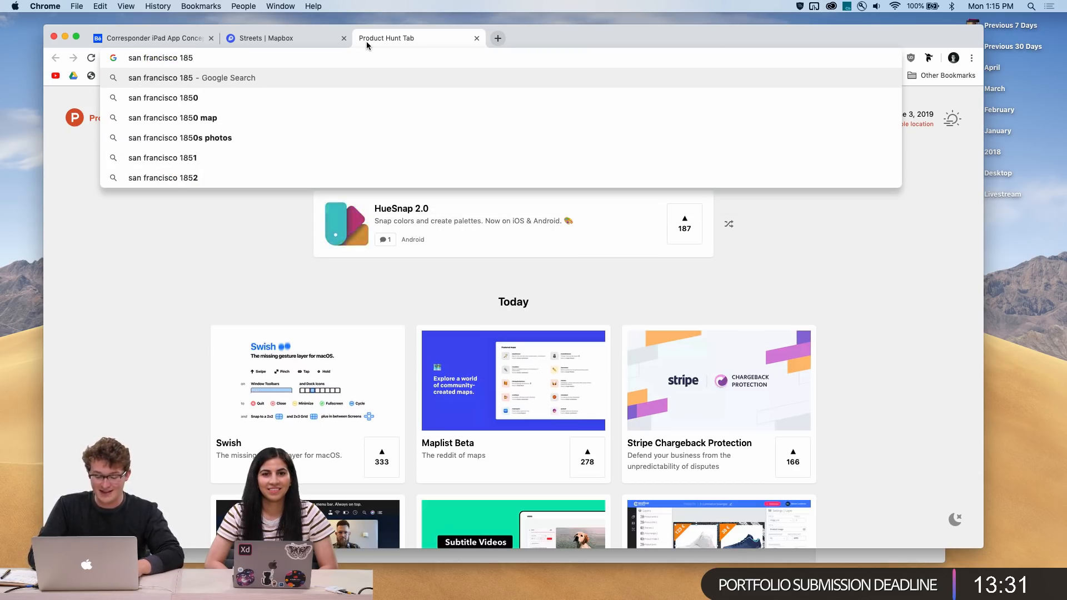
text(7 watercolor)
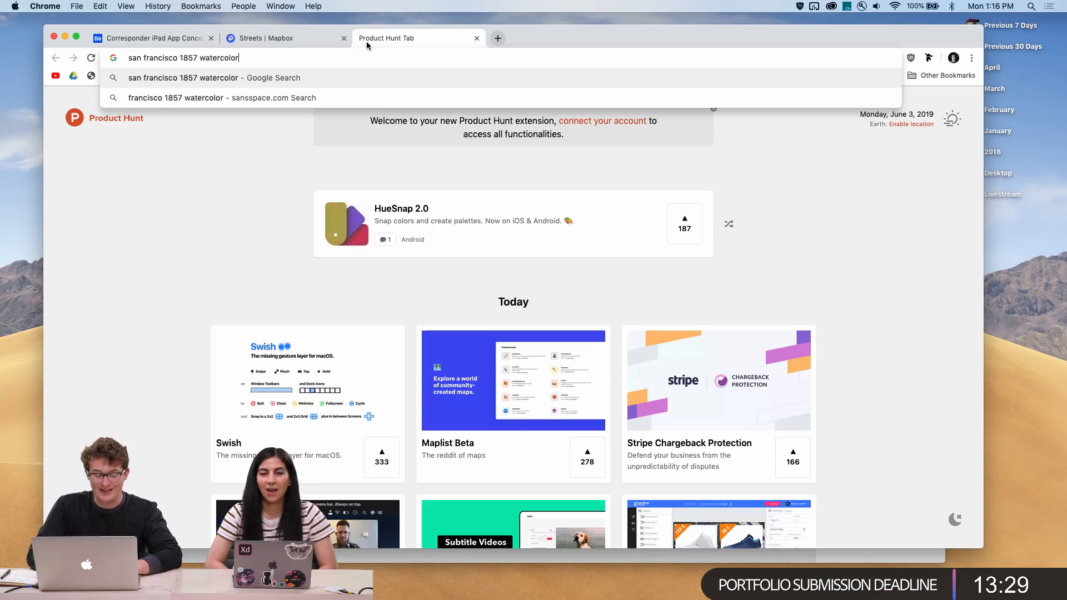
key(Return)
Refine the query to san francisco 1857 watercolor map and open the image results
click(280, 105)
text(map)
key(Return)
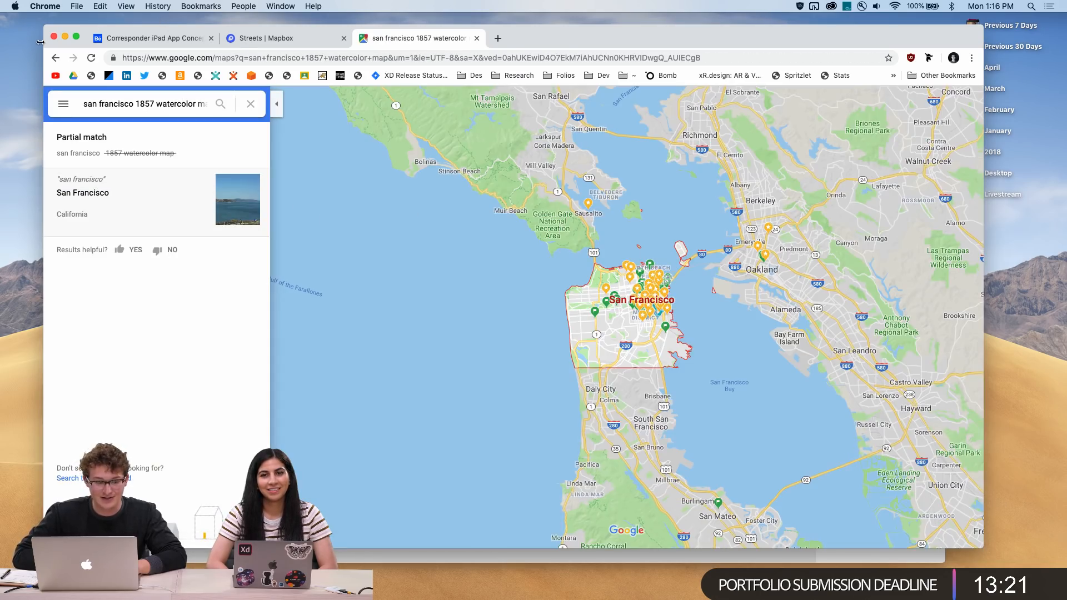
click(56, 58)
click(212, 142)
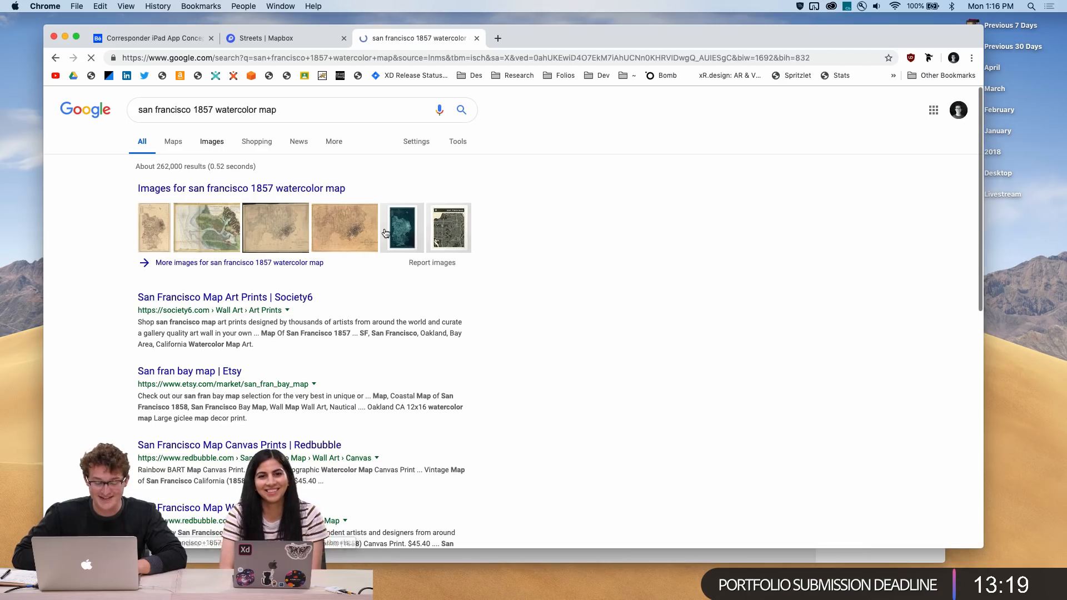
Browse the map image results, then search images for san francisco watercolor map instead
scroll(452, 371, down, 6)
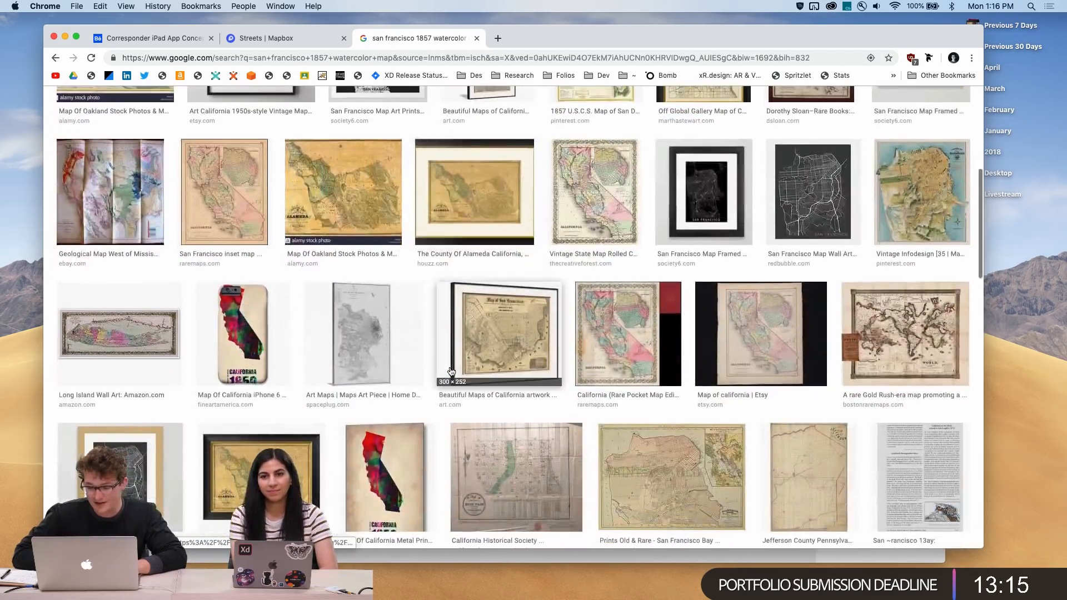
scroll(452, 372, down, 8)
scroll(525, 288, down, 4)
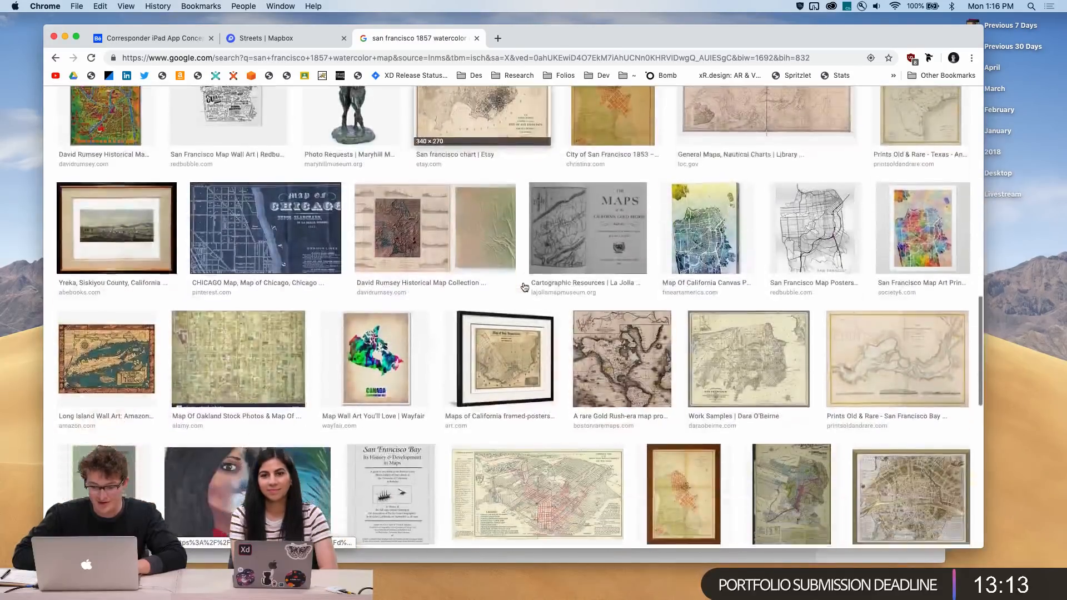
scroll(525, 287, down, 10)
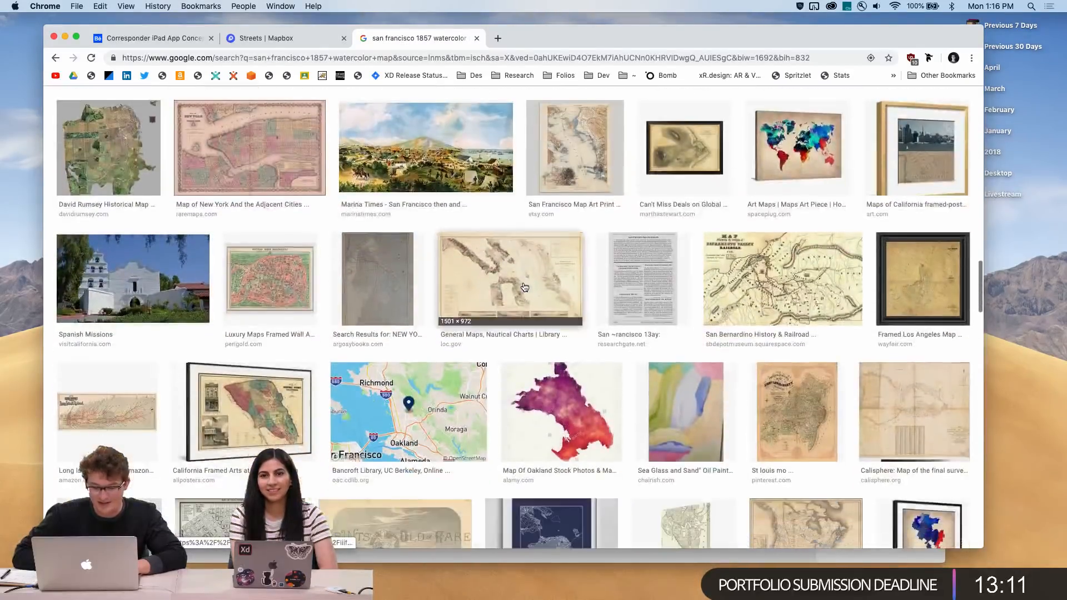
scroll(524, 288, up, 20)
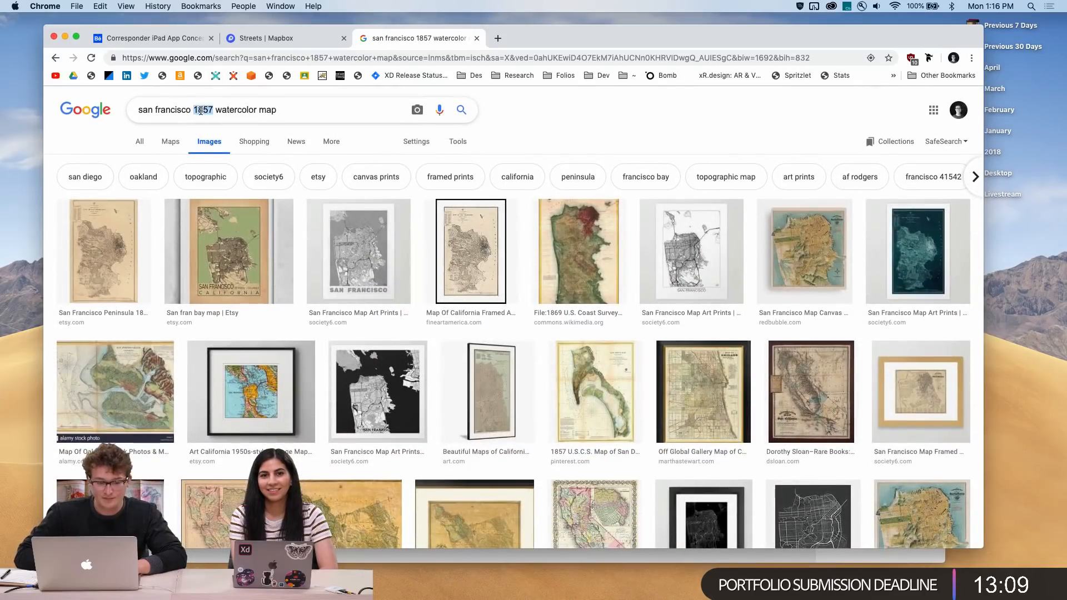
key(Return)
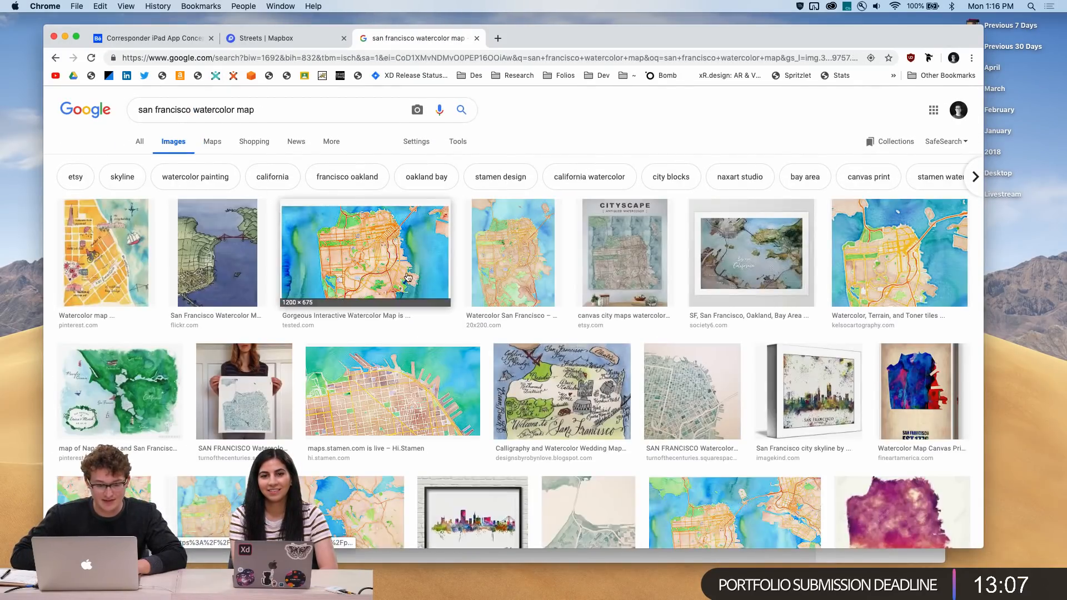
Scroll through the san francisco watercolor map image results to look for a suitable map
scroll(334, 301, down, 15)
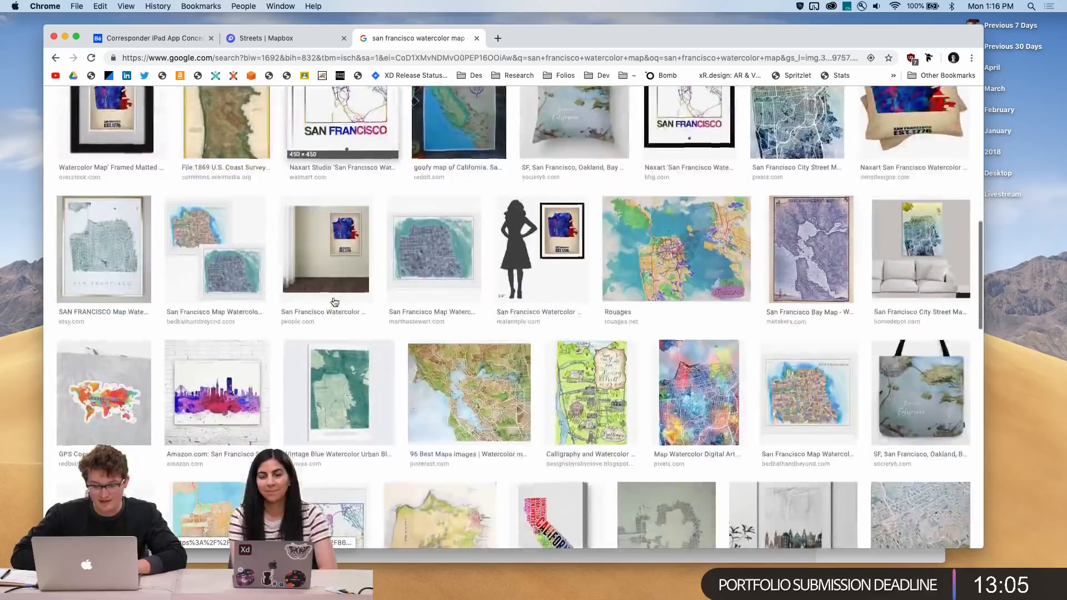
scroll(335, 301, down, 10)
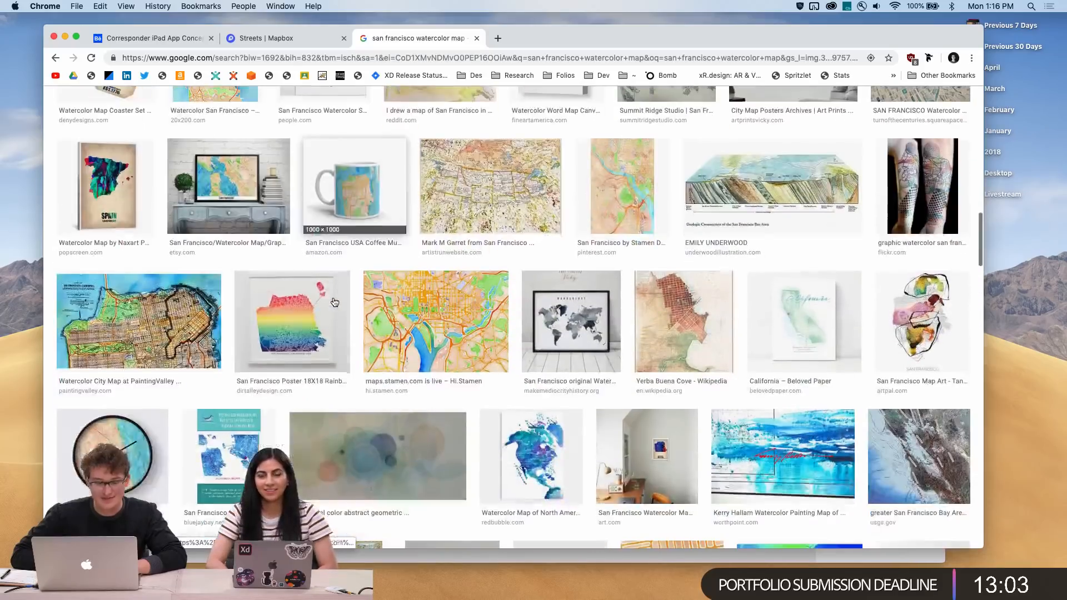
scroll(335, 302, down, 10)
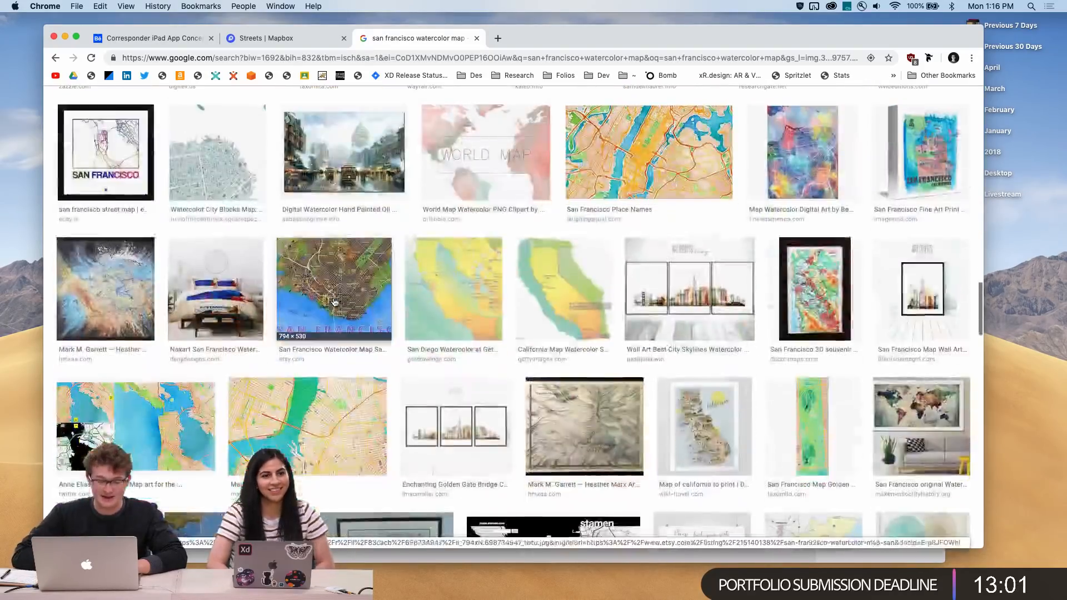
scroll(334, 301, down, 10)
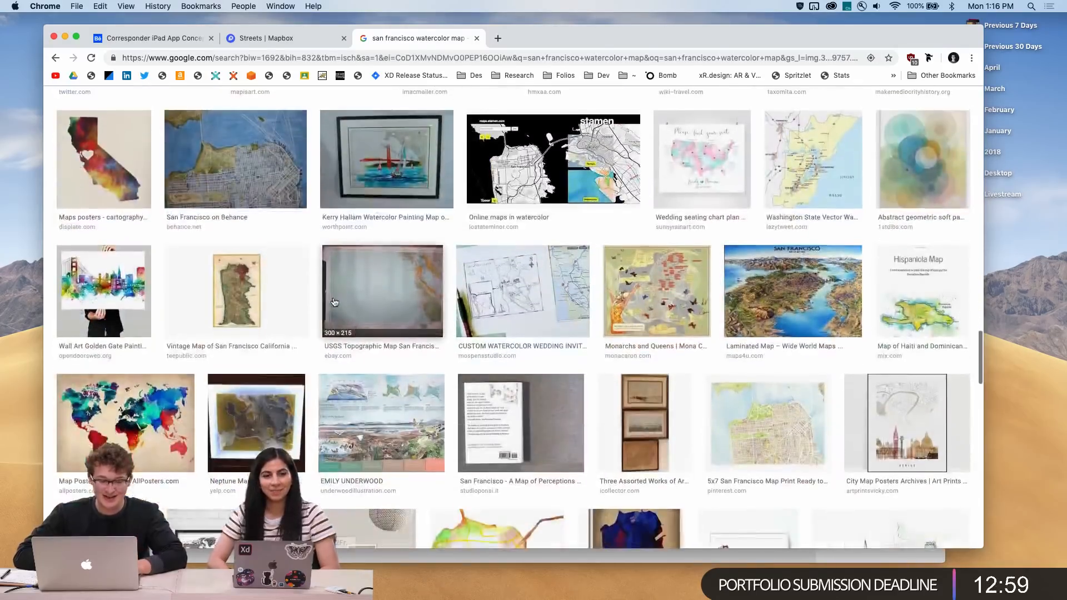
scroll(335, 301, down, 10)
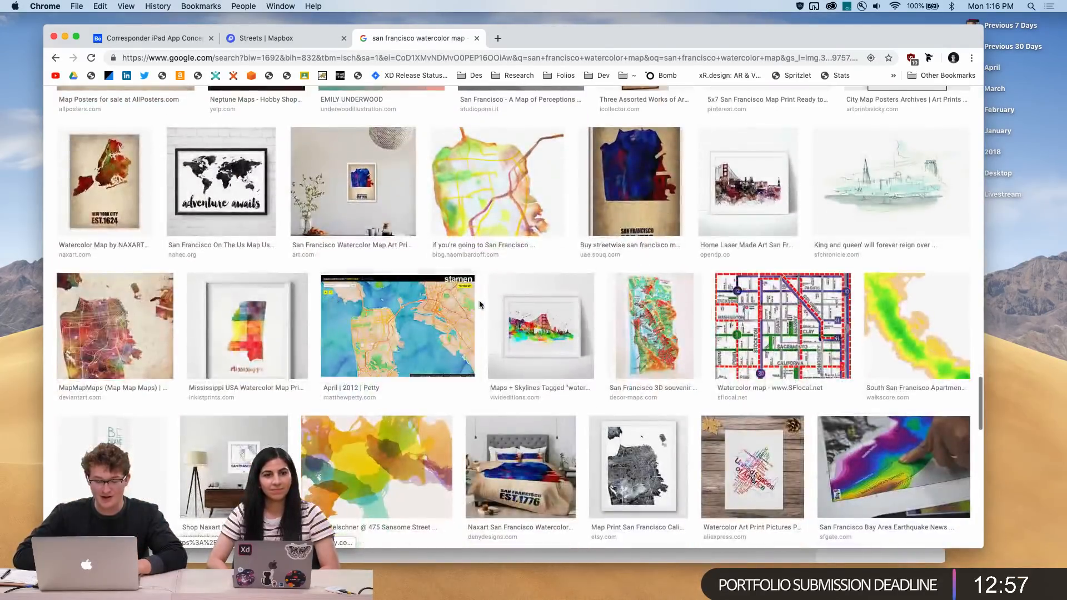
scroll(481, 305, down, 10)
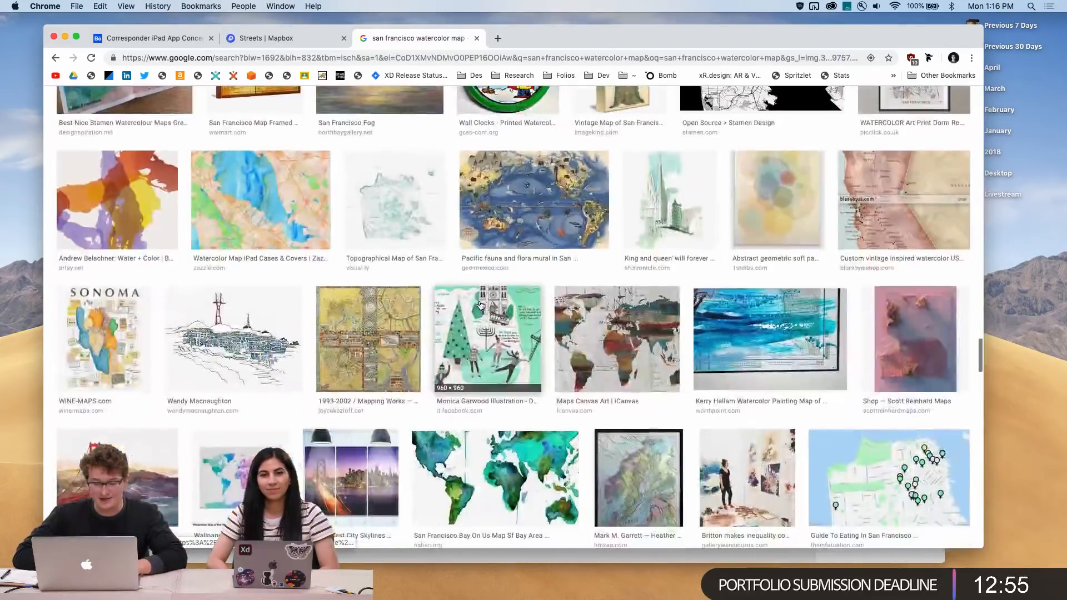
scroll(481, 305, down, 10)
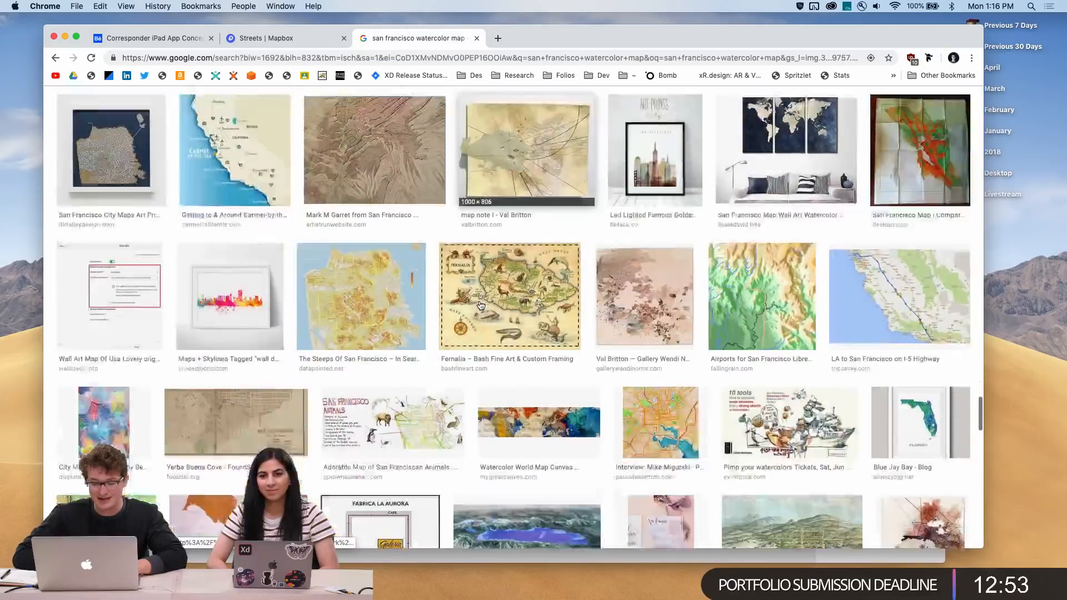
scroll(481, 305, up, 20)
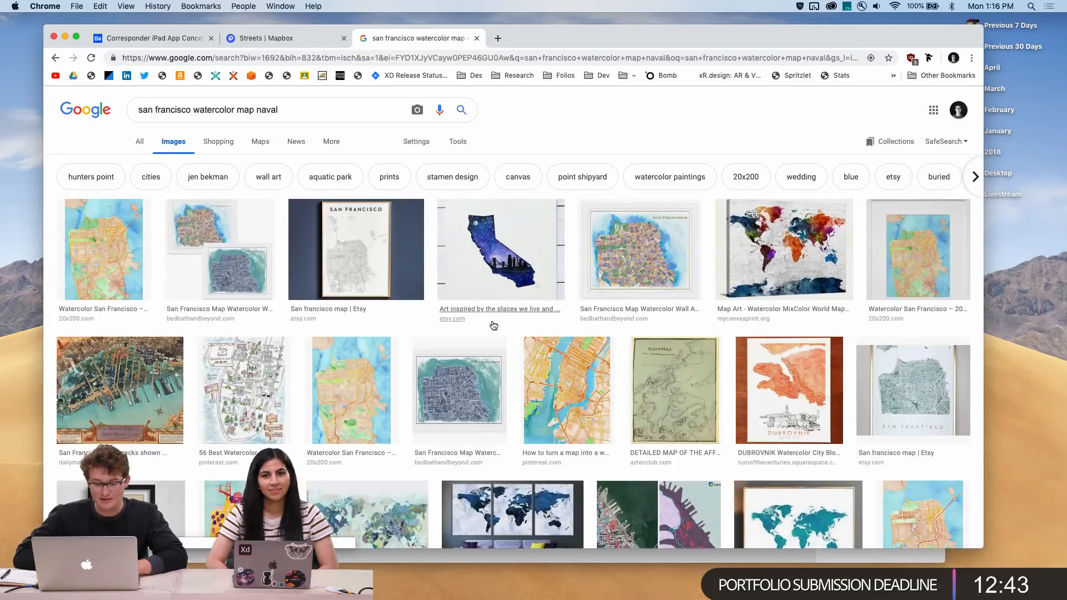
Open the 1858 U.S. Coast Survey chart of San Francisco from the image results and visit its Wikimedia Commons page
scroll(493, 326, down, 10)
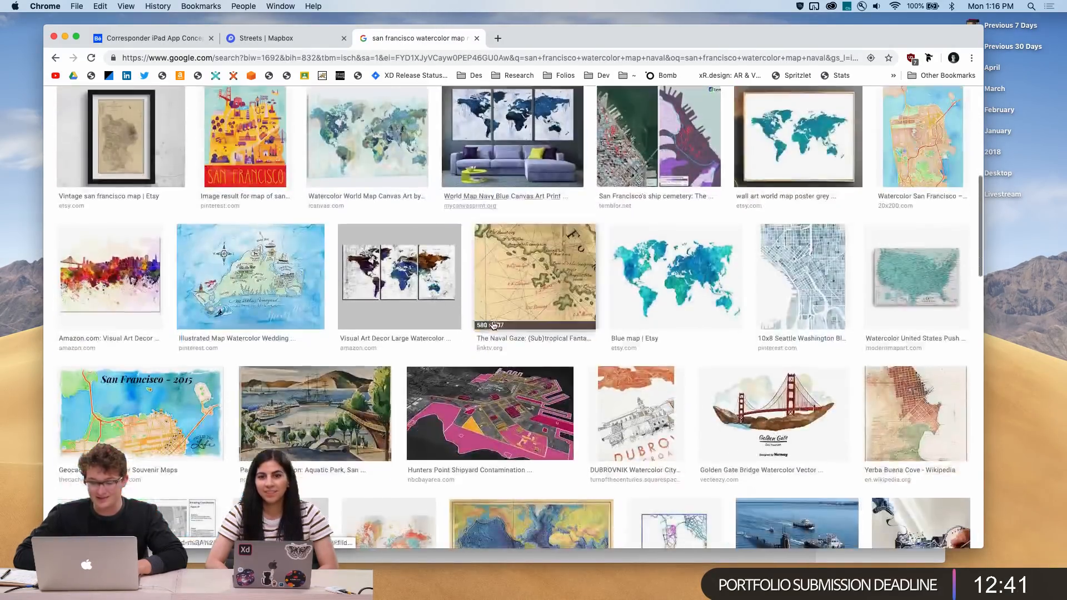
scroll(494, 326, down, 3)
click(872, 302)
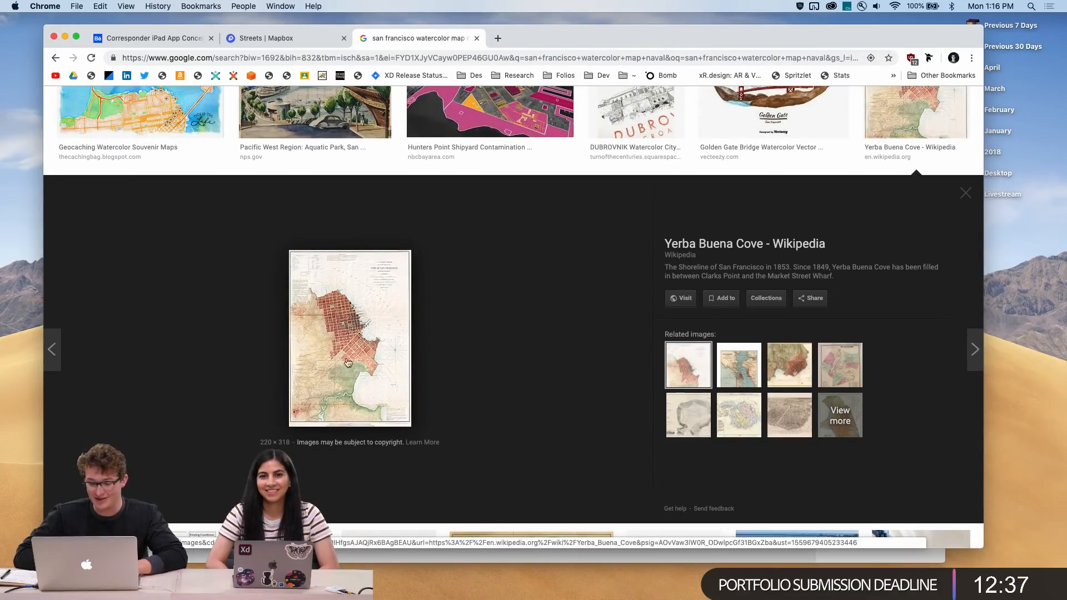
click(799, 377)
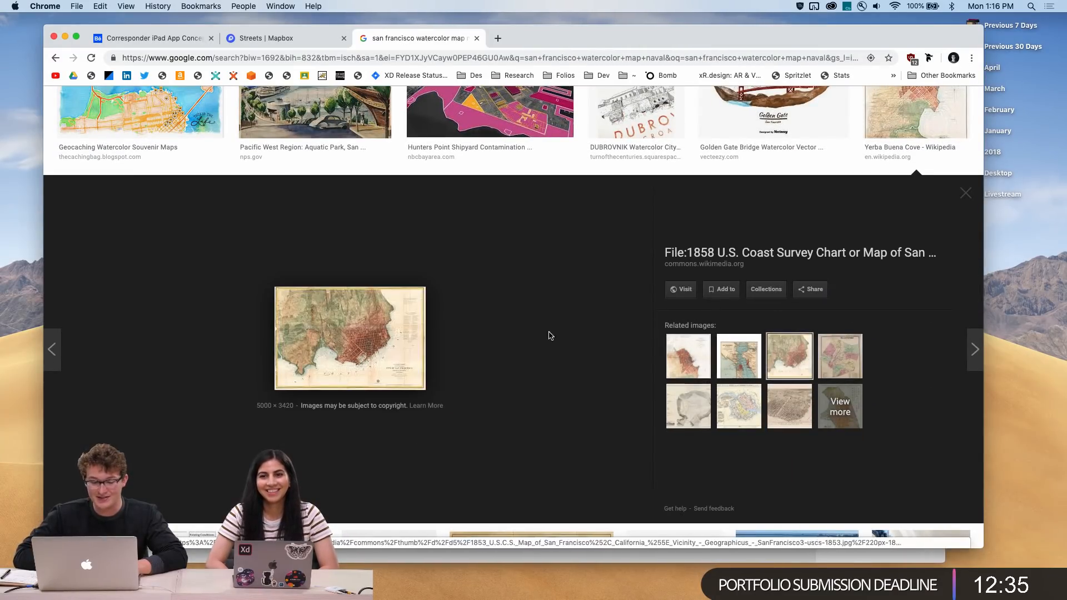
drag(374, 359, 338, 181)
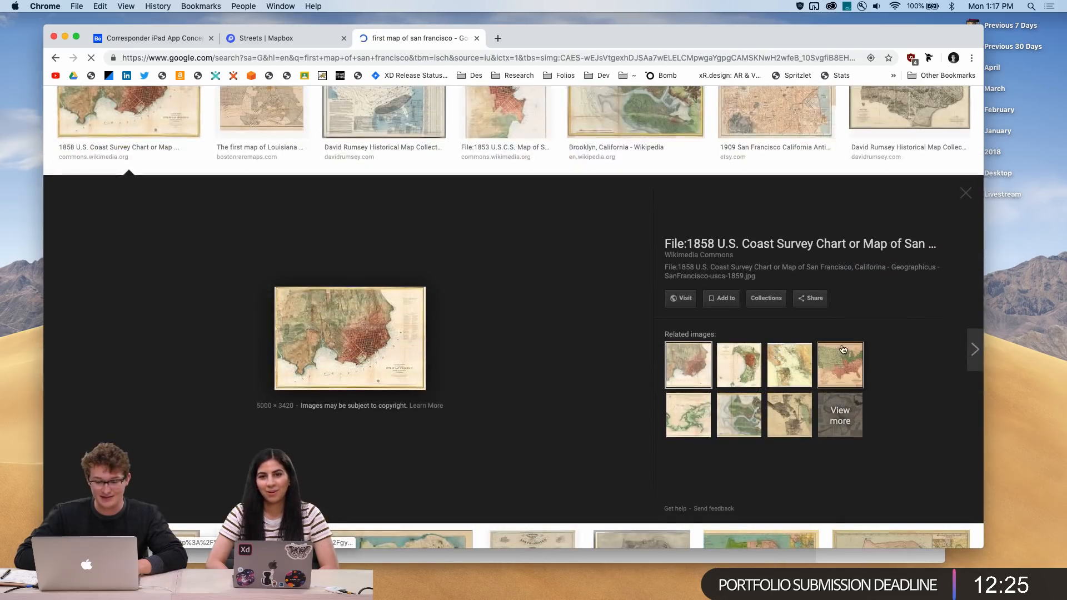
click(679, 299)
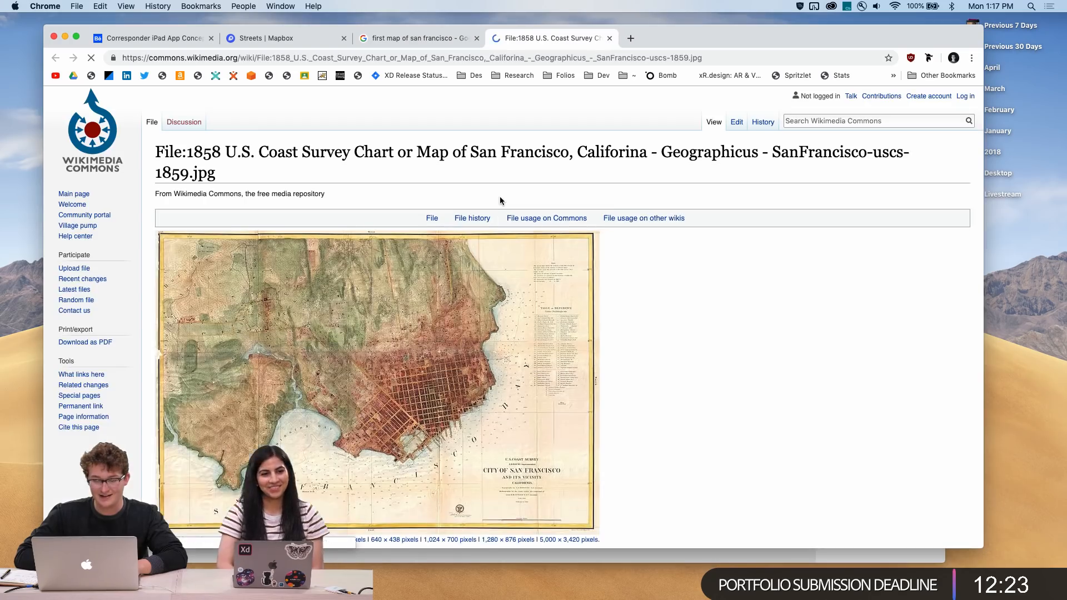
Open the full-size 1858 survey map image and zoom in to inspect the city grid and title block
click(381, 337)
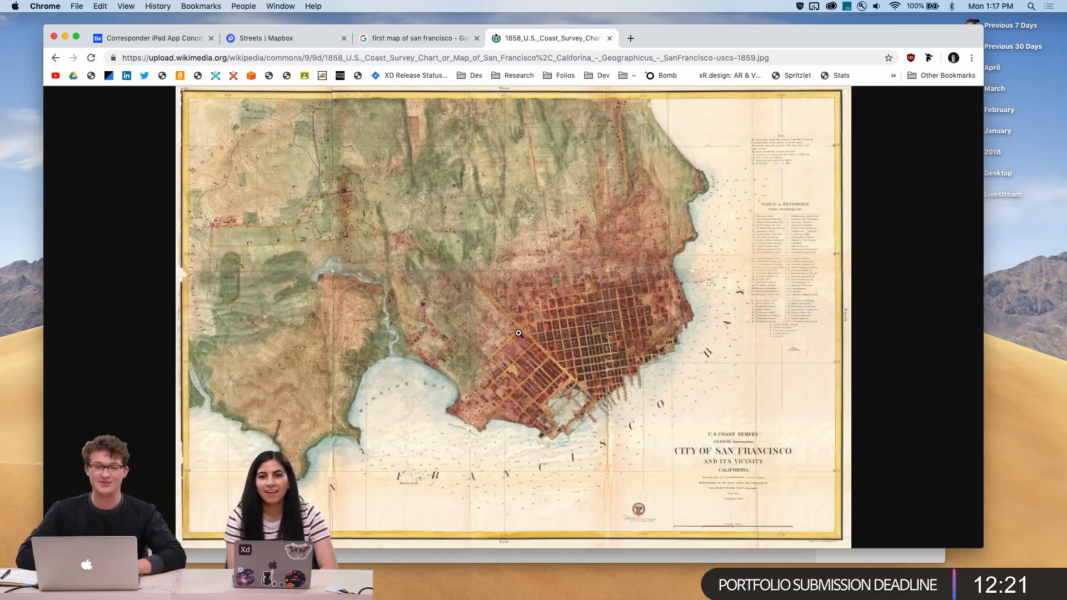
click(587, 366)
scroll(587, 366, down, 6)
scroll(588, 366, right, 8)
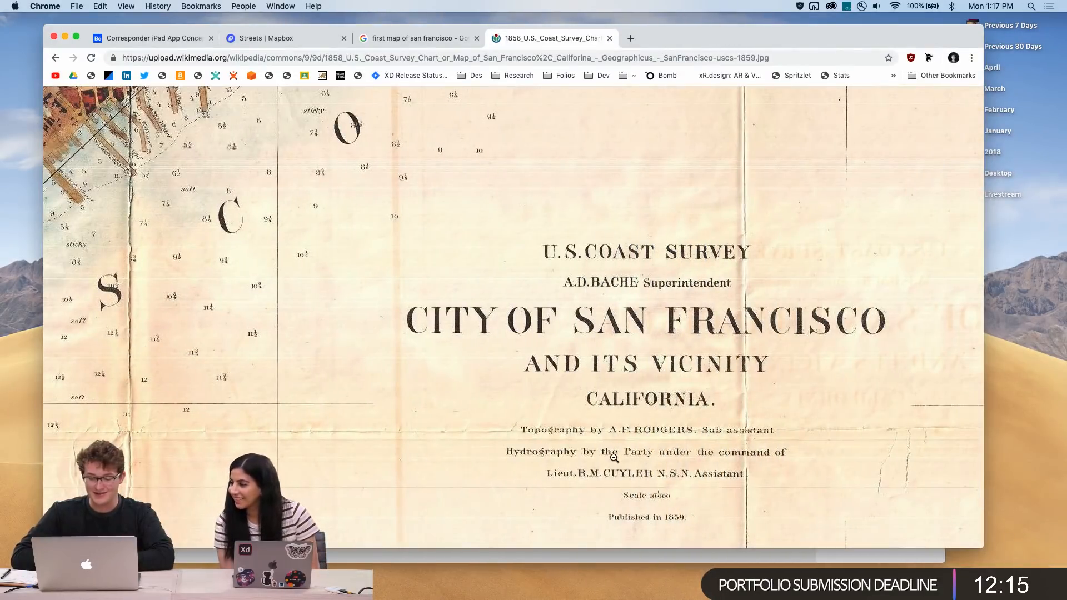
scroll(668, 515, down, 1)
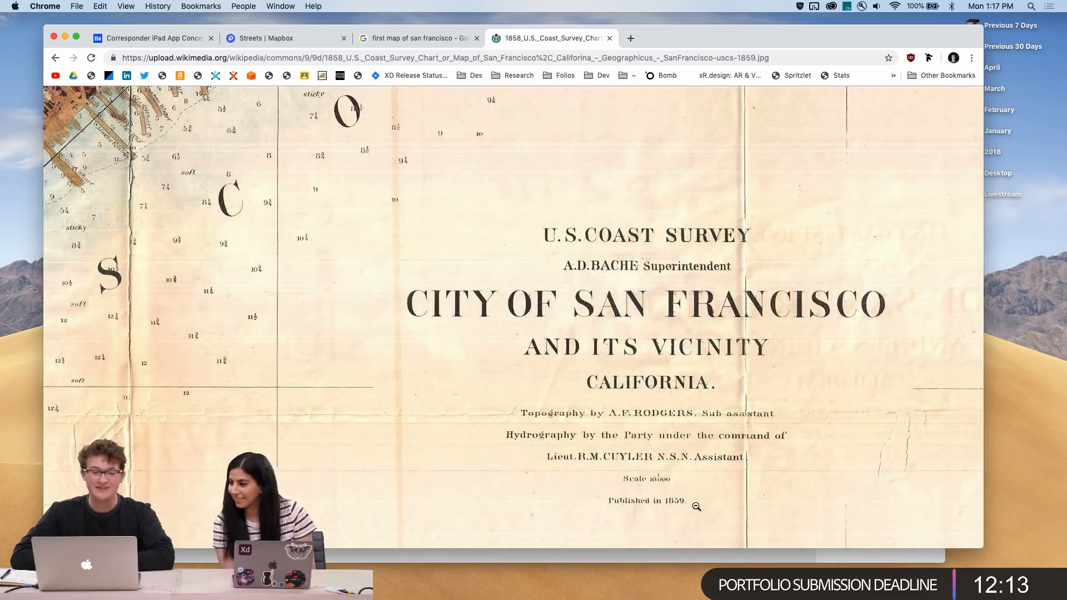
scroll(696, 506, left, 10)
scroll(696, 506, up, 3)
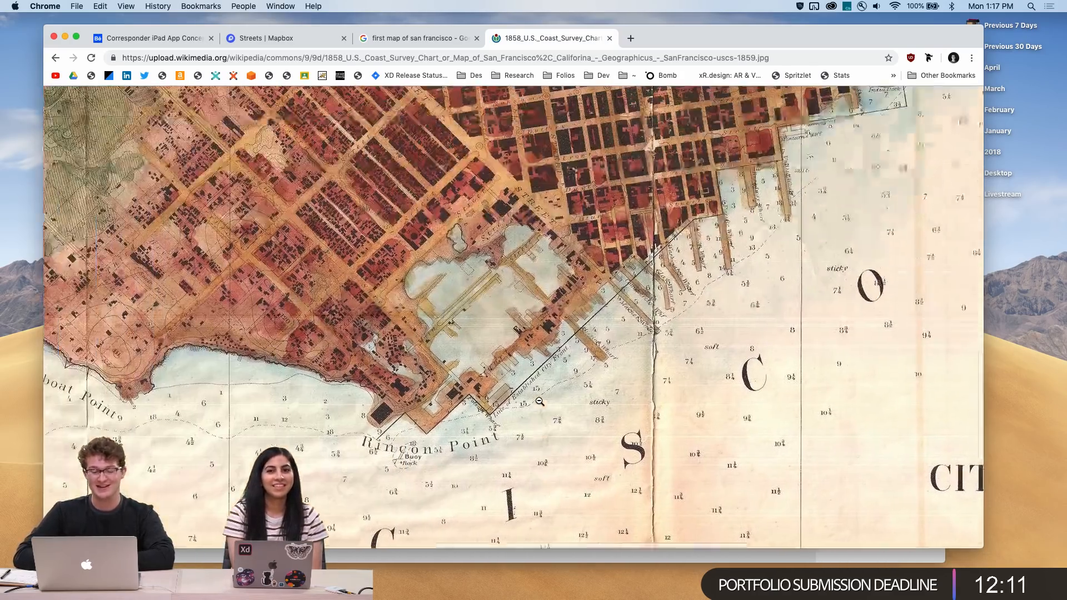
click(539, 402)
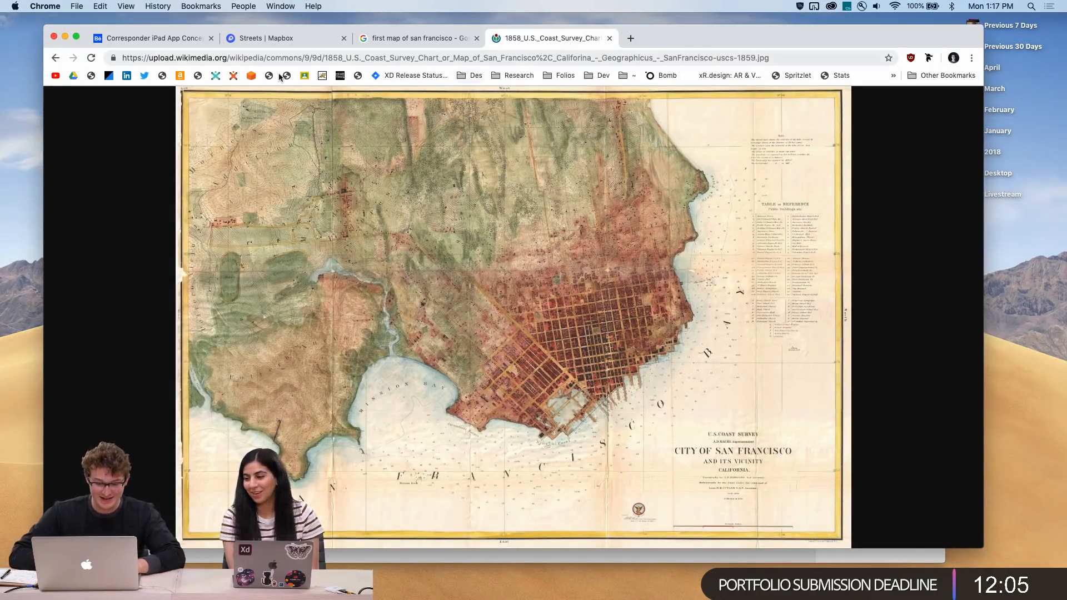
click(564, 373)
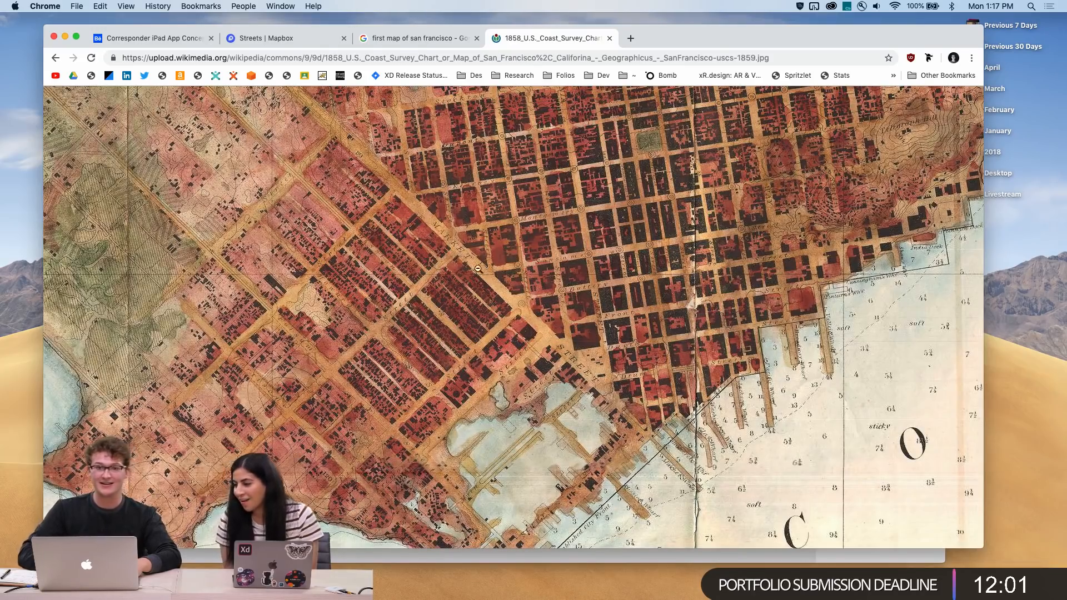
click(474, 304)
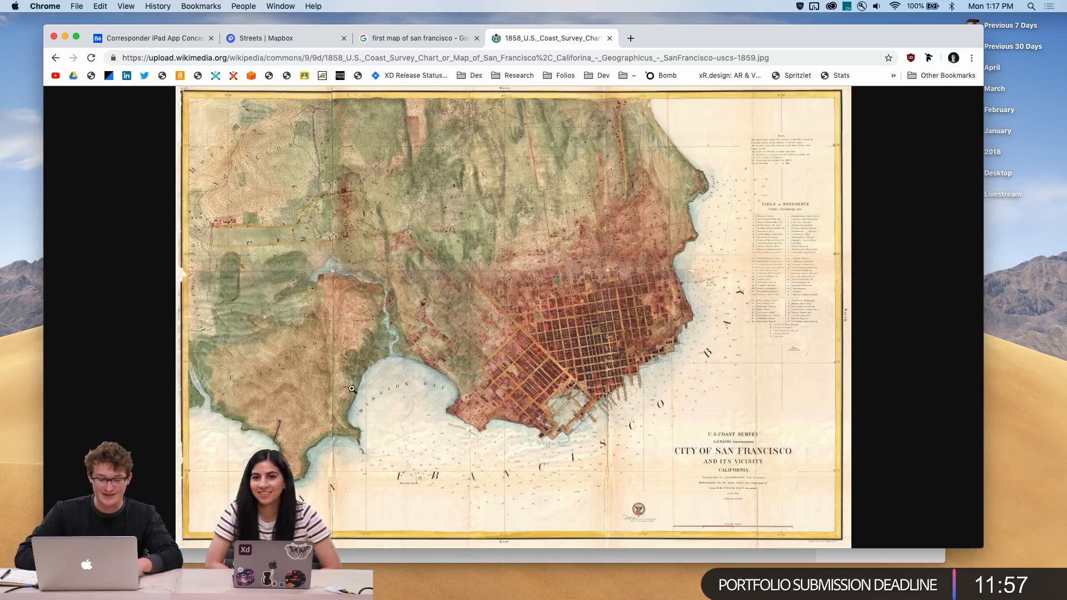
right_click(411, 410)
key(Escape)
Zoom into the map around Mission Bay and the table of reference to examine the details
click(410, 378)
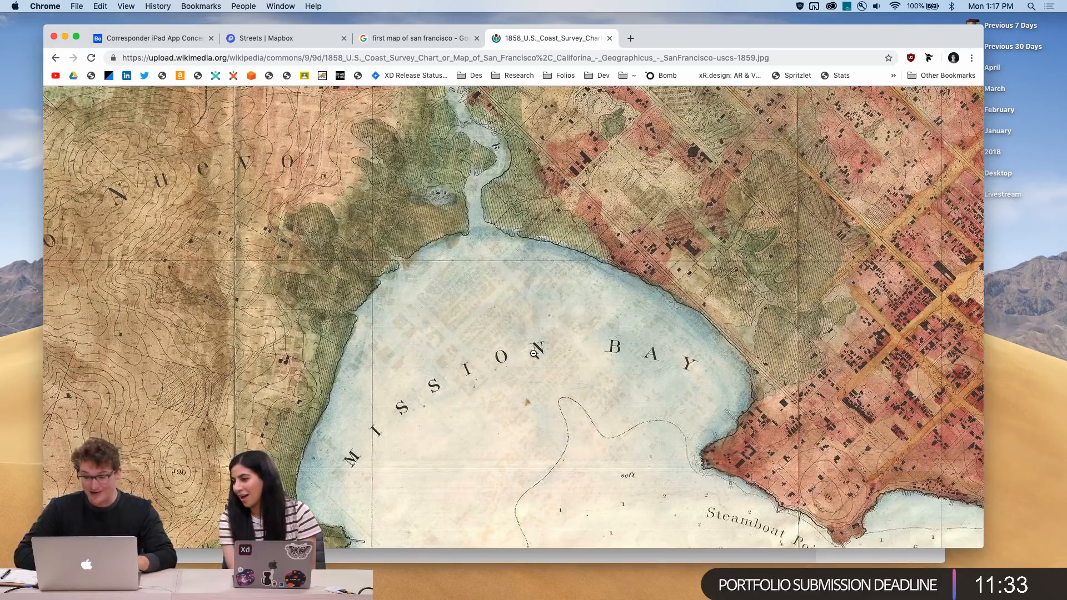
scroll(525, 364, up, 2)
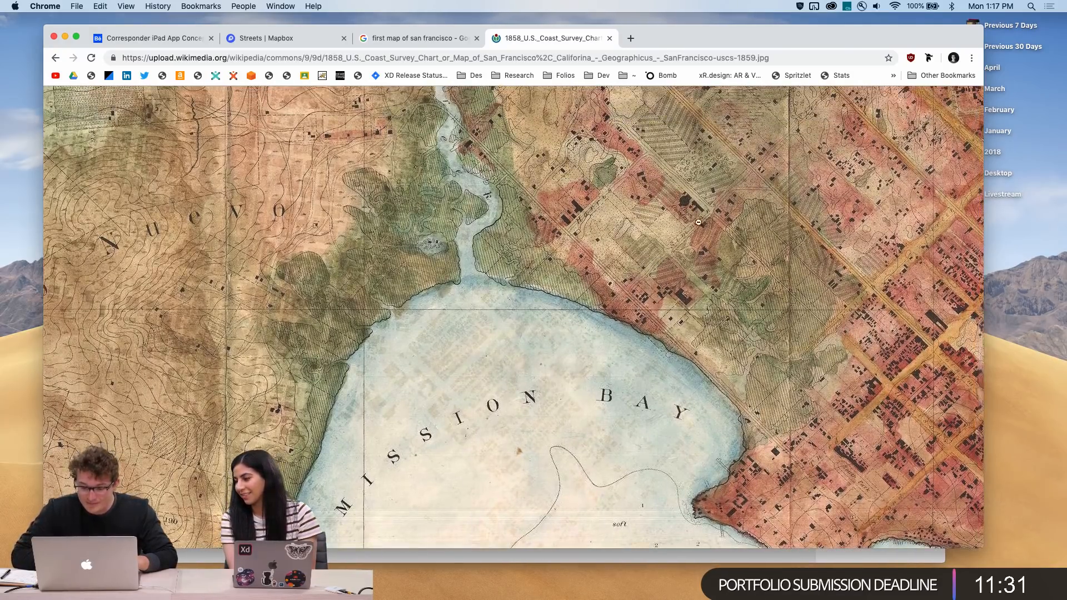
scroll(712, 207, right, 10)
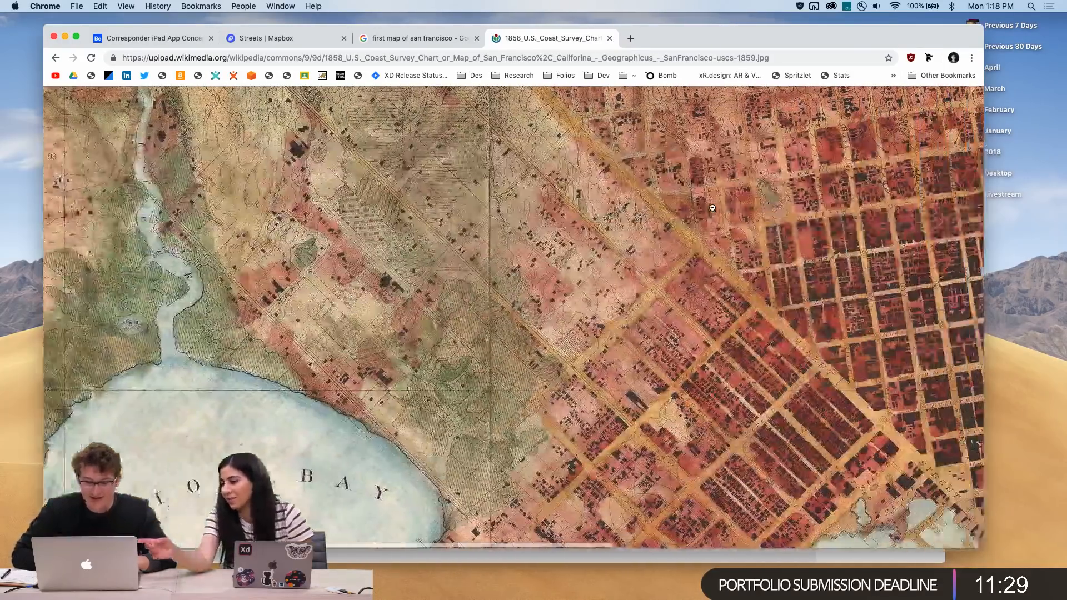
scroll(712, 208, right, 7)
click(650, 251)
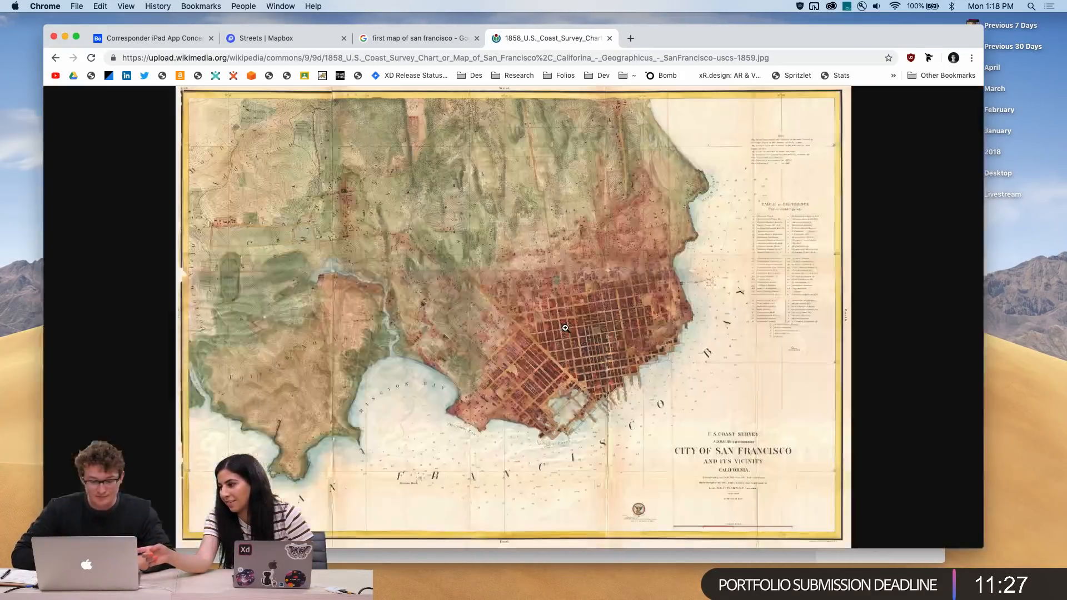
click(765, 122)
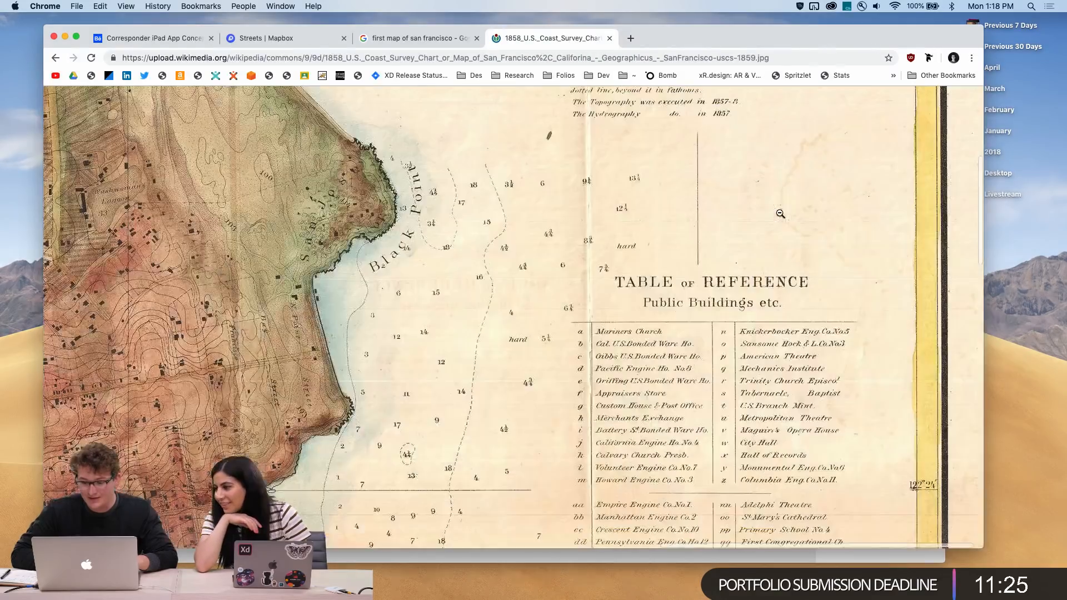
scroll(780, 224, up, 5)
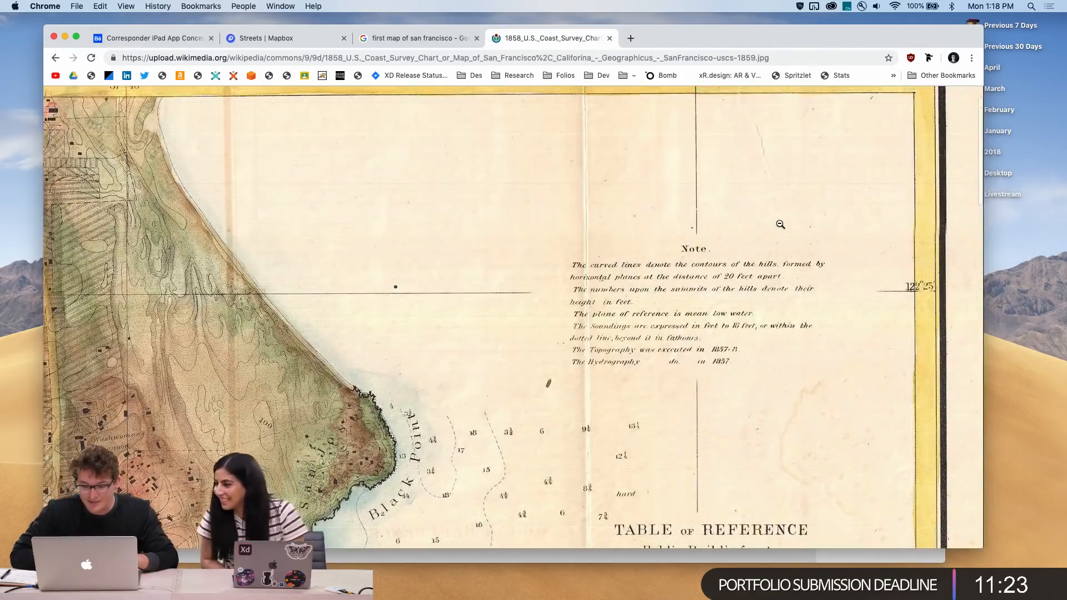
scroll(780, 224, down, 10)
scroll(780, 224, up, 4)
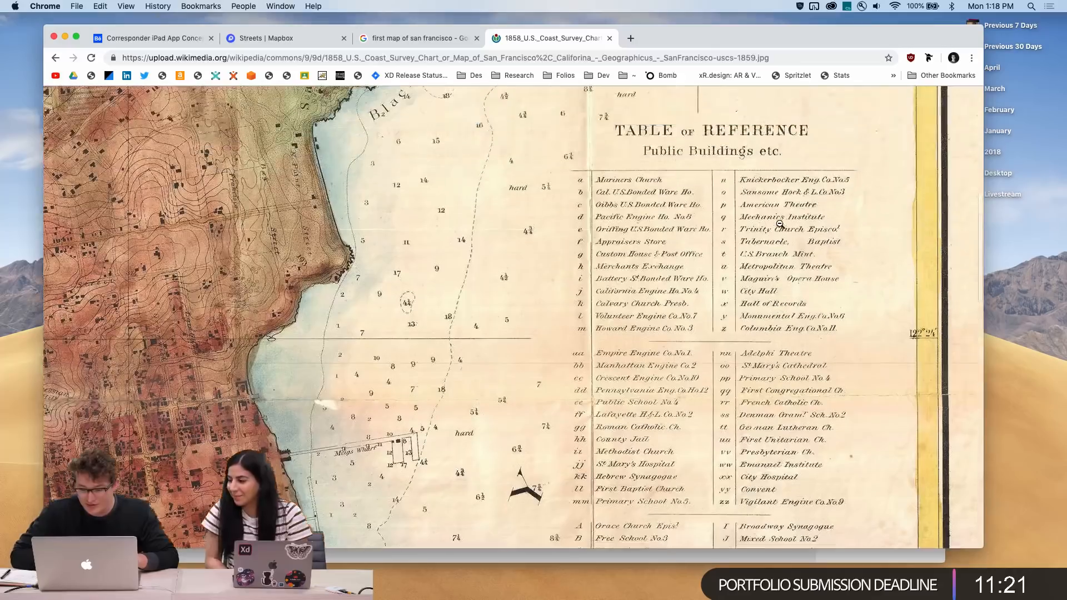
scroll(780, 224, down, 7)
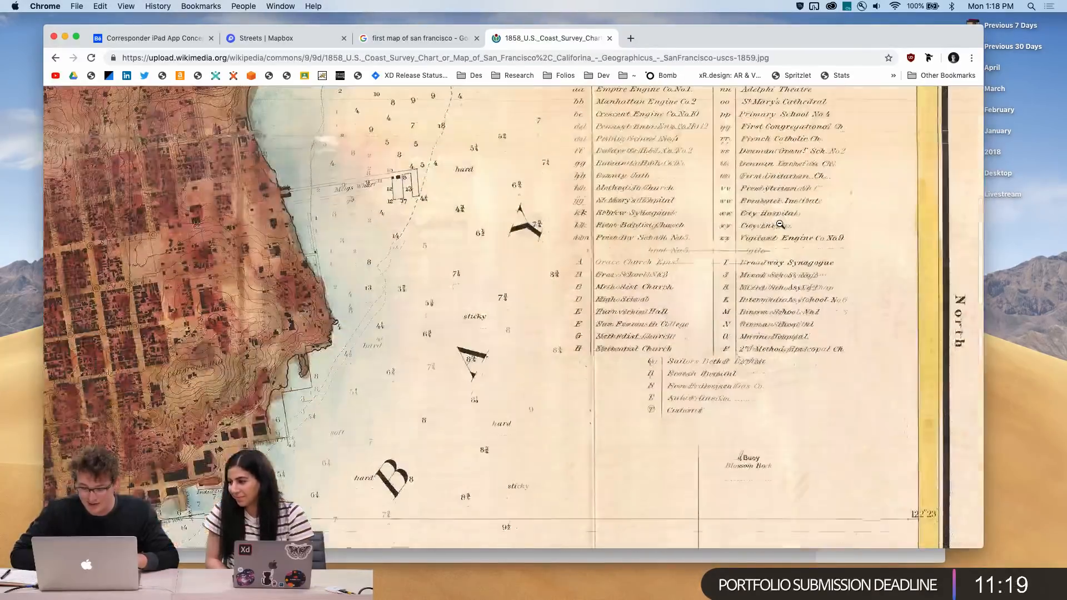
scroll(780, 224, down, 10)
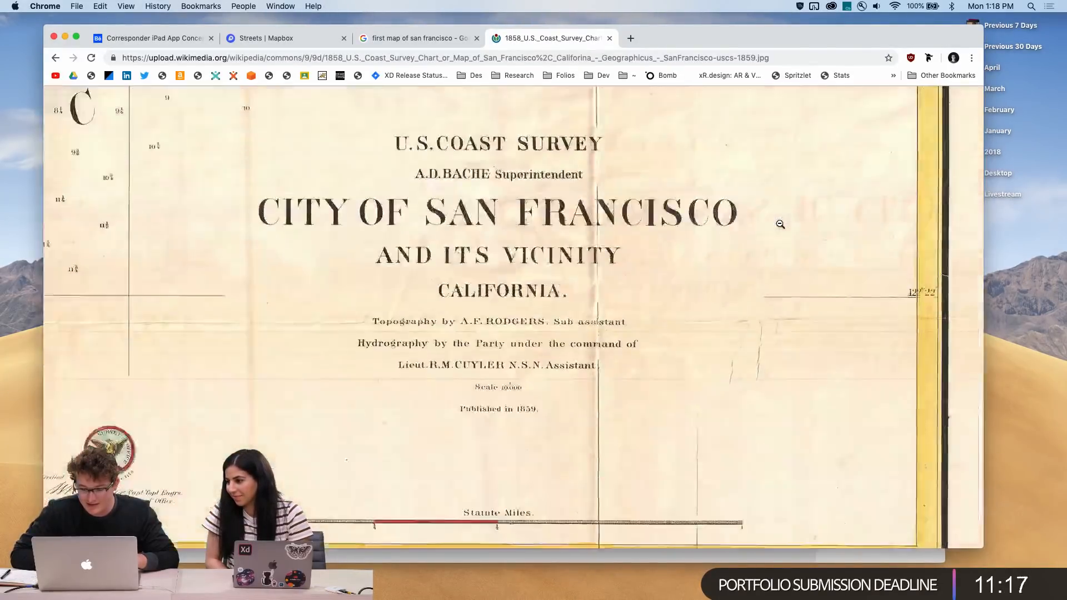
scroll(780, 224, left, 2)
Zoom into the downtown street grid and shoreline of the map, then return to the file page
click(588, 294)
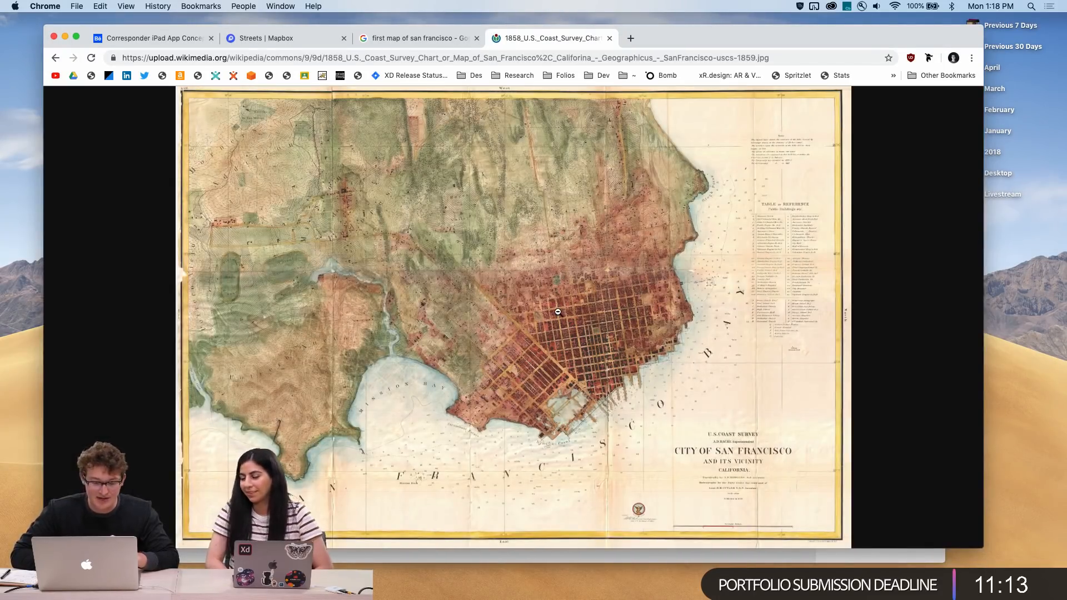
click(558, 313)
scroll(558, 312, down, 3)
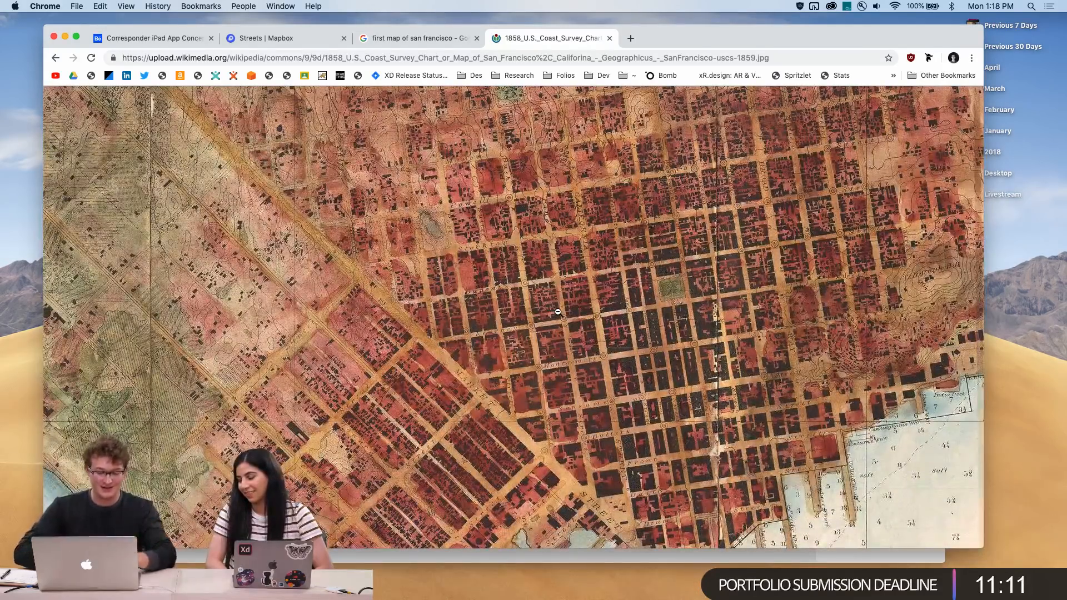
scroll(558, 312, left, 5)
scroll(561, 315, left, 2)
click(567, 317)
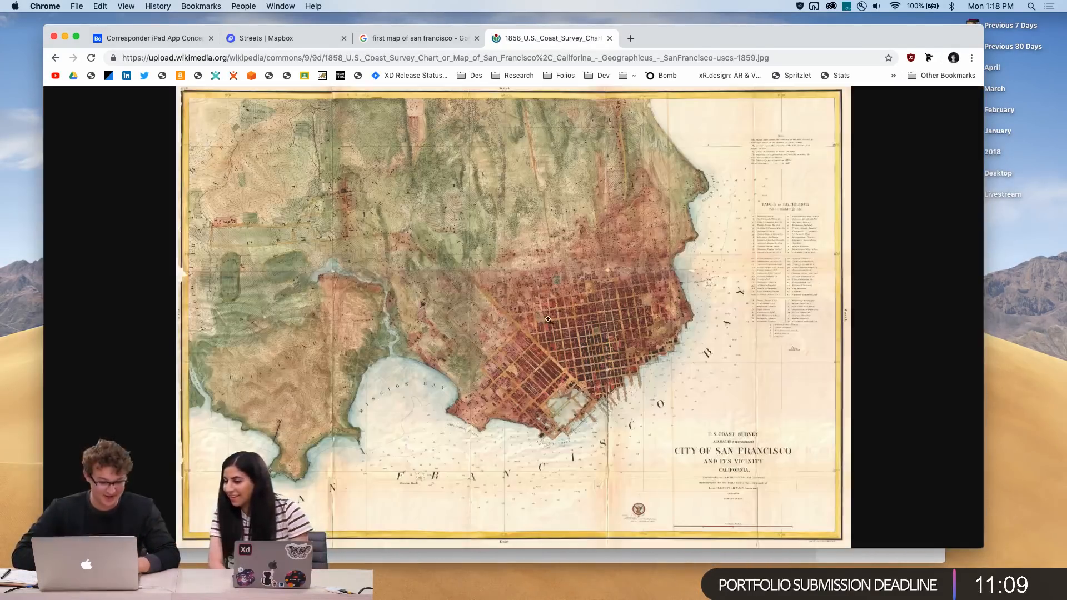
click(547, 421)
scroll(546, 421, up, 3)
scroll(546, 421, left, 15)
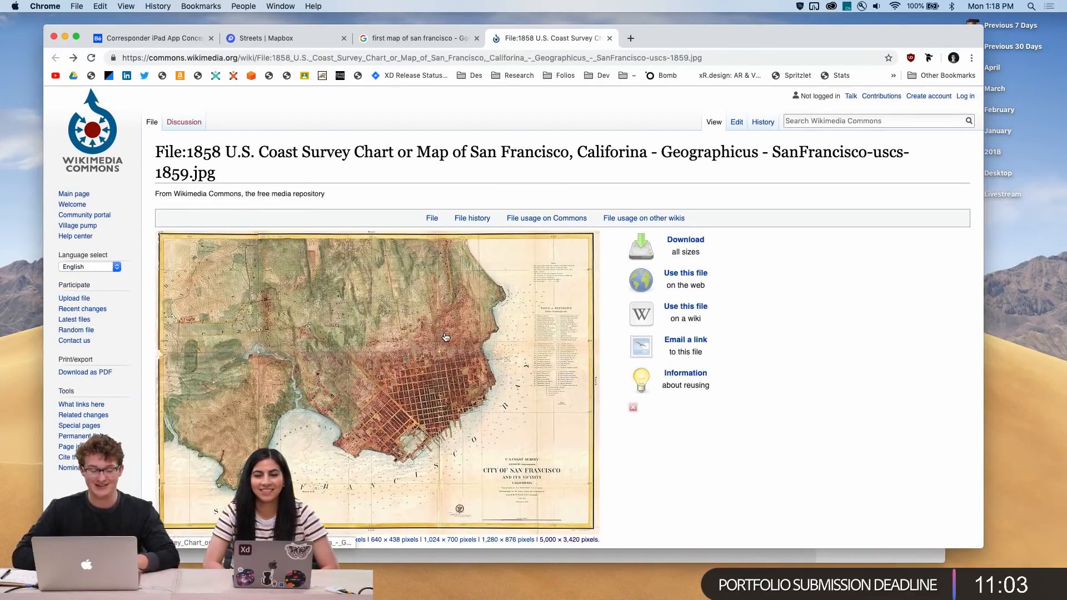
Switch to the XD-Draw document in Adobe XD and open Prototype mode
key(ctrl+Up)
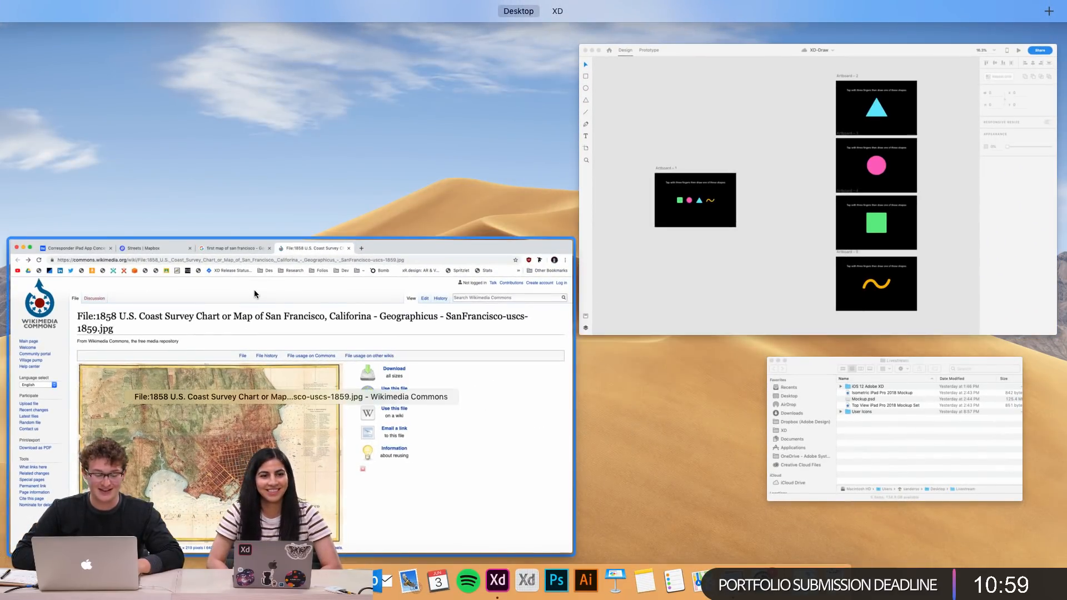
click(771, 206)
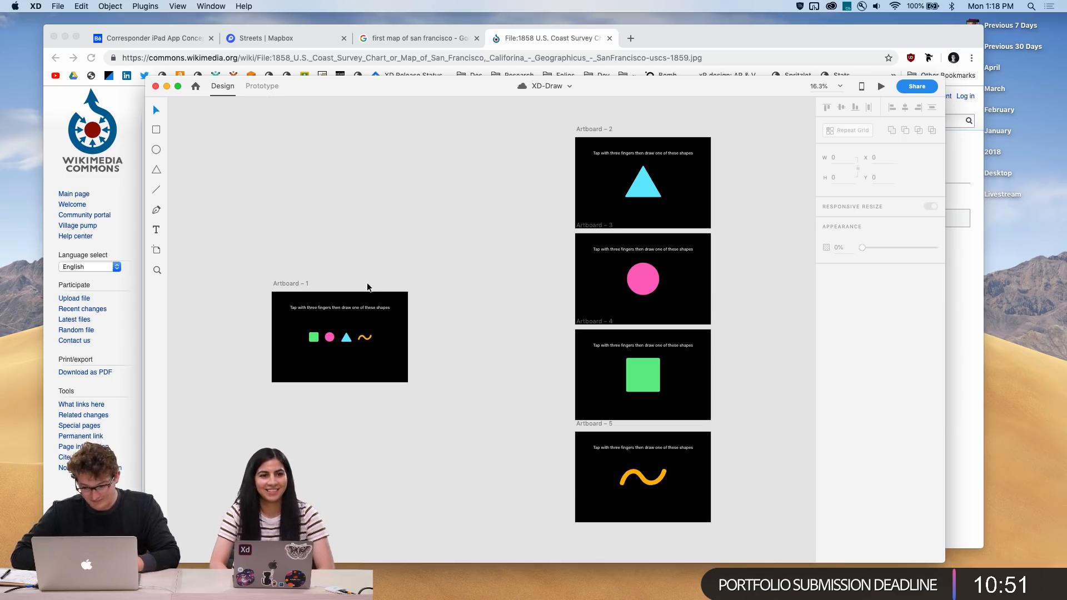
click(264, 89)
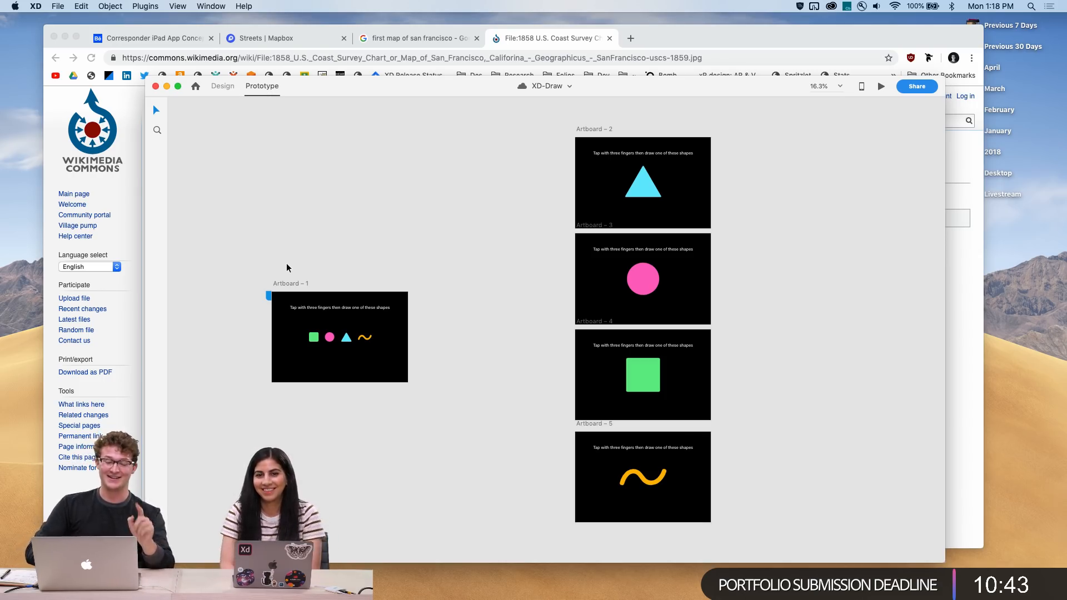
Select Artboard 1 and launch the desktop preview of the XD-Draw prototype
click(283, 284)
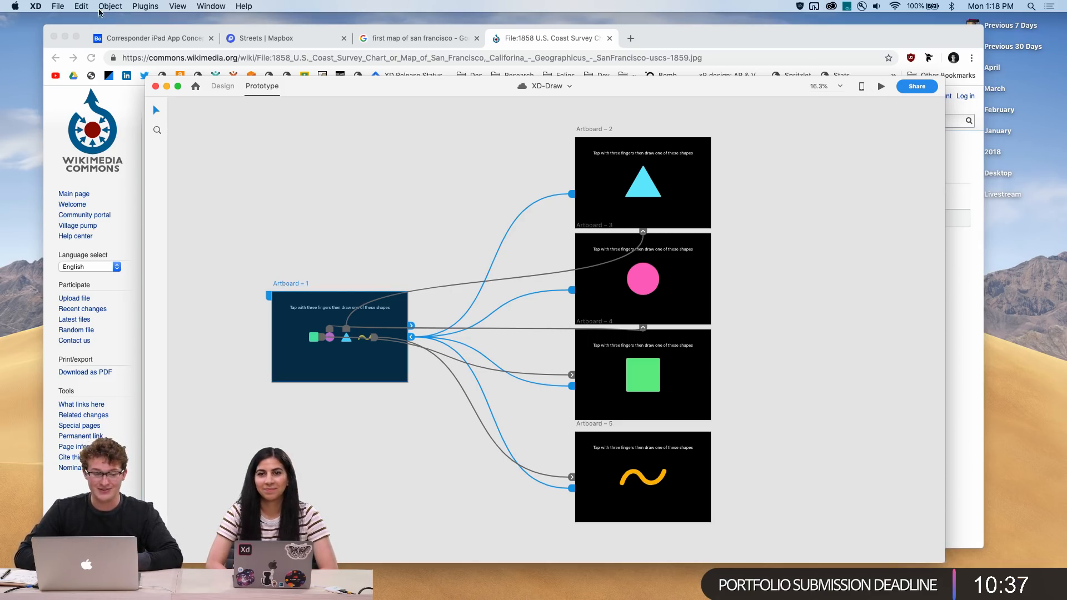
click(65, 37)
click(880, 85)
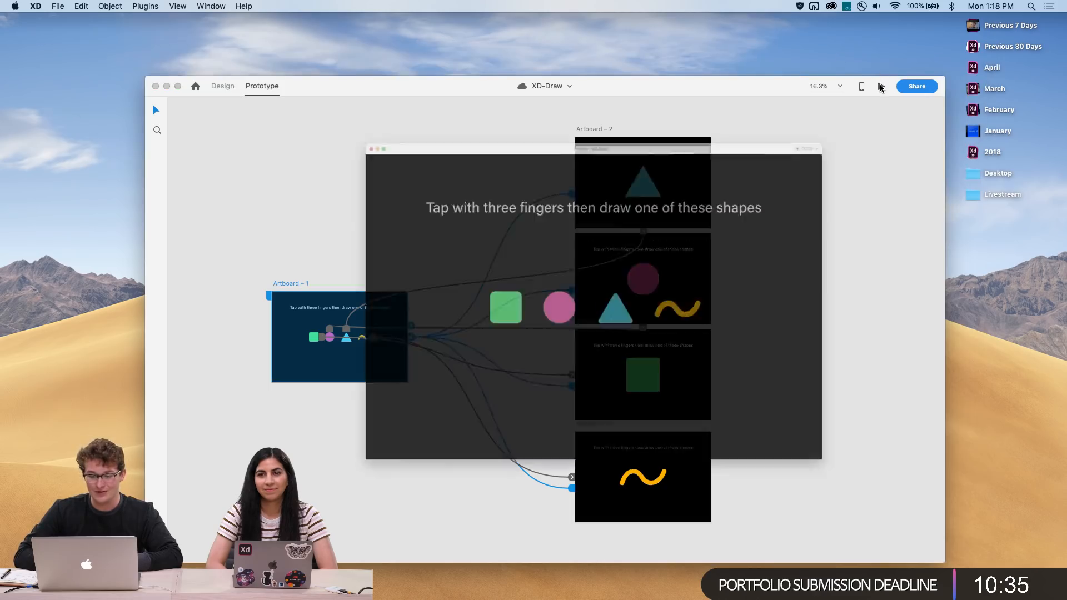
drag(645, 28, 586, 29)
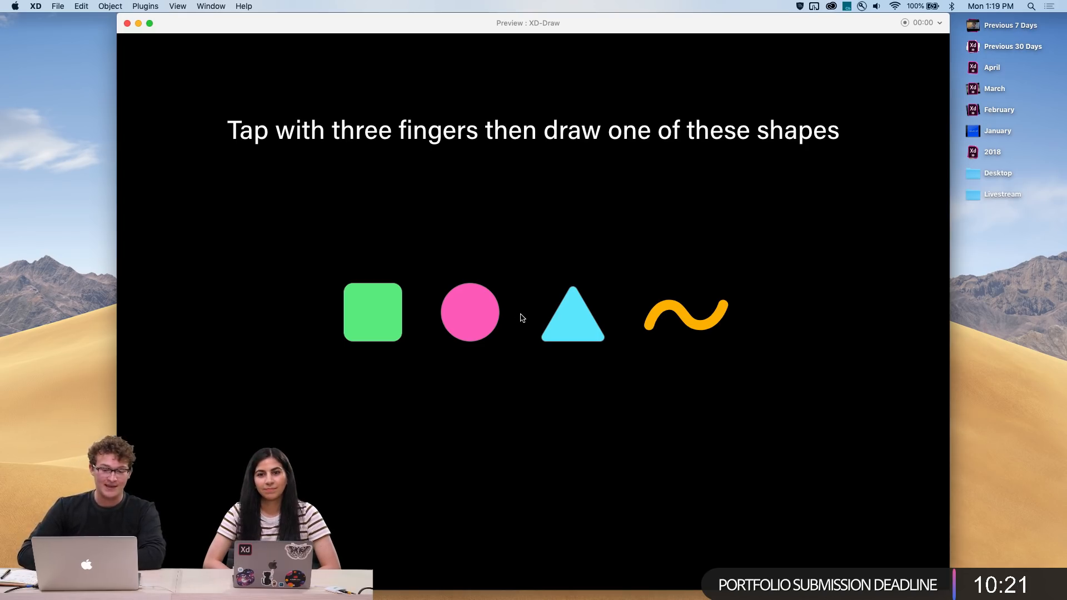
Test the prototype by drawing a triangle gesture in the preview to jump to the triangle artboard
click(530, 305)
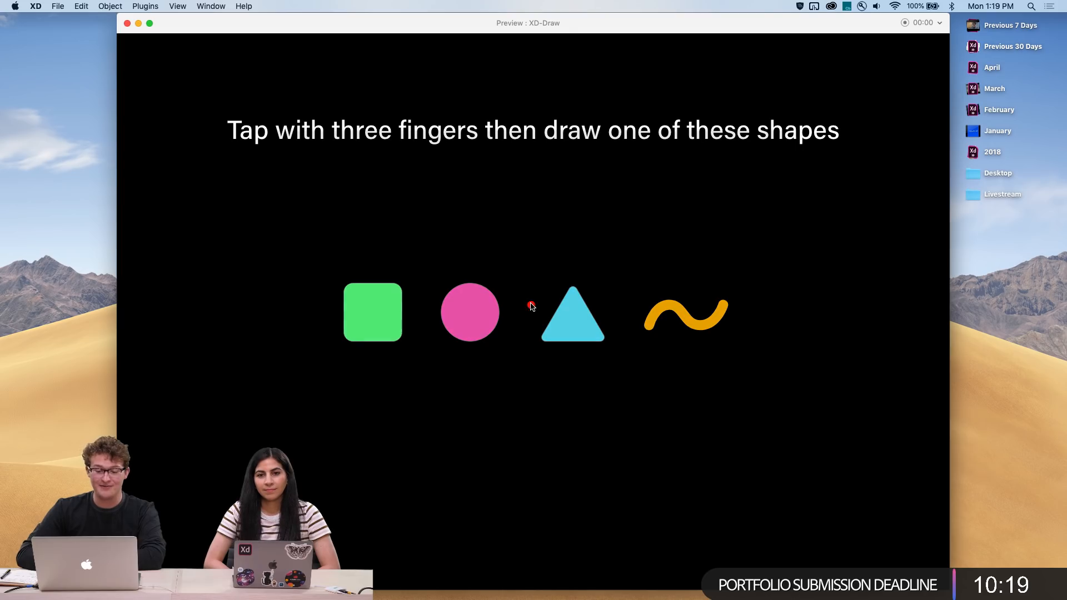
mouse_move(531, 306)
mouse_down()
mouse_move(541, 438)
mouse_move(693, 418)
mouse_move(675, 266)
mouse_move(531, 306)
mouse_up()
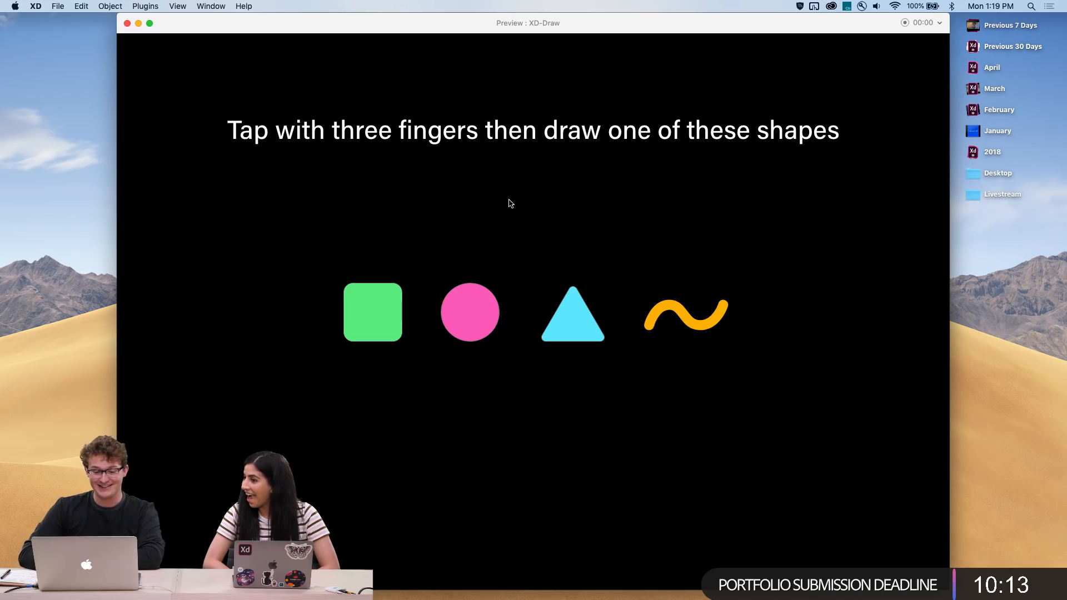
mouse_move(532, 218)
mouse_down()
mouse_move(471, 340)
mouse_move(592, 363)
mouse_move(614, 264)
mouse_move(535, 217)
mouse_move(442, 373)
mouse_move(627, 378)
mouse_move(535, 219)
mouse_up()
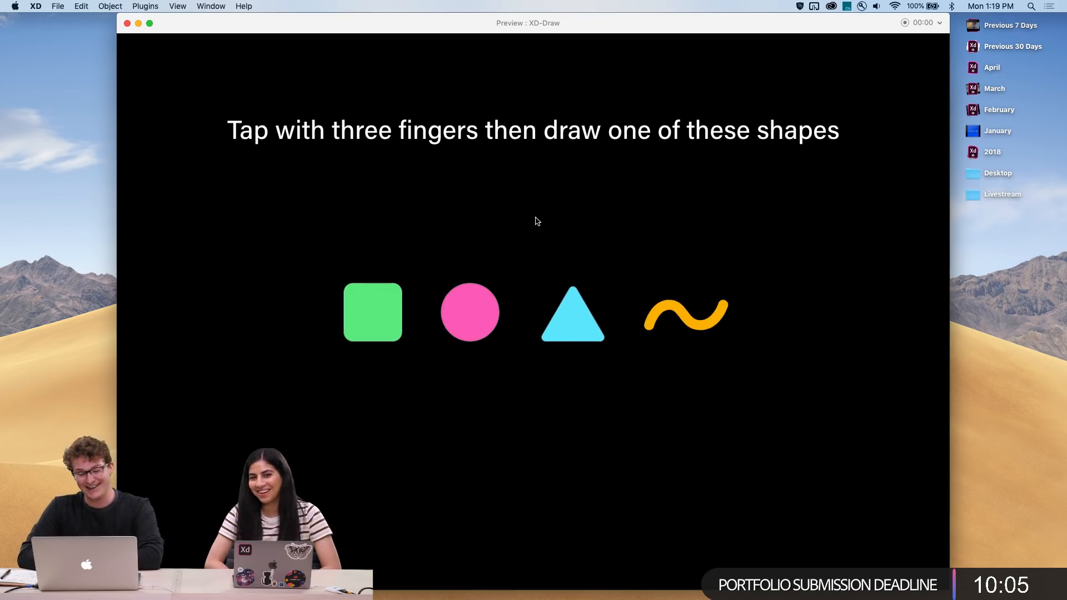
mouse_move(446, 271)
mouse_down()
mouse_move(518, 239)
mouse_move(657, 217)
mouse_up()
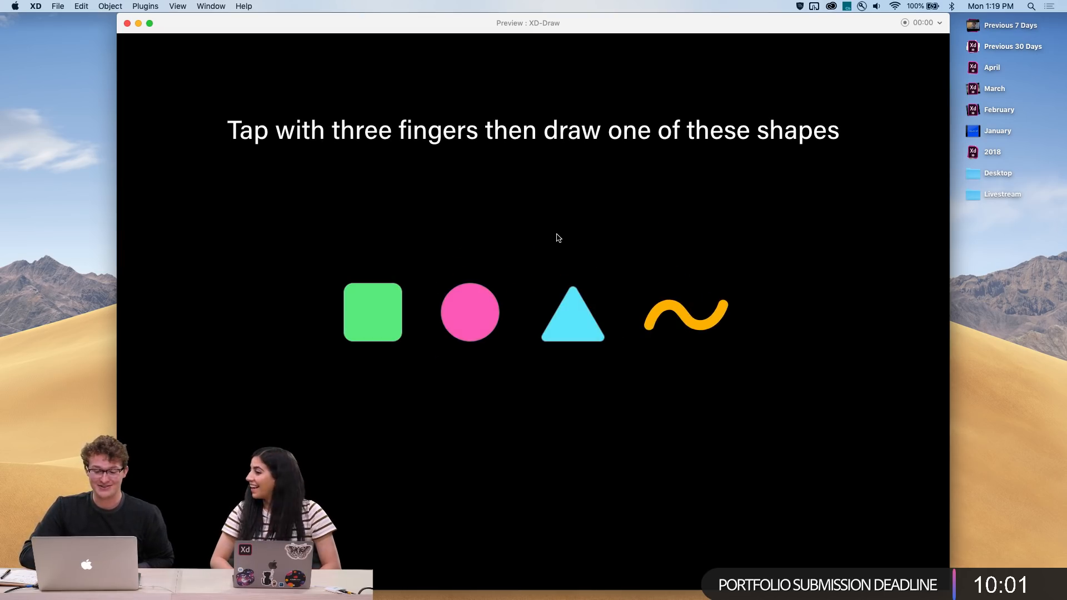
mouse_move(559, 238)
mouse_down()
mouse_move(465, 353)
mouse_move(690, 358)
mouse_move(551, 236)
mouse_move(525, 234)
mouse_move(432, 382)
mouse_move(611, 370)
mouse_move(616, 346)
mouse_move(524, 237)
mouse_up()
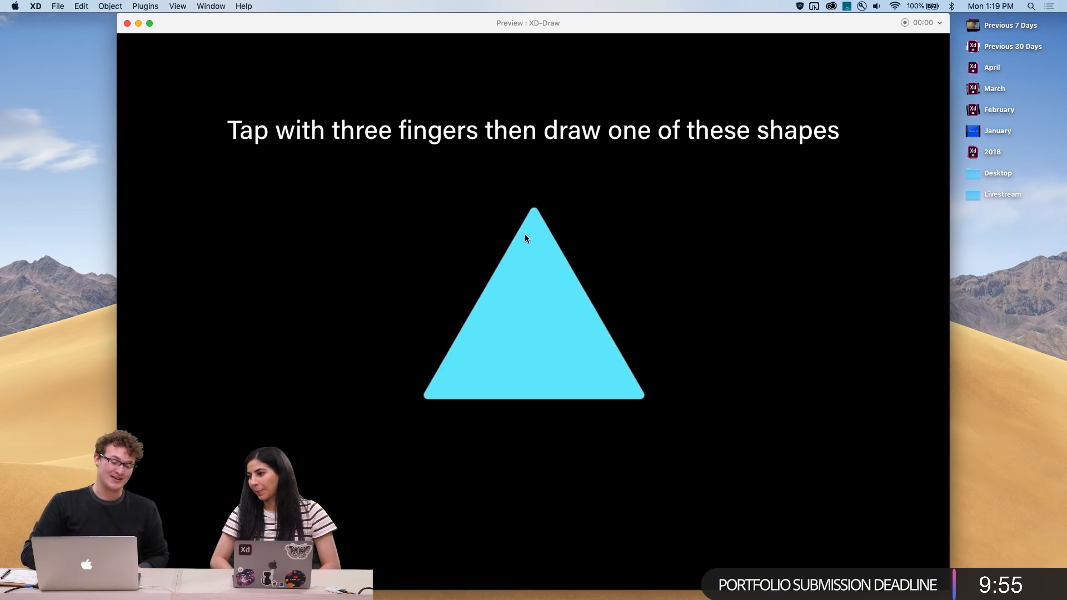
Close the preview window
click(815, 7)
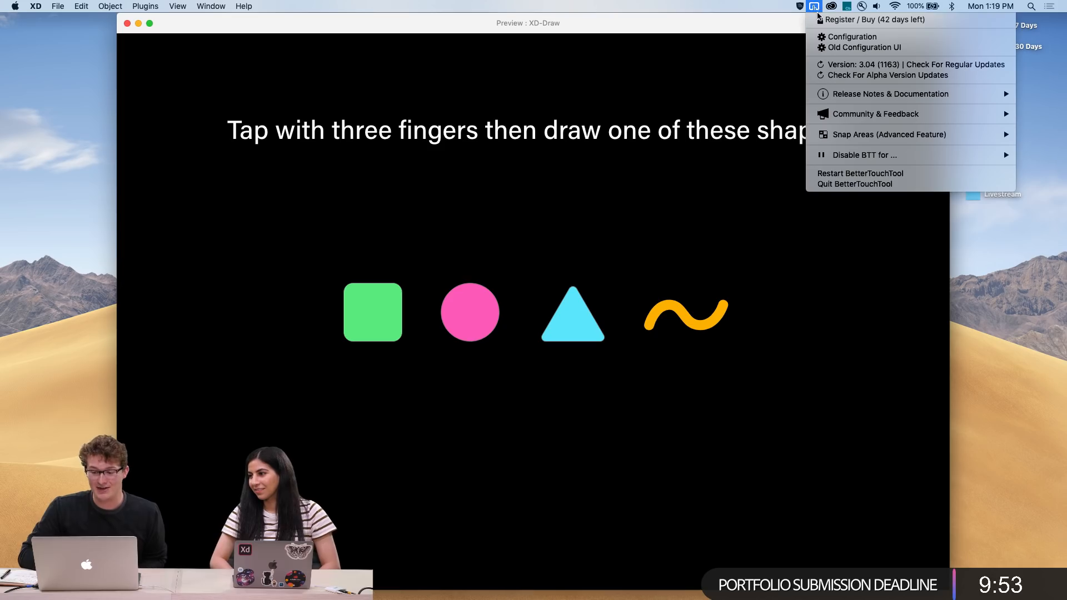
click(508, 110)
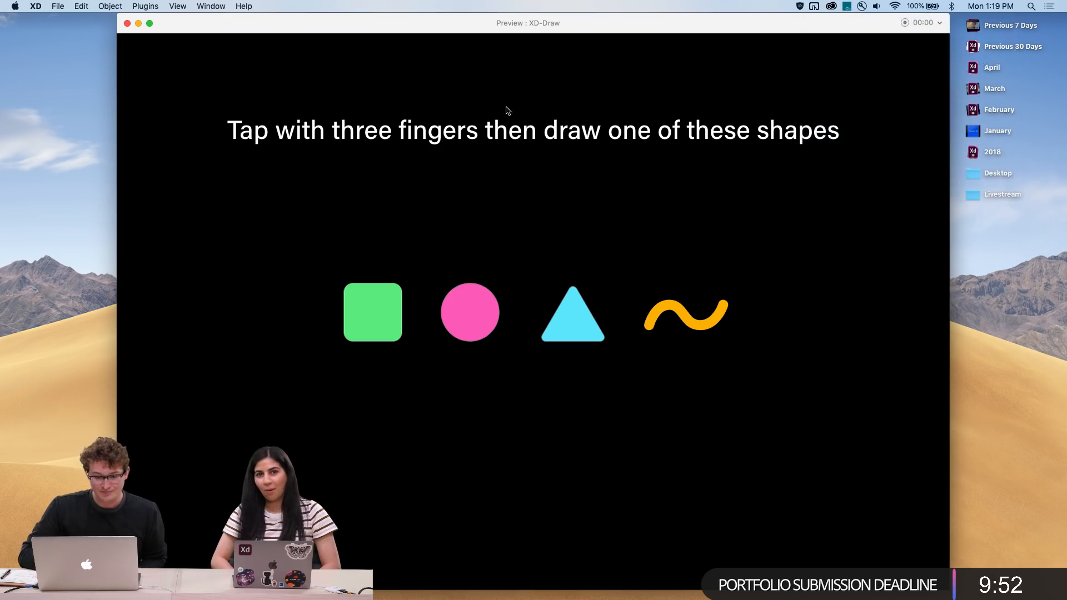
click(127, 24)
Inspect the Keys & Gamepad interactions wired from the square, circle and squiggle in Artboard 1
scroll(382, 229, down, 1)
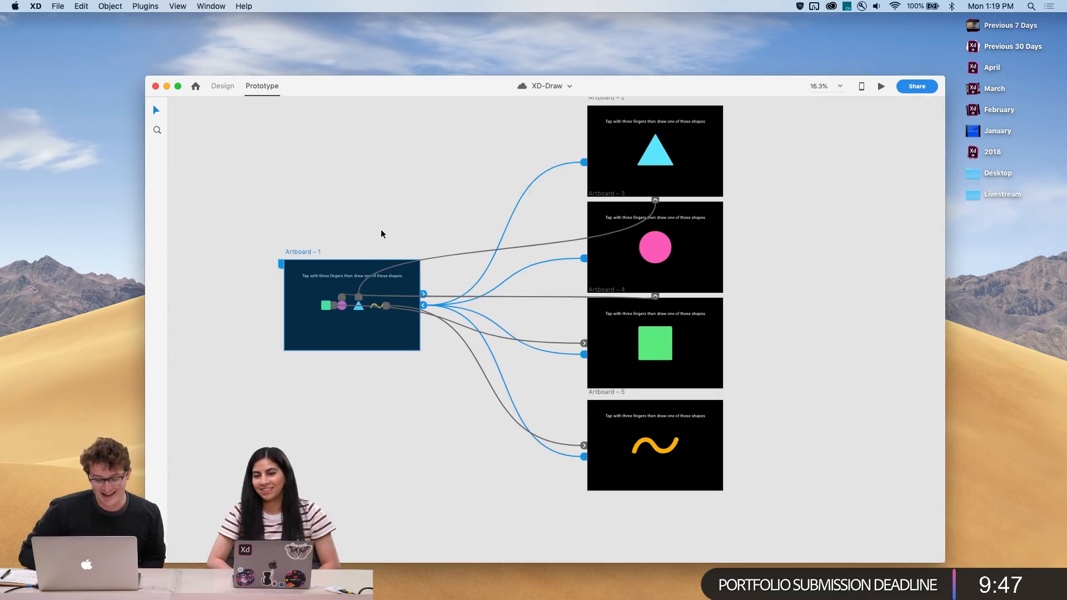
scroll(381, 229, up, 3)
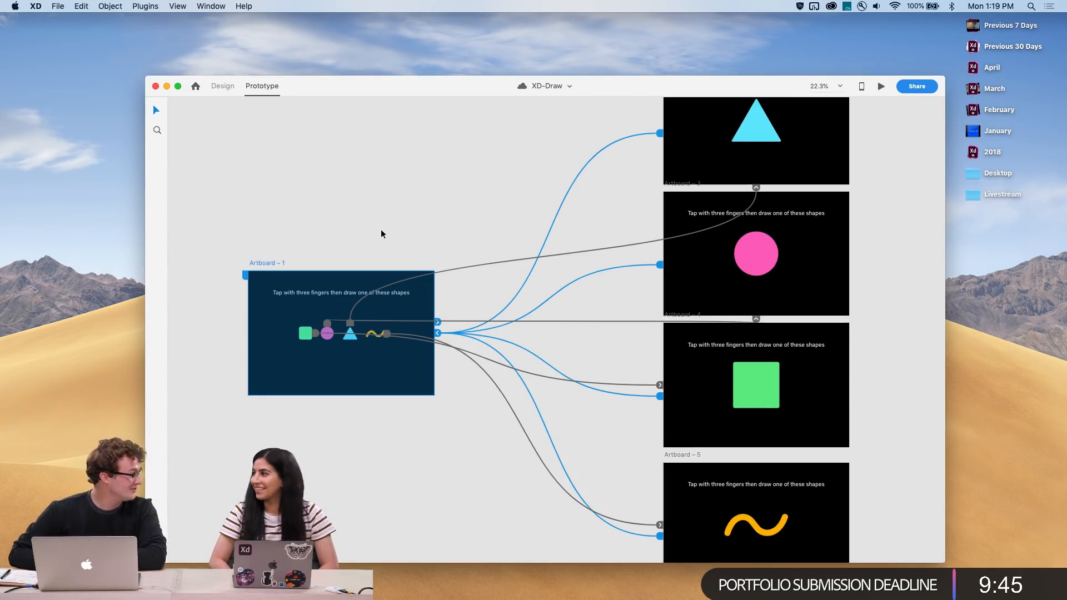
click(306, 333)
click(316, 333)
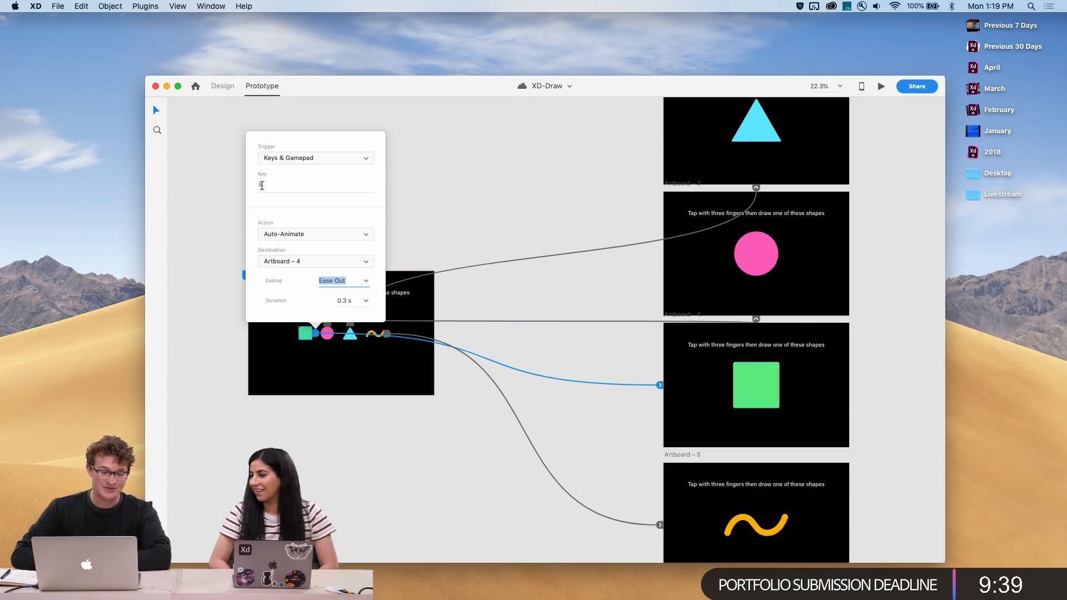
click(329, 339)
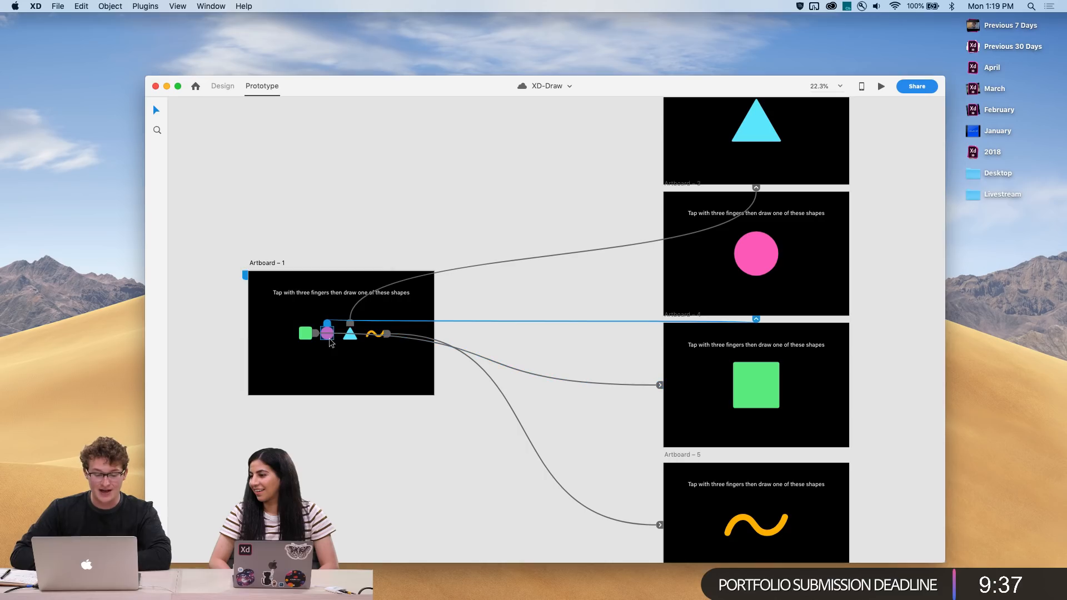
click(327, 326)
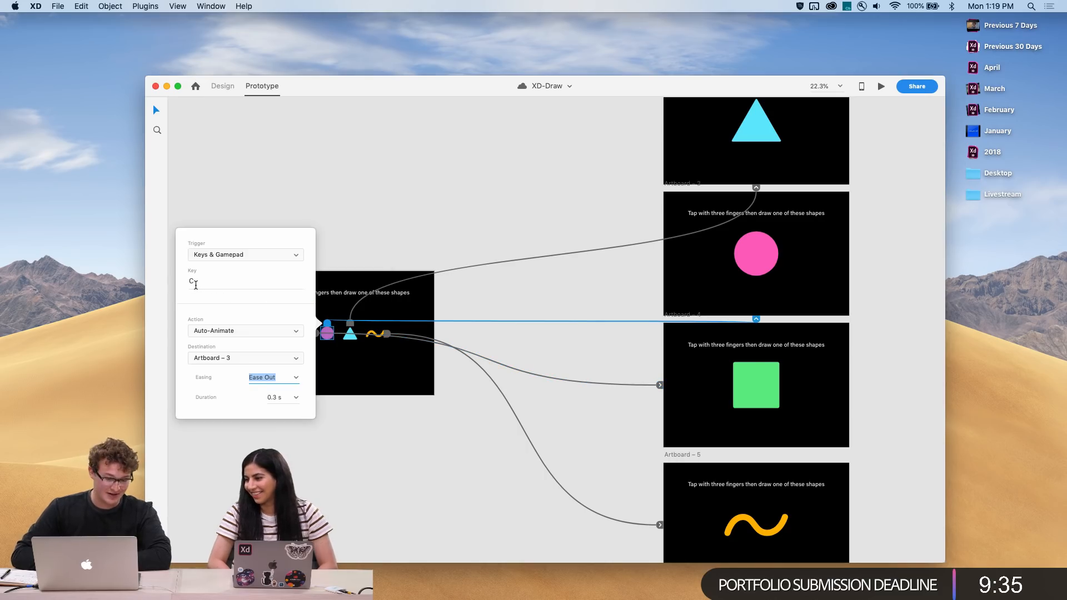
click(373, 334)
click(388, 334)
click(510, 224)
Examine the triangle's interaction wire to its destination artboard across the canvas
scroll(348, 352, up, 5)
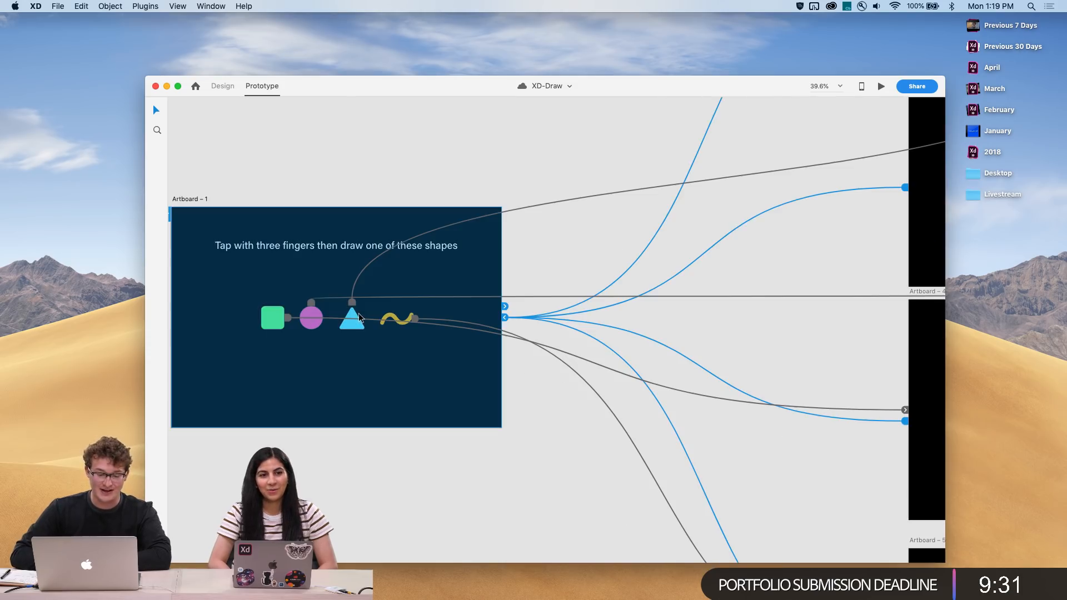
click(352, 304)
scroll(454, 286, down, 7)
scroll(454, 288, right, 3)
scroll(655, 251, up, 5)
scroll(655, 253, down, 2)
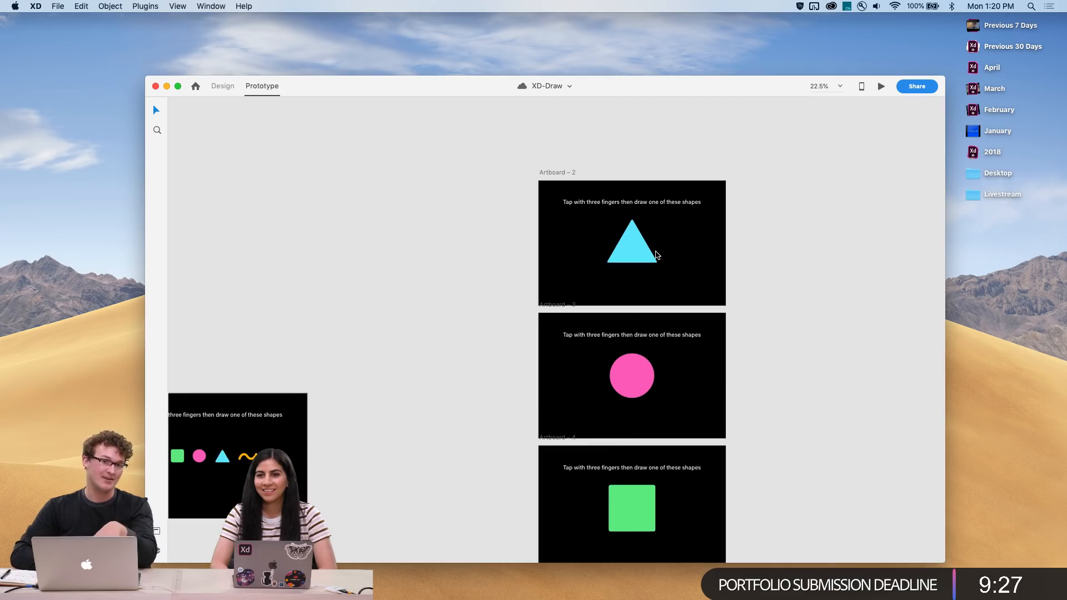
scroll(659, 252, left, 5)
scroll(659, 253, down, 1)
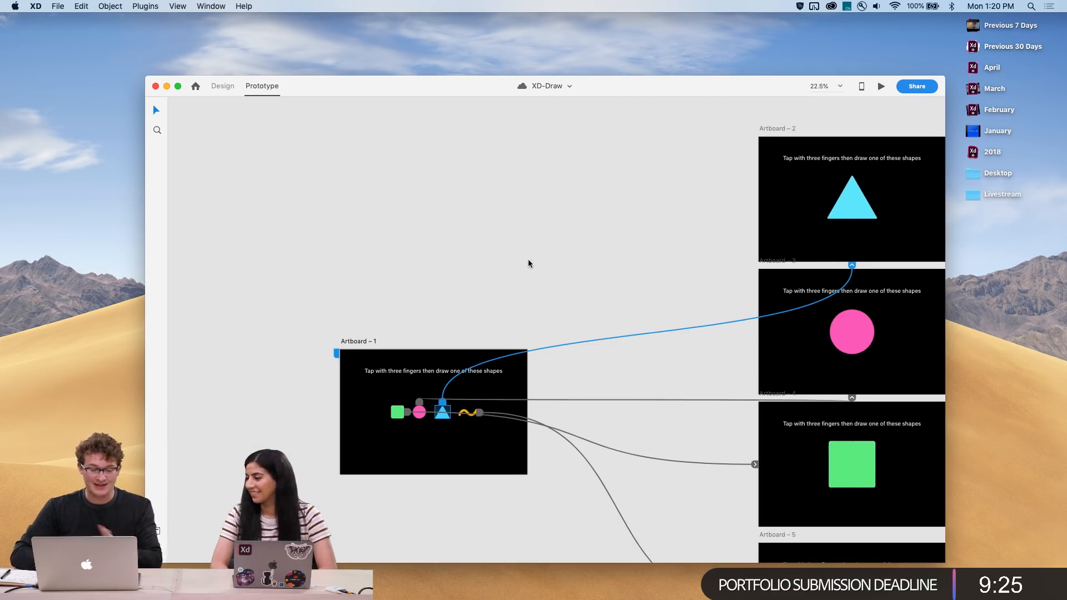
scroll(541, 251, down, 2)
scroll(541, 251, right, 2)
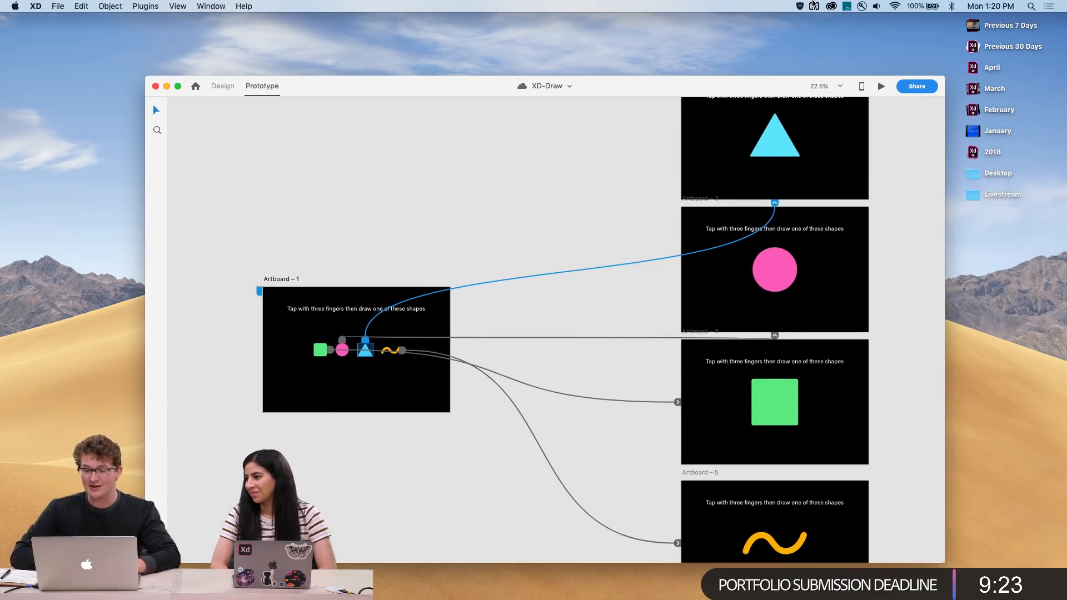
Open BetterTouchTool's configuration and view the XD drawing gestures and the Circle gesture's assigned C shortcut
click(814, 6)
click(832, 37)
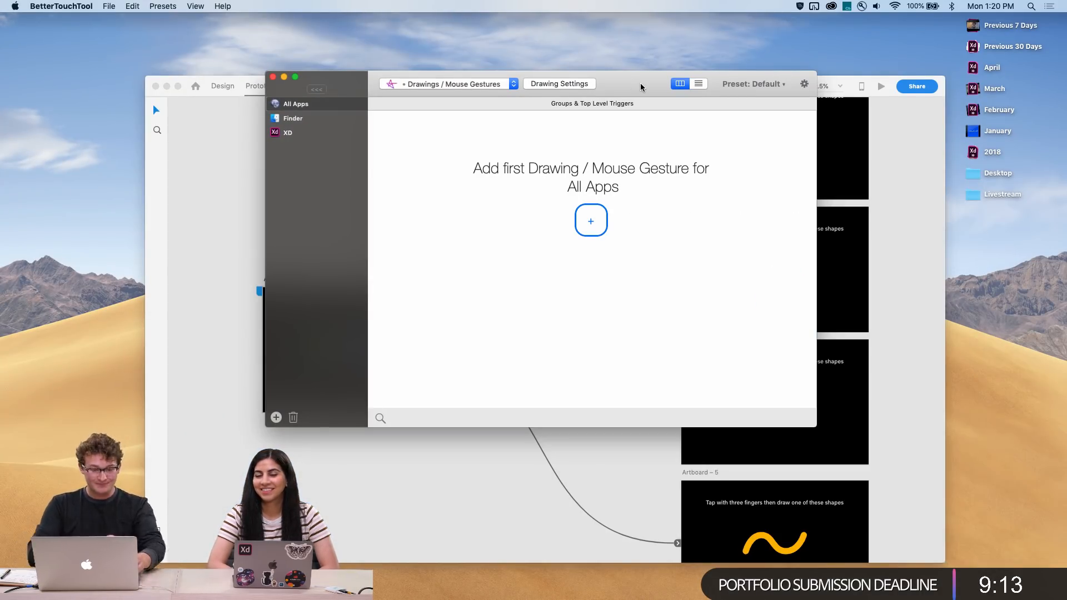
click(295, 137)
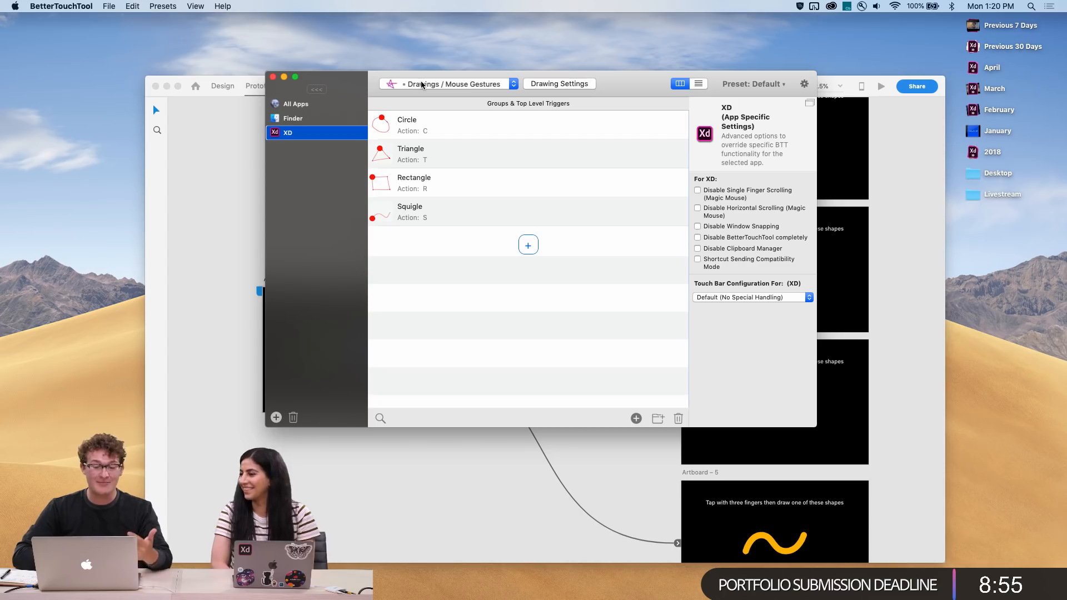
click(438, 124)
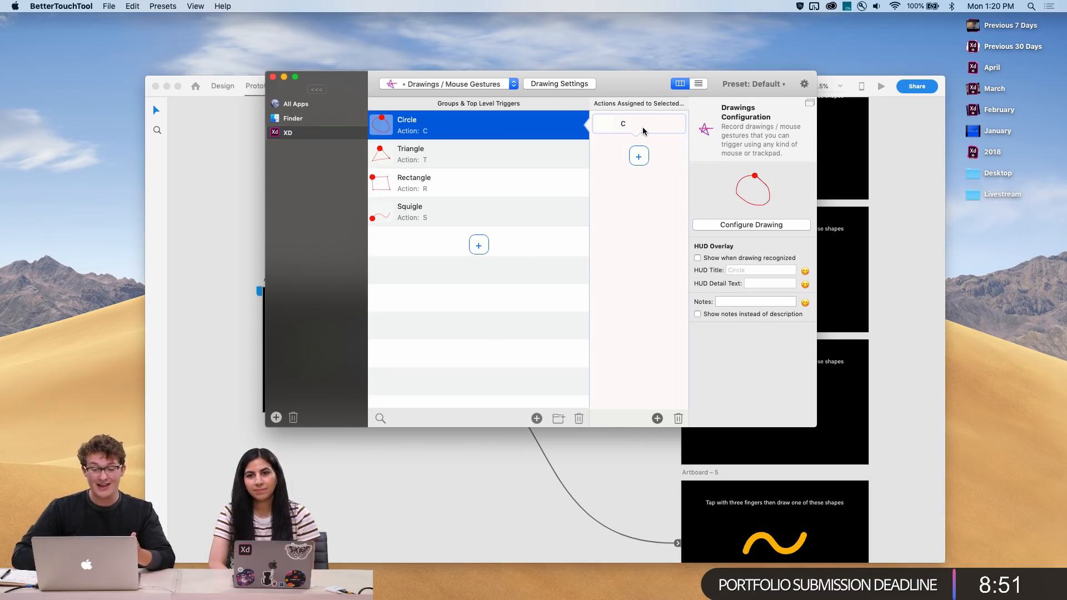
click(642, 131)
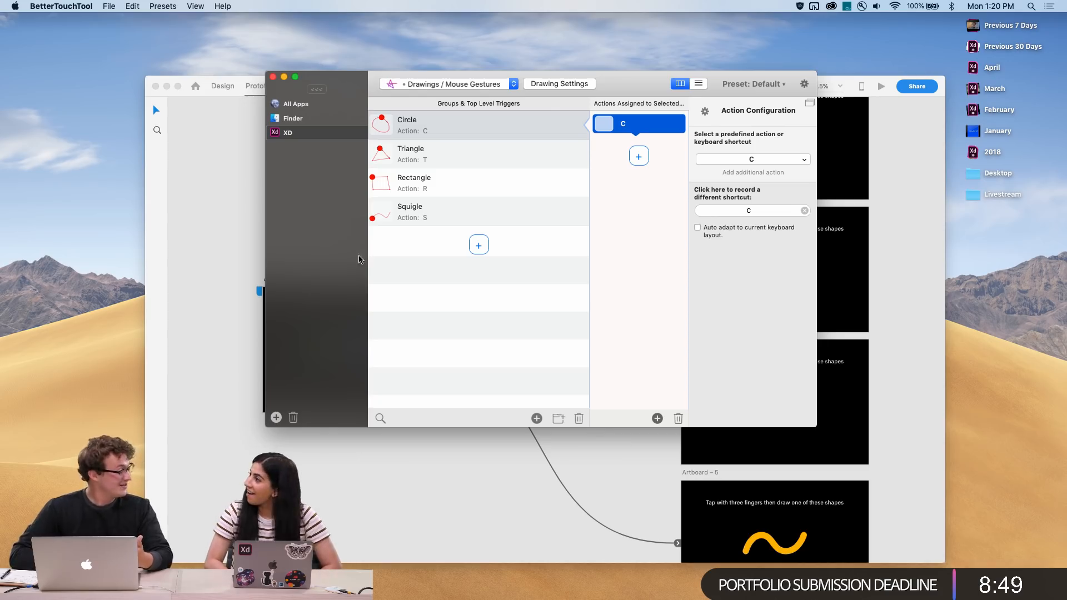
Review the Triangle, Rectangle, Squiggle and Circle gestures and their assigned keyboard actions
click(252, 253)
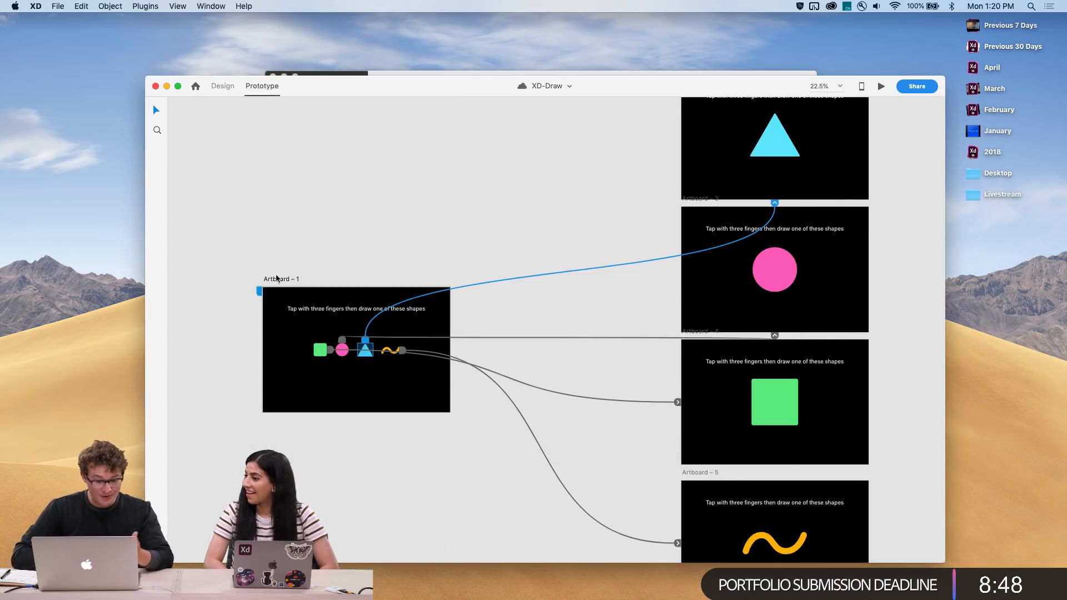
click(362, 351)
click(386, 227)
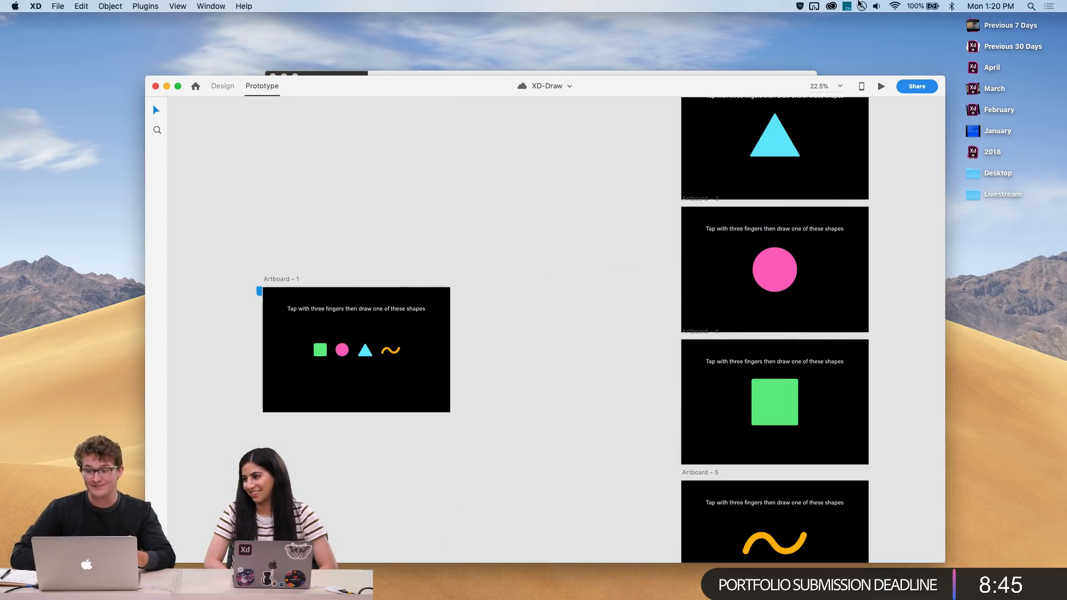
drag(768, 72, 766, 58)
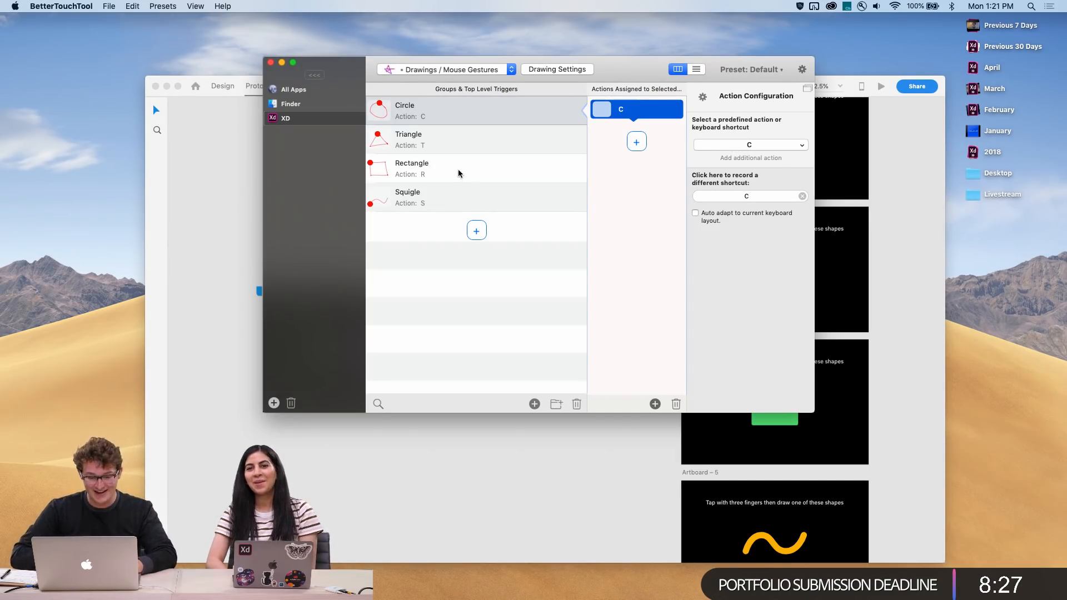
click(462, 140)
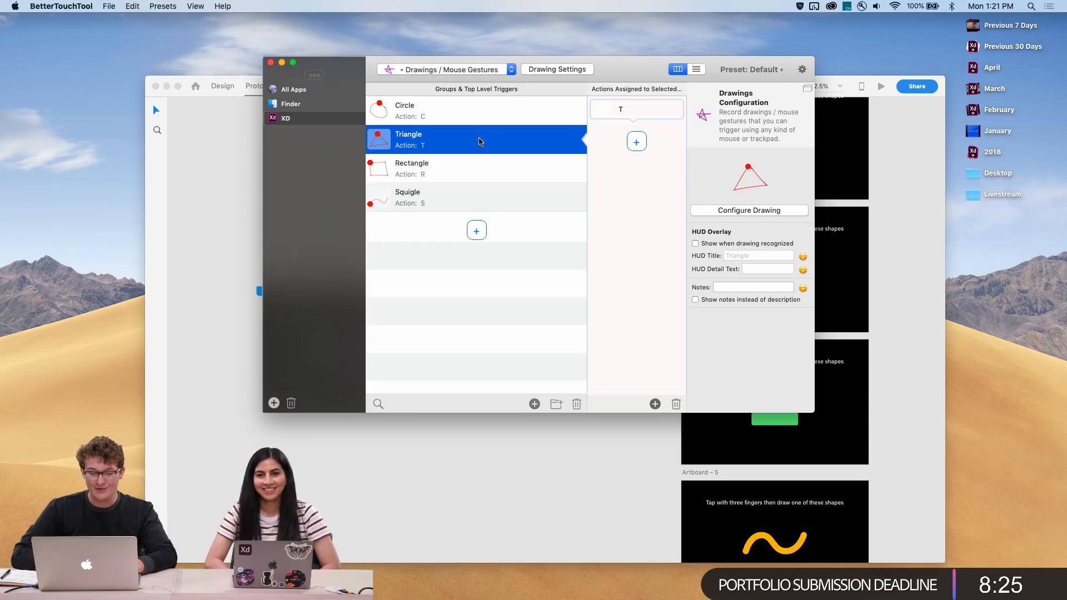
click(475, 173)
click(469, 209)
click(477, 165)
click(483, 139)
click(476, 118)
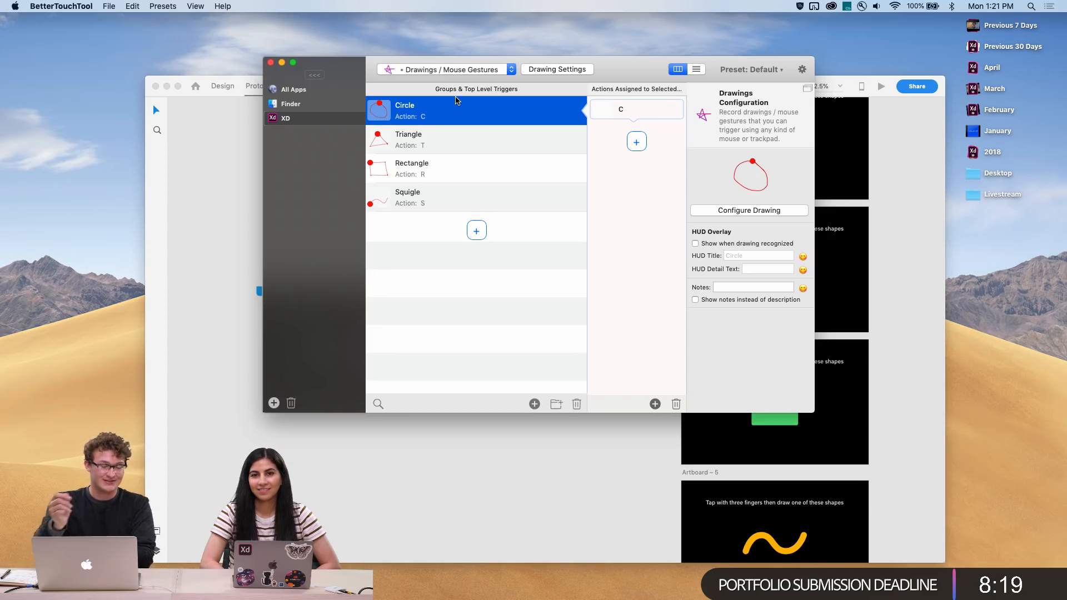
Browse the list of BetterTouchTool trigger types
click(468, 72)
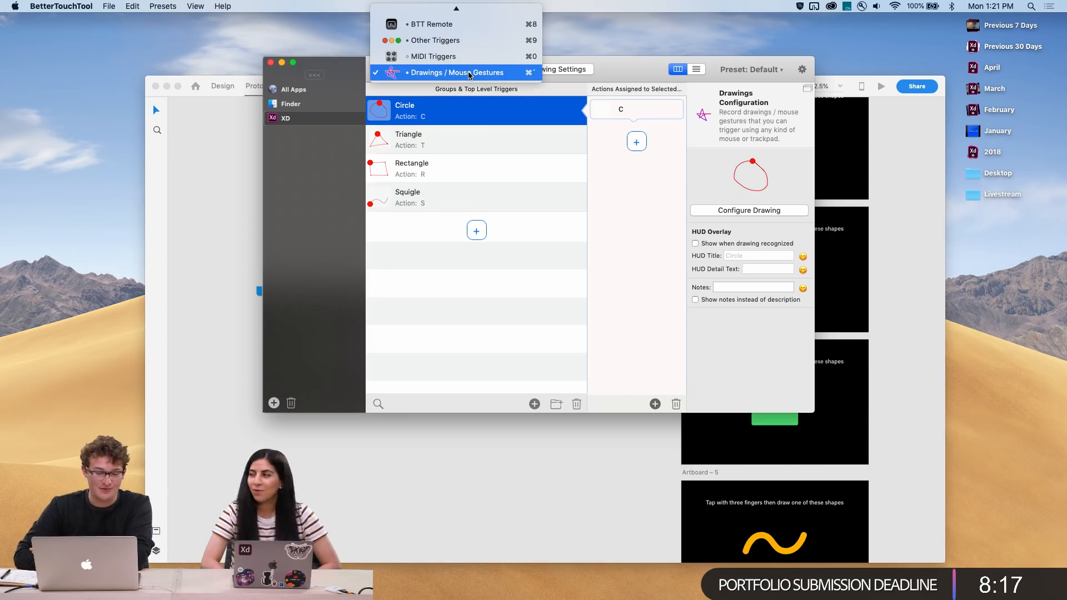
scroll(508, 75, up, 5)
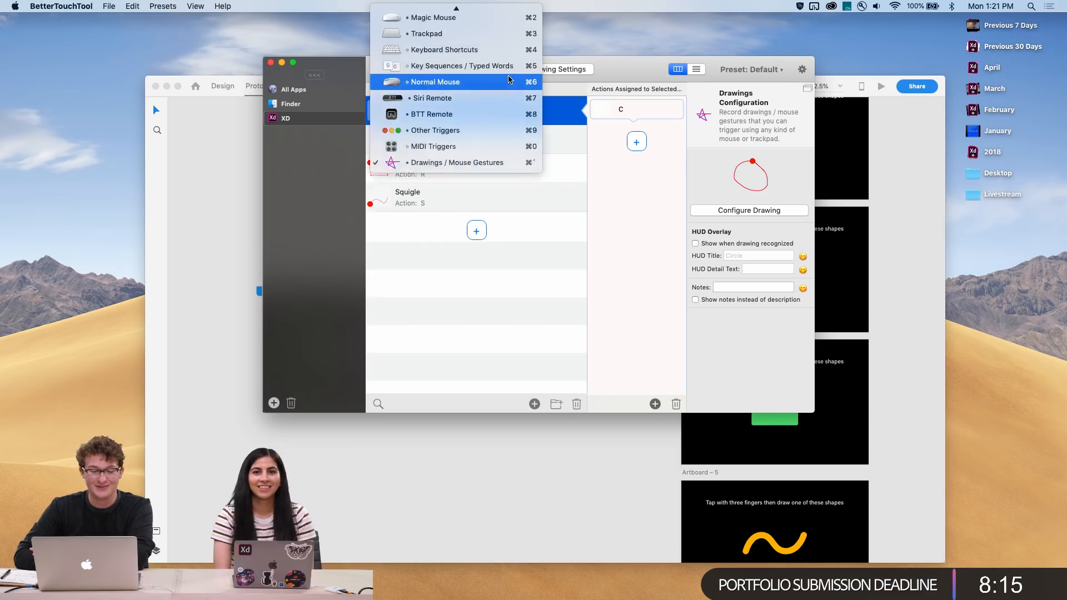
click(529, 199)
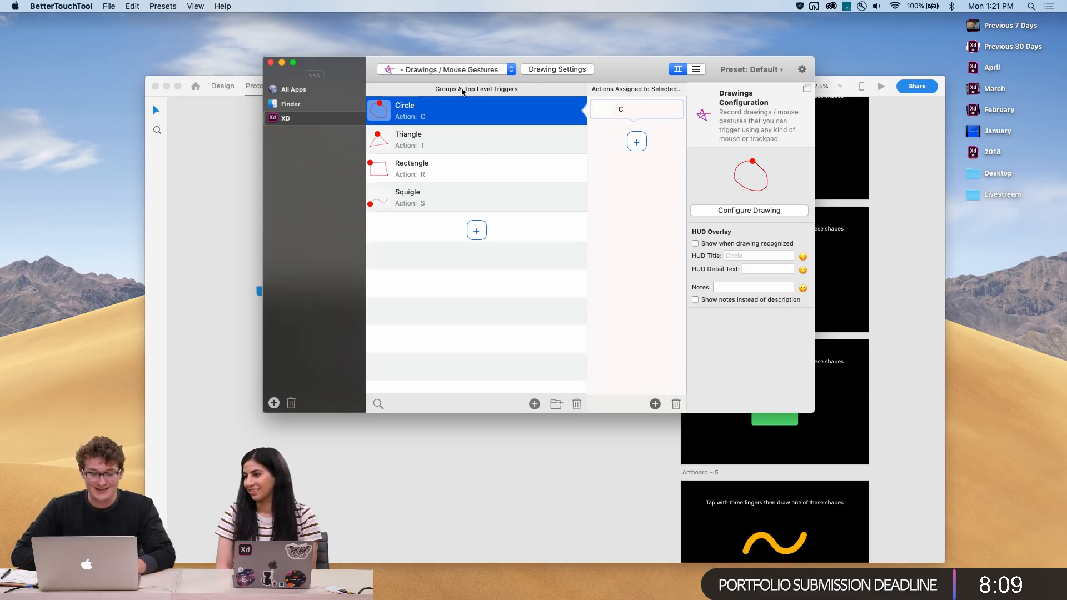
click(456, 71)
scroll(456, 71, up, 5)
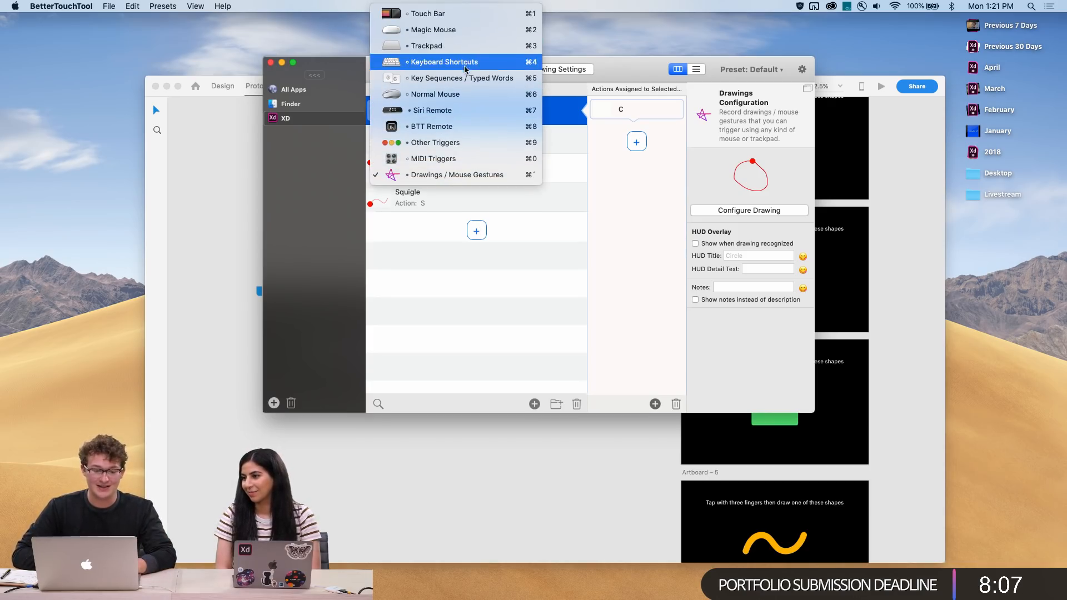
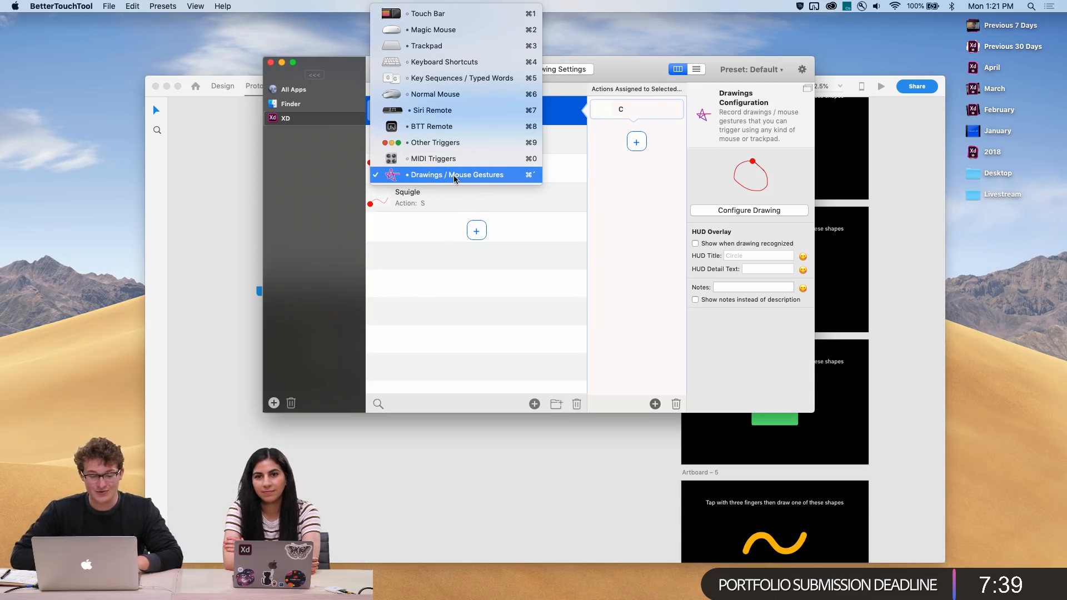
Bring the XD-Draw document forward and view Artboard 1 up close
click(427, 250)
click(237, 183)
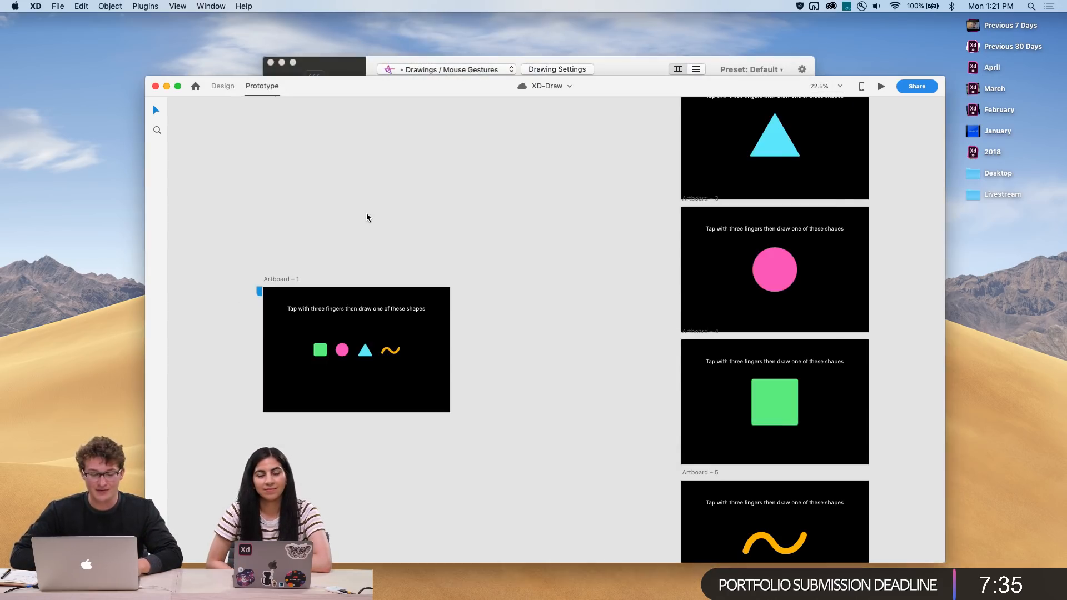
scroll(367, 215, up, 5)
scroll(366, 215, down, 3)
scroll(366, 214, left, 2)
scroll(410, 265, up, 5)
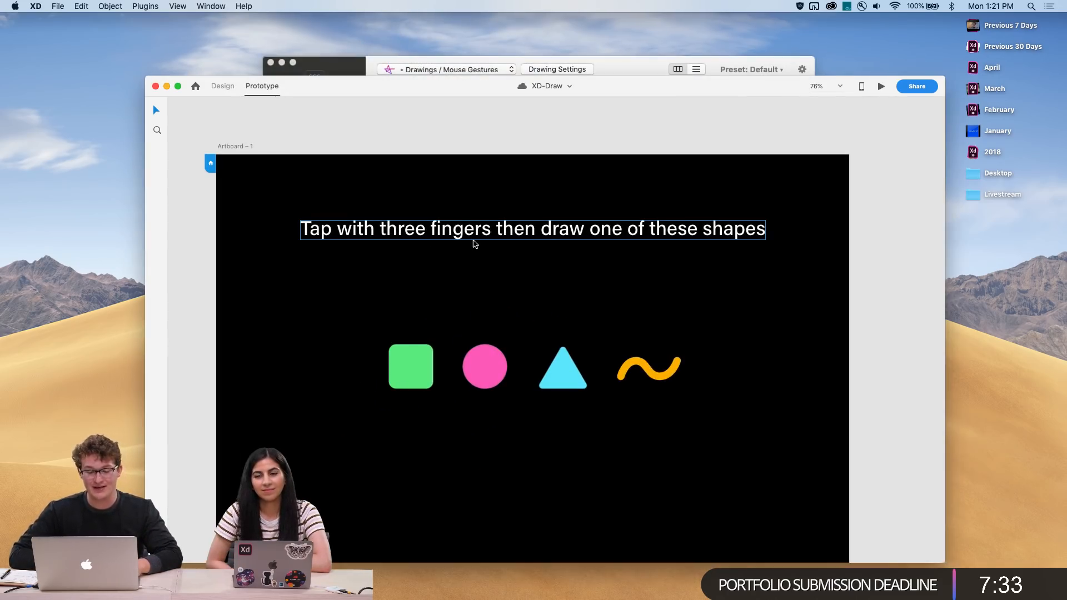
Switch the trigger list to Other Triggers and review it for All Apps, Finder and XD
click(518, 62)
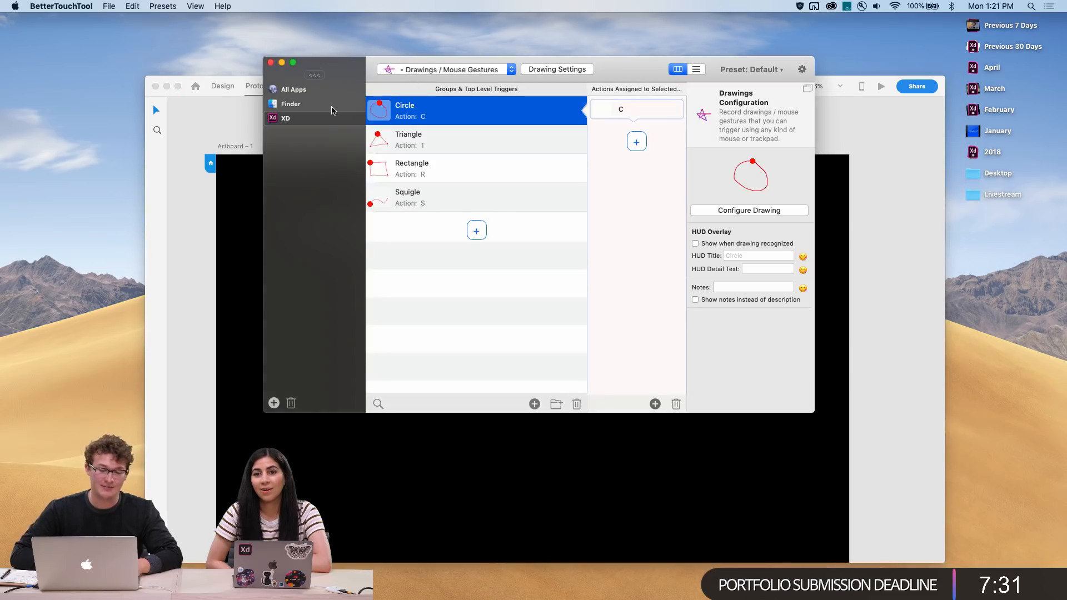
click(435, 71)
mouse_move(460, 7)
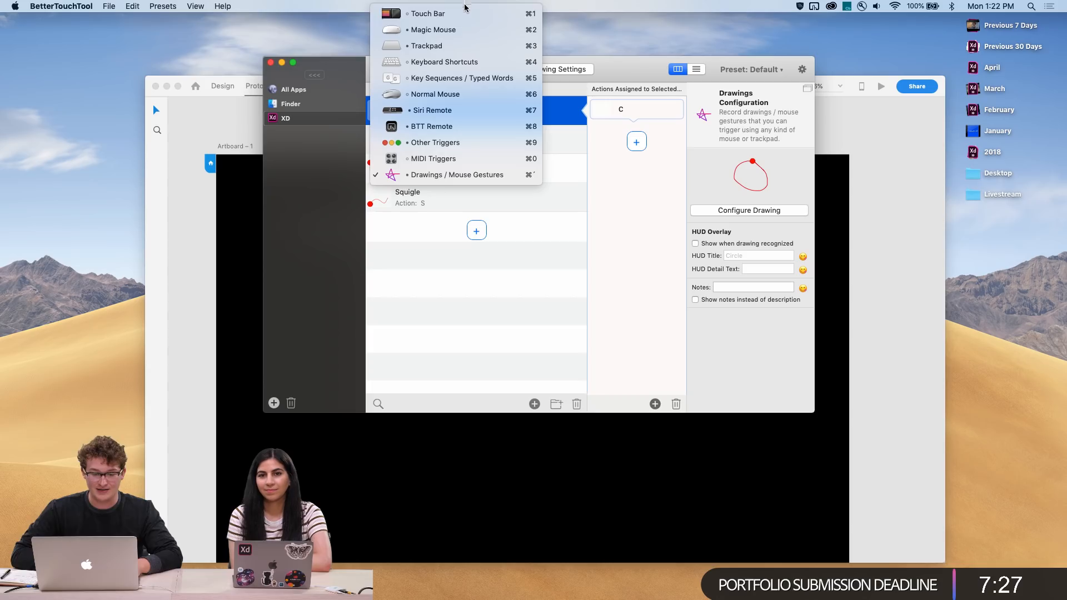
click(459, 142)
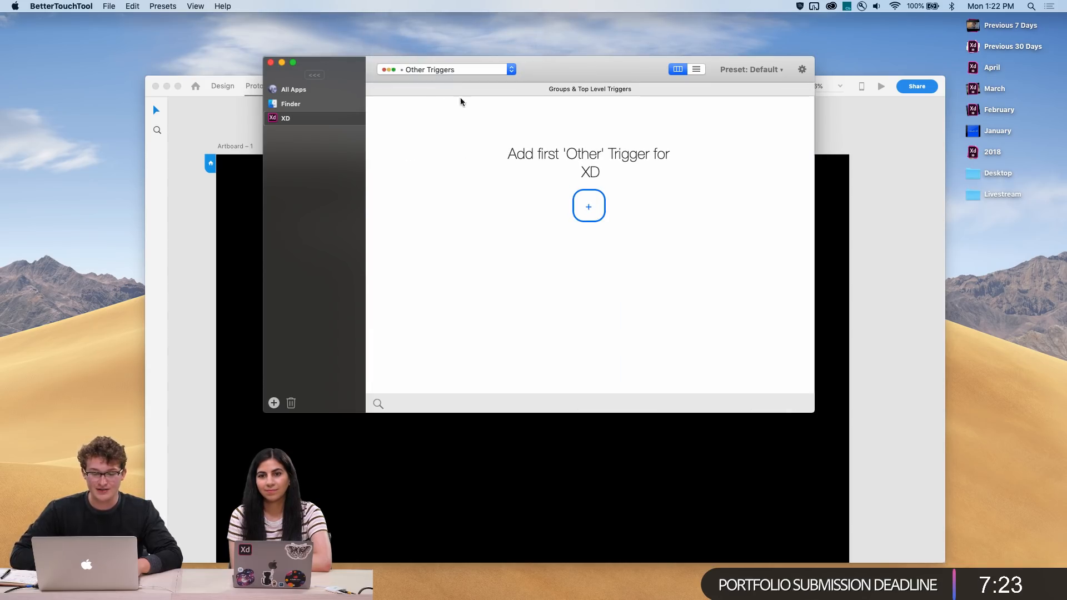
click(320, 91)
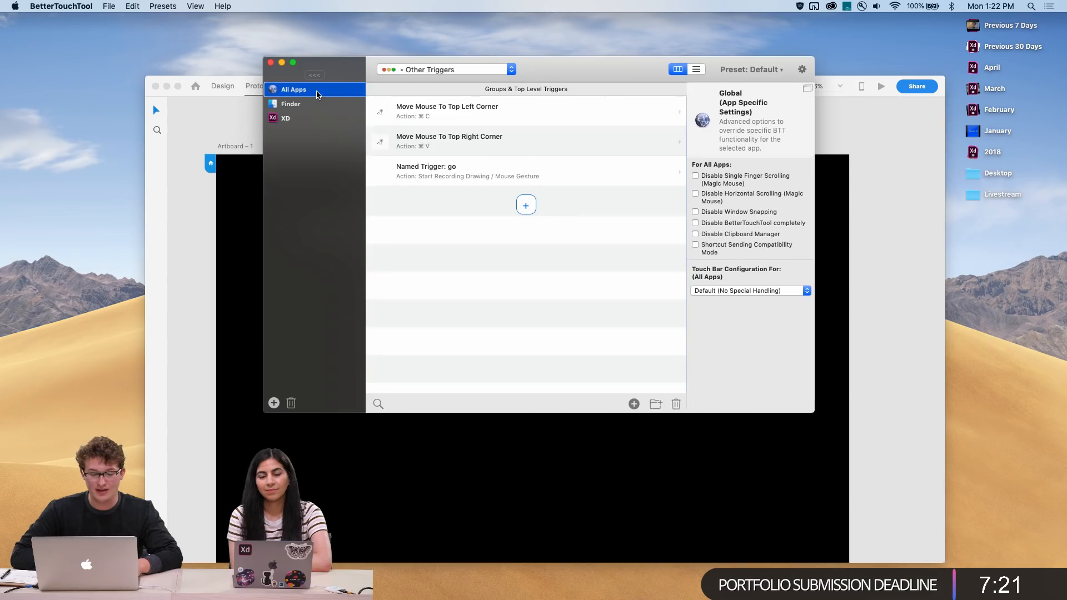
click(330, 104)
click(328, 117)
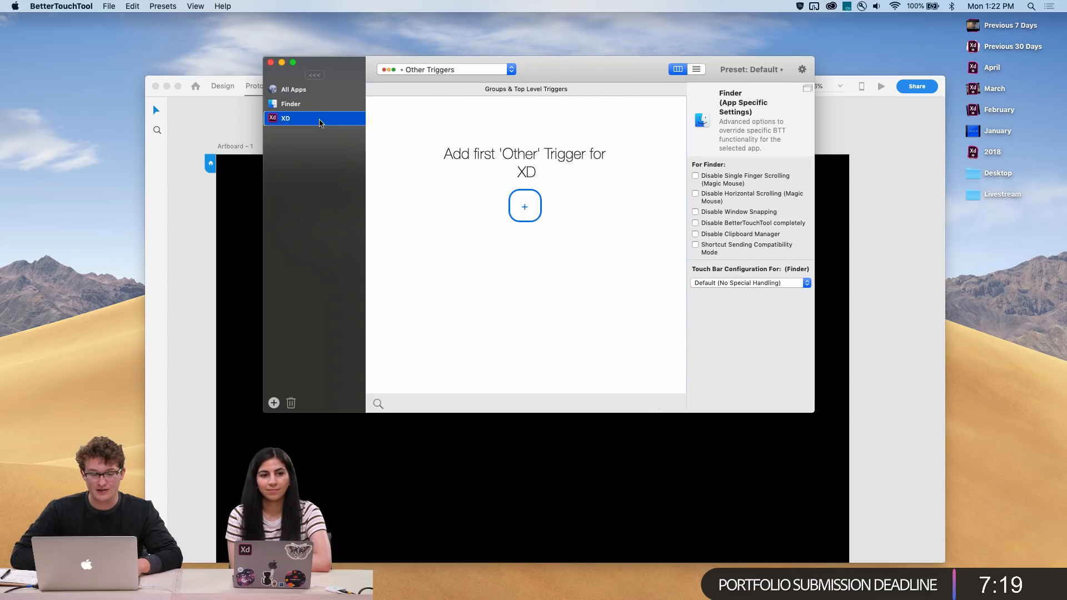
Return to the Drawings / Mouse Gestures triggers defined for XD
click(387, 76)
click(409, 108)
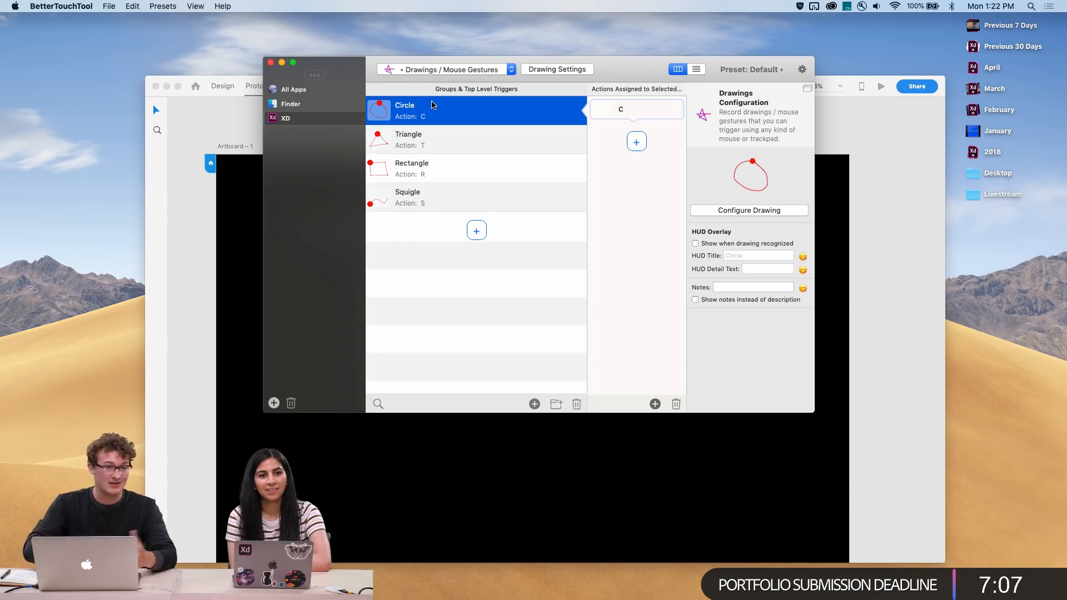
click(475, 71)
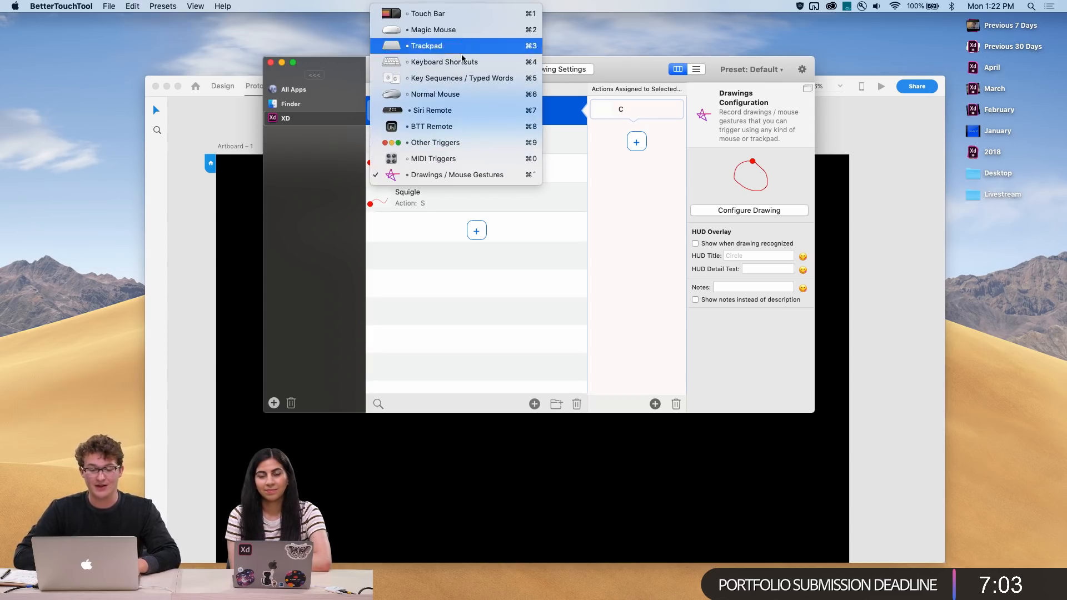
click(518, 205)
click(518, 205)
click(519, 178)
click(519, 149)
click(515, 116)
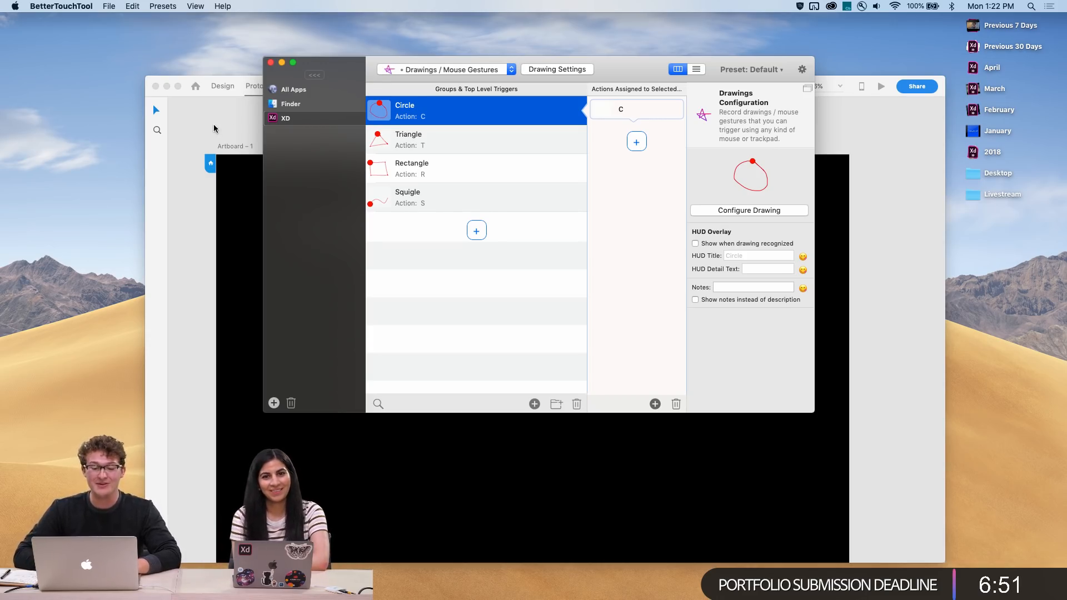
Switch to Trackpad triggers and inspect the 3 Finger Tap trigger and its action
click(456, 69)
mouse_move(465, 5)
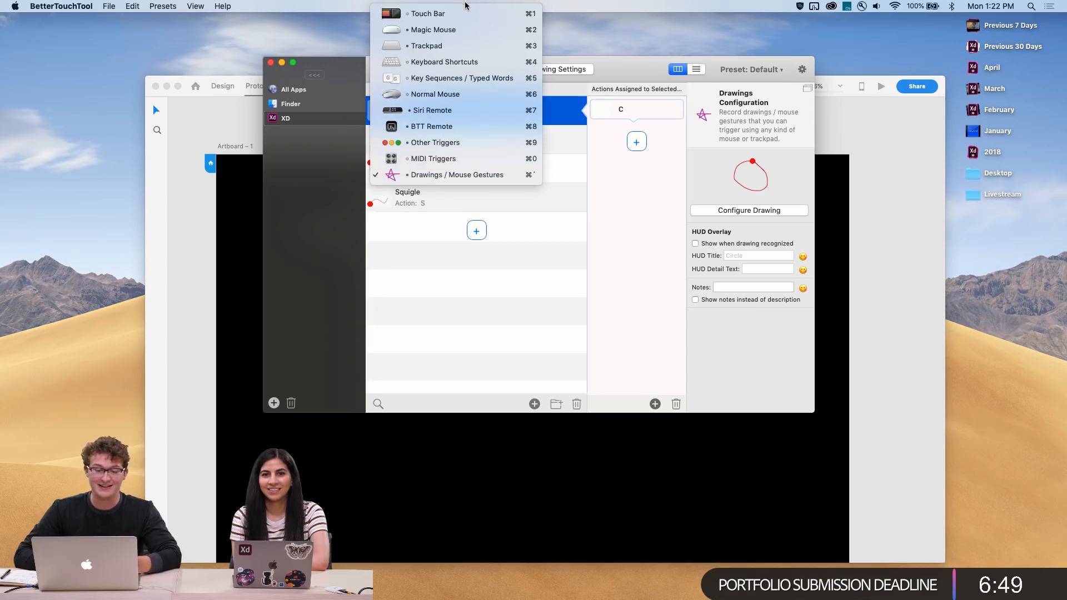
click(465, 51)
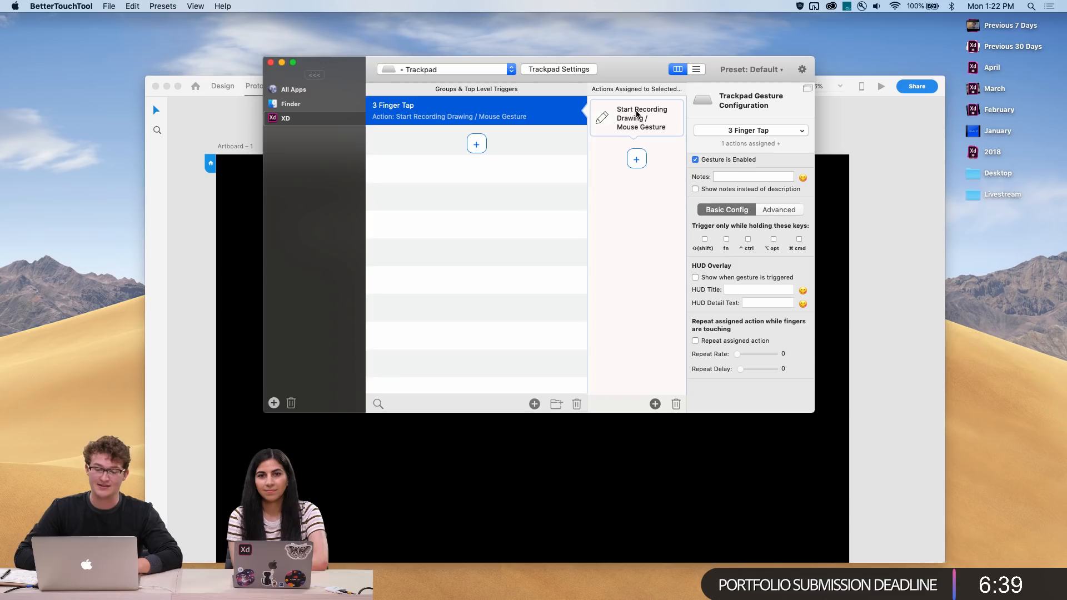
mouse_move(532, 209)
mouse_down()
mouse_move(502, 200)
mouse_move(624, 225)
mouse_move(498, 200)
mouse_move(530, 205)
mouse_move(641, 280)
mouse_move(548, 177)
mouse_move(531, 209)
mouse_up()
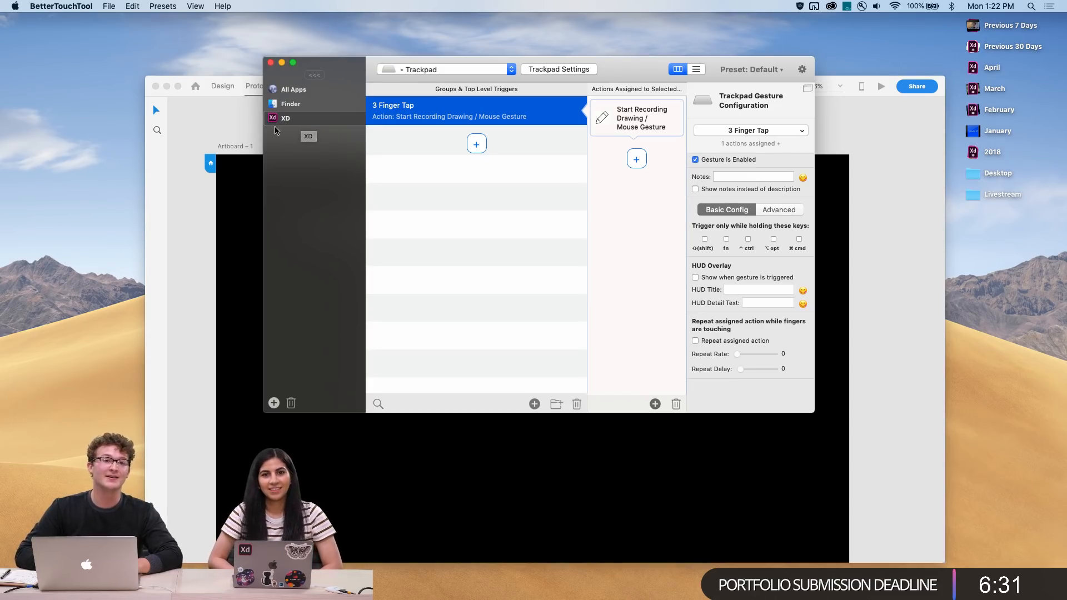
mouse_move(527, 159)
mouse_down()
mouse_move(477, 204)
mouse_move(641, 300)
mouse_up()
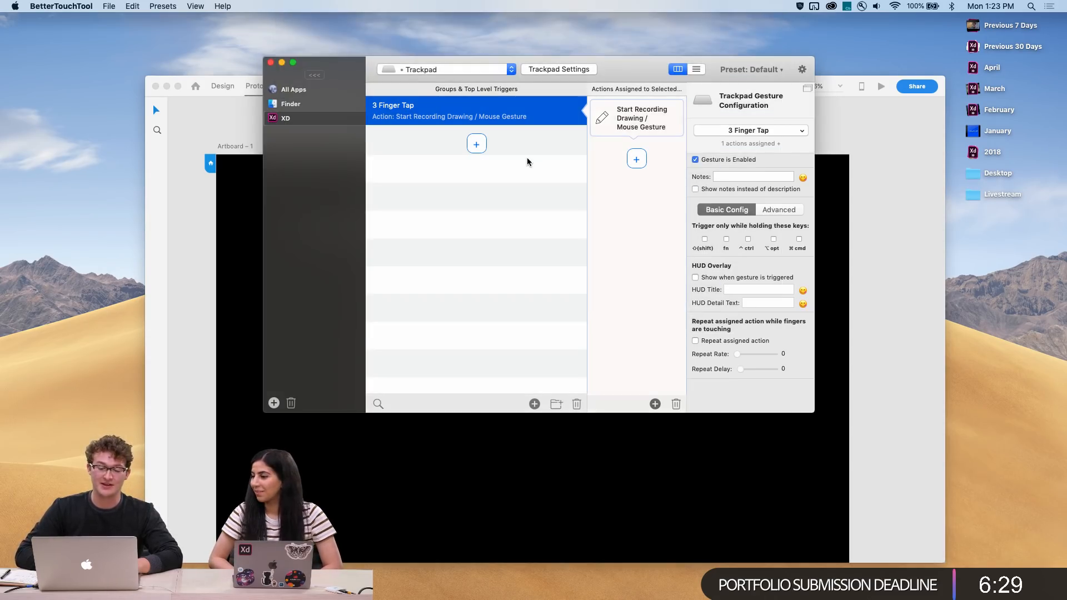
mouse_move(527, 162)
mouse_down()
mouse_move(539, 252)
mouse_move(701, 274)
mouse_move(692, 212)
mouse_move(528, 162)
mouse_up()
mouse_move(490, 203)
mouse_down()
mouse_move(469, 251)
mouse_move(530, 168)
mouse_move(495, 205)
mouse_up()
Add a new trackpad trigger and browse the gesture categories in its trigger list
click(476, 144)
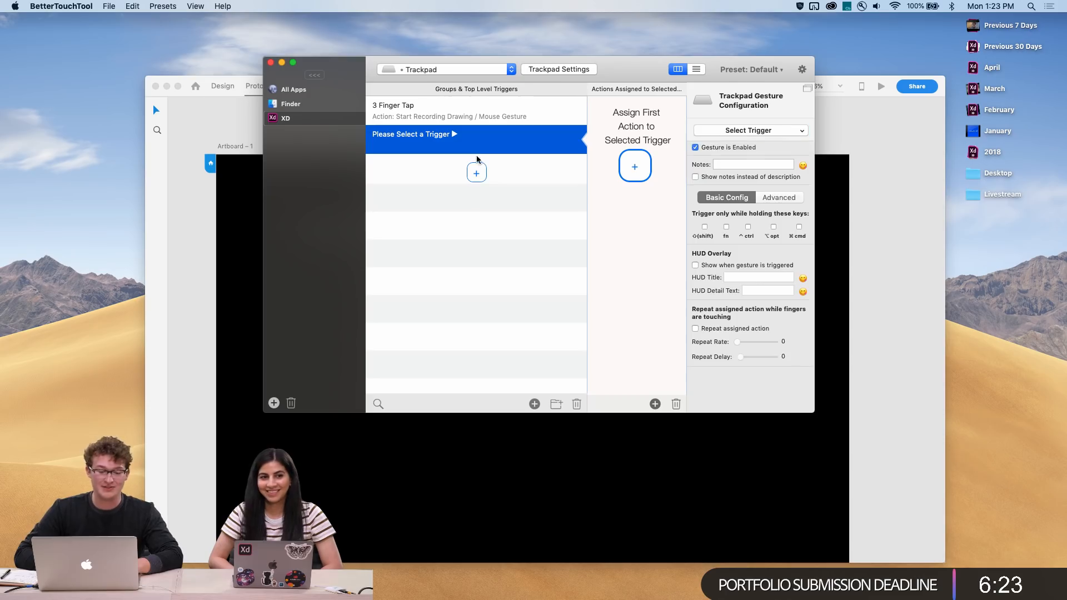
click(651, 222)
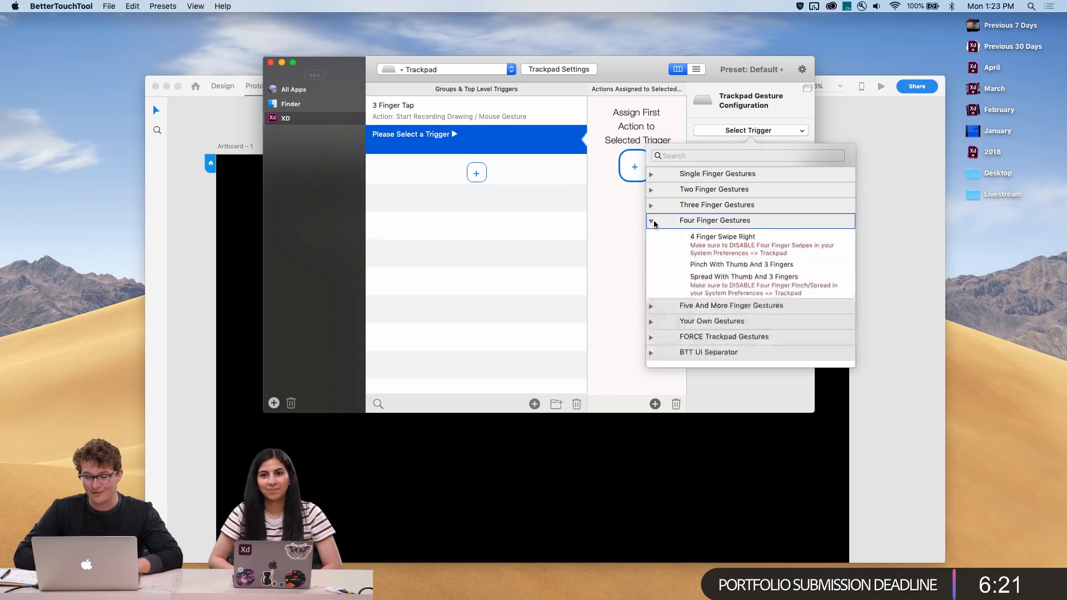
scroll(688, 278, down, 3)
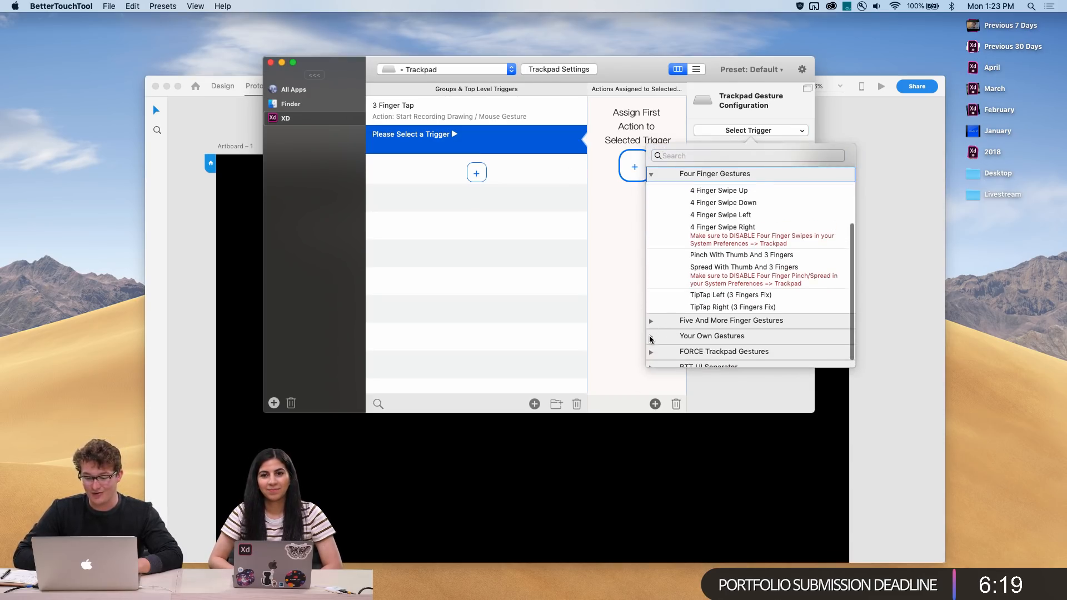
click(650, 337)
scroll(649, 340, down, 2)
click(651, 345)
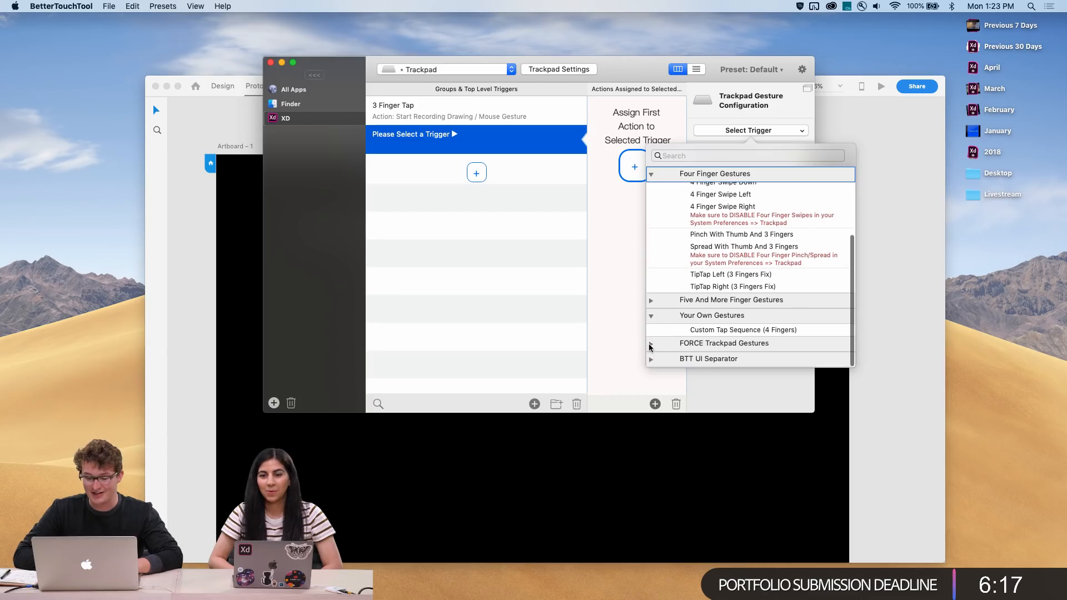
scroll(661, 311, down, 4)
scroll(666, 296, up, 3)
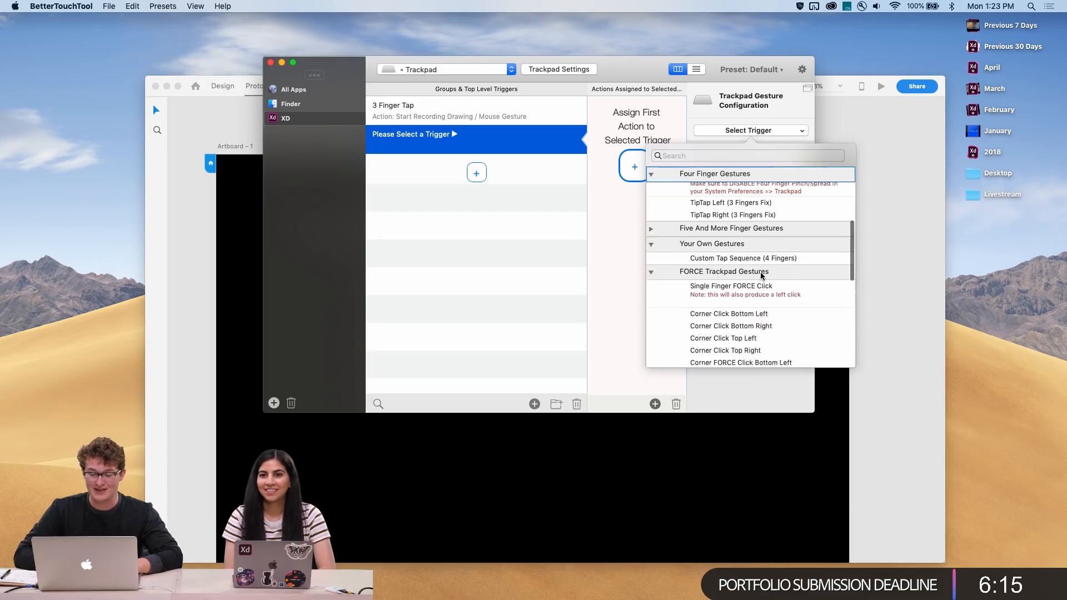
click(650, 287)
scroll(713, 228, up, 3)
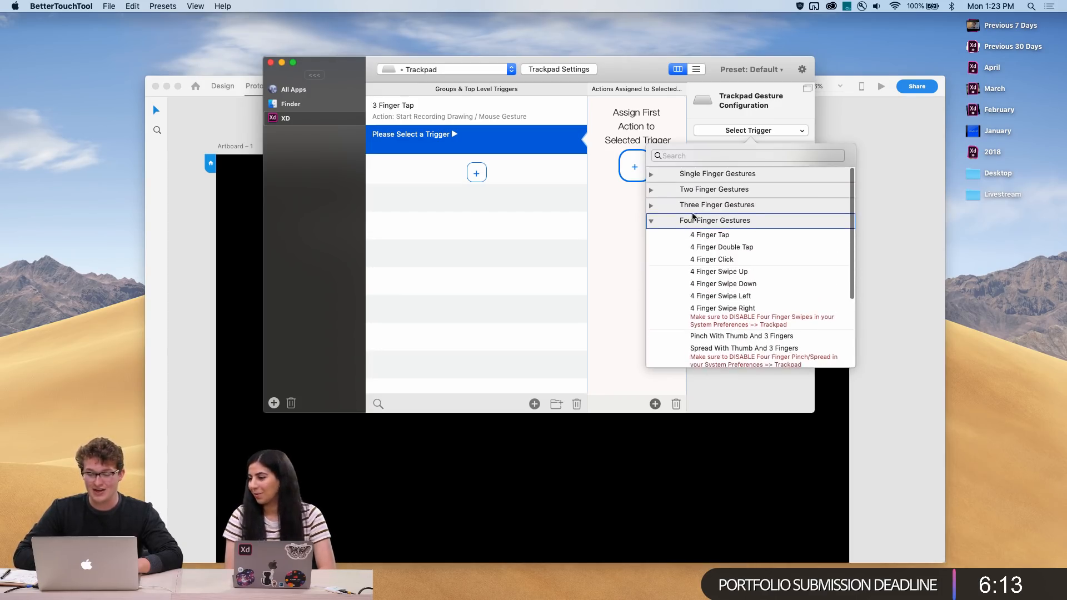
click(651, 190)
scroll(653, 192, down, 1)
scroll(656, 192, up, 1)
click(651, 190)
Show the MIDI Triggers list, then bring the XD document back to the front
click(461, 70)
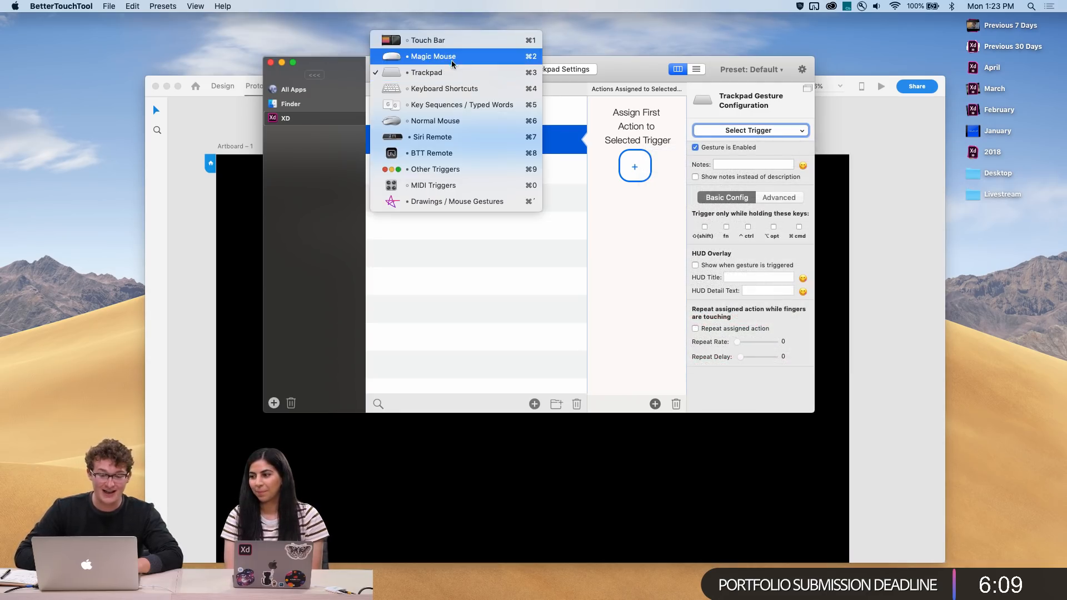
click(439, 185)
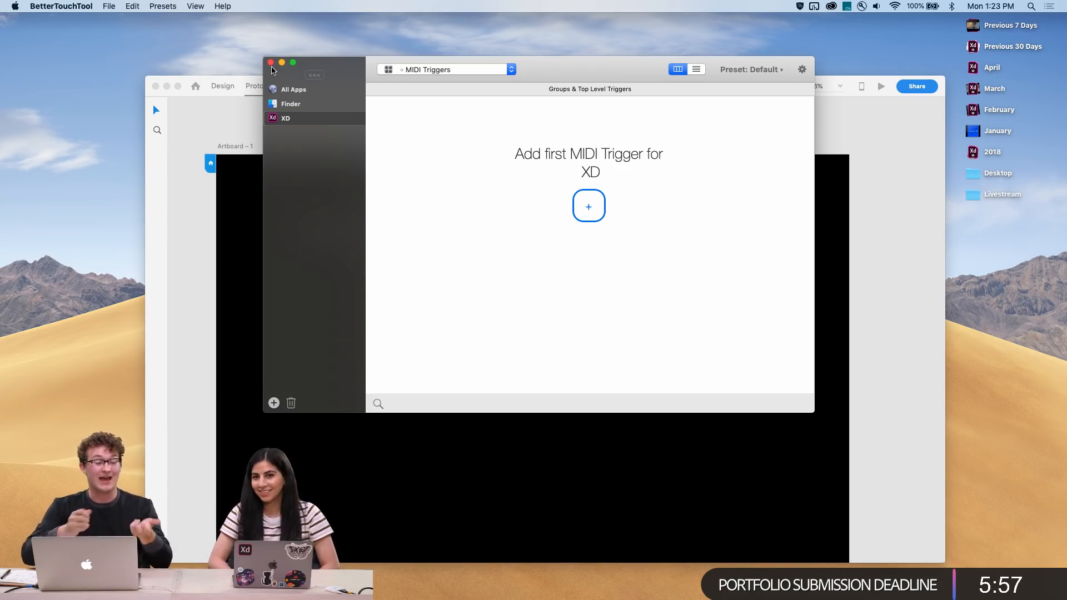
click(217, 132)
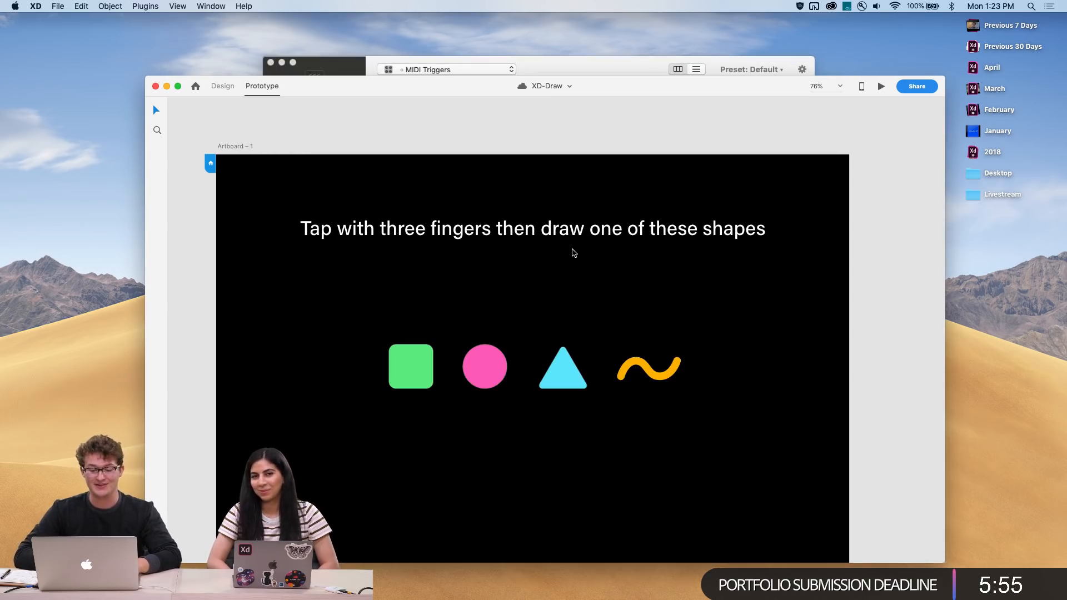
Preview the XD-Draw prototype, try drawing a gesture in it, and close the preview
click(881, 85)
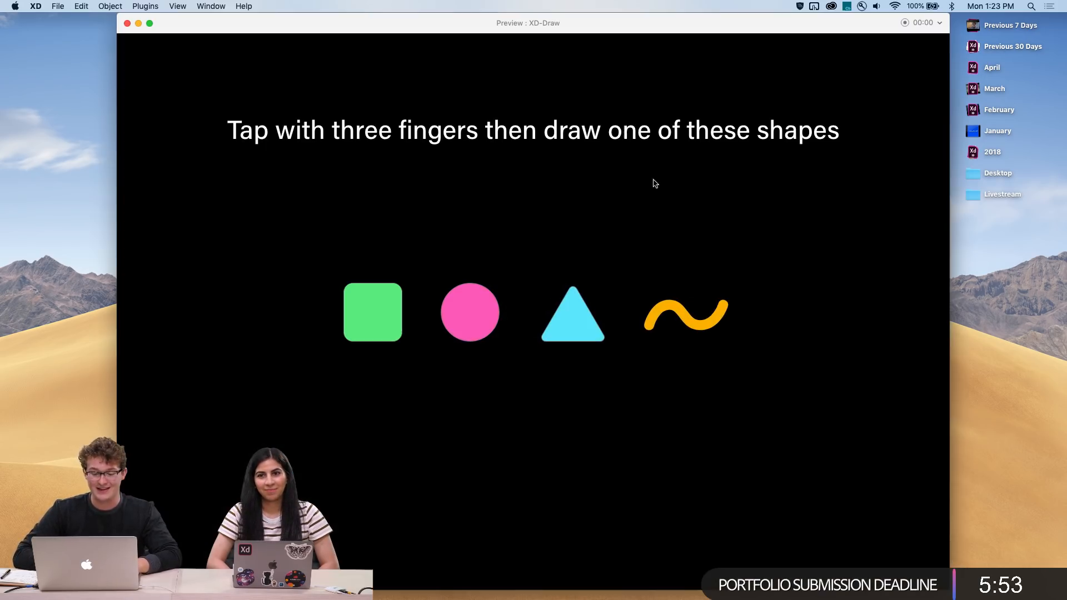
mouse_move(461, 250)
mouse_down()
mouse_move(682, 473)
mouse_move(676, 259)
mouse_move(462, 249)
mouse_move(433, 328)
mouse_move(486, 244)
mouse_up()
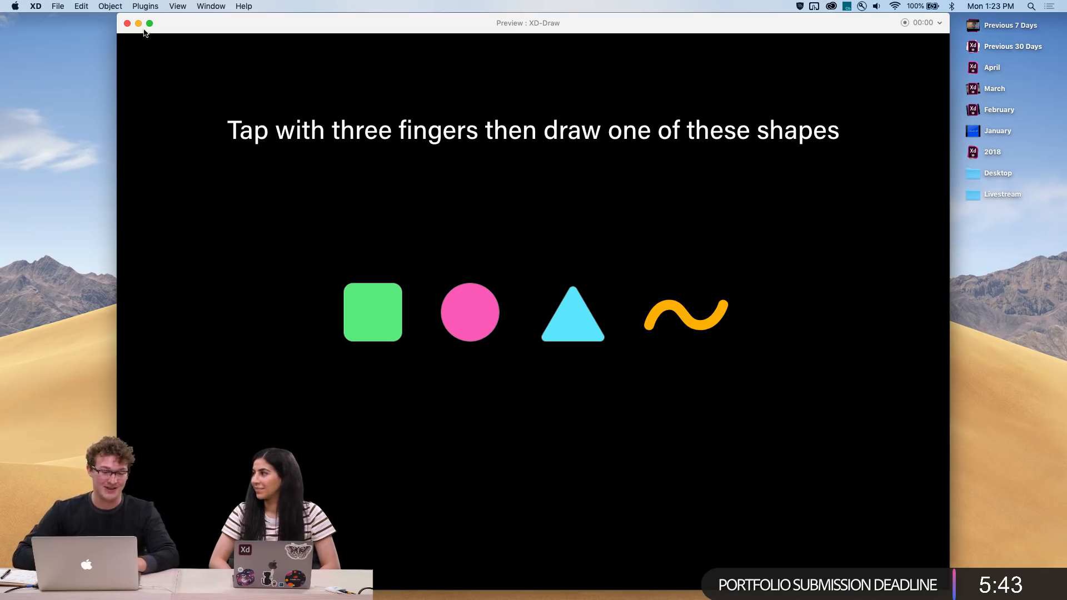
click(127, 23)
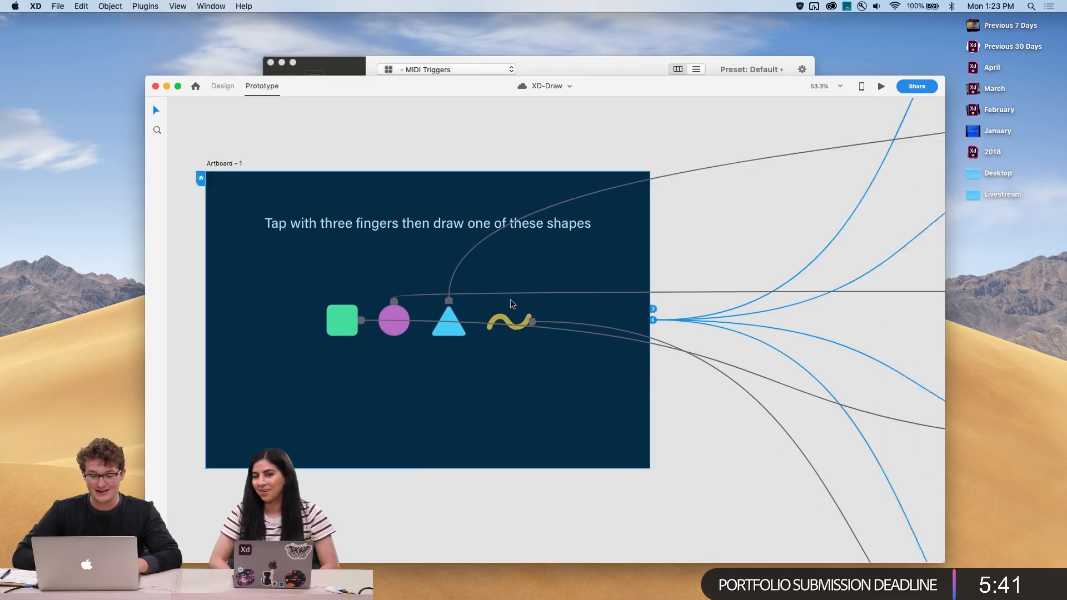
Examine the artboards and the prototype links between them
scroll(526, 234, down, 5)
scroll(510, 302, right, 5)
scroll(581, 361, down, 3)
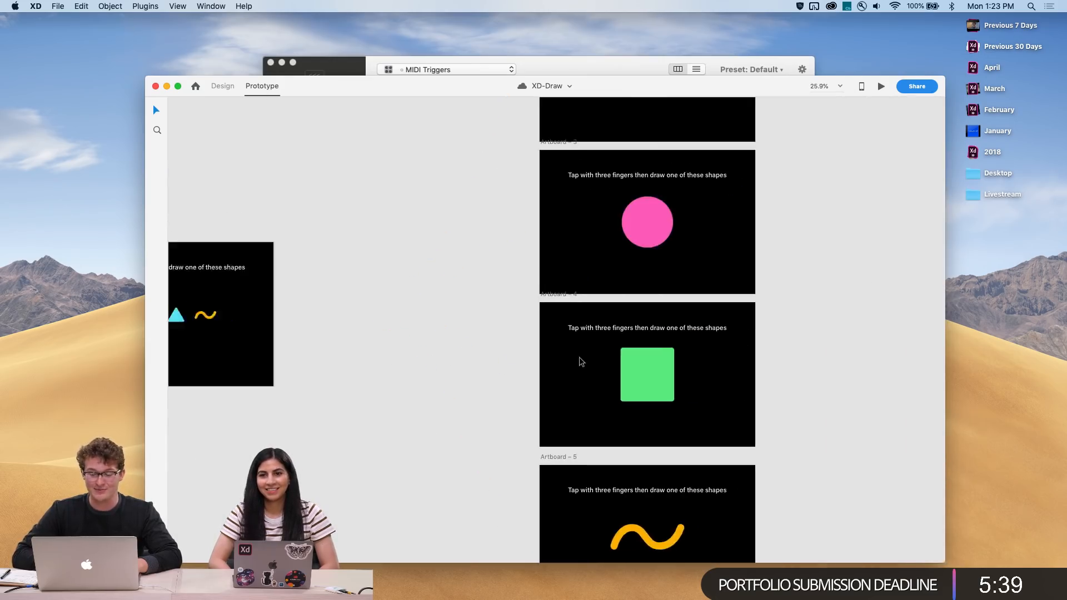
scroll(581, 361, left, 2)
click(660, 232)
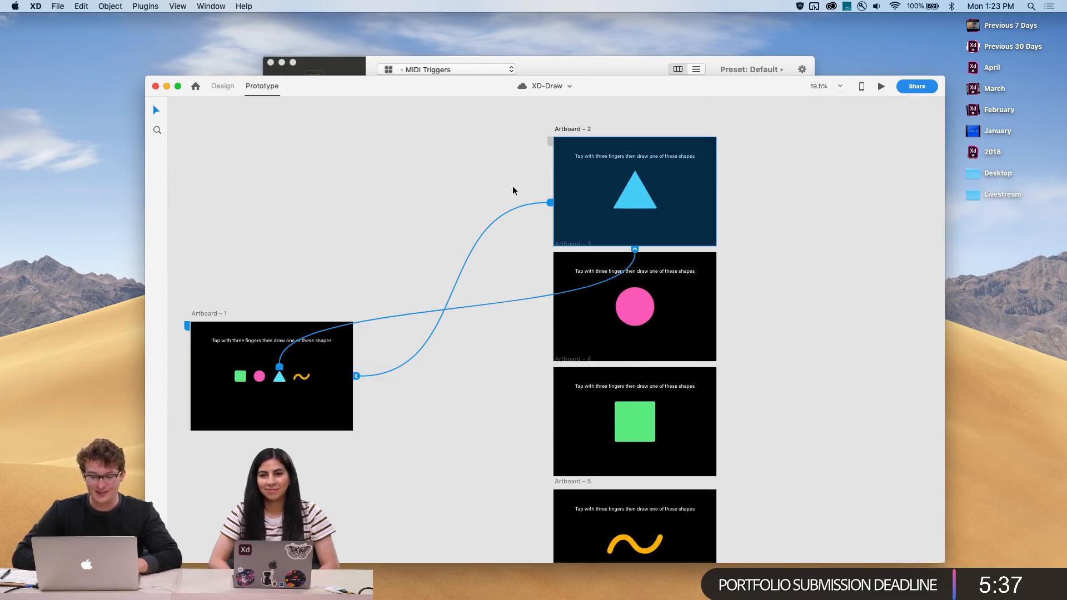
click(374, 217)
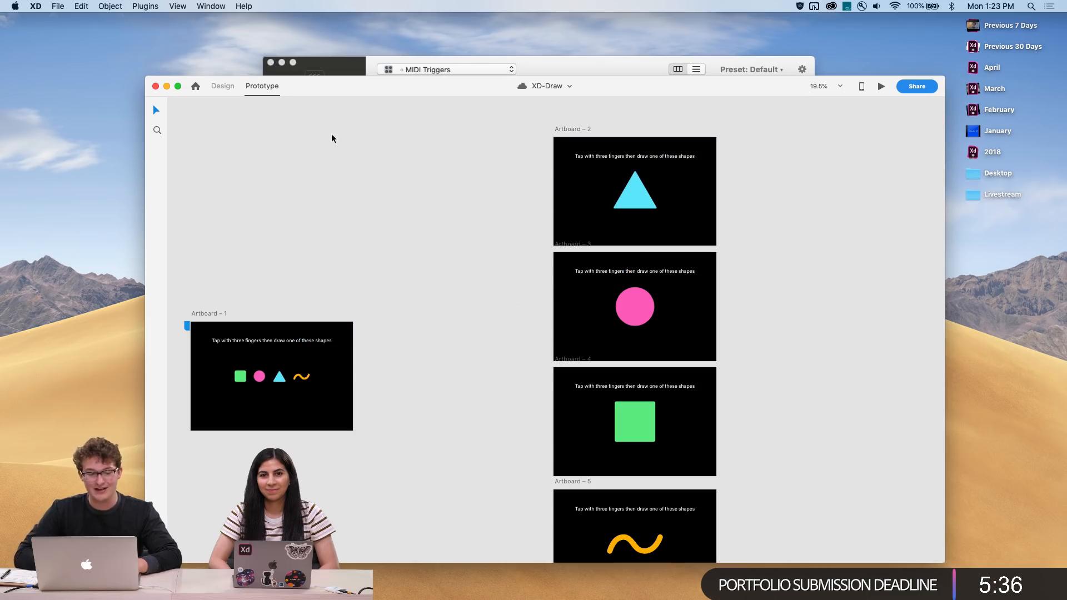
Switch to Design mode and move to the Corresponder document
click(222, 87)
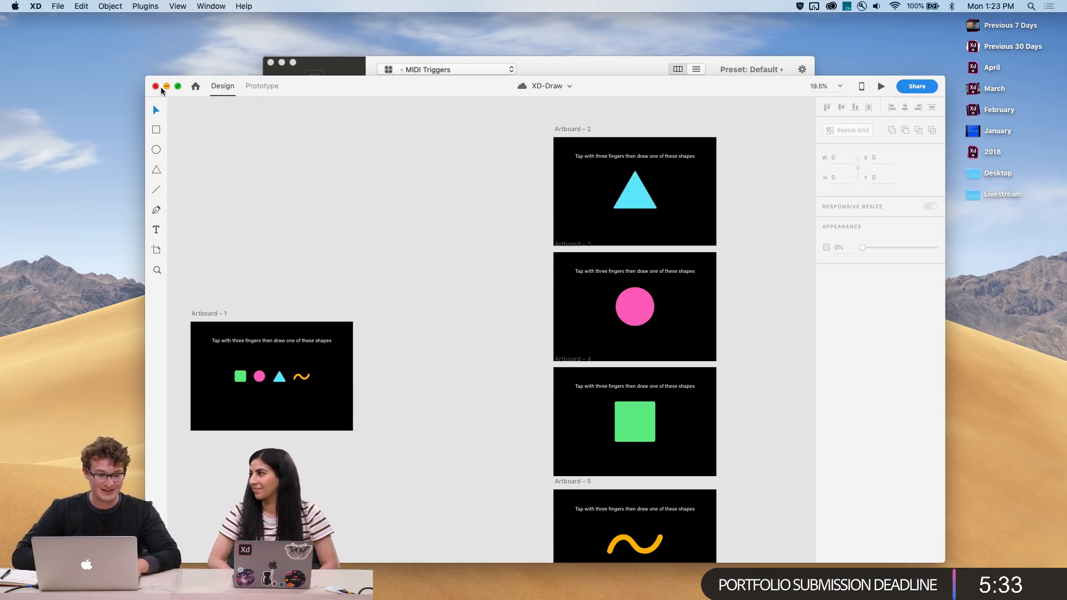
key(ctrl+Up)
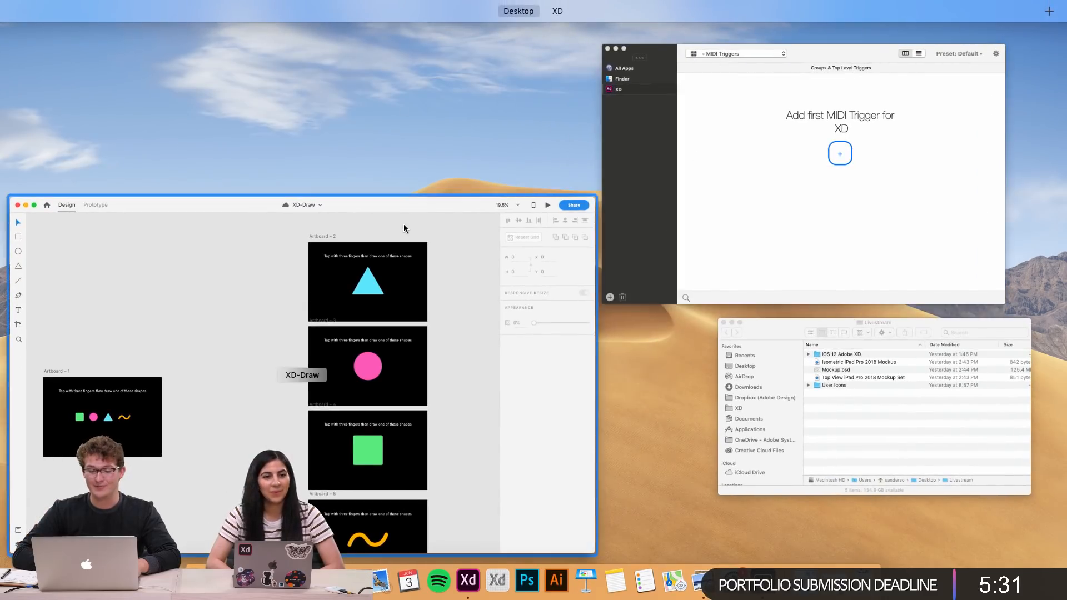
click(583, 46)
scroll(546, 178, up, 3)
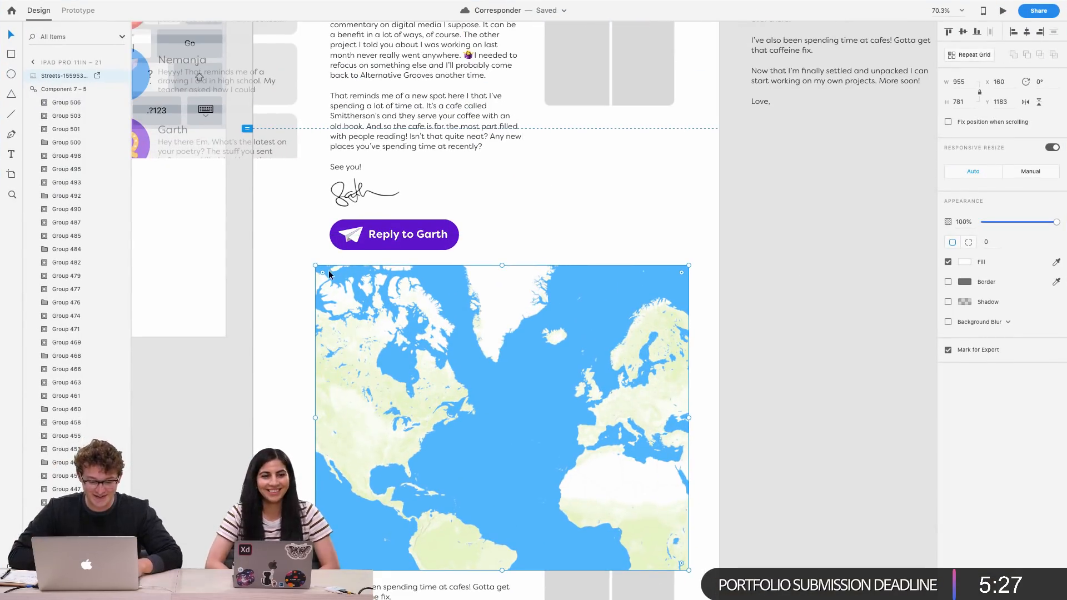
Round the map image's corners with a radius of 20
drag(321, 271, 324, 274)
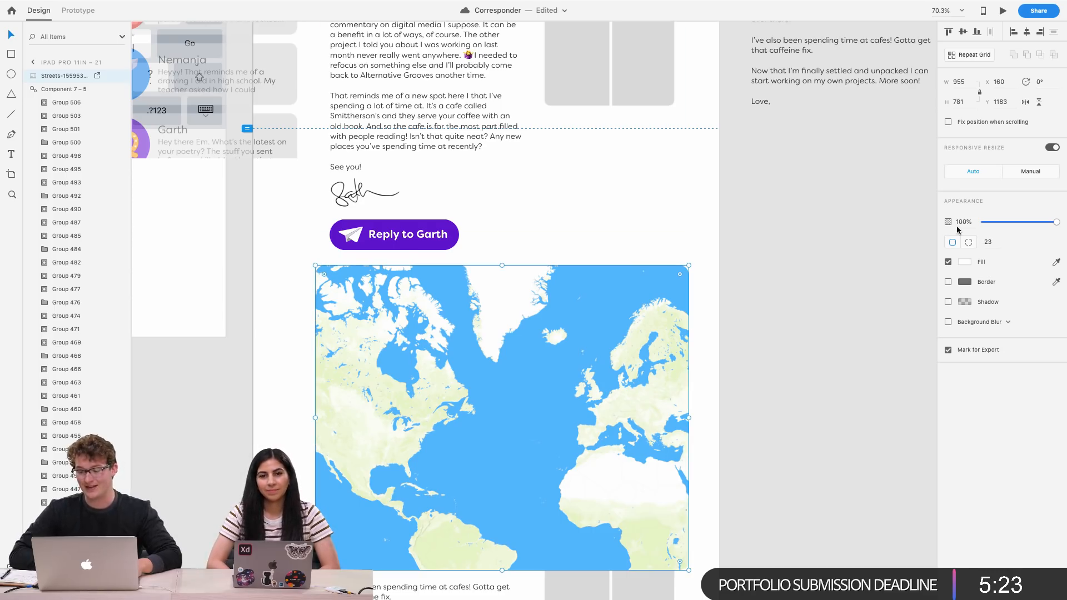
click(991, 241)
key(Return)
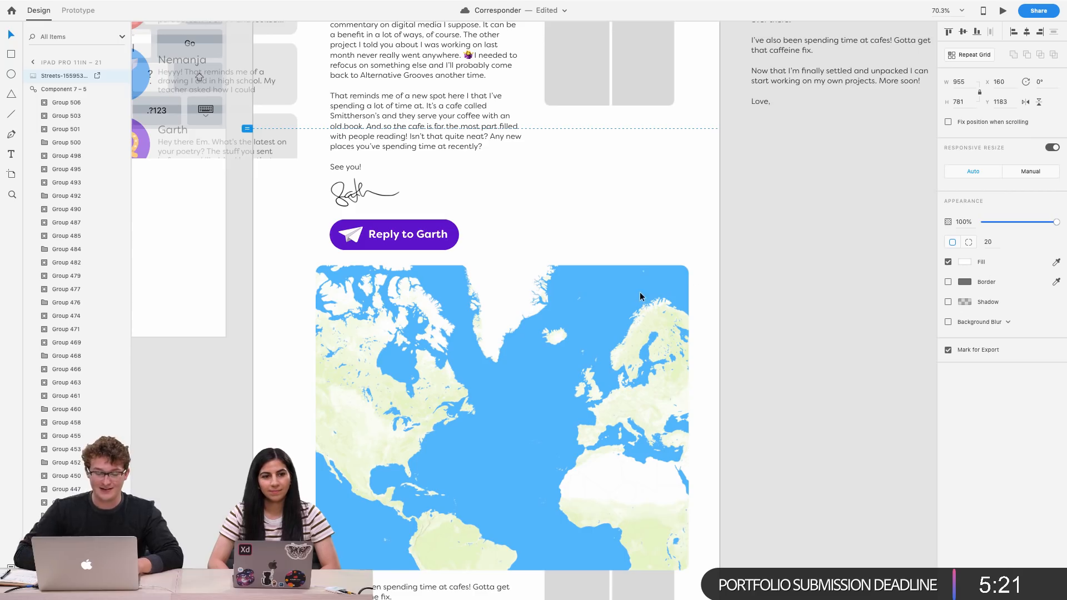
scroll(692, 274, down, 3)
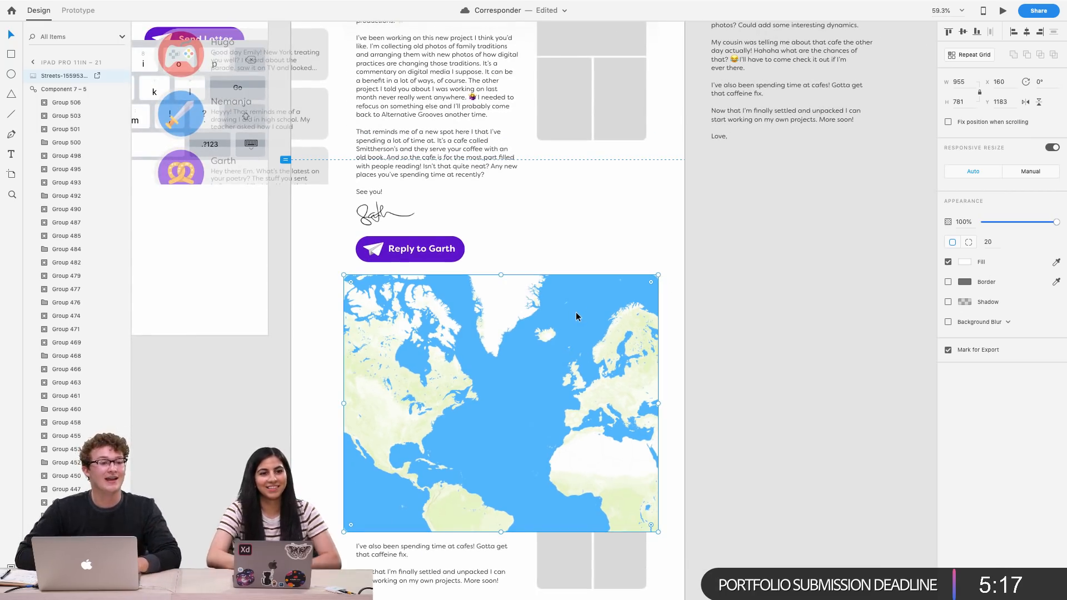
Reposition the map image below the Reply to Garth button, at X 160 and Y 1181
scroll(576, 312, up, 4)
scroll(576, 312, down, 1)
drag(473, 312, 488, 311)
scroll(488, 312, down, 4)
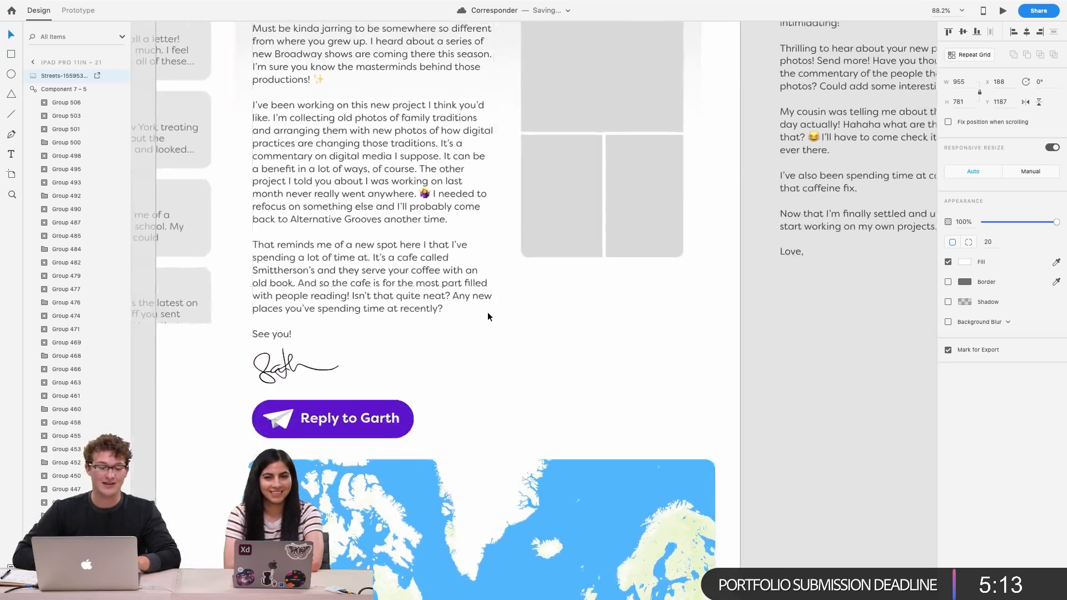
scroll(488, 312, down, 2)
drag(457, 429, 449, 427)
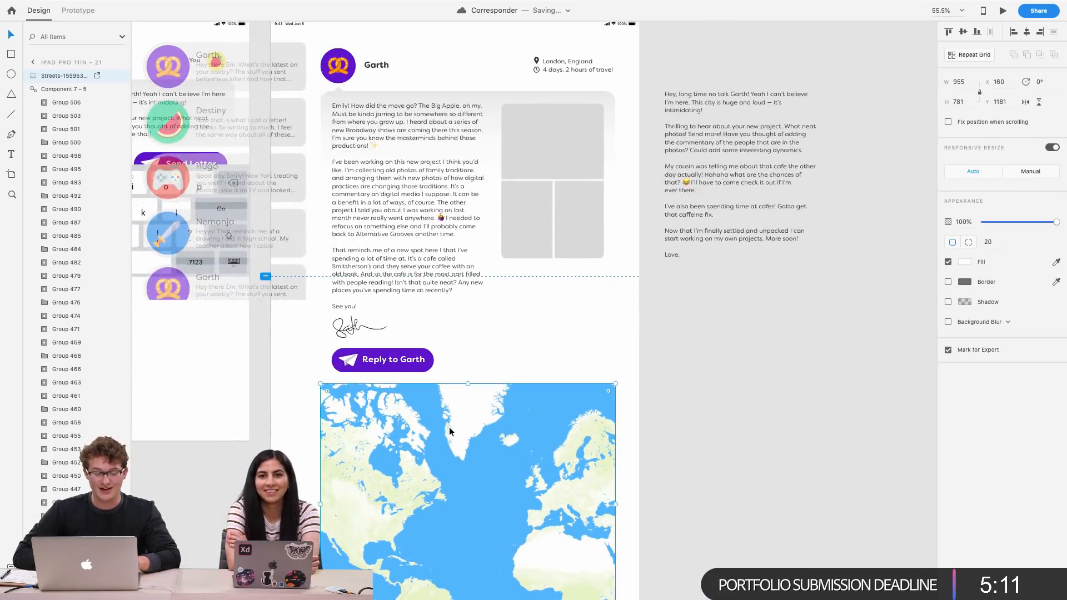
scroll(578, 464, down, 3)
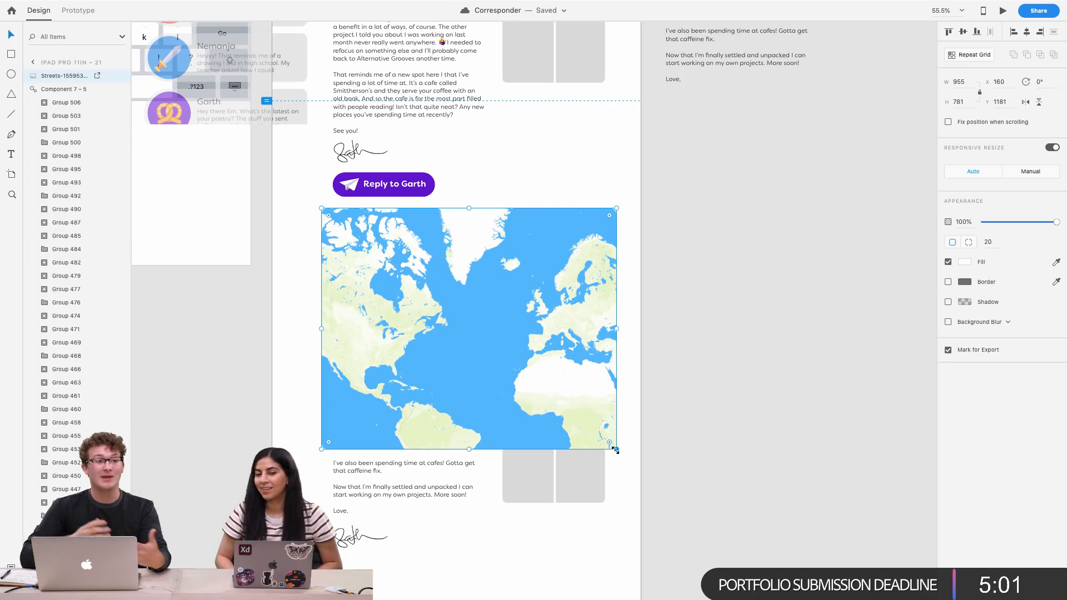
click(695, 349)
scroll(554, 307, up, 2)
click(553, 307)
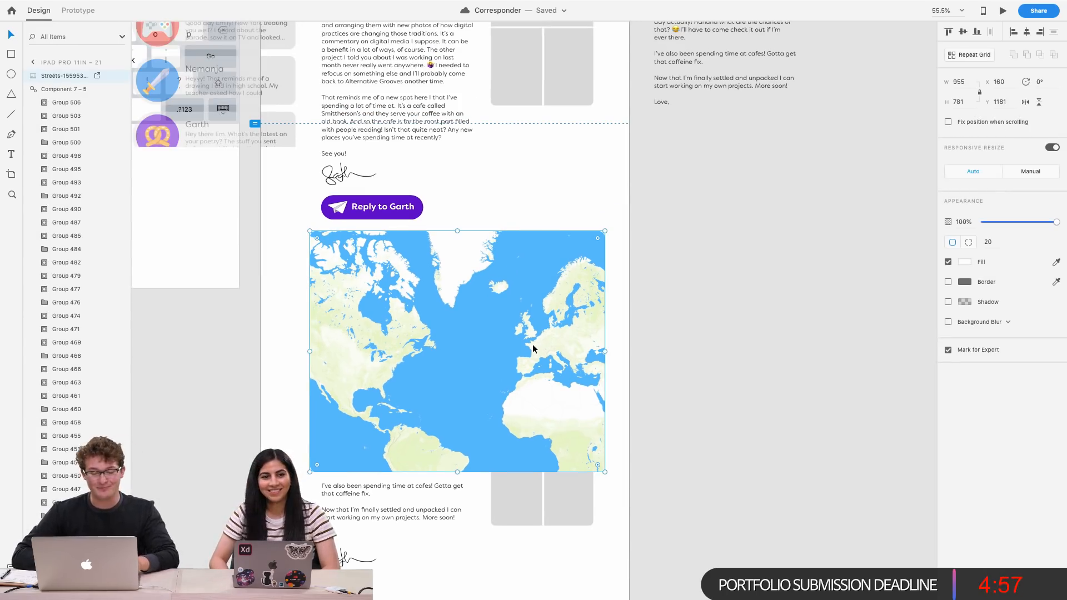
key(super+equal)
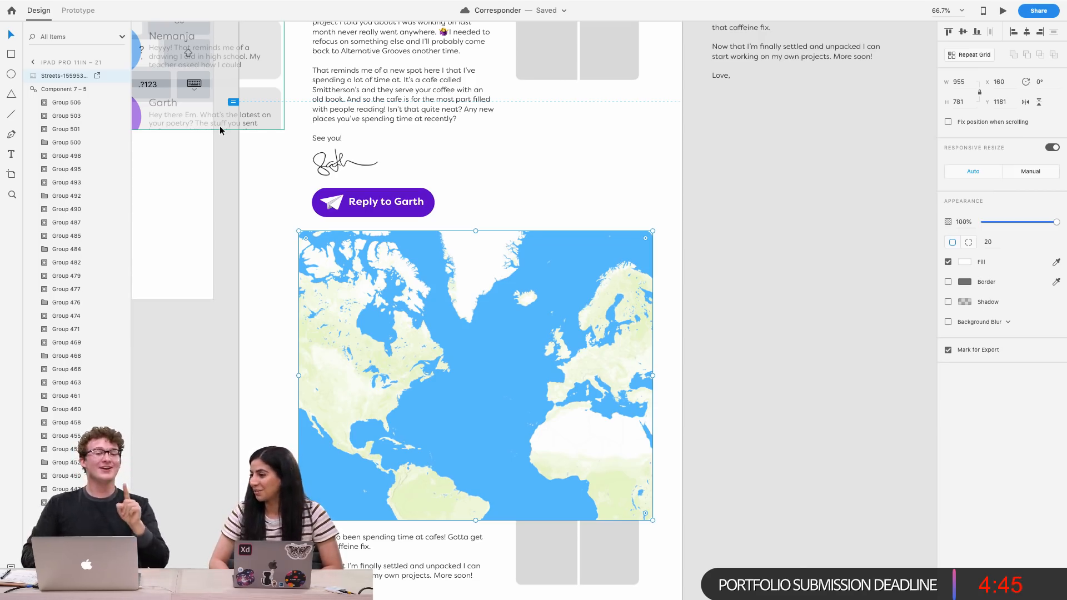
Open BetterTouchTool and view its list of trigger types for XD
key(ctrl+Up)
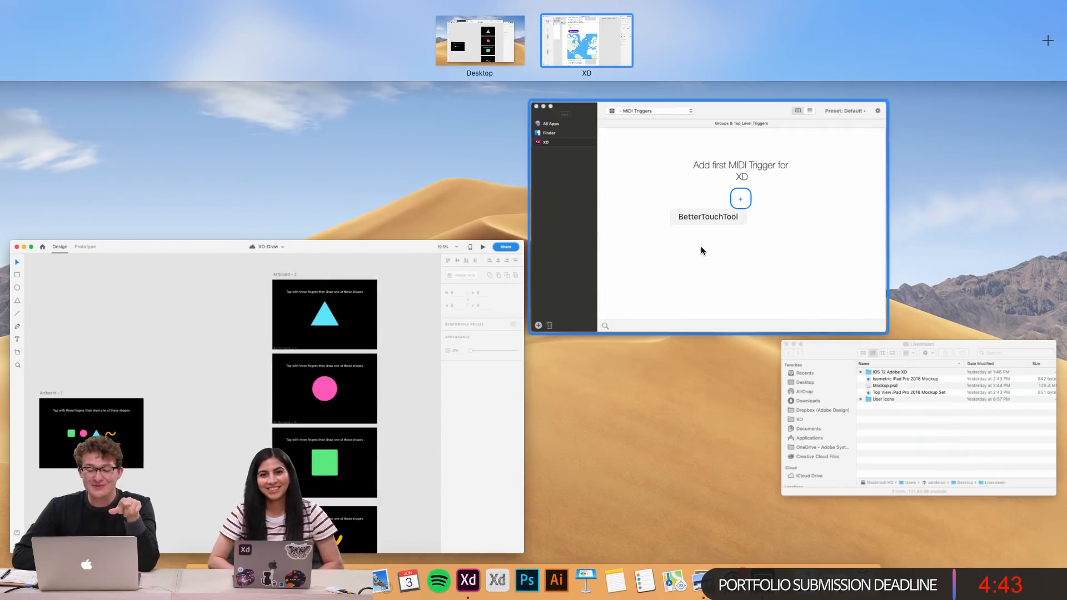
click(701, 248)
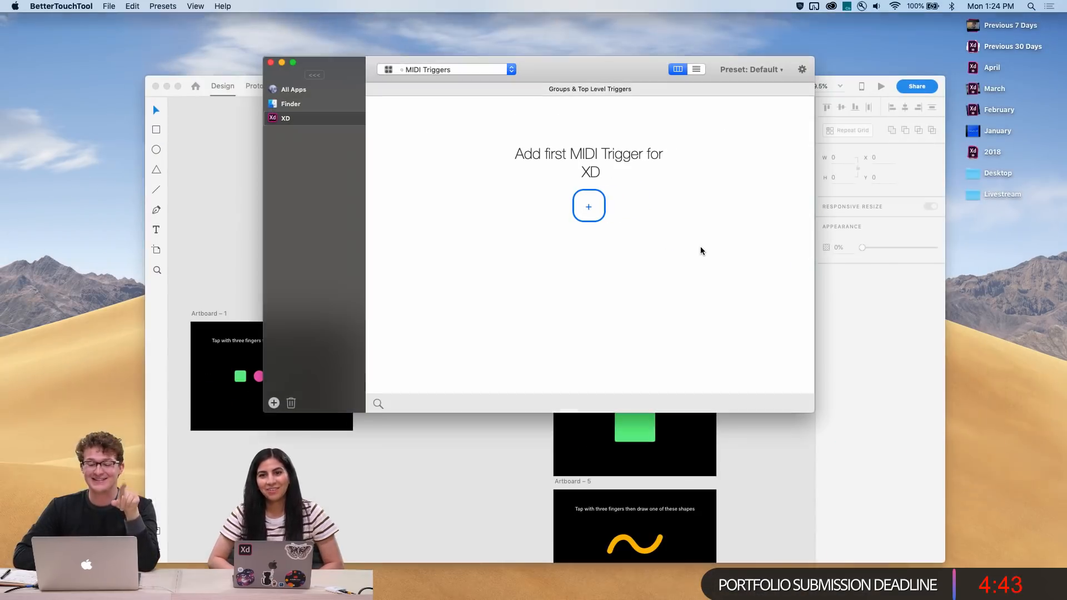
click(461, 69)
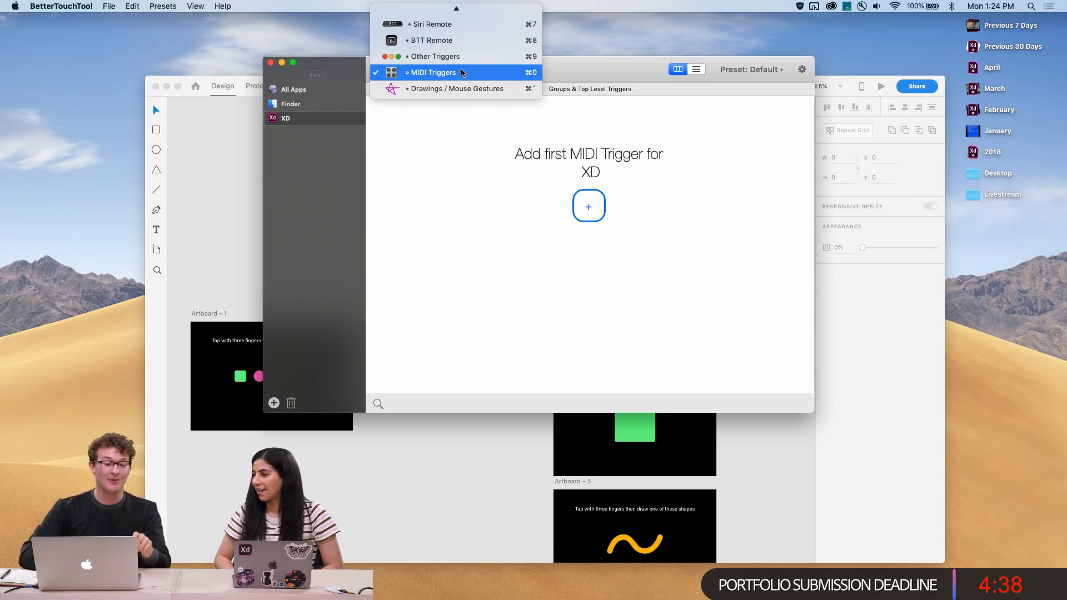
click(497, 137)
key(ctrl+Up)
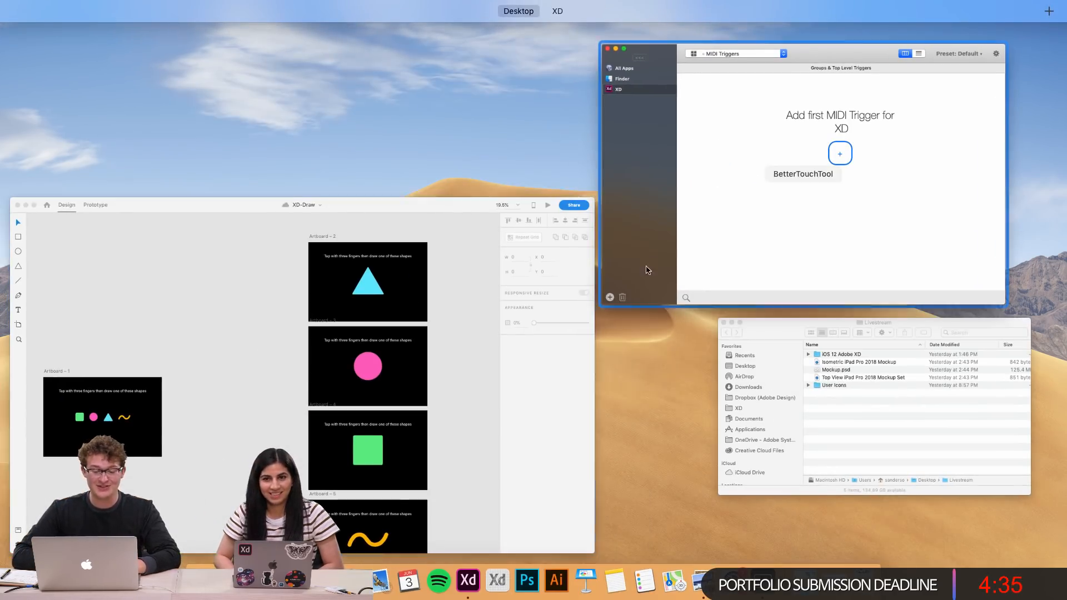
Switch to Chrome, search Google for leapmotion in a new tab, and open the Leap Motion website
click(321, 581)
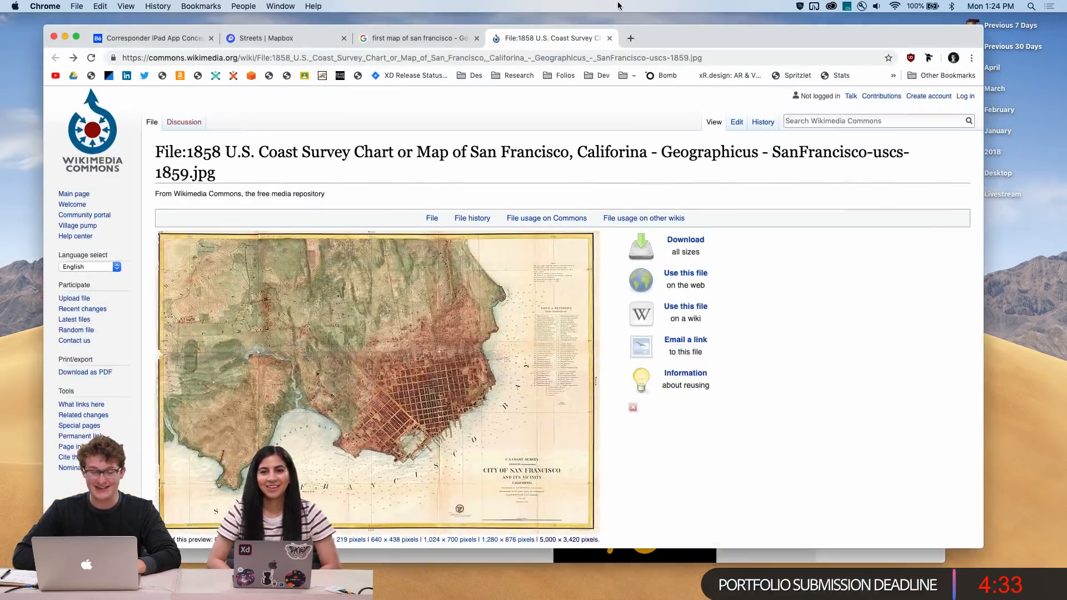
click(629, 37)
text(leapmotion)
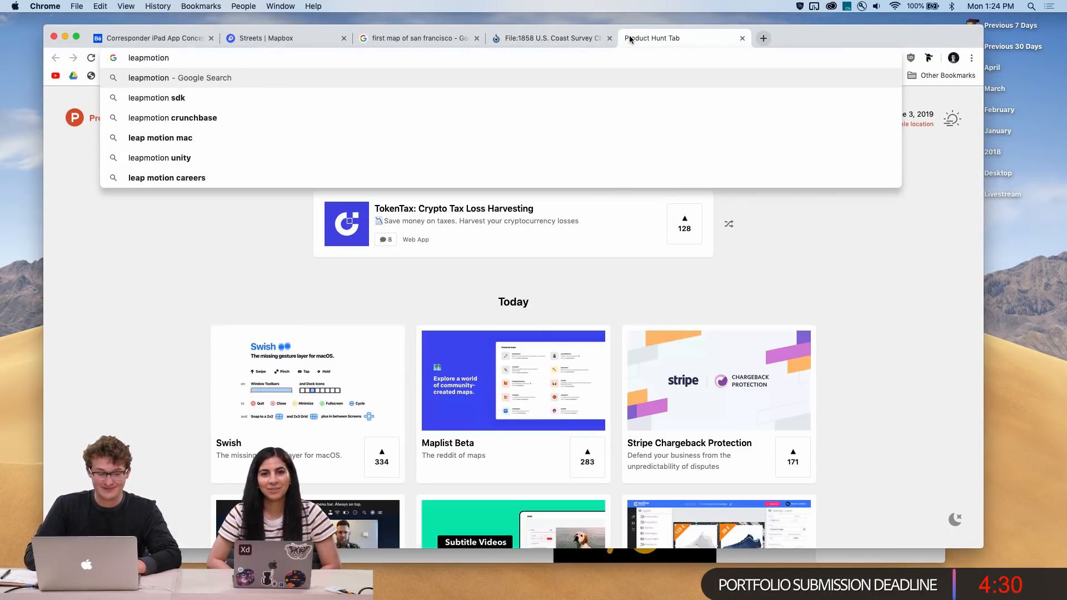
key(Return)
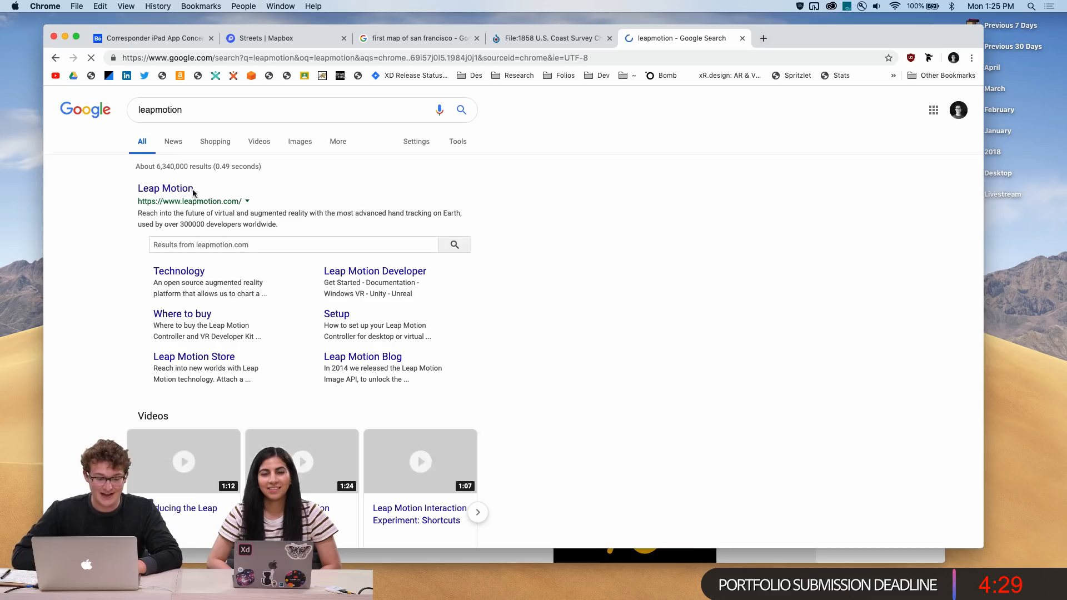
click(164, 191)
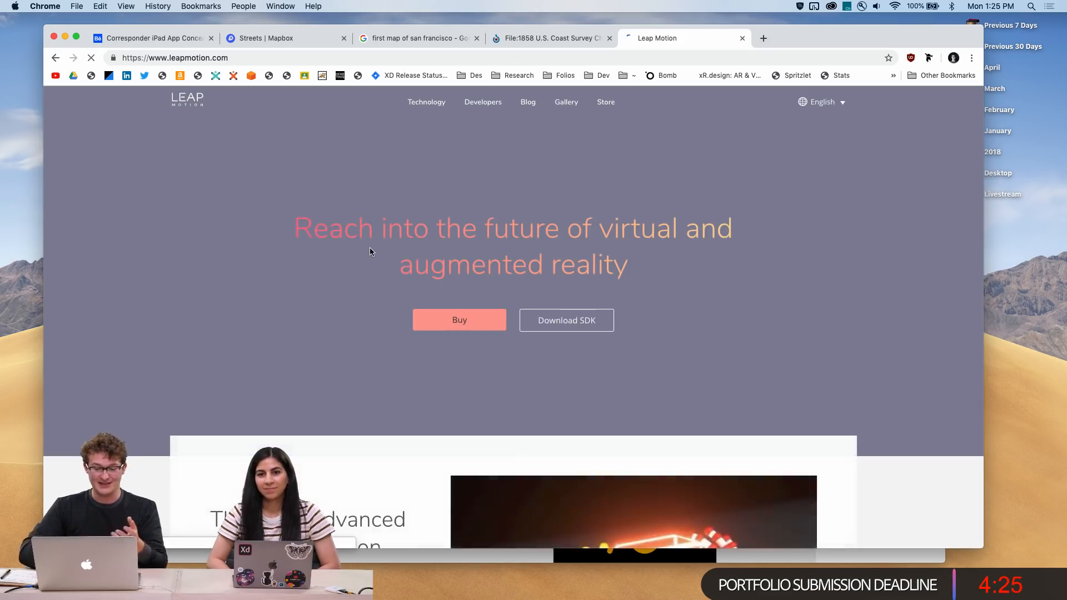
Browse the Leap Motion homepage, then close its tab
scroll(369, 248, down, 5)
scroll(370, 251, up, 5)
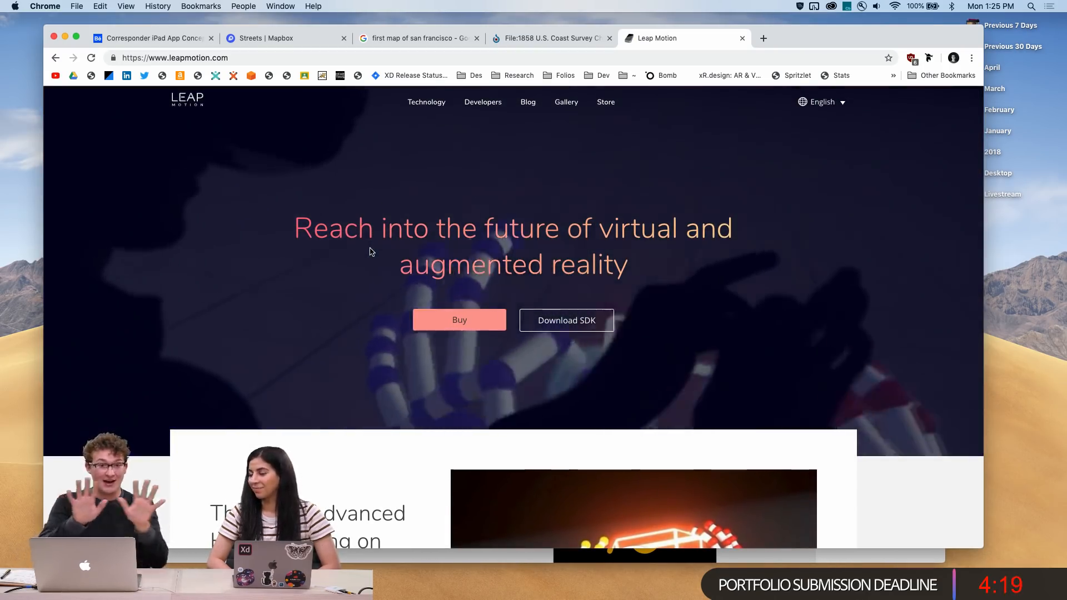
scroll(341, 327, down, 15)
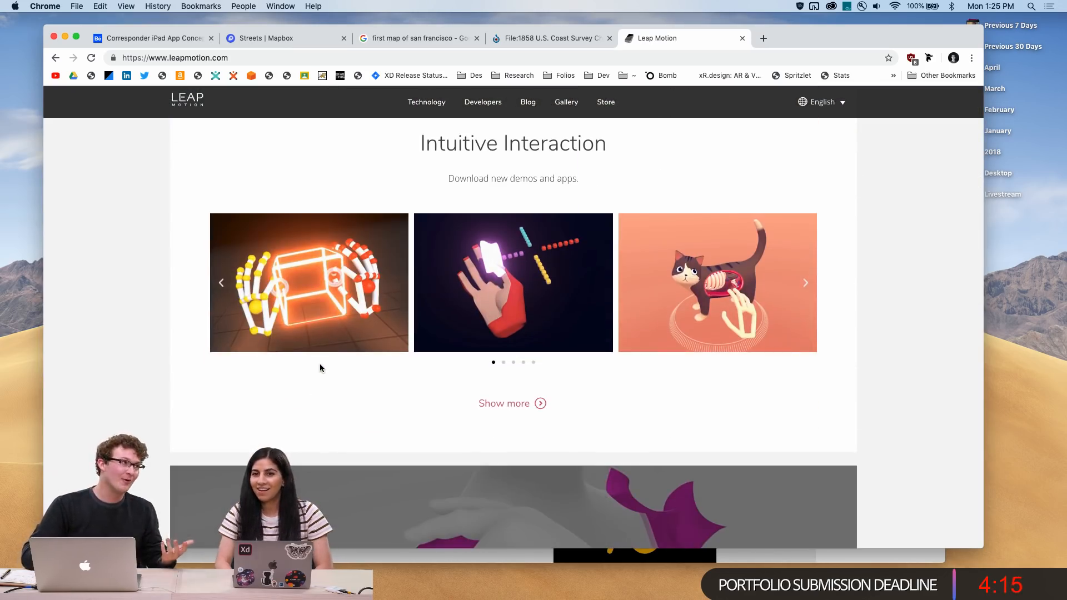
scroll(320, 366, down, 4)
scroll(319, 367, up, 2)
scroll(319, 366, up, 2)
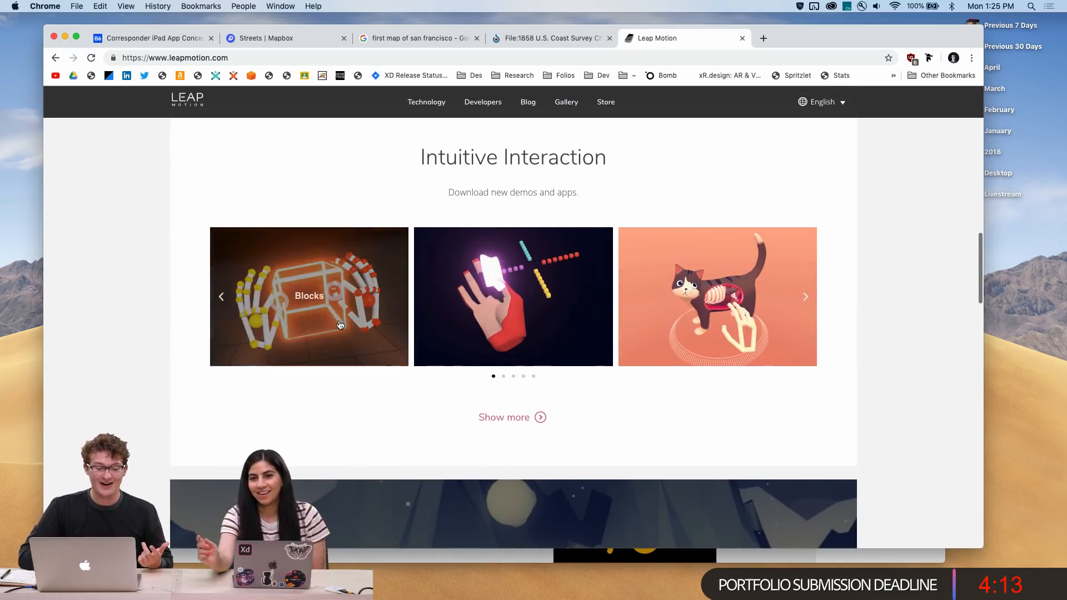
scroll(339, 322, down, 2)
scroll(452, 293, down, 8)
scroll(436, 336, down, 7)
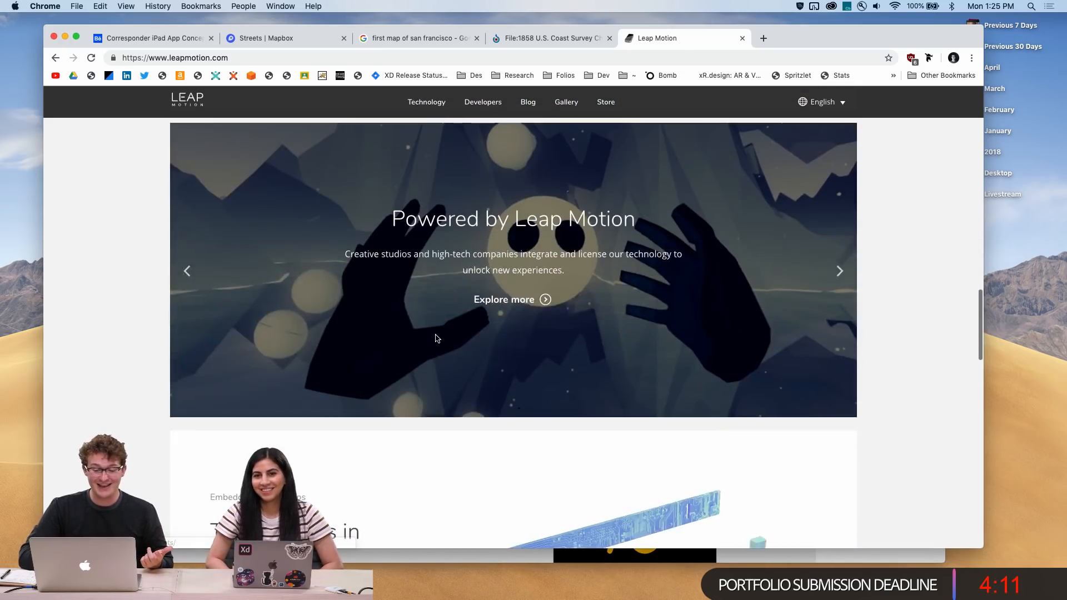
scroll(436, 336, up, 1)
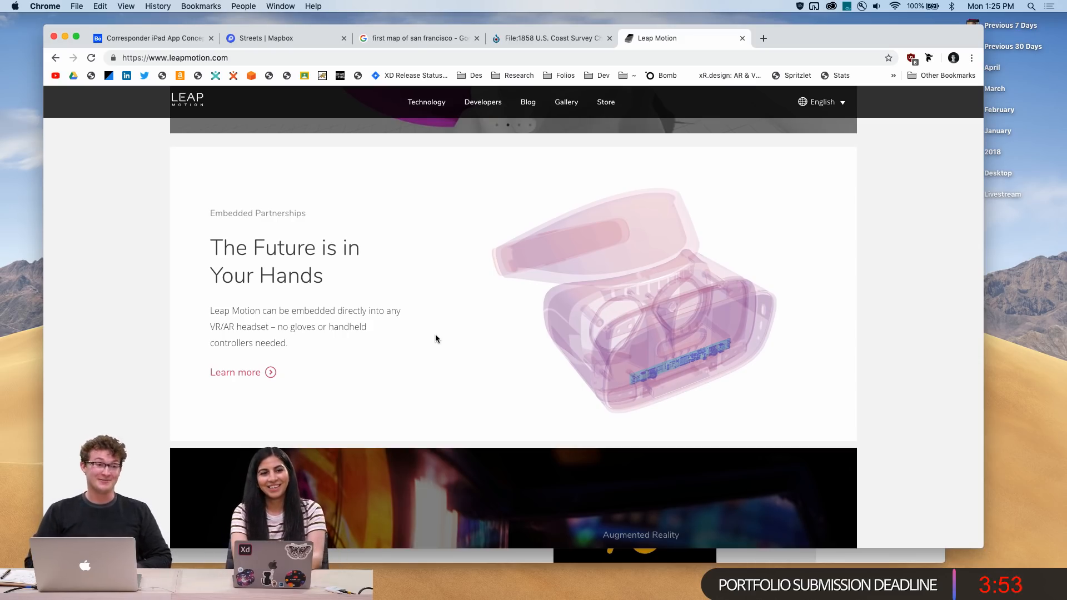
scroll(435, 337, down, 12)
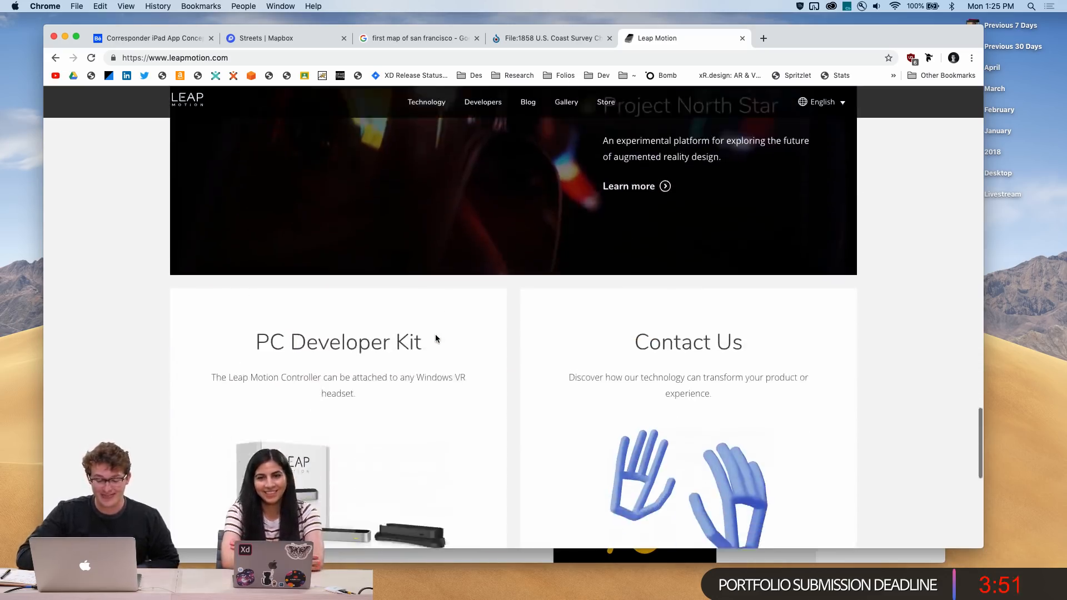
scroll(435, 338, up, 4)
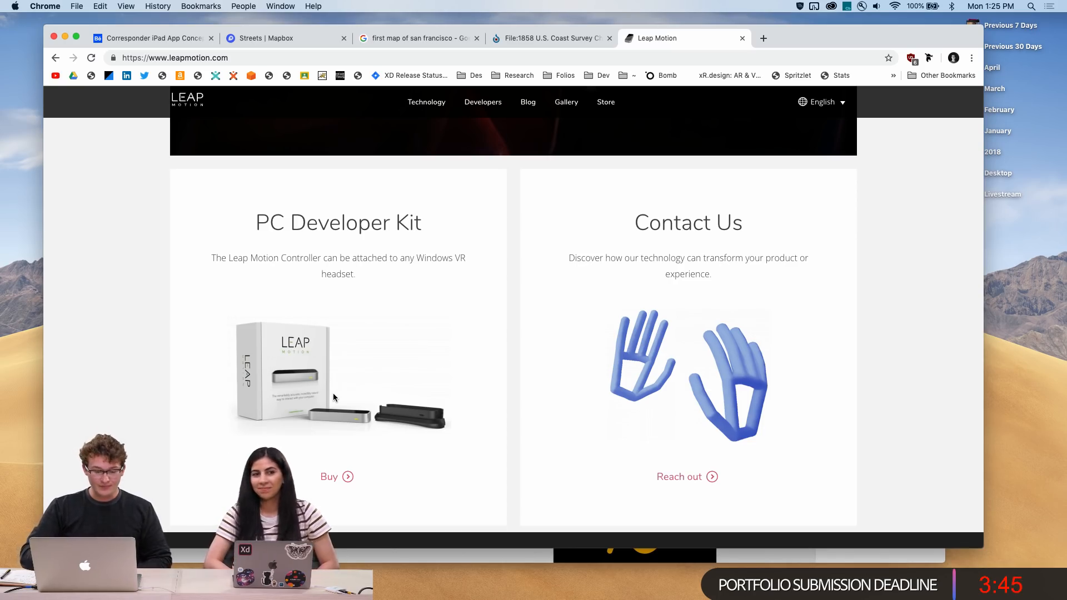
scroll(333, 395, up, 15)
scroll(333, 396, up, 10)
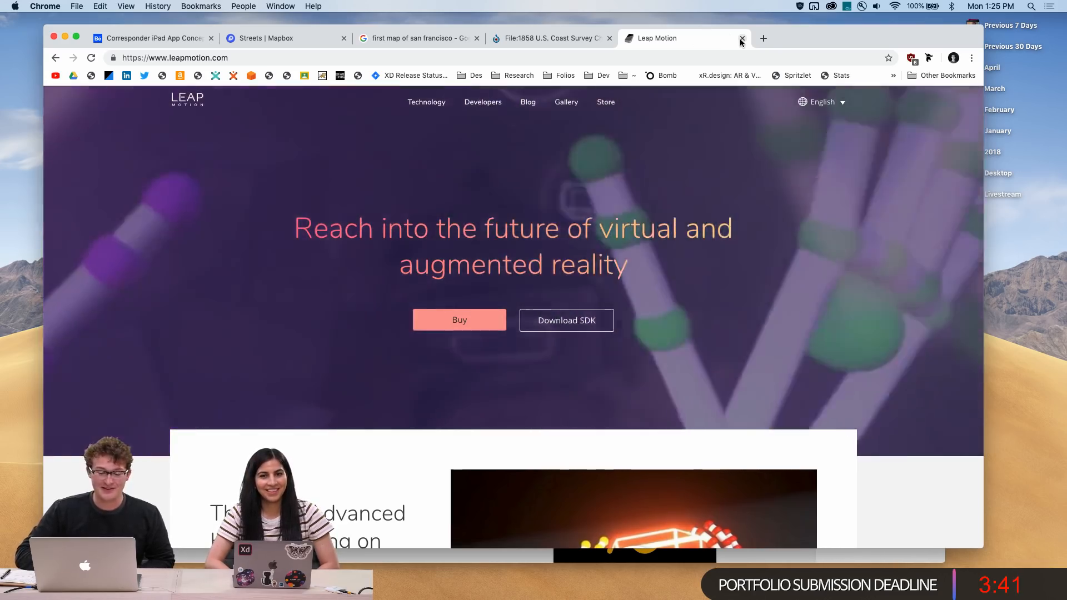
click(743, 38)
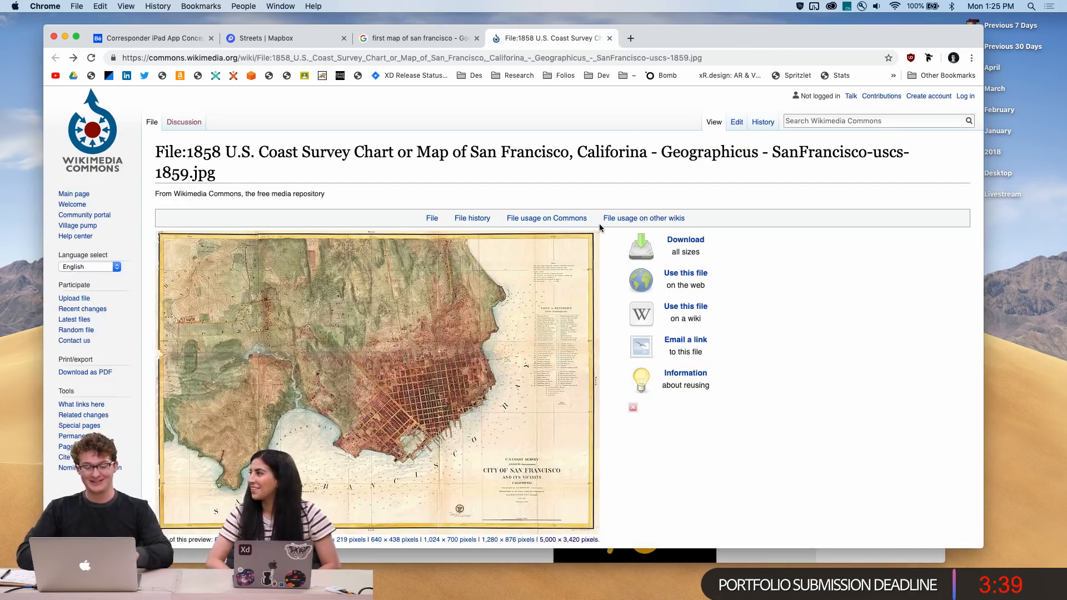
Switch back to the Corresponder document in XD
key(ctrl+Up)
click(718, 216)
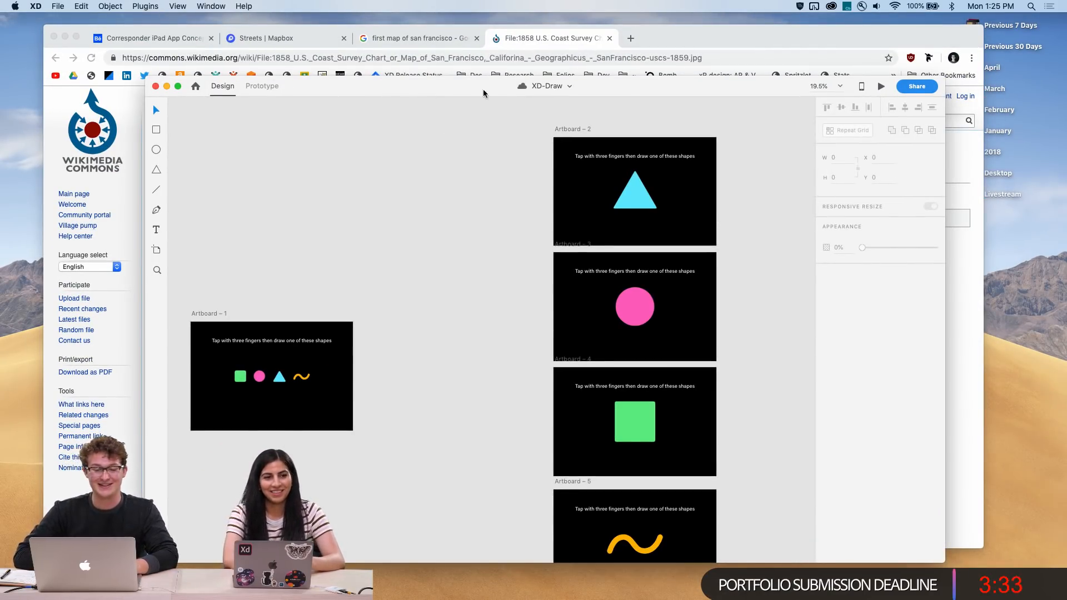
key(ctrl+Up)
click(639, 37)
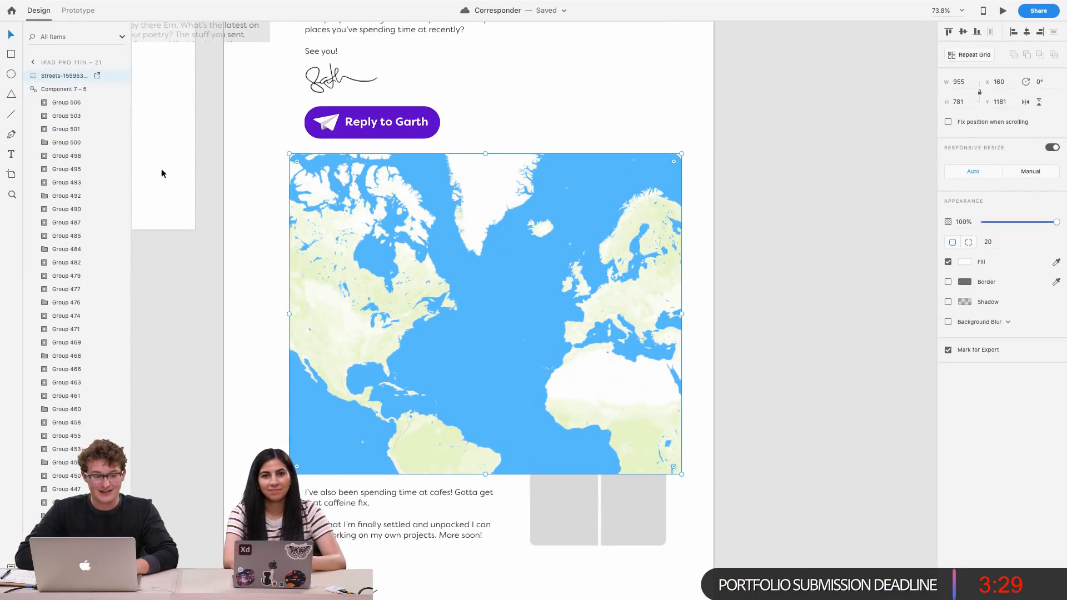
Draw a rectangle about 955 × 501 over the top of the map and round its corners to 25
mouse_move(311, 153)
mouse_down()
mouse_move(698, 350)
mouse_move(681, 359)
mouse_up()
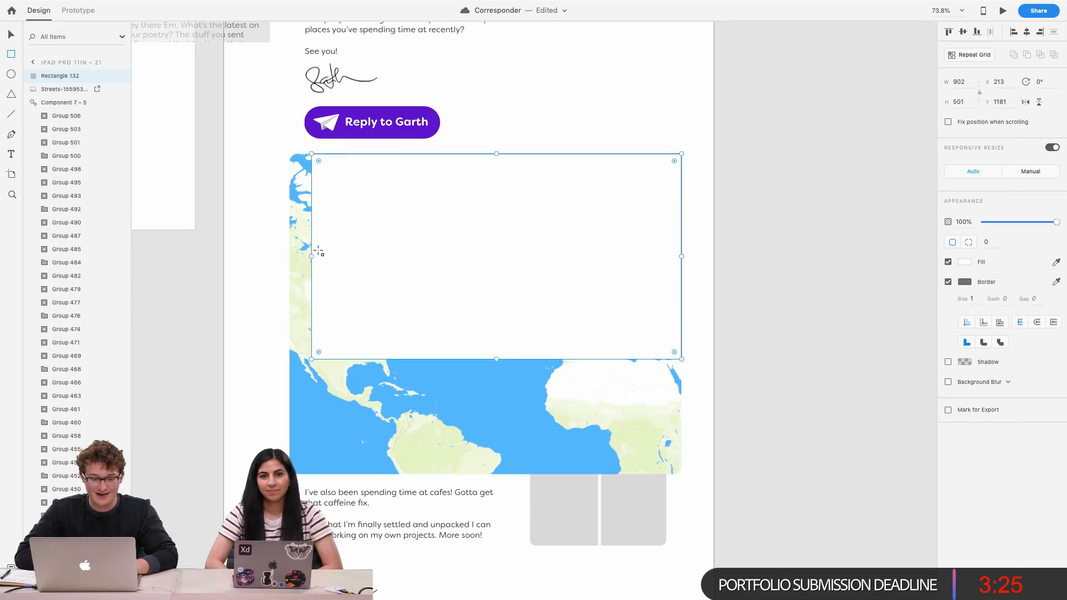
drag(312, 257, 289, 256)
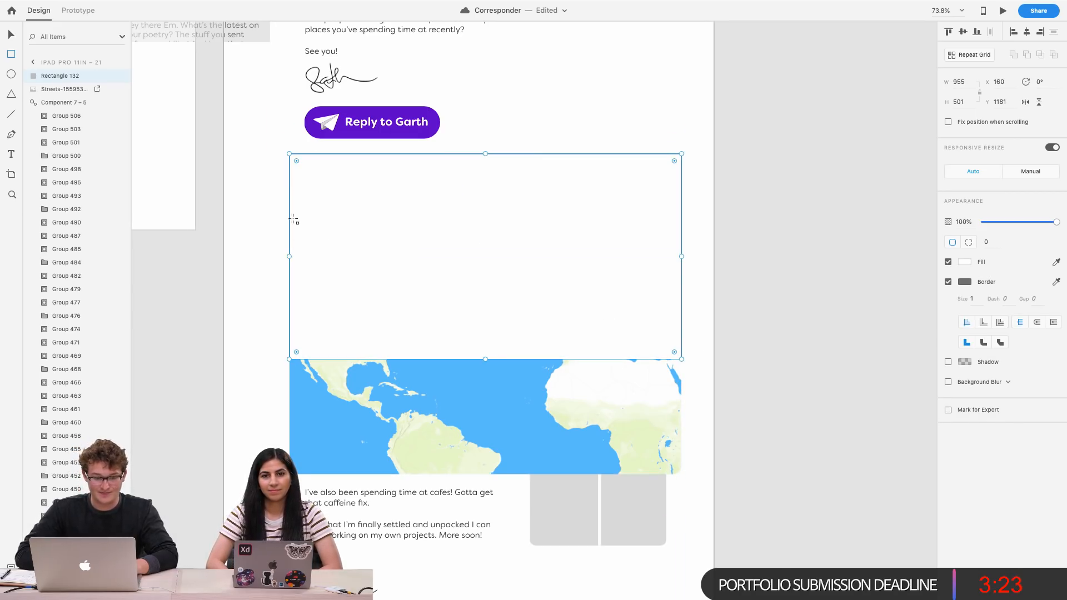
drag(297, 161, 302, 167)
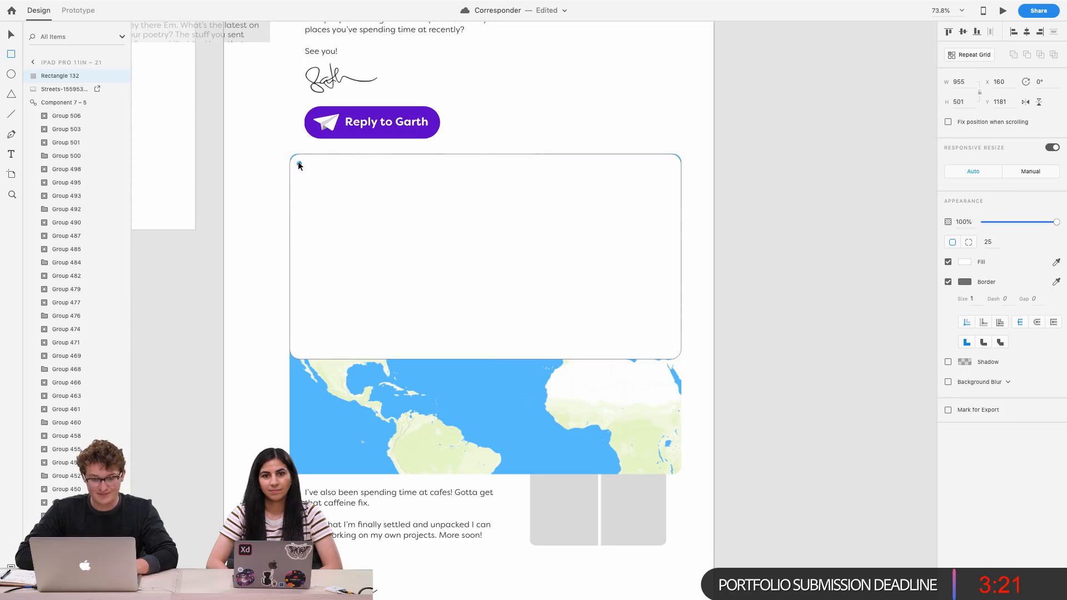
Bring the map image to the front, select it with the rectangle, and mask the map with the rectangle
scroll(402, 226, up, 2)
click(401, 389)
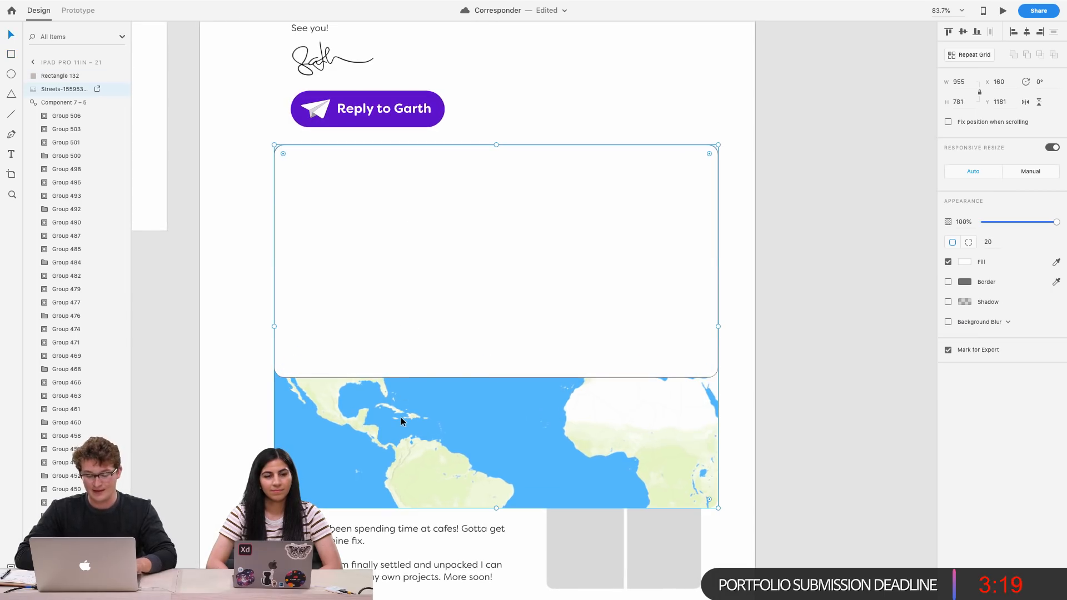
key(shift+super+bracketright)
drag(412, 347, 412, 359)
shift+click(400, 149)
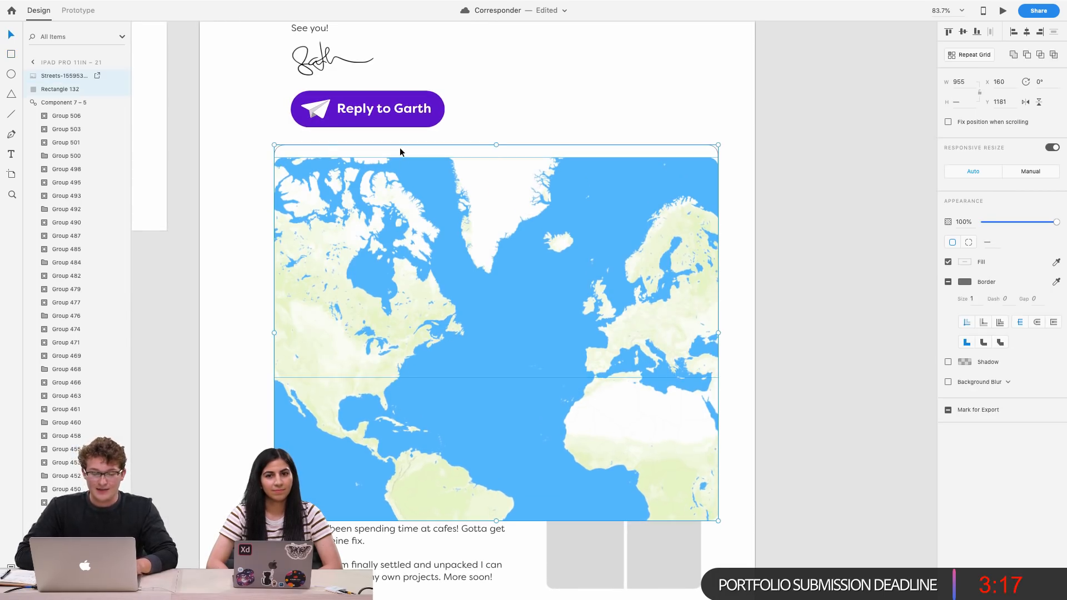
key(shift+super+m)
Shift the map image upward inside the mask group
double_click(463, 279)
drag(464, 279, 482, 186)
click(483, 263)
key(Escape)
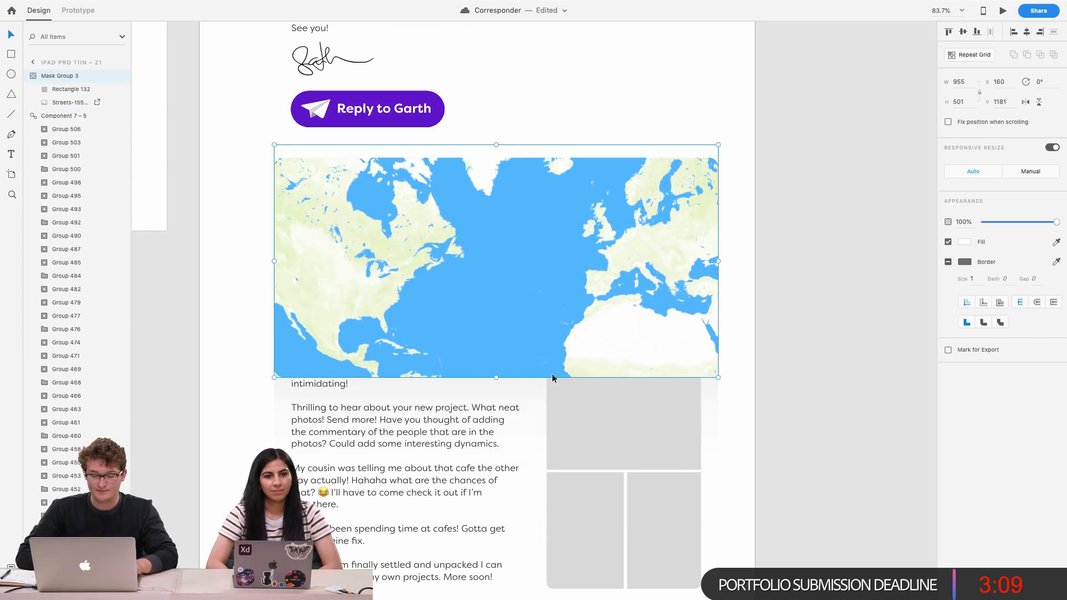
Shorten the mask rectangle to a height of 413 and set its corner radius to 22
double_click(498, 375)
drag(498, 374, 508, 337)
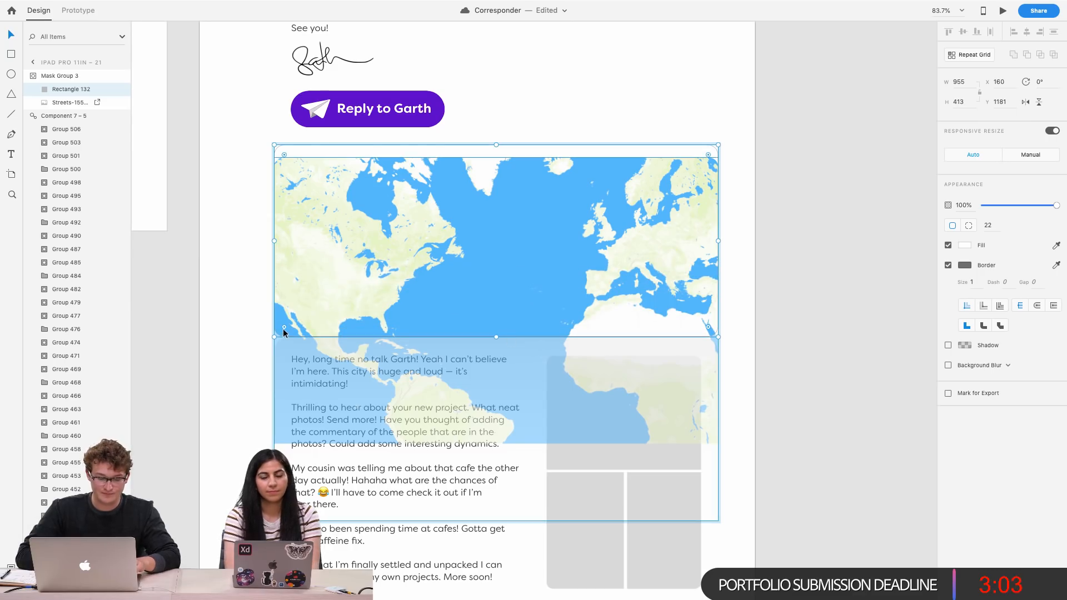
drag(283, 327, 276, 336)
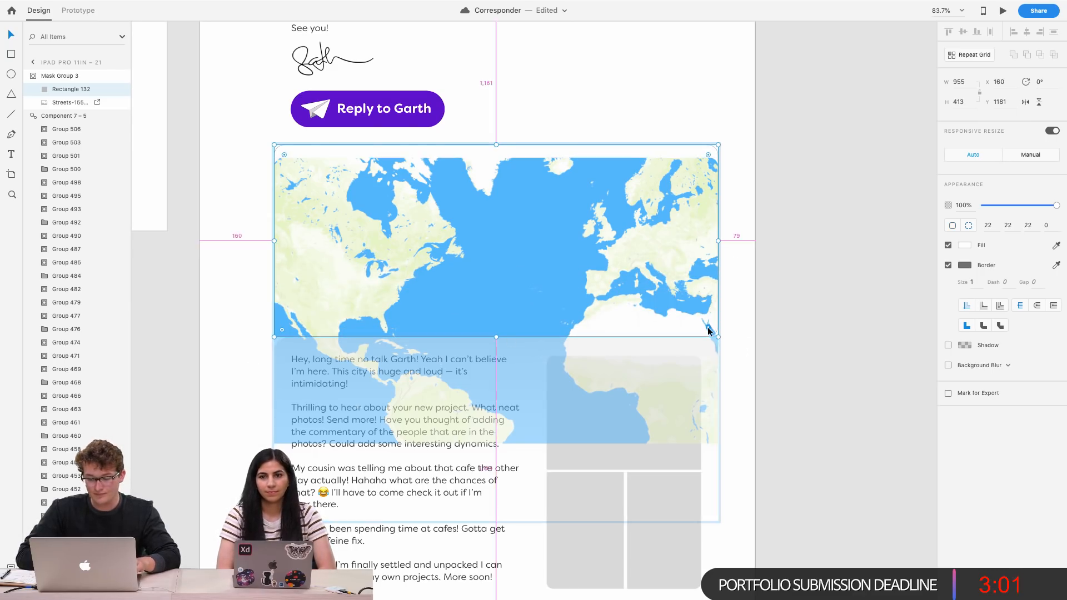
click(770, 398)
Remove the rounded corners from the message card background below the map, setting its radius to 0
click(472, 344)
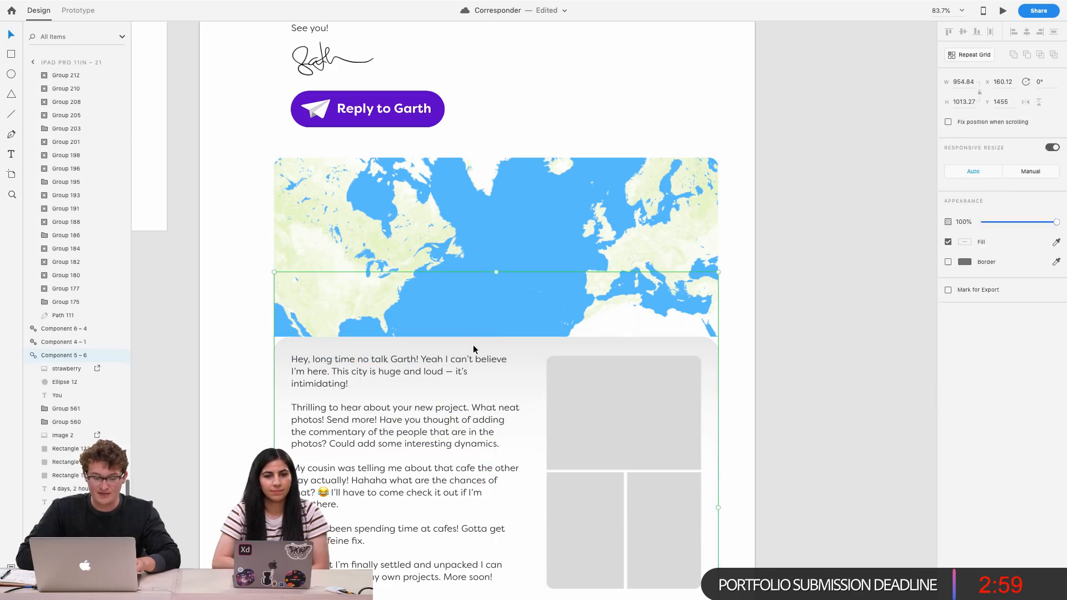
double_click(474, 348)
drag(289, 356, 249, 315)
drag(703, 352, 757, 324)
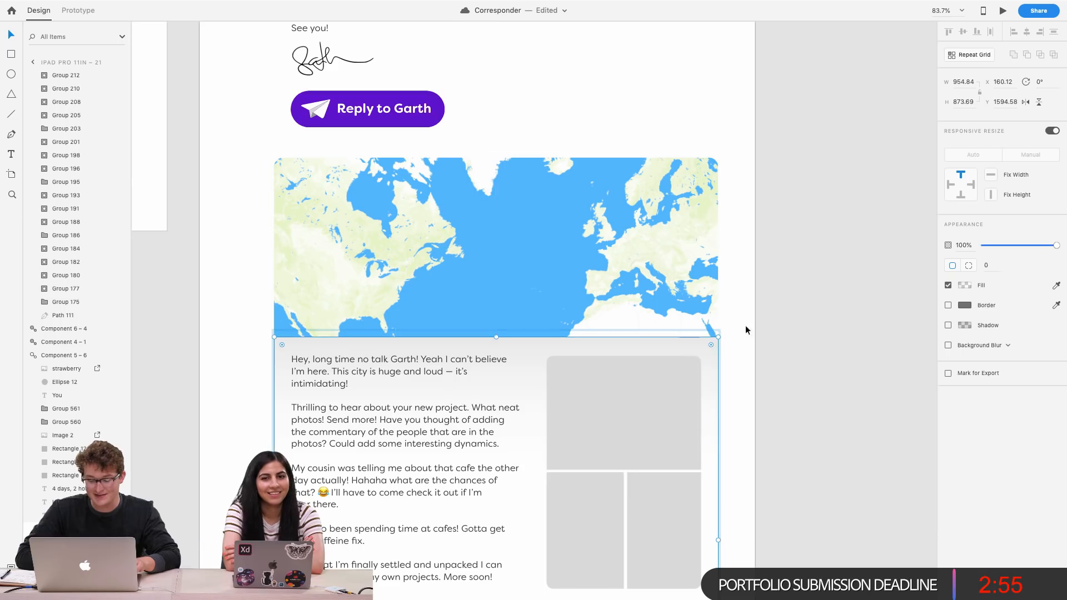
scroll(689, 339, up, 5)
click(843, 316)
scroll(842, 316, left, 2)
scroll(842, 318, down, 5)
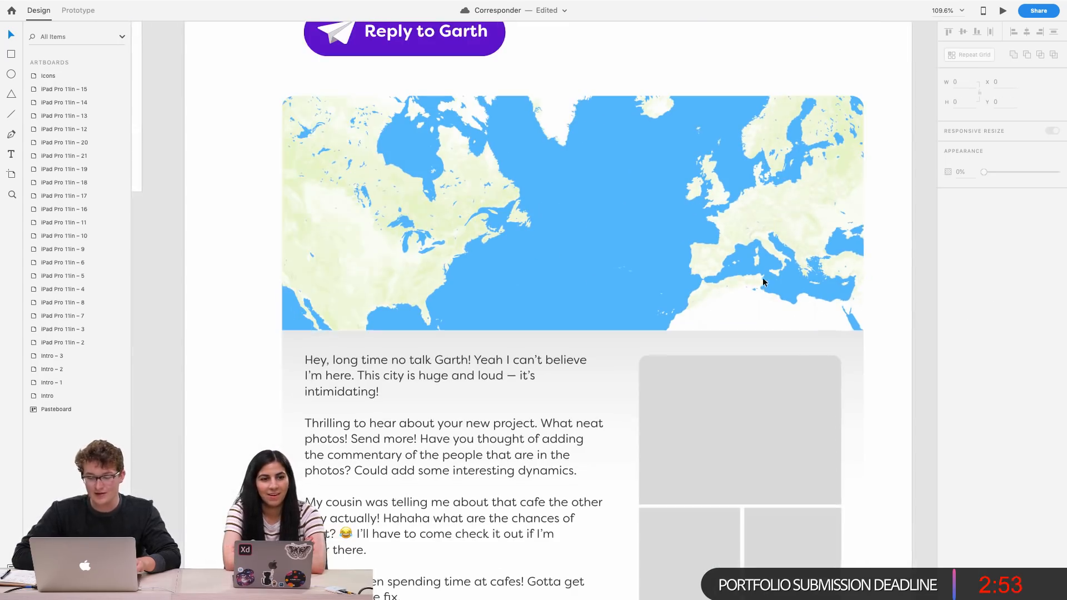
Select the masked map group and inspect it closely at several zoom levels
click(760, 281)
scroll(760, 282, right, 2)
scroll(760, 281, up, 2)
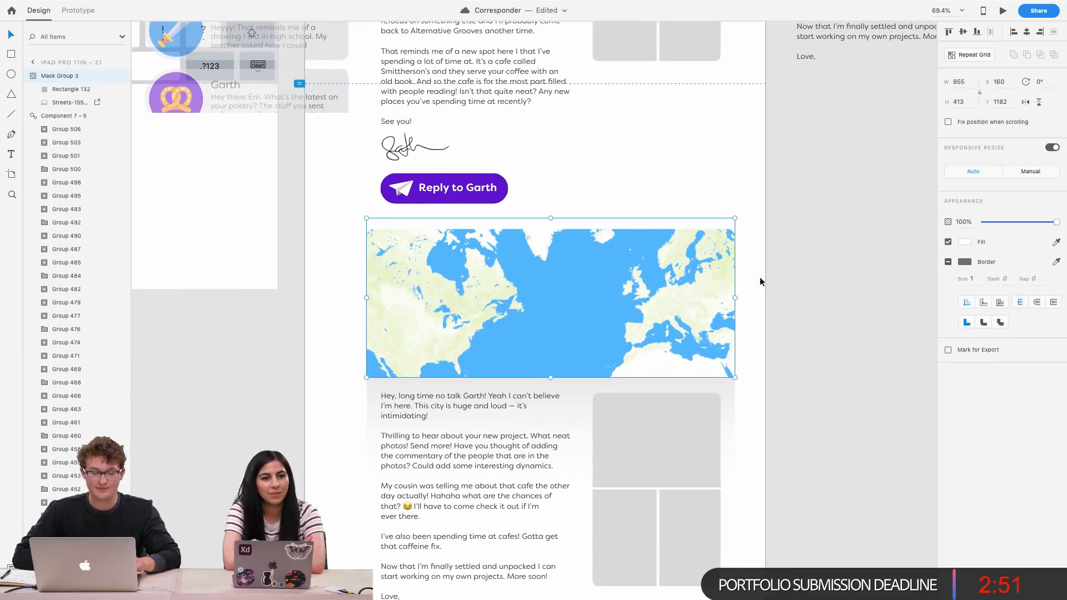
scroll(547, 275, up, 4)
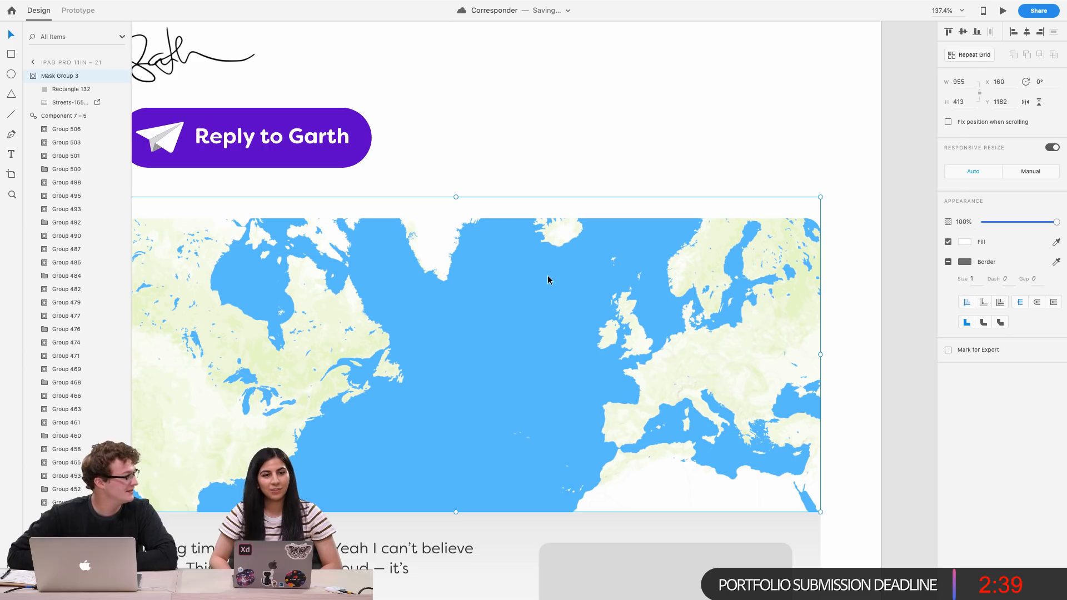
scroll(548, 276, down, 3)
scroll(548, 276, left, 3)
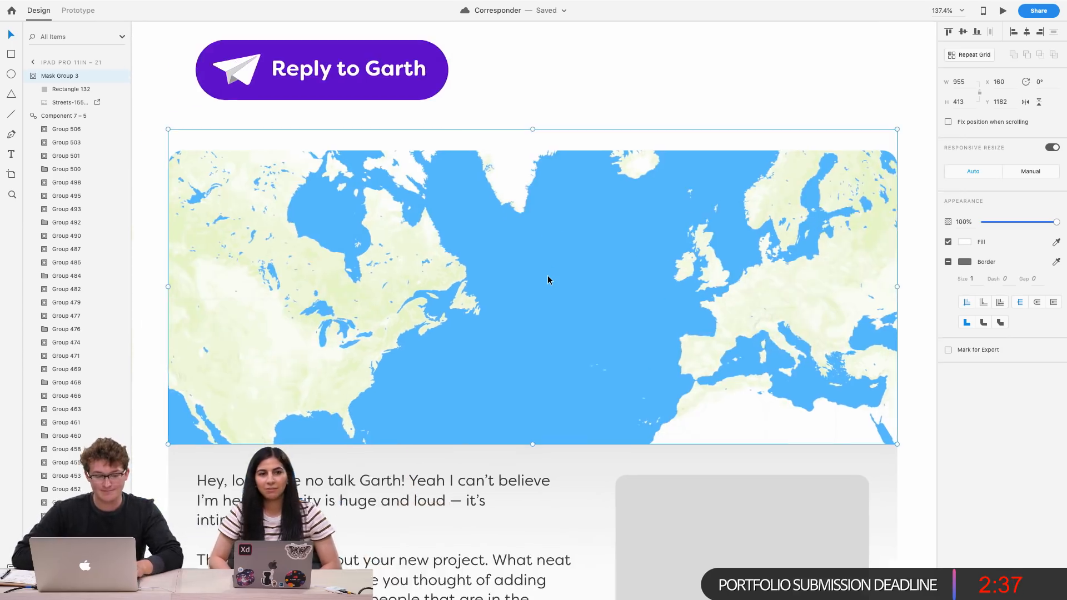
scroll(548, 276, down, 3)
scroll(658, 278, right, 2)
scroll(658, 278, up, 1)
click(821, 243)
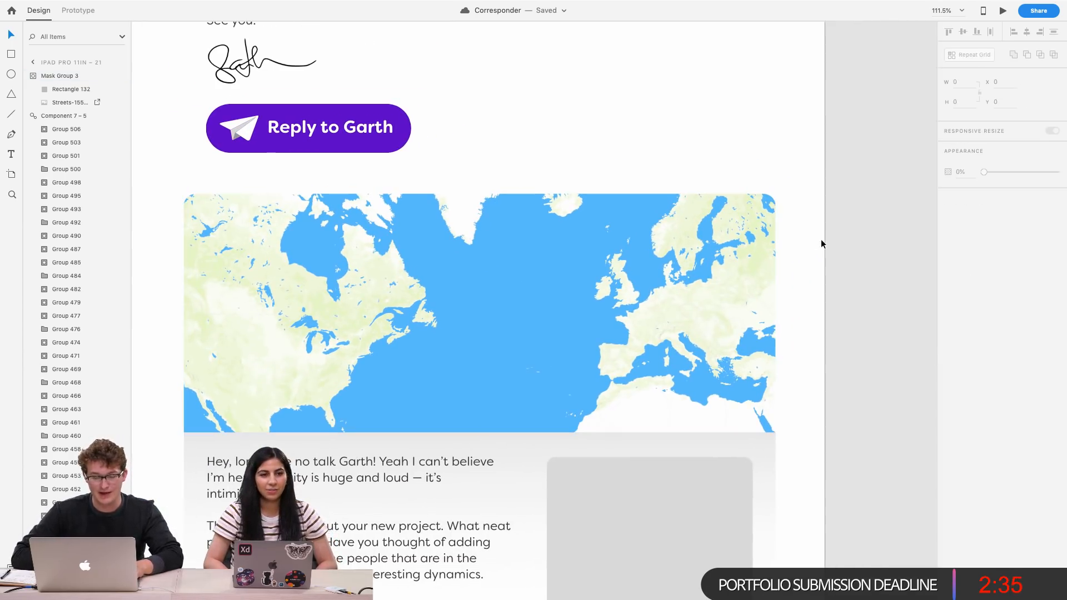
Examine the message card text and photo placeholders below the map
scroll(655, 257, down, 3)
scroll(655, 257, down, 3)
click(496, 305)
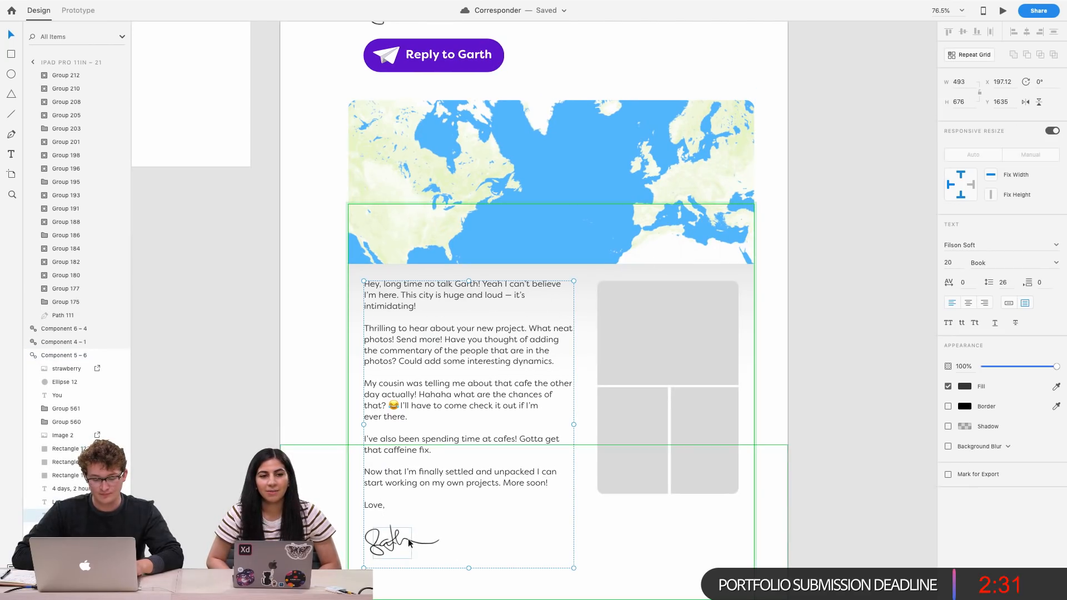
scroll(366, 543, down, 3)
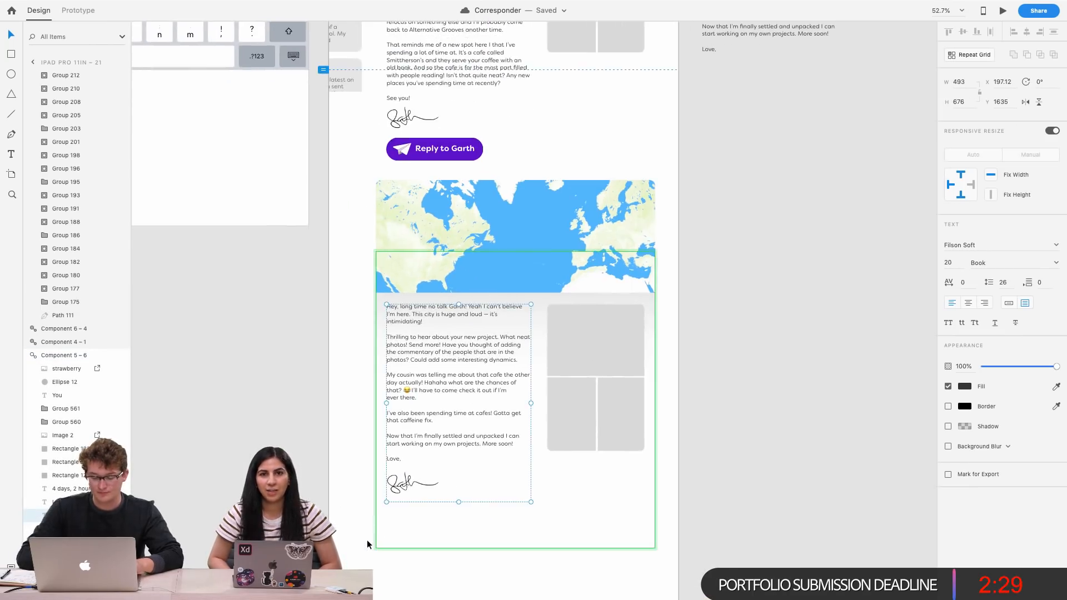
scroll(367, 539, up, 5)
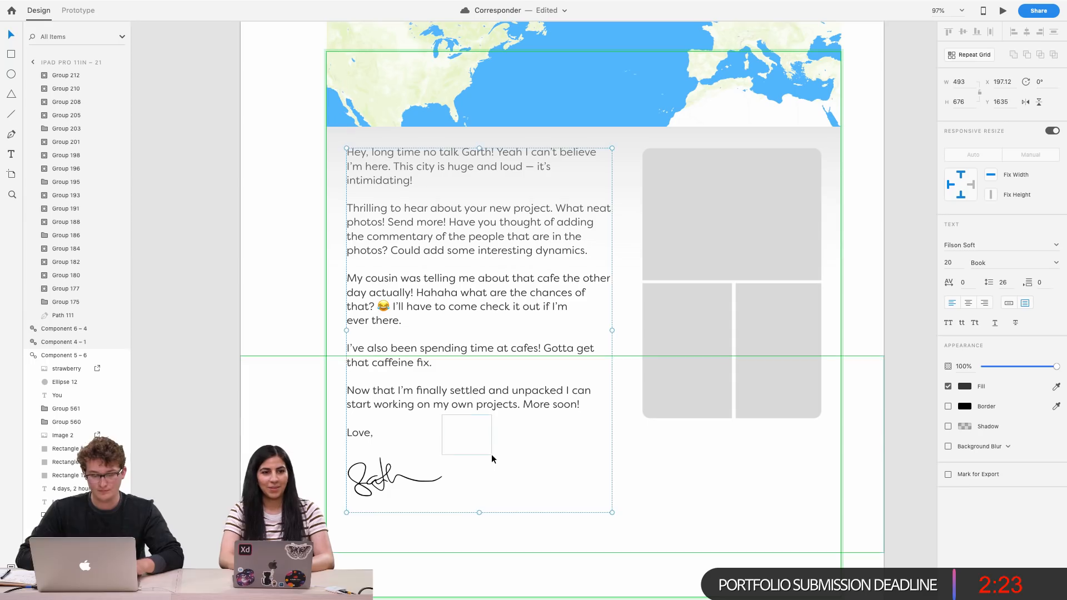
click(874, 315)
scroll(874, 316, up, 2)
scroll(874, 316, right, 2)
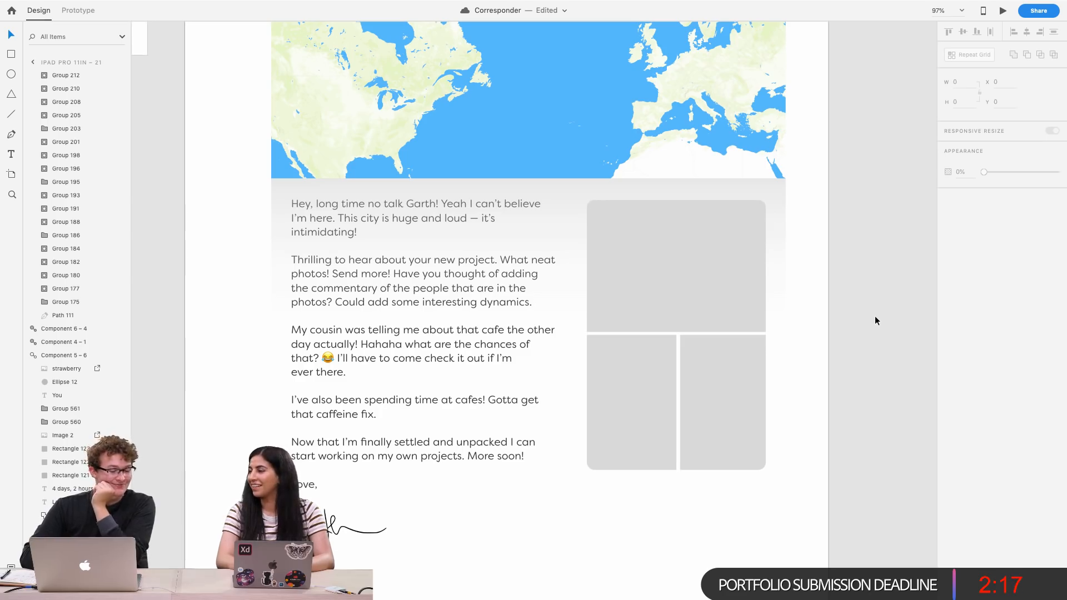
scroll(472, 307, down, 3)
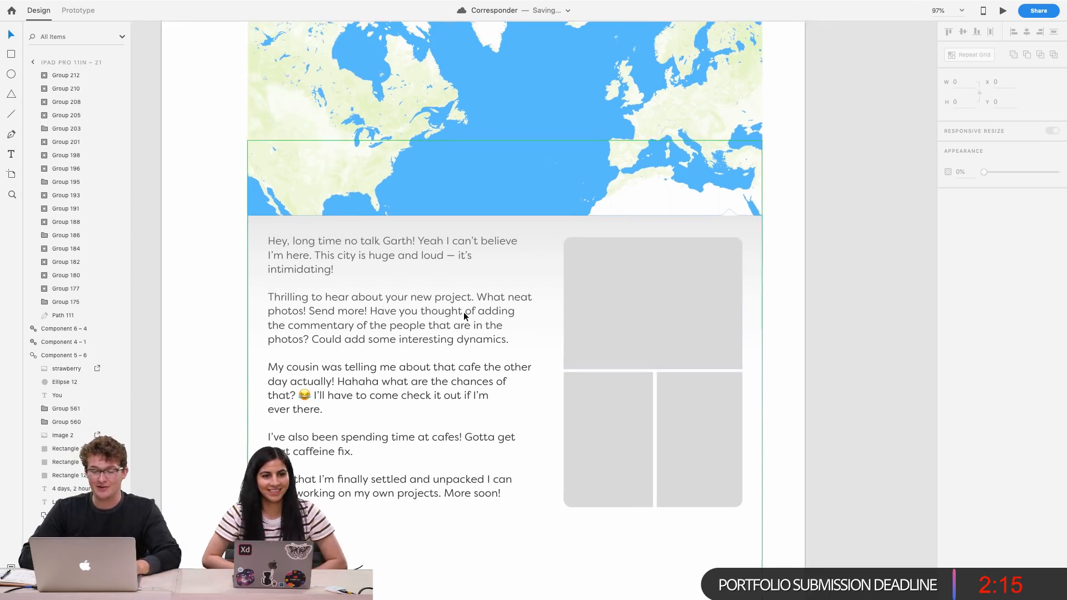
Select the photo placeholder rectangles in the message card and nudge them up by 2 pixels
click(628, 274)
shift+click(595, 368)
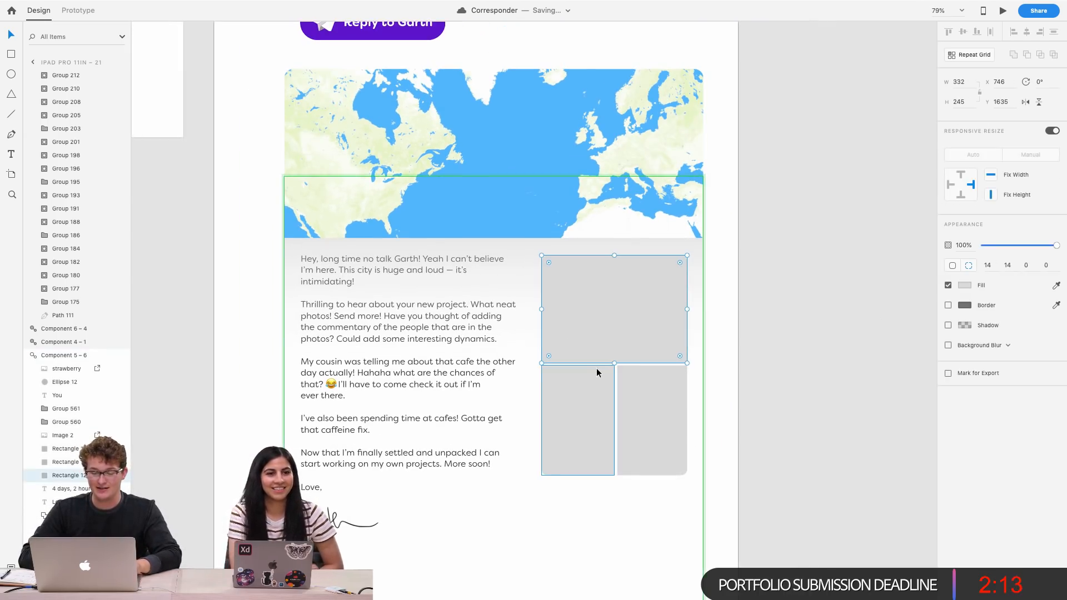
shift+click(643, 373)
key(Up)
key(Up)
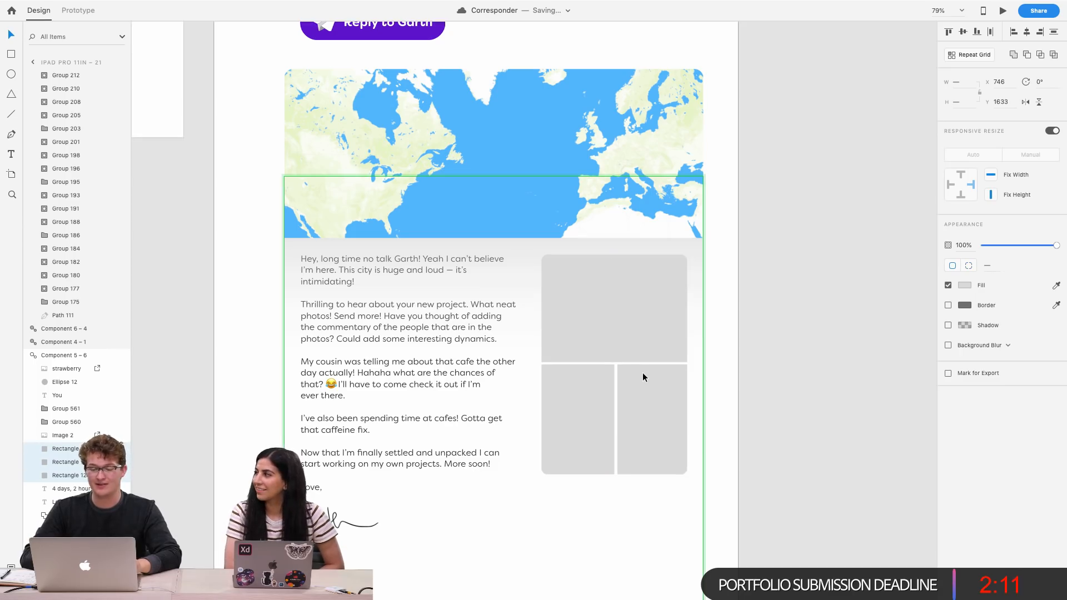
click(759, 349)
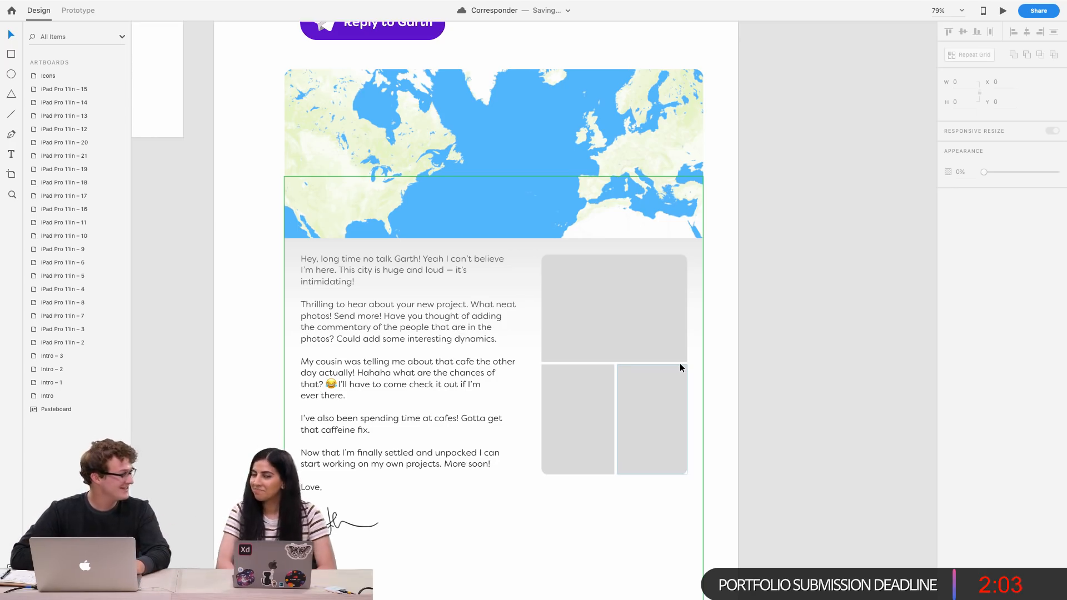
Review the map and message card layout at different zoom levels
scroll(680, 367, up, 4)
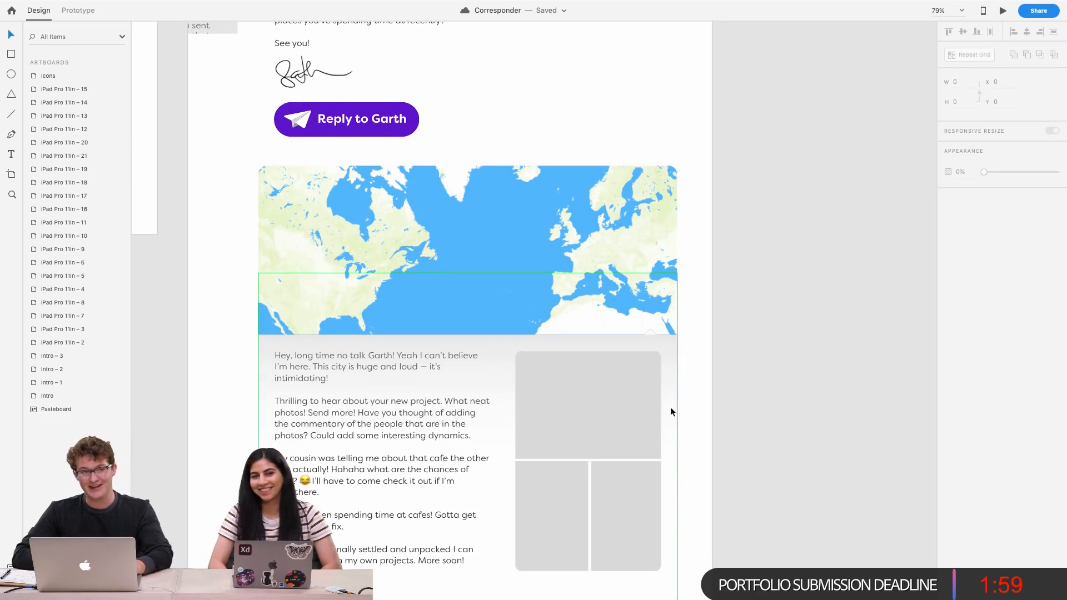
click(424, 365)
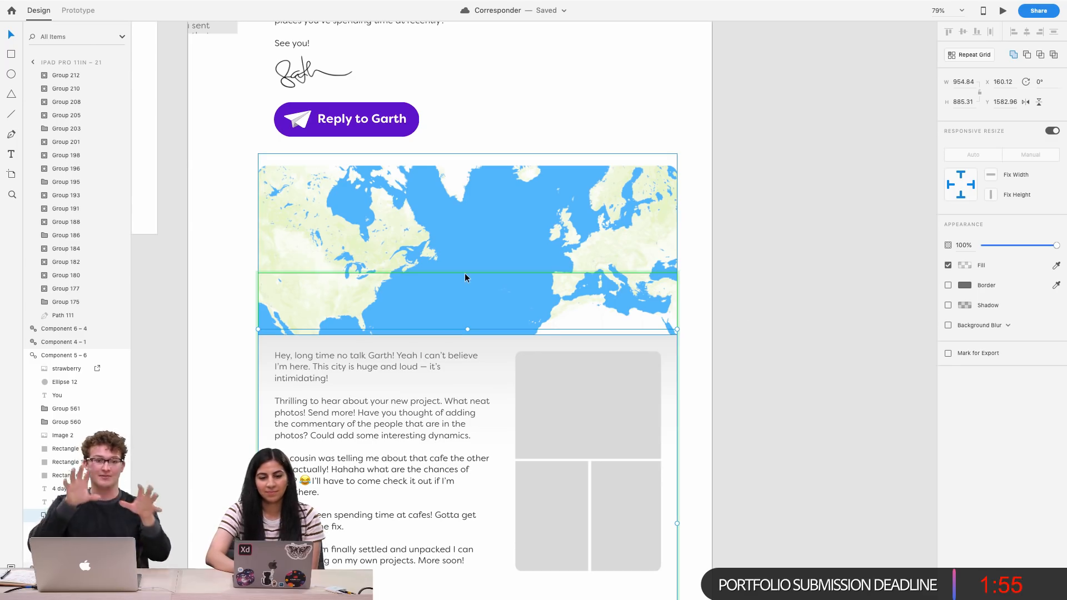
click(741, 251)
scroll(489, 248, up, 5)
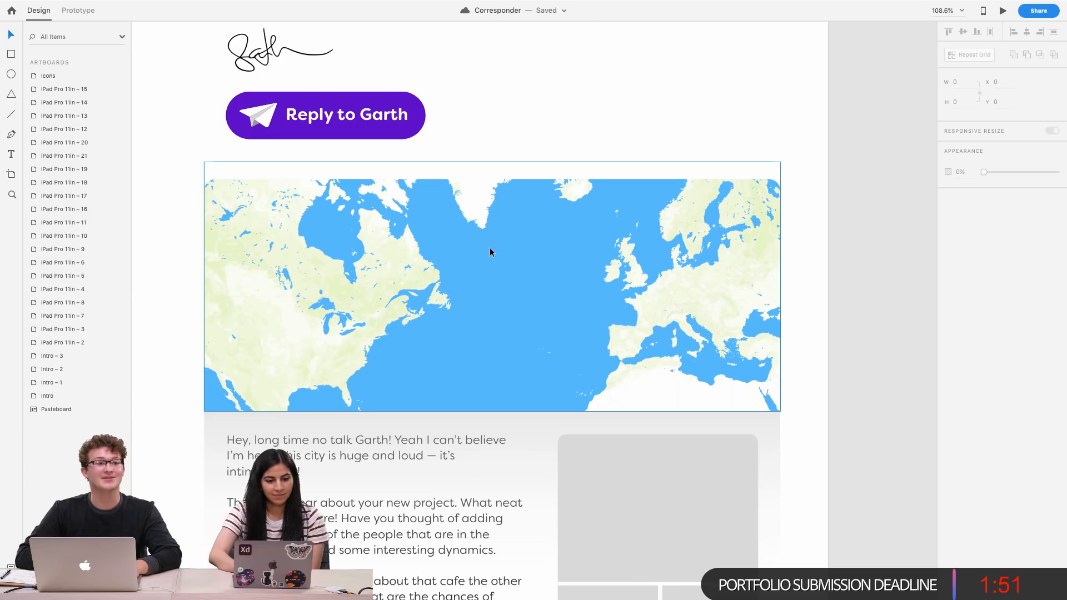
scroll(515, 269, left, 2)
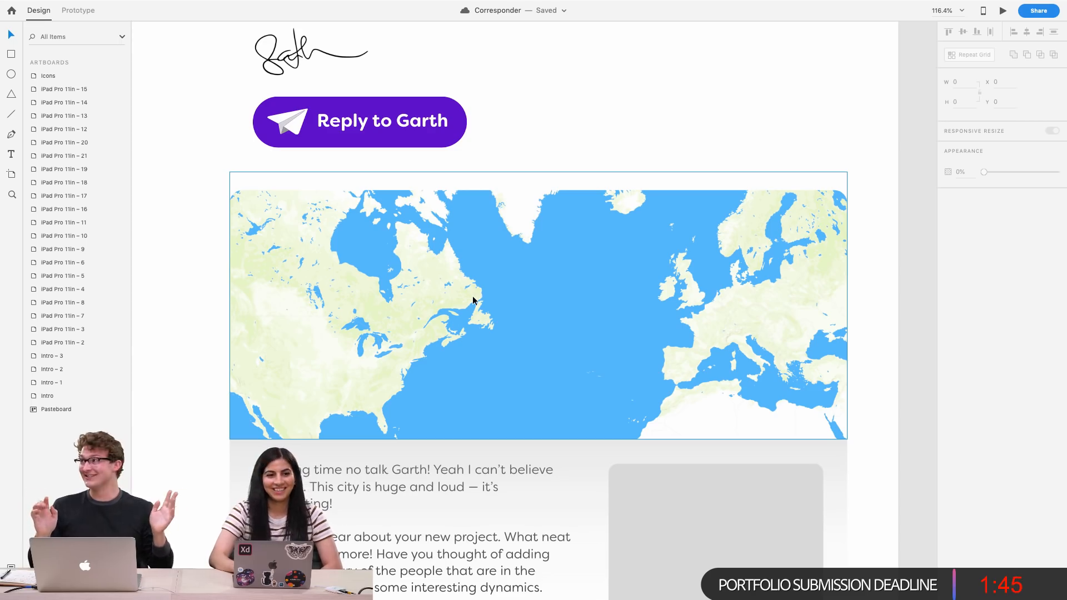
scroll(657, 205, up, 5)
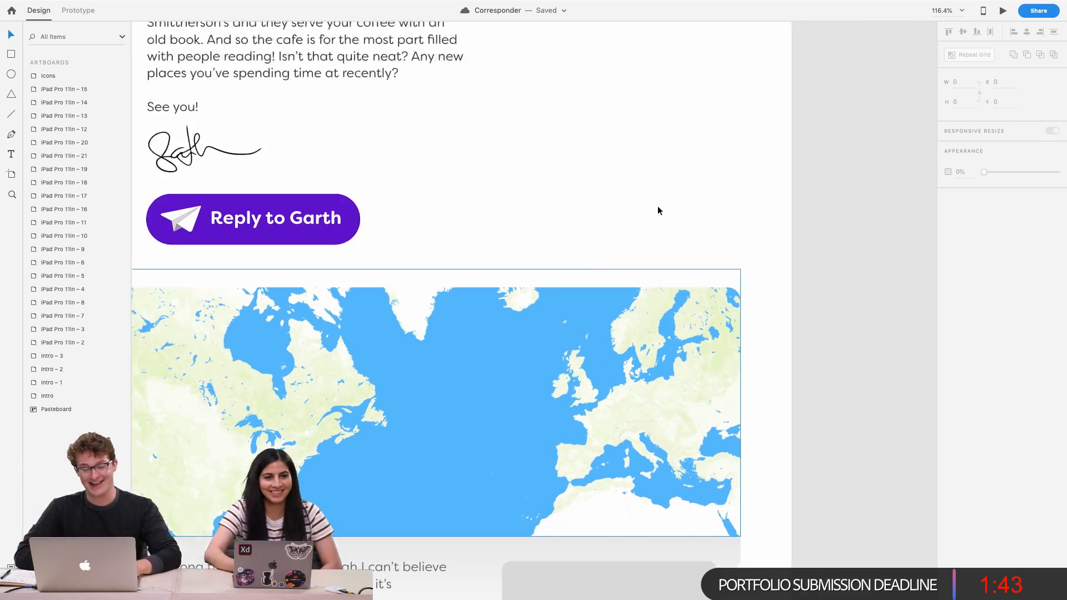
scroll(862, 205, down, 3)
scroll(615, 265, down, 4)
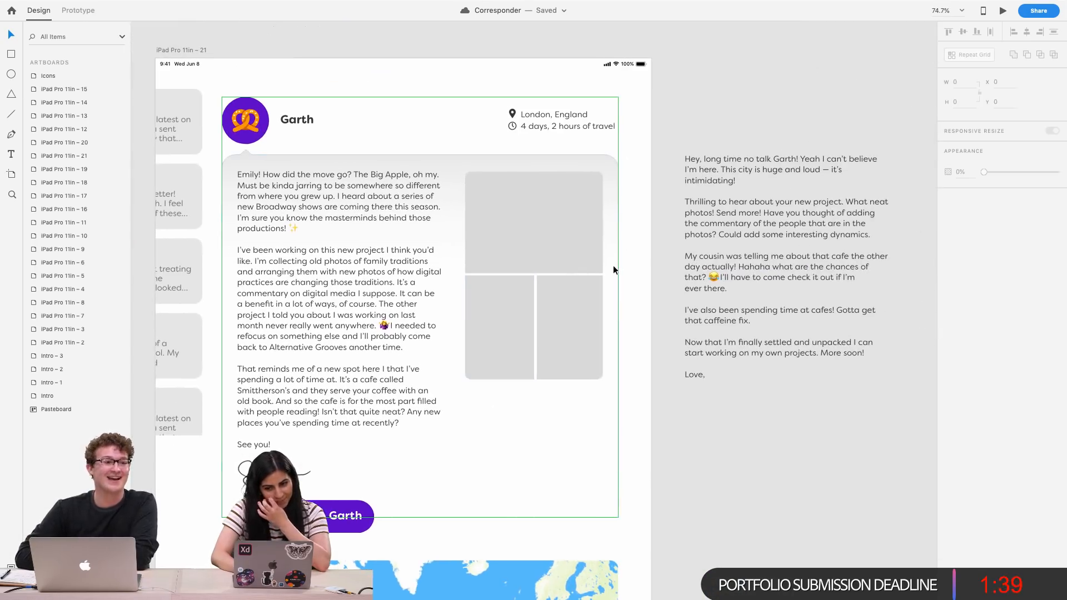
scroll(613, 270, left, 3)
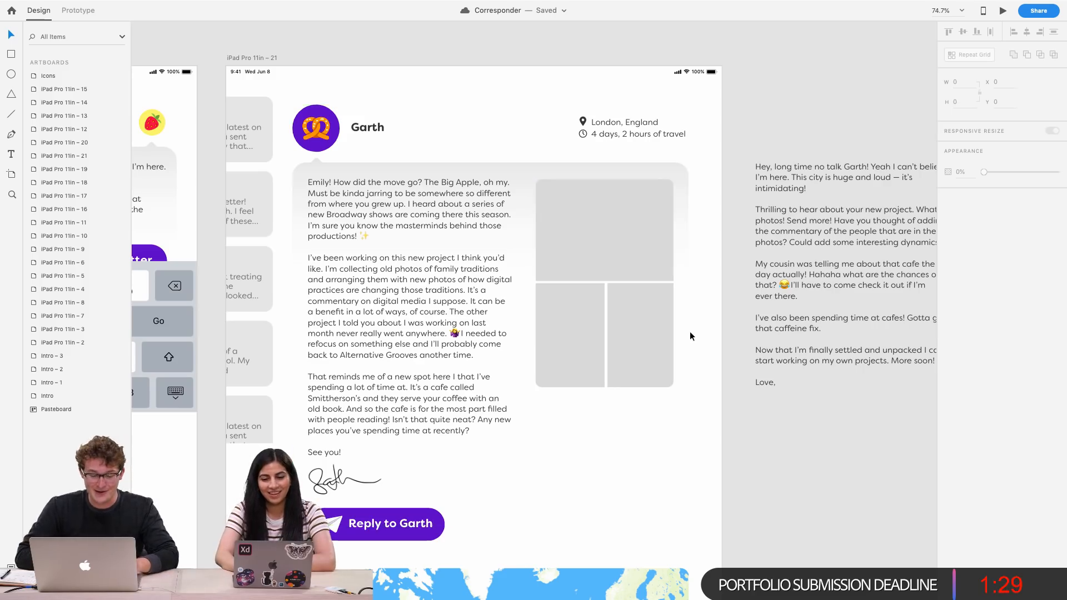
scroll(689, 331, down, 3)
scroll(570, 437, down, 4)
scroll(570, 437, up, 4)
scroll(570, 436, up, 2)
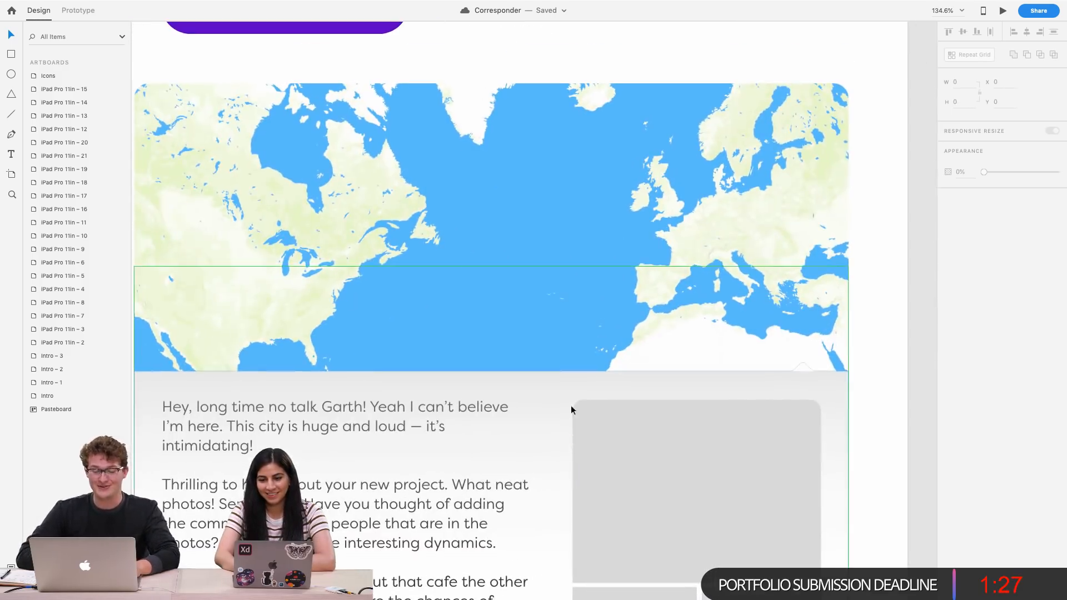
scroll(470, 279, down, 2)
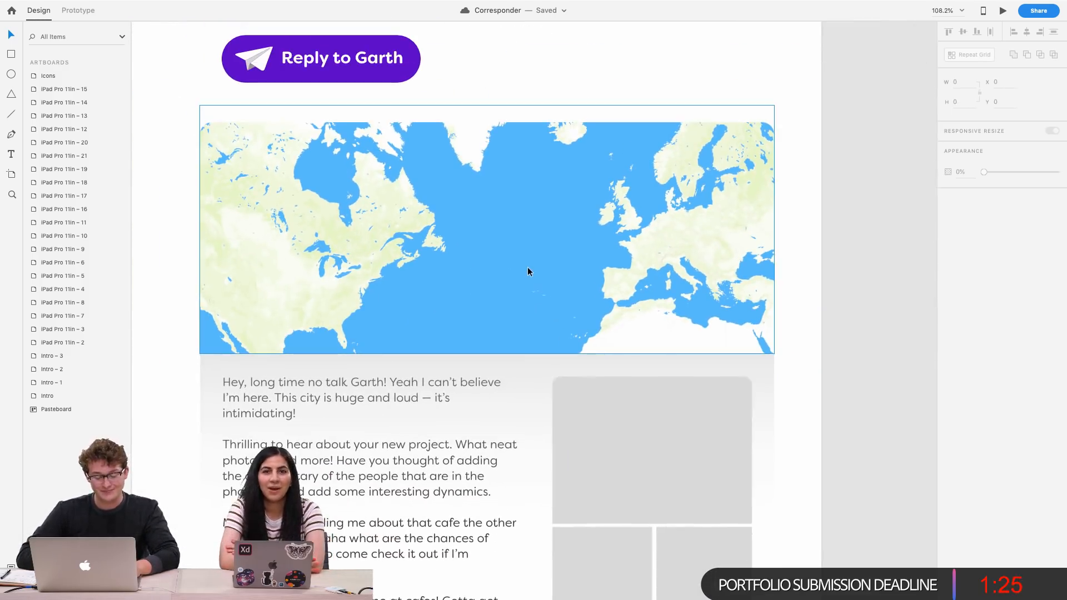
Enlarge the map image inside its mask to about 1177 by 963 and shift it slightly left
double_click(528, 269)
scroll(537, 261, down, 3)
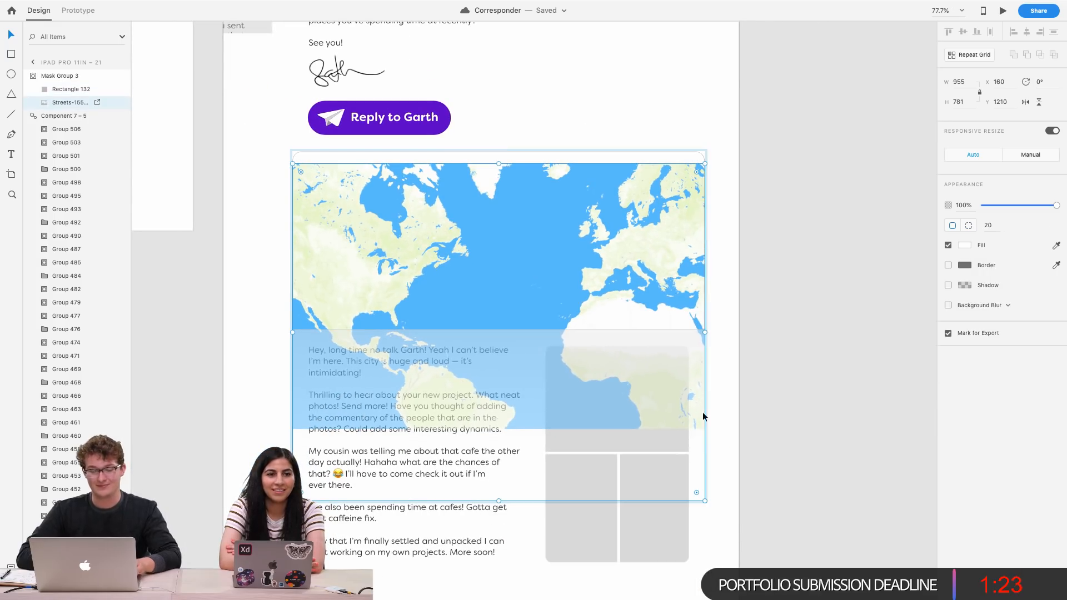
drag(705, 501, 754, 541)
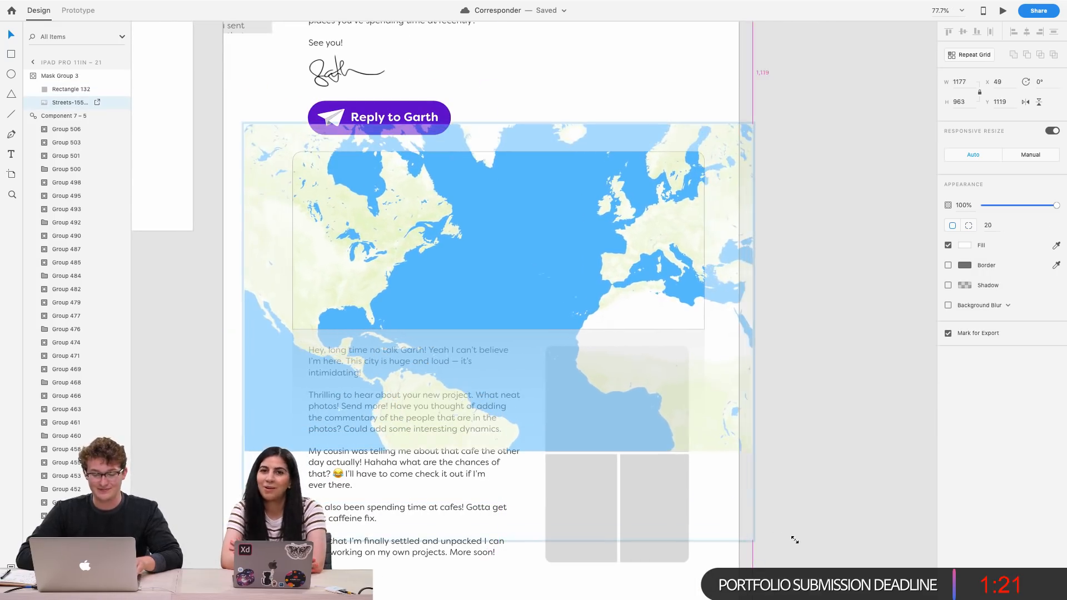
drag(548, 209, 526, 211)
click(821, 251)
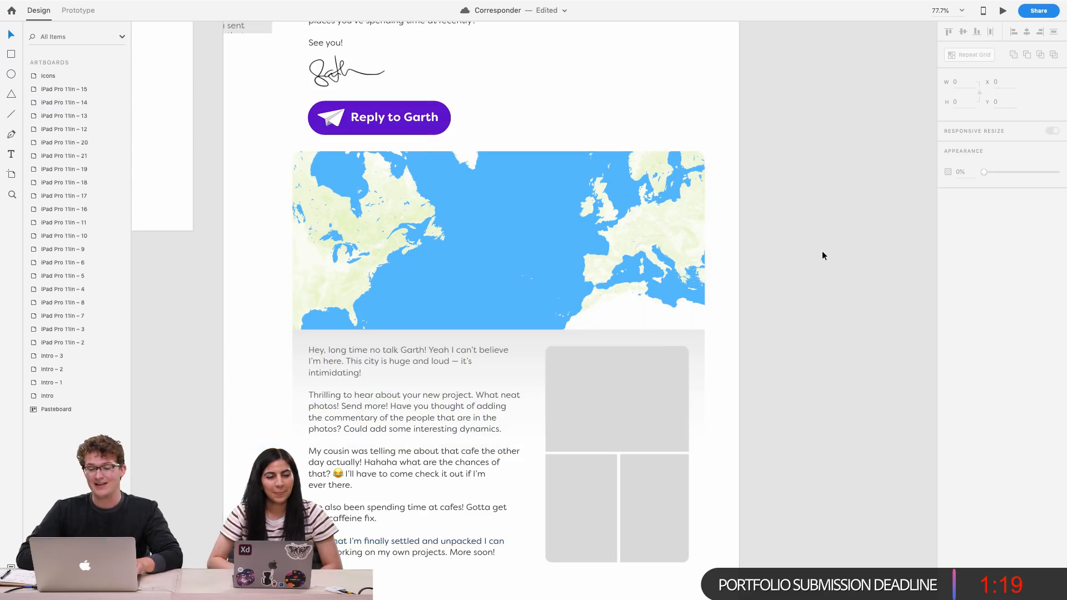
Draw a 22 by 22 circle with the Ellipse tool on the US east coast of the map
scroll(612, 265, up, 3)
scroll(611, 265, down, 2)
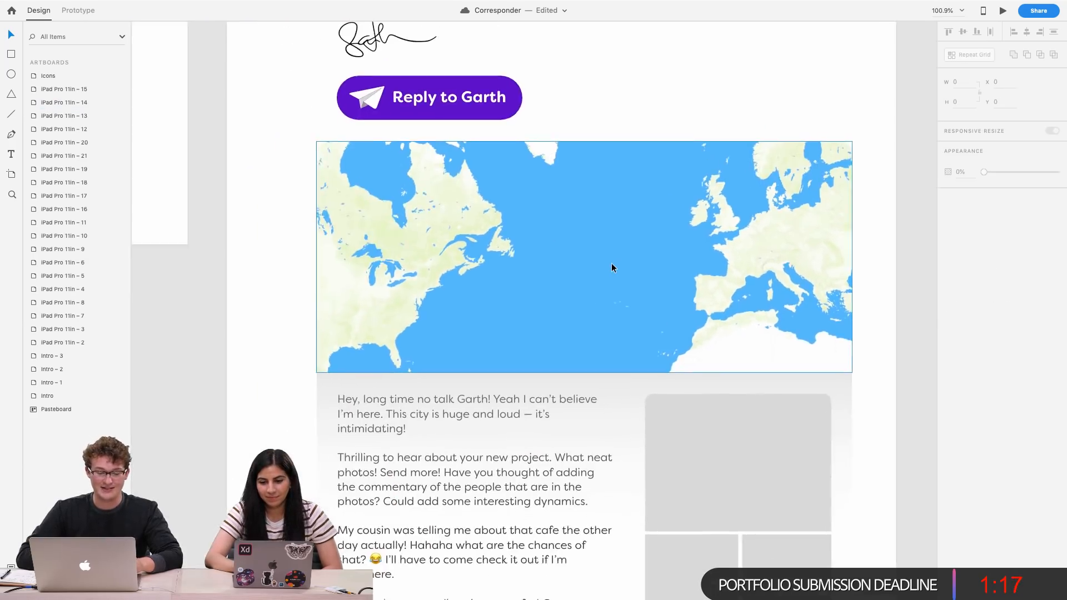
scroll(611, 265, up, 4)
scroll(611, 264, up, 1)
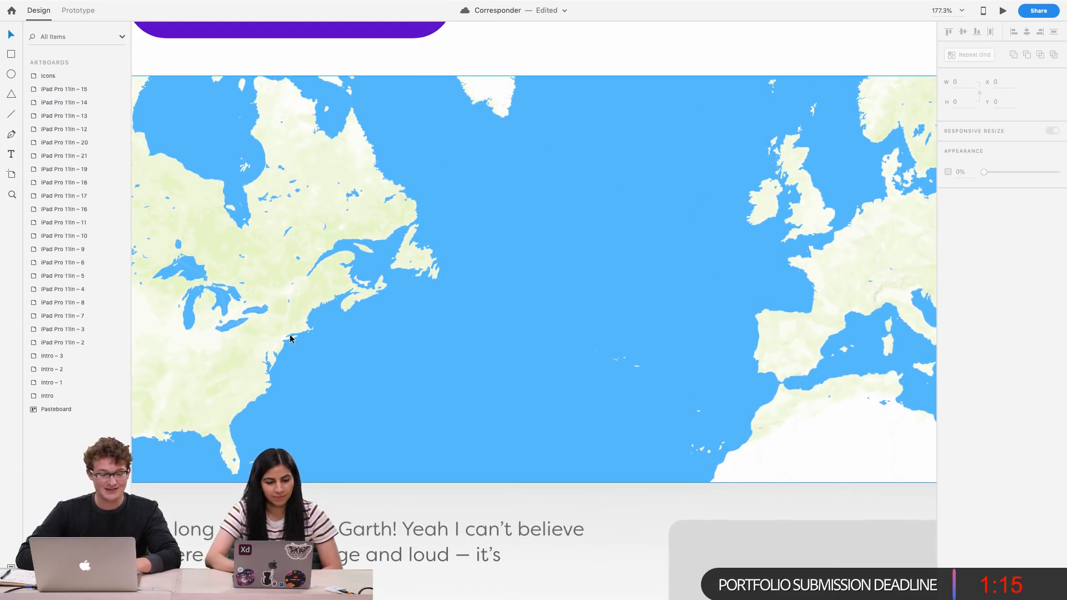
click(13, 74)
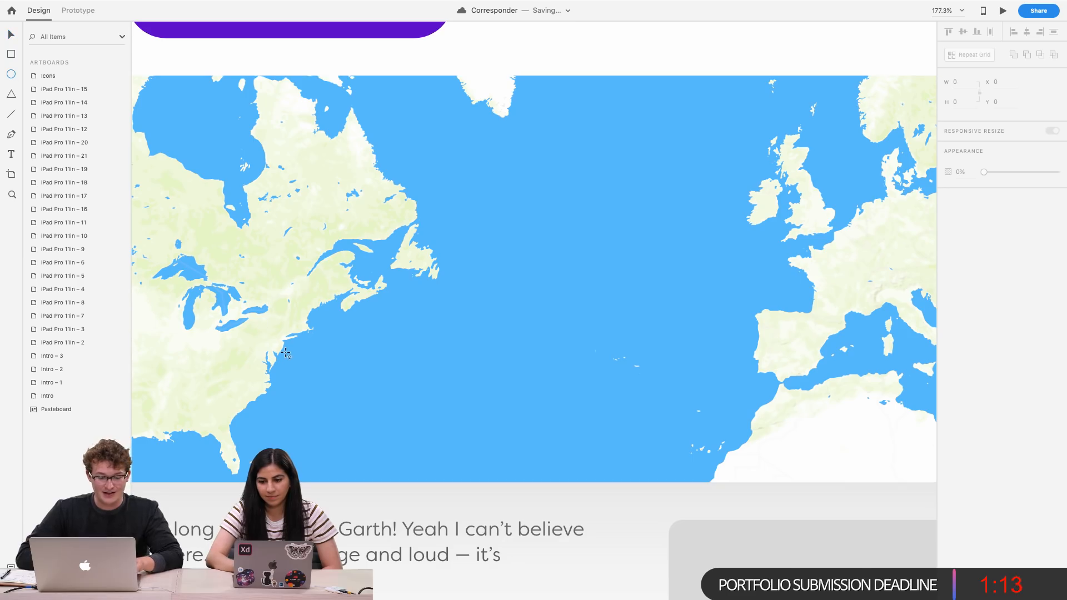
drag(280, 336, 290, 347)
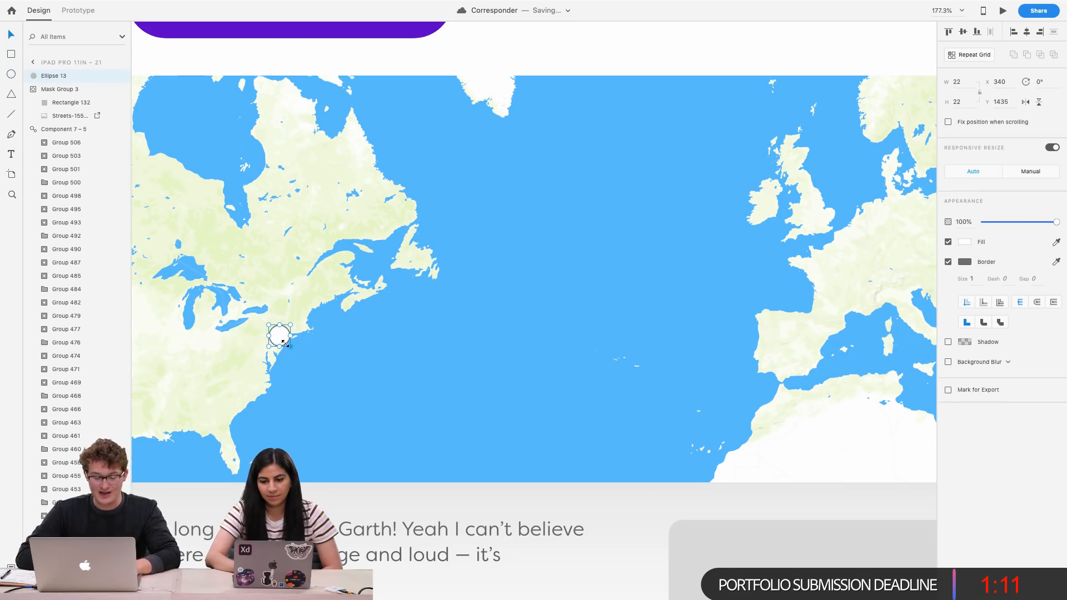
Nudge the circle toward New York and shrink it to about 12 by 12
scroll(266, 338, right, 1)
scroll(266, 338, up, 2)
scroll(266, 338, down, 1)
key(Right)
key(Right)
key(Right)
key(Down)
key(Down)
scroll(266, 338, up, 5)
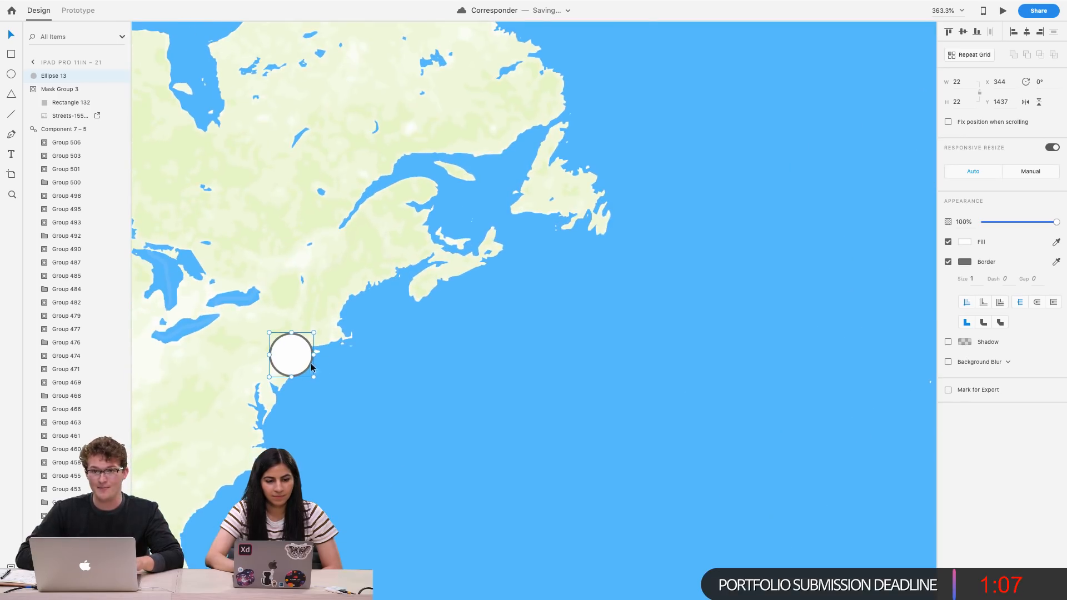
key(Right)
key(alt)
drag(315, 380, 302, 372)
Set the circle's border colour to the map's ocean blue
scroll(302, 372, down, 2)
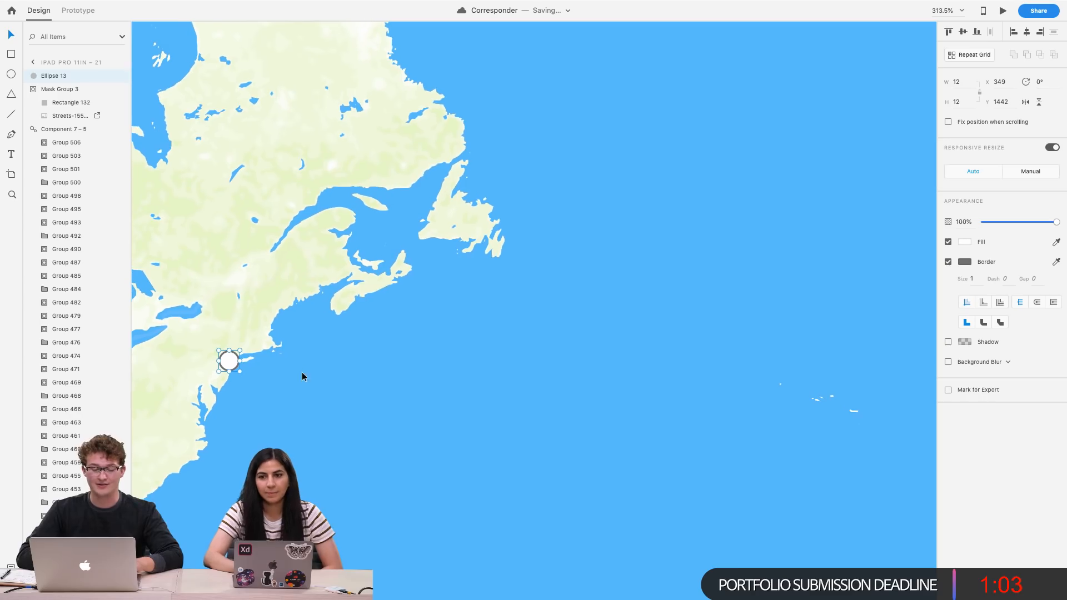
scroll(251, 370, up, 1)
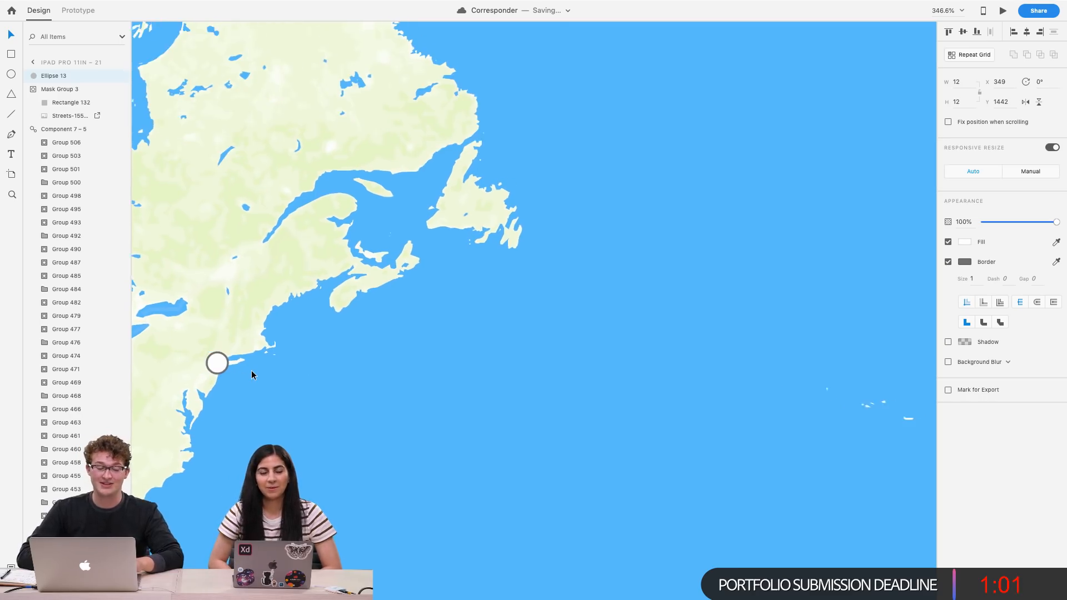
scroll(251, 370, down, 2)
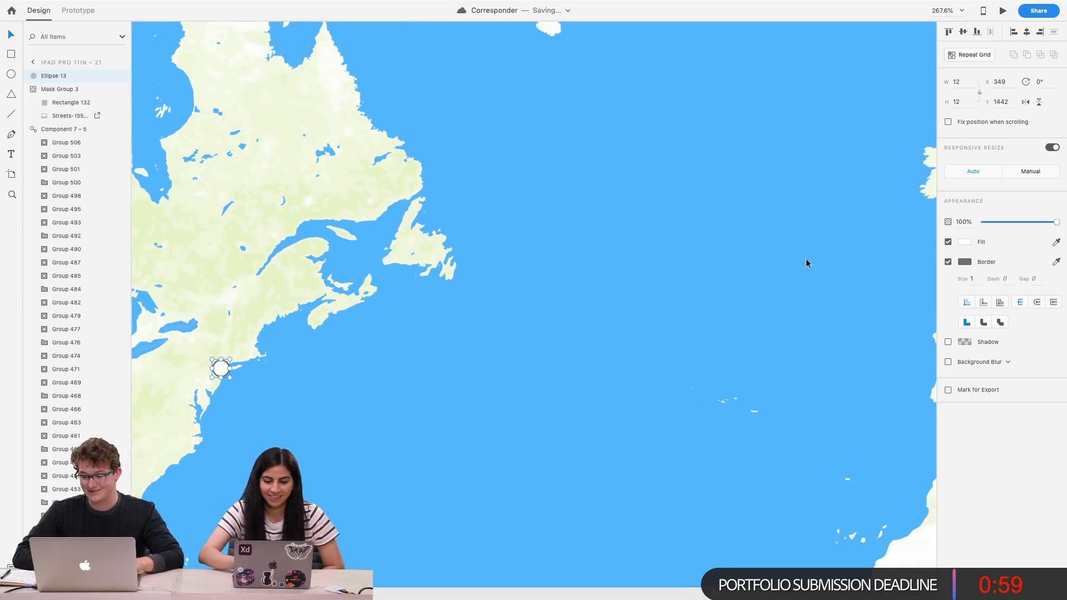
click(791, 289)
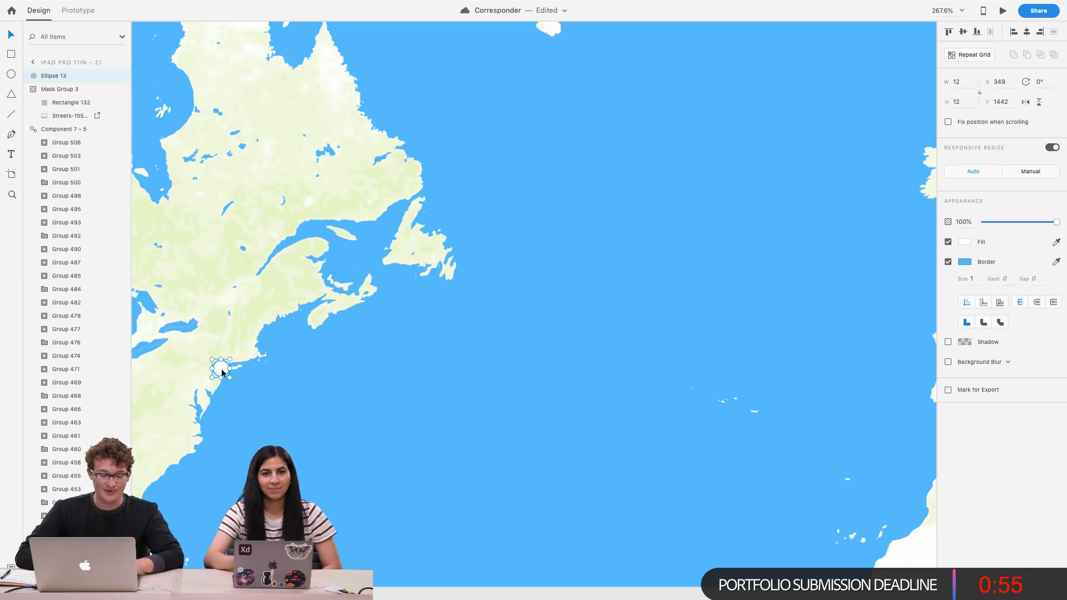
Zoom in and move the circle slightly to sit on the New York coastline
scroll(223, 371, down, 4)
scroll(224, 370, left, 3)
scroll(224, 370, up, 2)
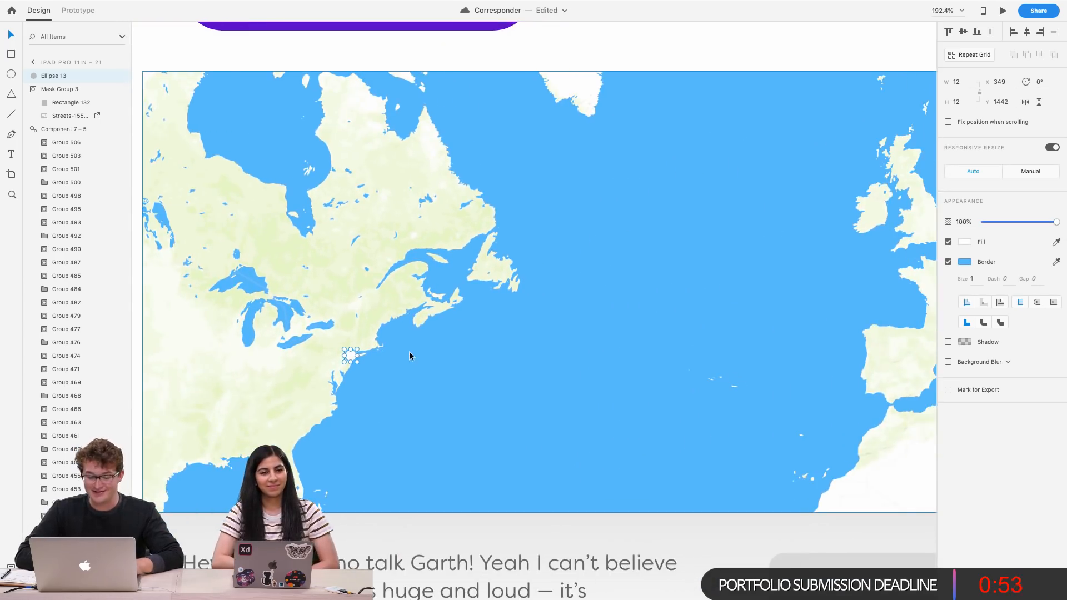
scroll(409, 351, up, 5)
scroll(409, 352, left, 2)
drag(322, 351, 323, 352)
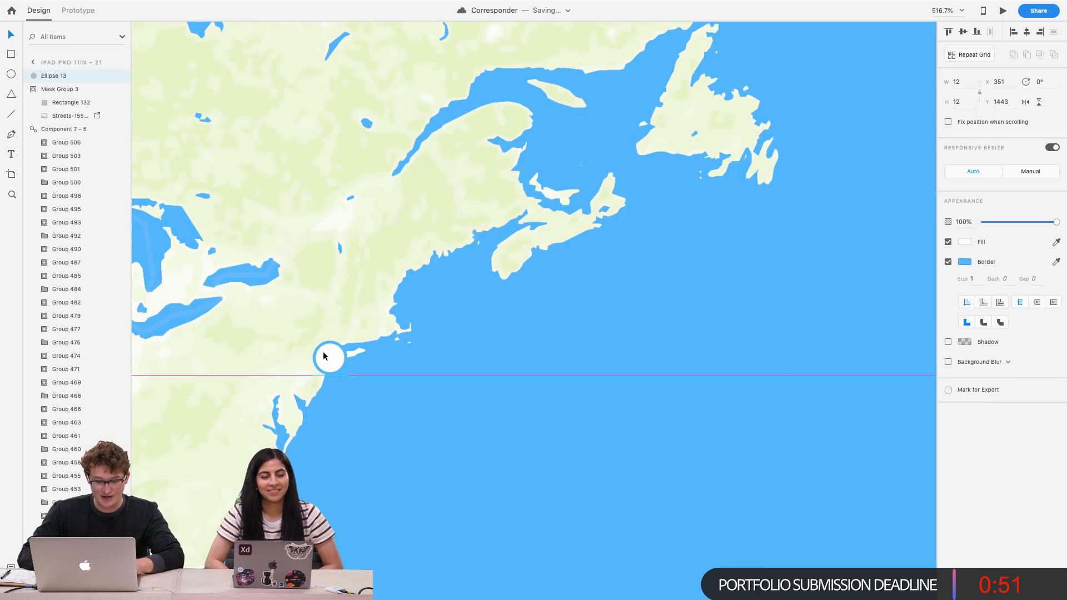
scroll(325, 355, down, 5)
scroll(325, 357, up, 6)
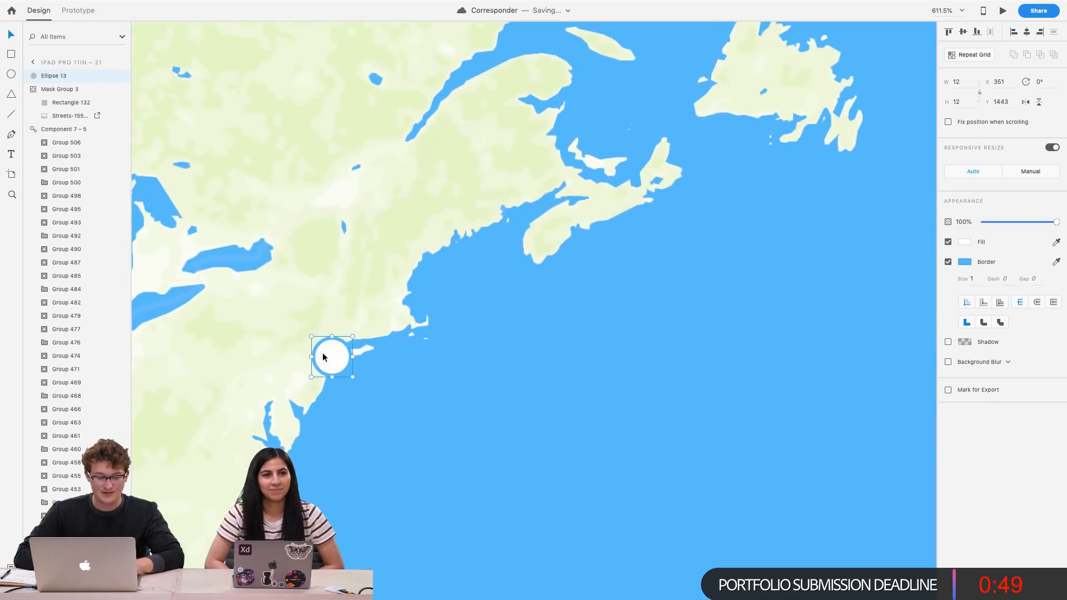
scroll(325, 357, down, 6)
scroll(336, 355, up, 3)
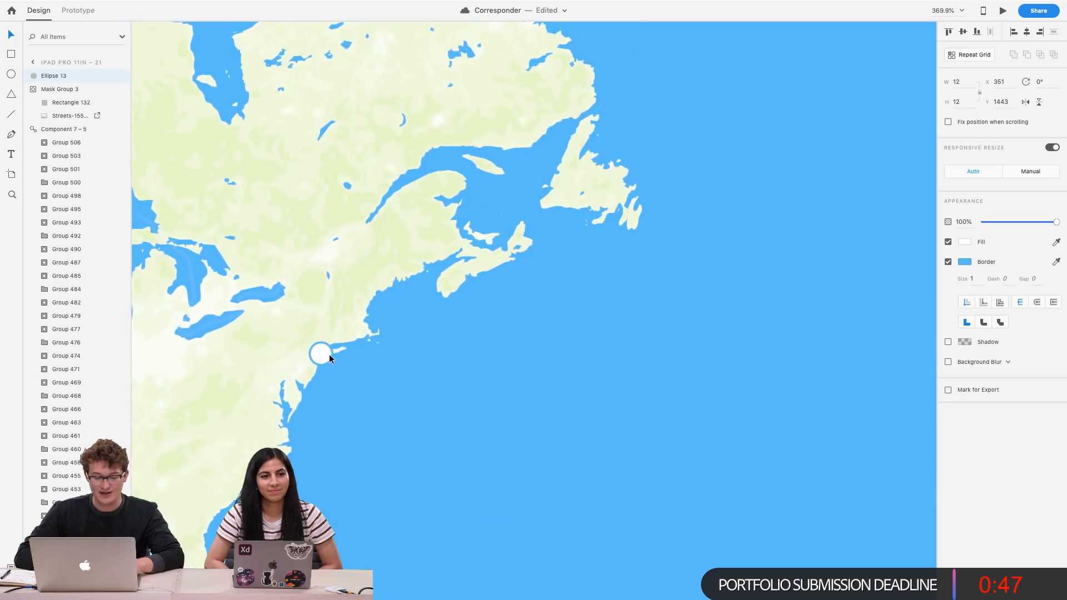
click(965, 244)
drag(876, 223, 821, 196)
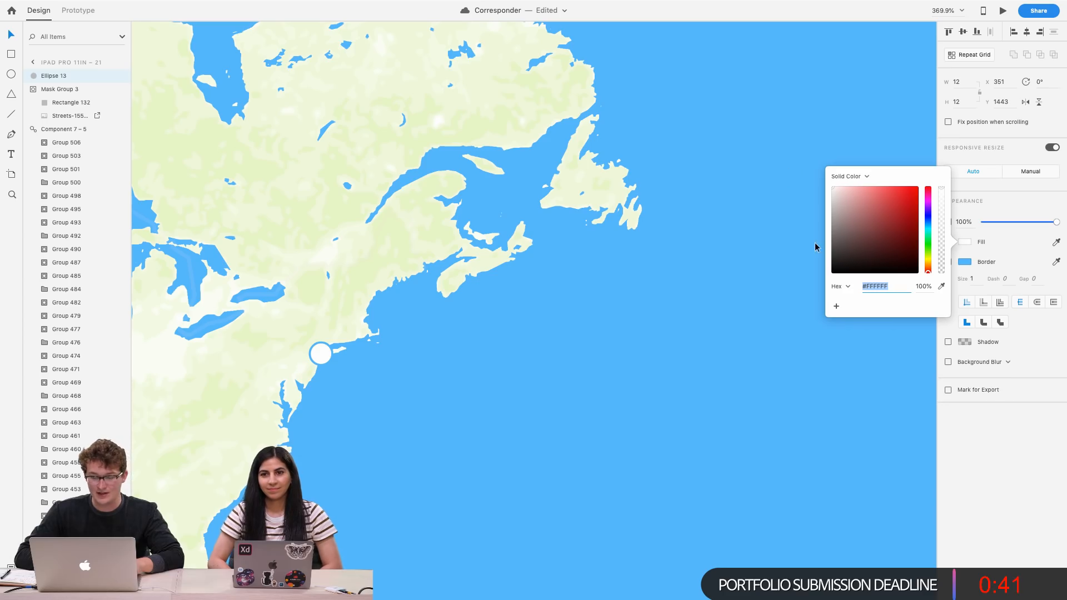
Zoom out to review the map card and marker within the message layout
scroll(815, 247, down, 10)
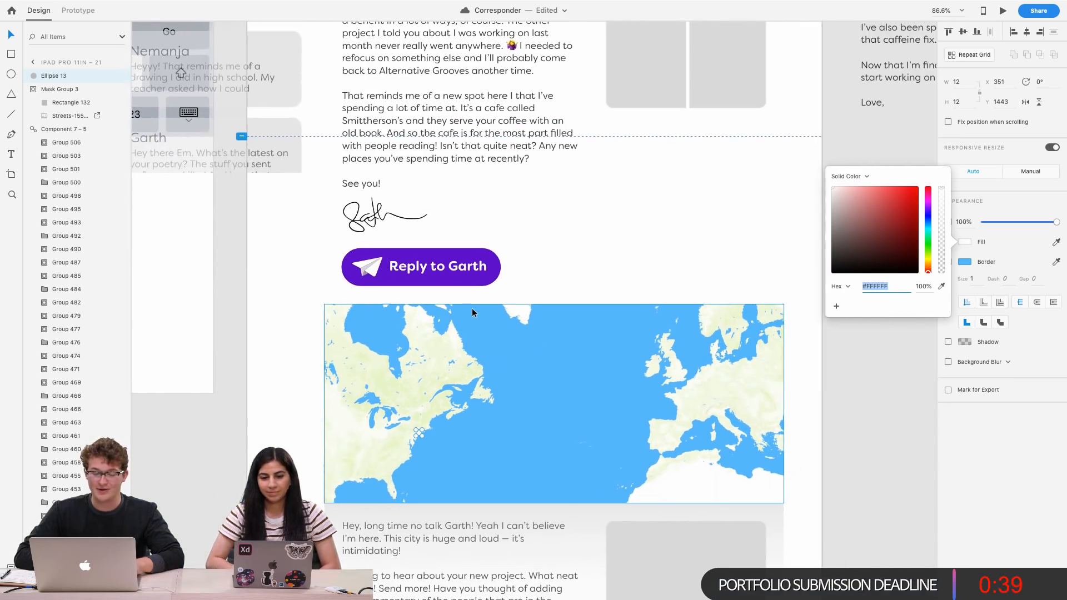
scroll(457, 332, up, 5)
scroll(457, 332, down, 3)
scroll(456, 332, down, 6)
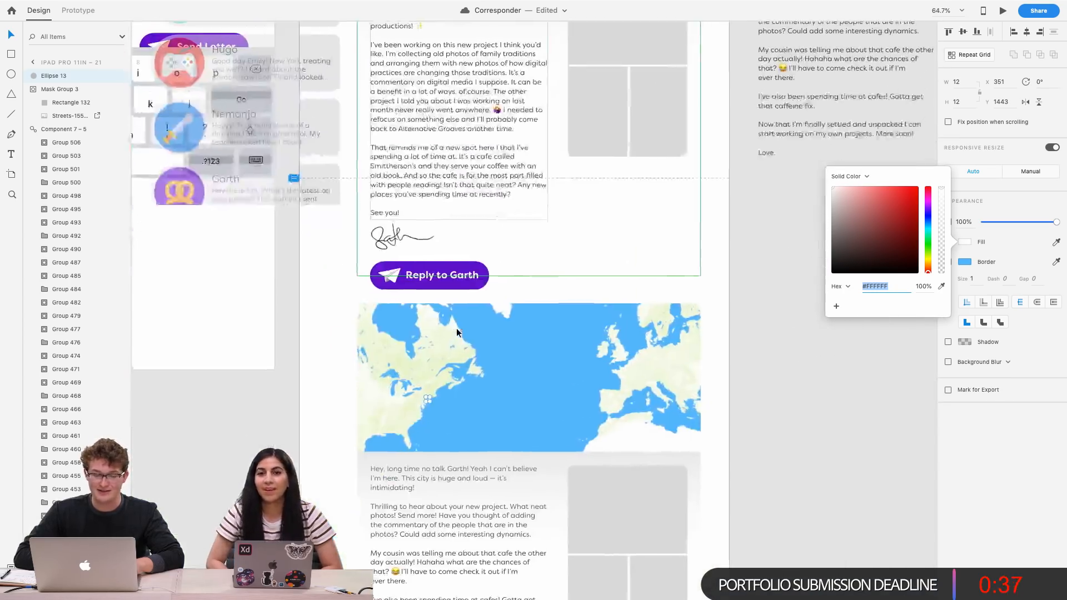
scroll(457, 332, up, 5)
scroll(457, 333, up, 5)
scroll(466, 328, down, 10)
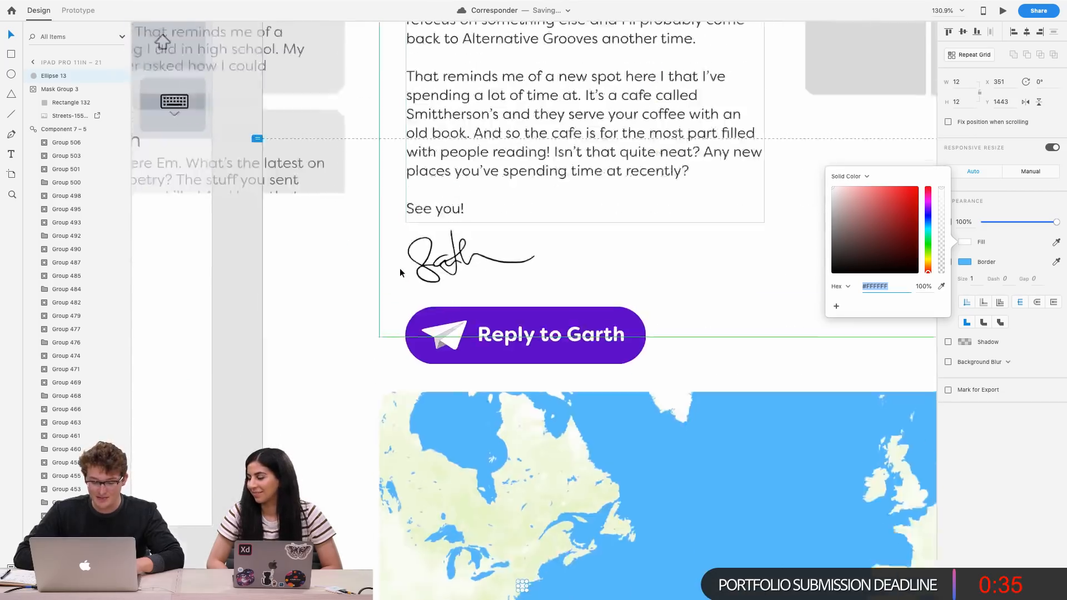
scroll(530, 329, up, 6)
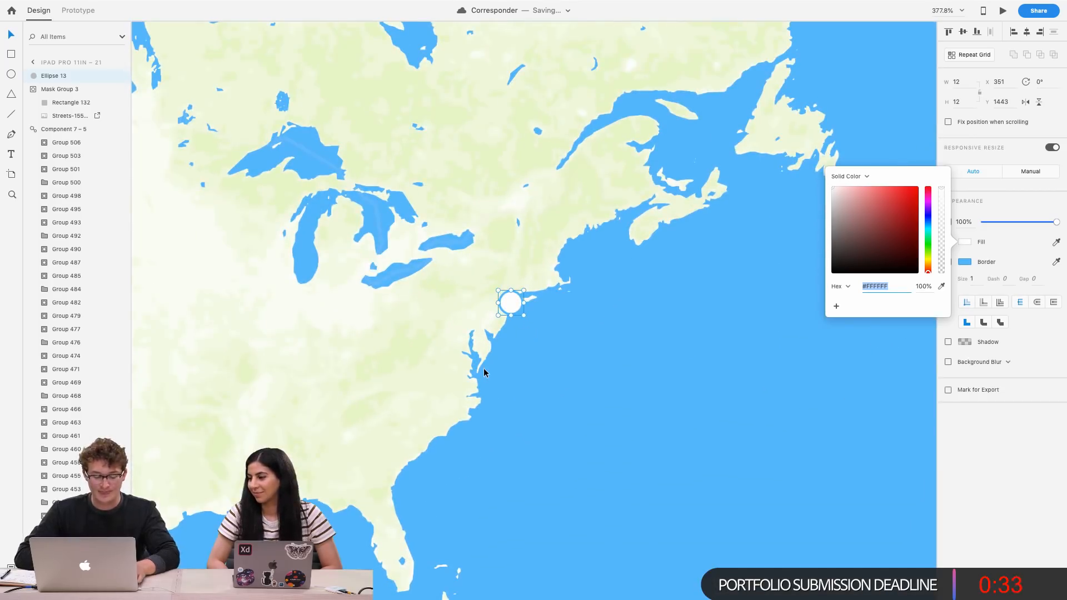
Add the strawberry avatar's yellow circle fill #FFF369 to the document's asset colours
click(498, 371)
scroll(498, 372, down, 6)
scroll(498, 373, up, 5)
scroll(498, 373, left, 5)
scroll(498, 373, down, 2)
click(497, 411)
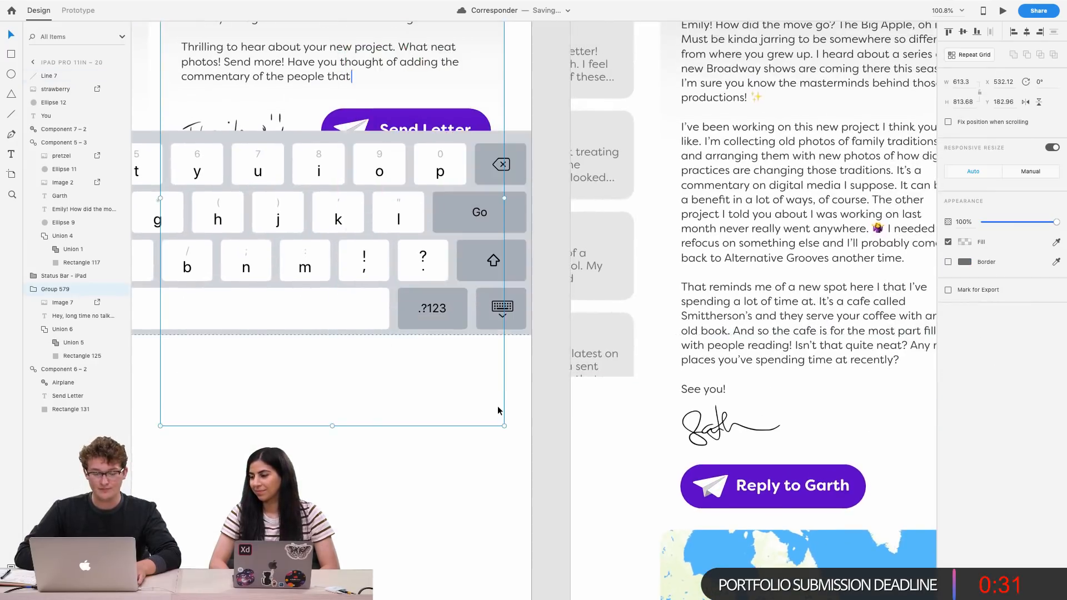
scroll(498, 411, up, 5)
scroll(500, 361, left, 1)
click(507, 255)
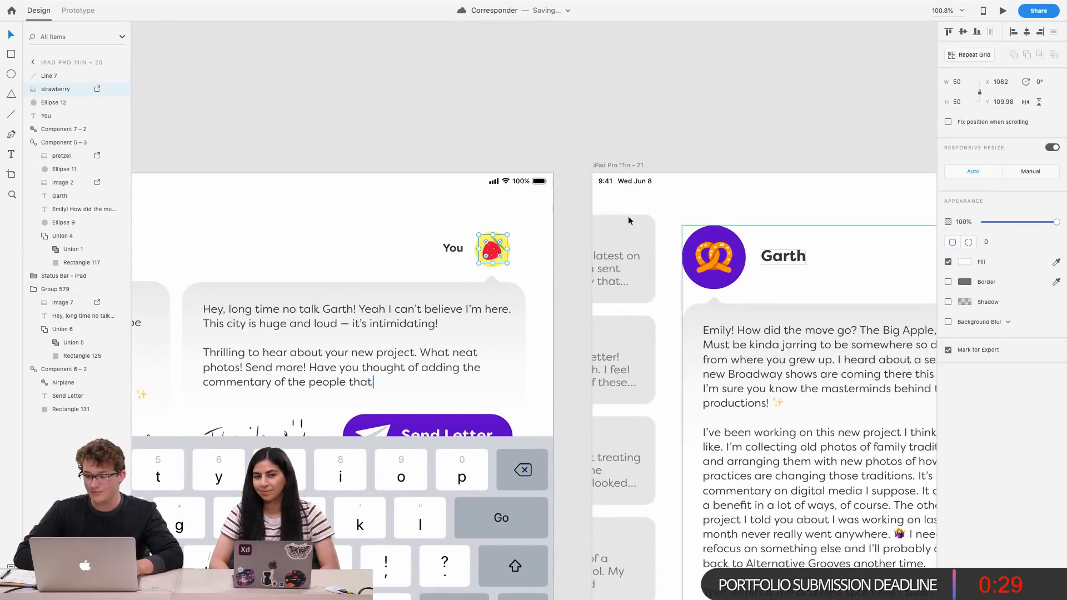
scroll(515, 243, up, 5)
click(413, 271)
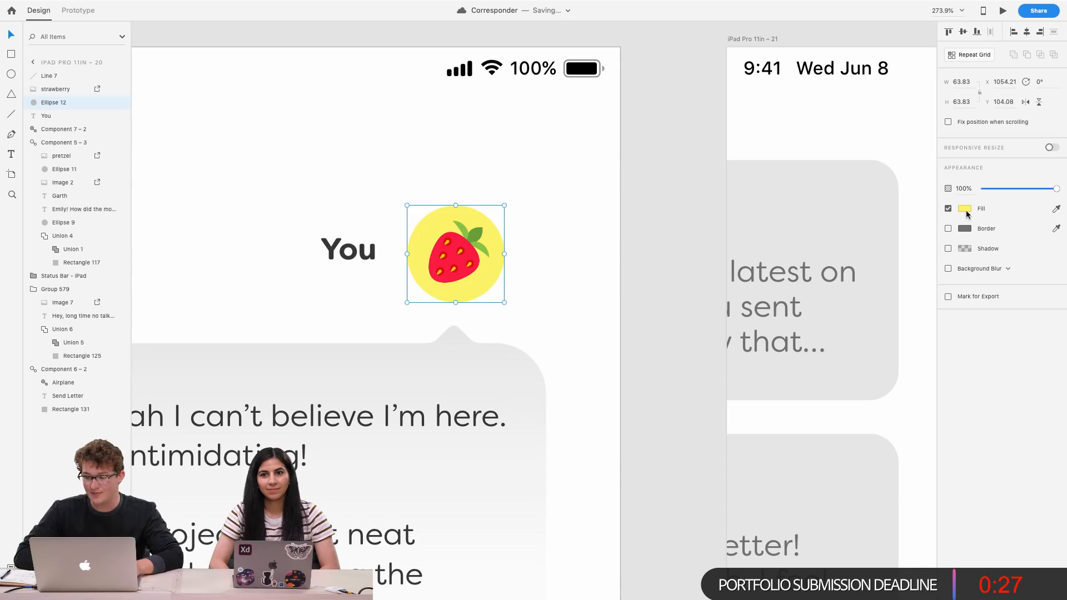
click(965, 209)
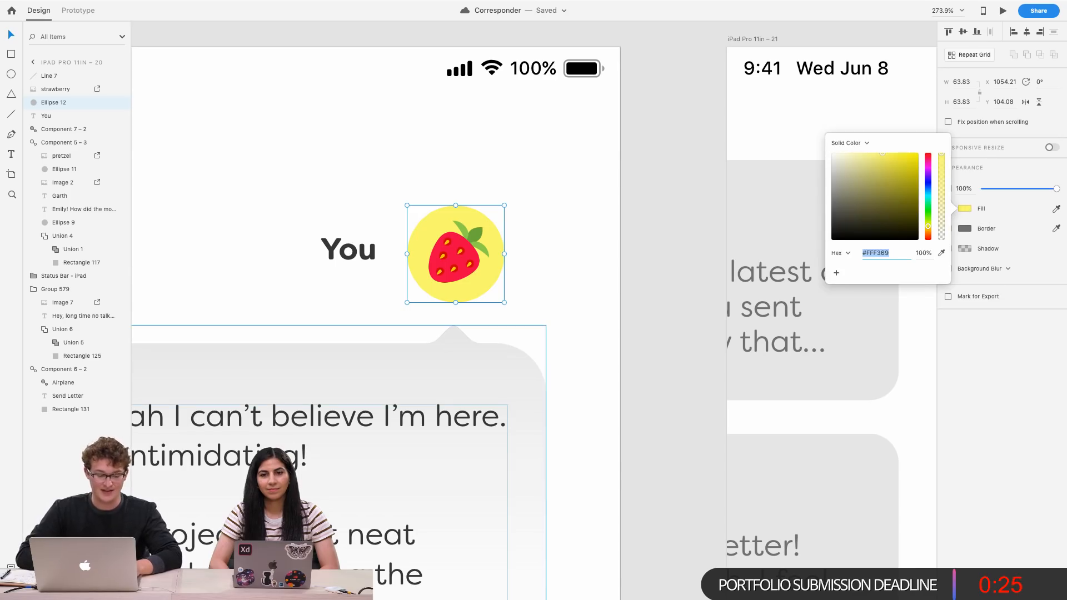
click(11, 567)
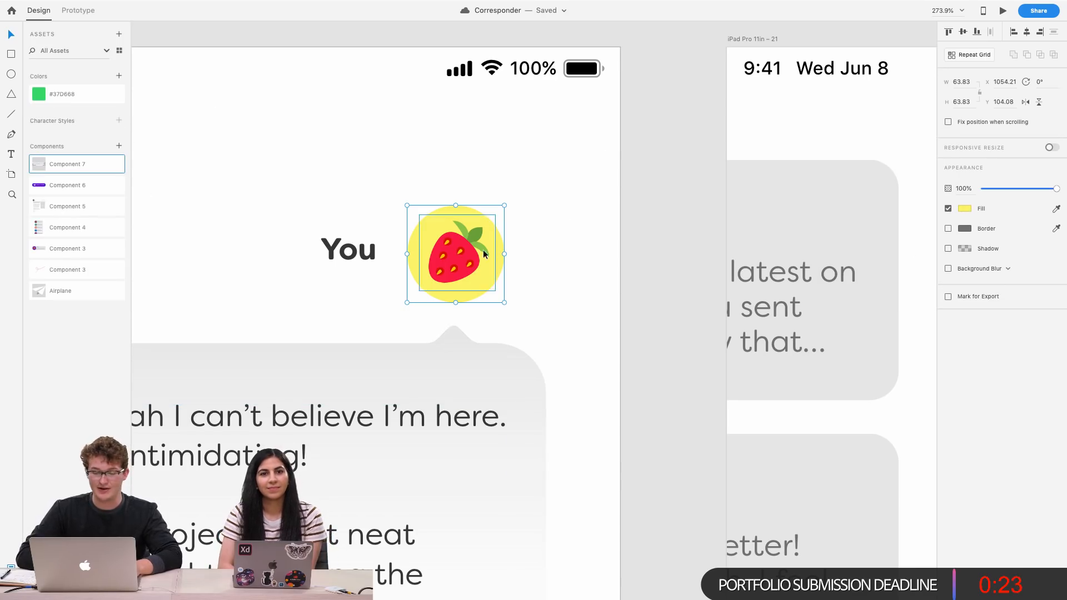
click(119, 76)
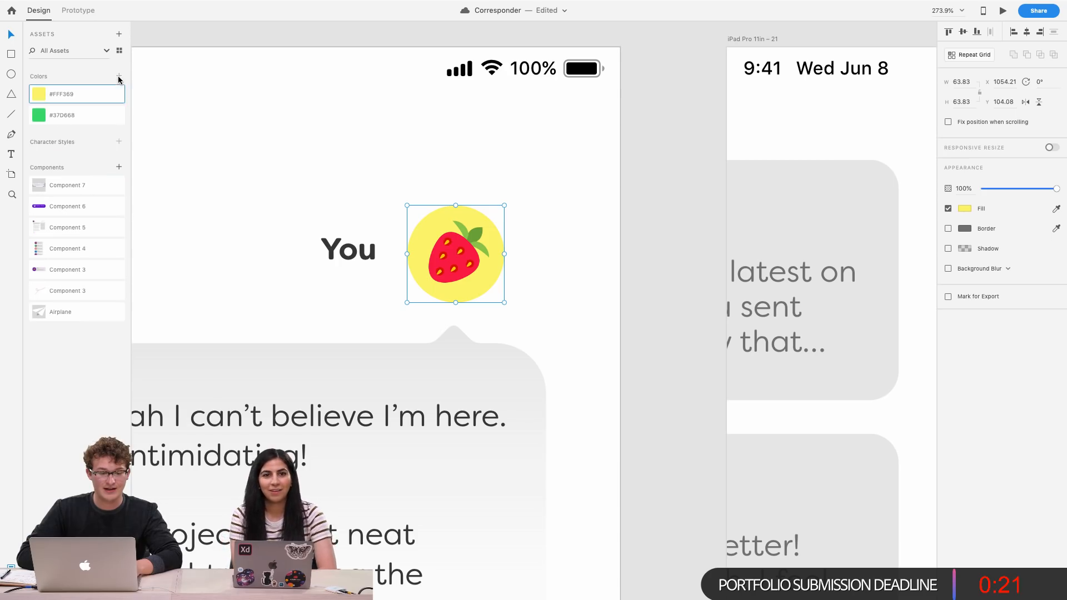
Fill the map's marker circle with the saved yellow #FFF369 asset colour
scroll(234, 158, down, 5)
scroll(234, 158, right, 2)
scroll(235, 158, down, 5)
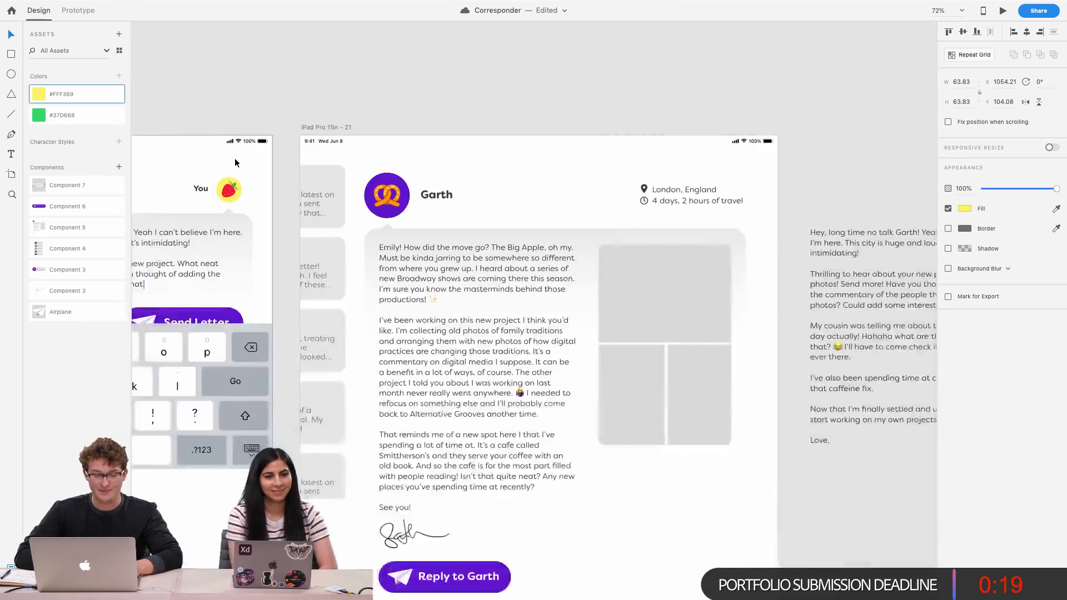
scroll(234, 158, down, 7)
scroll(234, 157, down, 8)
scroll(234, 158, up, 5)
scroll(234, 158, down, 3)
scroll(234, 158, left, 3)
scroll(393, 245, up, 7)
scroll(393, 245, left, 2)
scroll(394, 245, down, 2)
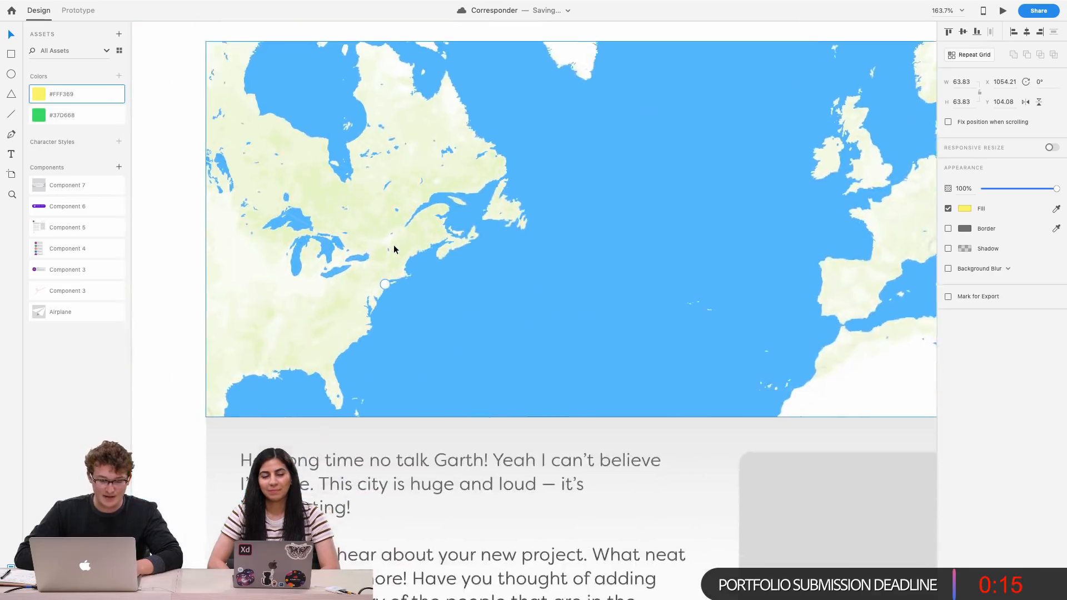
scroll(394, 245, up, 2)
click(384, 293)
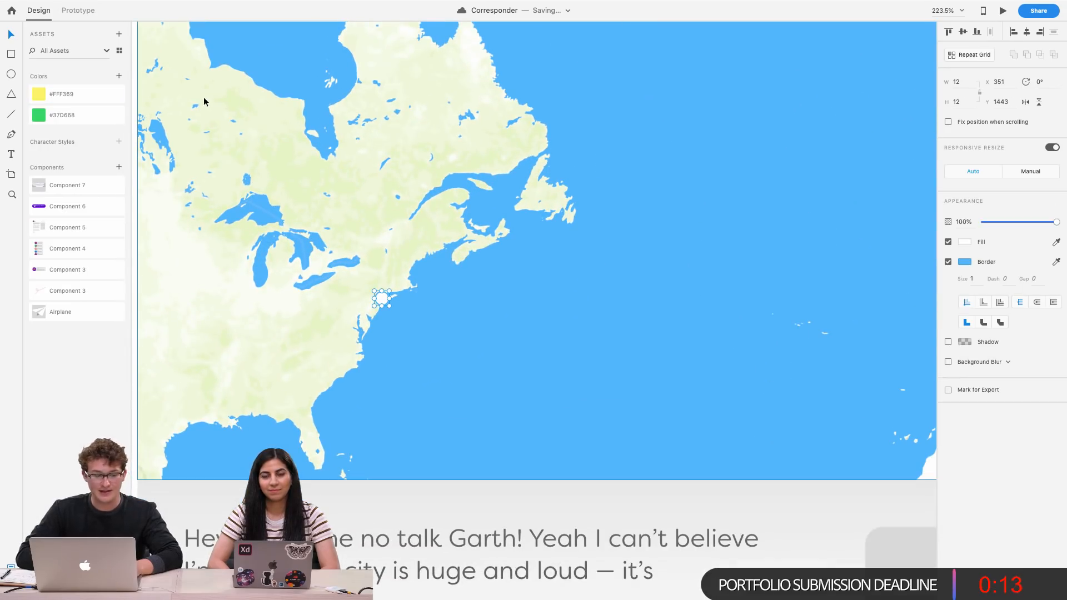
click(89, 93)
scroll(382, 238, up, 5)
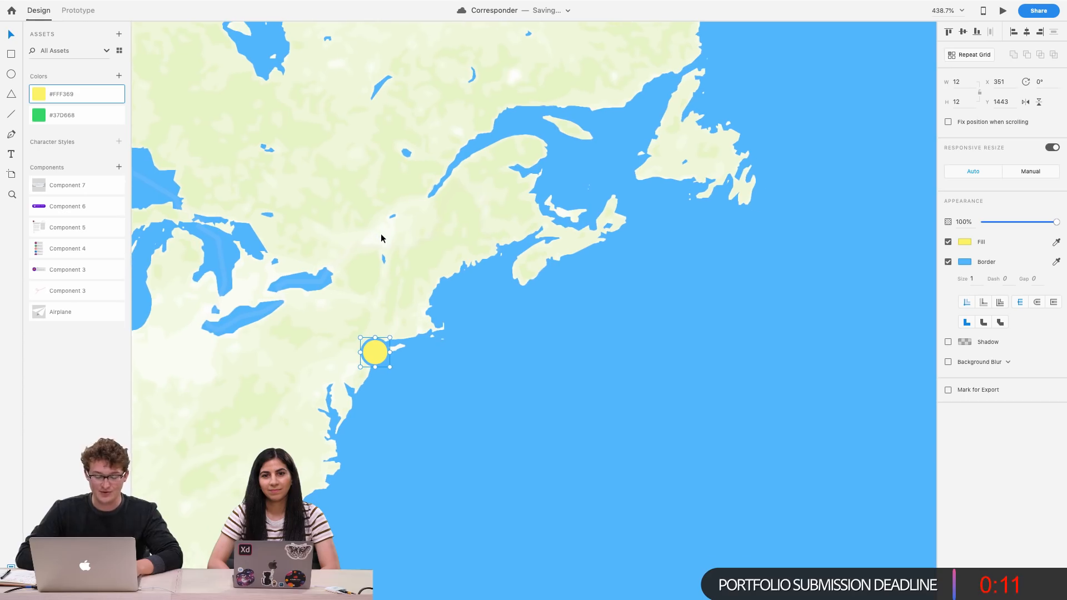
Enlarge the marker circle from its centre to about 16 by 16
key(alt)
drag(390, 366, 404, 377)
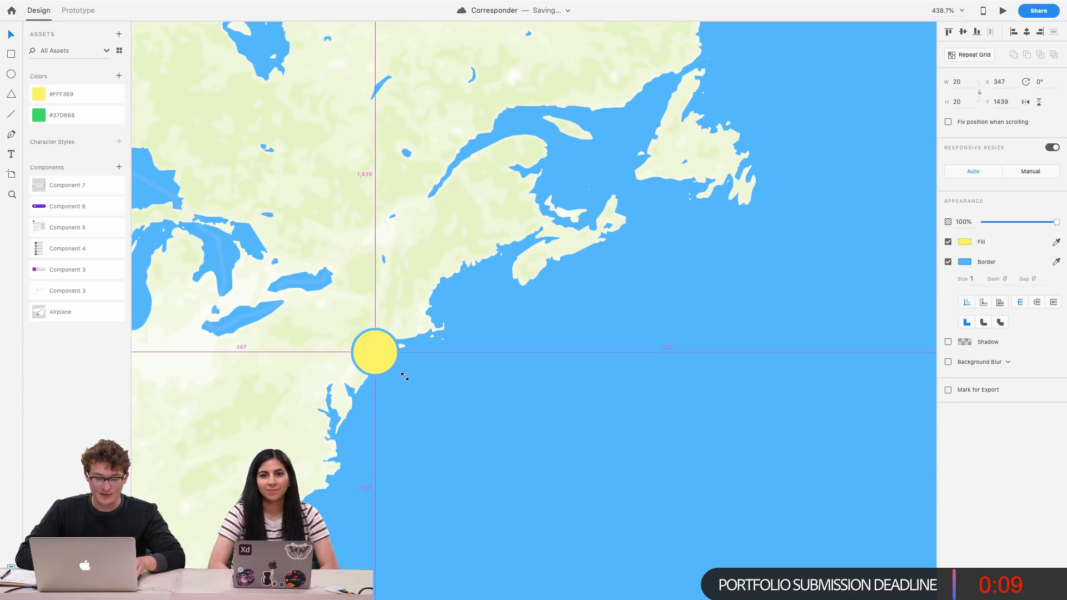
scroll(400, 372, down, 10)
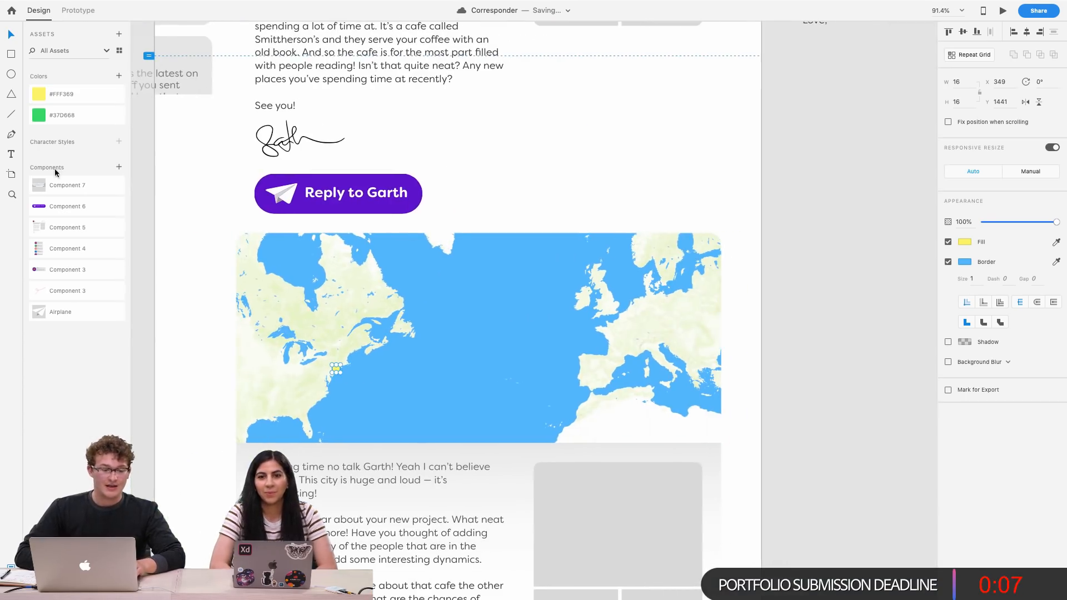
Draw a curved Pen path from the marker circle across the Atlantic to London
scroll(232, 344, up, 5)
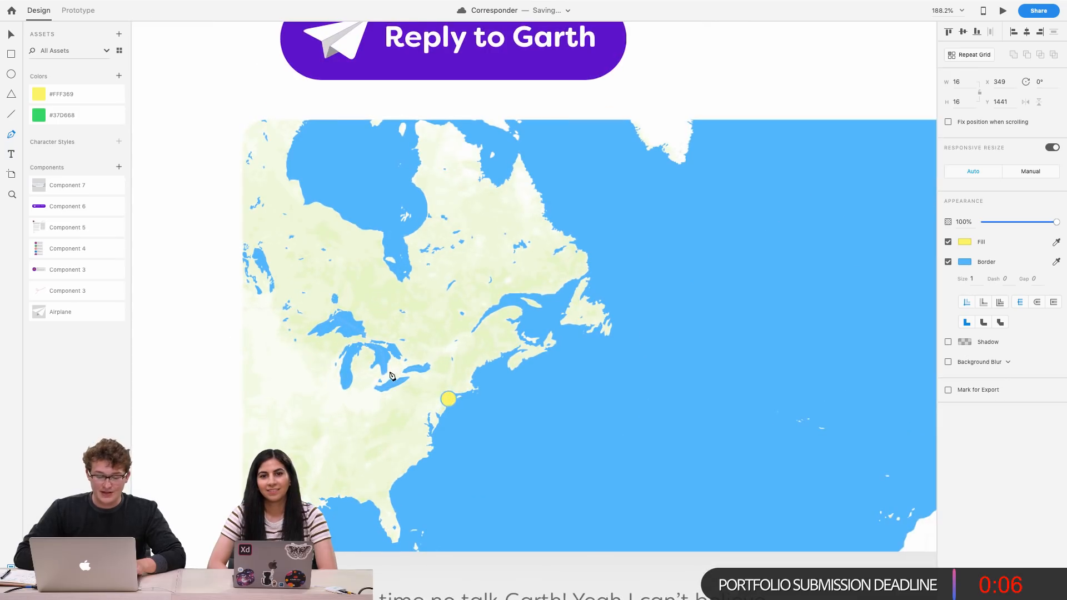
click(448, 399)
scroll(651, 310, down, 3)
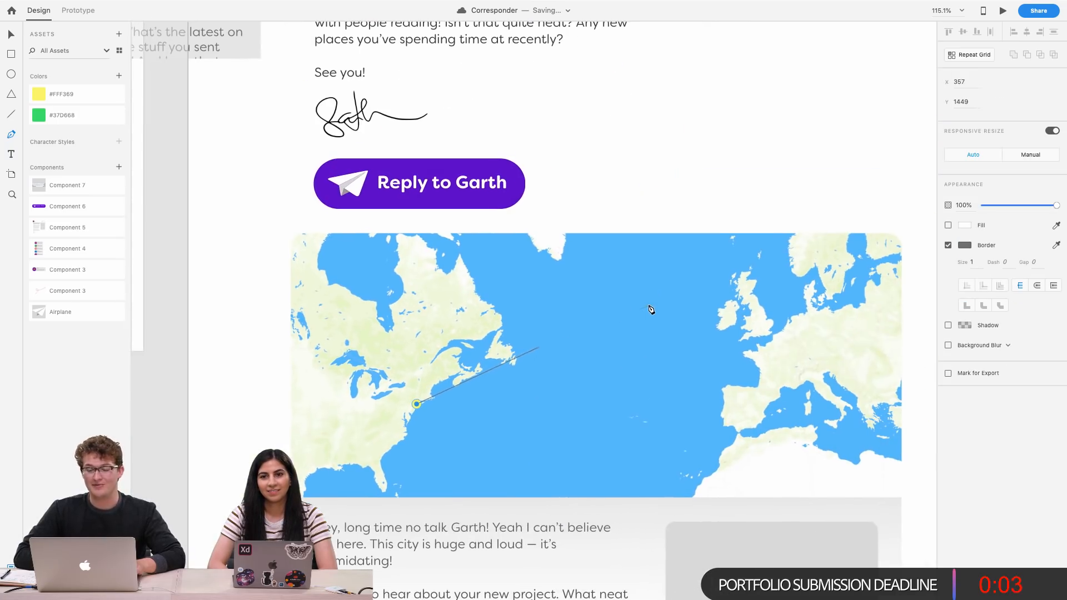
drag(766, 331, 940, 360)
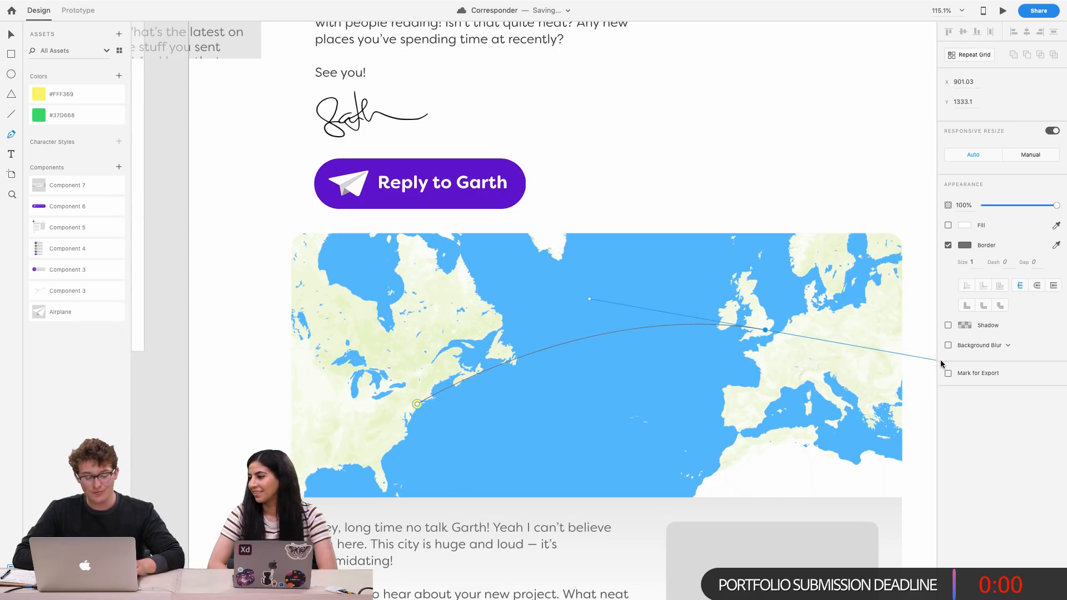
key(Escape)
Adjust the path's London end point and its curve handle
scroll(607, 346, up, 3)
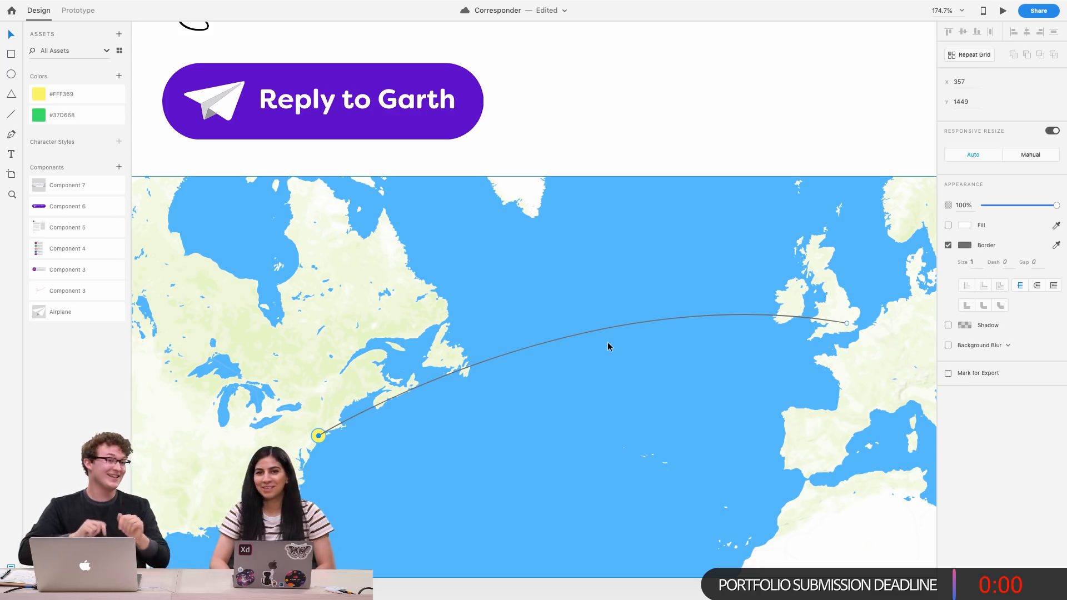
scroll(544, 344, right, 4)
scroll(544, 344, up, 1)
drag(747, 353, 743, 362)
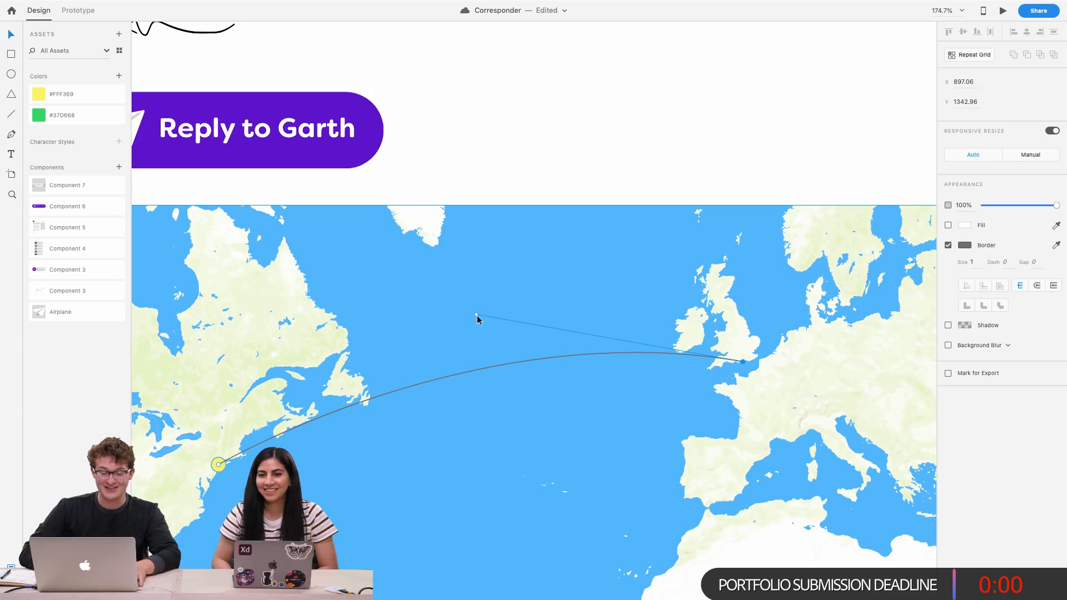
drag(476, 313, 445, 318)
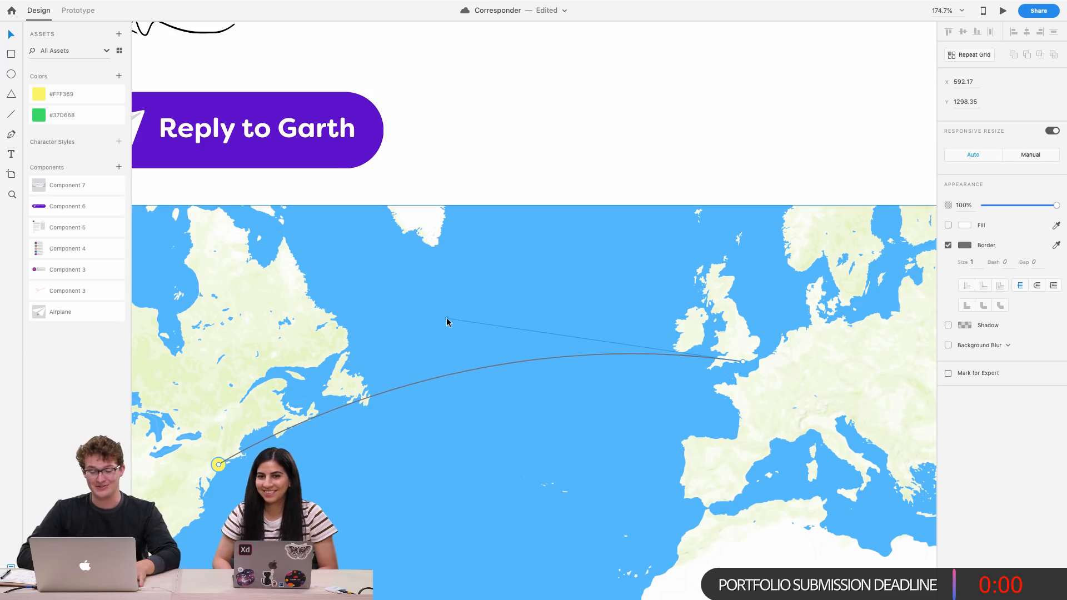
scroll(446, 318, up, 3)
key(Escape)
scroll(446, 321, down, 3)
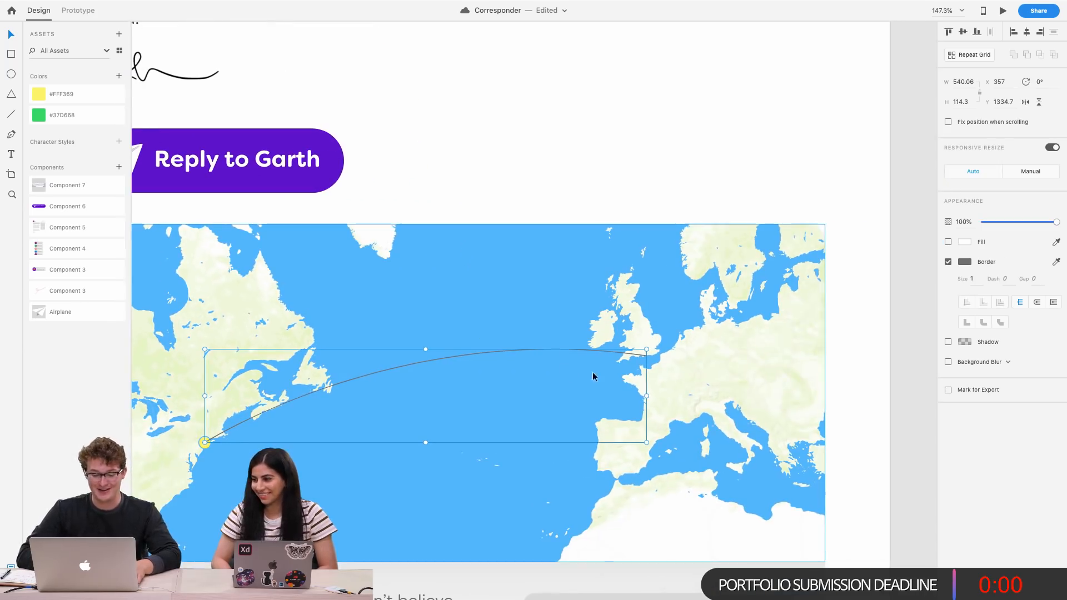
Resize the arc's bounds to about 541 by 123 so its end sits on London
drag(647, 393, 641, 392)
drag(425, 349, 423, 342)
scroll(512, 360, up, 2)
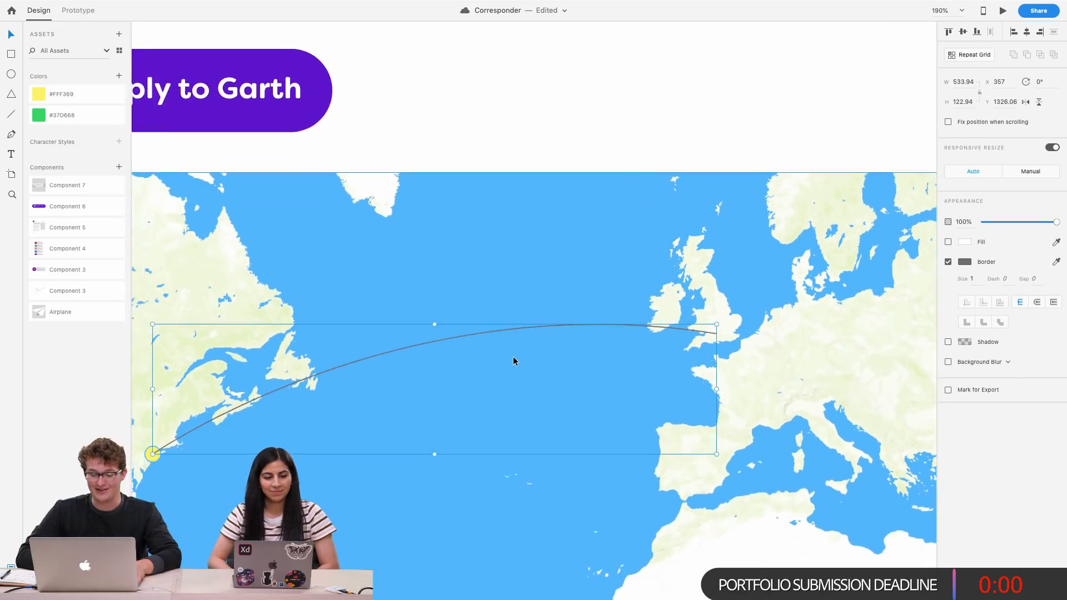
scroll(639, 373, up, 5)
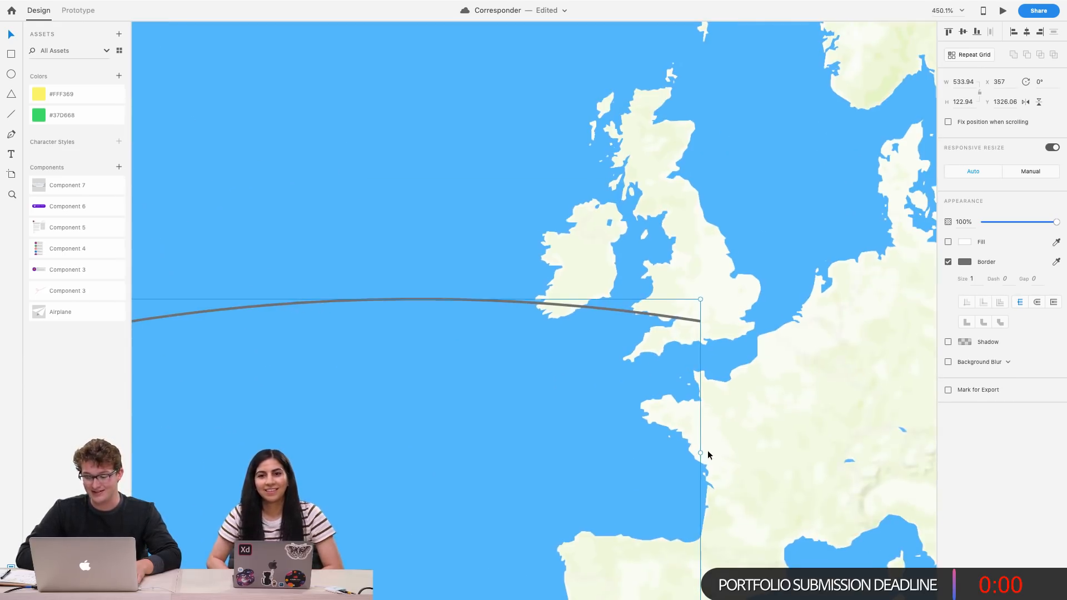
drag(700, 452, 717, 446)
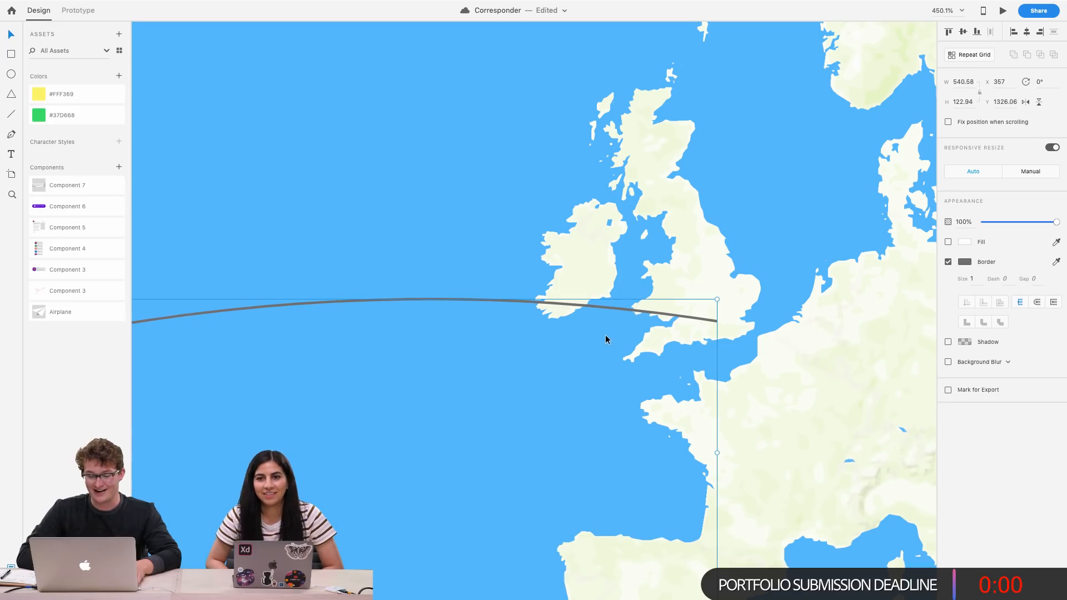
scroll(565, 370, down, 2)
Switch to Maps and search for london
mouse_move(624, 599)
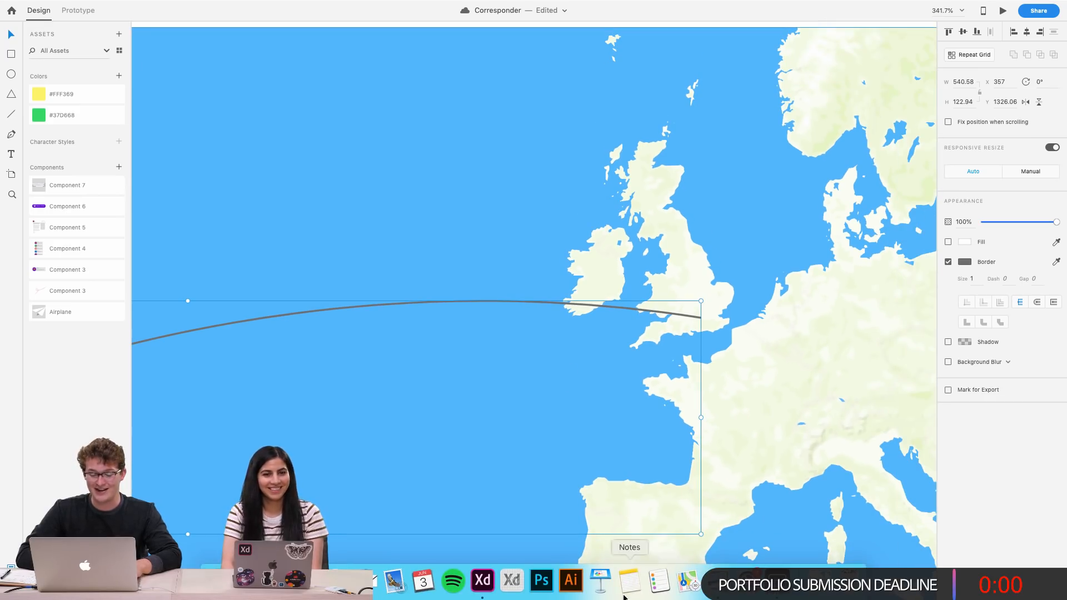
click(682, 584)
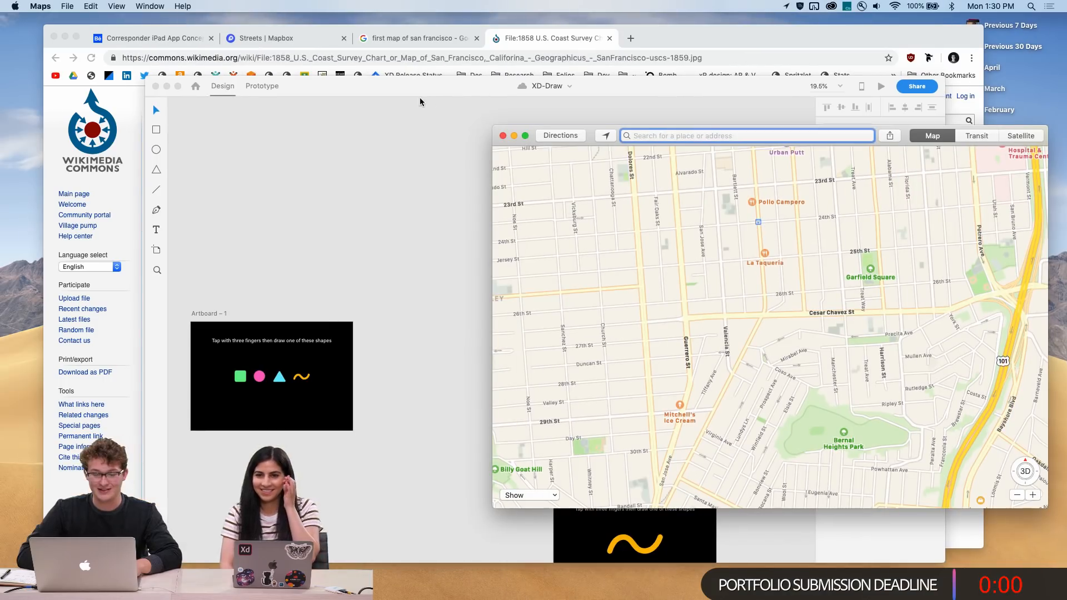
text(london)
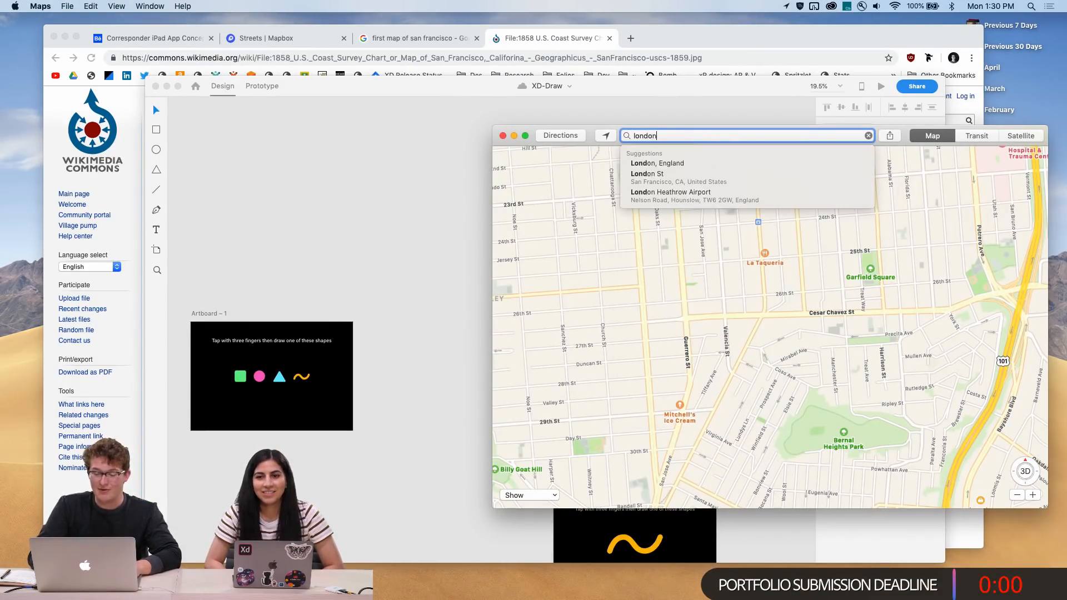
key(Return)
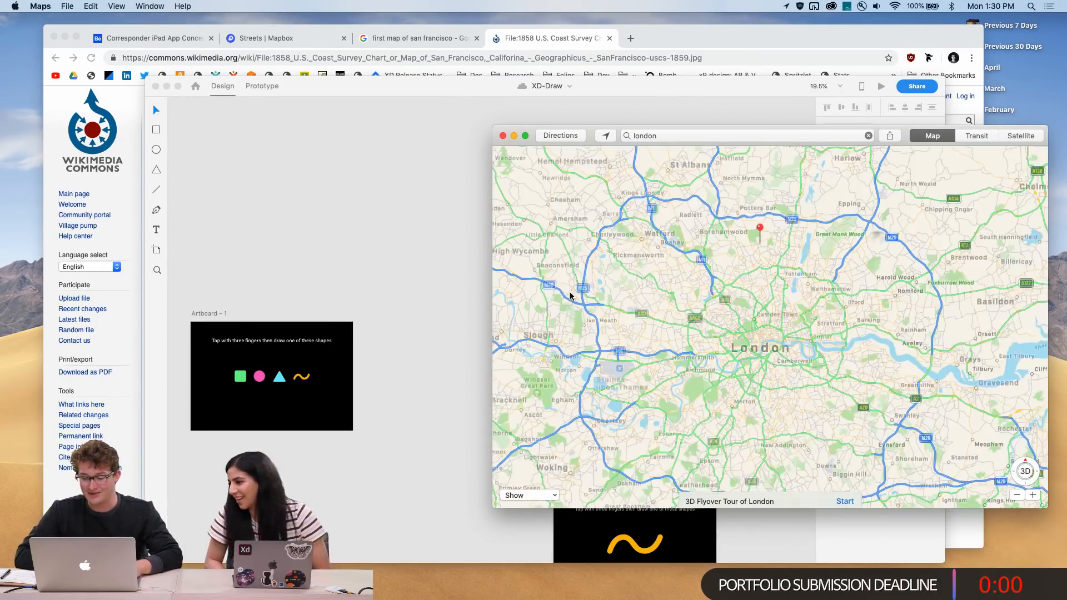
Zoom out the London map and show all open windows
scroll(740, 331, down, 10)
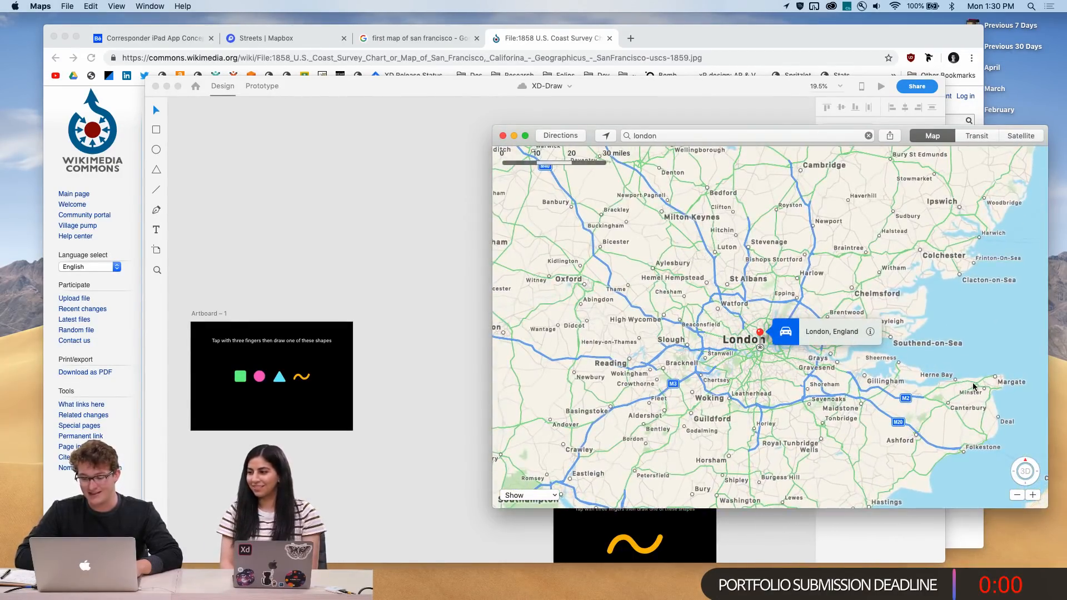
scroll(973, 386, down, 5)
key(ctrl+Up)
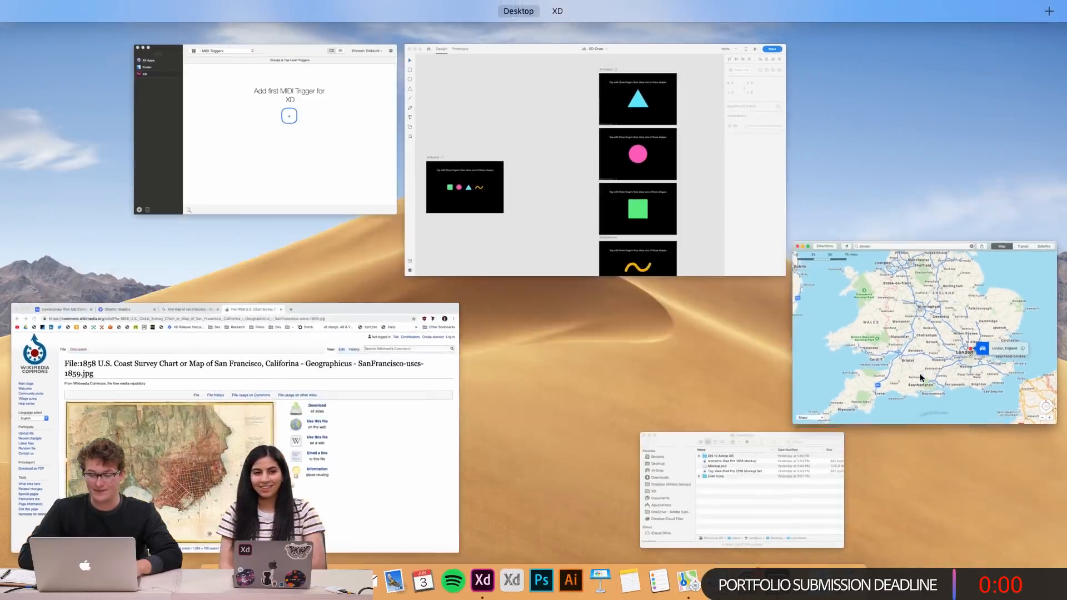
Return to the Corresponder design and stretch the flight-path arc to about 546 wide so its end sits on London
click(622, 210)
key(ctrl+Up)
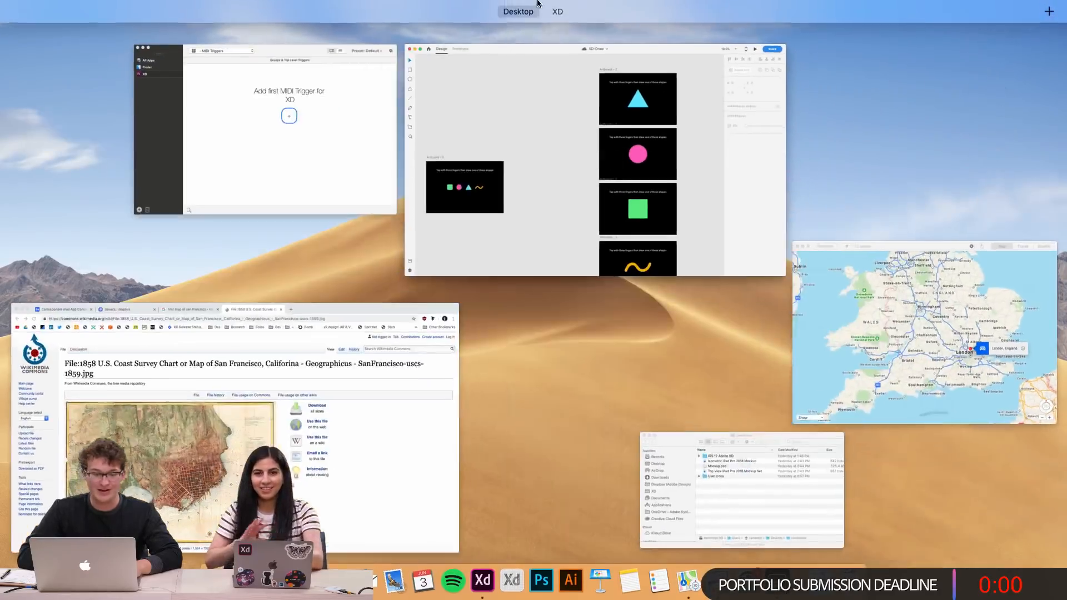
click(576, 34)
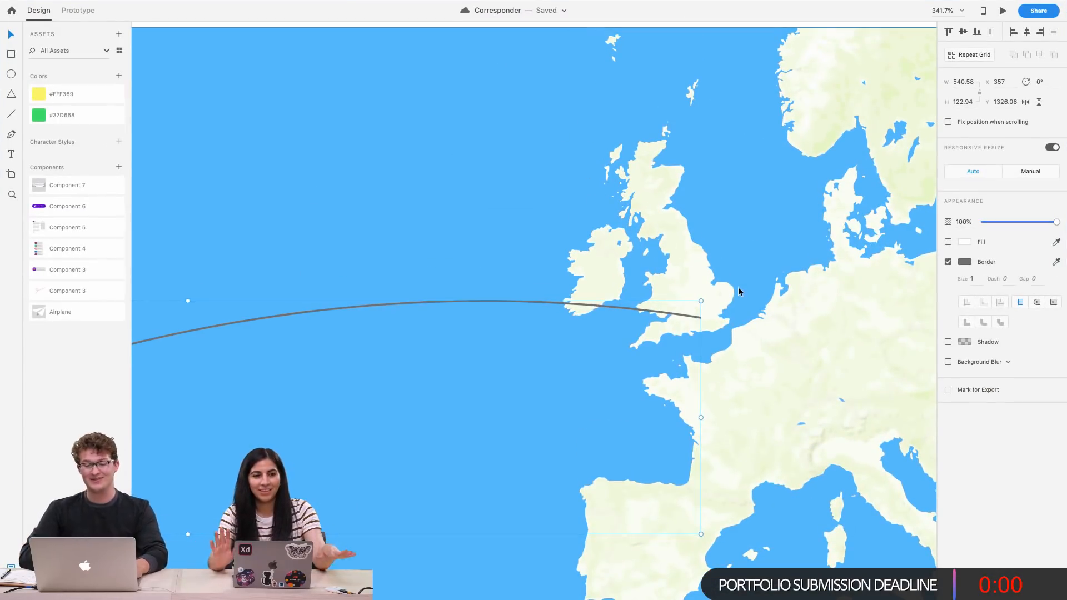
scroll(732, 327, up, 3)
mouse_move(661, 453)
mouse_down()
mouse_move(682, 451)
mouse_move(674, 445)
mouse_up()
scroll(517, 360, down, 5)
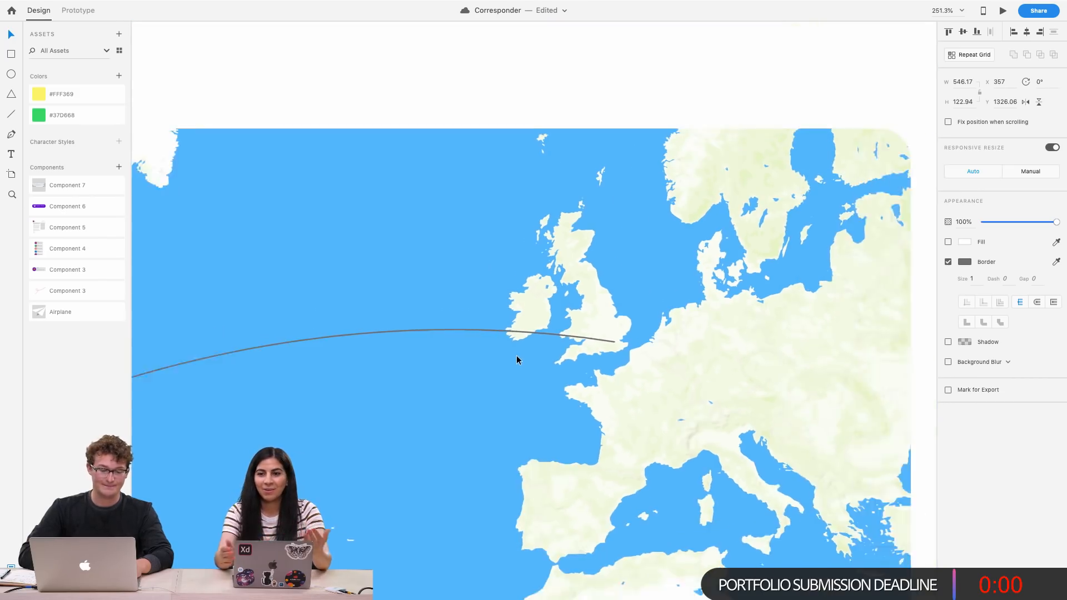
drag(352, 327, 352, 321)
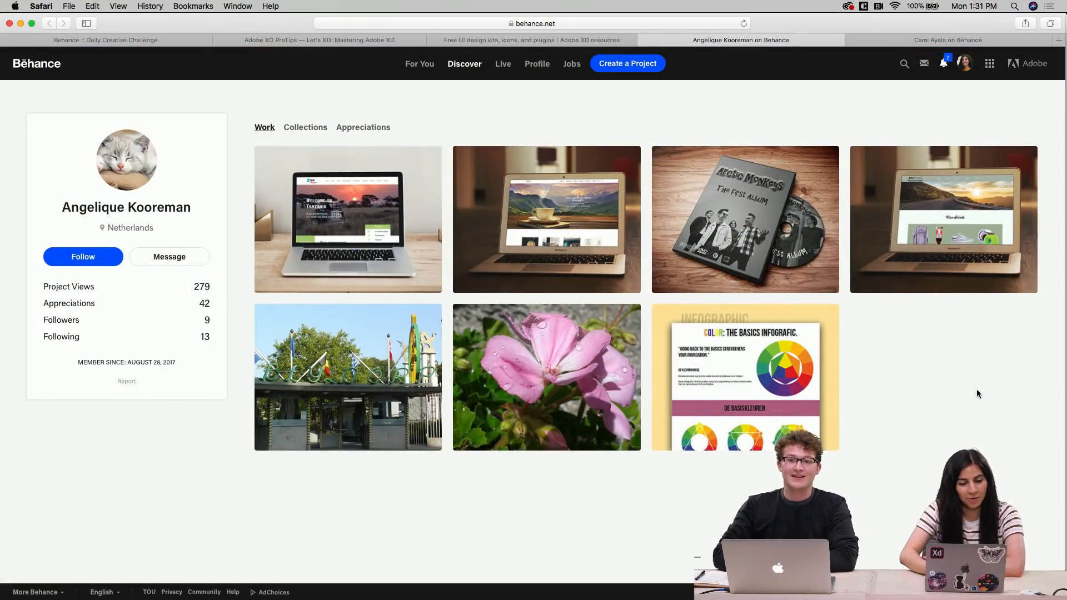
Switch to Behance, follow the designer's profile and open the Xtreme Travel Agancy project
click(92, 263)
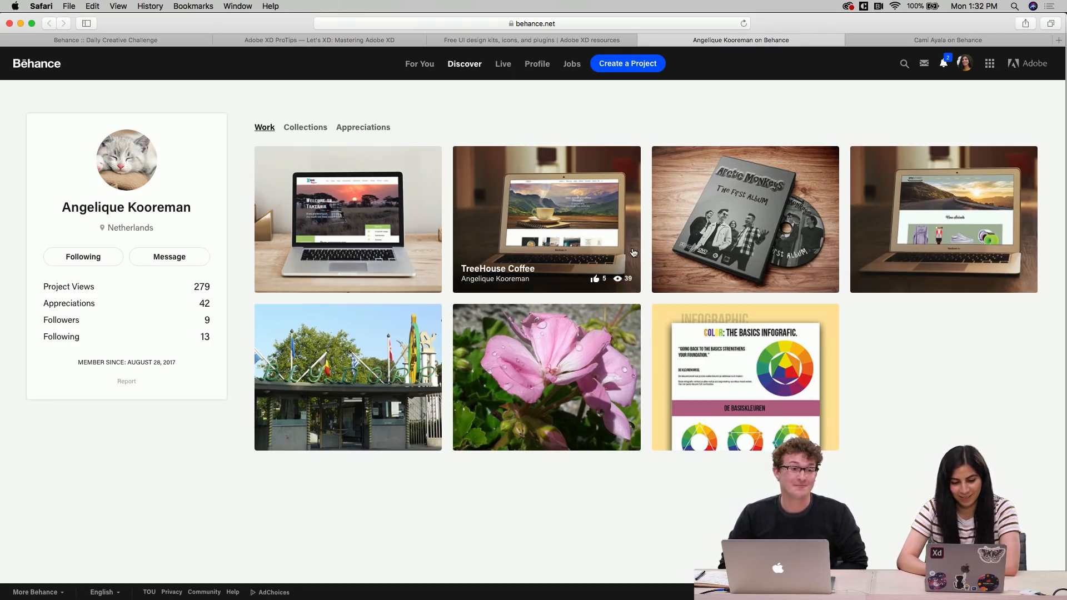
click(396, 222)
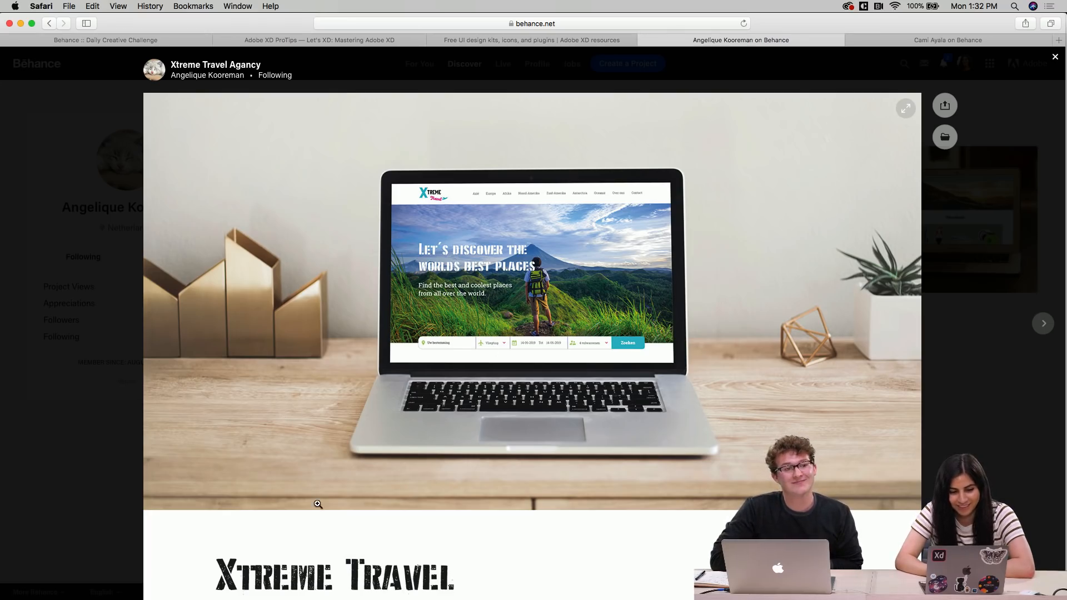
Scroll through the project's introduction, logo and colours, and typography sections
scroll(318, 504, down, 1)
scroll(318, 503, down, 4)
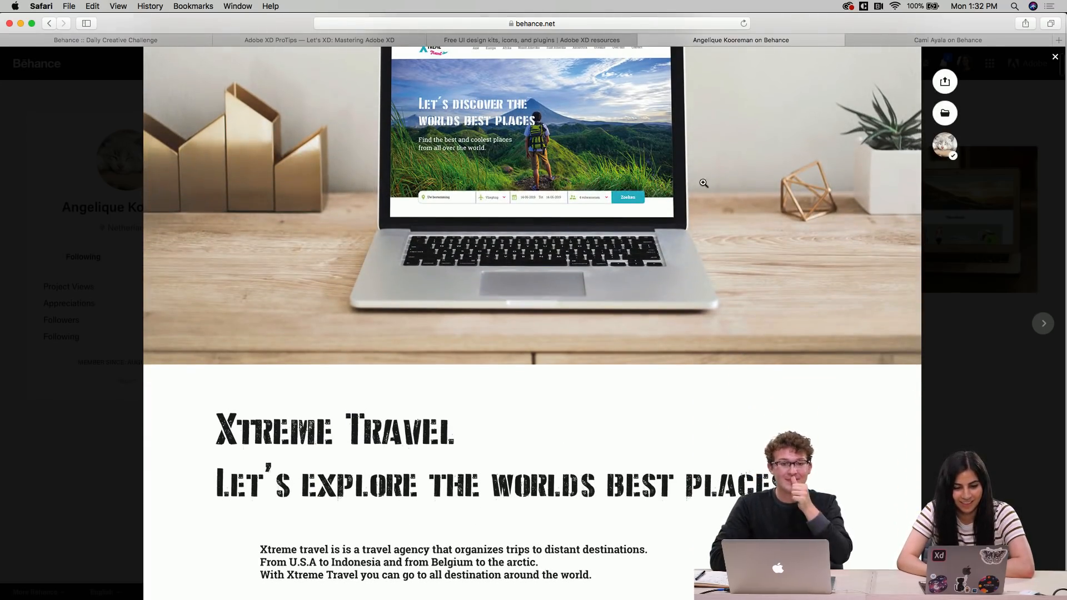
scroll(391, 272, up, 5)
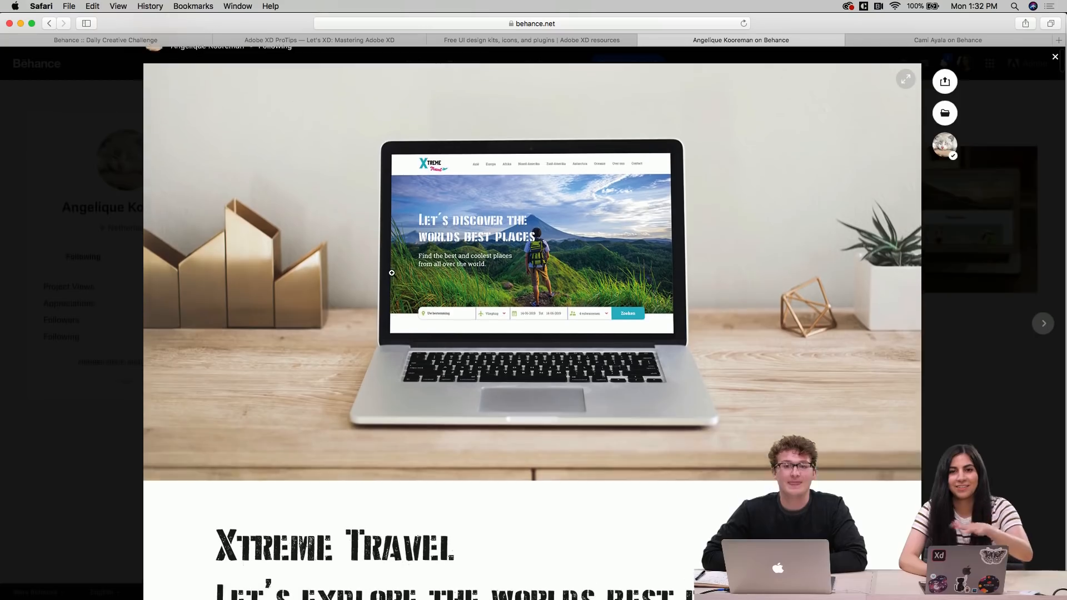
scroll(346, 352, down, 7)
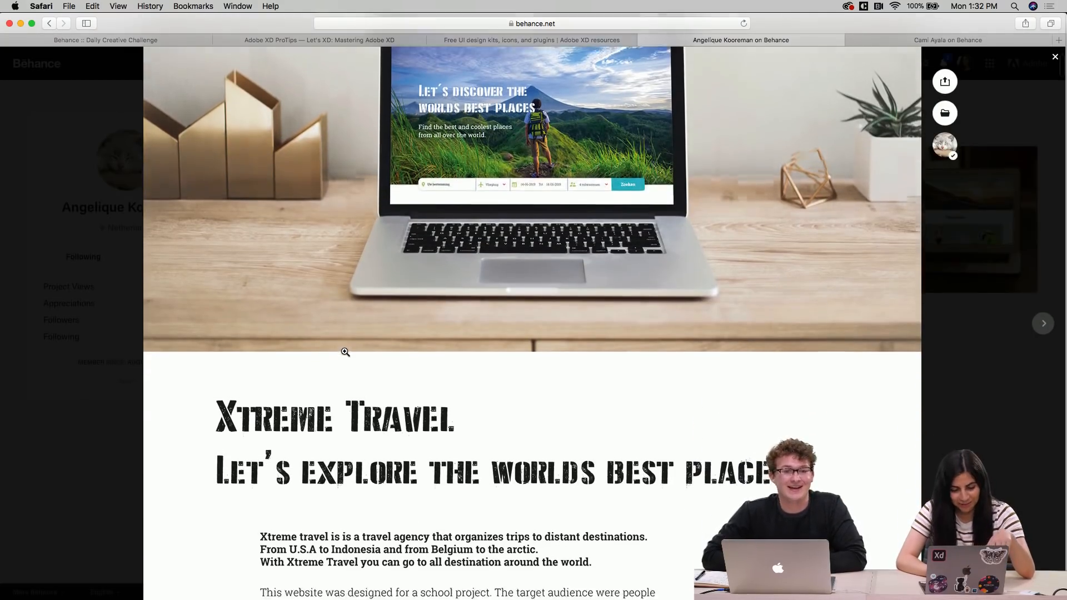
scroll(345, 352, down, 1)
scroll(356, 383, down, 10)
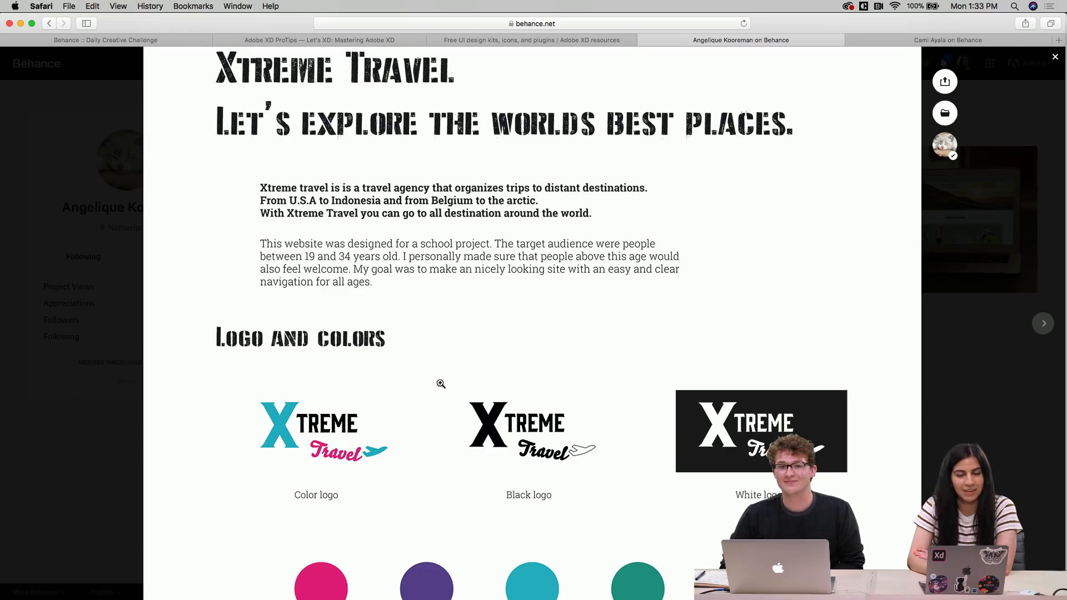
scroll(442, 389, down, 5)
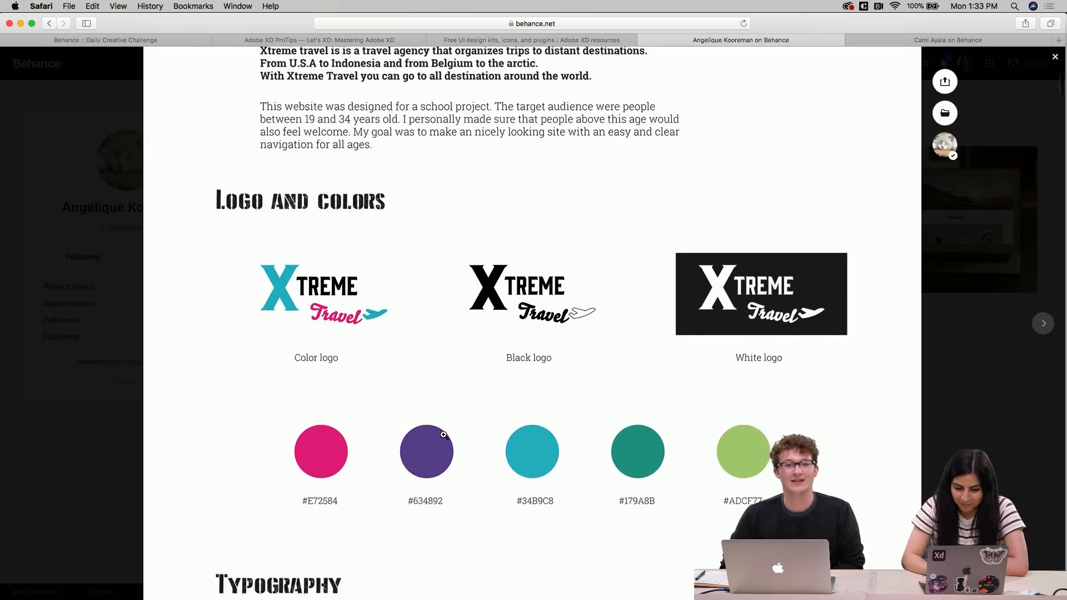
scroll(444, 435, up, 1)
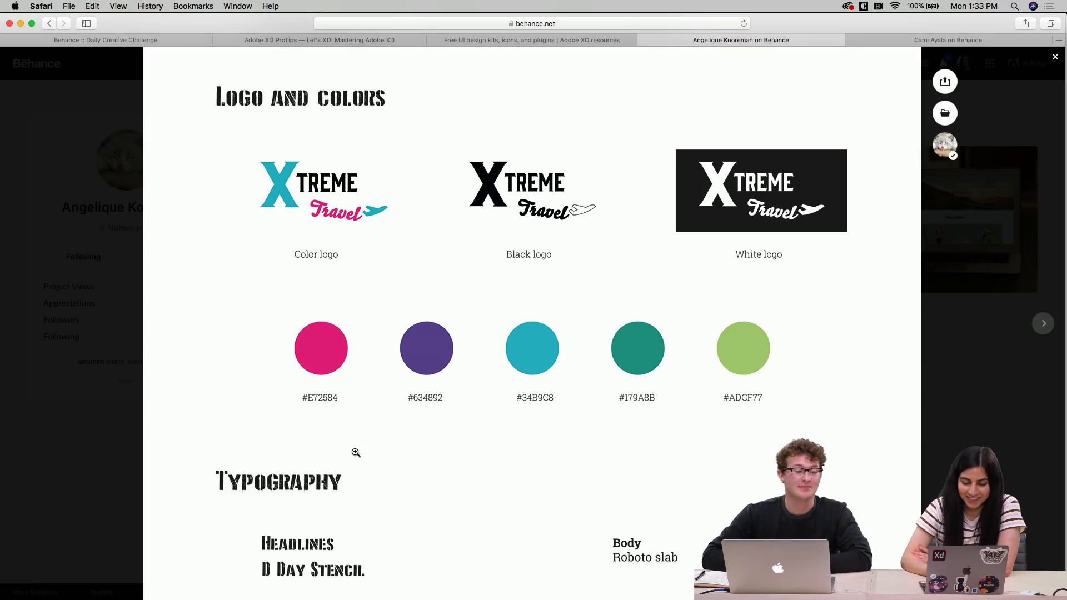
scroll(368, 491, down, 5)
scroll(368, 492, down, 4)
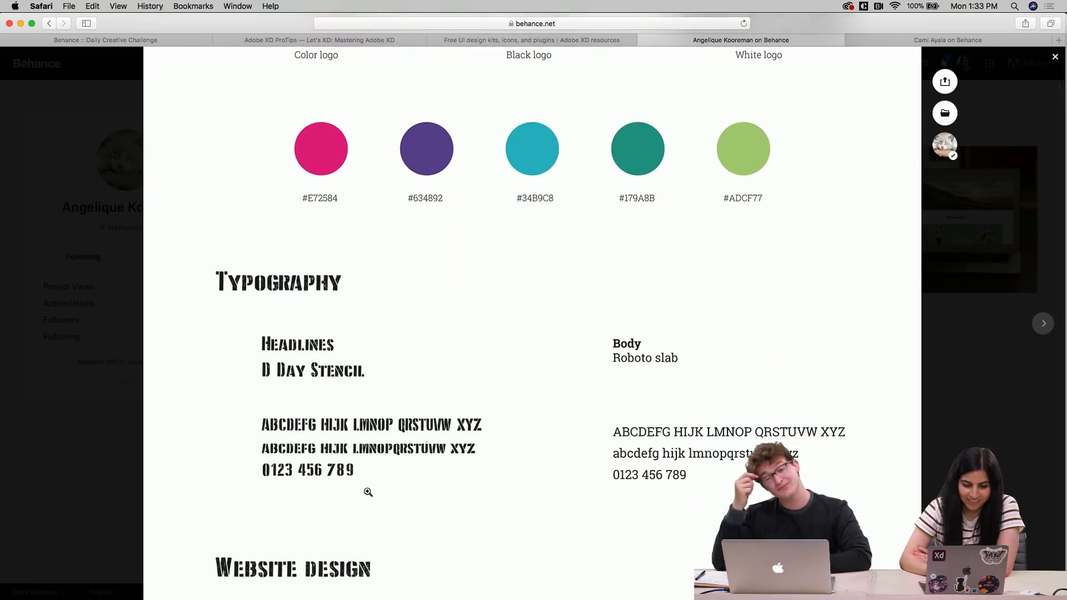
scroll(368, 492, down, 3)
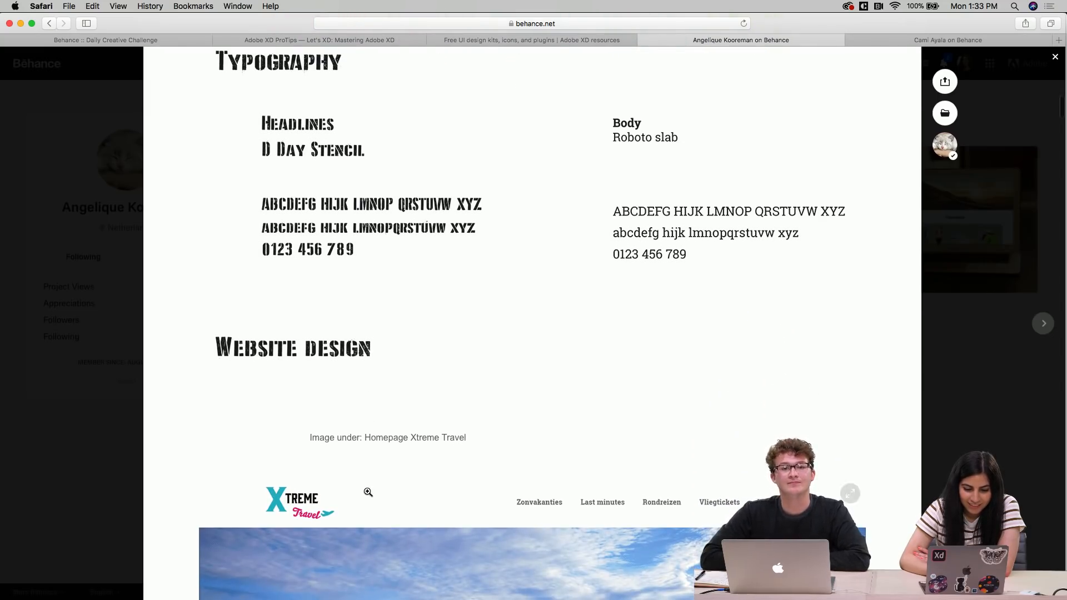
scroll(419, 427, down, 5)
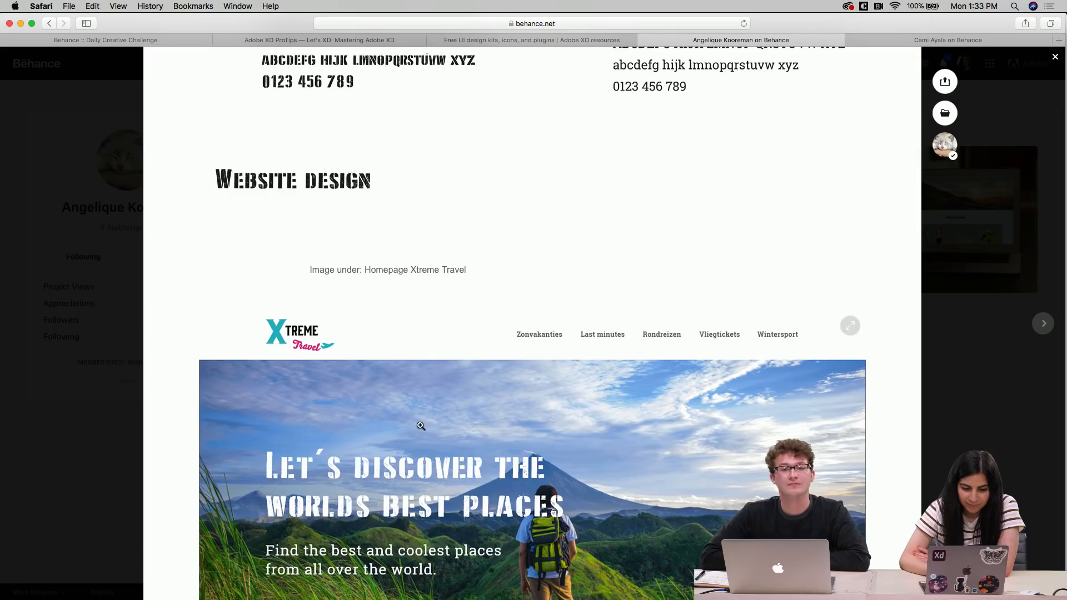
Examine the homepage design's hero image, search bar and Last minutes cards
scroll(420, 425, down, 6)
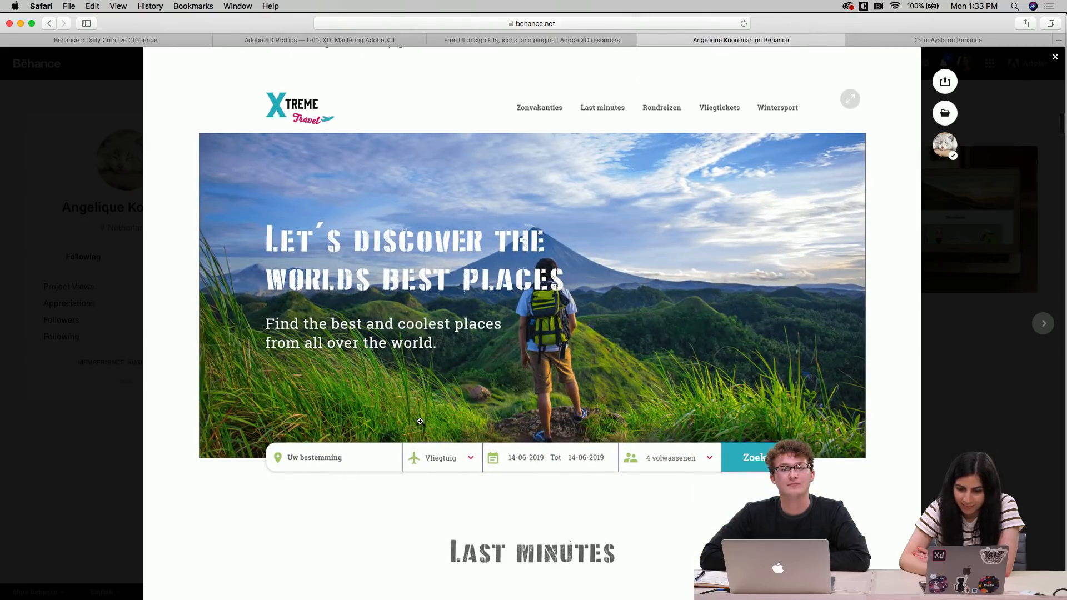
scroll(420, 421, up, 1)
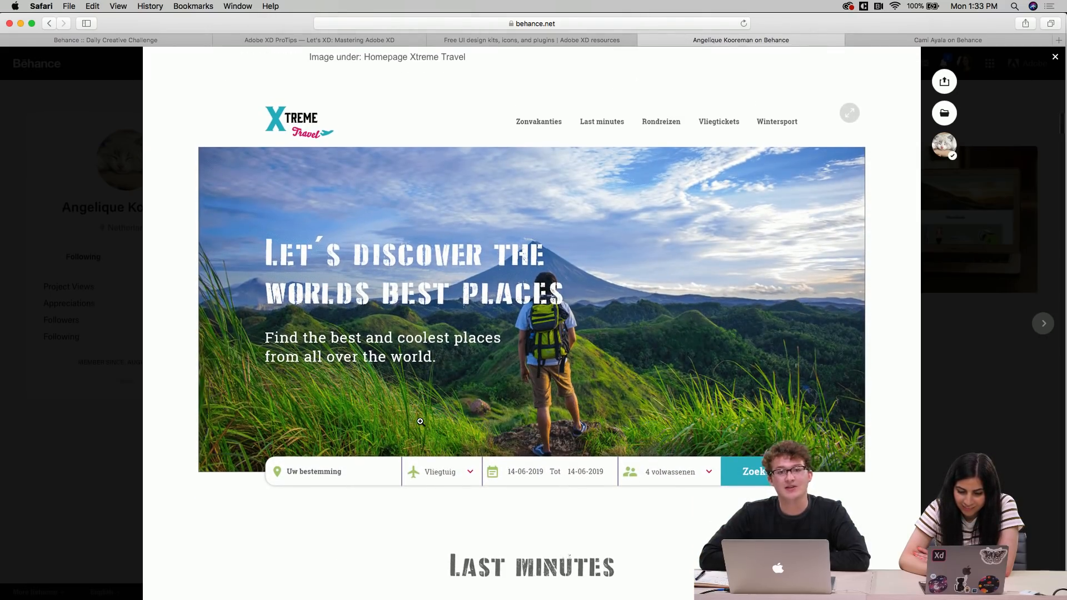
scroll(420, 421, up, 1)
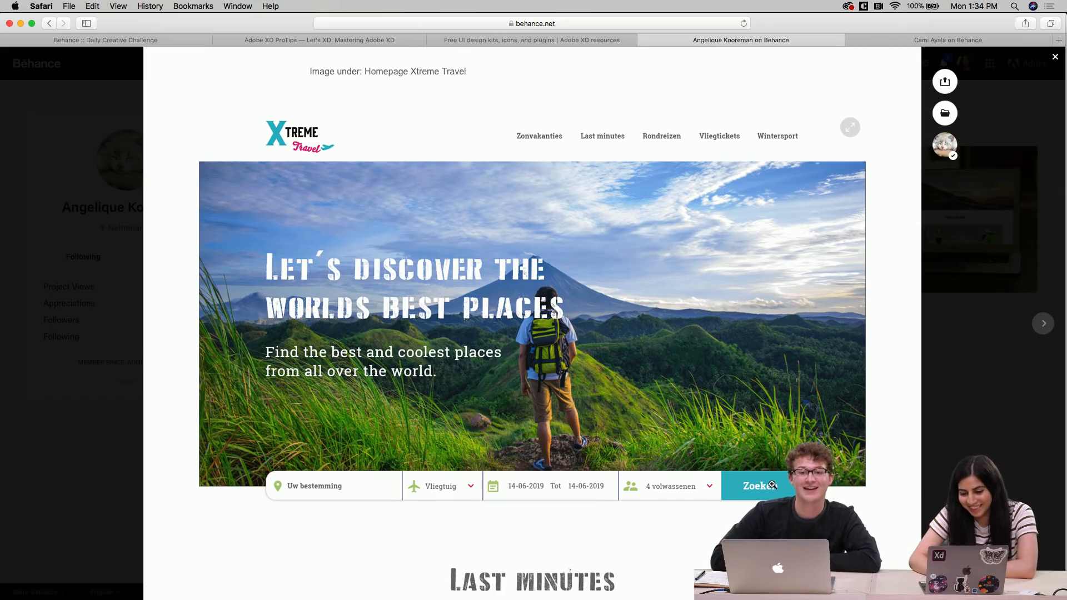
scroll(712, 521, down, 2)
scroll(712, 521, up, 3)
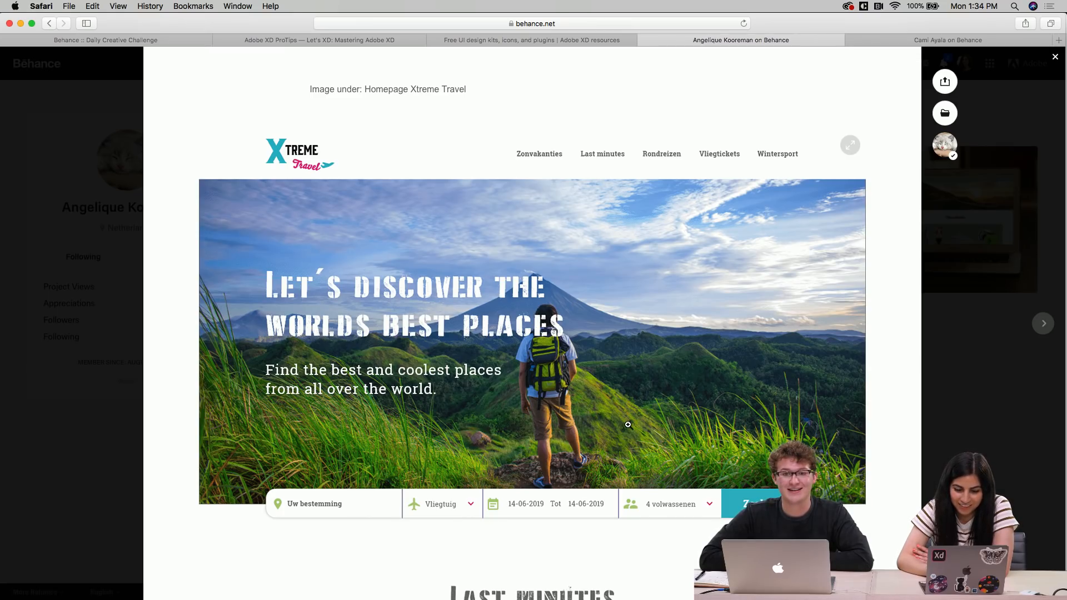
scroll(627, 424, down, 3)
scroll(628, 425, up, 2)
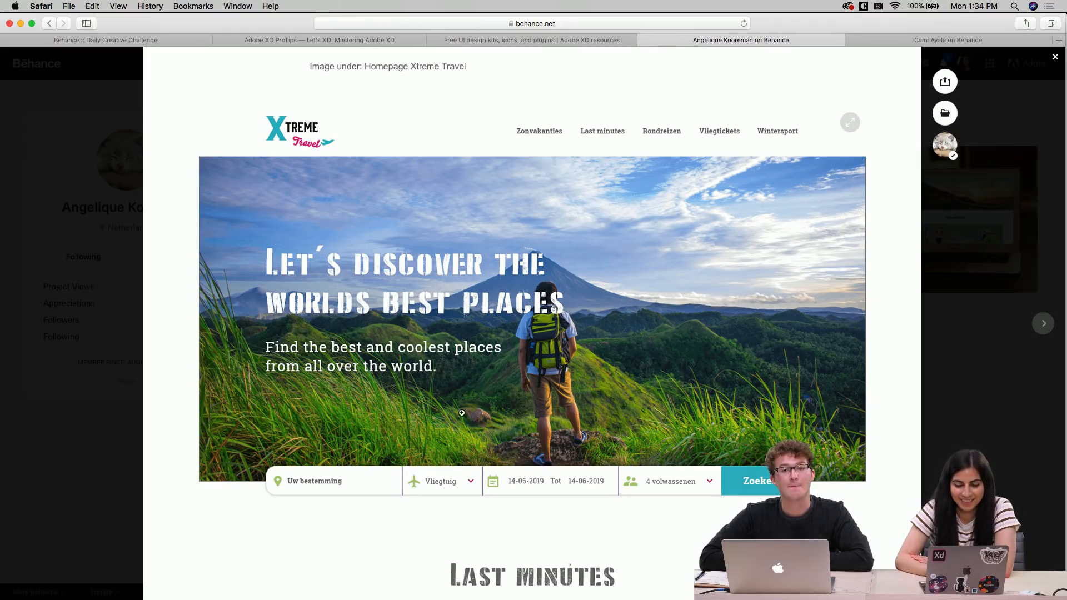
scroll(458, 413, down, 2)
scroll(458, 414, up, 1)
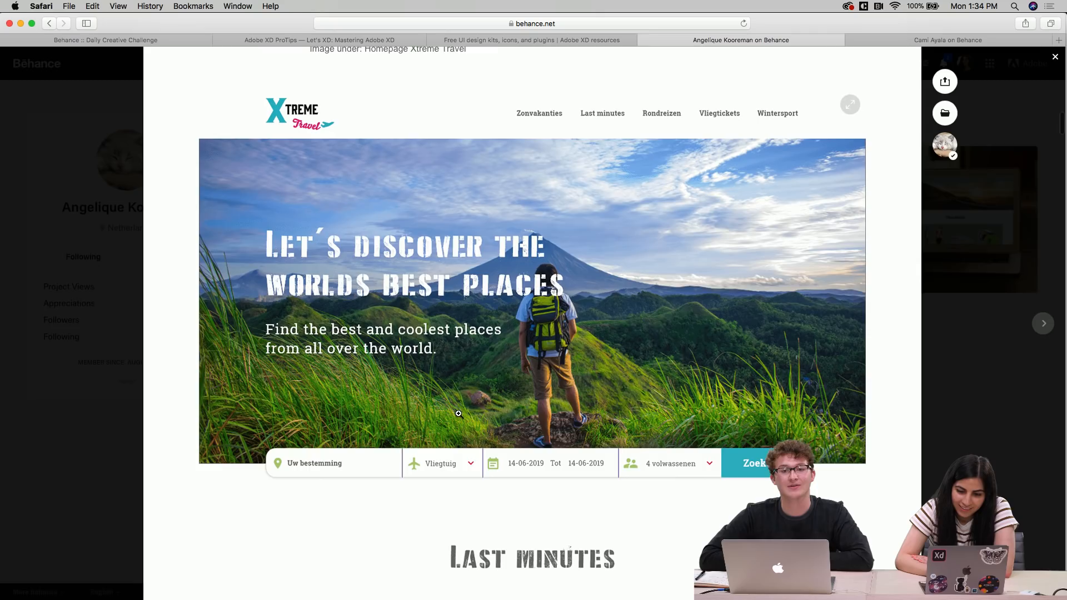
scroll(458, 413, down, 4)
scroll(433, 452, down, 5)
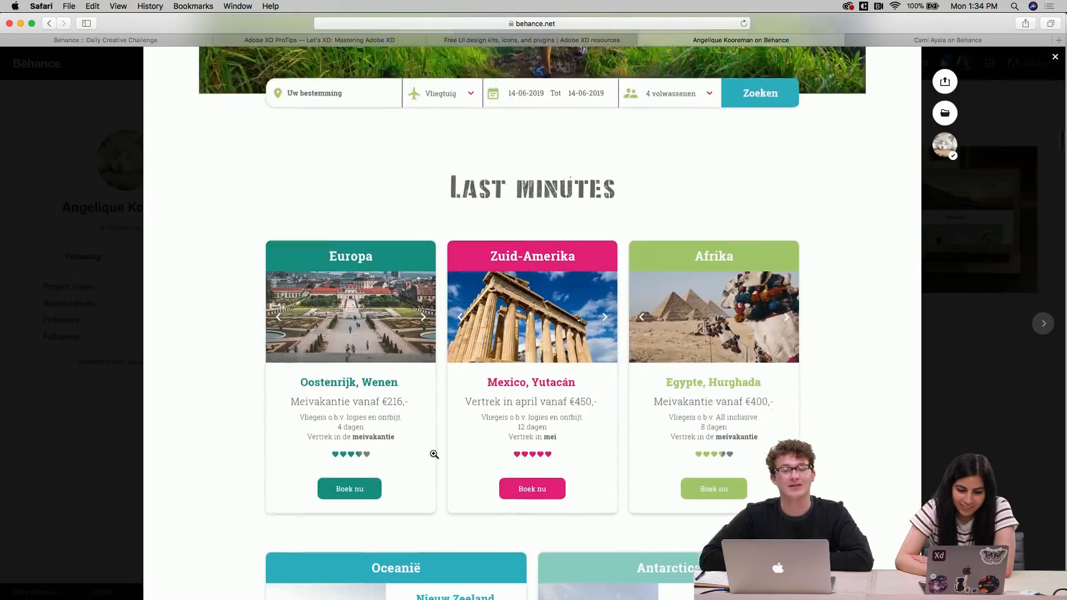
scroll(431, 338, down, 1)
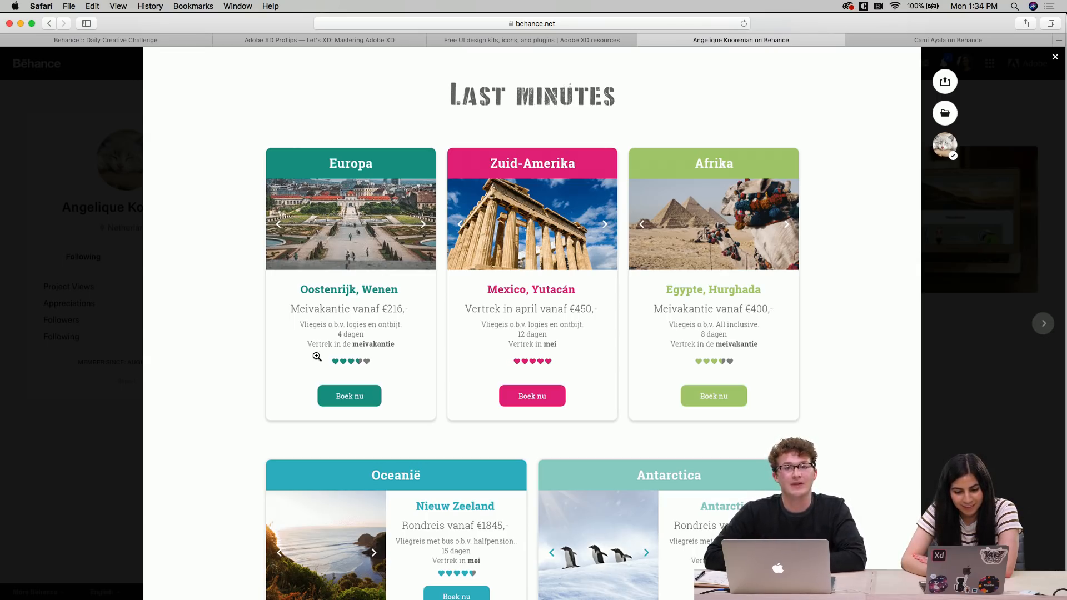
Enlarge the homepage design image and scroll through its hero, search bar and destination cards
click(422, 420)
click(534, 318)
scroll(484, 418, down, 10)
scroll(485, 418, up, 5)
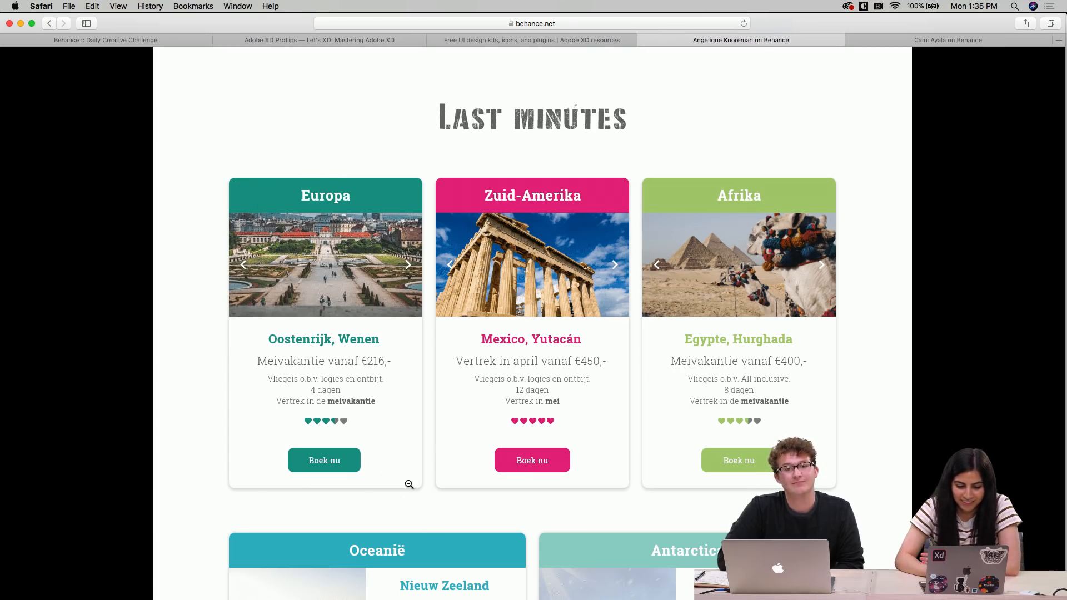
scroll(410, 483, down, 5)
scroll(438, 382, down, 5)
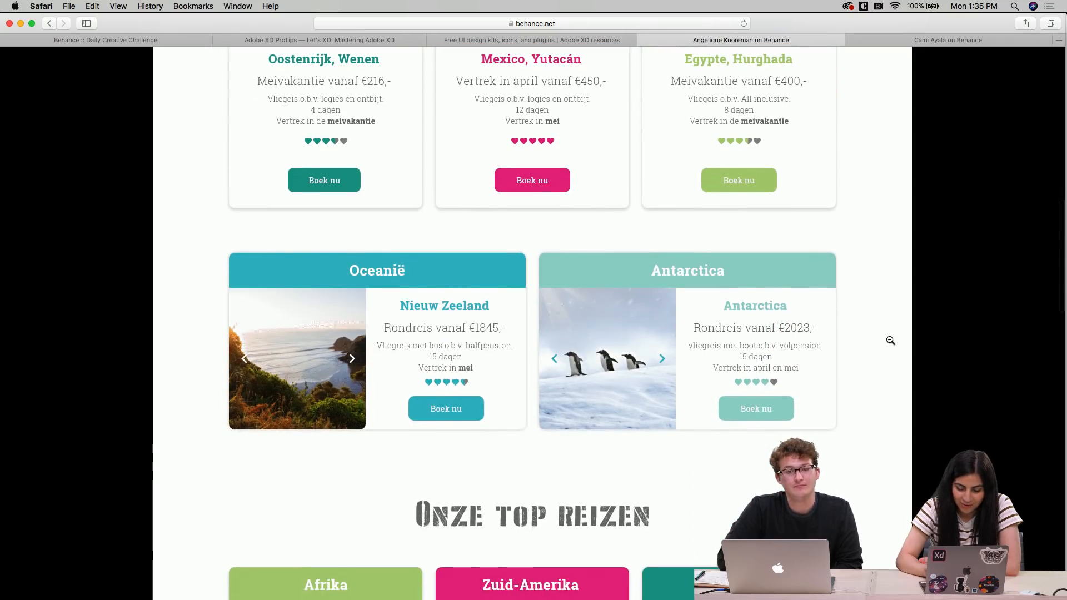
scroll(473, 451, up, 2)
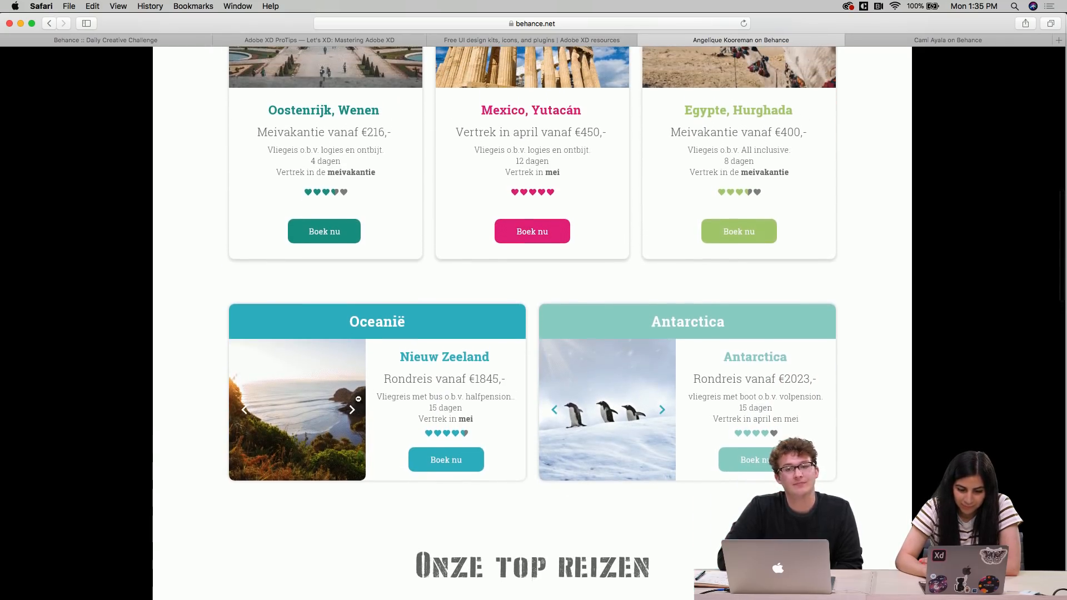
scroll(710, 472, up, 4)
scroll(711, 472, down, 2)
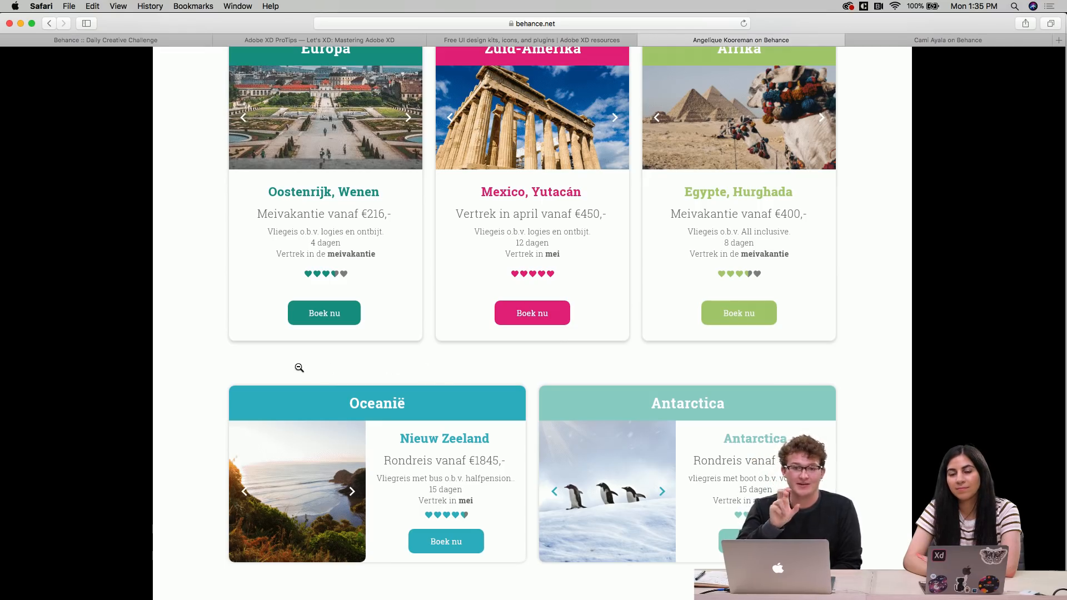
scroll(299, 368, up, 3)
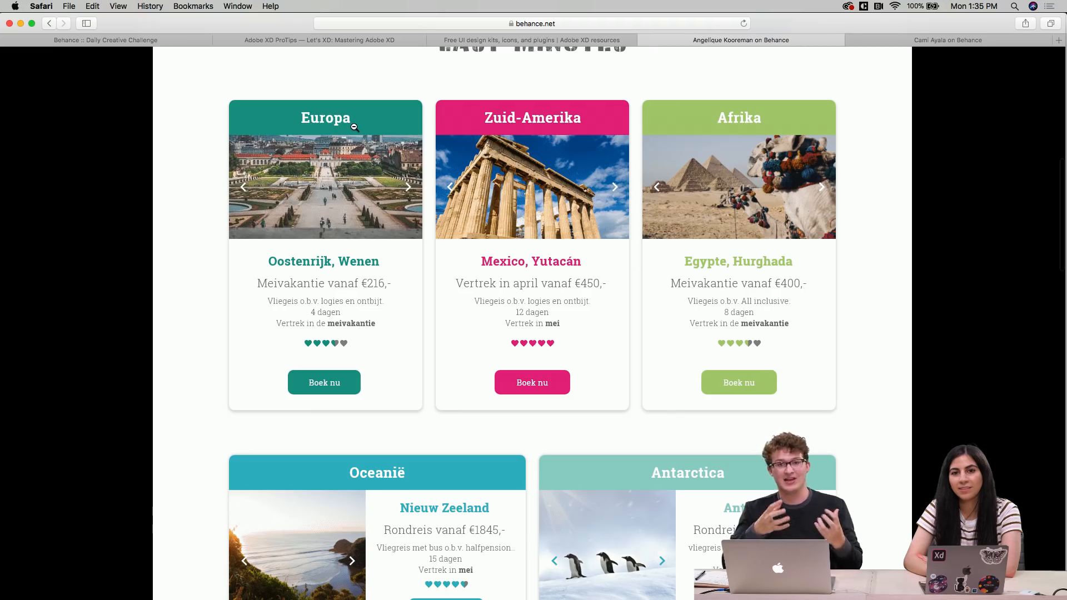
scroll(356, 126, up, 2)
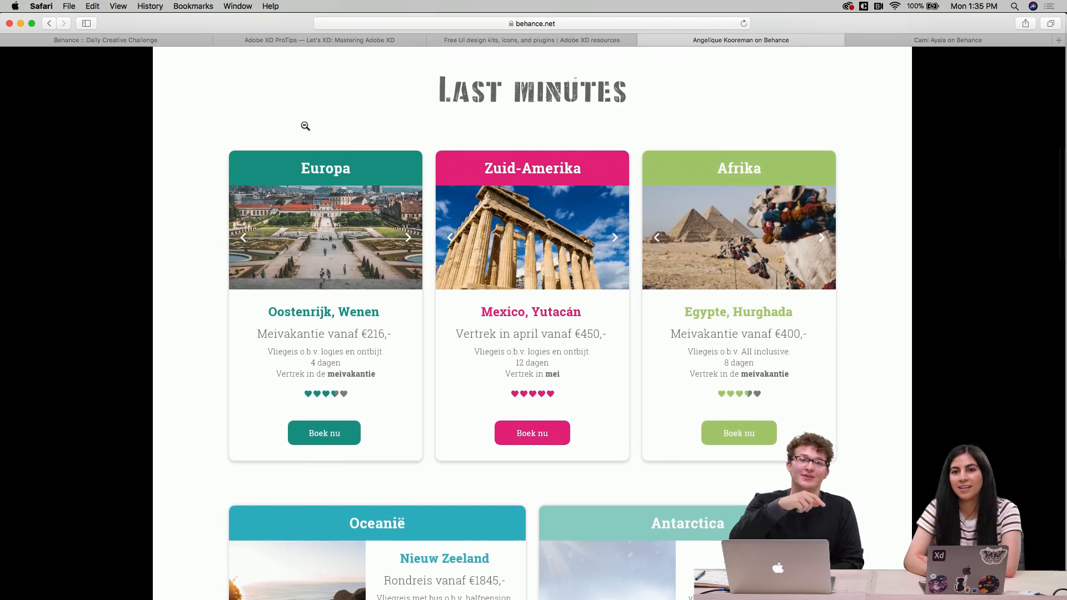
scroll(305, 126, up, 3)
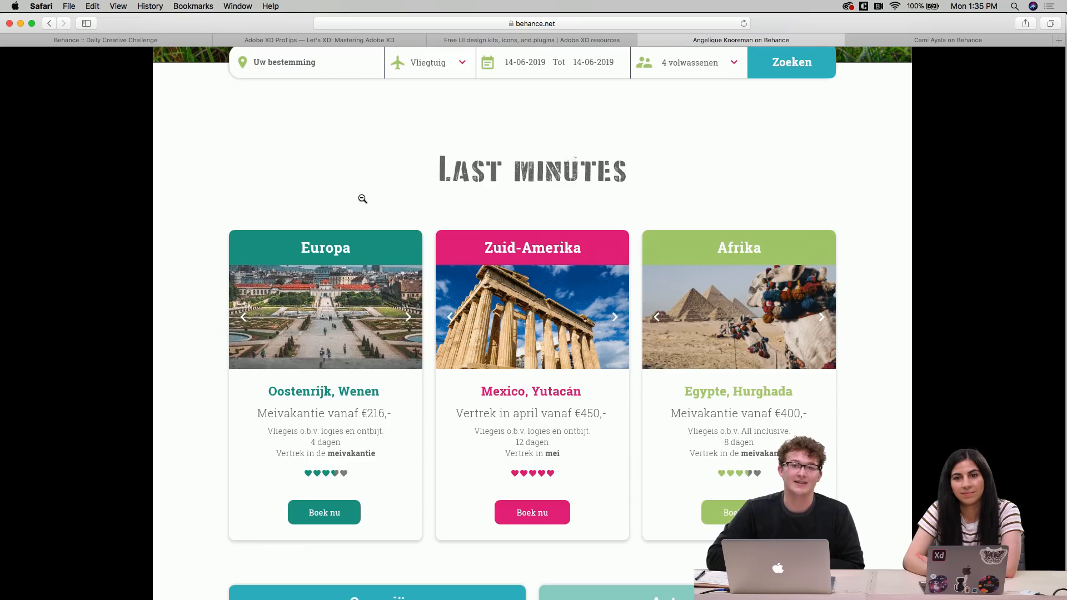
scroll(362, 198, up, 9)
scroll(362, 198, up, 6)
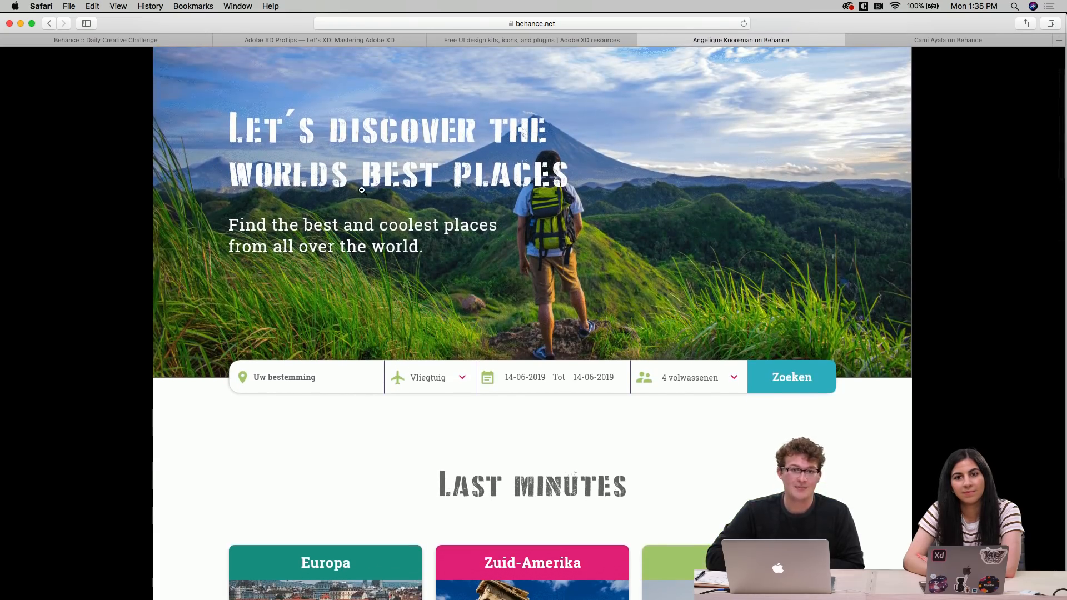
scroll(362, 191, up, 1)
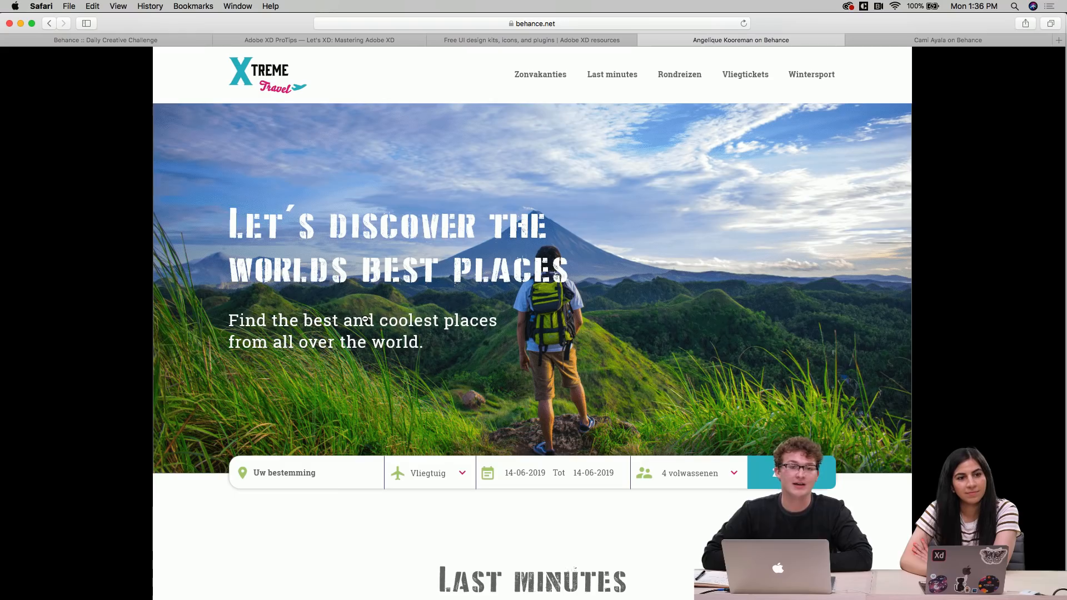
scroll(365, 320, down, 1)
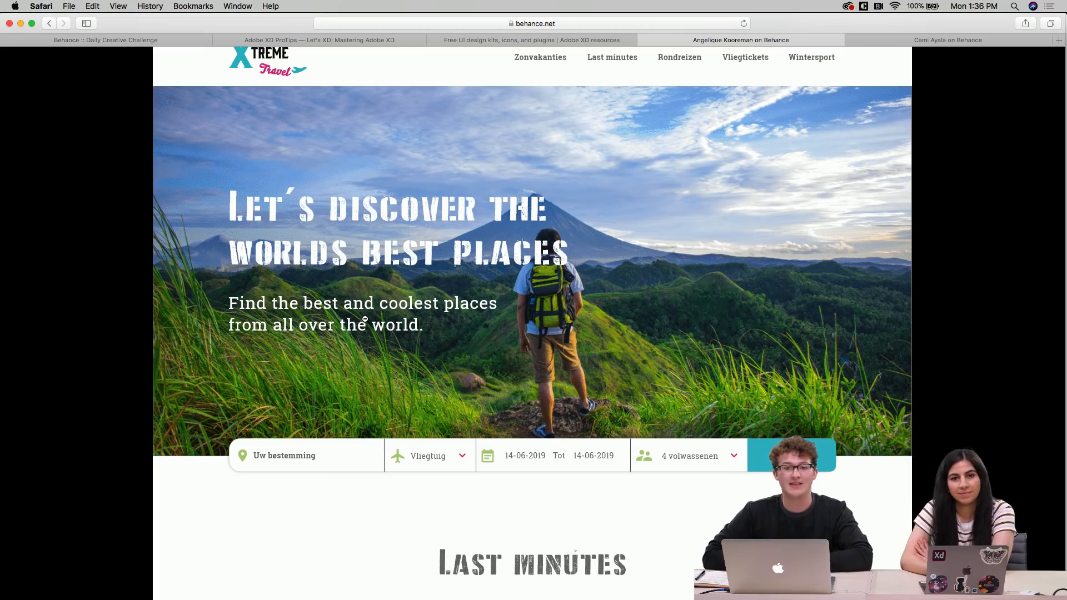
scroll(365, 320, down, 10)
scroll(366, 319, down, 4)
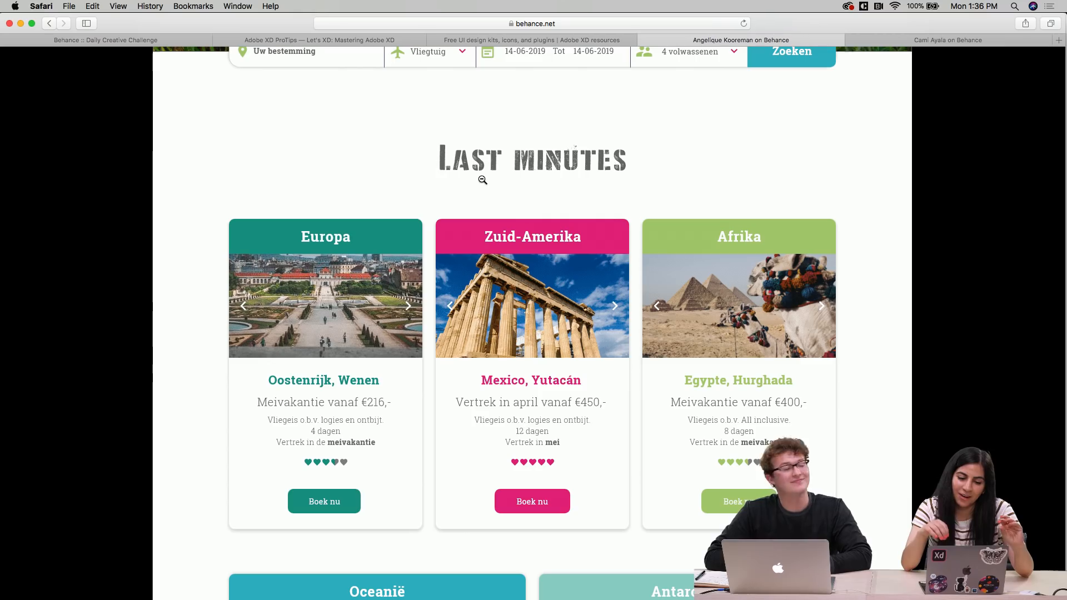
scroll(482, 180, up, 2)
scroll(483, 180, up, 5)
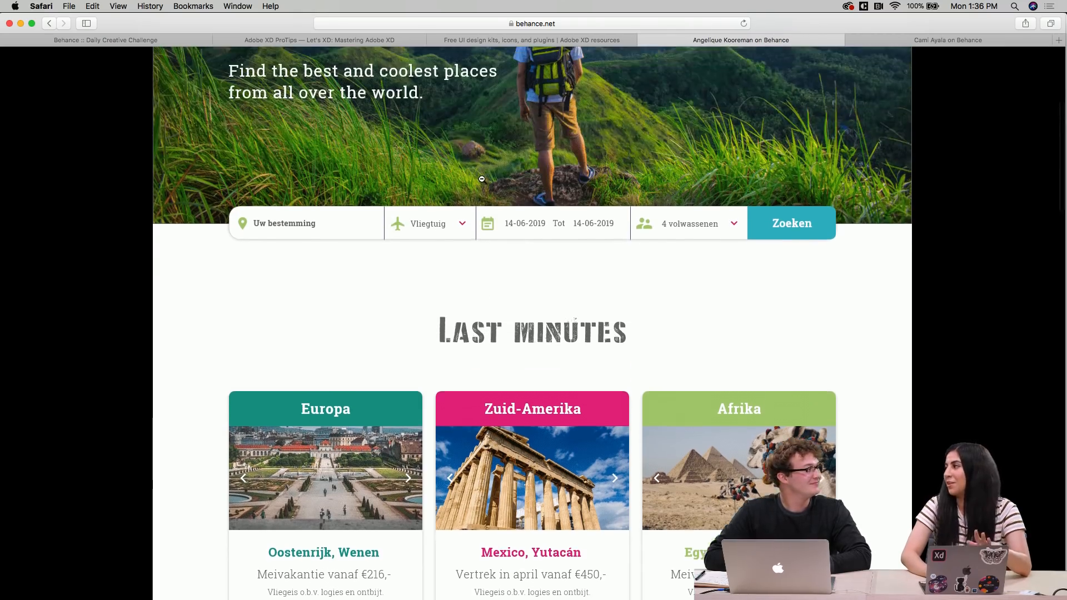
Scroll from the hero down through the Last minutes cards to the Onze top reizen section
scroll(482, 180, up, 3)
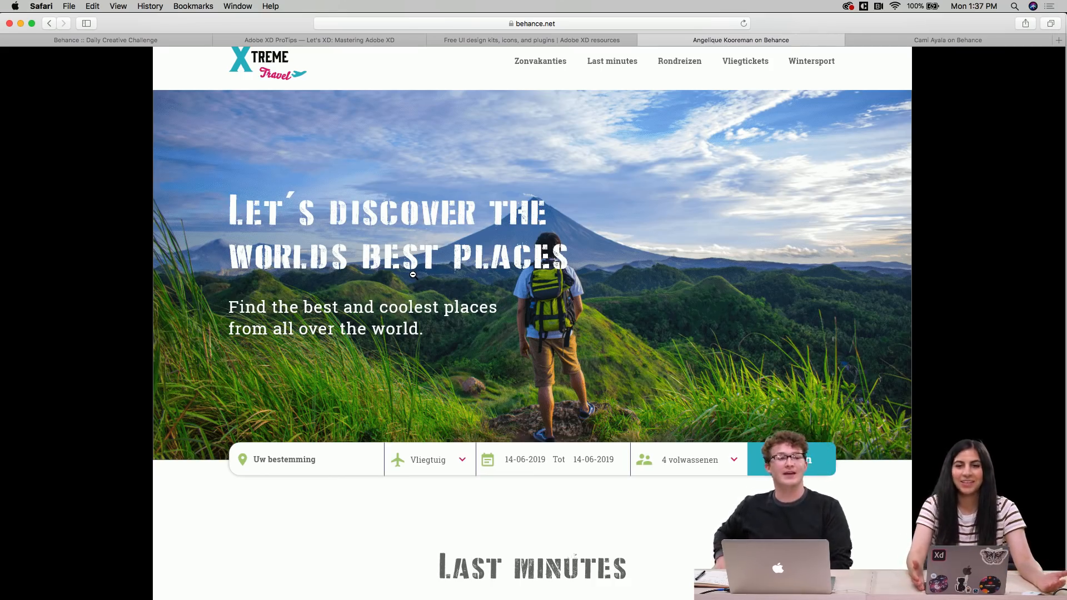
scroll(411, 305, down, 5)
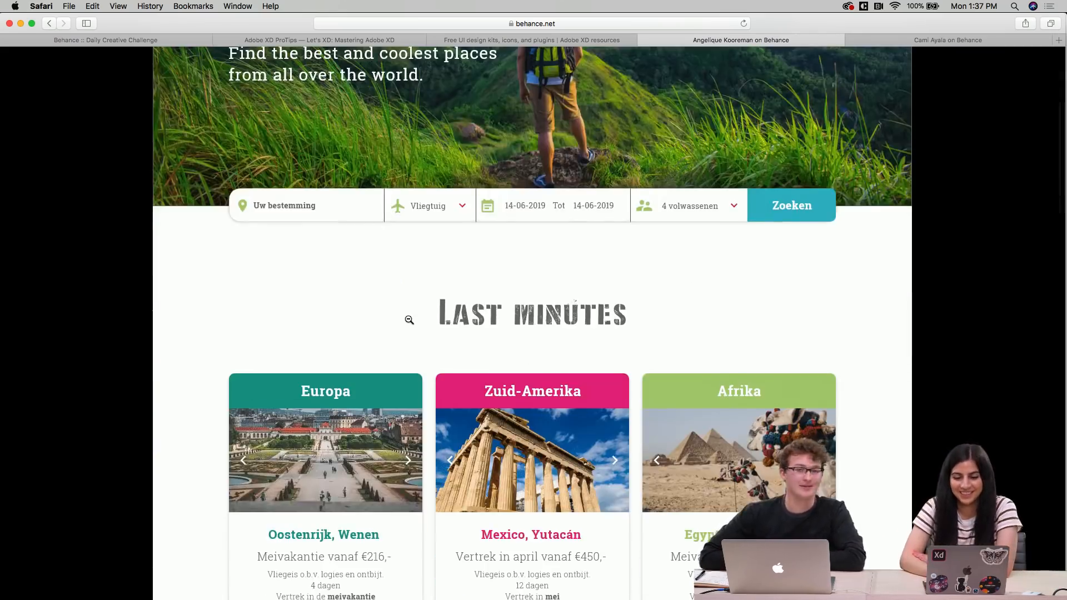
scroll(409, 320, down, 13)
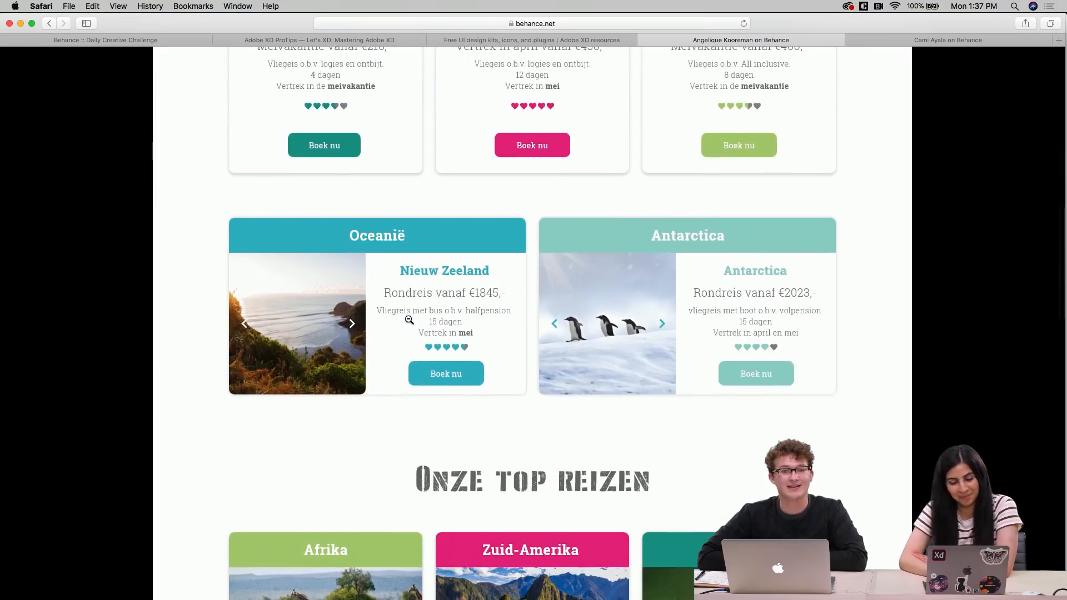
scroll(408, 315, down, 3)
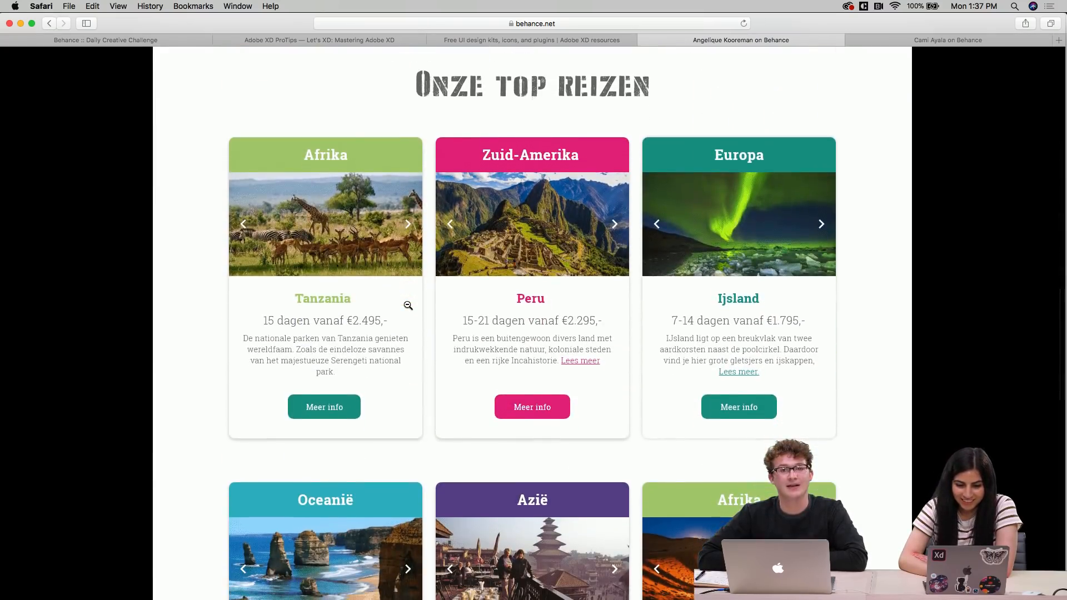
scroll(408, 308, down, 1)
scroll(408, 306, down, 1)
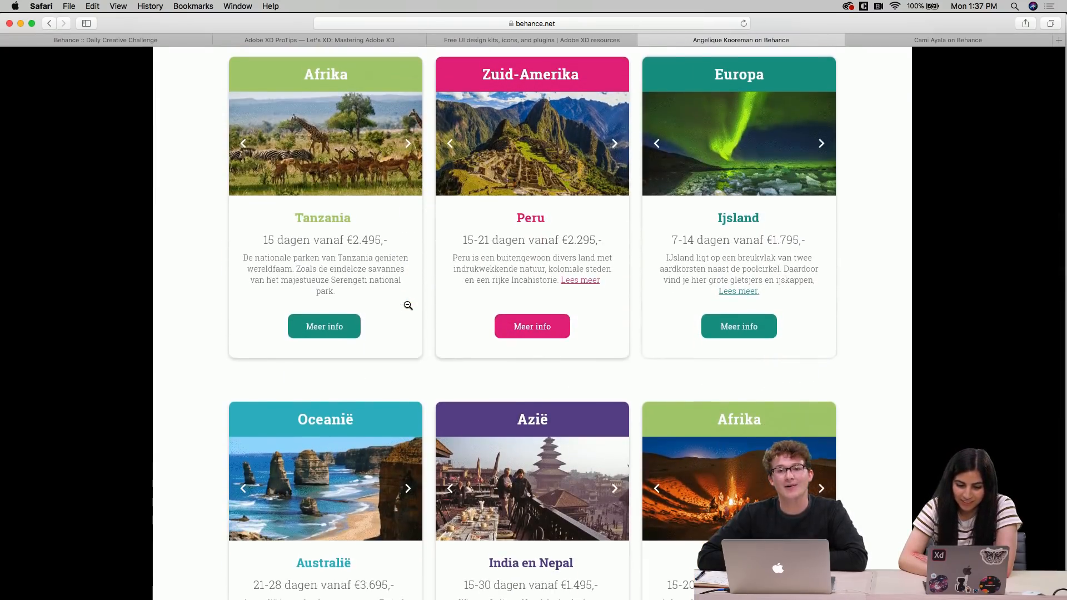
scroll(407, 305, down, 1)
Examine both rows of Onze top reizen destination cards, scrolling back and forth between them
scroll(372, 365, up, 1)
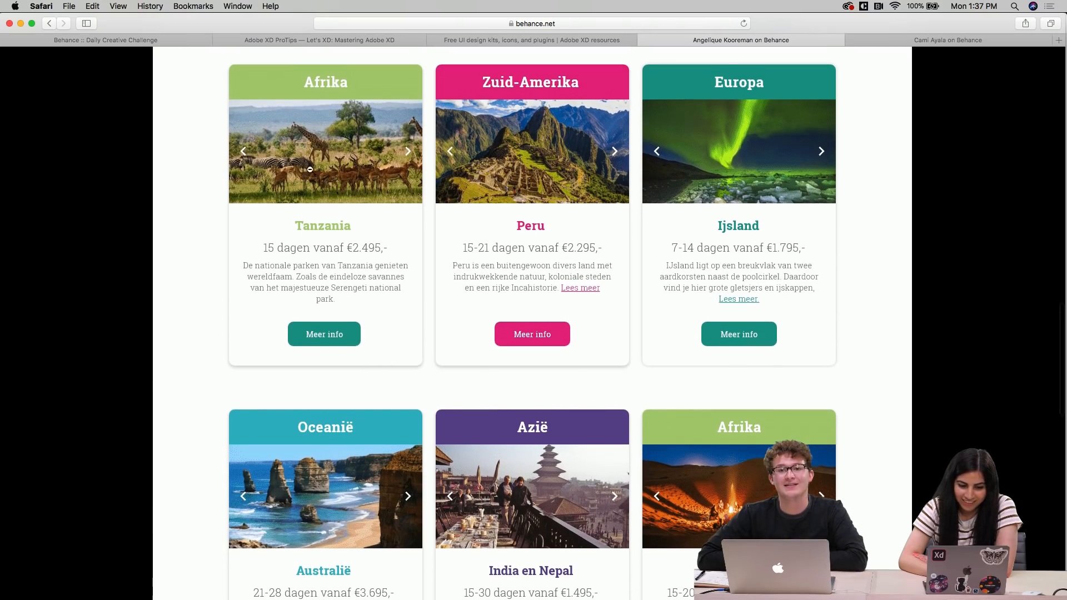
scroll(437, 370, down, 3)
scroll(438, 371, down, 1)
scroll(438, 370, up, 4)
scroll(438, 371, down, 7)
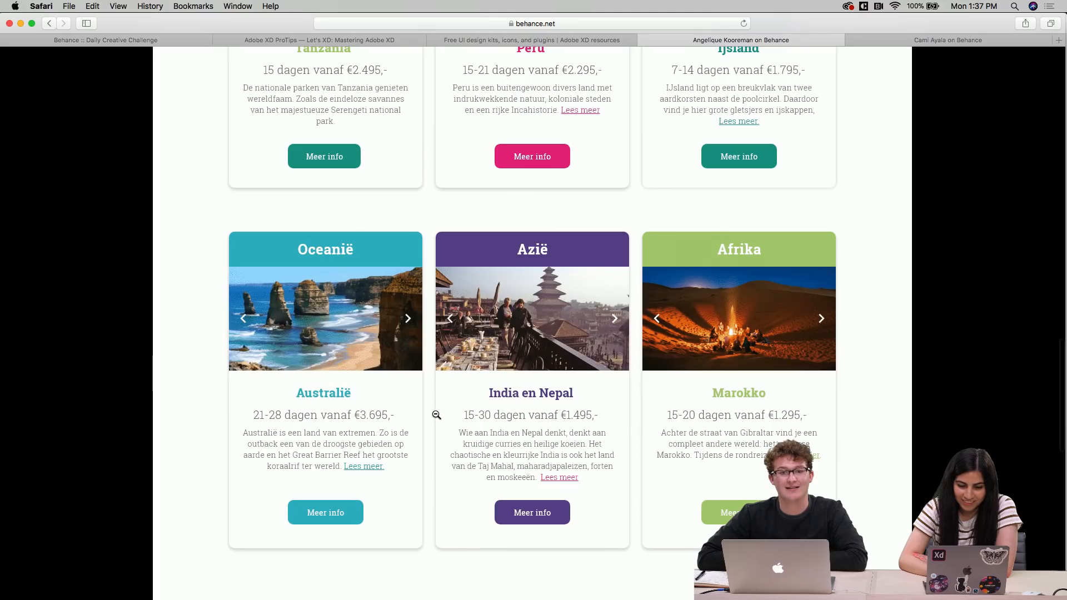
scroll(437, 415, down, 2)
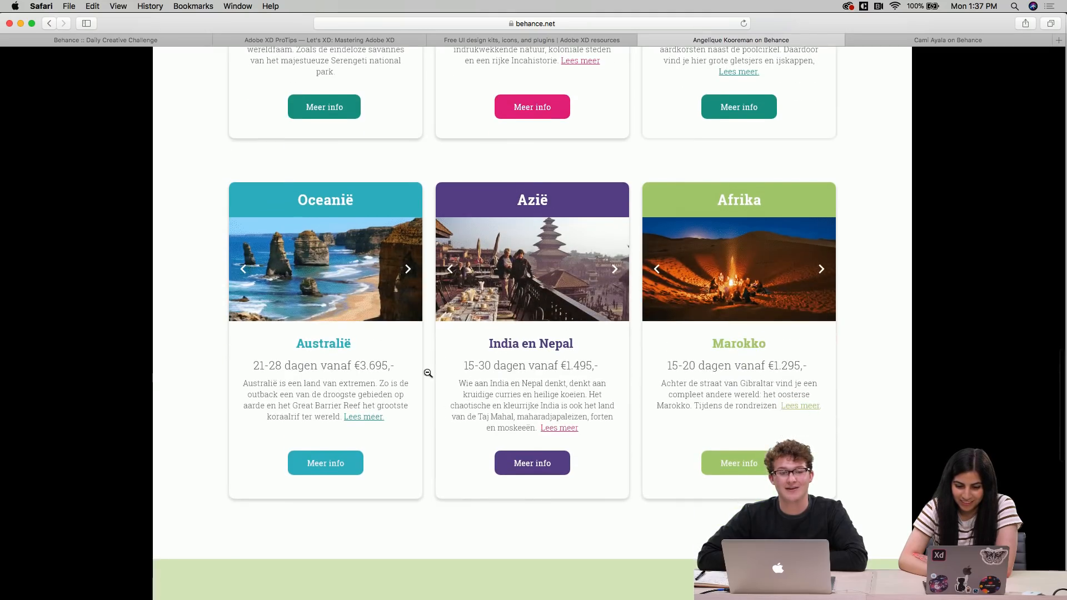
scroll(381, 410, down, 3)
scroll(382, 410, up, 13)
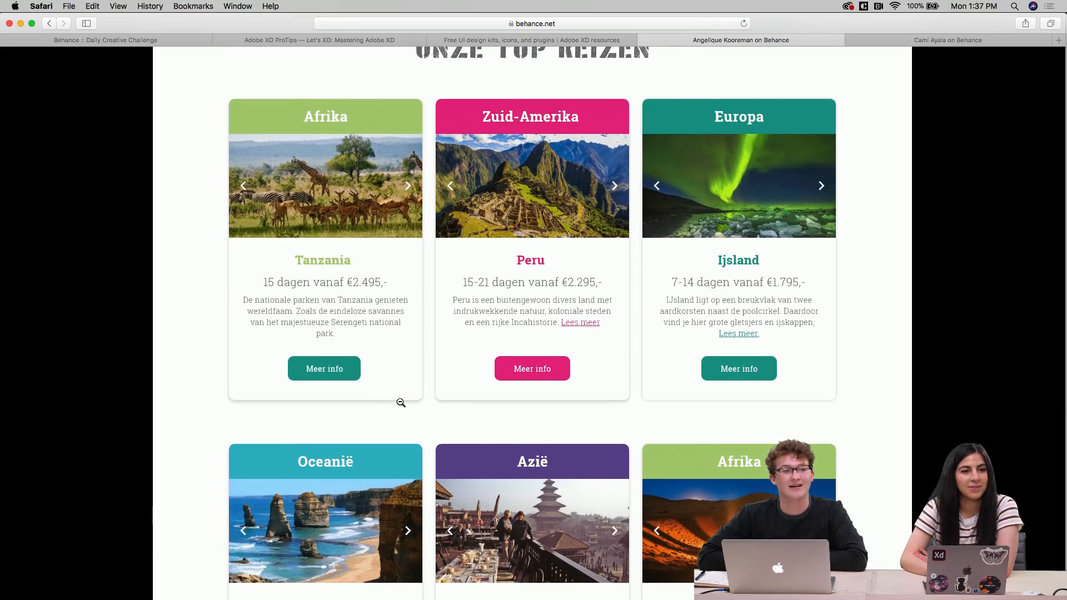
scroll(401, 402, up, 10)
scroll(400, 402, down, 11)
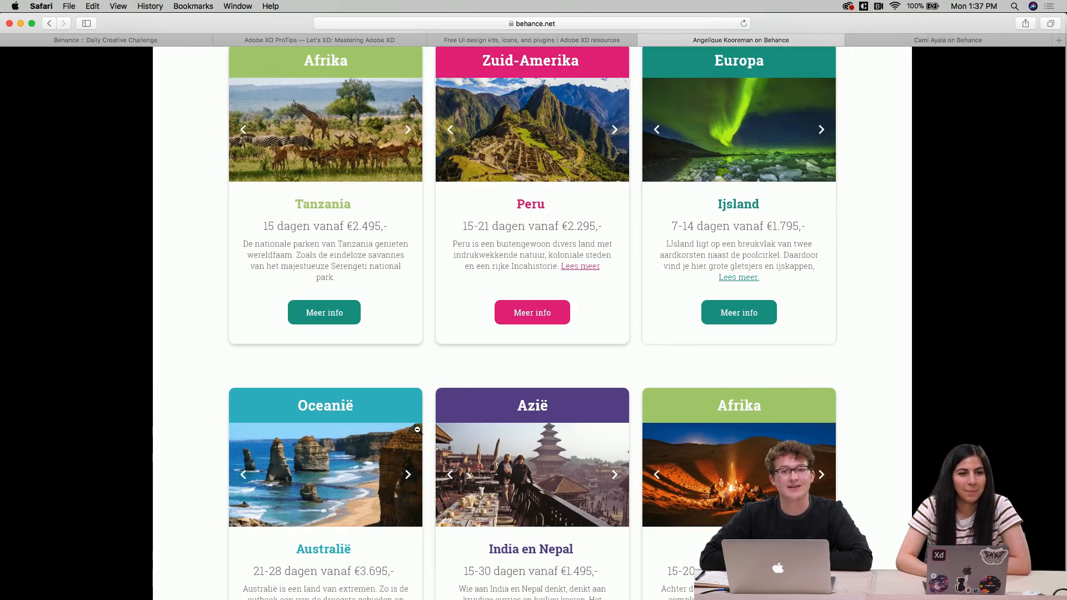
scroll(418, 431, down, 10)
scroll(418, 431, up, 8)
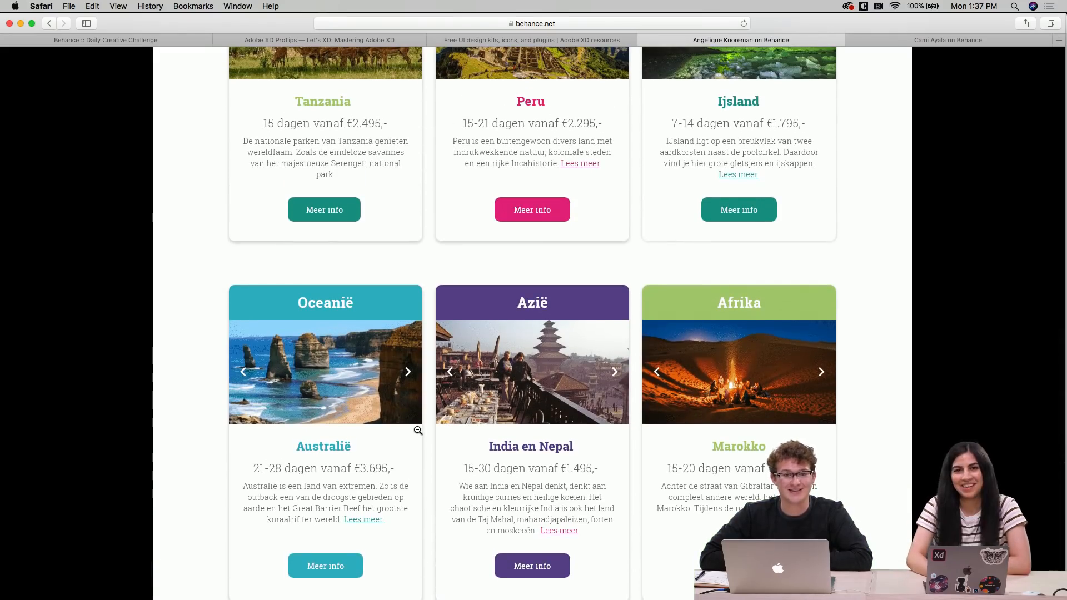
scroll(418, 431, down, 4)
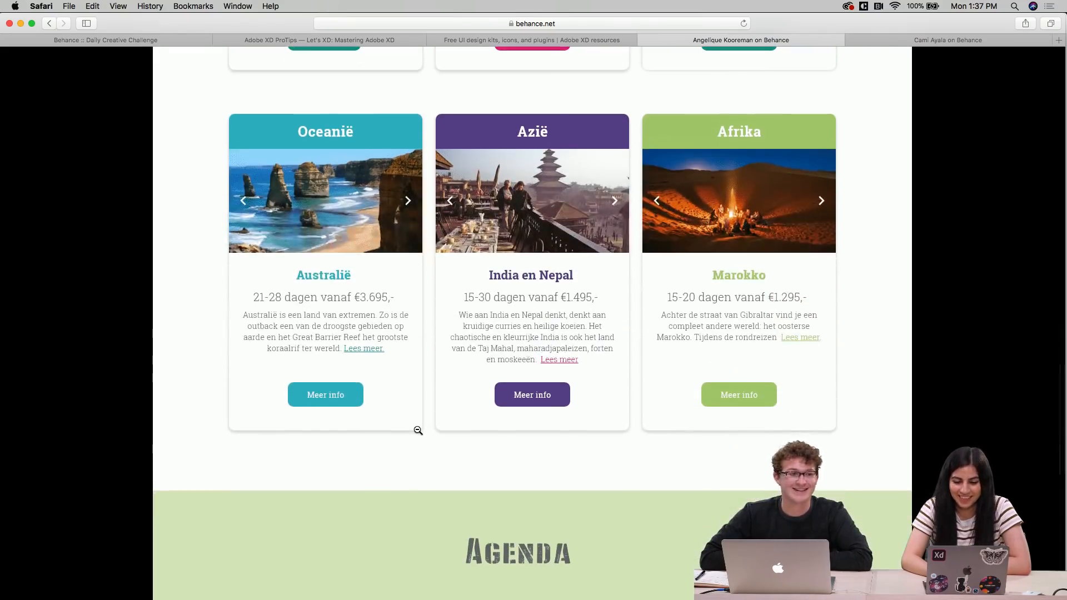
Scroll down through the Agenda section, the newsletter signup band and the footer
scroll(417, 430, down, 7)
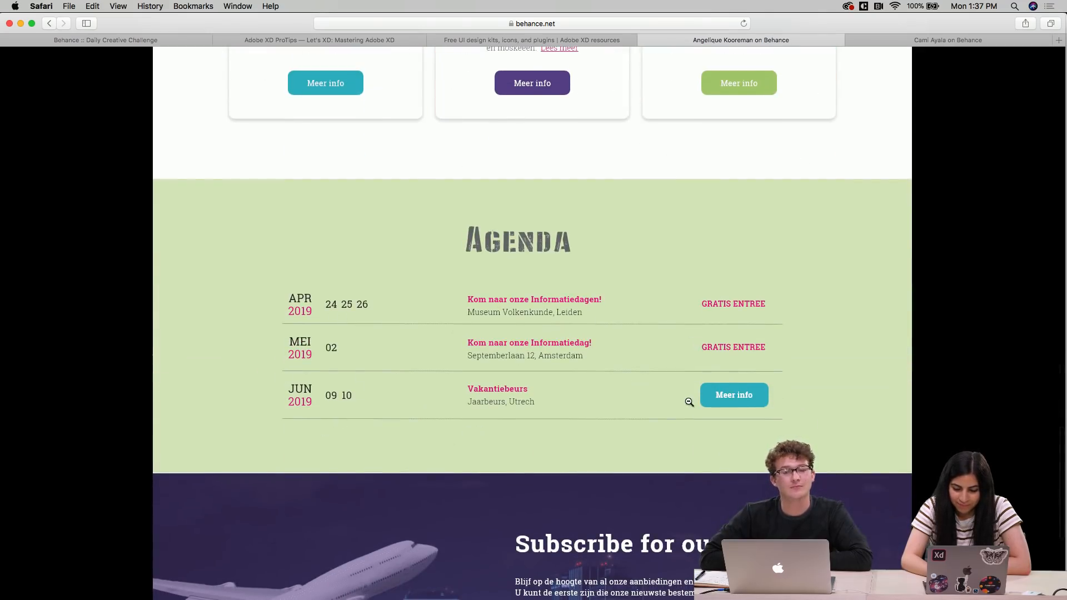
scroll(489, 422, down, 2)
scroll(490, 422, down, 2)
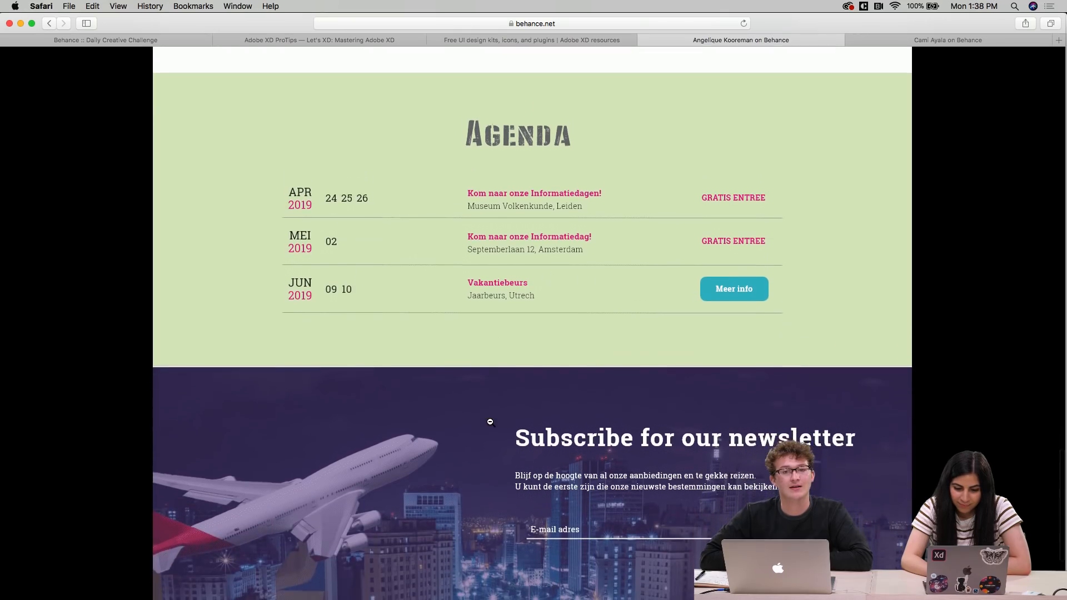
scroll(490, 422, up, 2)
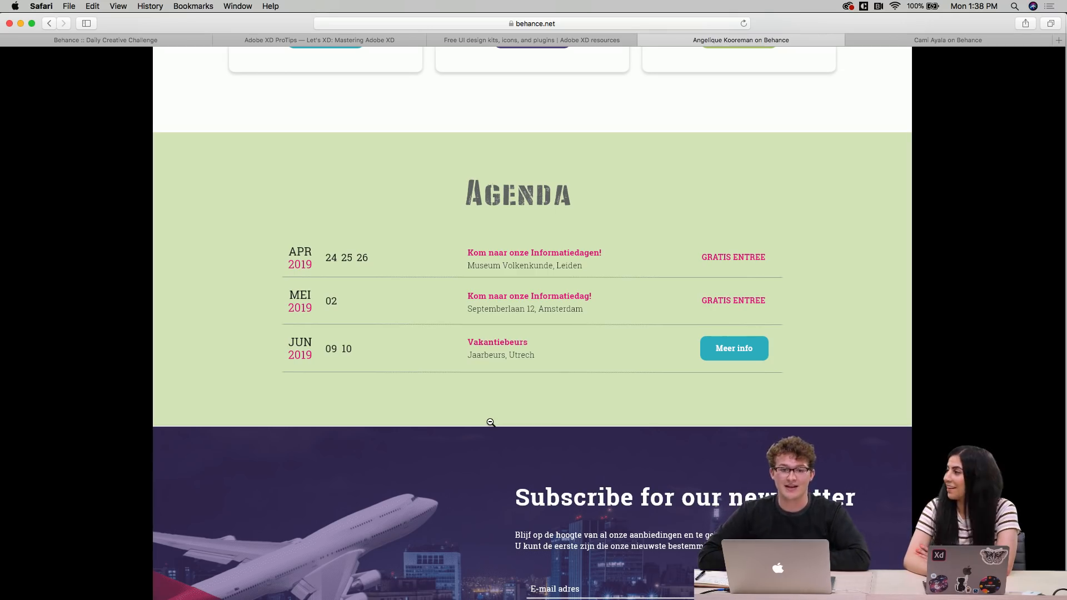
scroll(639, 424, down, 4)
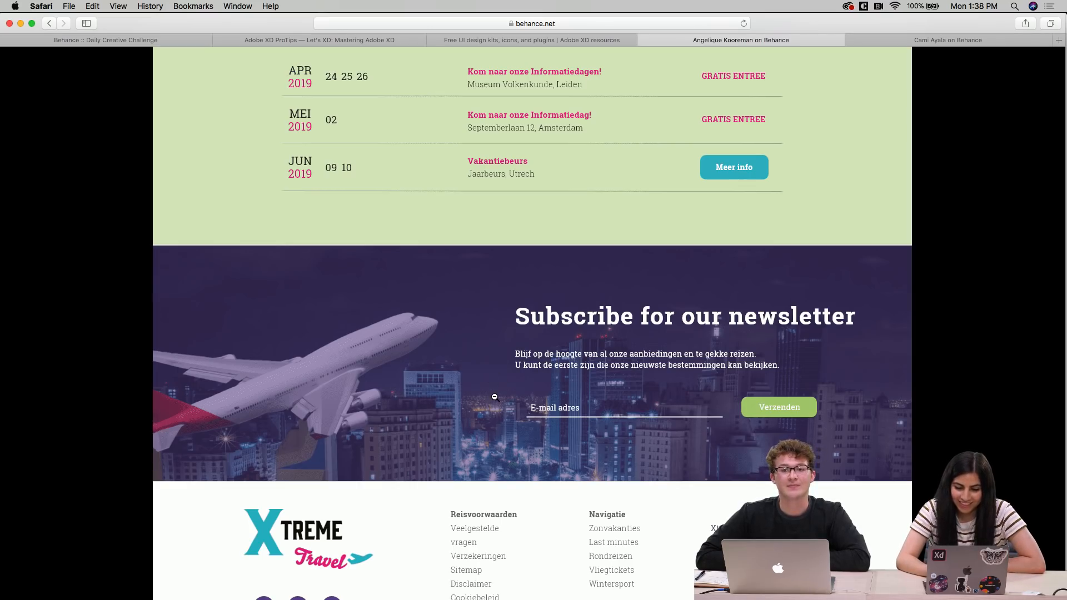
scroll(473, 417, down, 2)
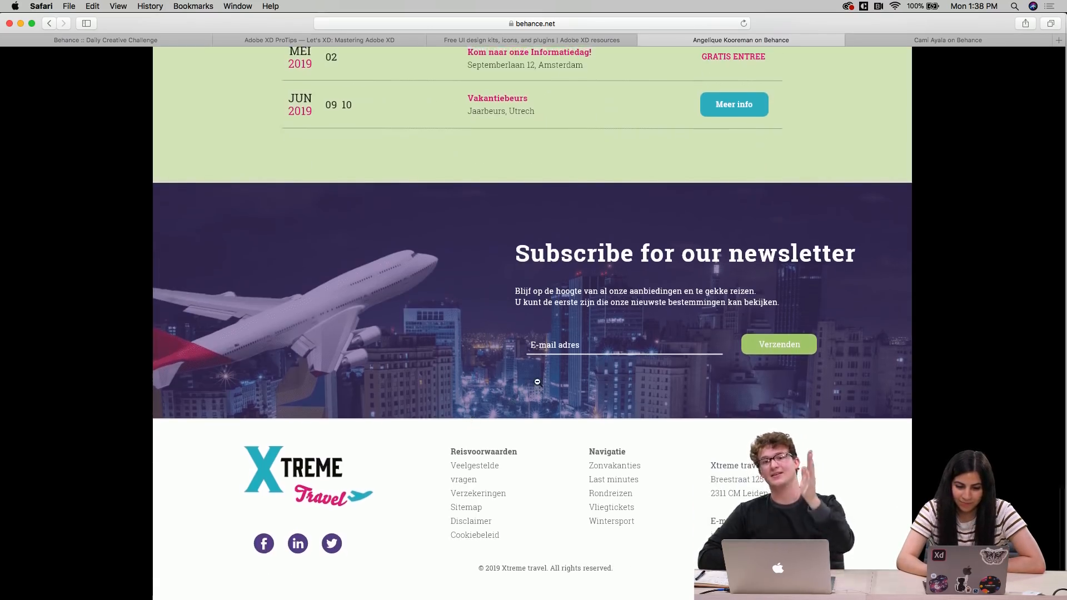
Zoom in to inspect the newsletter signup field and footer links closely, then zoom back out
click(543, 350)
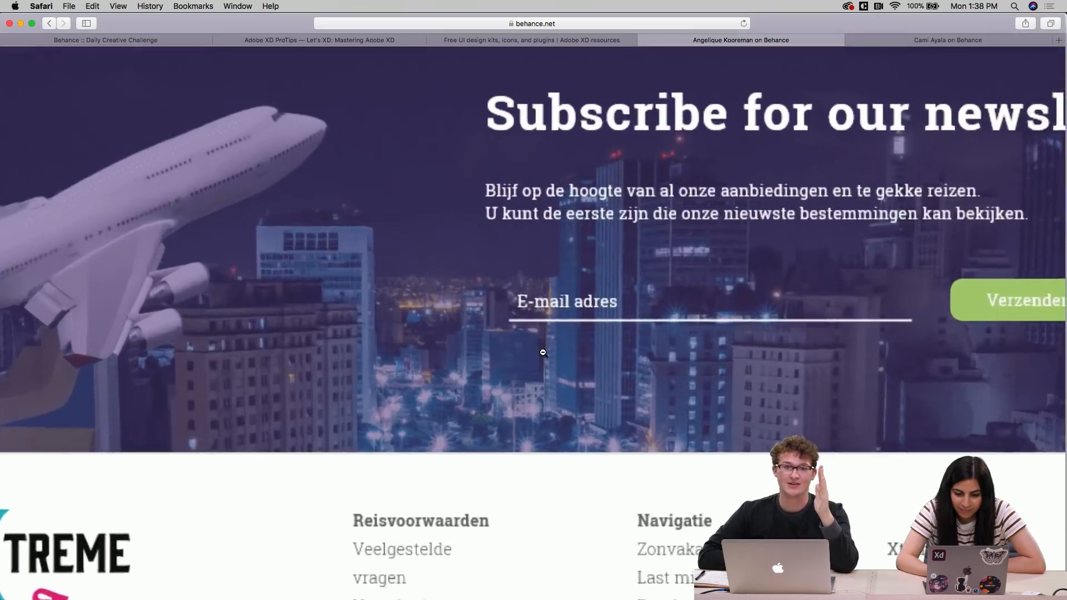
scroll(545, 344, down, 5)
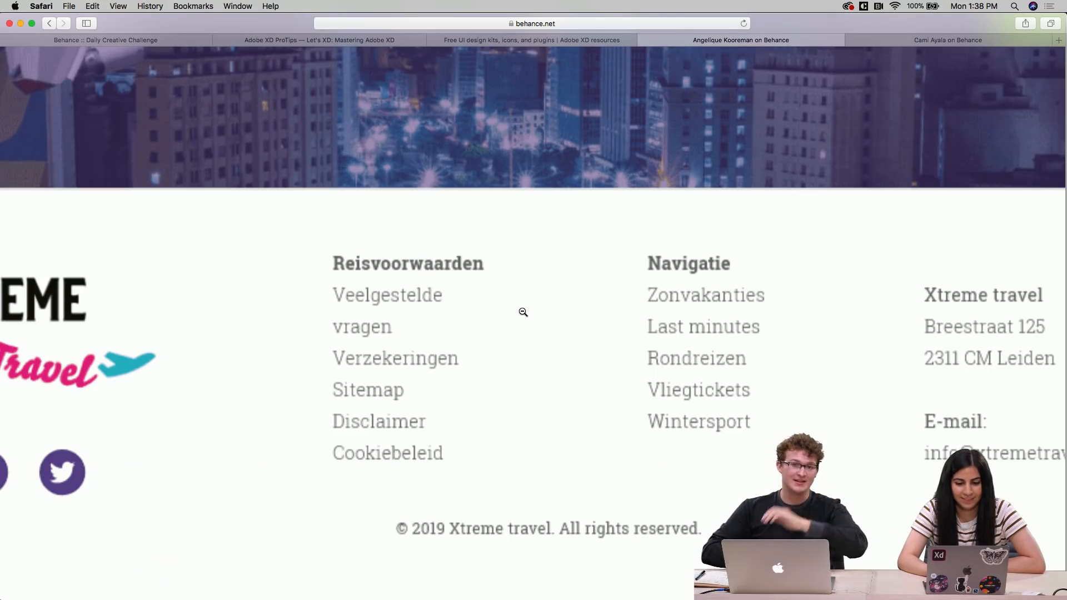
click(523, 312)
scroll(522, 312, up, 3)
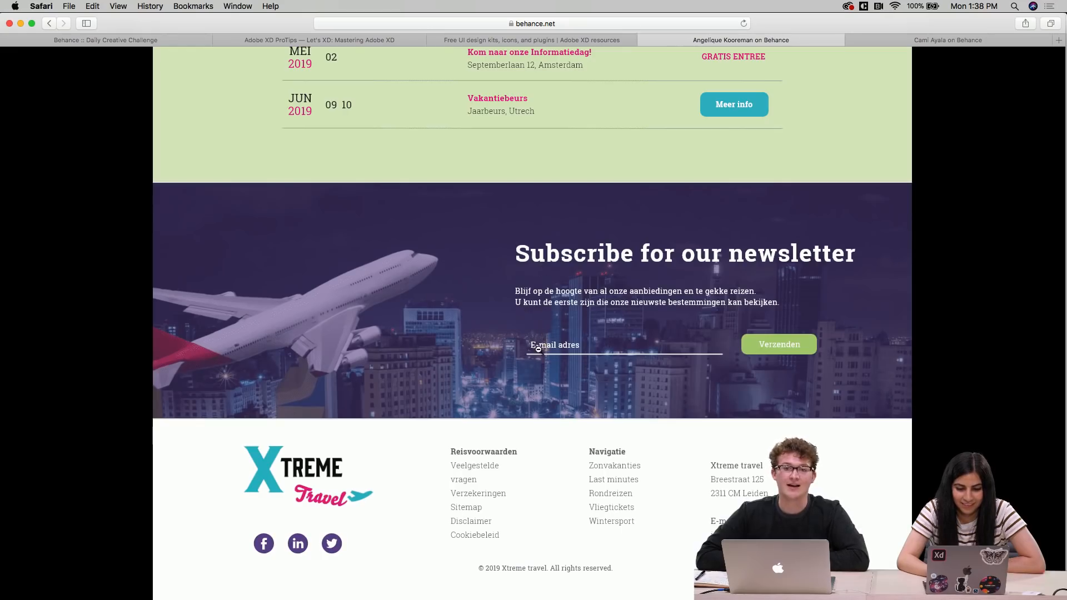